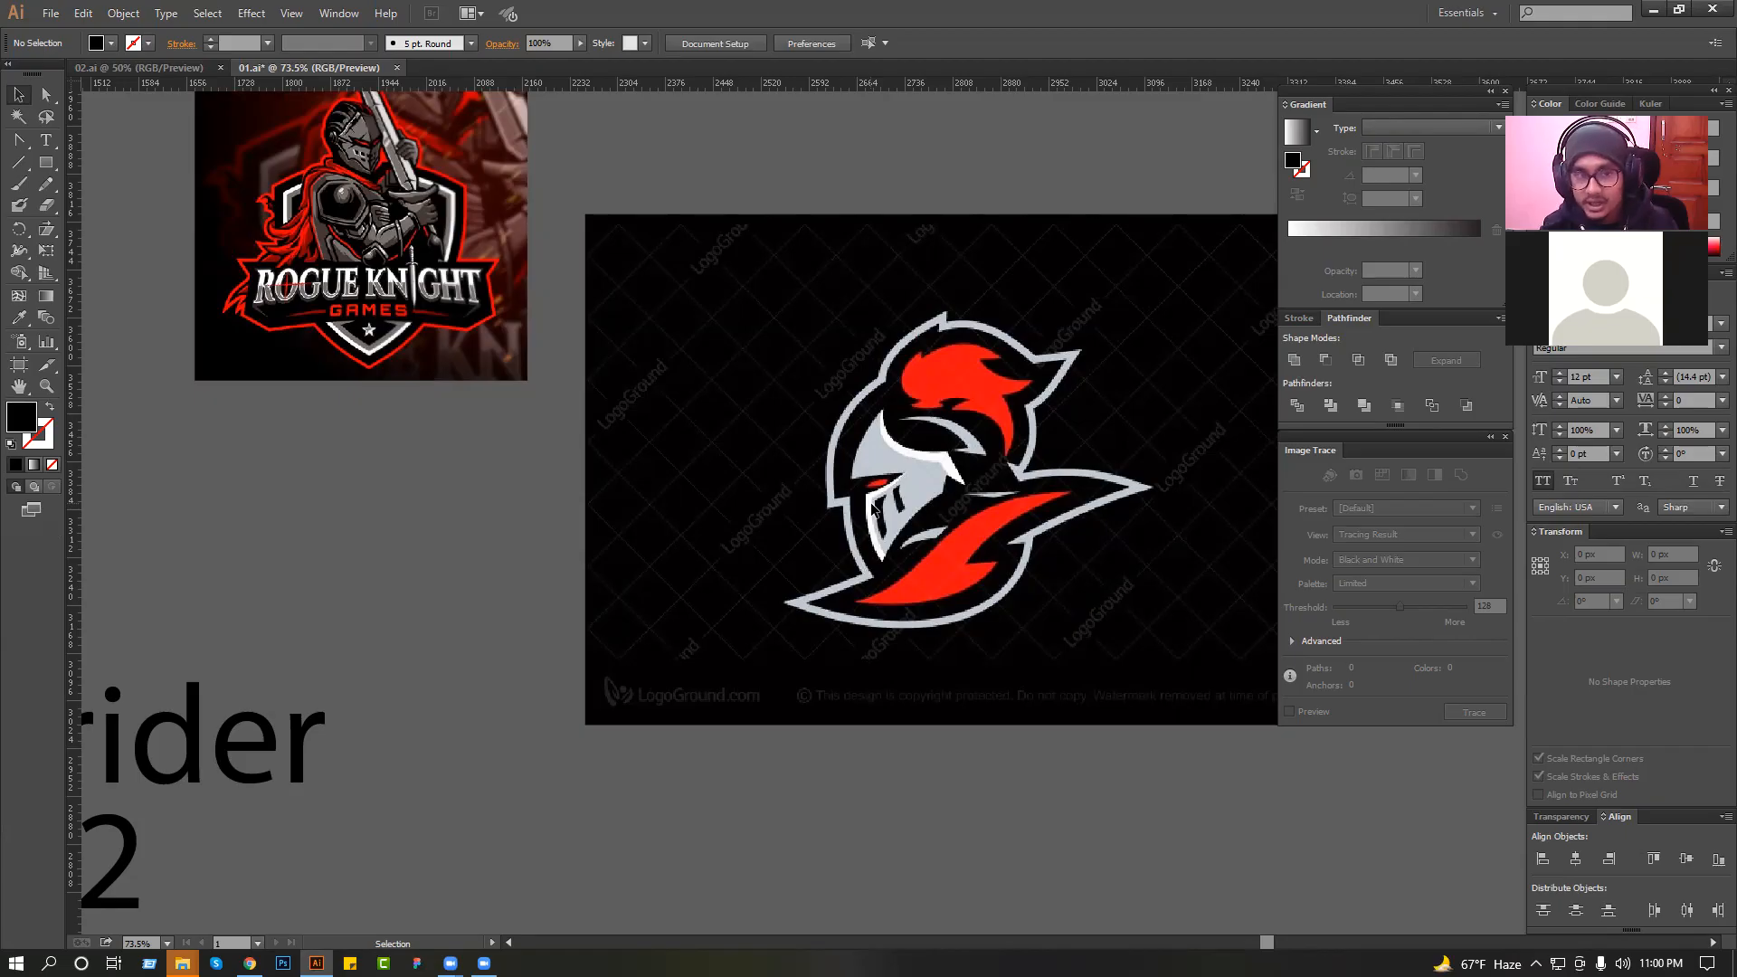
Examine the Rogue Knight and red knight helmet reference logos beside the "team knight rider 2022" text.
click(469, 288)
scroll(468, 289, down, 2)
drag(465, 319, 439, 429)
scroll(445, 280, down, 3)
drag(447, 281, 711, 273)
drag(518, 615, 483, 508)
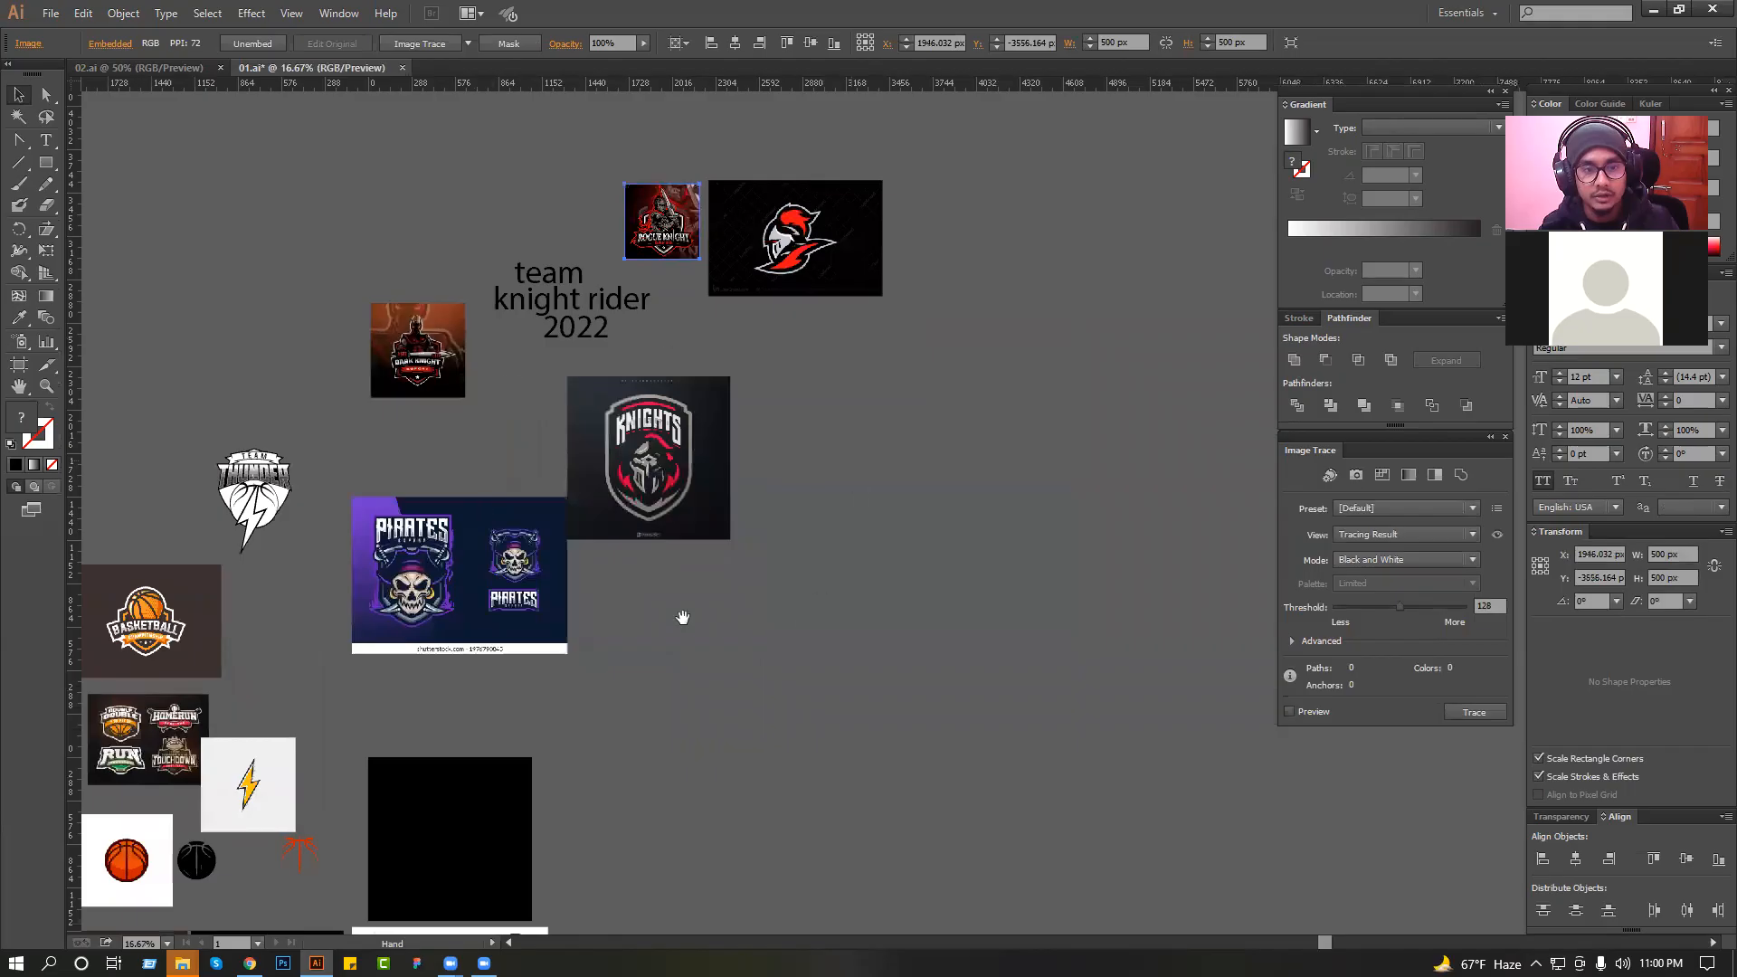
drag(696, 510, 709, 619)
drag(531, 220, 1078, 526)
drag(890, 685, 910, 526)
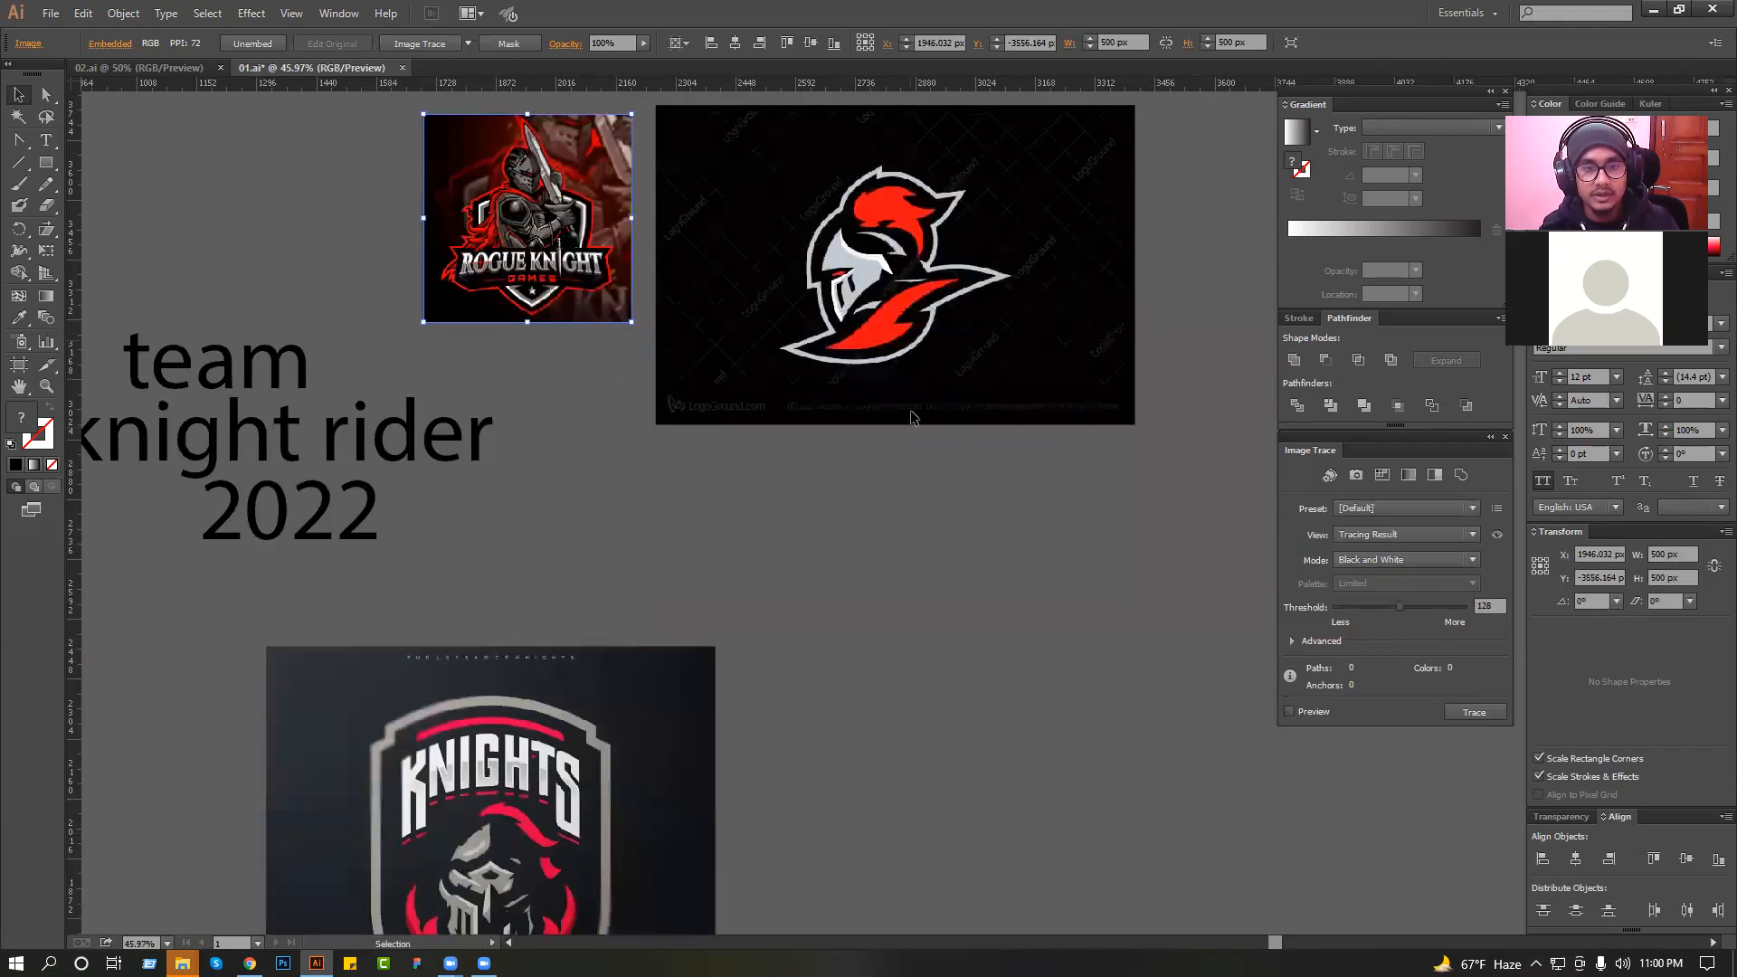
click(909, 489)
Switch to Chrome, look over the knight mascot results, and search Google Images for "knight rider vector".
click(249, 962)
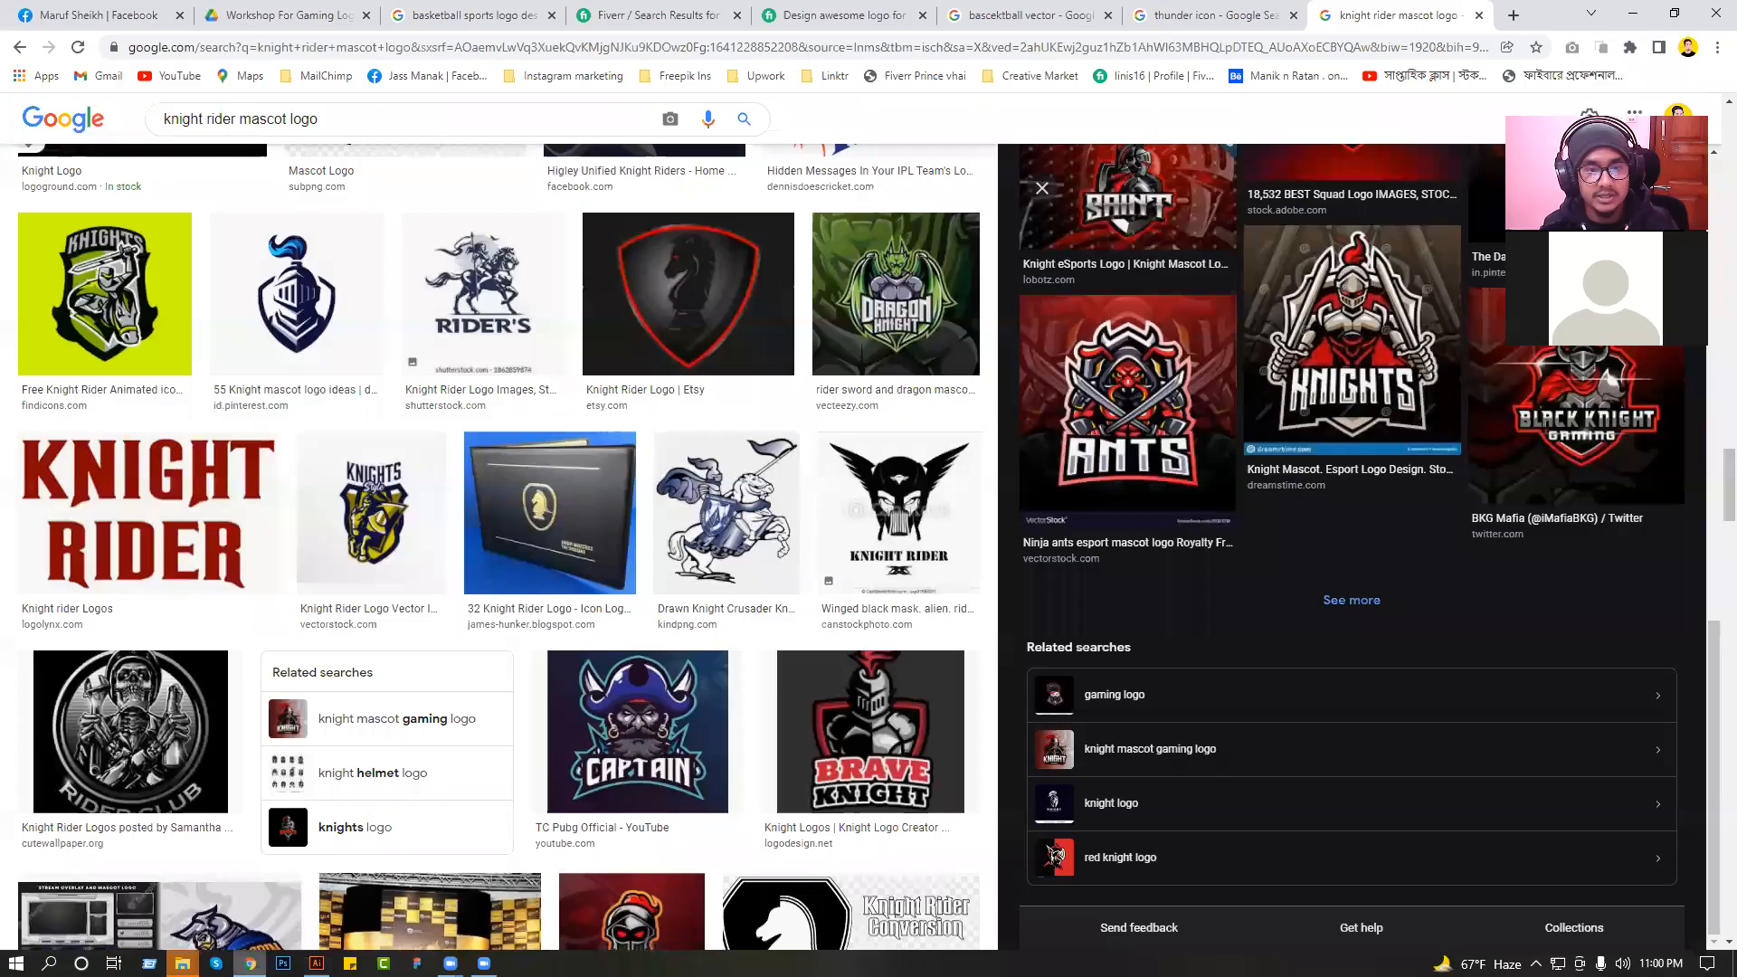
scroll(678, 568, down, 7)
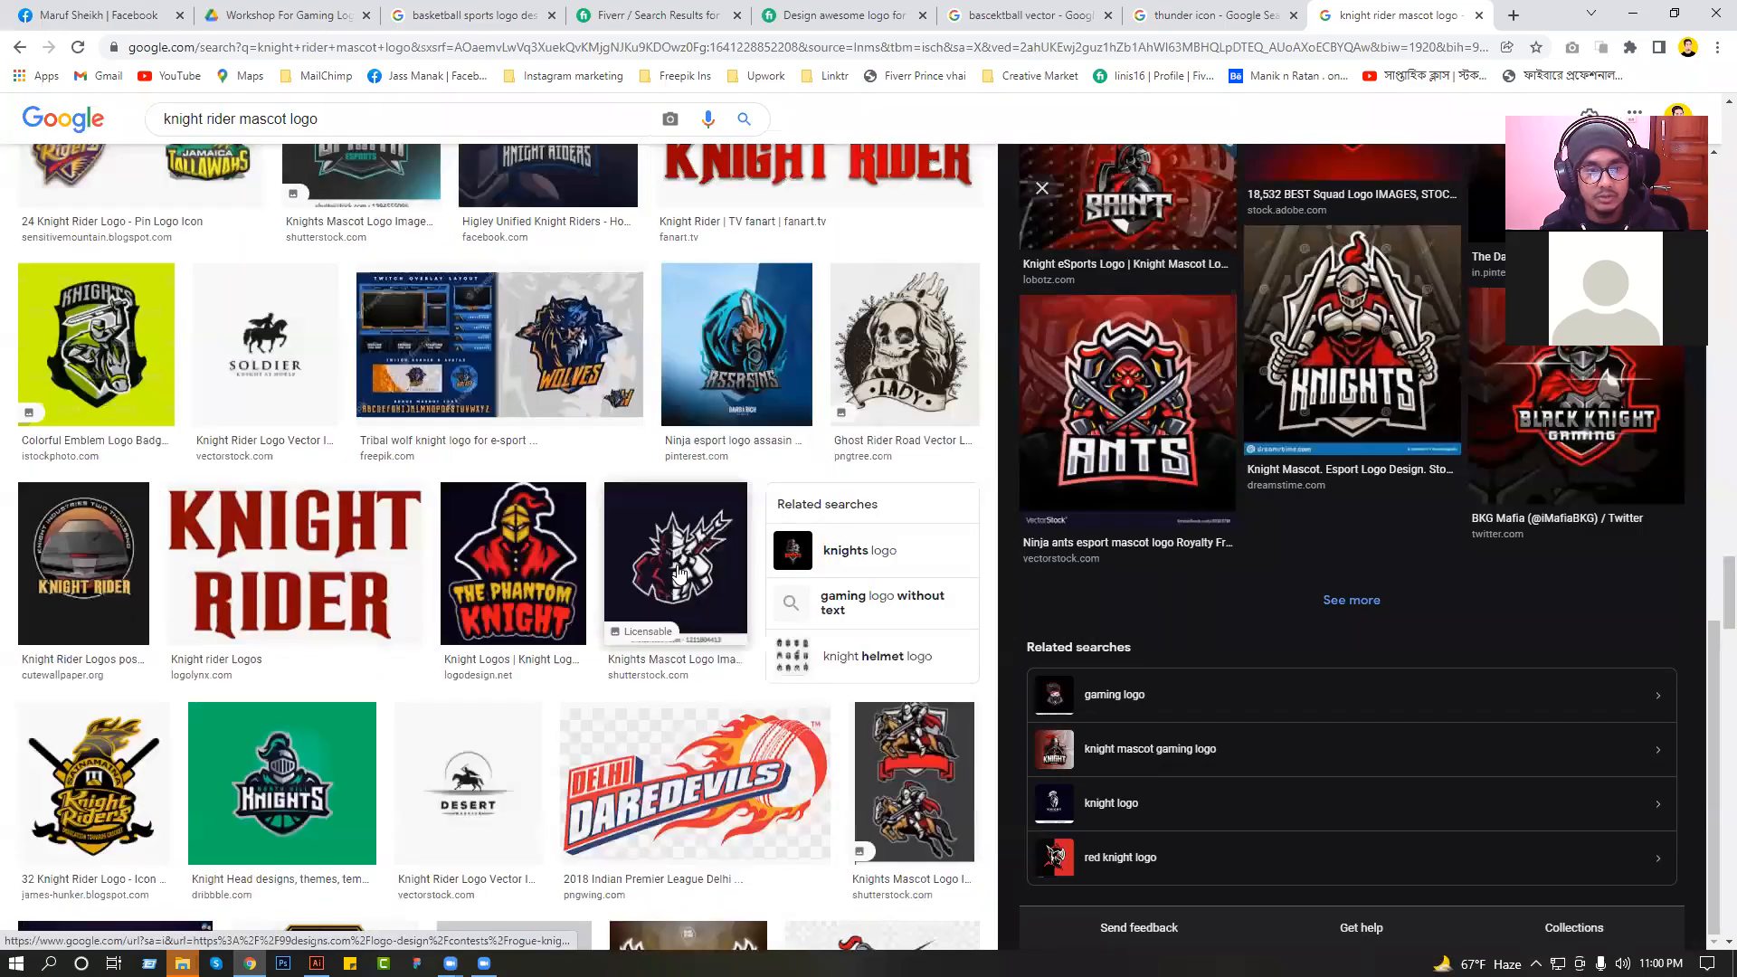
scroll(259, 114, up, 1)
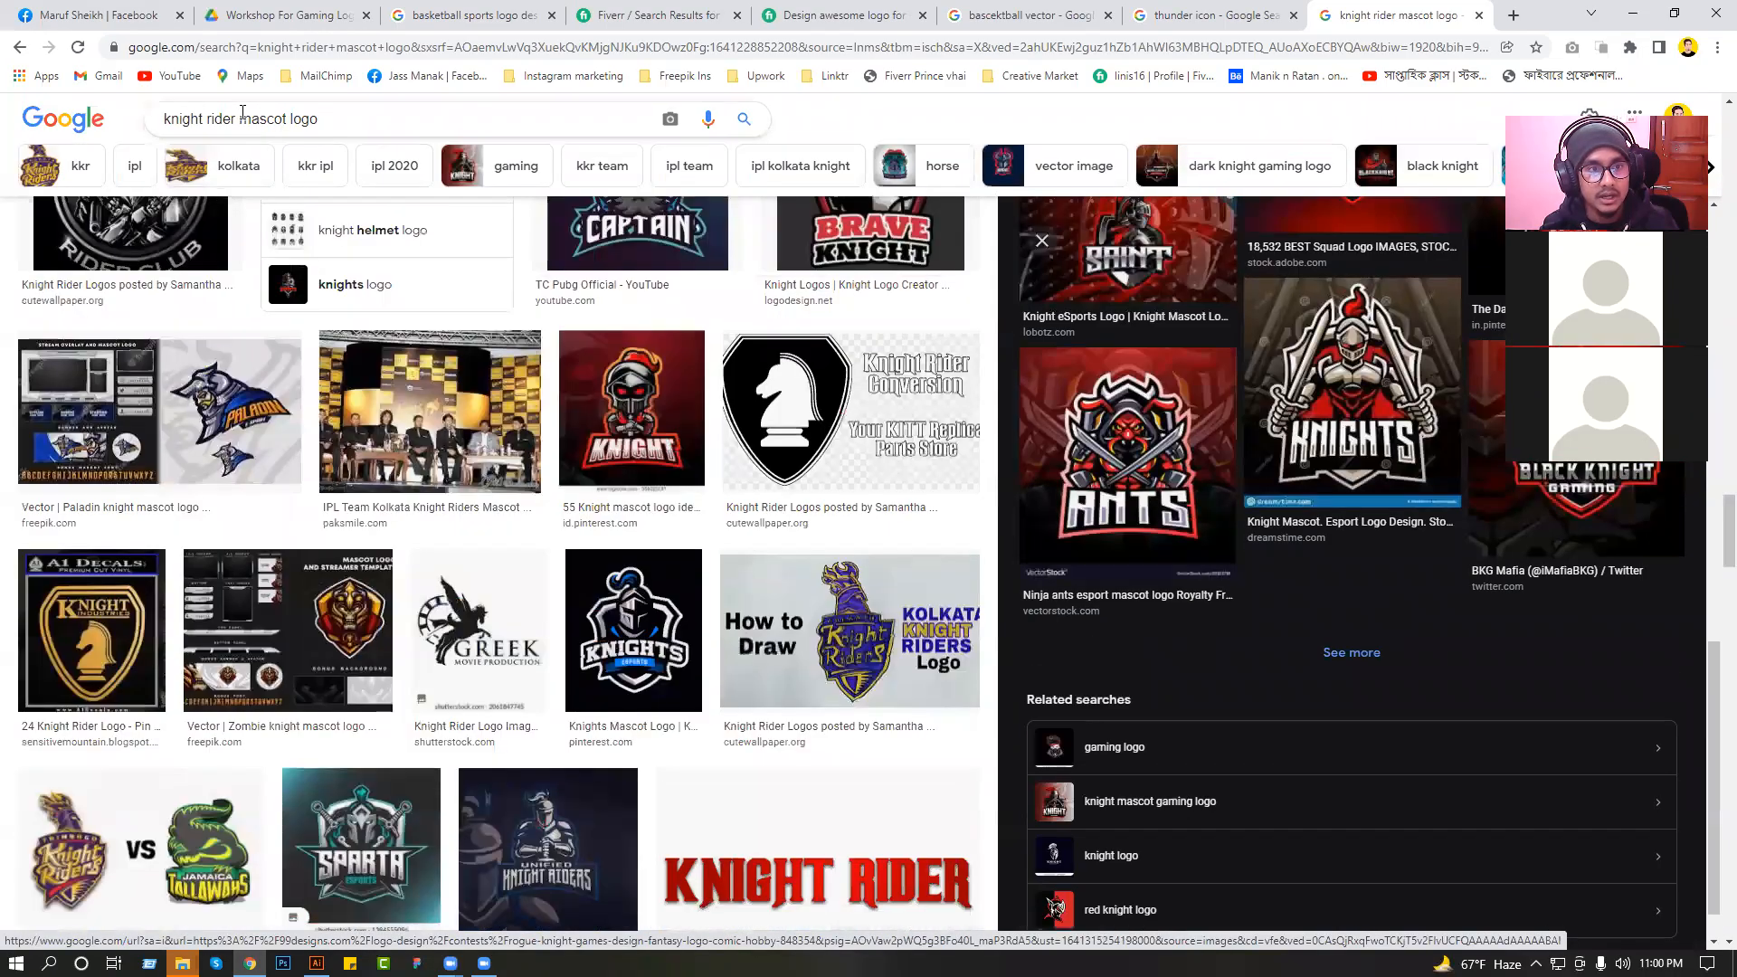
drag(237, 115, 512, 126)
click(353, 115)
drag(243, 112, 371, 112)
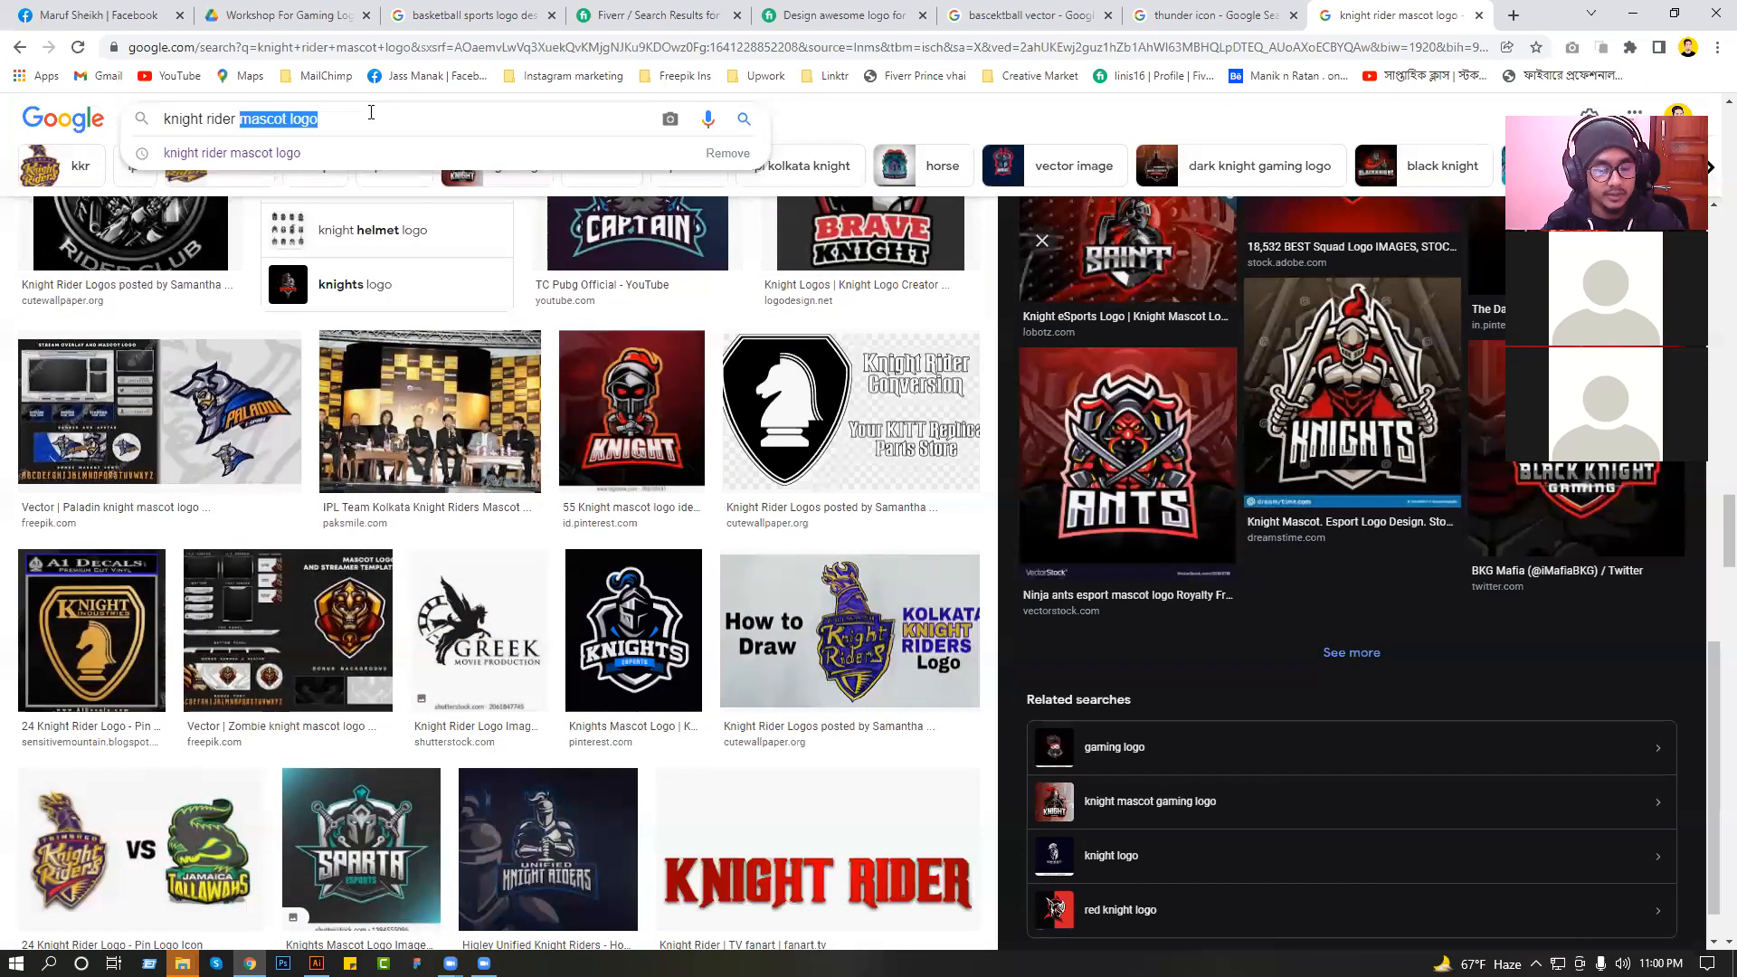
text(vector)
key(Return)
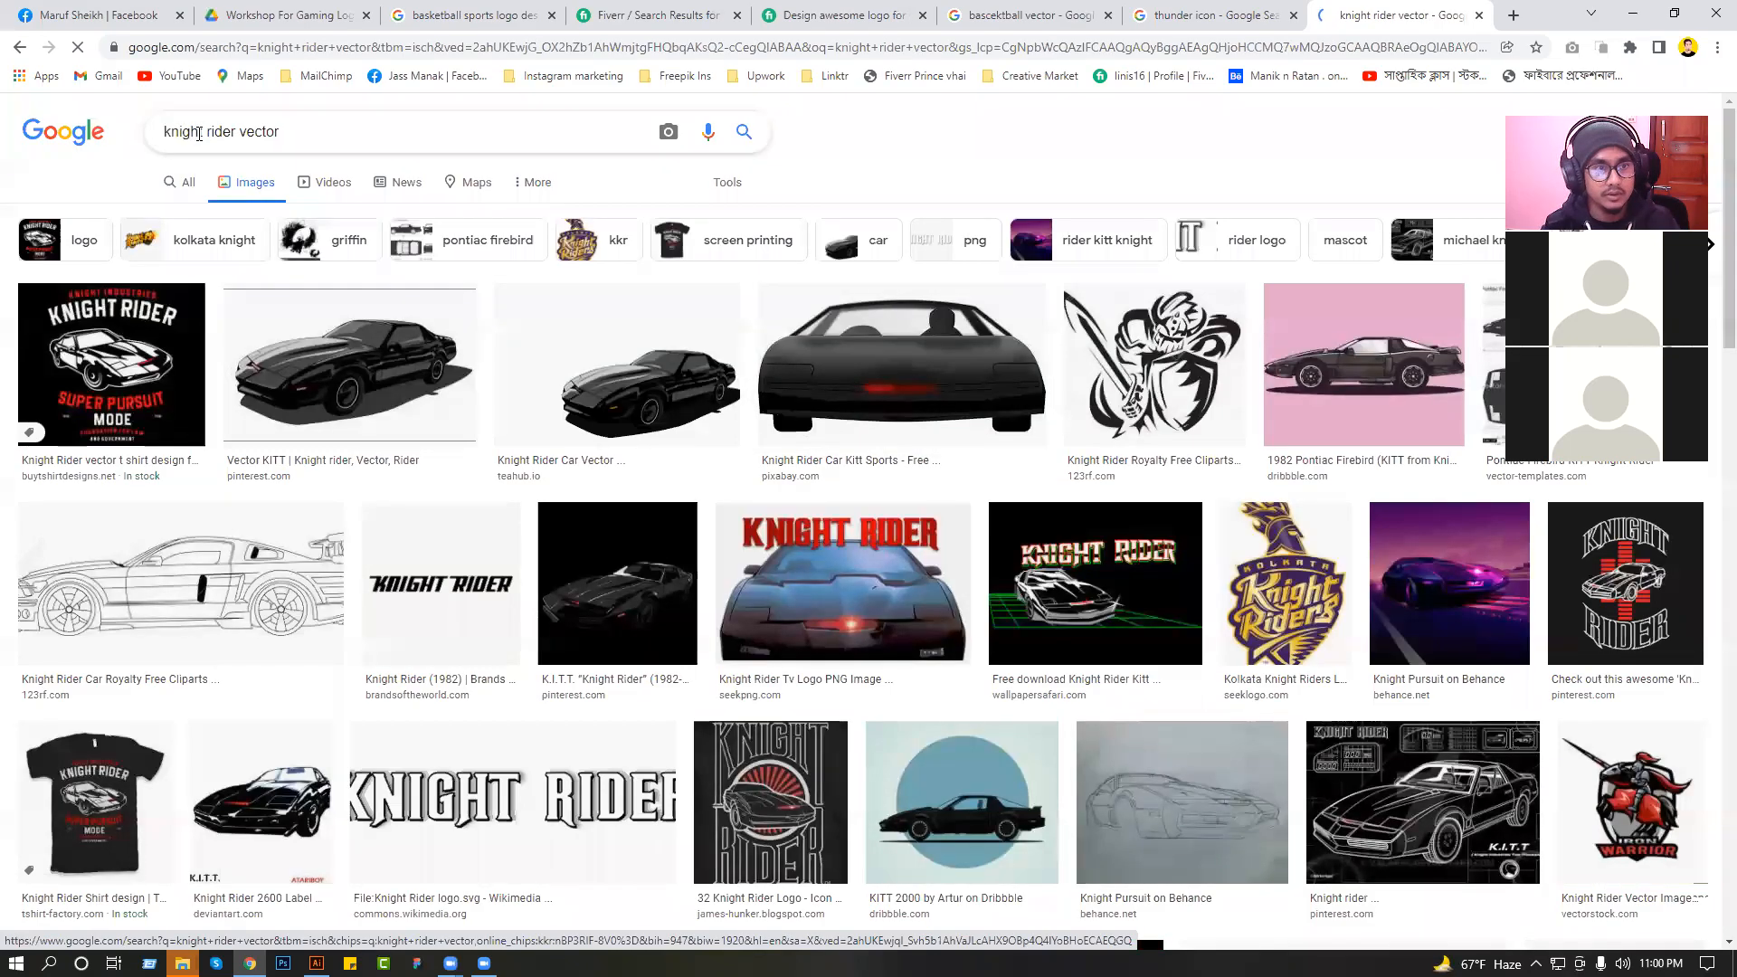
Change the image search to "woriorror vector".
click(165, 129)
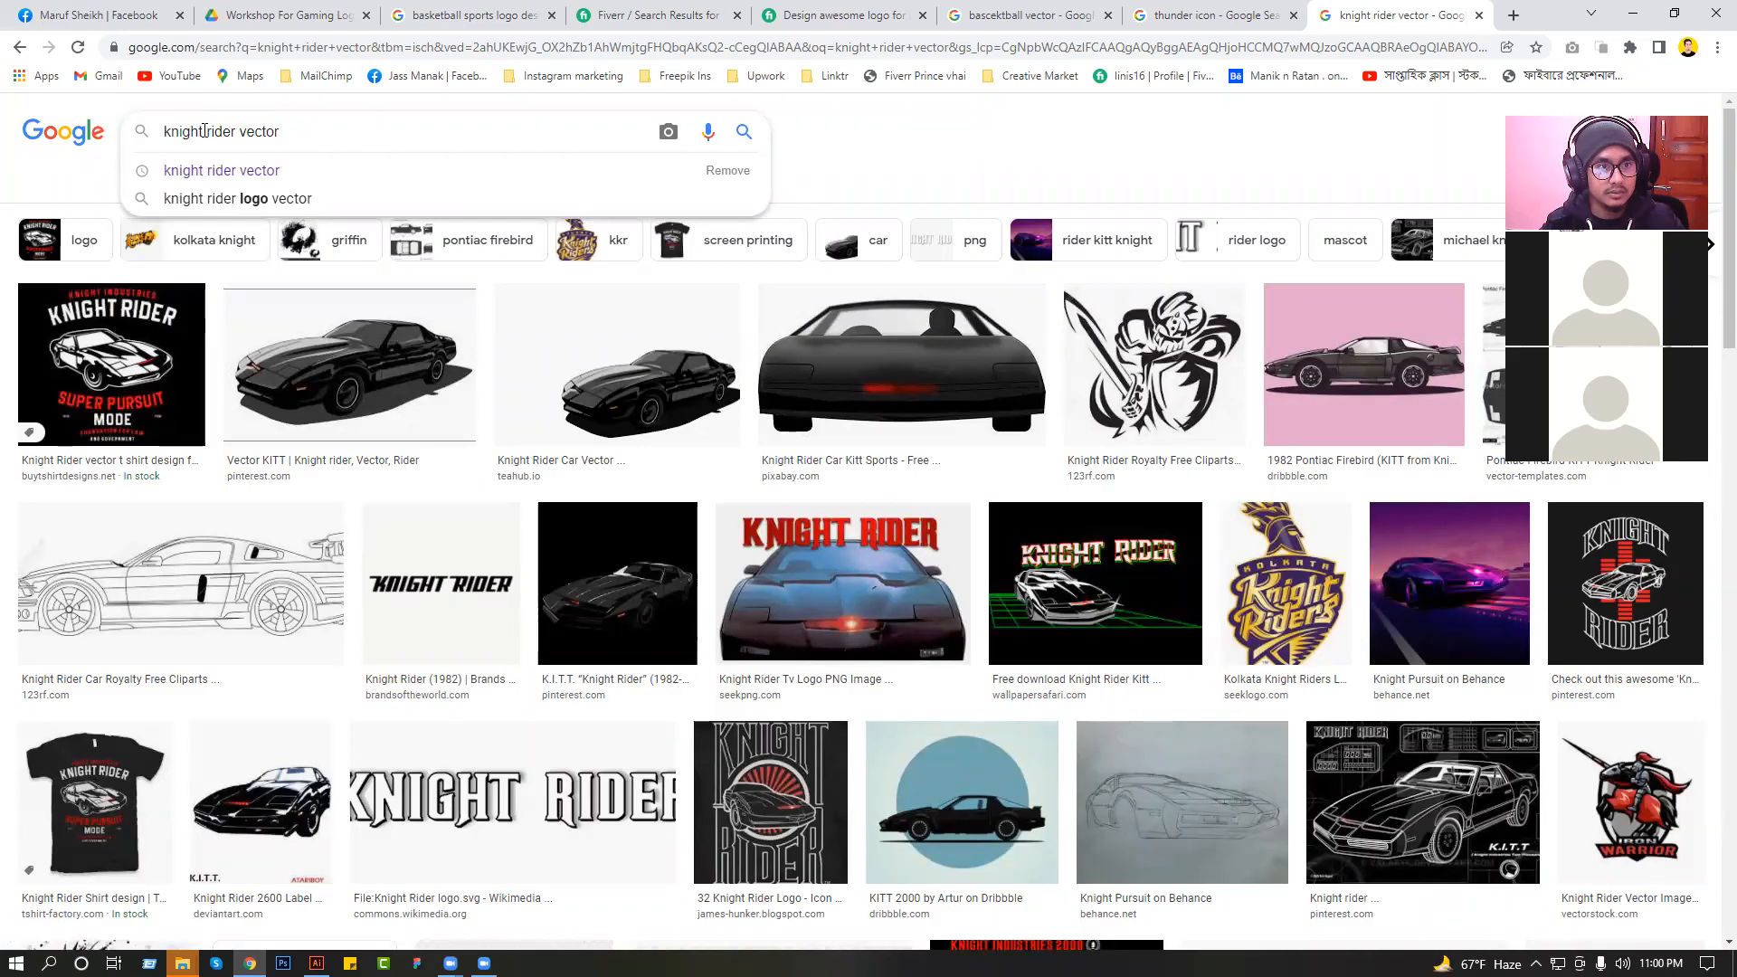
drag(232, 131, 164, 131)
text(wo)
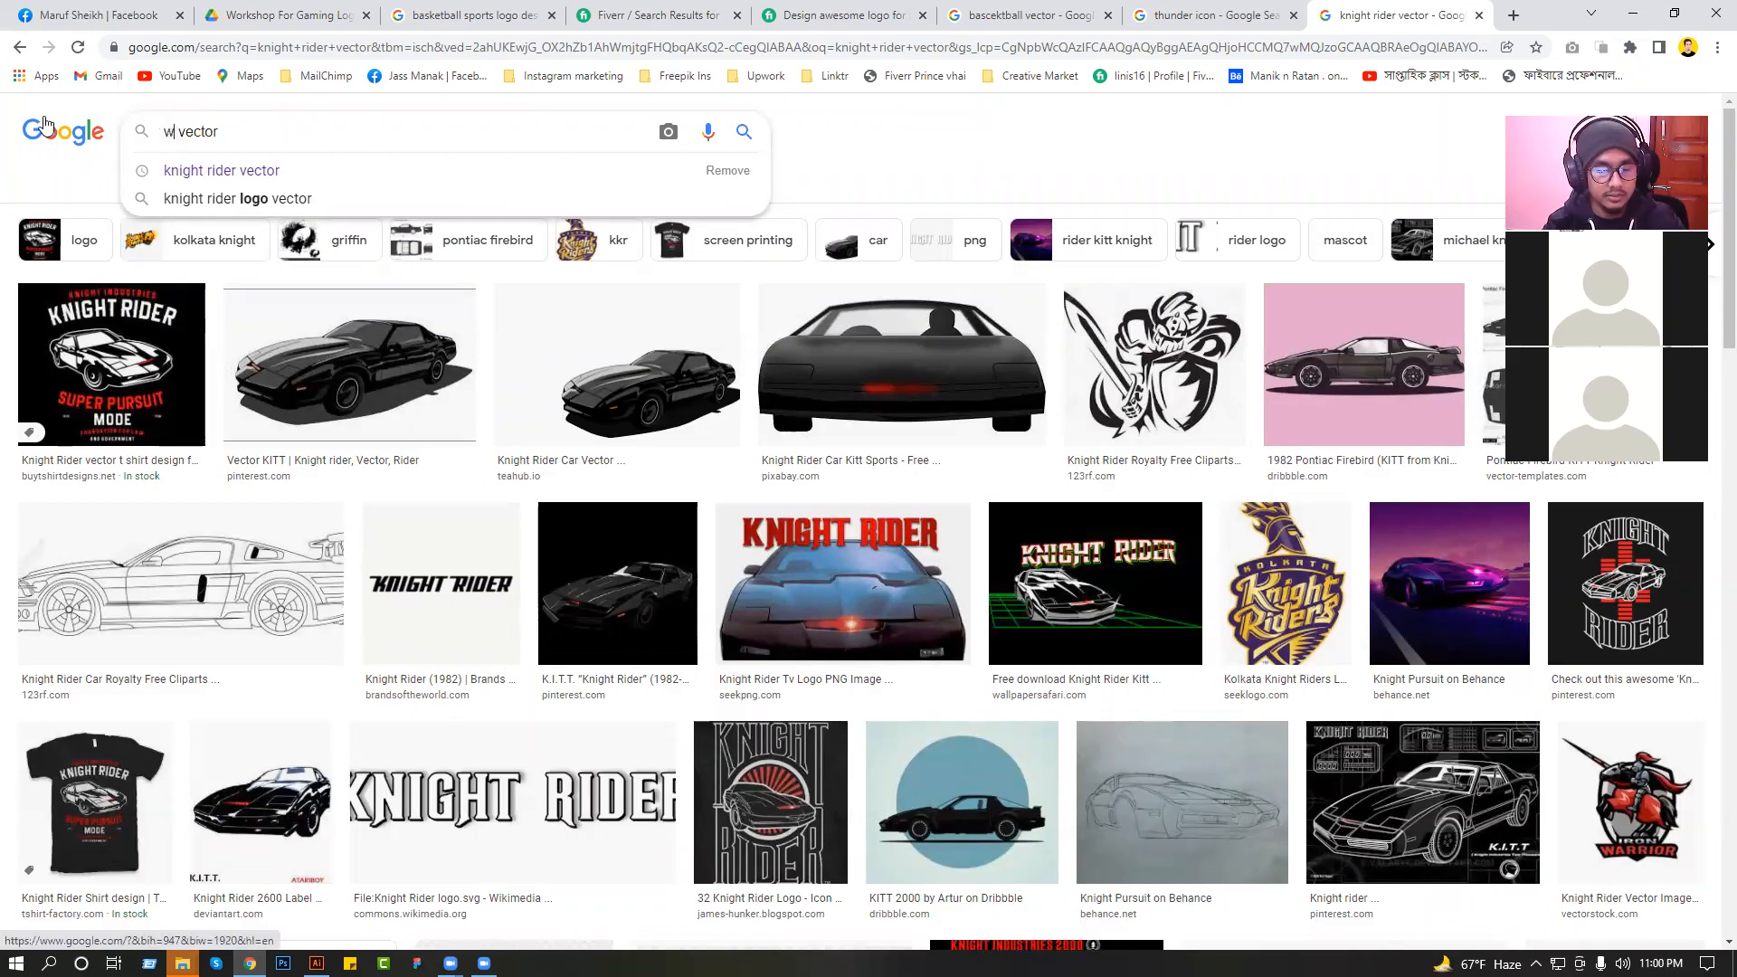
text(riorror)
key(Return)
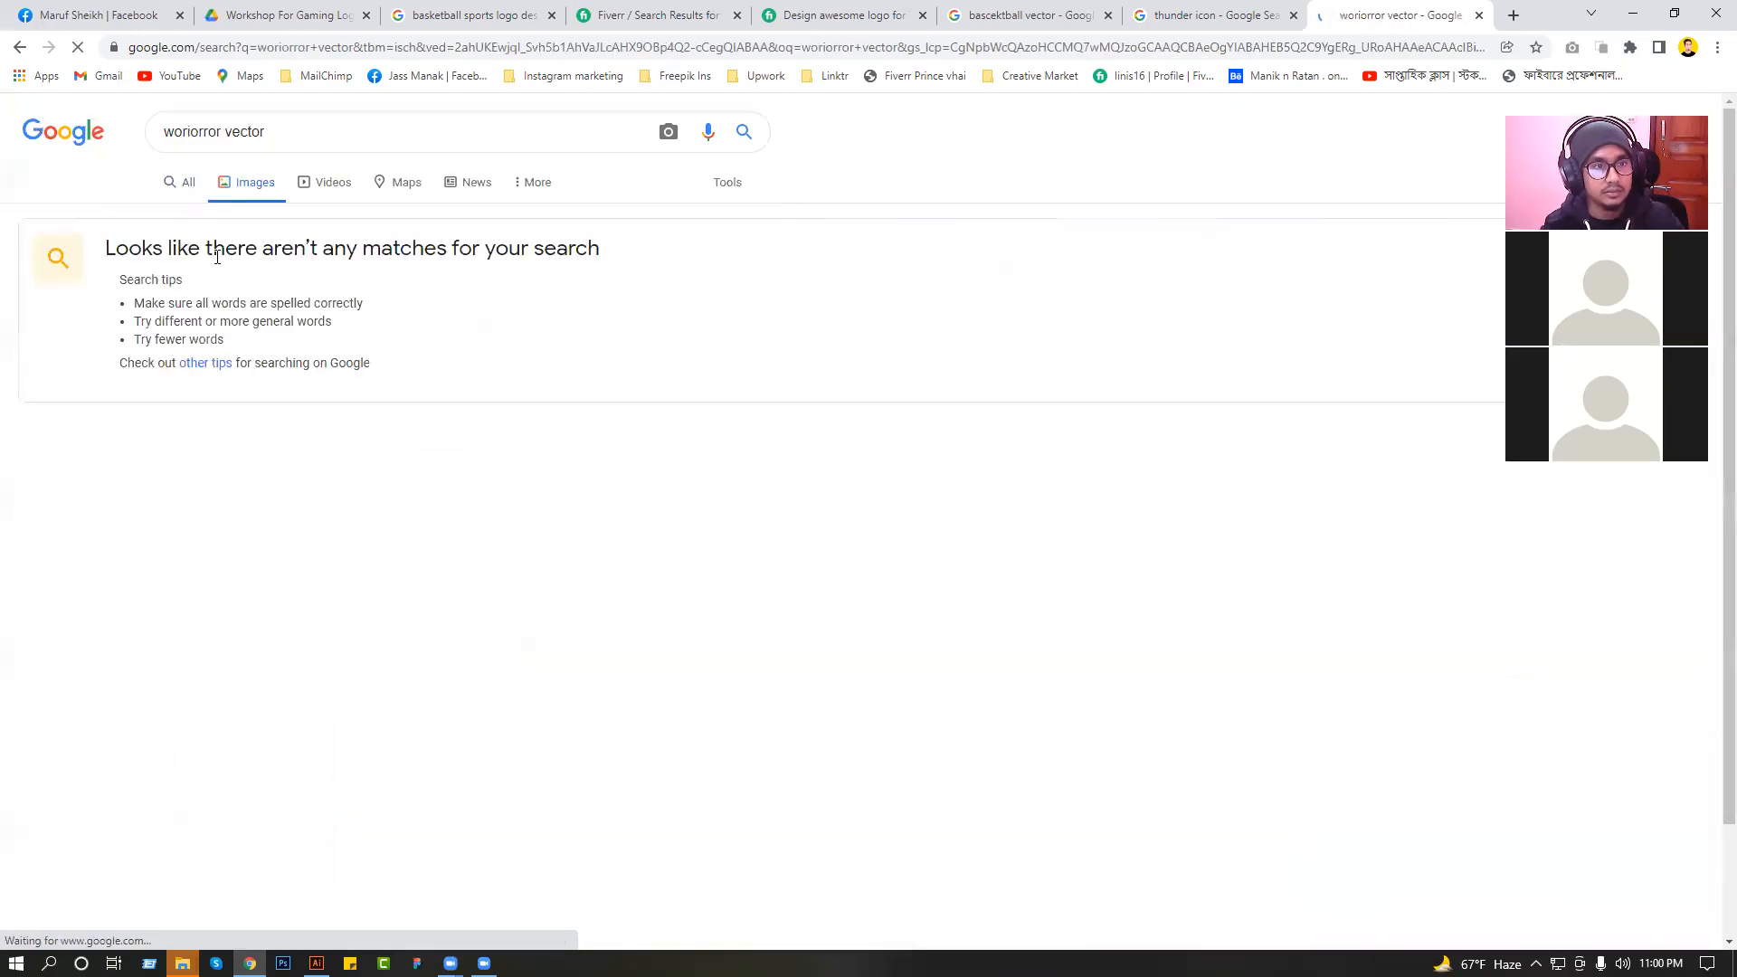
Extend the image search query to "woriorror mascot vector".
click(226, 134)
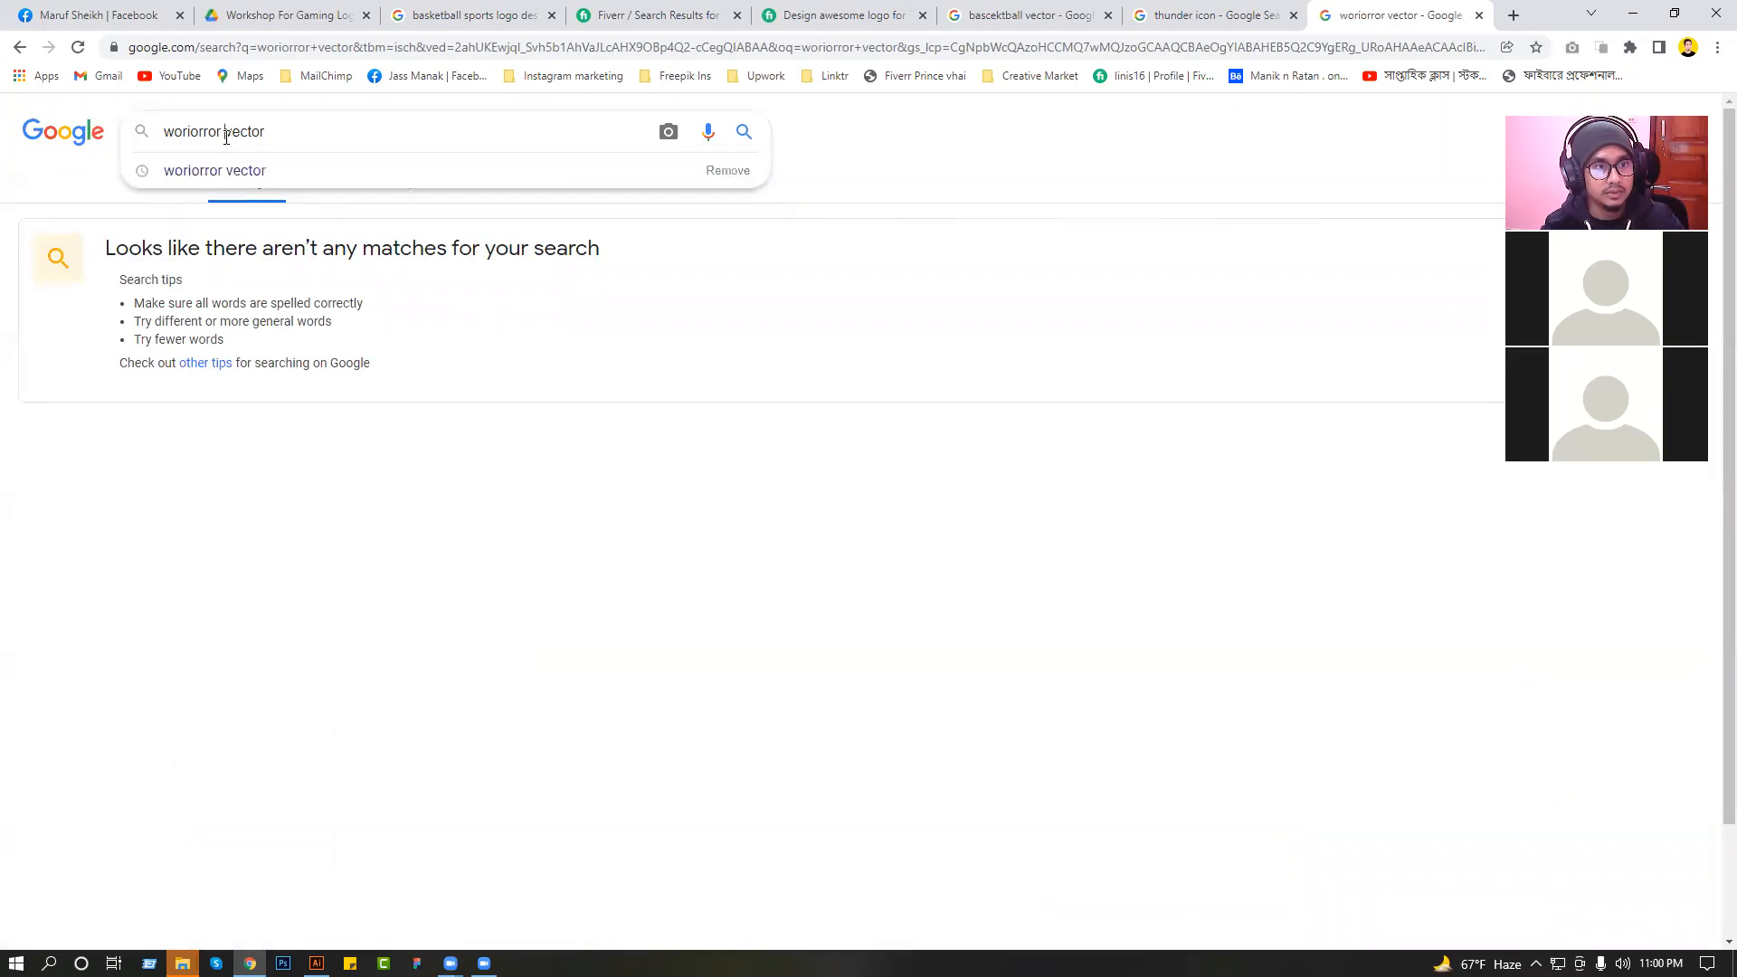
text(mascot)
key(Return)
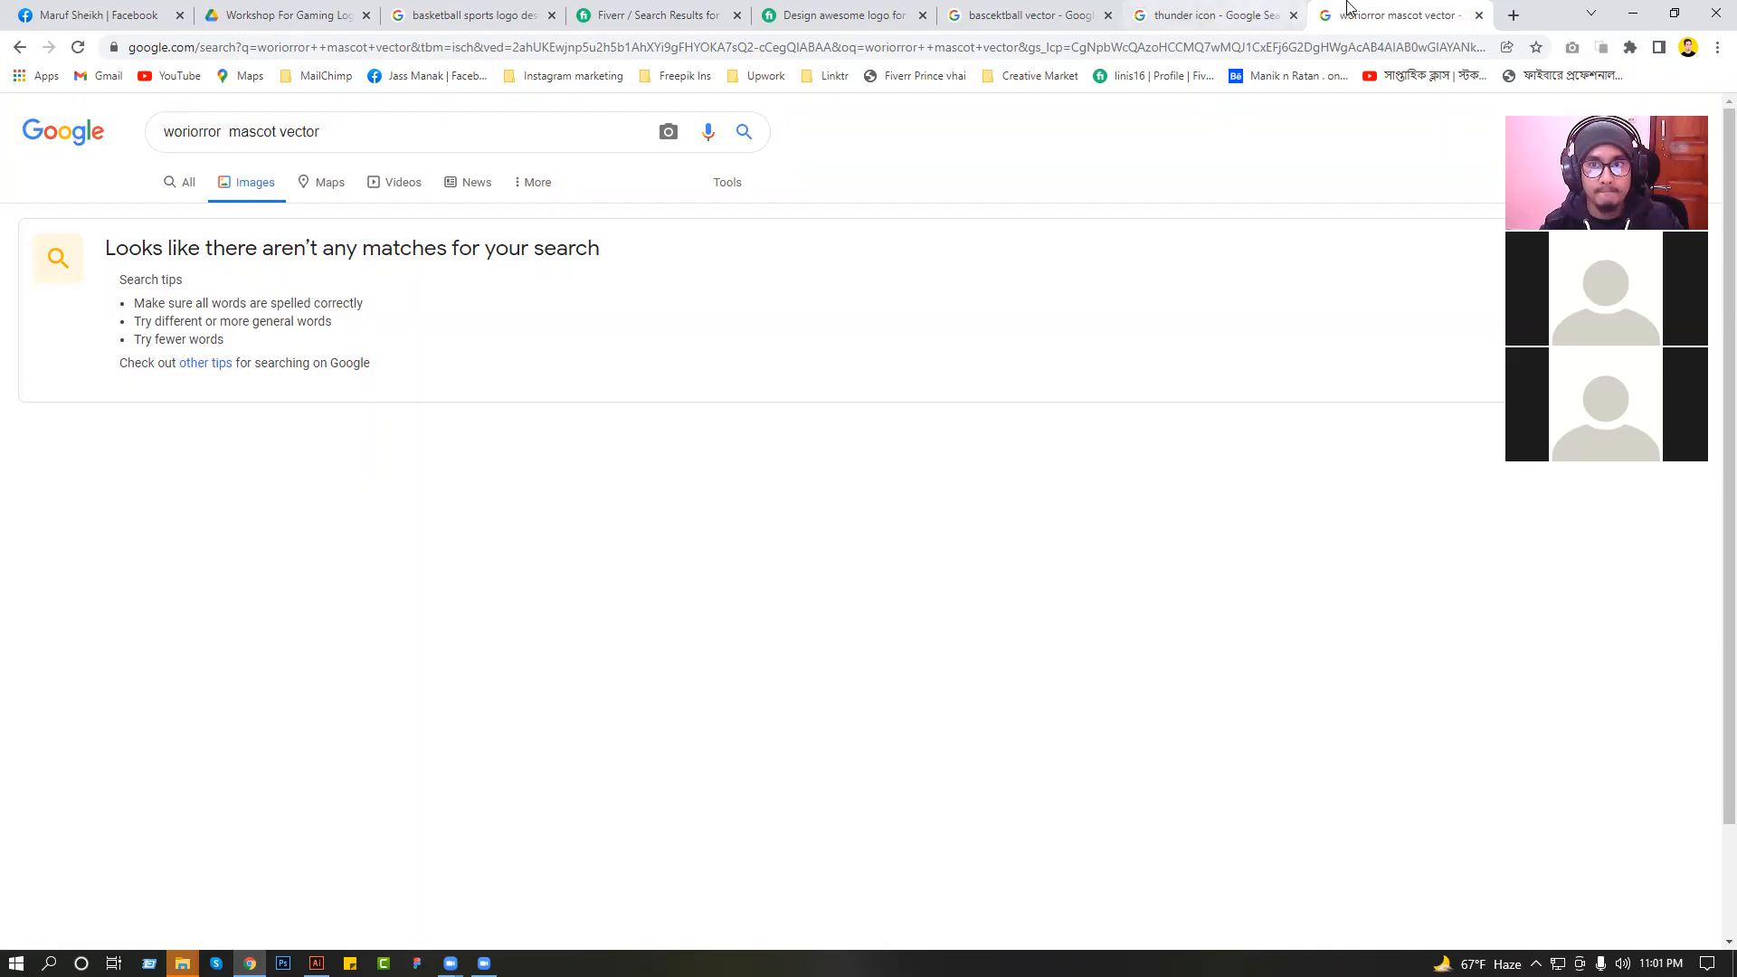
Return to the earlier "knight rider mascot logo" image results.
click(22, 48)
click(22, 48)
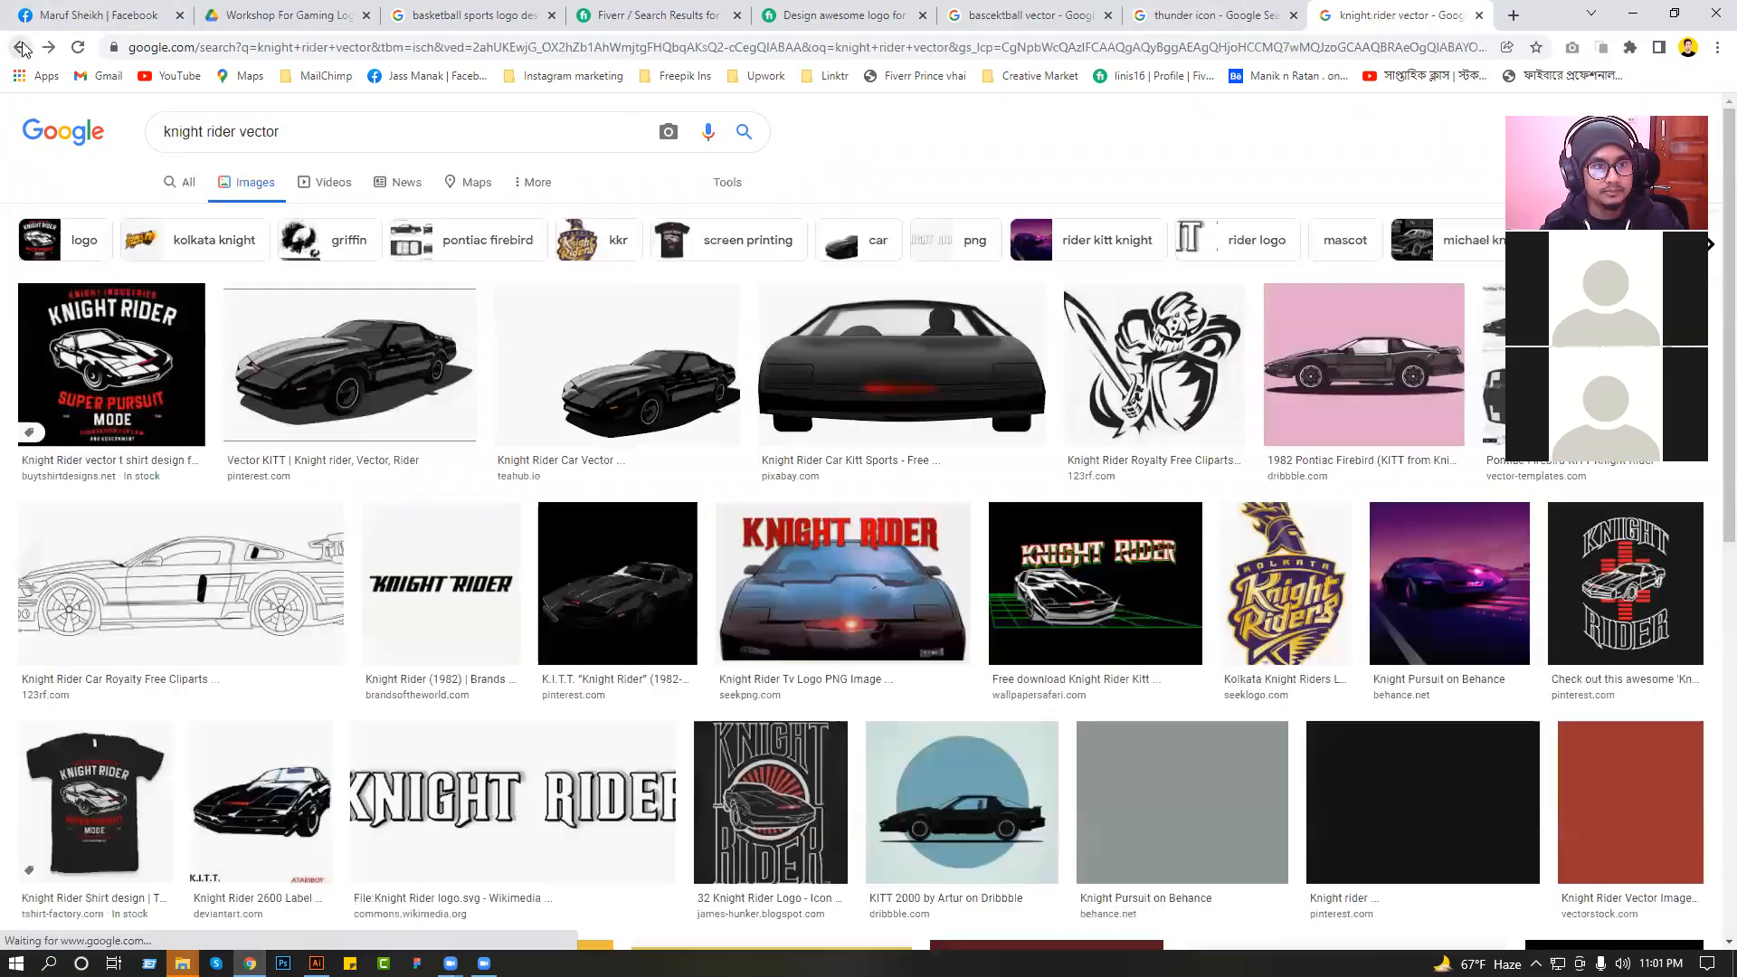
click(22, 48)
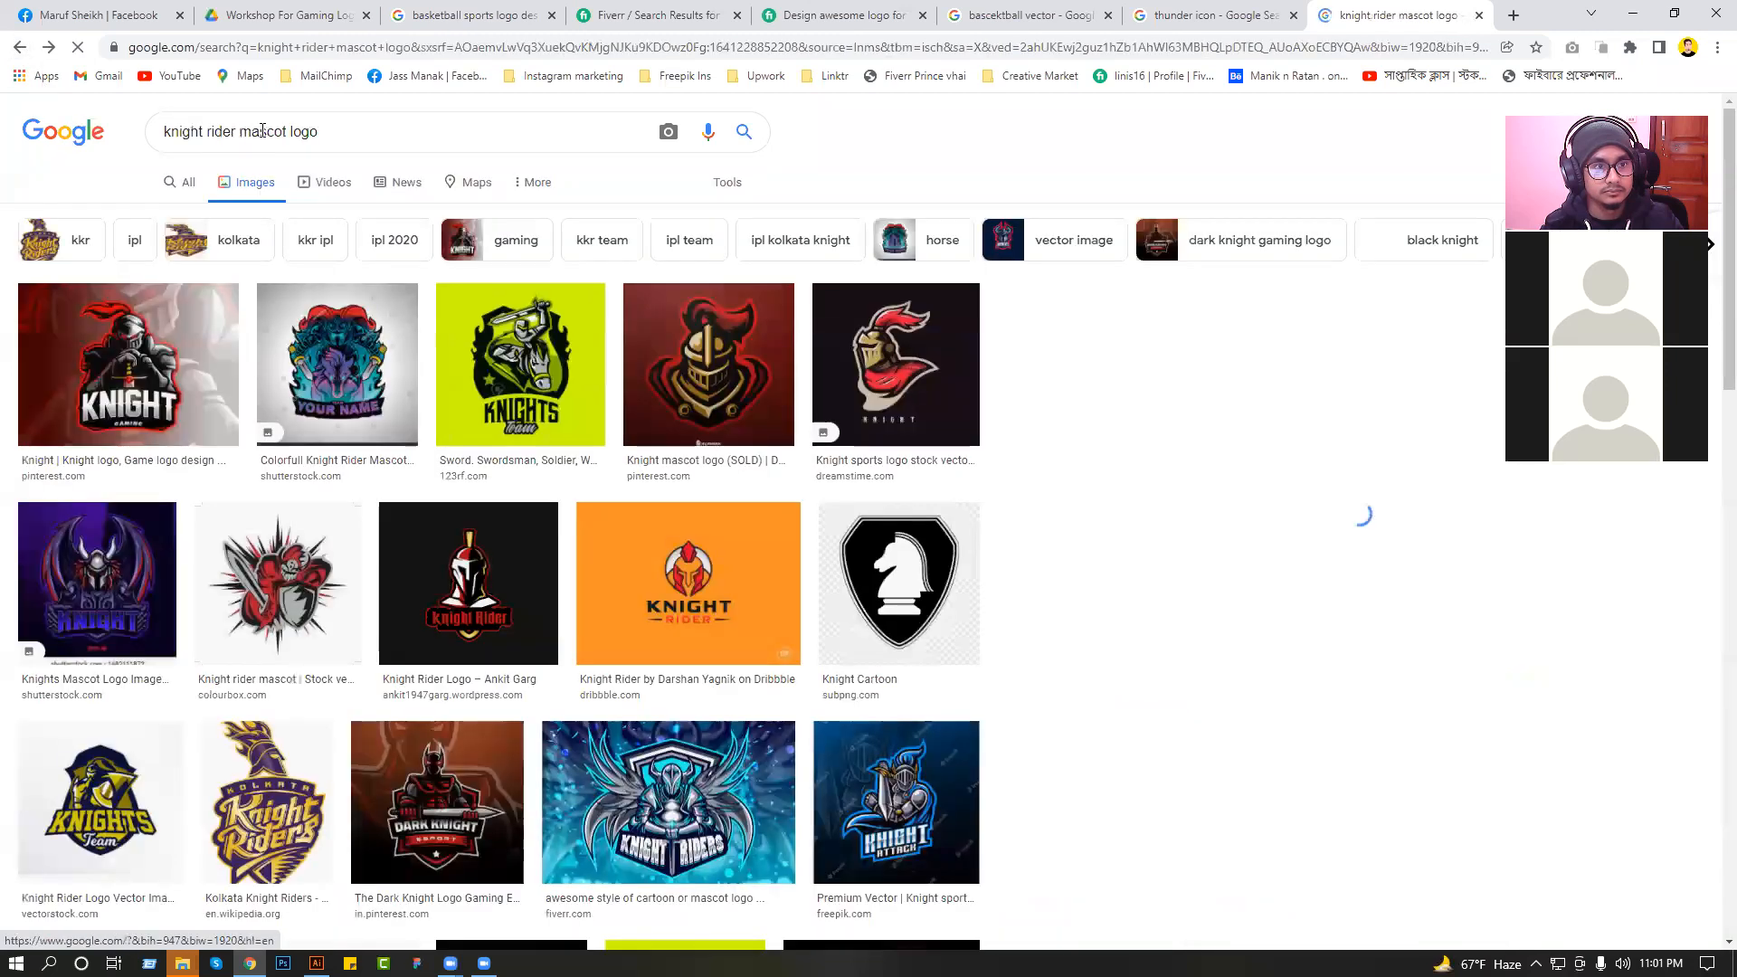
click(21, 49)
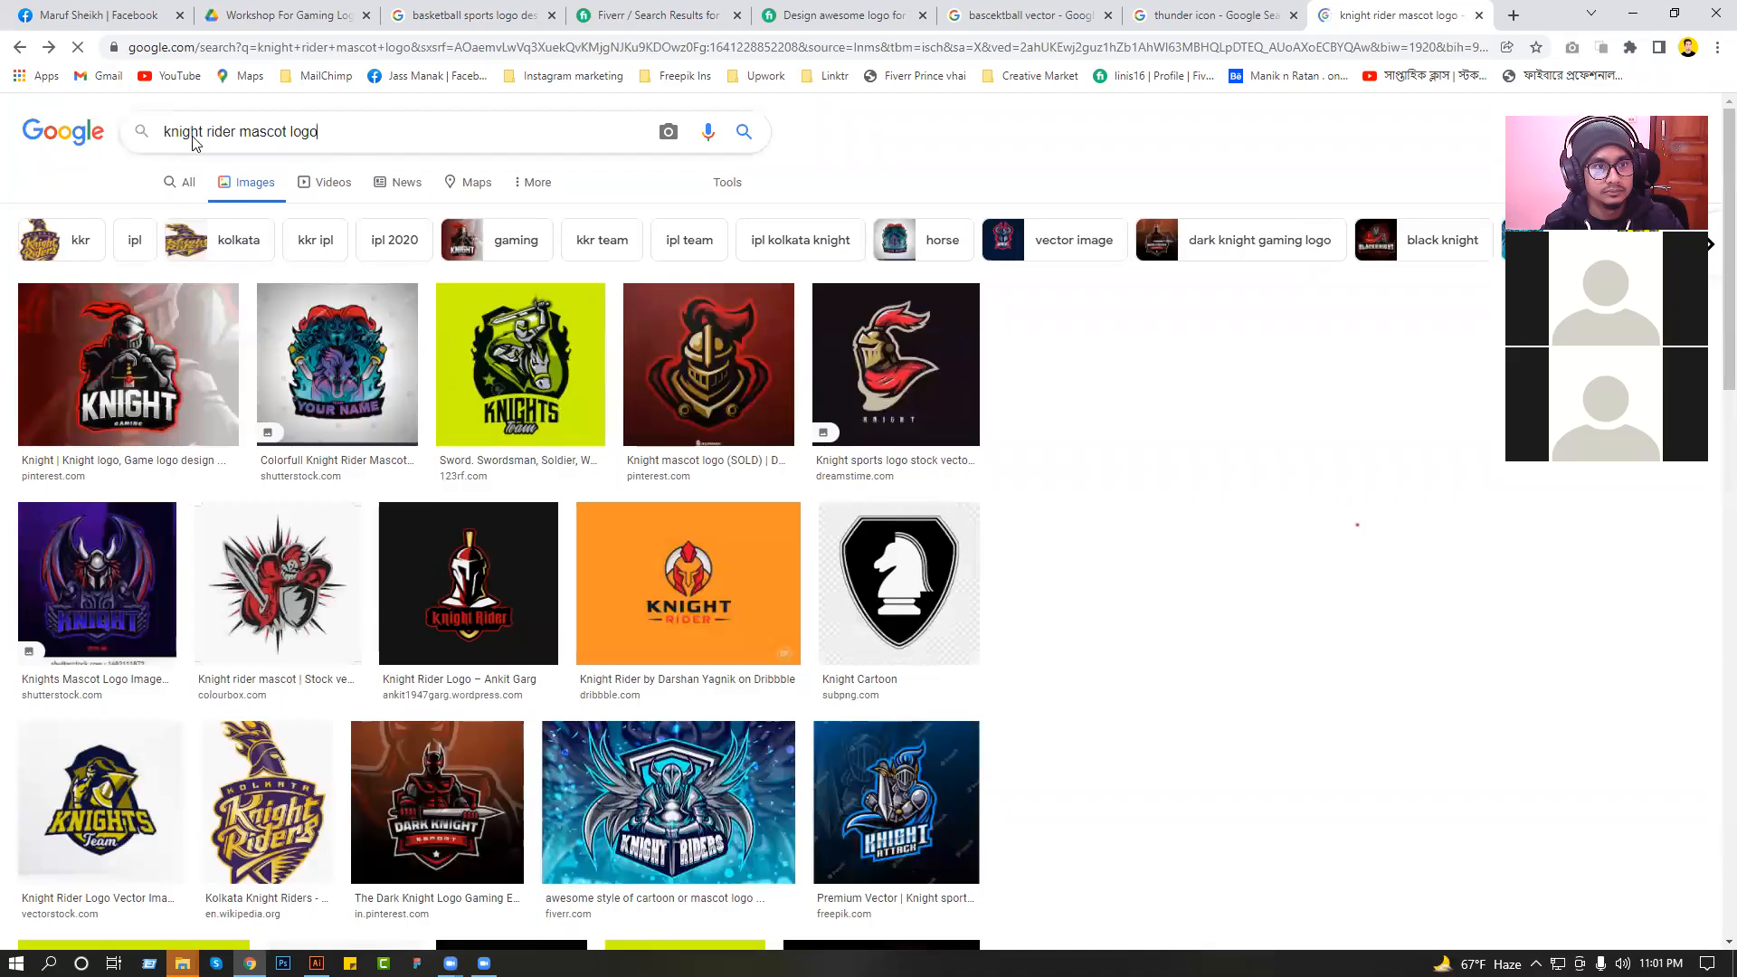
Try the image search for "woriorror mascot vector" again, and go back to the "knight rider mascot logo" results.
drag(193, 137, 4, 132)
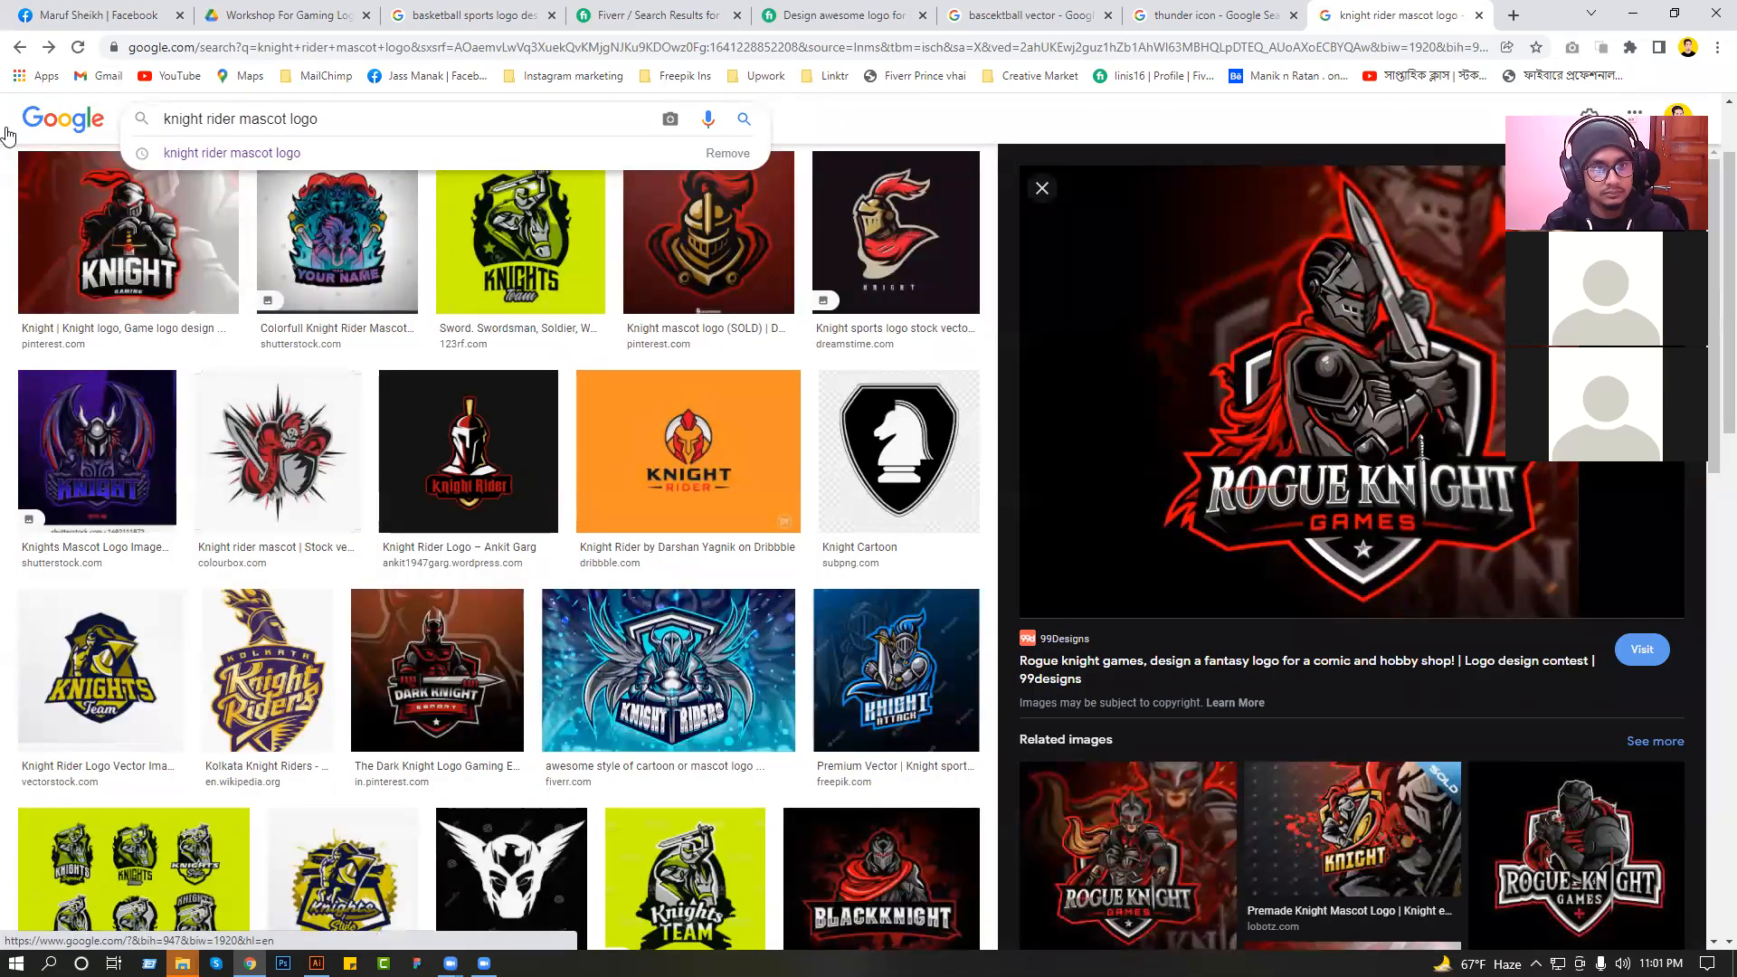
triple_click(264, 120)
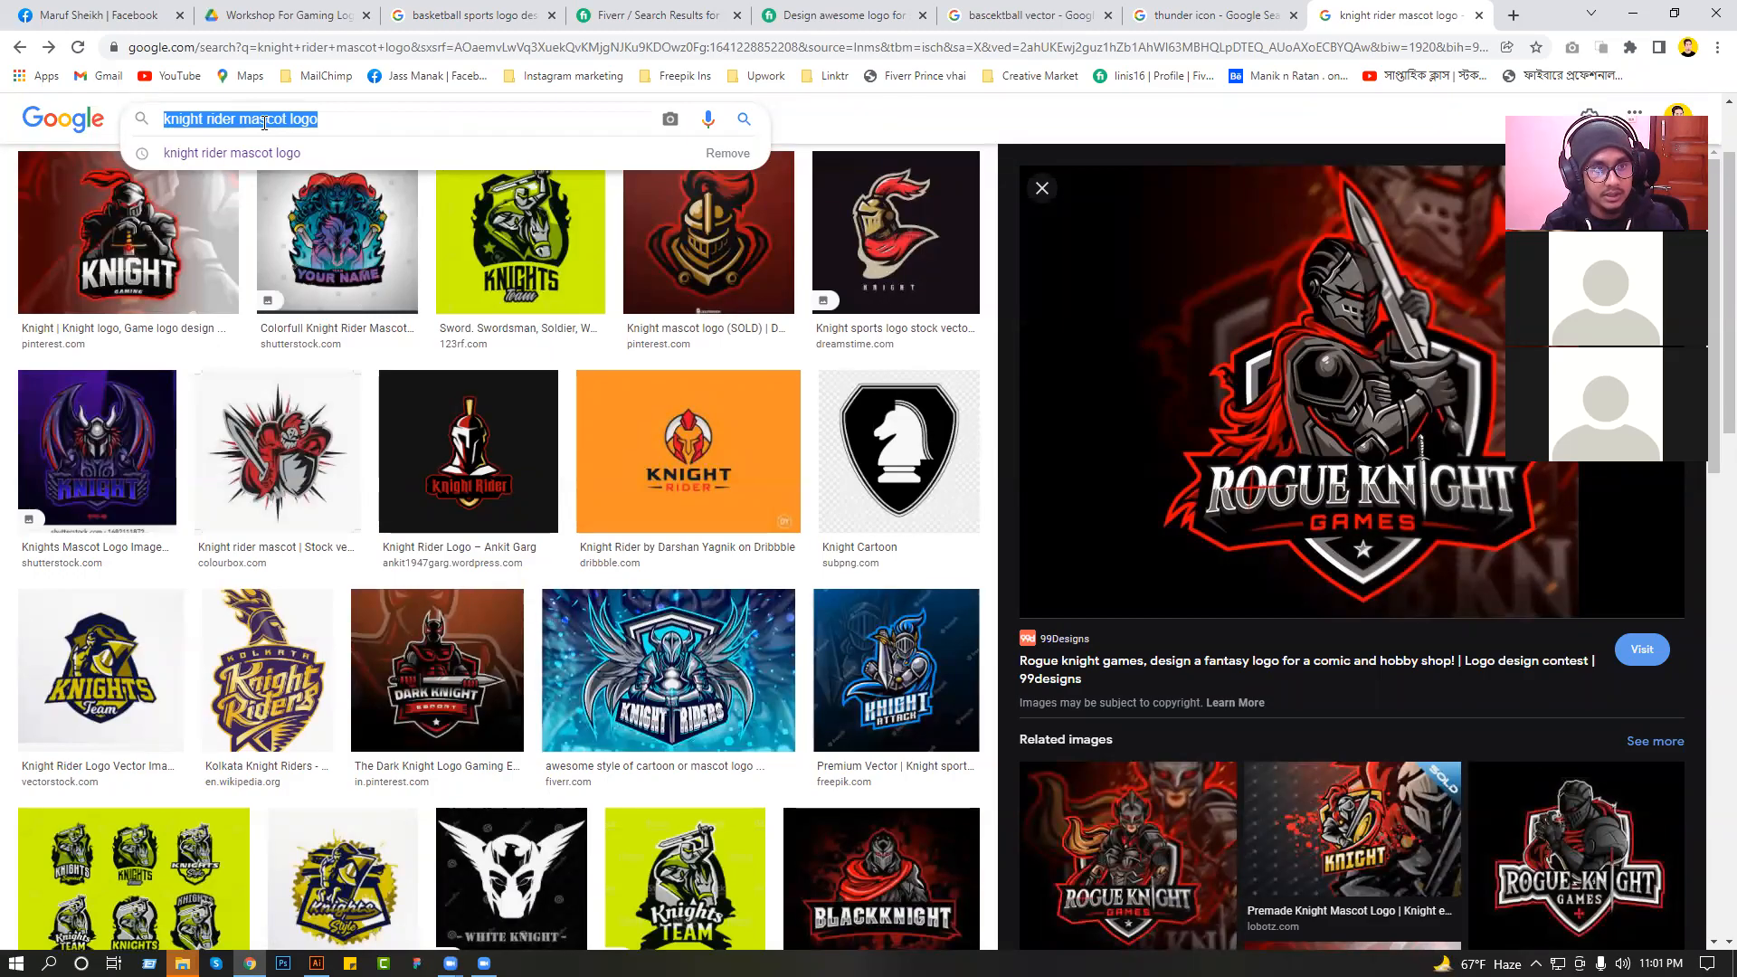
text(or)
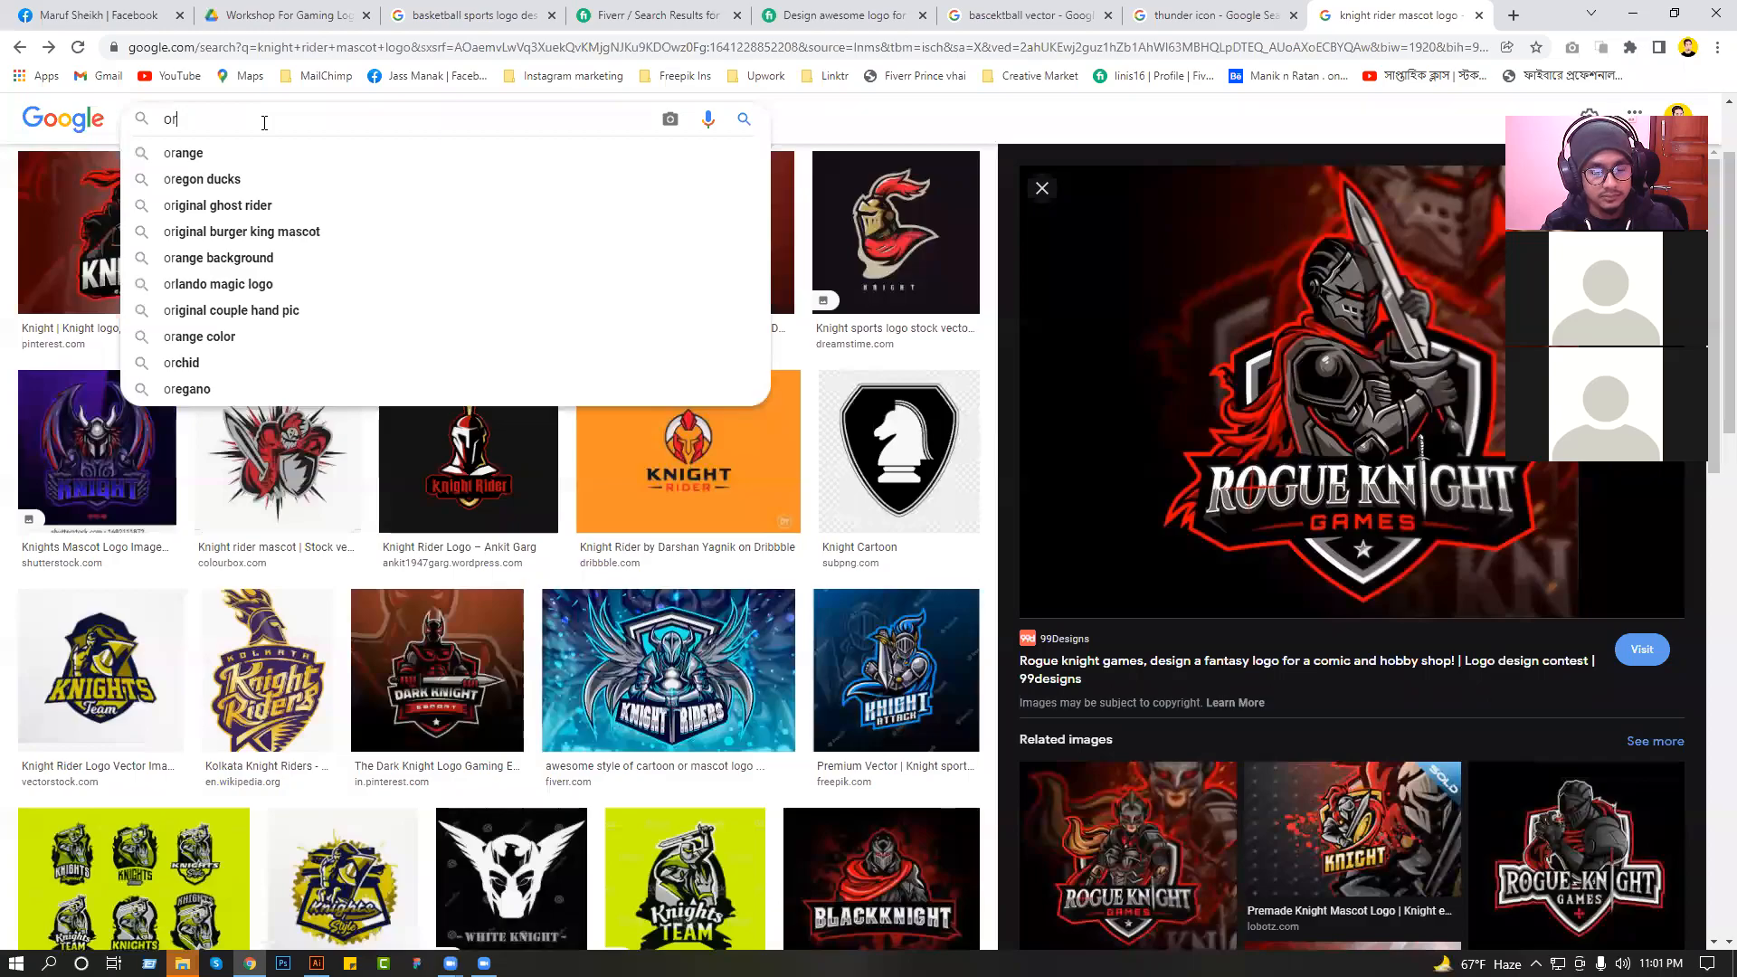
key(BackSpace)
key(BackSpace)
text(wo)
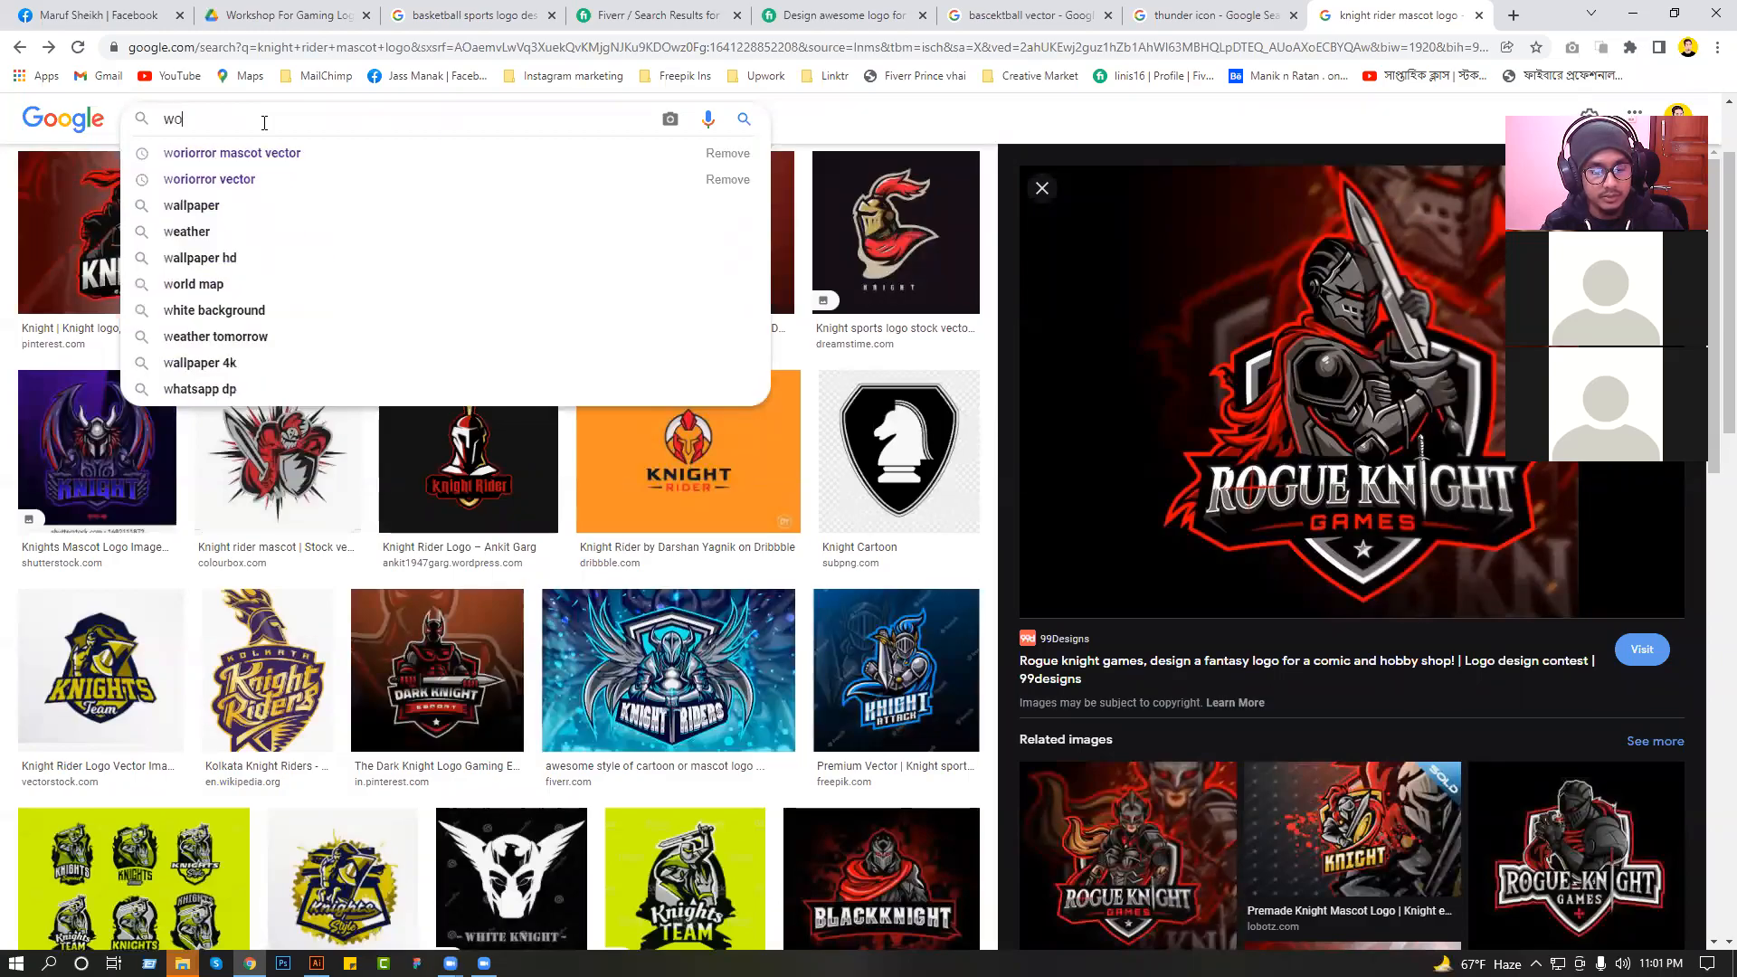
text(riorro)
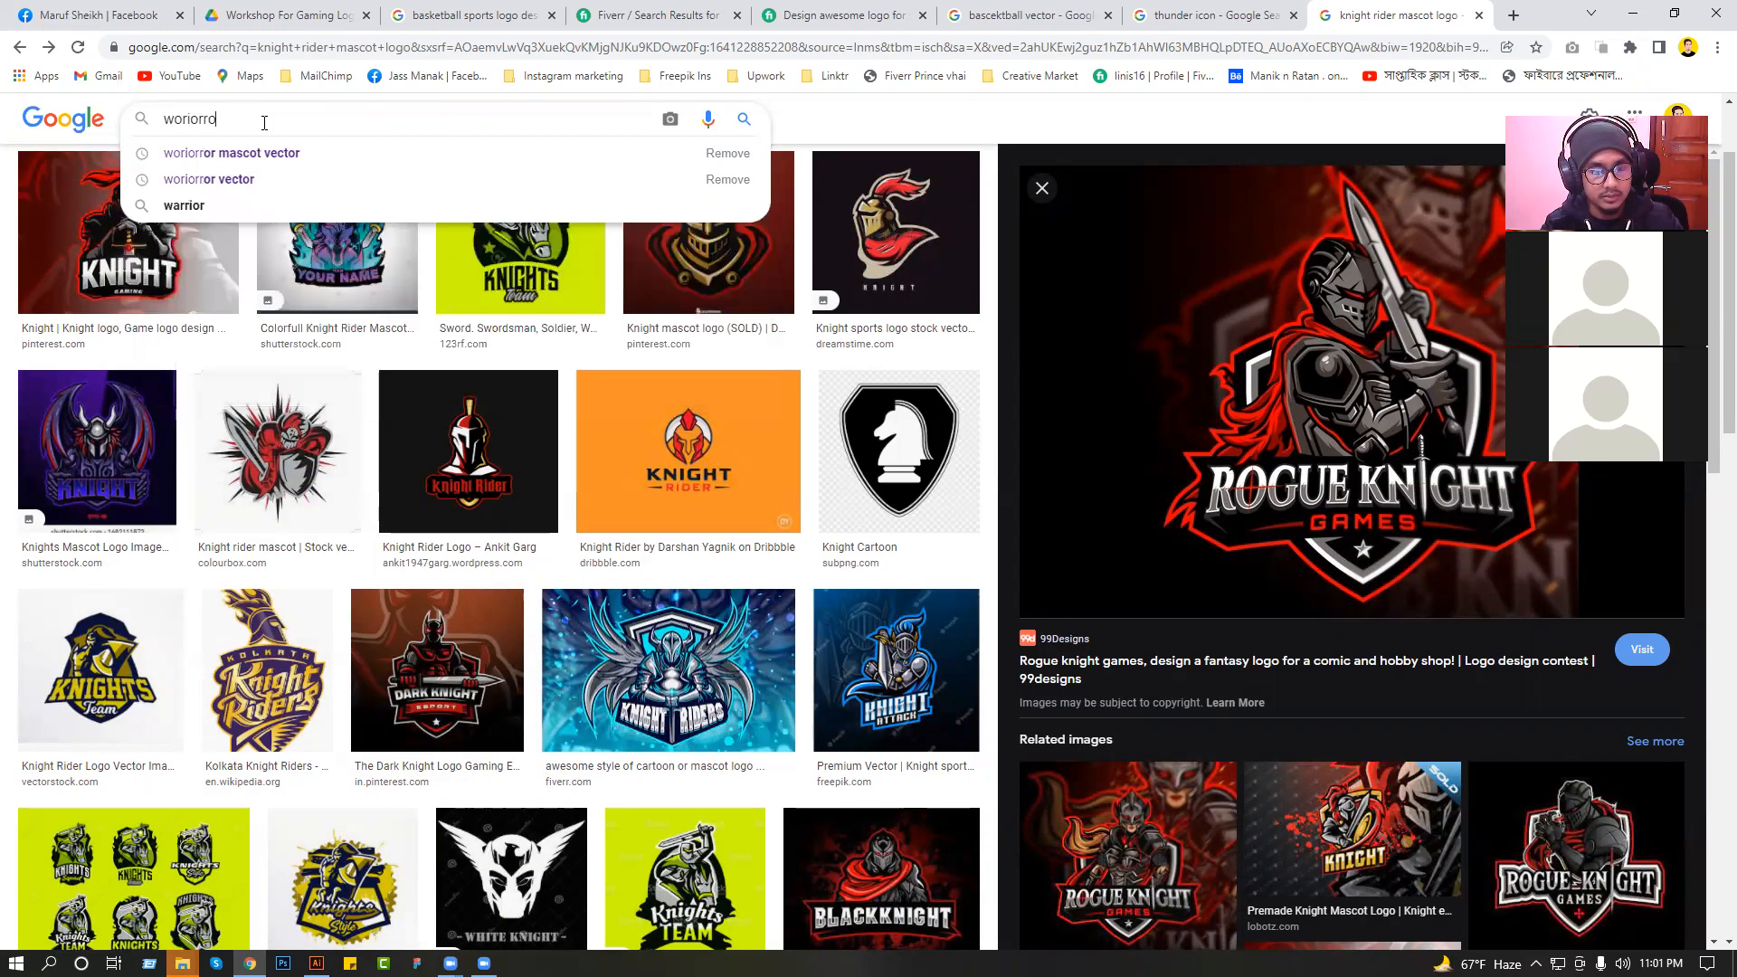
text(r)
click(285, 150)
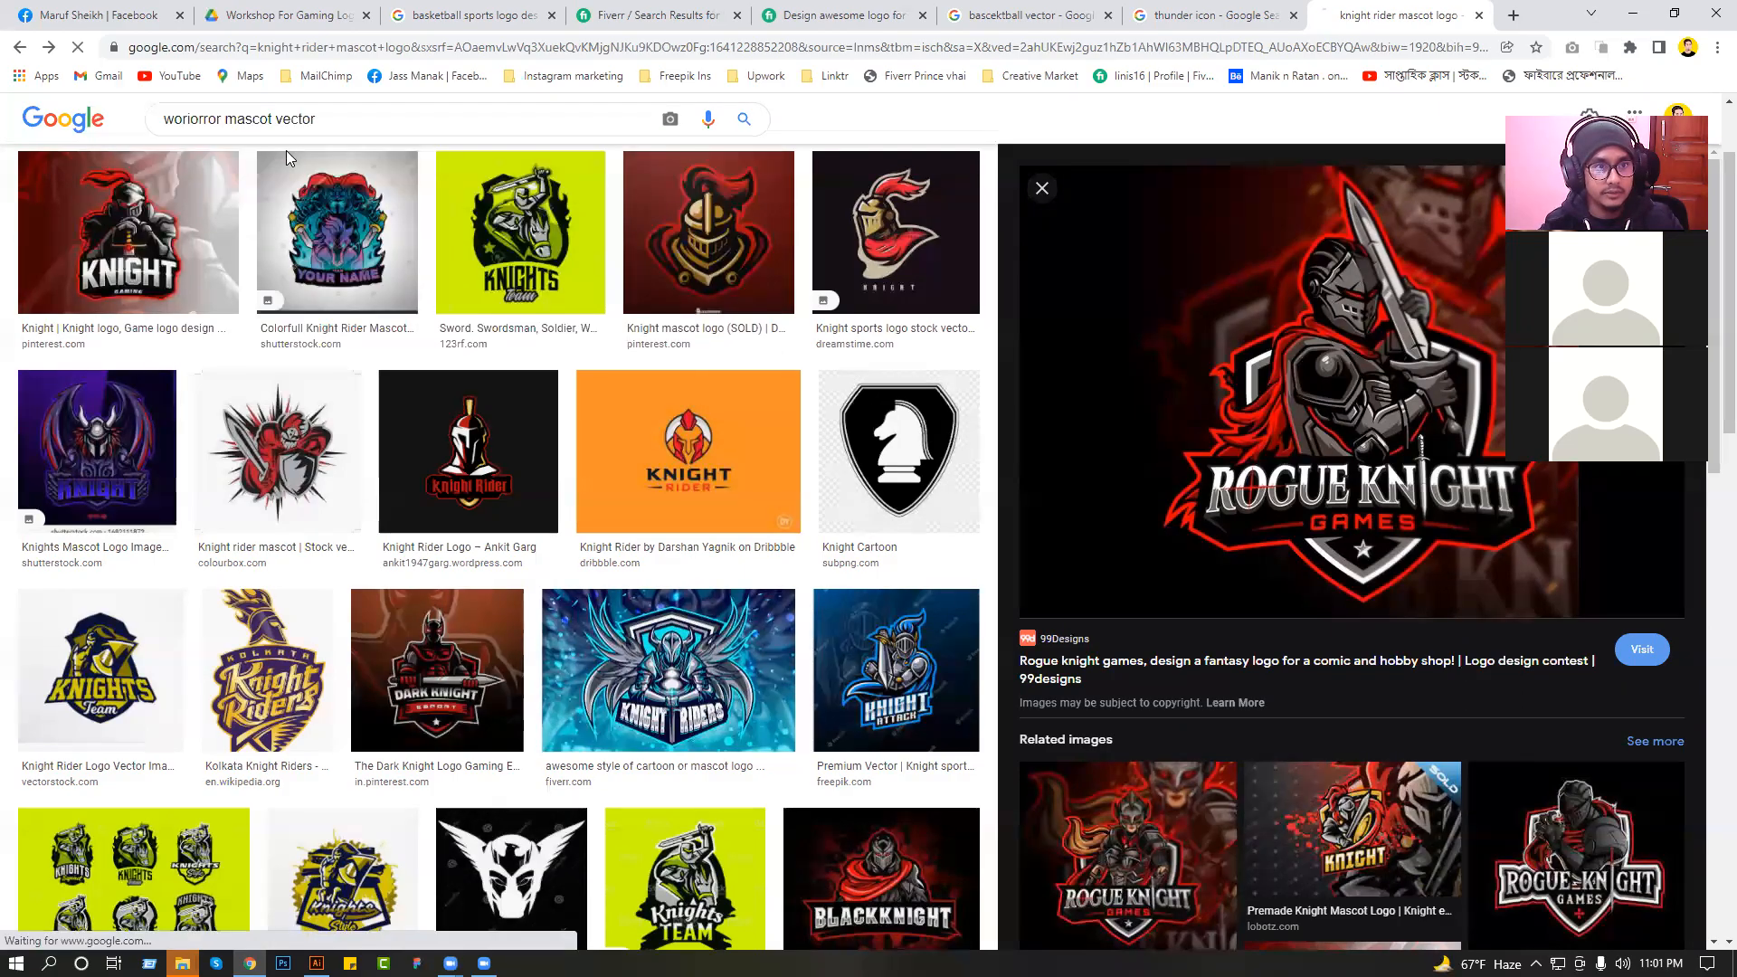
click(19, 48)
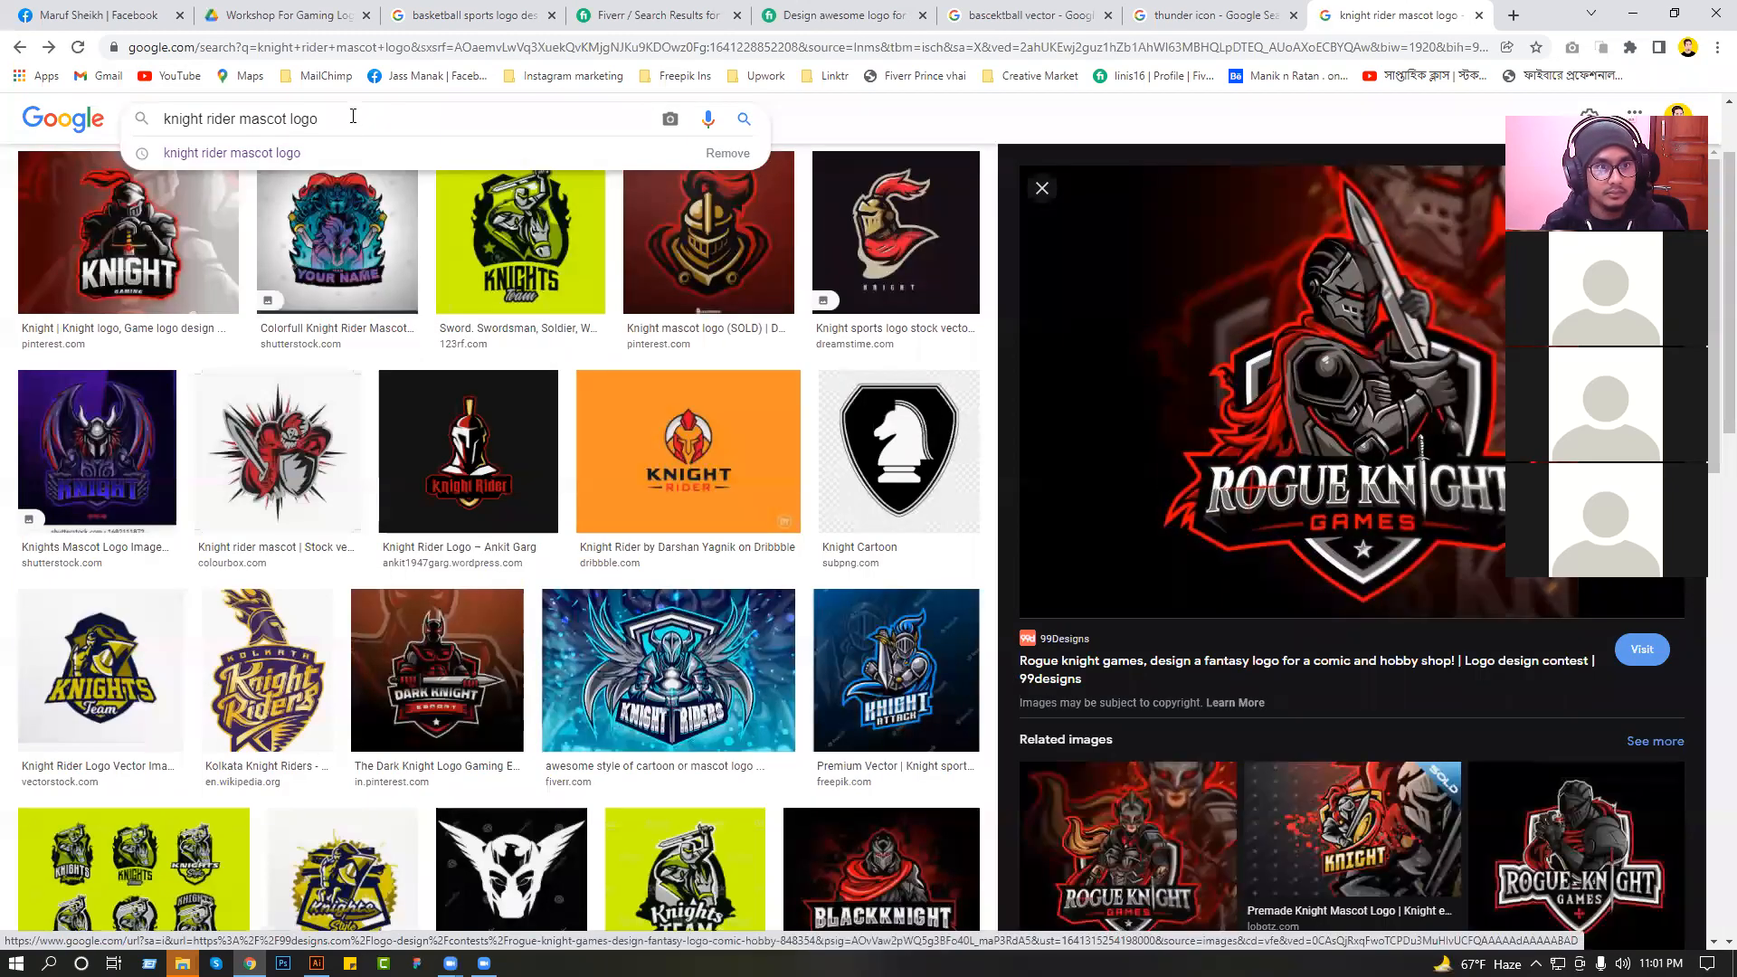
Clear the query from the image search field on the knight rider mascot results page.
key(ctrl+a)
key(BackSpace)
click(1226, 4)
click(1359, 4)
key(alt+Tab)
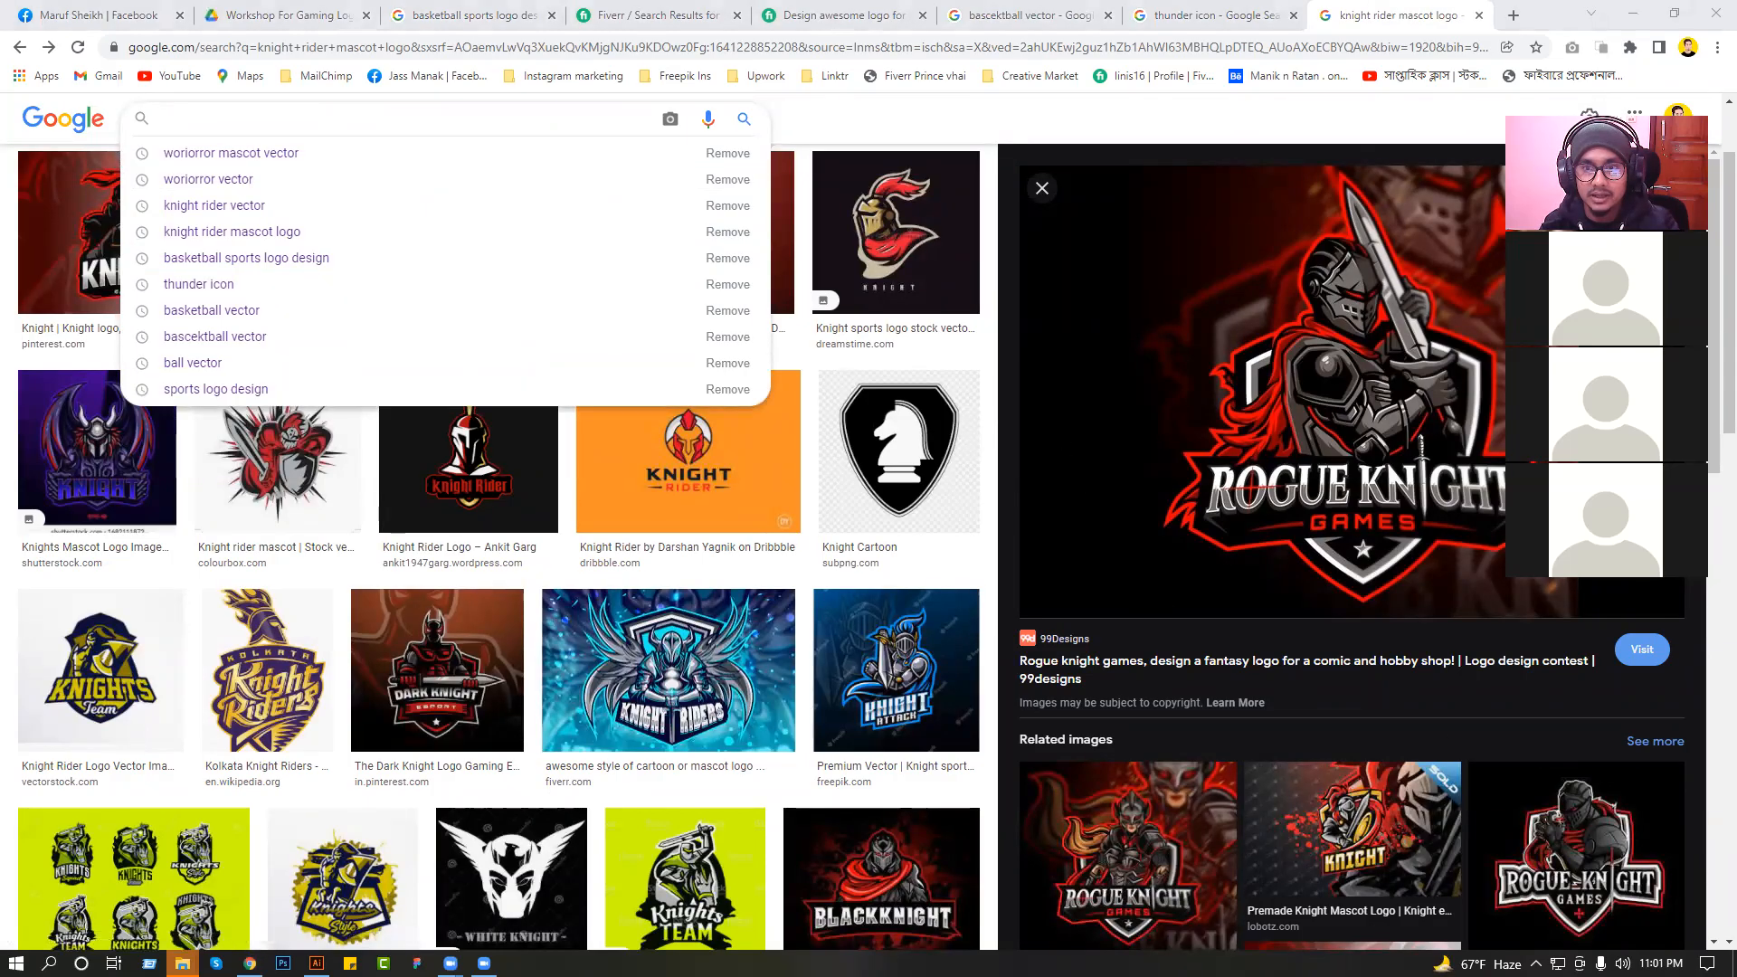
scroll(896, 688, up, 1)
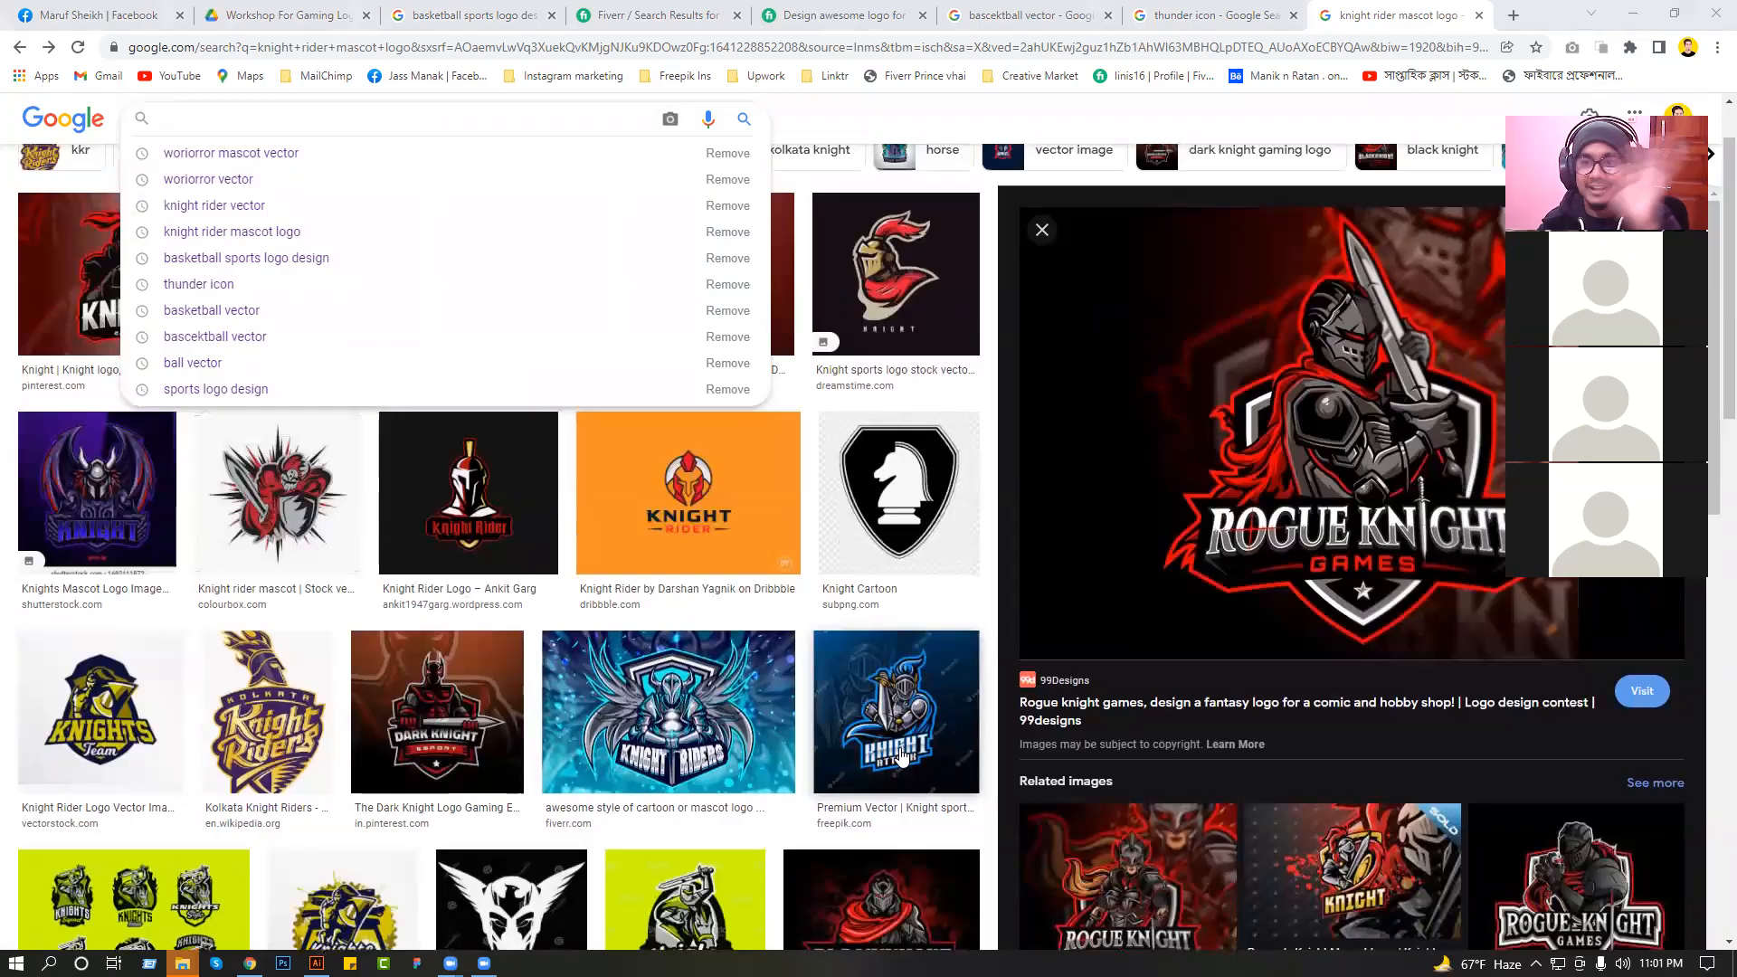
Switch to Illustrator and examine the red and grey knight helmet logo's crest, visor and outline up close.
key(alt+Tab)
drag(862, 455, 850, 573)
drag(784, 268, 1067, 474)
scroll(775, 403, up, 4)
scroll(775, 404, down, 3)
drag(646, 355, 591, 447)
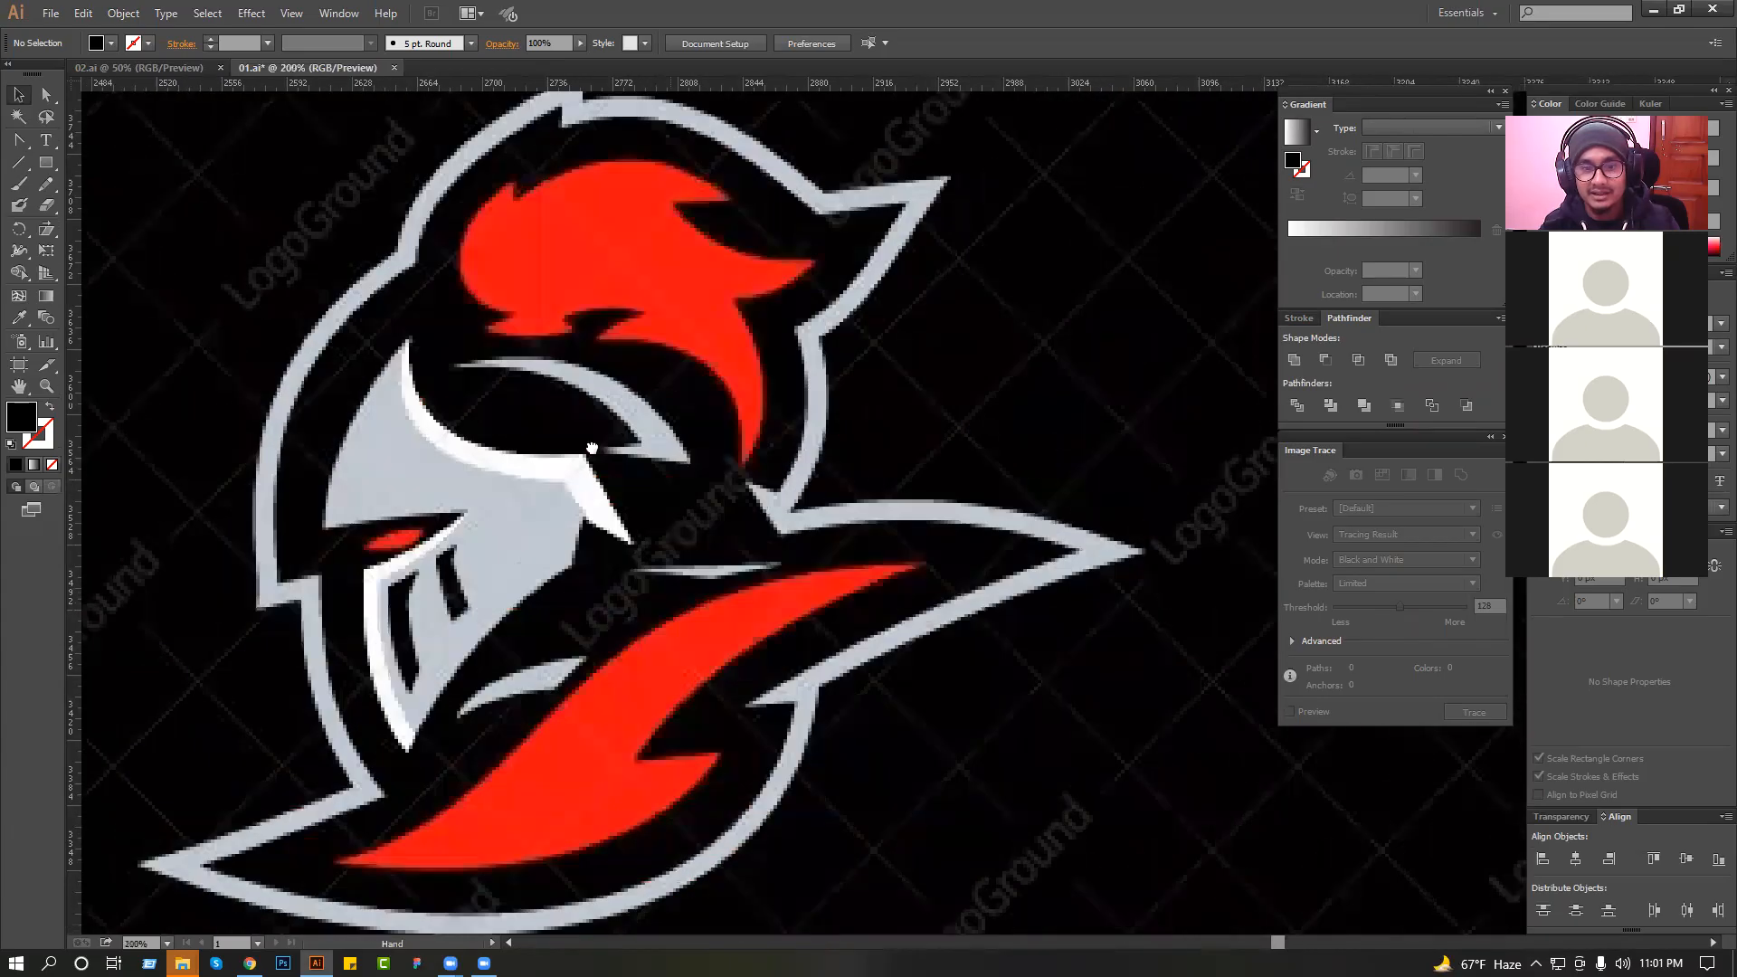
drag(845, 375, 825, 350)
scroll(829, 380, down, 3)
drag(709, 397, 704, 299)
drag(703, 300, 1070, 605)
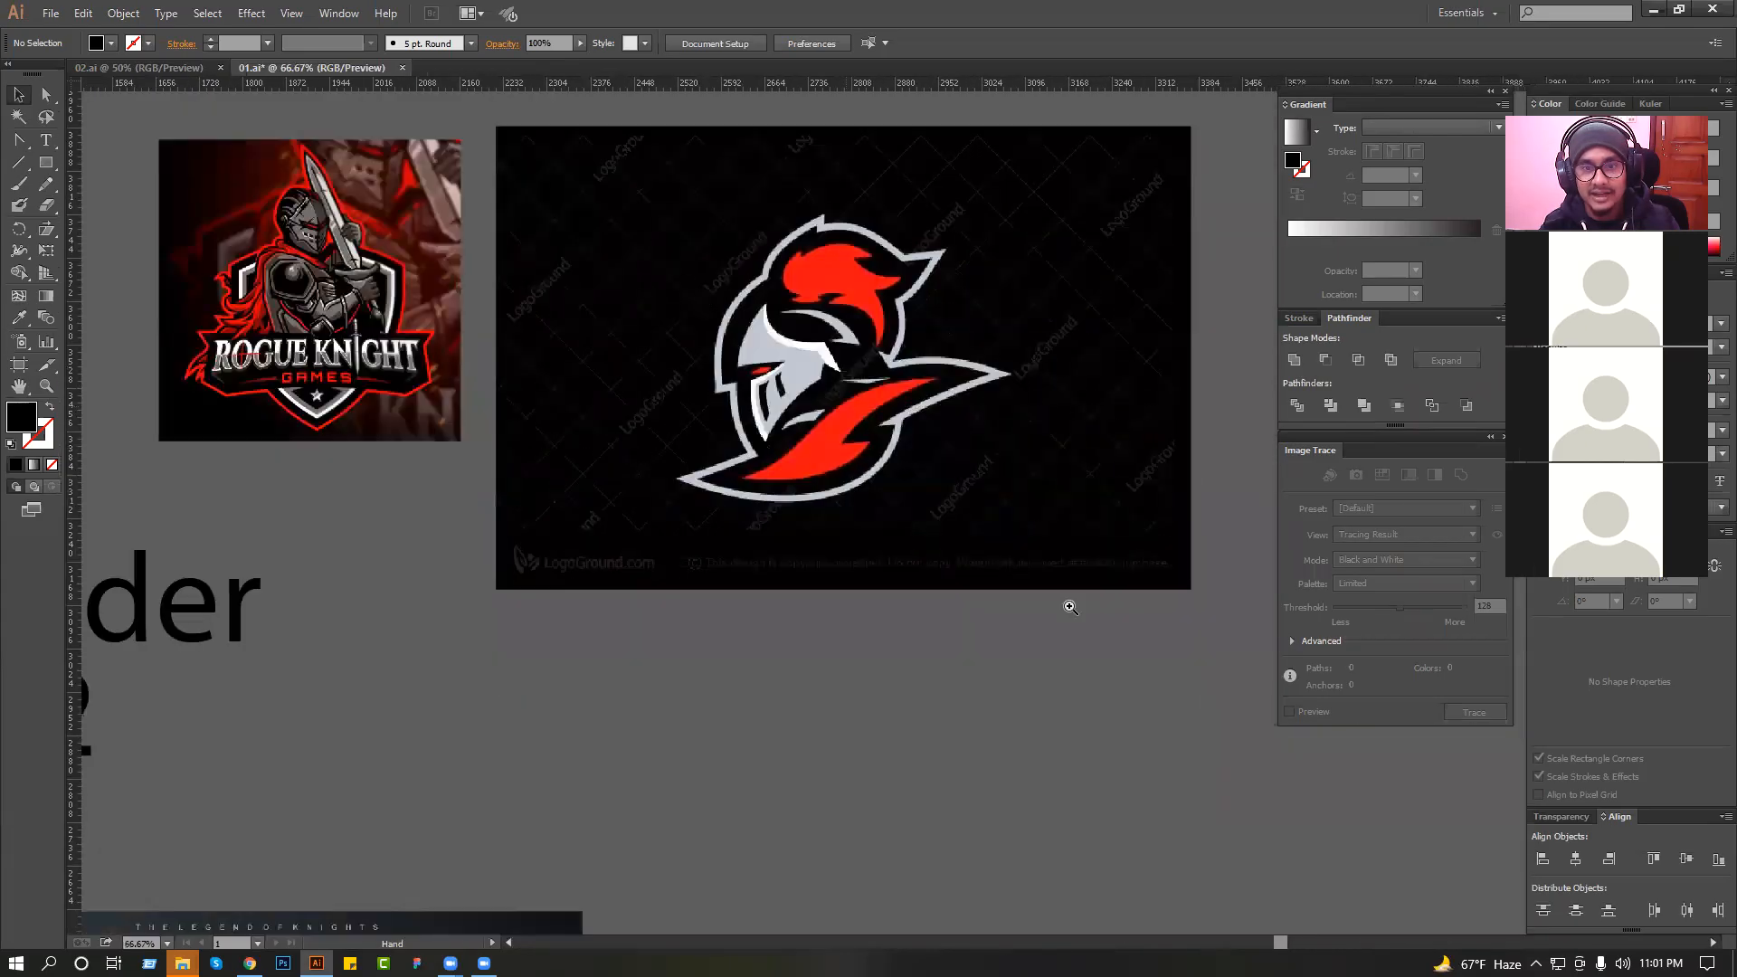
drag(664, 407, 736, 415)
drag(743, 238, 754, 379)
drag(729, 486, 805, 479)
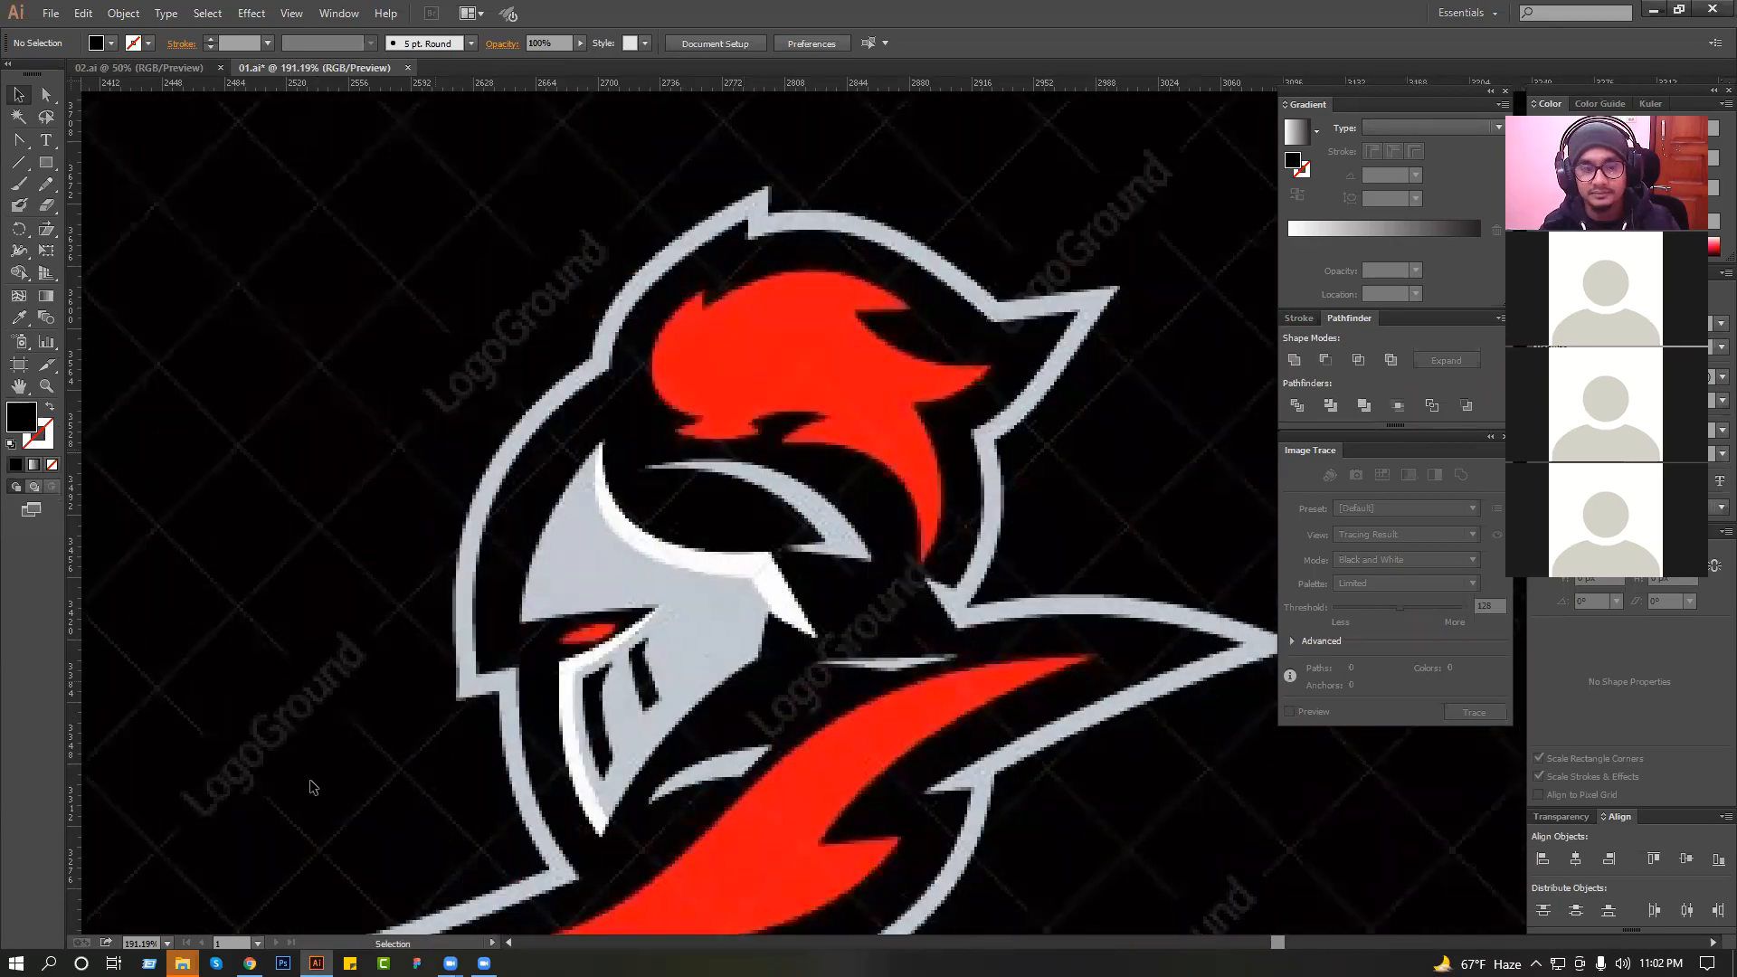
Switch to Chrome and preview the red knight mascot with sword and shield from the image results.
click(248, 963)
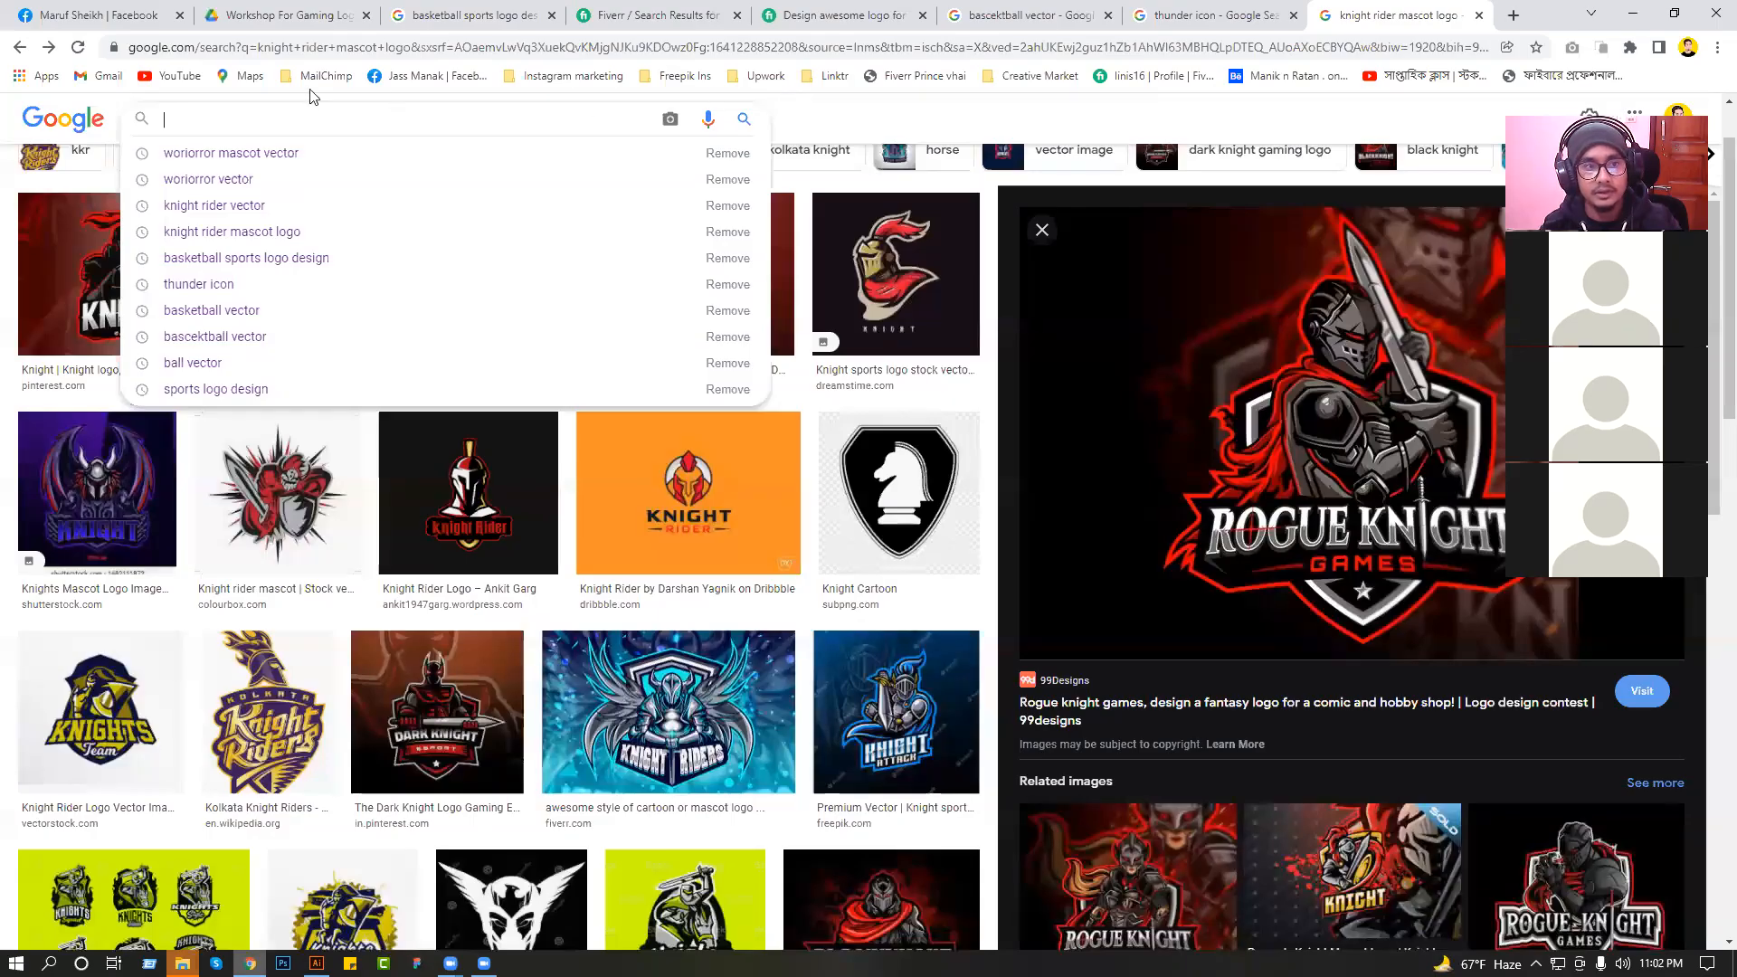
click(1143, 113)
scroll(615, 579, up, 1)
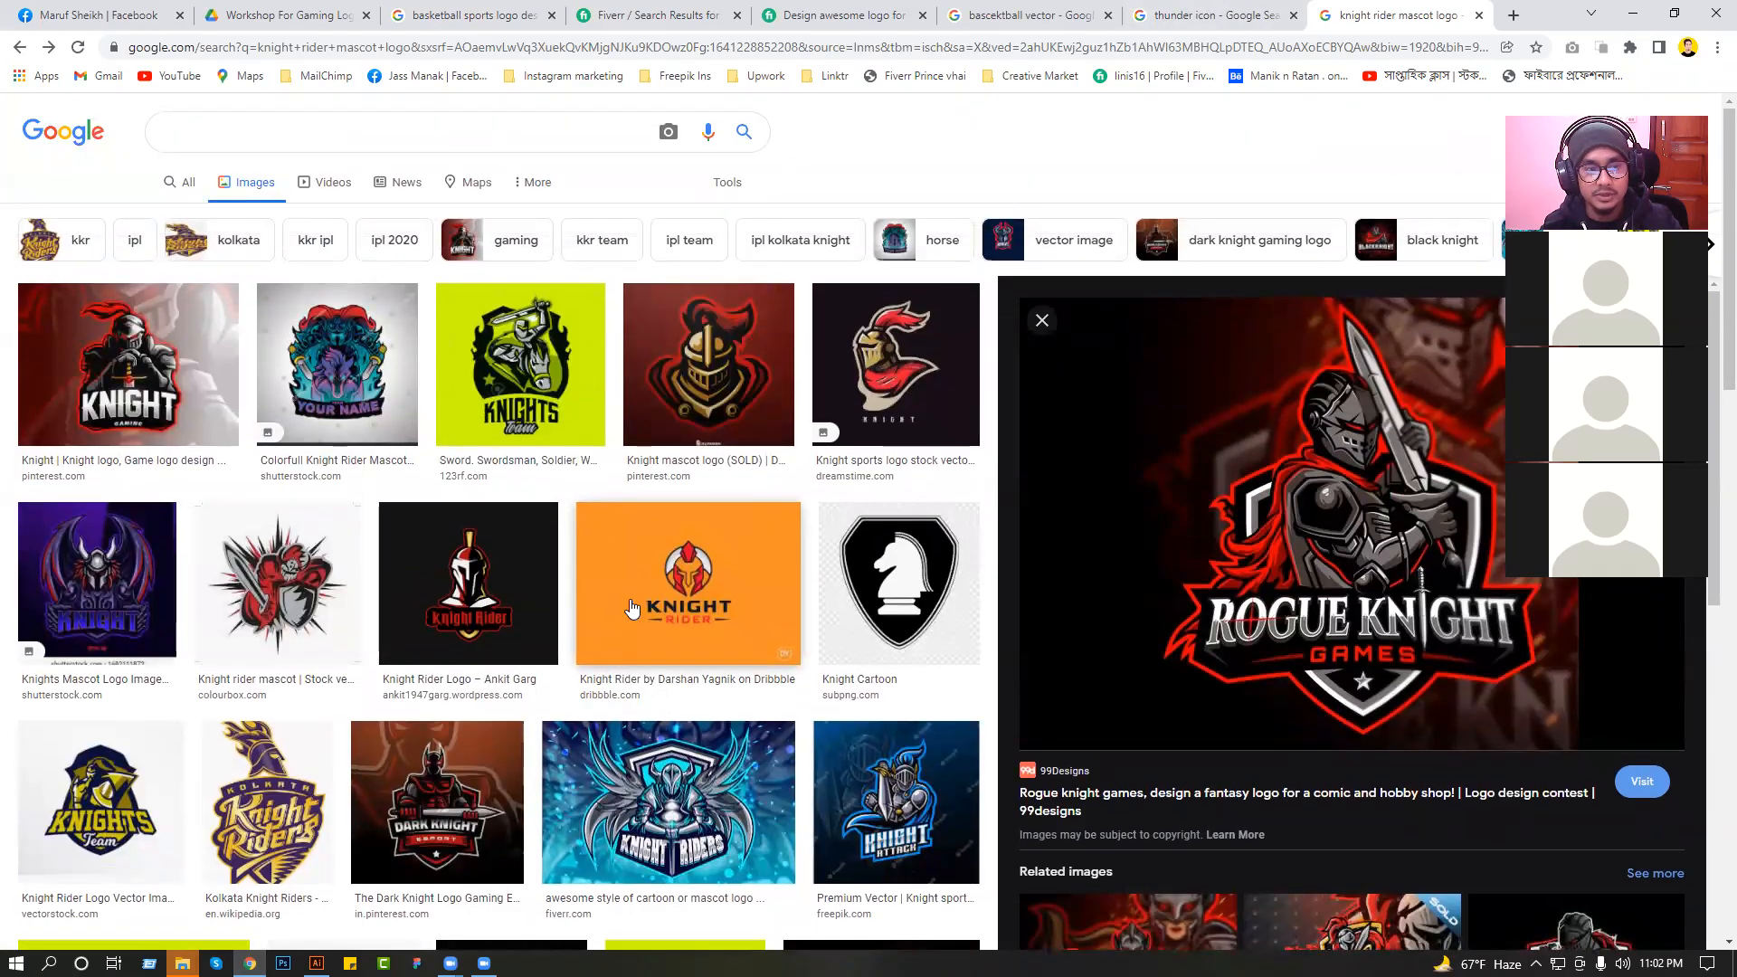
scroll(627, 608, down, 4)
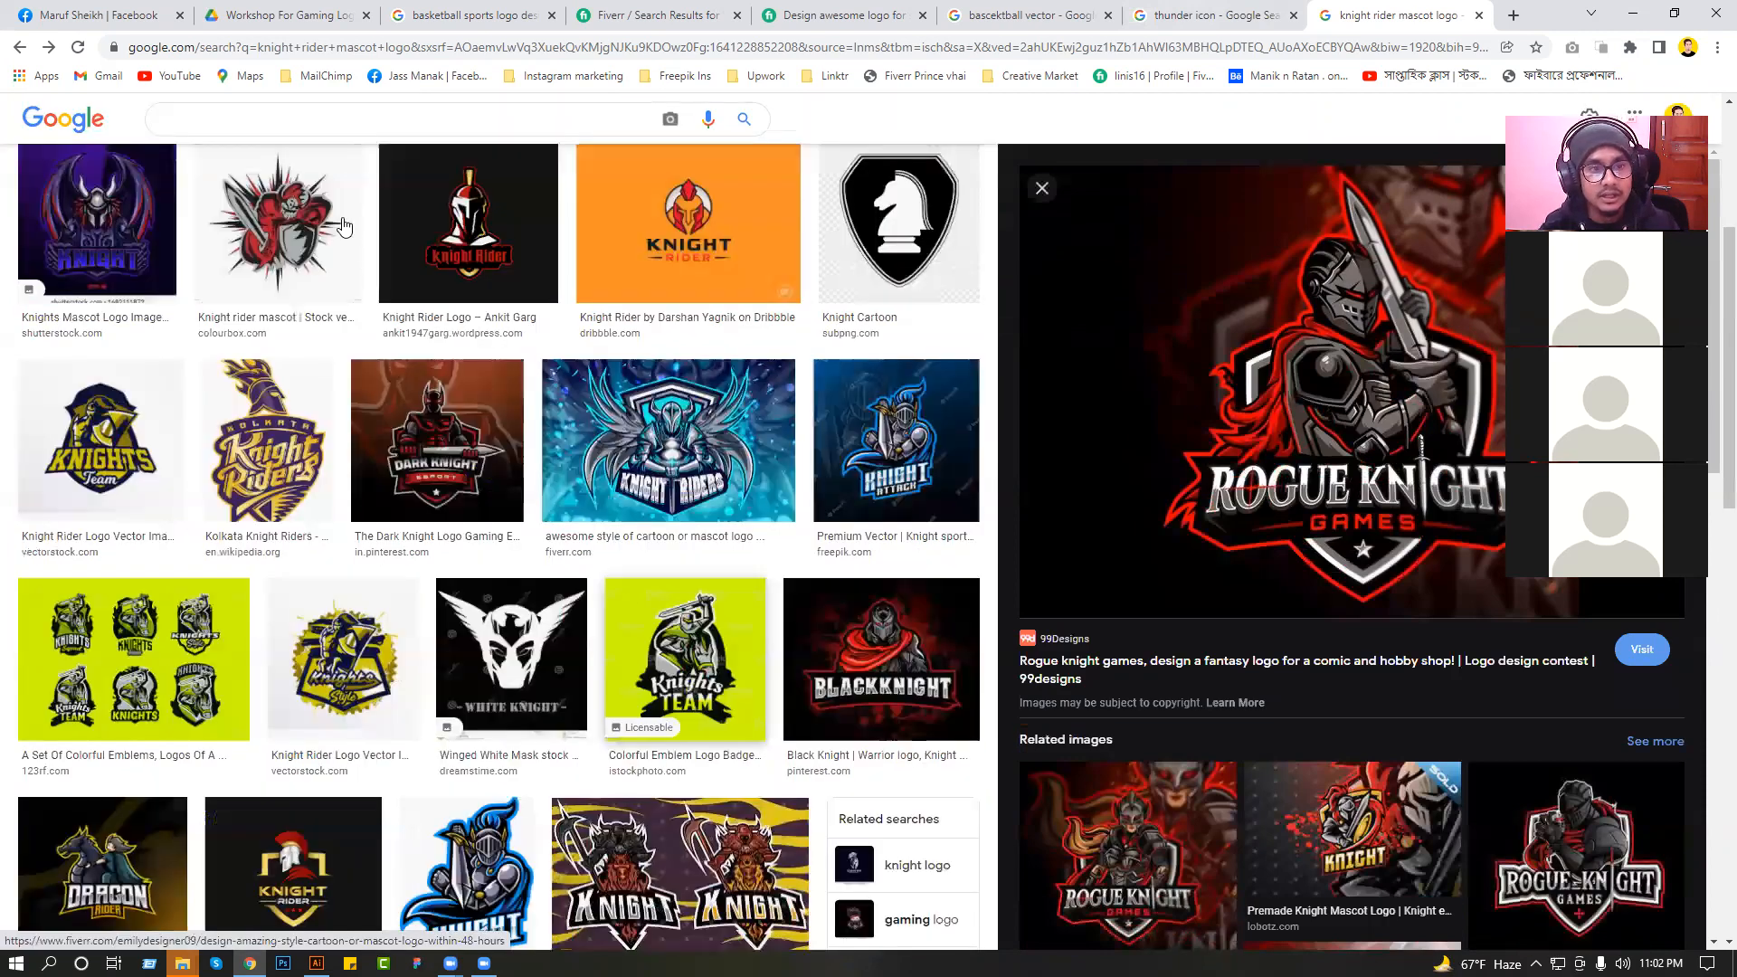
click(343, 226)
scroll(855, 738, up, 3)
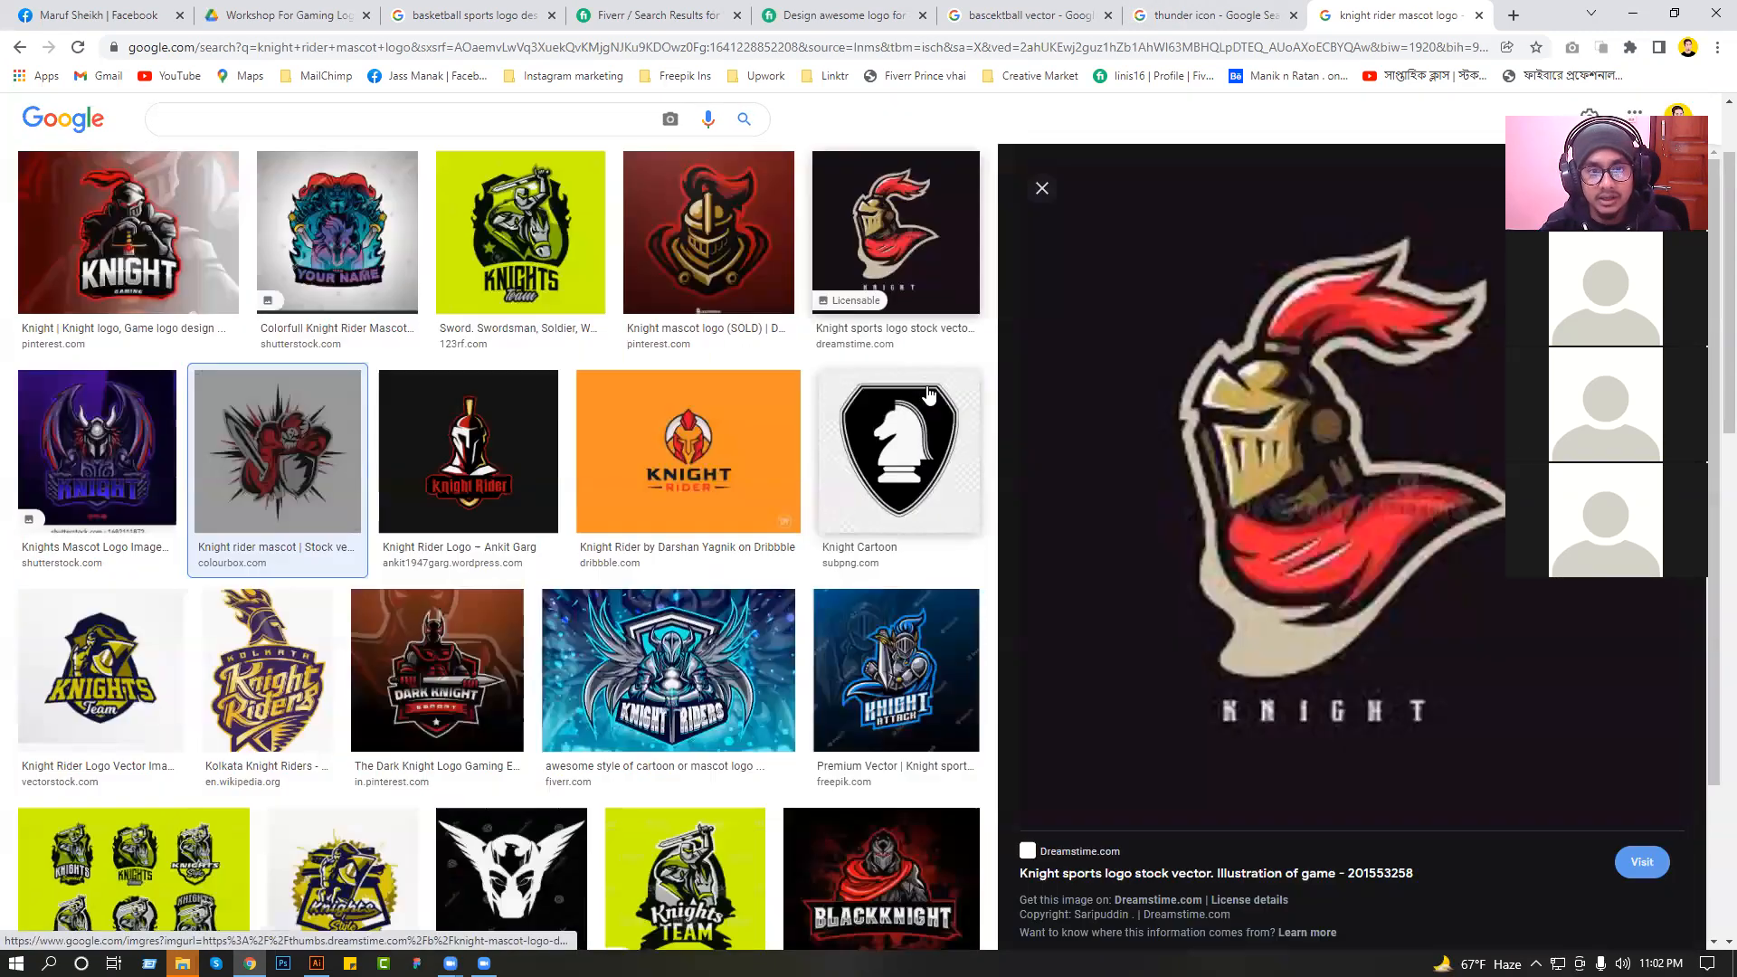
Open the Knight sports logo result, choose the related Knight Mascot Armor Head Profile image, and copy it.
click(927, 398)
scroll(1257, 669, down, 5)
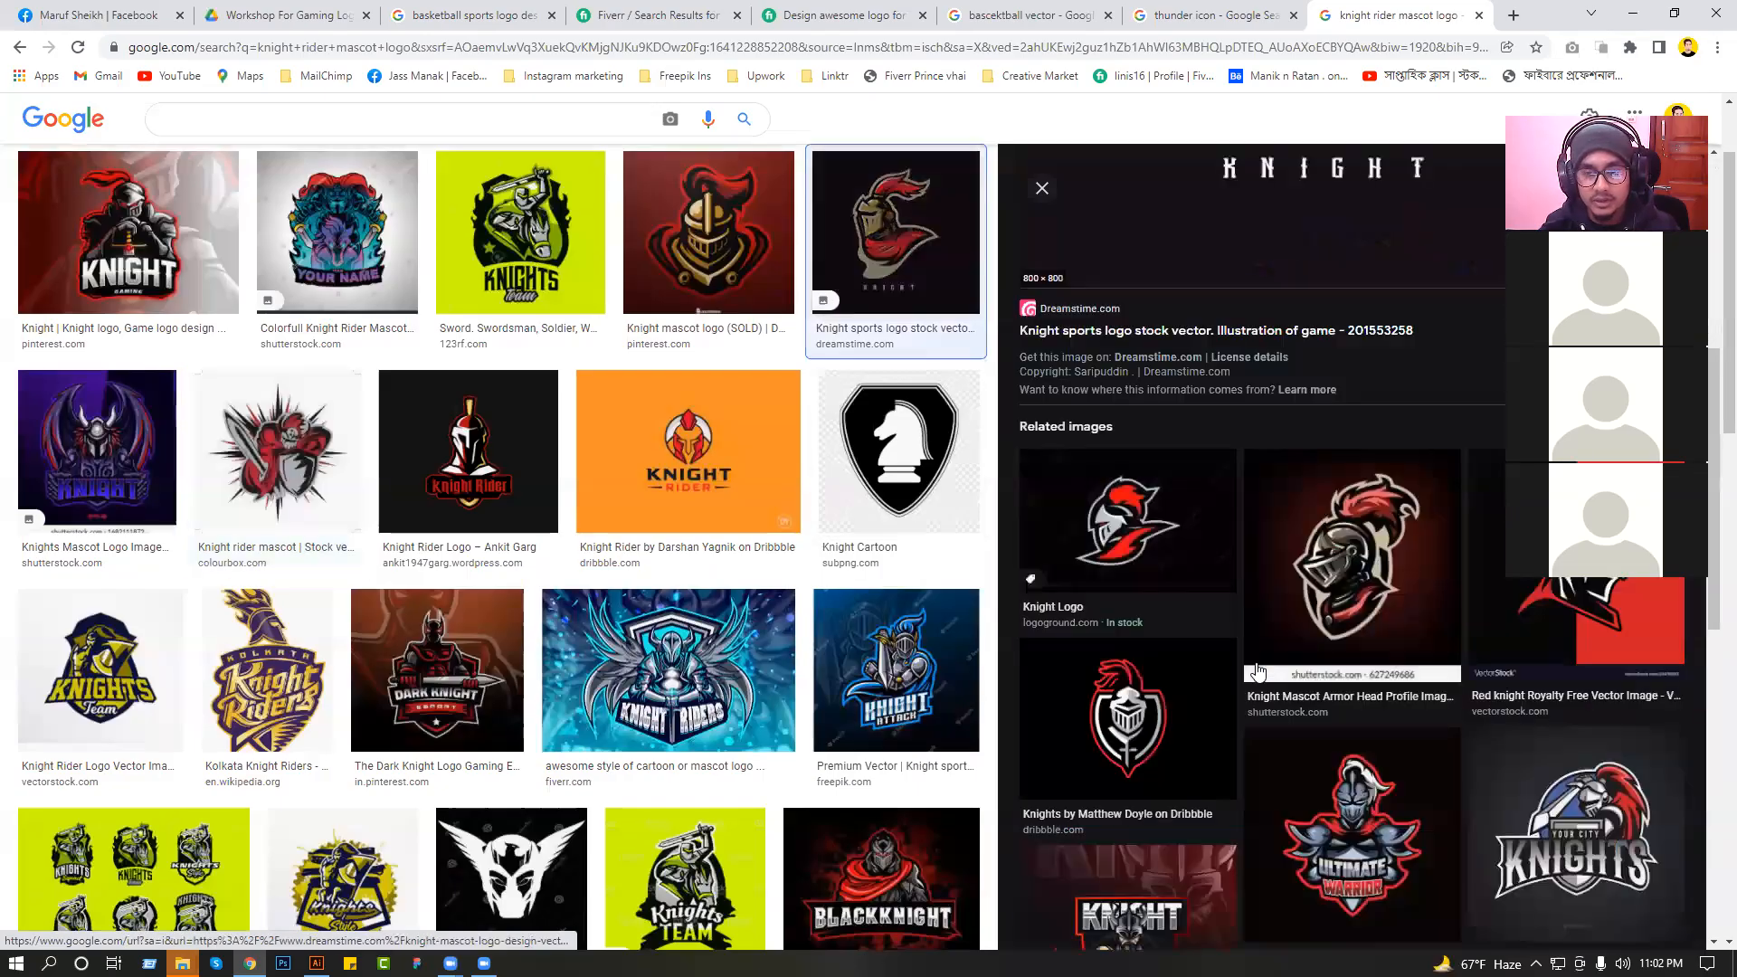
click(1366, 590)
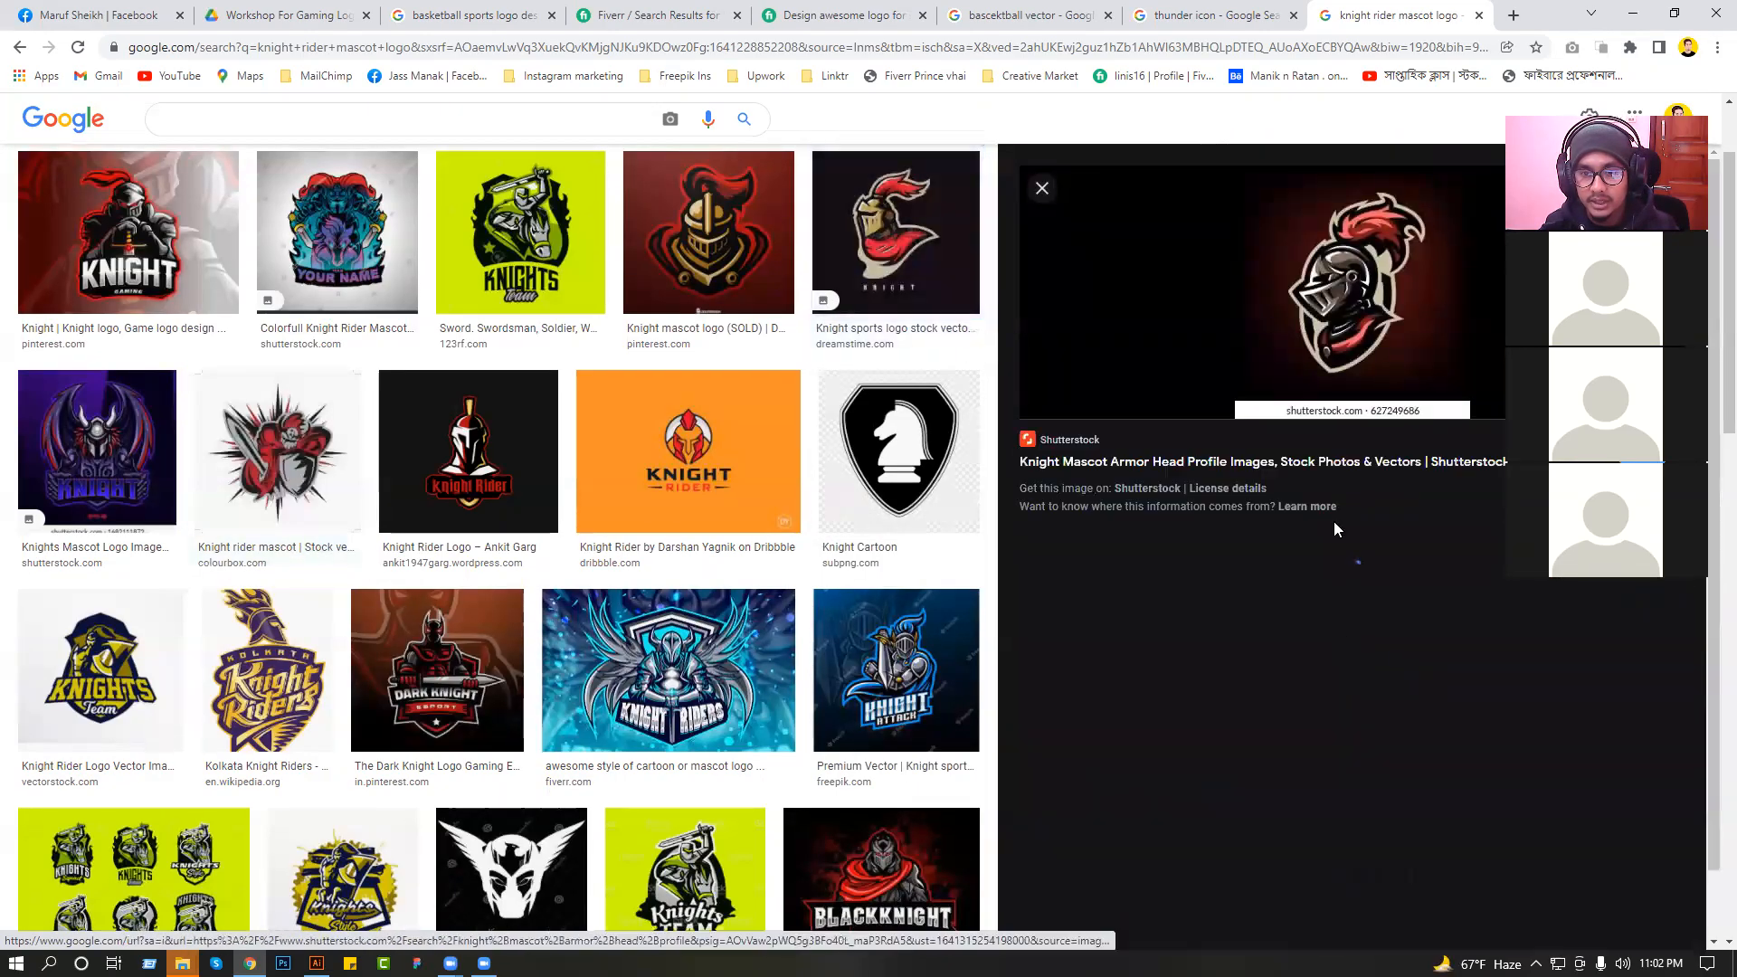
right_click(1349, 284)
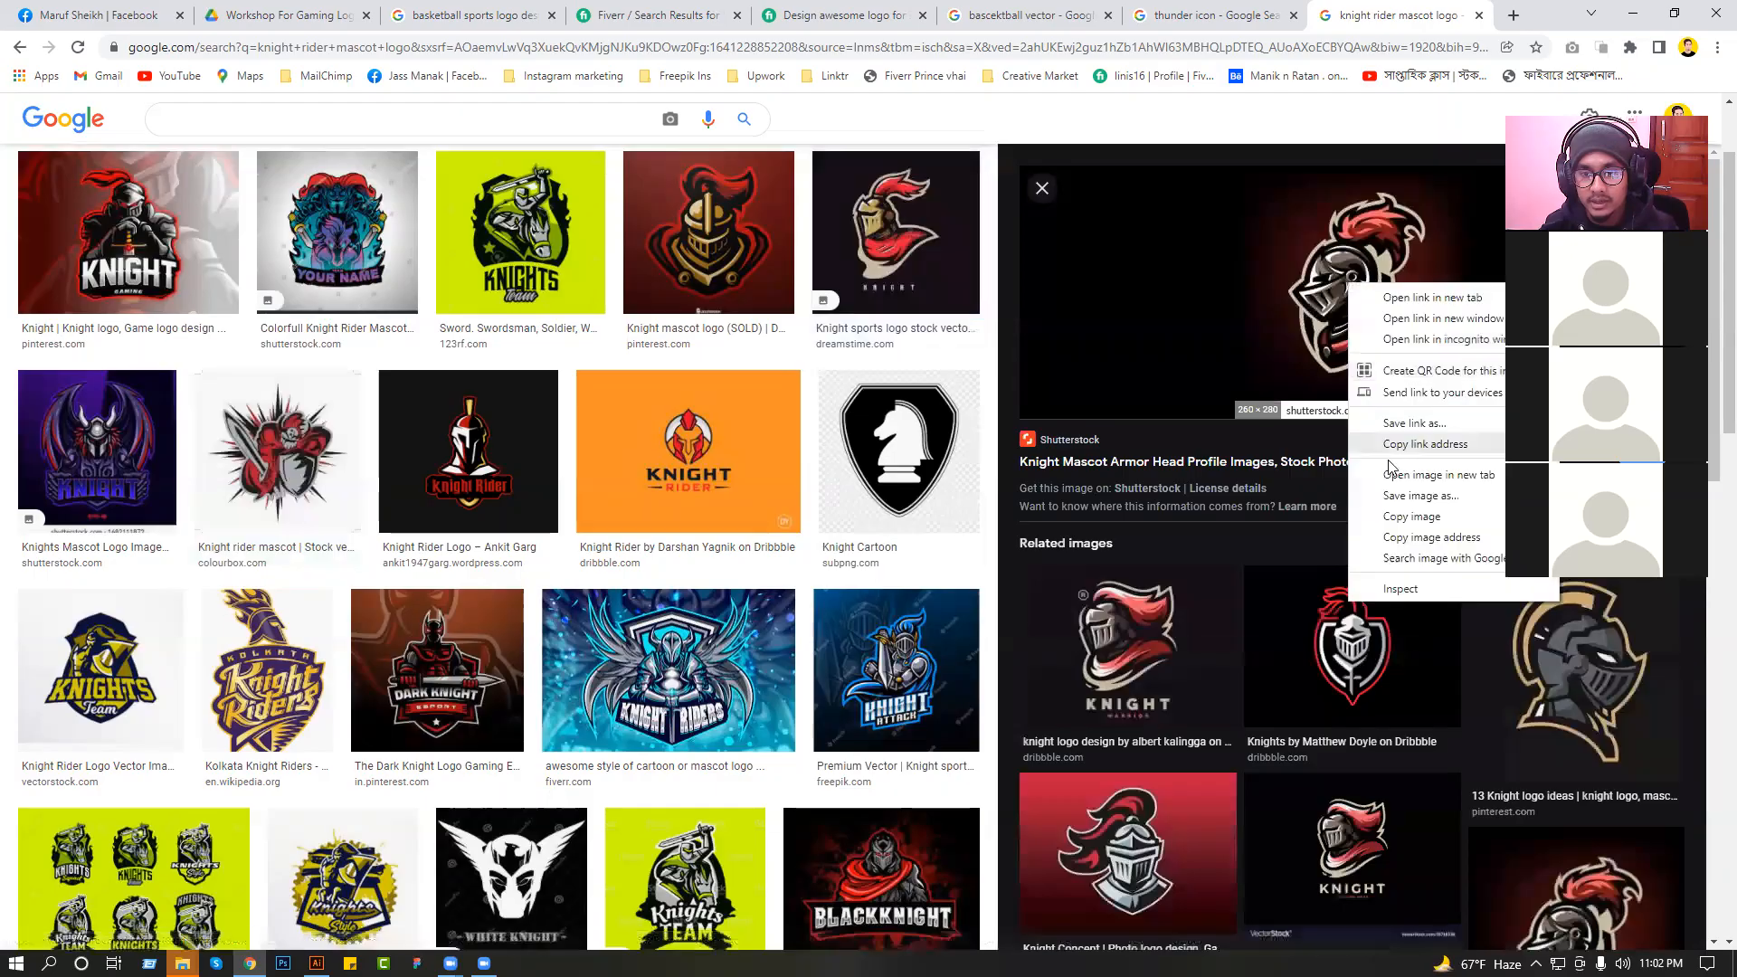
click(1402, 522)
scroll(1384, 787, down, 4)
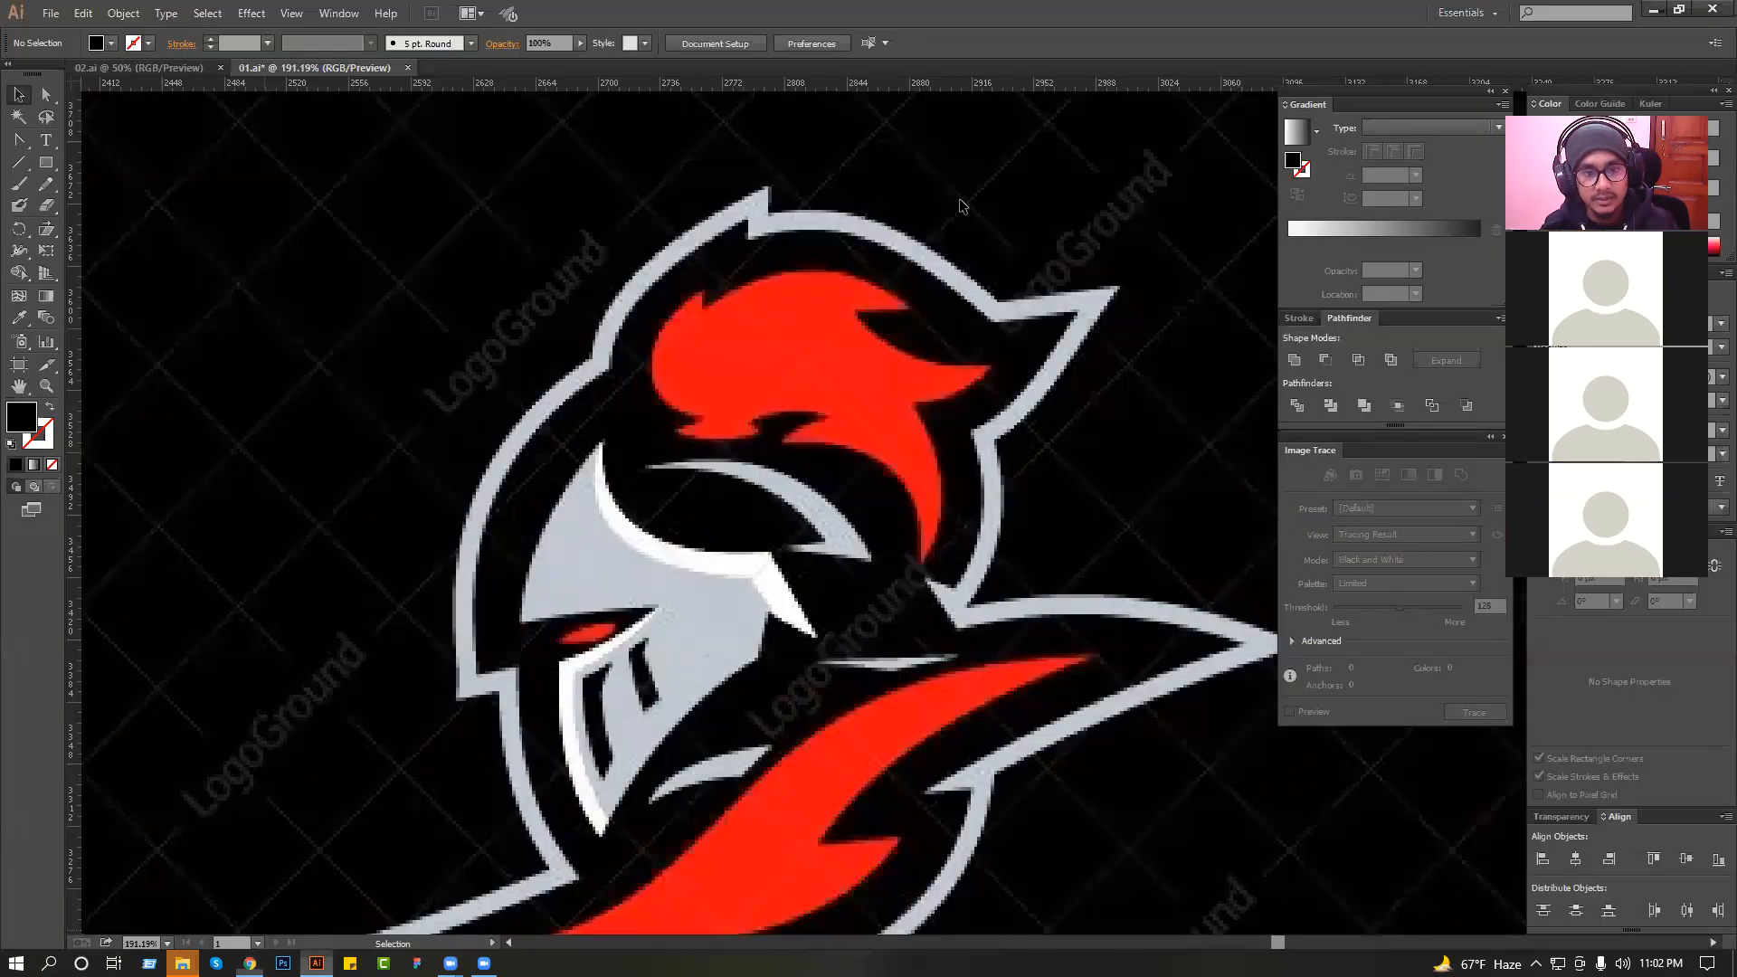
Paste the copied armored knight head image into 01.ai and place it beside the red and grey helmet logo.
key(ctrl+v)
scroll(870, 452, down, 5)
drag(875, 451, 1107, 556)
drag(1000, 562, 973, 212)
click(622, 364)
drag(620, 367, 1004, 597)
drag(835, 410, 658, 200)
drag(522, 350, 960, 640)
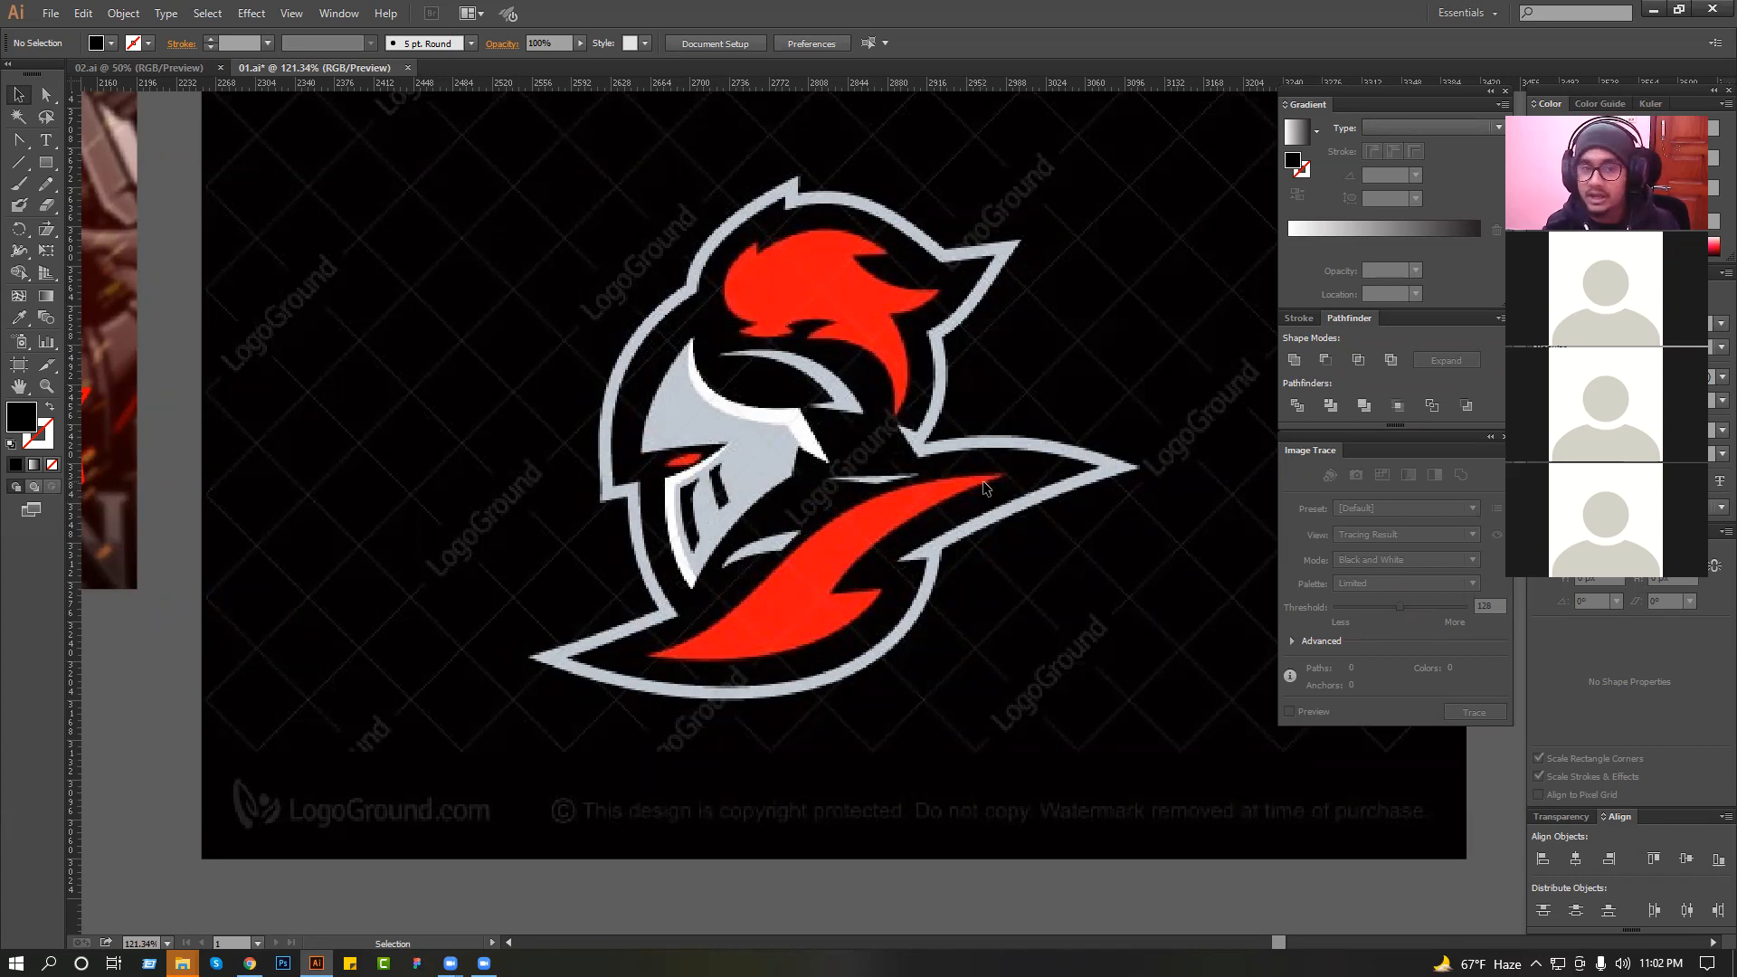
scroll(703, 403, down, 3)
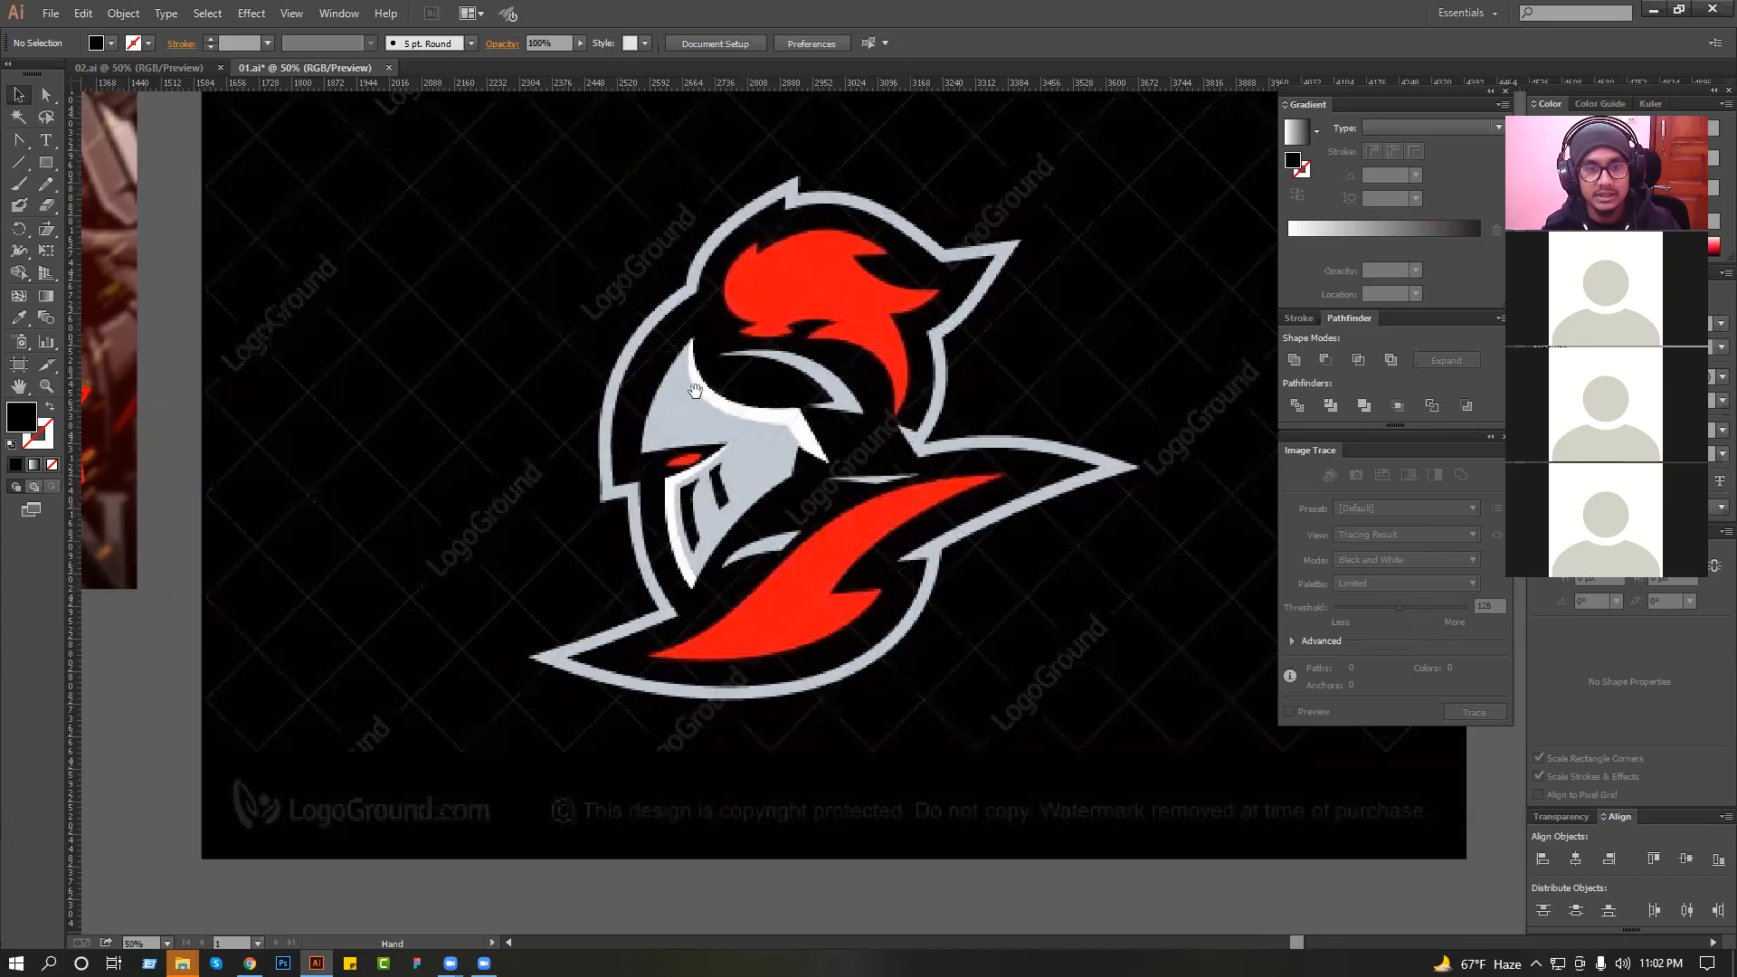
drag(698, 389, 674, 620)
drag(781, 202, 979, 675)
drag(1054, 431, 1054, 553)
drag(1015, 639, 965, 593)
drag(640, 415, 1142, 740)
mouse_move(1043, 645)
mouse_down()
mouse_move(999, 645)
mouse_move(975, 542)
mouse_move(891, 514)
mouse_up()
key(ctrl+shift+a)
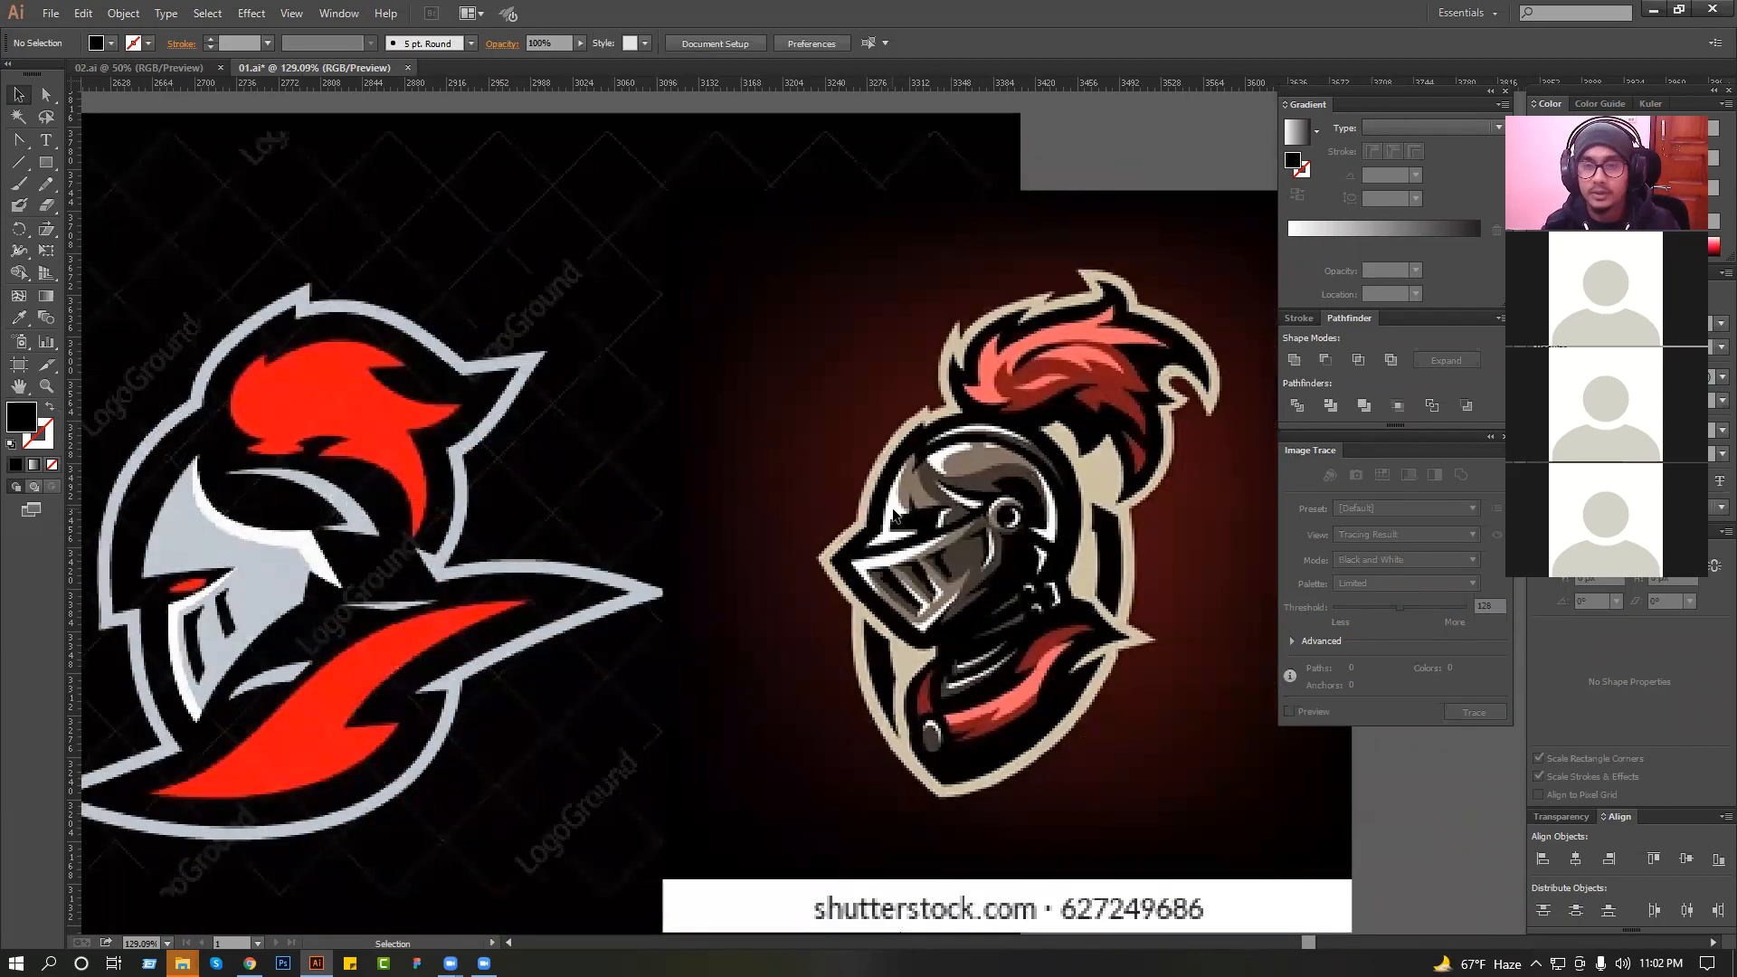
Trace the faceplate's front edge from its top tip to the brow corner with the Pen tool, using a black stroke and no fill.
drag(696, 539, 725, 474)
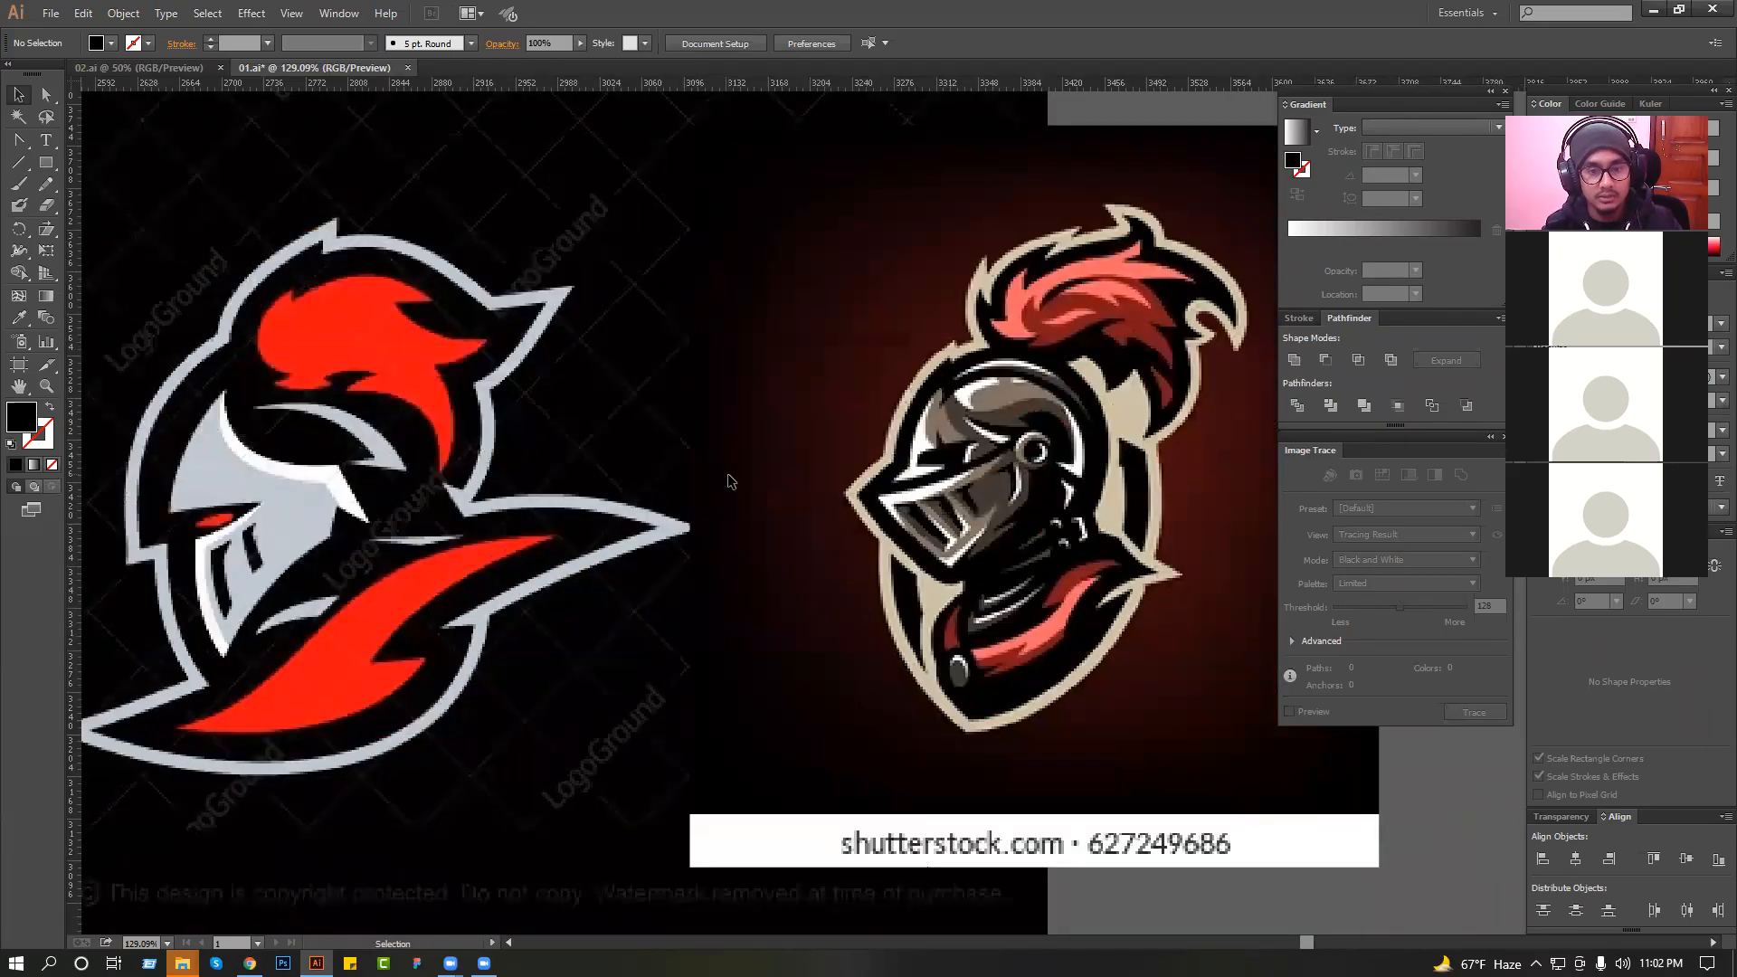
drag(660, 548, 740, 510)
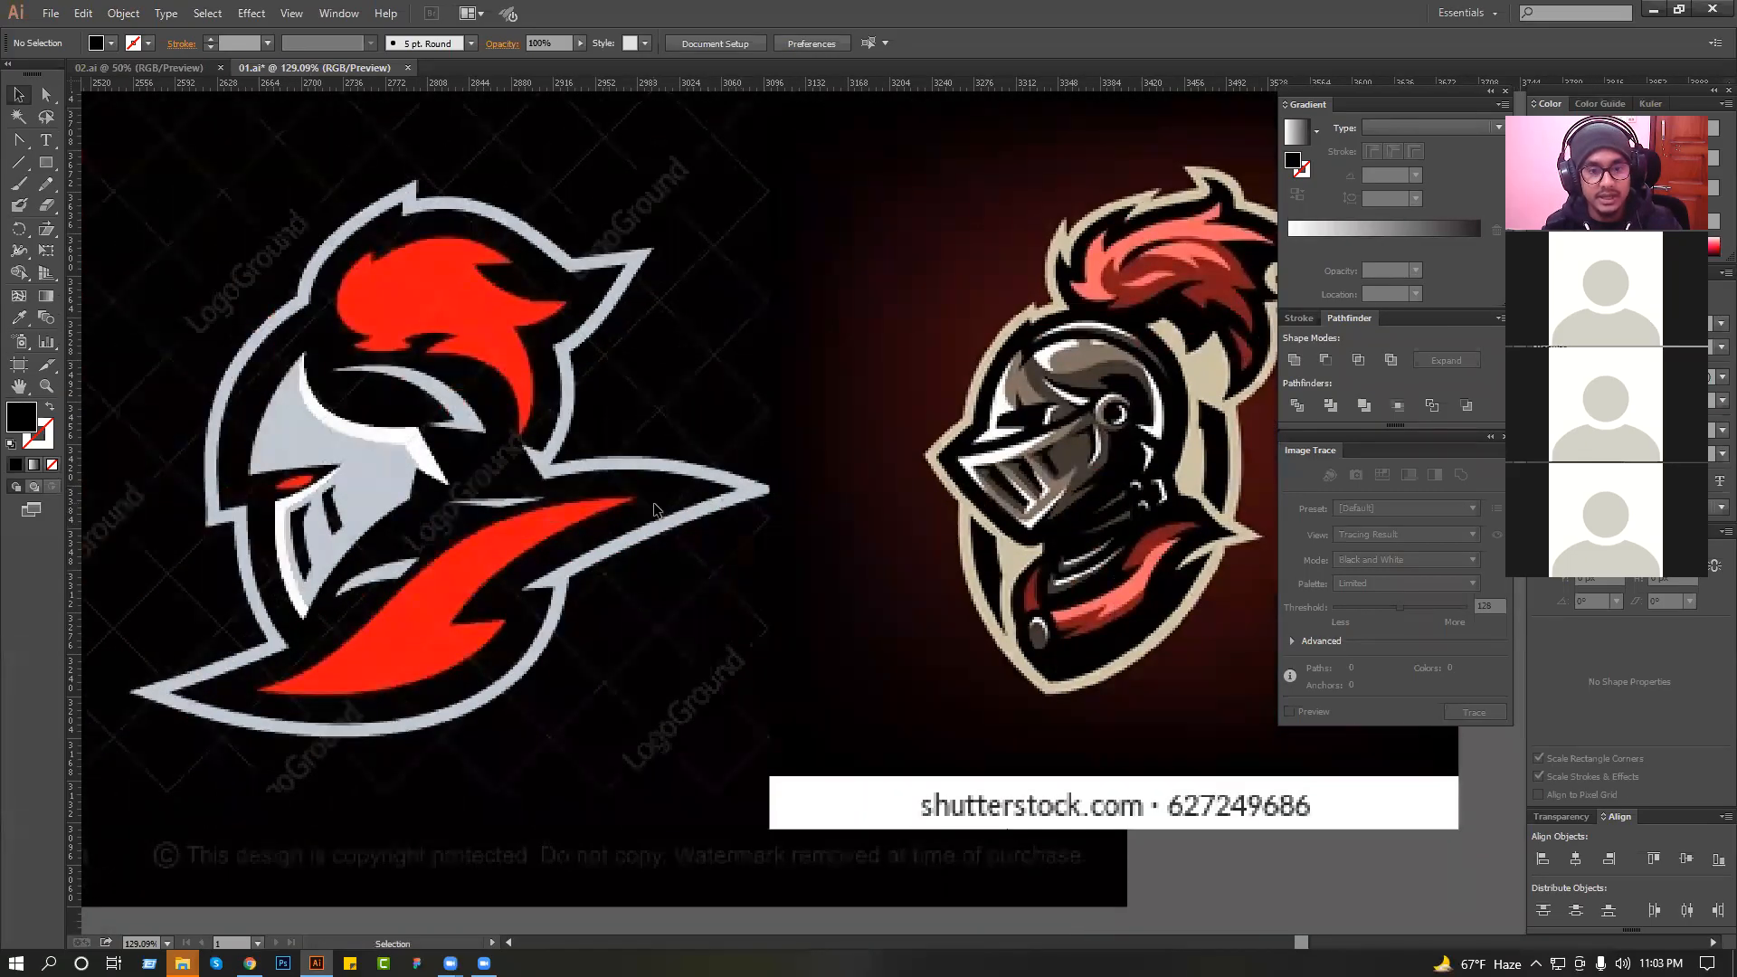
drag(589, 567, 682, 565)
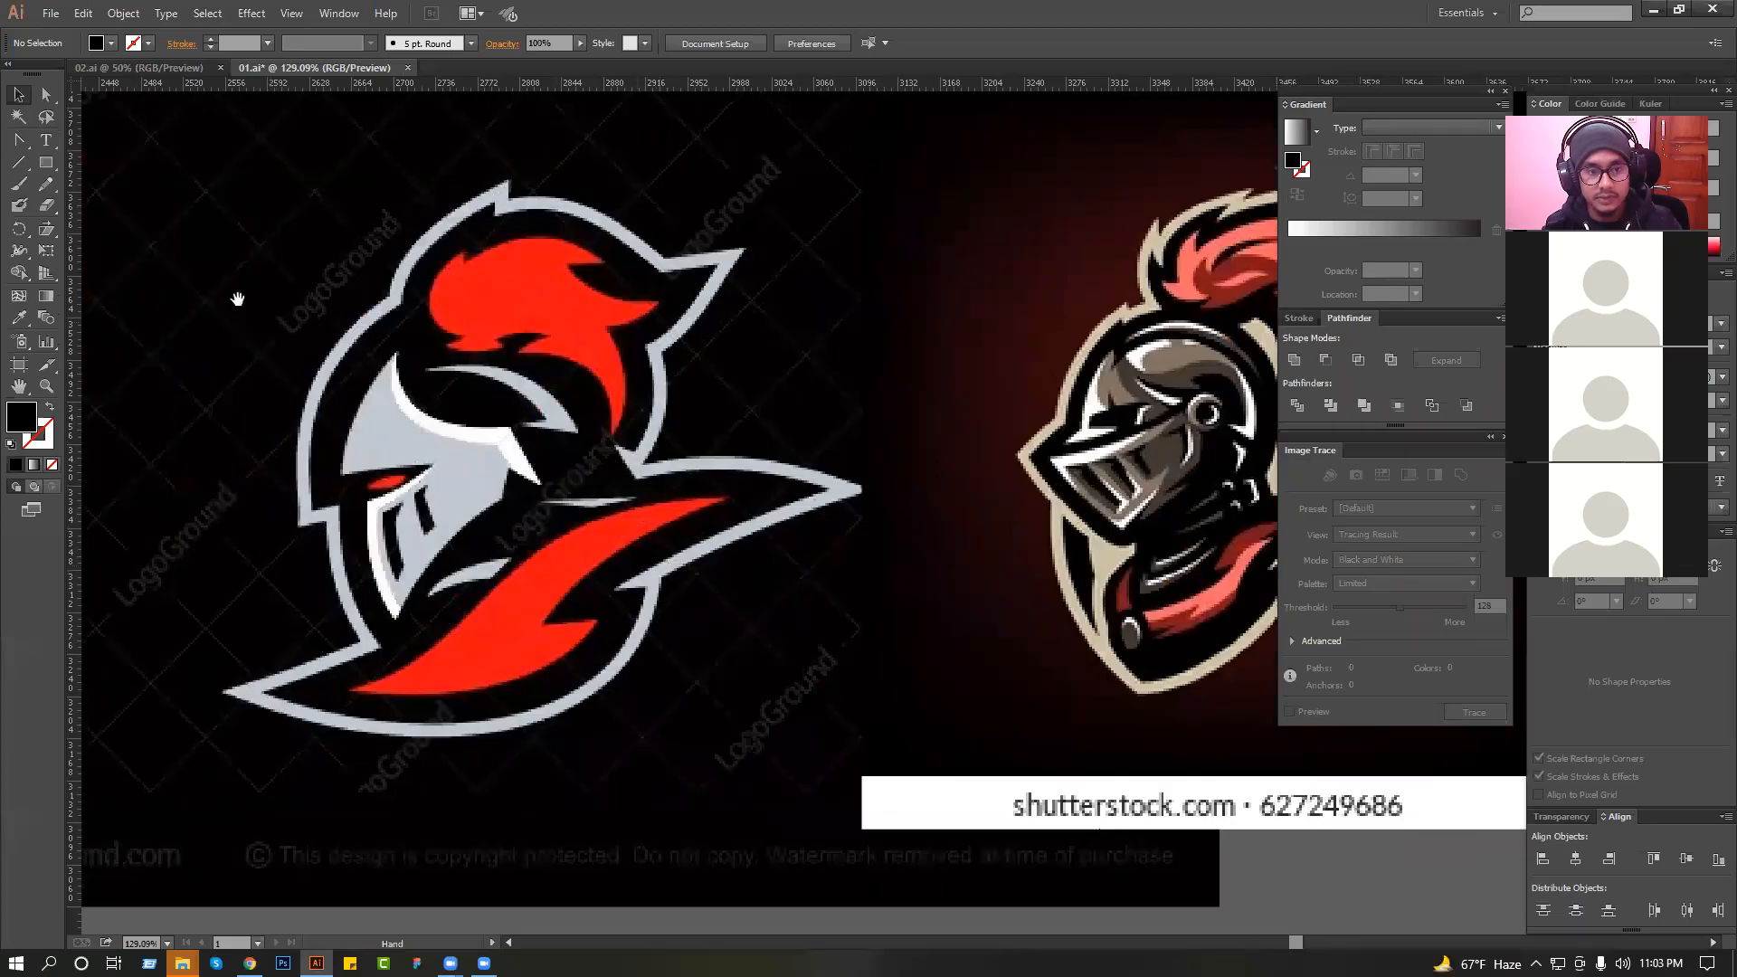
drag(209, 209, 732, 733)
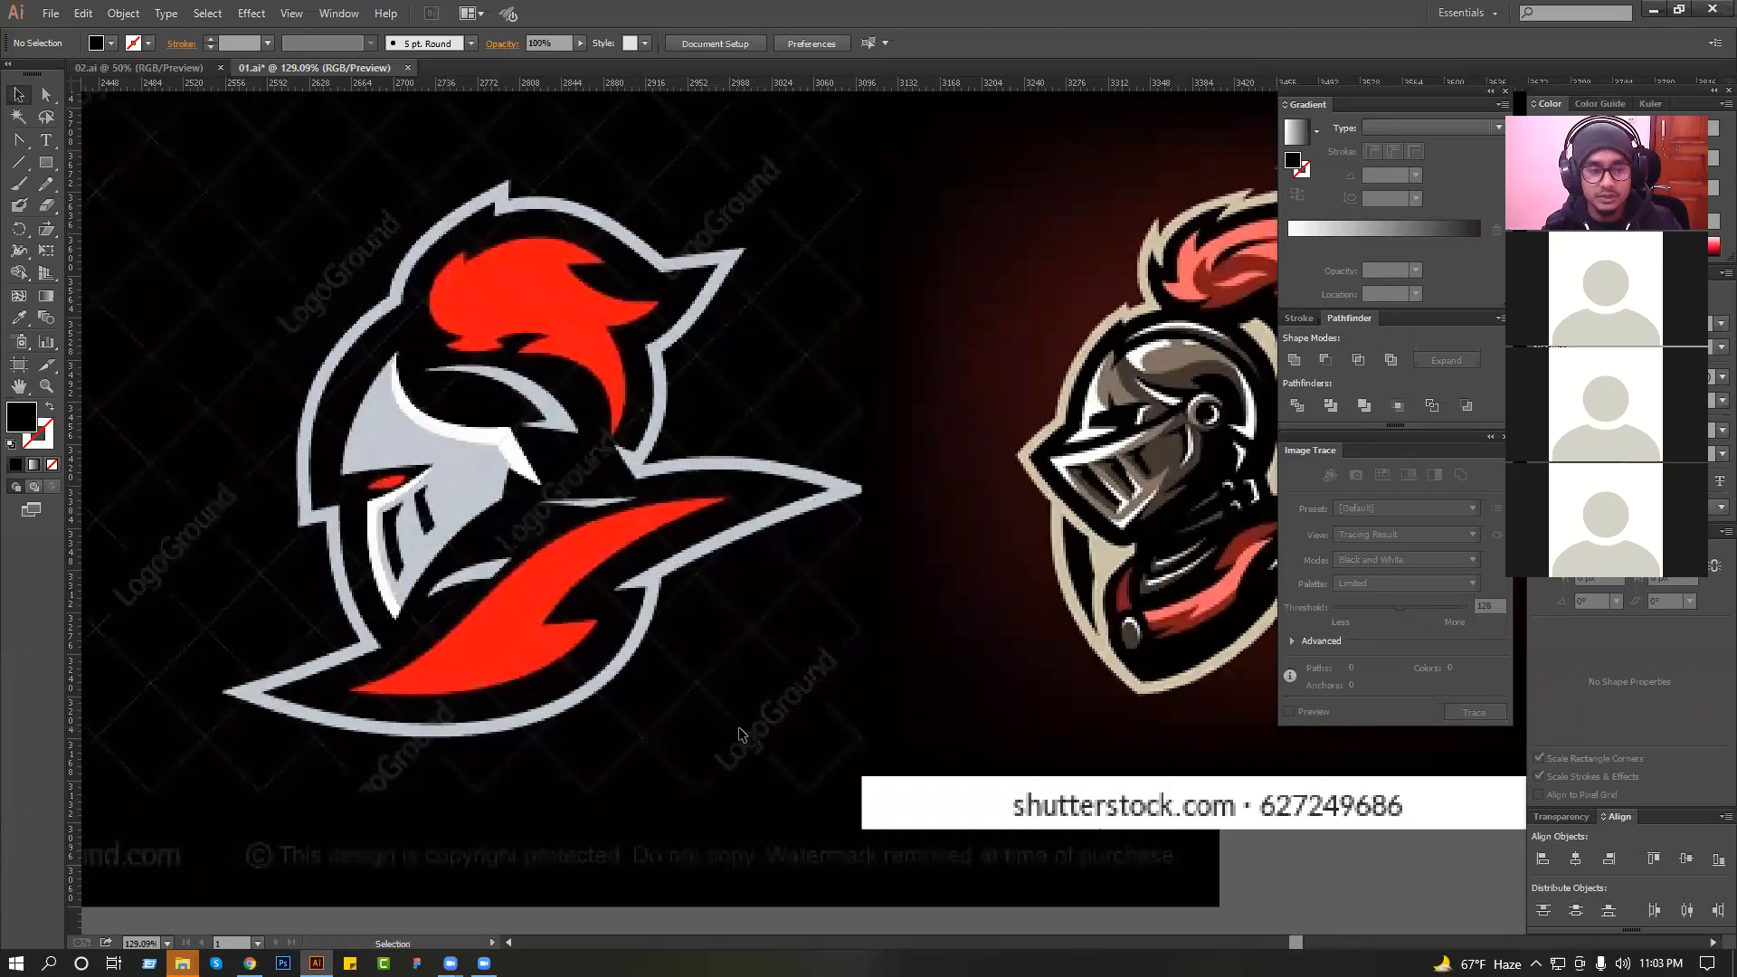
drag(264, 268, 893, 633)
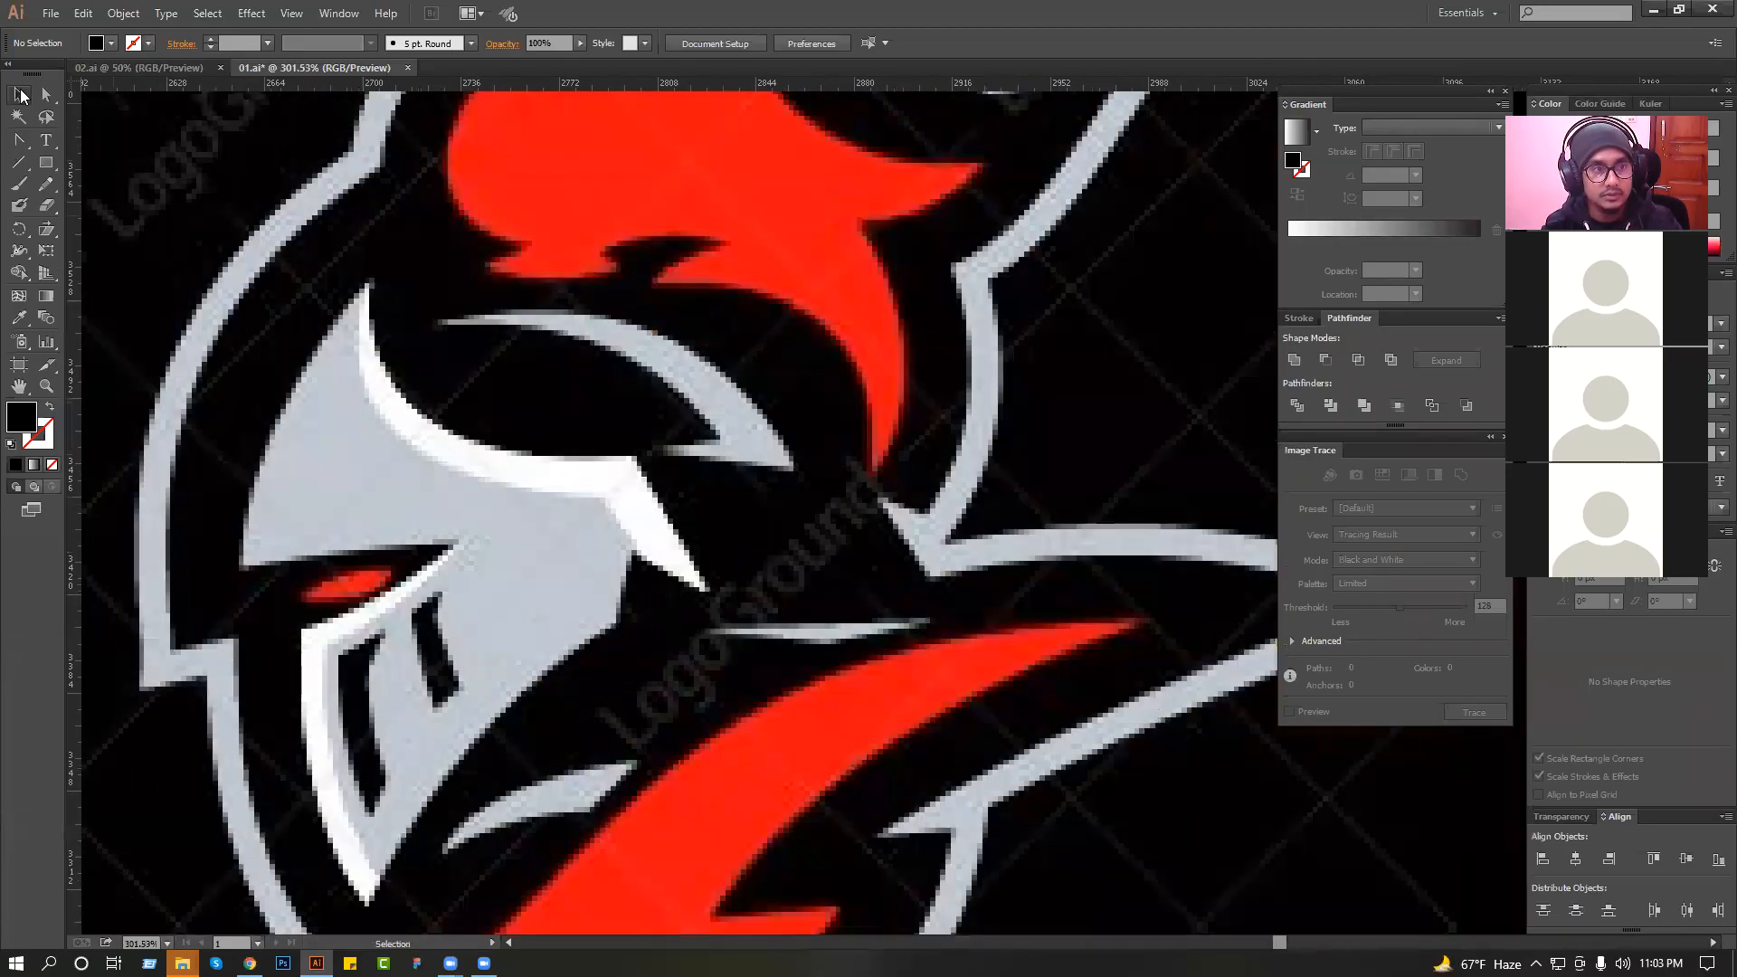
drag(20, 143, 68, 206)
drag(19, 142, 56, 141)
drag(343, 298, 398, 140)
click(420, 126)
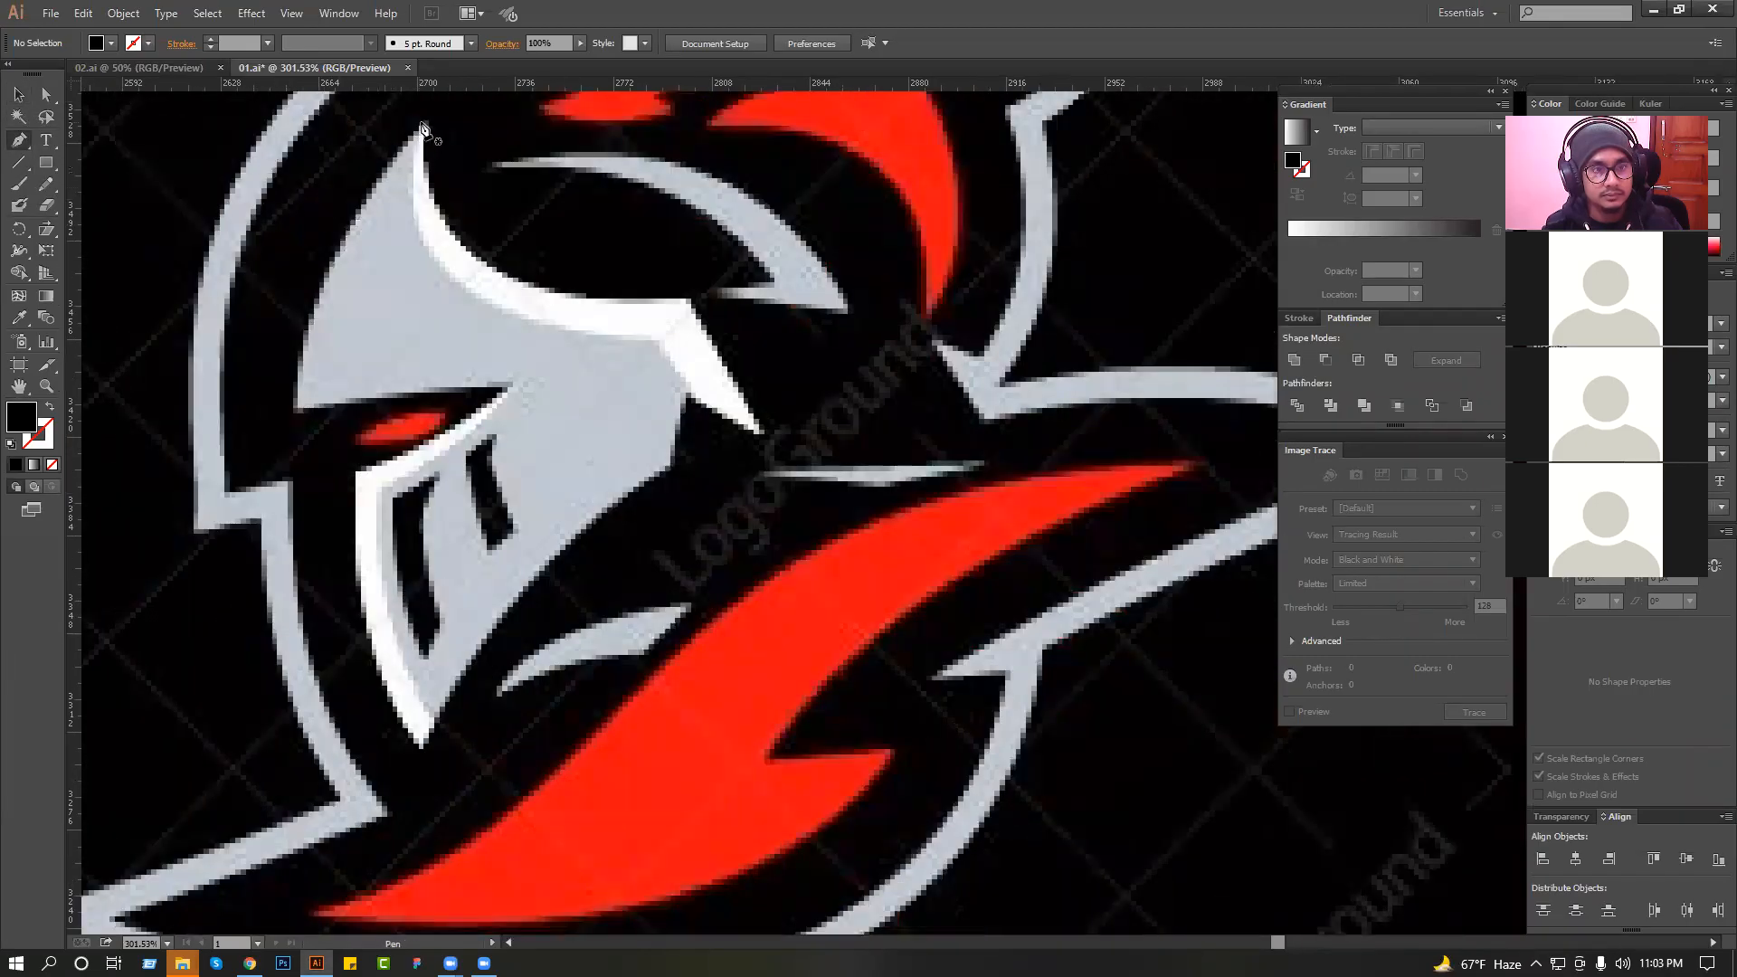
drag(409, 225, 426, 326)
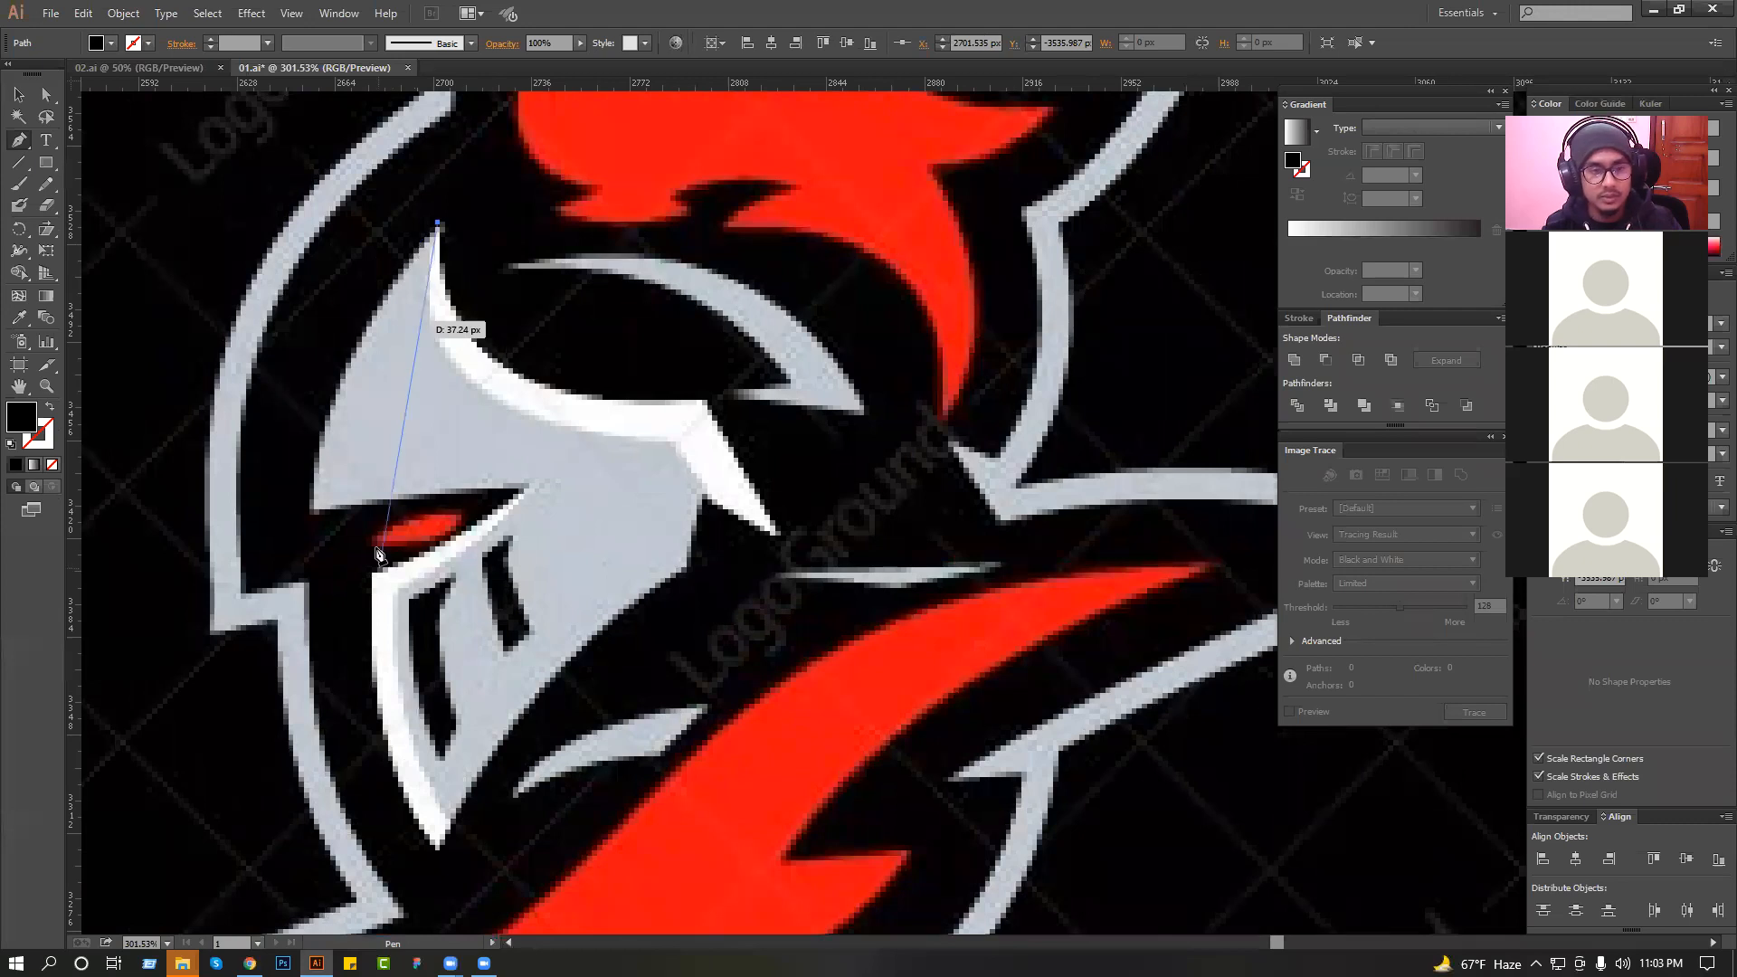
drag(310, 523, 336, 491)
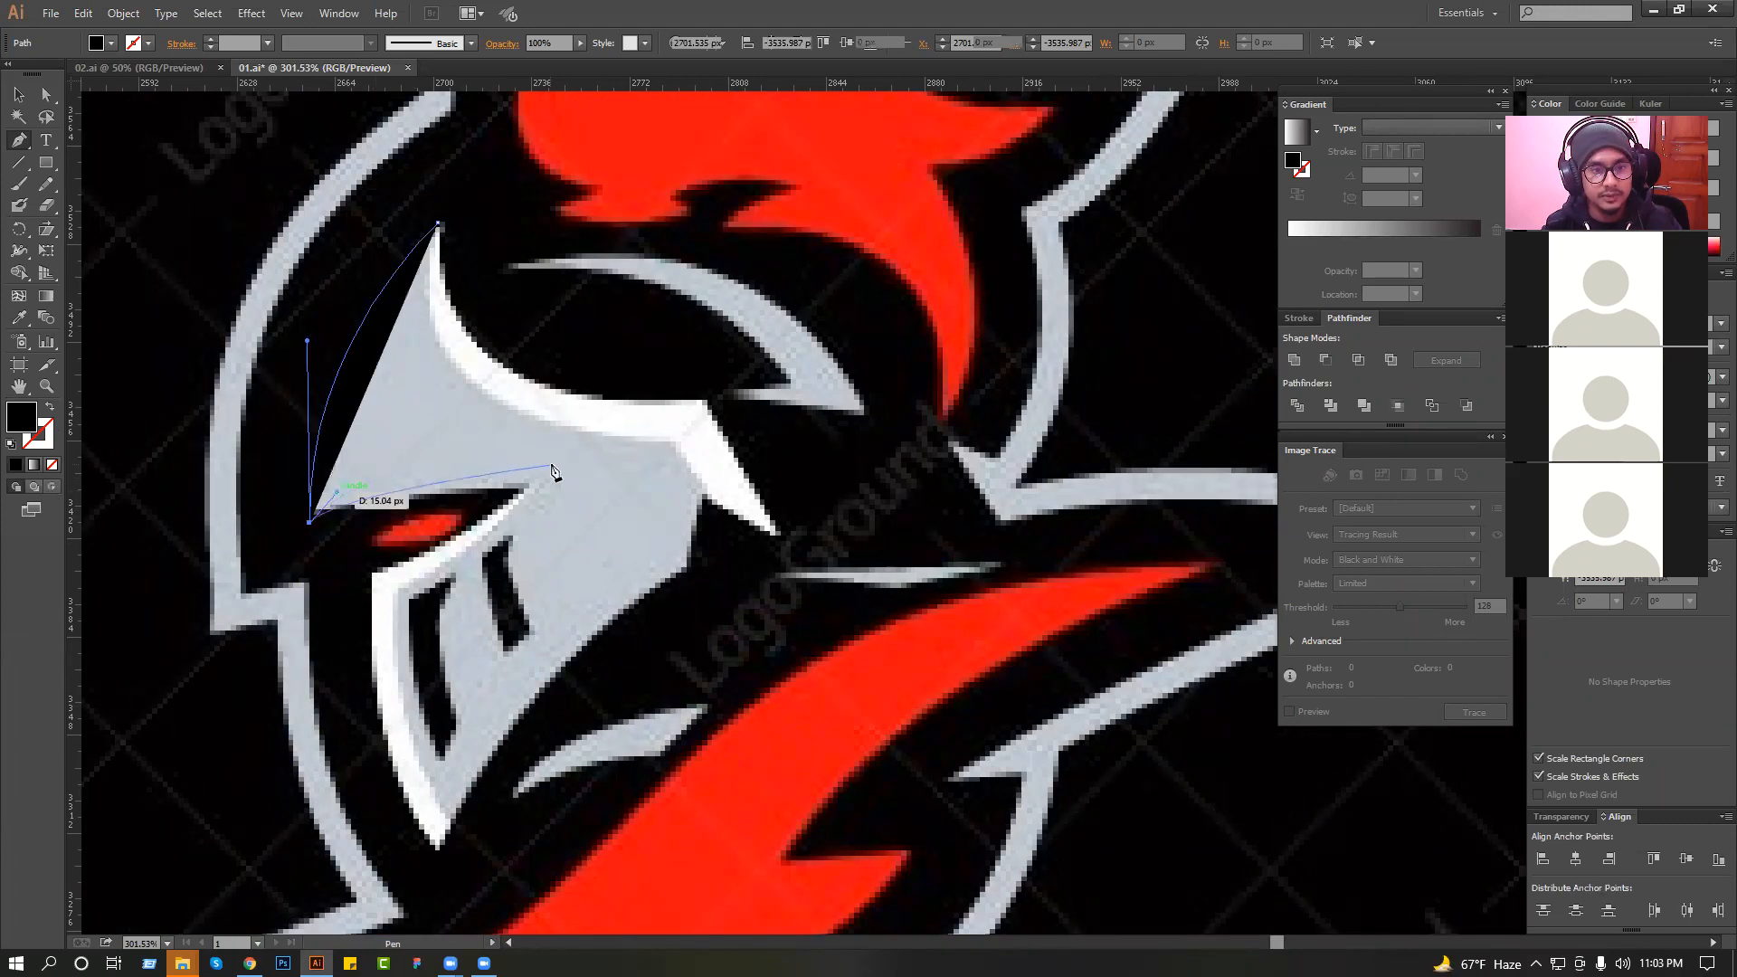
click(50, 407)
Continue the path along a jagged notch below the brow and around the eye opening to the visor's upper corner.
scroll(267, 373, up, 2)
click(359, 696)
drag(731, 573, 837, 554)
key(ctrl+z)
drag(540, 621, 576, 613)
drag(470, 675, 470, 675)
click(470, 676)
drag(875, 573, 589, 774)
click(506, 792)
key(space)
drag(550, 512, 562, 400)
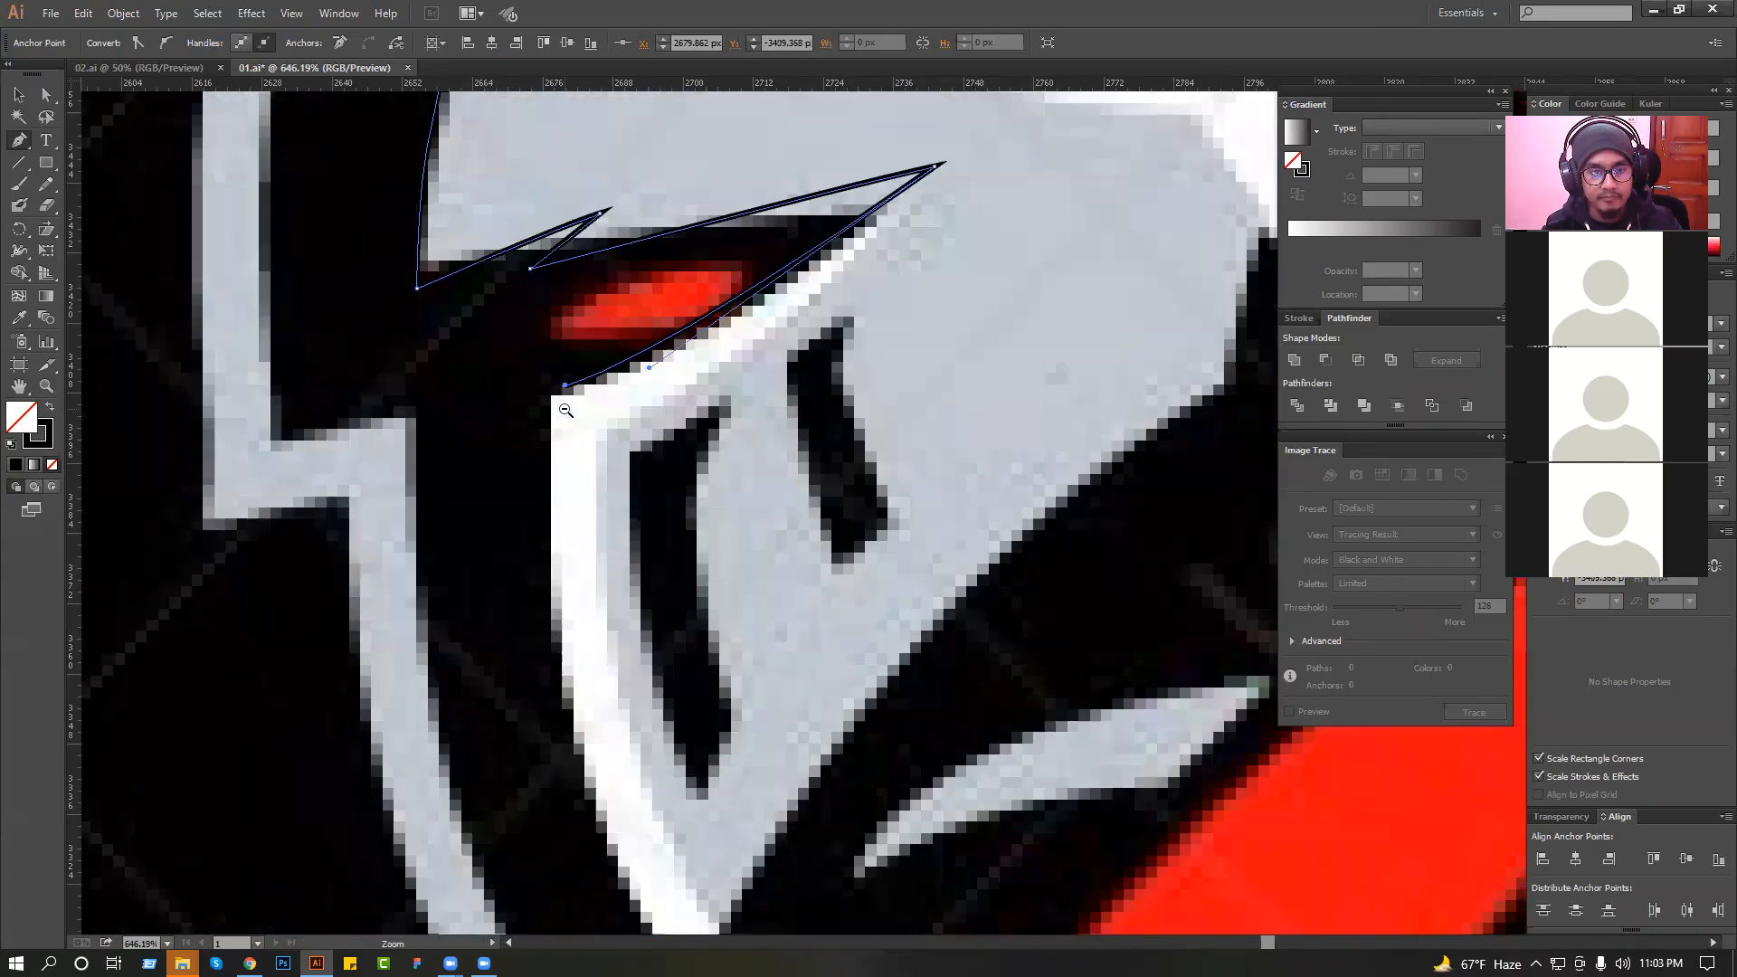
Trace the visor's curved front edge down to the chin tip and add a sharp notch there.
scroll(563, 405, down, 2)
click(620, 714)
key(ctrl+z)
scroll(540, 633, down, 1)
key(space)
click(615, 733)
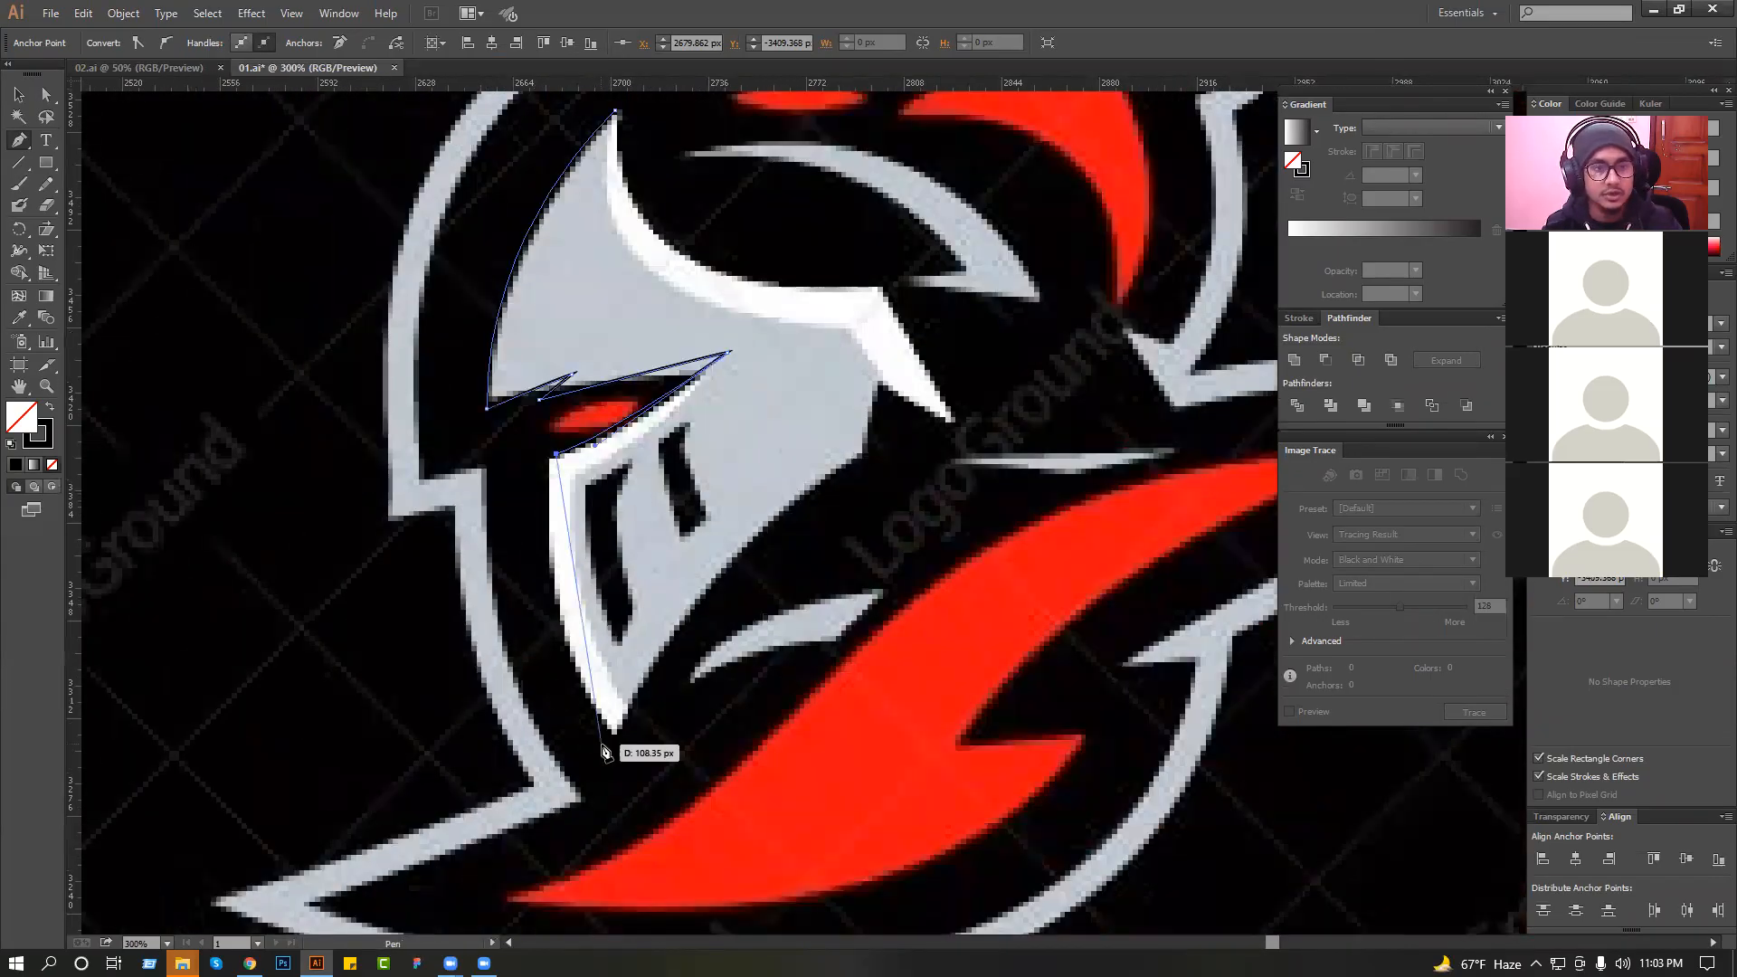
drag(615, 738, 693, 860)
drag(617, 659, 678, 540)
click(619, 659)
drag(1004, 680, 1002, 679)
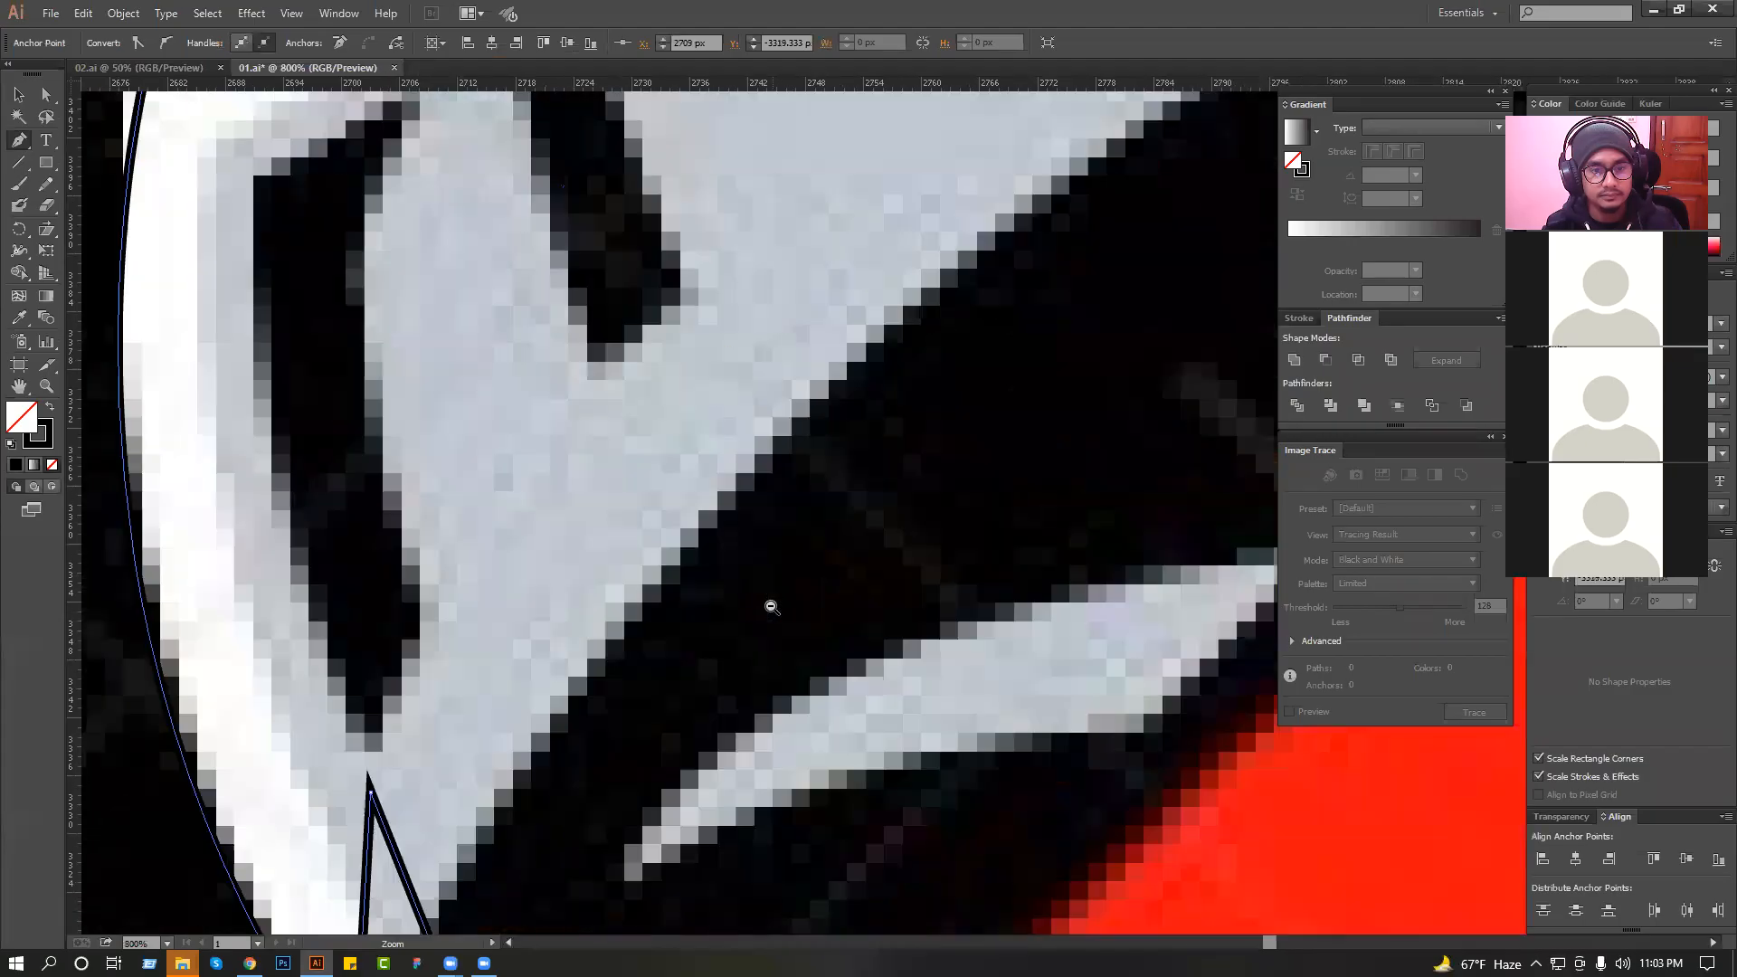
Trace the jaw as a curve rising from the chin, with a pointed notch just before the cheek corner.
scroll(772, 605, down, 1)
drag(707, 587, 663, 624)
scroll(668, 623, down, 2)
click(860, 441)
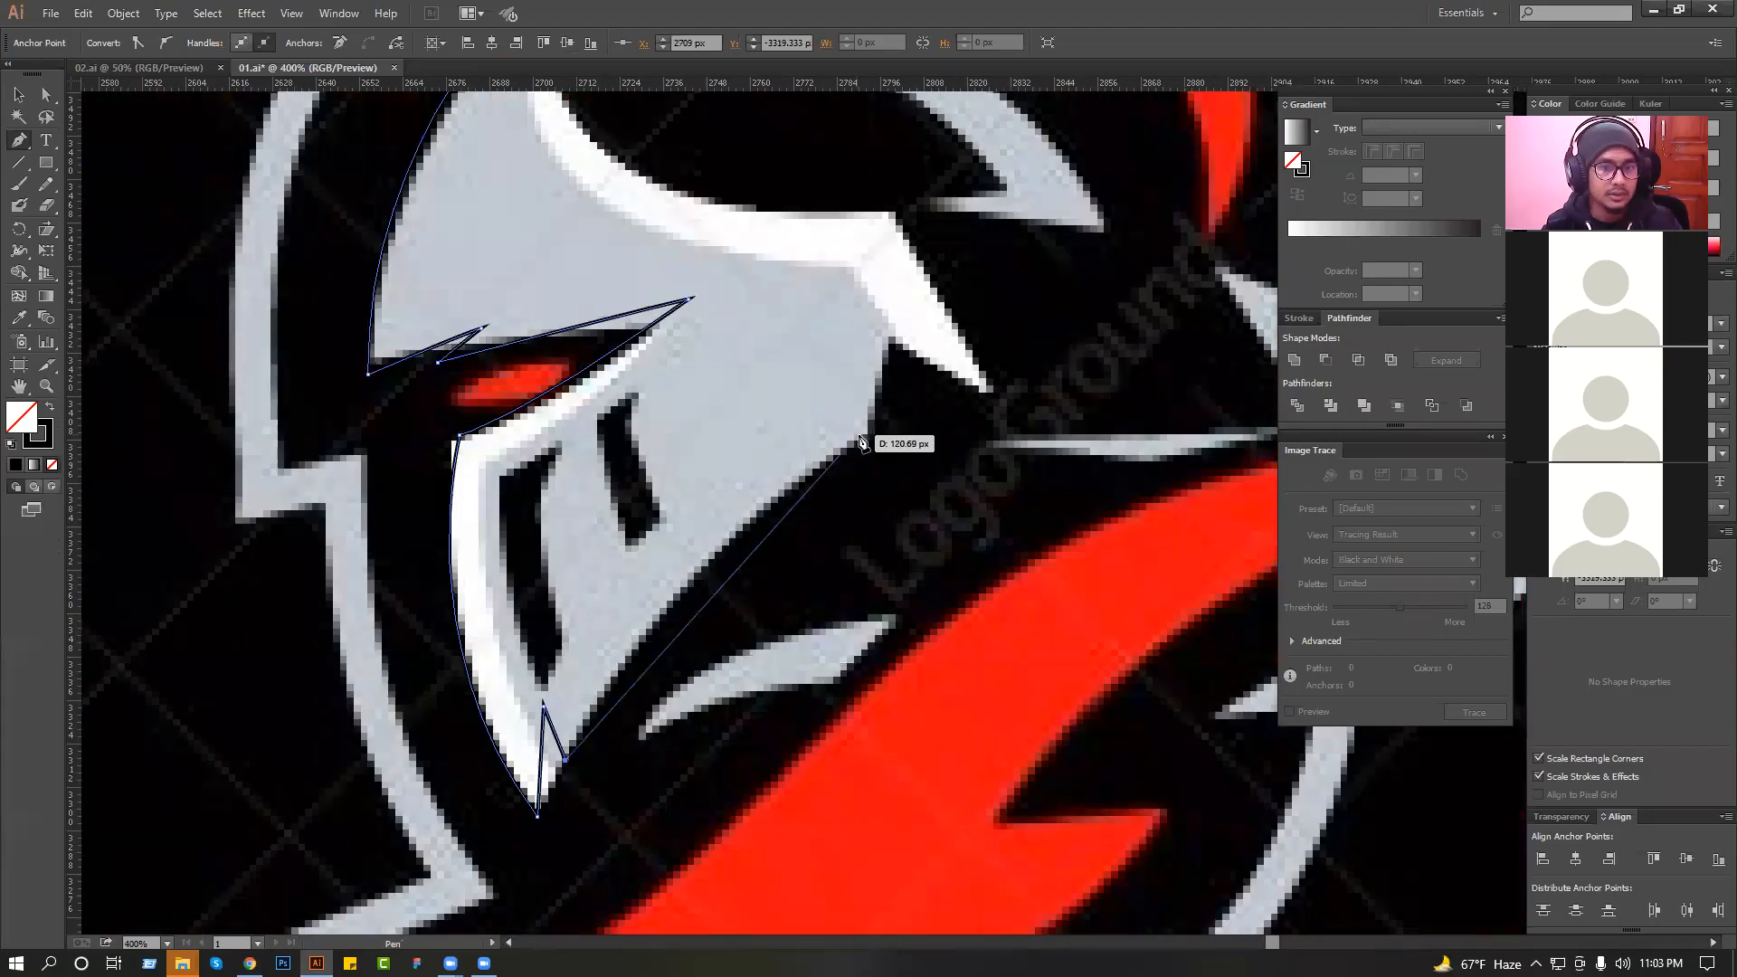
click(860, 440)
key(ctrl+z)
drag(806, 449, 826, 497)
click(789, 508)
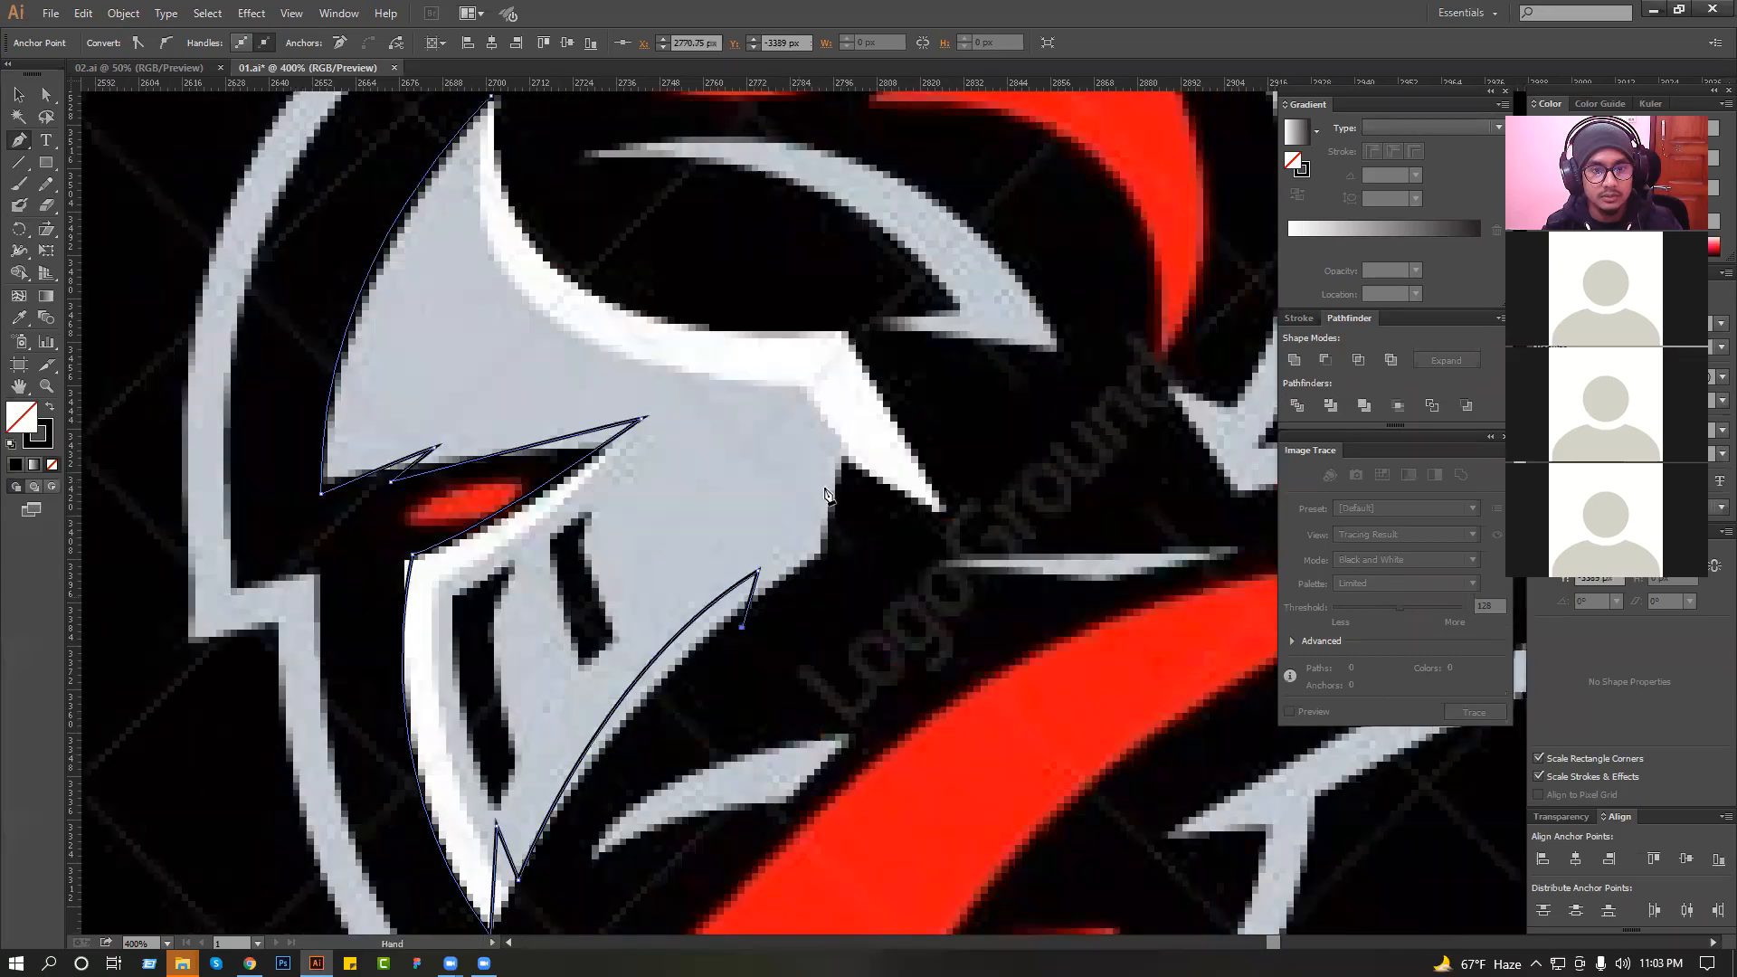
click(824, 555)
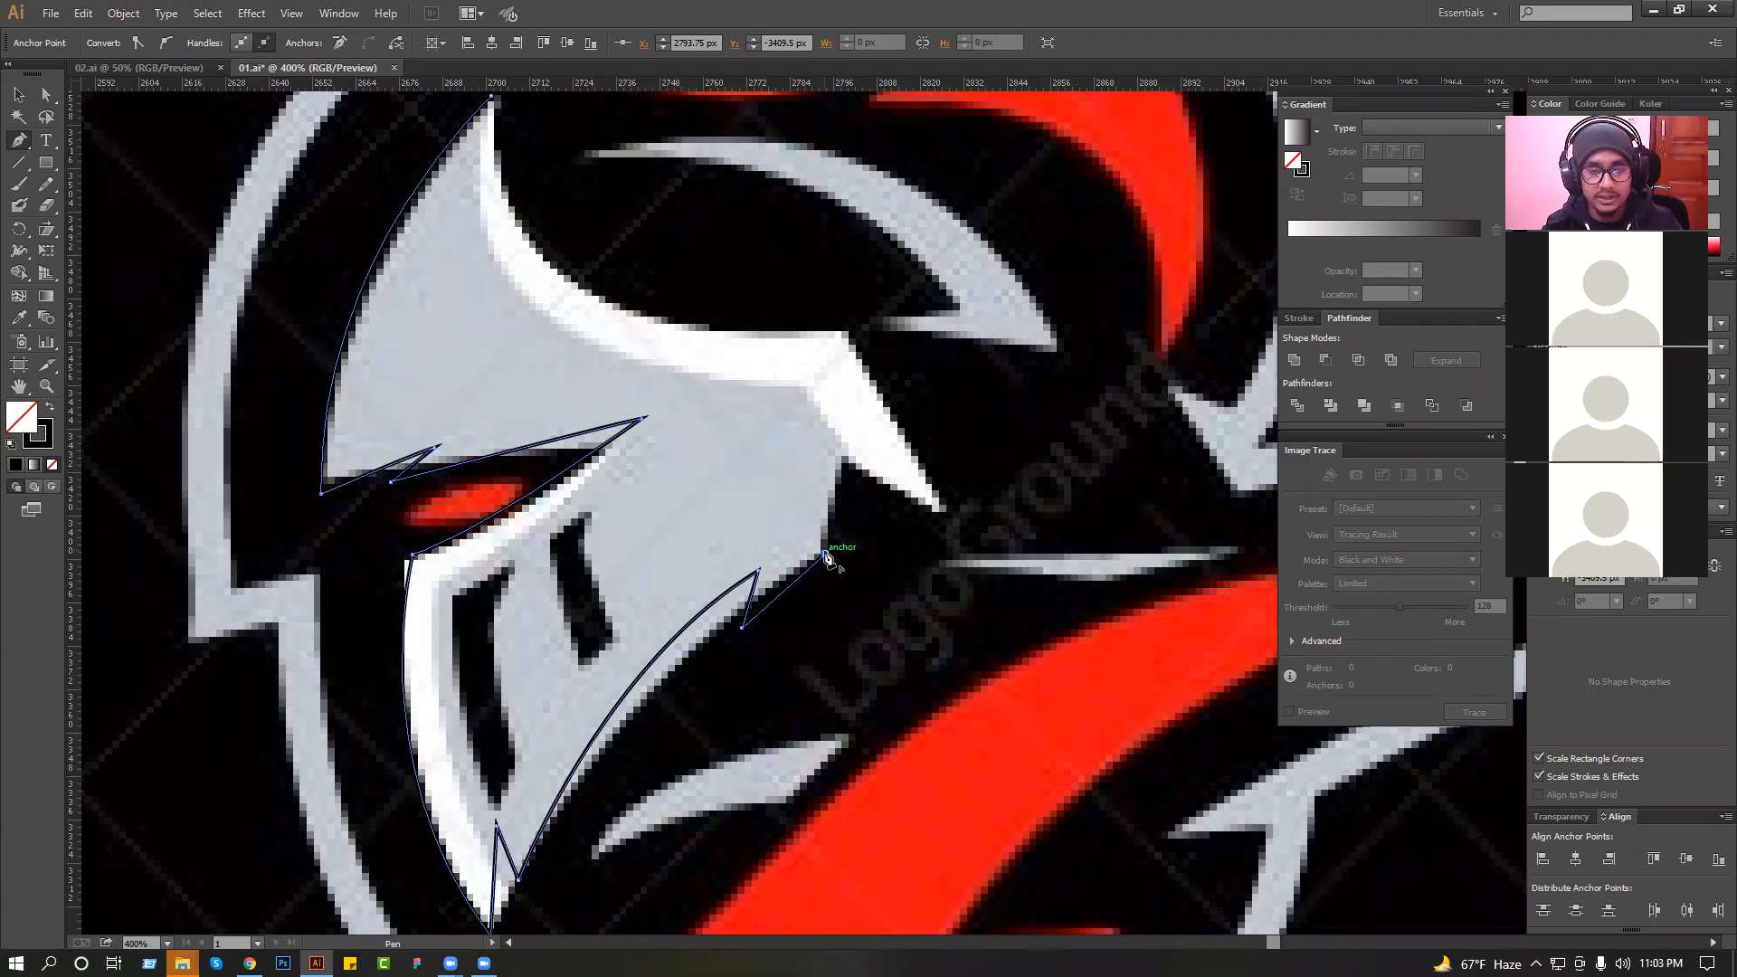
Continue the outline up the cheek, out to the white spike's tip and back to the spike's upper corner.
click(835, 413)
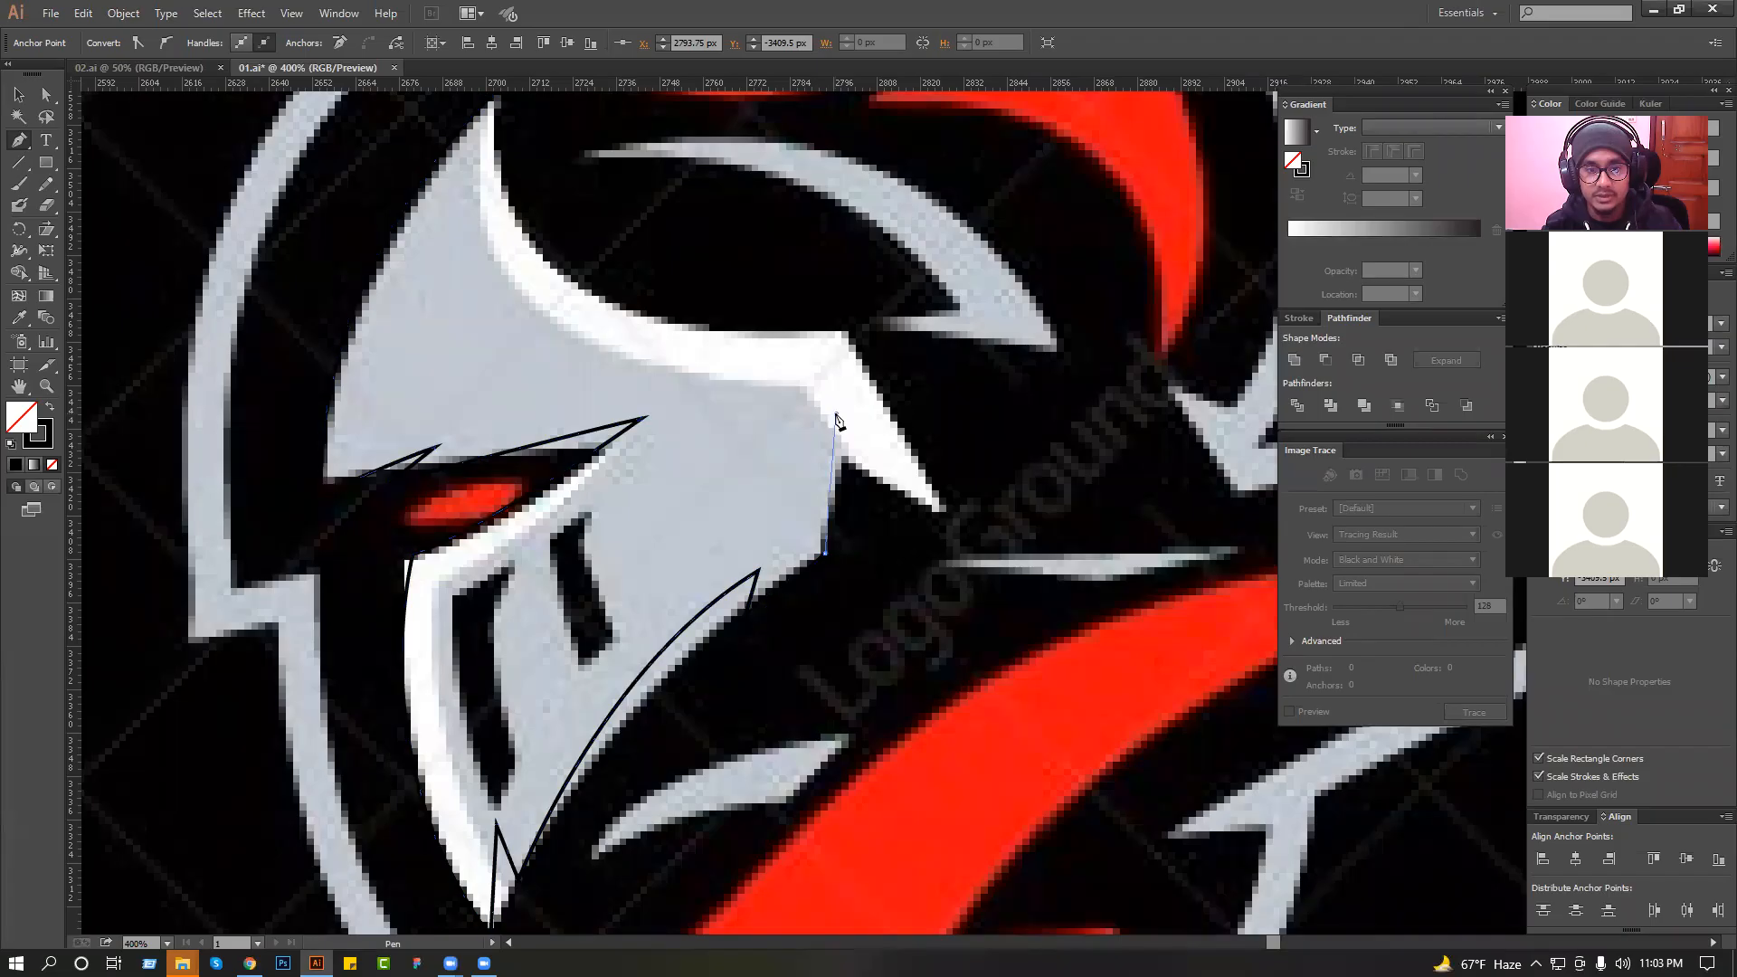
click(968, 572)
drag(803, 170, 839, 267)
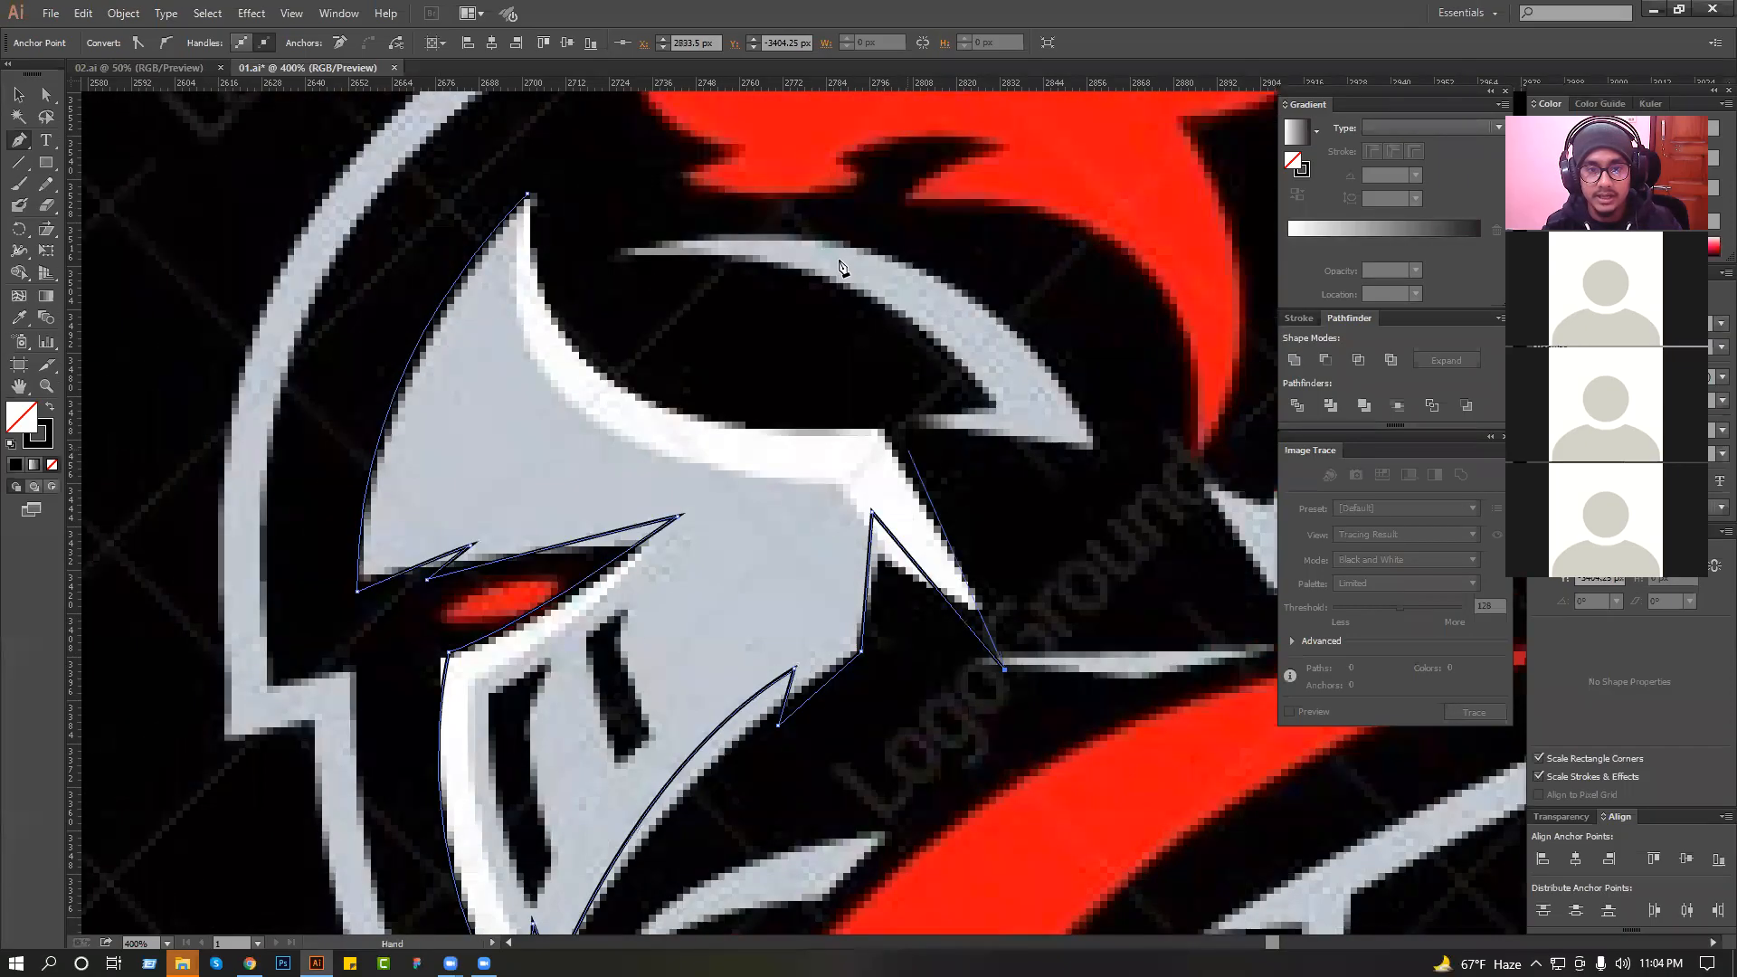
click(879, 416)
scroll(736, 358, down, 2)
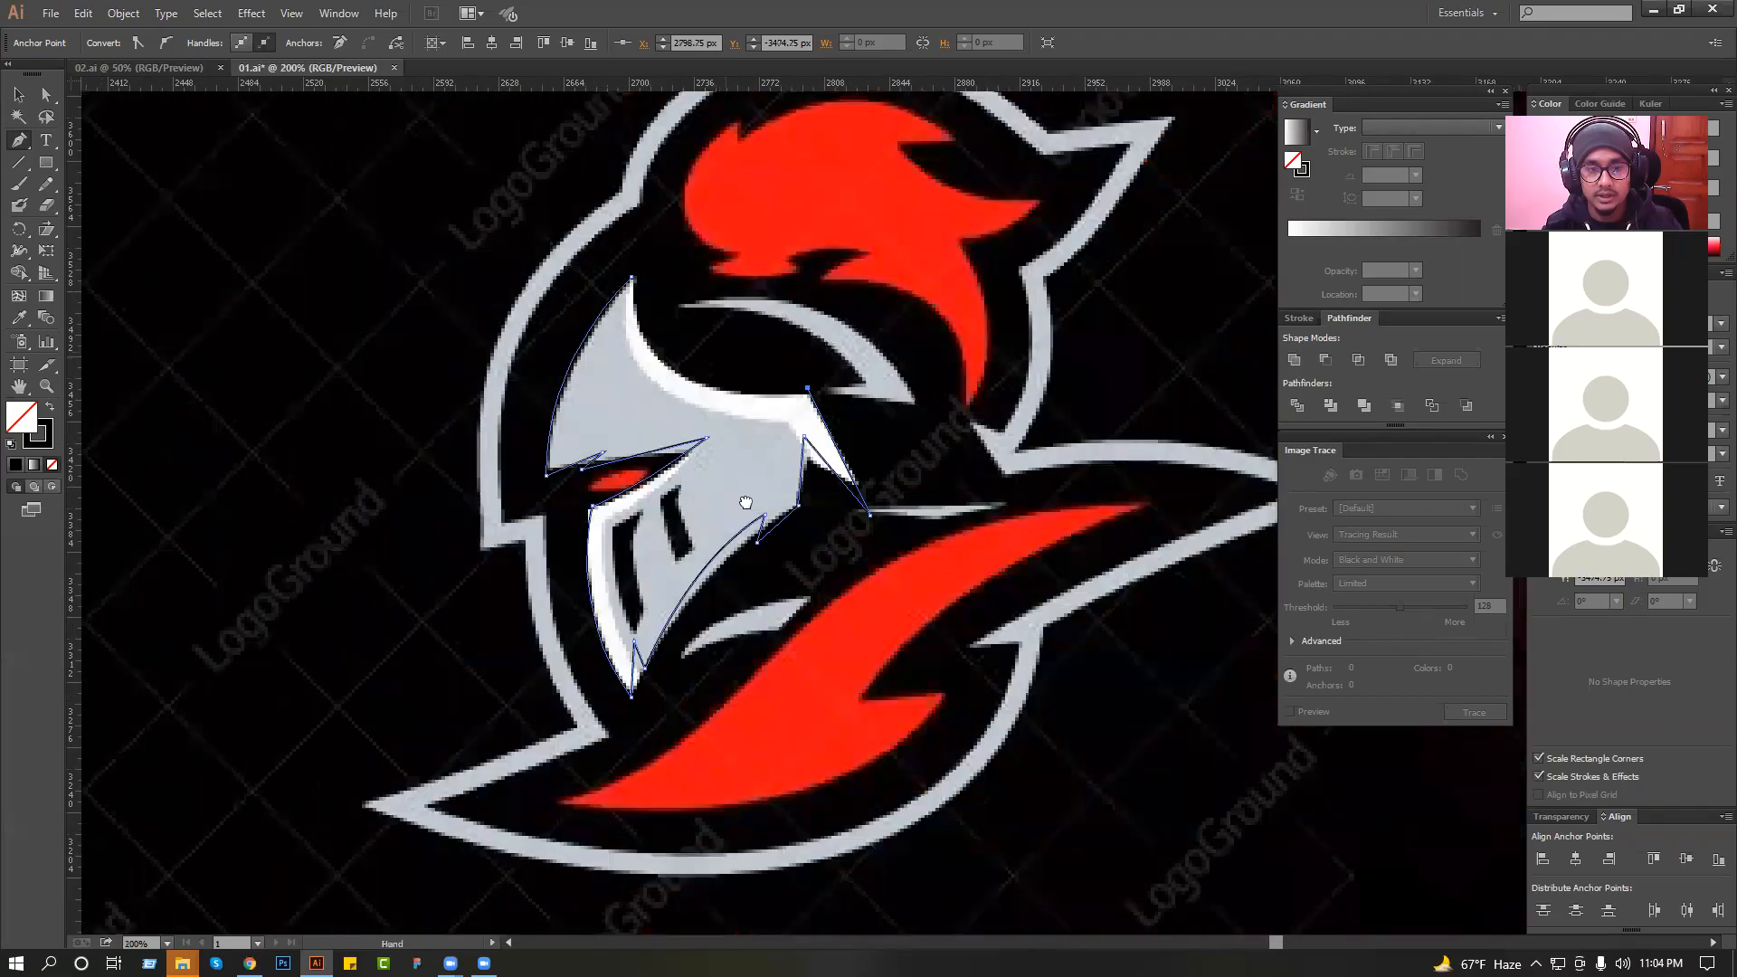
Trace the white brow curve back to the helmet's top tip, close the faceplate path and deselect it.
drag(634, 279, 660, 437)
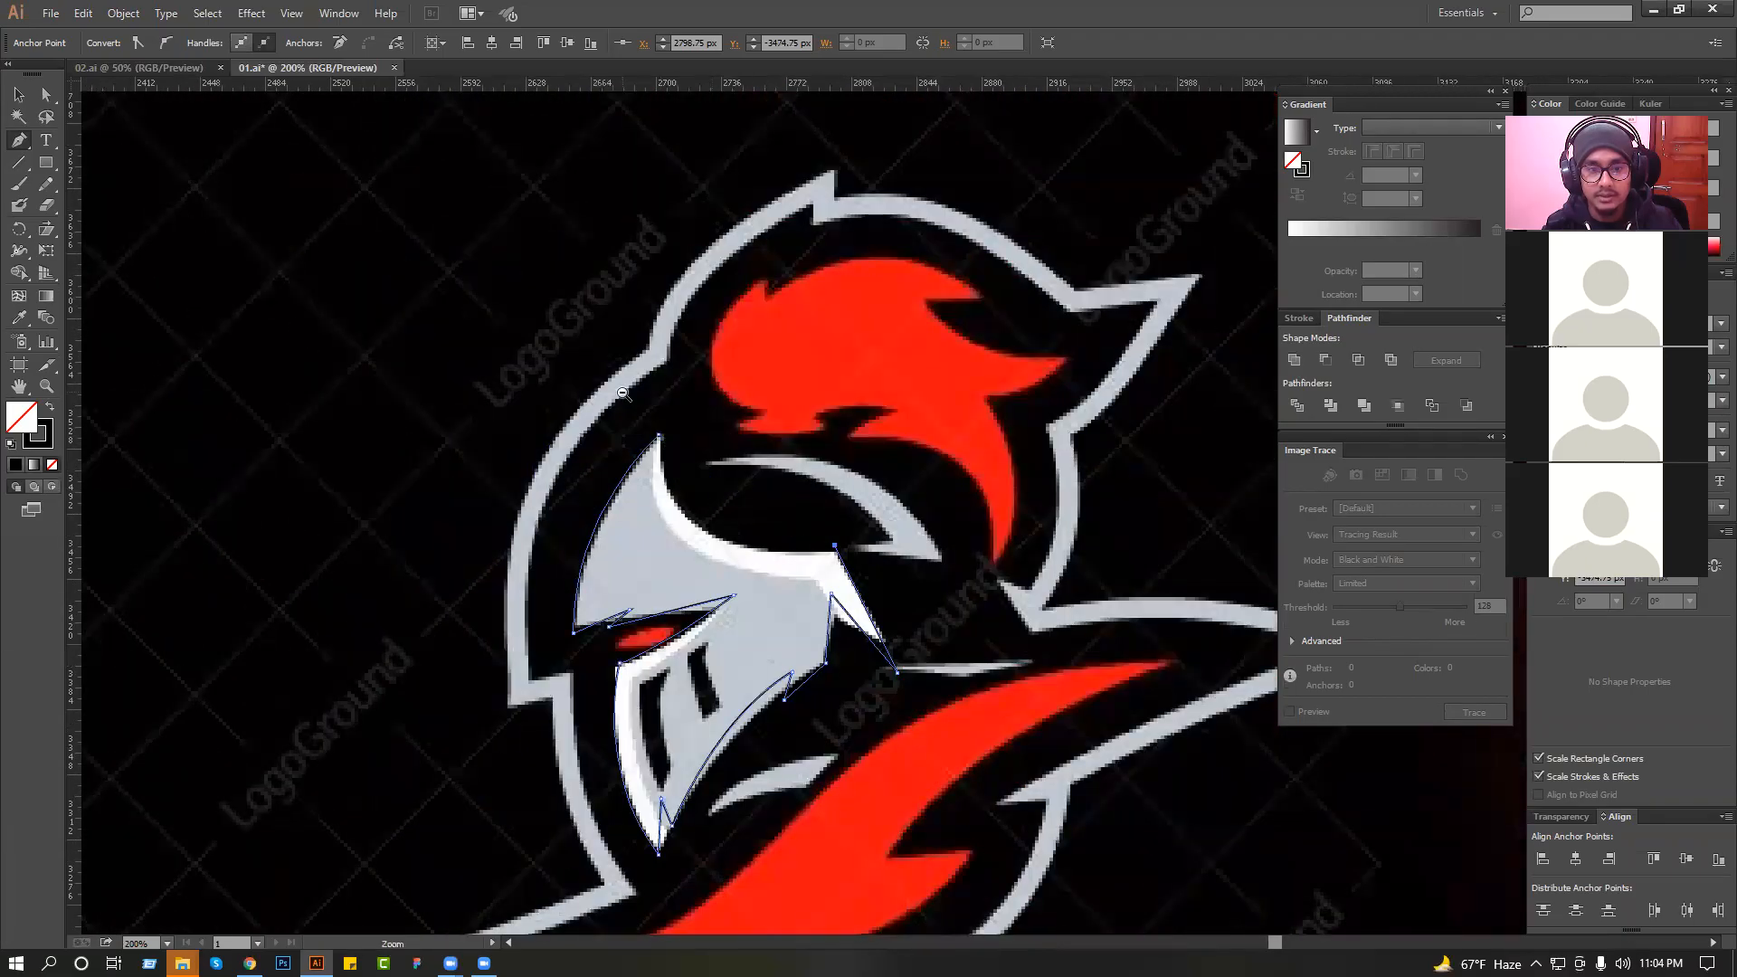
drag(583, 365, 940, 608)
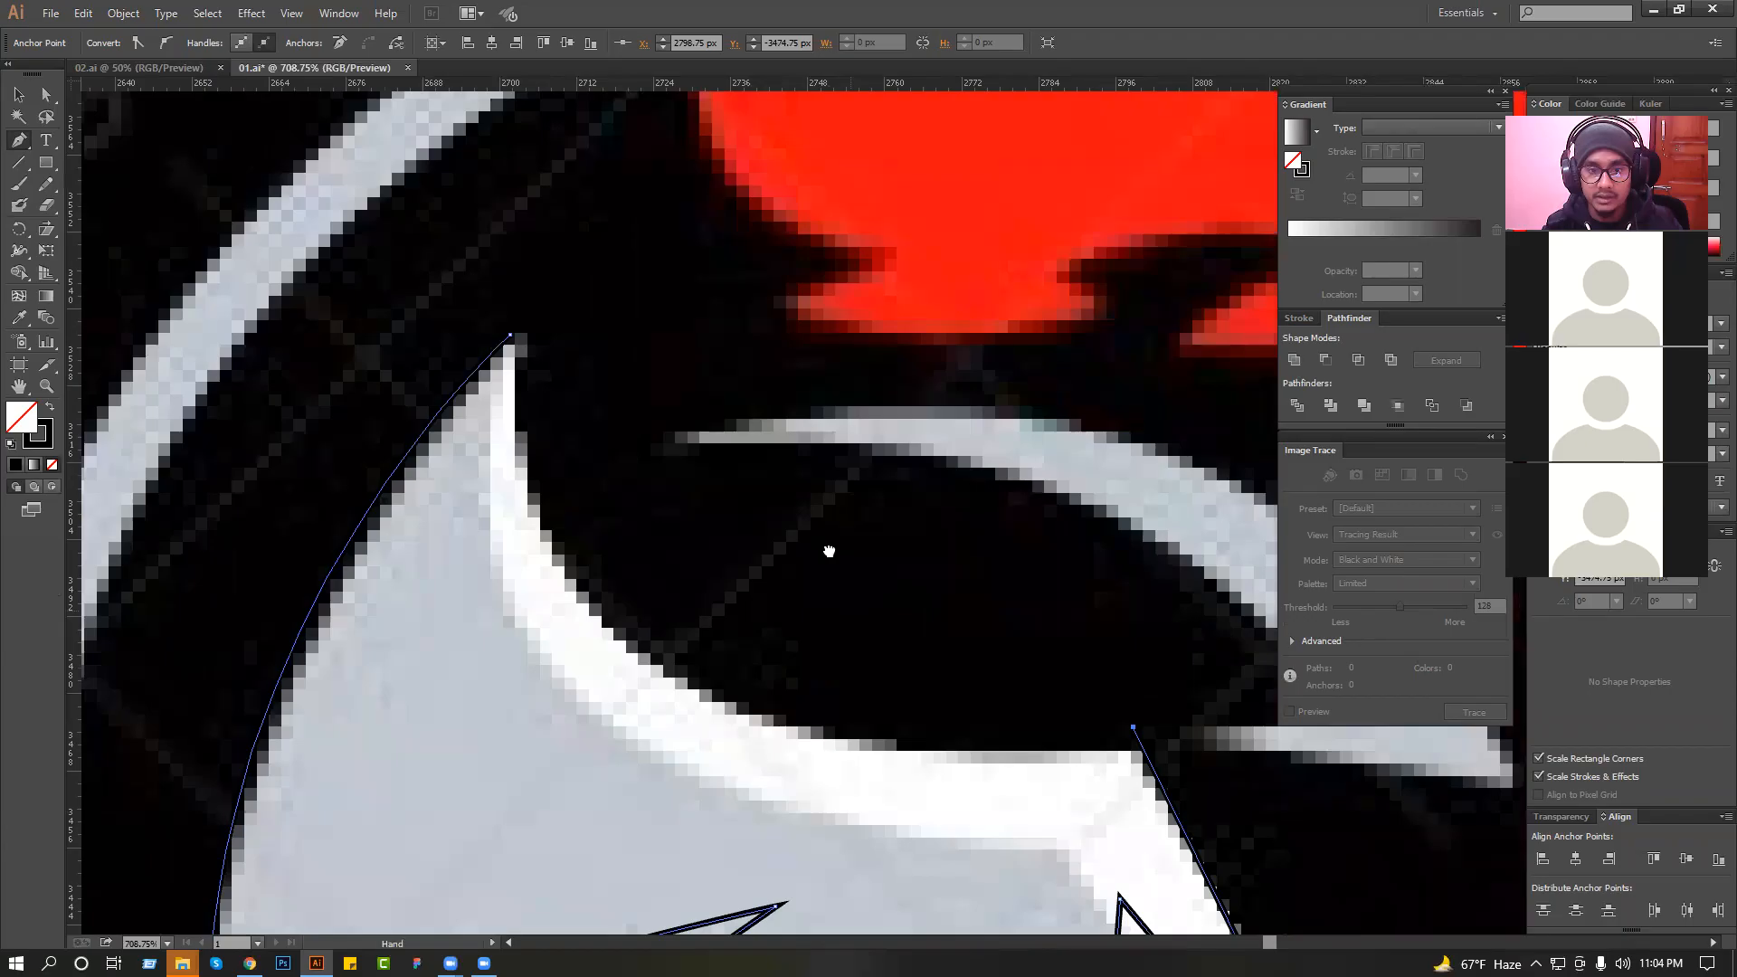
drag(828, 551, 811, 490)
scroll(811, 490, down, 1)
drag(631, 557, 520, 384)
drag(624, 549, 801, 568)
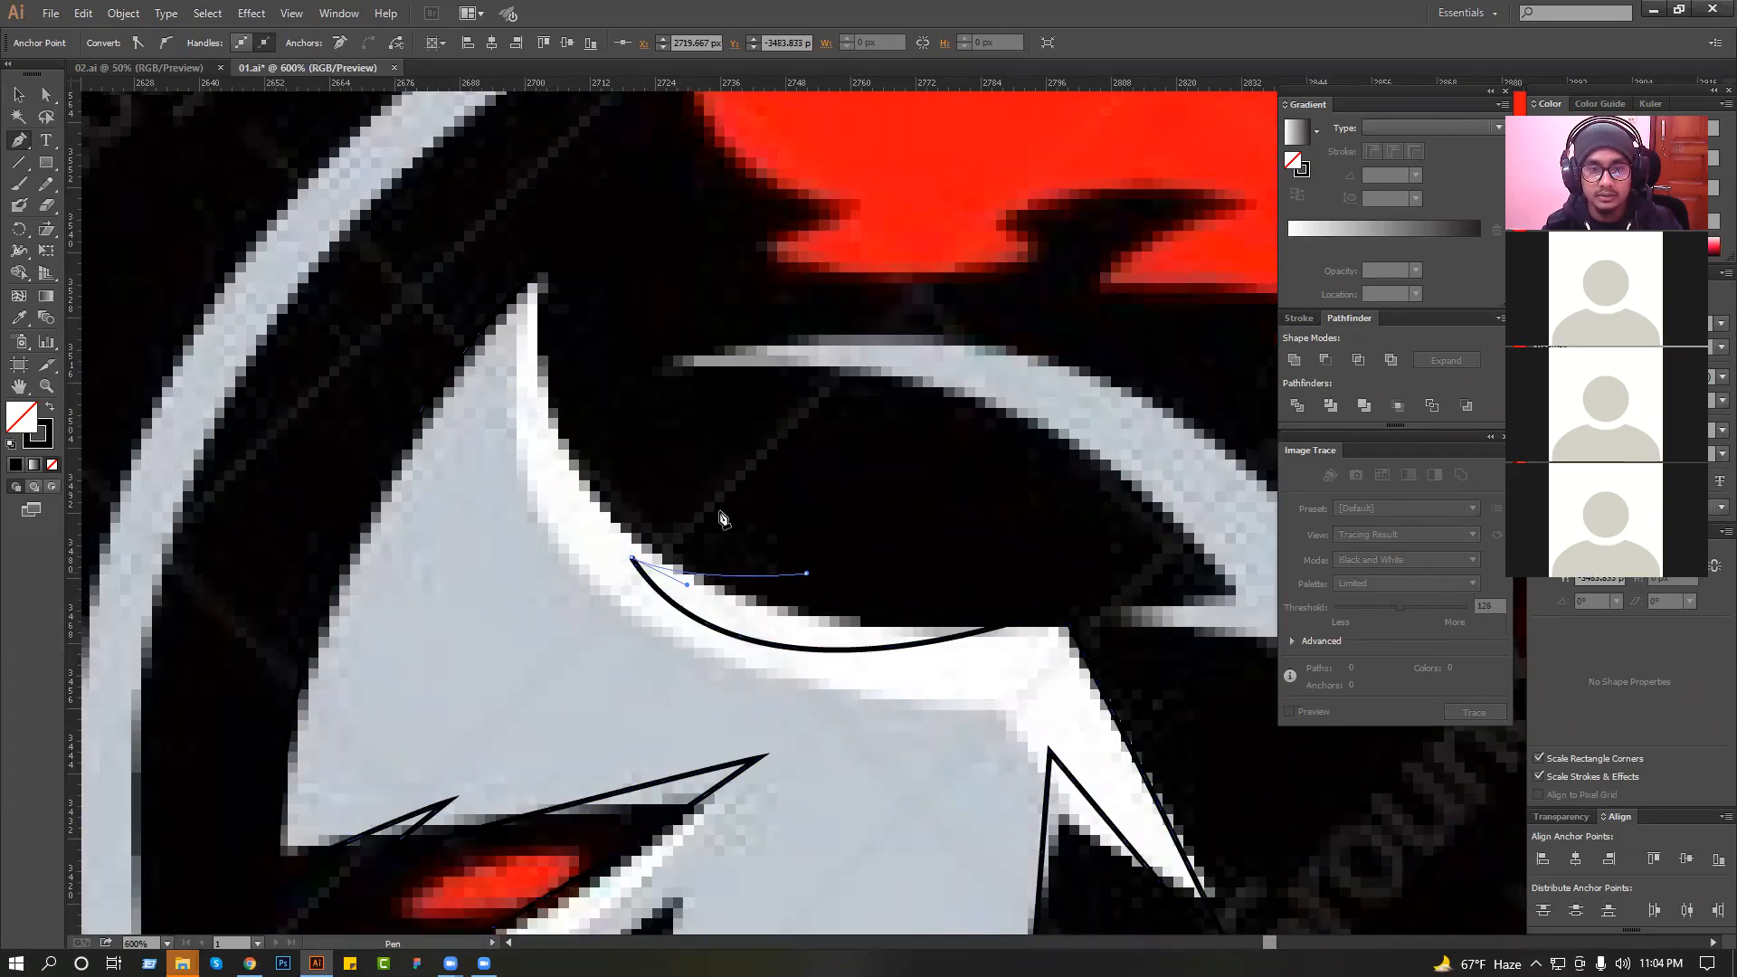
scroll(575, 344, down, 1)
drag(573, 358, 581, 390)
drag(559, 303, 567, 168)
click(16, 95)
click(520, 296)
Outline the top and front side of the first visor slit with the Pen tool, including the notch at its lower end.
scroll(548, 315, down, 3)
drag(412, 293, 843, 489)
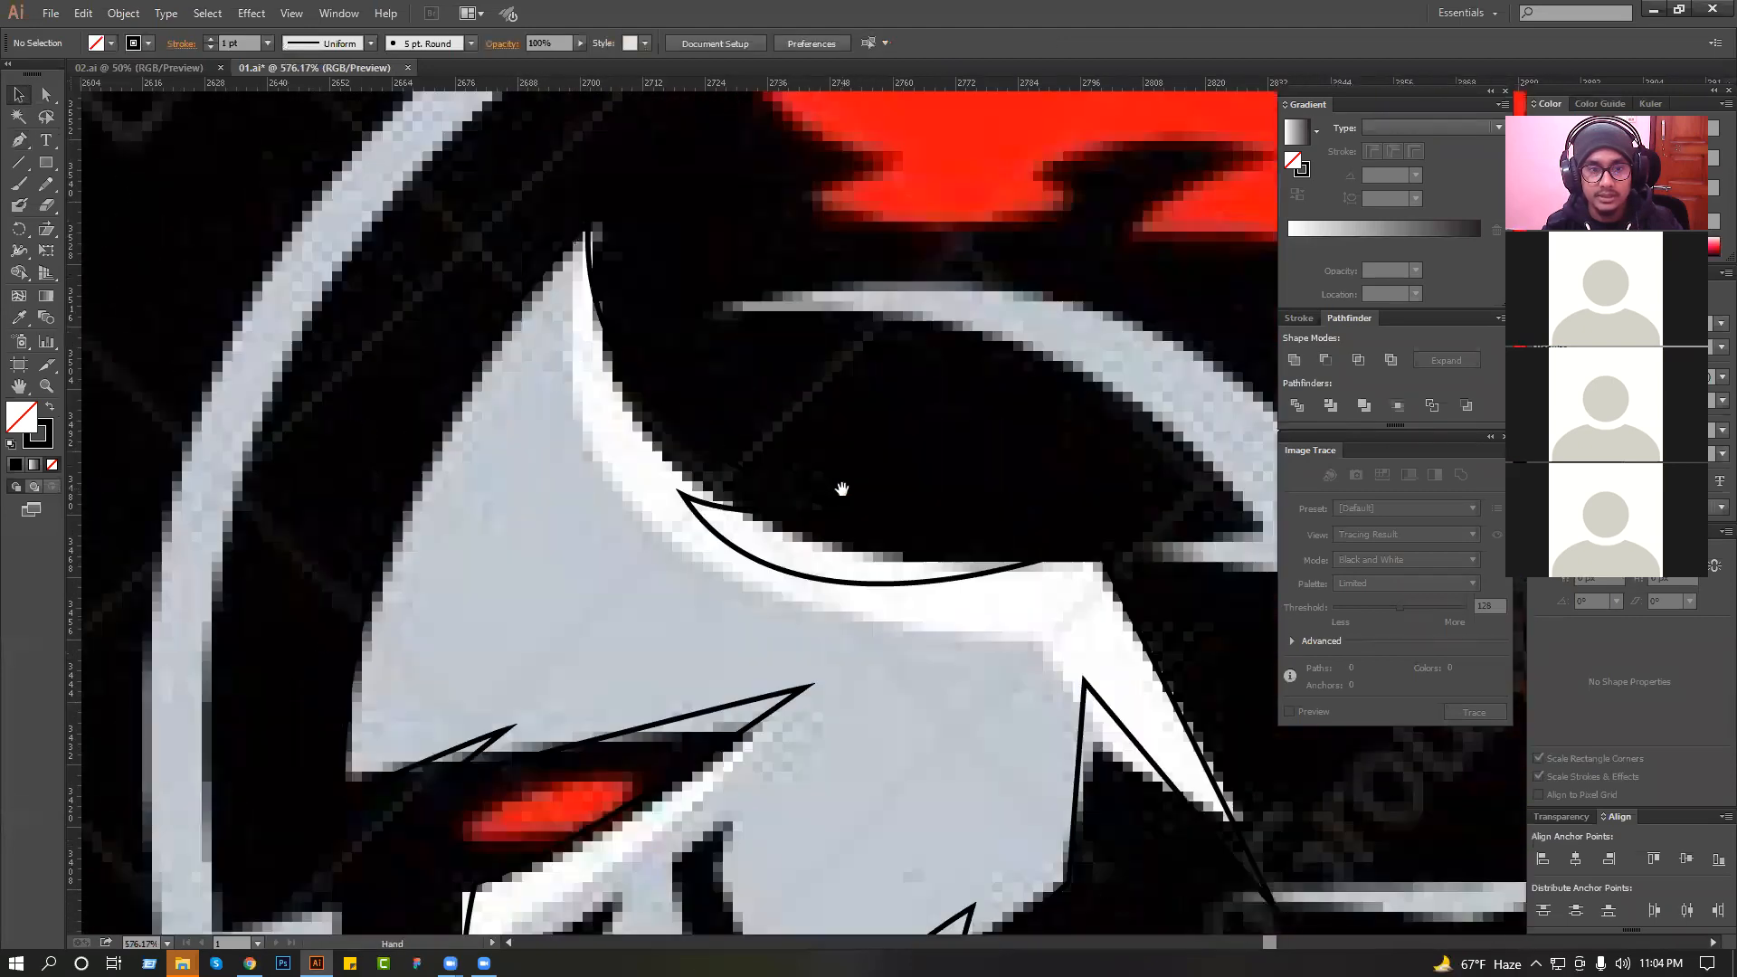
drag(685, 507, 684, 516)
click(887, 411)
scroll(896, 416, down, 2)
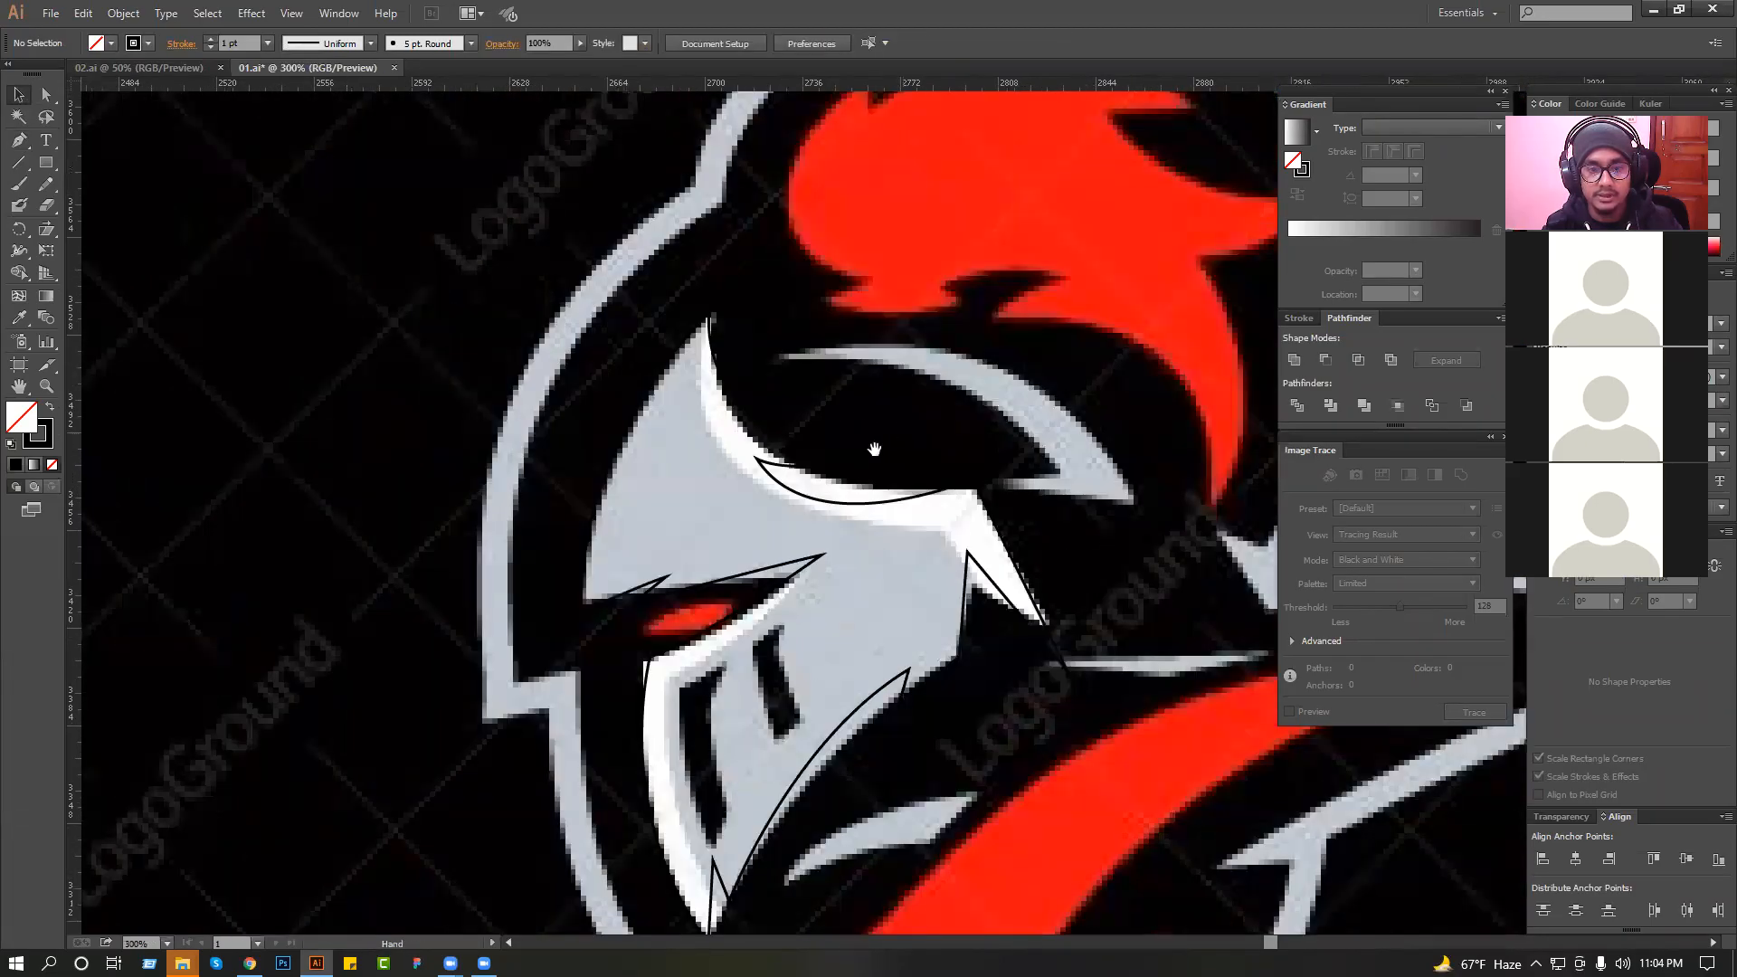
mouse_move(921, 416)
mouse_down()
mouse_move(867, 357)
mouse_move(865, 215)
mouse_up()
drag(574, 308, 1168, 629)
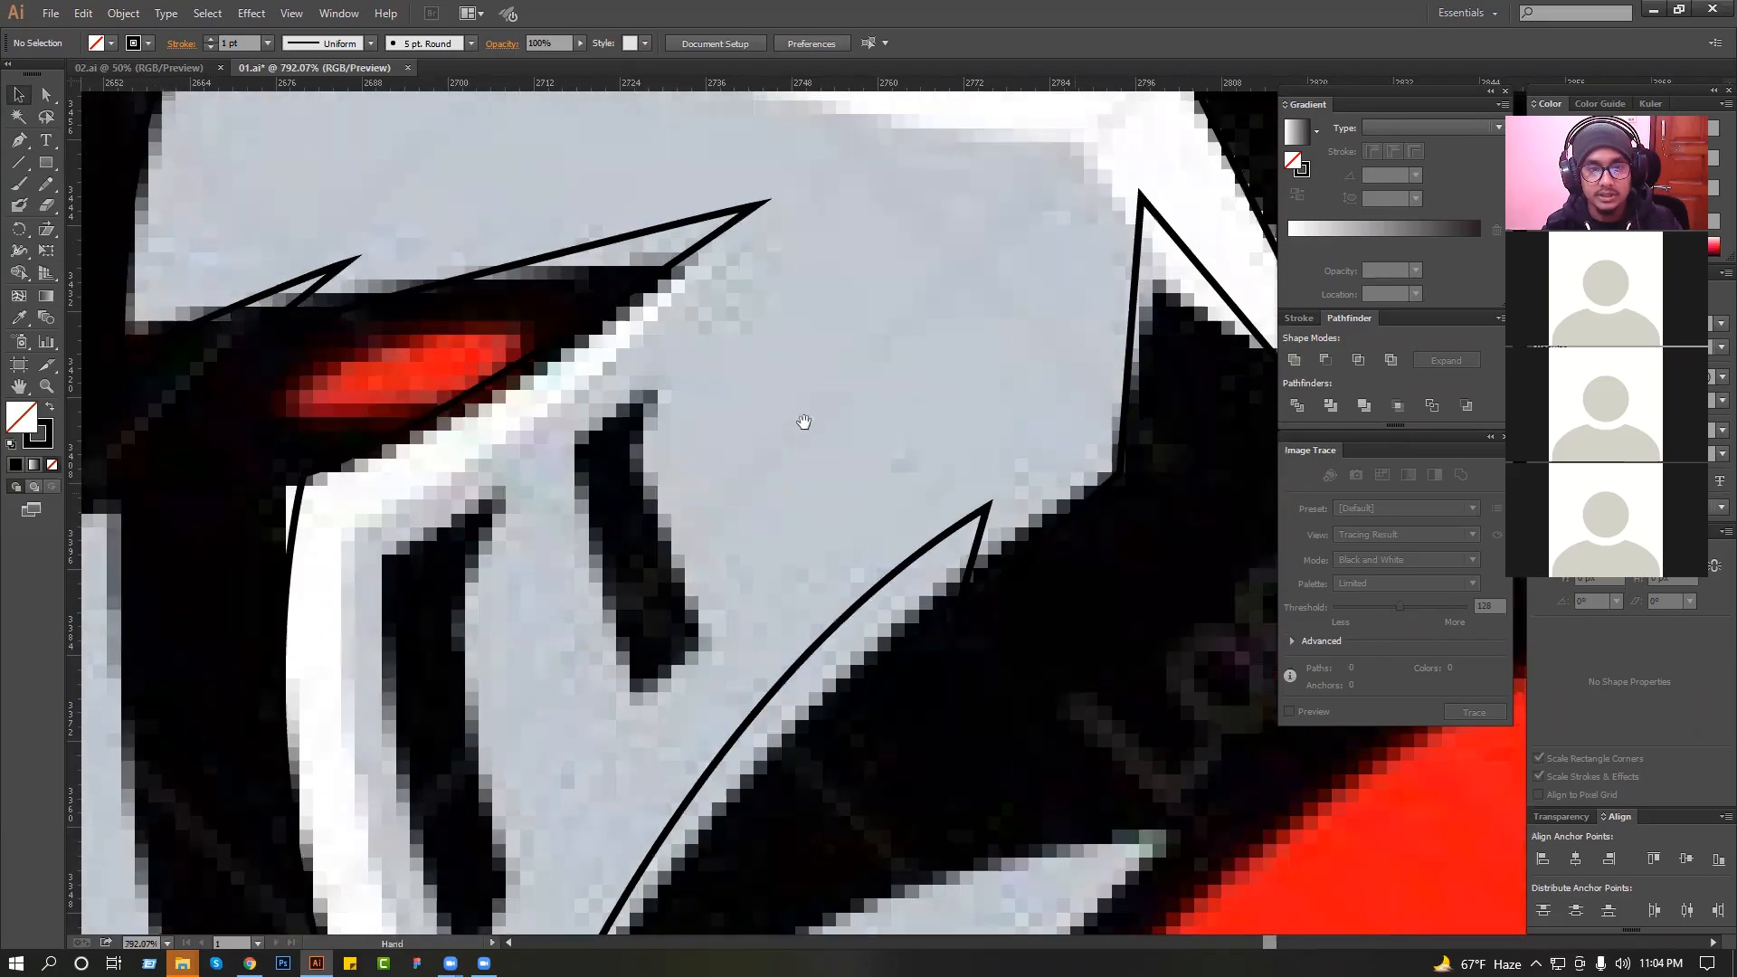
drag(370, 423, 413, 288)
click(543, 342)
click(418, 446)
drag(466, 607, 476, 403)
click(495, 625)
click(518, 520)
Complete the first visor slit's outline along its rear side and close the path at the upper tip.
click(548, 610)
key(ctrl+z)
drag(569, 558, 523, 276)
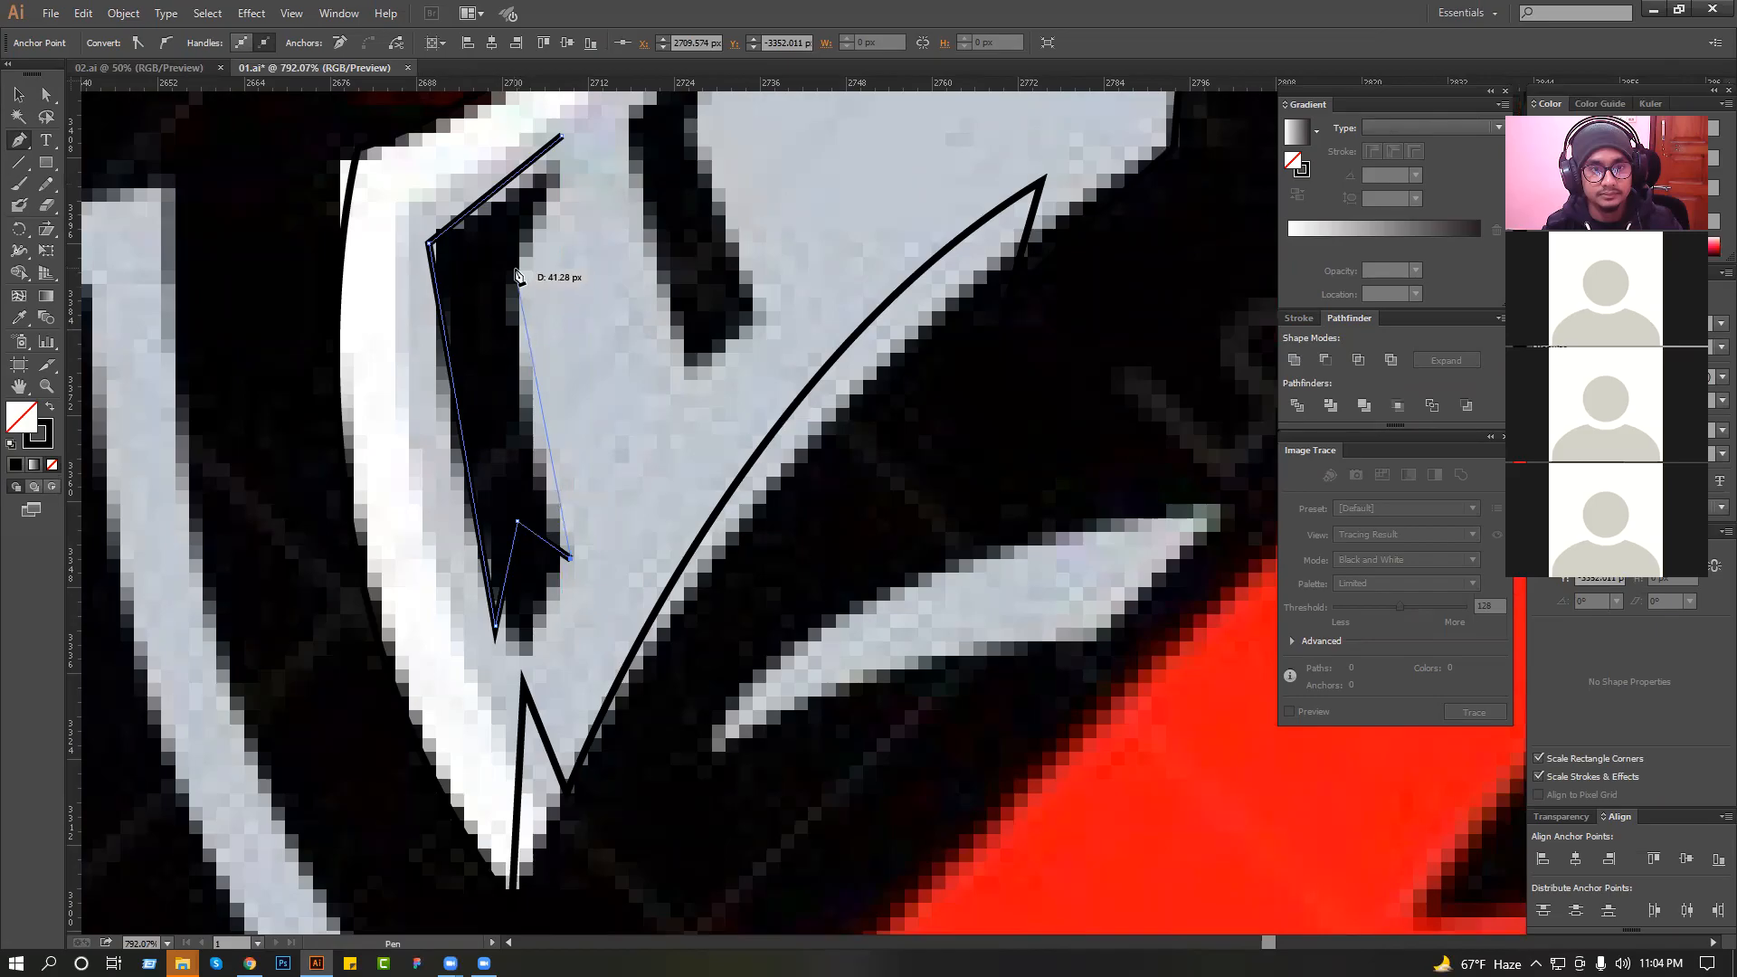
click(516, 273)
scroll(515, 273, up, 4)
click(561, 324)
click(18, 94)
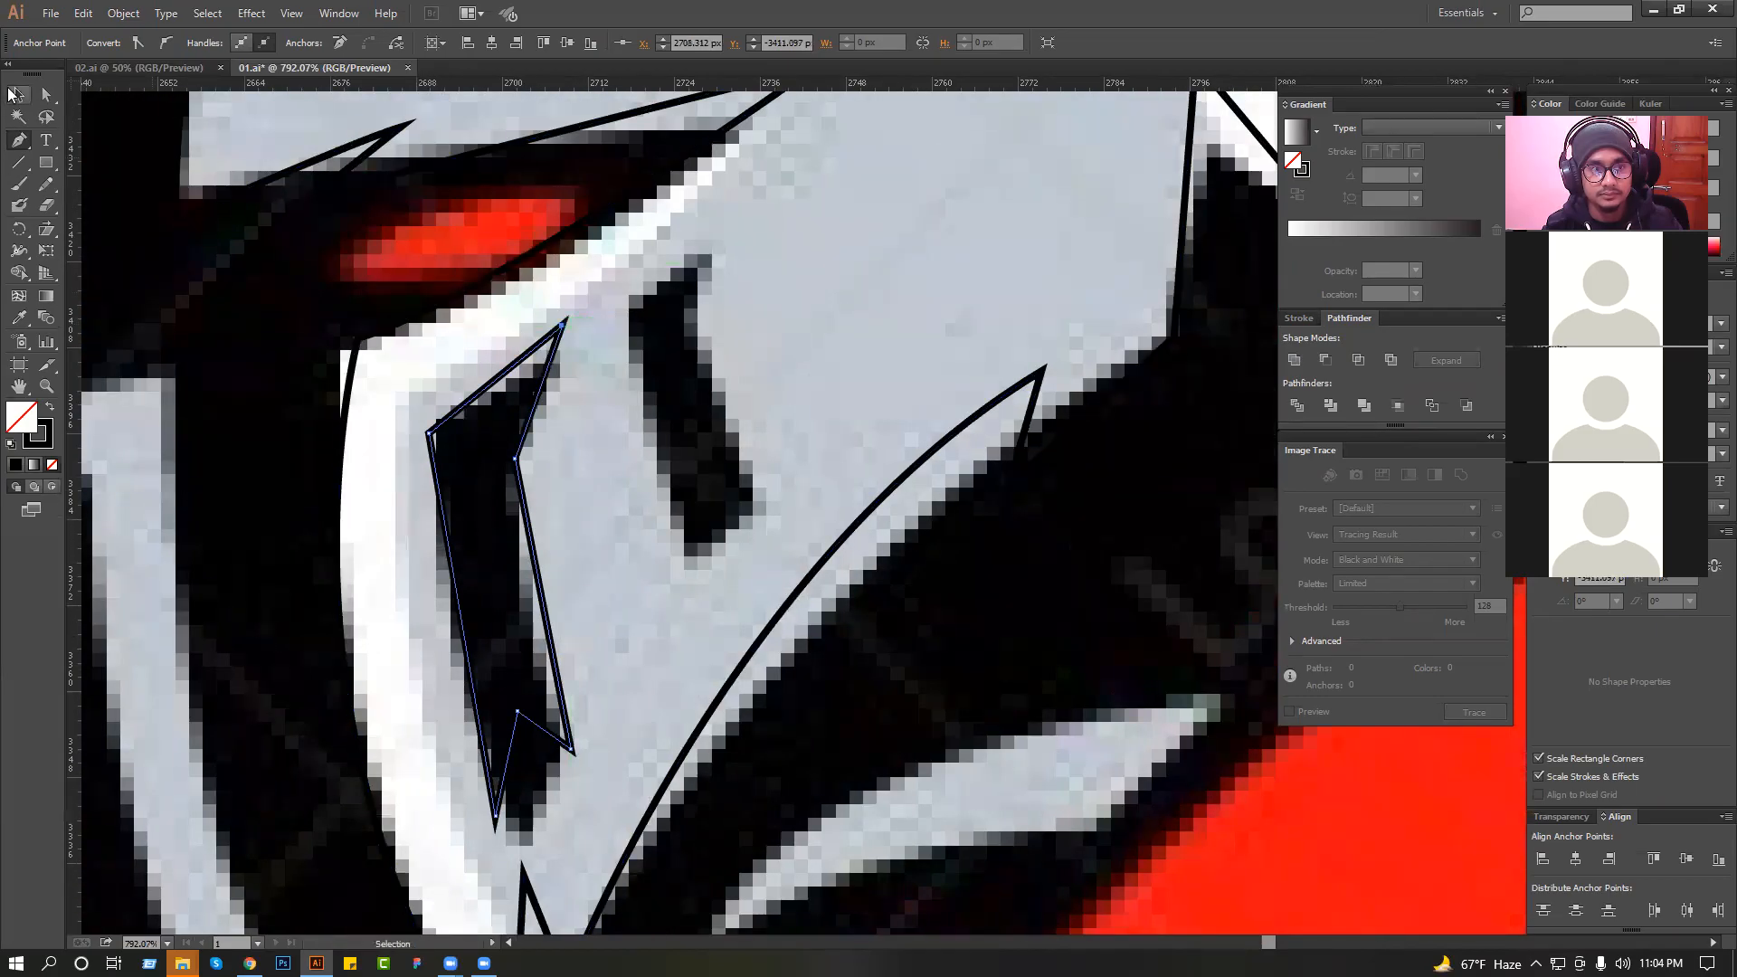
Replace the first slit's straight front side with a curved segment down to its lower tip.
drag(387, 726, 442, 519)
click(567, 642)
drag(549, 620, 534, 669)
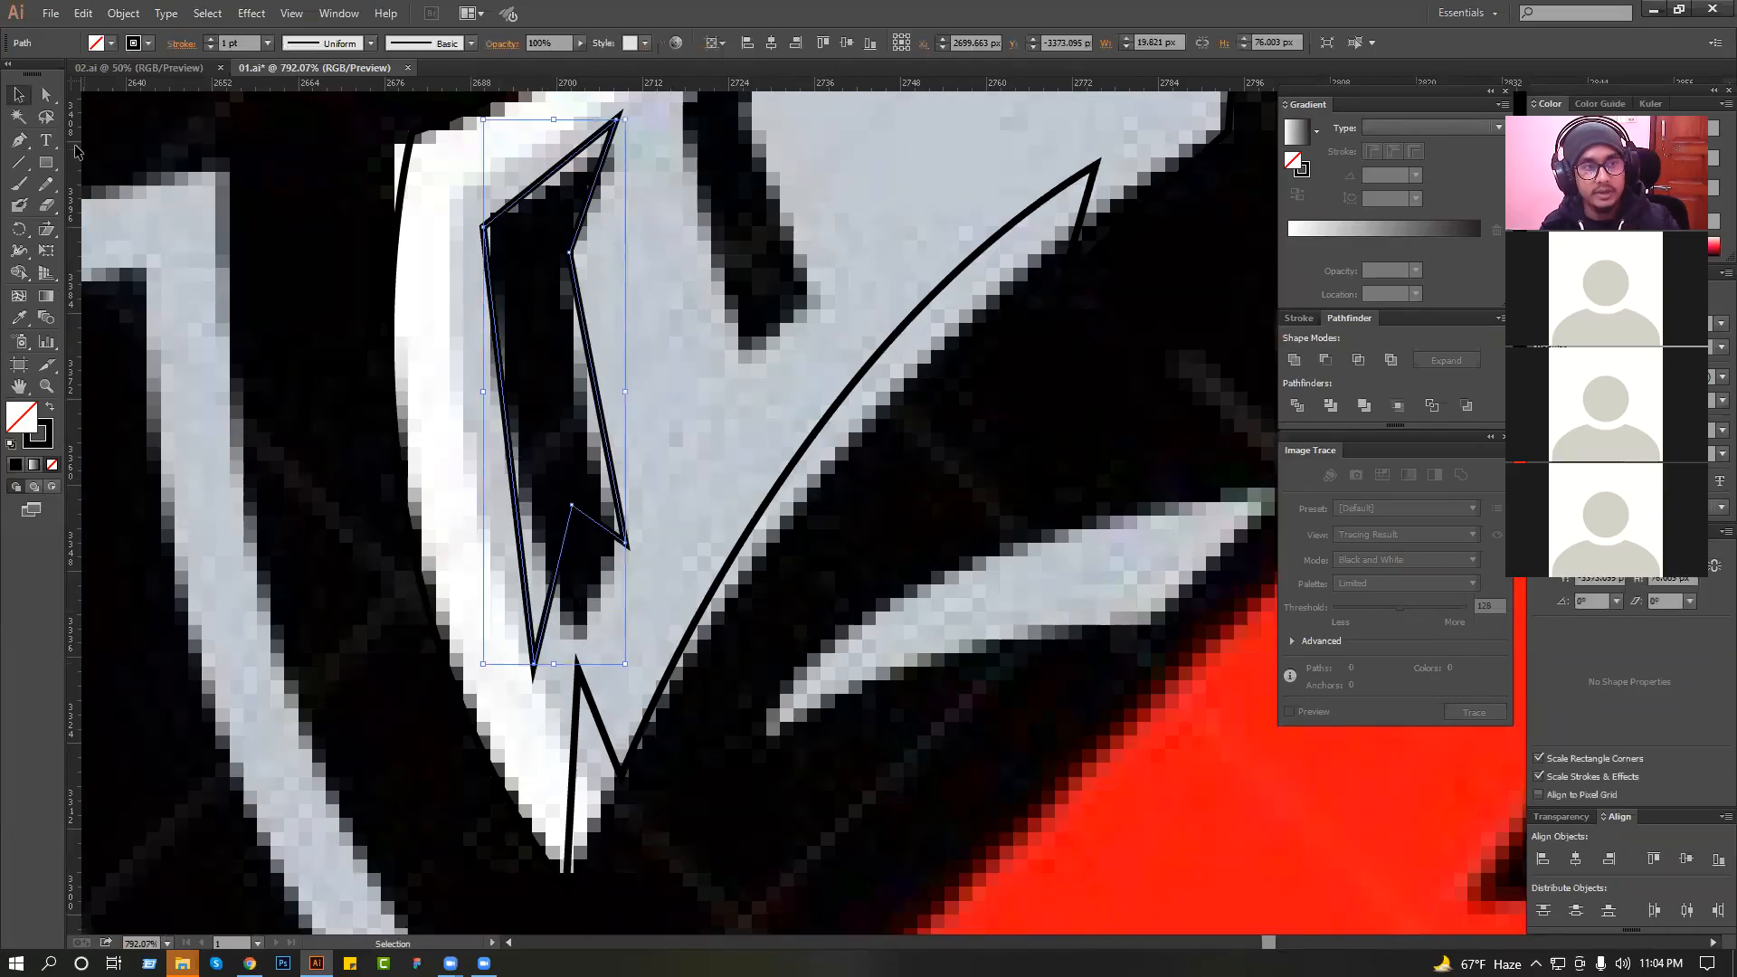
key(p)
click(484, 226)
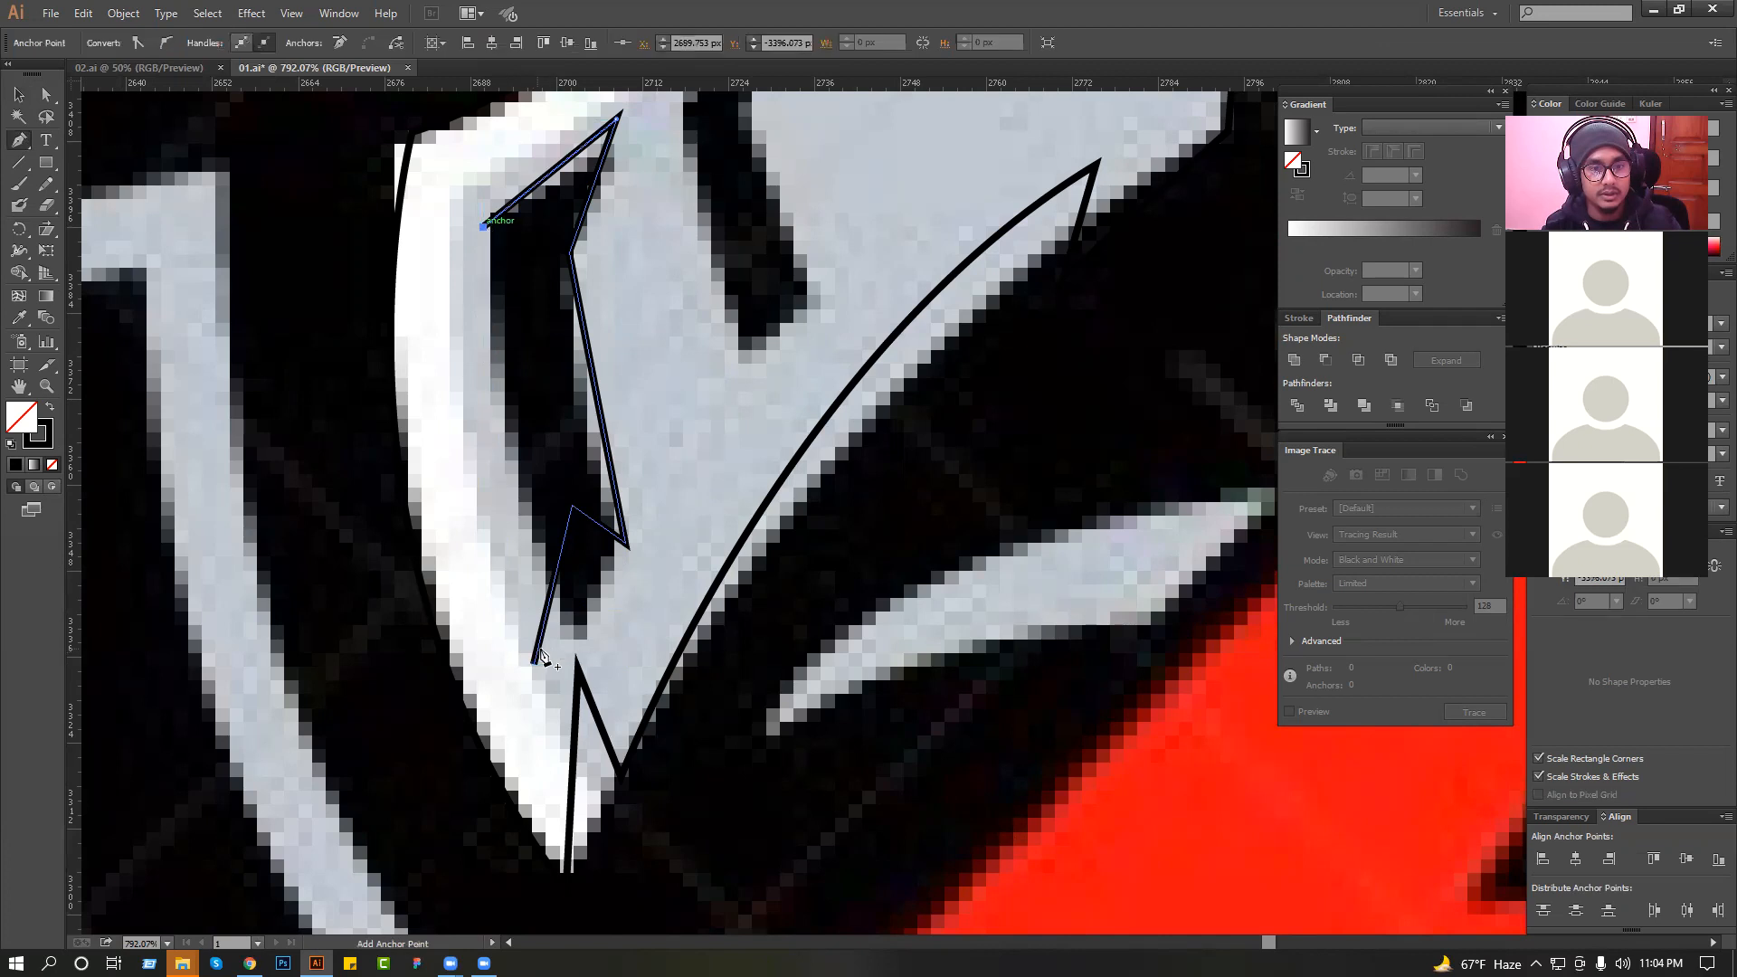
drag(533, 662, 589, 909)
click(17, 99)
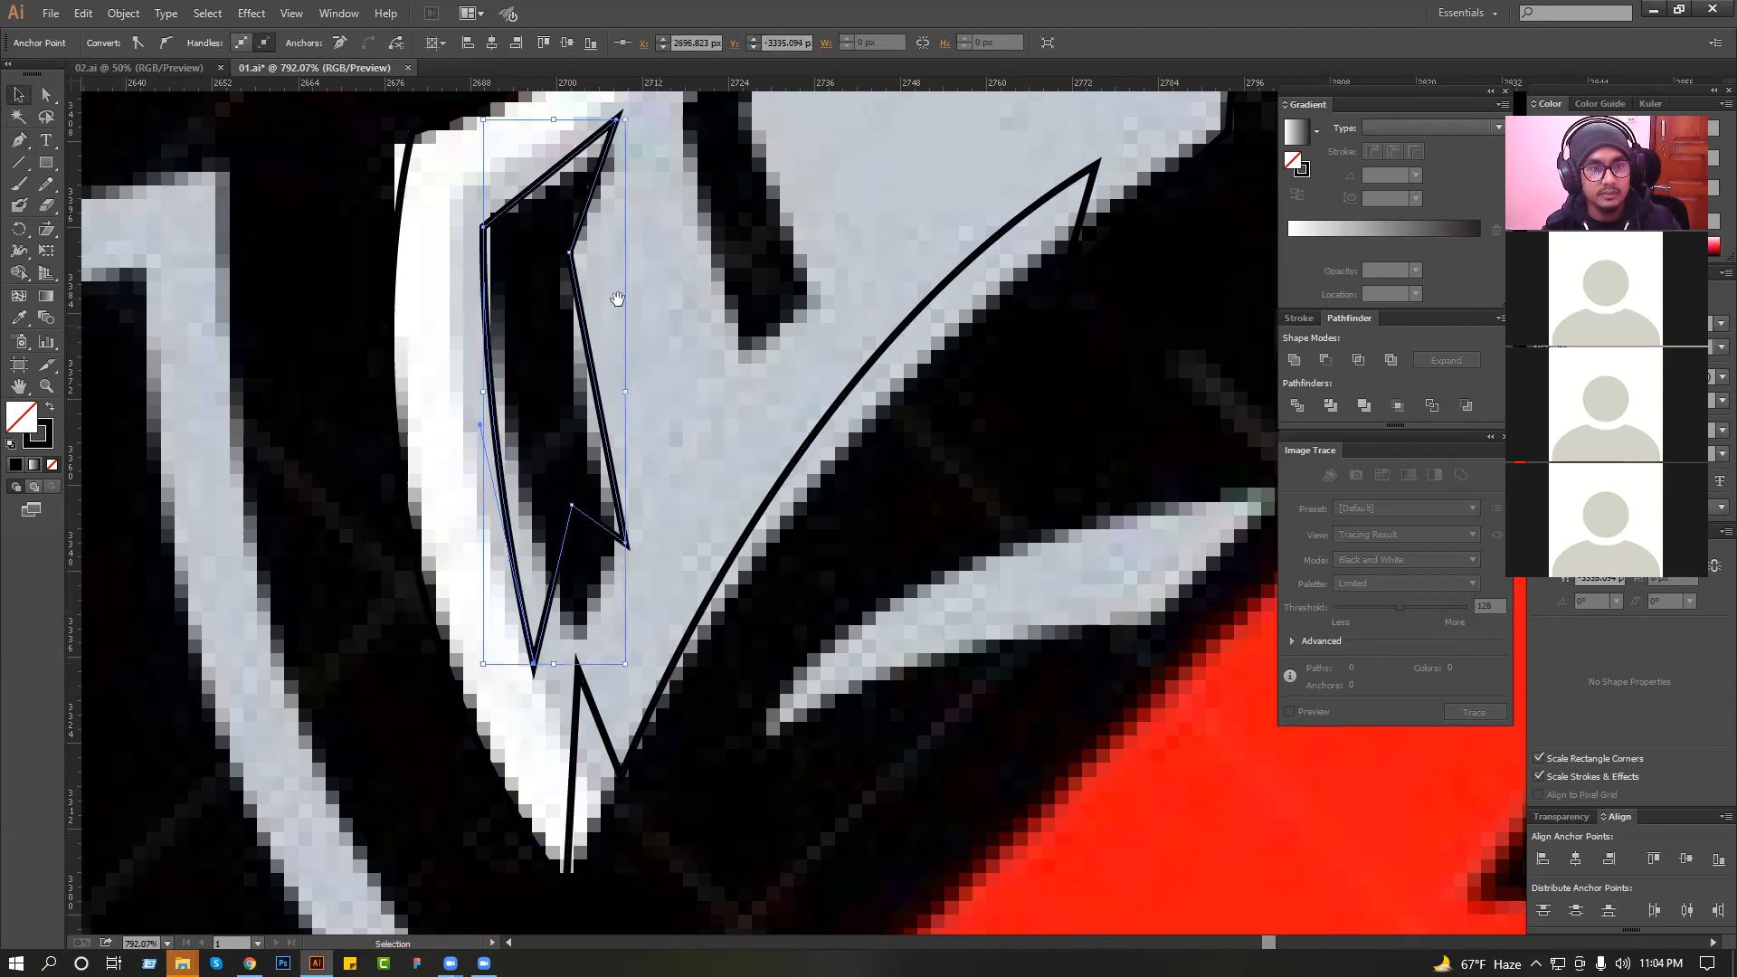
Move the first slit's upper front corner anchor slightly inward and deselect the path.
drag(617, 298, 644, 456)
ctrl+click(510, 385)
drag(509, 387, 524, 378)
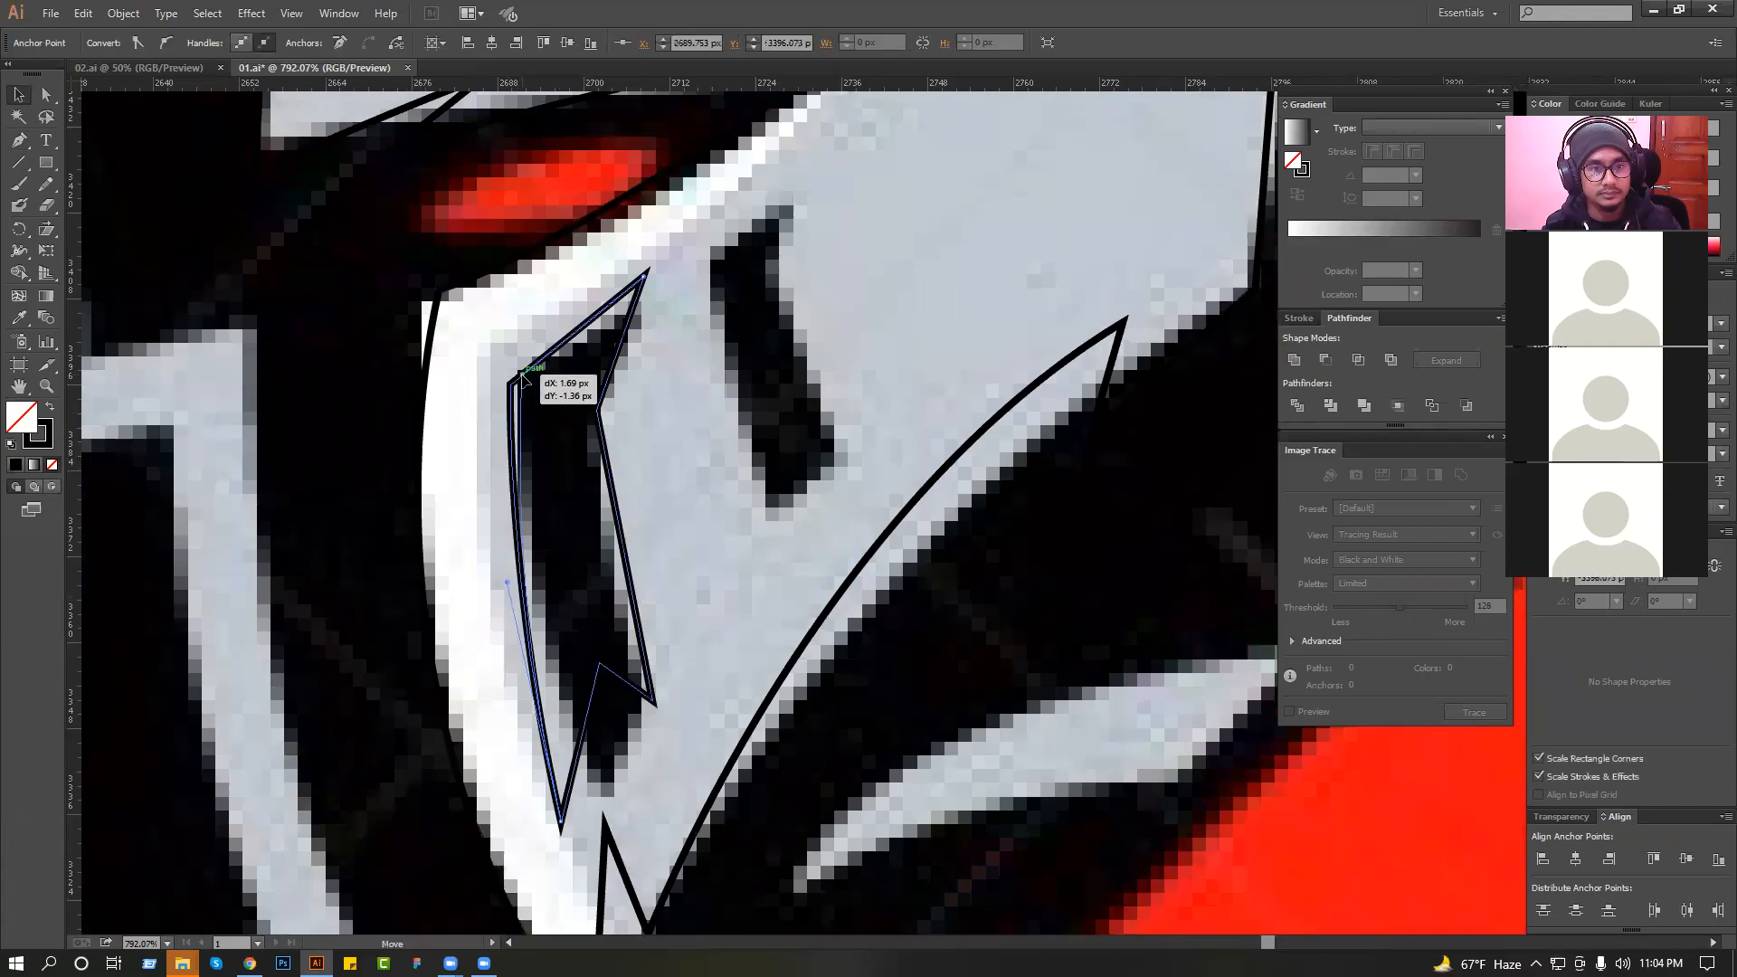
click(654, 375)
Refine the first slit's outline, then place a smaller copy of it over the second visor opening.
scroll(660, 380, down, 2)
drag(651, 565, 510, 463)
click(660, 450)
scroll(310, 244, up, 1)
click(19, 141)
drag(591, 265, 570, 297)
key(v)
drag(554, 402, 712, 496)
drag(703, 670, 726, 571)
click(723, 383)
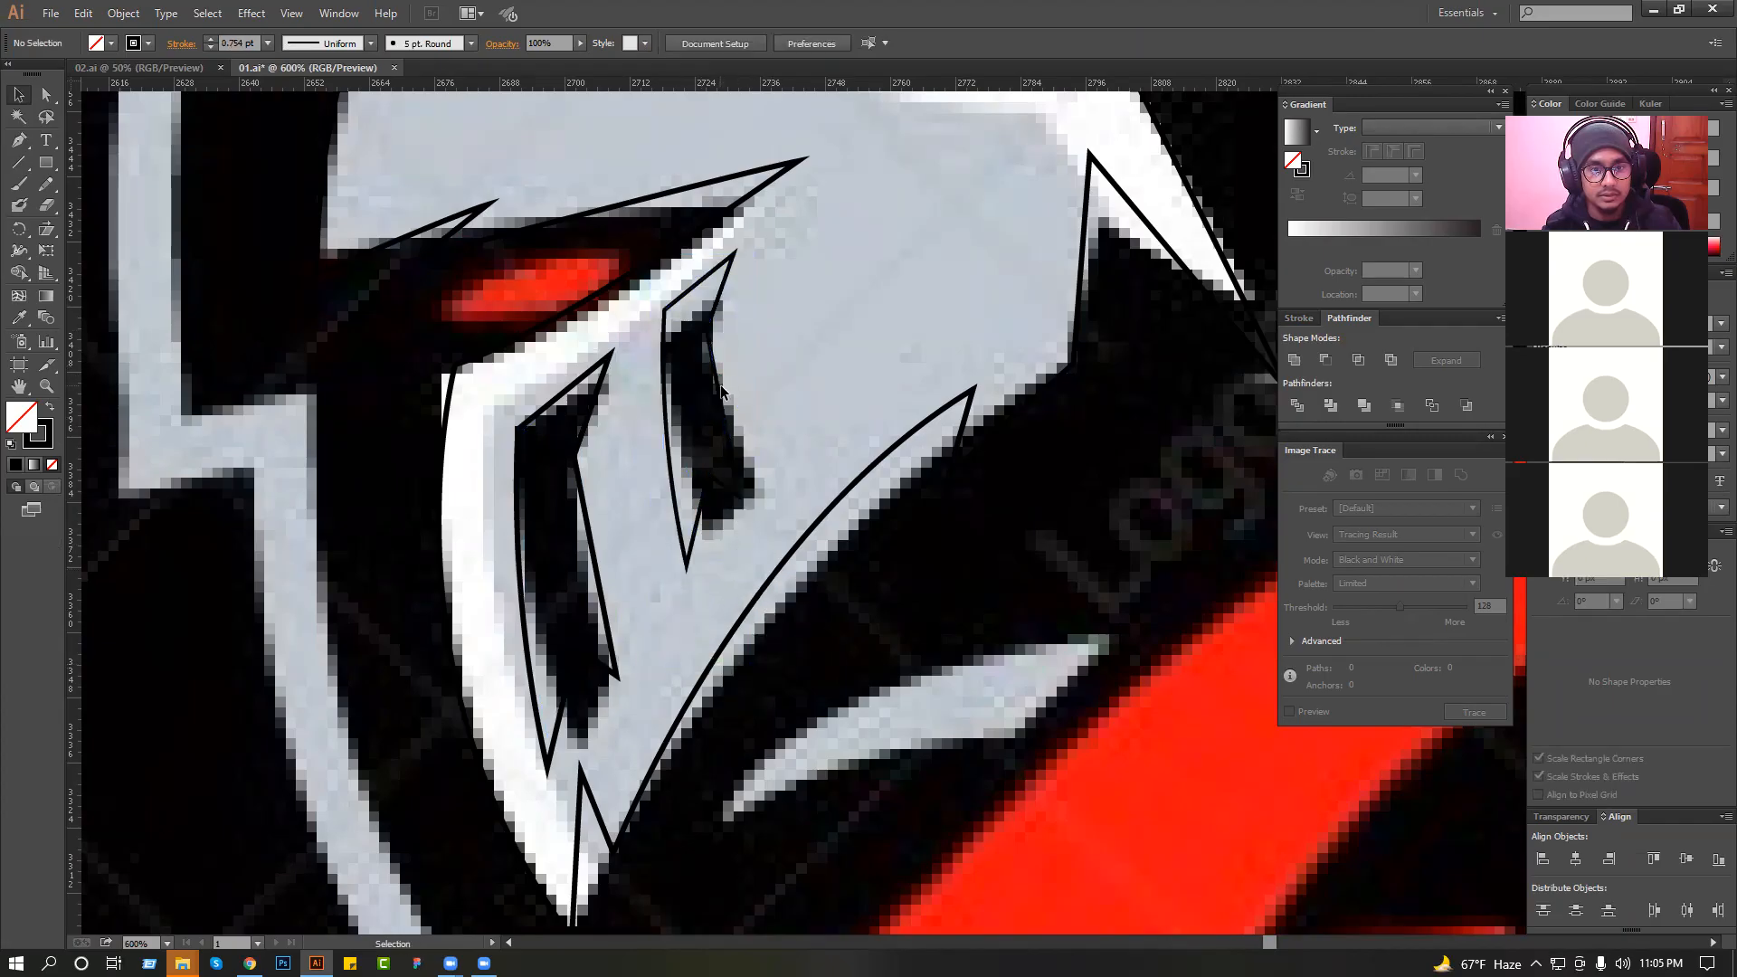
Add a third, still smaller copy of the slit behind the second one on the faceplate.
drag(713, 355, 714, 367)
click(741, 353)
drag(739, 285, 792, 423)
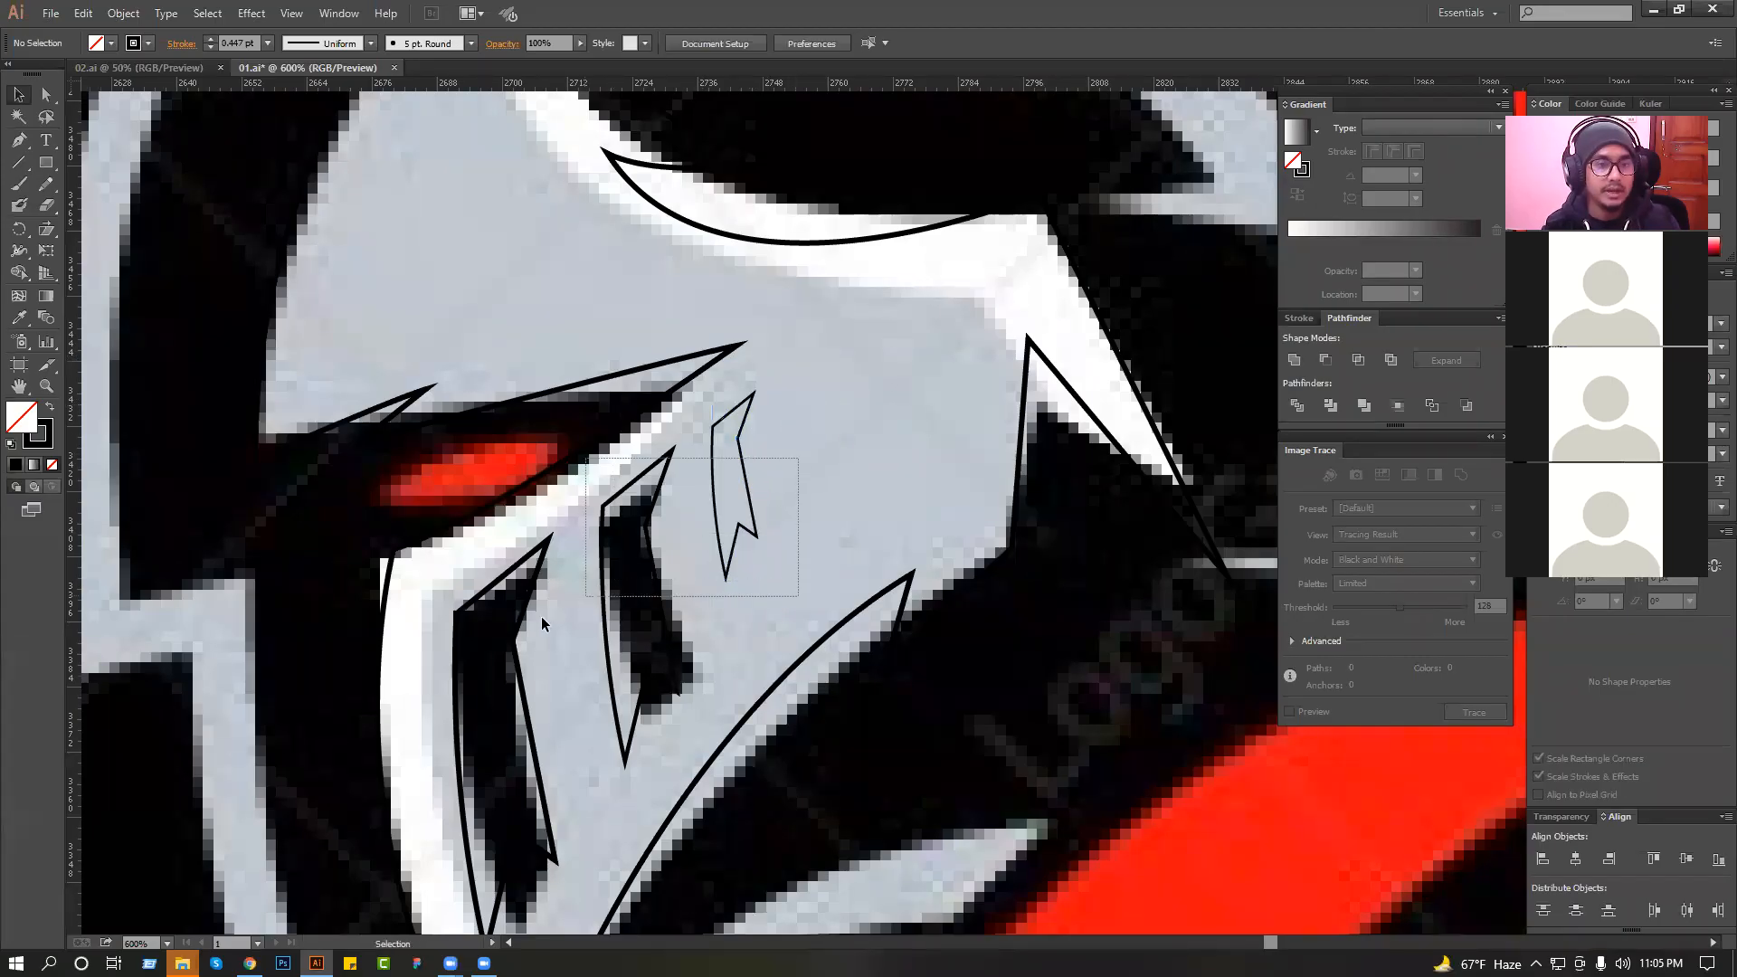
Swap fill and stroke on the three visor slits so they are solid black without an outline.
shift+click(492, 640)
click(542, 639)
click(517, 668)
shift+click(604, 592)
shift+click(714, 511)
click(50, 409)
click(723, 450)
scroll(778, 448, down, 3)
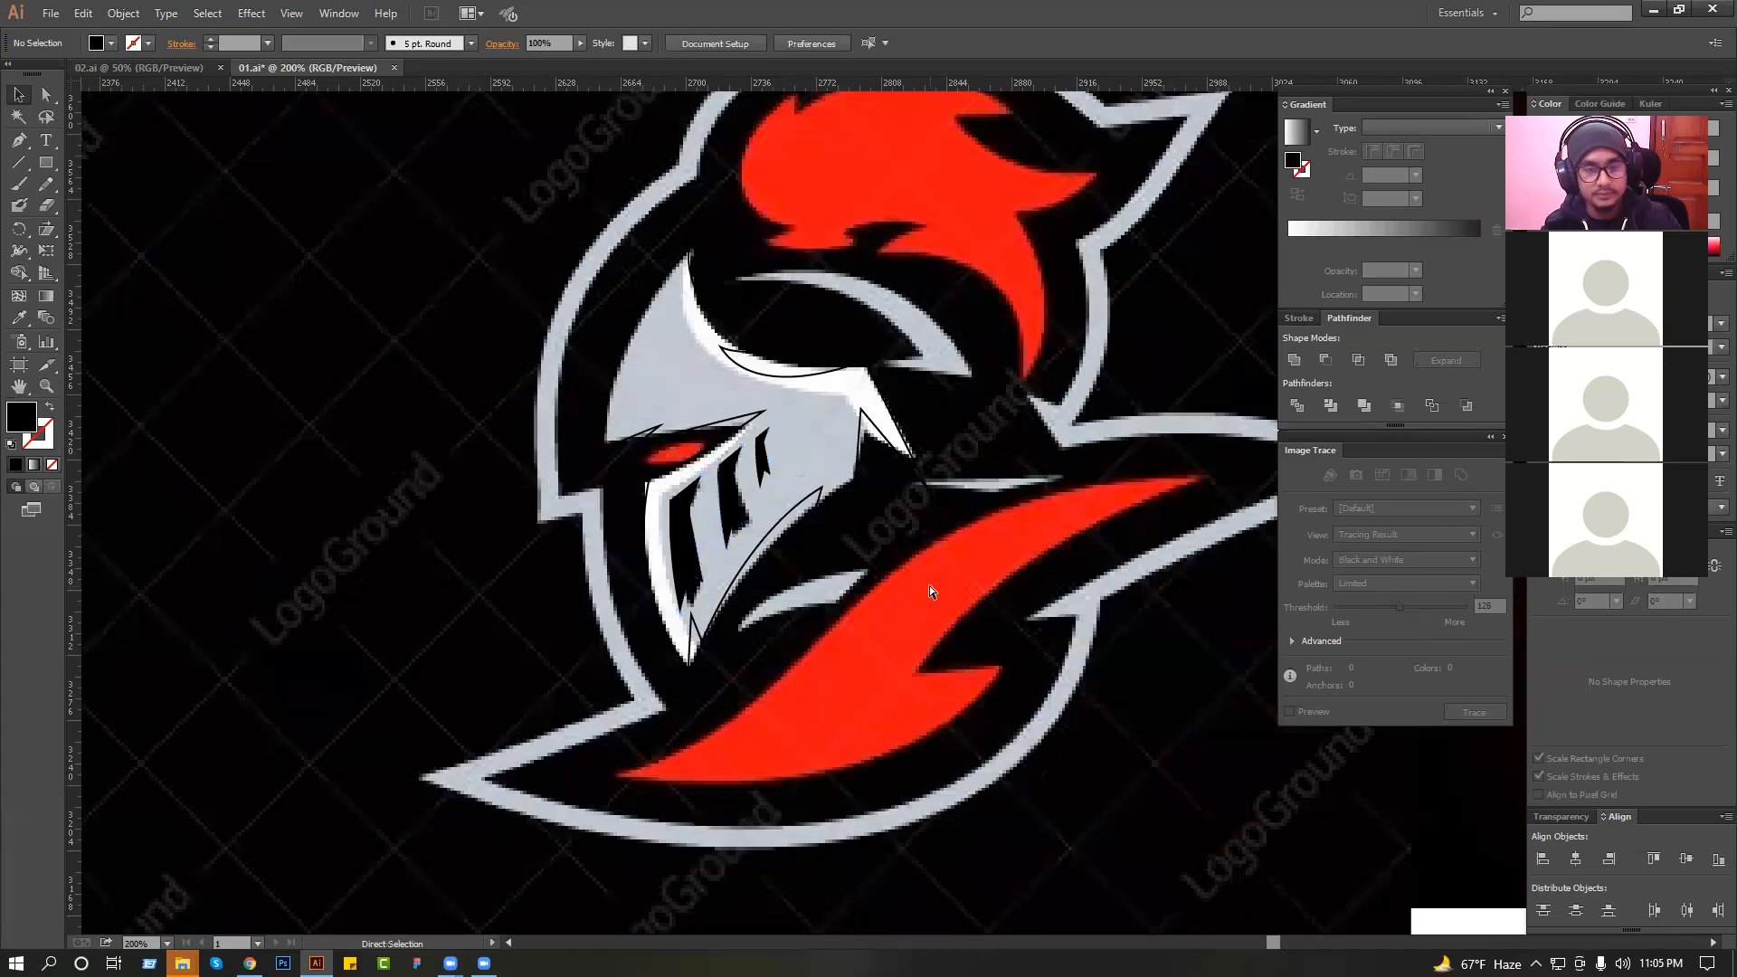
Save the document, then draw a hexagon about 34 px wide at the brow's rear corner with the same black outline as the brow path.
key(ctrl+s)
scroll(925, 587, up, 1)
drag(560, 260, 1032, 441)
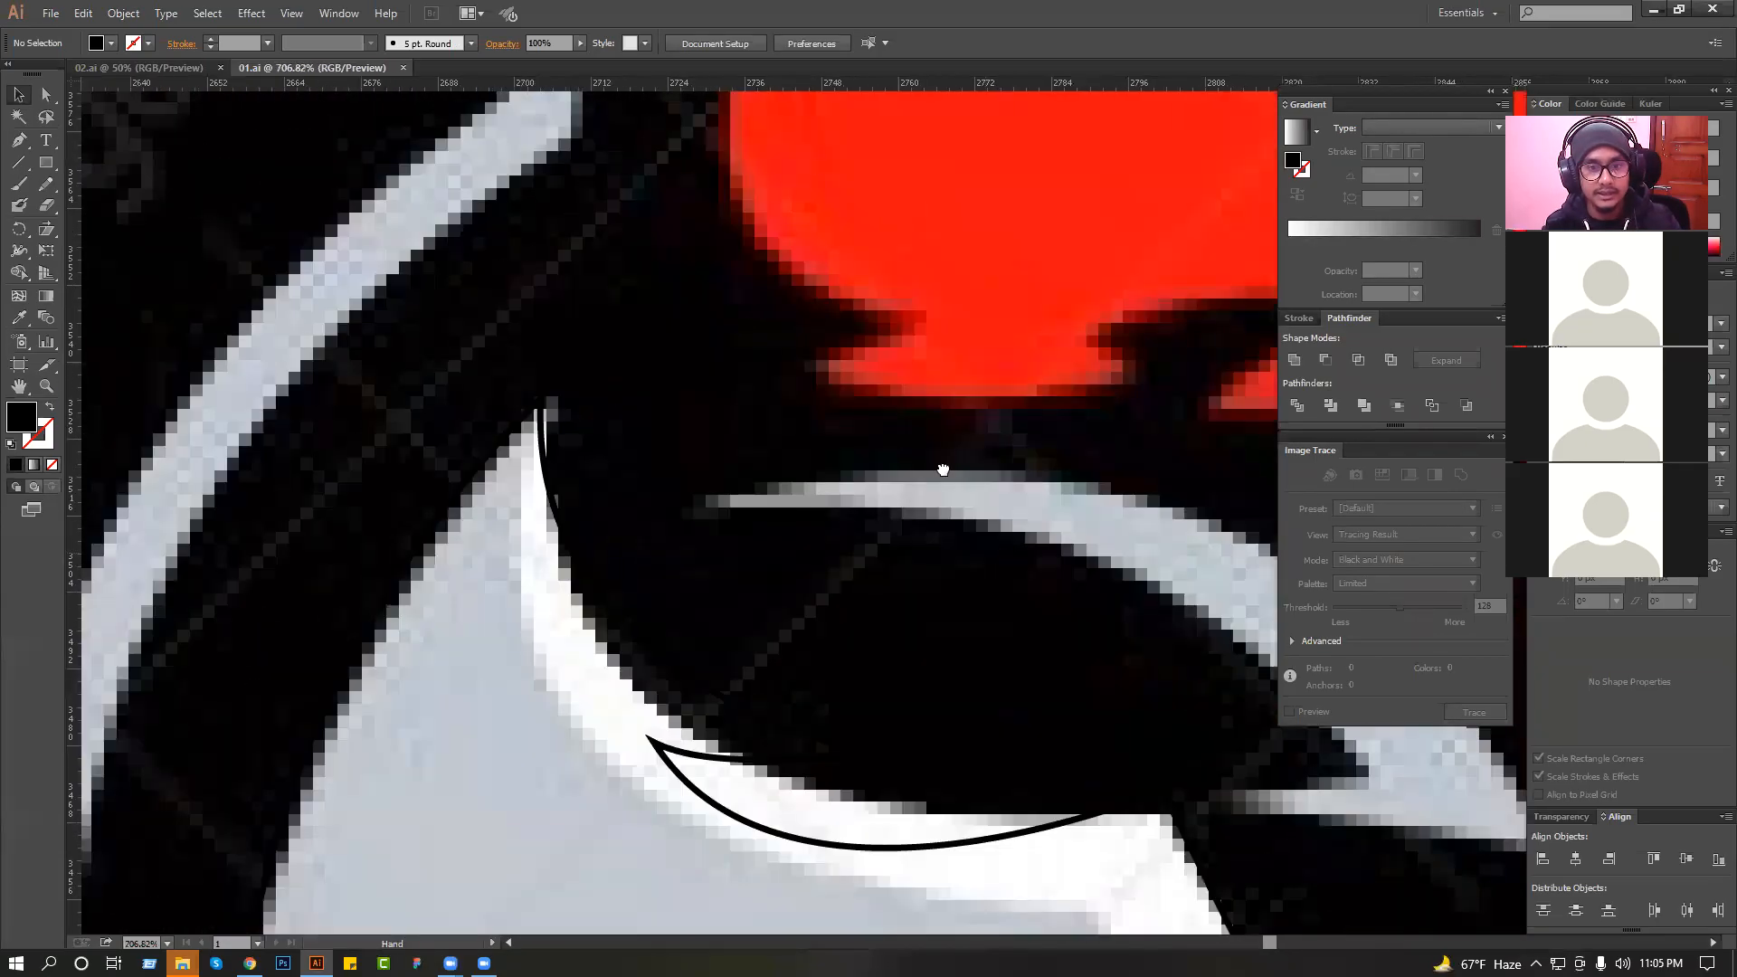
drag(914, 561, 845, 421)
ctrl+alt+click(913, 534)
ctrl+alt+click(914, 533)
drag(910, 528, 803, 426)
drag(47, 164, 99, 229)
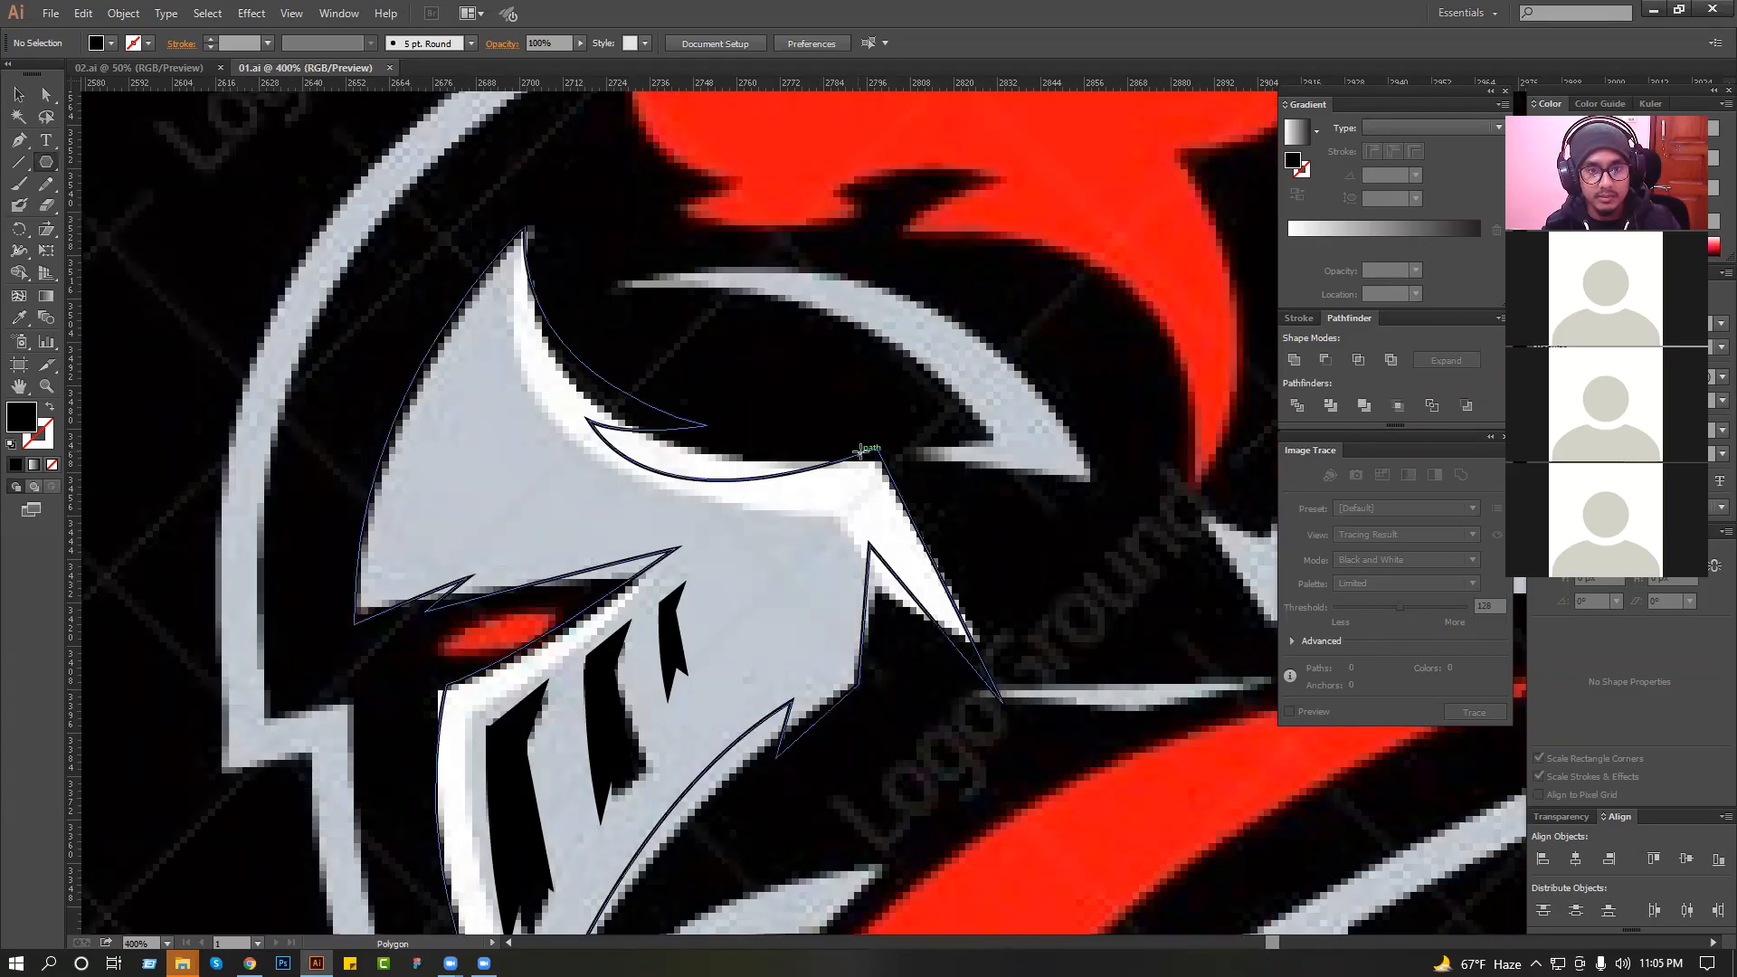
drag(875, 447, 924, 489)
click(13, 99)
click(18, 317)
click(606, 433)
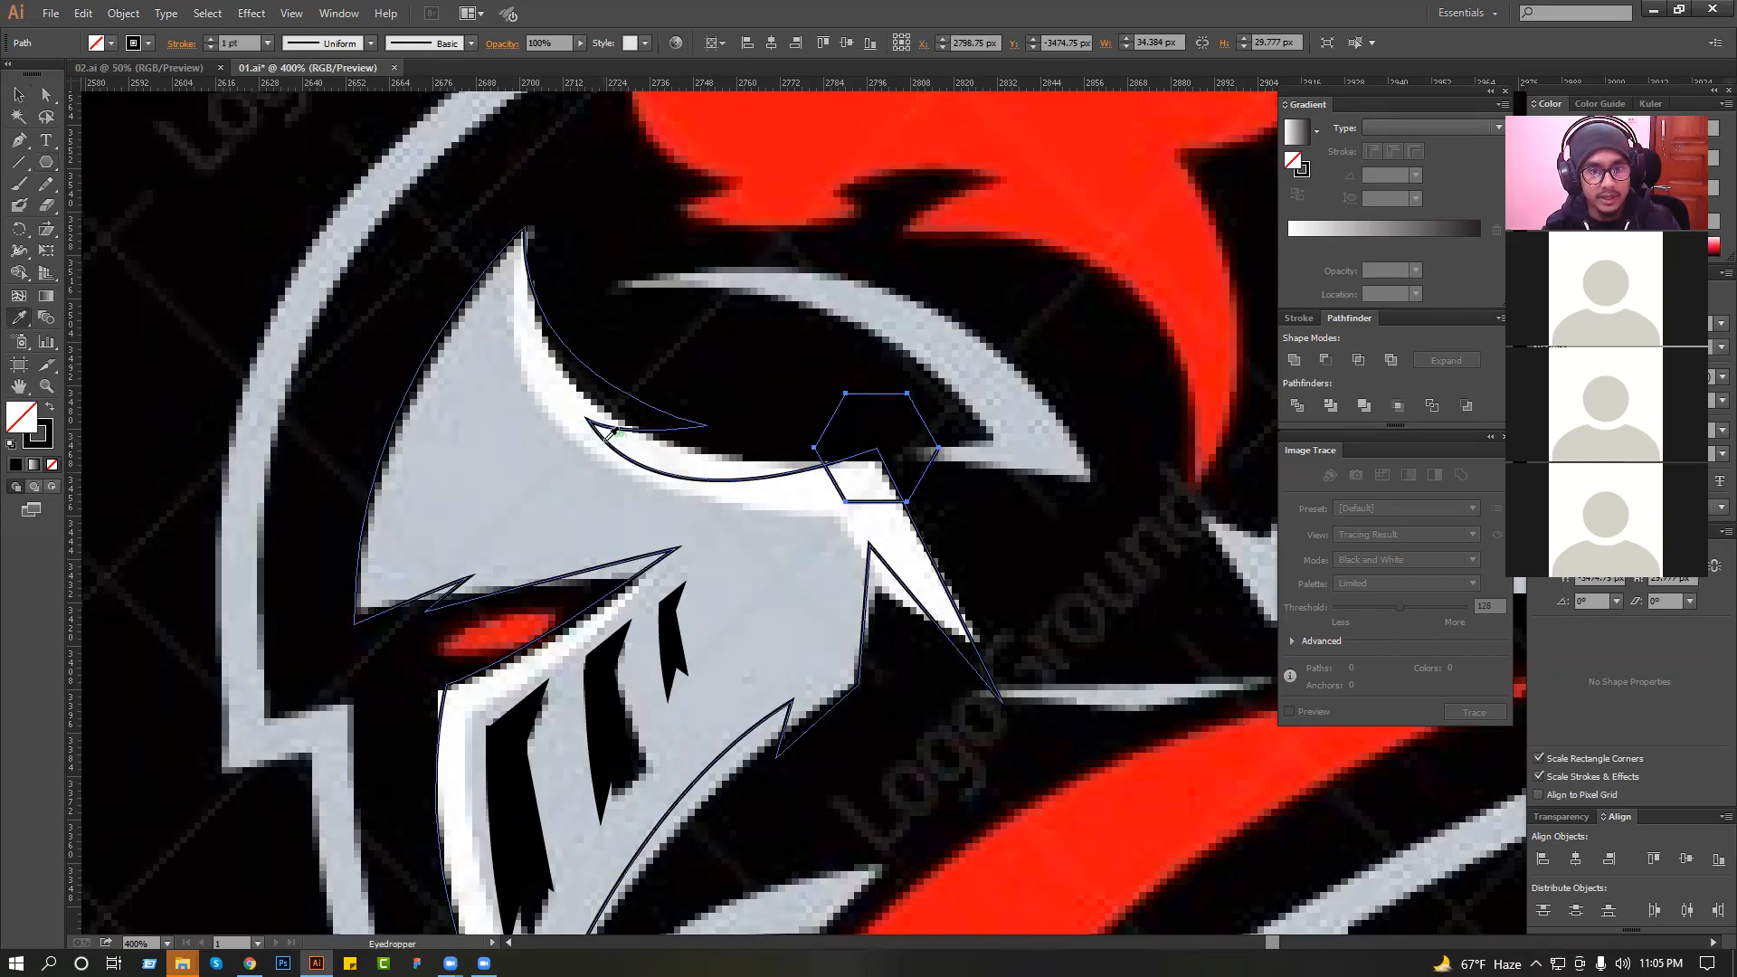
Examine the traced helmet as a whole beside the second knight reference image.
click(994, 417)
drag(994, 417, 910, 398)
drag(558, 280, 990, 516)
alt+scroll(702, 392, down, 4)
click(802, 437)
drag(838, 333, 508, 483)
scroll(839, 353, down, 1)
click(814, 344)
scroll(814, 344, down, 1)
scroll(803, 437, down, 2)
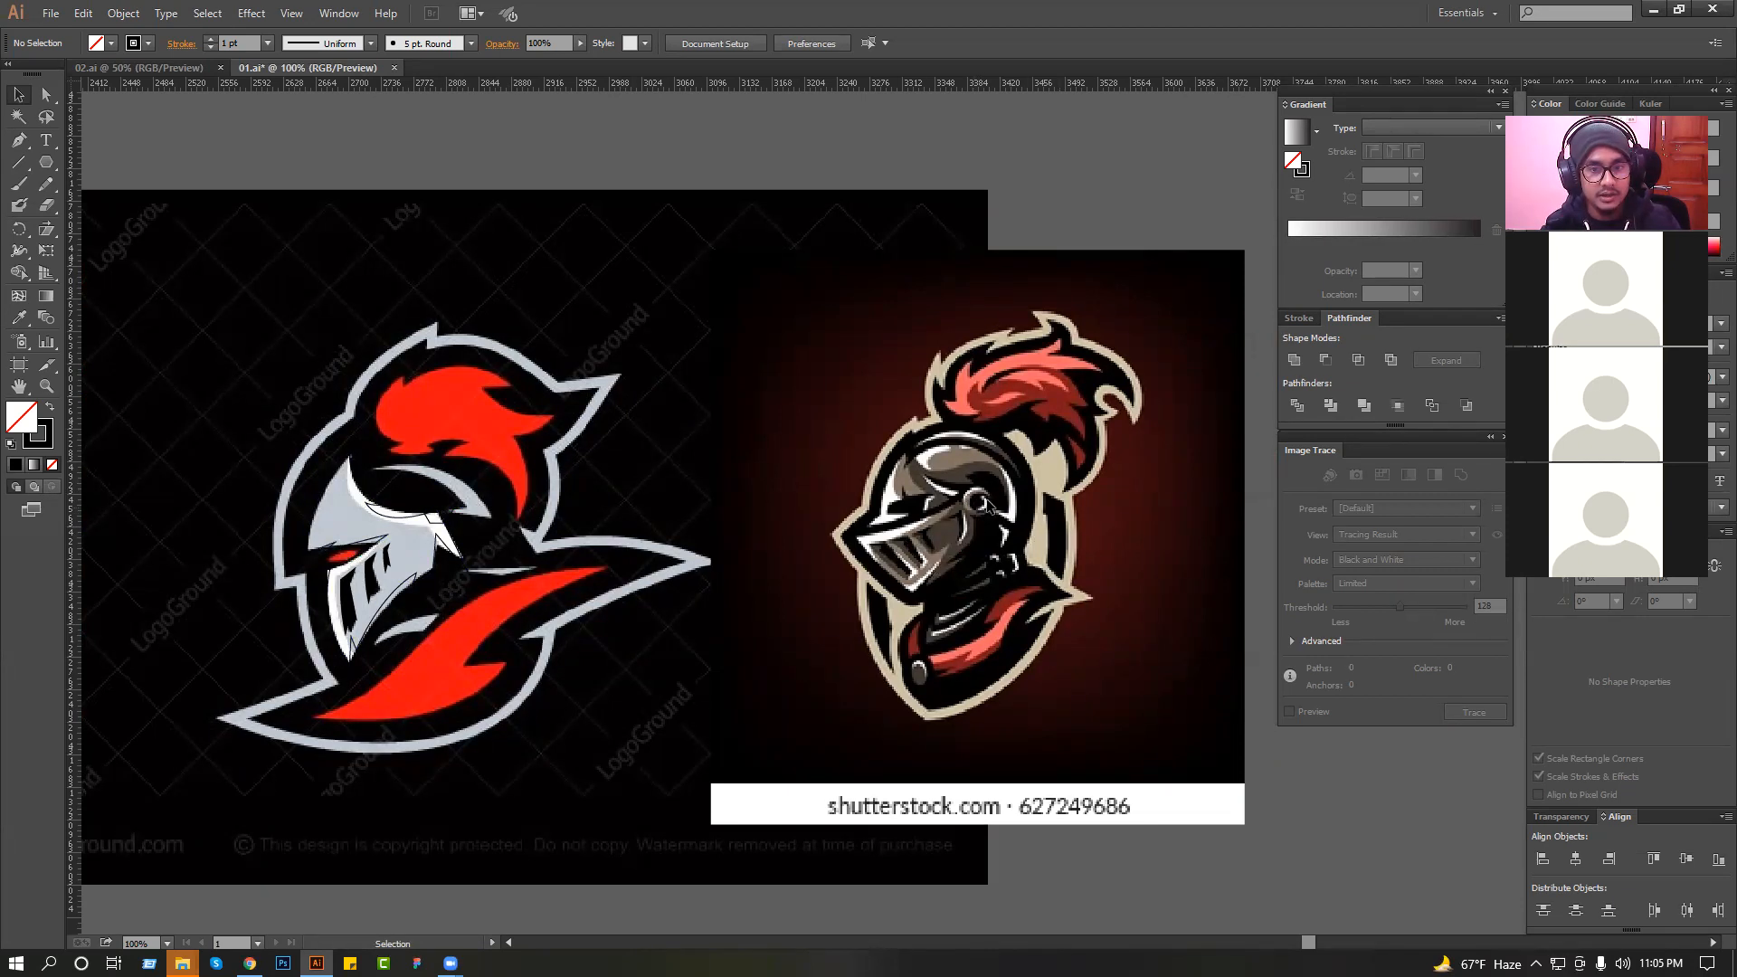
ctrl+click(753, 464)
drag(751, 458, 751, 446)
Trace the plume's lower edge with the Pen tool from its front tip through the curled lock in the middle.
click(18, 143)
drag(235, 264, 721, 492)
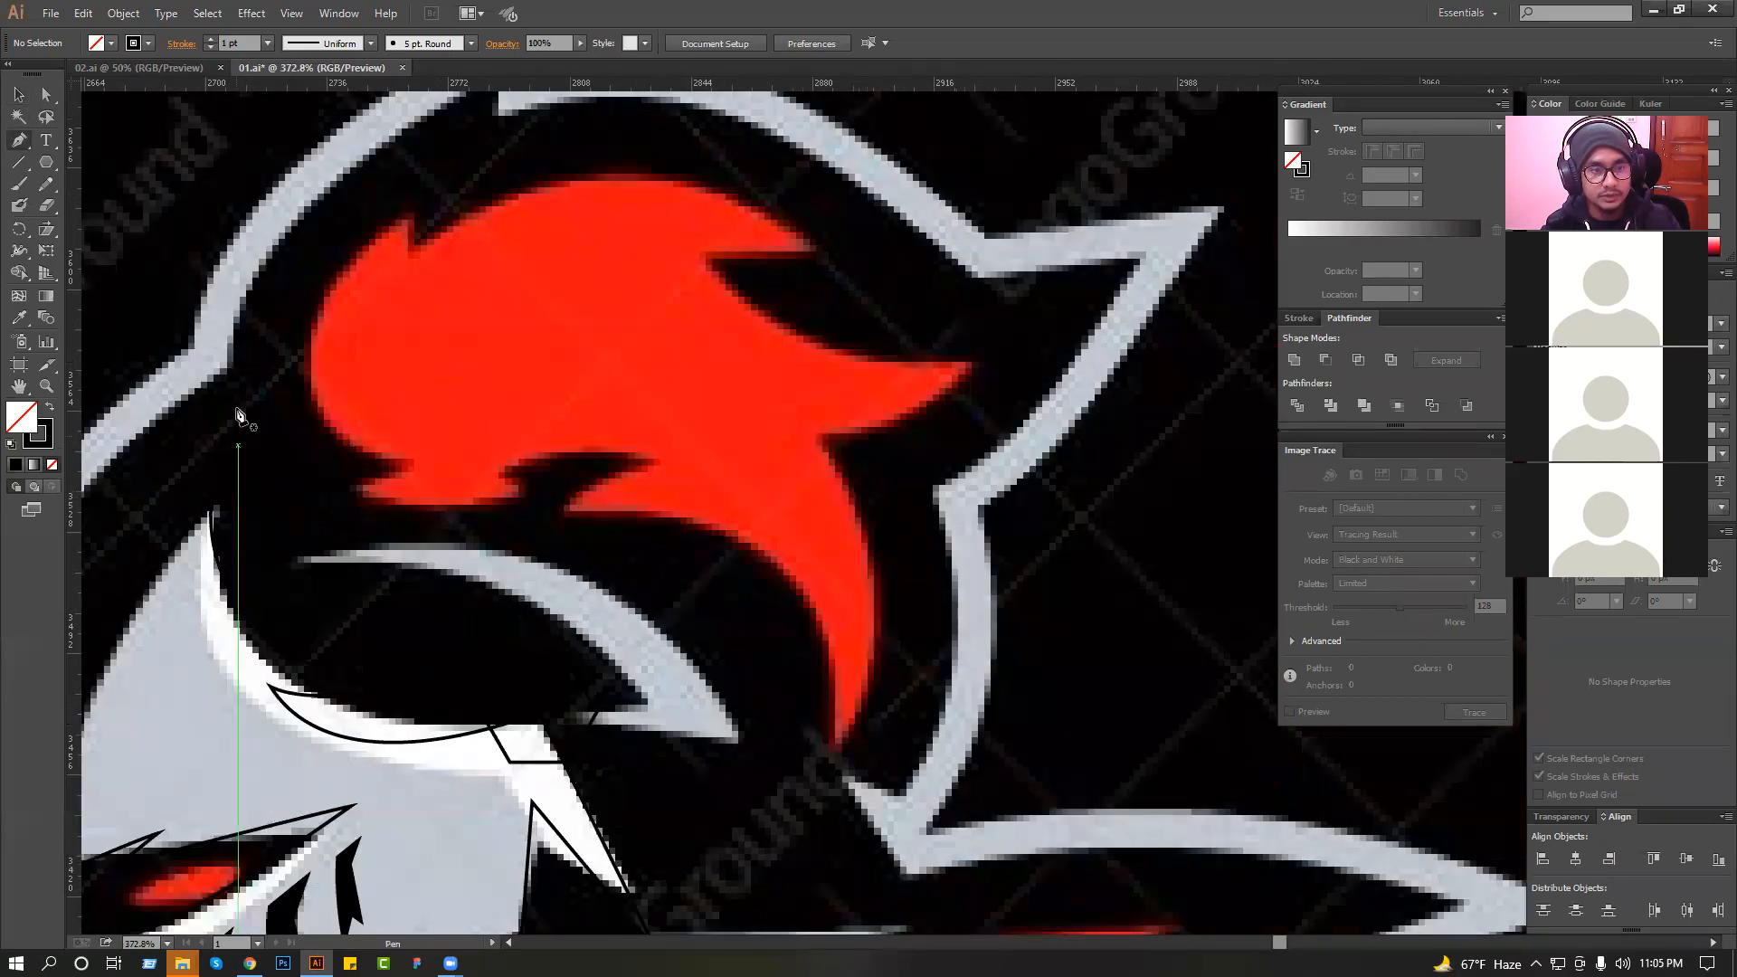
drag(534, 493, 480, 480)
click(466, 436)
drag(669, 450, 741, 539)
click(636, 389)
drag(696, 522, 668, 606)
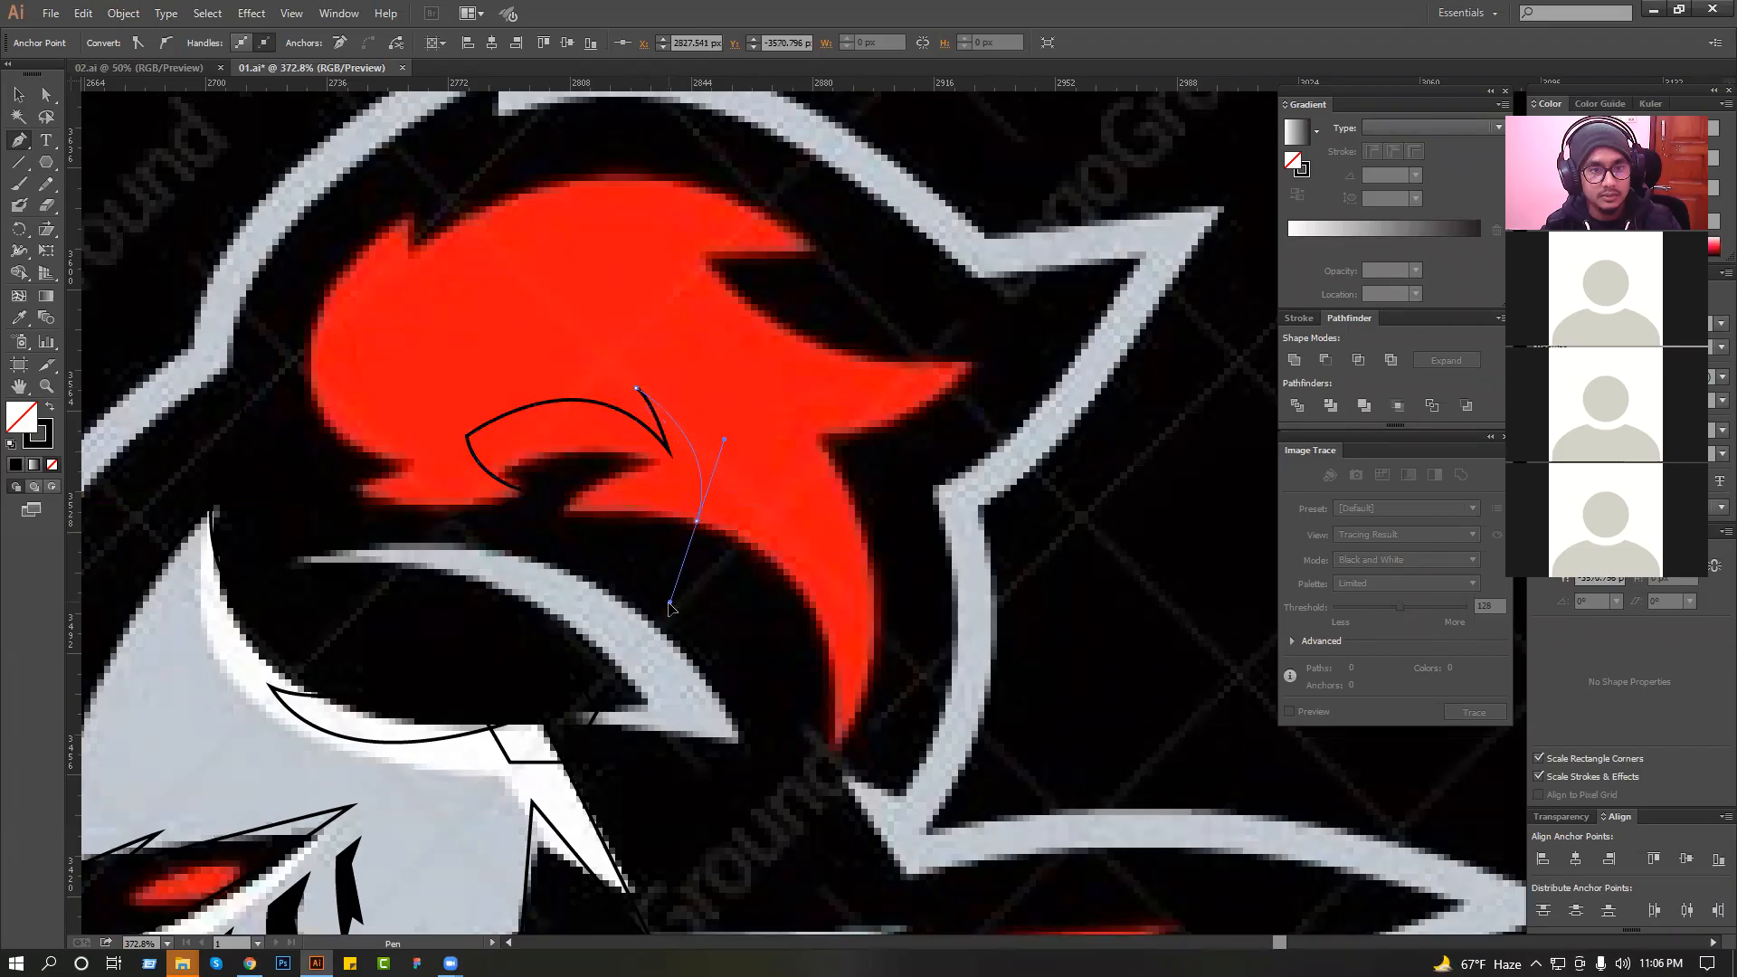
drag(637, 476, 631, 462)
click(566, 474)
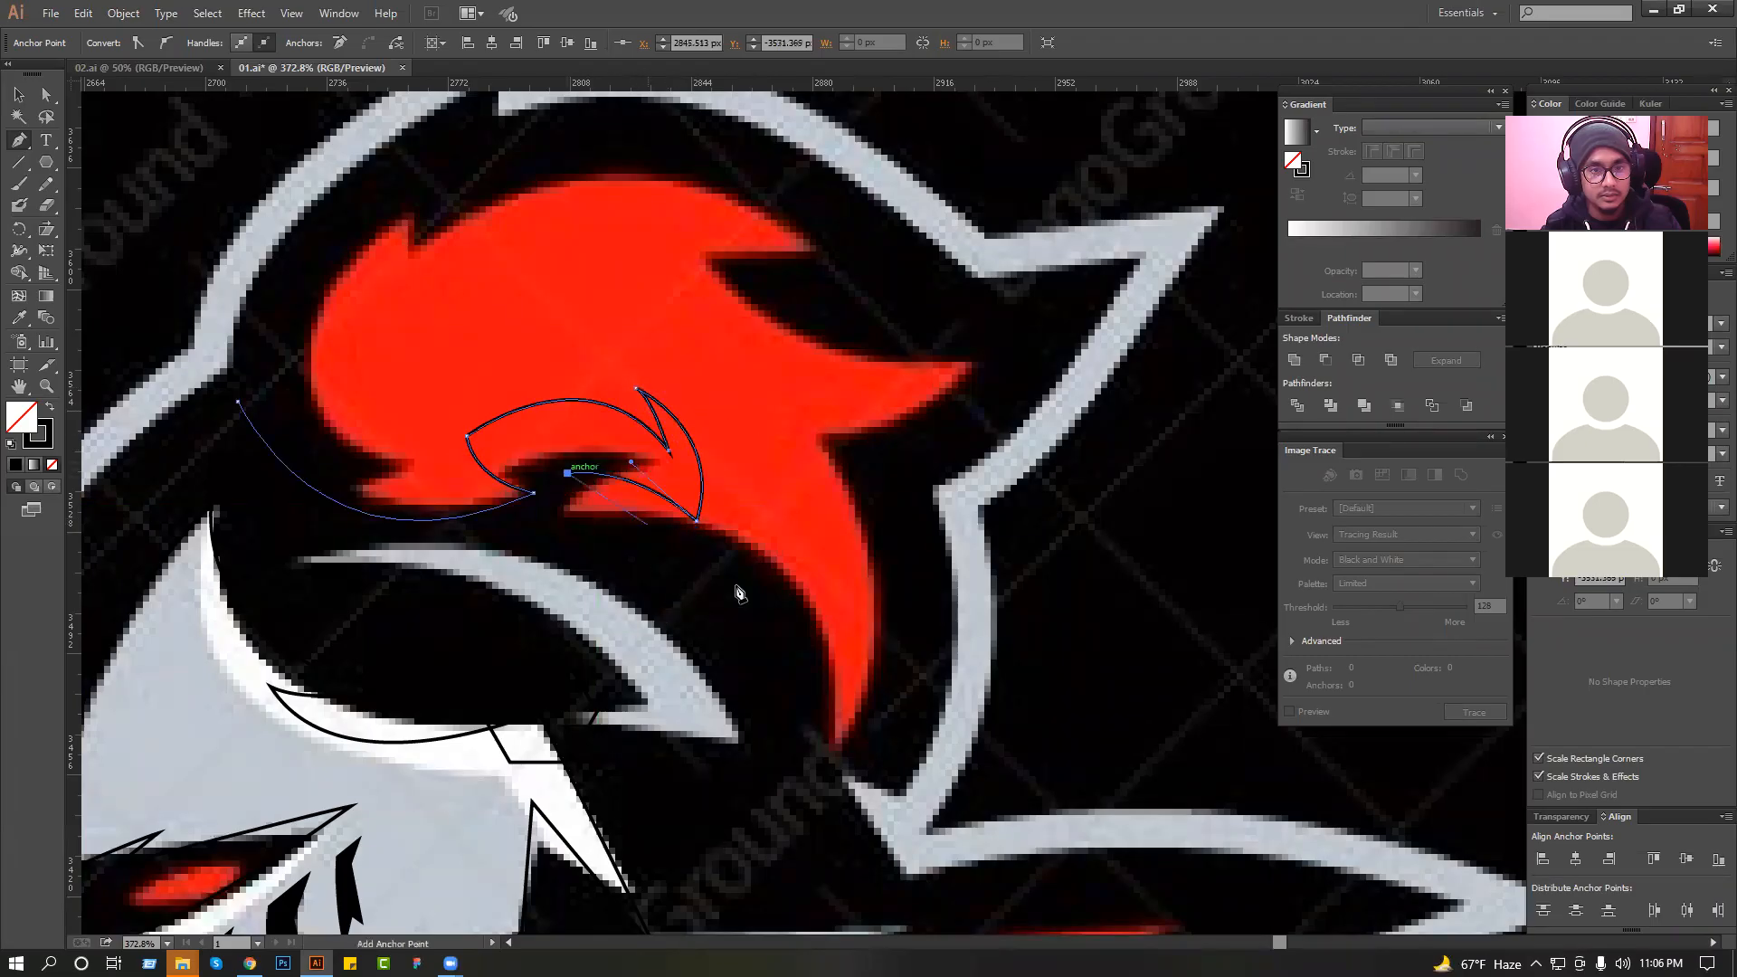
drag(767, 624, 759, 708)
key(ctrl+minus)
key(ctrl+minus)
key(ctrl+z)
drag(744, 562, 753, 637)
key(ctrl+z)
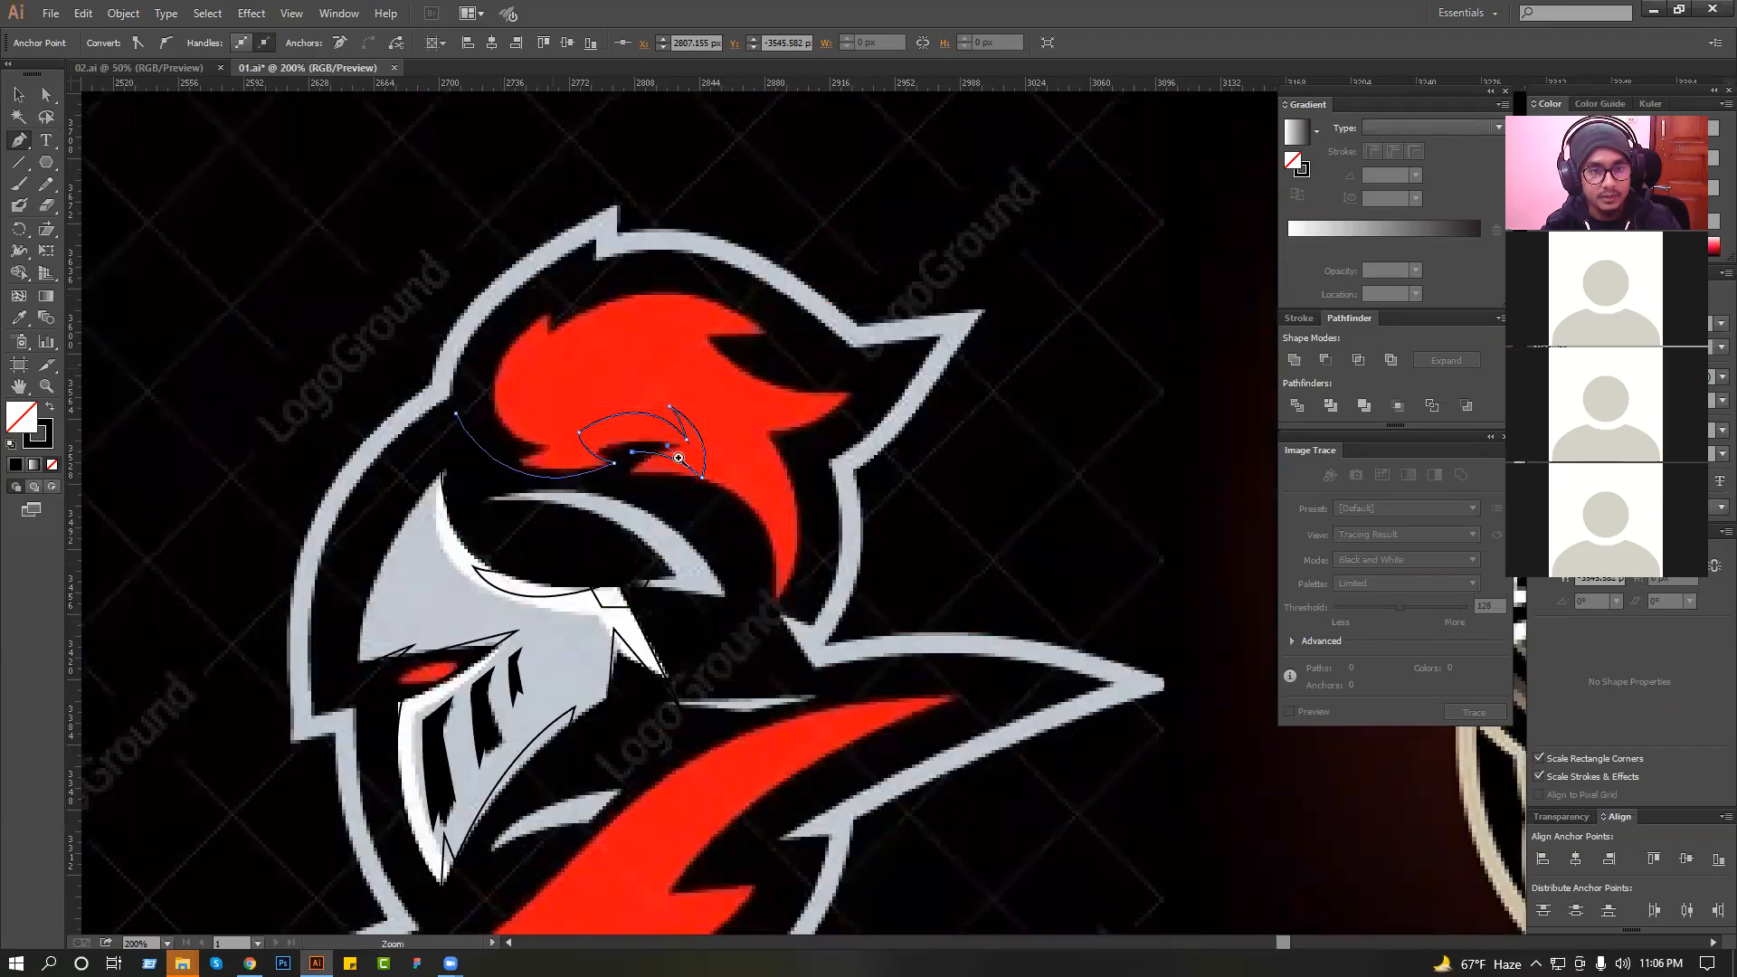
drag(554, 368, 1085, 670)
key(ctrl+z)
Continue the plume outline down to a long pointed tail behind the helmet and back up to a notch.
click(574, 398)
drag(484, 331, 444, 319)
drag(519, 381, 551, 419)
drag(677, 671, 664, 839)
key(ctrl+minus)
key(ctrl+minus)
drag(833, 640, 859, 744)
drag(748, 484, 769, 501)
click(801, 506)
drag(783, 438, 793, 550)
drag(721, 391, 611, 351)
key(ctrl+z)
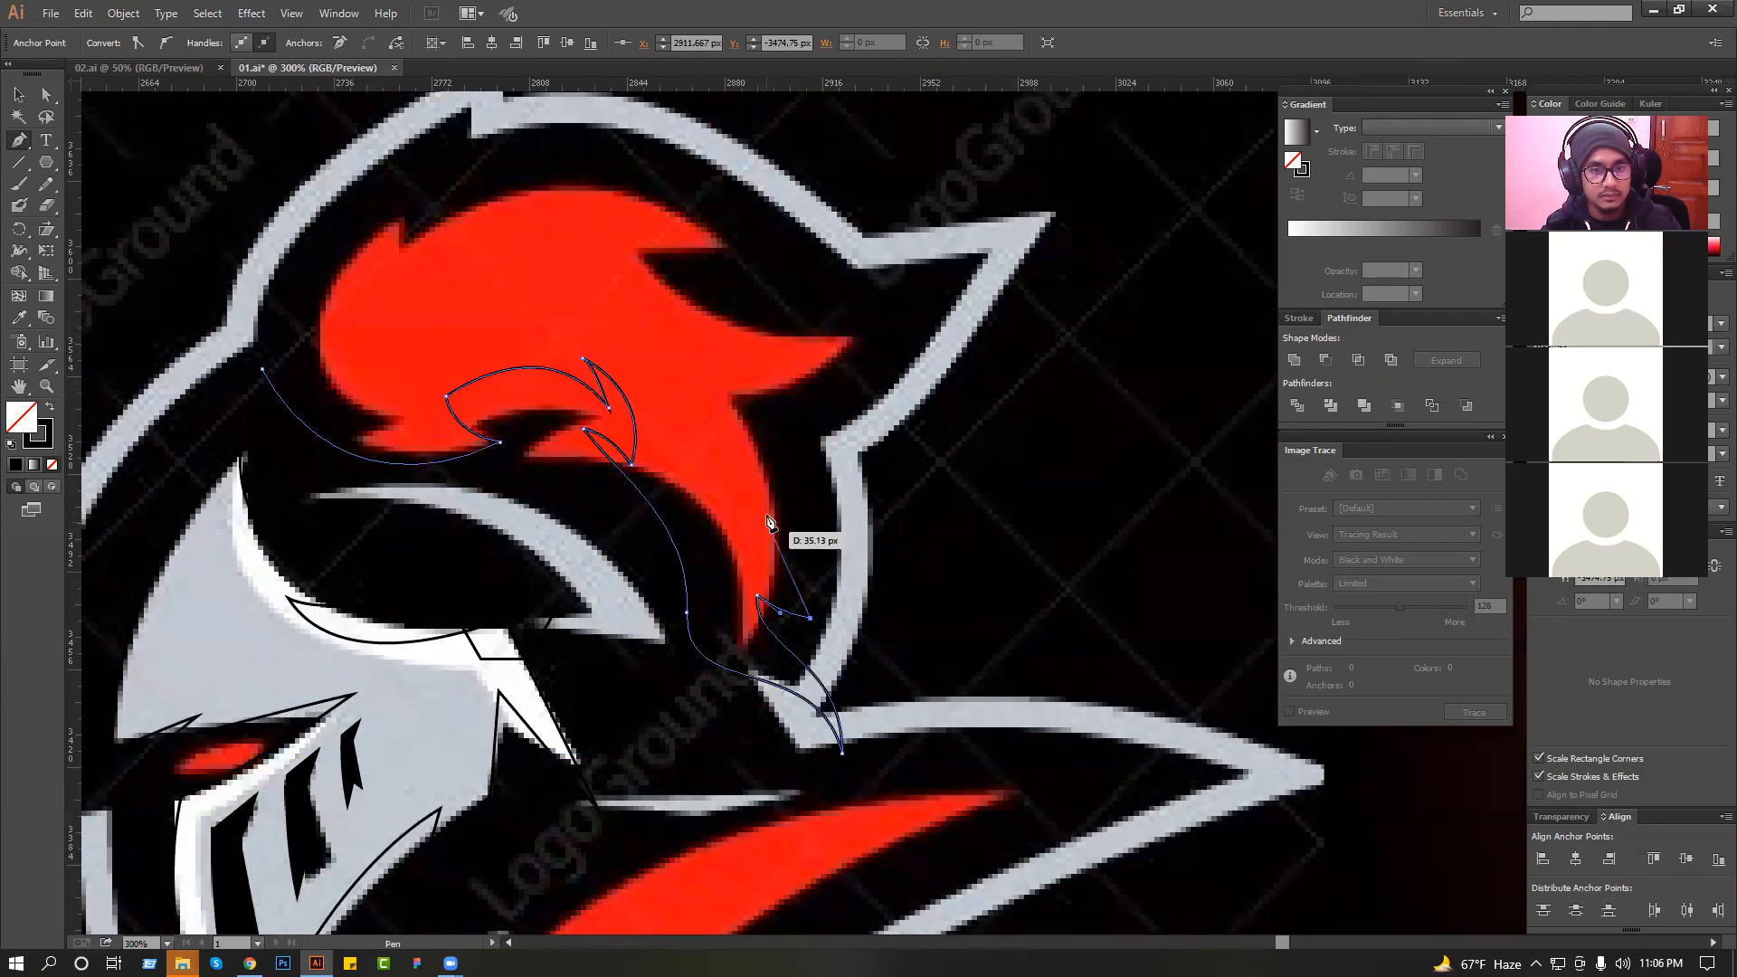
Trace the tail's outer edge upward and add a pointed side lock hanging behind it.
drag(713, 390, 788, 419)
drag(824, 489, 839, 617)
key(ctrl+z)
drag(849, 400, 853, 432)
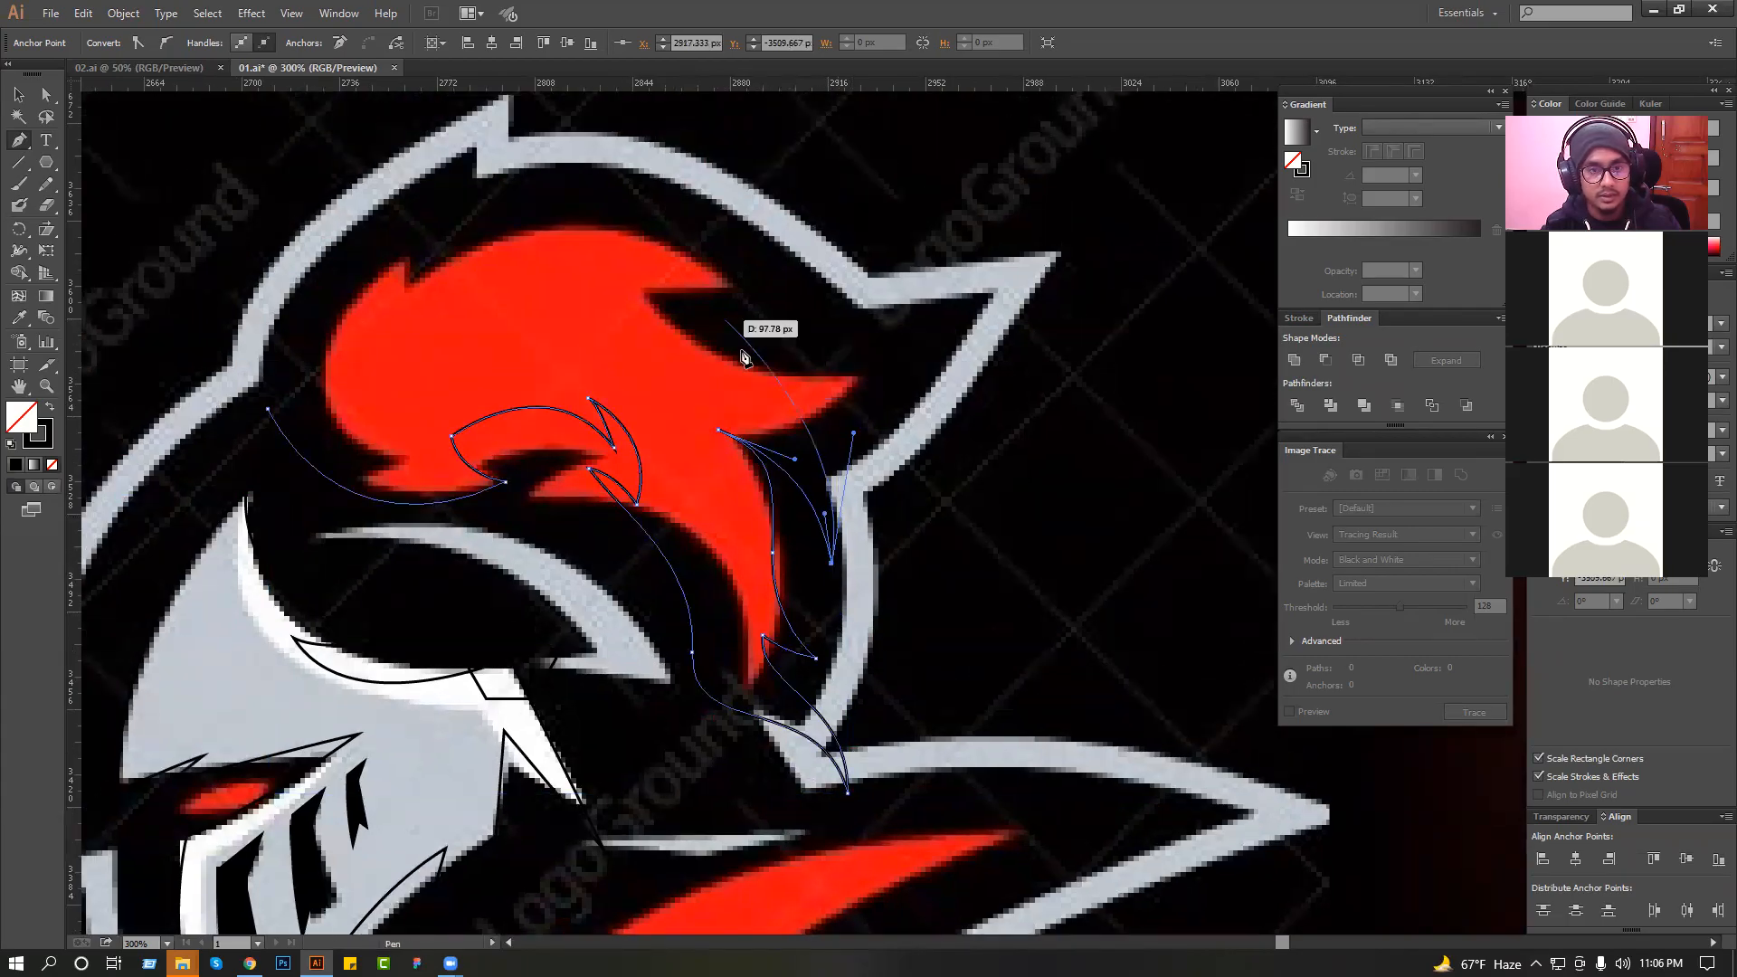
drag(698, 350, 818, 391)
click(774, 344)
key(ctrl+z)
key(ctrl+z)
drag(839, 534, 921, 606)
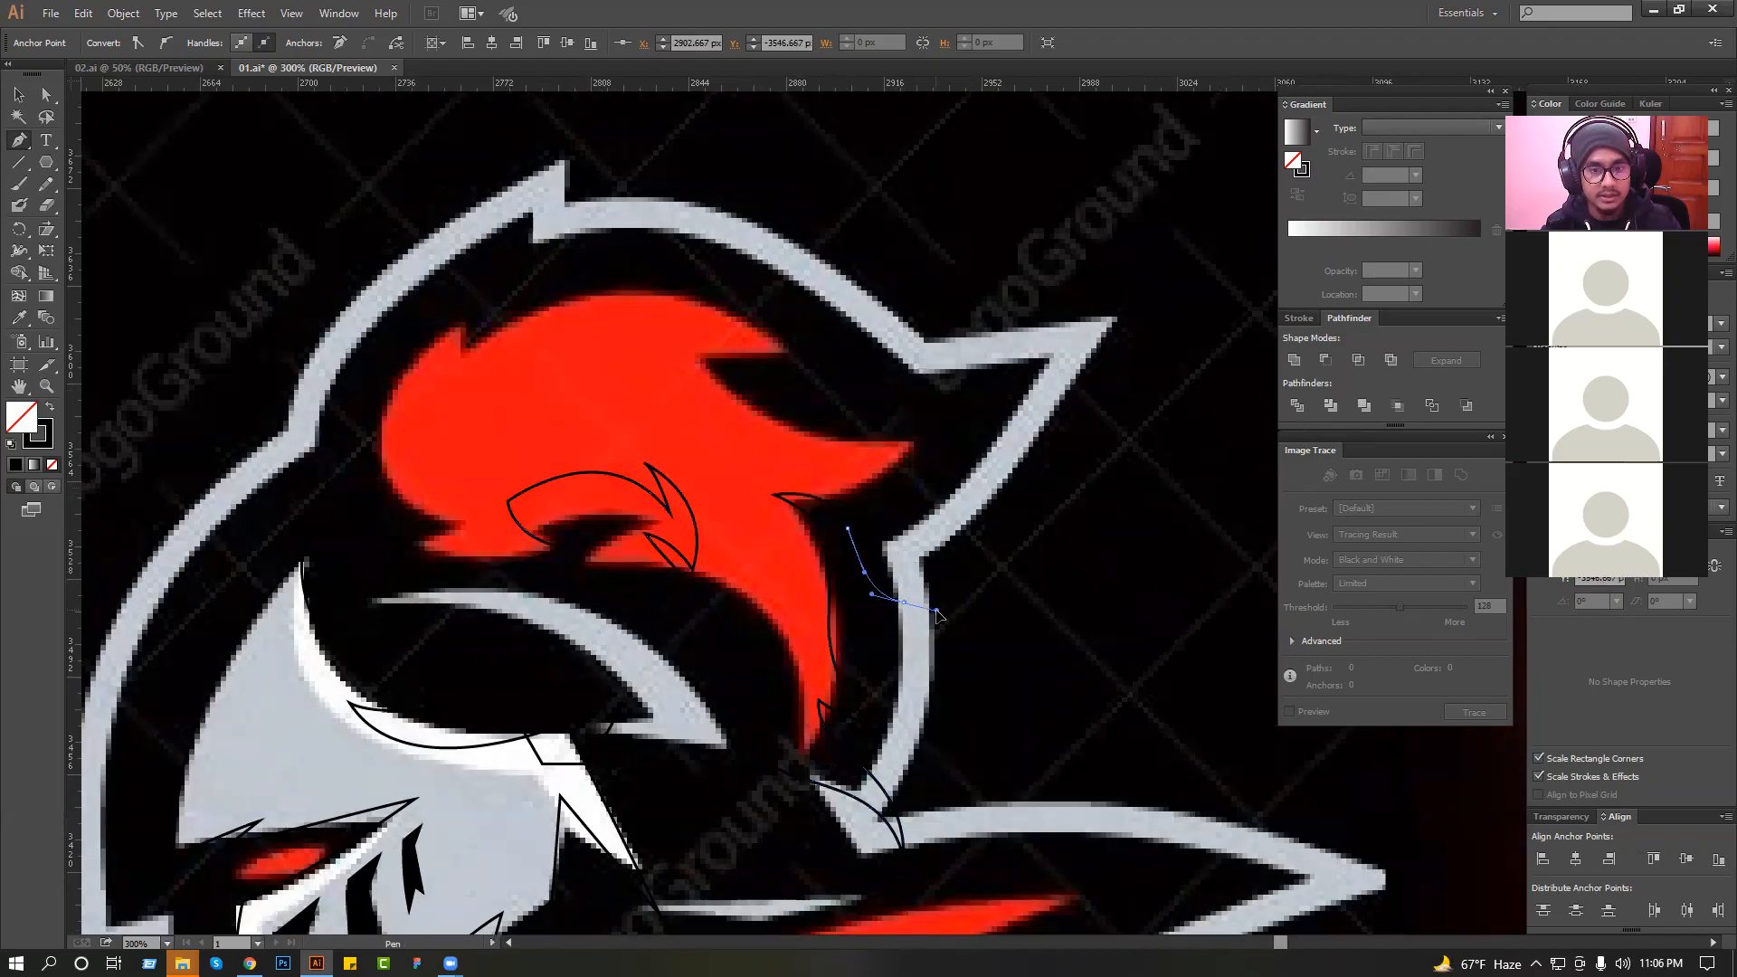
drag(871, 551, 872, 553)
Carry the outline up the back of the plume and form the pointed notch at its upper rear.
drag(869, 464, 877, 400)
drag(738, 388, 821, 417)
click(817, 374)
drag(719, 344, 616, 364)
key(ctrl+z)
Trace the plume's top curve to the crown spike and bring the outline down its front edge.
drag(538, 419, 348, 584)
drag(533, 385, 541, 376)
click(590, 345)
drag(515, 570, 650, 723)
drag(462, 543, 462, 542)
click(445, 491)
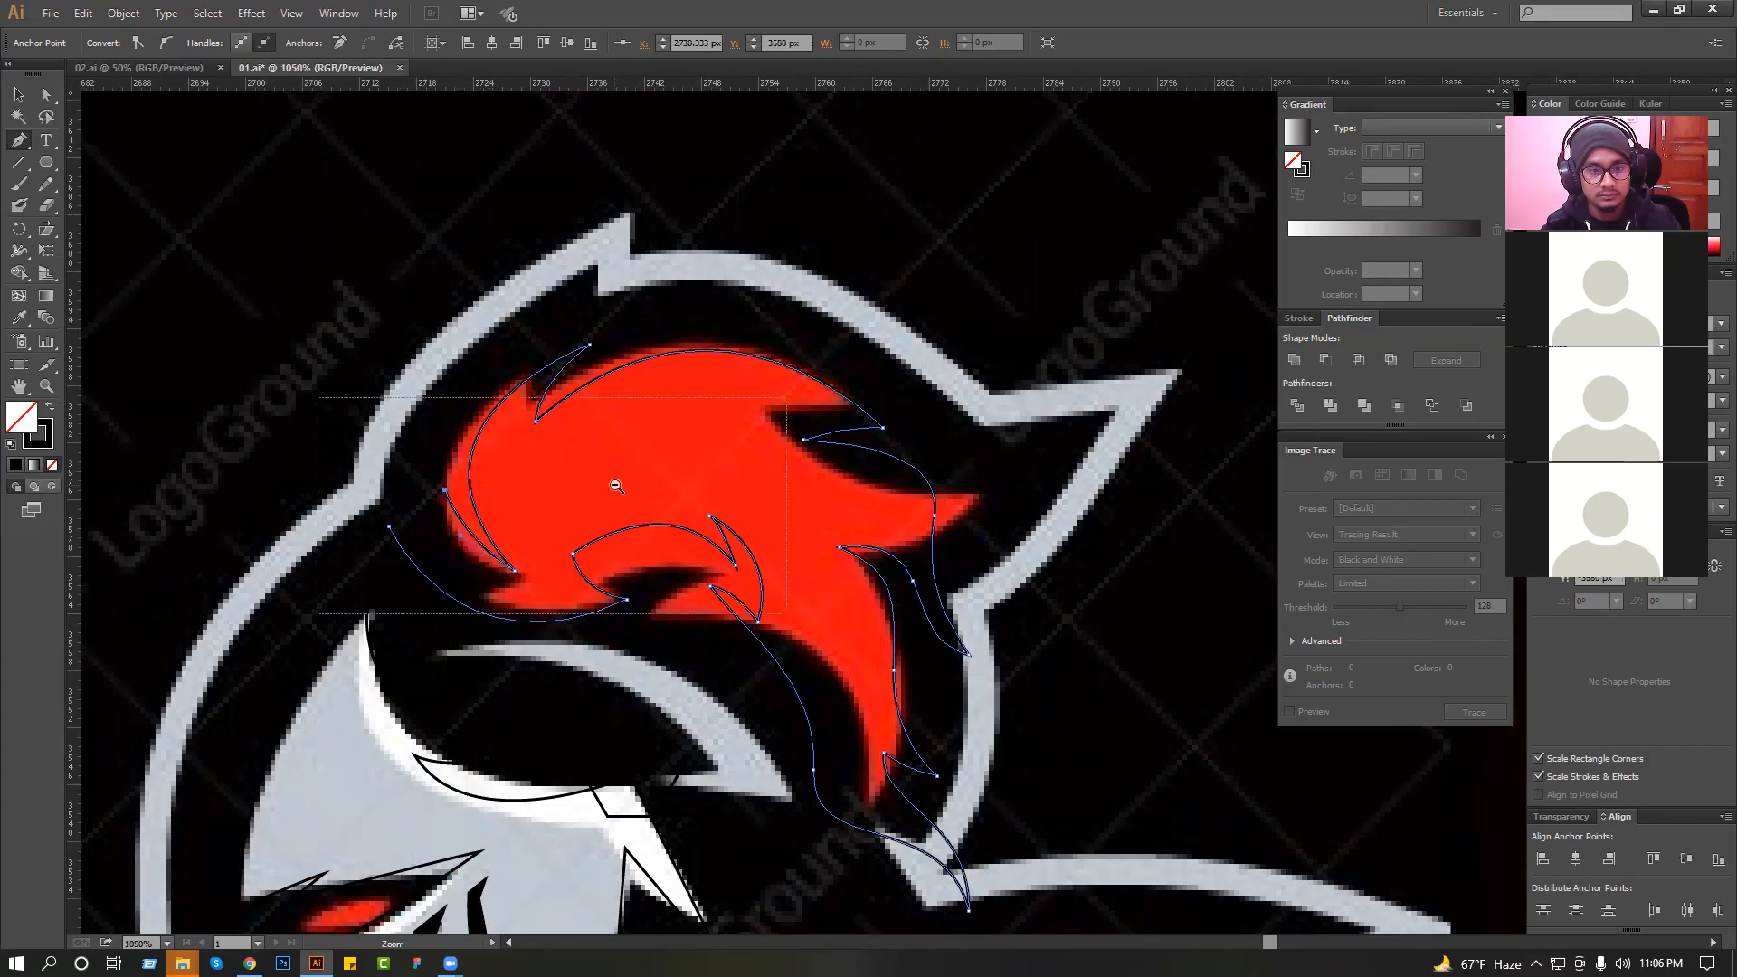
Undo the last front anchor and close the plume outline at its lower front tip.
ctrl+click(320, 391)
key(ctrl+z)
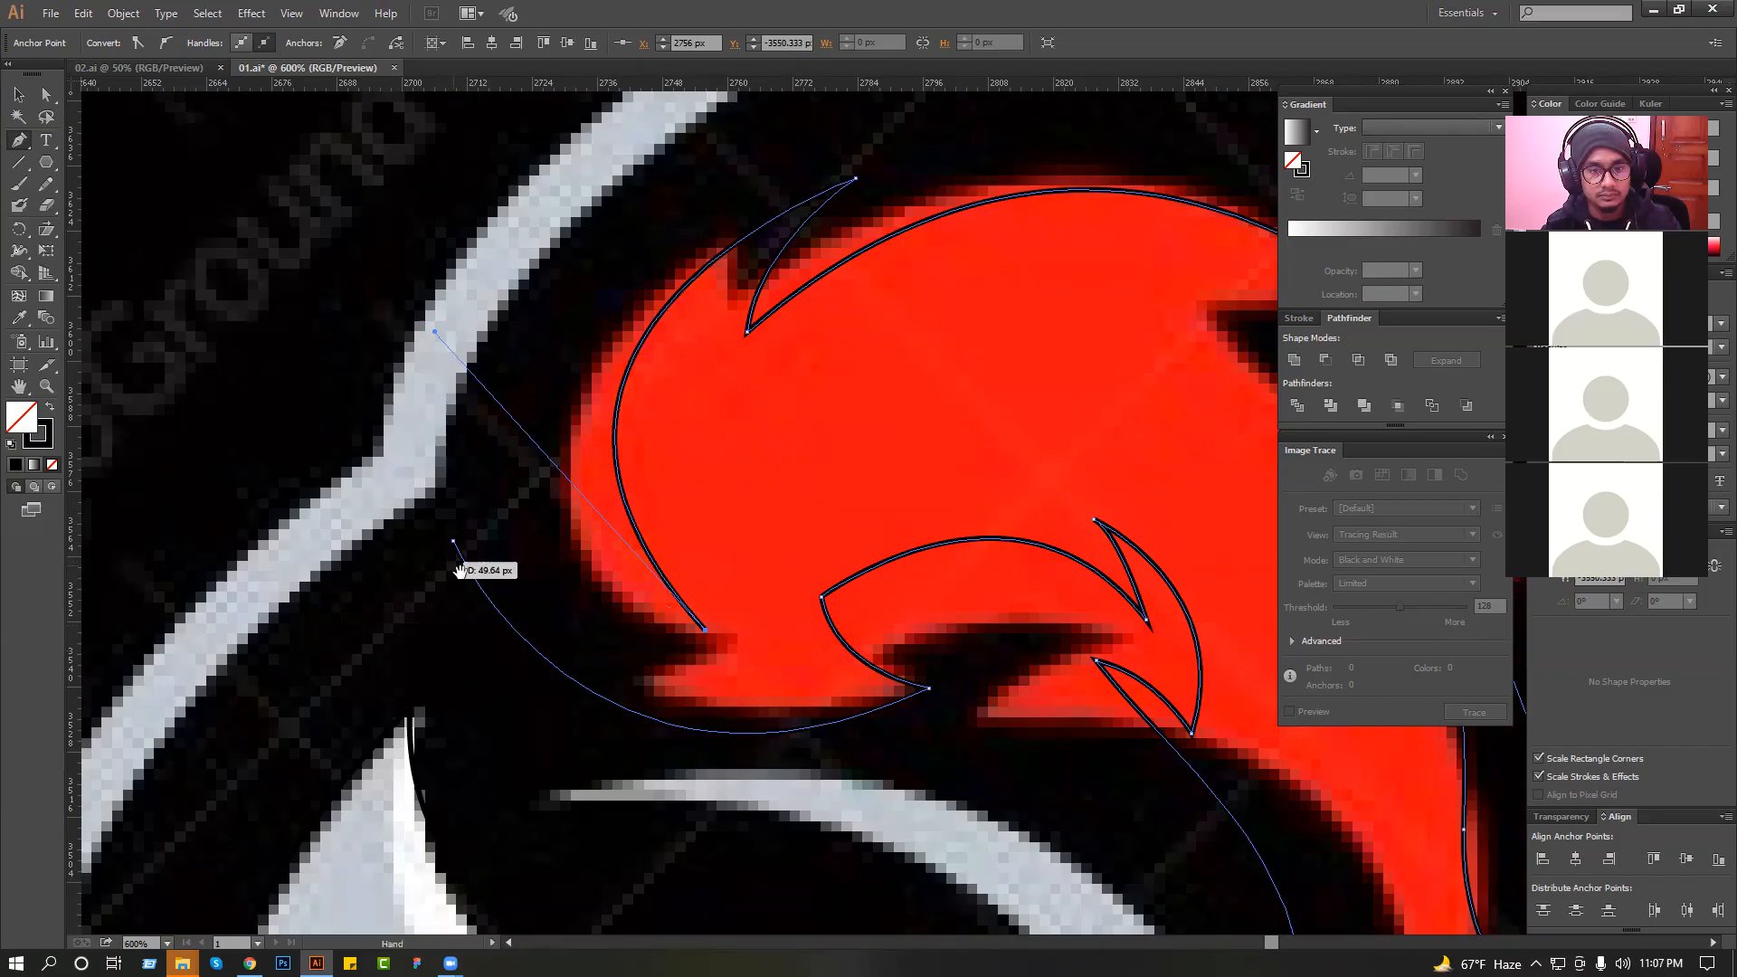
click(454, 542)
drag(301, 383, 327, 423)
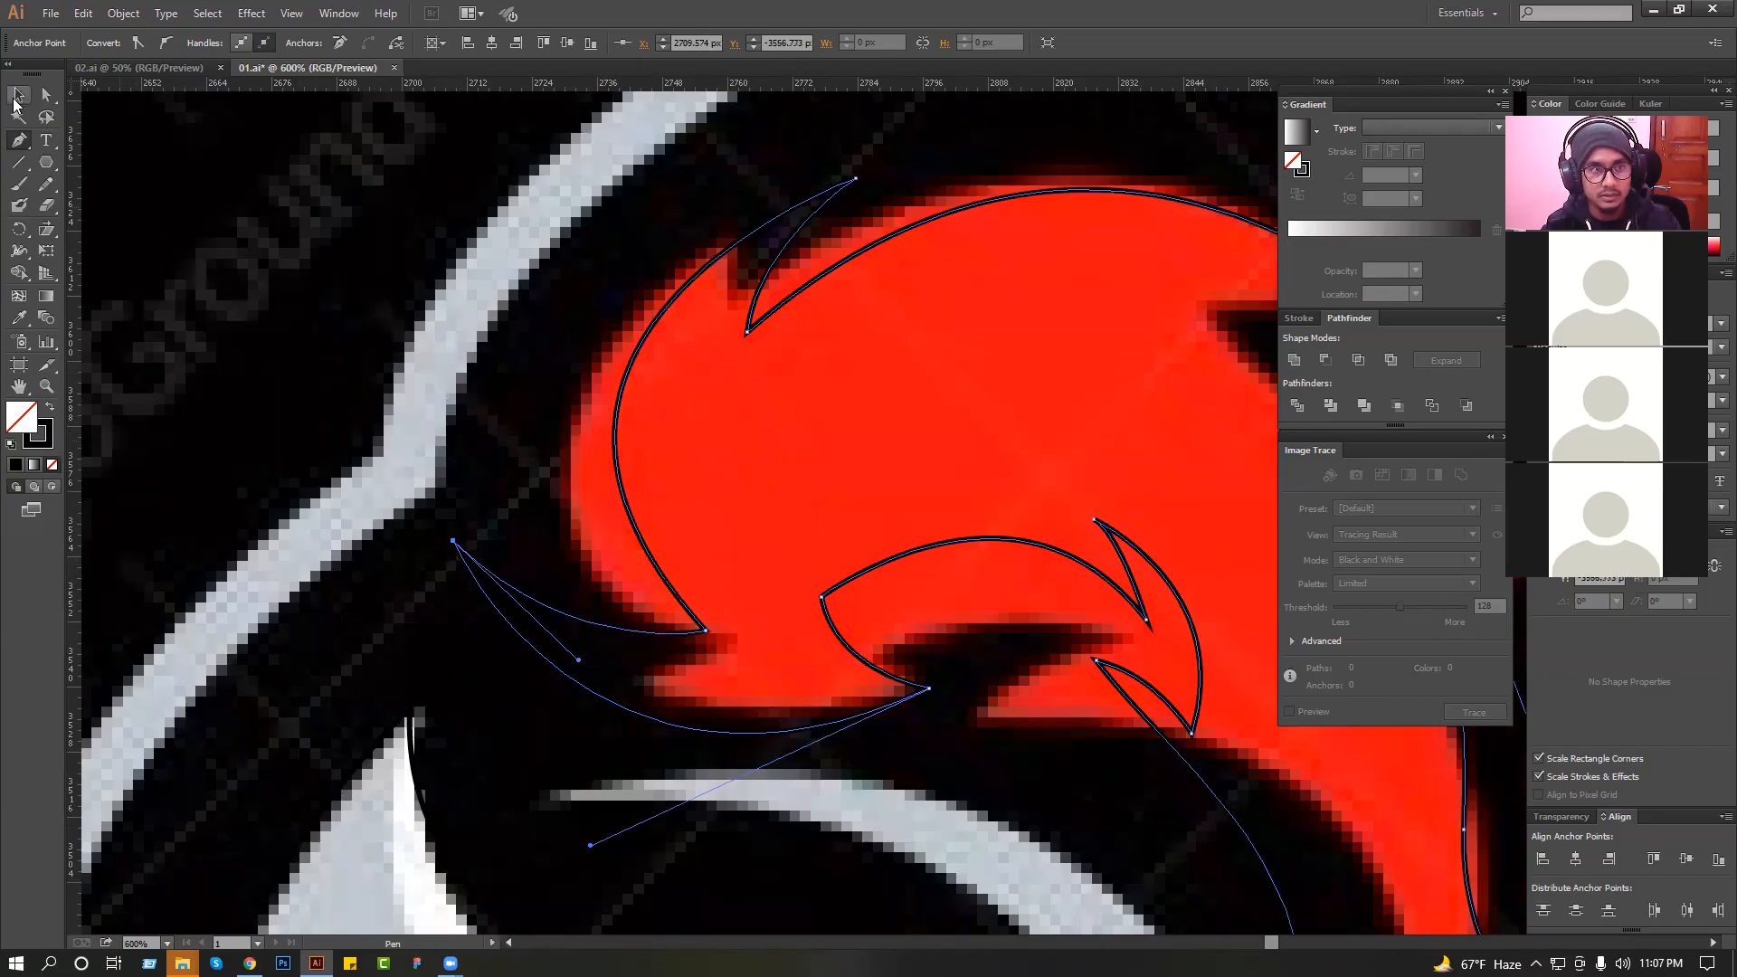
Try to reshape the plume's front curve by moving its direction handle.
click(15, 104)
drag(639, 436, 565, 491)
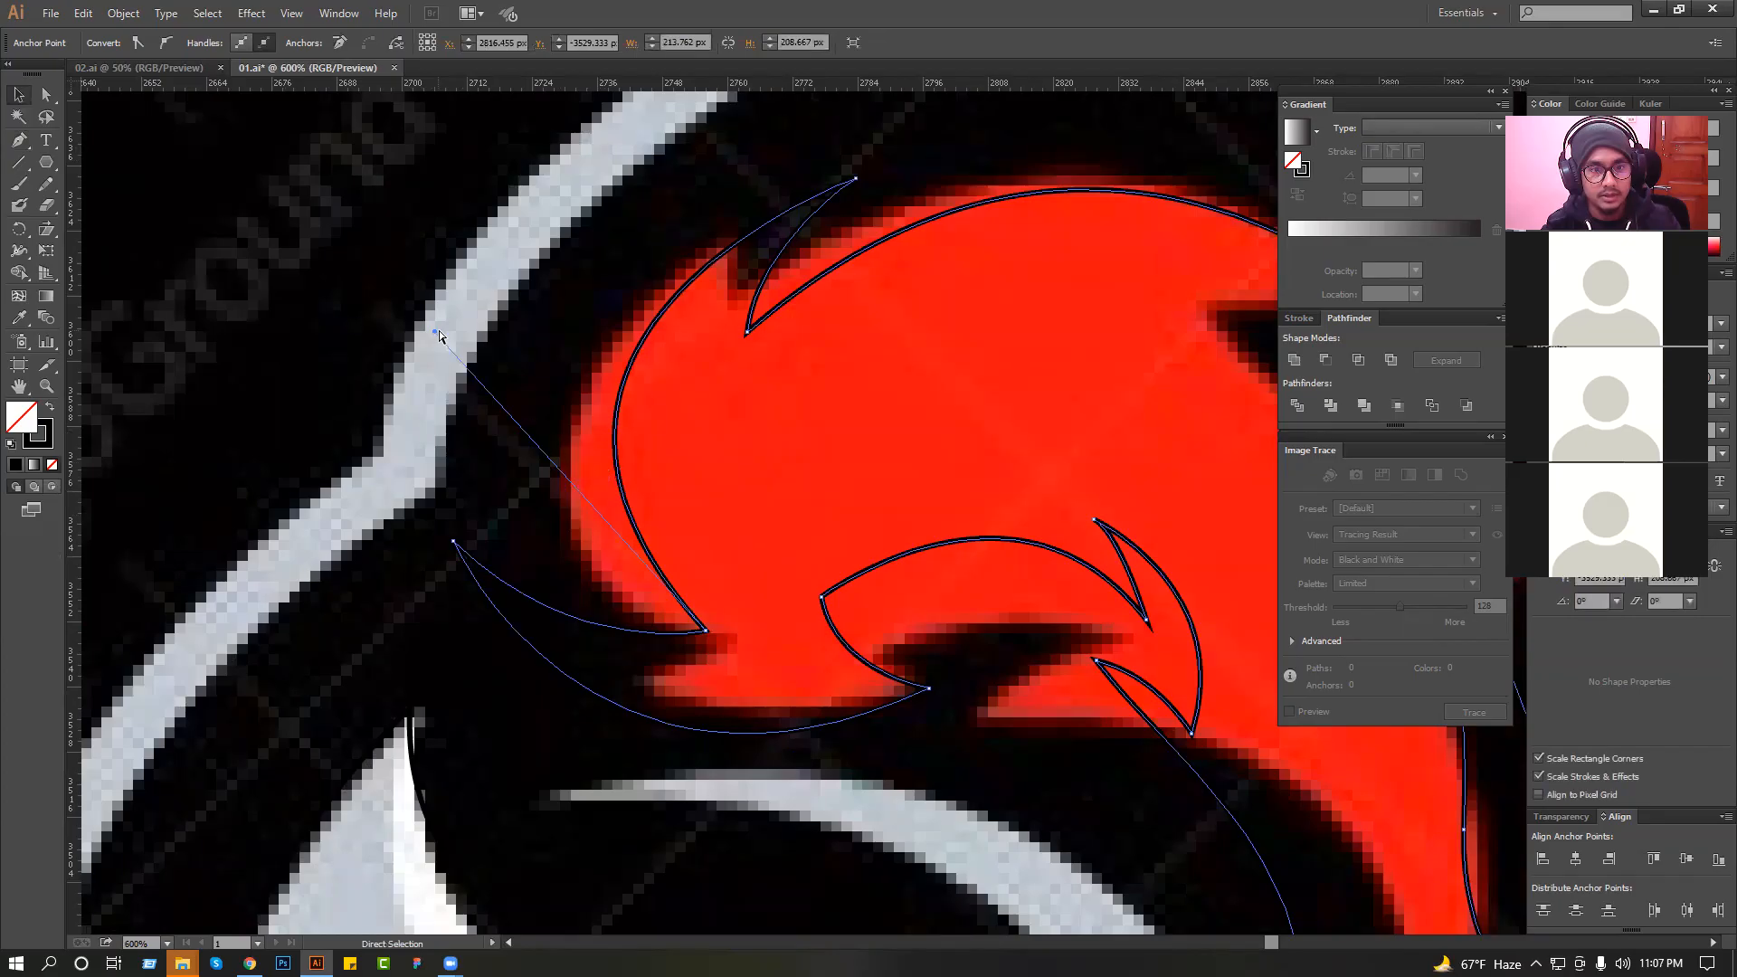
drag(432, 338, 369, 517)
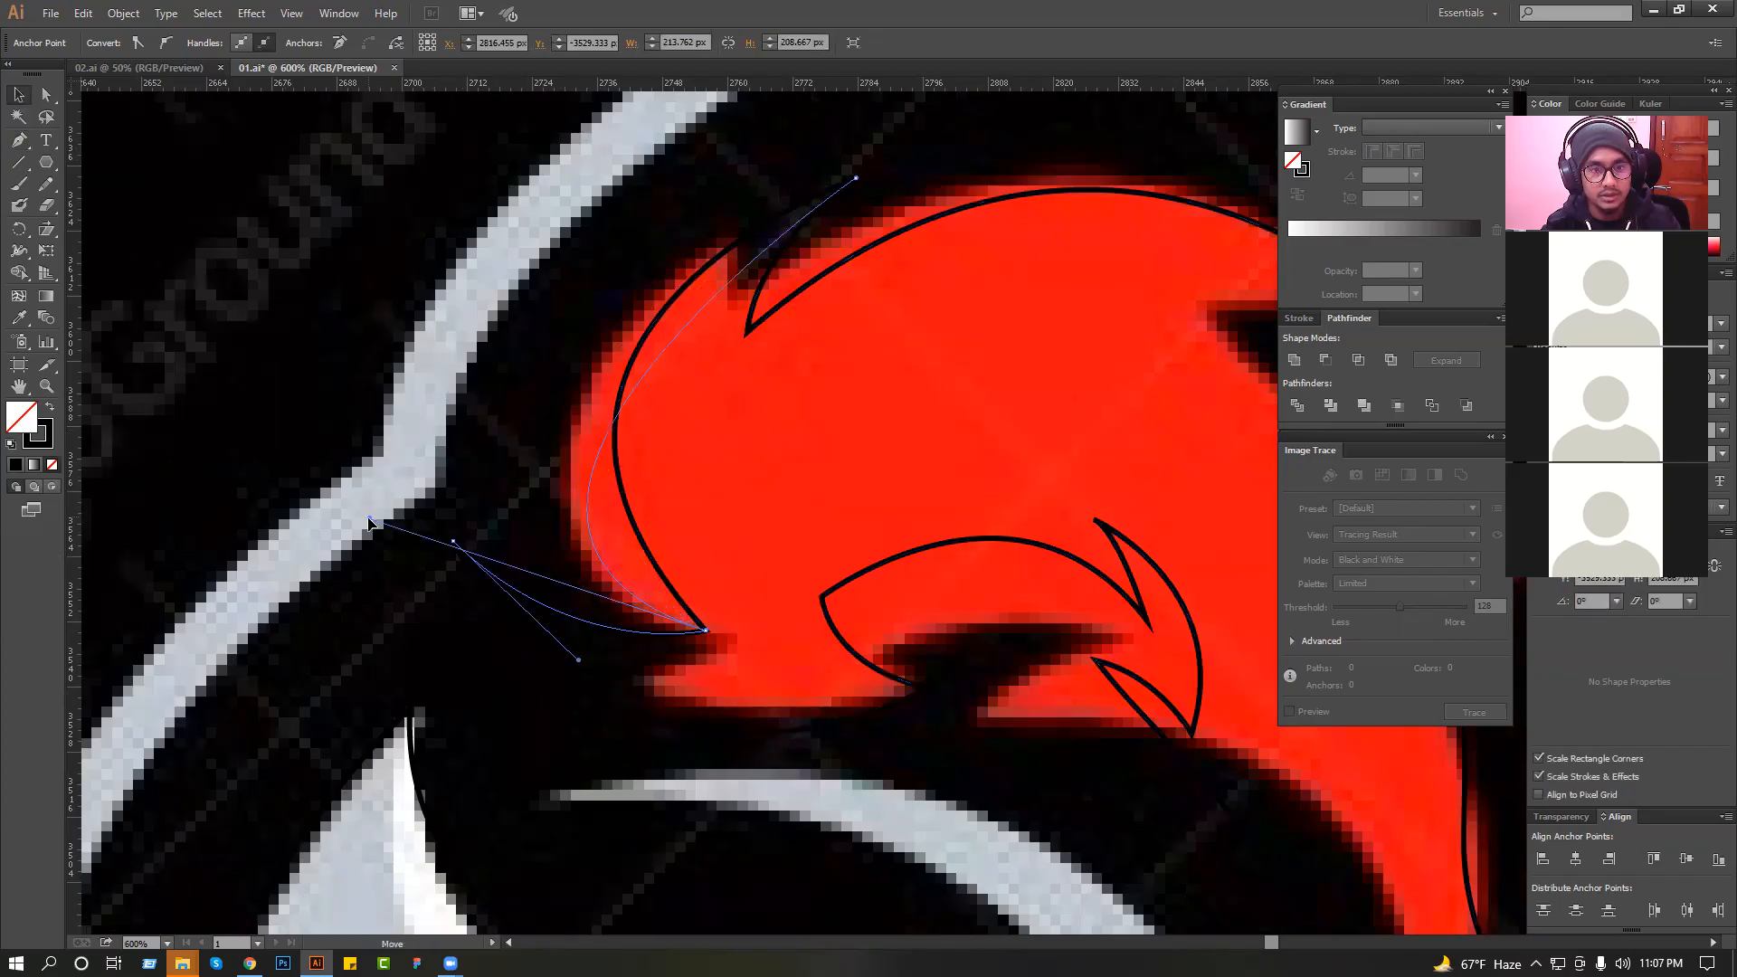
key(ctrl+z)
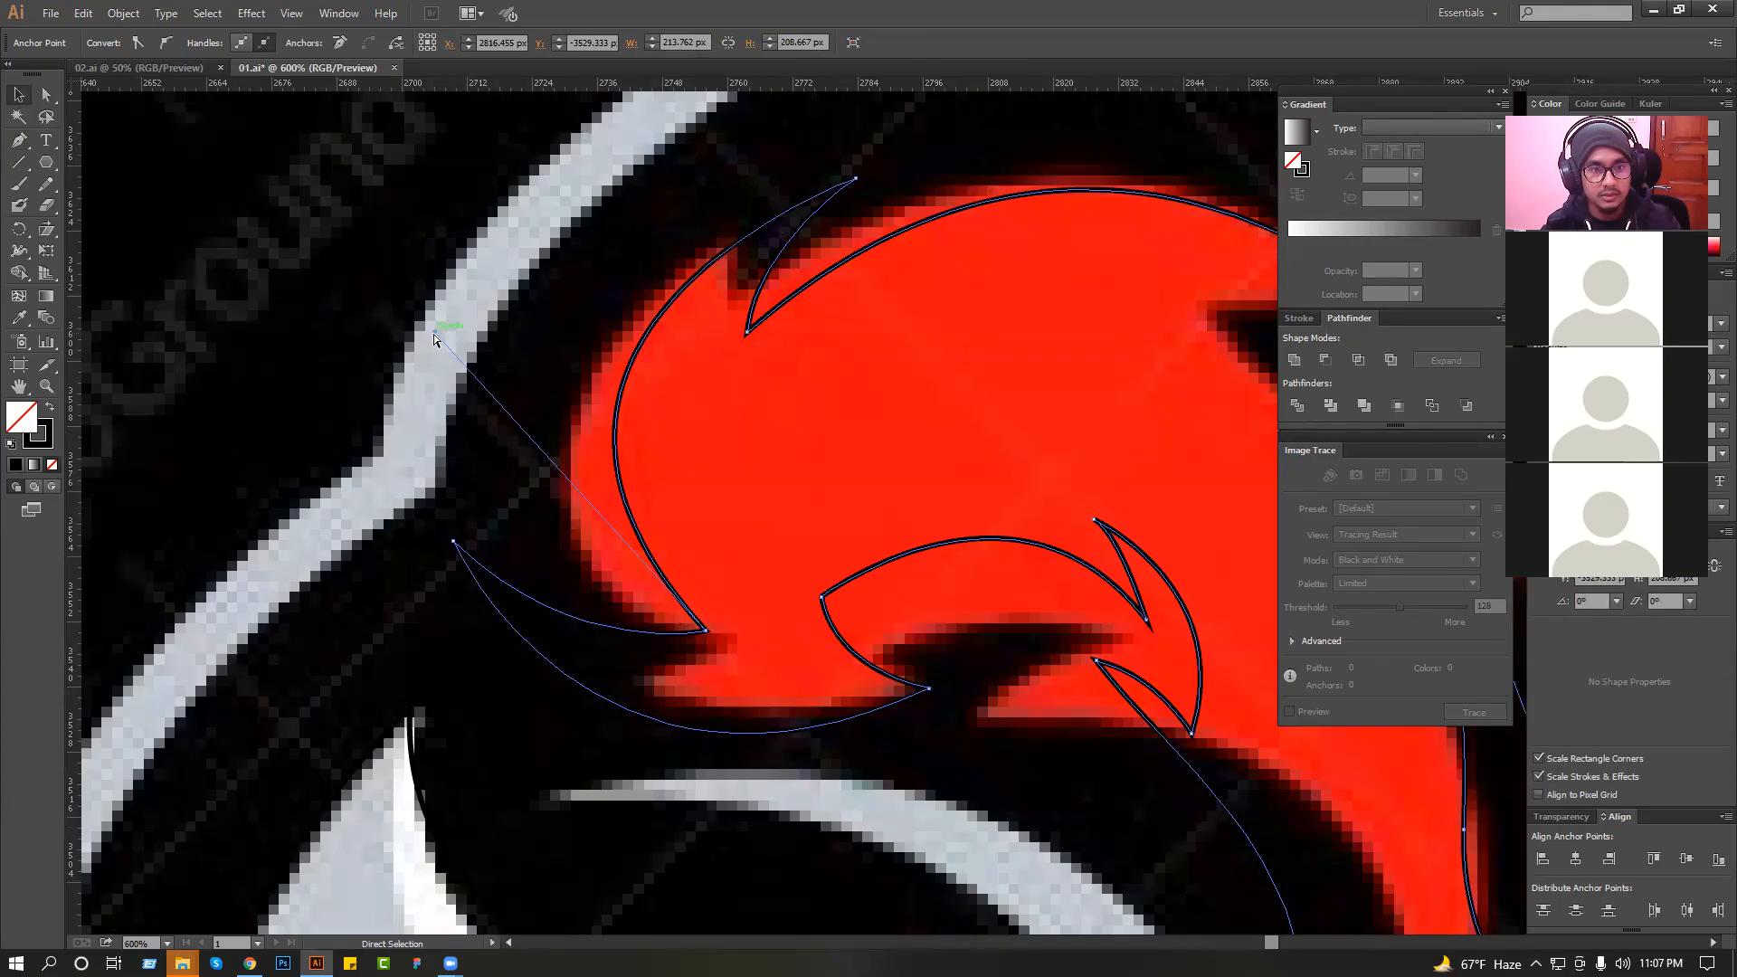
Redraw the plume's front edge with a pointed tuft, joining it up to the crown spike, and deselect it.
key(v)
key(p)
click(706, 631)
drag(554, 423, 546, 236)
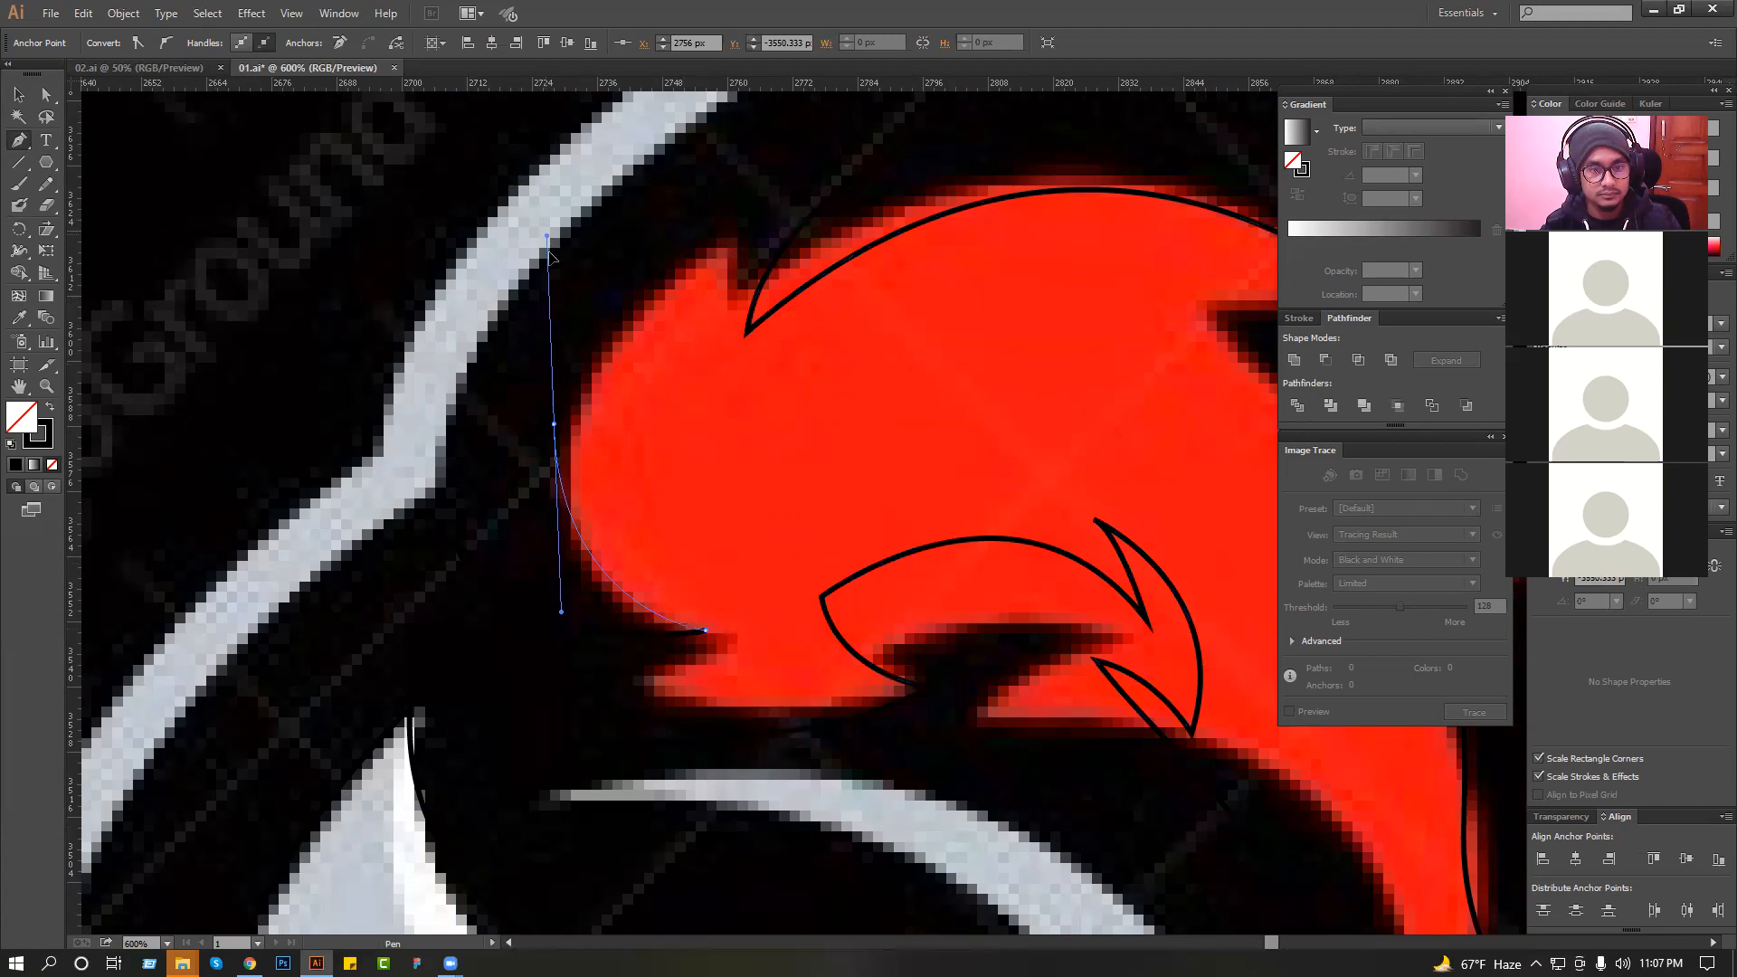
drag(574, 434, 581, 354)
click(555, 425)
mouse_move(854, 159)
mouse_down()
mouse_move(779, 360)
mouse_move(920, 380)
mouse_move(1016, 335)
mouse_move(976, 328)
mouse_up()
click(20, 96)
click(439, 224)
Fill the traced plume with the red sampled from the reference, without an outline, and deselect it.
scroll(446, 219, down, 3)
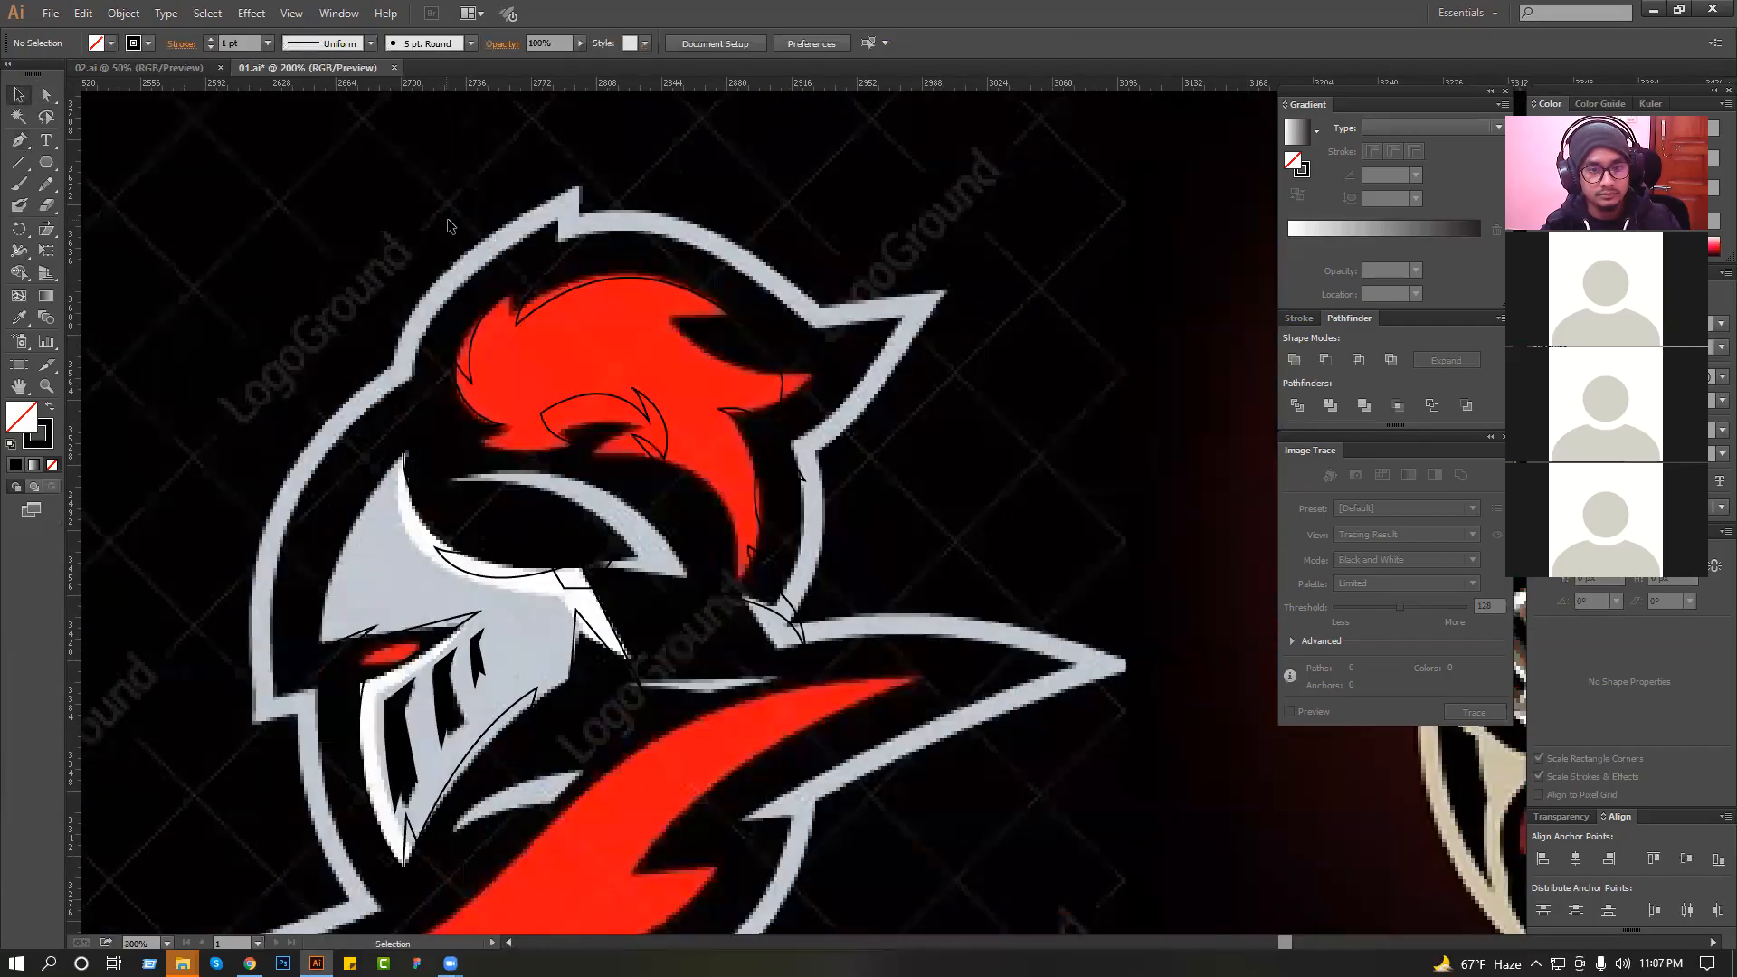
drag(616, 362, 605, 311)
mouse_move(599, 396)
mouse_down()
mouse_move(911, 407)
mouse_move(840, 306)
mouse_up()
scroll(901, 399, down, 2)
click(416, 329)
click(19, 318)
click(639, 296)
click(19, 97)
click(250, 257)
drag(252, 265, 242, 178)
Trace the lower edge of the dome highlight beneath the plume to its rear point, using a red stroke and no fill.
click(18, 140)
scroll(603, 341, down, 4)
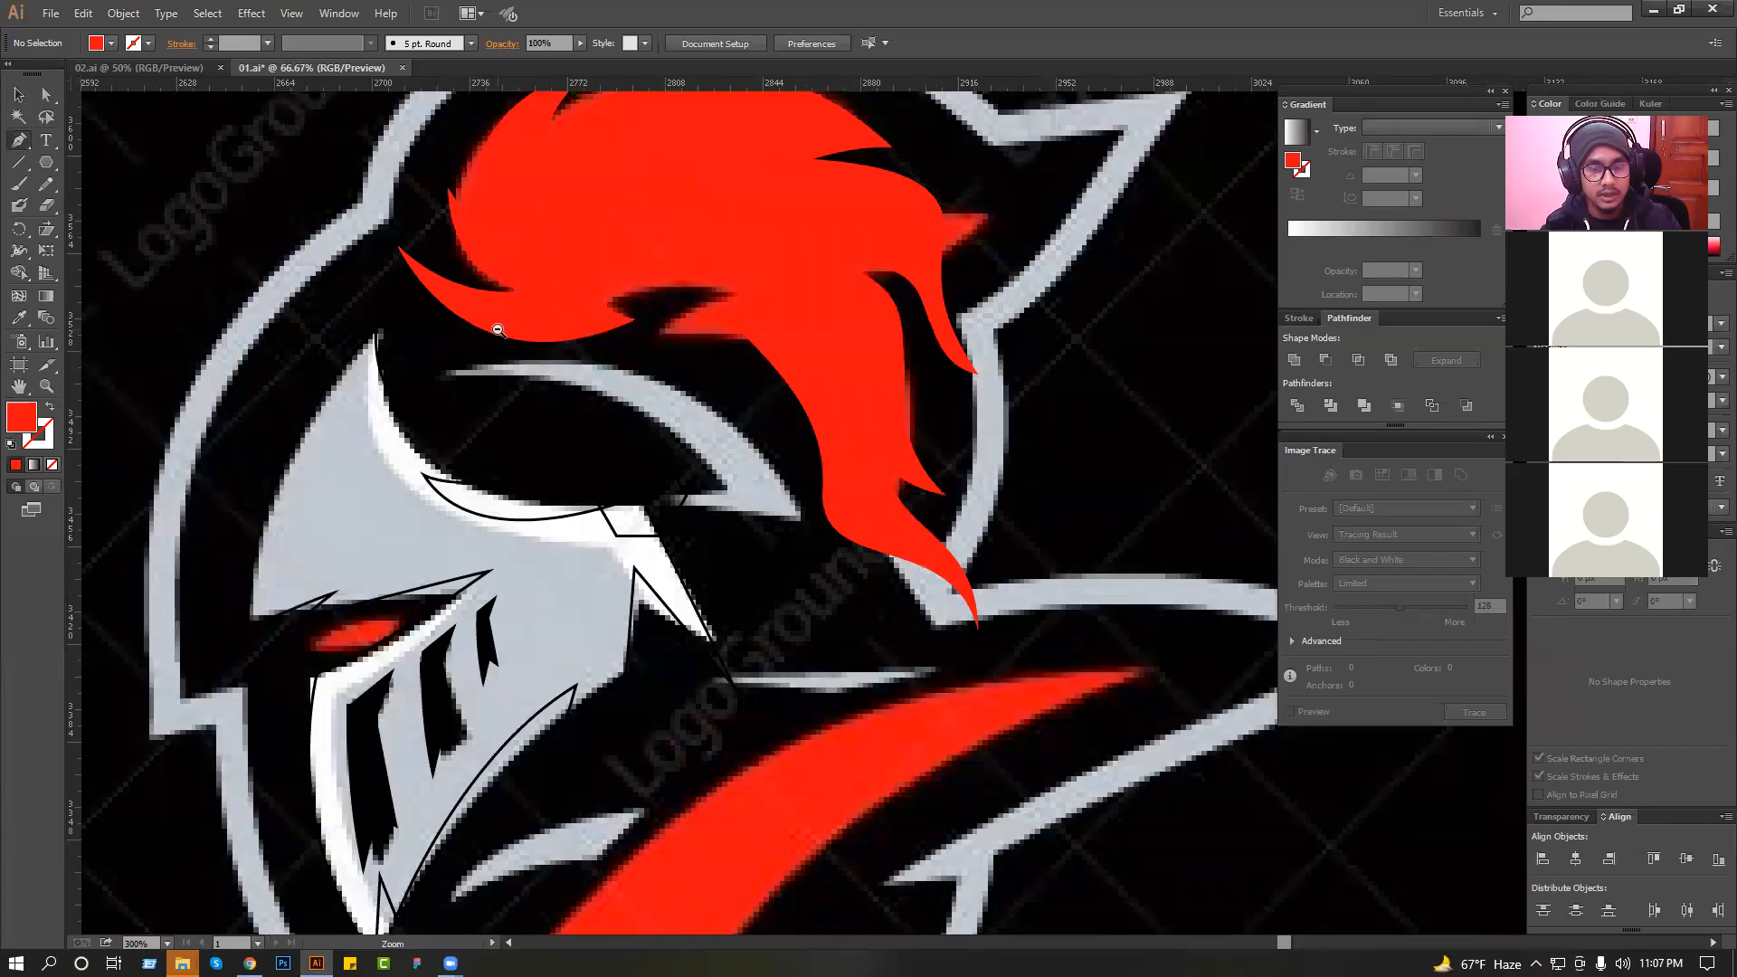
scroll(514, 316, up, 3)
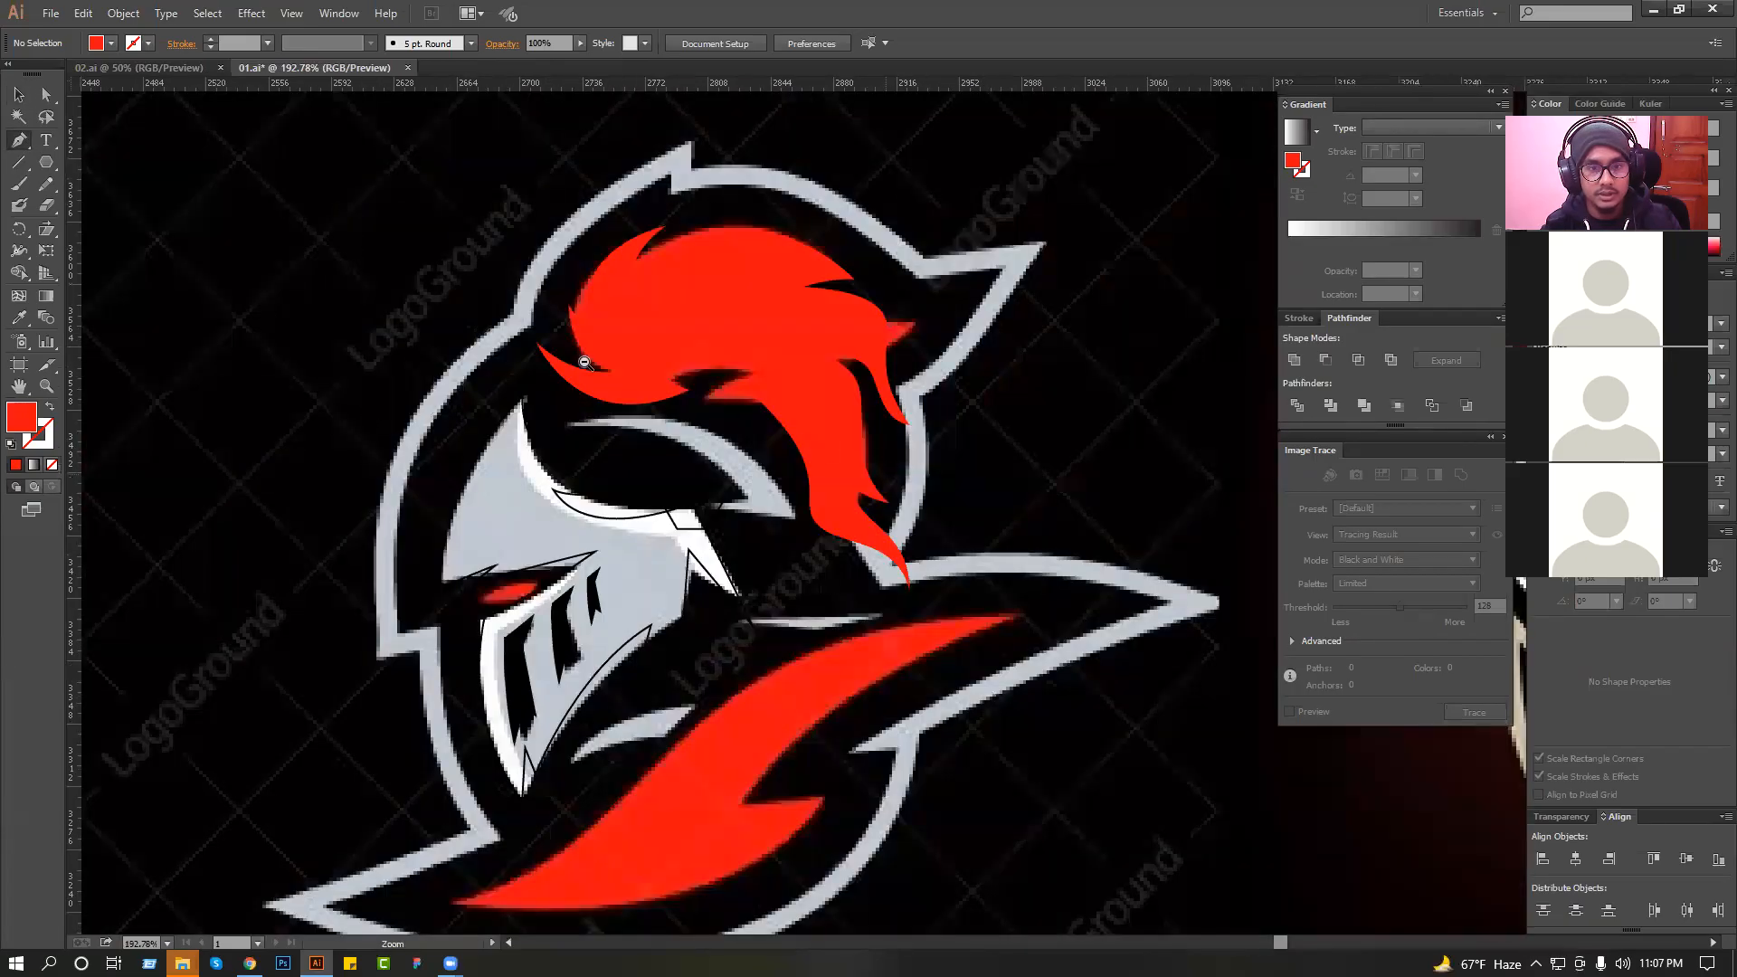
scroll(606, 386, down, 3)
scroll(511, 329, up, 3)
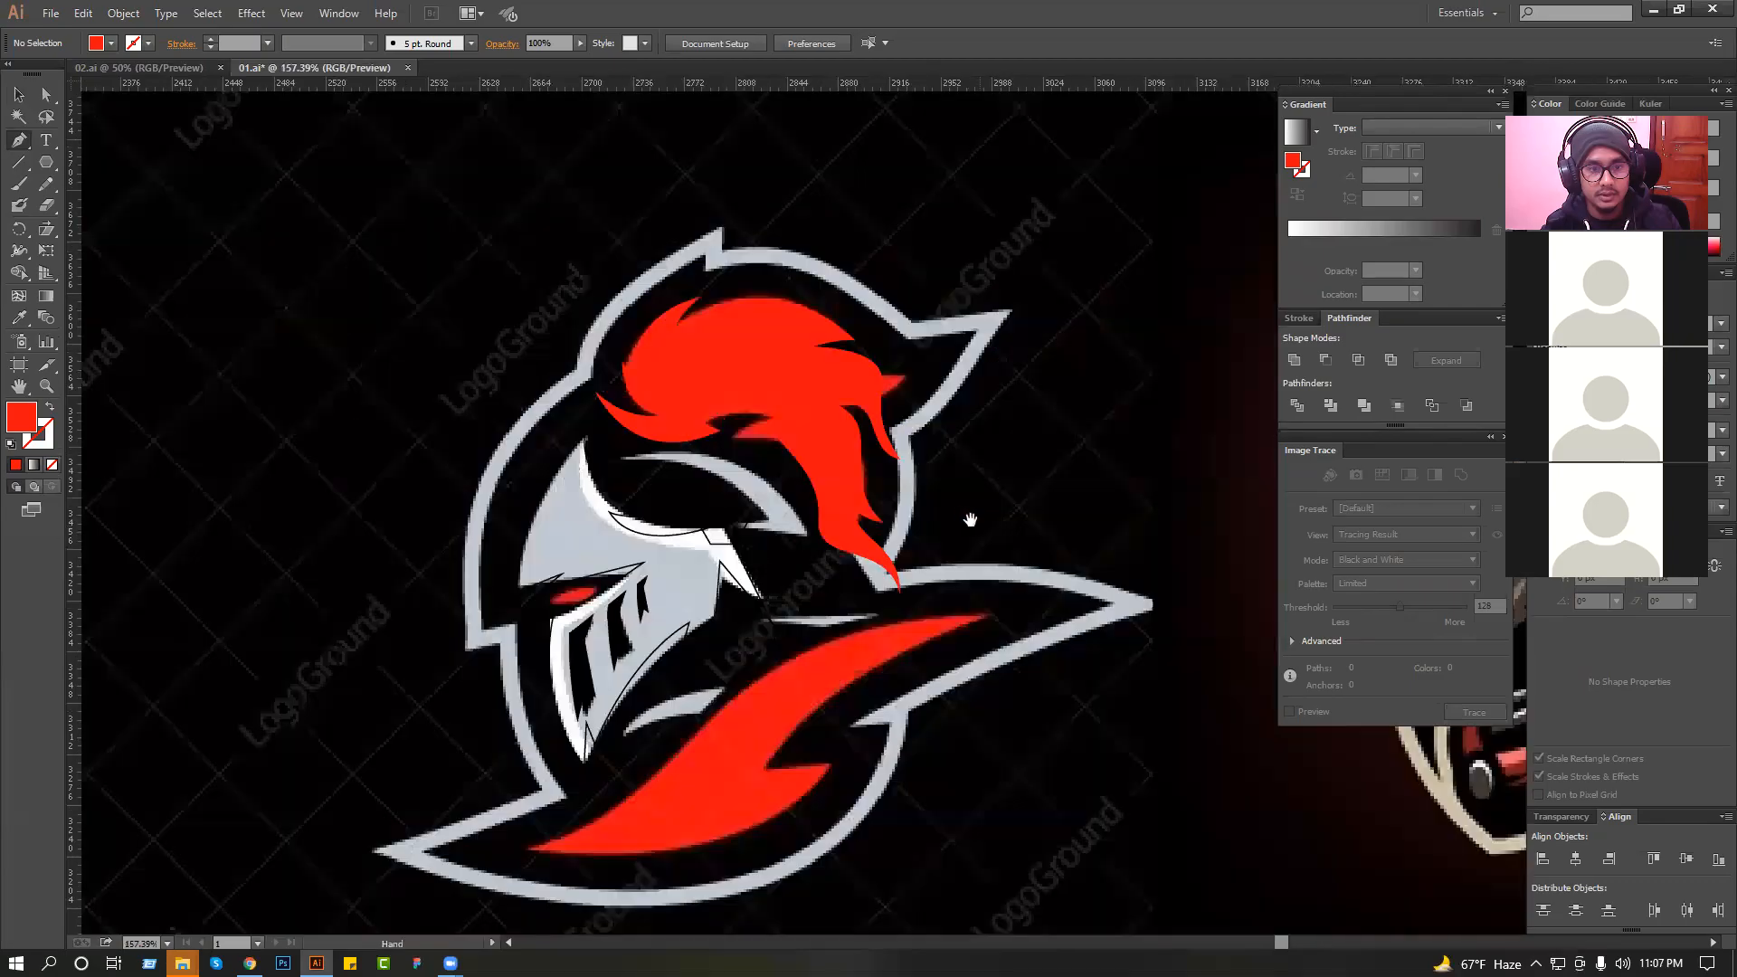
scroll(1041, 597, up, 2)
scroll(497, 452, up, 2)
drag(575, 554, 731, 546)
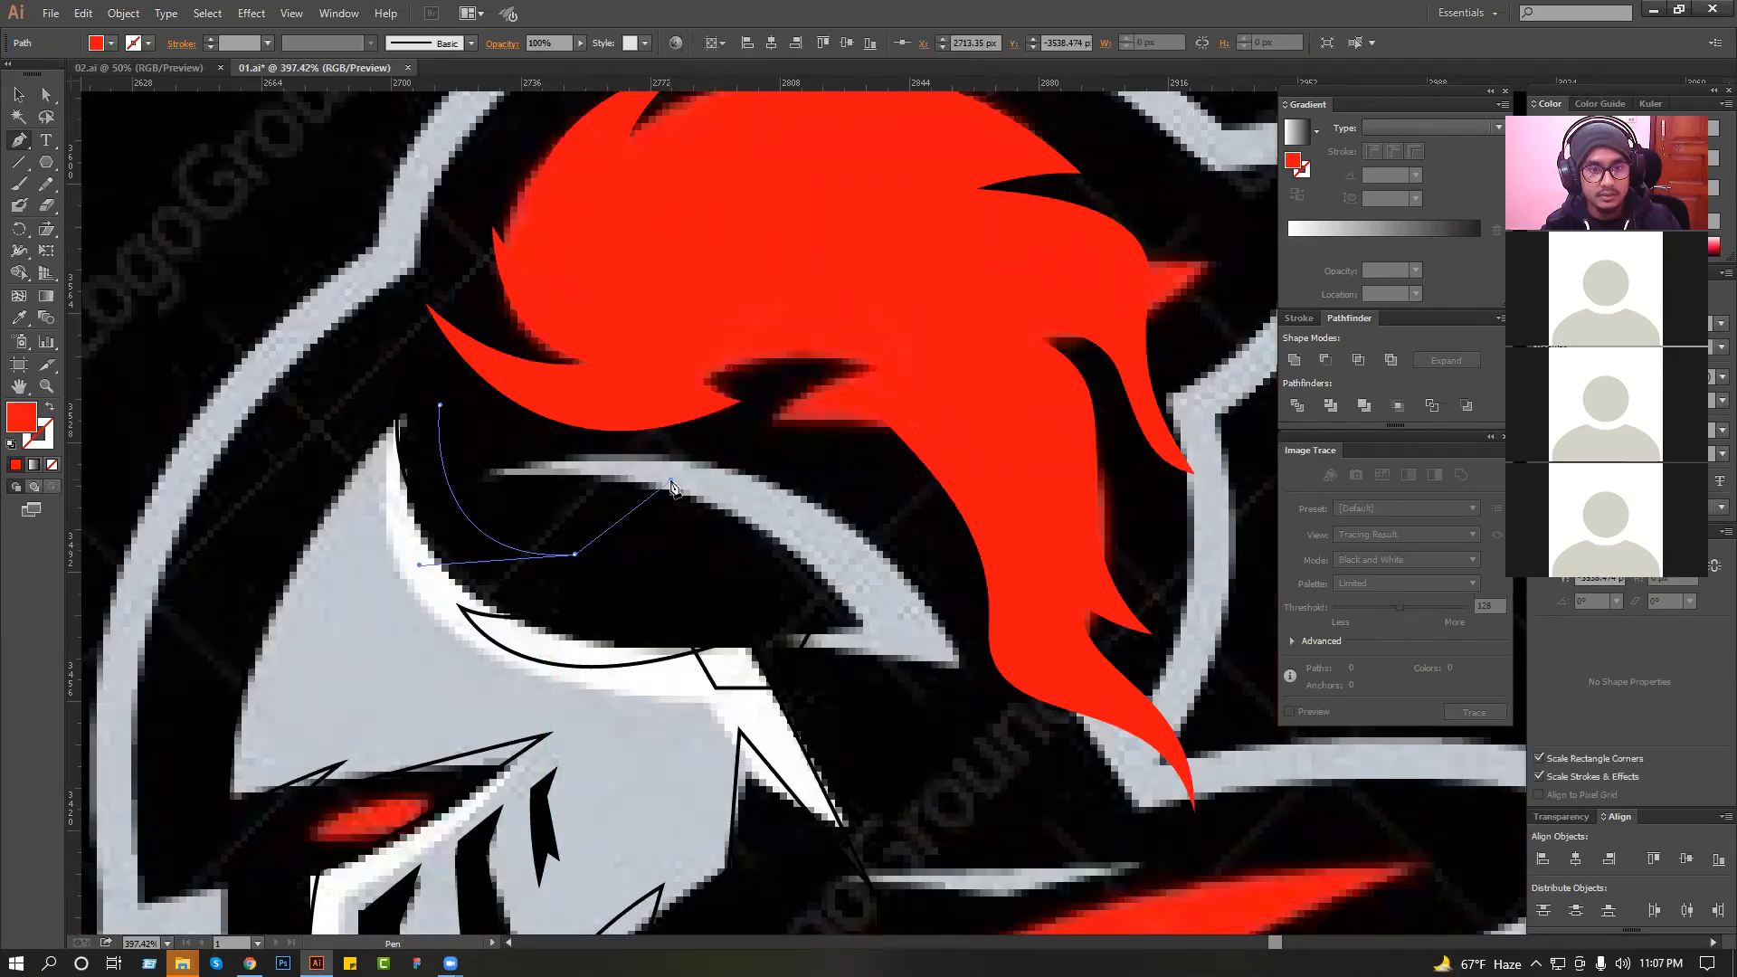
click(50, 409)
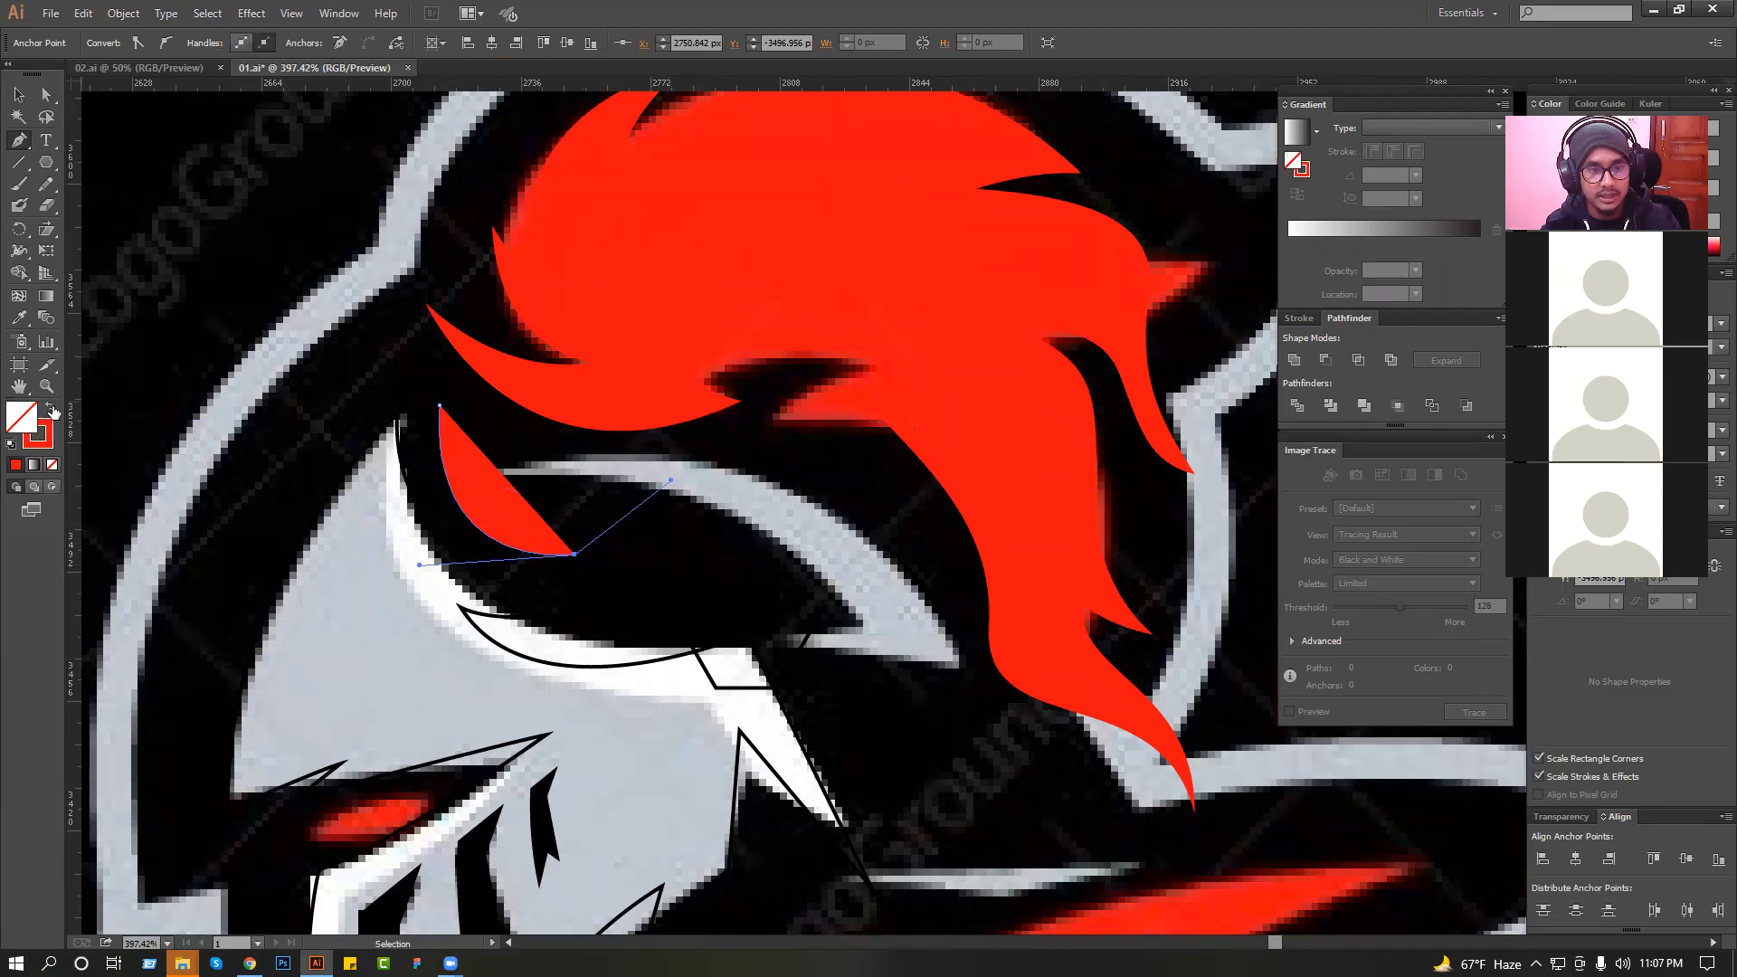
drag(879, 639, 830, 475)
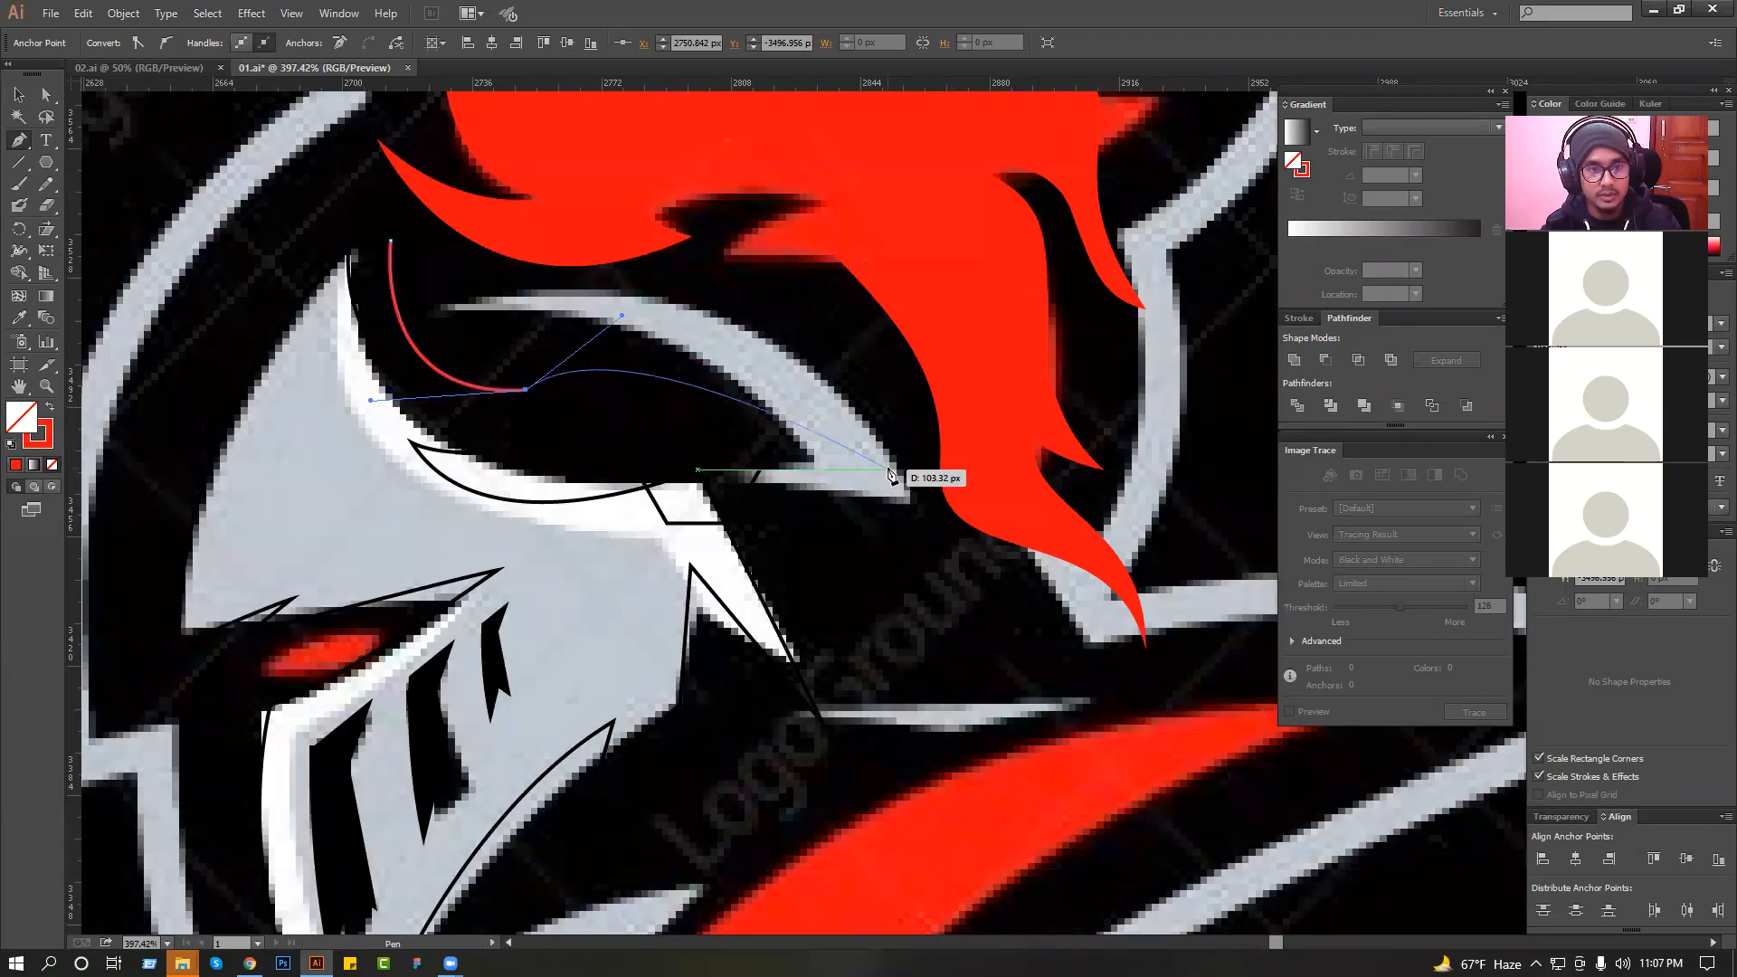
drag(883, 494, 893, 414)
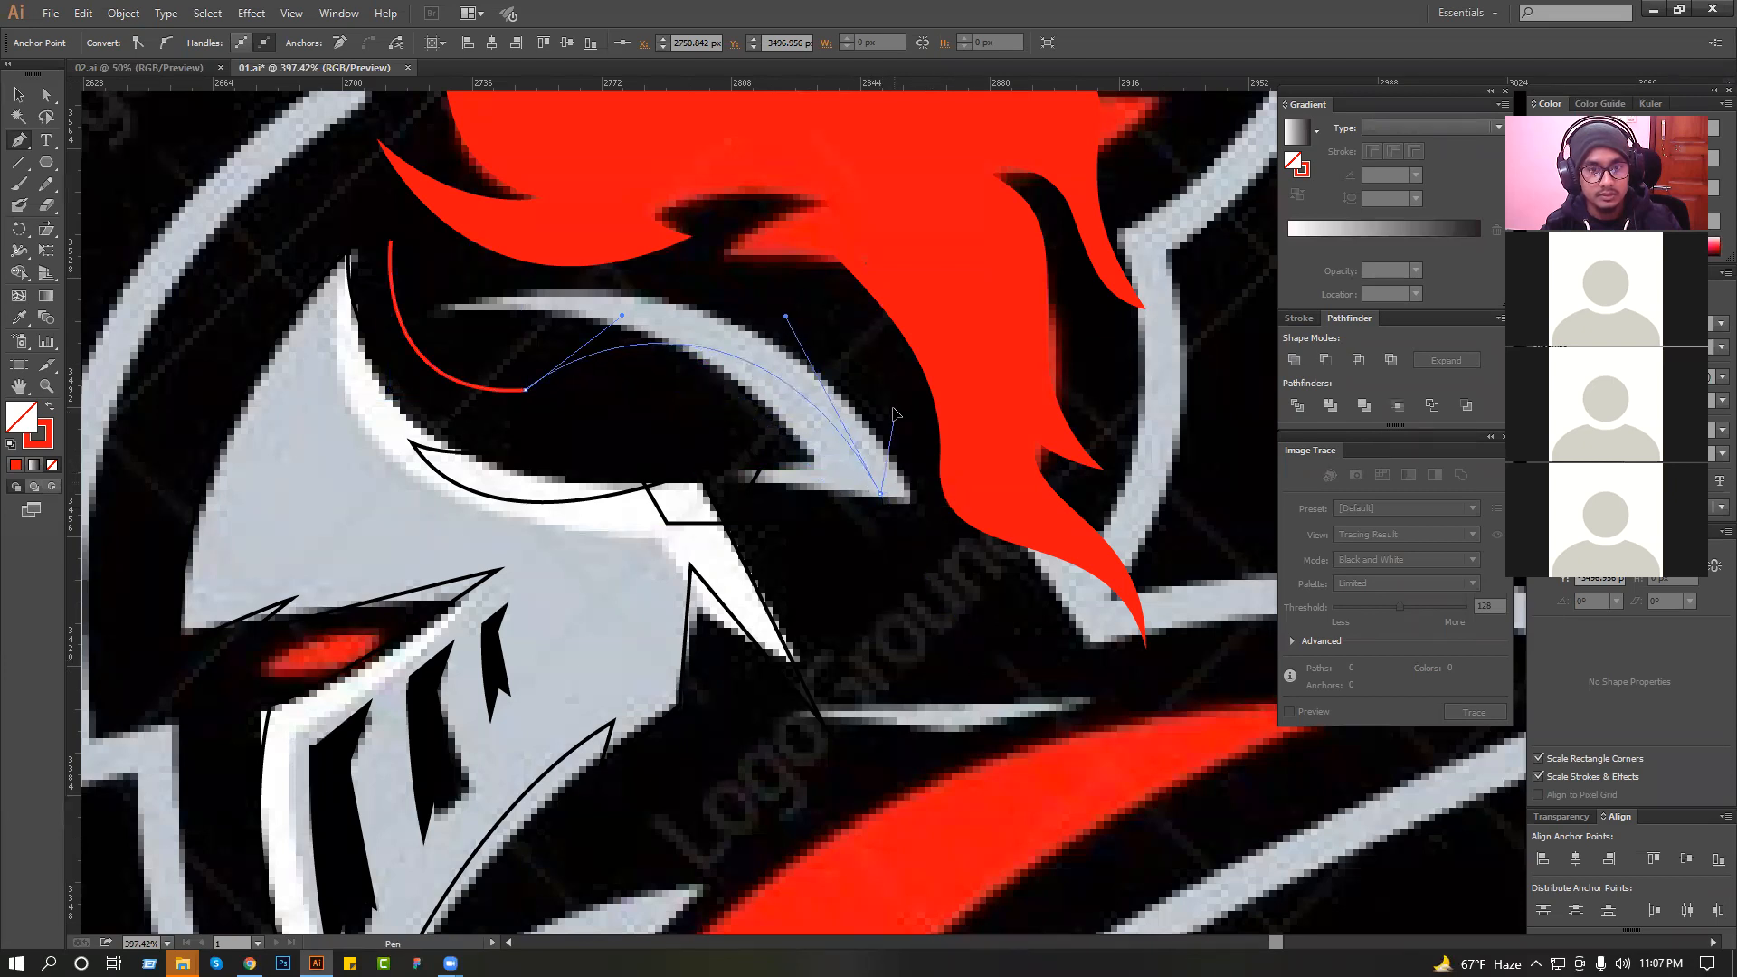
click(802, 308)
key(ctrl+space)
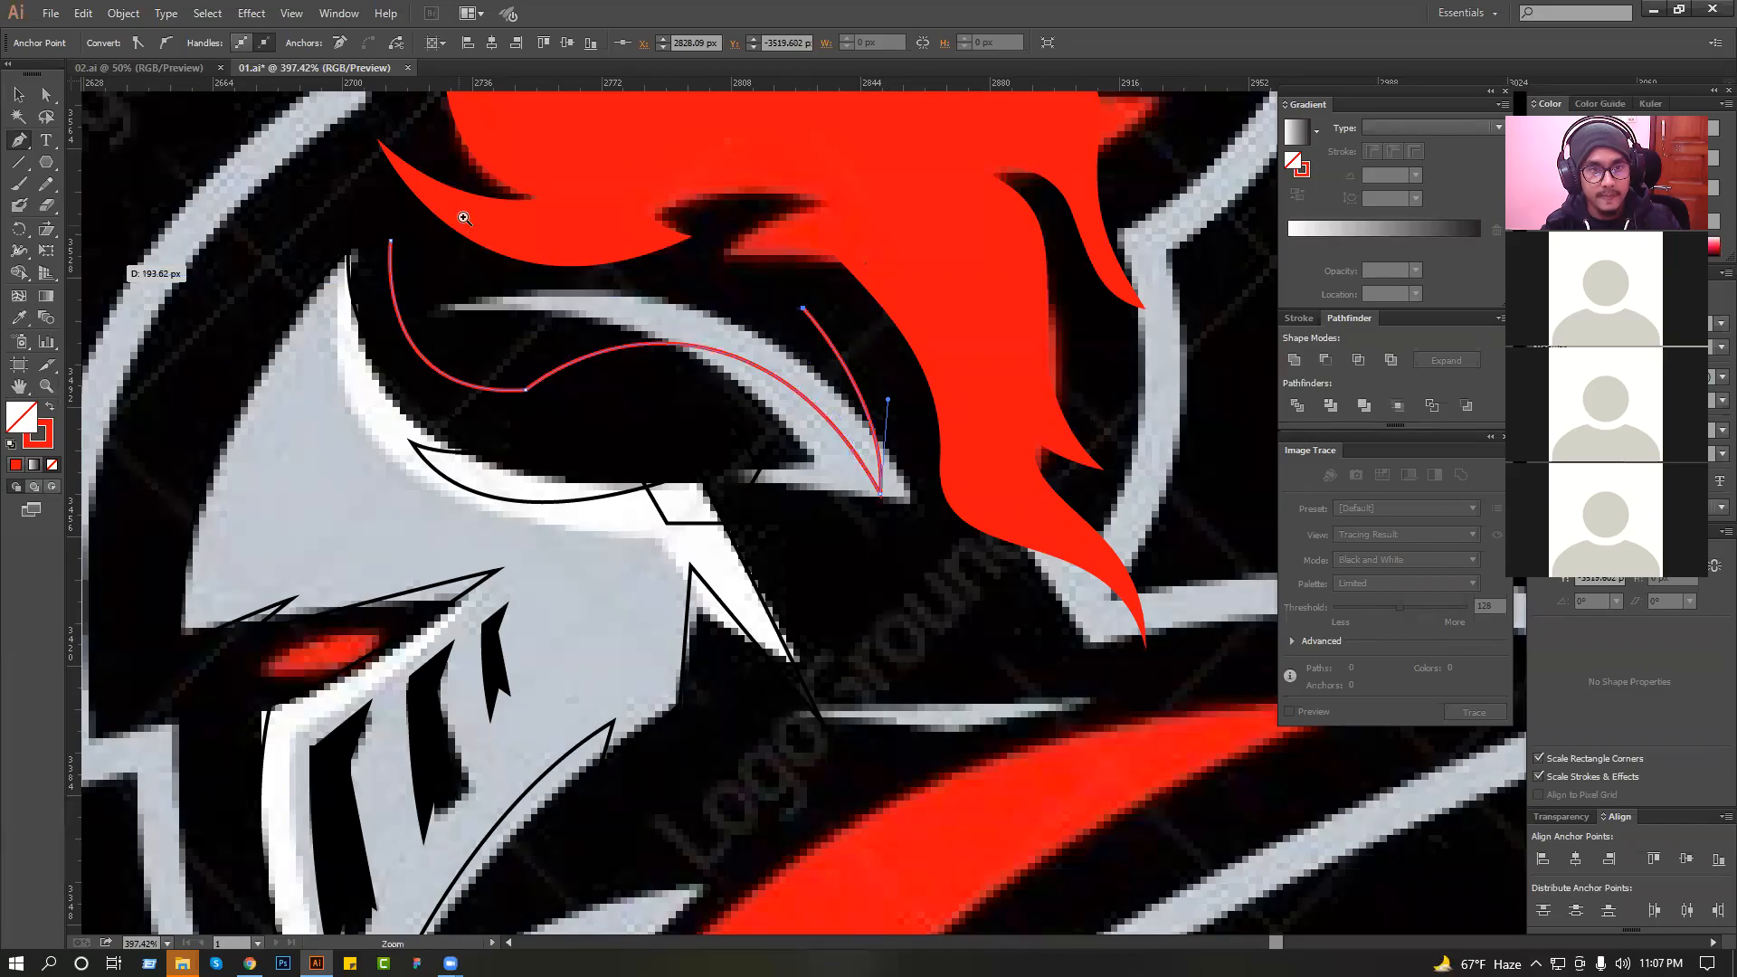
key(ctrl+space)
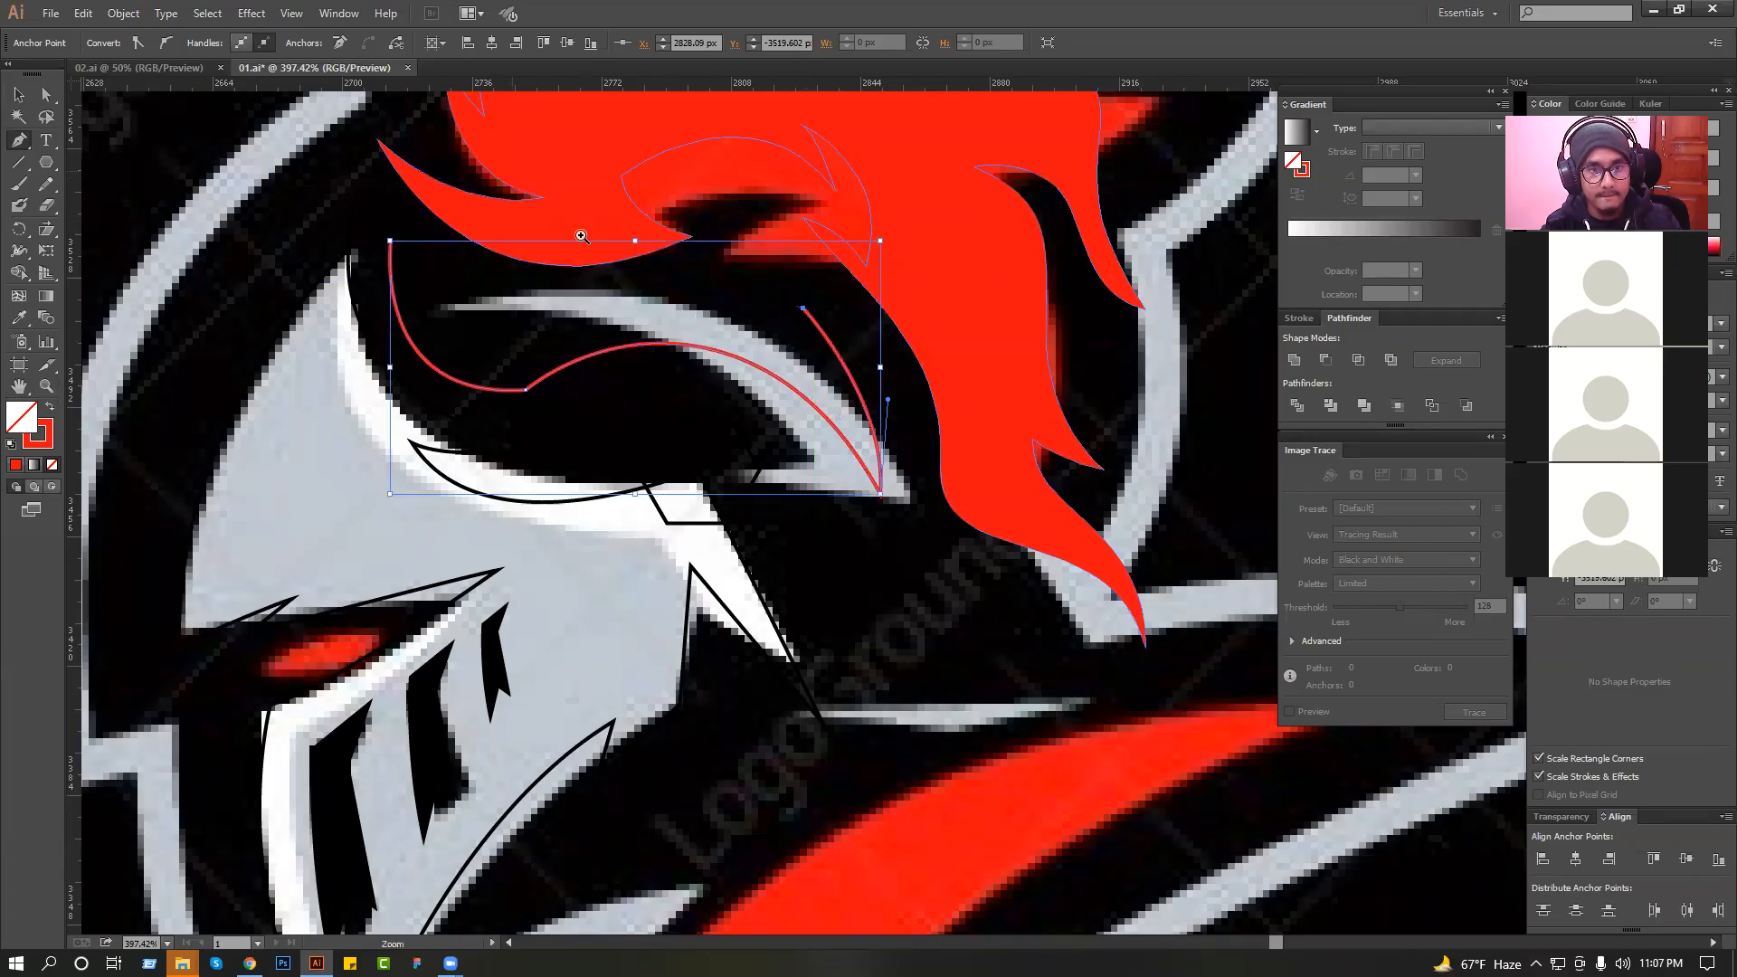
drag(513, 173, 966, 520)
key(ctrl+z)
Add a notched spike to the dome highlight's rear and close its upper edge at the front tip.
drag(838, 411, 715, 366)
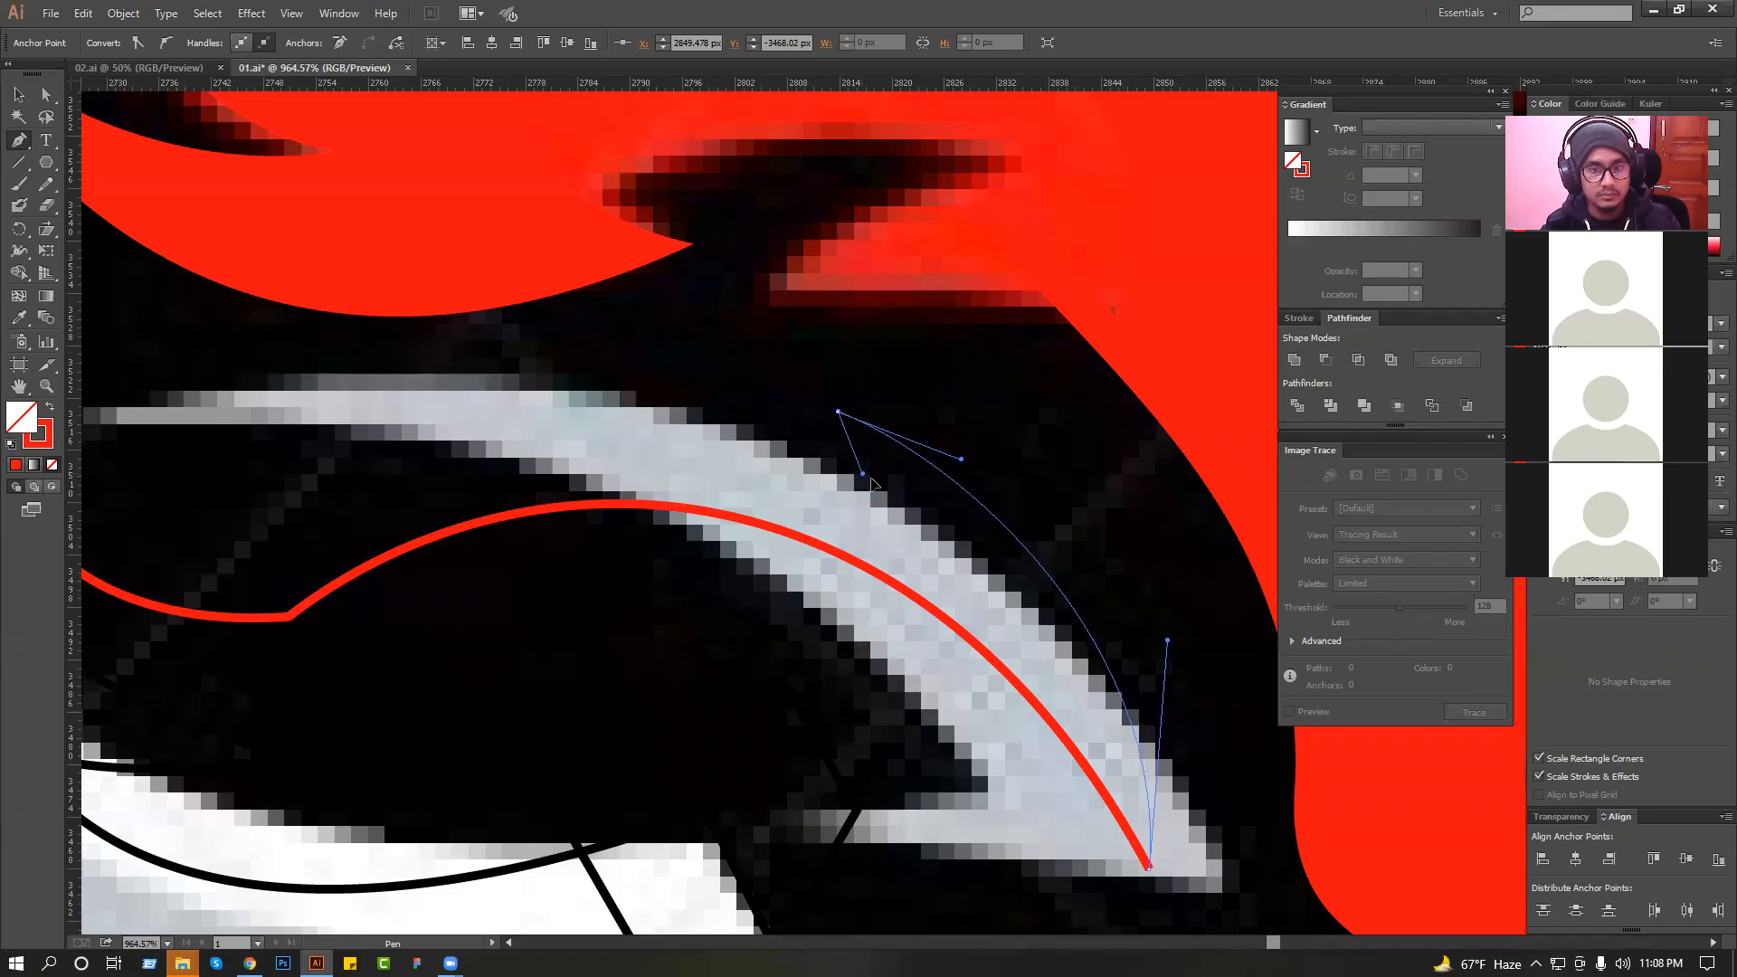
click(906, 519)
scroll(692, 466, down, 1)
key(space)
drag(690, 461, 817, 505)
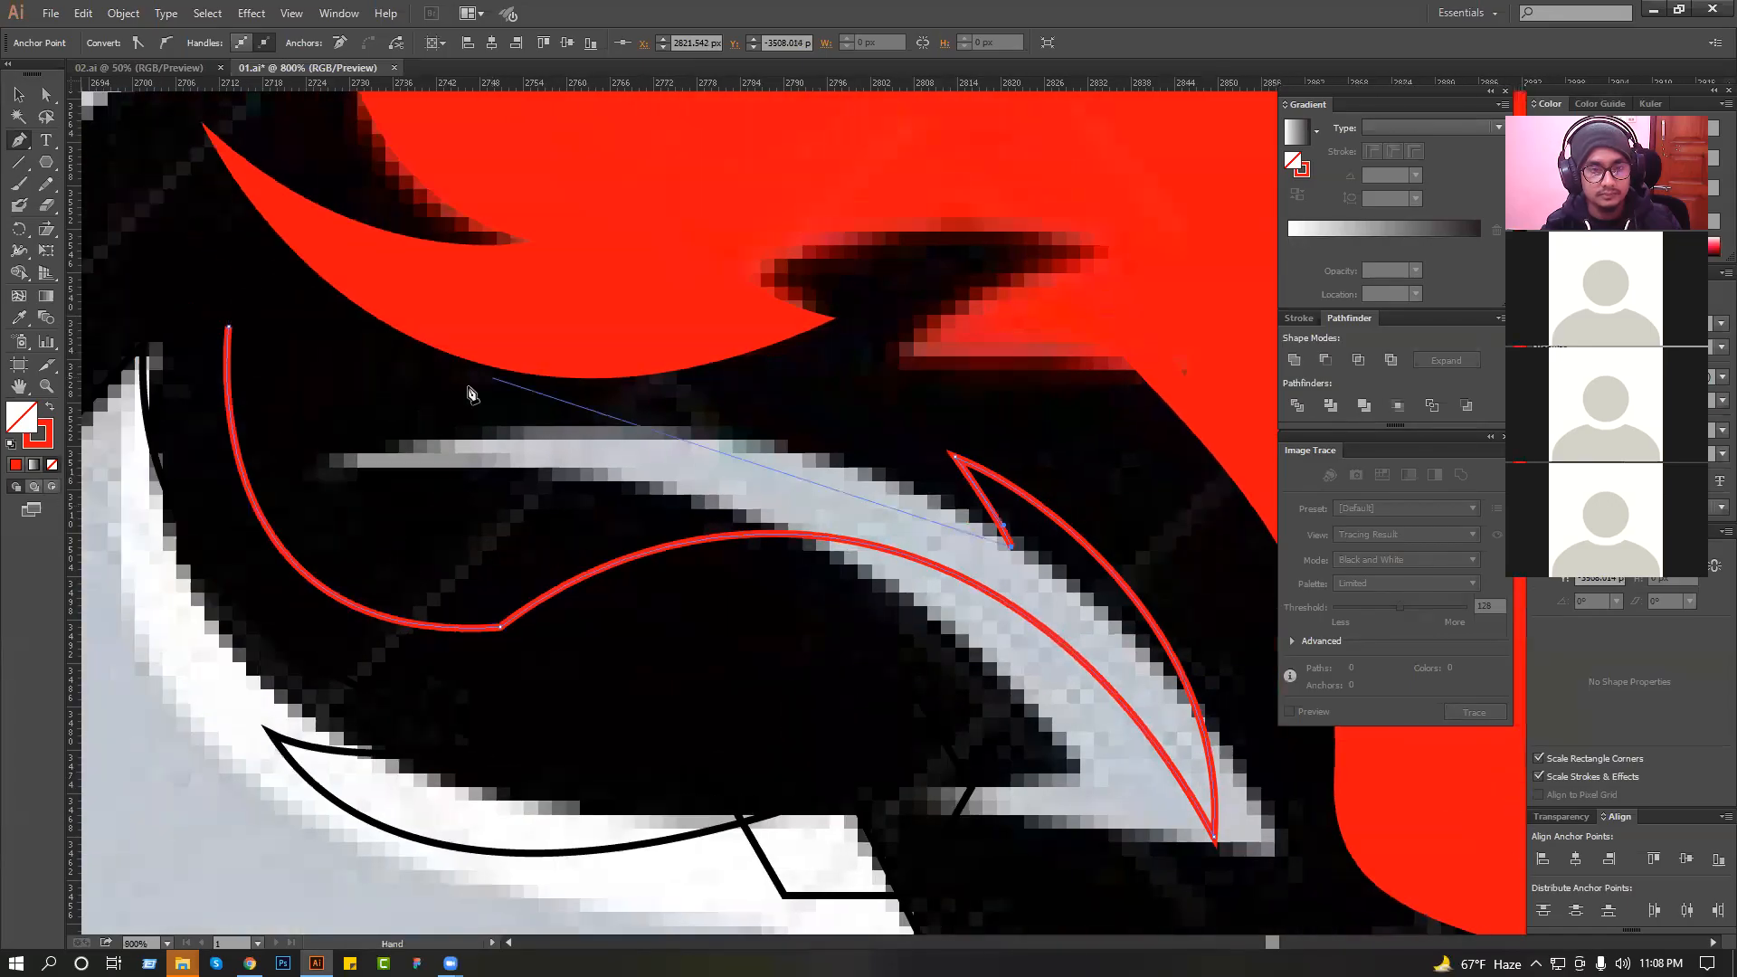
scroll(435, 446, down, 1)
key(space)
mouse_move(489, 449)
mouse_down()
mouse_move(583, 450)
mouse_move(333, 490)
mouse_move(493, 480)
mouse_up()
click(399, 355)
click(19, 95)
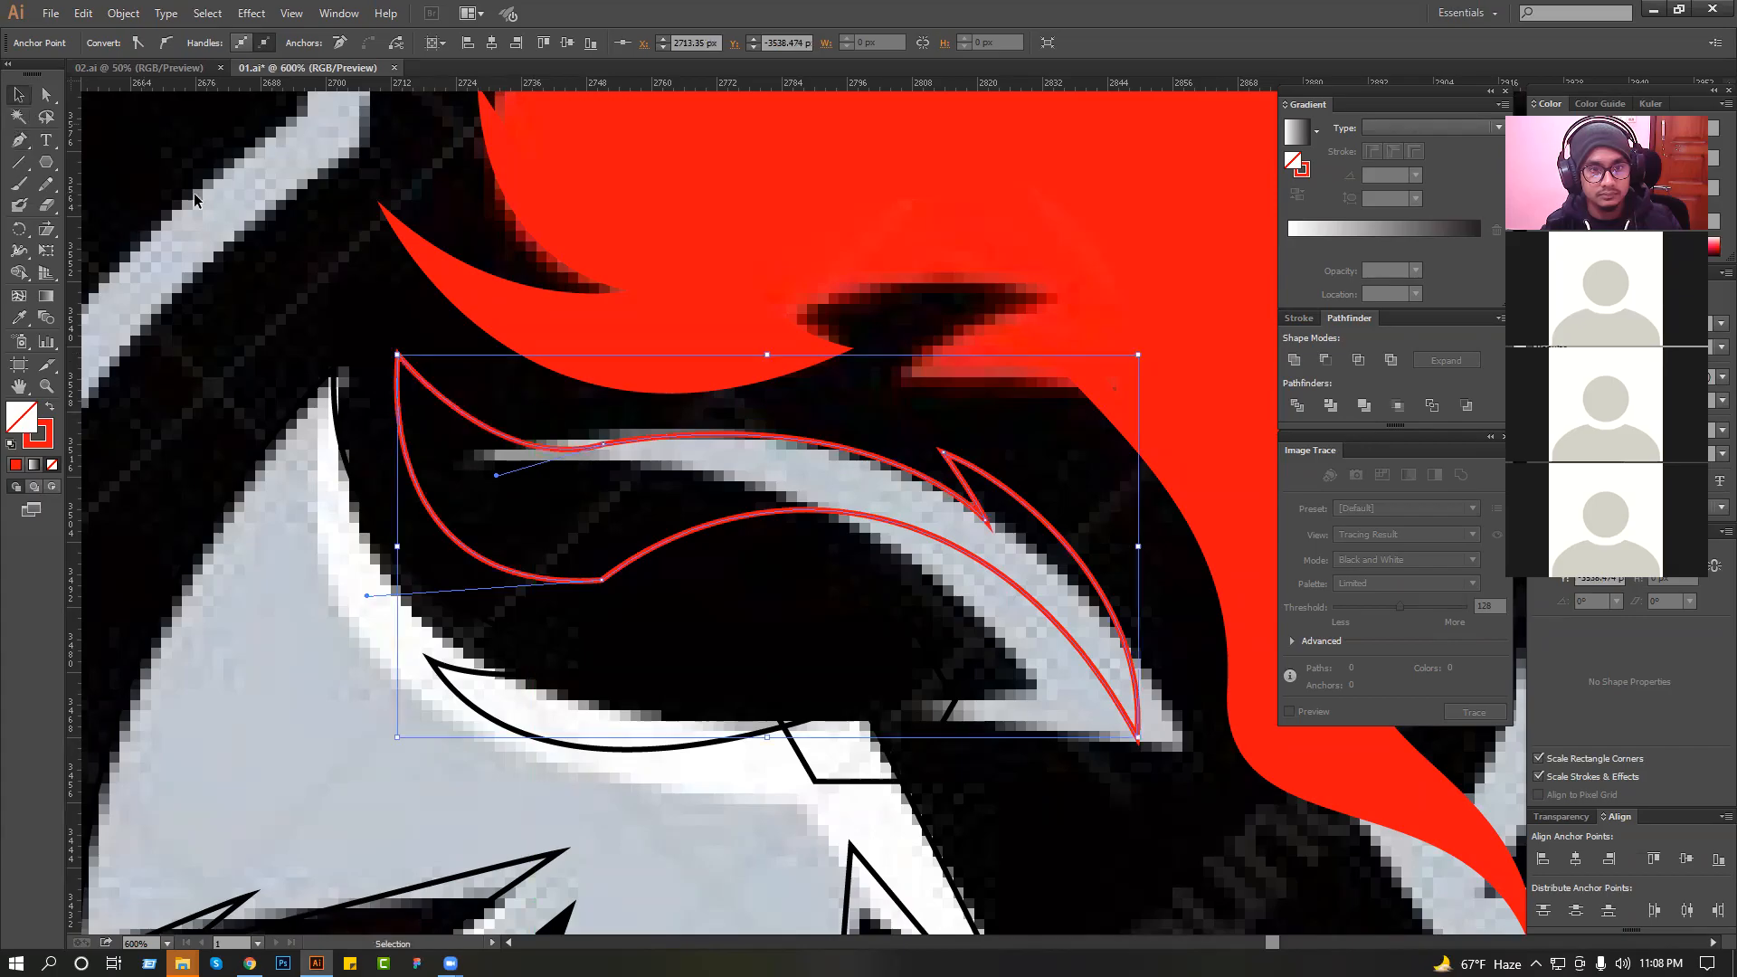
click(321, 266)
Adjust the direction handles on the dome highlight's upper edge anchor to smooth the wavy curve.
scroll(316, 269, down, 3)
drag(202, 212, 599, 454)
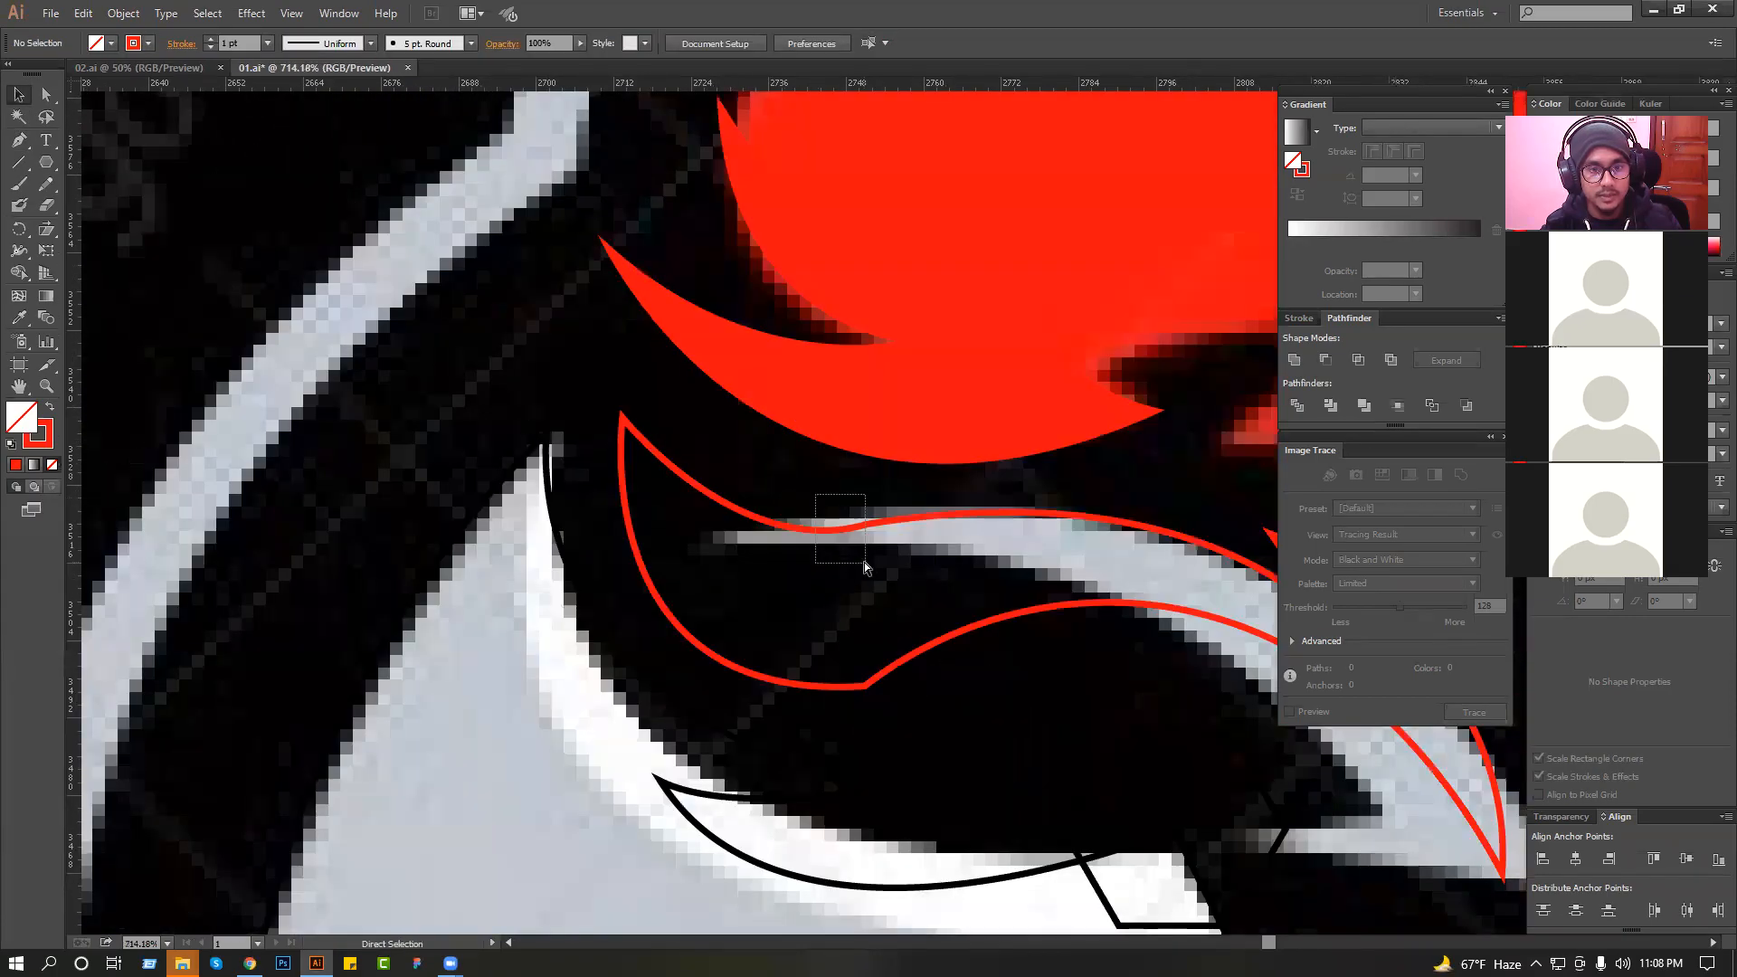
drag(865, 562, 874, 567)
drag(993, 512, 868, 484)
mouse_move(742, 499)
mouse_down()
mouse_move(769, 502)
mouse_move(754, 504)
mouse_up()
drag(624, 538, 584, 512)
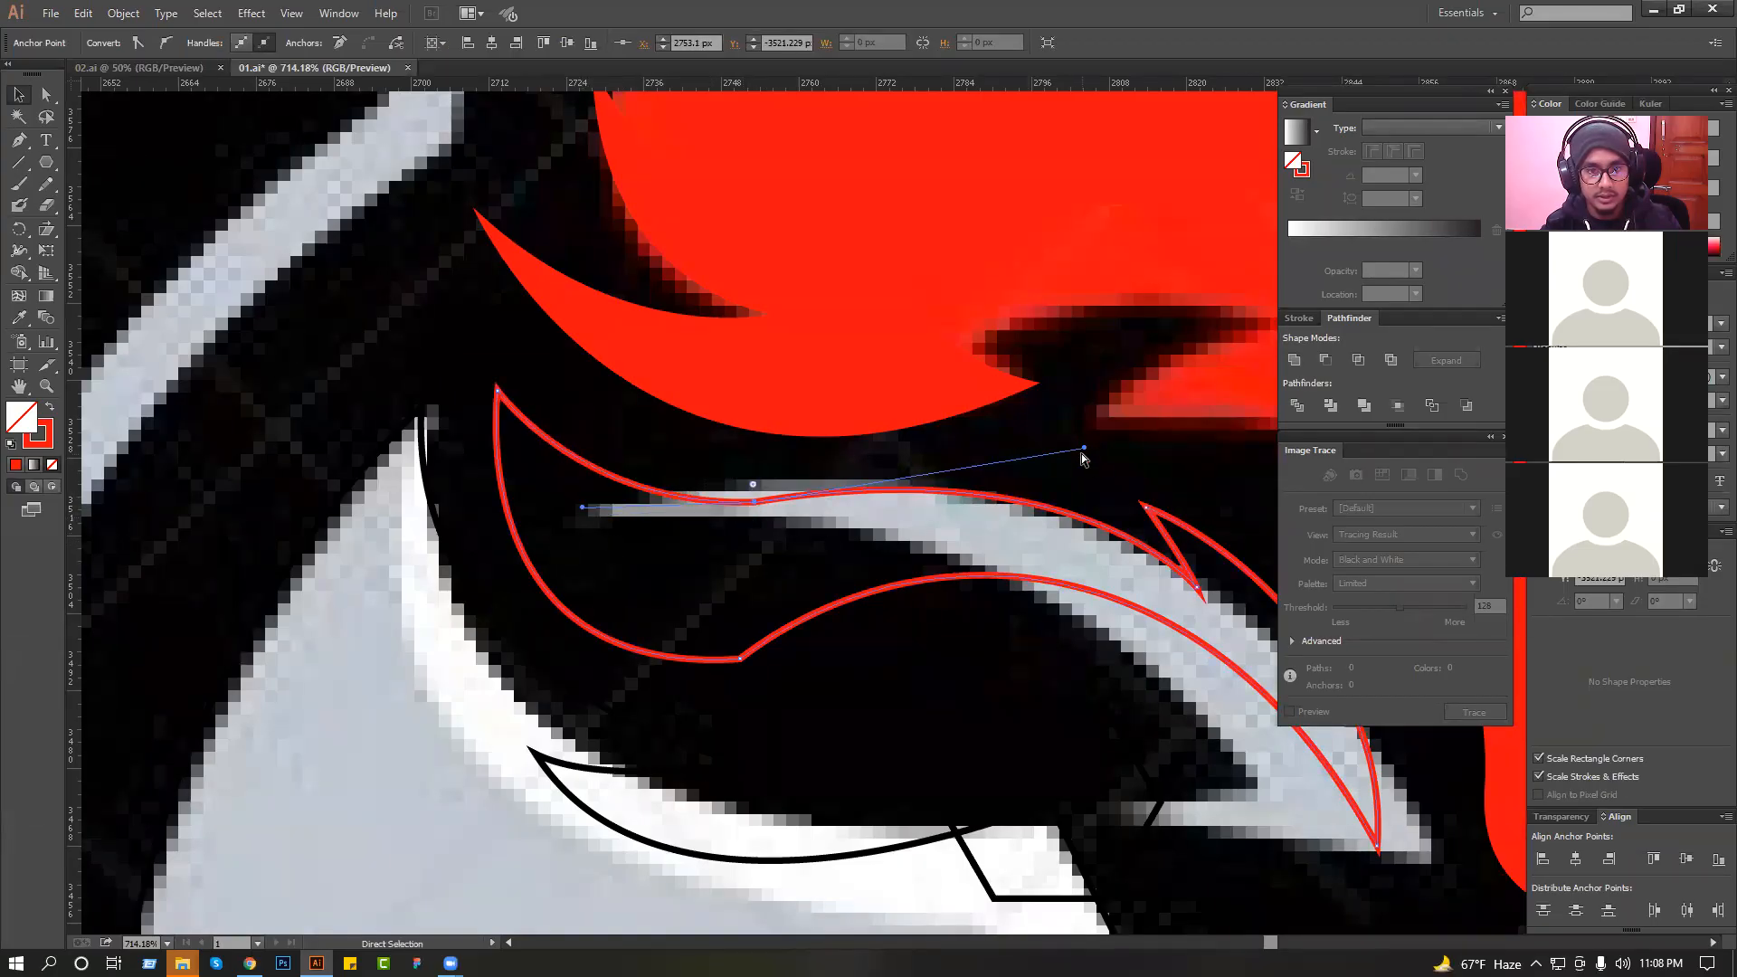
drag(1084, 443, 1089, 424)
click(966, 463)
key(alt+space)
key(Escape)
ctrl+click(680, 497)
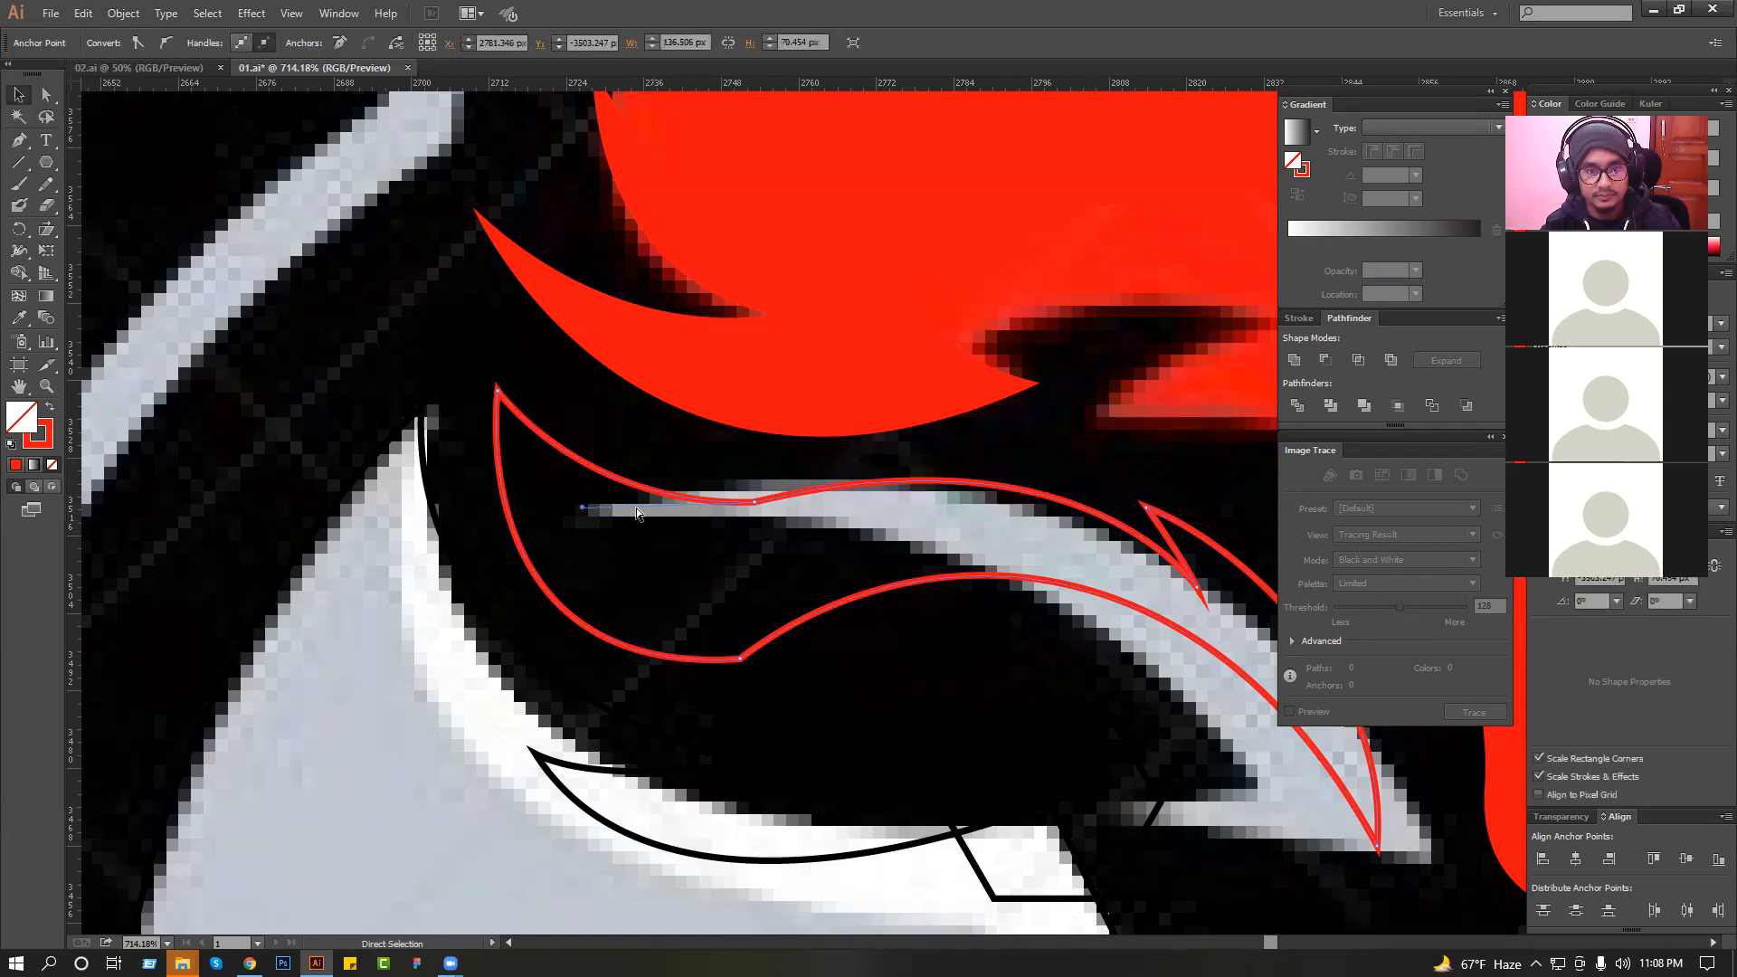
drag(583, 511, 585, 526)
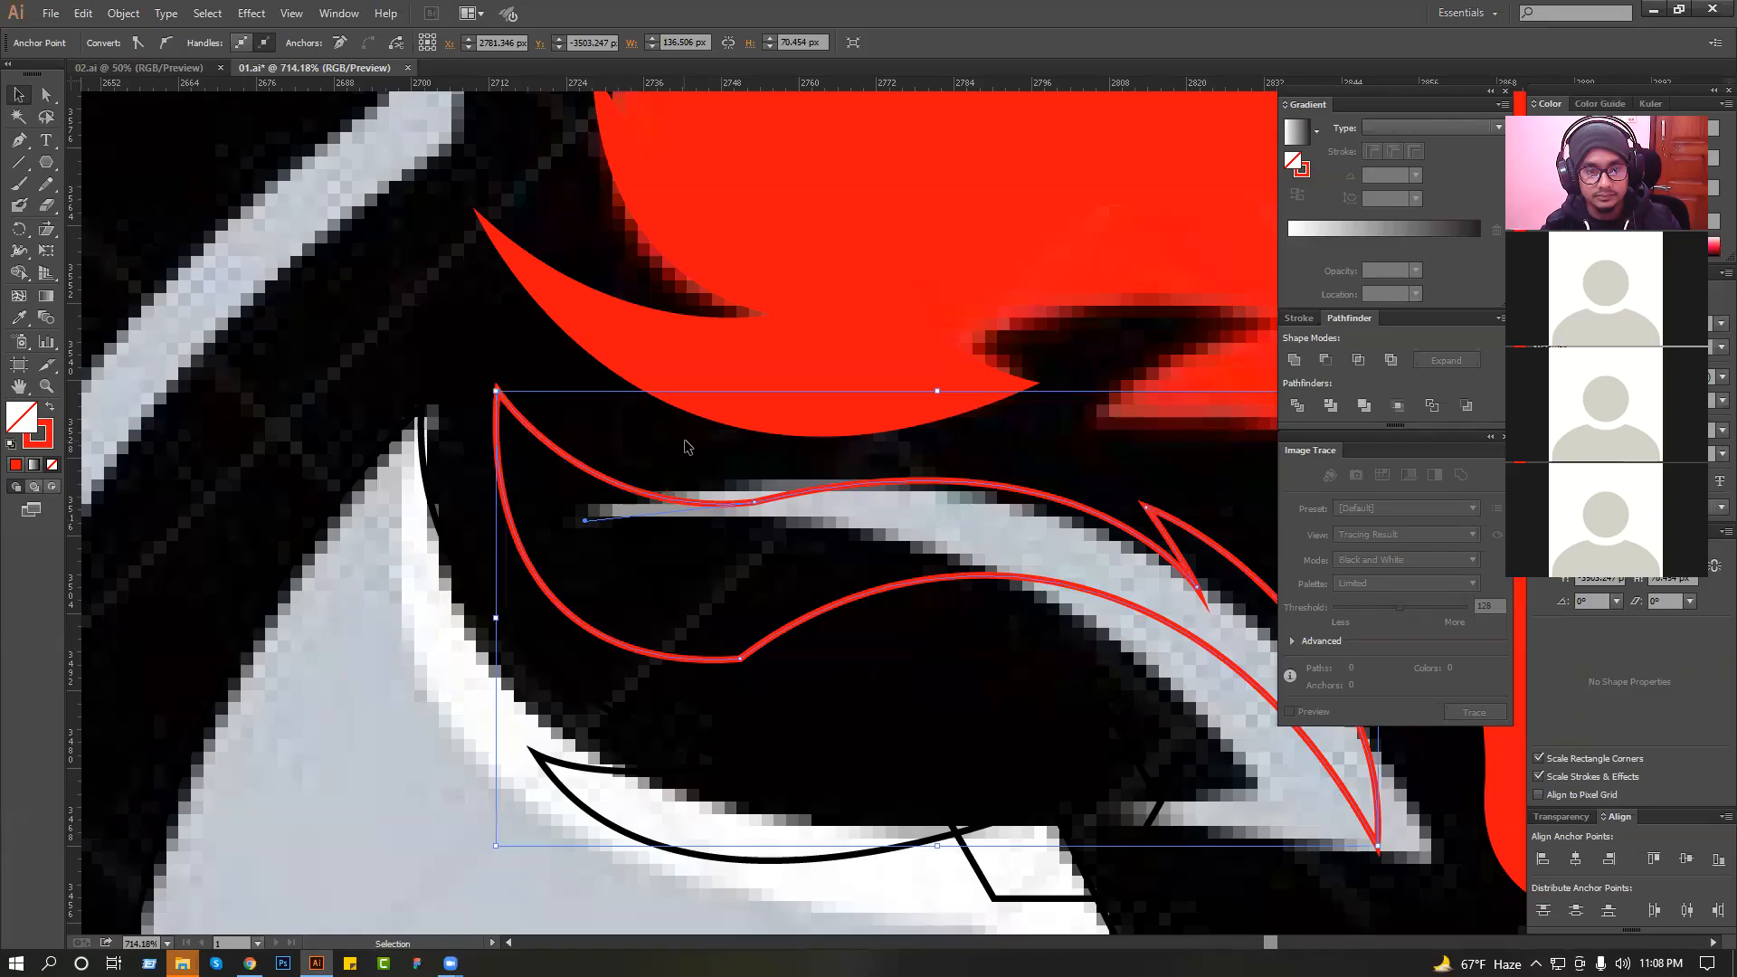
Deselect the dome highlight outline and save the document.
click(688, 446)
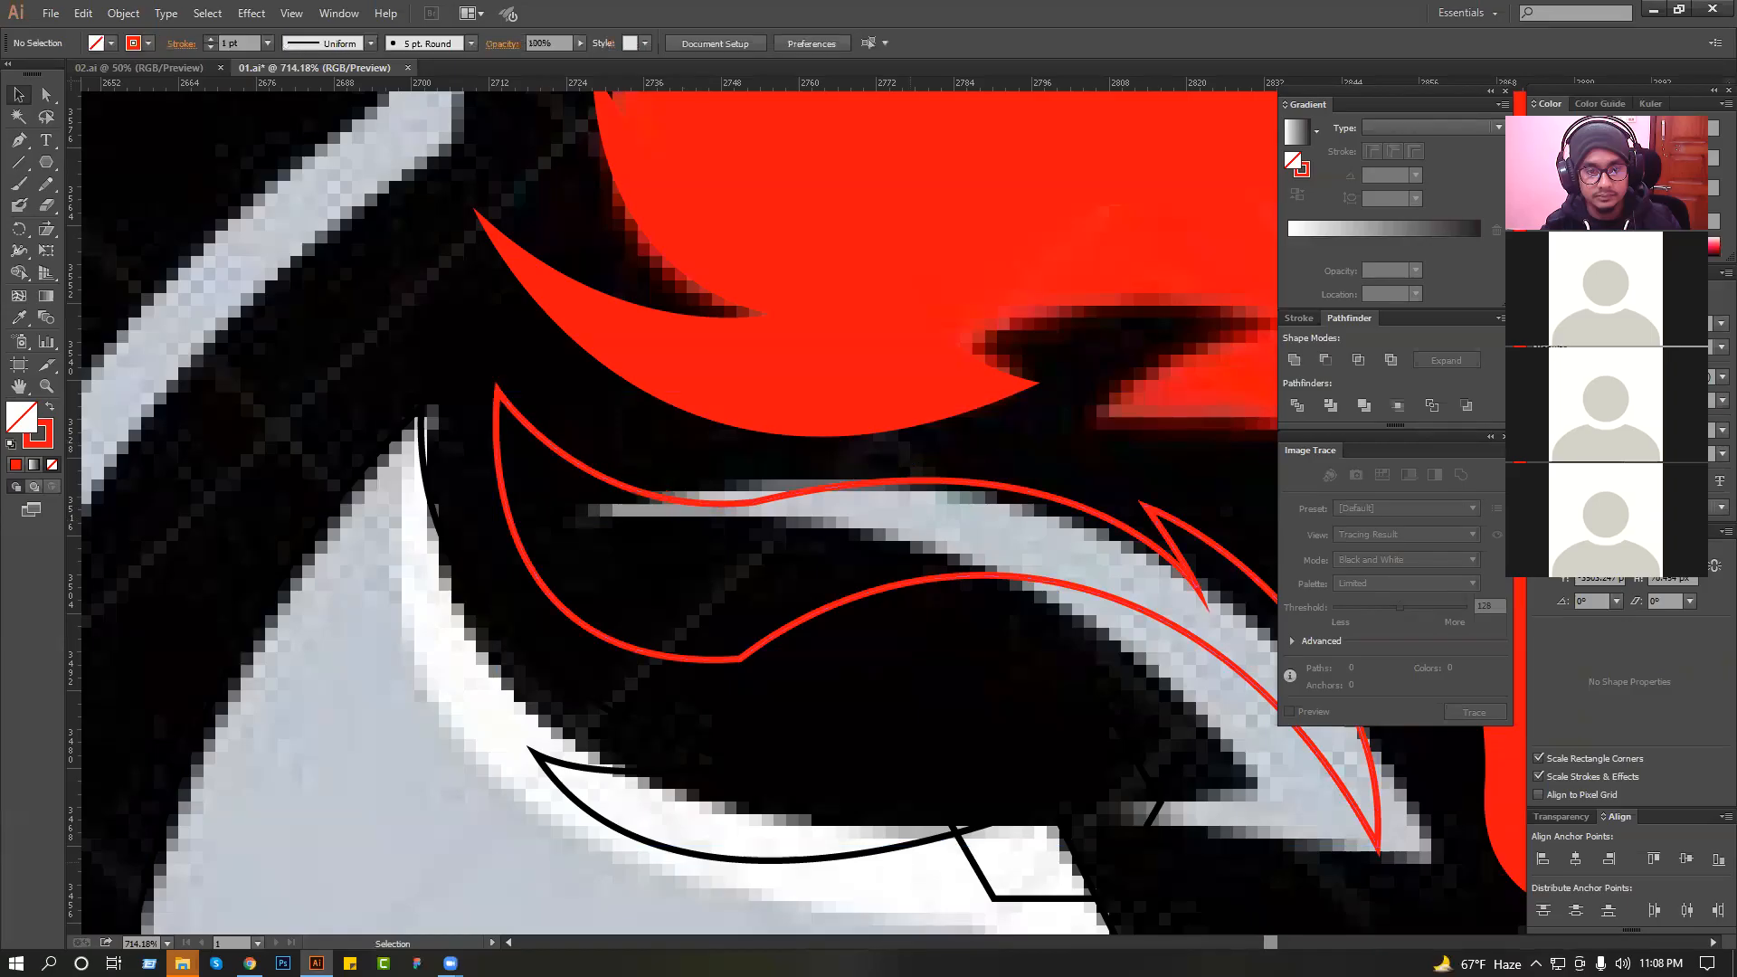
ctrl+alt+click(1028, 739)
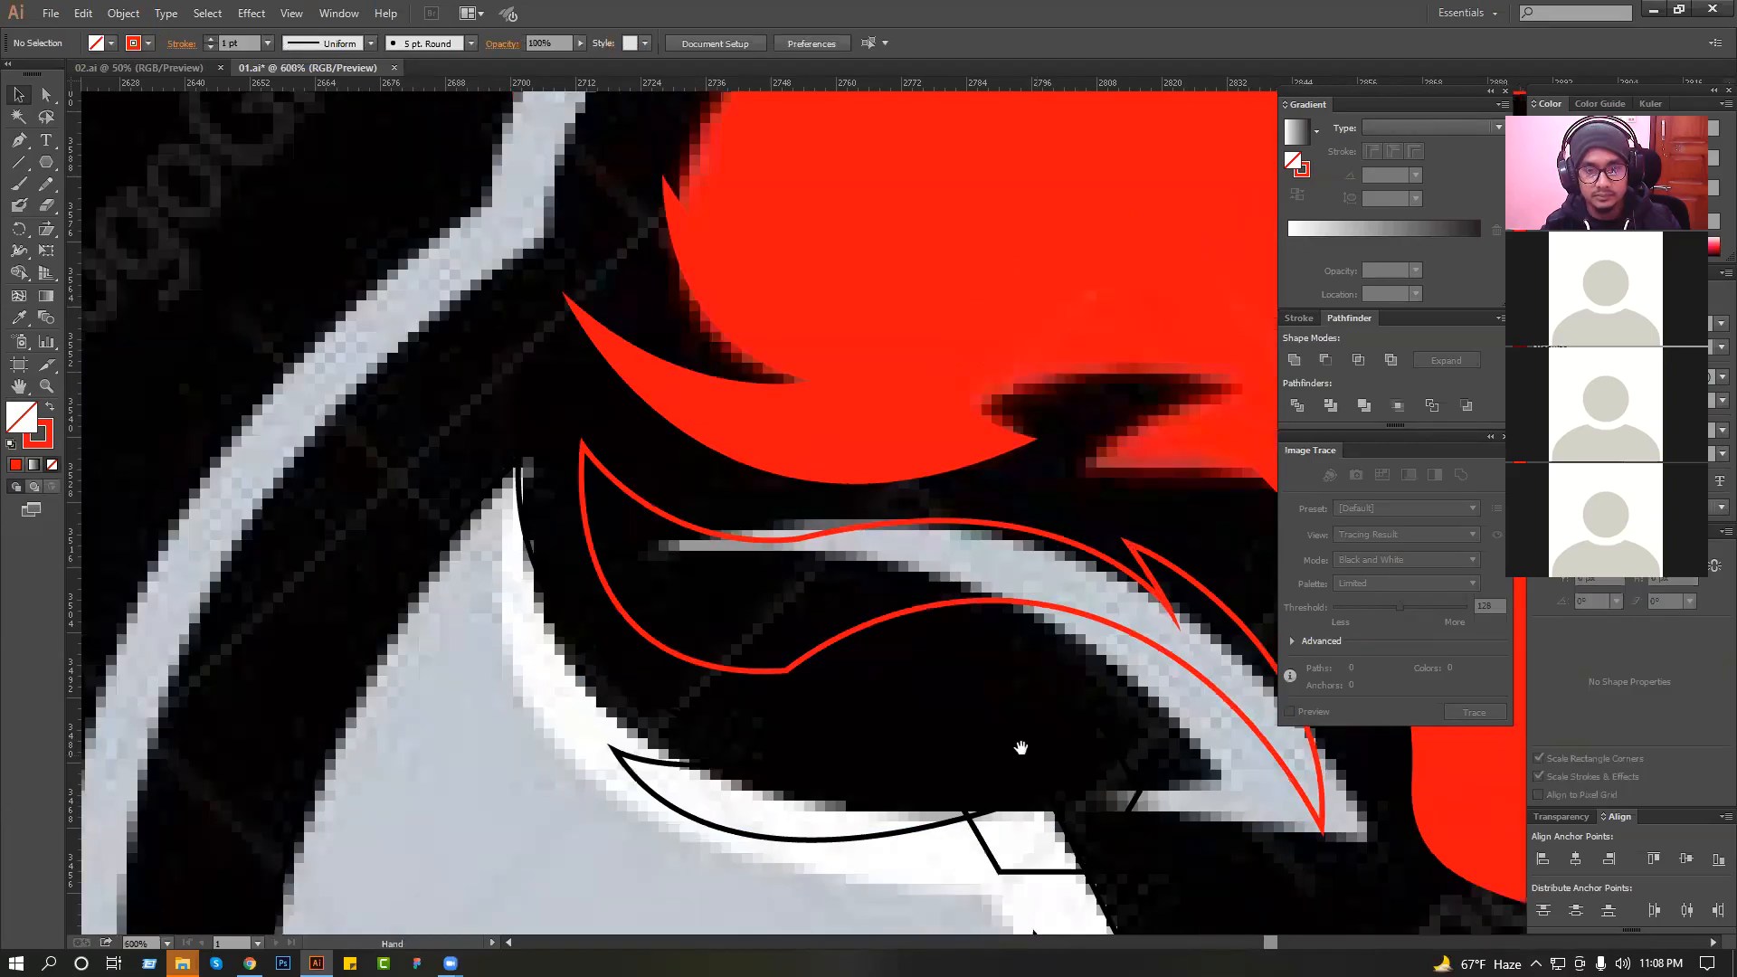
key(ctrl+s)
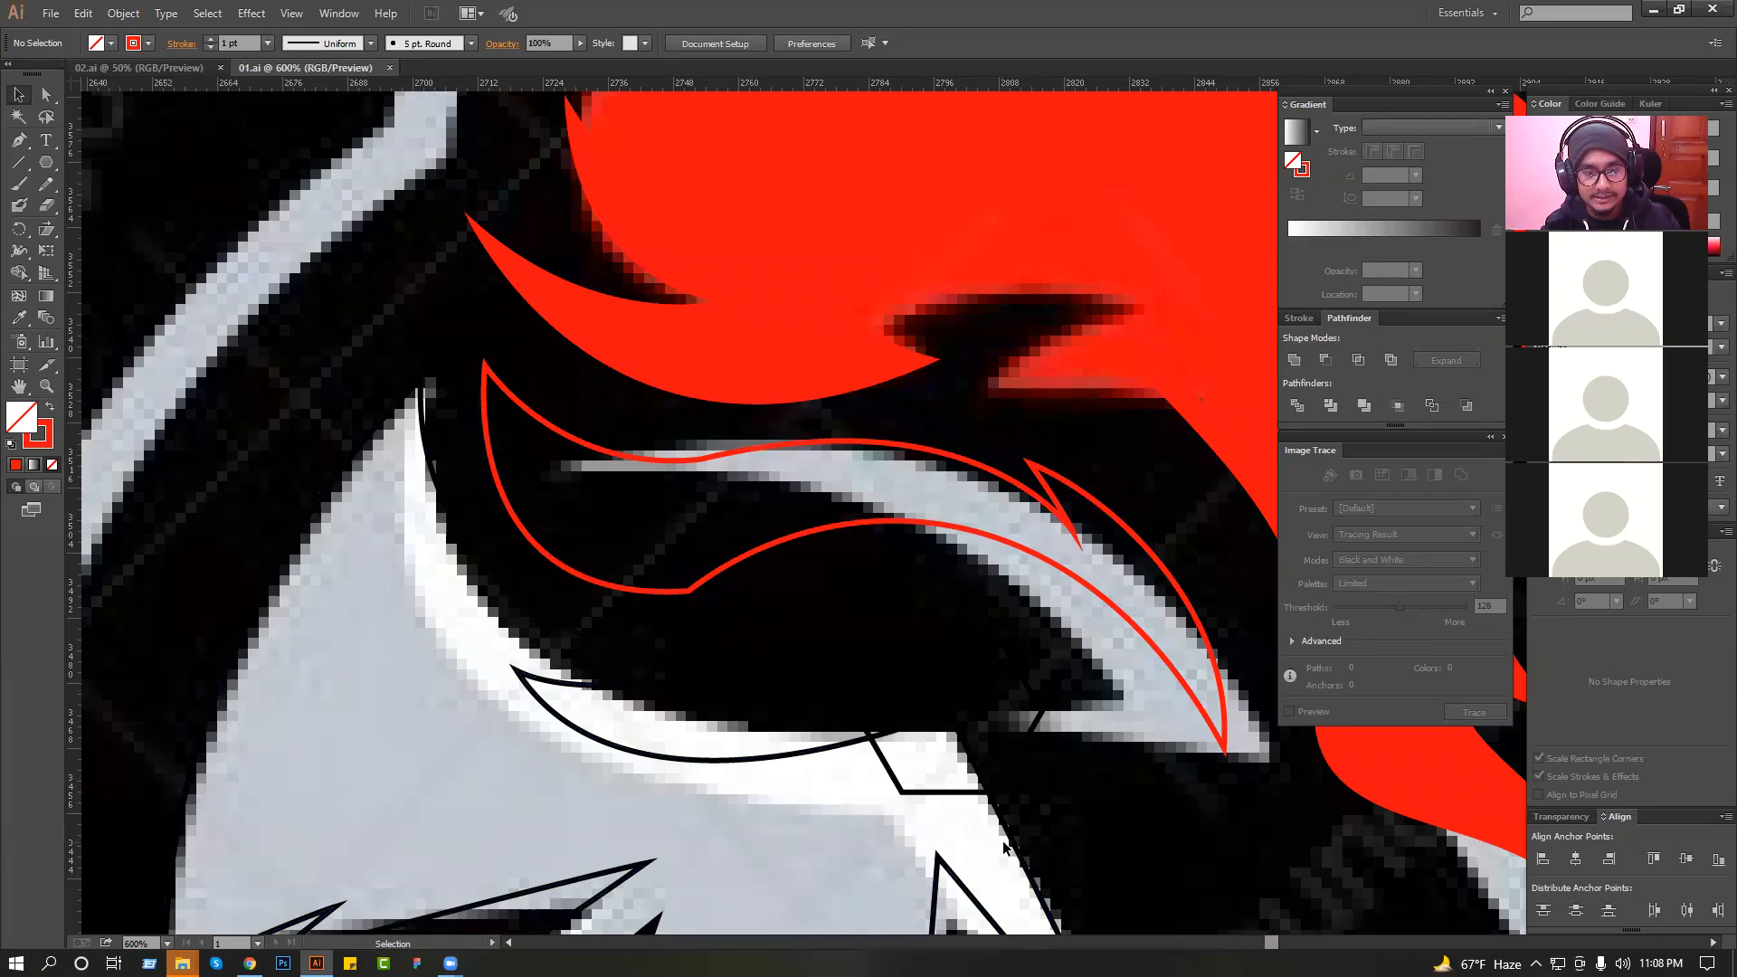
Examine the dome highlight's outline up close and then against the whole reference helmet.
ctrl+alt+click(968, 700)
ctrl+alt+click(980, 708)
drag(931, 711, 860, 710)
drag(744, 512, 1091, 708)
drag(1091, 702, 1187, 696)
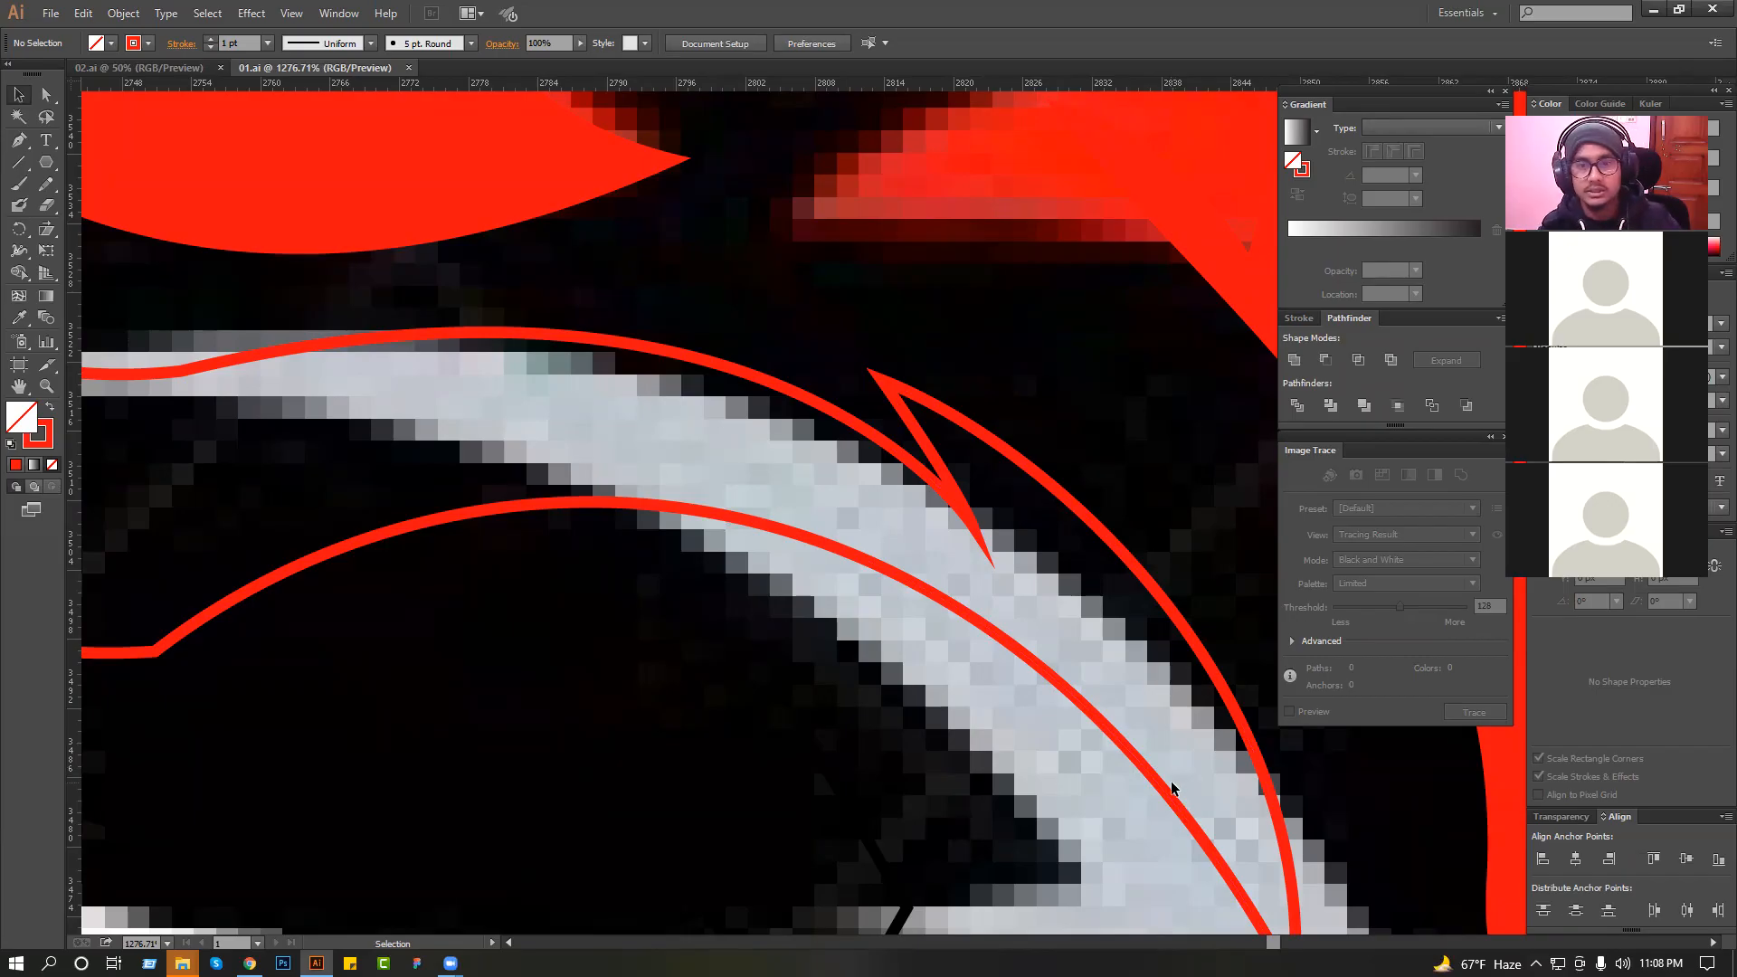
scroll(1027, 537, down, 2)
drag(868, 597, 913, 599)
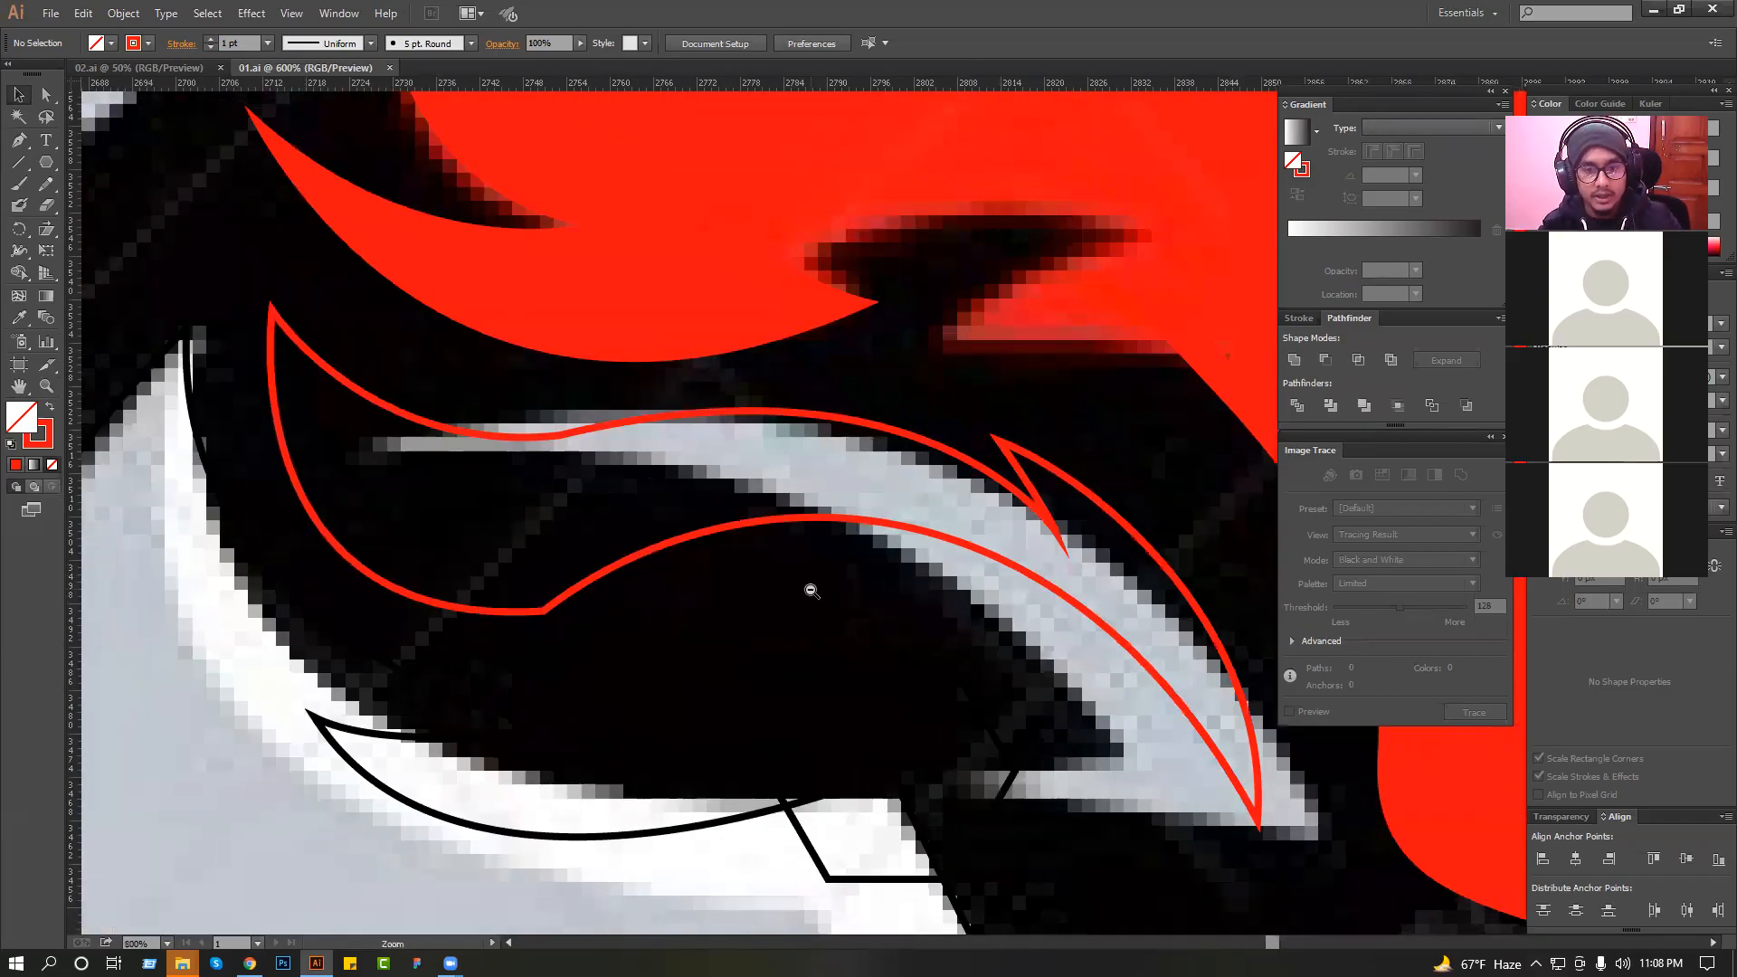
scroll(796, 556, down, 3)
scroll(778, 484, down, 3)
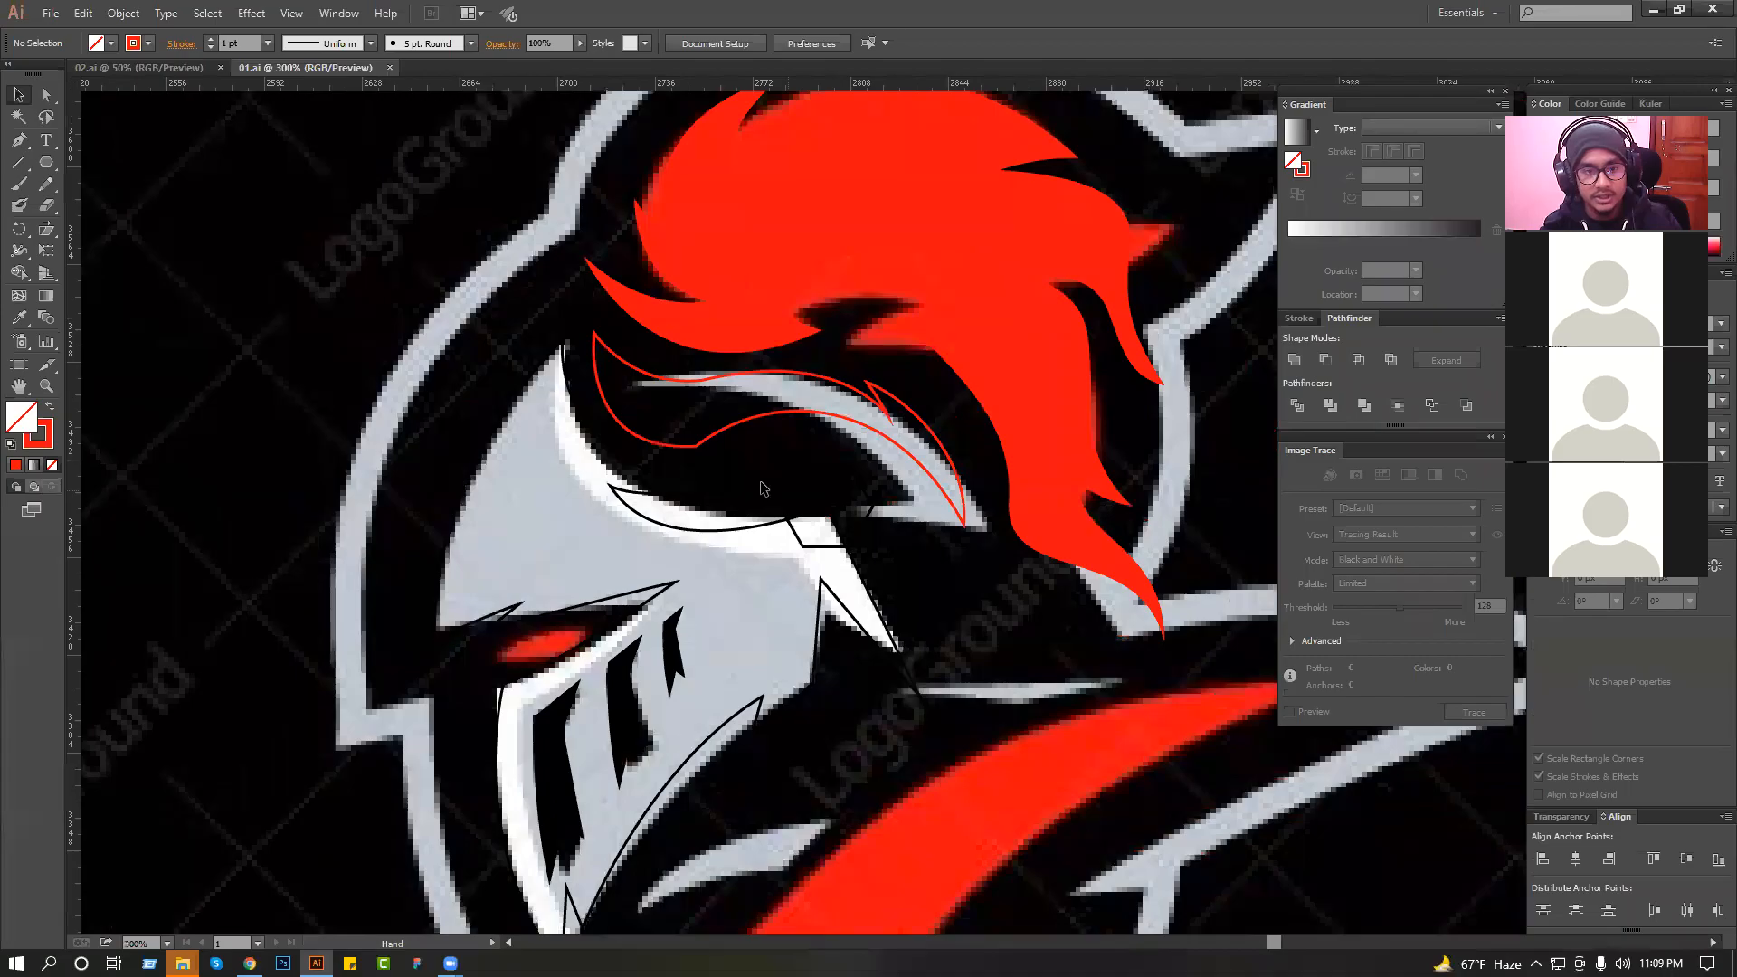
Fill the traced helmet face with the light grey sampled from the reference, without an outline.
scroll(747, 579, down, 1)
click(742, 468)
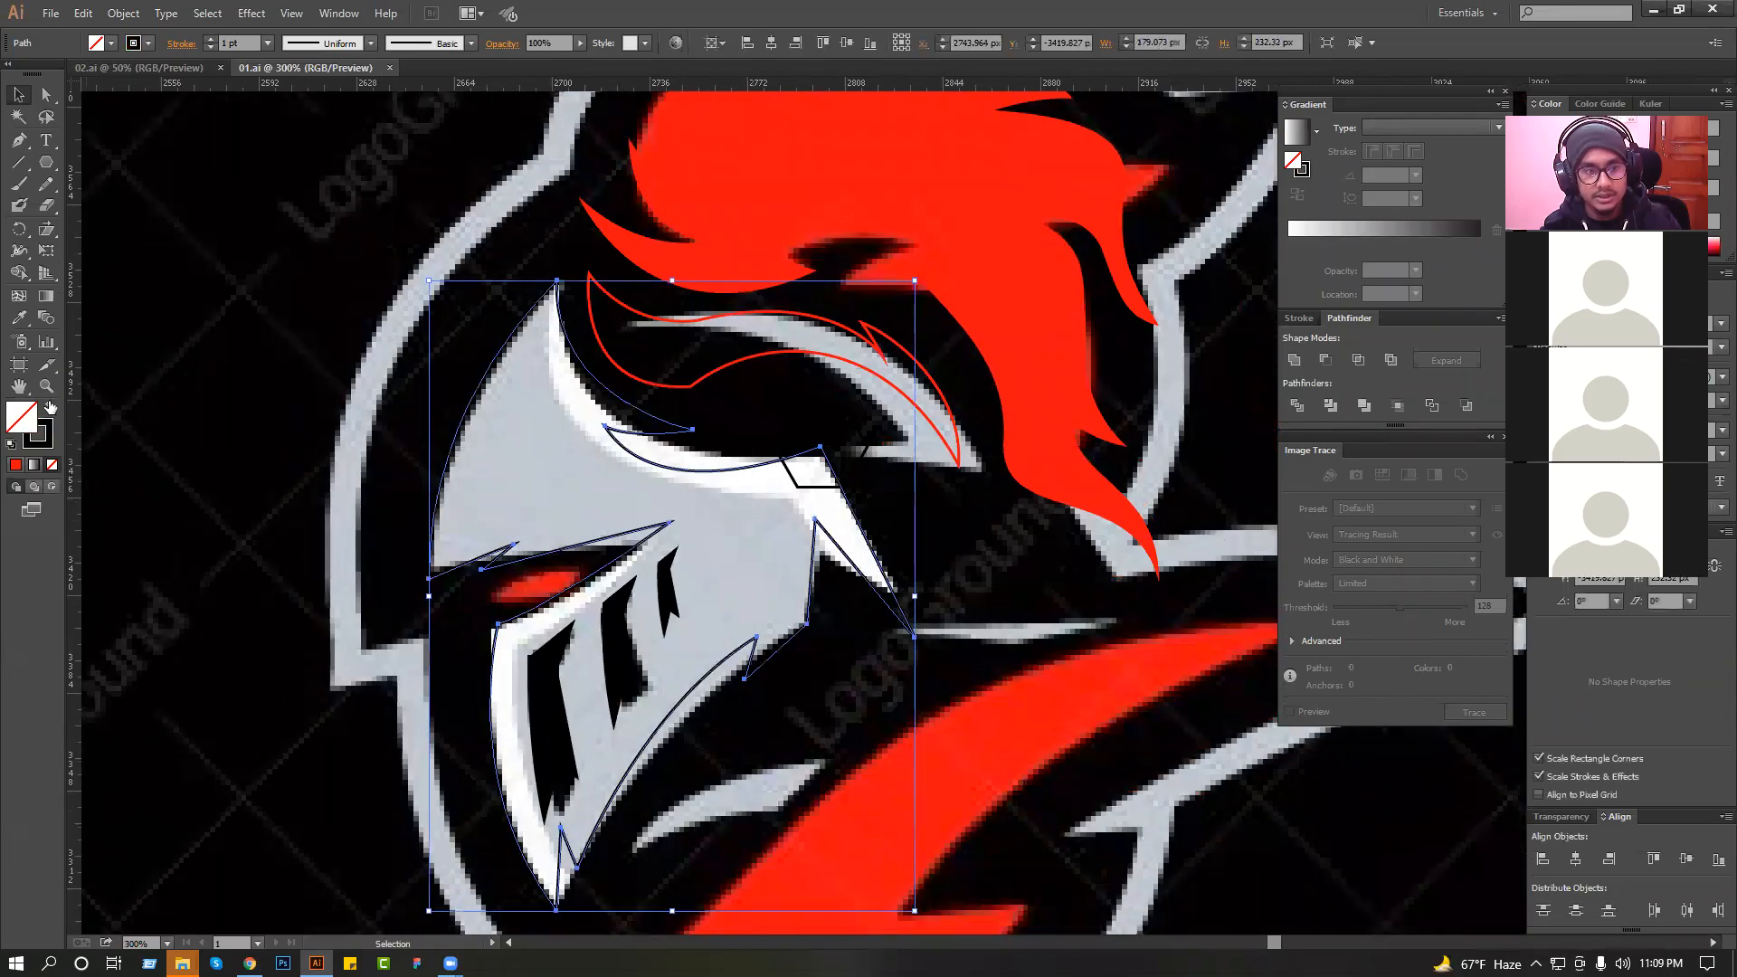
click(16, 318)
click(545, 464)
click(18, 95)
Fill the dome highlight with the helmet's light grey, without an outline, and deselect it.
click(764, 357)
click(16, 319)
click(540, 408)
click(18, 95)
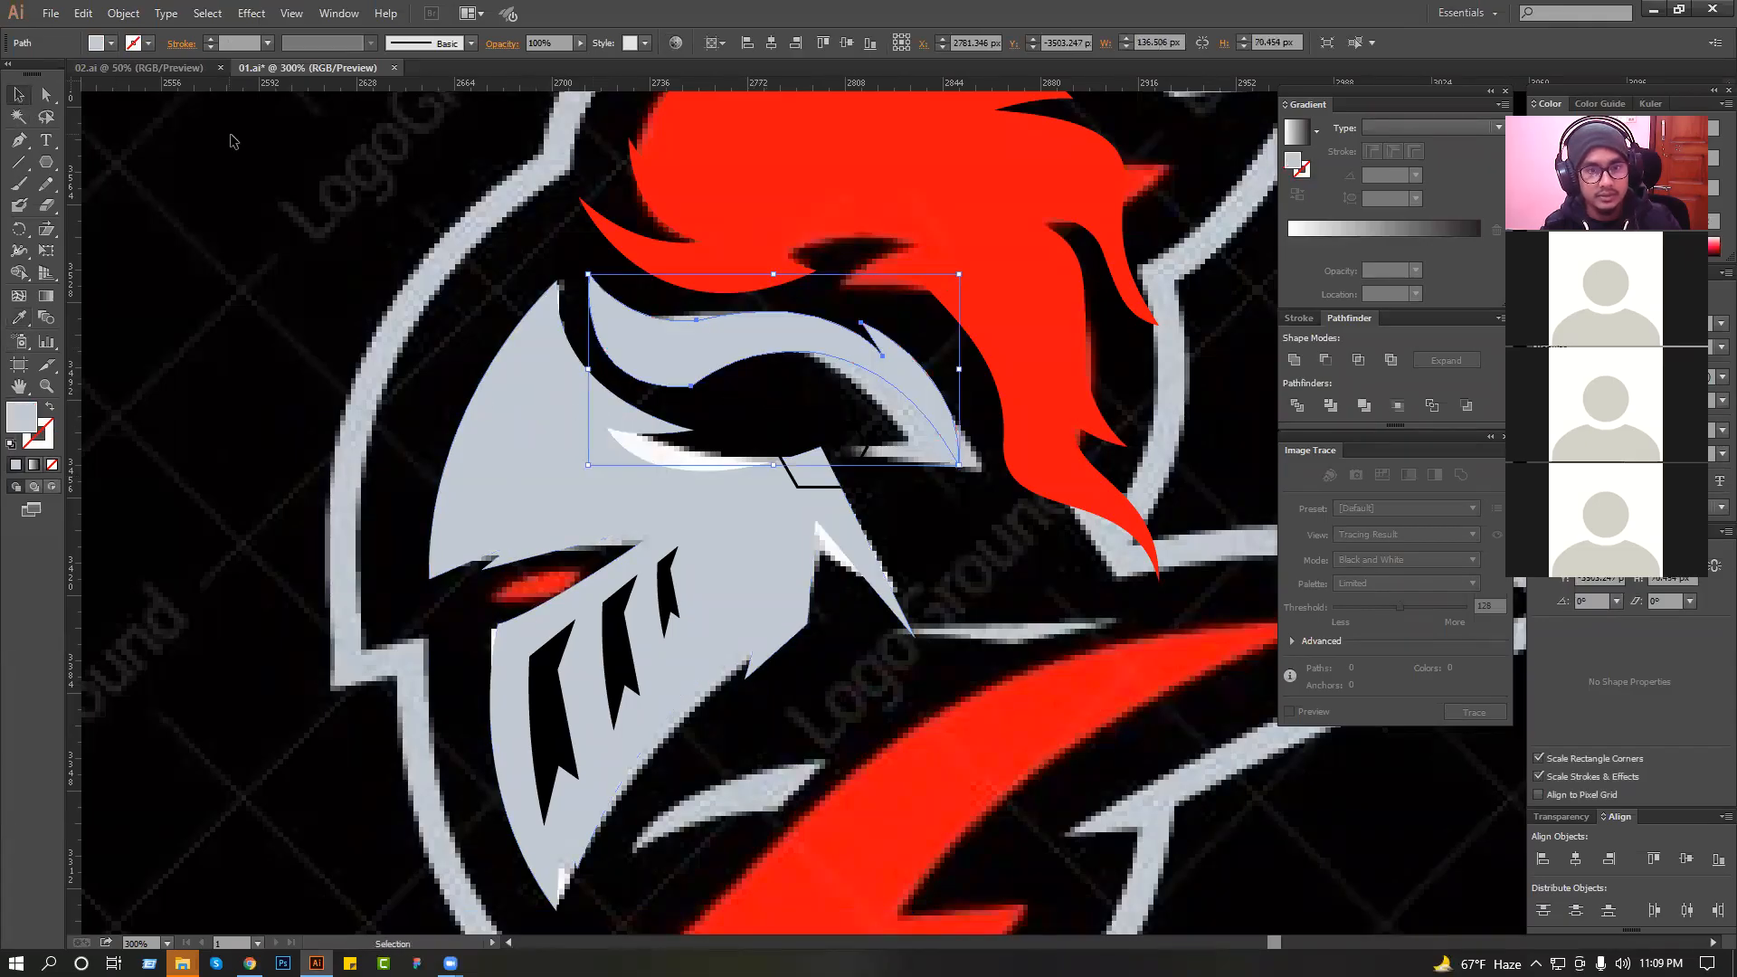
click(231, 140)
Trace the glowing eye in the helmet's slit as an angular four-point shape with the Pen tool.
scroll(396, 297, down, 1)
scroll(482, 536, up, 4)
key(p)
click(430, 350)
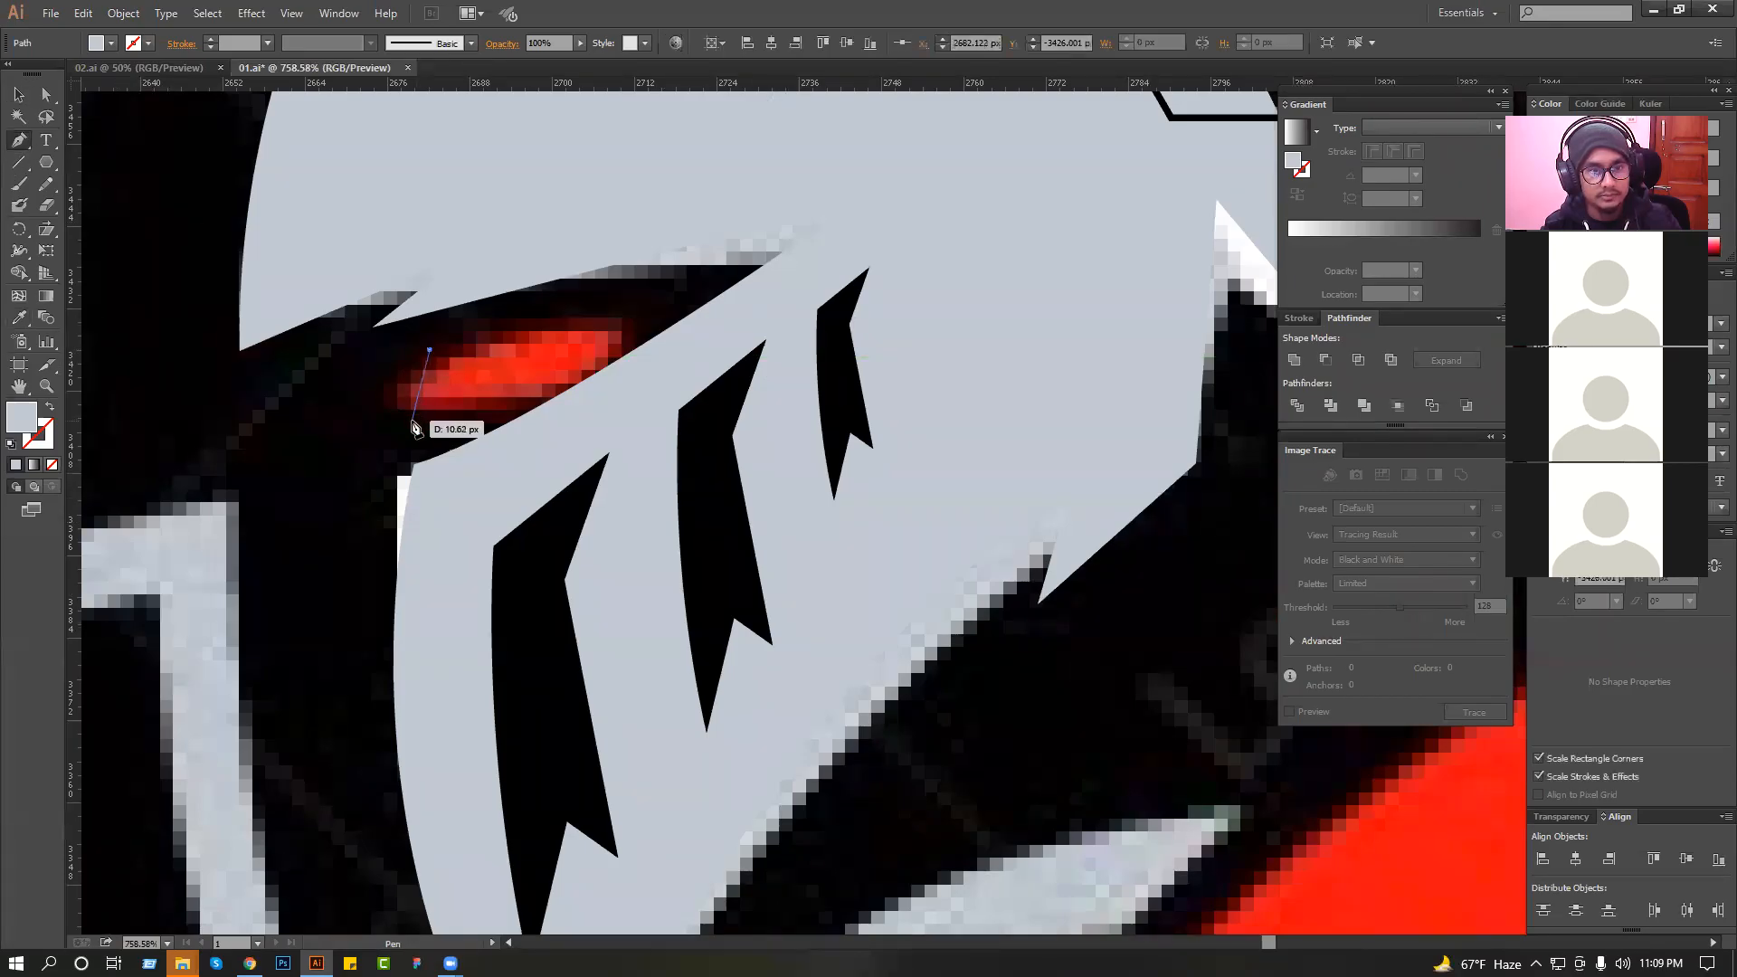
click(412, 419)
click(555, 369)
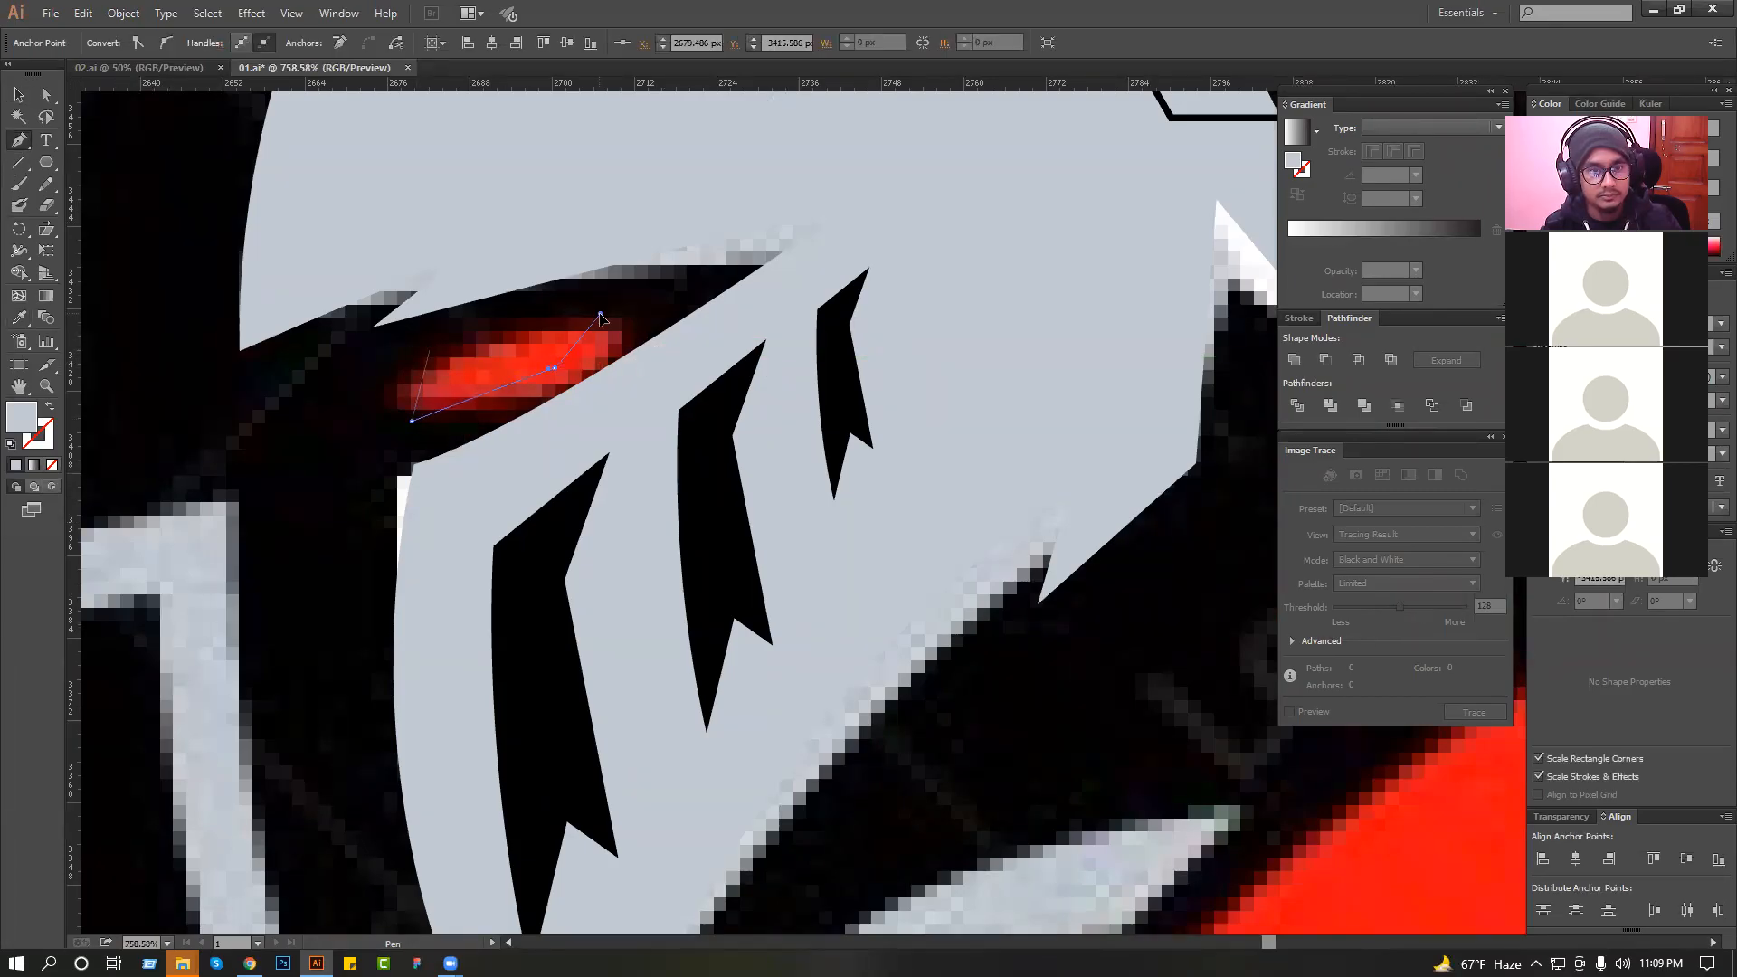
drag(608, 295, 611, 292)
drag(611, 292, 490, 331)
click(429, 350)
Redo the eye shape's upper edge, closing it directly from the rear tip to the upper front corner.
drag(364, 371, 348, 387)
click(25, 103)
key(ctrl+z)
drag(344, 232, 801, 443)
click(36, 137)
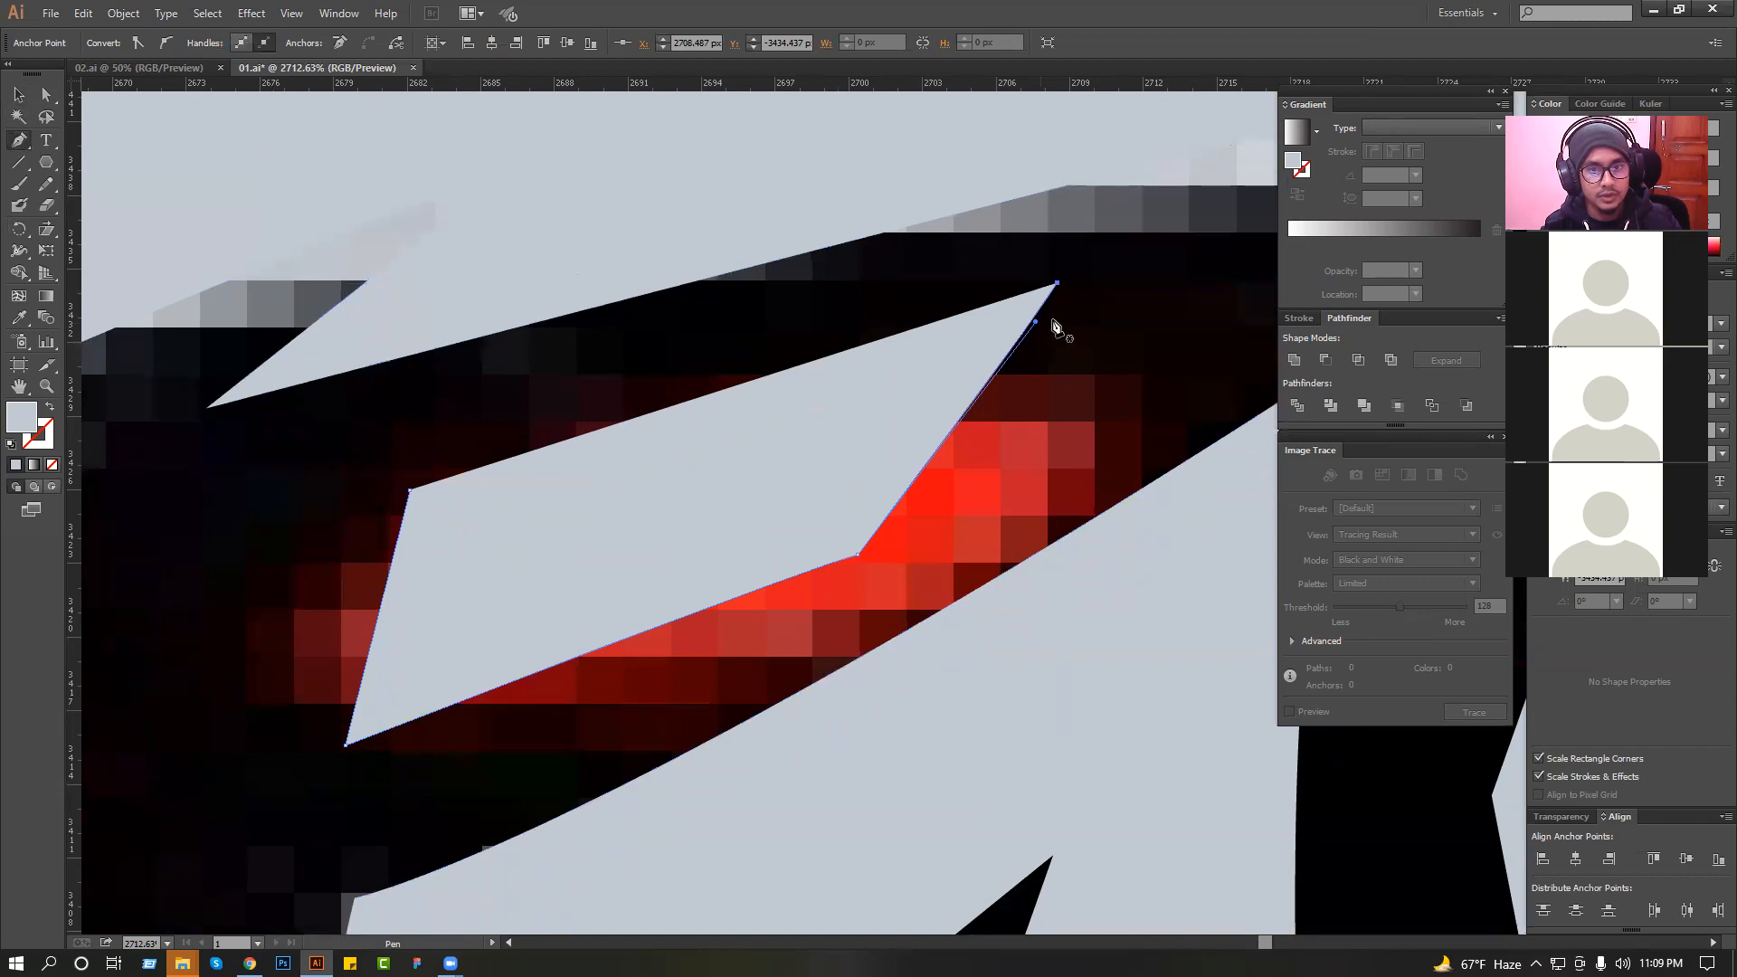
click(859, 313)
click(411, 491)
key(ctrl+z)
key(ctrl+z)
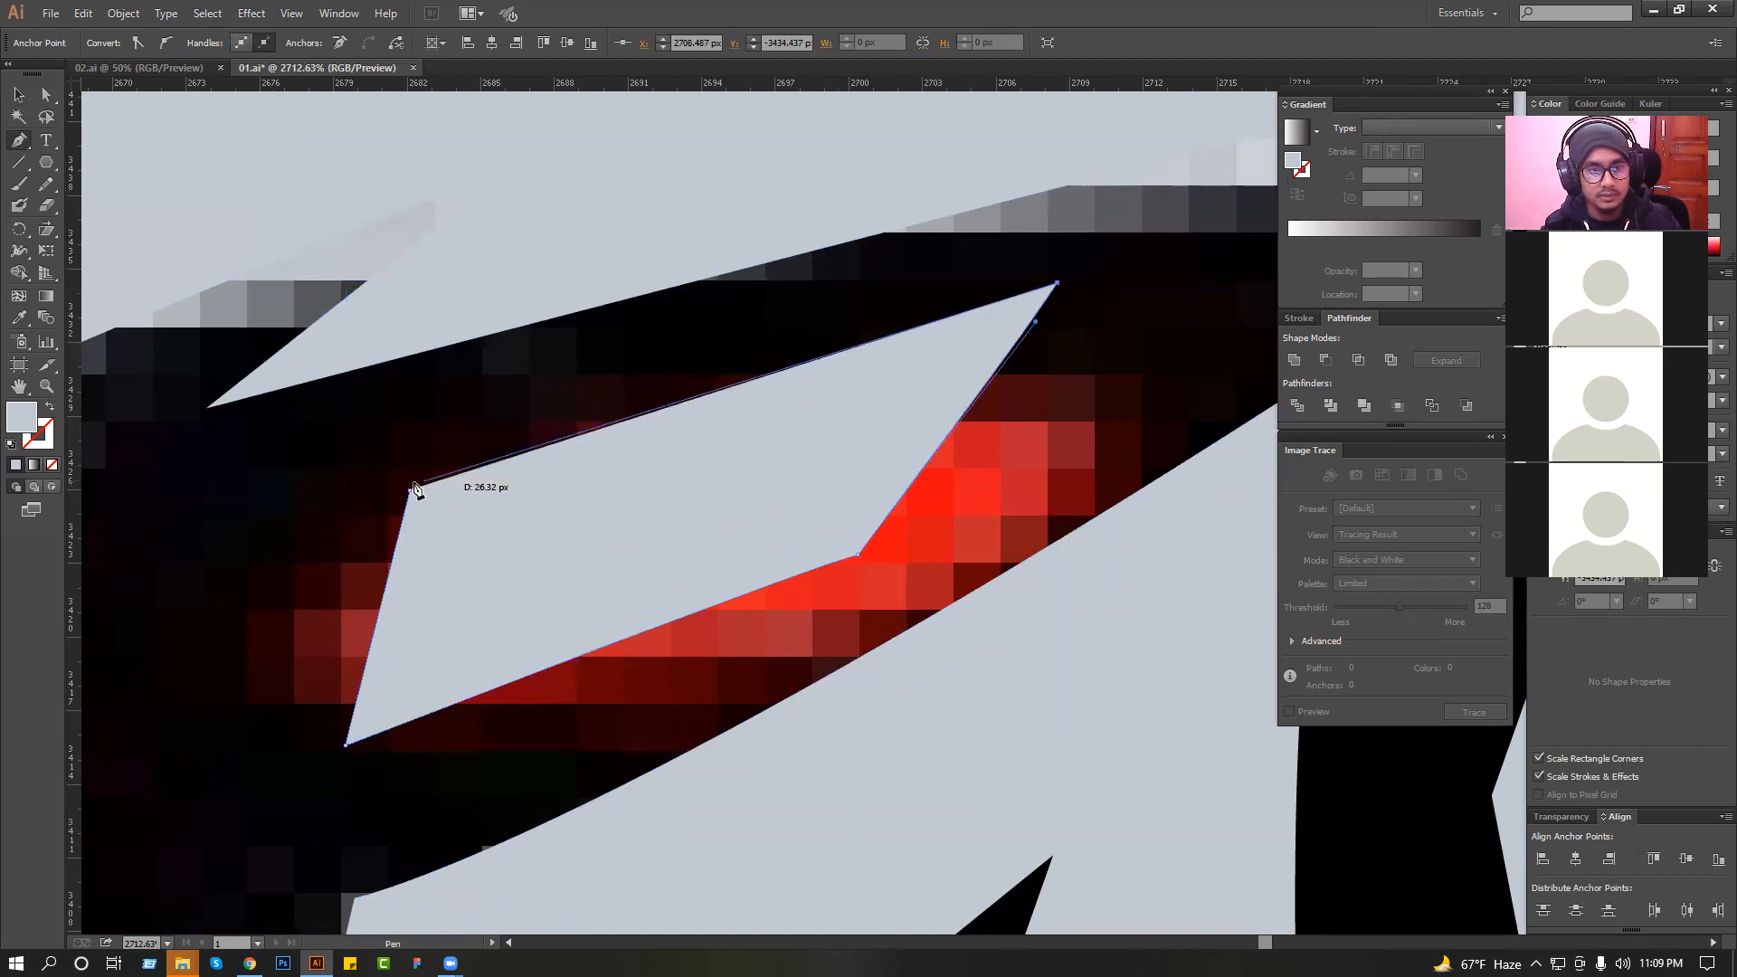
Fill the eye shape with the red sampled from the reference collar, without an outline, and deselect it.
click(18, 94)
drag(363, 471, 482, 523)
drag(886, 585, 476, 381)
click(951, 461)
scroll(737, 393, down, 4)
click(740, 404)
scroll(680, 390, down, 2)
click(19, 318)
click(1040, 683)
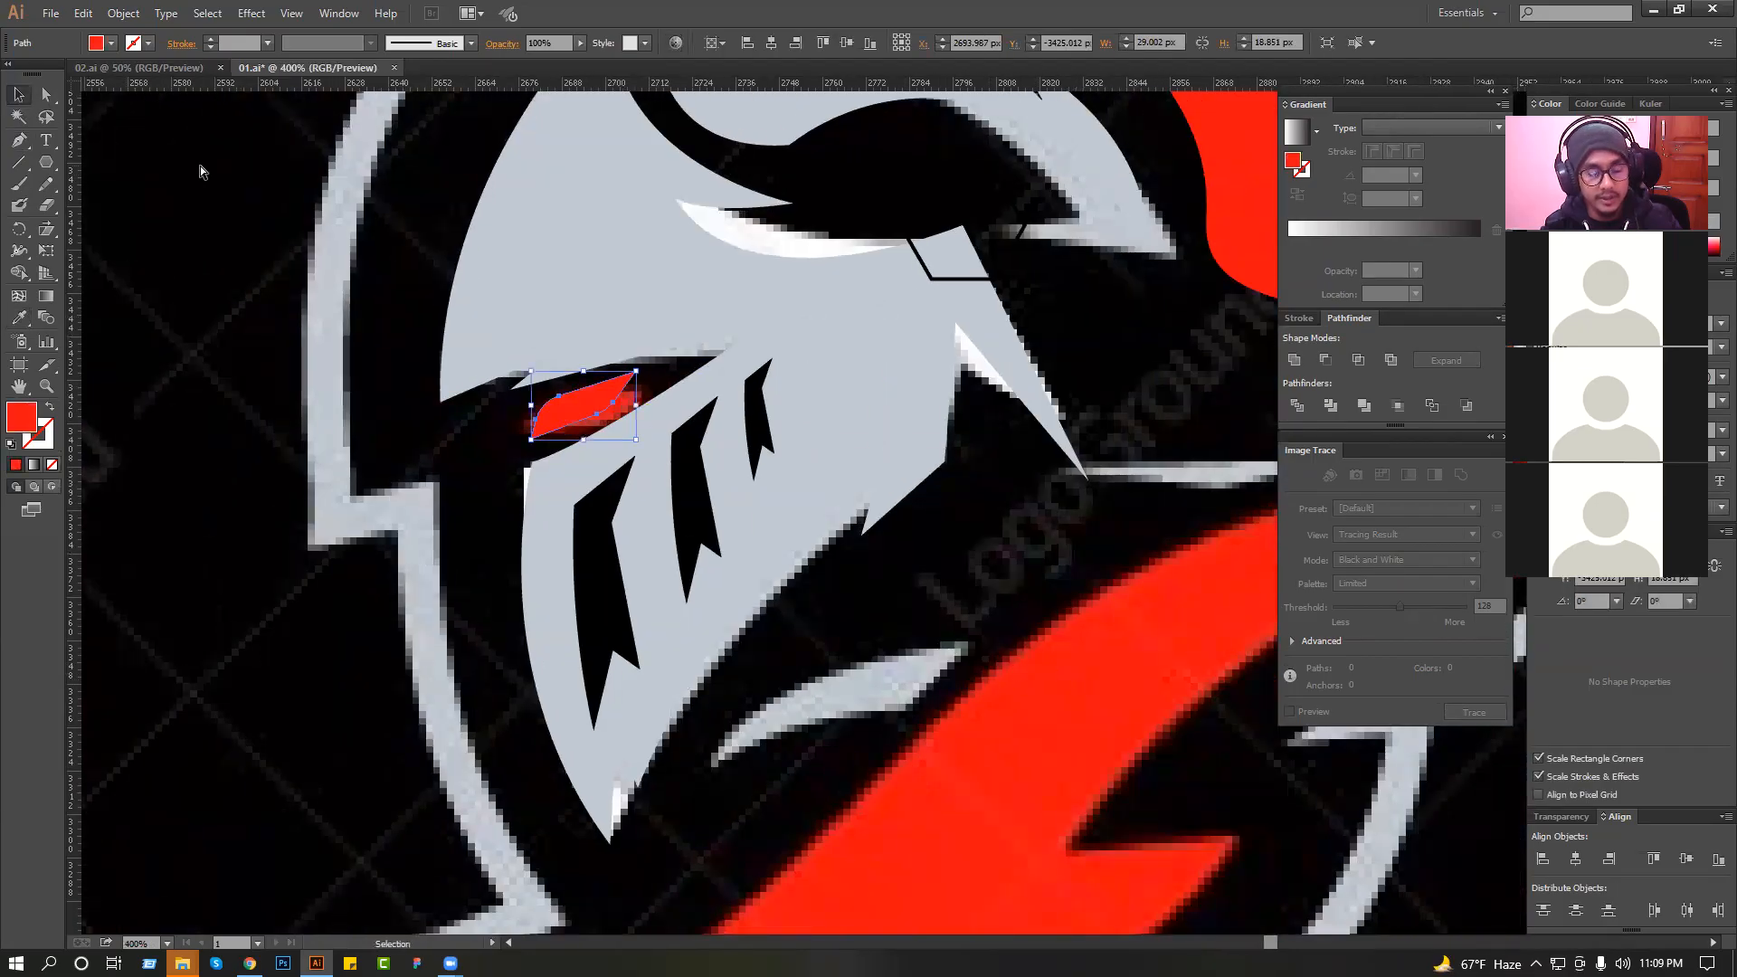
click(194, 170)
Trace the wavy lower edge of the thin strip beneath the helmet's rear spike, using a red stroke and no fill.
scroll(556, 378, down, 3)
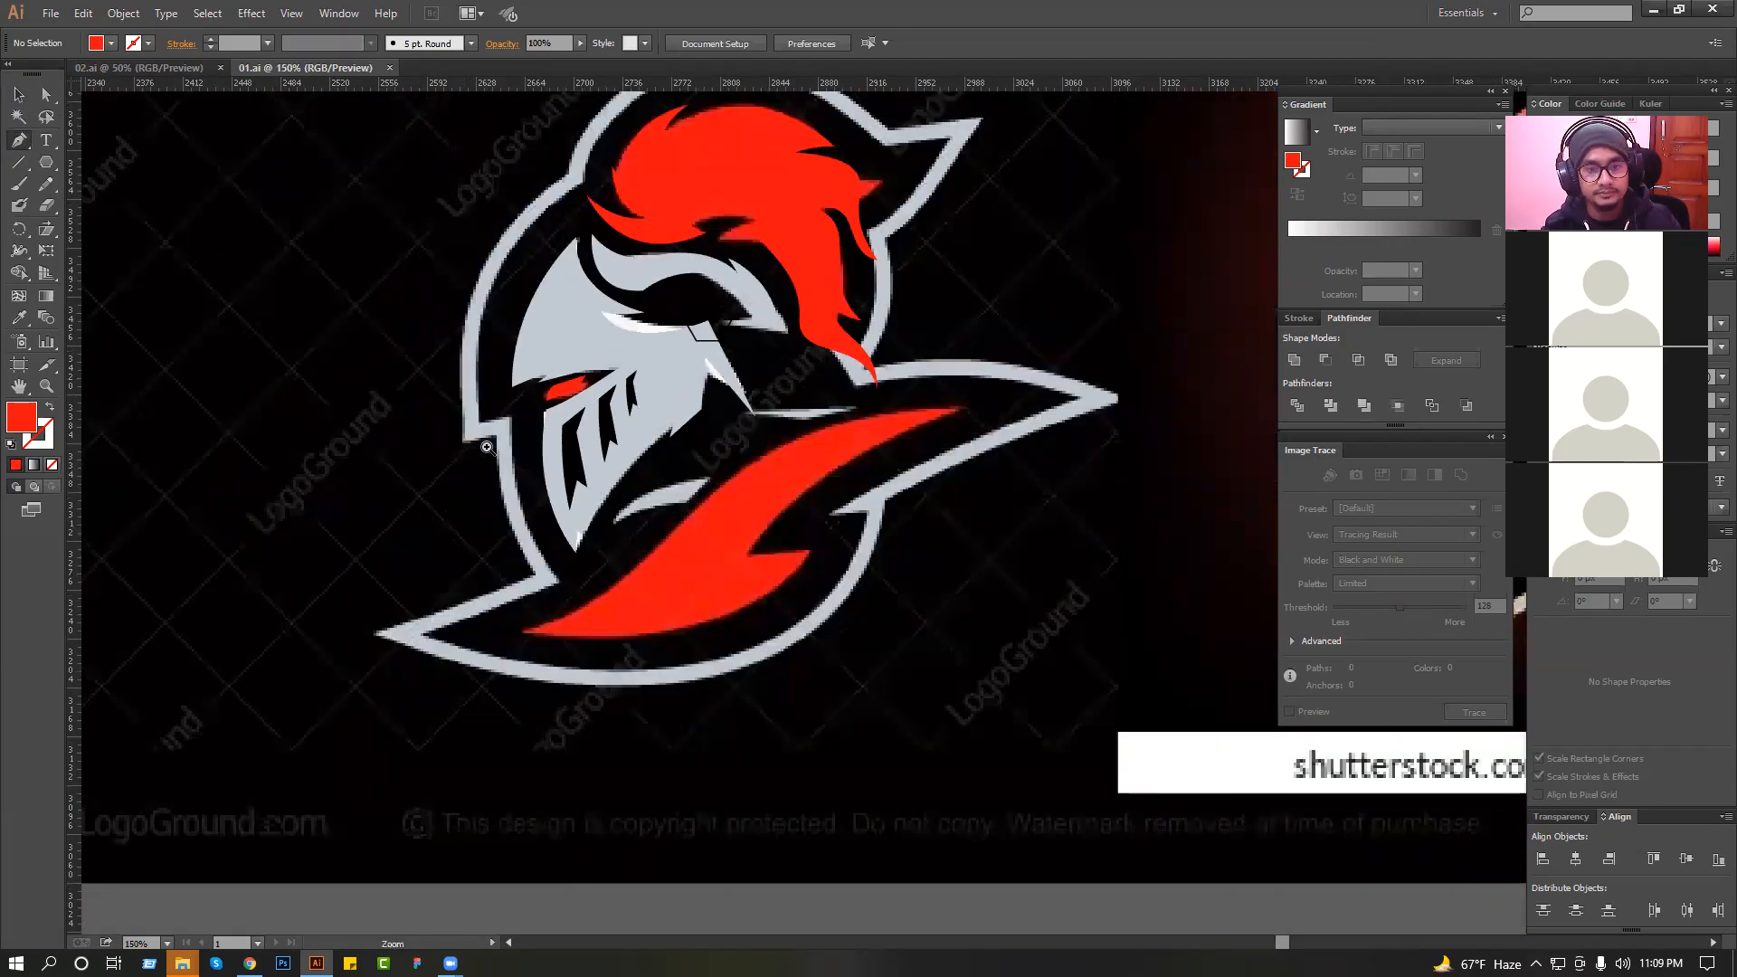
drag(453, 372, 980, 592)
drag(843, 421, 646, 512)
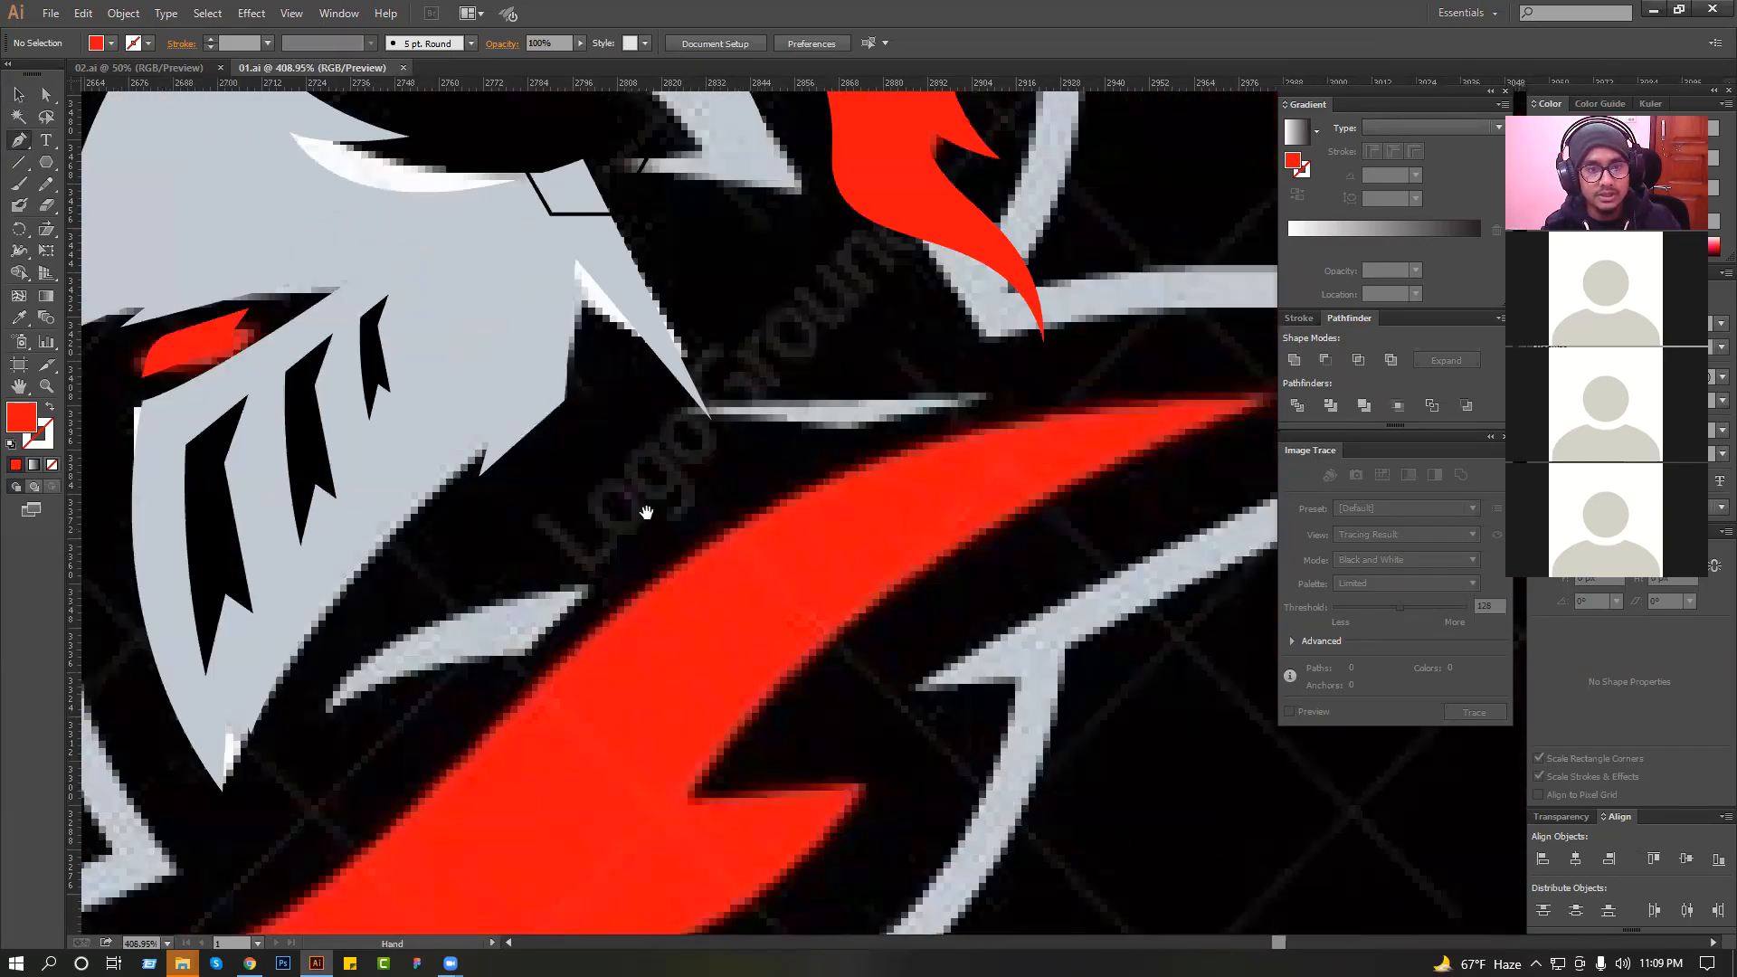
click(605, 440)
drag(822, 454, 951, 420)
click(1075, 436)
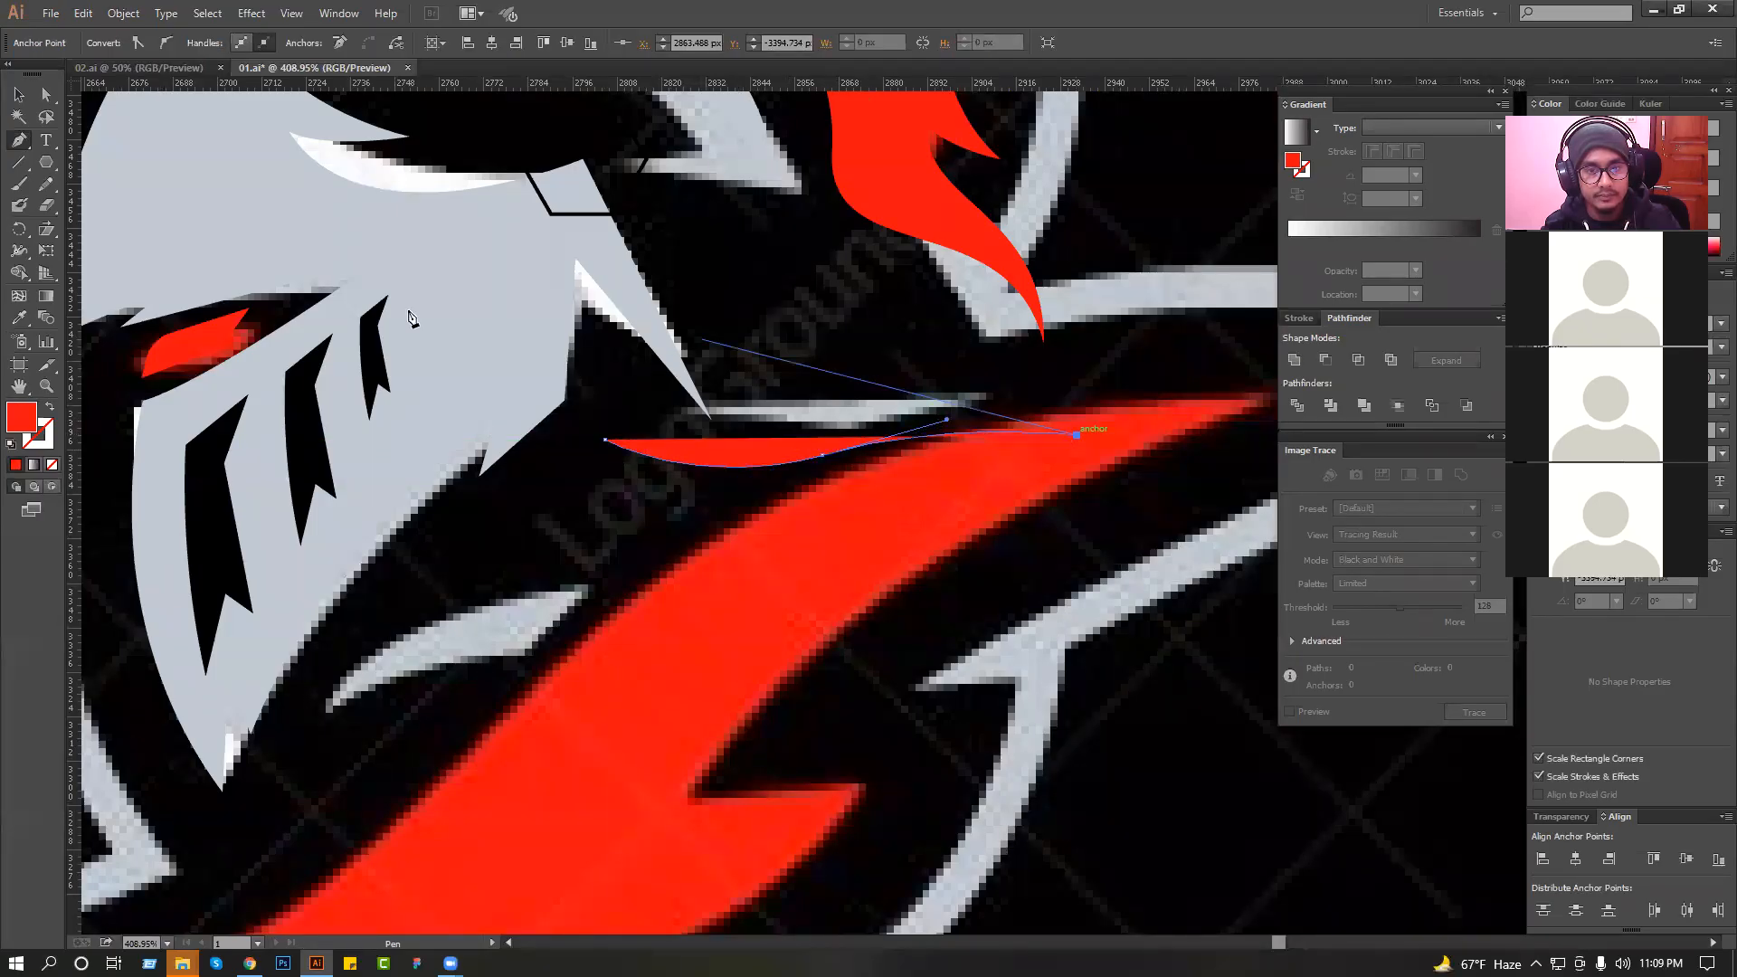
click(50, 407)
drag(905, 393, 802, 401)
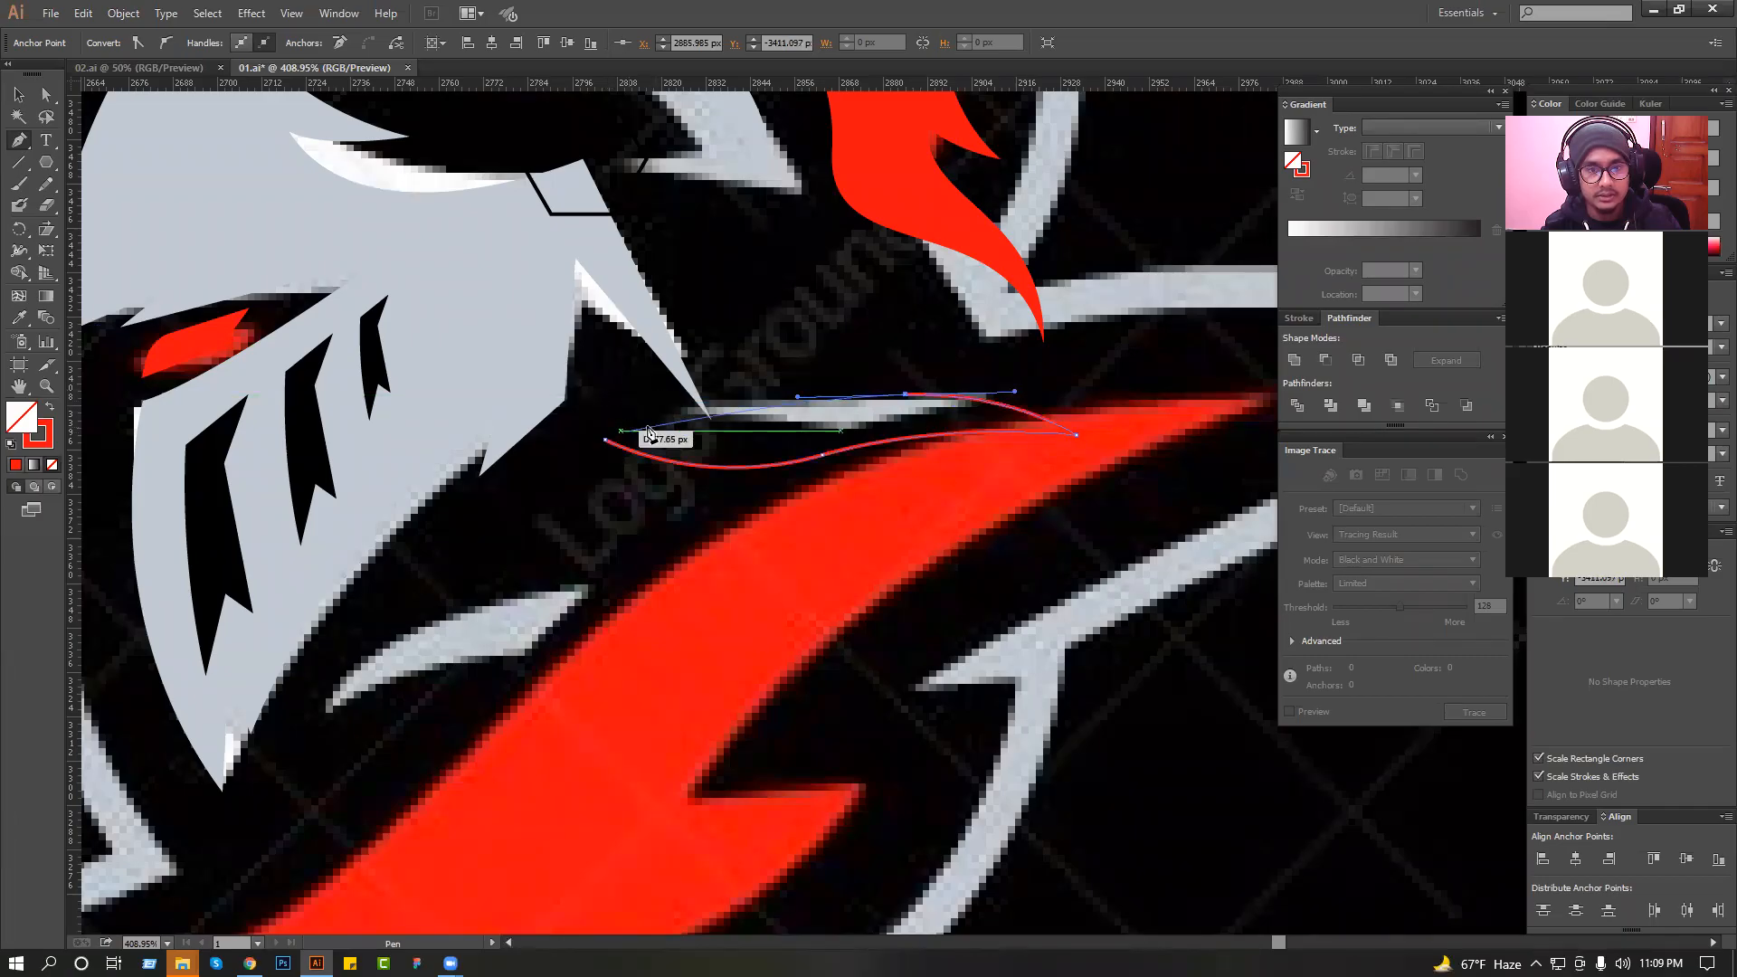
key(ctrl+z)
drag(854, 404, 543, 426)
key(ctrl+z)
drag(737, 419, 587, 449)
key(ctrl+z)
Trace the strip's wavy upper edge back from the rear tip and close it with a blunt front end.
drag(814, 412, 608, 398)
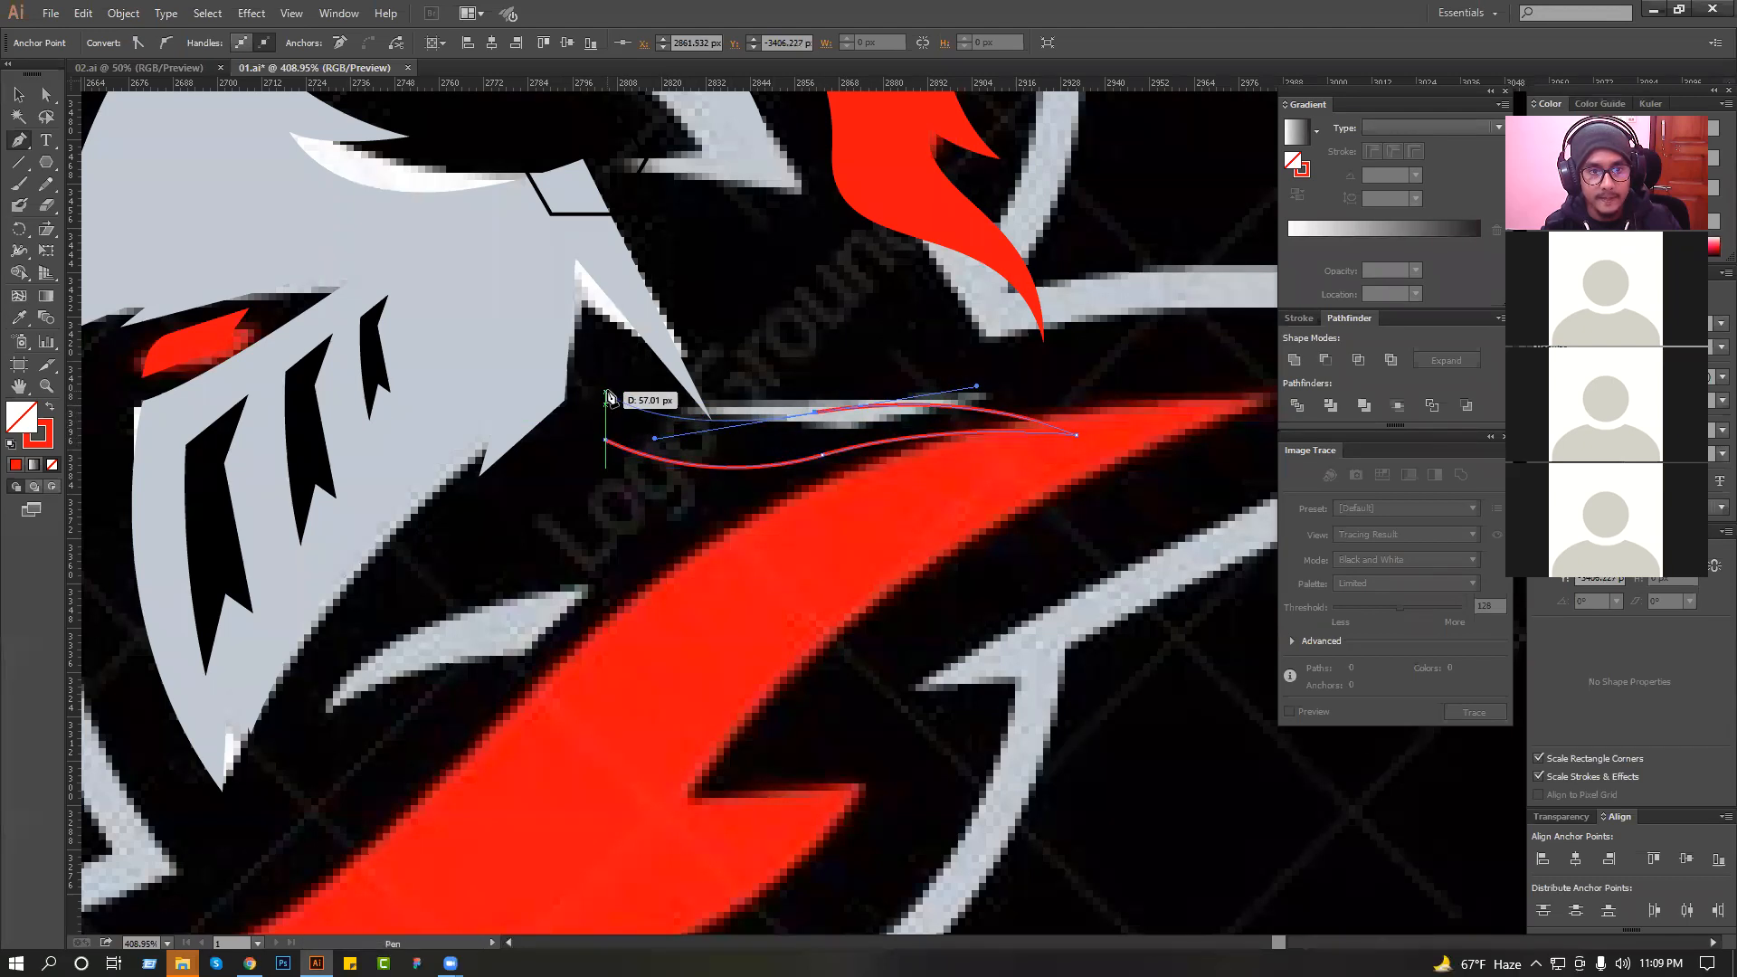
click(605, 396)
click(605, 441)
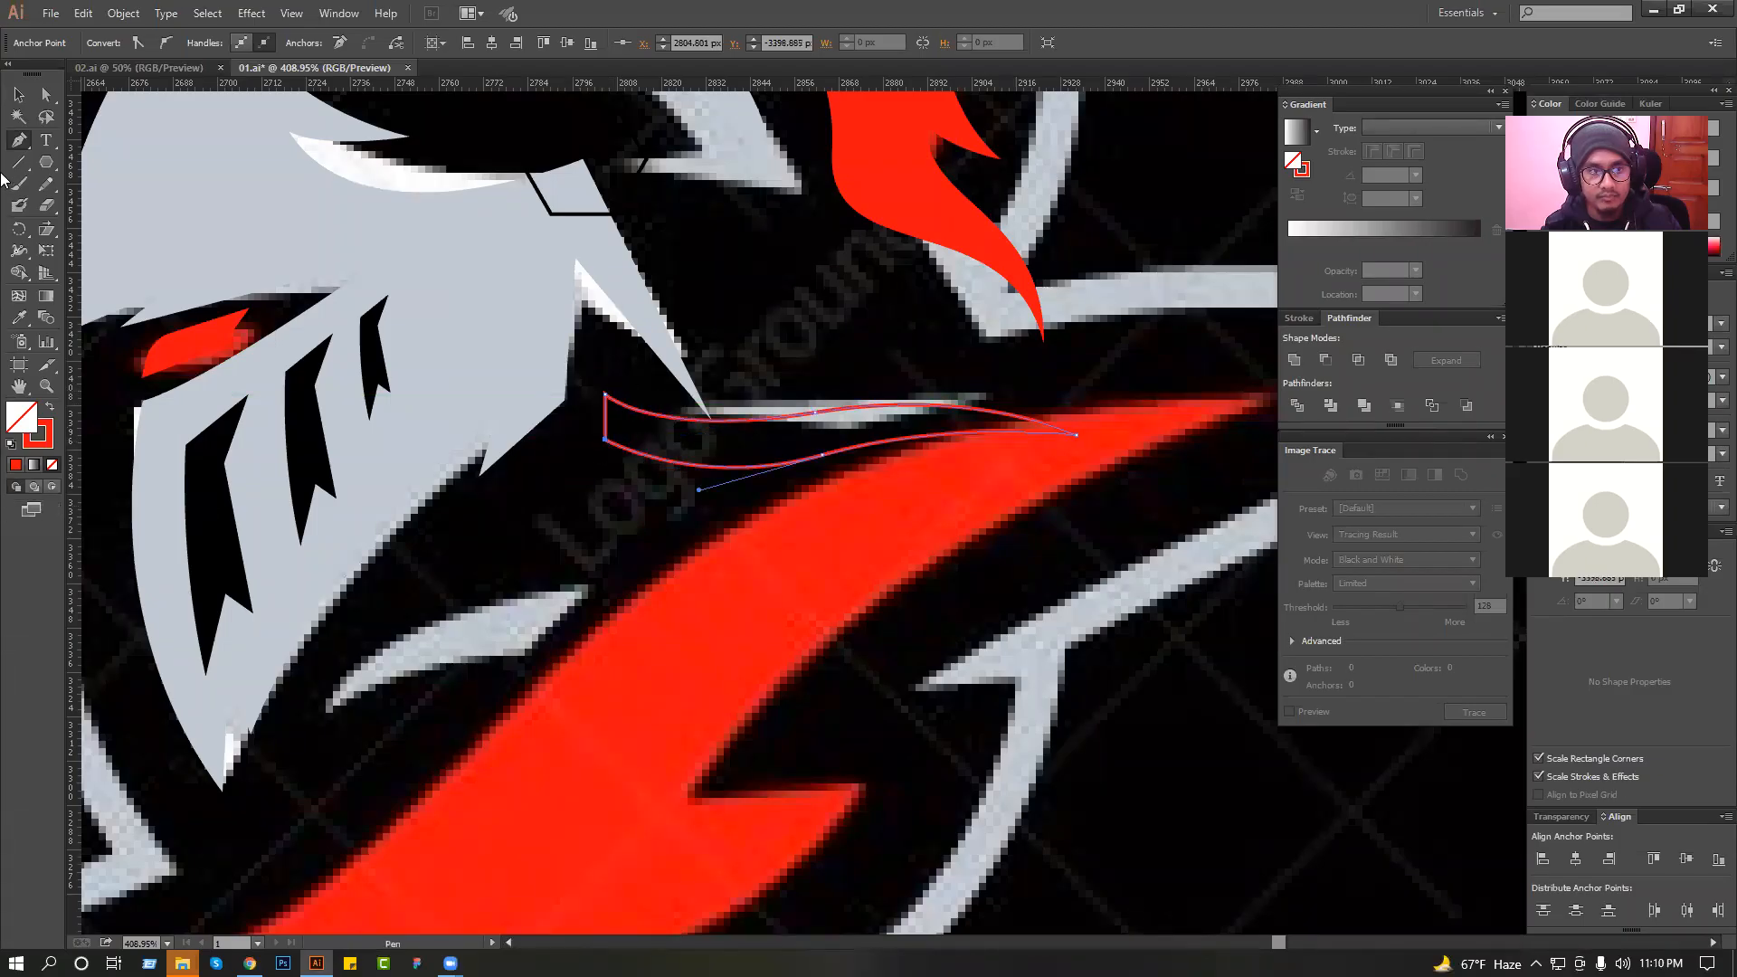
Scale the traced strip down to about two-thirds towards its front end and deselect it.
click(19, 95)
click(847, 286)
key(ctrl+minus)
key(ctrl+minus)
key(ctrl+minus)
drag(907, 469, 749, 375)
drag(665, 308, 737, 366)
key(ctrl+minus)
key(ctrl+minus)
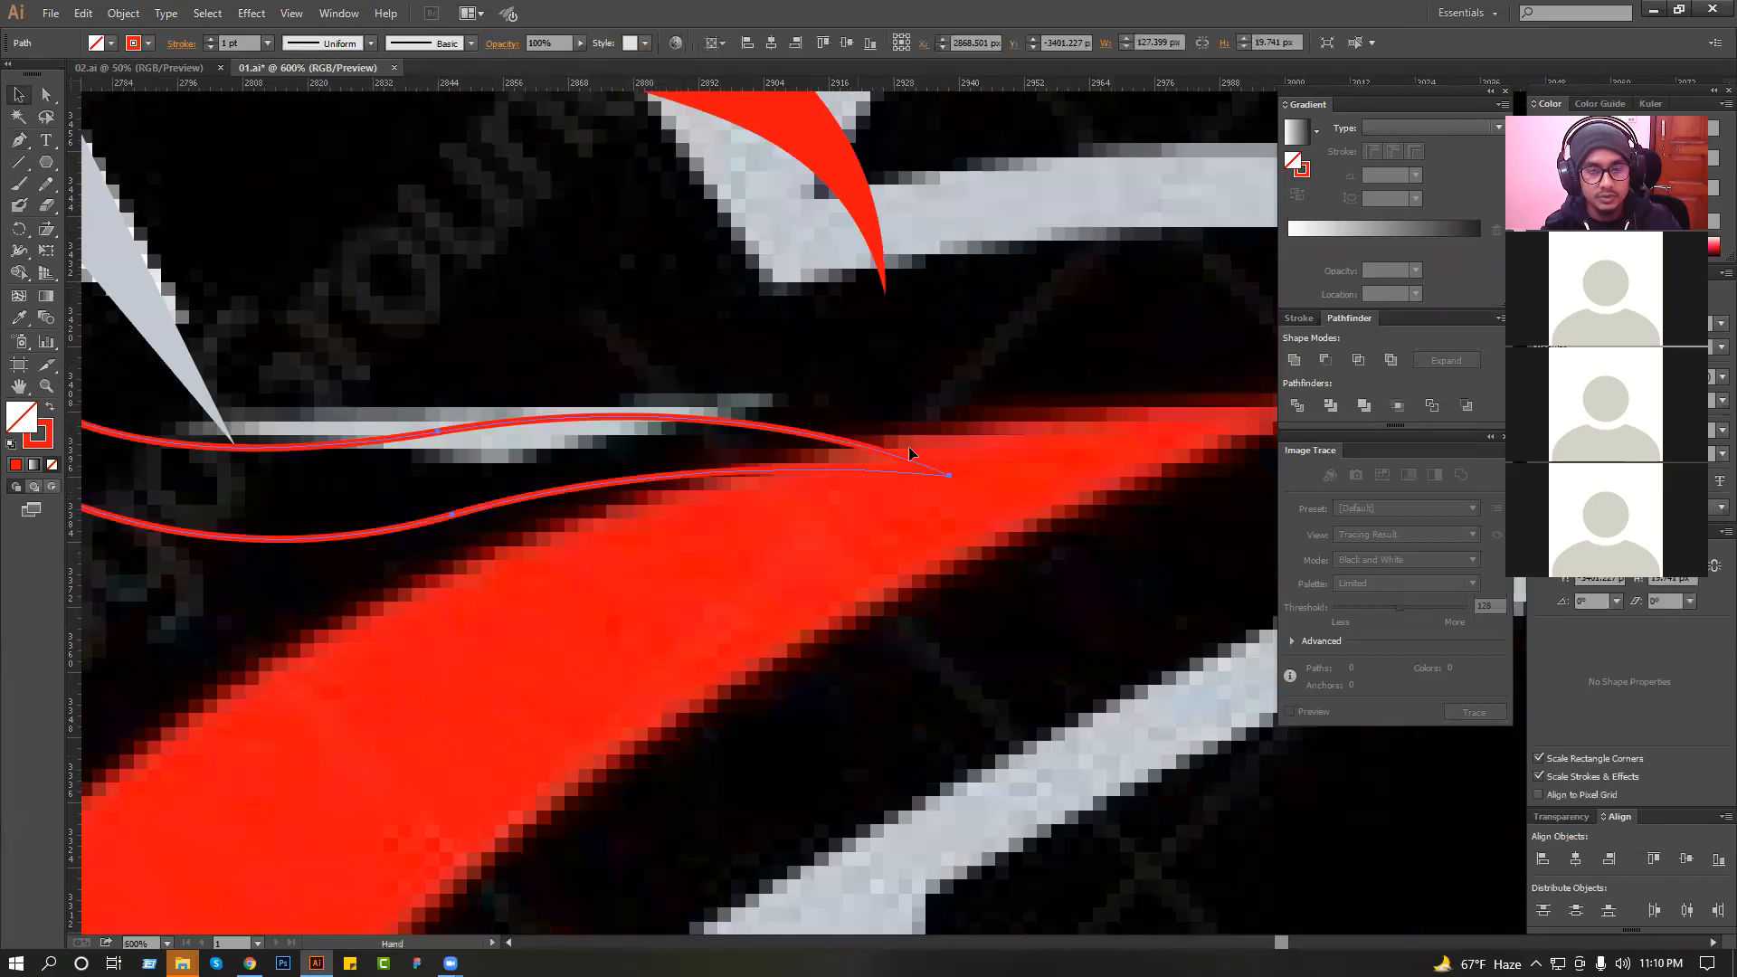
mouse_move(918, 450)
mouse_down()
mouse_move(697, 455)
mouse_move(699, 433)
mouse_move(709, 445)
mouse_move(680, 432)
mouse_up()
key(ctrl+shift+a)
click(685, 455)
click(734, 434)
click(705, 362)
Trace the curved front and lower edges of the grey mark between the helmet's chin and the red collar.
scroll(706, 350, down, 2)
scroll(613, 427, down, 3)
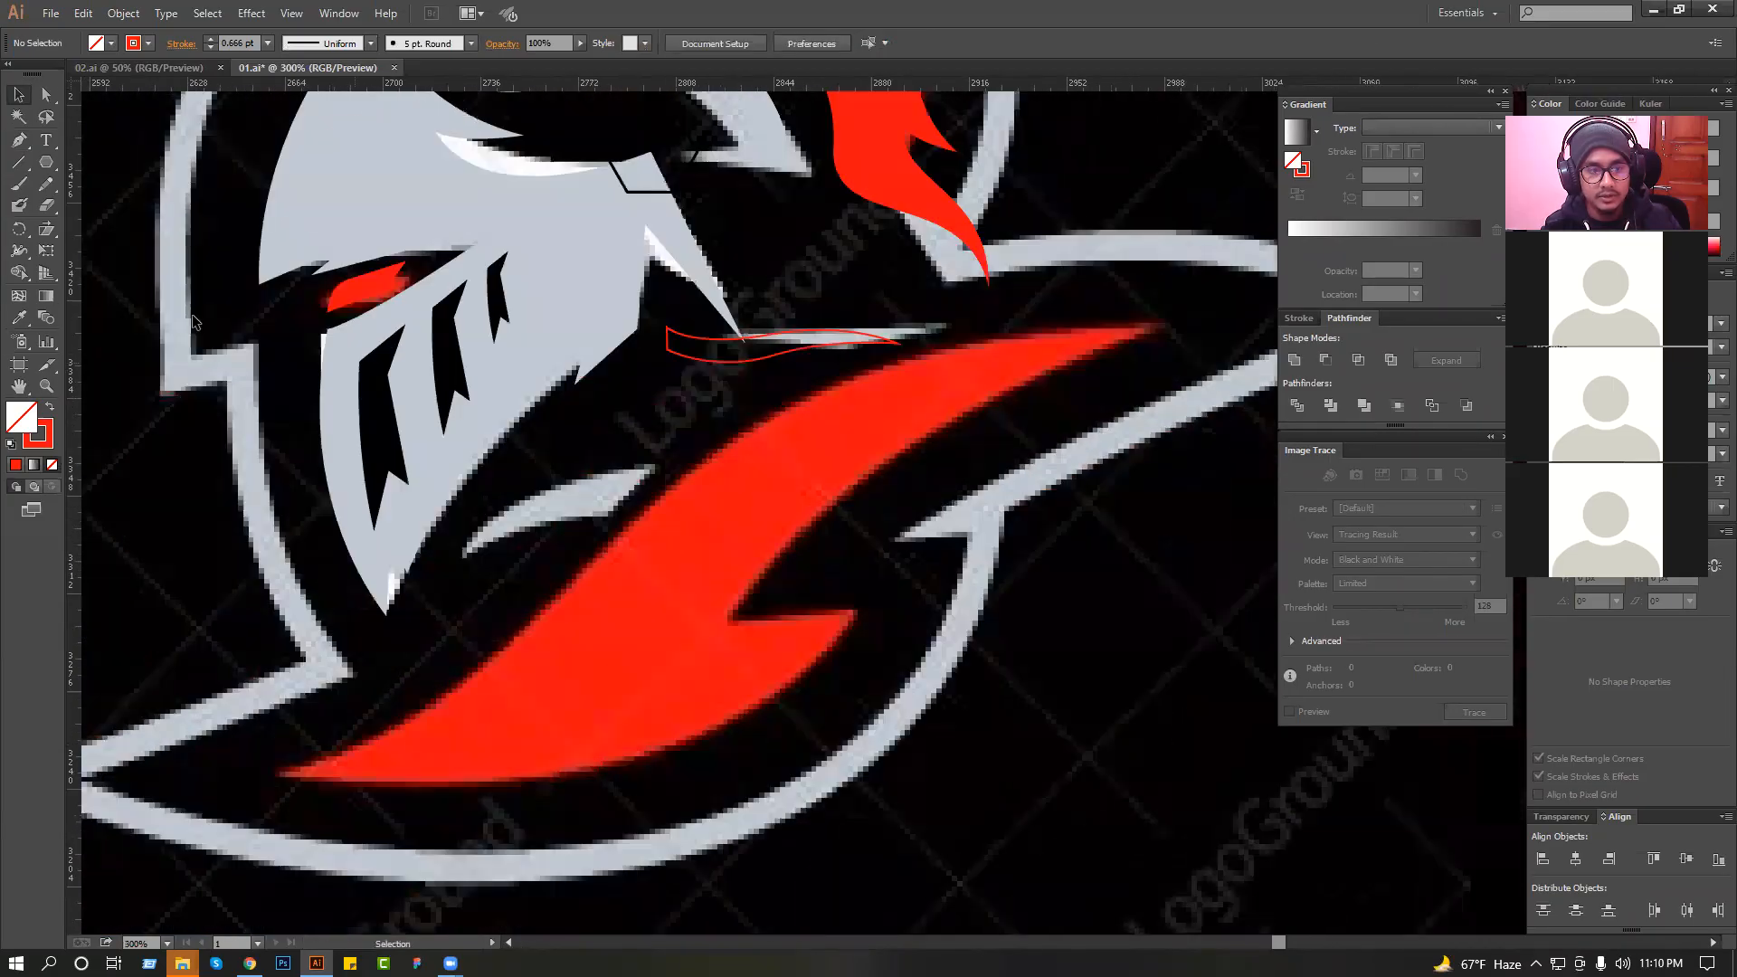
key(p)
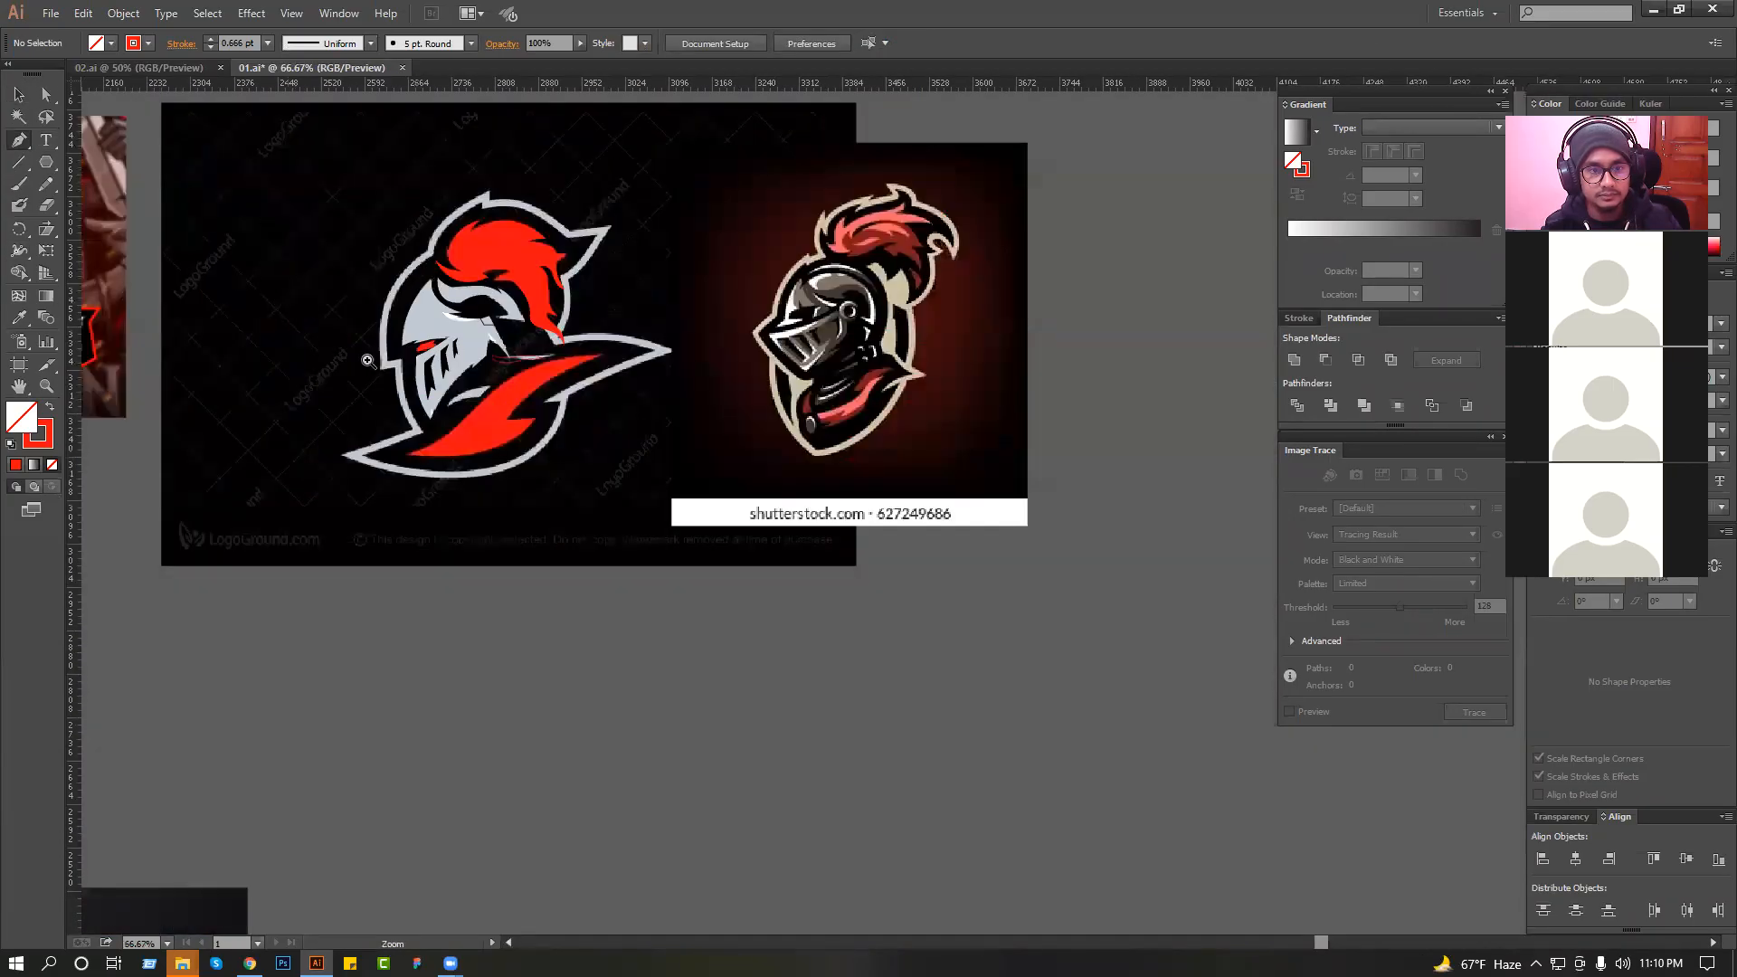
drag(341, 346, 721, 518)
drag(335, 304, 1047, 543)
drag(851, 491, 913, 480)
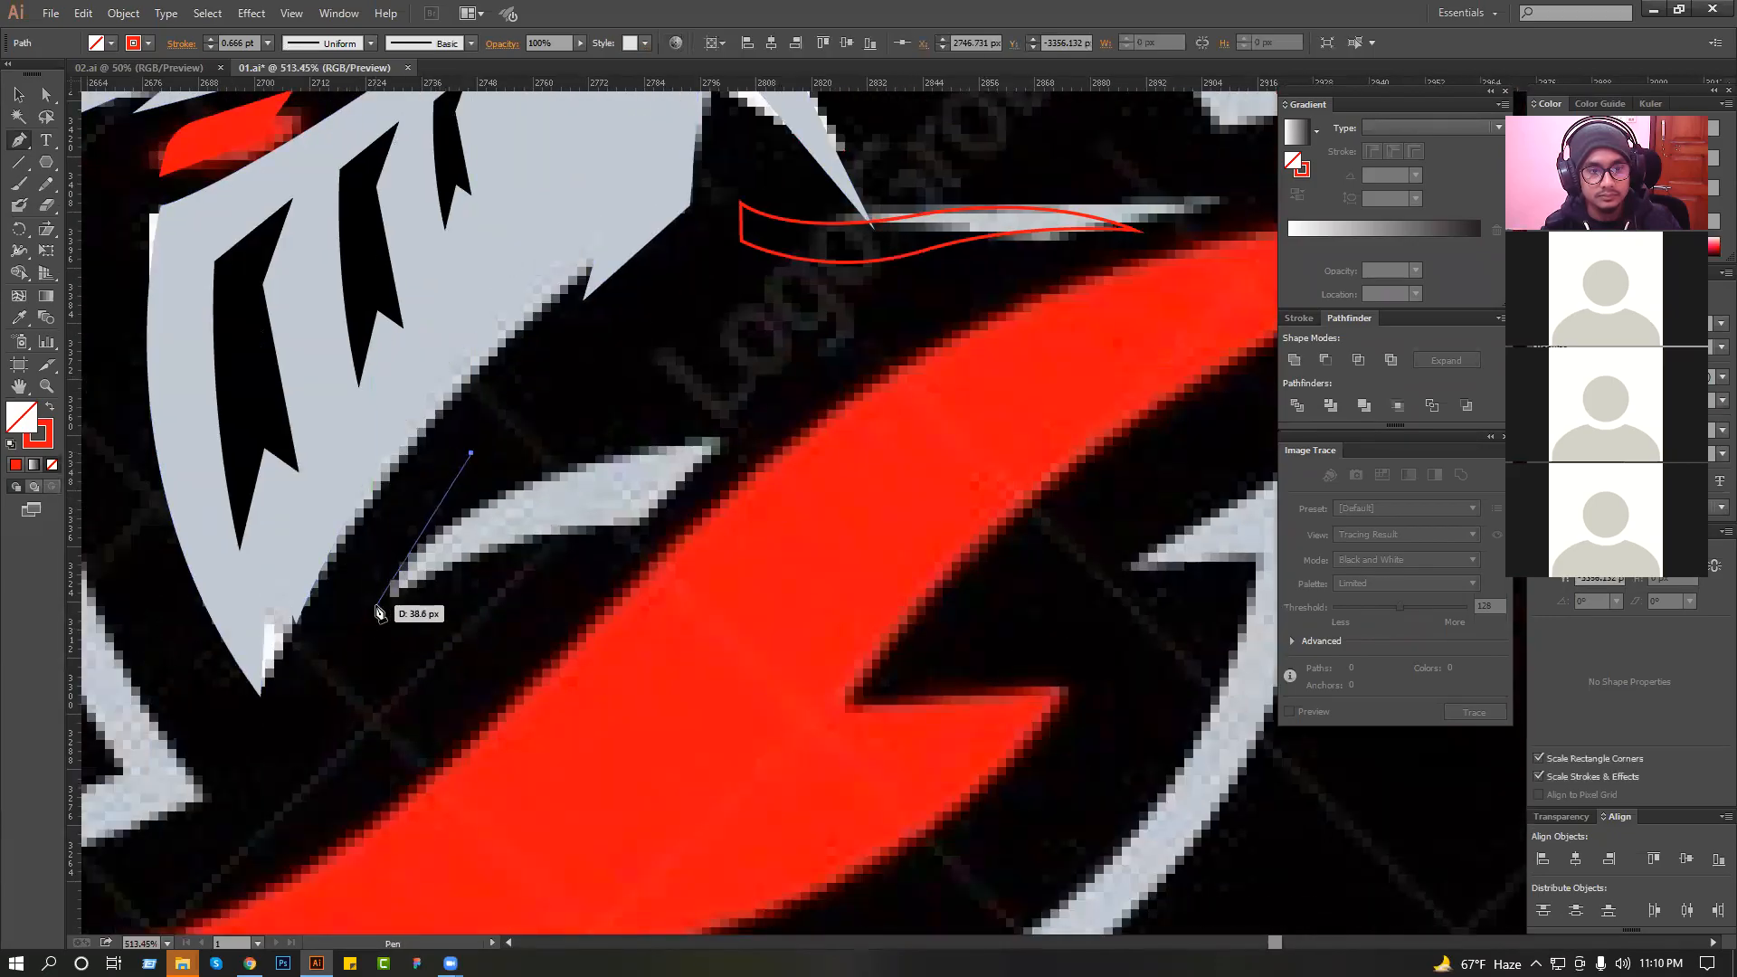
drag(681, 523, 683, 525)
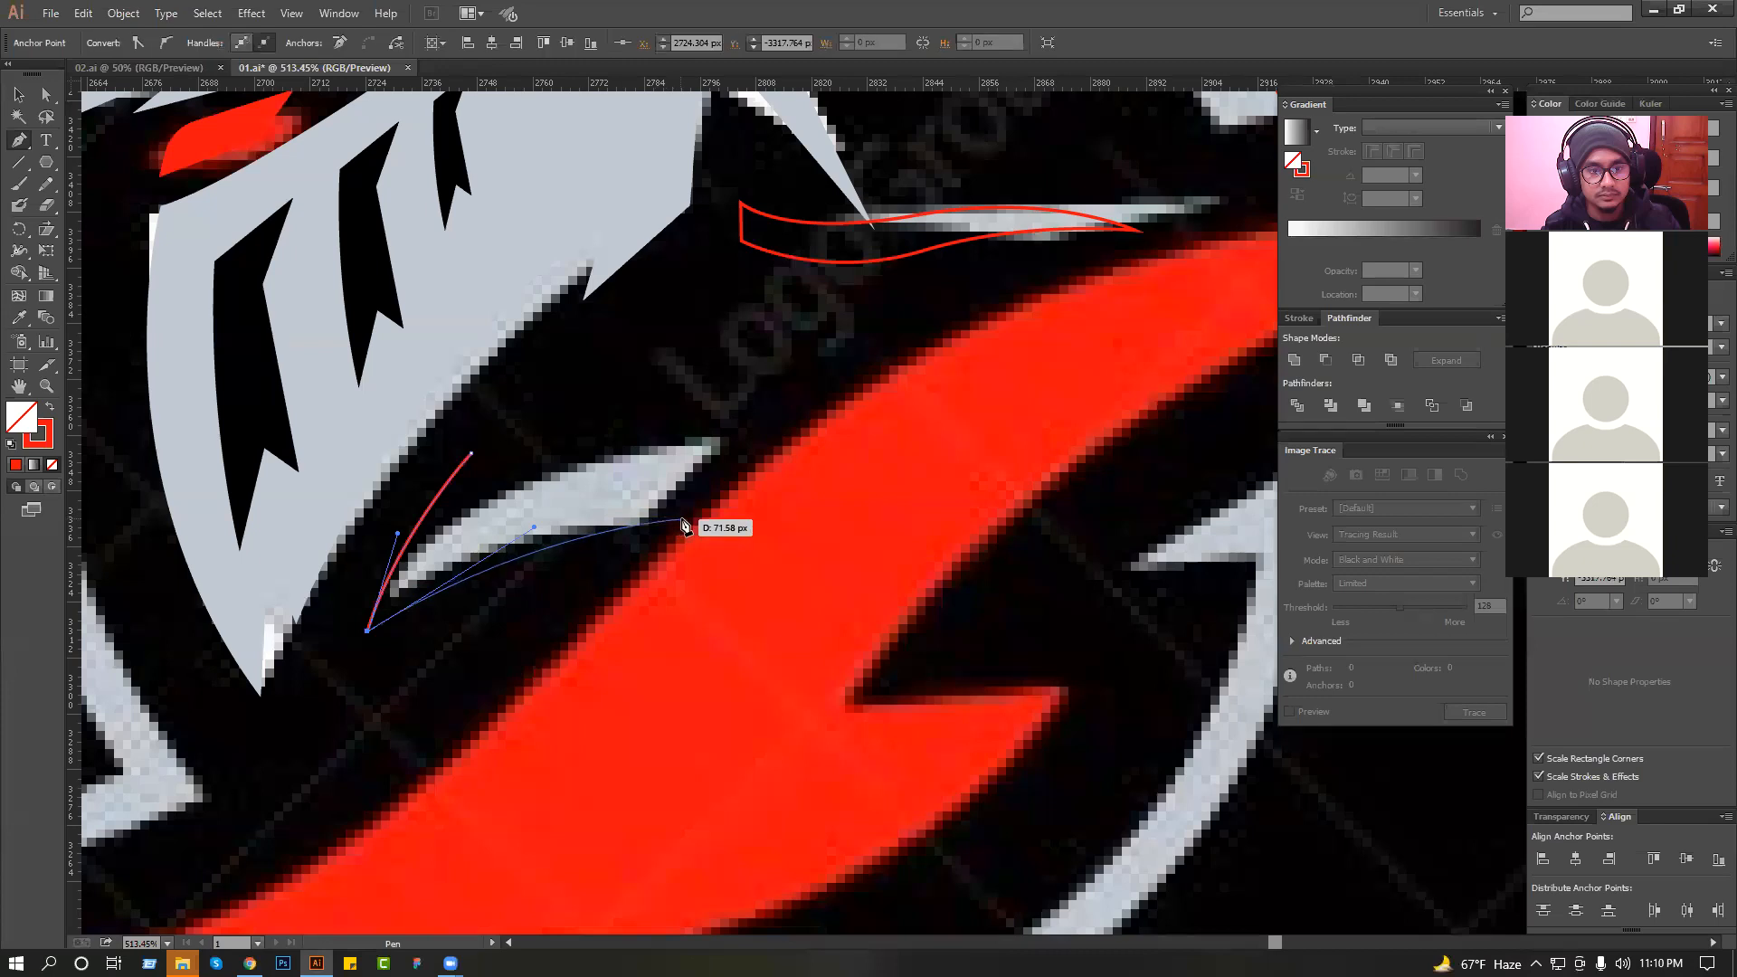
click(689, 518)
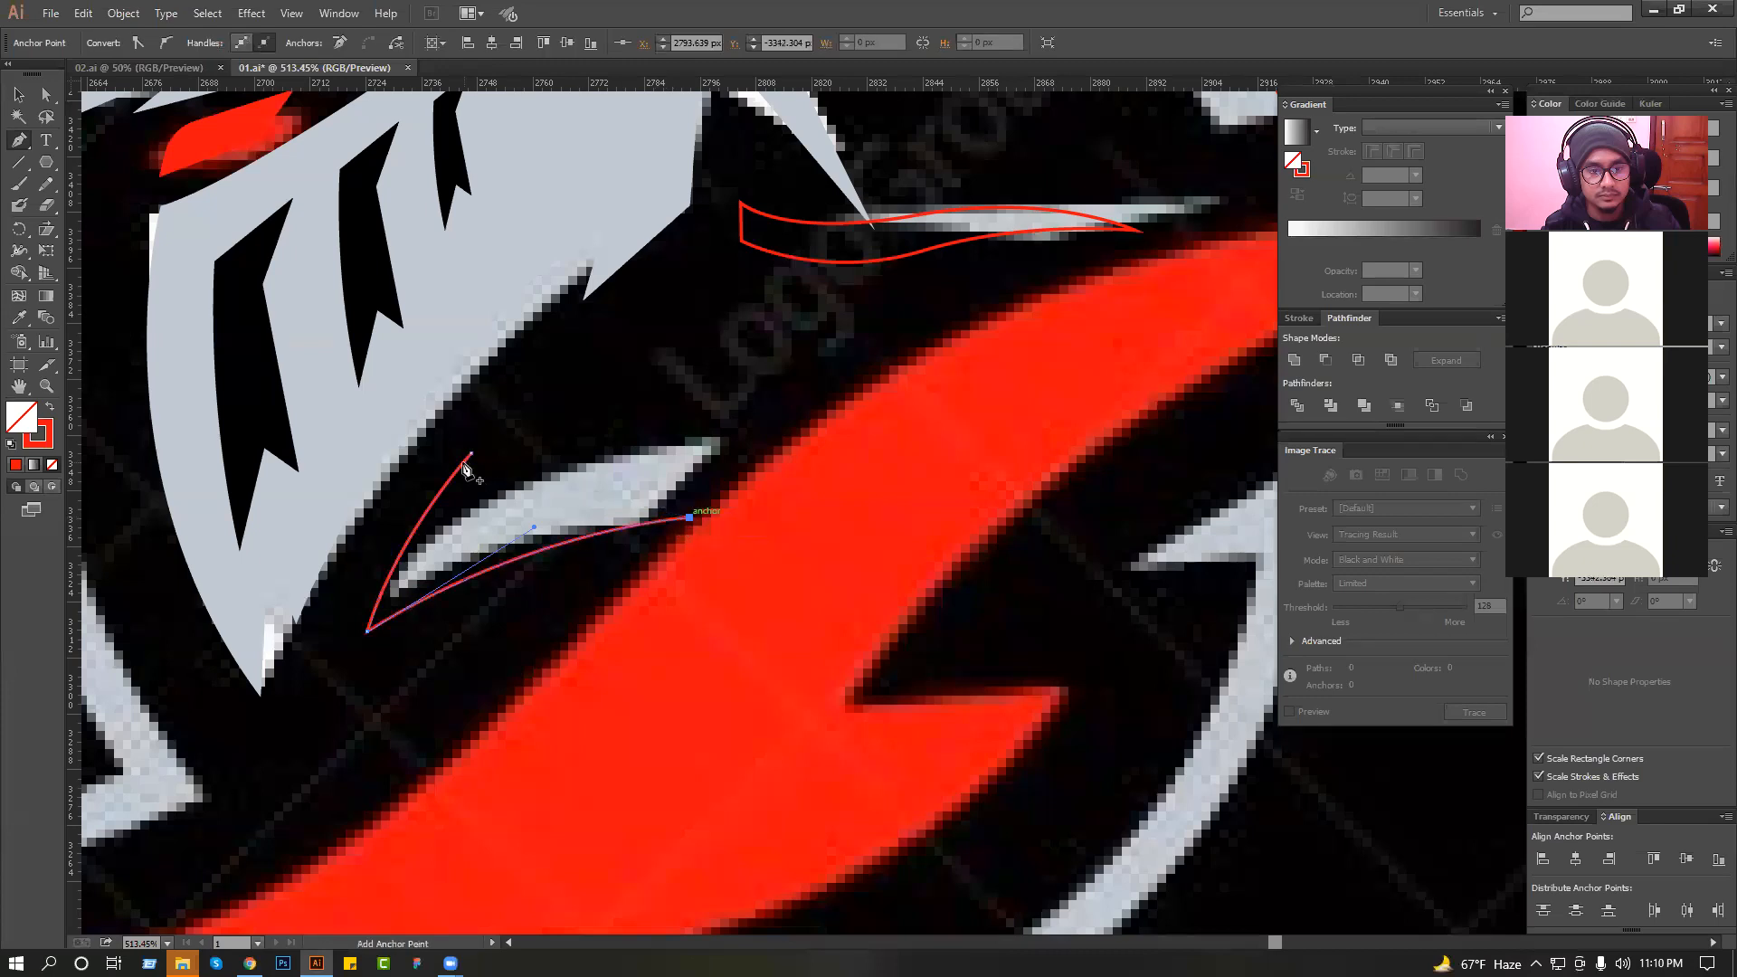
Add an inner notch point to the chin mark, close the shape at its upper tip and deselect it.
click(444, 534)
key(ctrl+z)
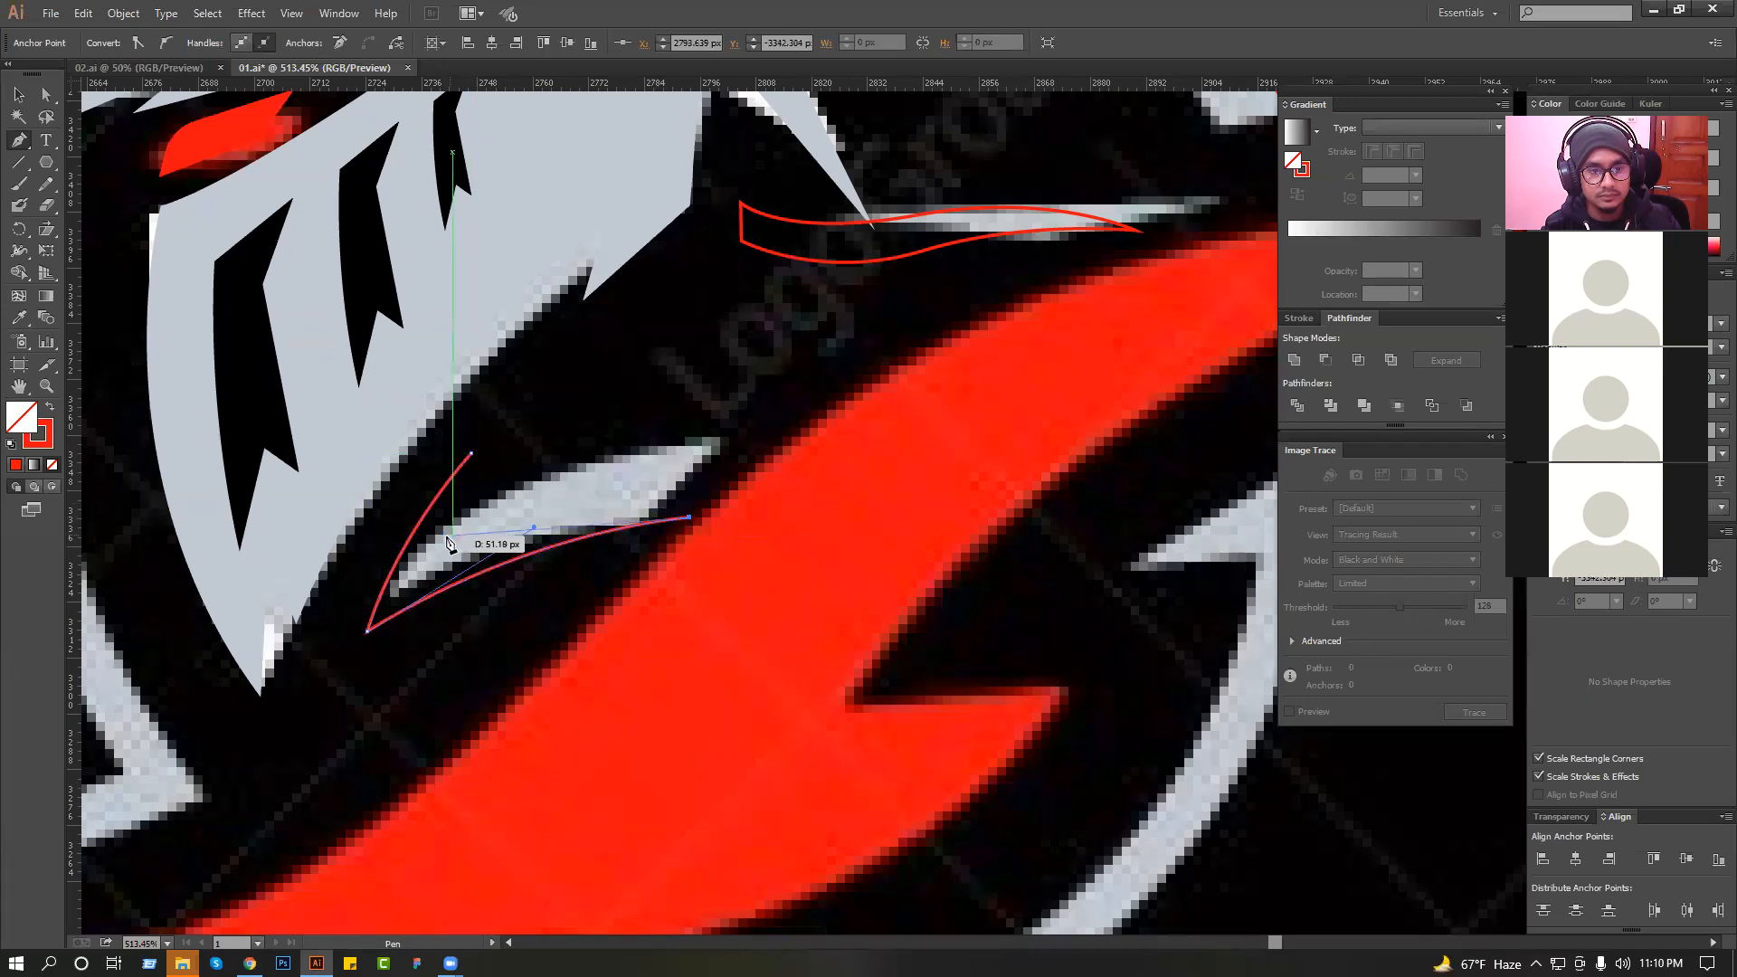
drag(471, 454, 488, 439)
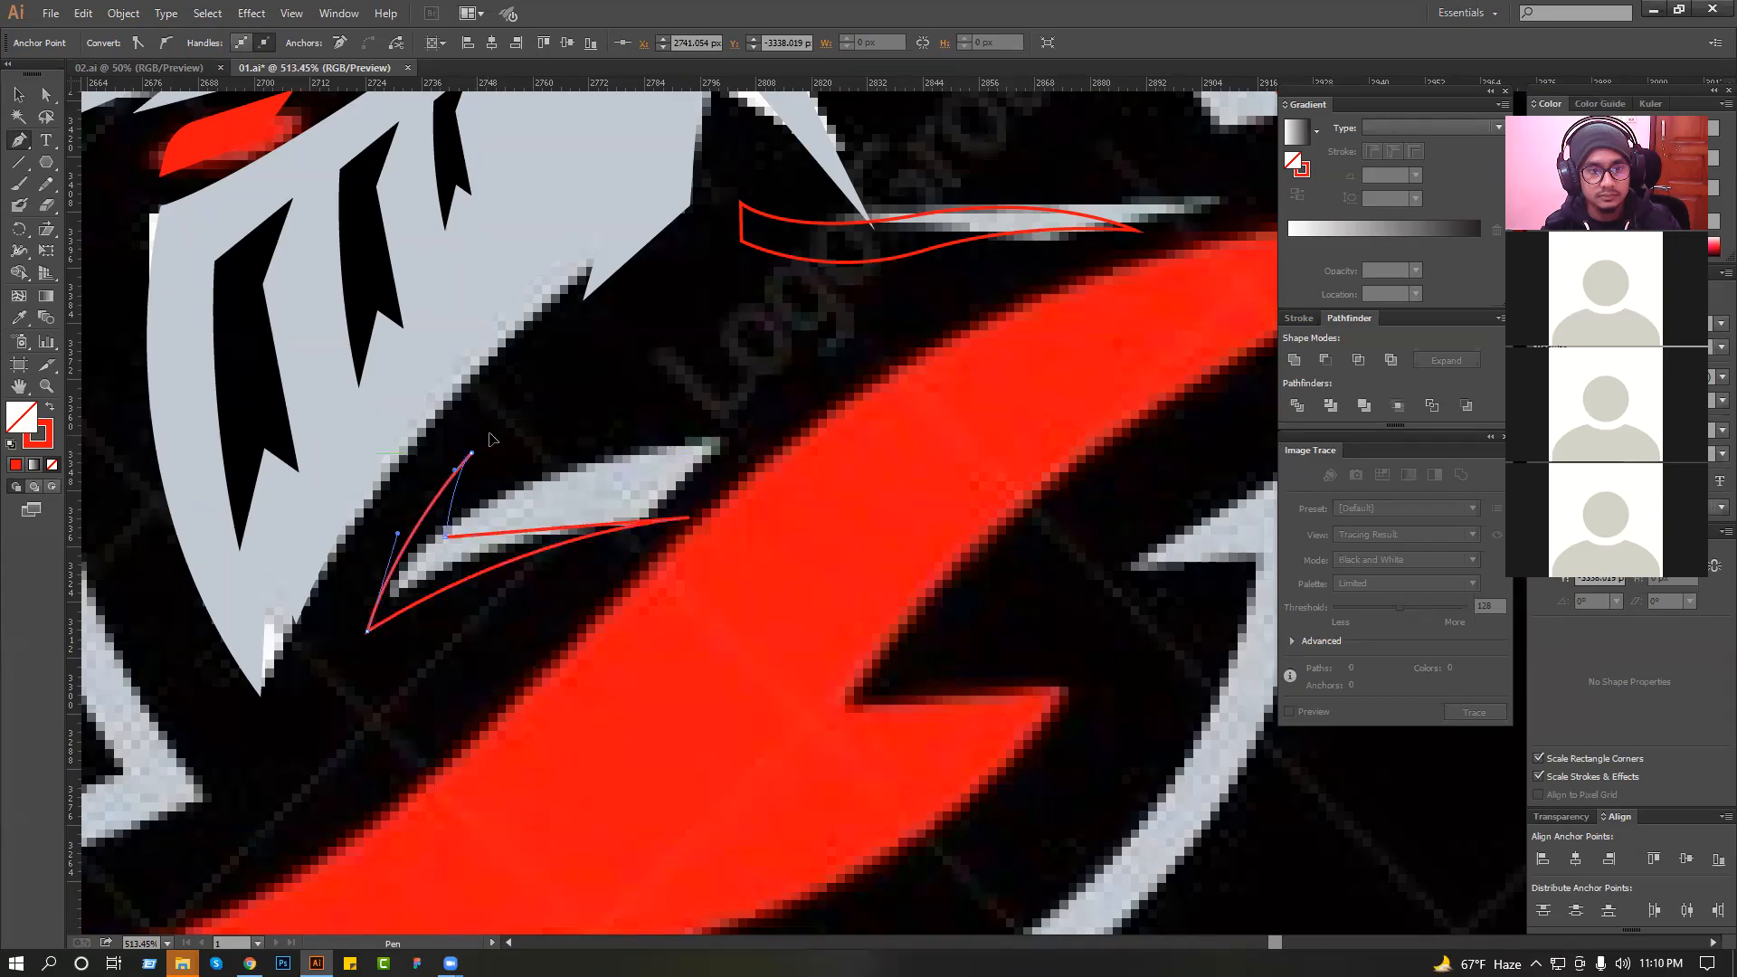
click(14, 101)
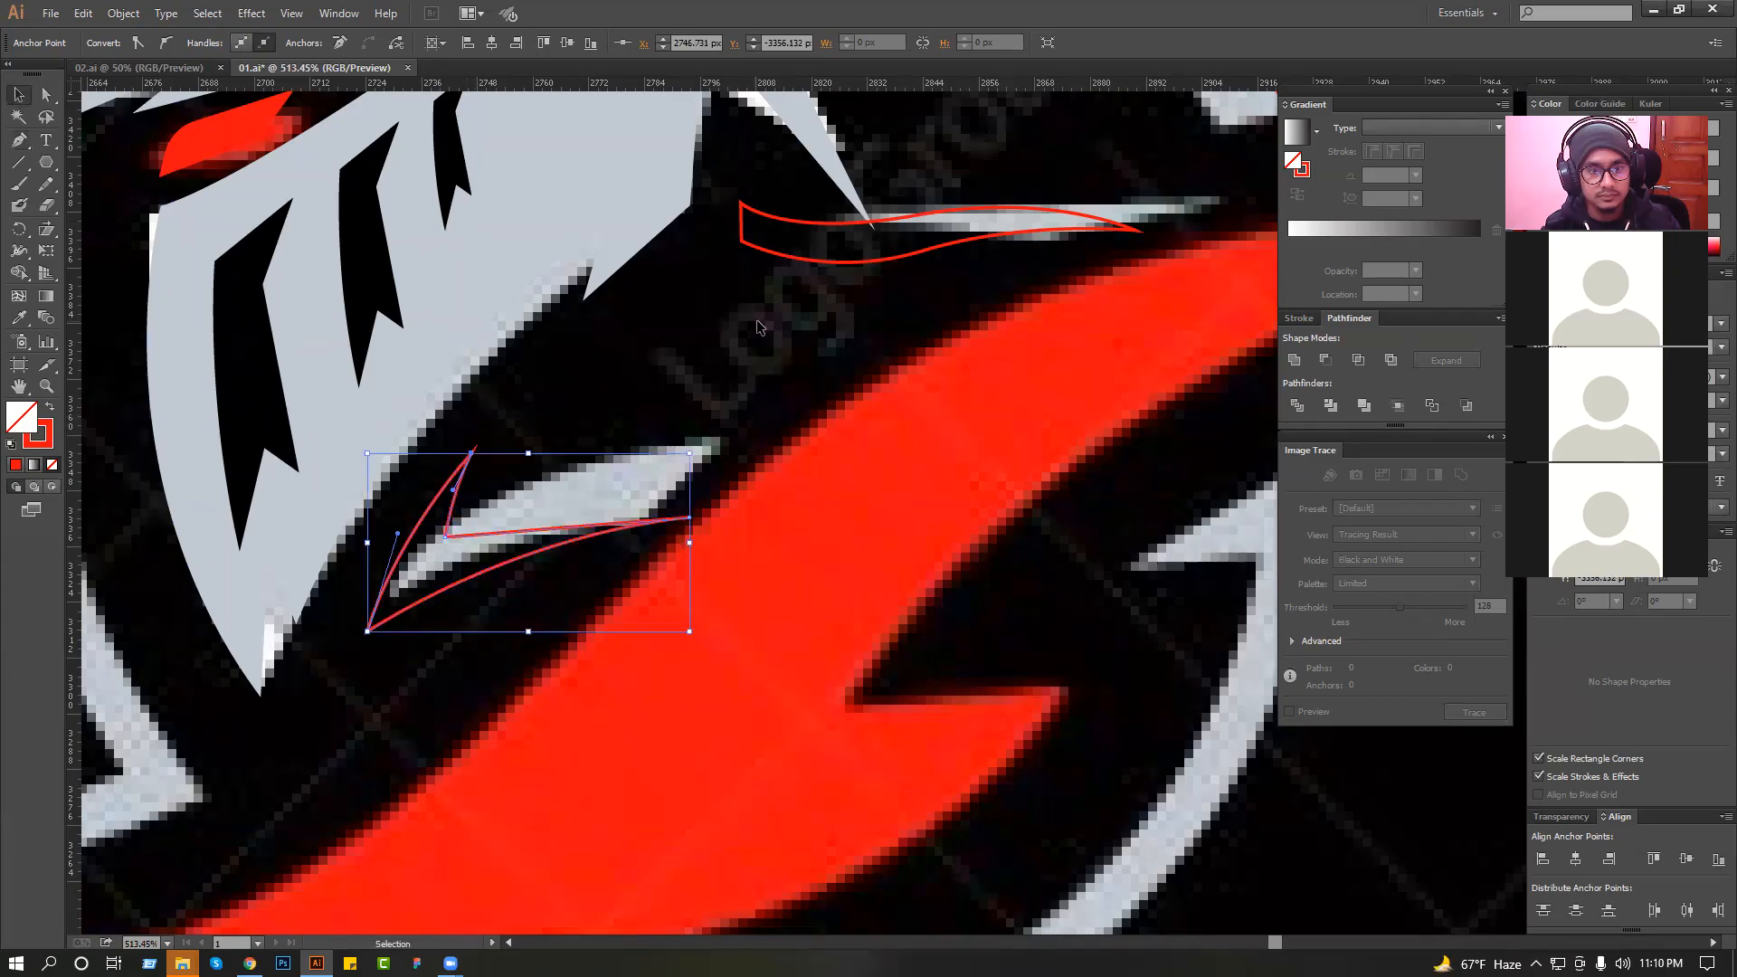
click(758, 327)
Adjust the chin mark's inner edge between the notch and the rear tip with the Direct Selection tool.
scroll(696, 364, down, 3)
scroll(629, 385, up, 5)
key(a)
click(638, 534)
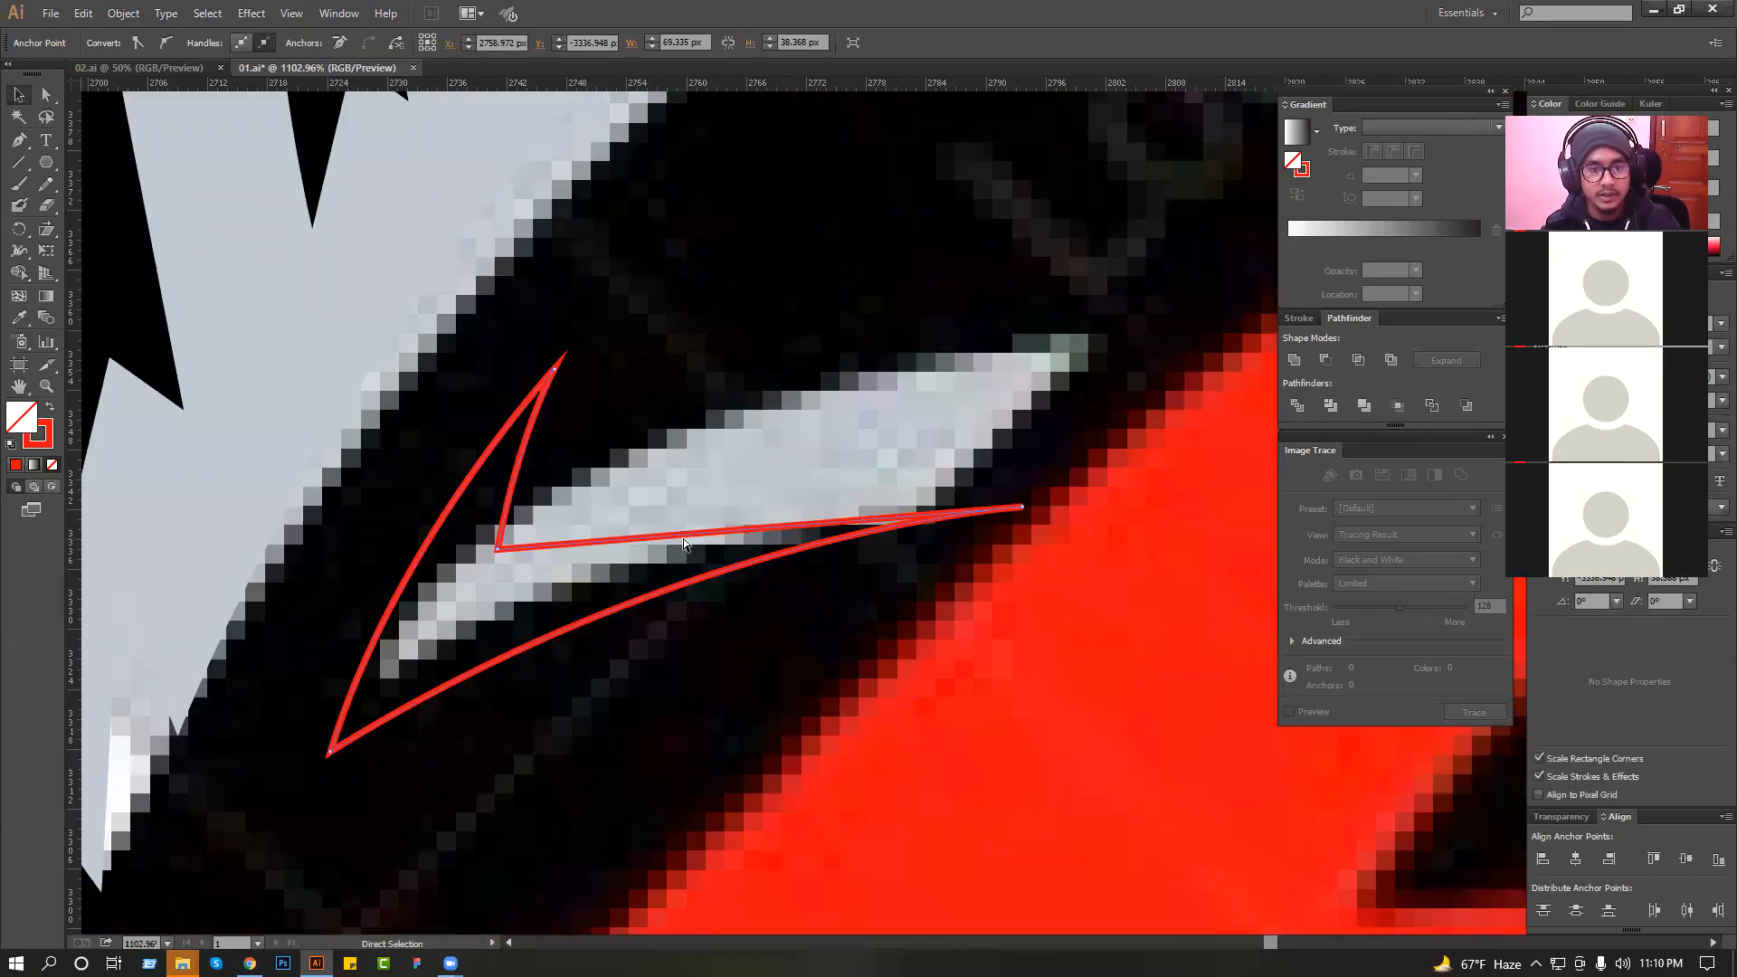
key(v)
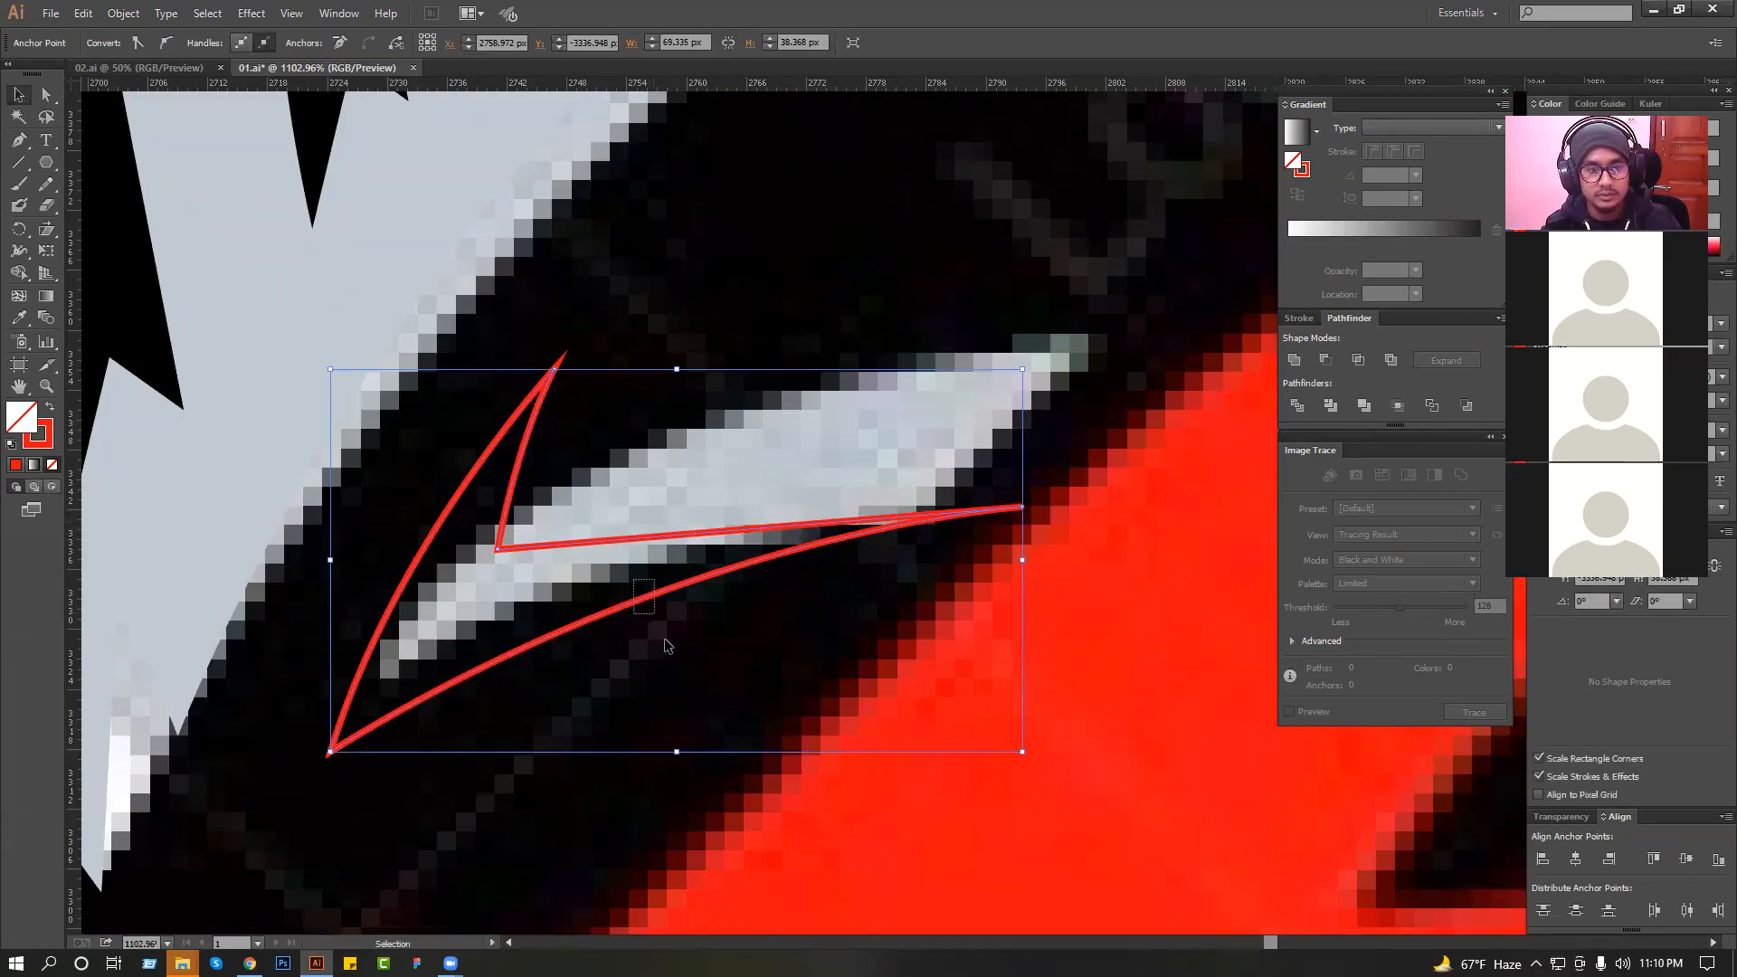
key(a)
drag(649, 621, 654, 612)
mouse_move(688, 529)
mouse_down()
mouse_move(687, 553)
mouse_move(708, 543)
mouse_up()
click(709, 479)
Fill the thin strip and the chin mark with the helmet's light grey, without outlines, and deselect them.
scroll(709, 479, down, 4)
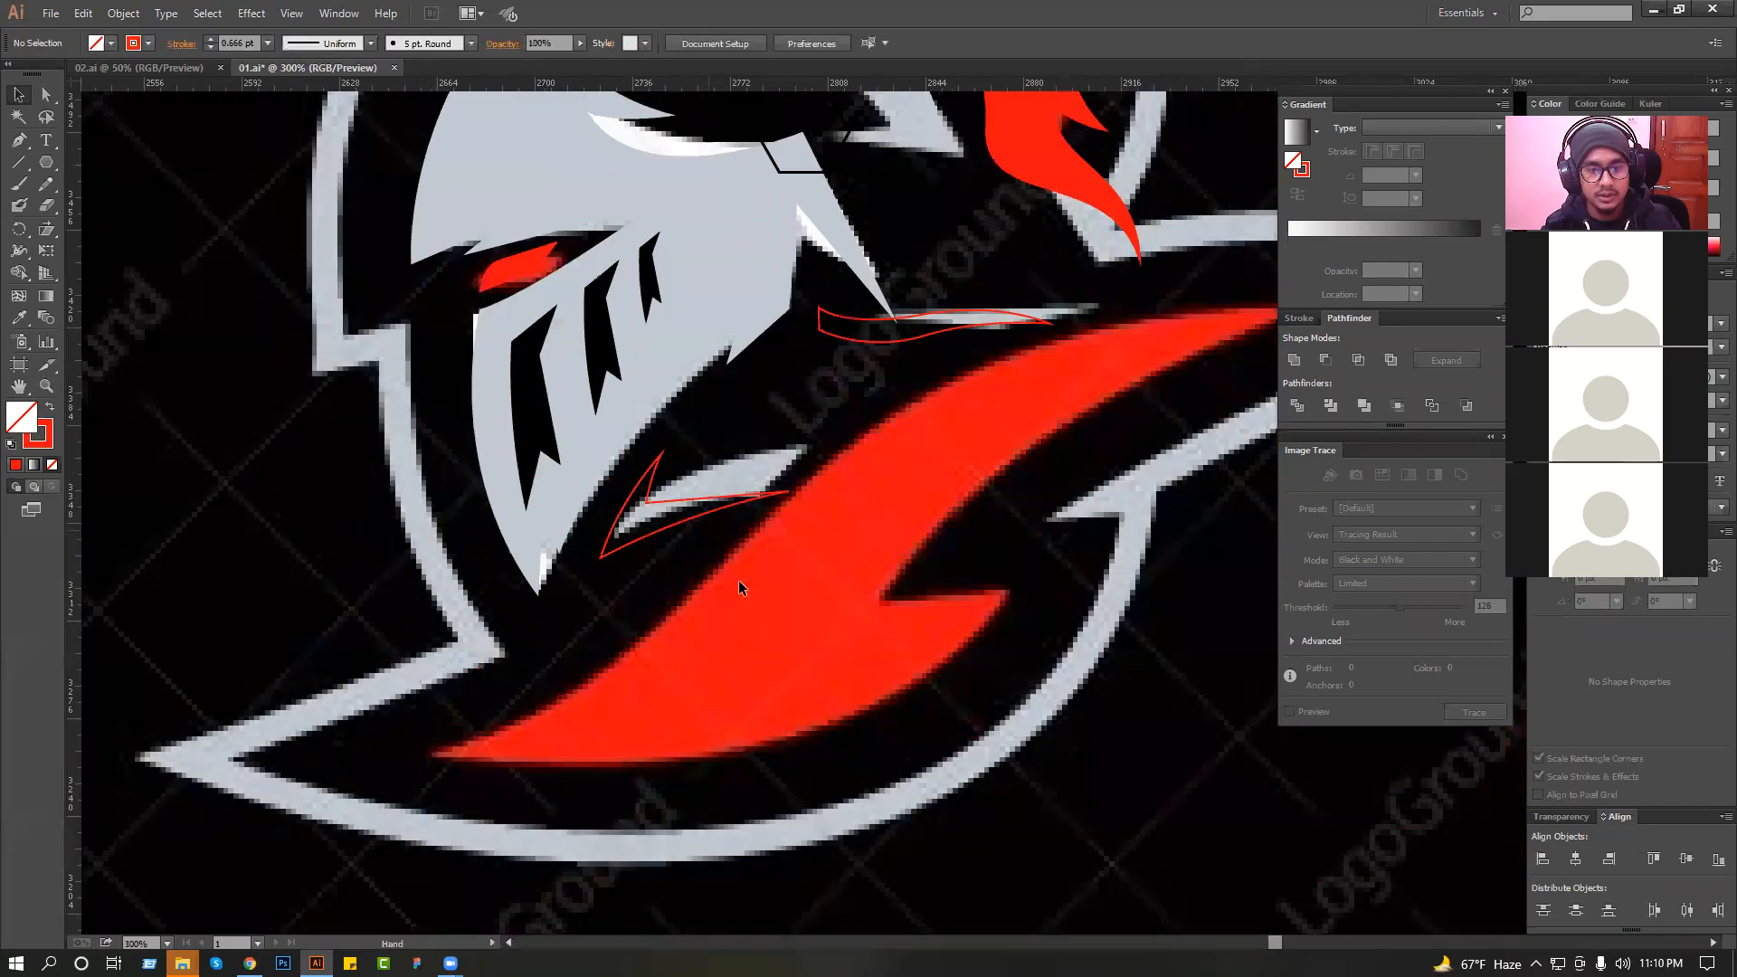
click(739, 586)
shift+click(831, 415)
click(20, 321)
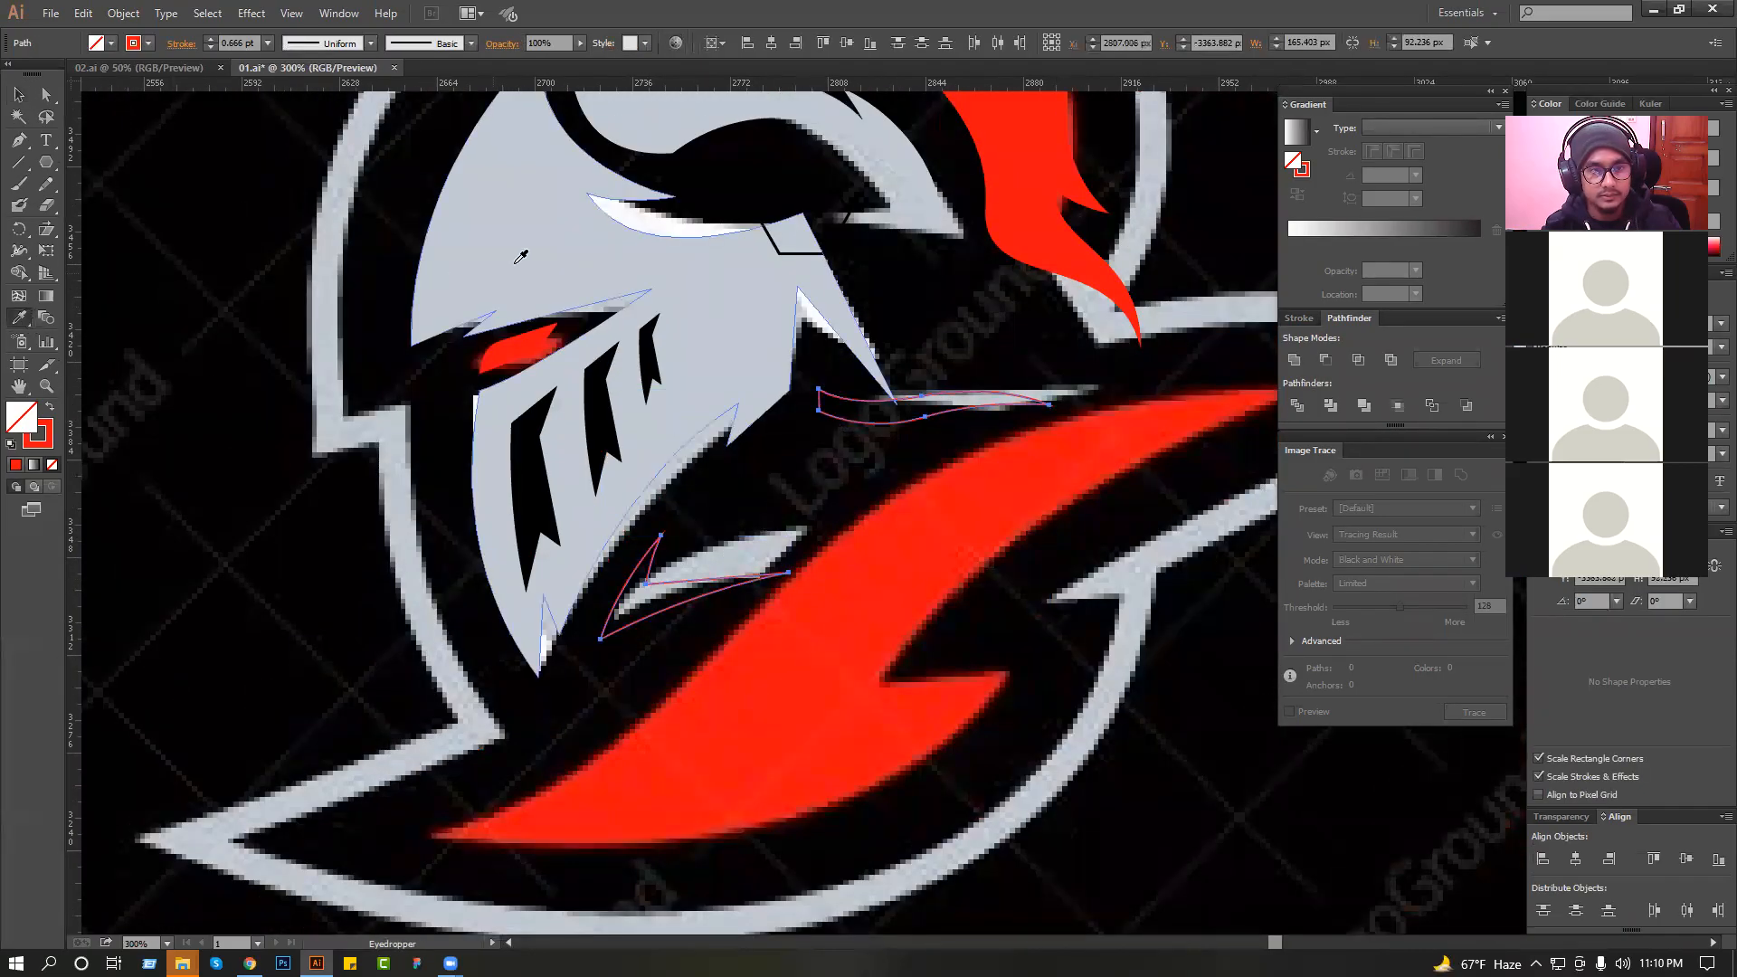
click(515, 262)
click(21, 96)
click(180, 231)
Draw a slim pointed light grey sliver along the outside of the helmet's jaw with the Pen tool.
ctrl+drag(460, 333, 1036, 579)
drag(661, 456, 613, 440)
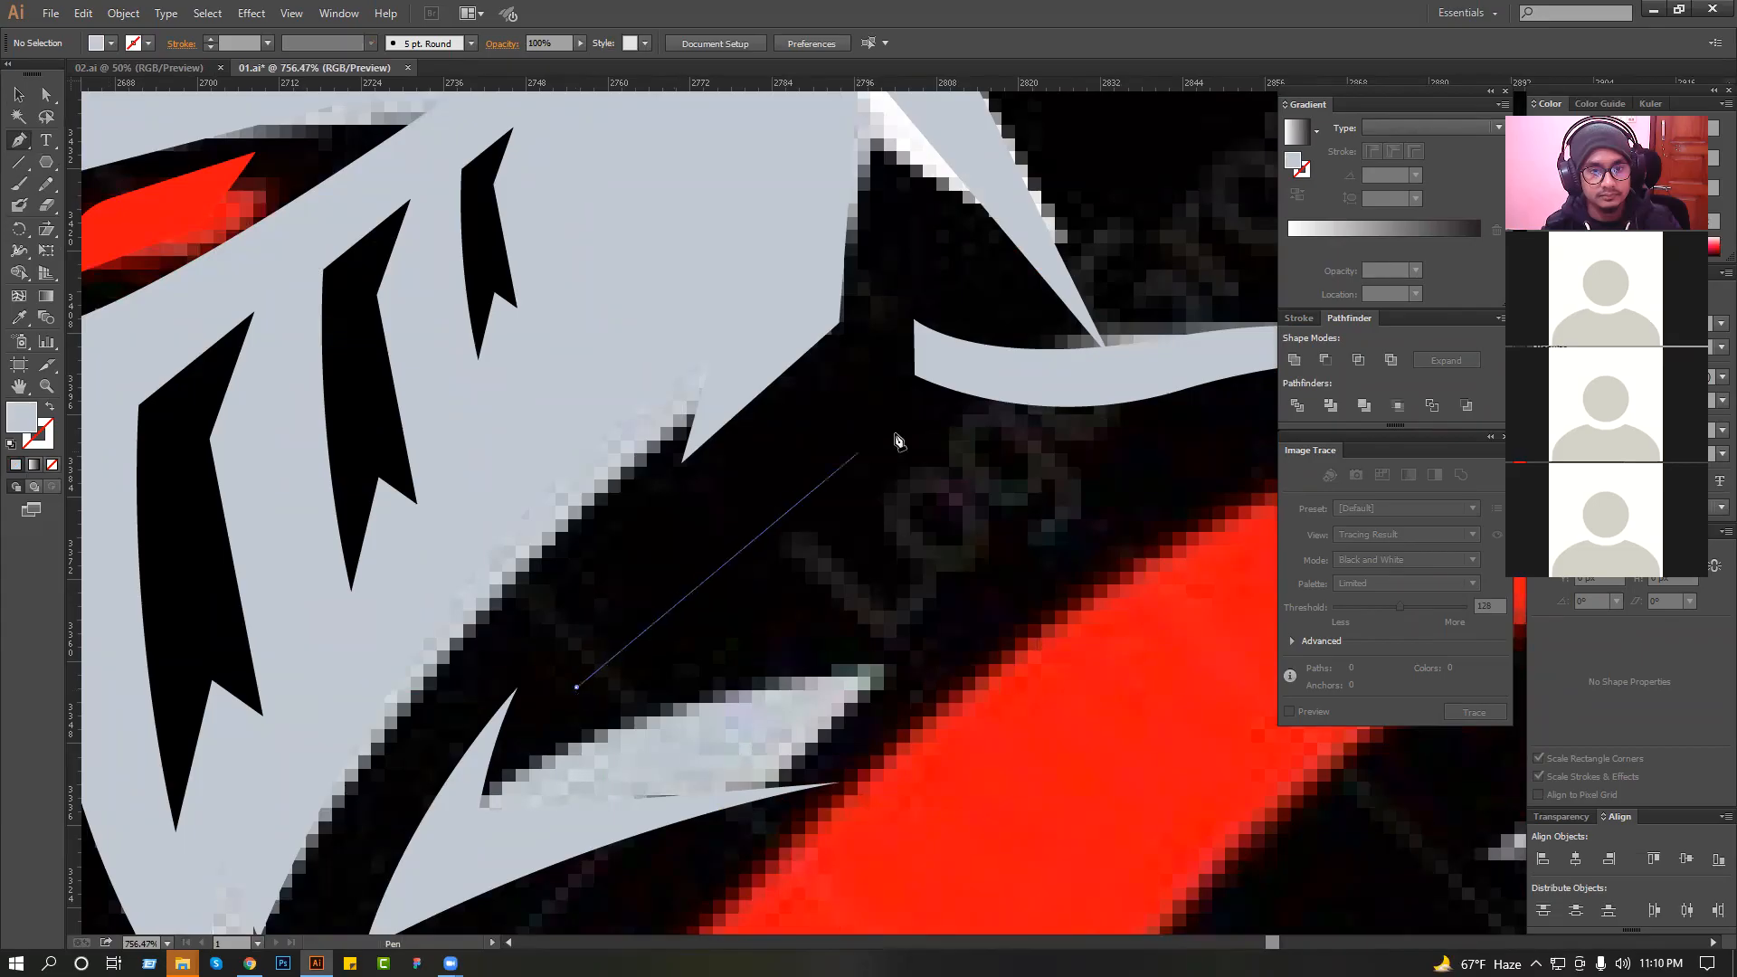
drag(871, 360, 905, 329)
drag(764, 429, 739, 444)
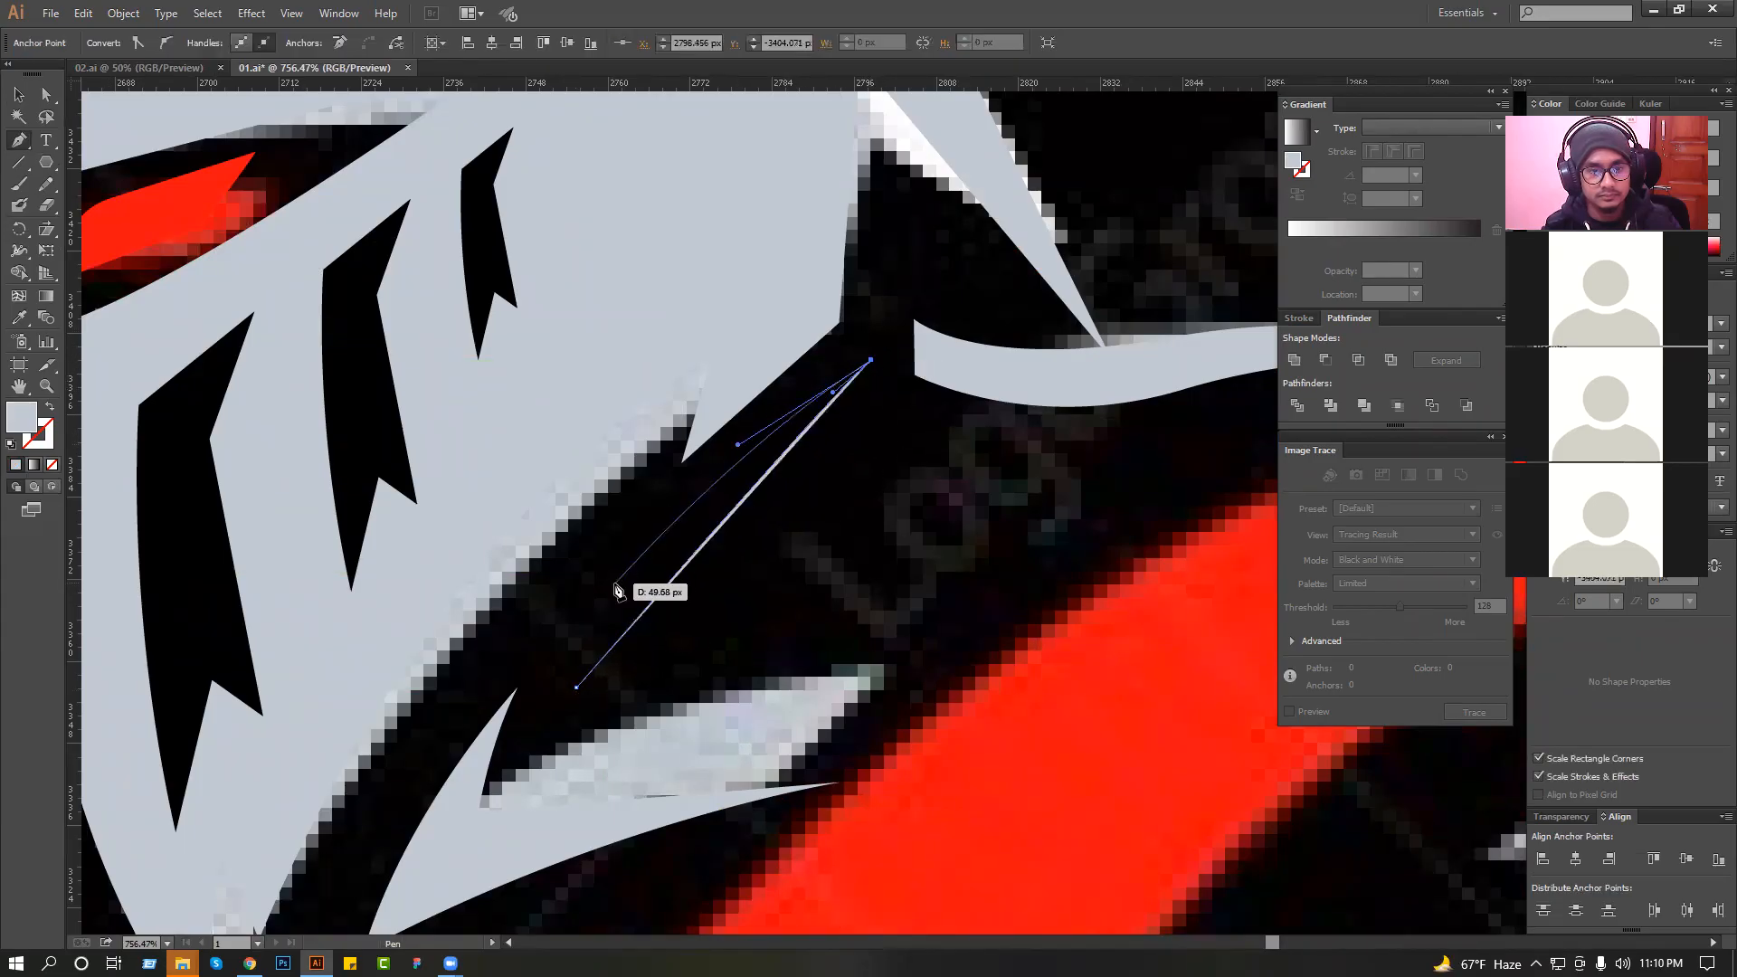
click(583, 615)
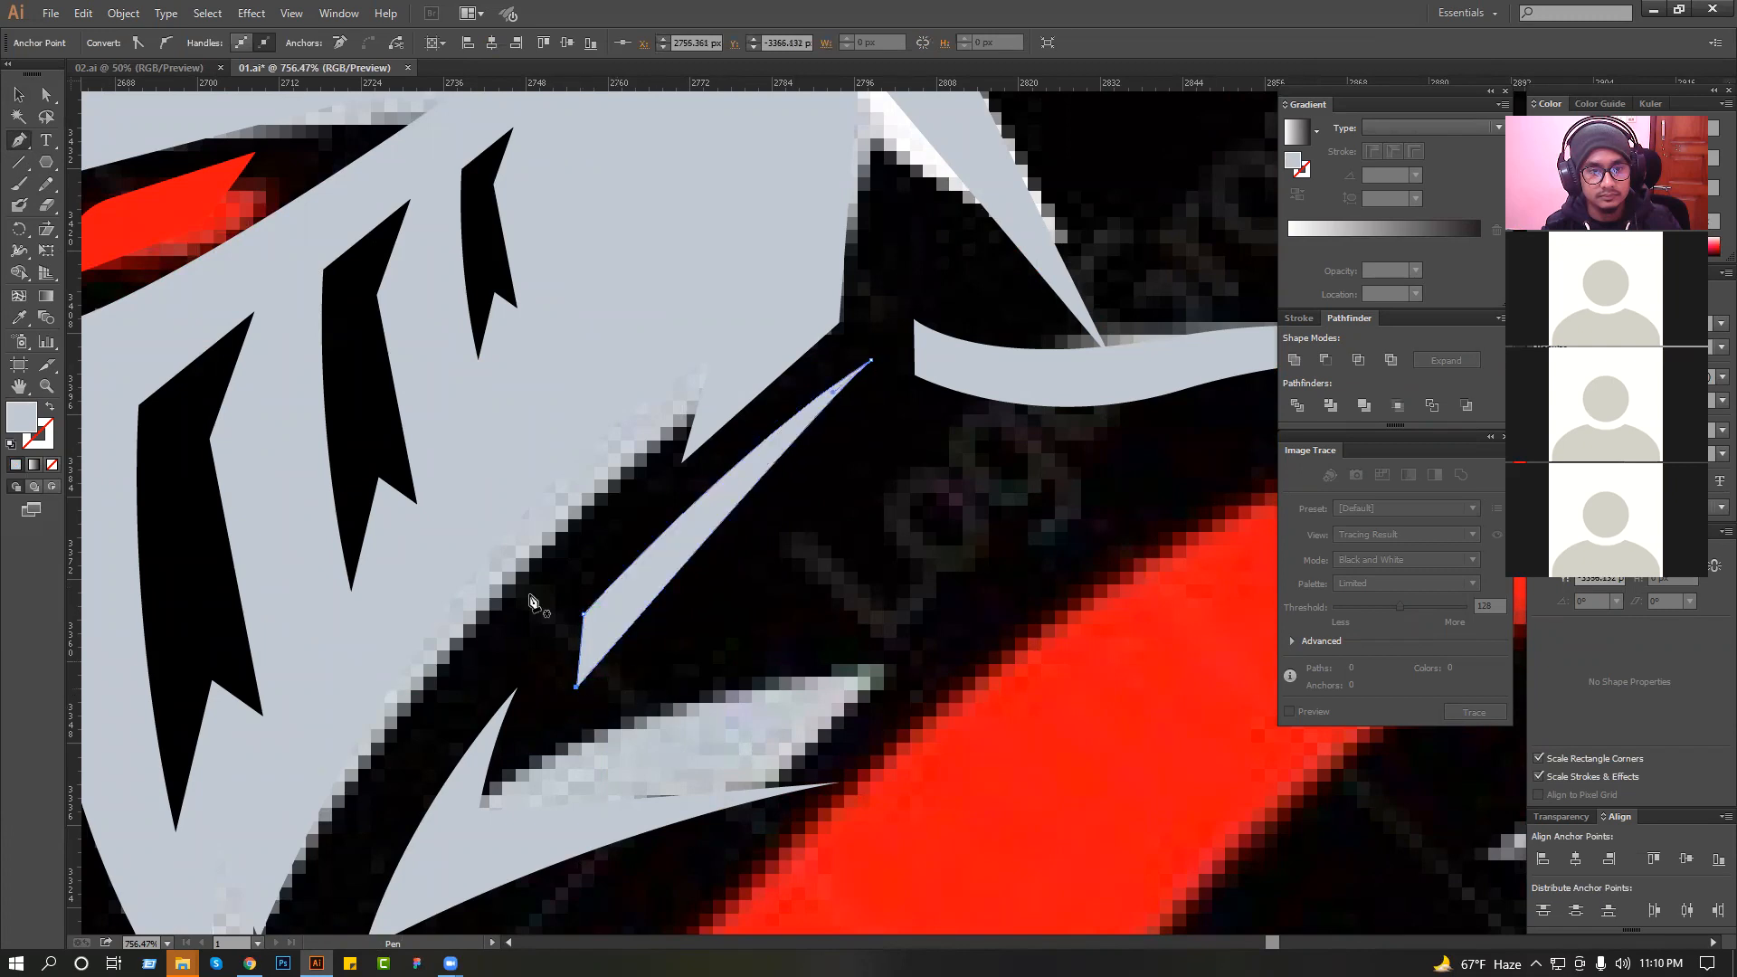
Deselect the jaw sliver and save the document.
click(20, 96)
drag(775, 447, 776, 456)
click(775, 436)
scroll(775, 436, down, 5)
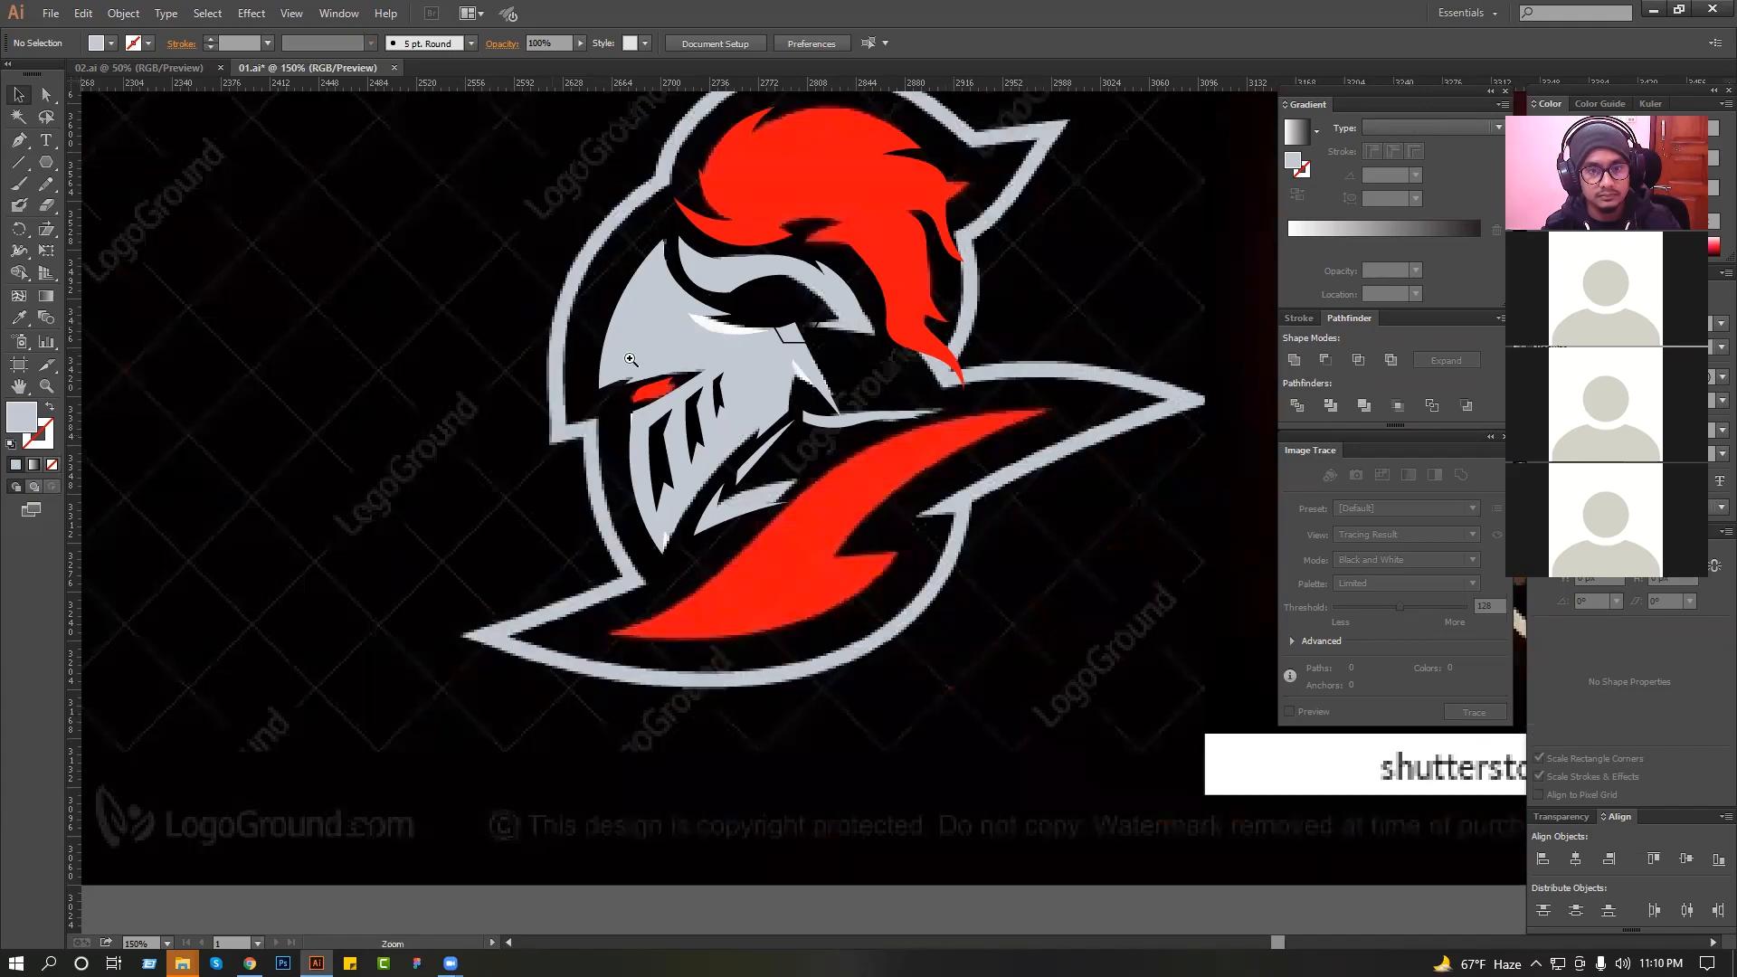
drag(629, 359, 913, 536)
scroll(846, 449, down, 2)
scroll(850, 452, down, 1)
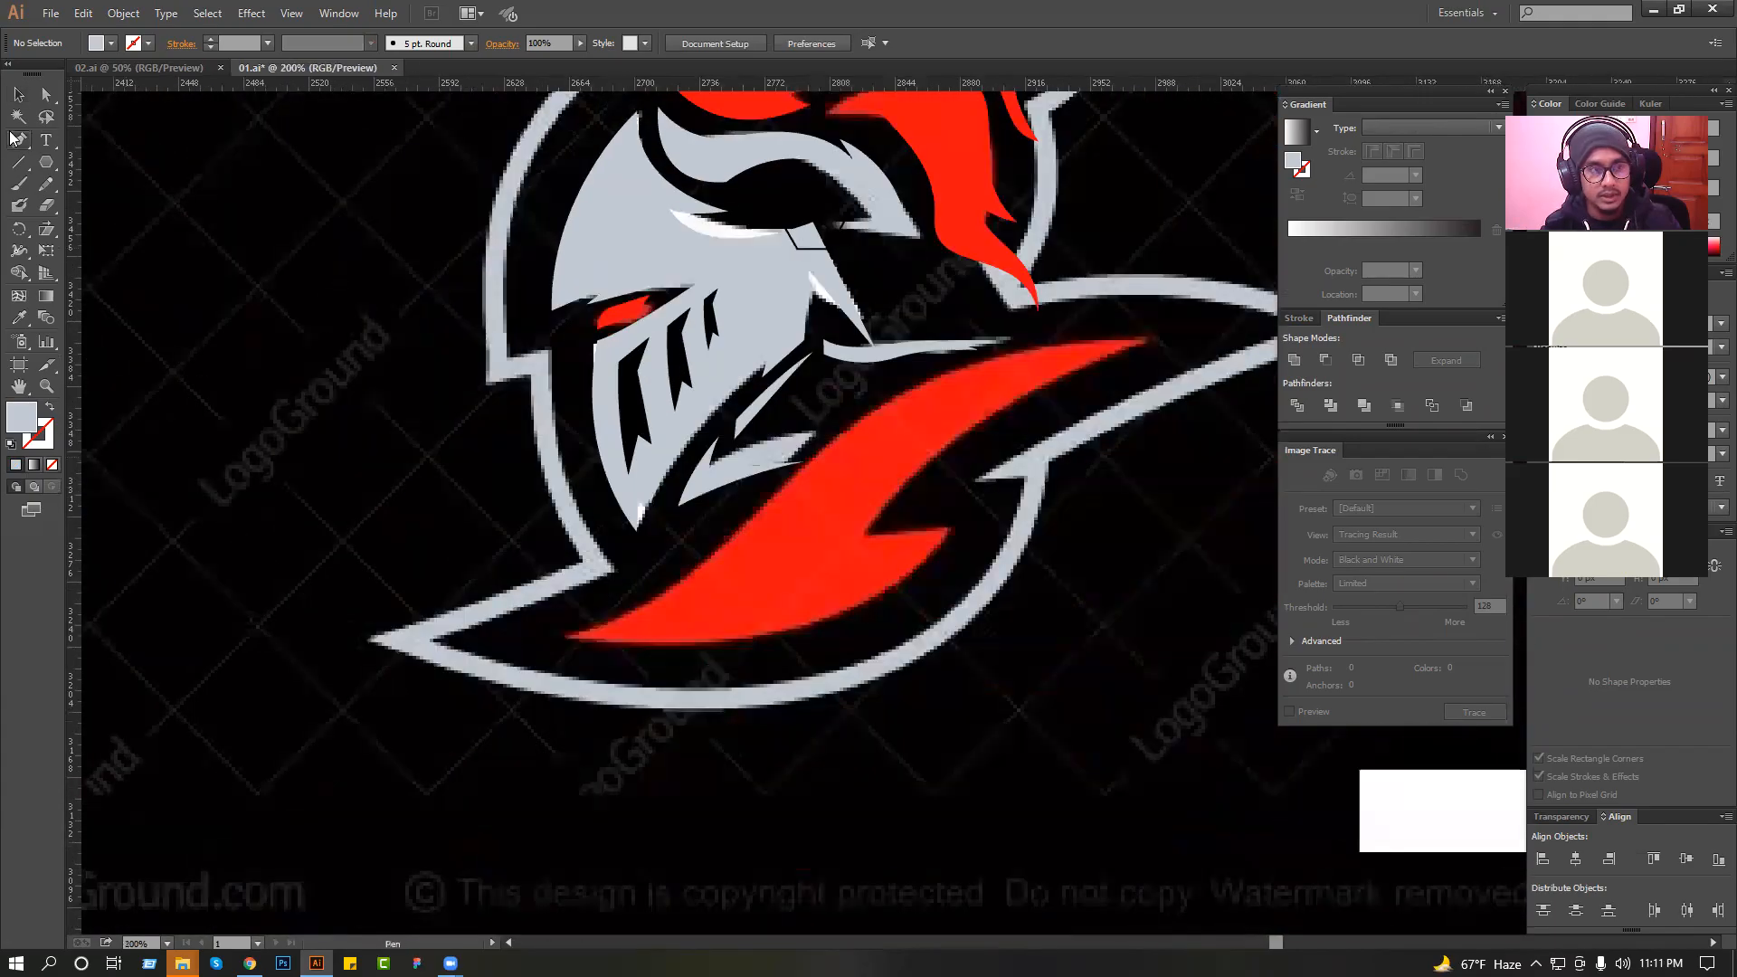
drag(793, 431, 707, 607)
scroll(708, 607, down, 1)
drag(481, 522, 1086, 709)
scroll(936, 619, down, 2)
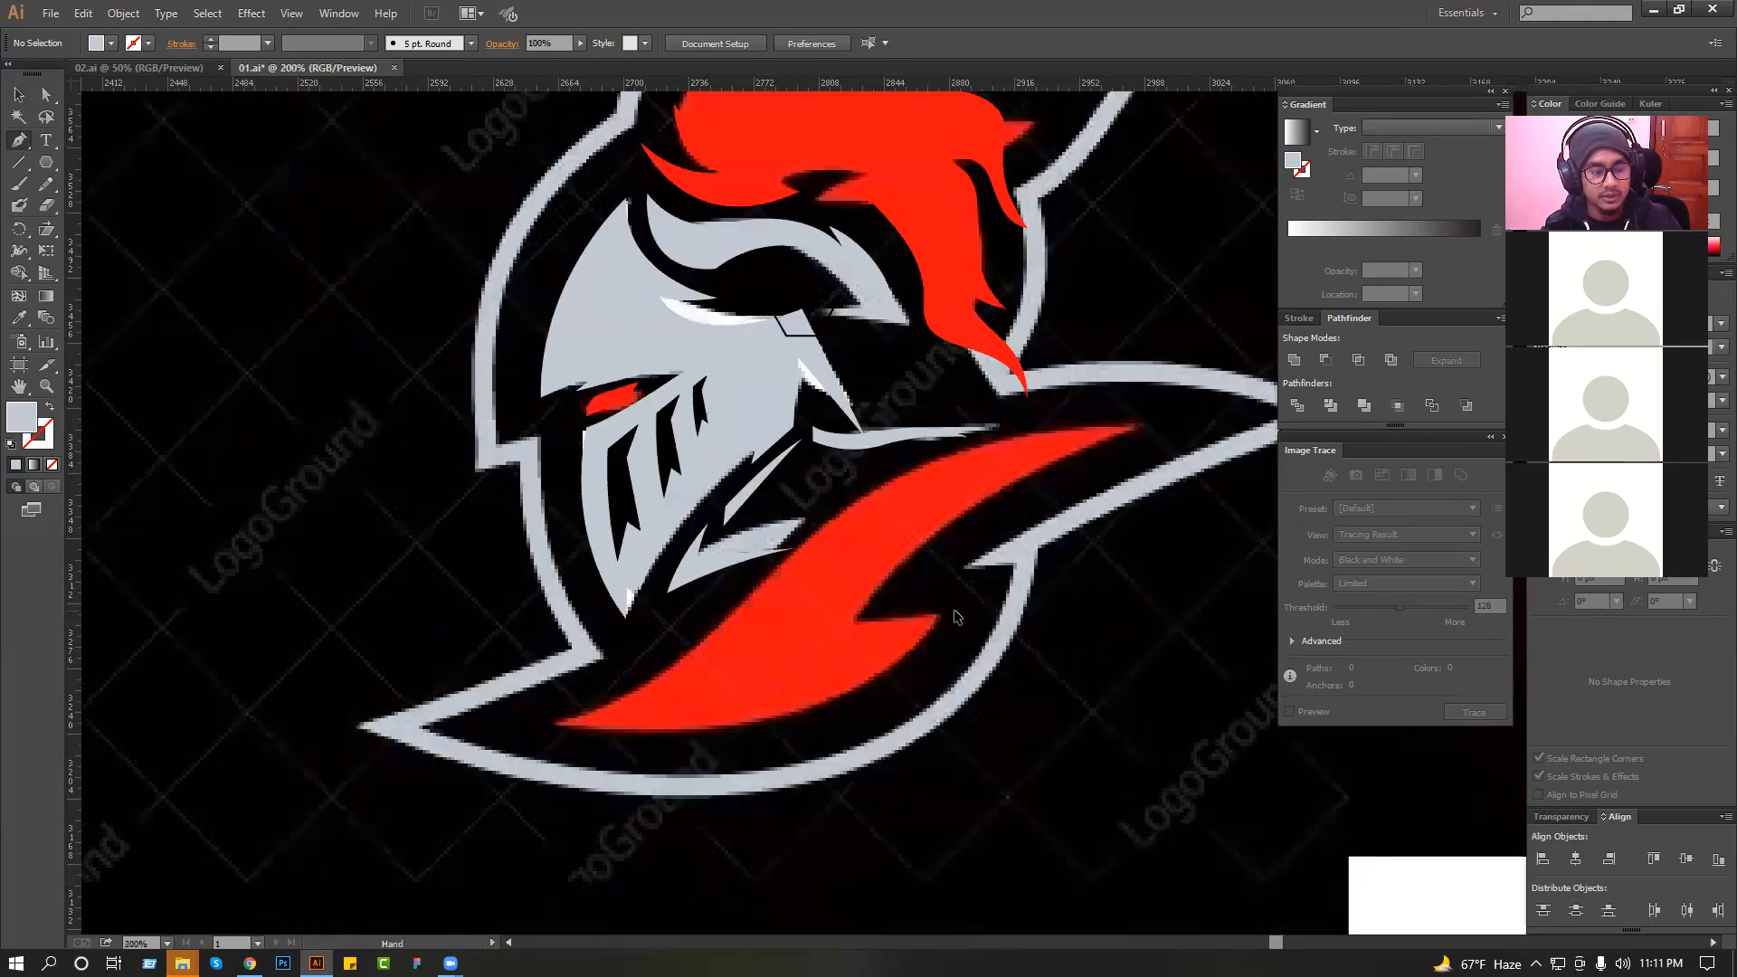
key(ctrl+s)
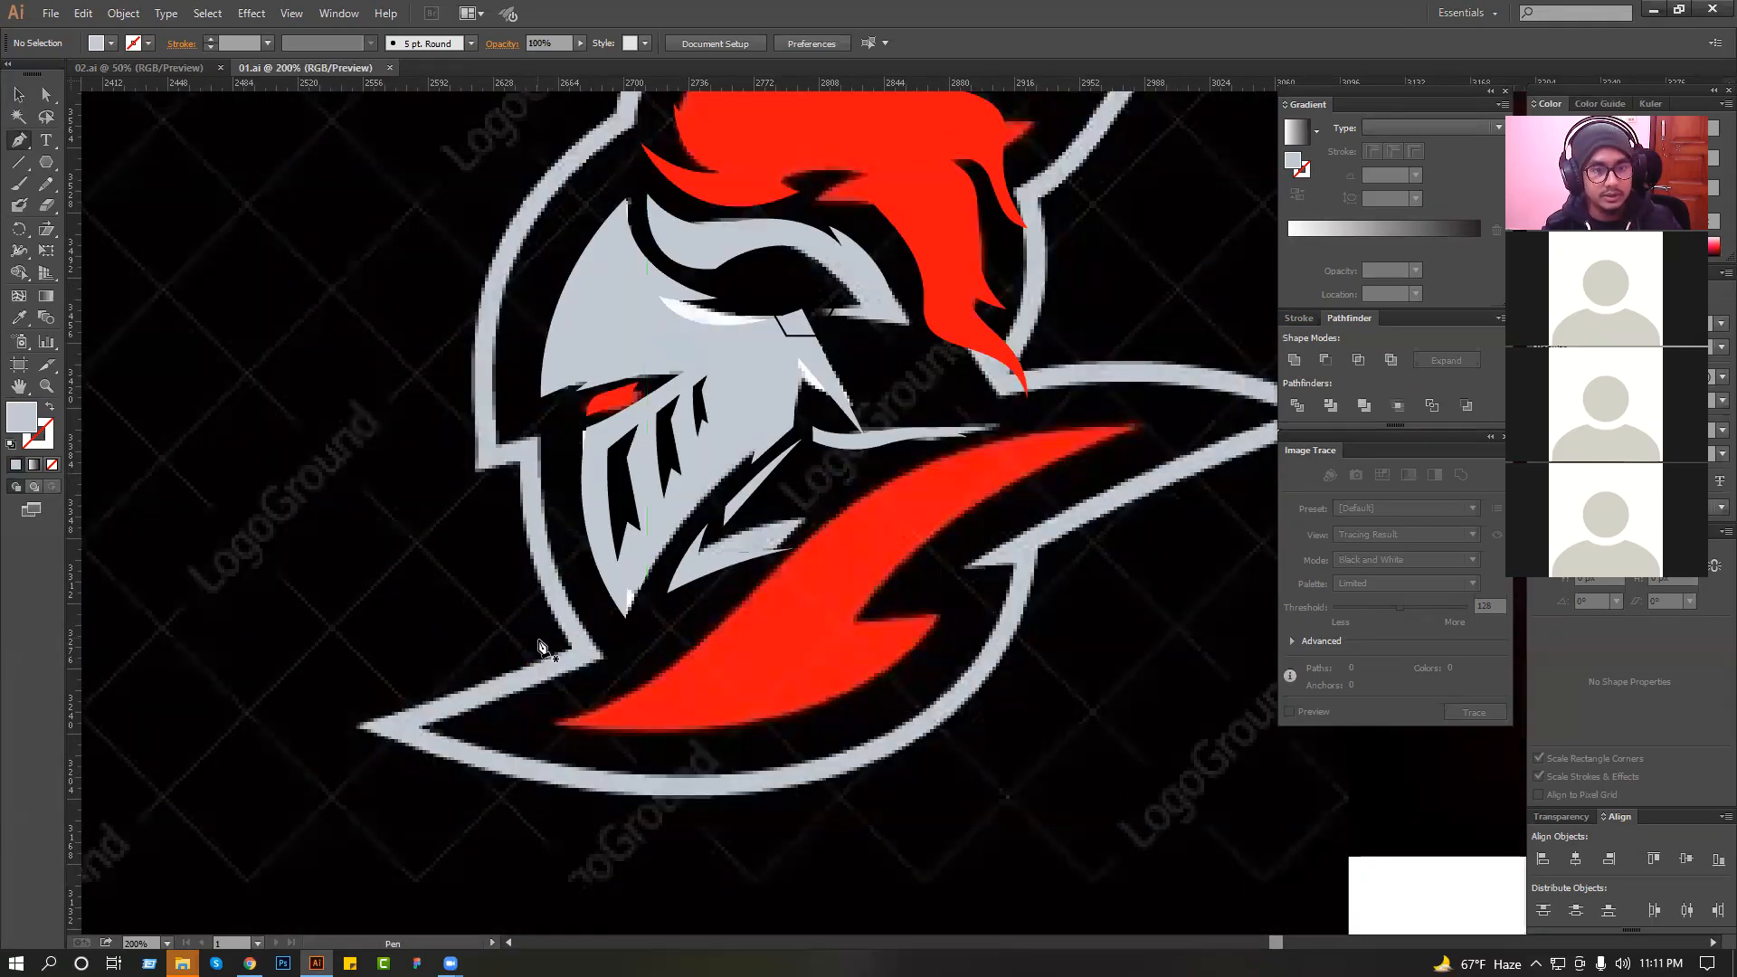
Start the collar outline below the helmet's chin with a curved front edge and a sharp notch, using the Pen tool.
click(551, 637)
drag(608, 674, 468, 700)
ctrl+click(589, 650)
drag(699, 584, 697, 576)
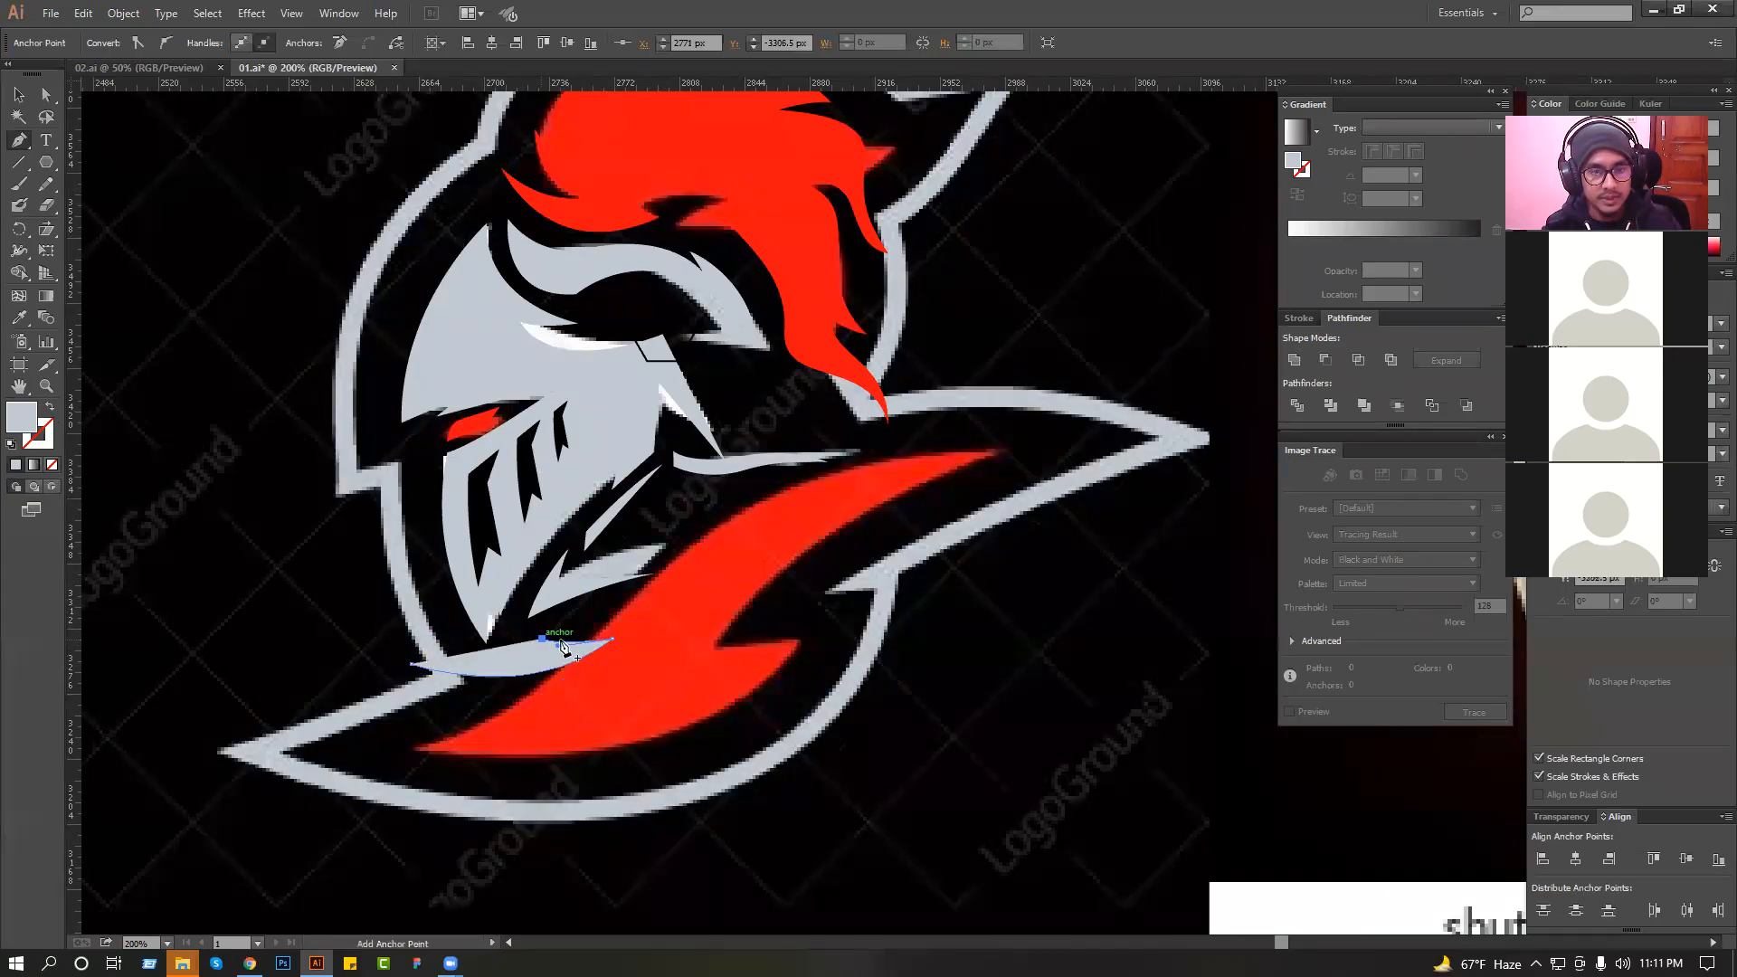
Extend the collar's upper edge as a smooth wave across the red area to the reference collar's rear border.
click(786, 457)
scroll(1060, 406, right, 2)
drag(1013, 502, 951, 594)
key(ctrl+z)
drag(907, 459, 1028, 593)
key(ctrl+z)
drag(769, 422, 896, 535)
key(ctrl+z)
drag(746, 418, 824, 480)
drag(994, 648, 1146, 665)
key(ctrl+z)
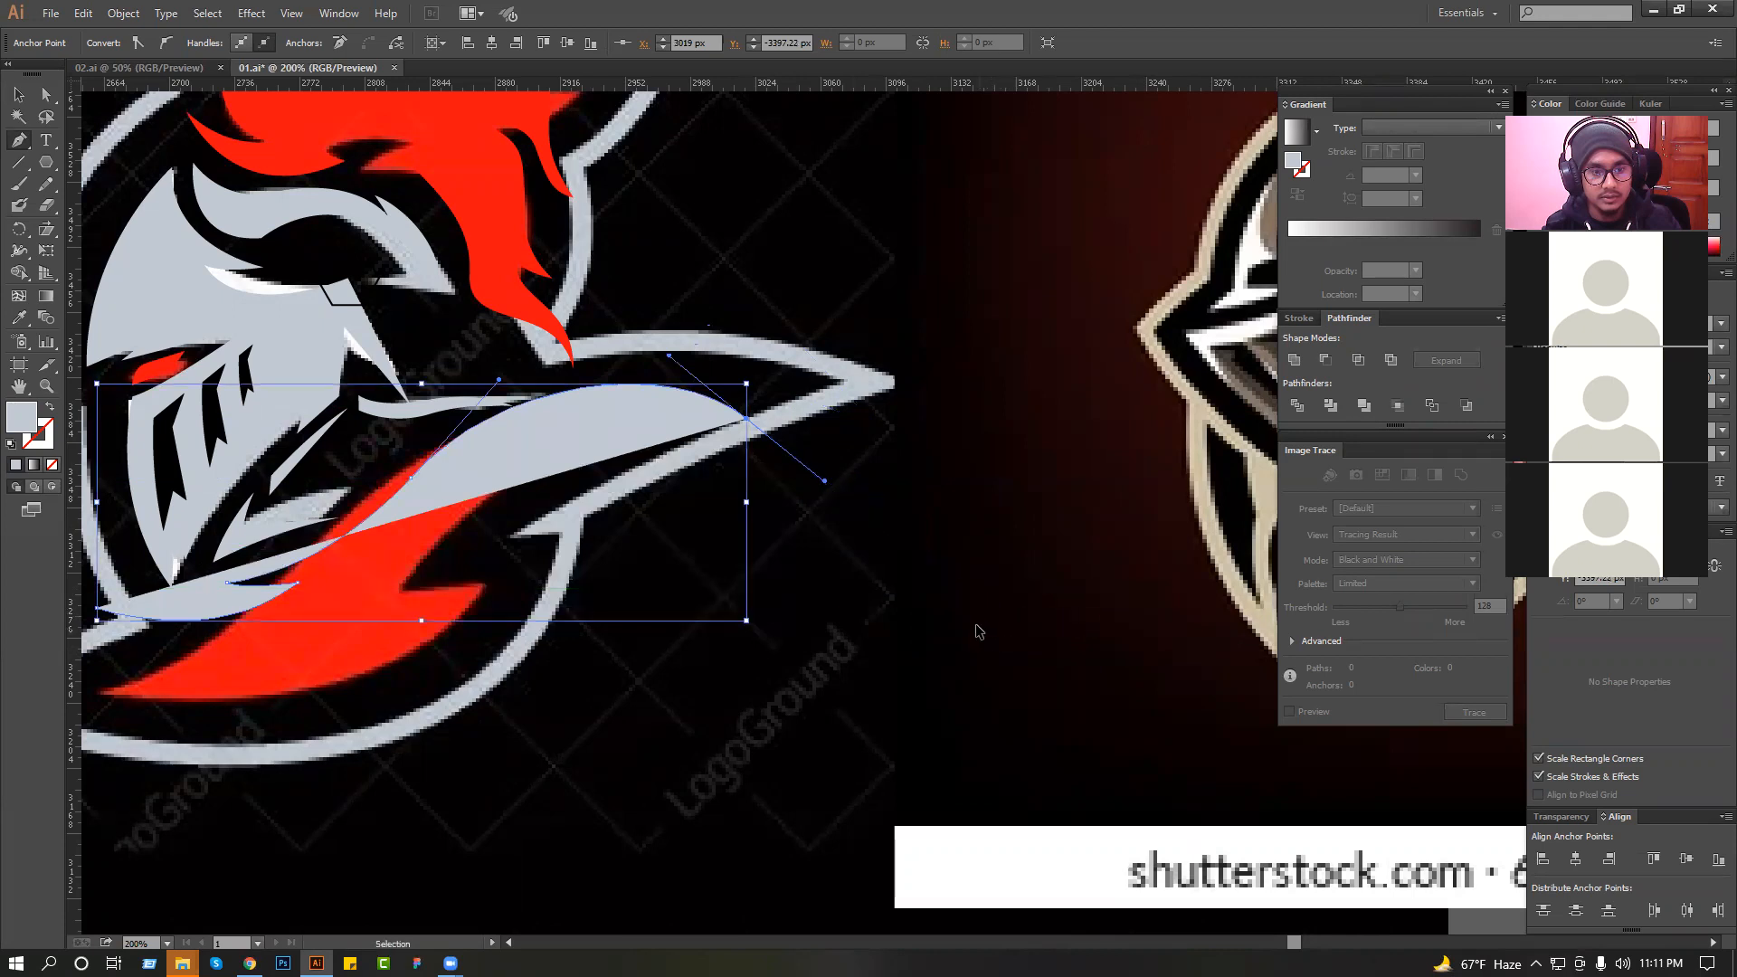
key(ctrl+z)
drag(721, 424, 828, 380)
Continue the collar outline down to a pointed tail tip beyond the reference collar and swap its fill and stroke.
drag(986, 666, 1200, 674)
key(ctrl+z)
drag(1090, 624, 1310, 559)
key(ctrl+z)
drag(913, 705, 793, 849)
key(ctrl+z)
drag(1035, 679, 1195, 688)
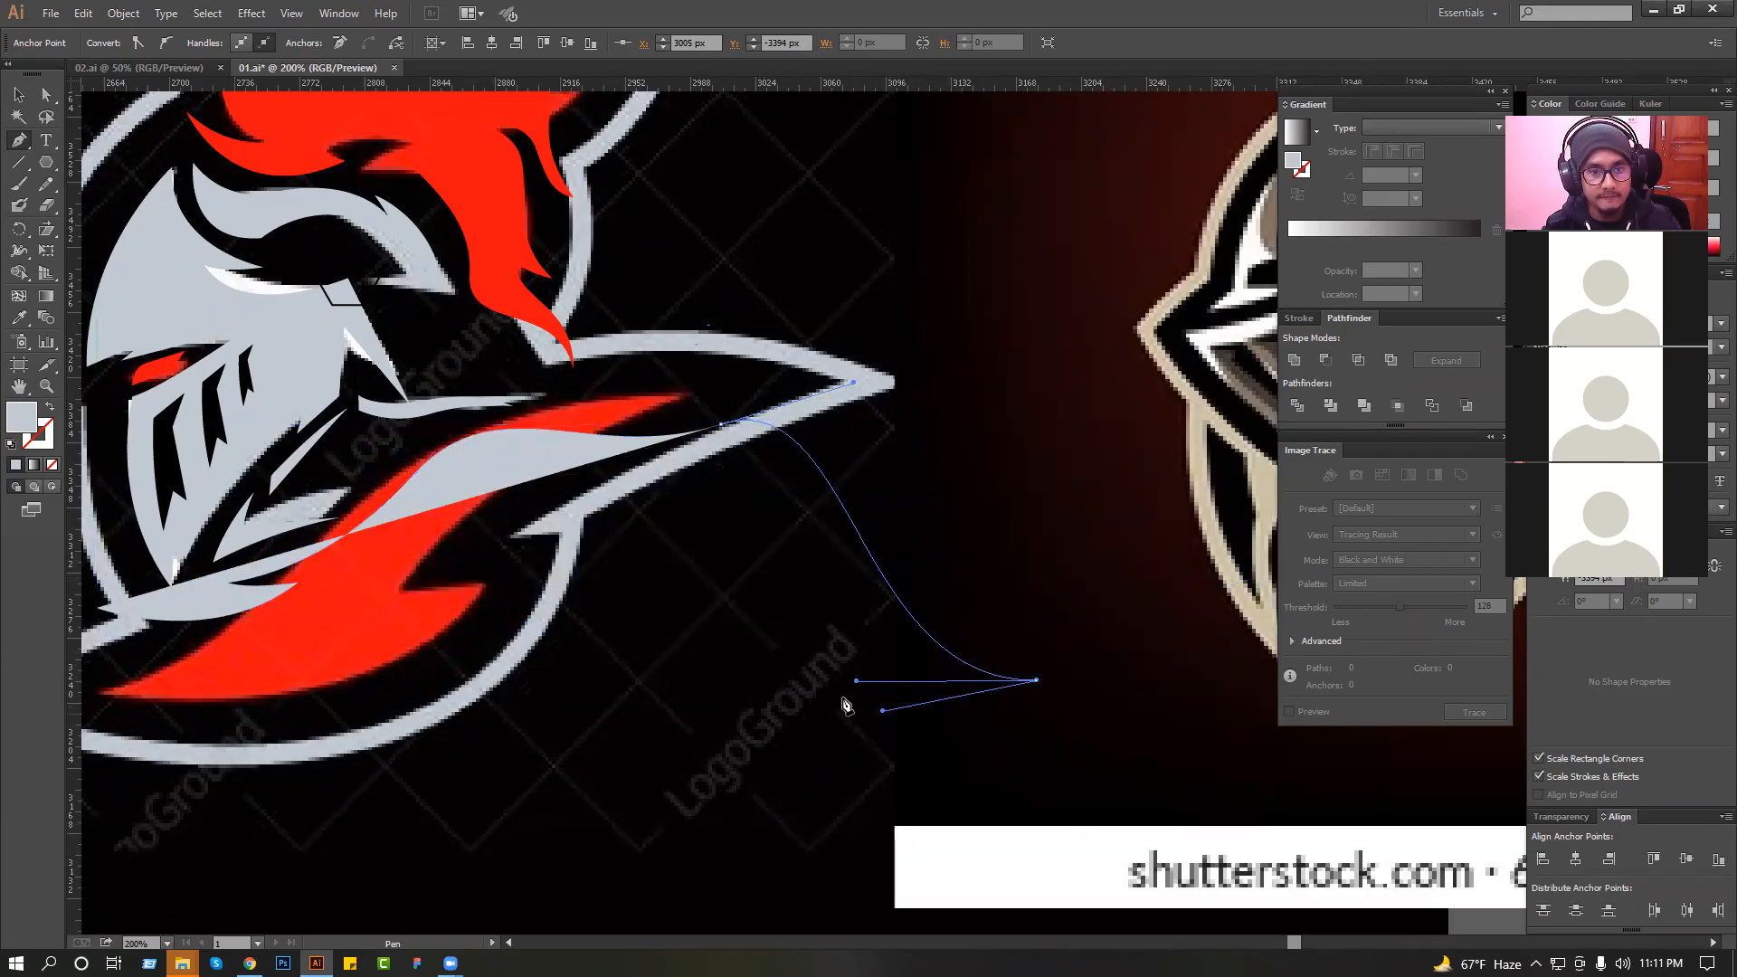
drag(843, 704, 837, 703)
click(49, 407)
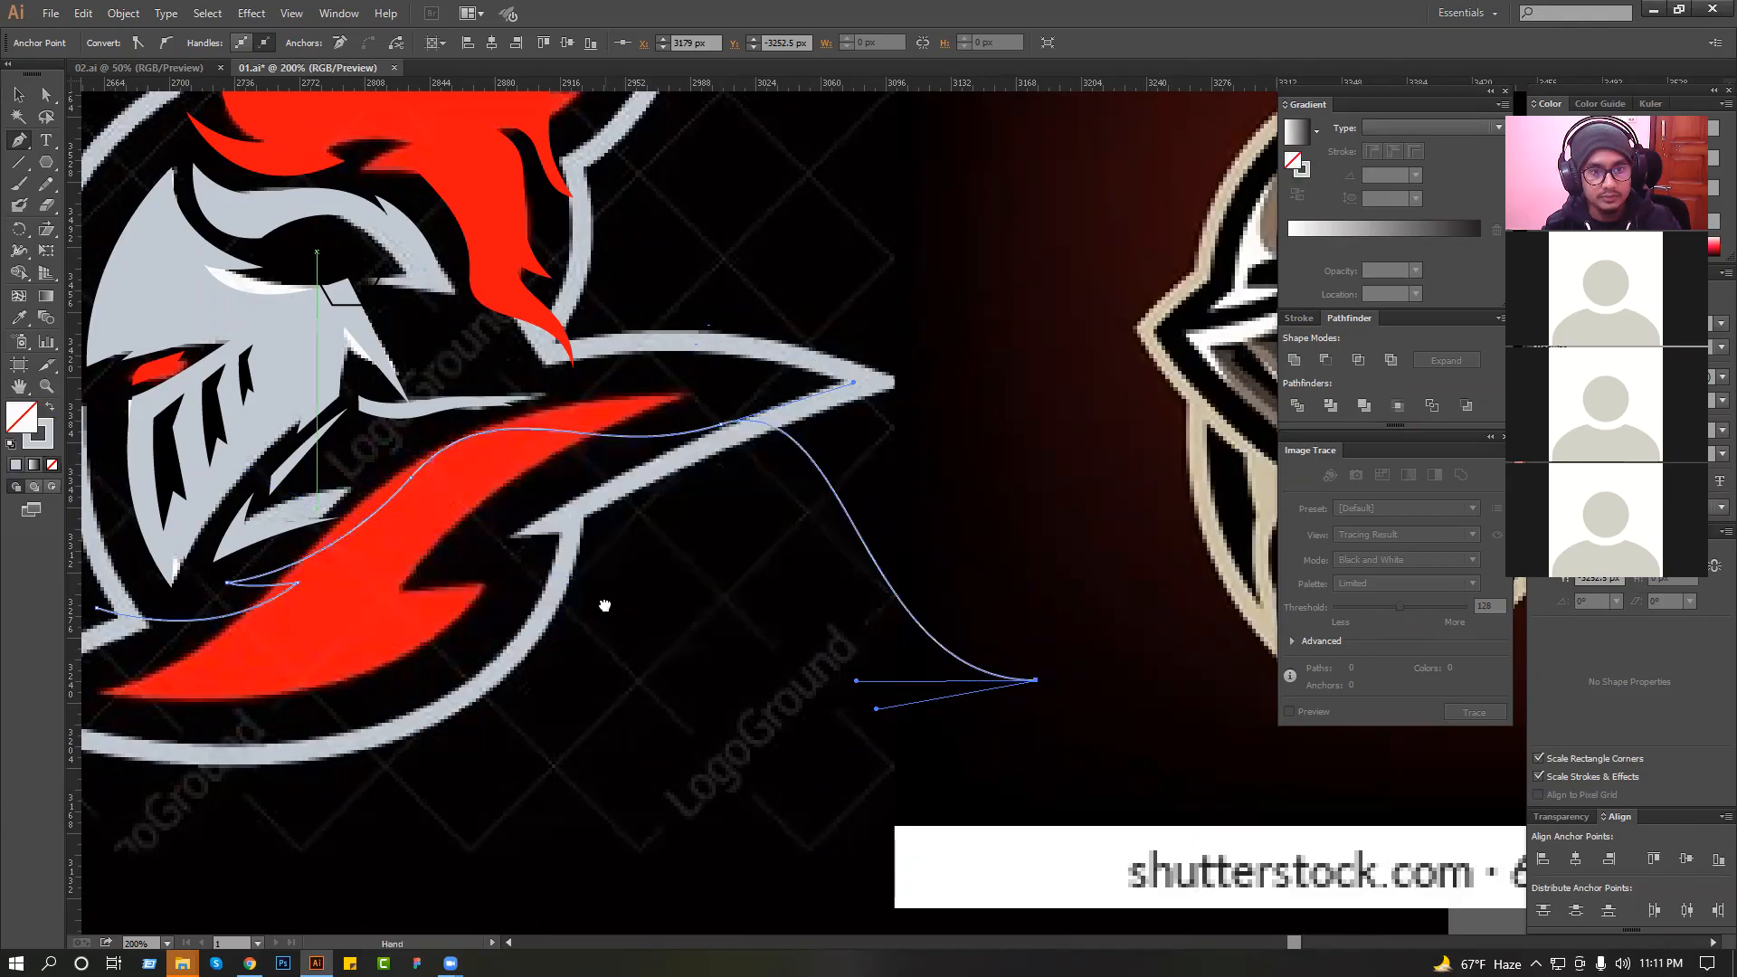
Draw the tail's lower edge back from the tip in an S-curve and add a sharp notch at the reference collar's inner corner.
scroll(601, 605, down, 1)
drag(767, 454, 768, 330)
key(ctrl+z)
drag(784, 495, 775, 394)
key(ctrl+z)
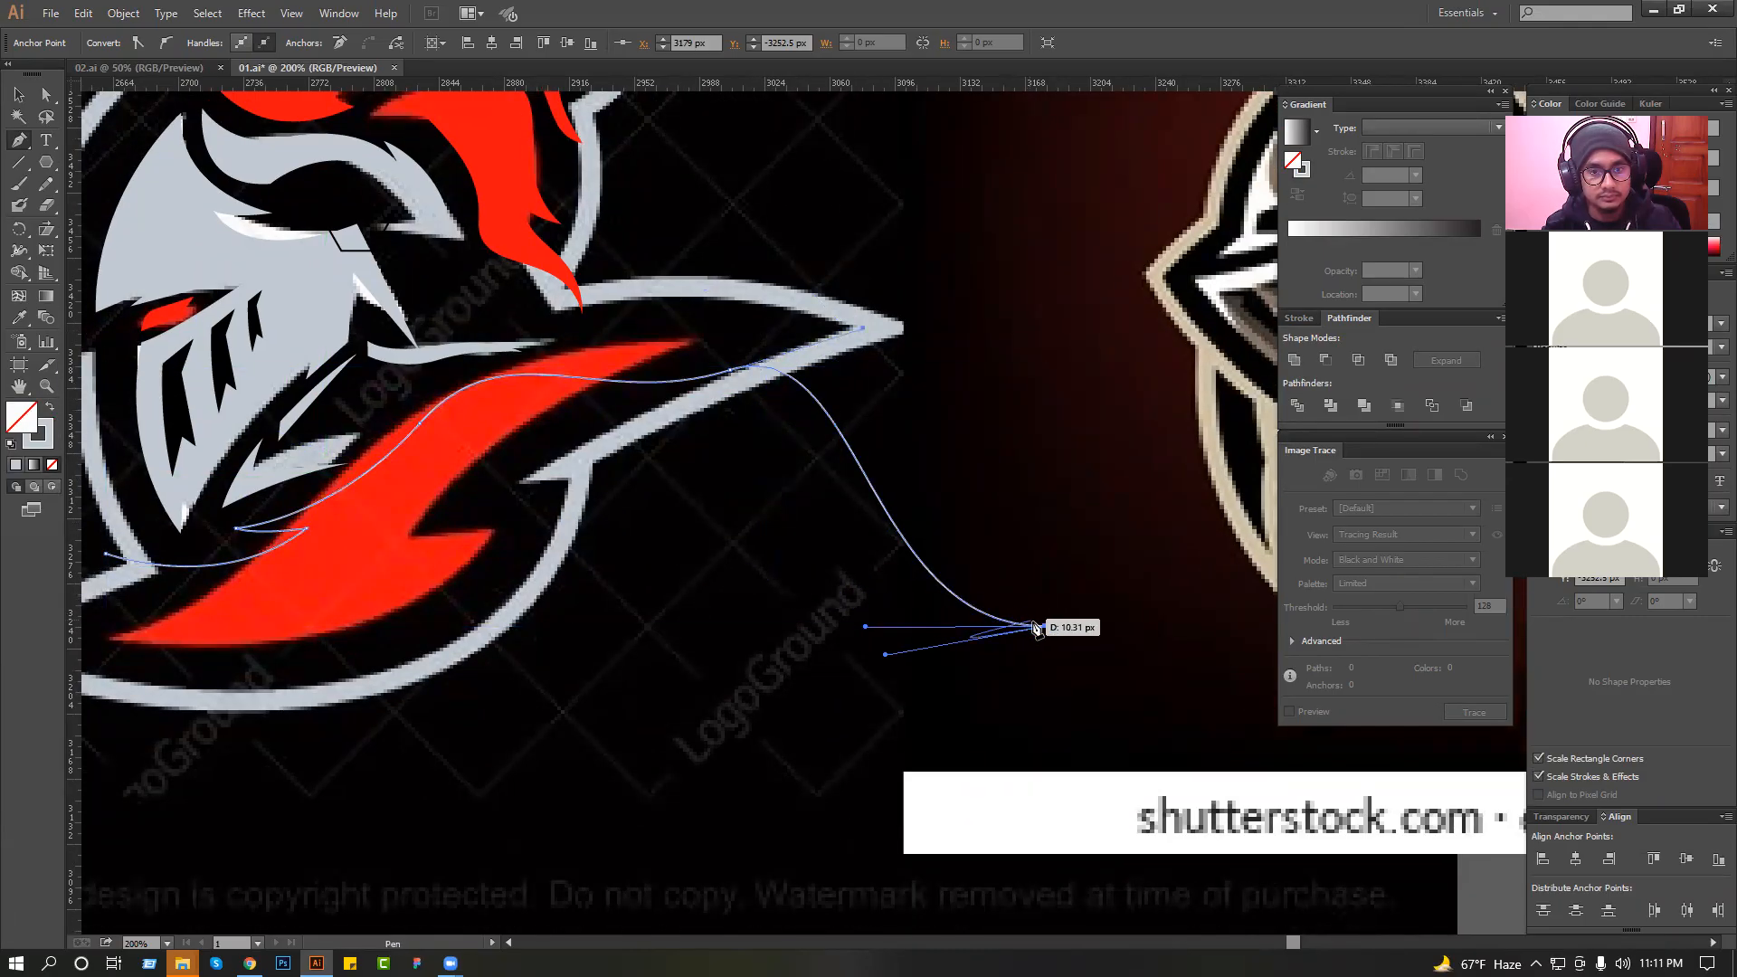
drag(799, 513, 747, 371)
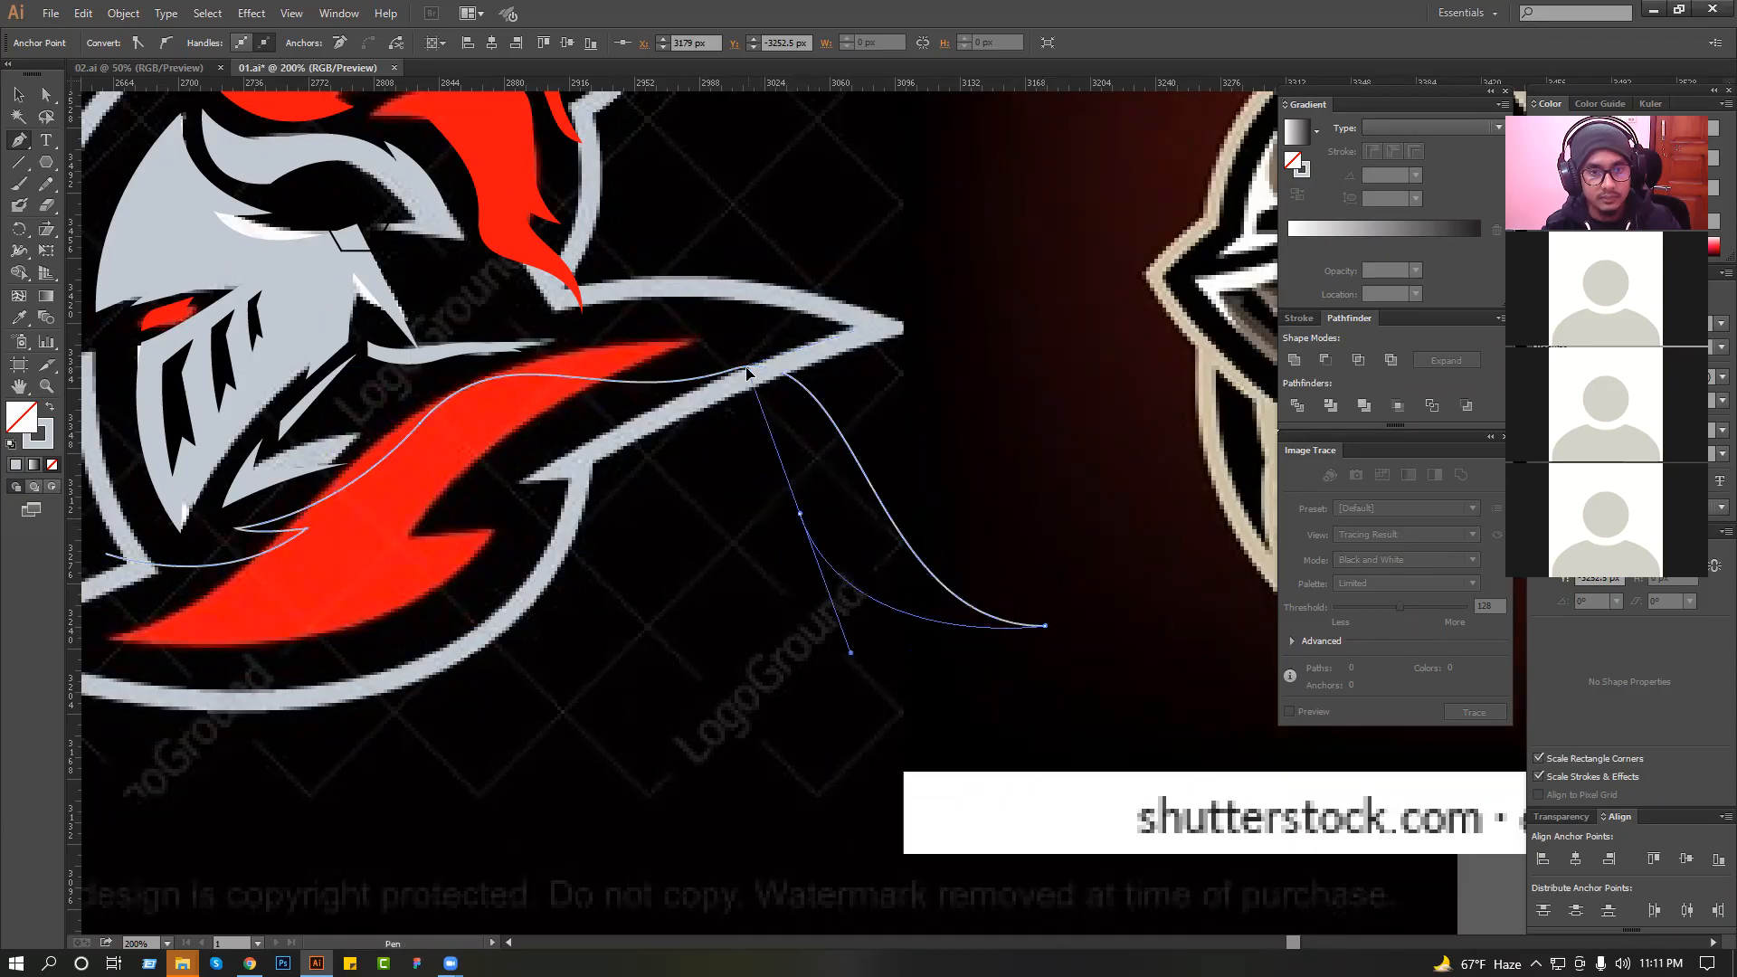
click(543, 508)
click(581, 439)
Curve the collar's lower edge forward with a second notch, close the path at its front tip and deselect it.
mouse_move(334, 573)
mouse_down()
mouse_move(550, 536)
mouse_move(352, 568)
mouse_up()
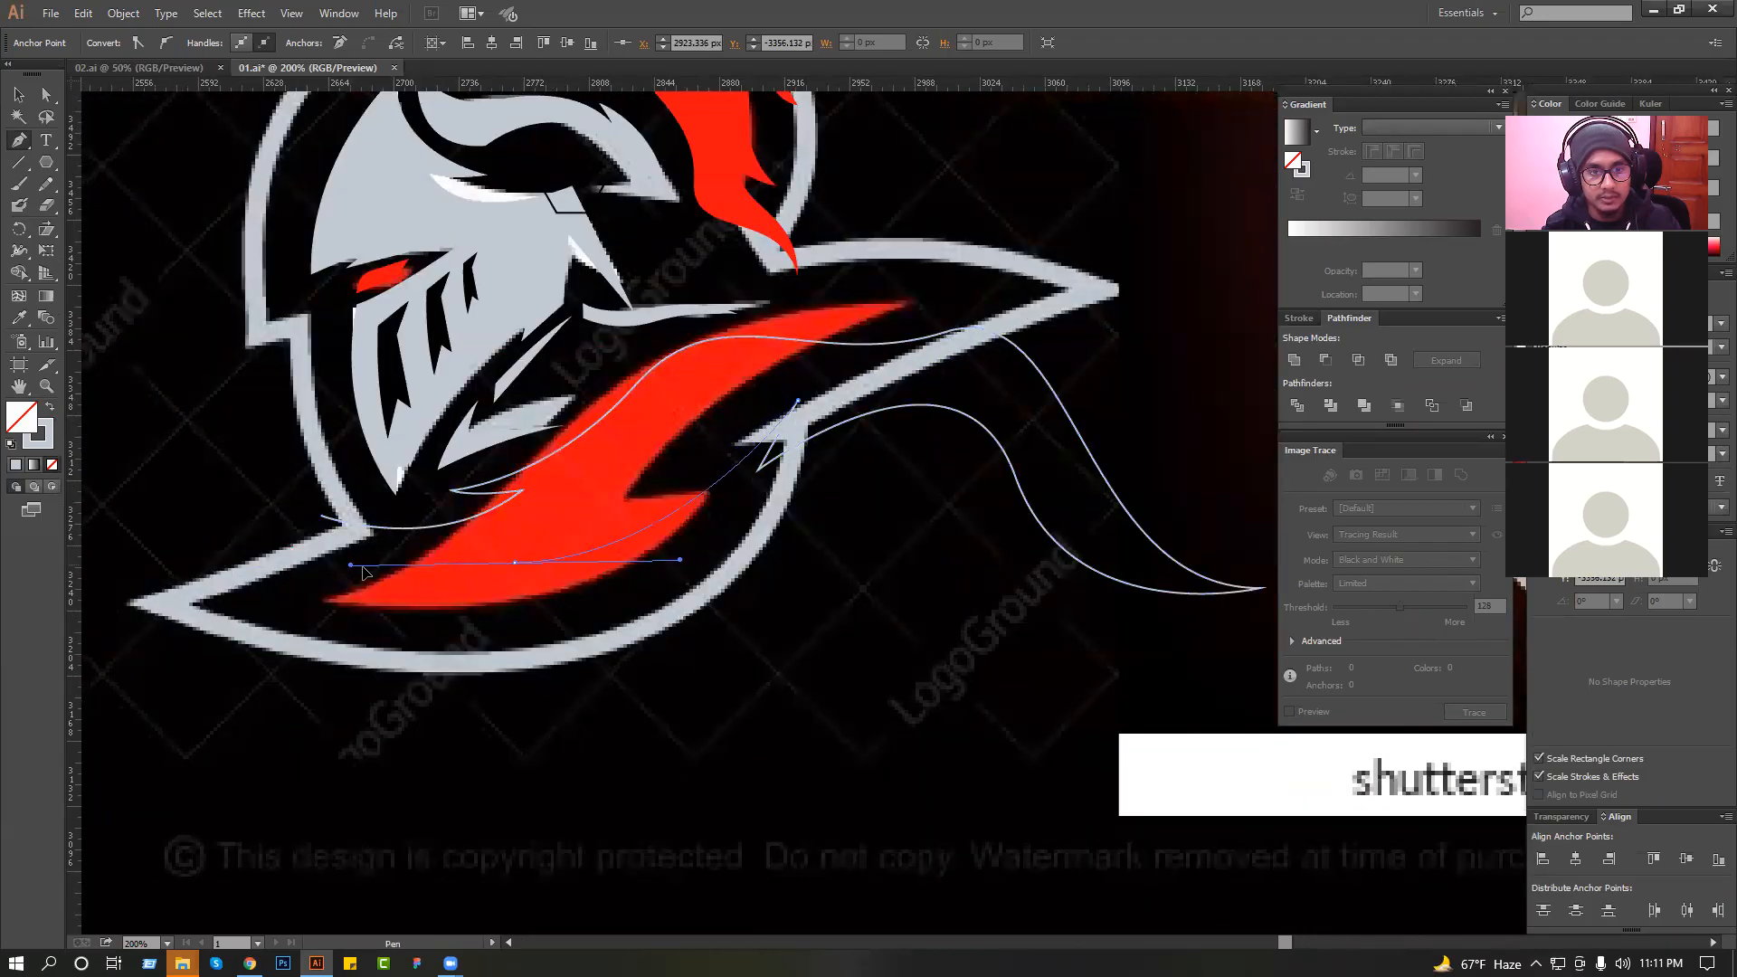
click(561, 540)
drag(323, 519, 210, 480)
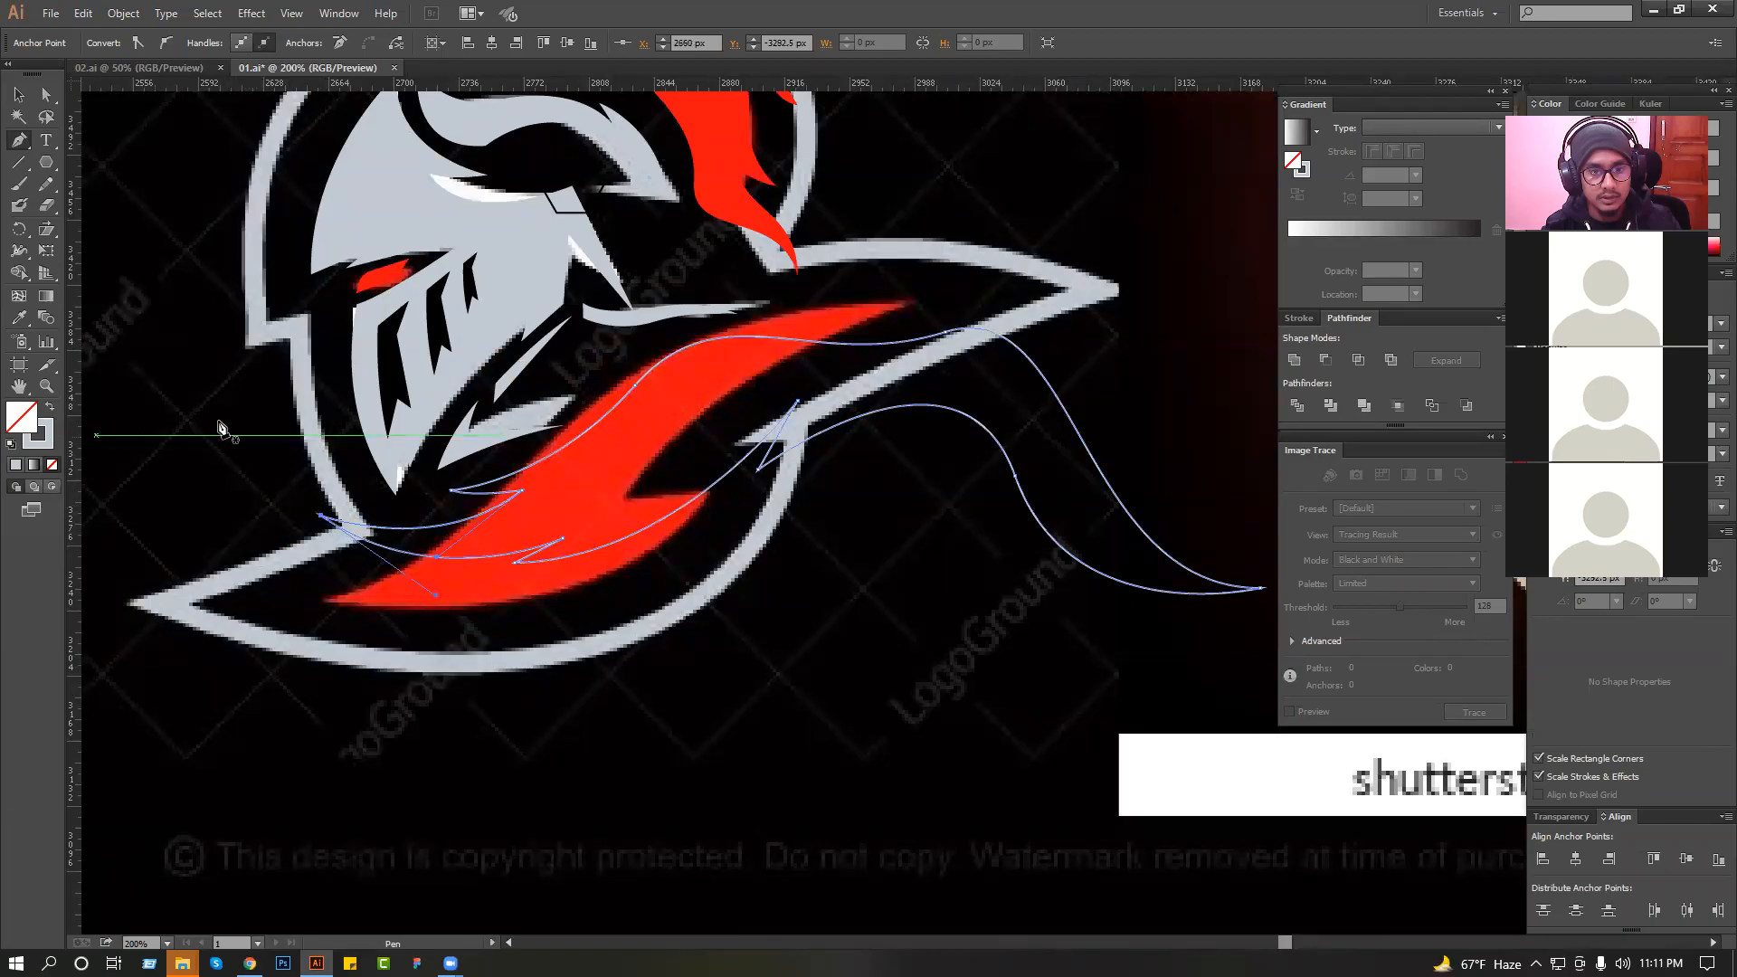
click(19, 95)
click(194, 217)
ctrl+alt+click(579, 420)
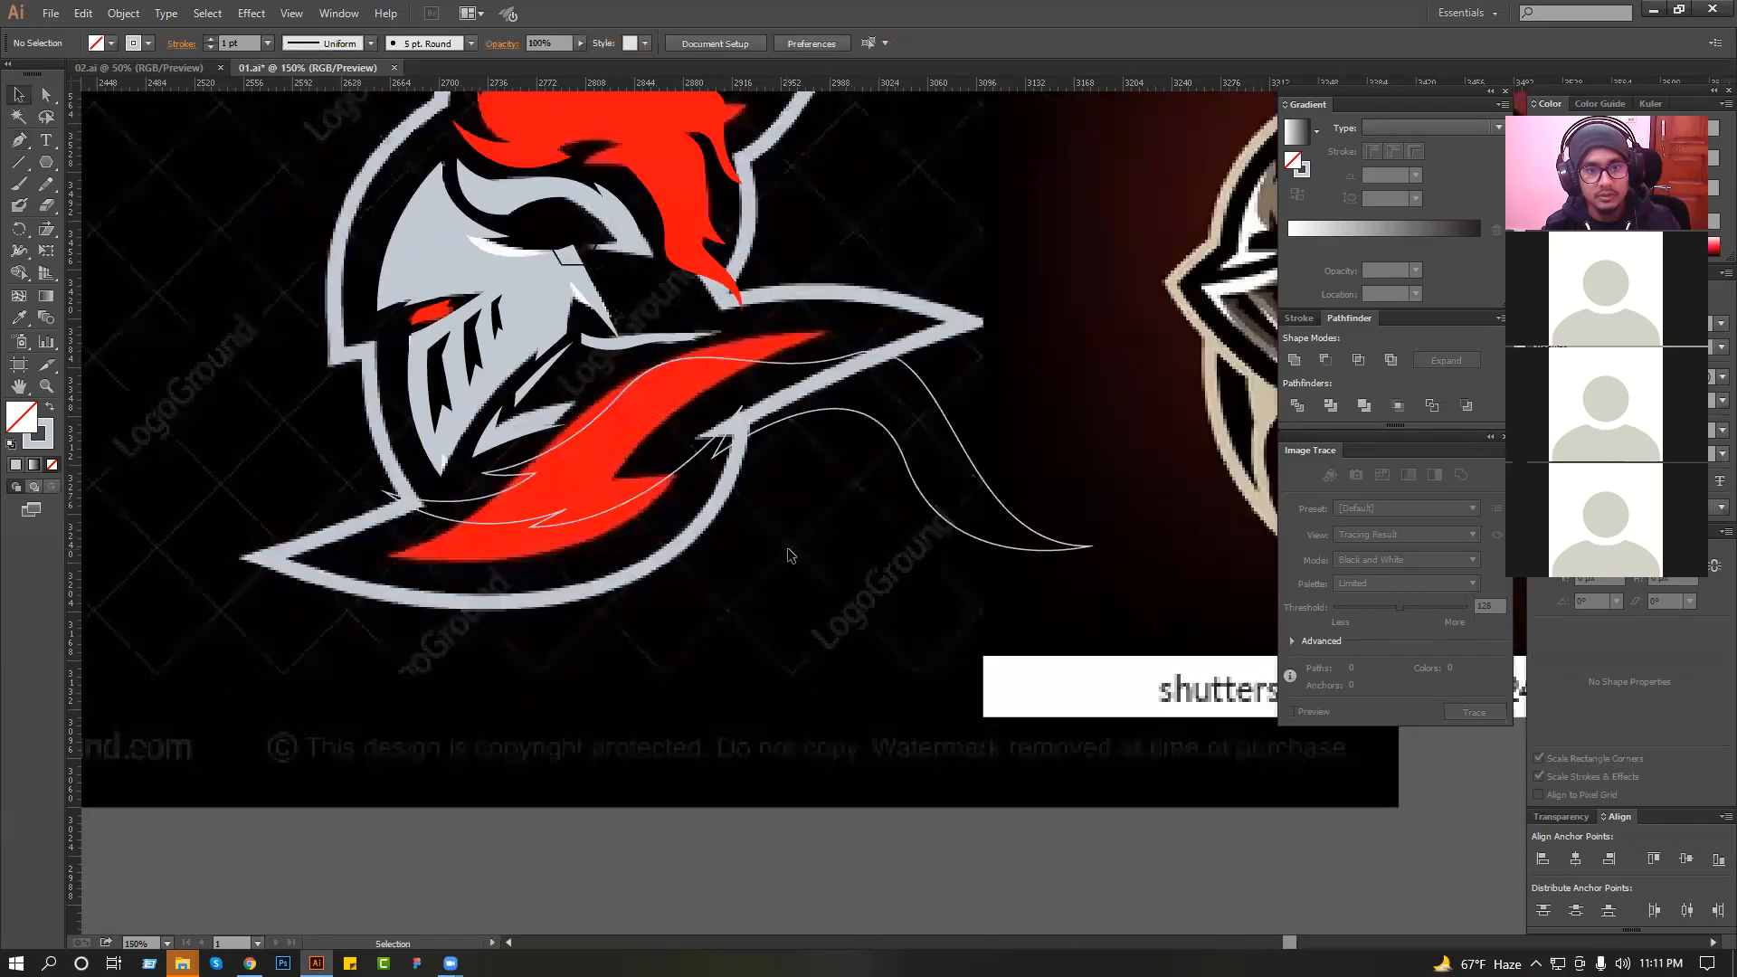
Reshape the collar's upper edge where it bends into the tail with the Direct Selection tool.
ctrl+click(854, 354)
drag(856, 353, 832, 310)
drag(682, 318, 702, 388)
key(ctrl+z)
drag(505, 324, 947, 501)
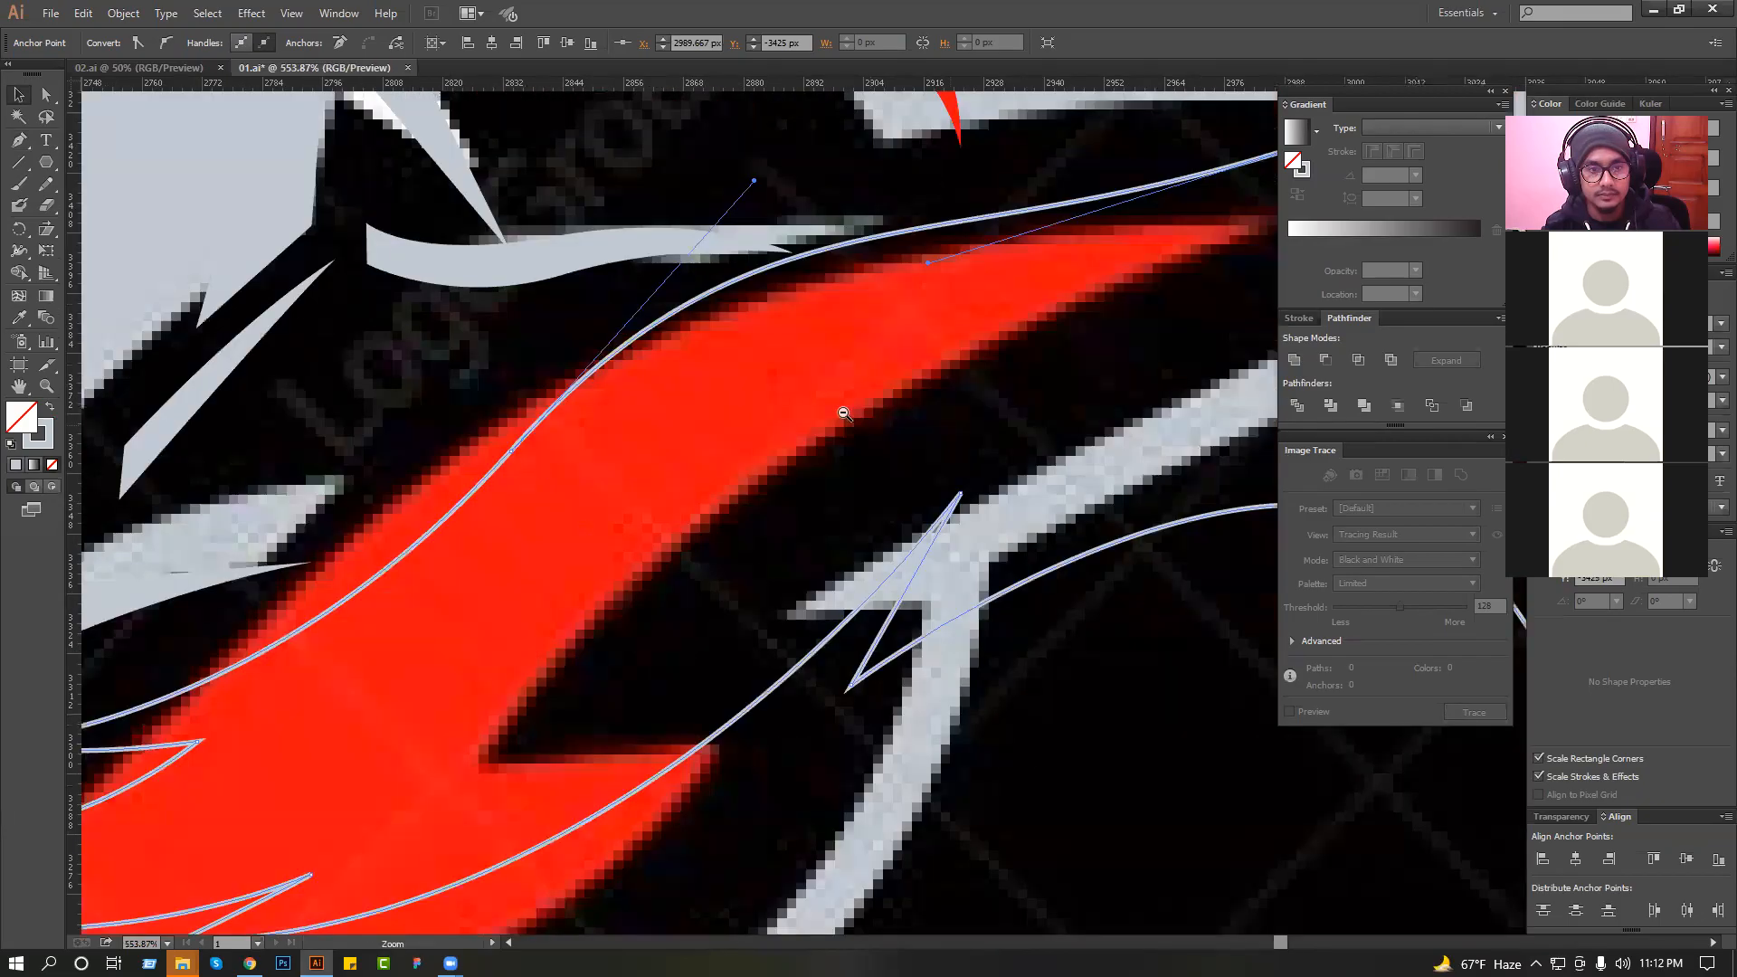
alt+click(843, 413)
alt+click(843, 413)
drag(1020, 420, 901, 540)
drag(969, 389, 940, 421)
click(1022, 442)
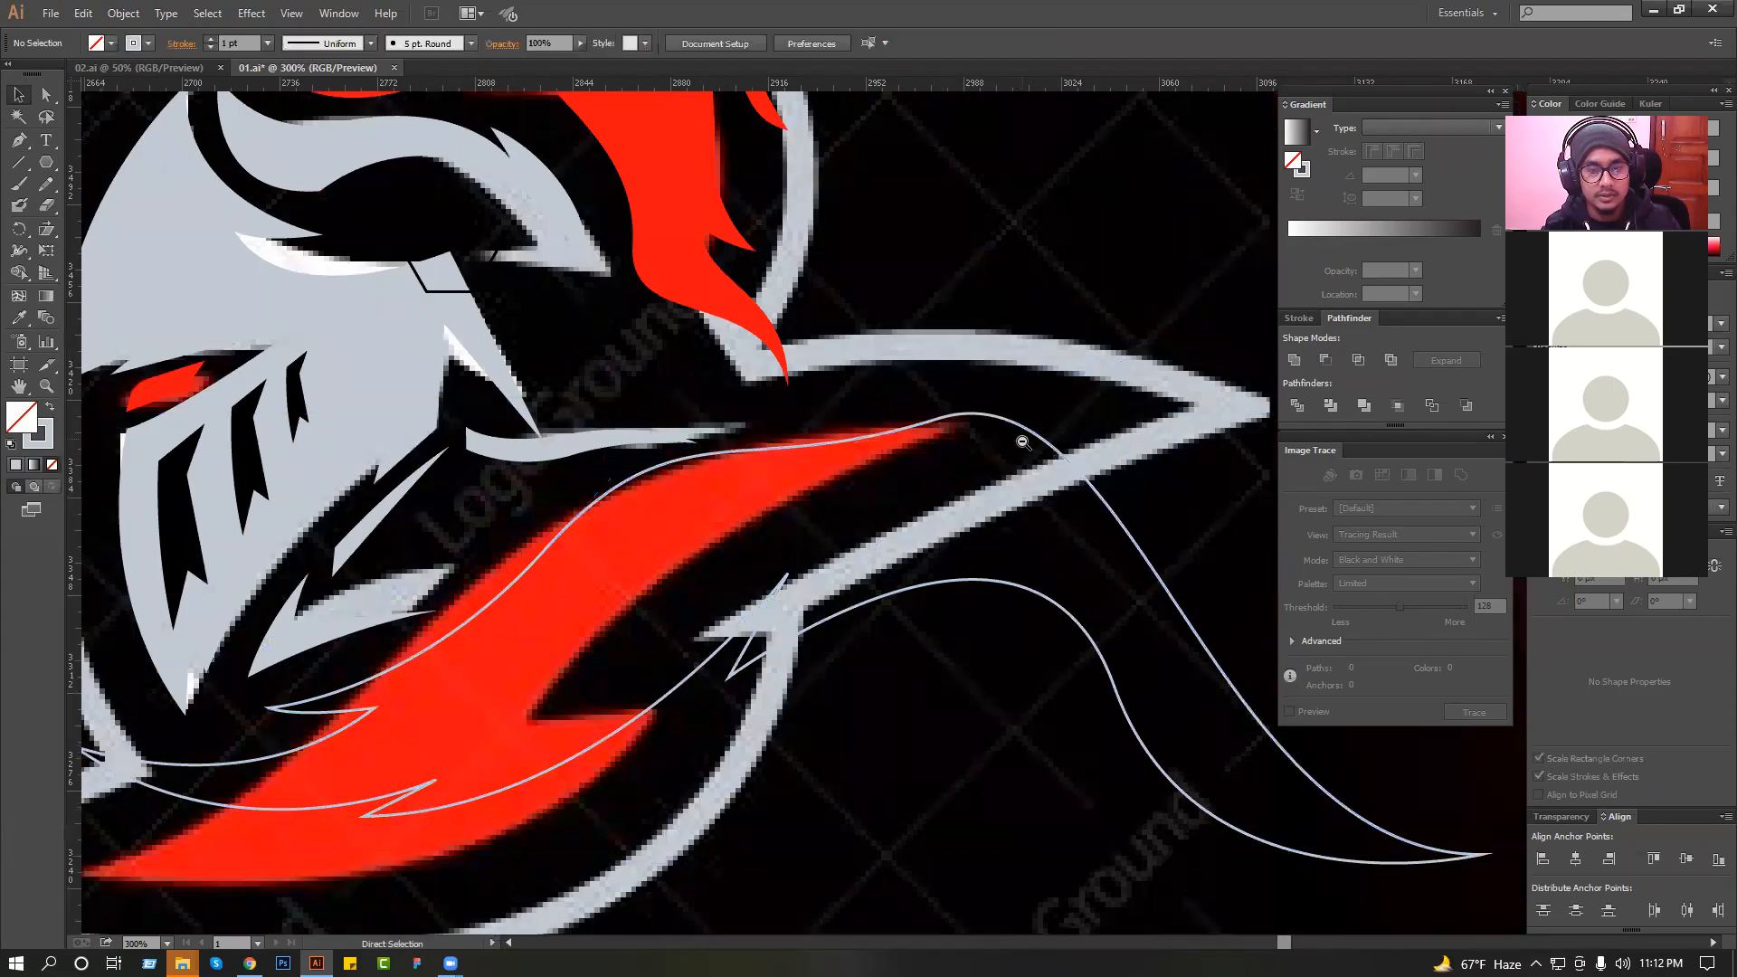
Delete the tail's lower edge segment between the tip and the middle of the S-curve.
scroll(1023, 441, down, 1)
scroll(1045, 576, right, 1)
click(1054, 675)
drag(1024, 604, 1031, 598)
click(1186, 617)
drag(1203, 624, 1058, 593)
scroll(1024, 678, up, 1)
drag(1026, 689, 860, 655)
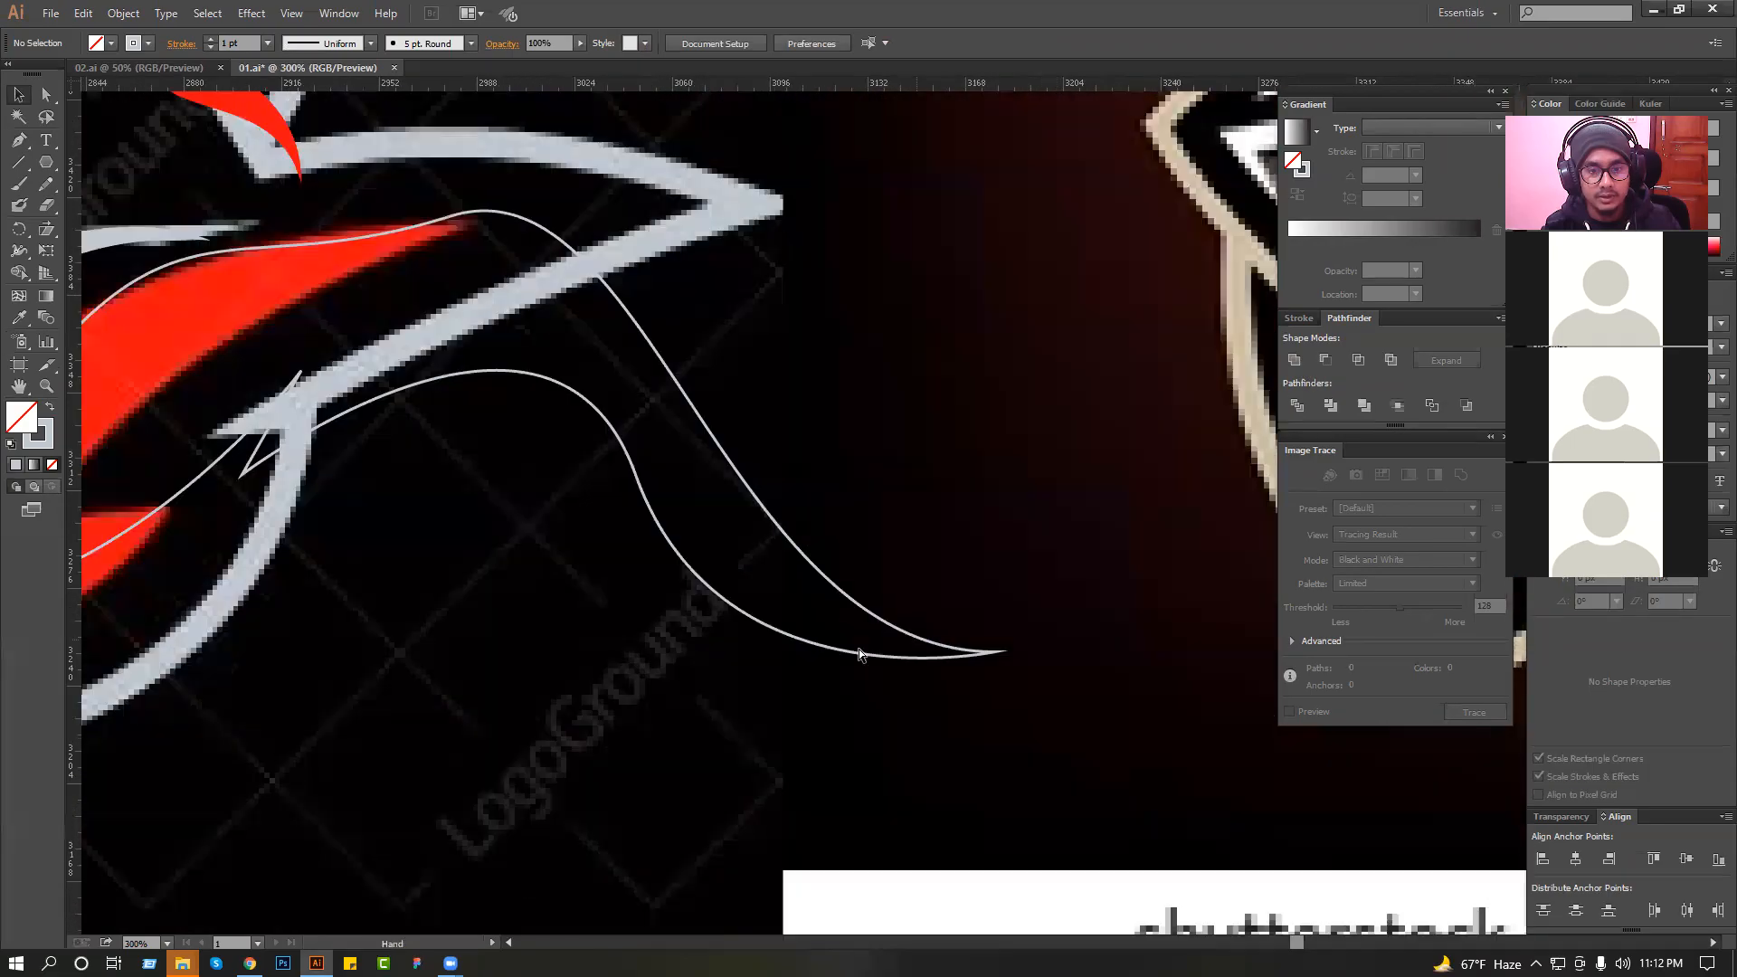
key(ctrl+z)
key(ctrl+z)
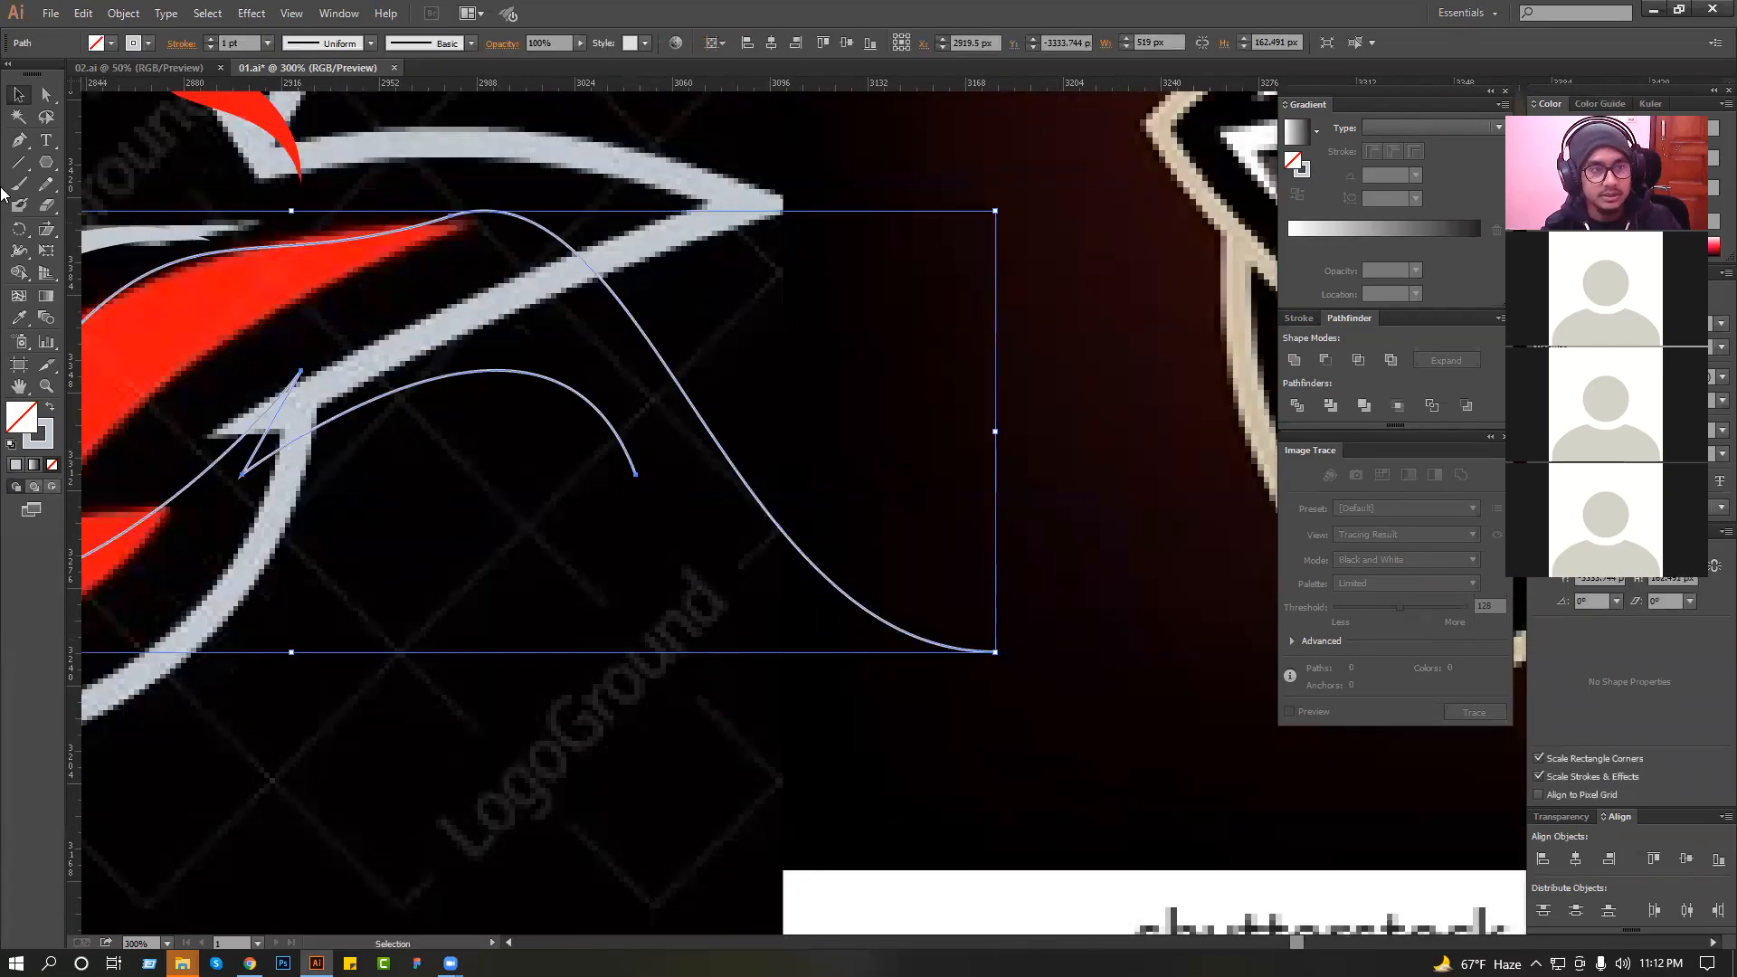
Redraw the tail's lower edge with a small upward notch and a curve joining the tip, and deselect the path.
click(20, 140)
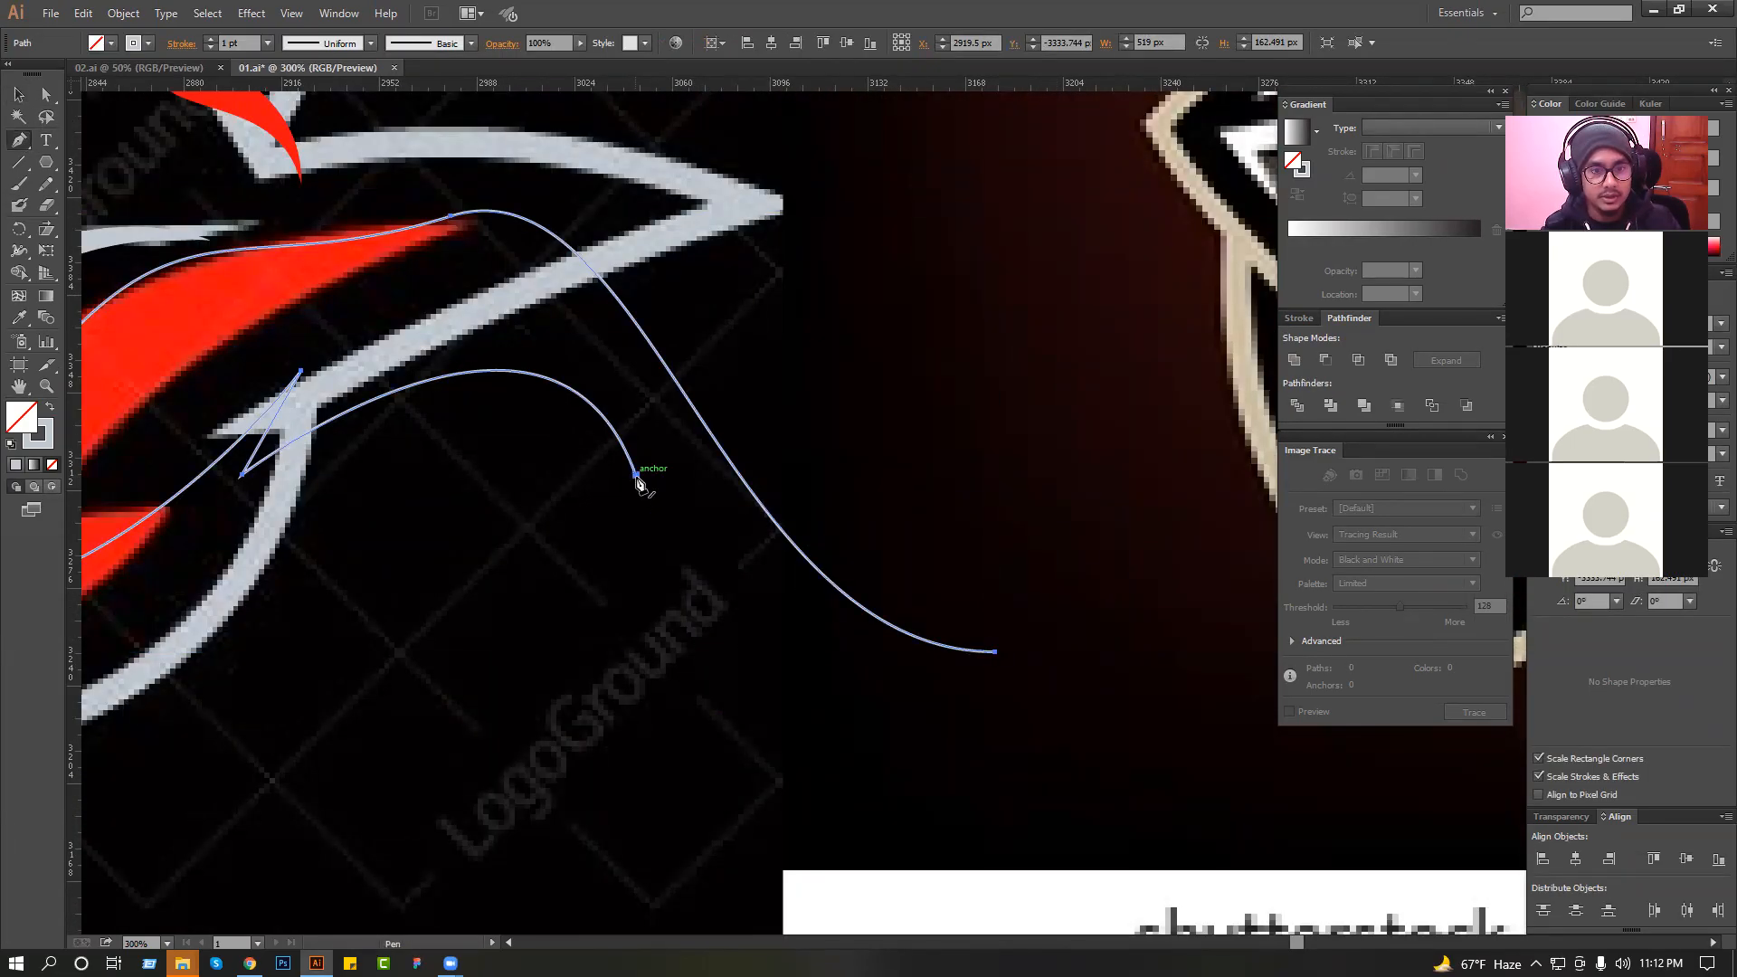
drag(636, 474, 618, 398)
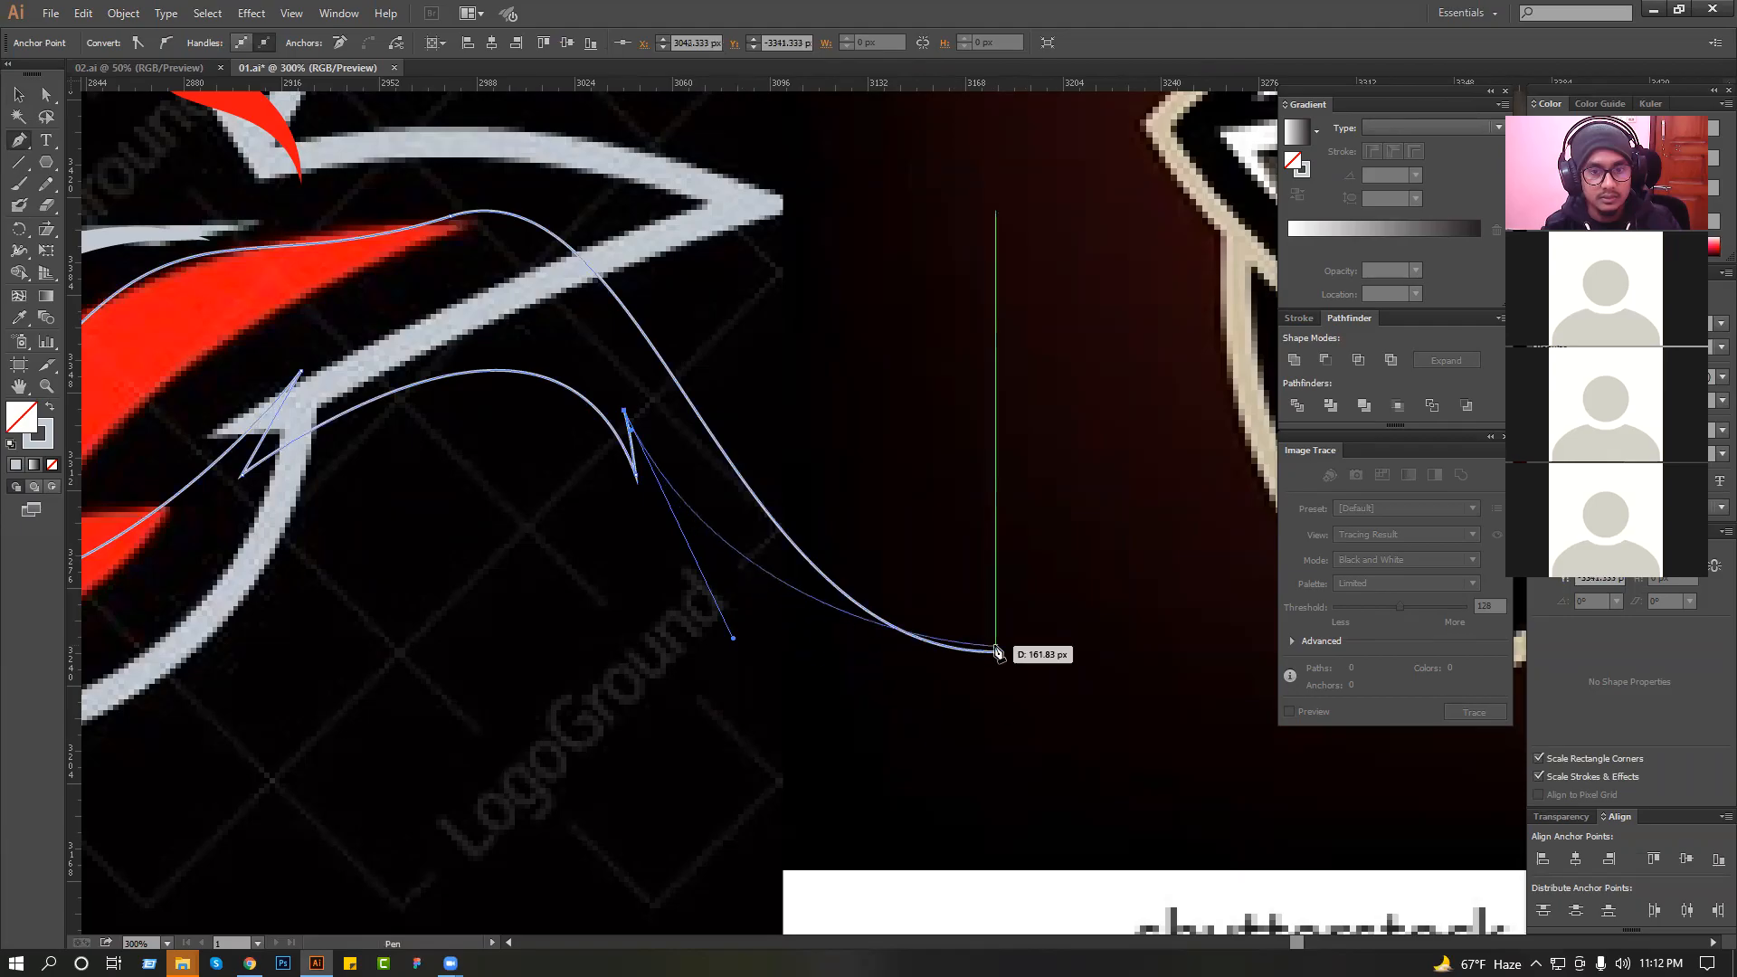
drag(995, 653, 1094, 652)
key(ctrl+z)
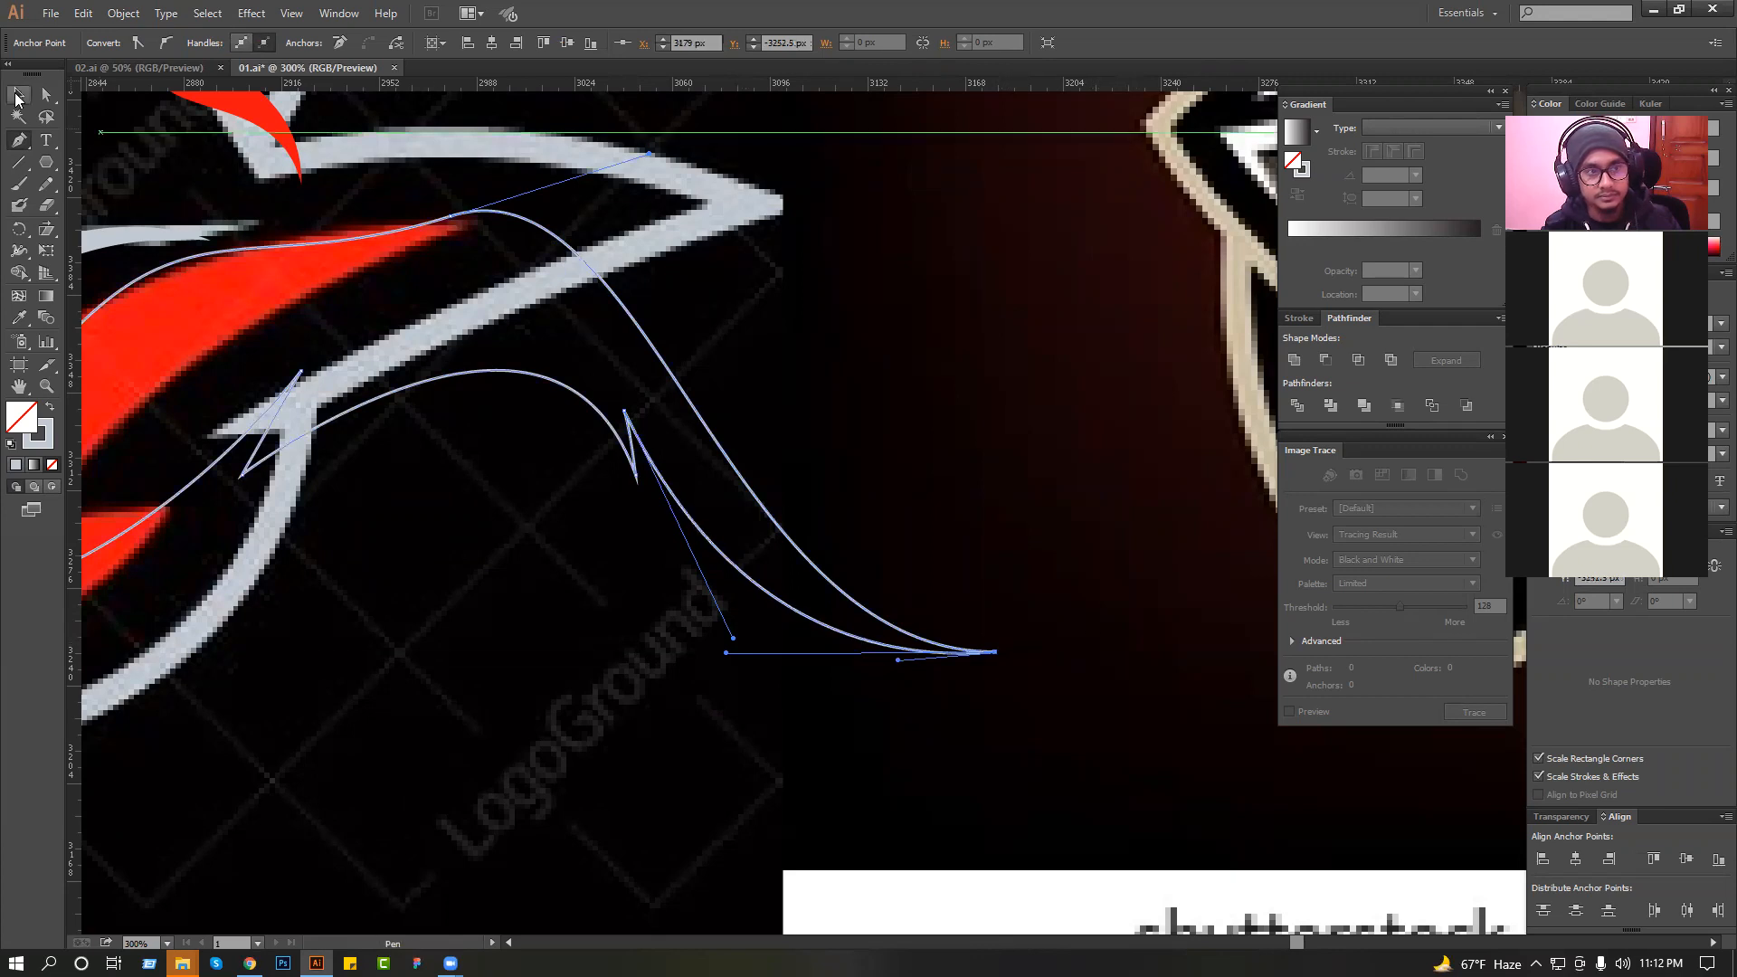
click(16, 98)
click(767, 322)
Delete the collar's upper edge segment that crosses the red area.
scroll(798, 395, down, 2)
drag(806, 394, 898, 413)
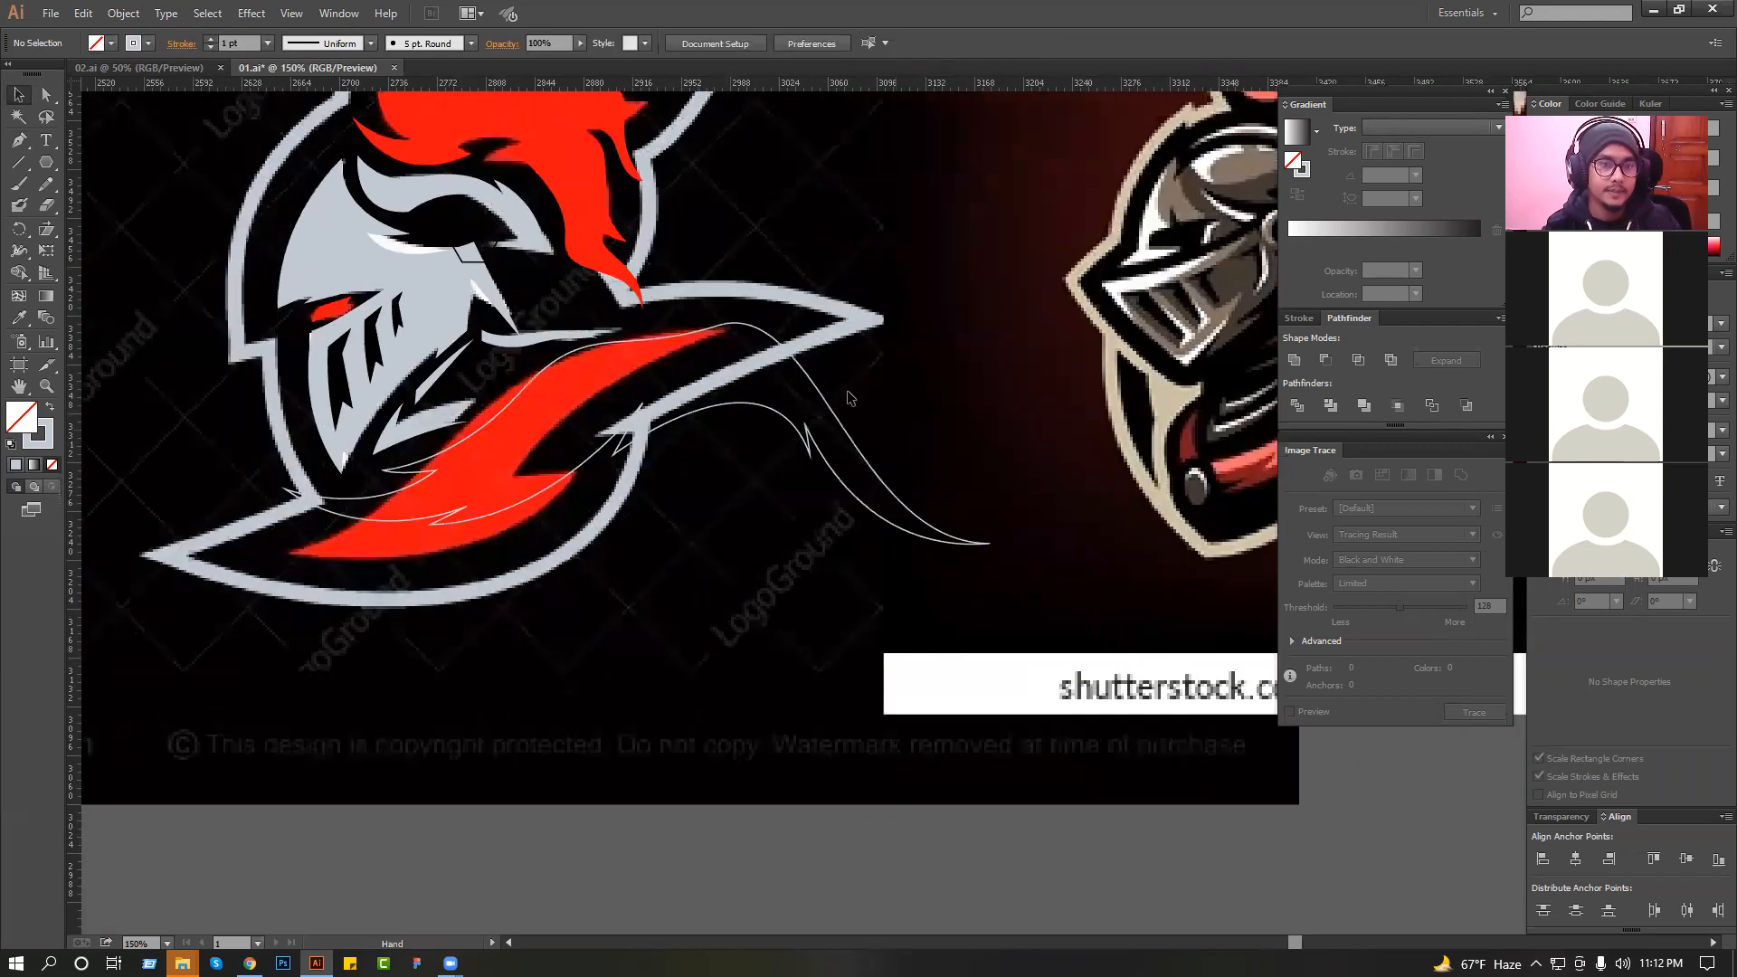
click(670, 340)
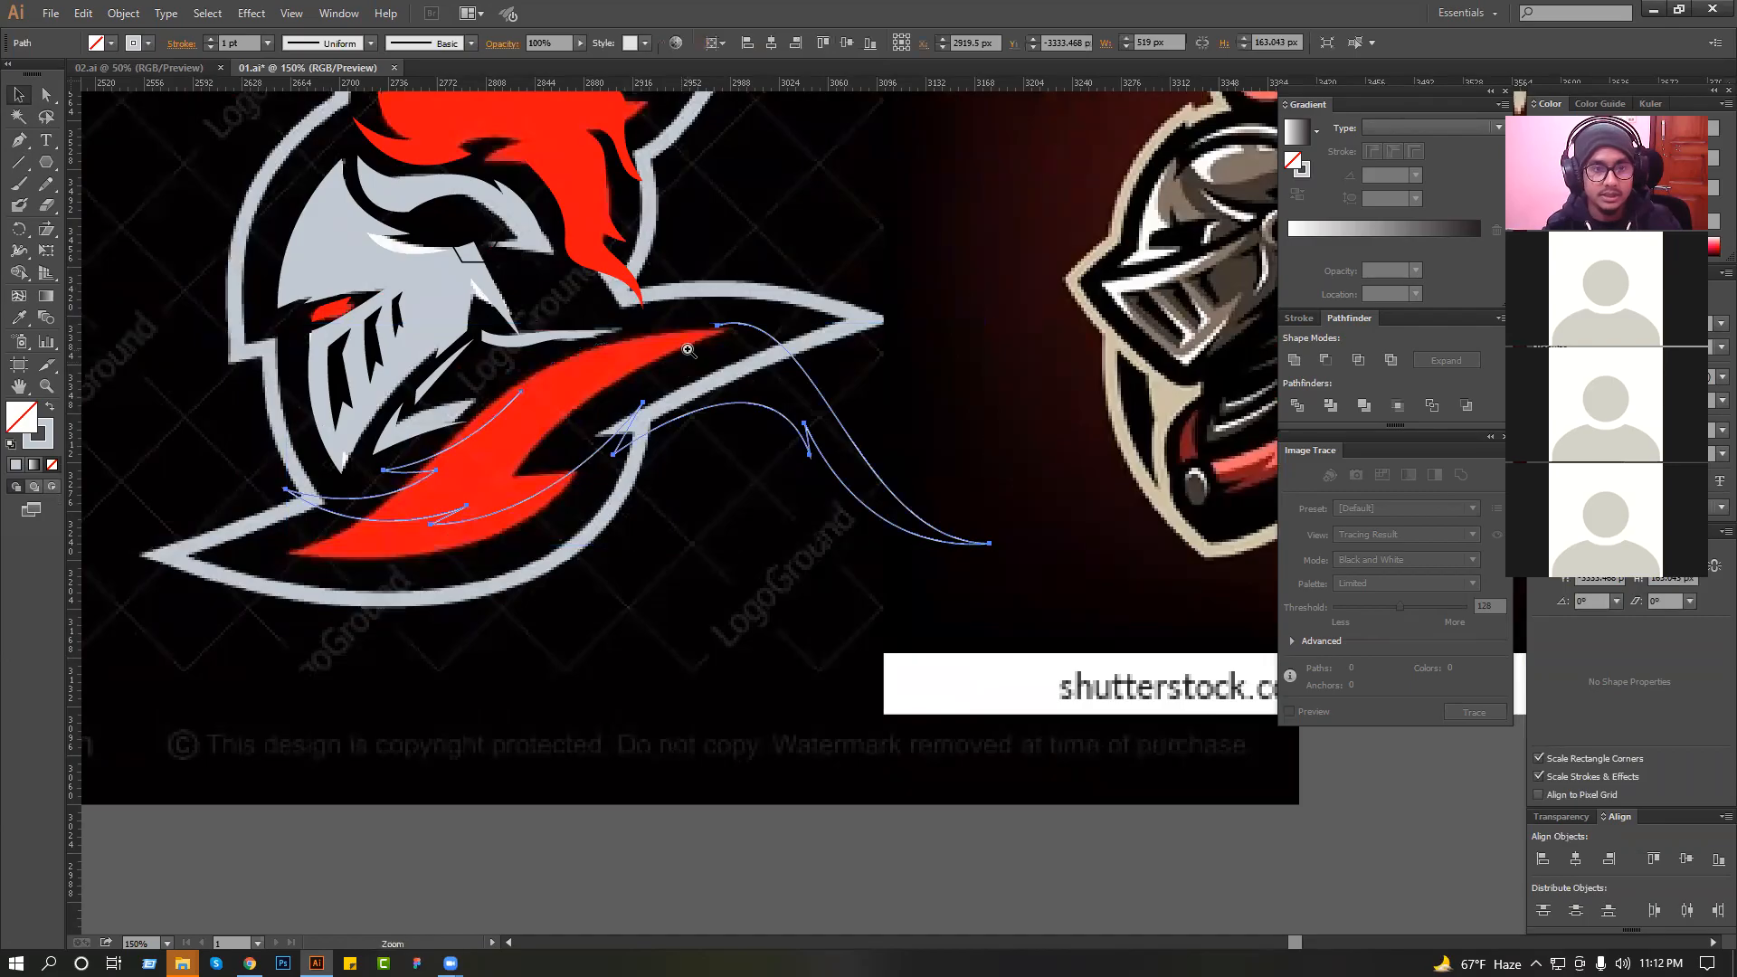
drag(281, 165, 871, 487)
Redraw the collar's upper edge as a raised curve ending in a point, notch it back to the tail and deselect it.
ctrl+alt+click(805, 564)
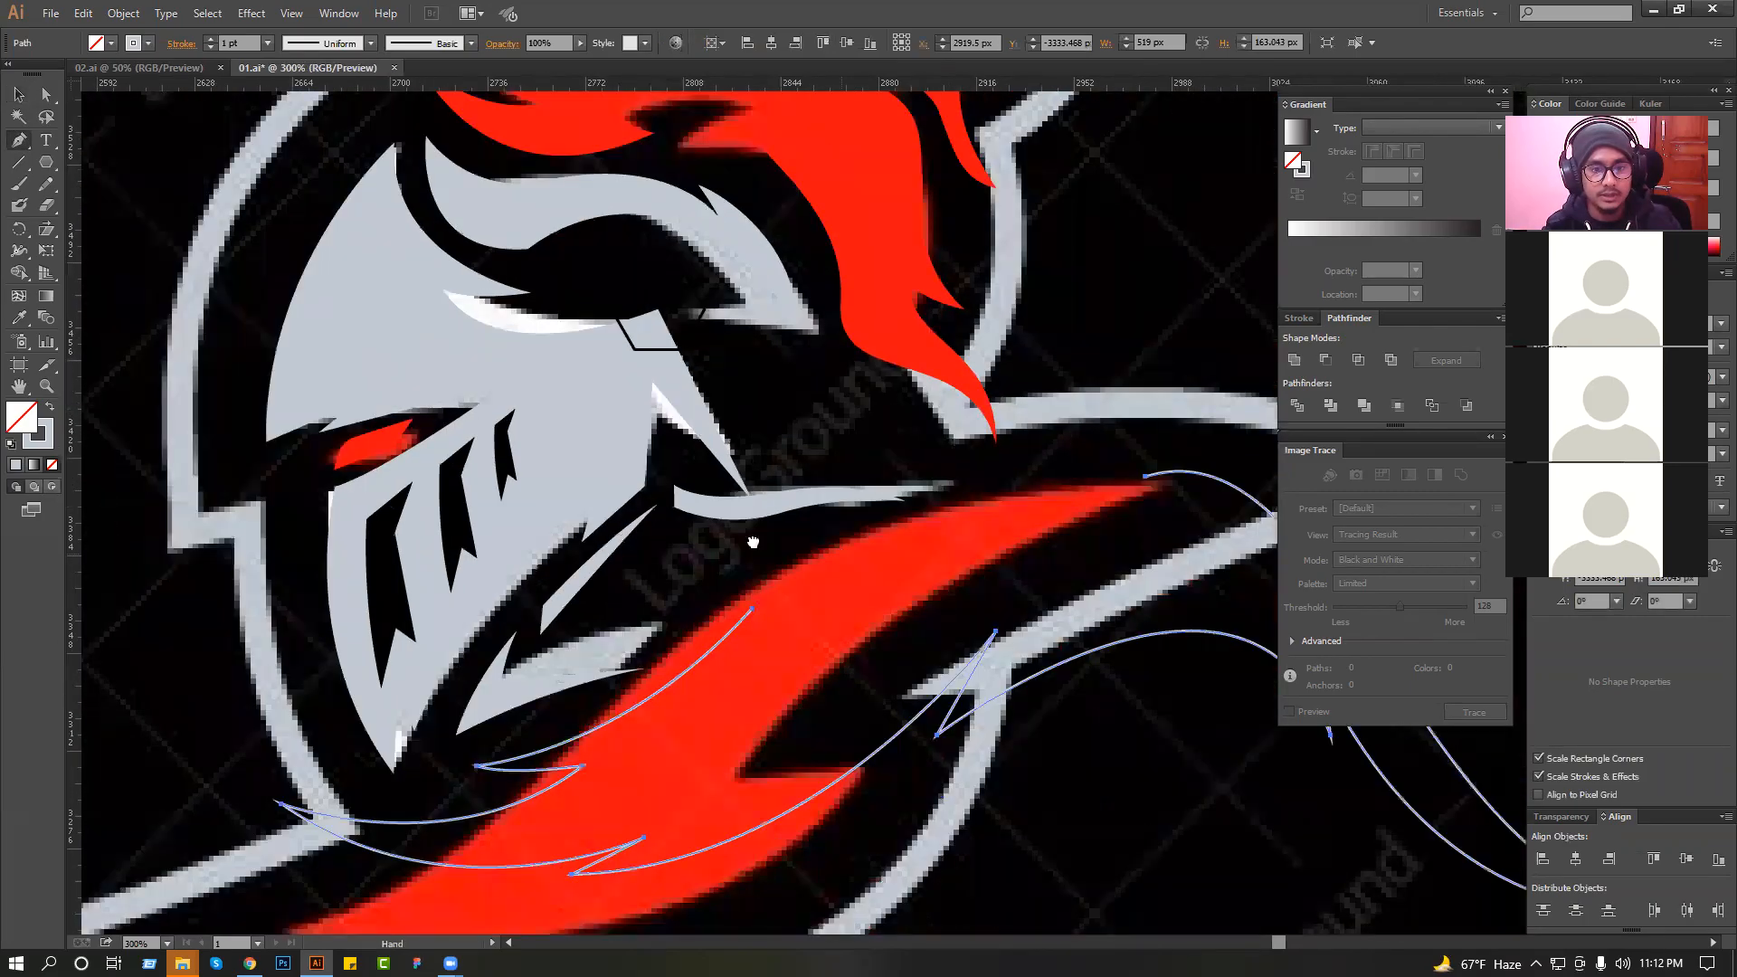
drag(756, 546, 573, 513)
click(565, 571)
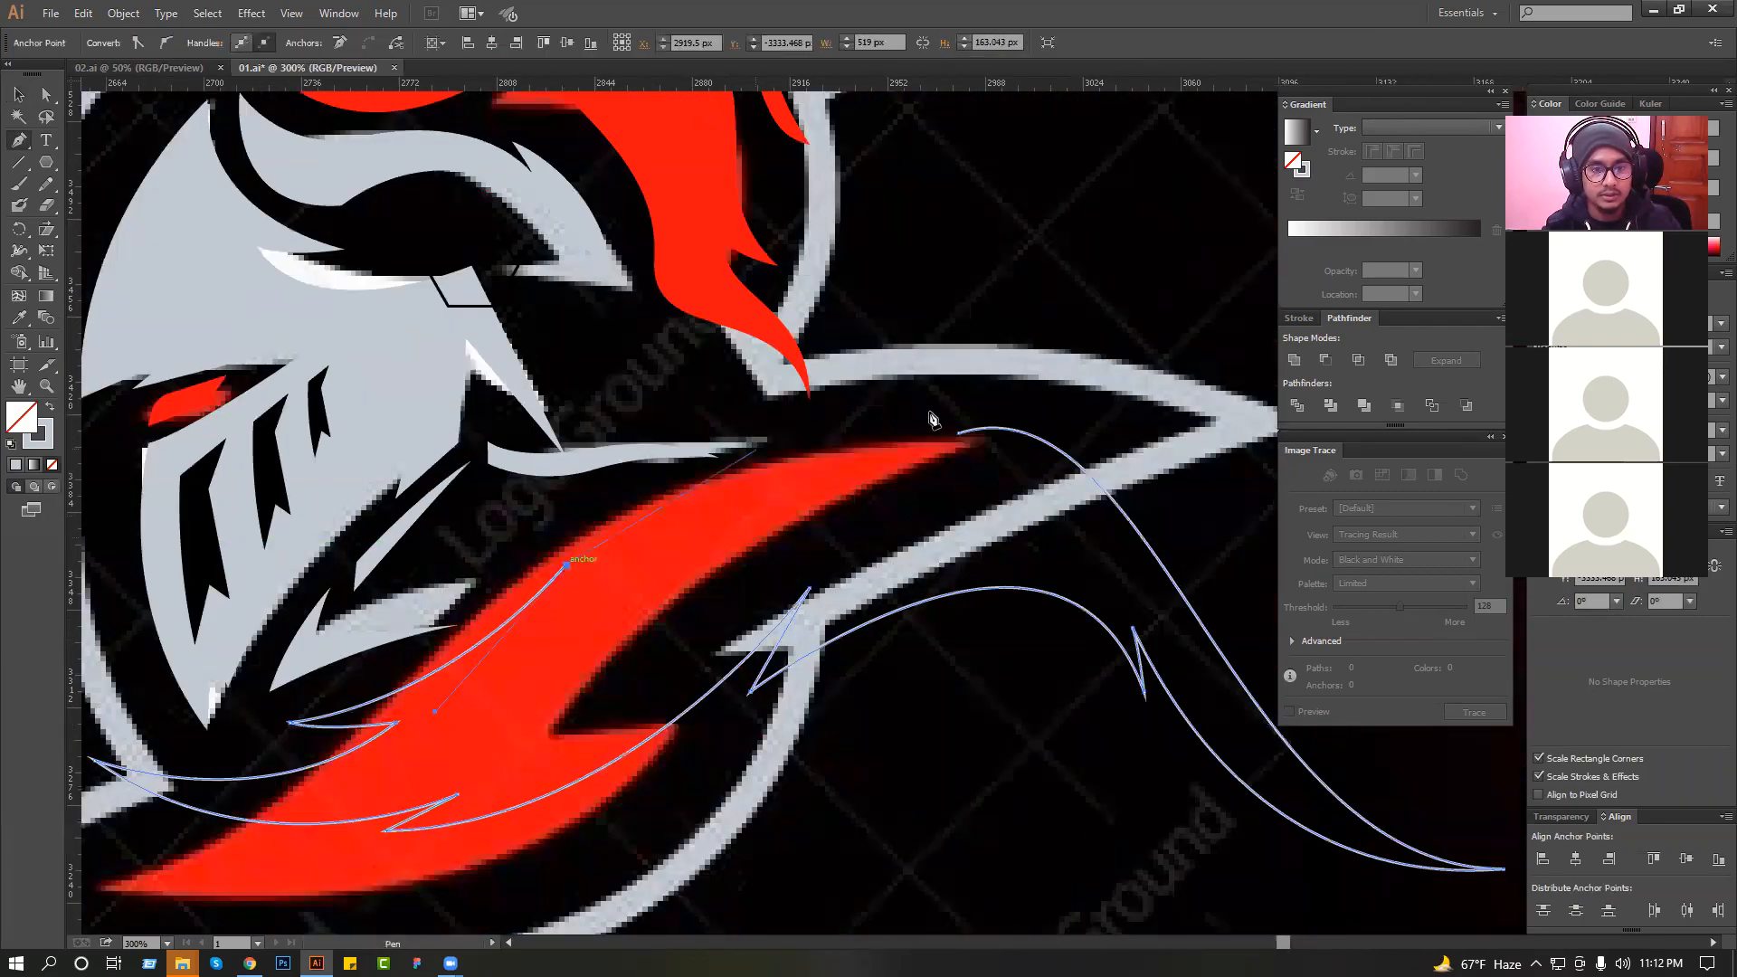
drag(916, 399, 1205, 350)
key(ctrl+z)
drag(945, 398, 1391, 399)
key(ctrl+z)
click(857, 460)
click(958, 433)
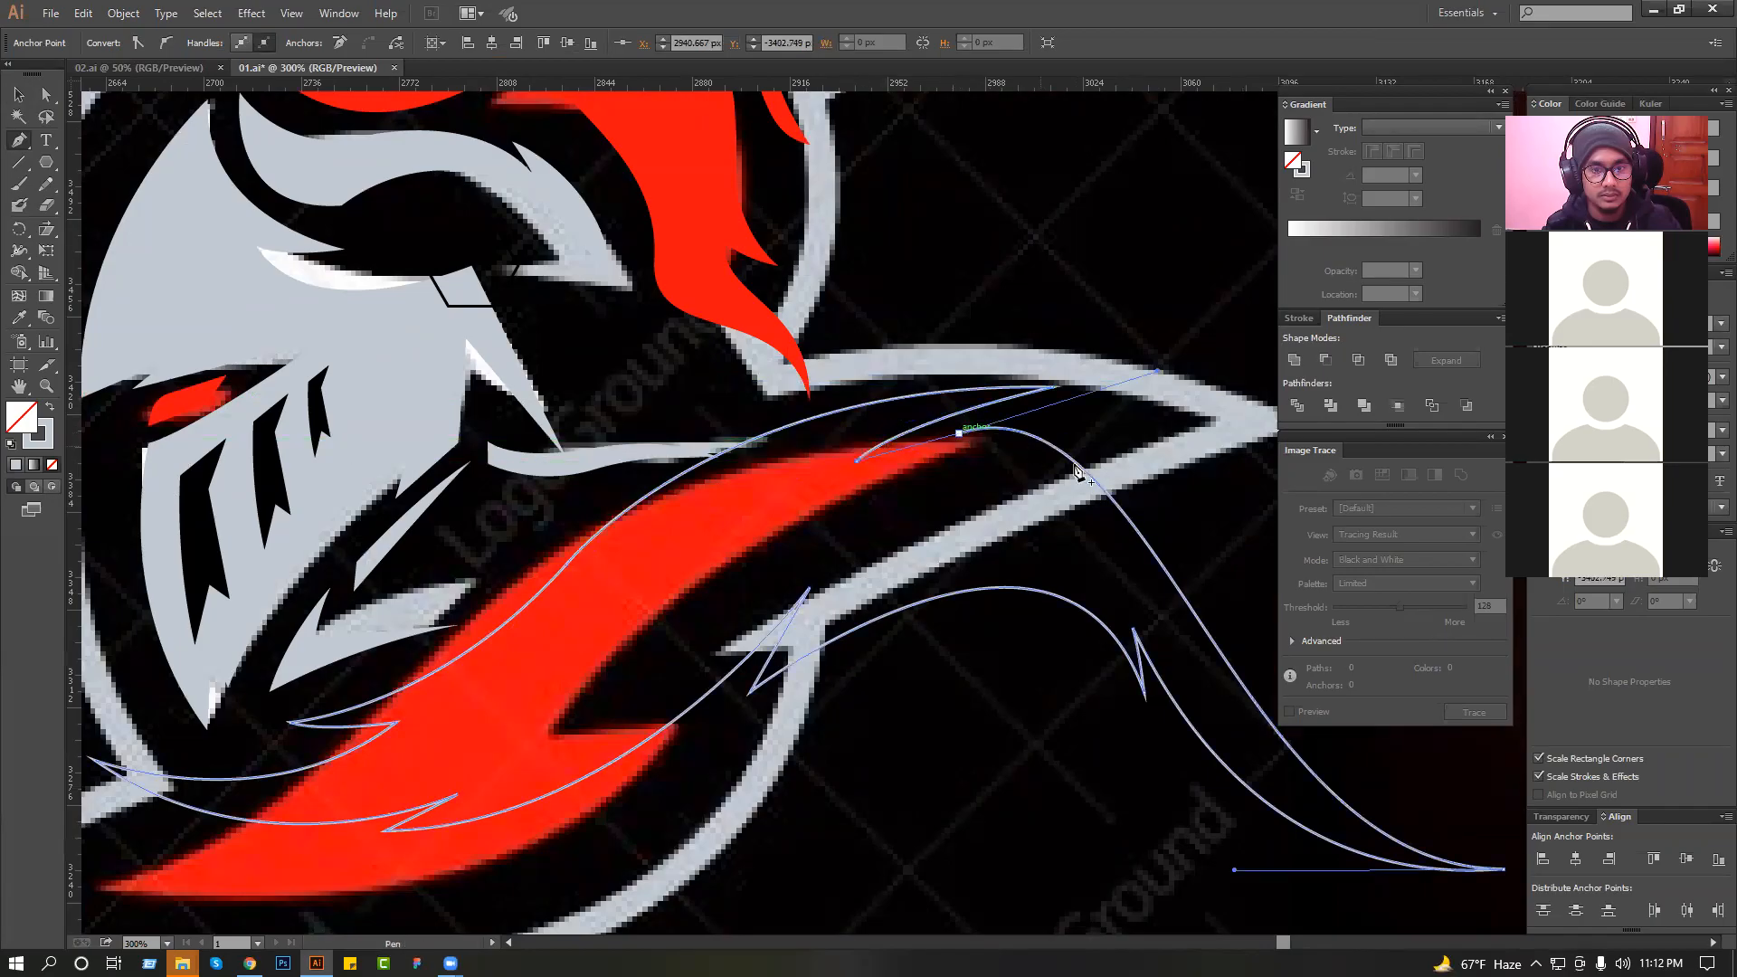
key(v)
click(930, 244)
Refine the curves around the collar's upper notch and its transition into the tail with the Direct Selection tool, and deselect the path.
drag(860, 311, 1111, 517)
key(a)
drag(736, 529, 850, 650)
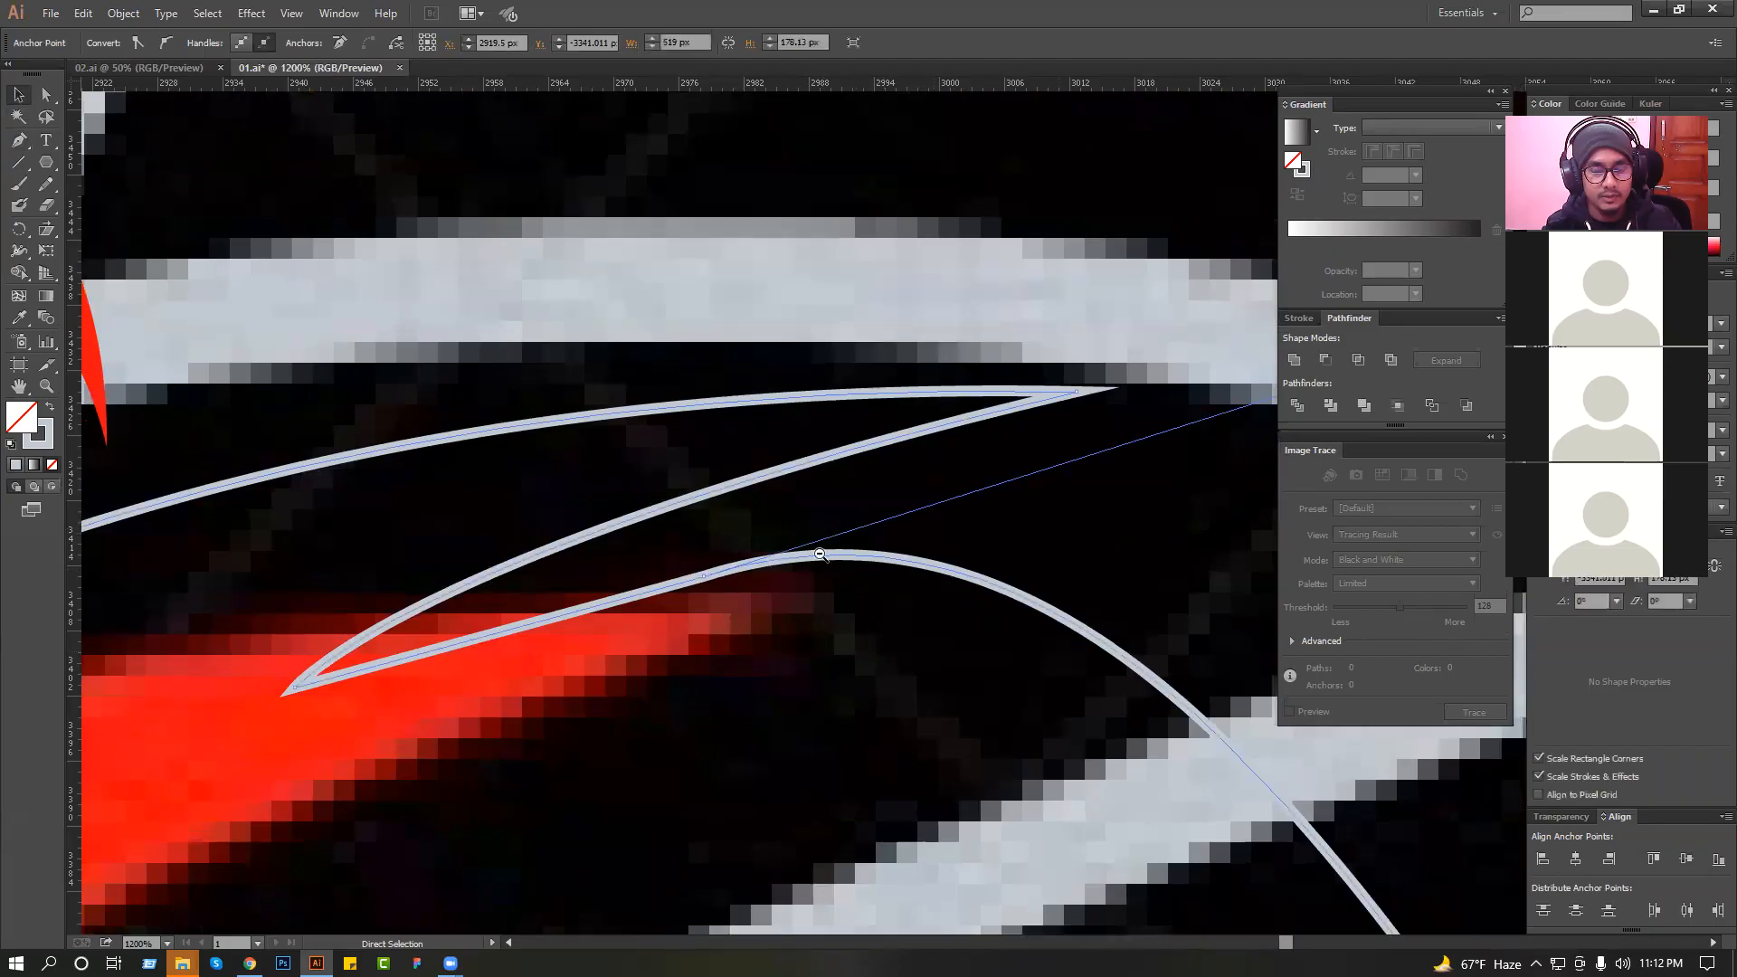
ctrl+alt+click(820, 553)
drag(1087, 476, 1115, 545)
key(ctrl+z)
mouse_move(723, 626)
mouse_down()
mouse_move(739, 634)
mouse_move(689, 623)
mouse_up()
ctrl+alt+click(919, 532)
drag(1002, 513, 941, 575)
click(891, 553)
drag(803, 579, 790, 847)
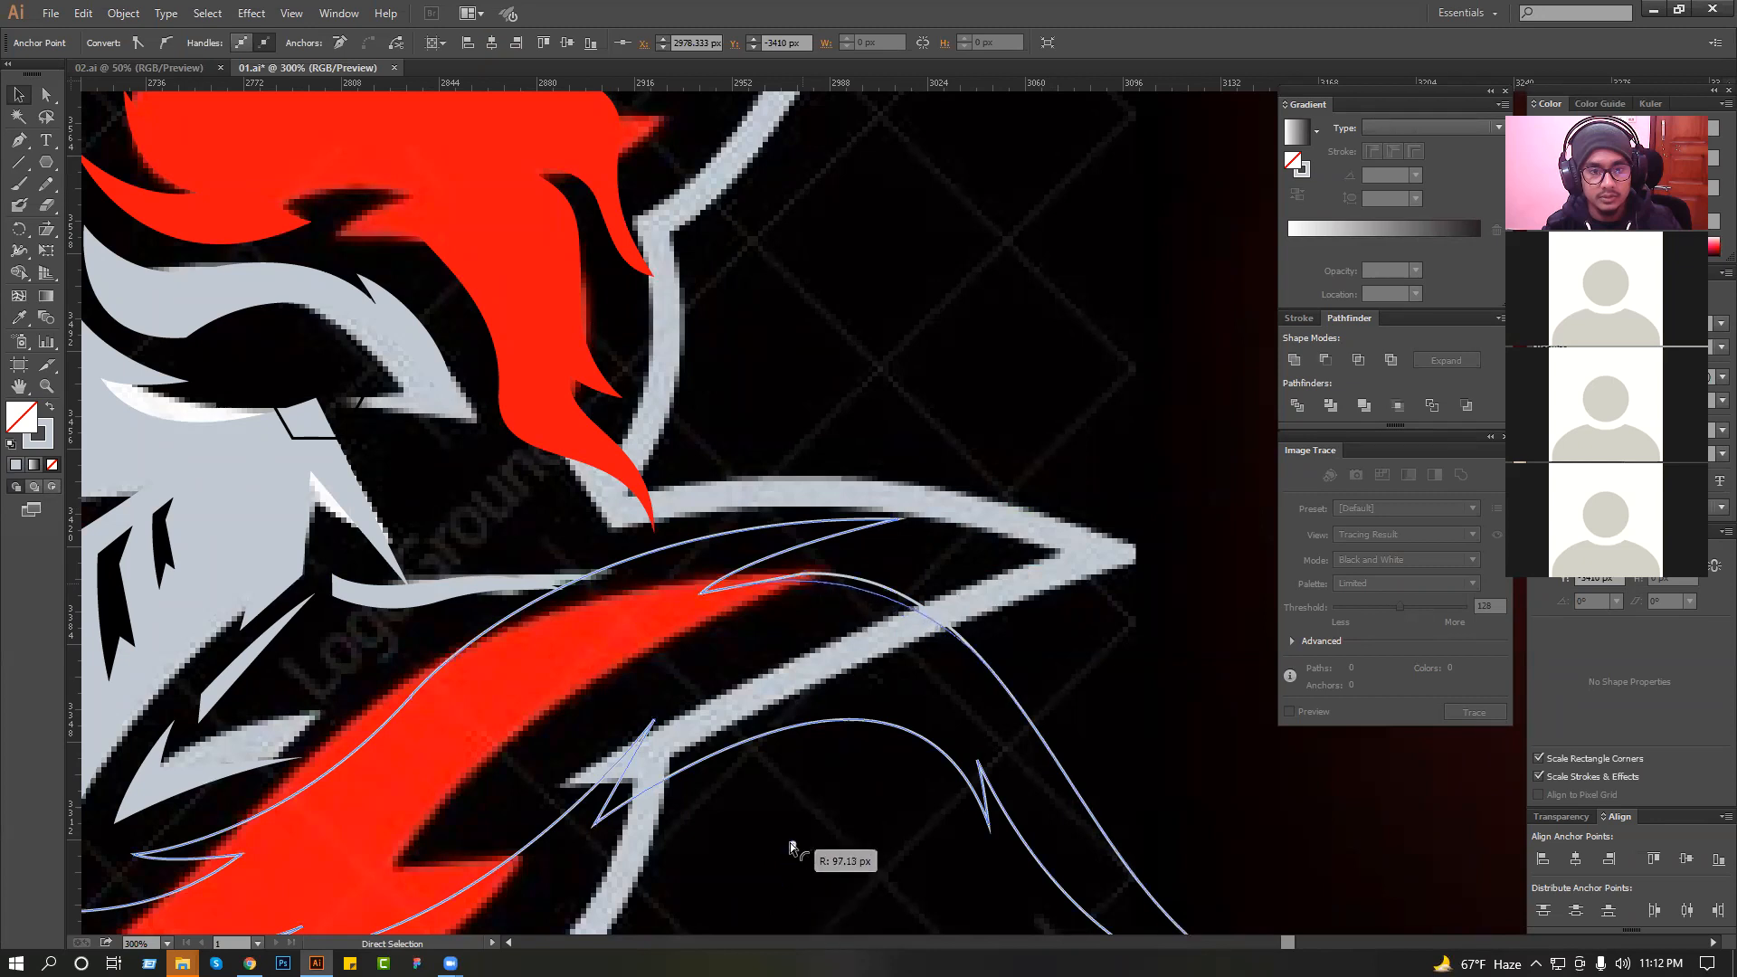
drag(895, 522, 899, 539)
drag(562, 534, 545, 484)
click(972, 441)
scroll(876, 451, down, 2)
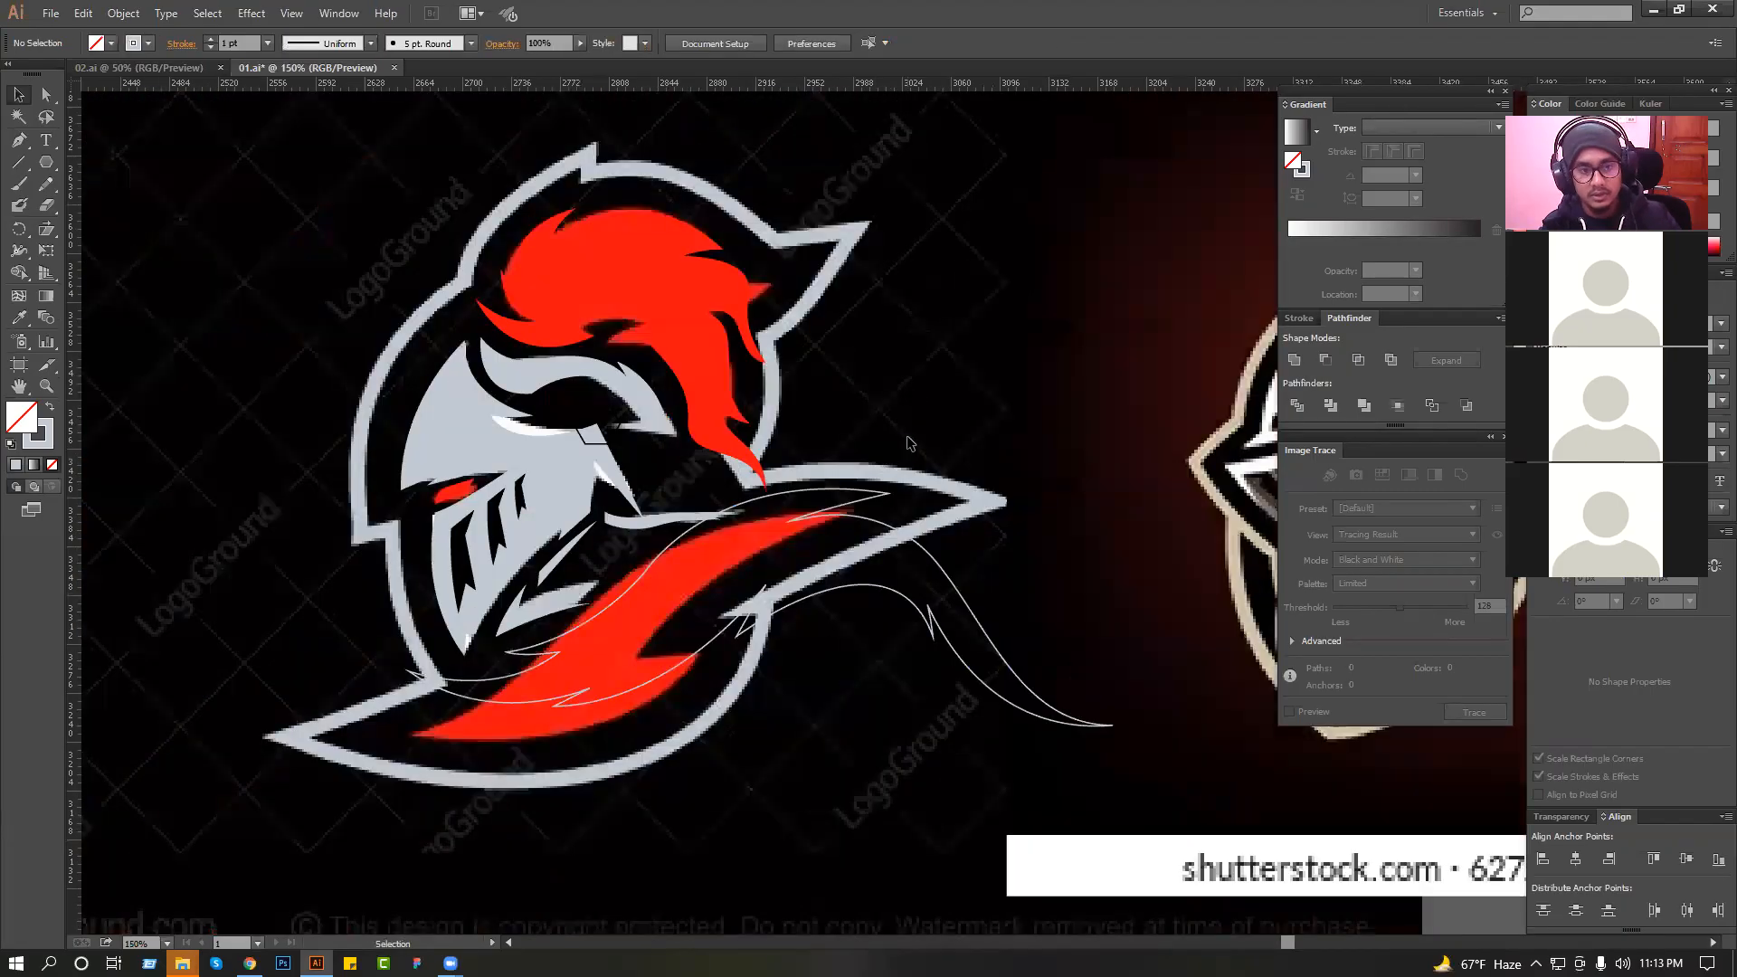
Check the collar outline's path, deselect it and save the document.
ctrl+click(762, 488)
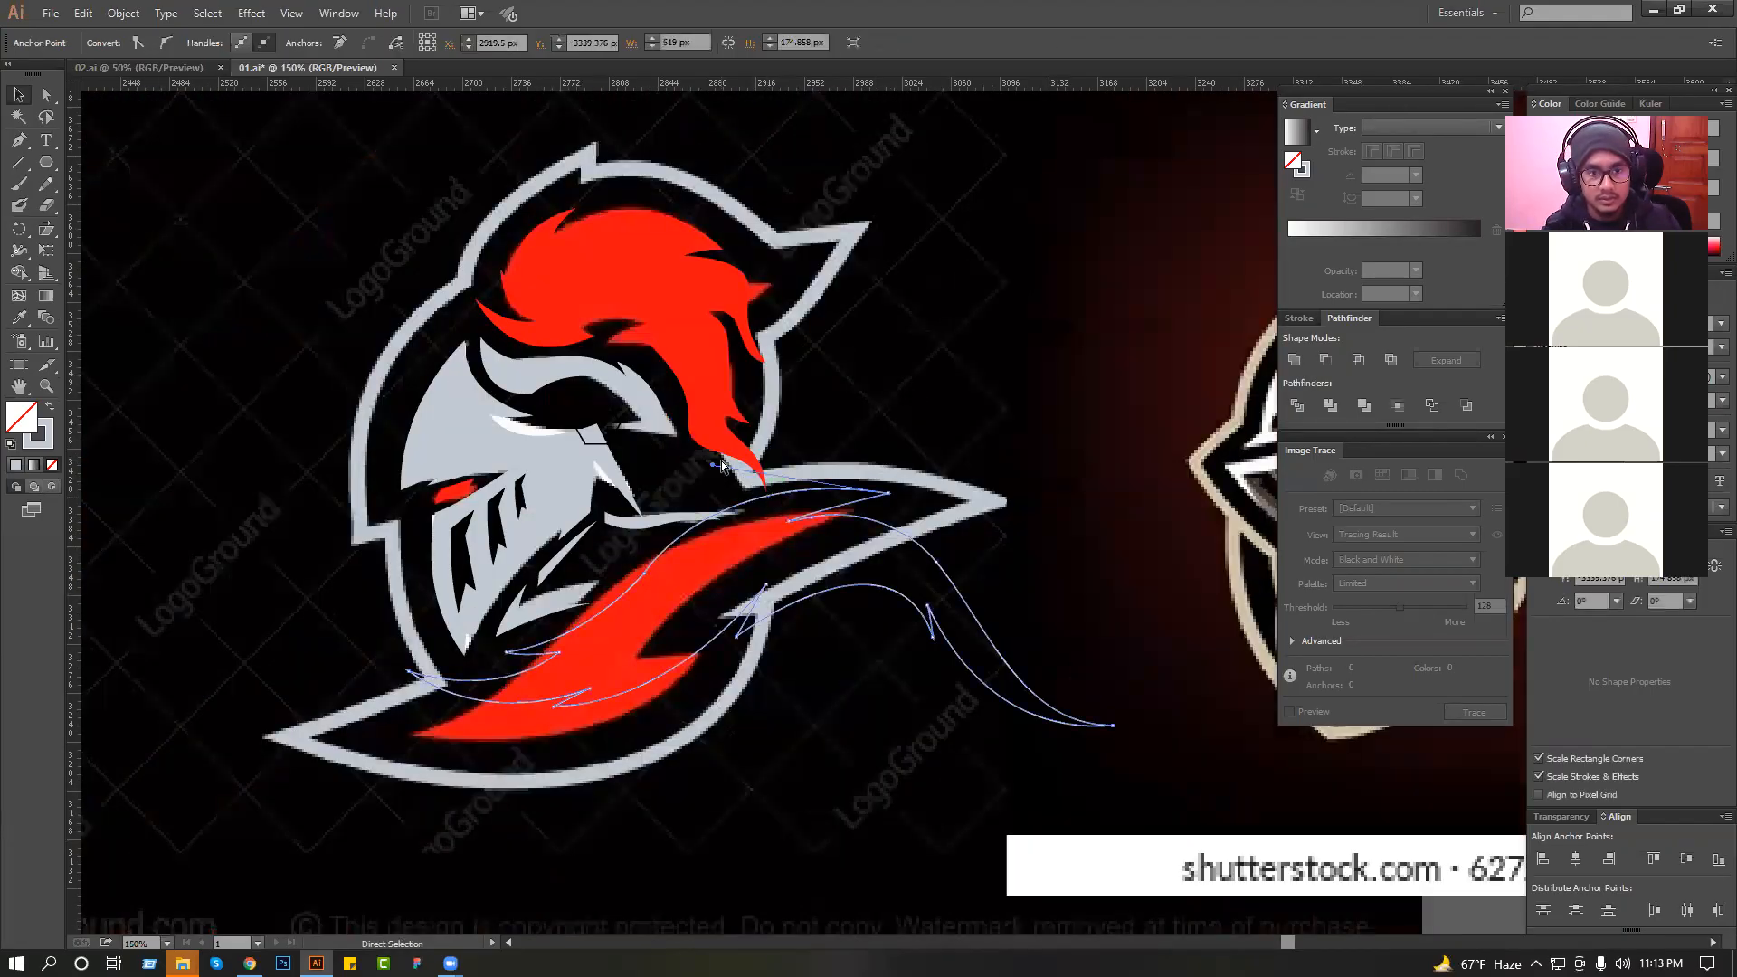
click(672, 612)
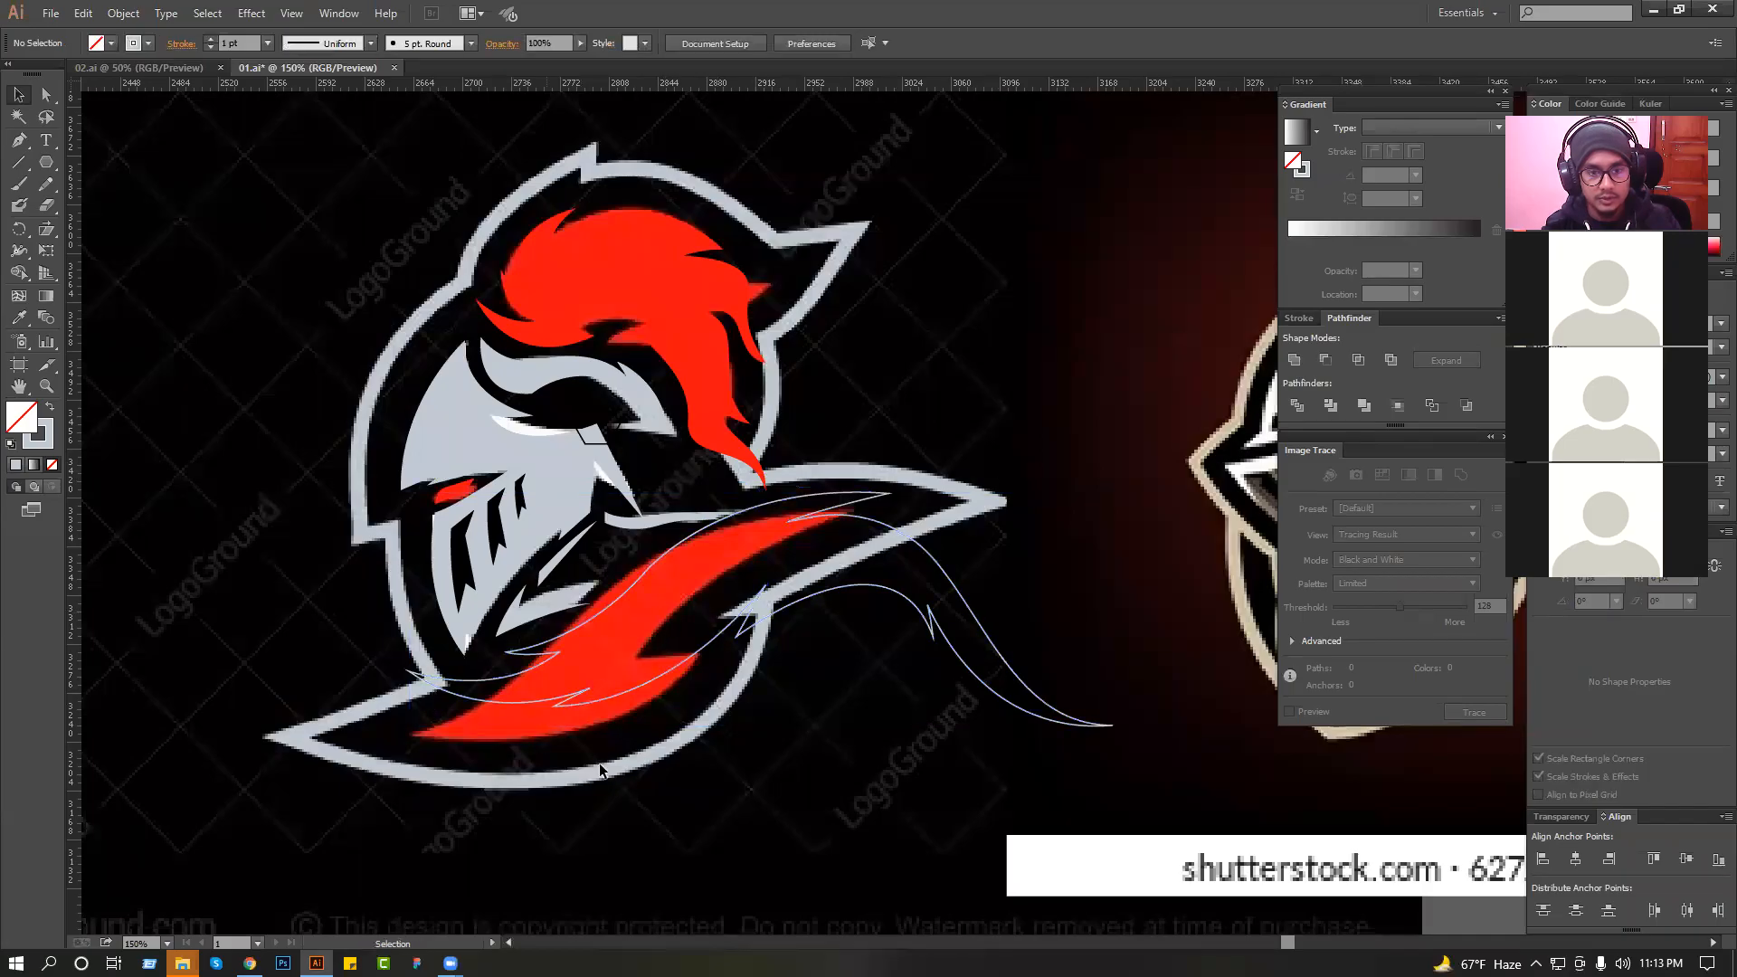
scroll(750, 564, down, 2)
drag(586, 360, 1098, 683)
drag(913, 646, 1075, 567)
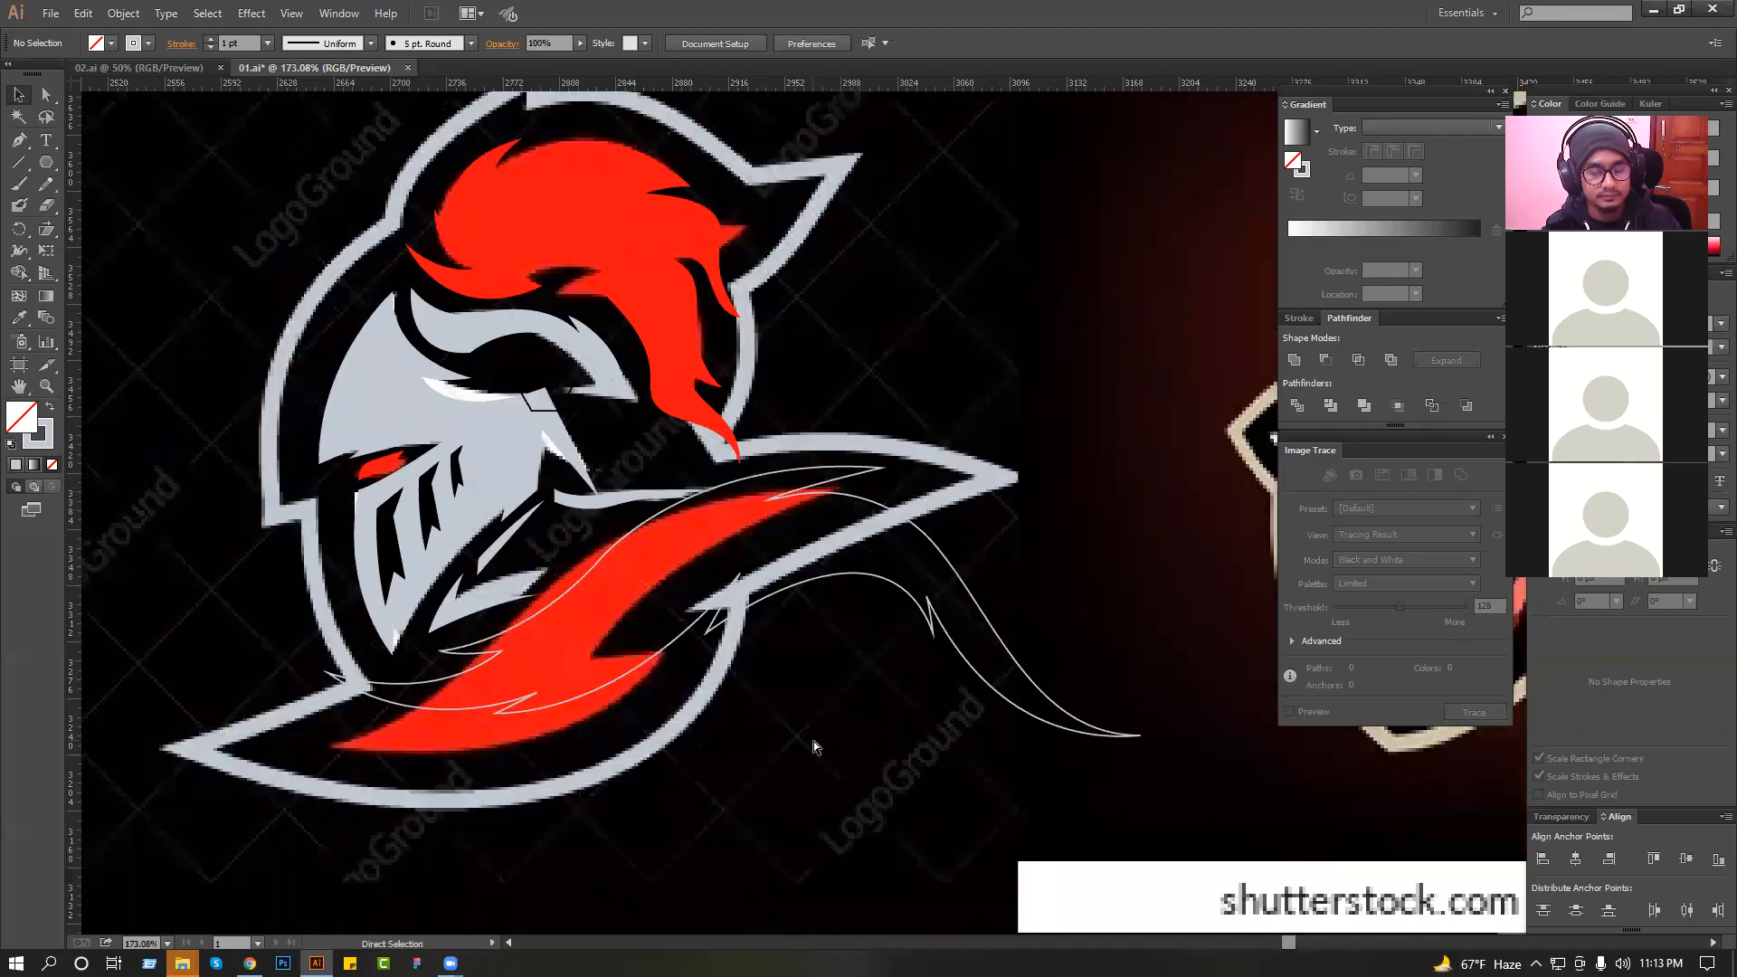
key(ctrl+s)
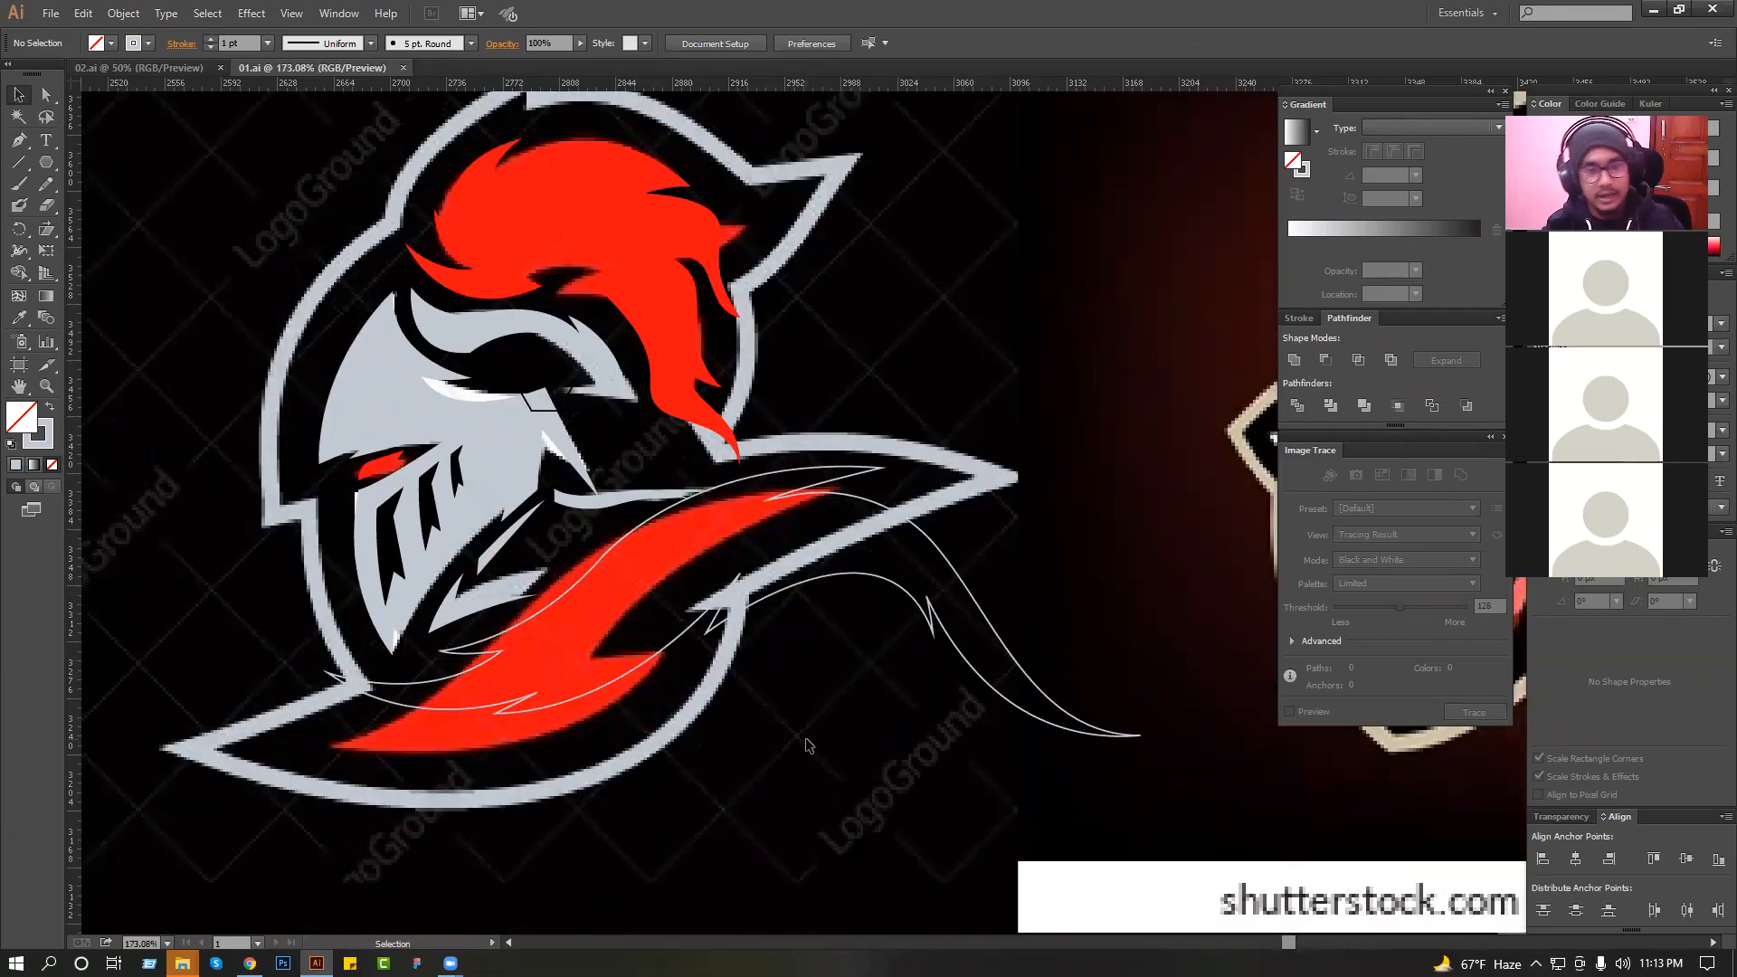
Move all the traced knight artwork off the reference image to the empty area below it and deselect it.
scroll(818, 749, up, 2)
drag(985, 362, 381, 795)
click(979, 461)
key(ctrl+minus)
key(ctrl+minus)
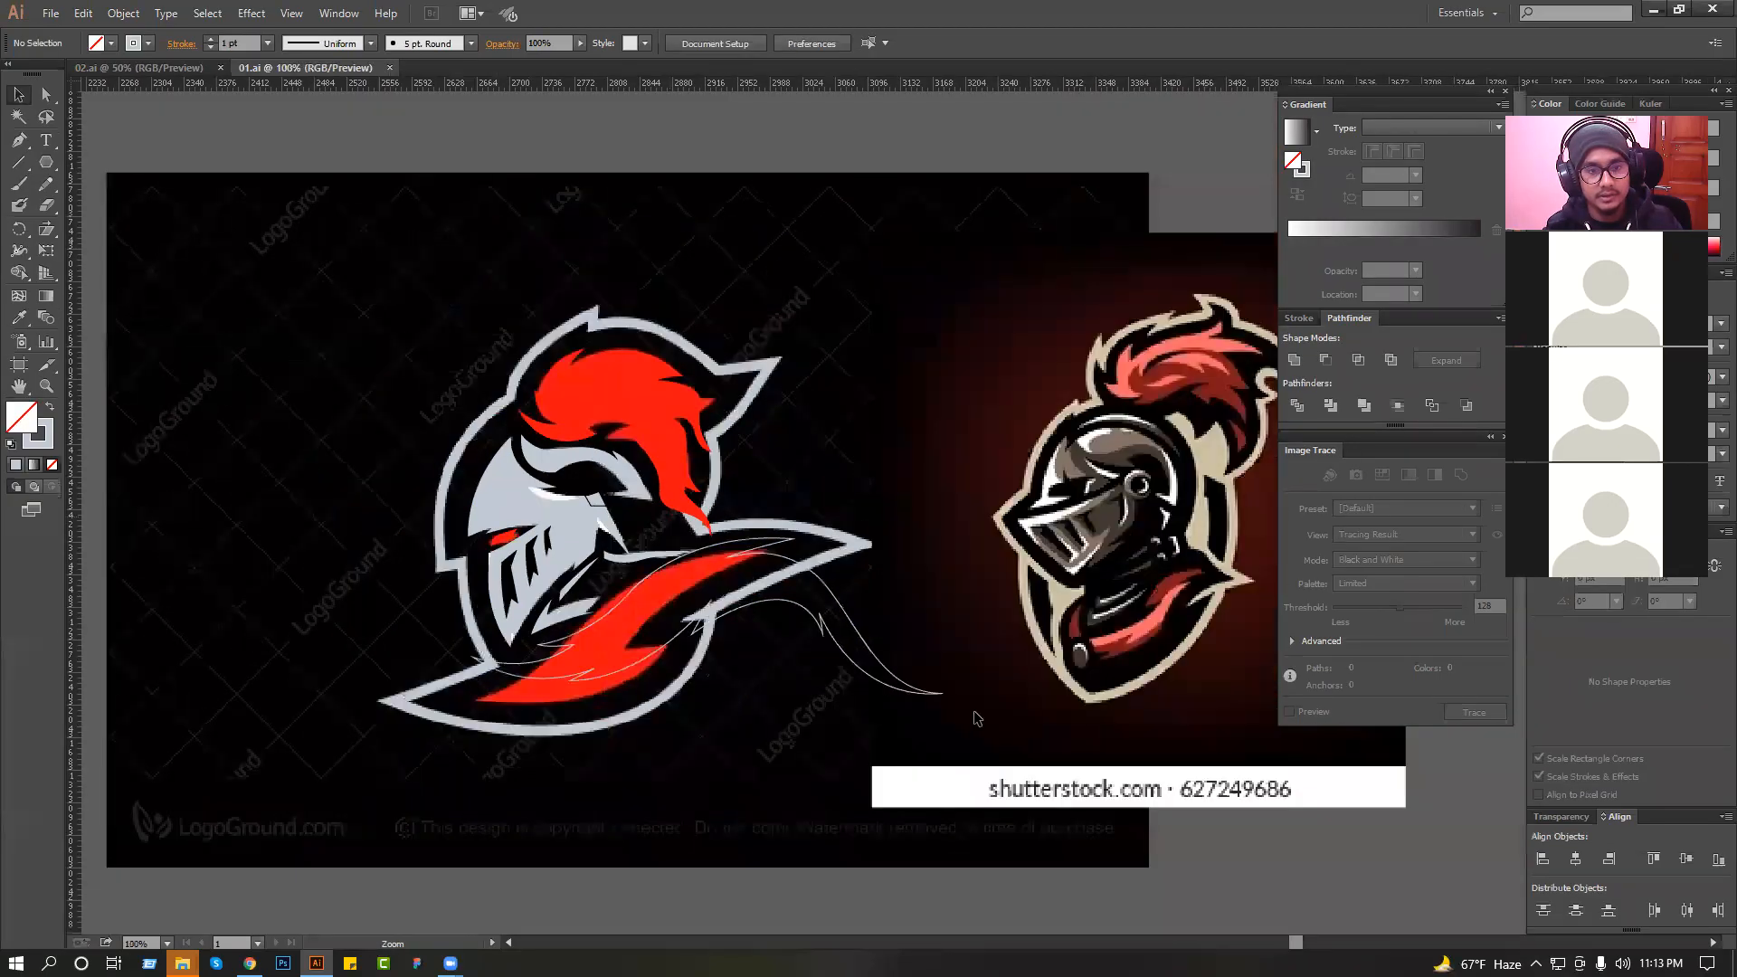
key(ctrl+a)
key(ctrl+minus)
key(ctrl+minus)
drag(719, 534, 343, 875)
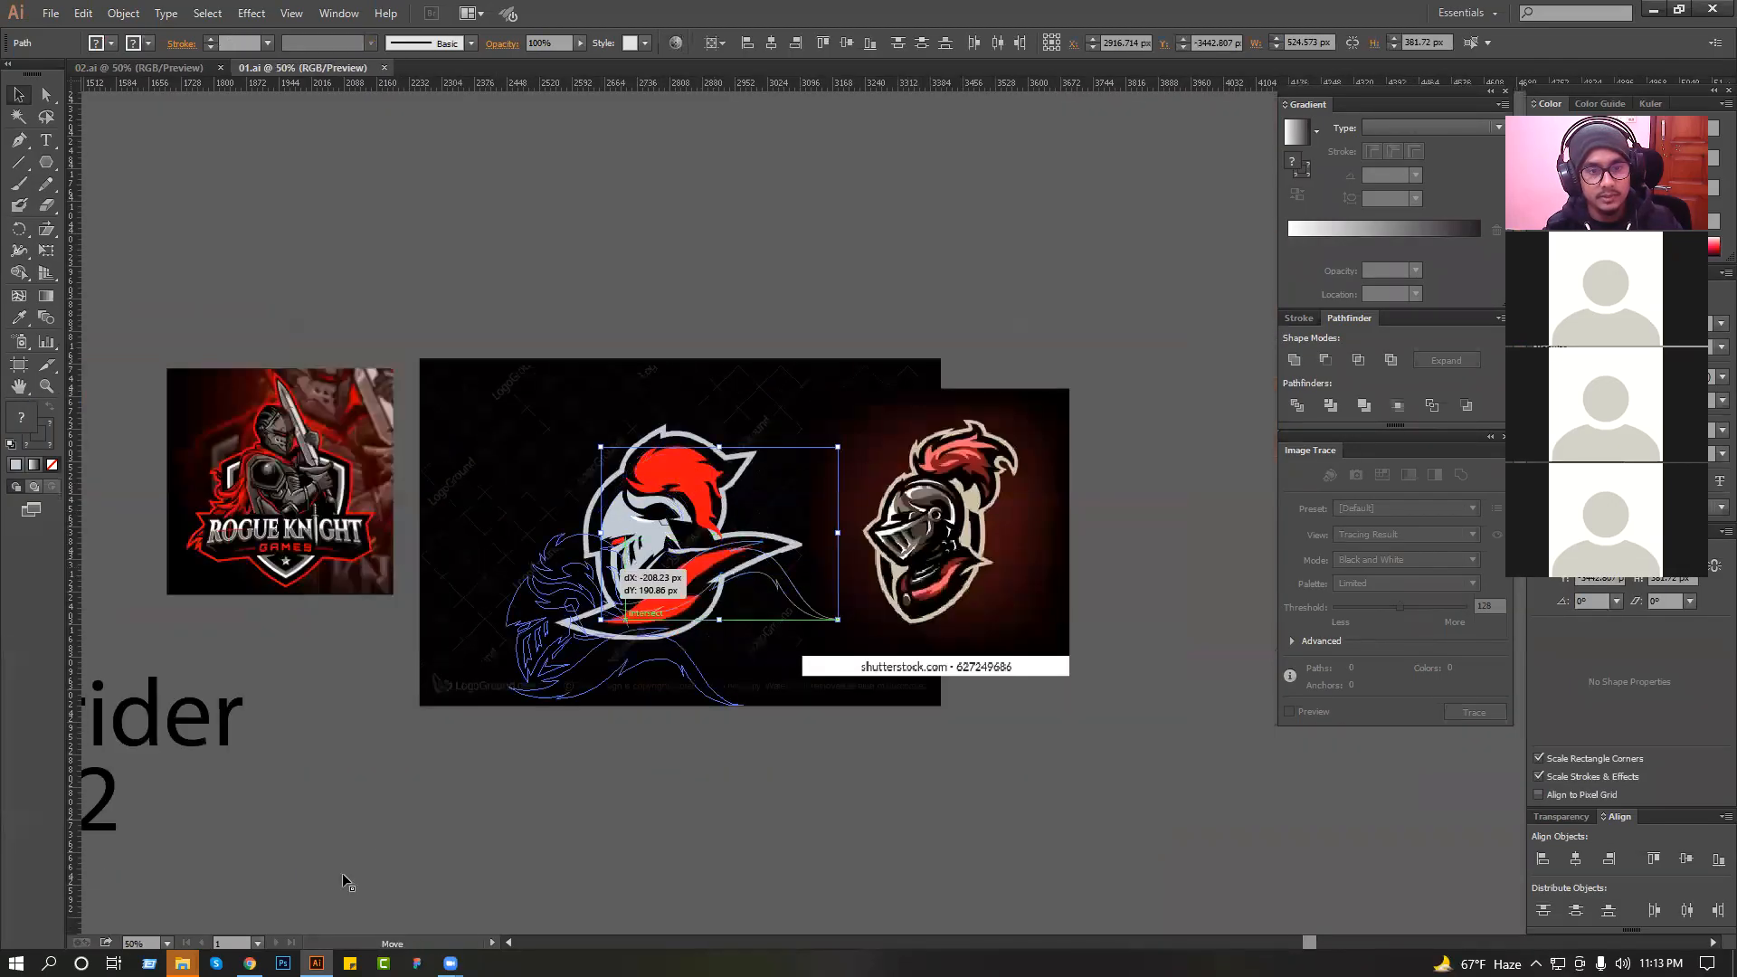
click(679, 803)
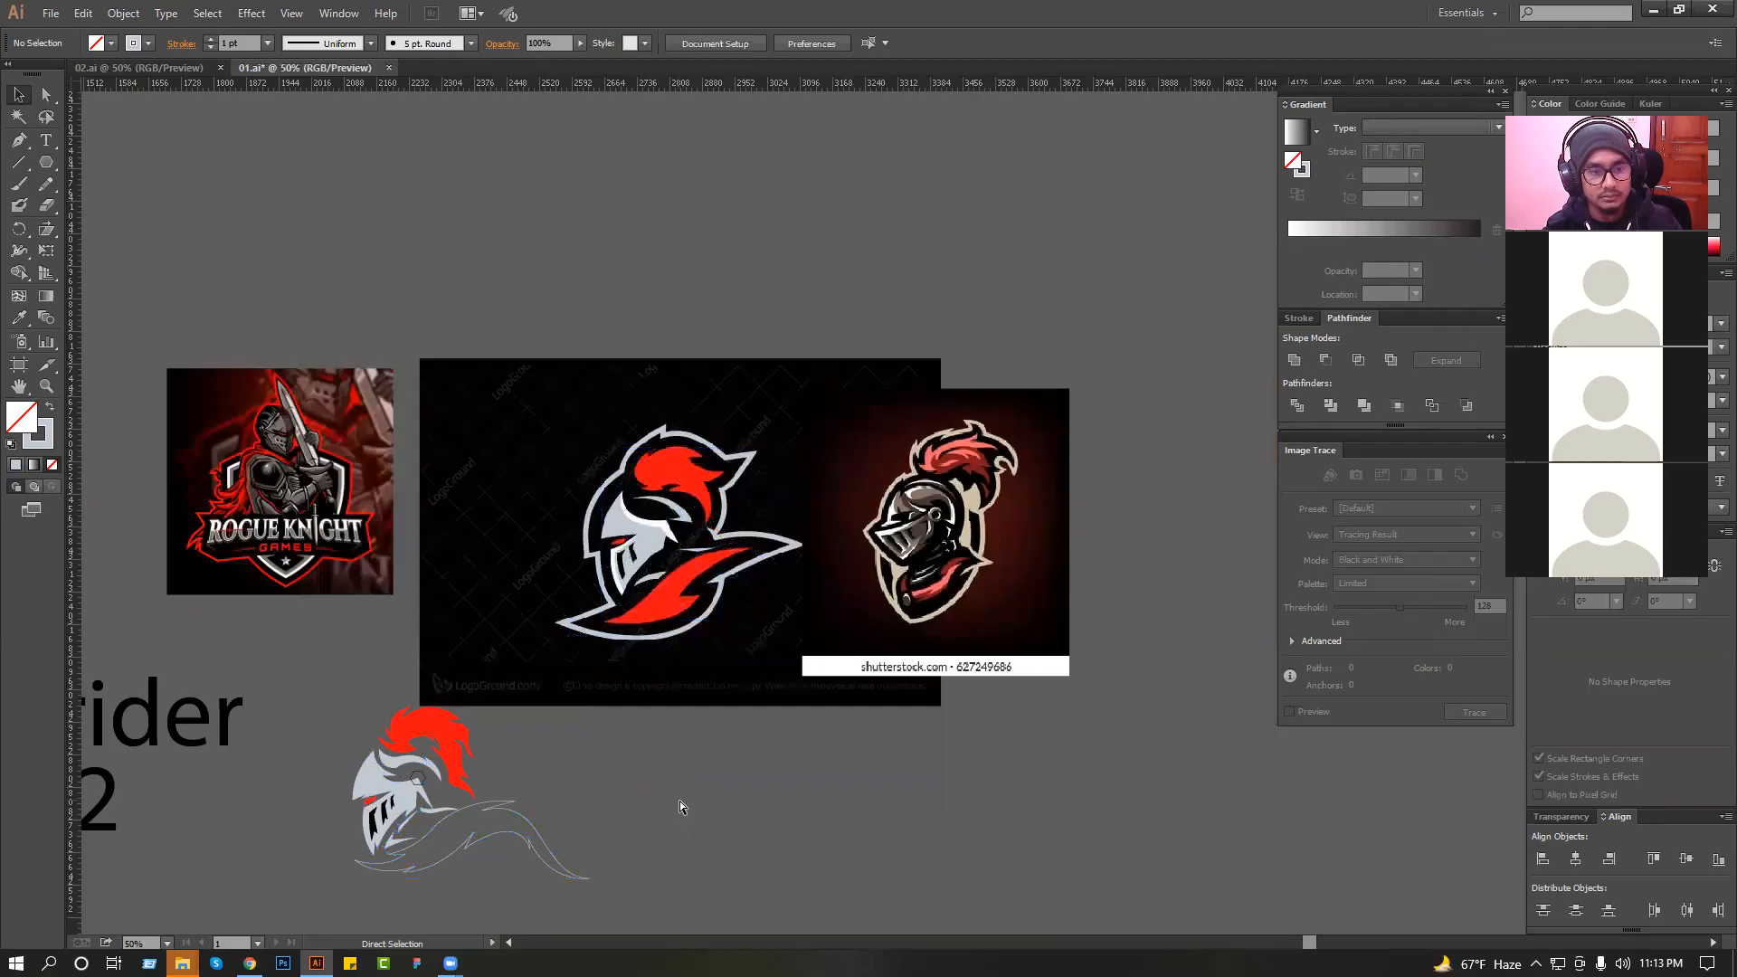
Undo the last move of the traced knight artwork and deselect it.
key(ctrl+z)
drag(518, 320, 865, 587)
drag(685, 600, 993, 579)
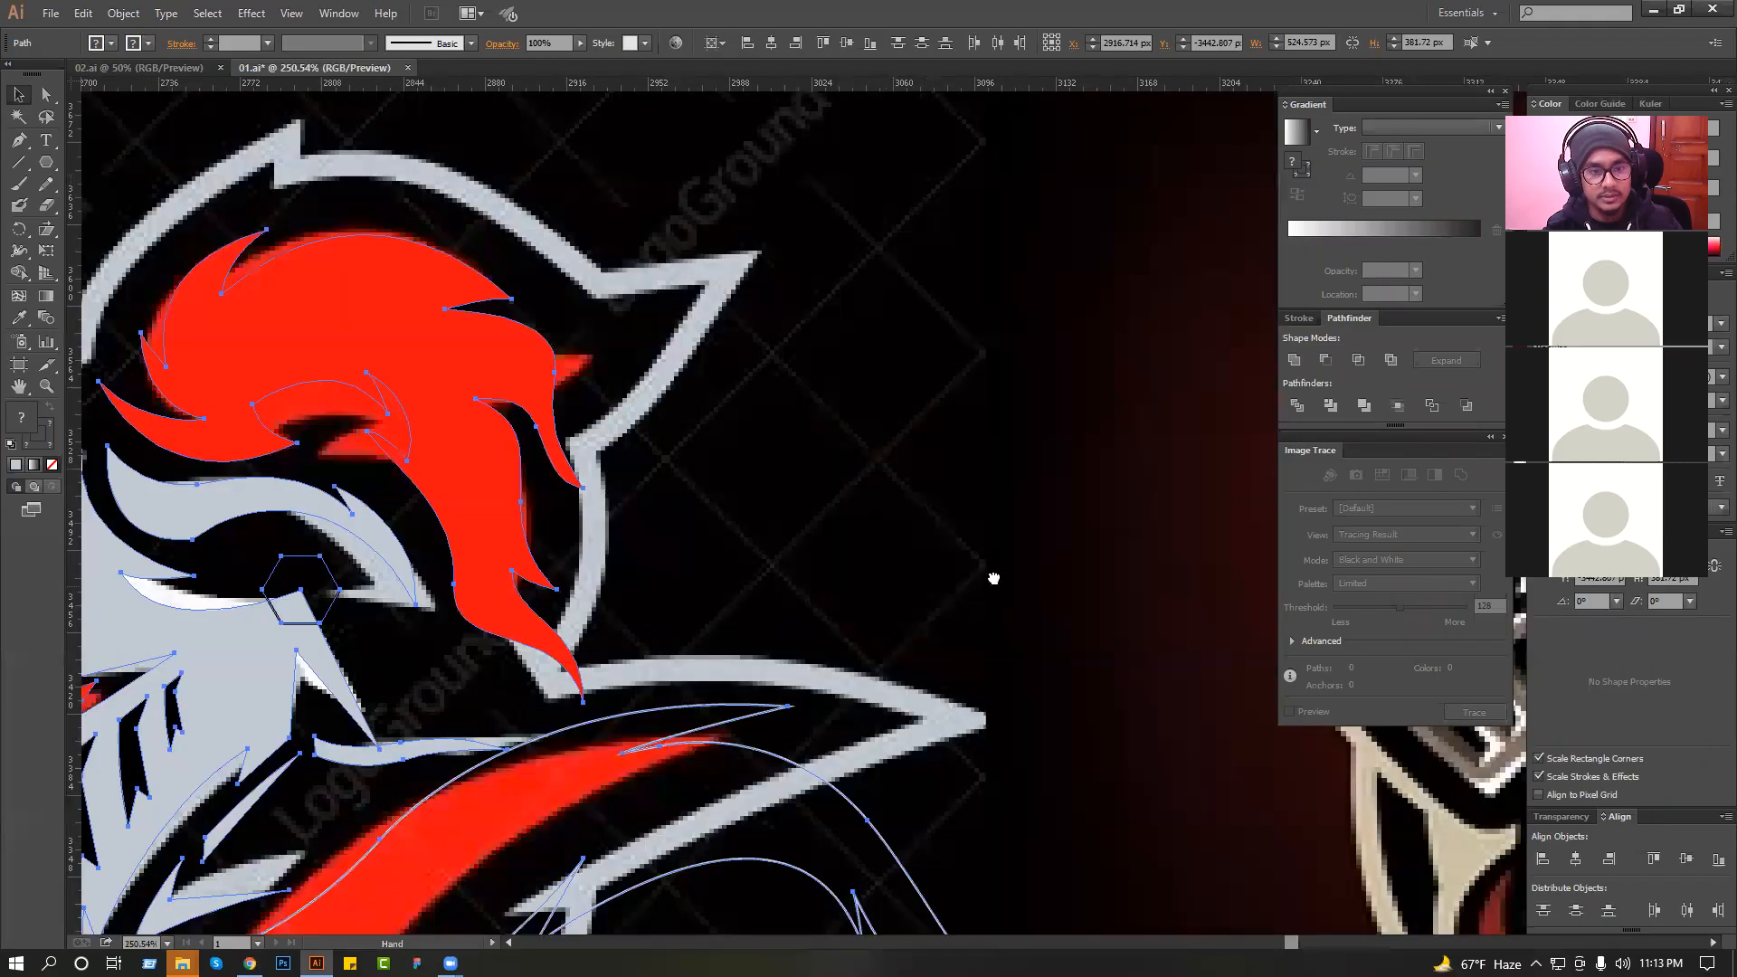
key(ctrl+minus)
click(989, 540)
Swap the fill and stroke of the traced helmet face shape so it has only a light grey outline, and deselect it.
drag(251, 402, 924, 710)
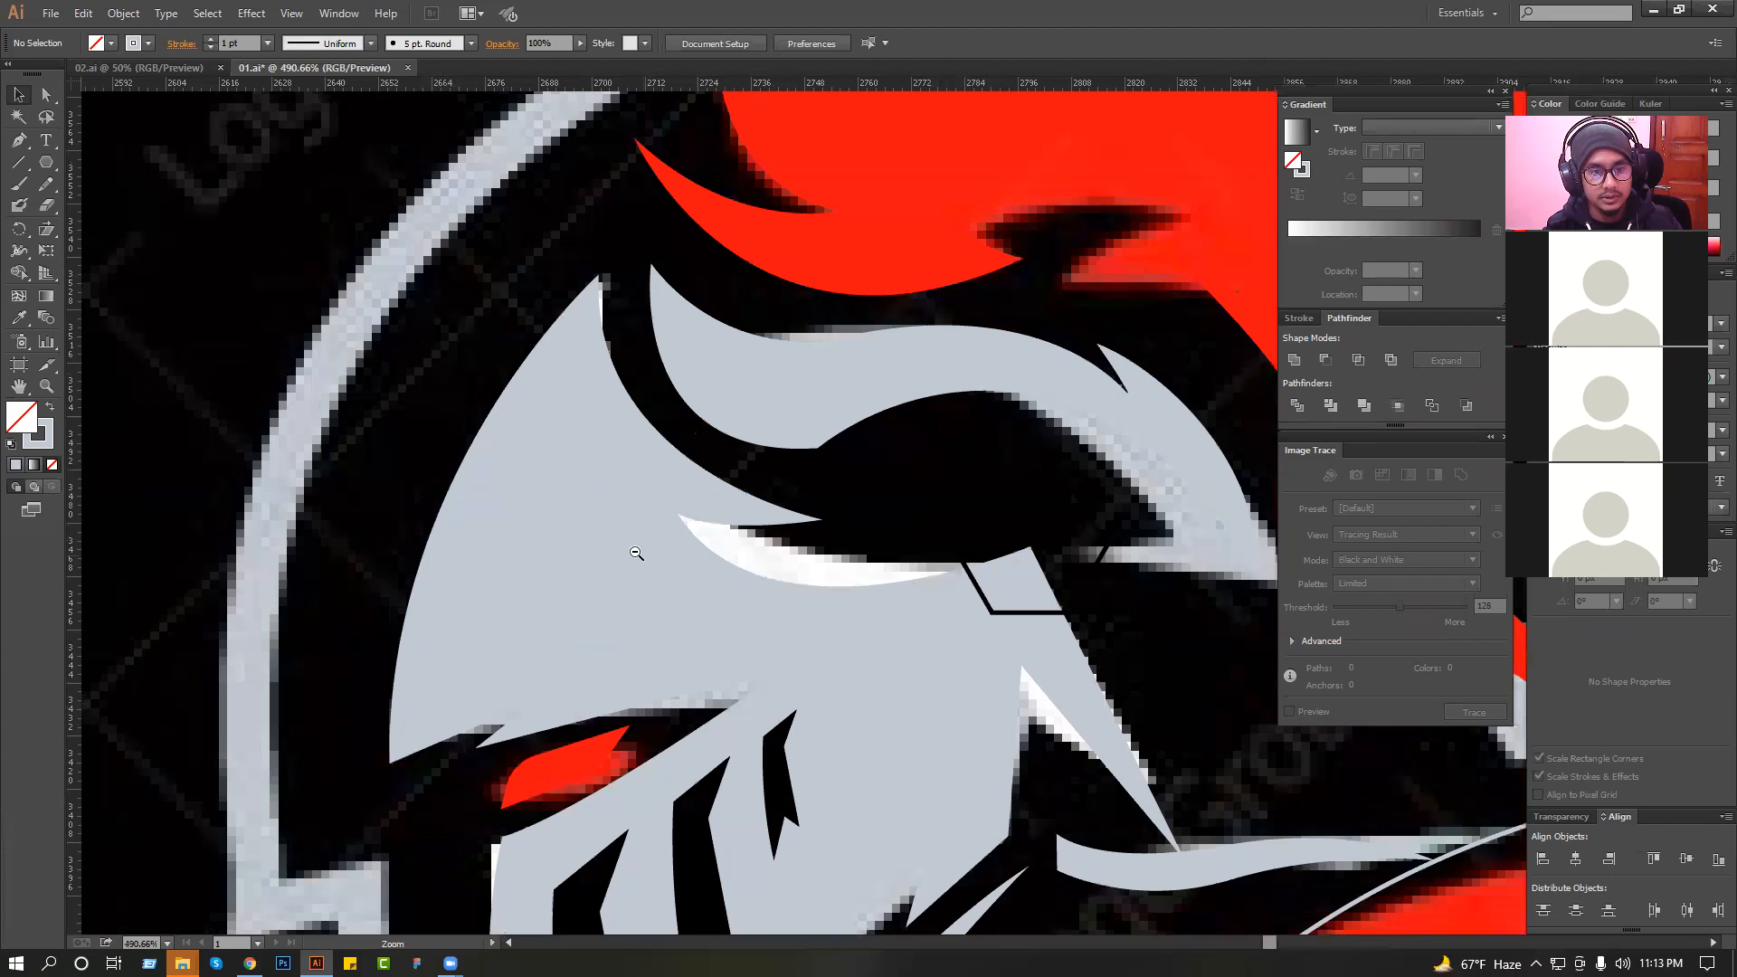
key(ctrl+minus)
key(ctrl+minus)
click(564, 544)
click(362, 440)
click(549, 513)
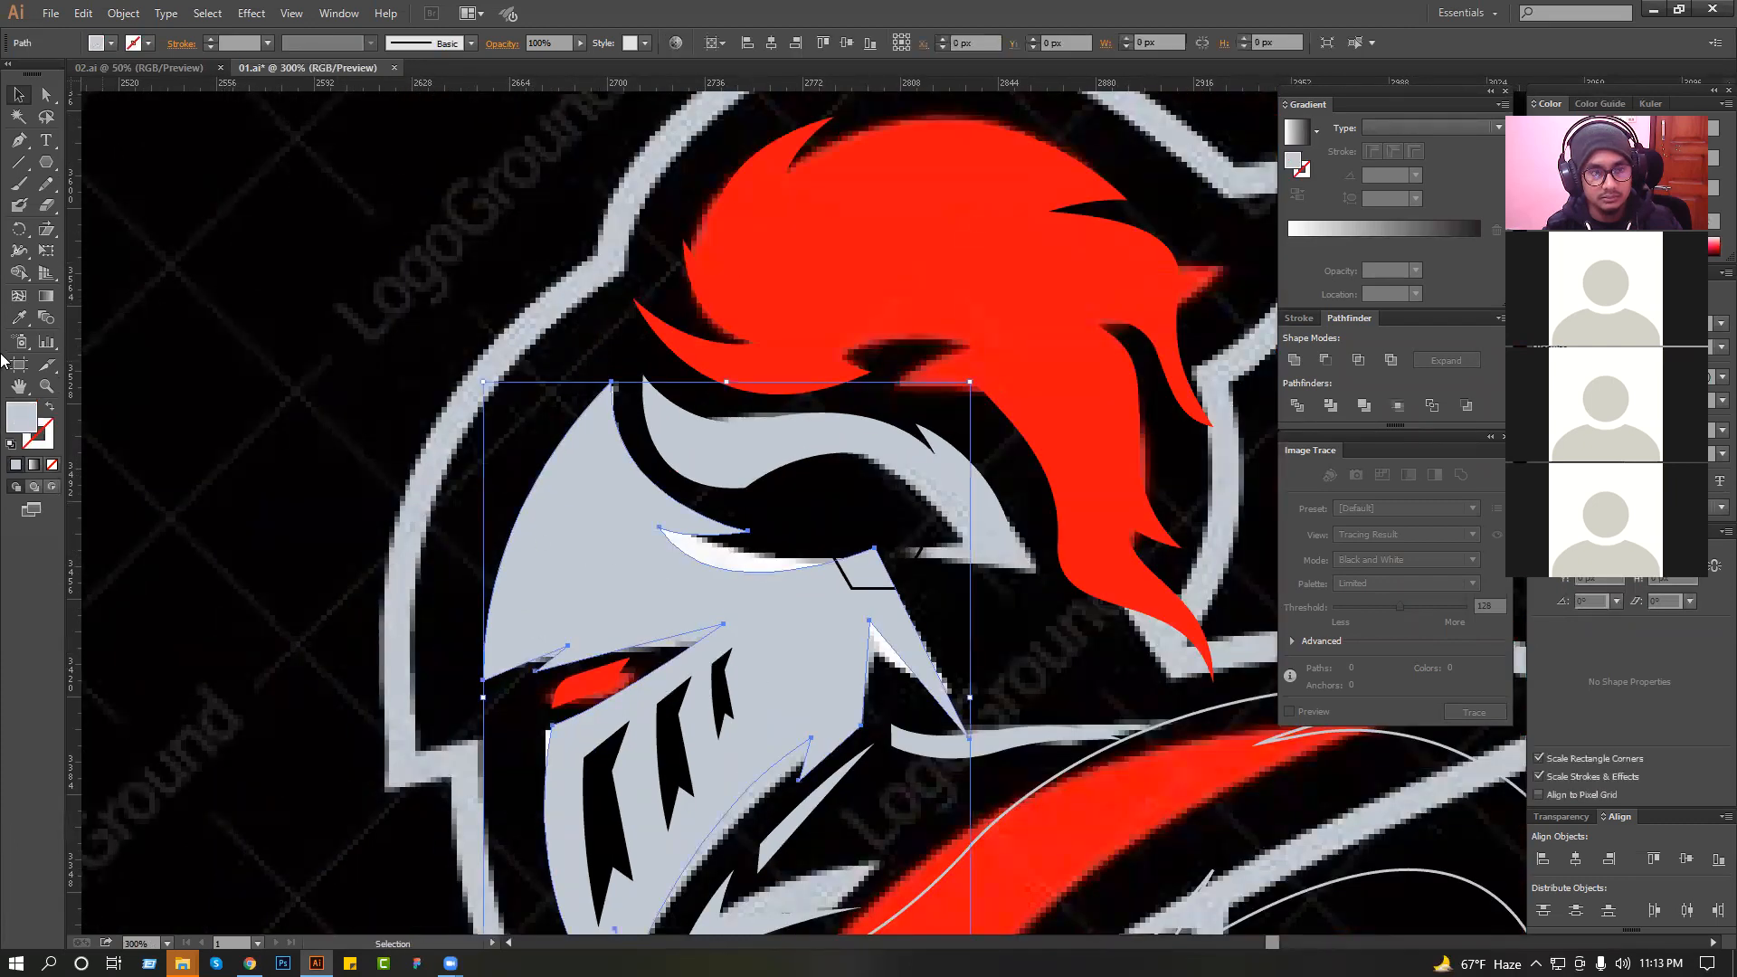
click(50, 407)
click(226, 368)
Draw a highlight's inner edge with the Pen tool from the helmet's front edge, along the brow to the visor's rear corner.
ctrl+drag(326, 293, 872, 617)
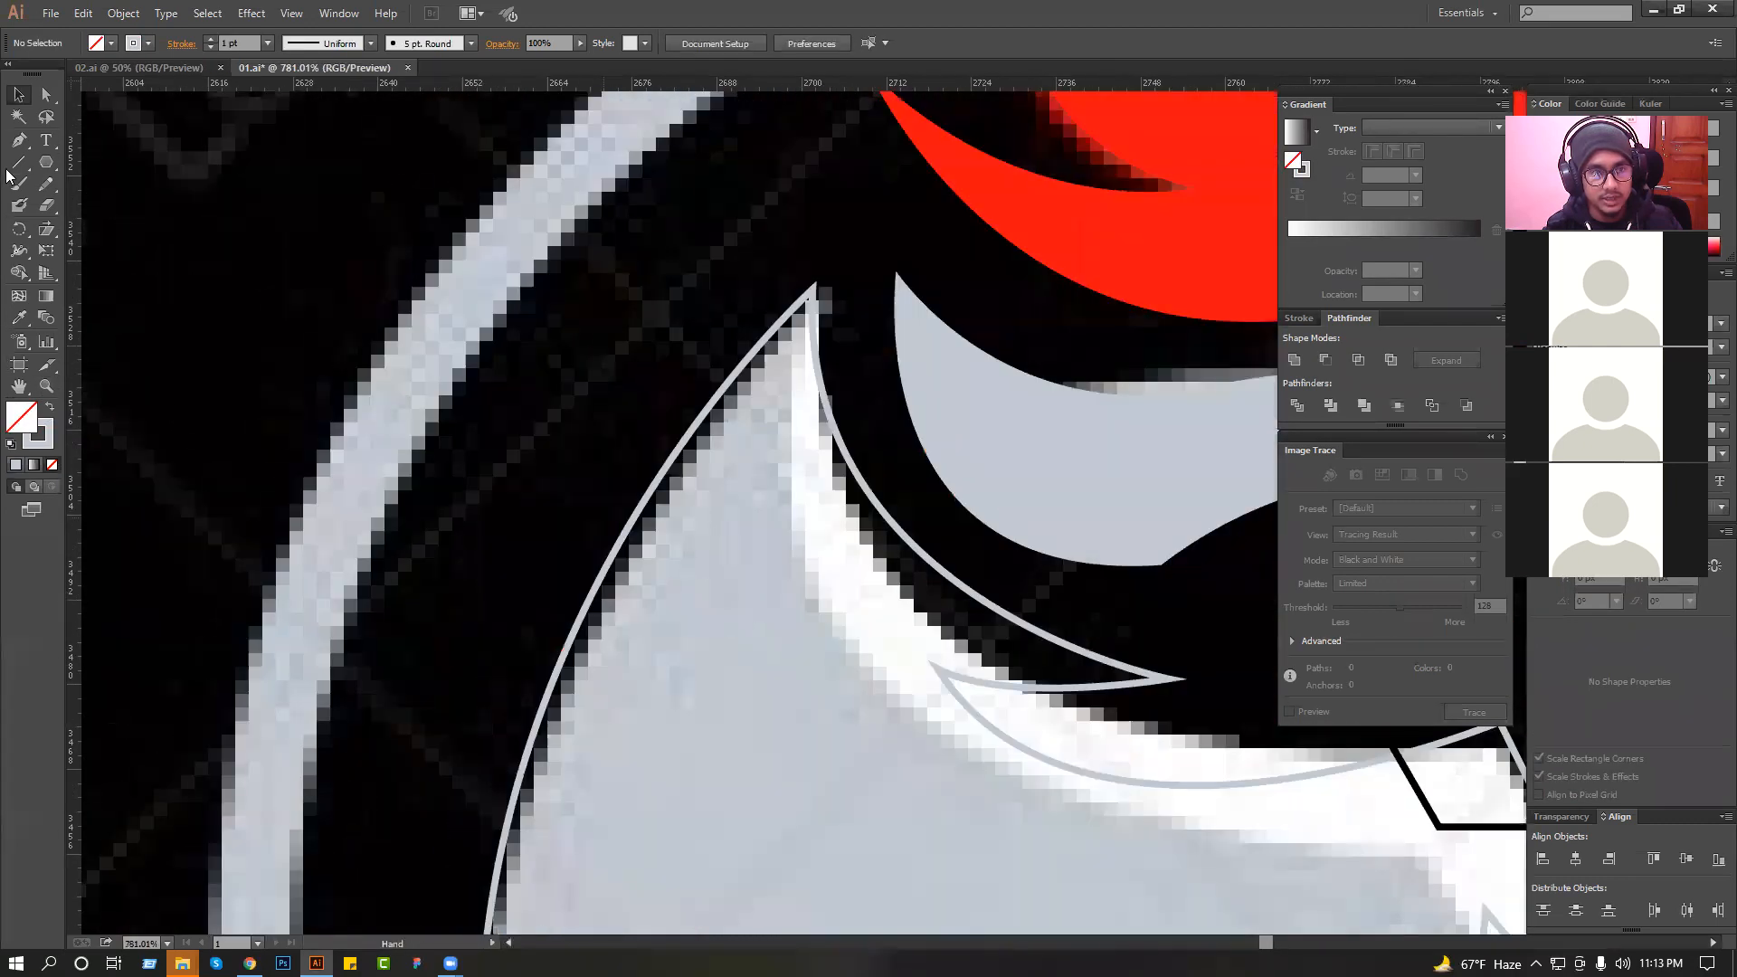
key(ctrl+minus)
key(ctrl+minus)
scroll(492, 437, down, 2)
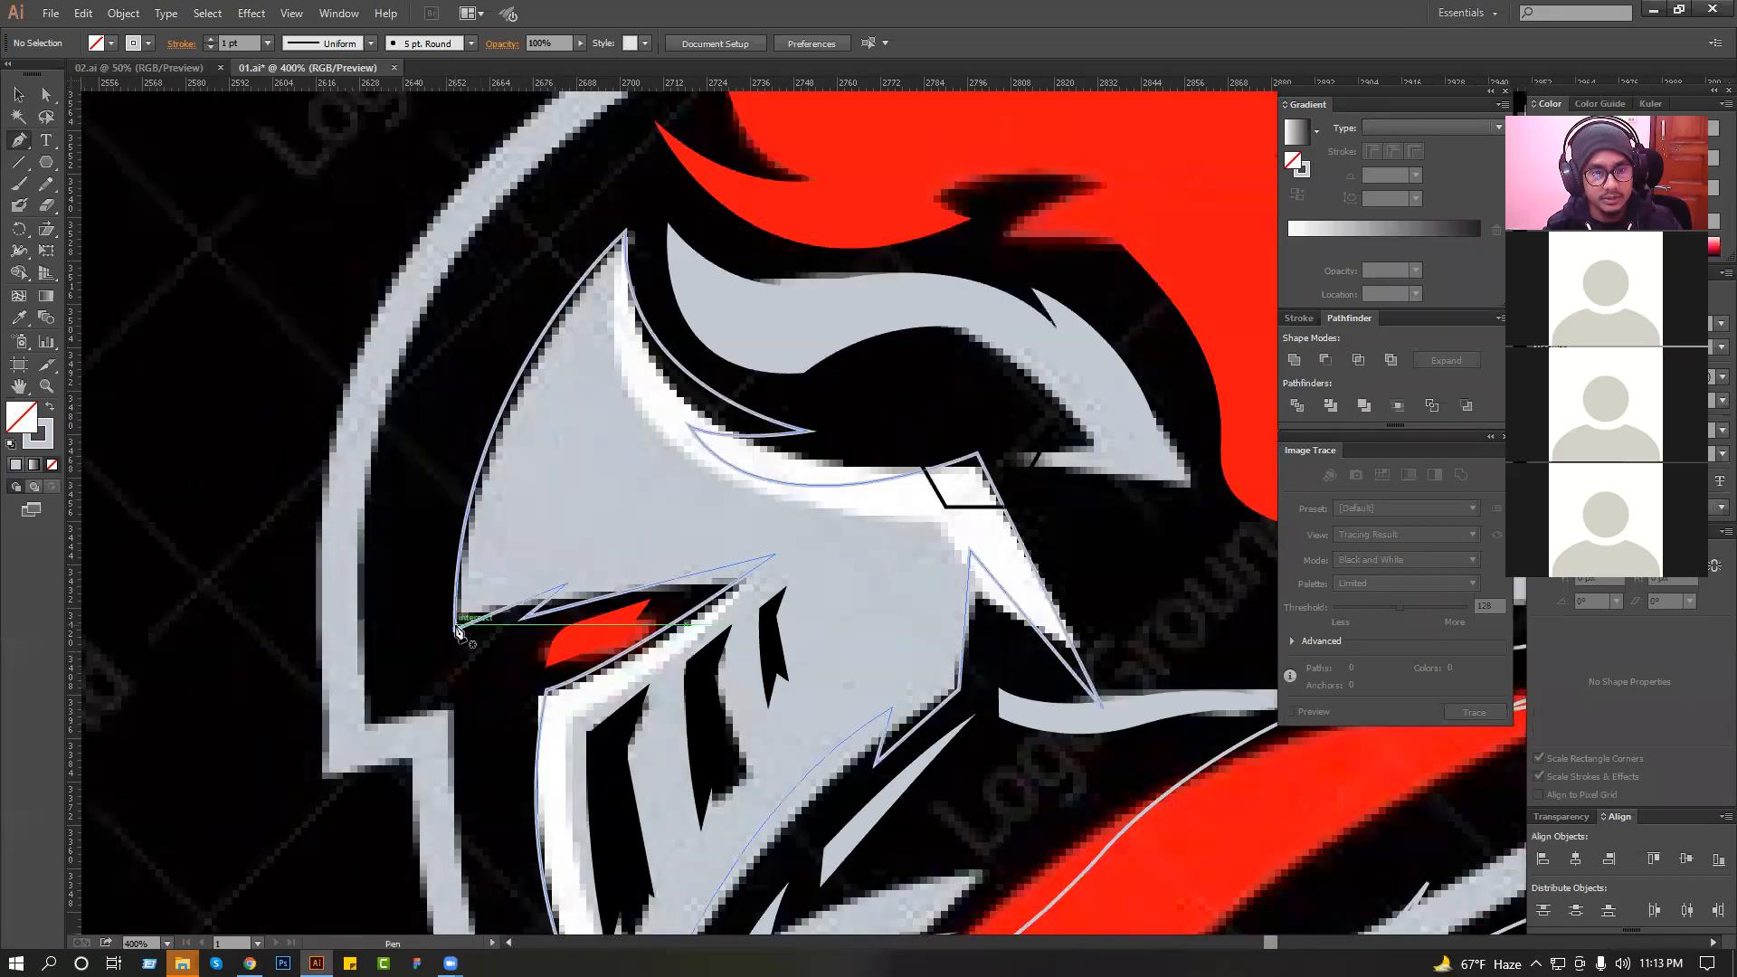
click(470, 497)
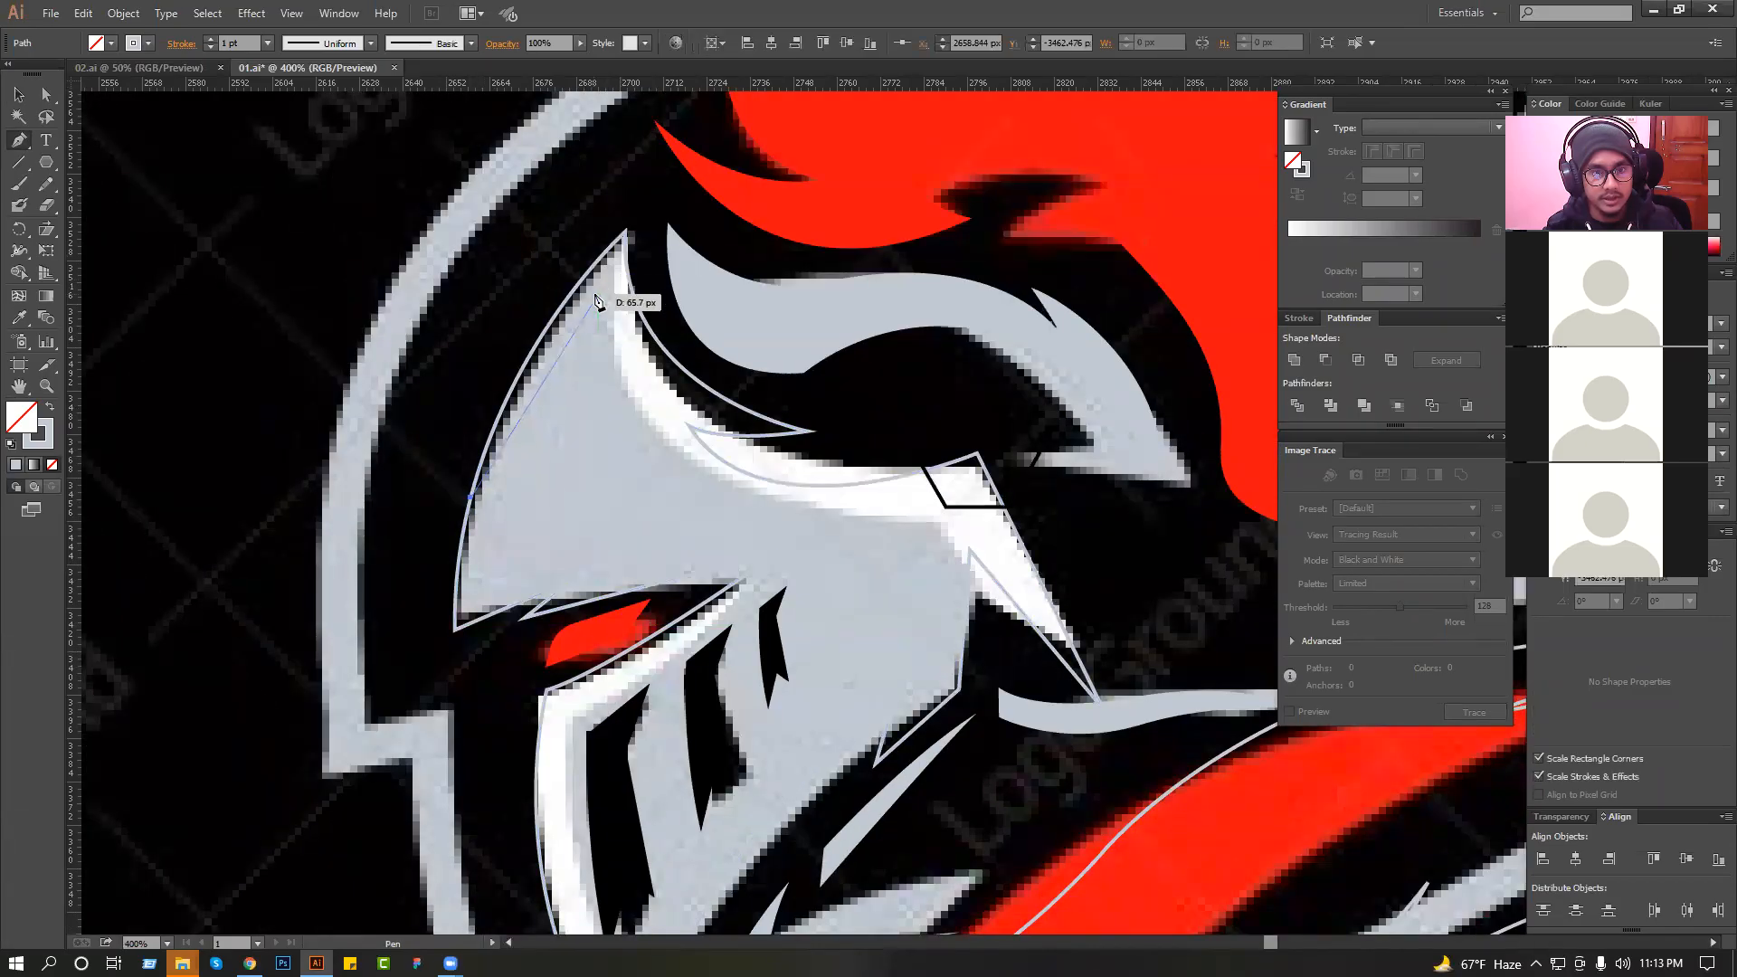
drag(630, 285, 615, 427)
drag(913, 517, 1204, 488)
key(ctrl+z)
drag(948, 518, 1229, 474)
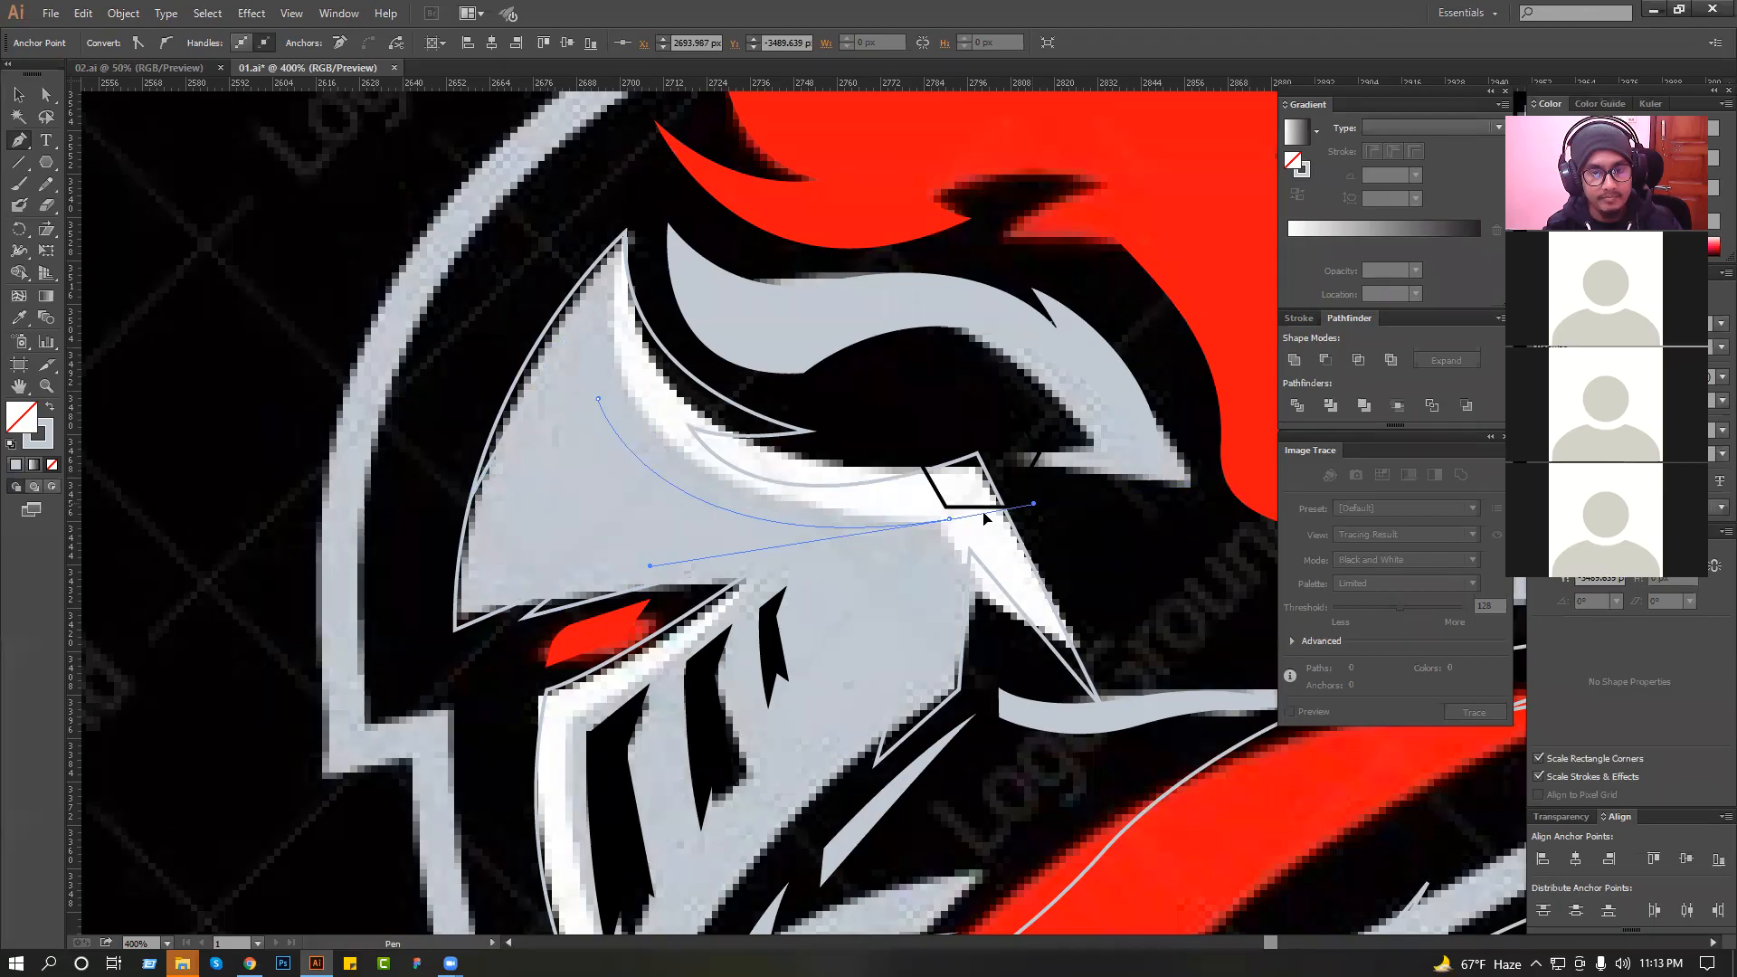
click(926, 533)
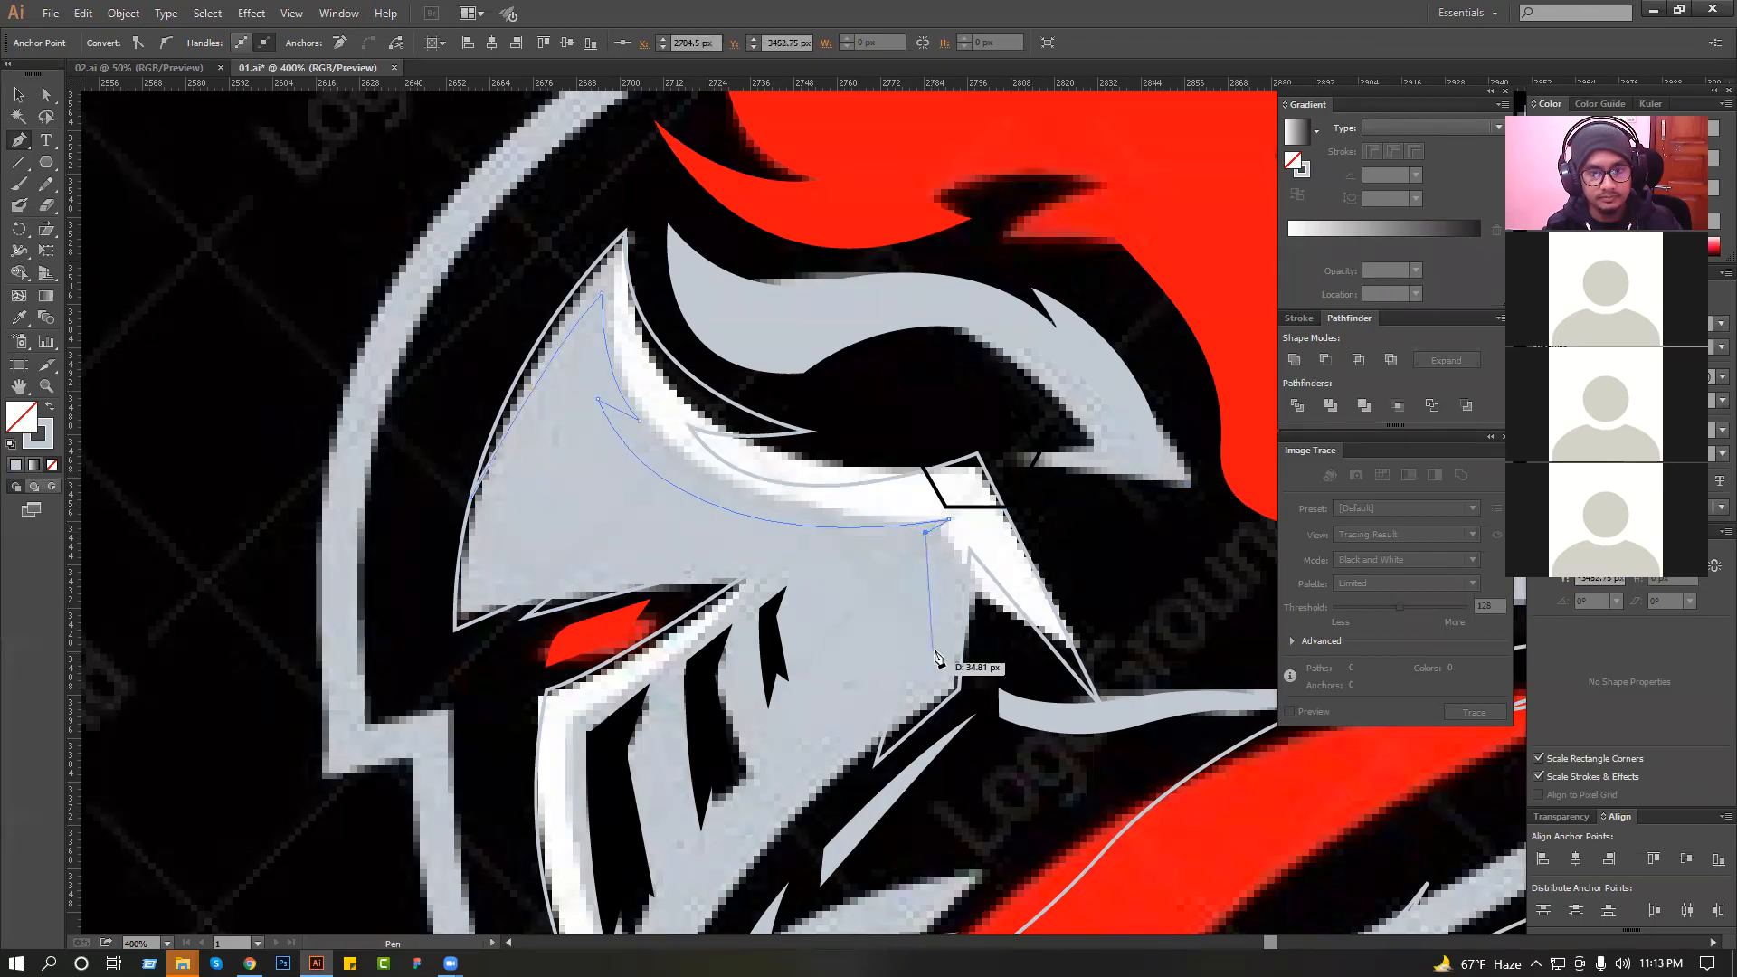
drag(959, 688, 959, 737)
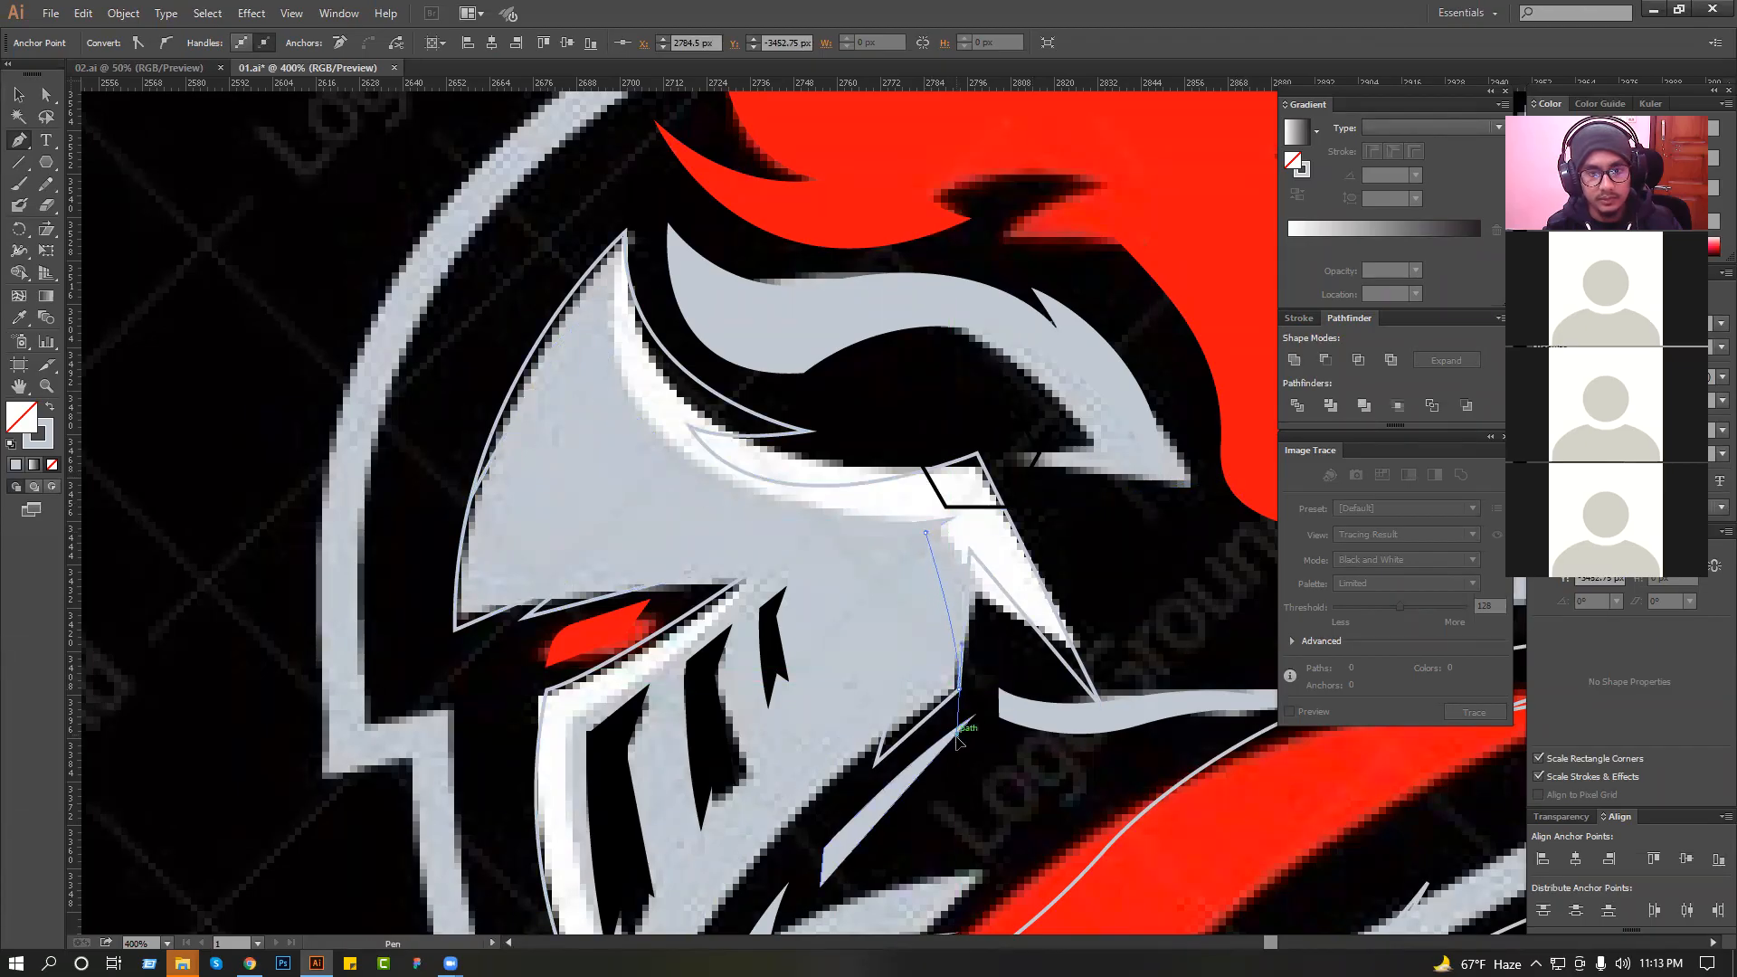
Close the highlight path in a loose loop around the outside of the helmet's brow and fill it with white.
drag(1105, 768, 1153, 757)
drag(1167, 722, 1167, 689)
drag(1153, 484, 1137, 465)
drag(934, 374, 711, 231)
drag(651, 189, 512, 246)
drag(454, 360, 457, 509)
click(472, 497)
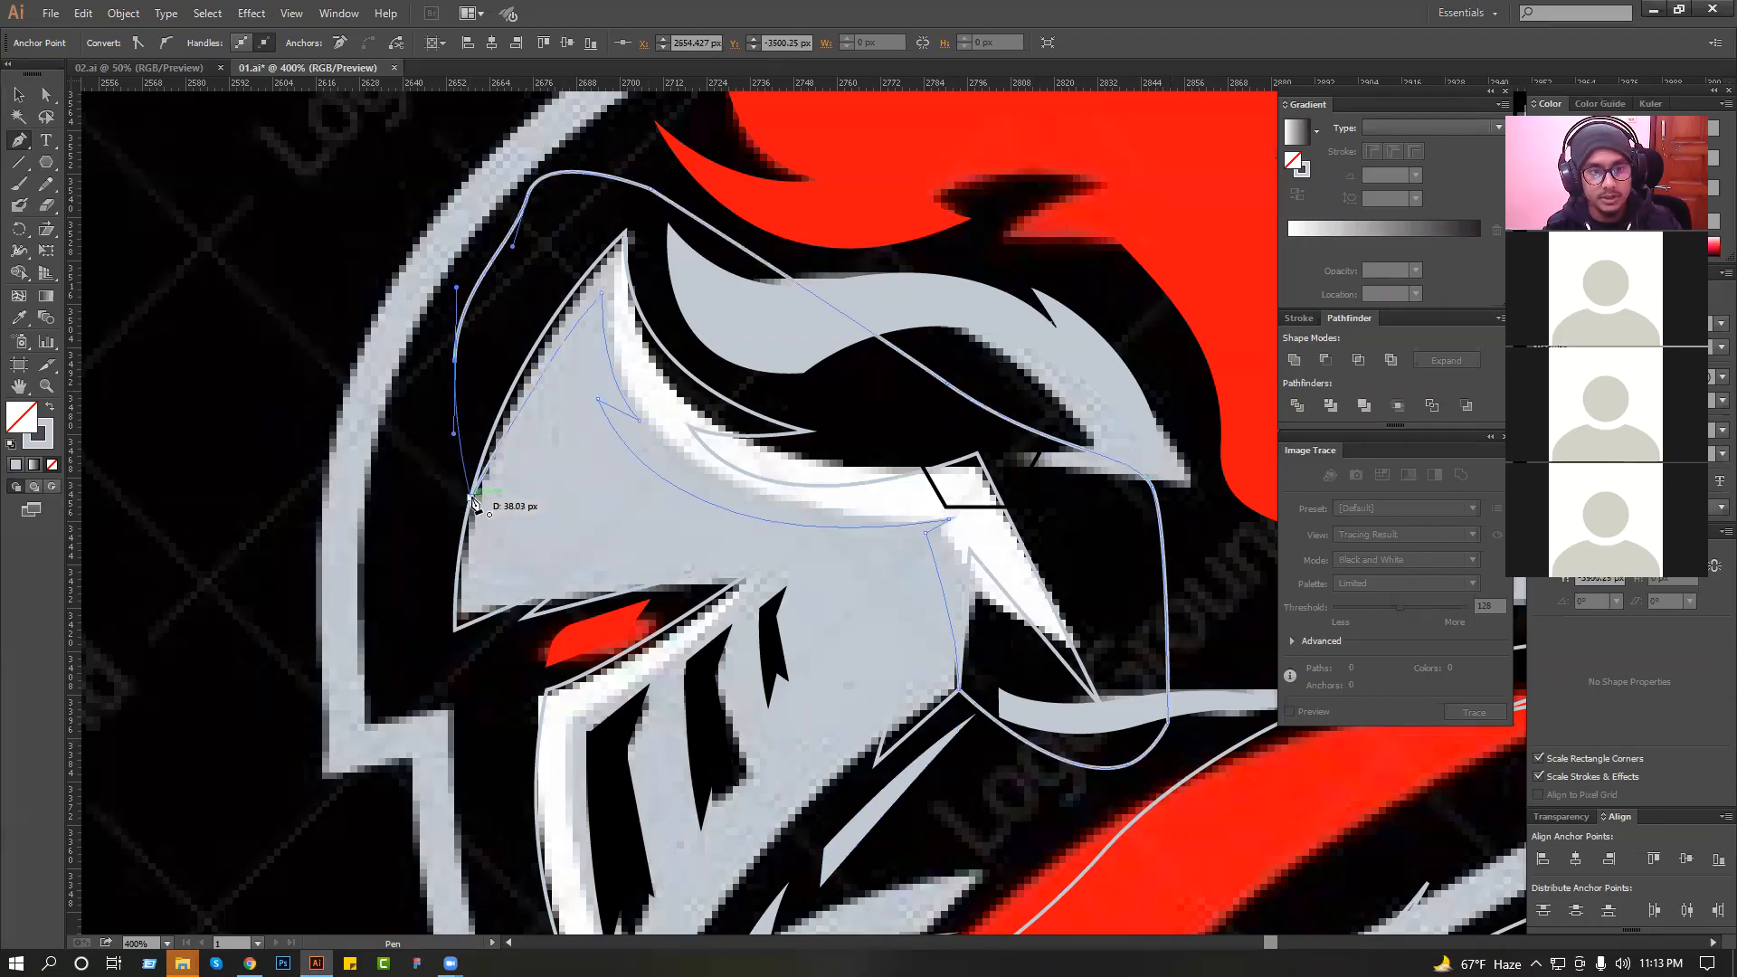
key(shift+x)
Intersect the white highlight shape with a copy of the helmet outline to trim it to the helmet, and deselect it.
click(19, 100)
click(459, 585)
key(a)
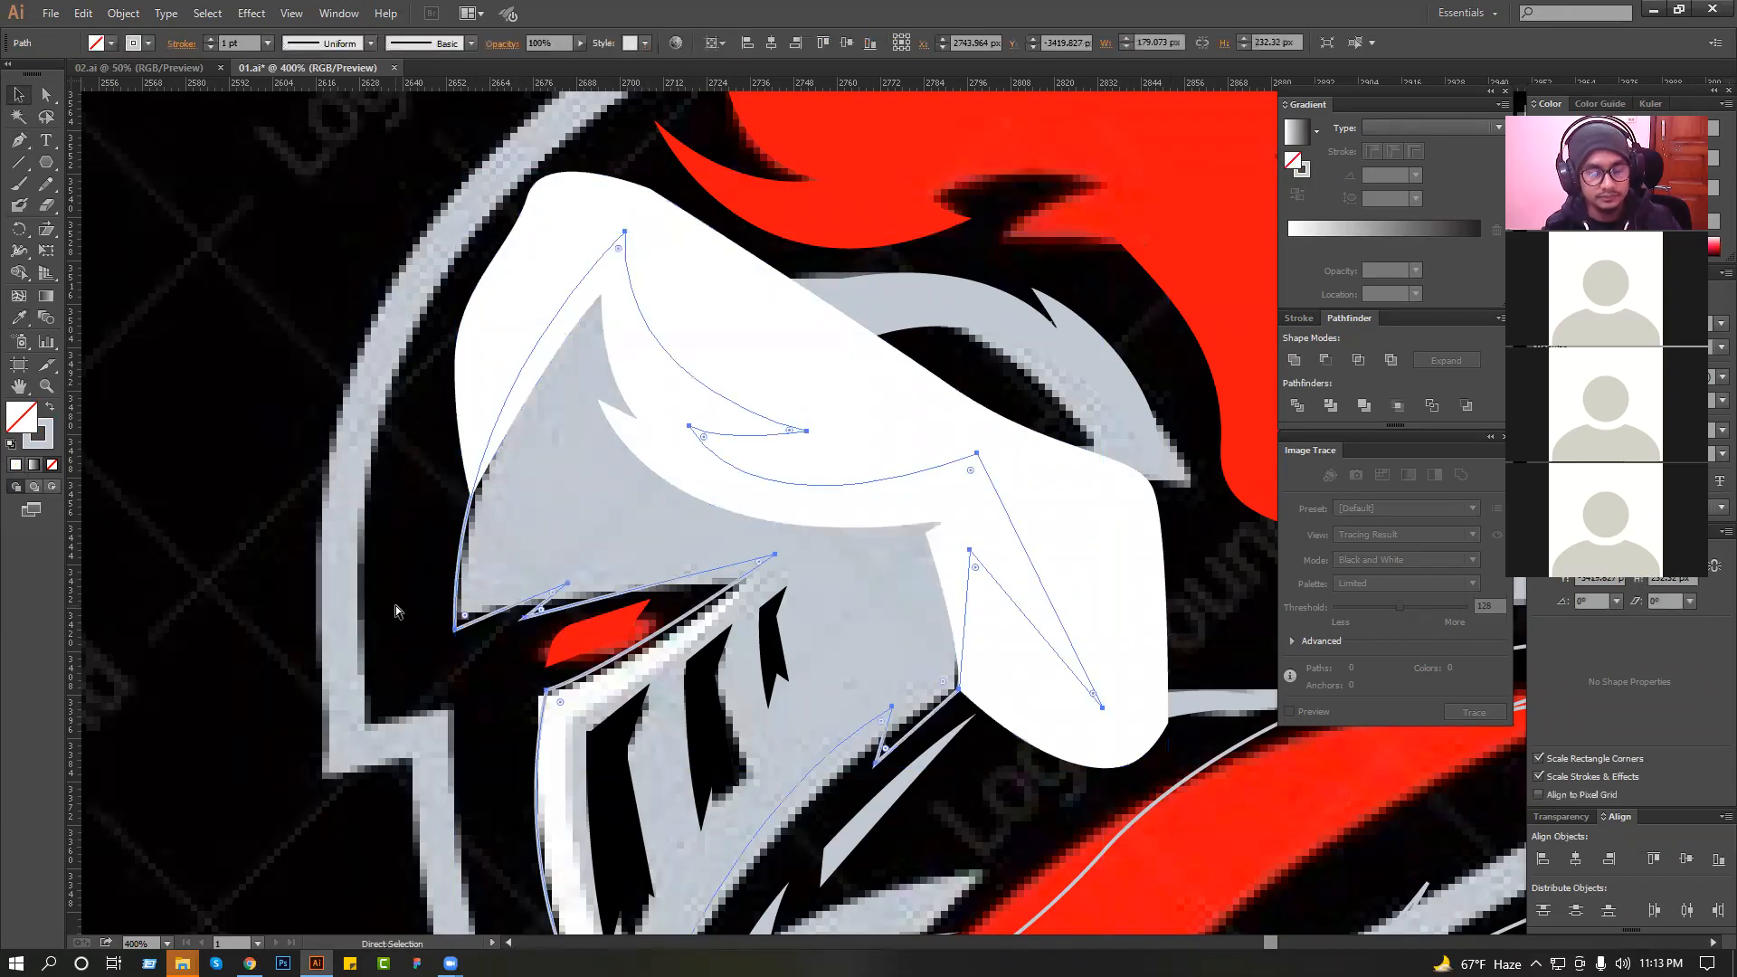
shift+click(833, 335)
click(1359, 360)
click(337, 252)
Examine the trimmed white highlight along the helmet's front edge and brow.
ctrl+alt+click(475, 440)
ctrl+alt+click(476, 440)
drag(342, 383, 968, 684)
ctrl+alt+click(769, 570)
ctrl+alt+click(769, 570)
drag(864, 634, 869, 573)
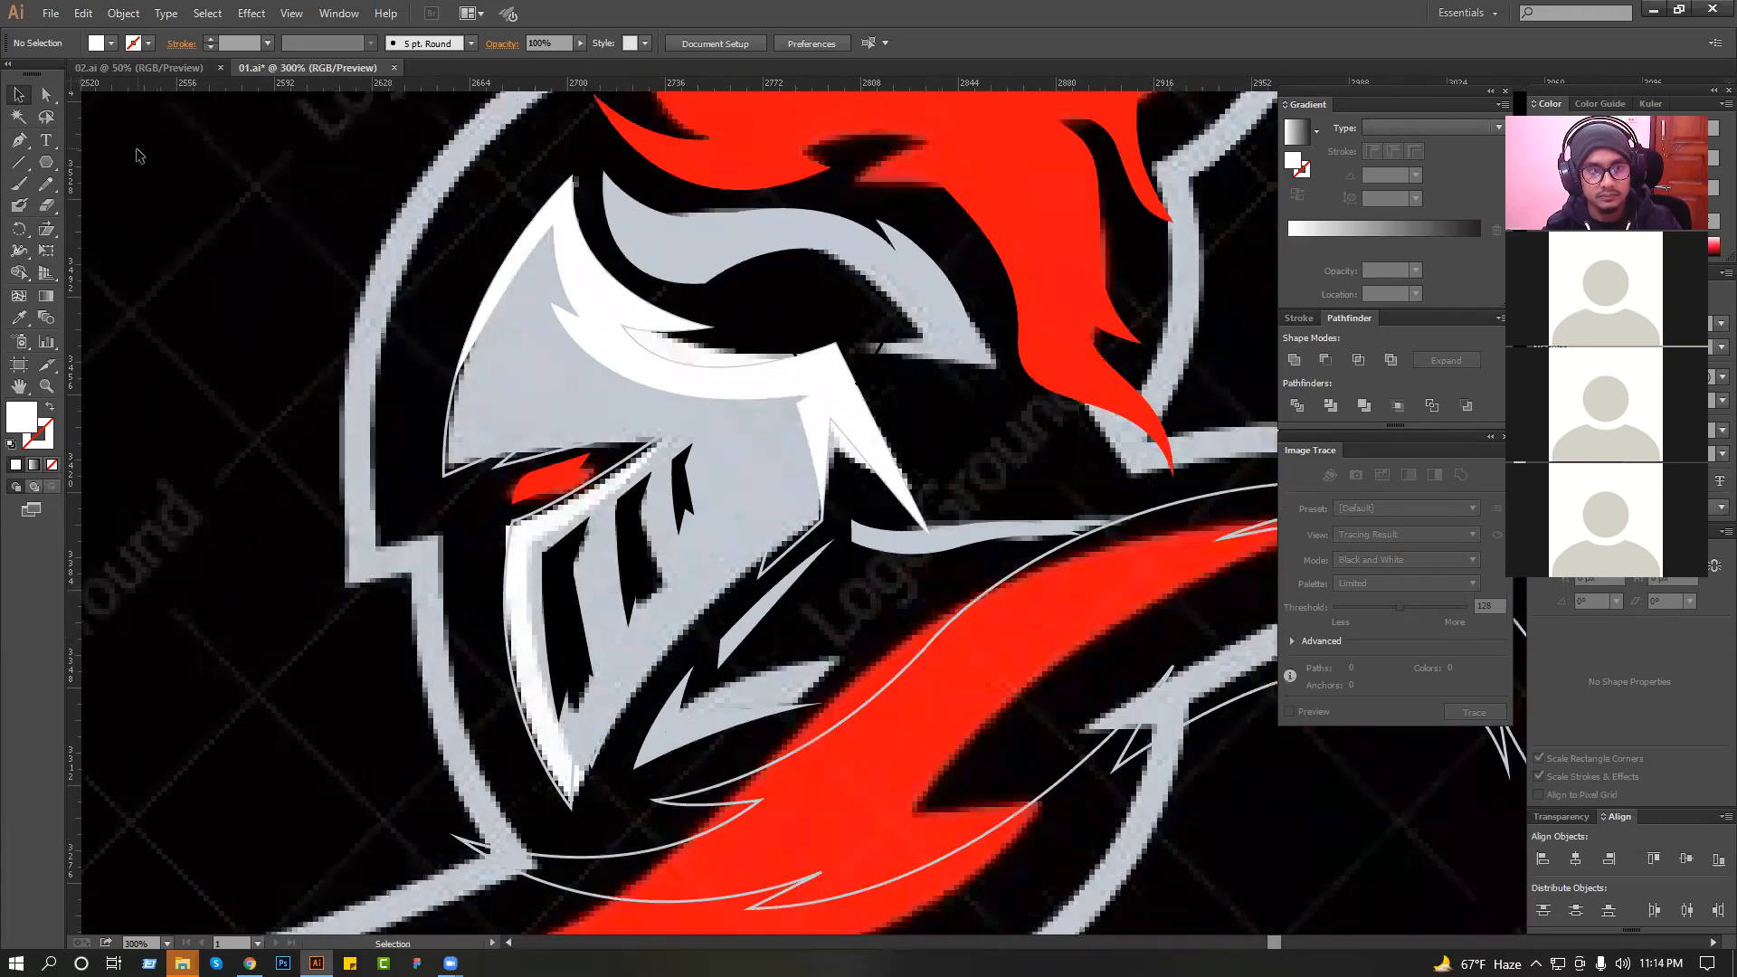
drag(584, 183, 999, 398)
ctrl+alt+click(769, 389)
ctrl+alt+click(768, 388)
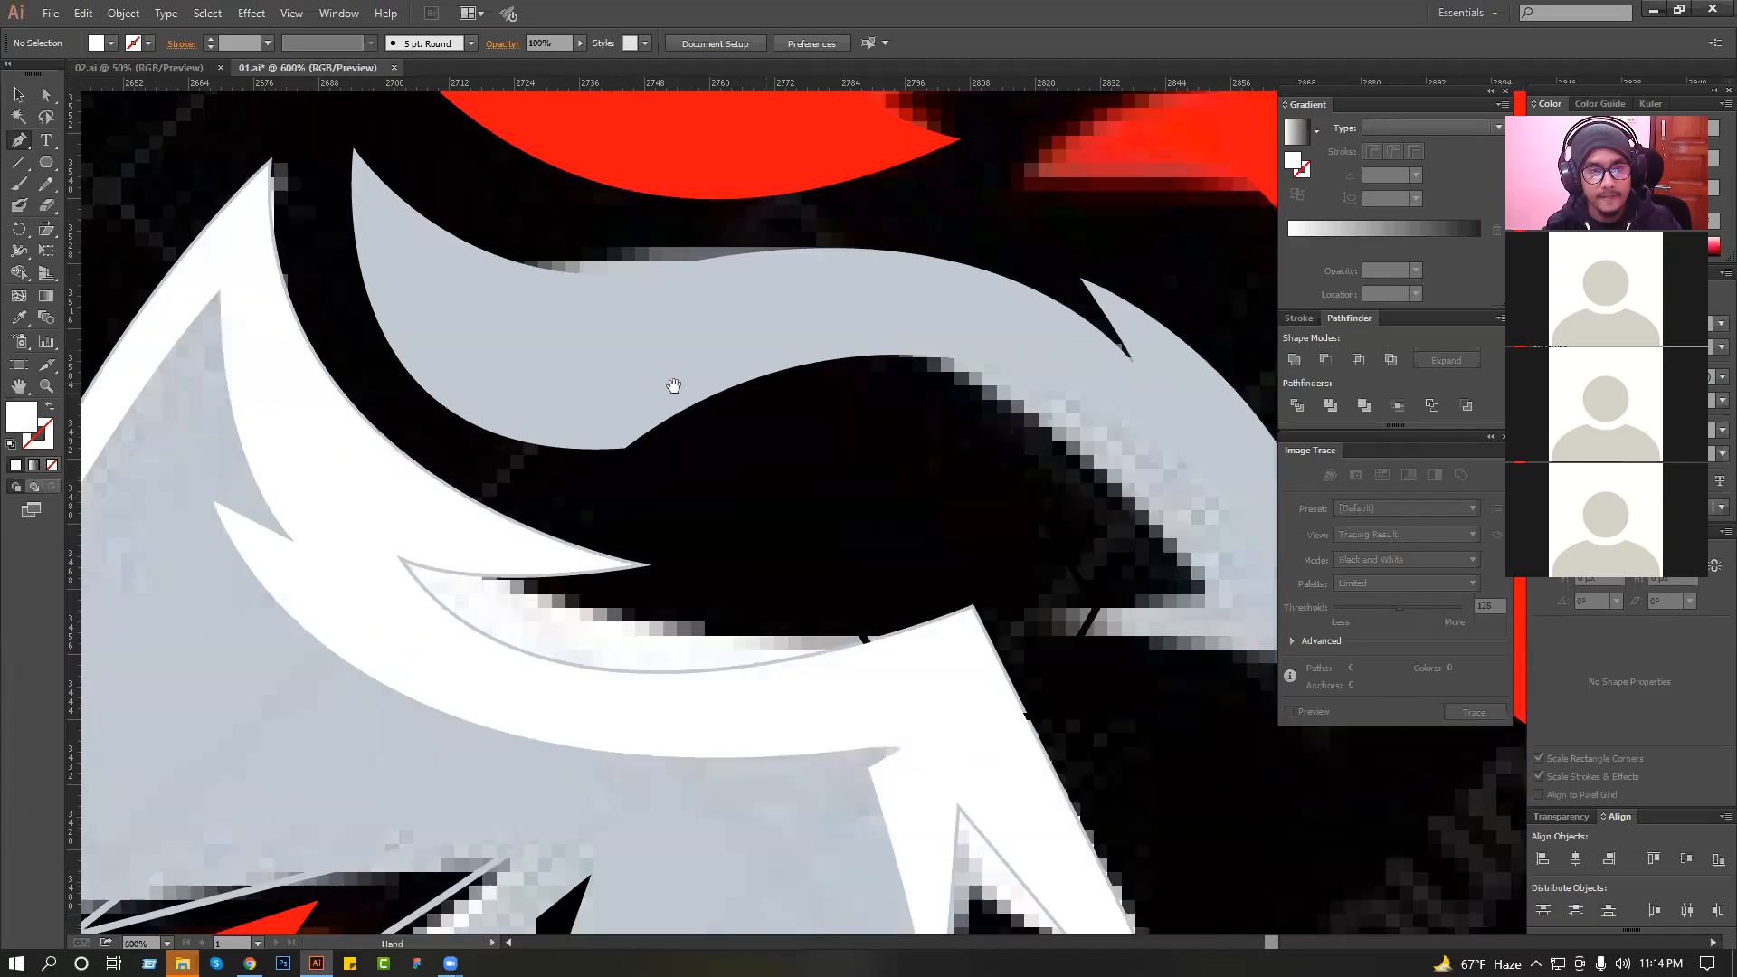
Draw a narrow shading shape with the Pen tool along the helmet edge just above the red eye.
click(18, 96)
drag(154, 533, 230, 328)
click(18, 142)
ctrl+click(767, 527)
drag(763, 522, 969, 521)
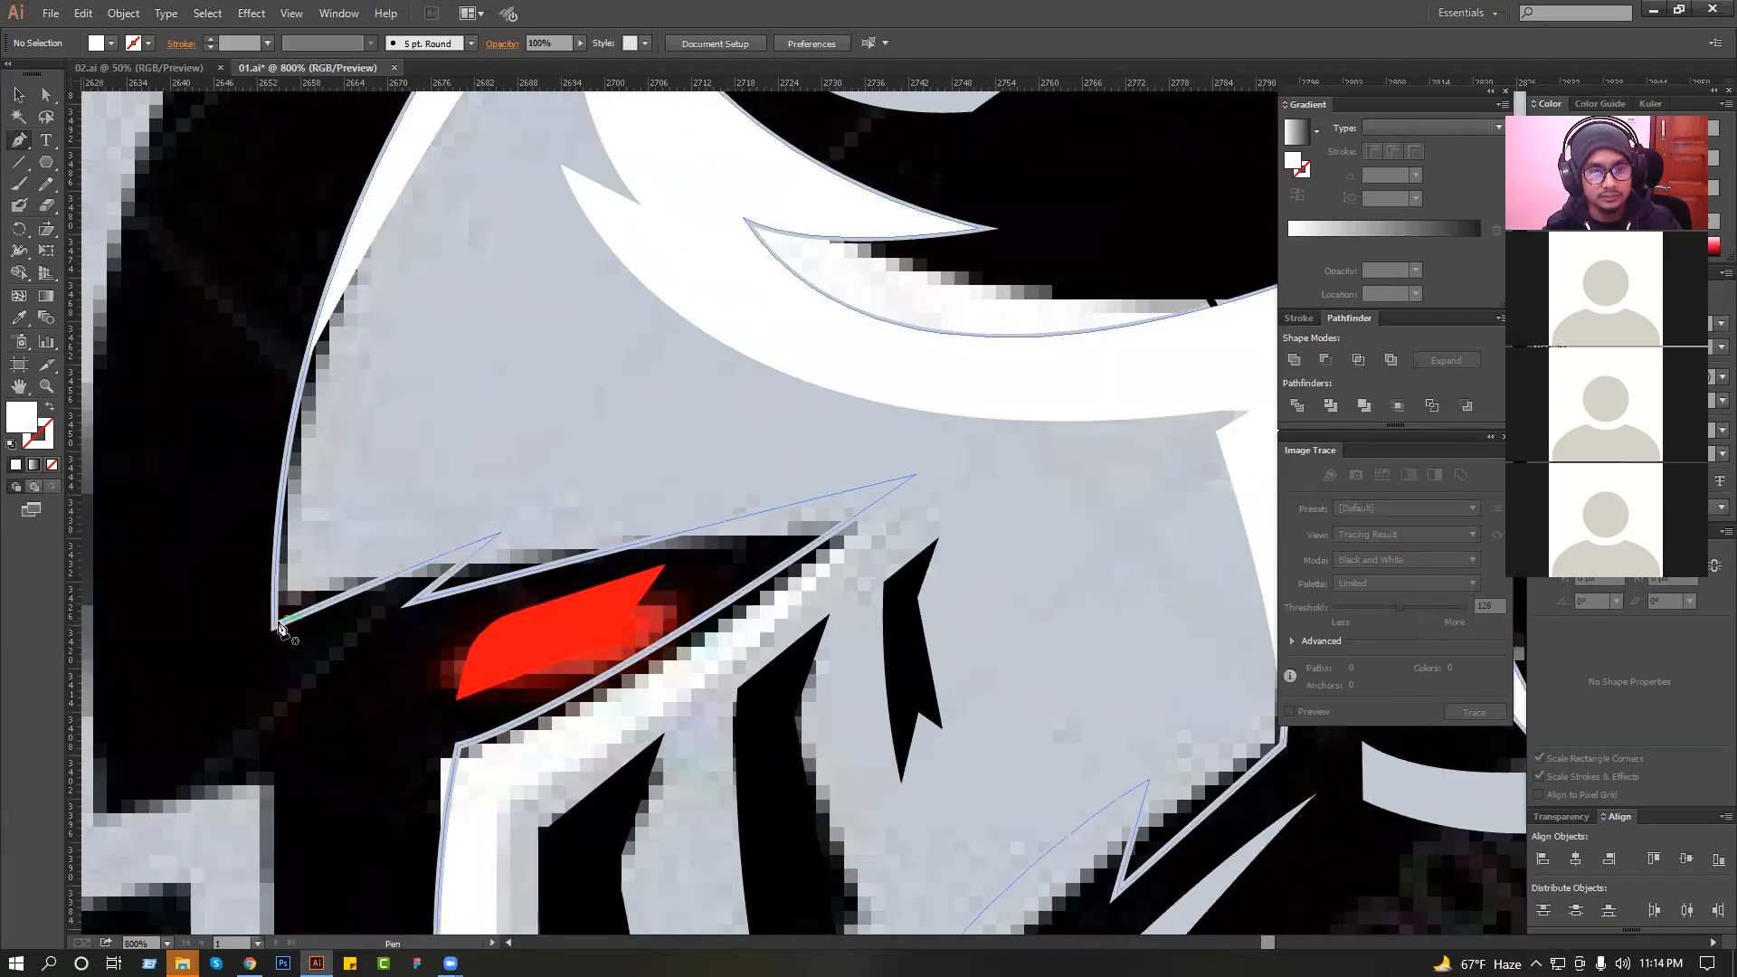
click(415, 604)
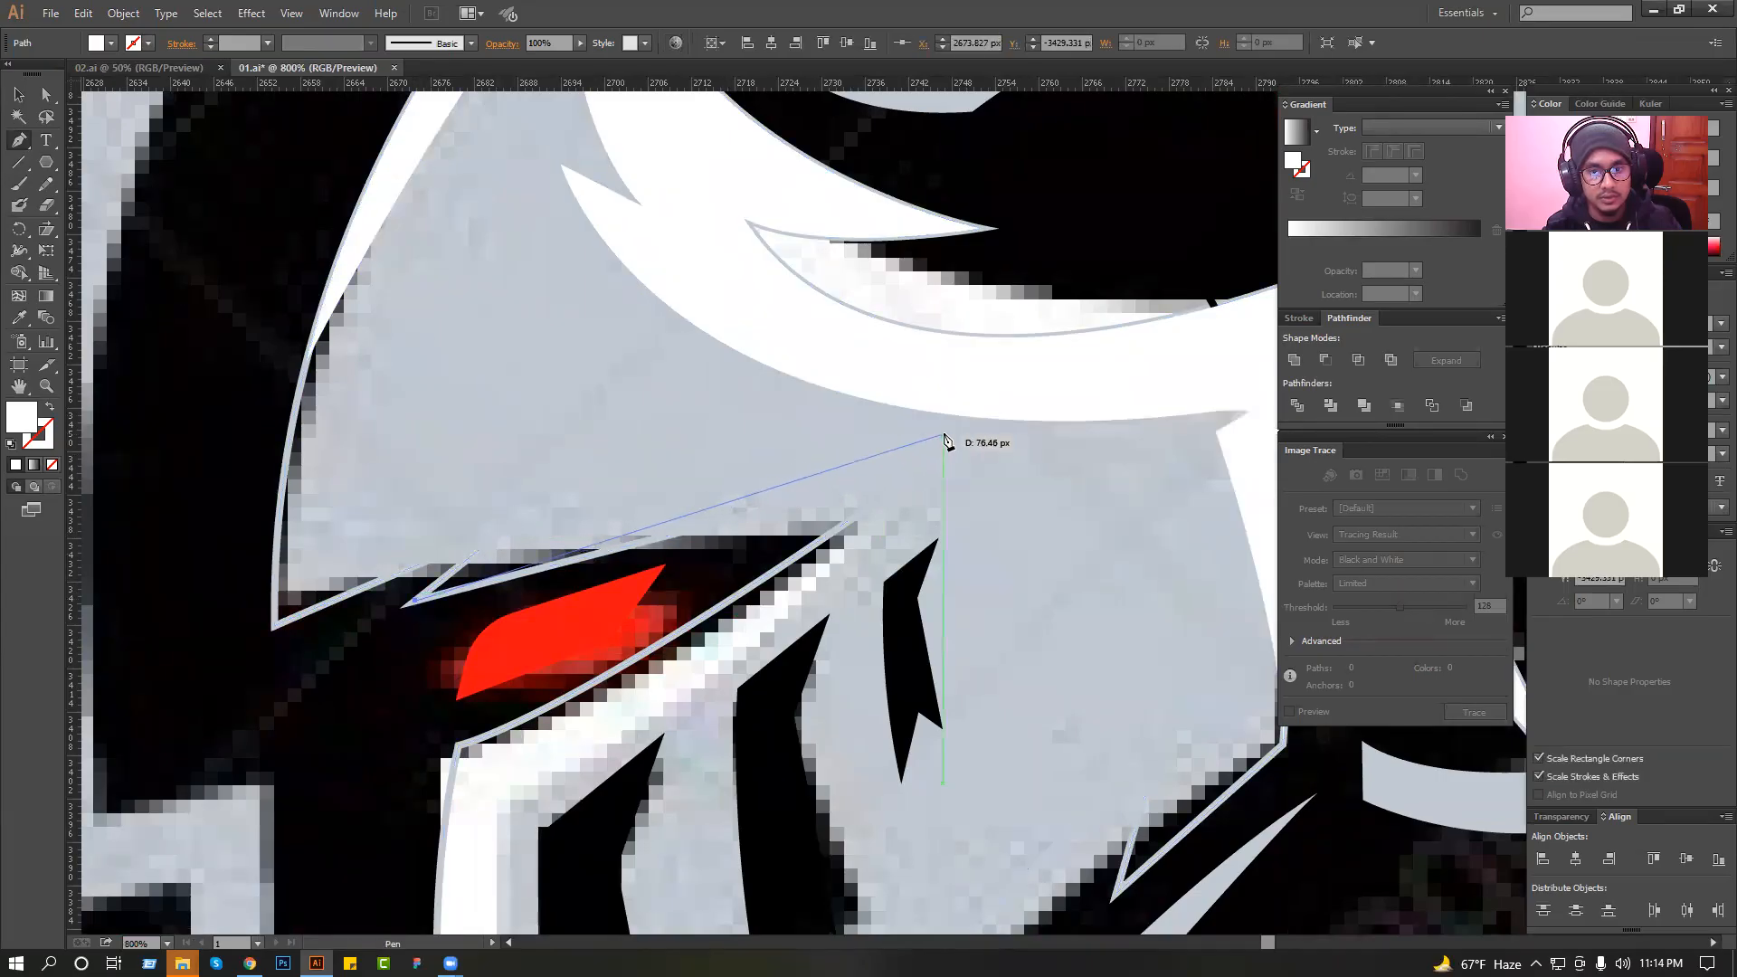
click(943, 436)
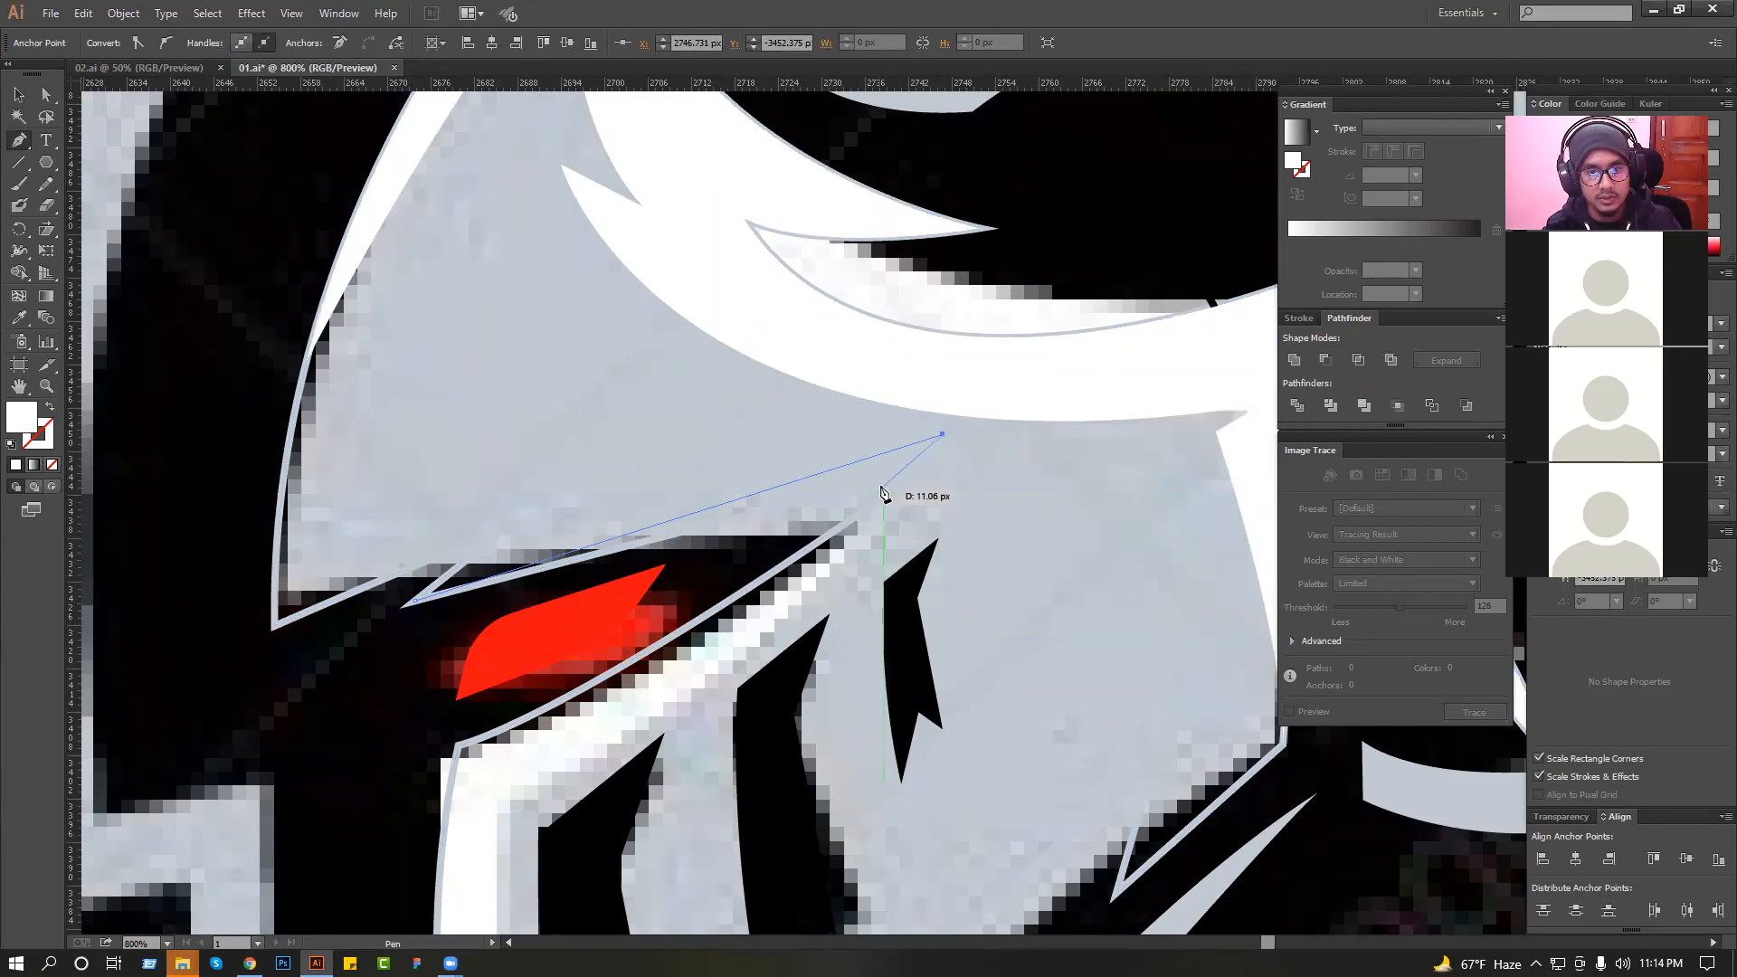
click(915, 474)
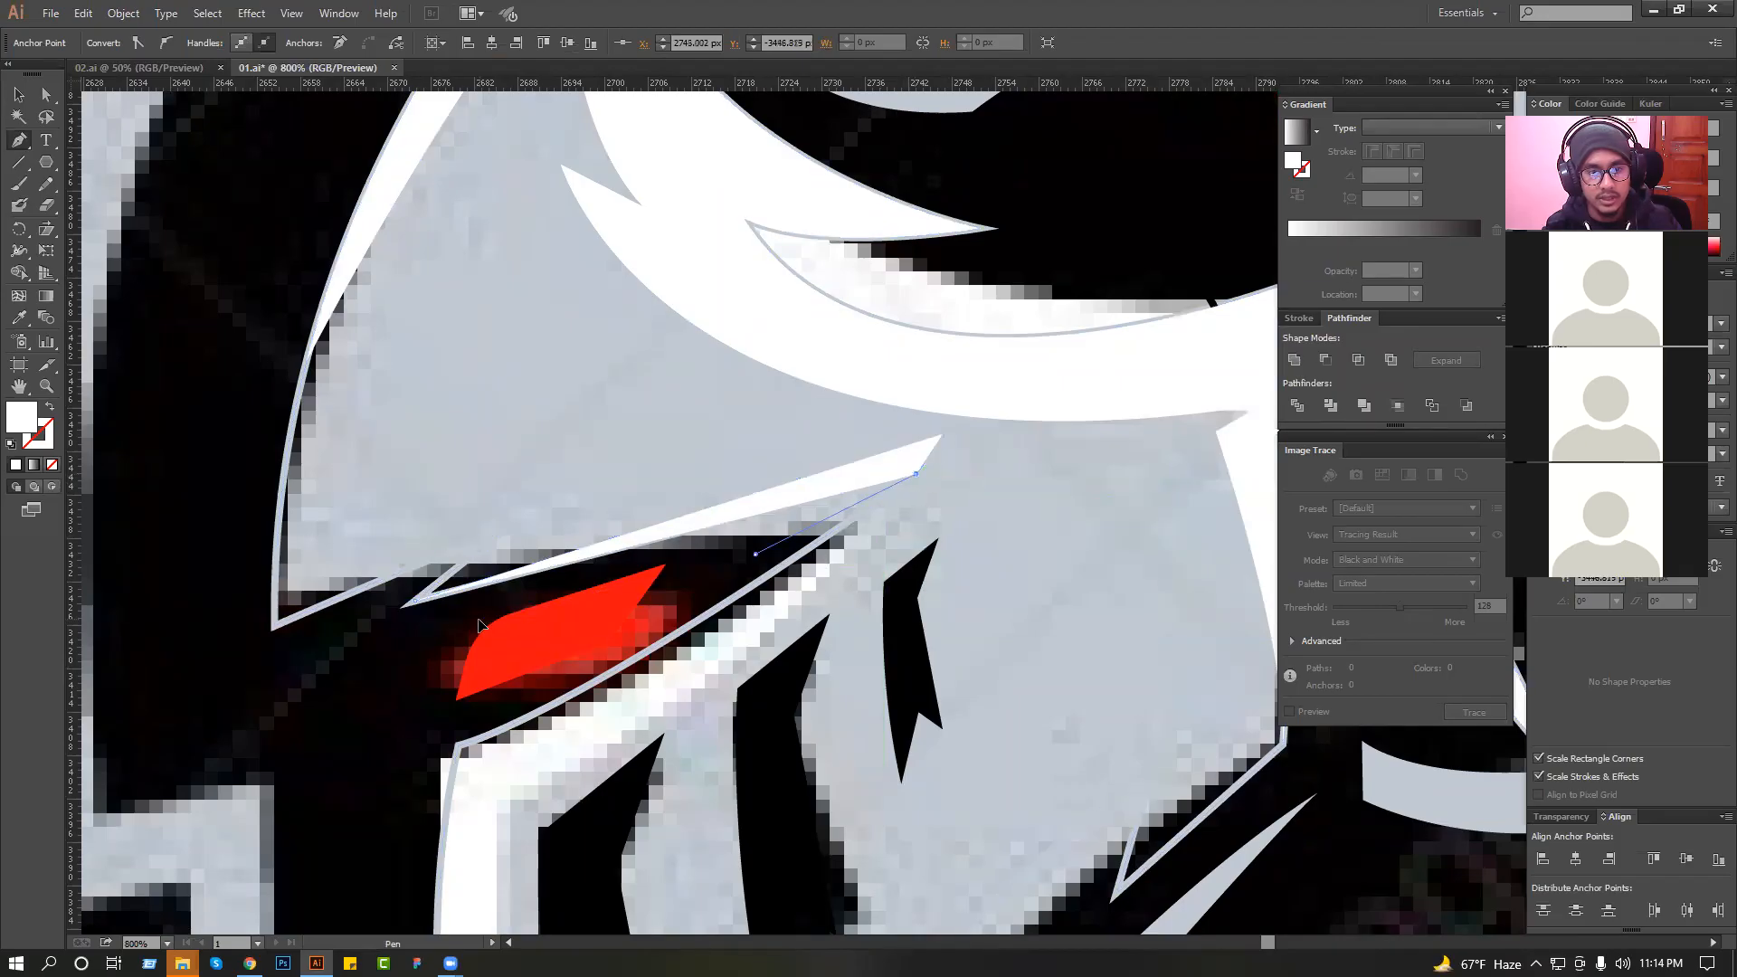
click(755, 553)
click(416, 601)
Sample the helmet's light grey for the shading shape above the eye and darken its fill to a mid grey.
key(i)
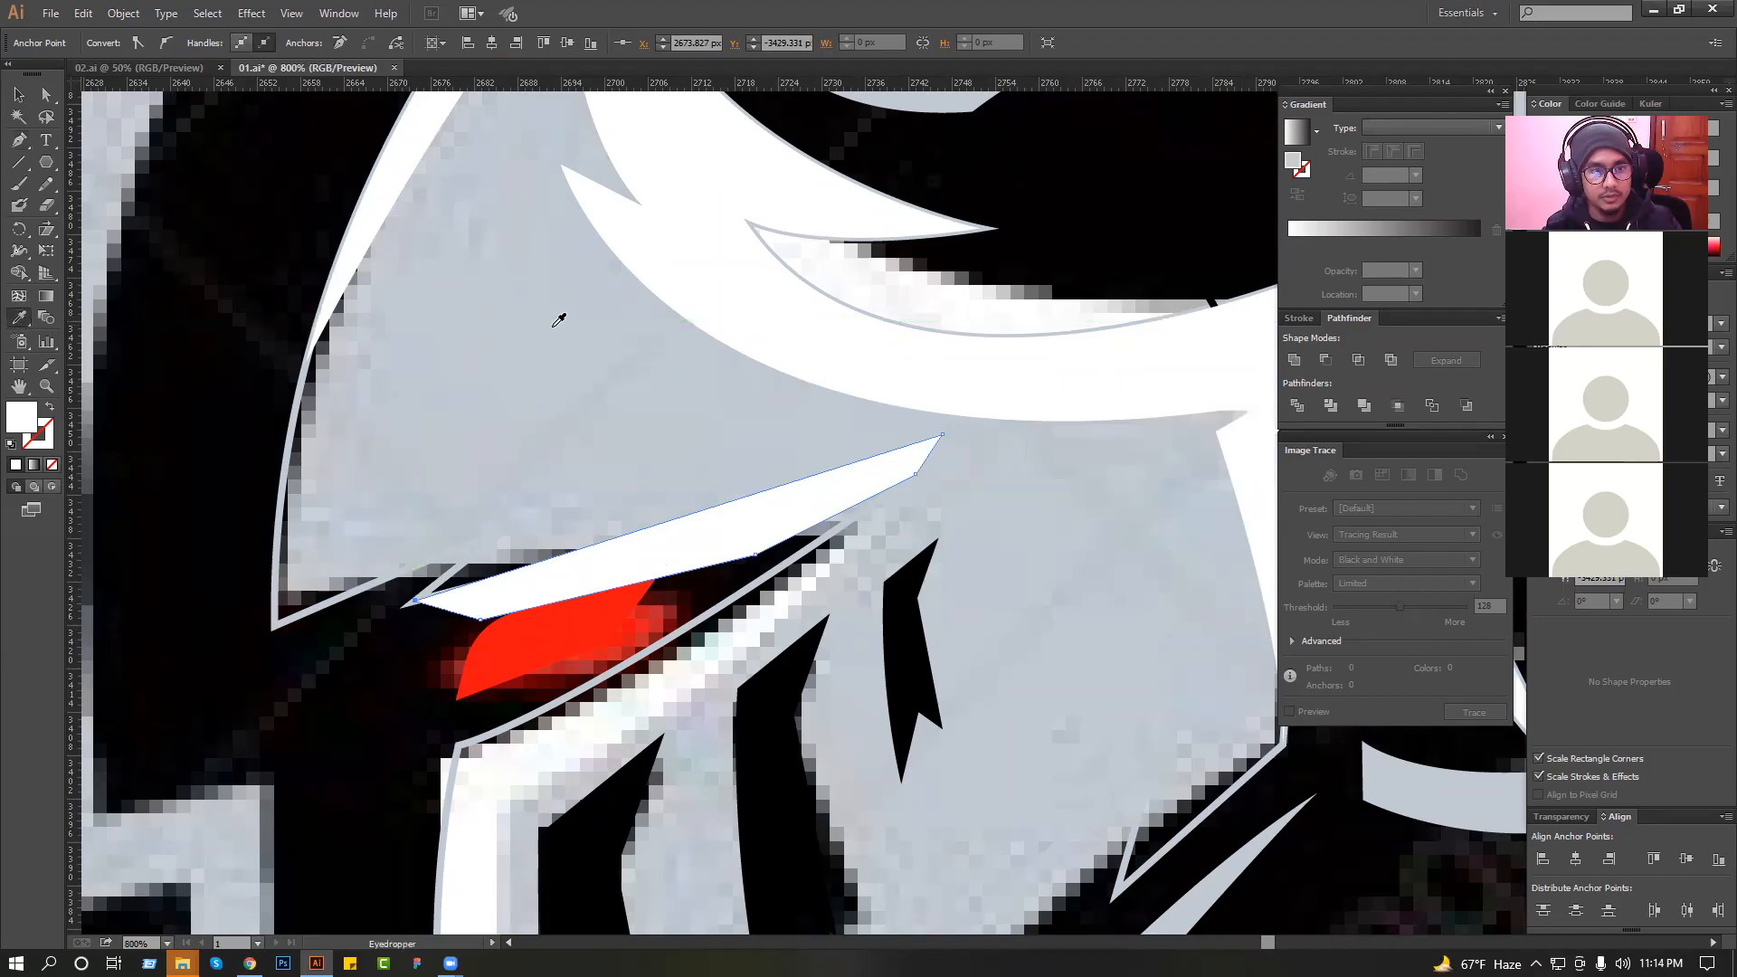
click(558, 320)
double_click(23, 417)
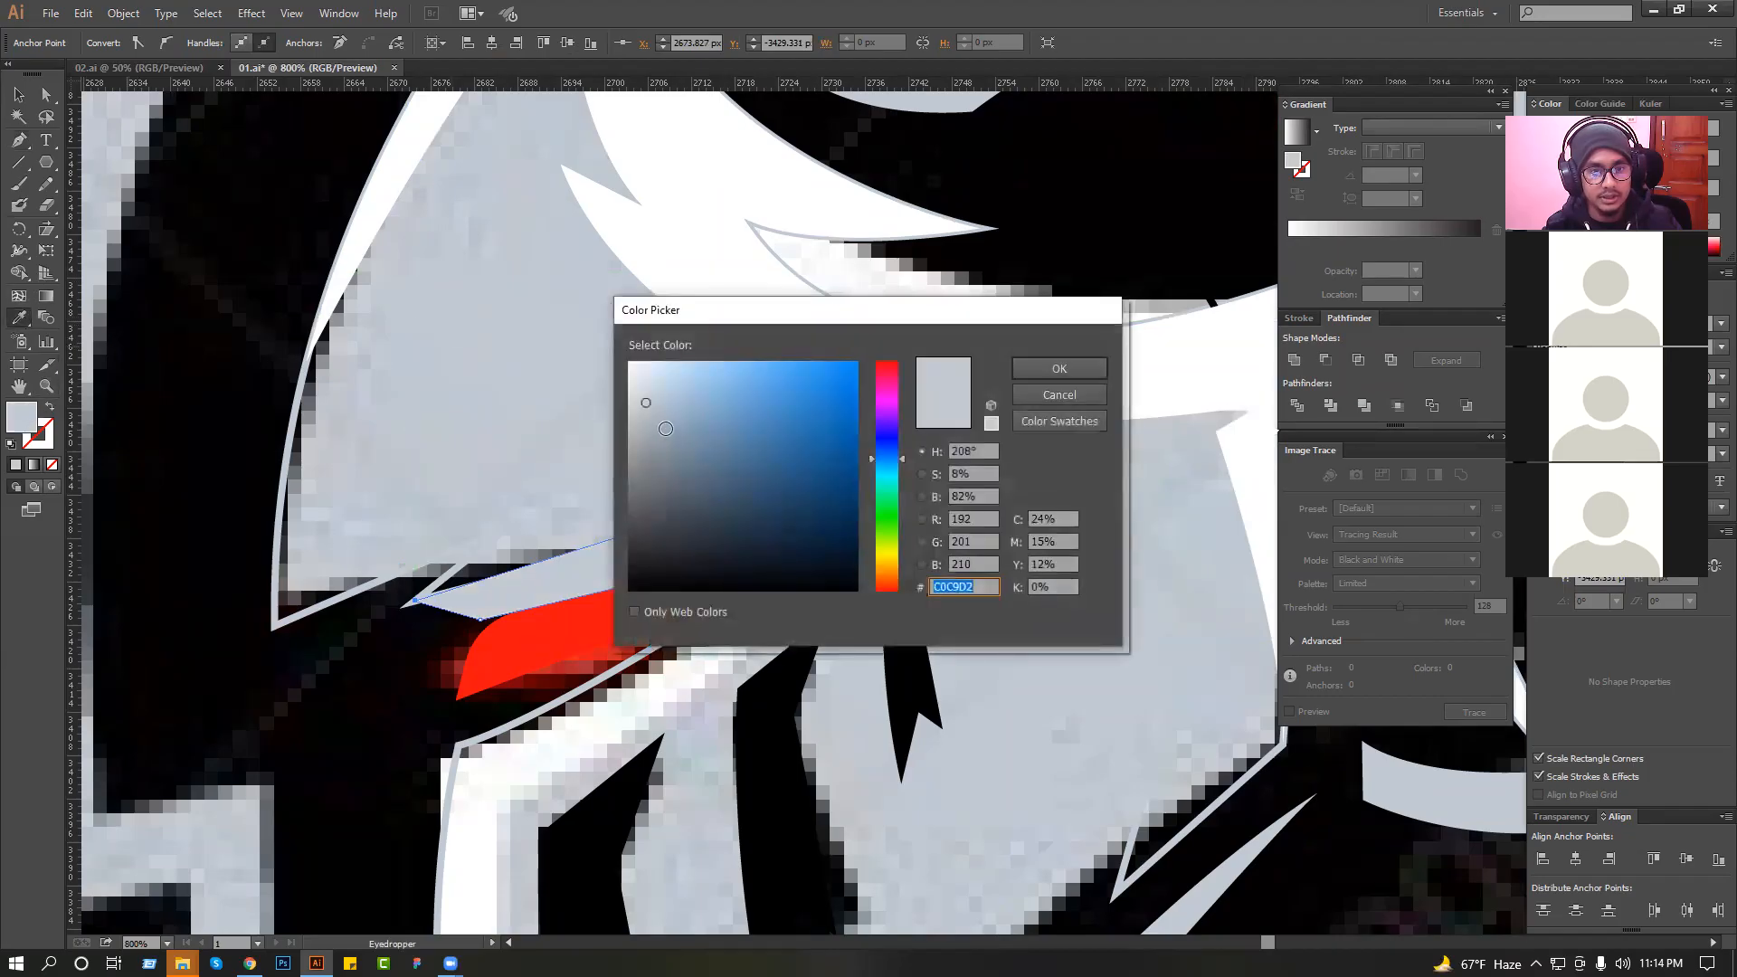
click(1076, 369)
Intersect the grey shading shape with a copy of the helmet outline so only the strip inside remains, and deselect it.
key(v)
drag(314, 503, 237, 538)
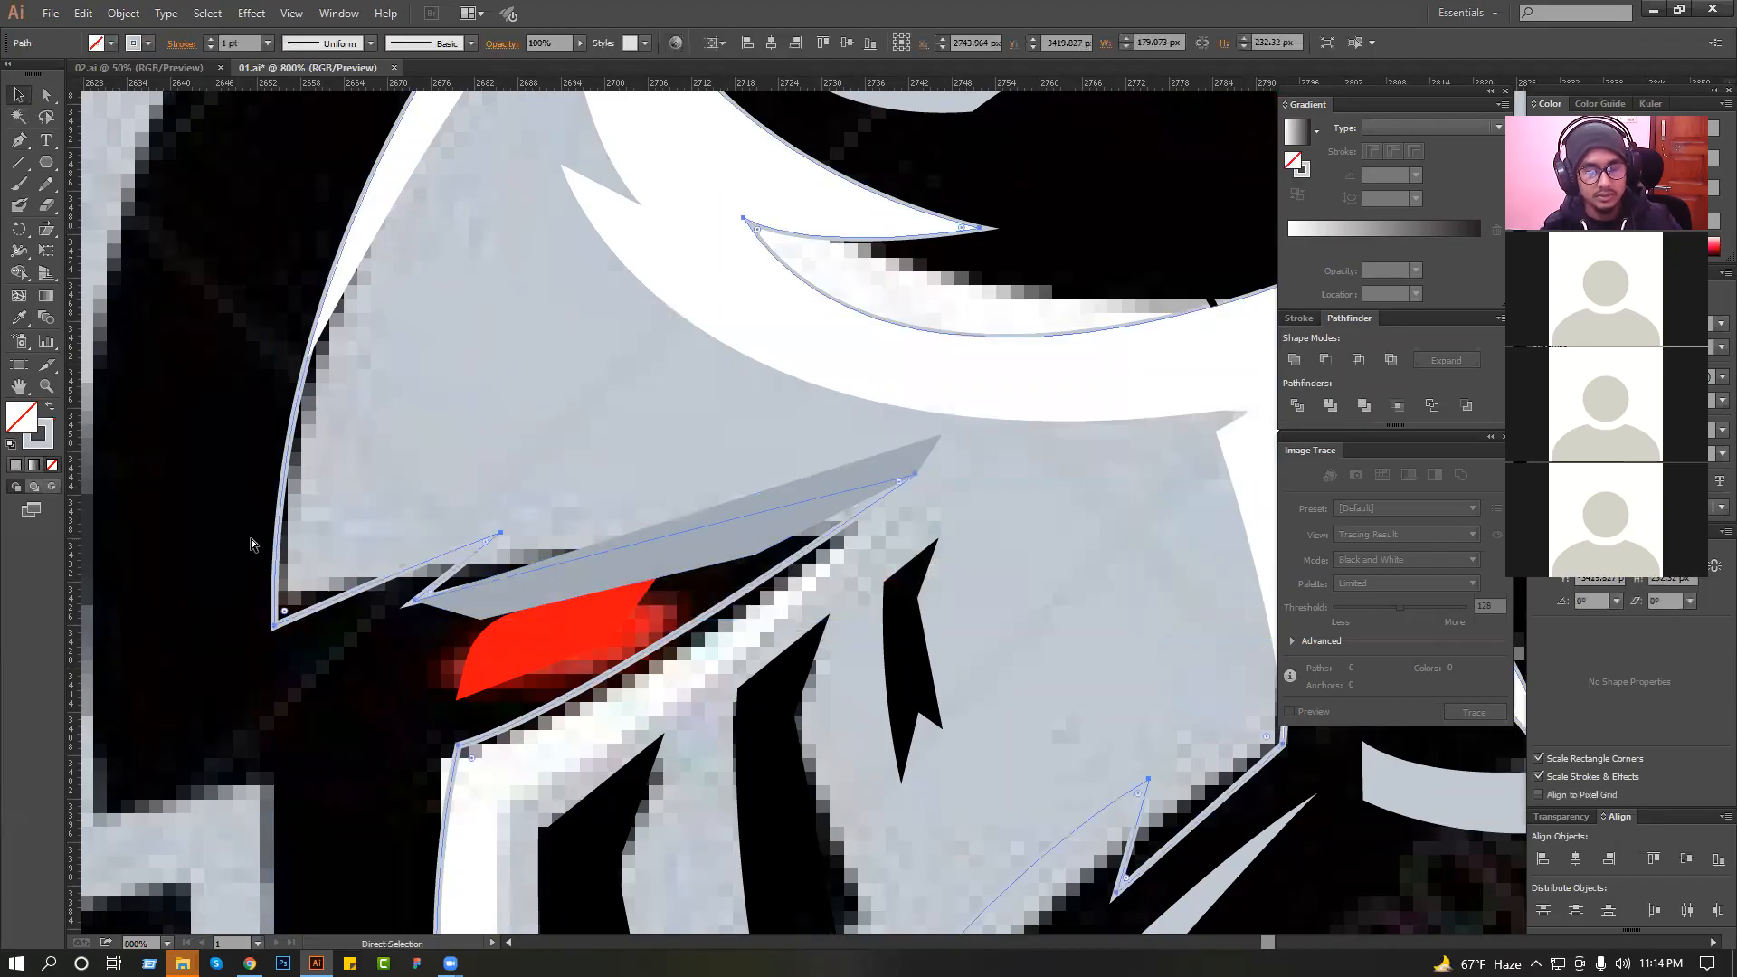
shift+click(835, 486)
click(1358, 360)
click(1043, 534)
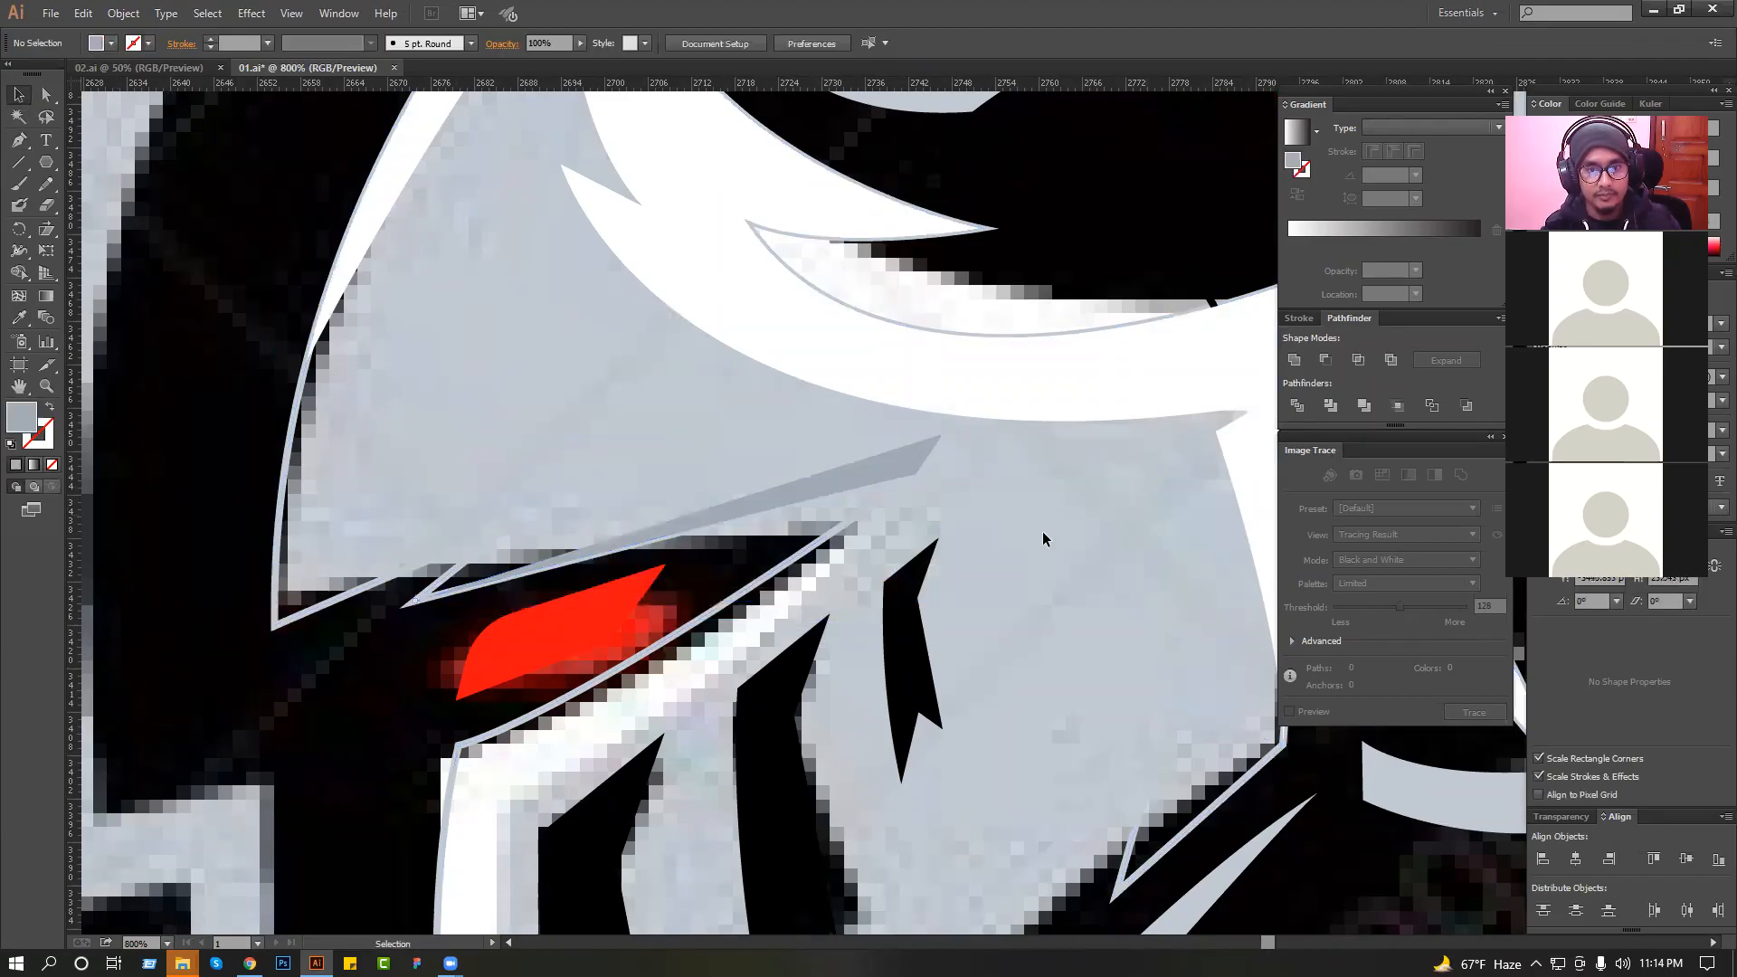
Draw the inner edge of a visor highlight from the lower cheek through the chin notch and up to the visor's front corner.
scroll(1113, 489, down, 2)
drag(379, 525, 362, 237)
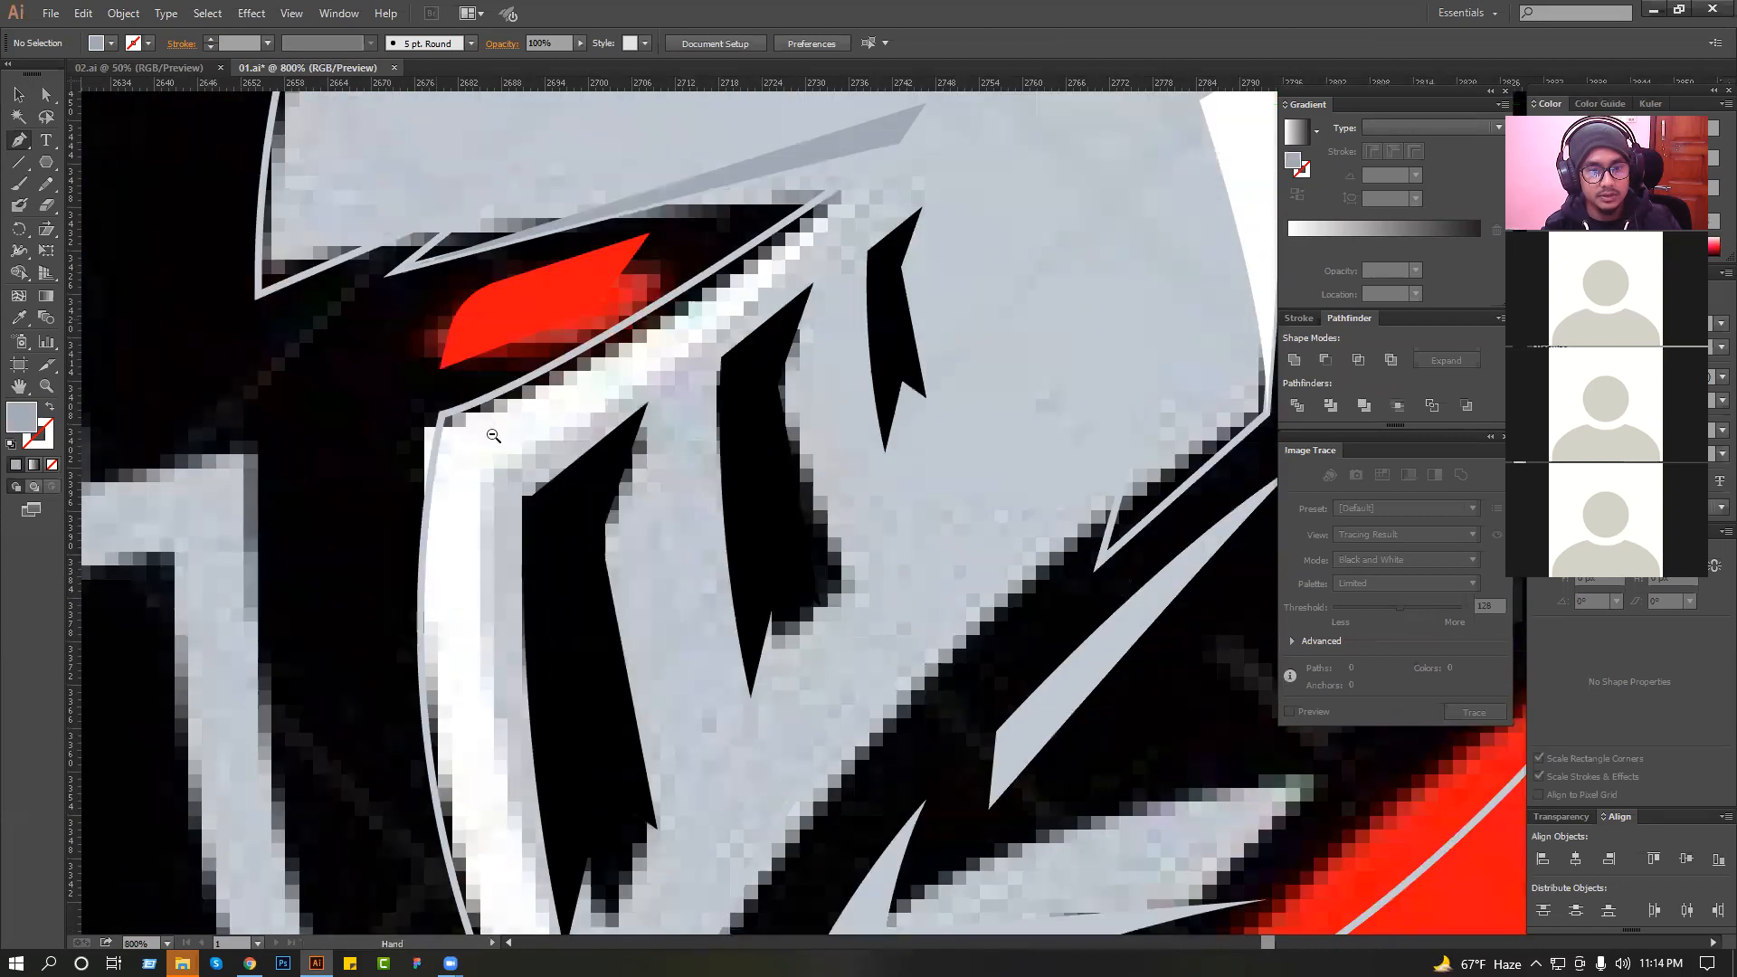
scroll(1015, 577, down, 3)
scroll(972, 362, up, 2)
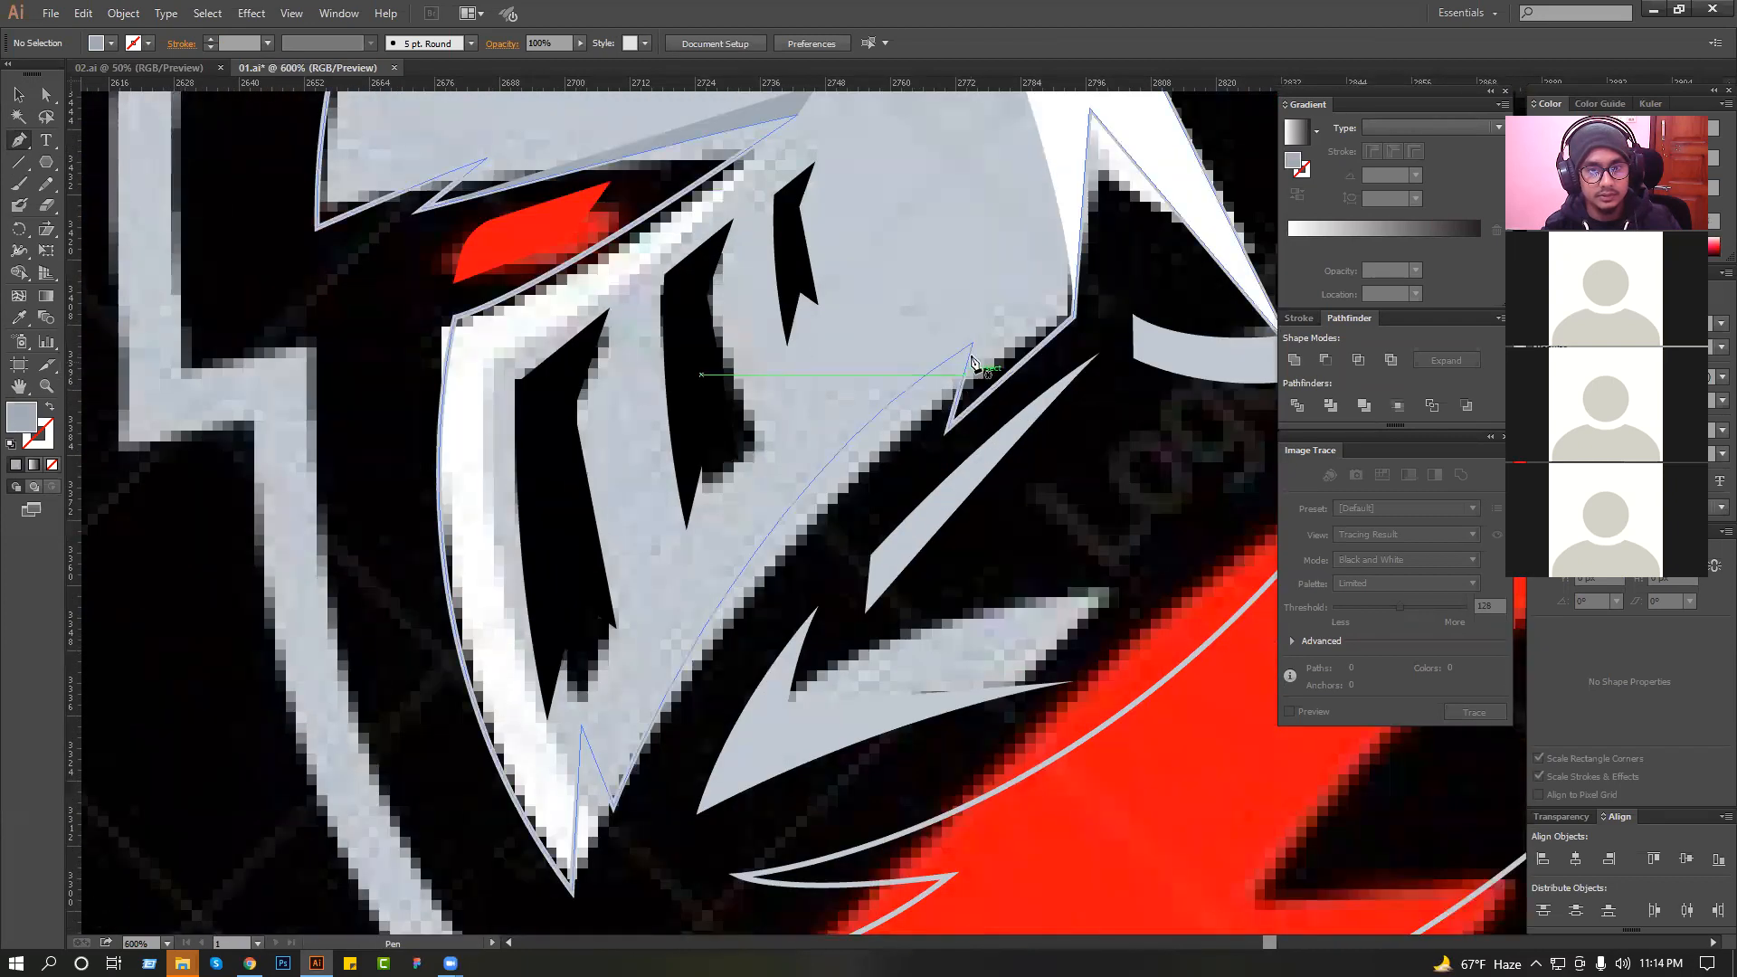
drag(620, 726, 569, 789)
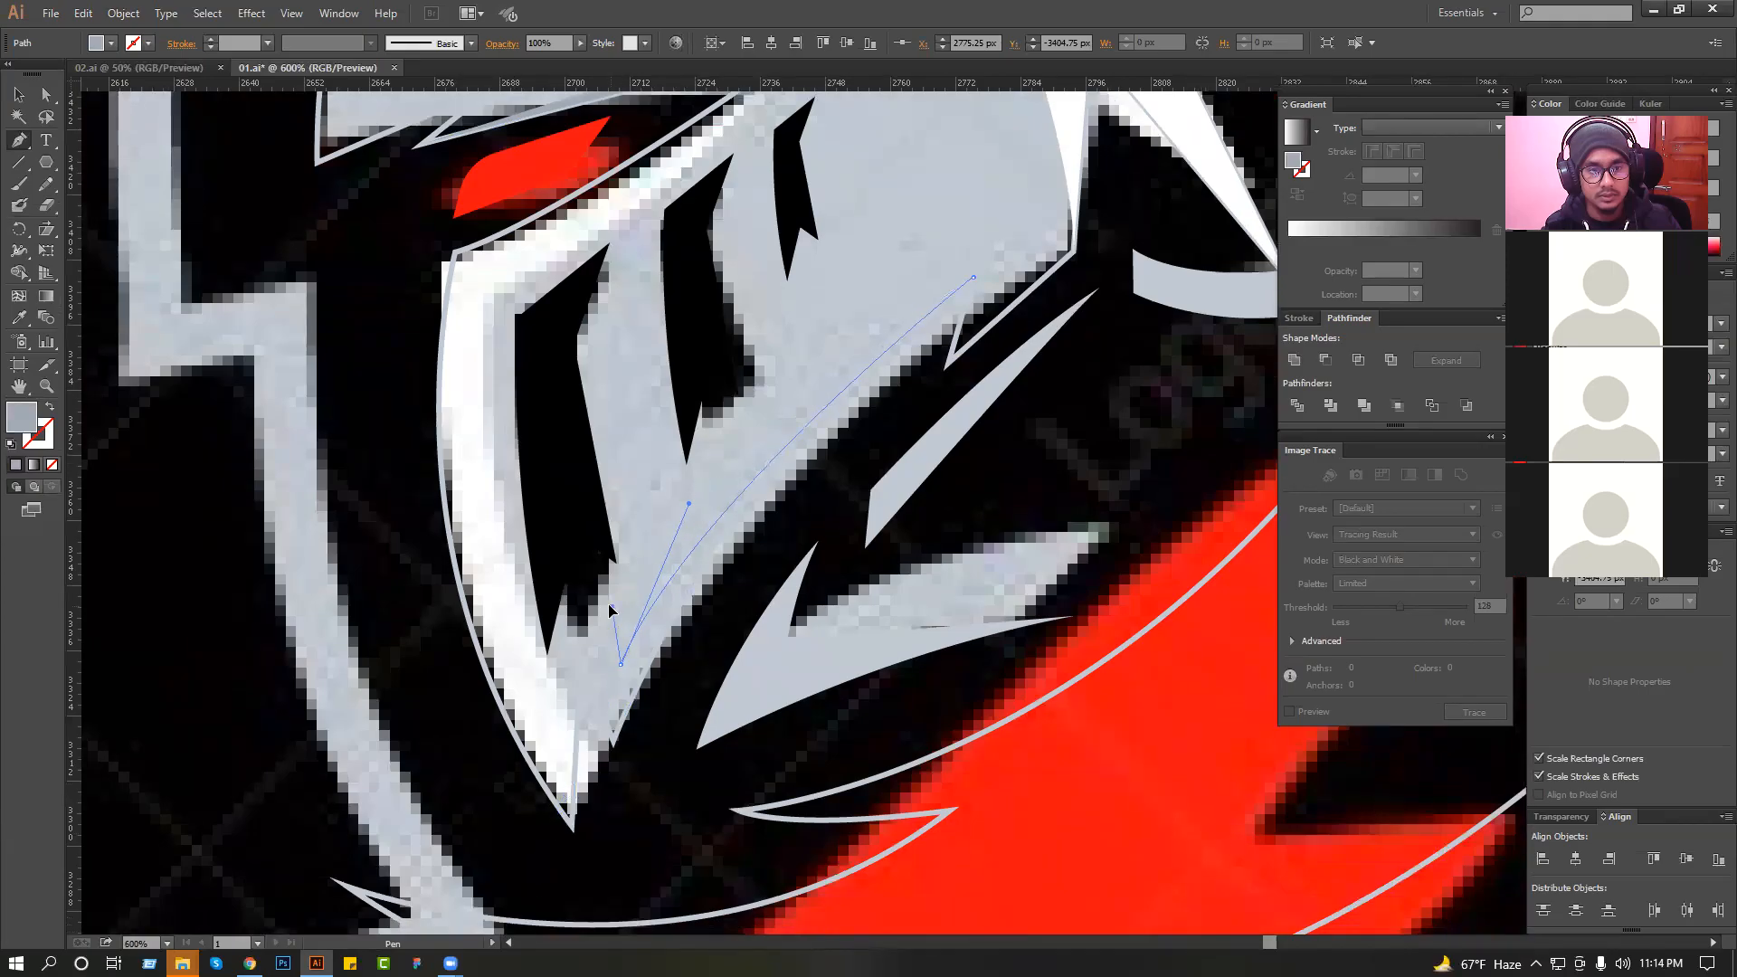
drag(598, 612, 512, 859)
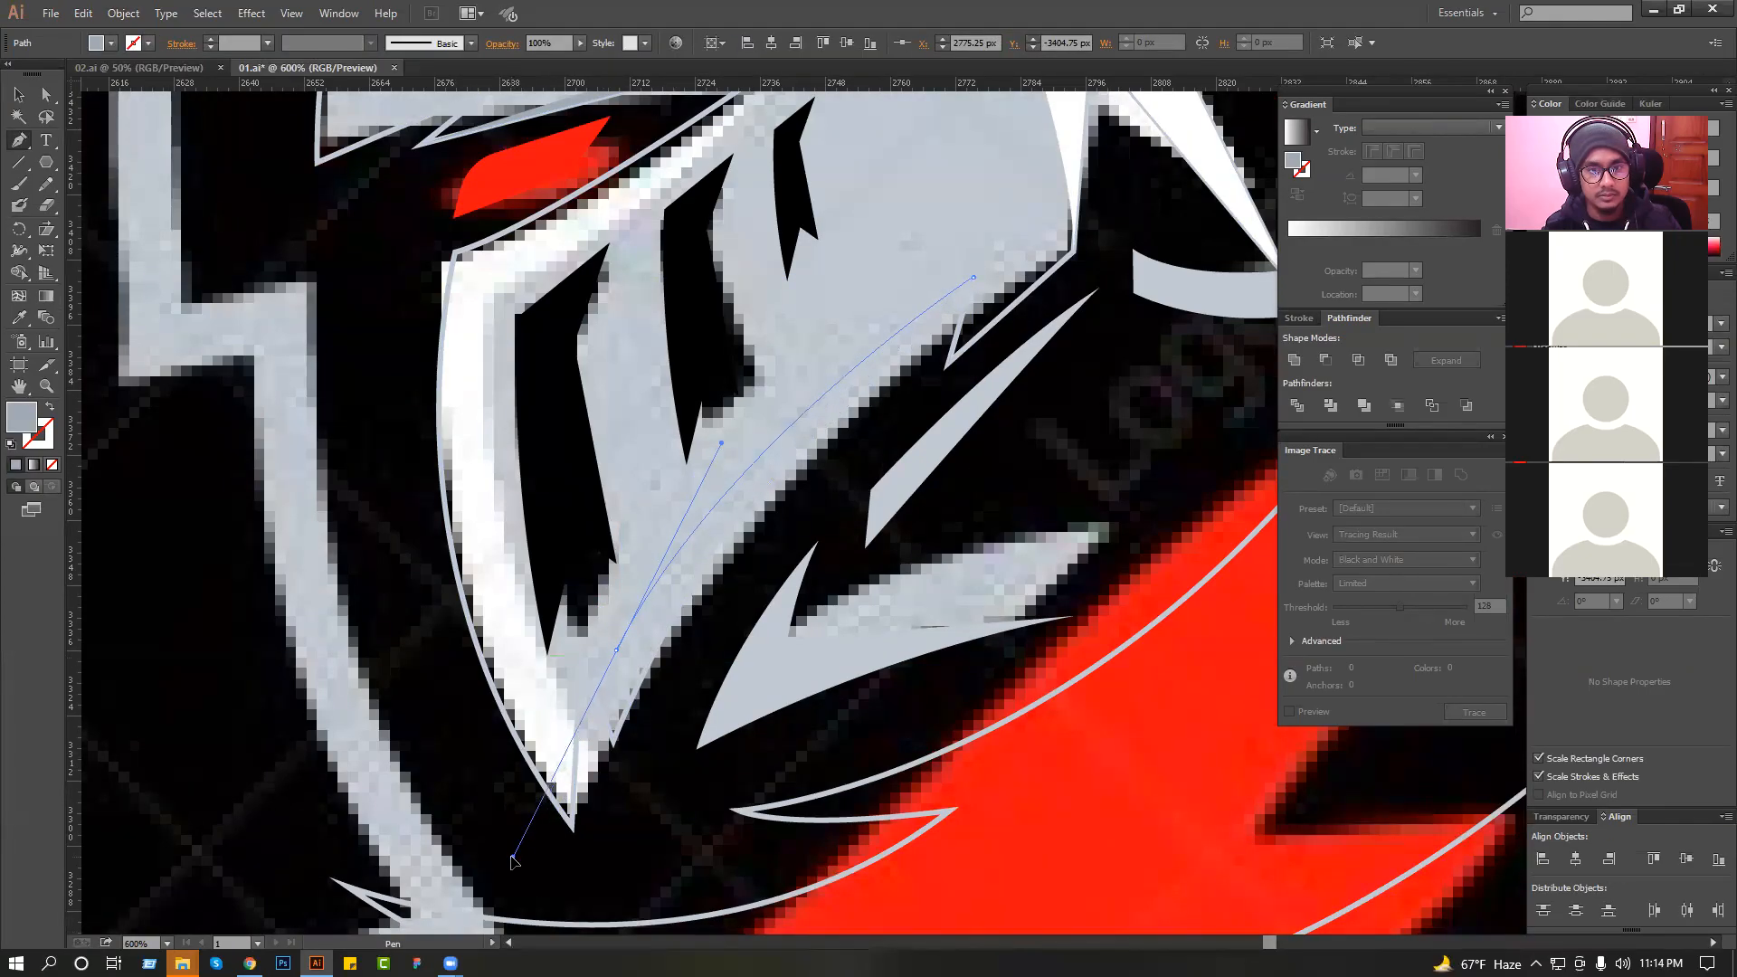
click(573, 628)
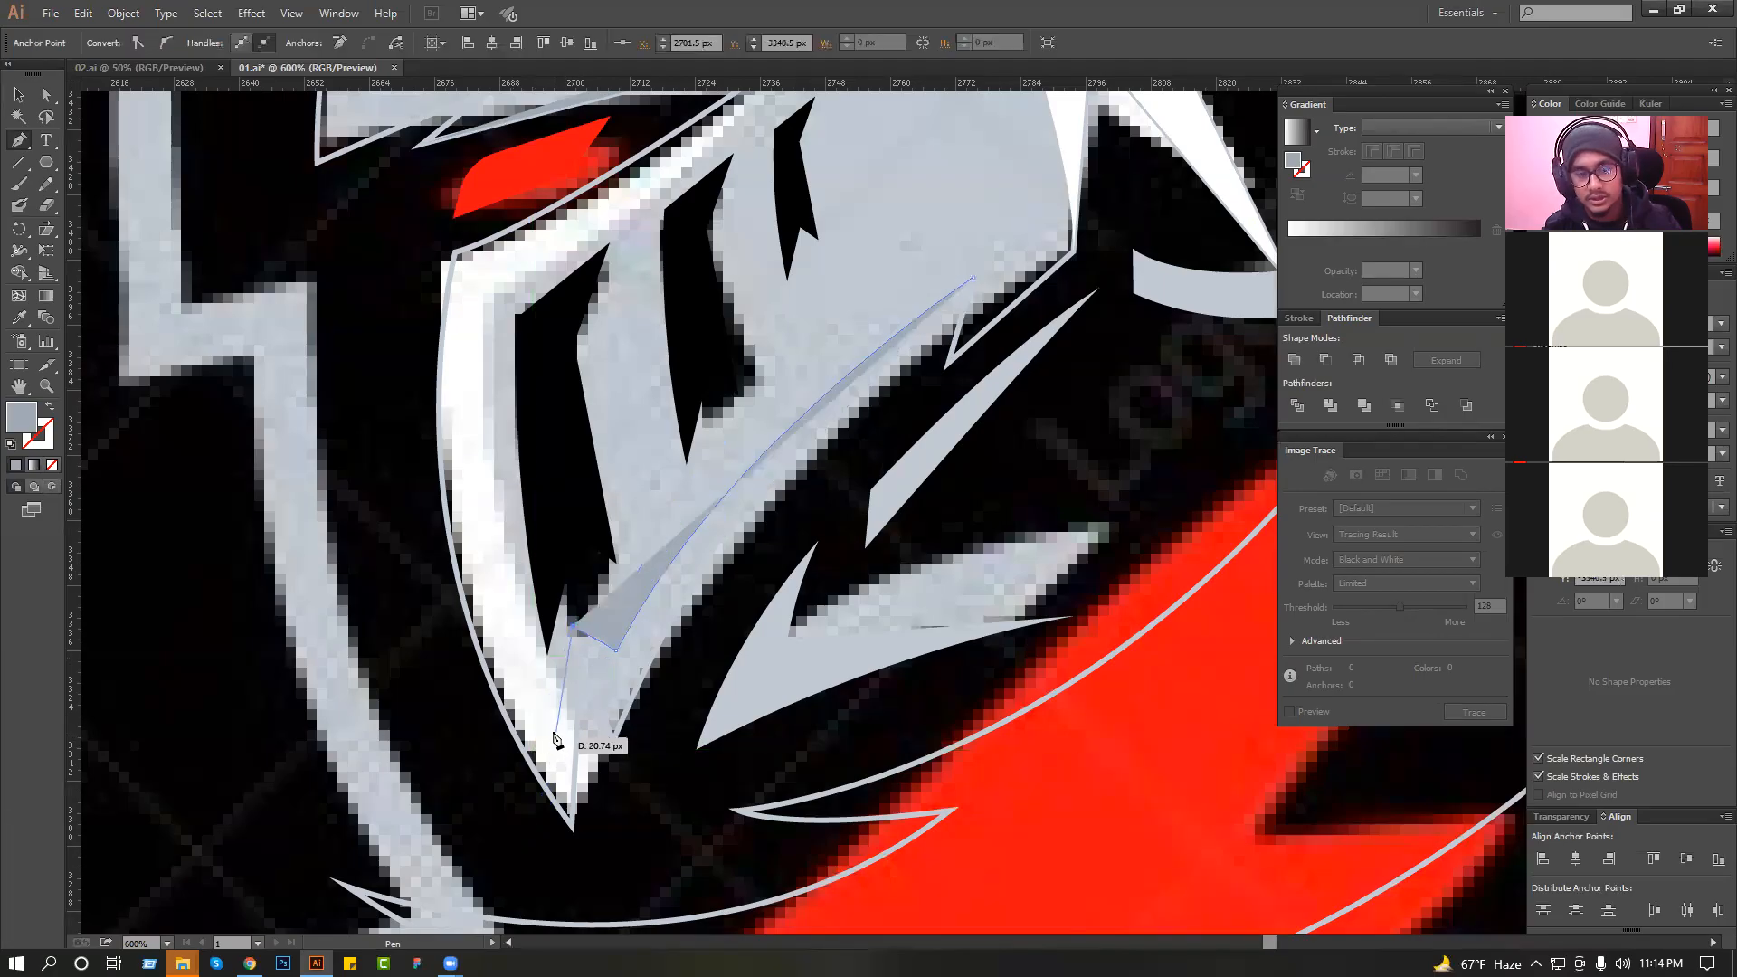
drag(550, 726, 513, 553)
scroll(513, 553, up, 4)
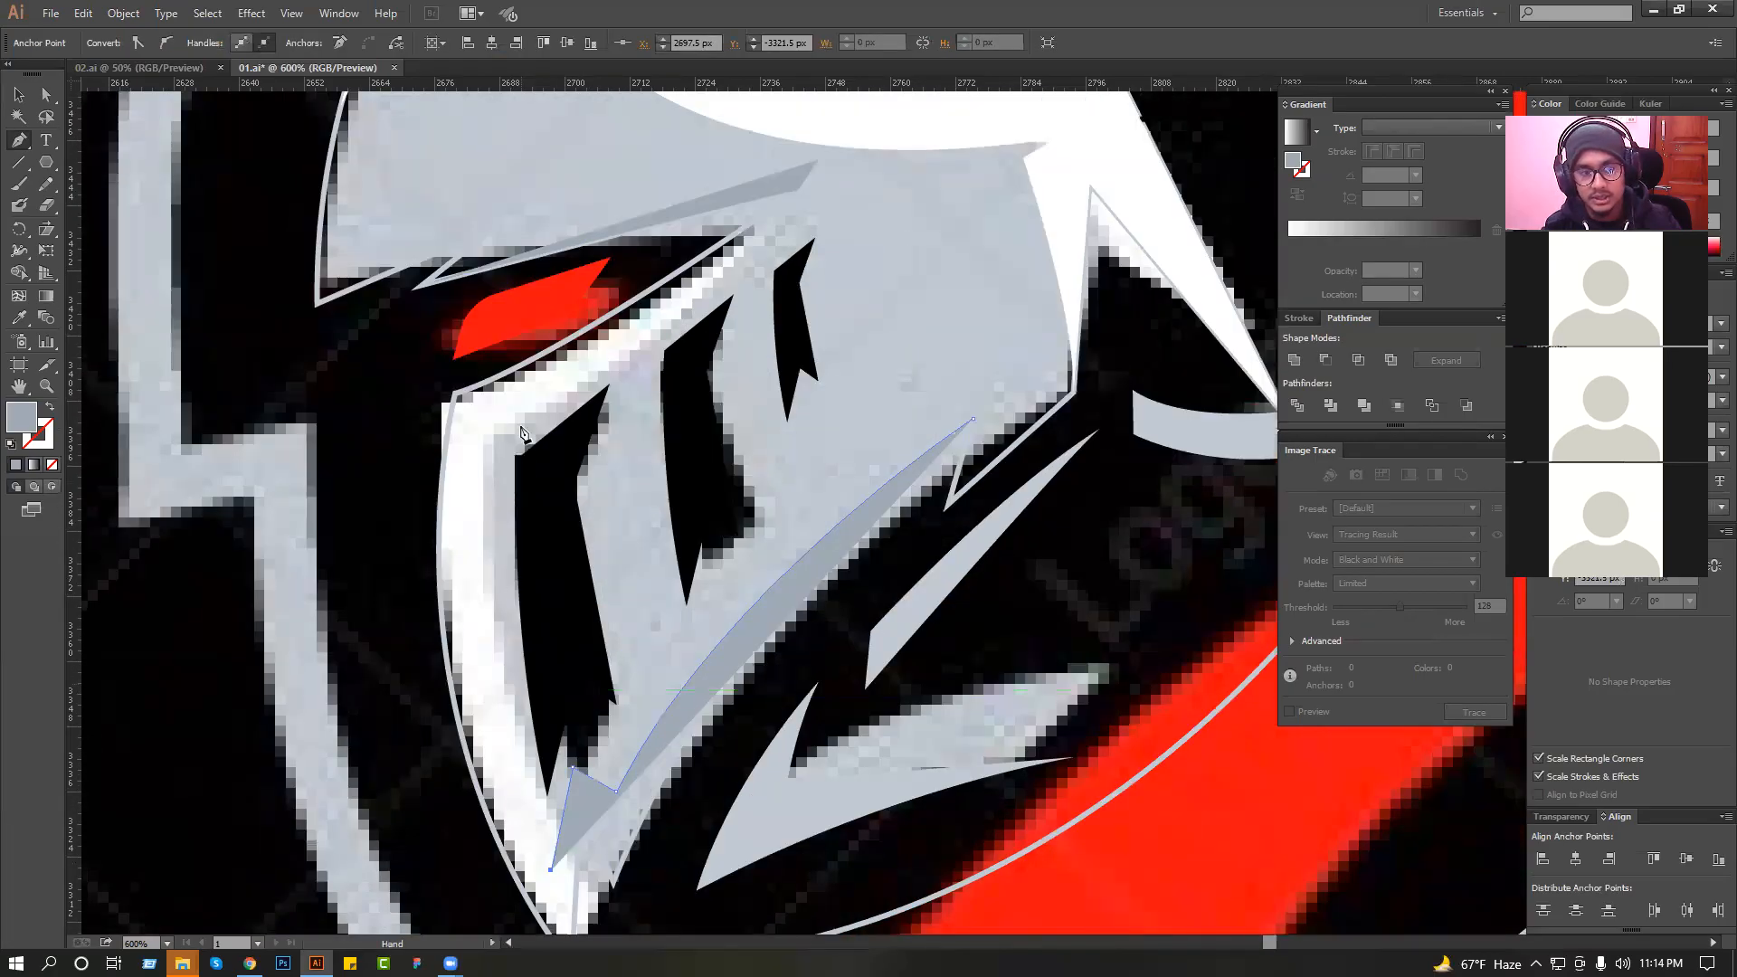
drag(485, 492, 502, 360)
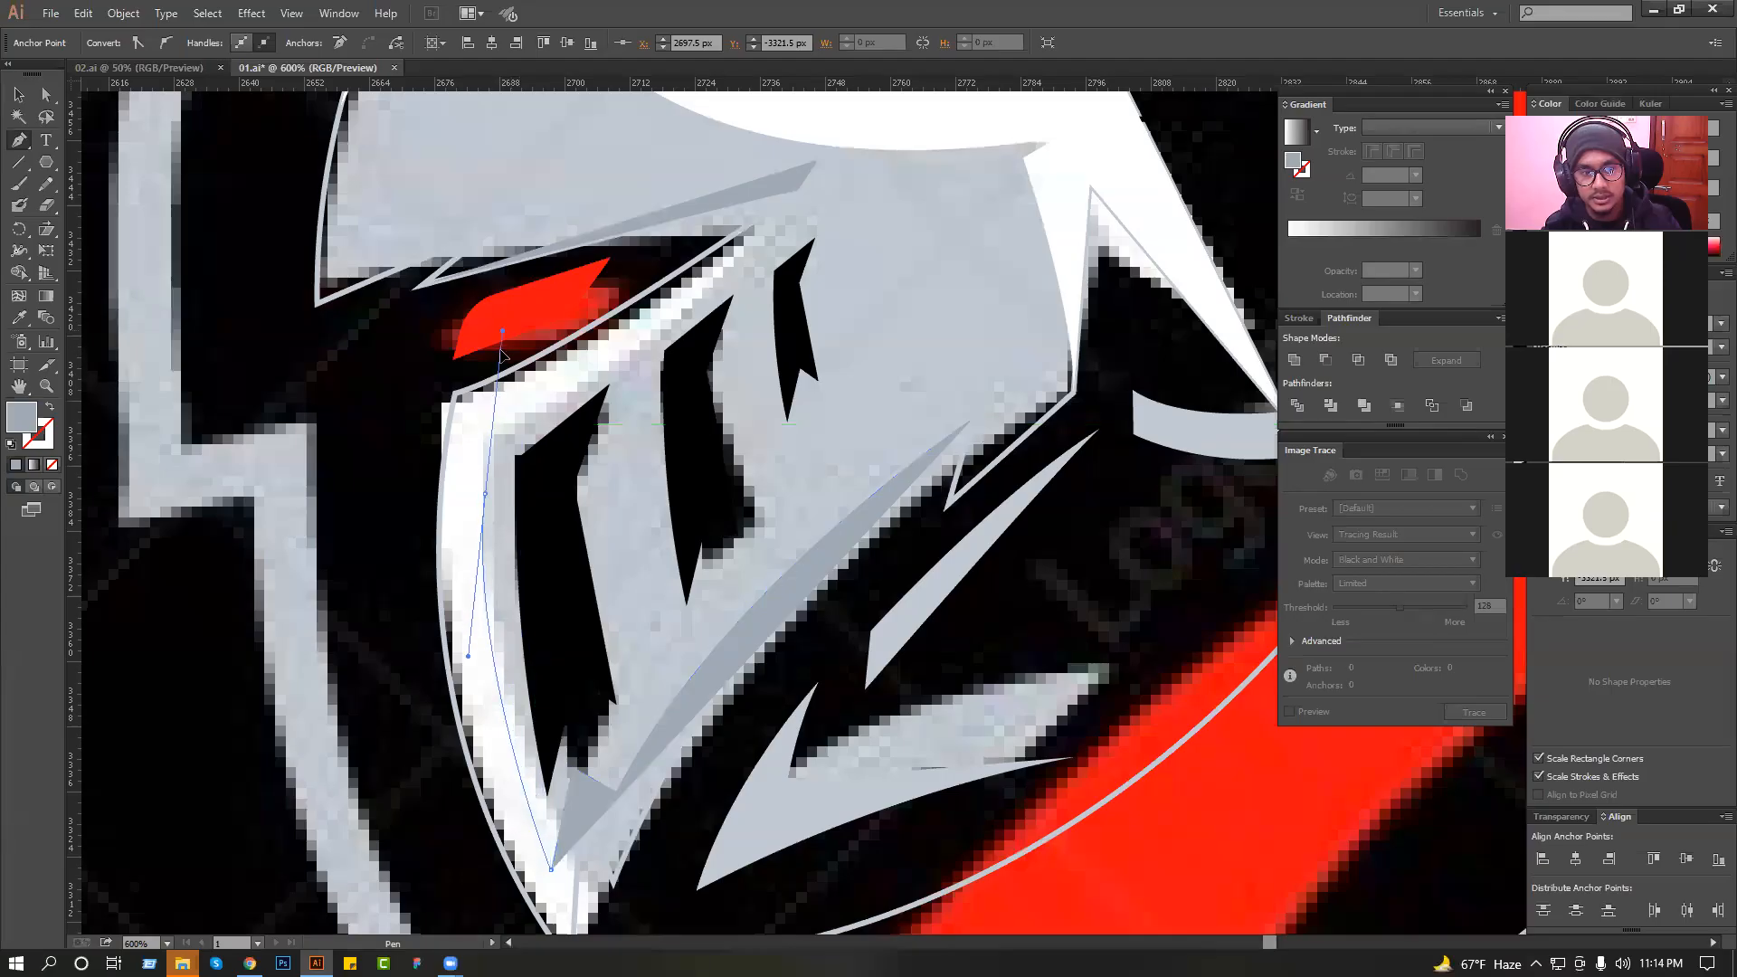
drag(495, 553, 494, 553)
click(495, 553)
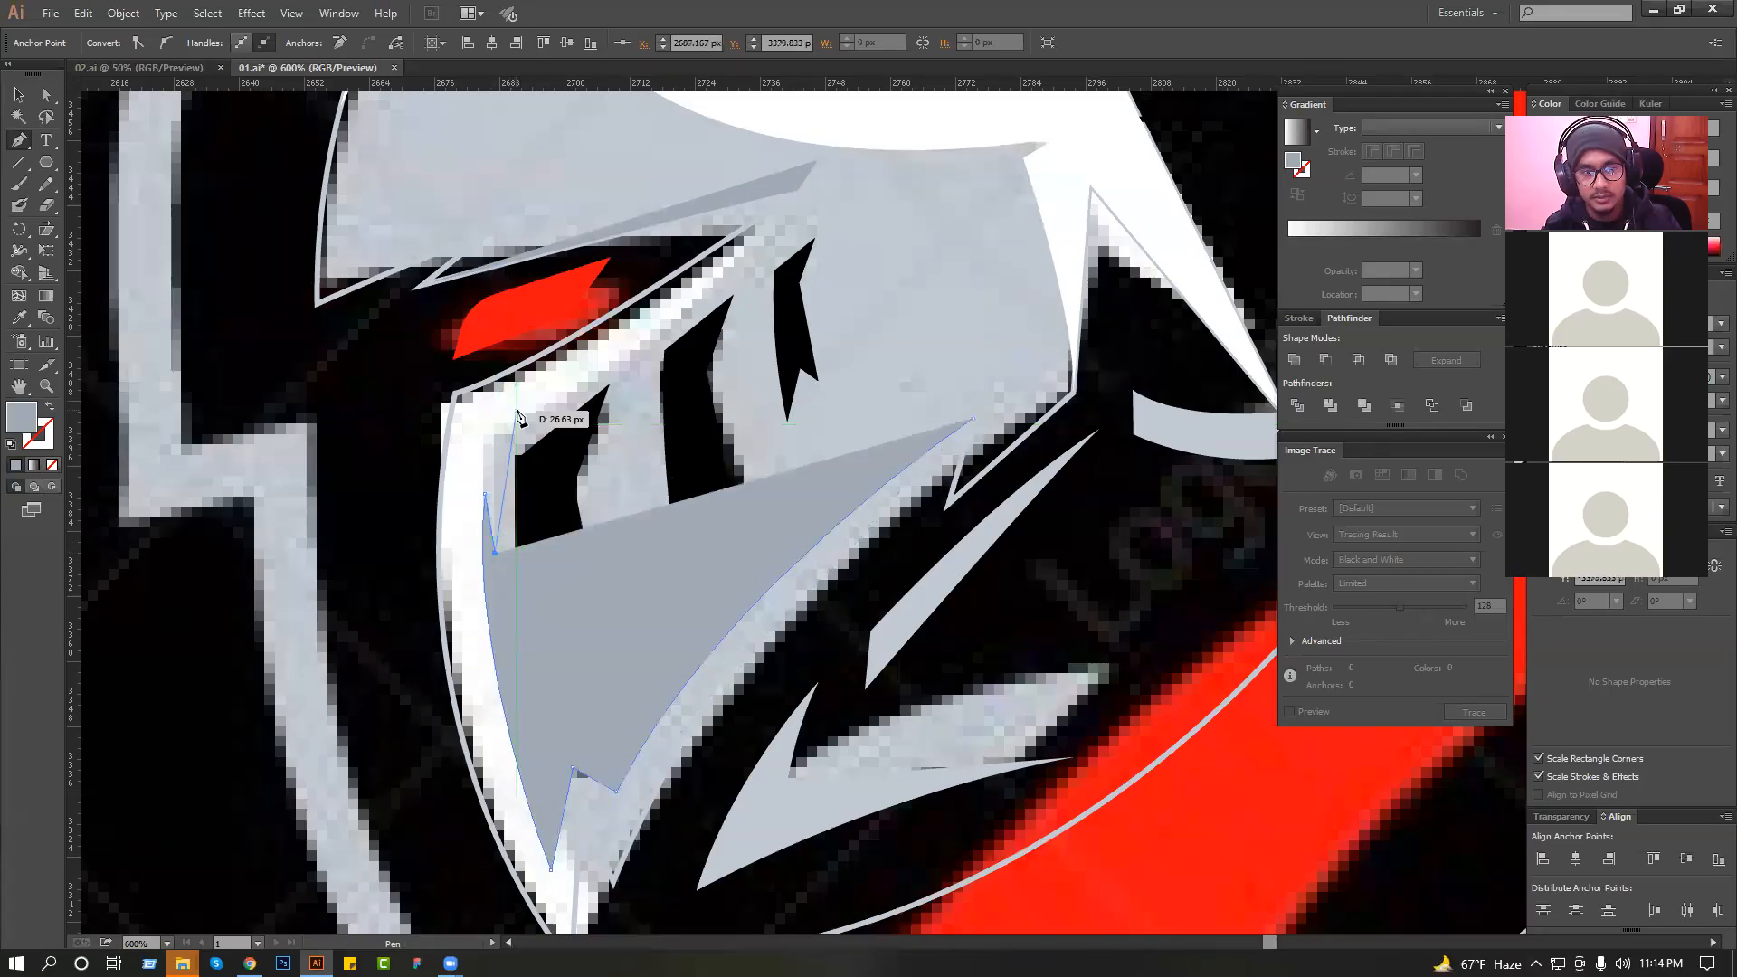
drag(507, 421, 525, 398)
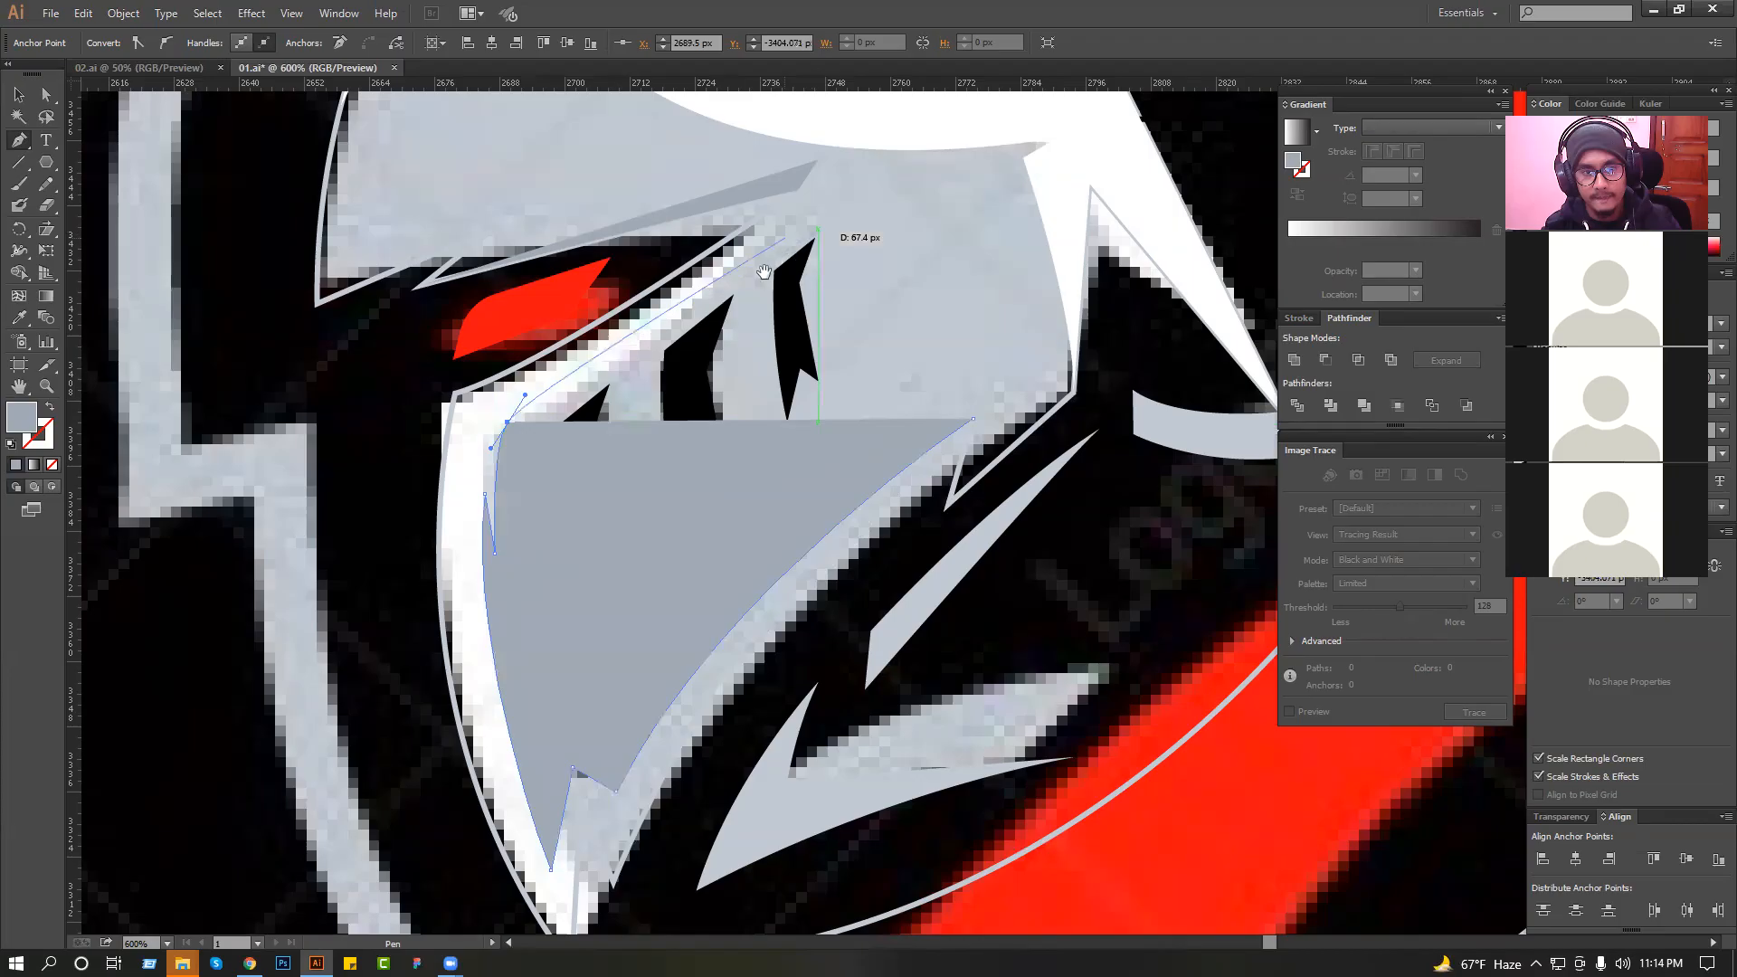
Continue the visor highlight along the visor's upper edge and close it loosely around the outside of the chin and cheek.
scroll(805, 271, up, 2)
drag(764, 265, 841, 192)
click(763, 261)
drag(451, 401, 430, 427)
drag(367, 475, 361, 485)
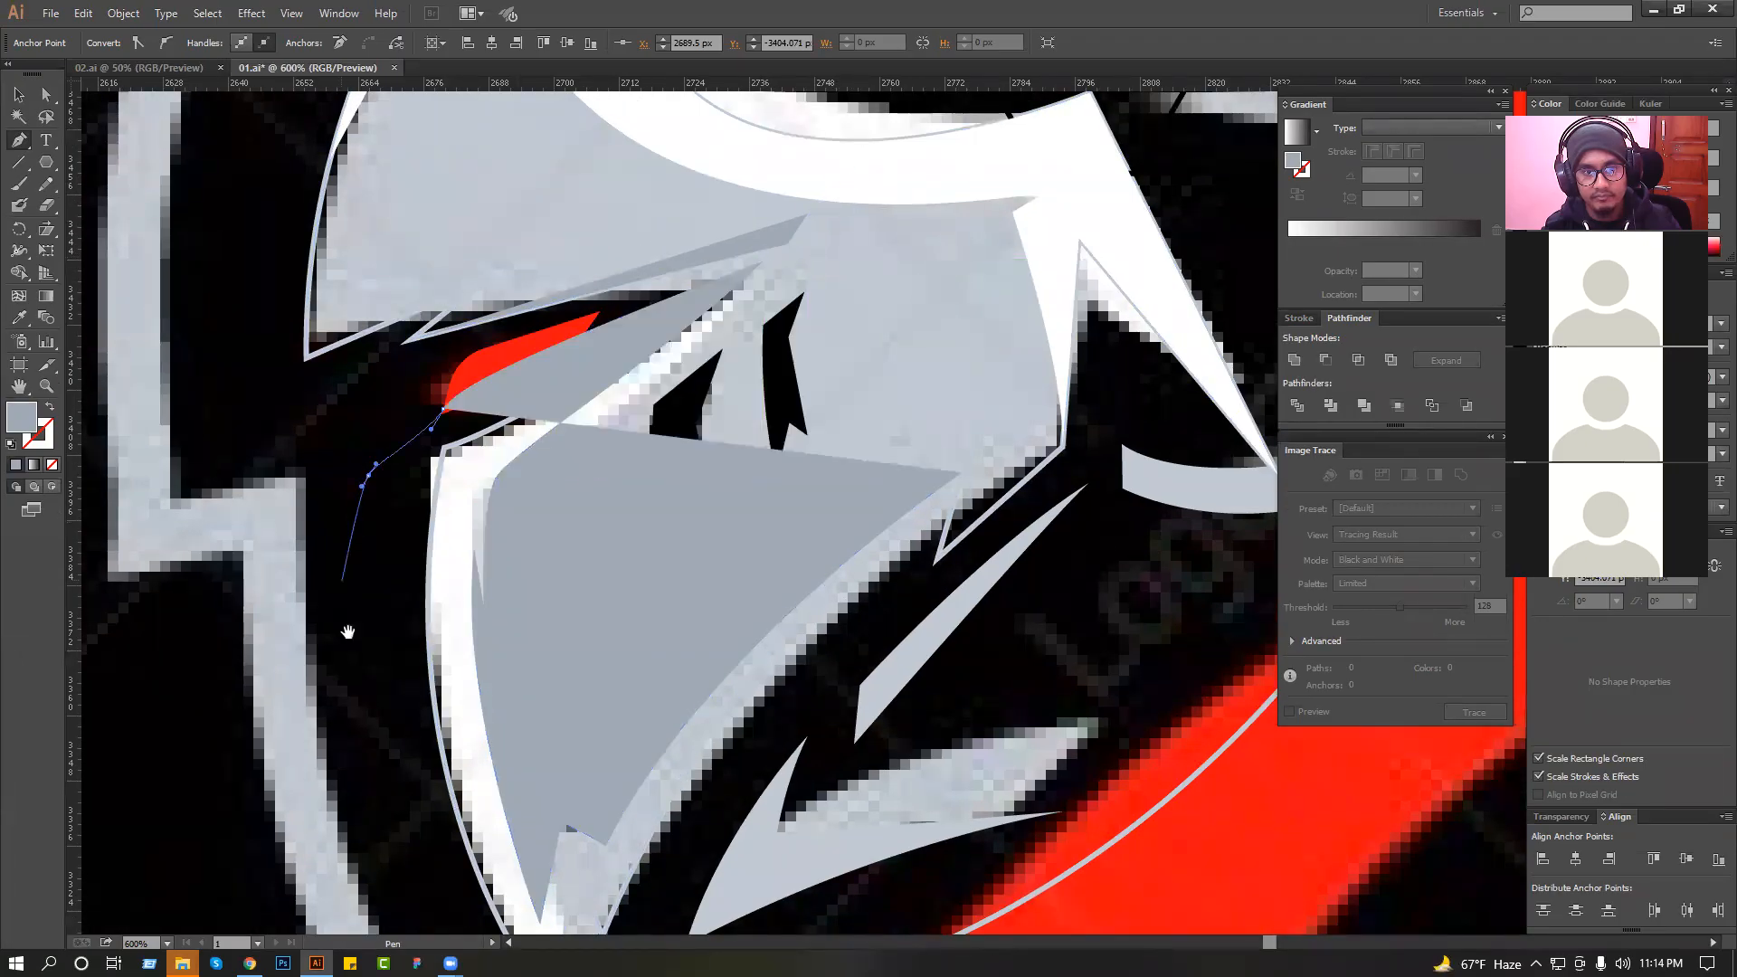
drag(362, 812, 398, 491)
drag(421, 595, 437, 625)
drag(534, 736, 632, 761)
drag(747, 758, 838, 653)
click(1006, 430)
drag(1059, 220, 1045, 264)
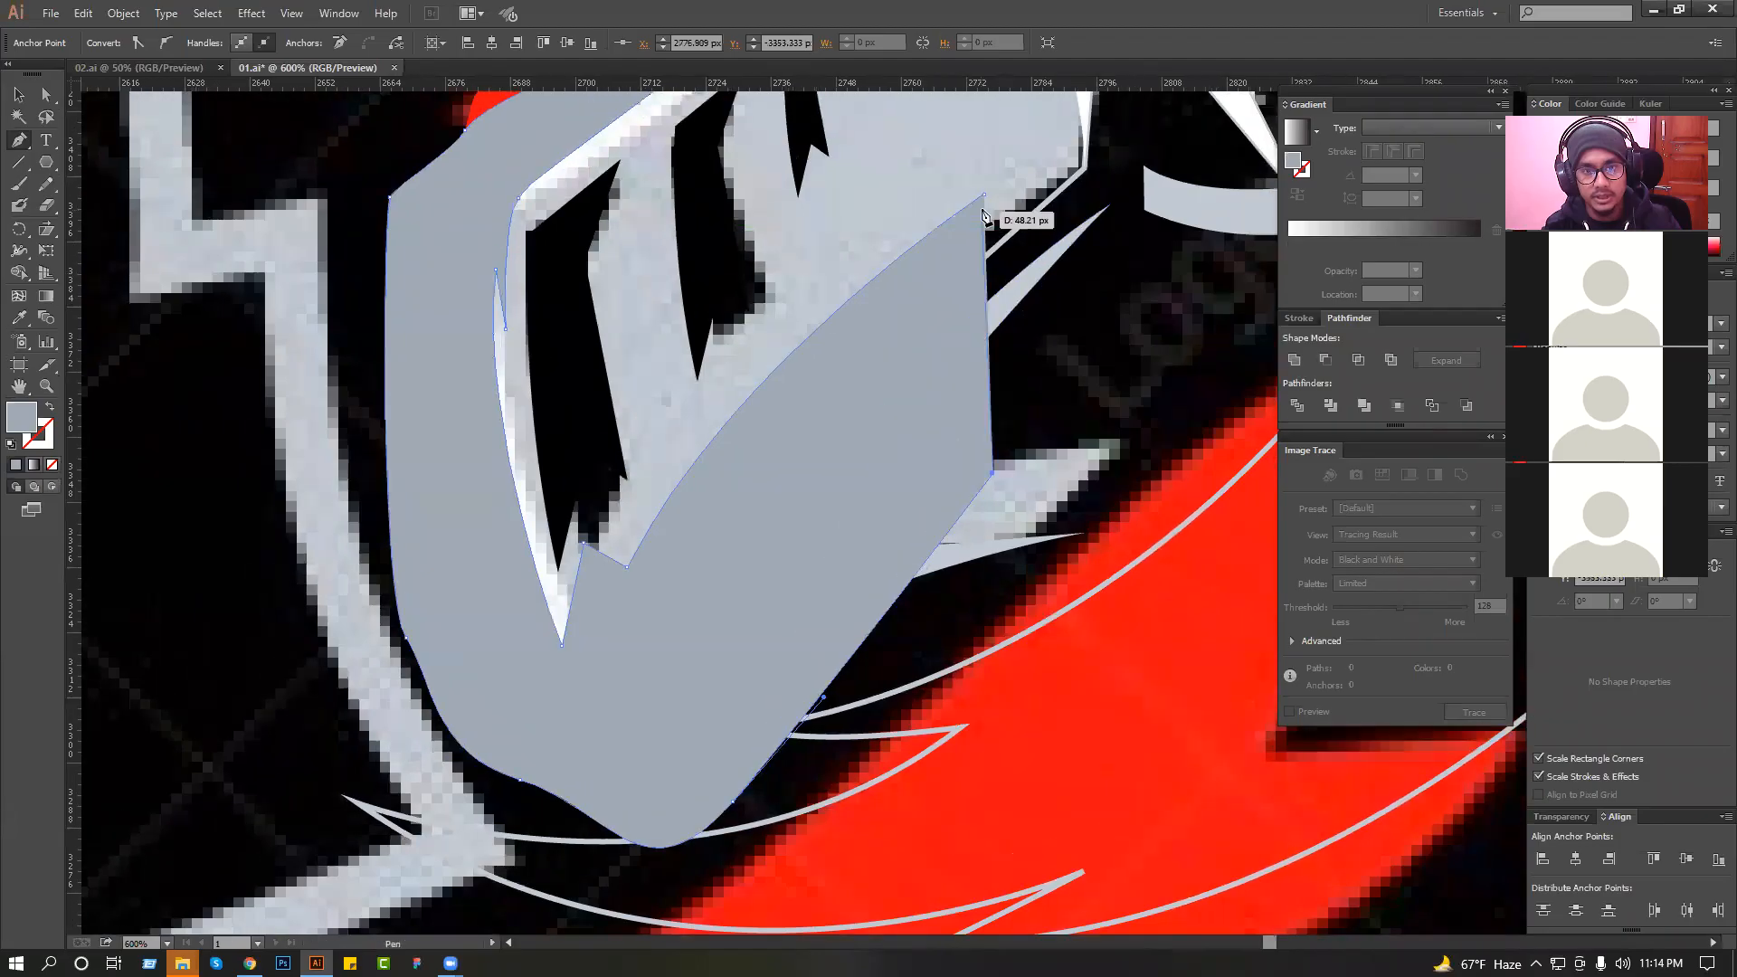
click(869, 415)
click(983, 194)
Fill the visor highlight shape with the white sampled from the brow highlight.
ctrl+alt+click(621, 345)
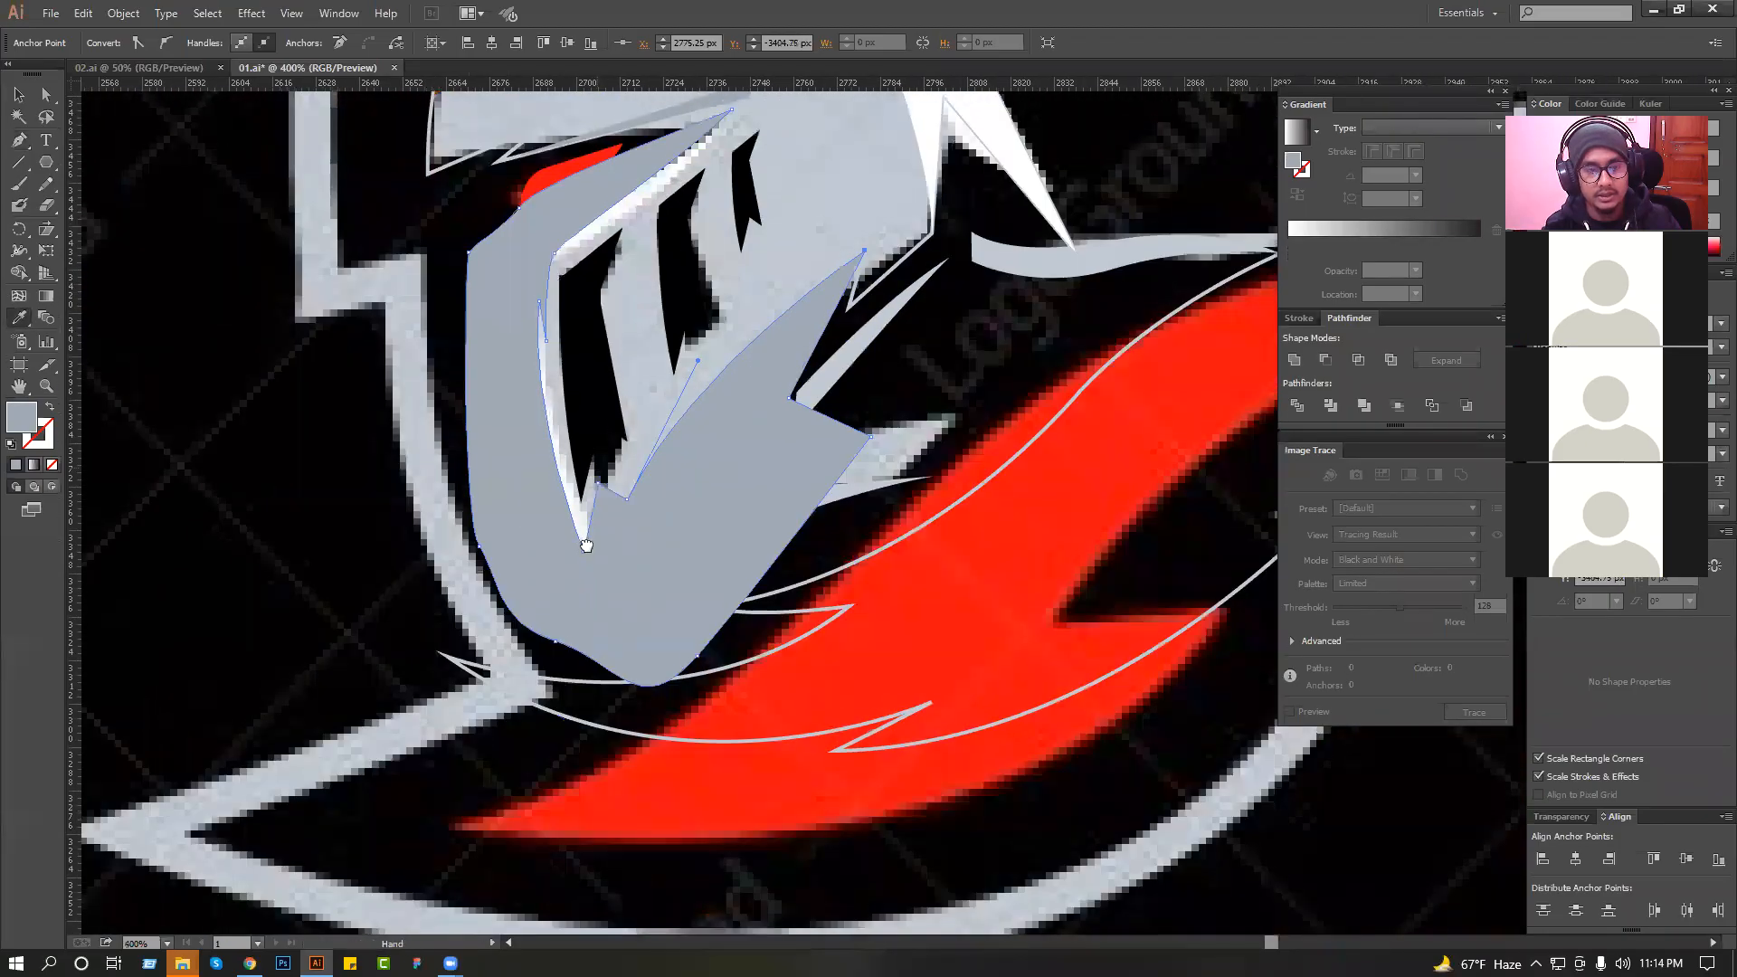
drag(633, 317, 609, 521)
click(731, 247)
Intersect the white visor highlight with a copy of the helmet outline to trim it to the visor, and deselect it.
key(v)
drag(845, 892, 405, 271)
key(a)
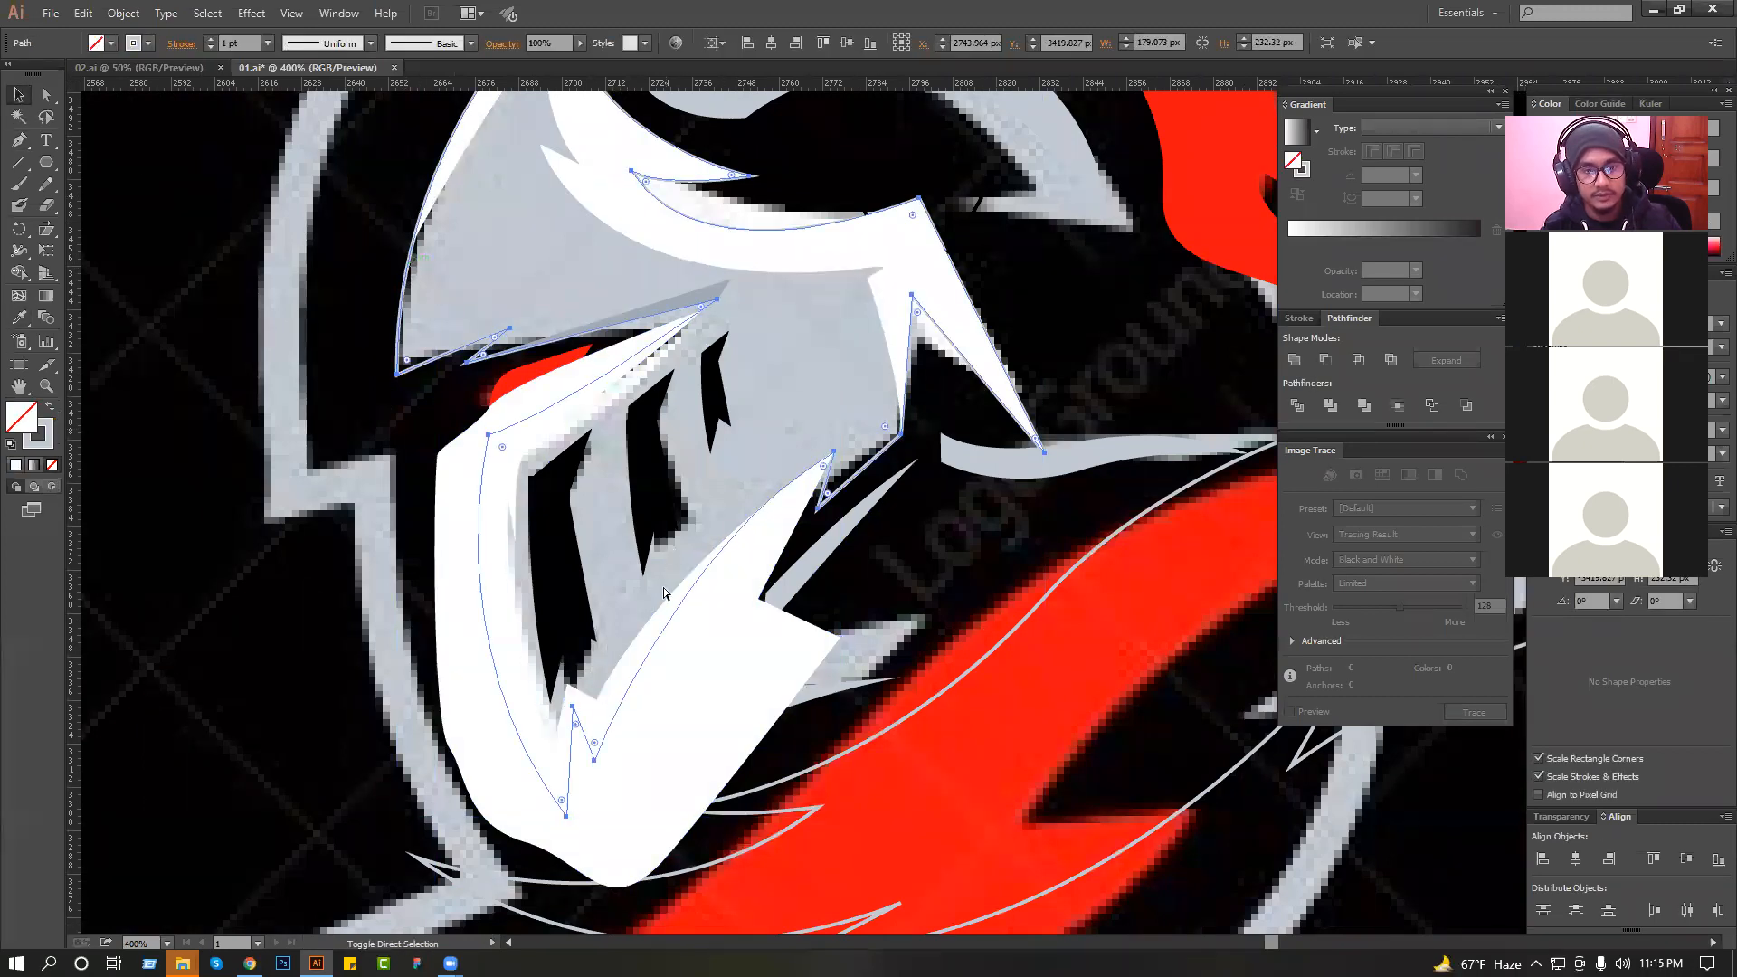
click(1358, 359)
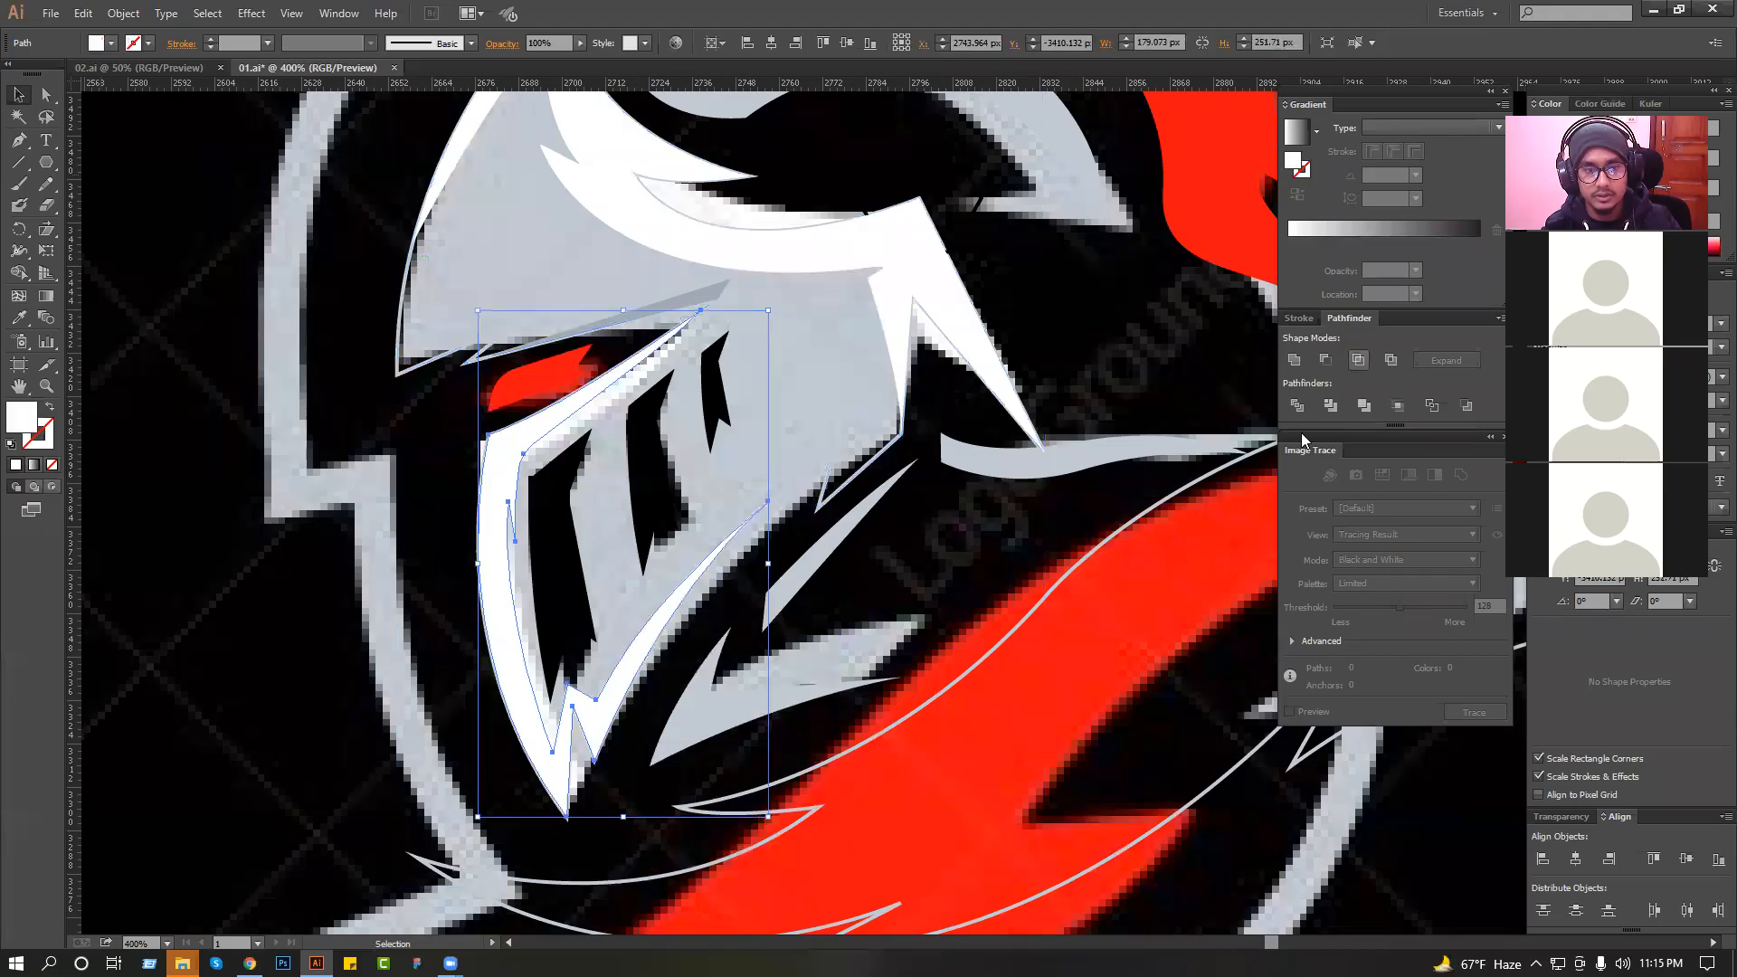
click(937, 592)
Fill the helmet outline with the light grey sampled from the helmet, keeping the visor slots black, and deselect it.
key(z)
drag(480, 599, 785, 737)
key(a)
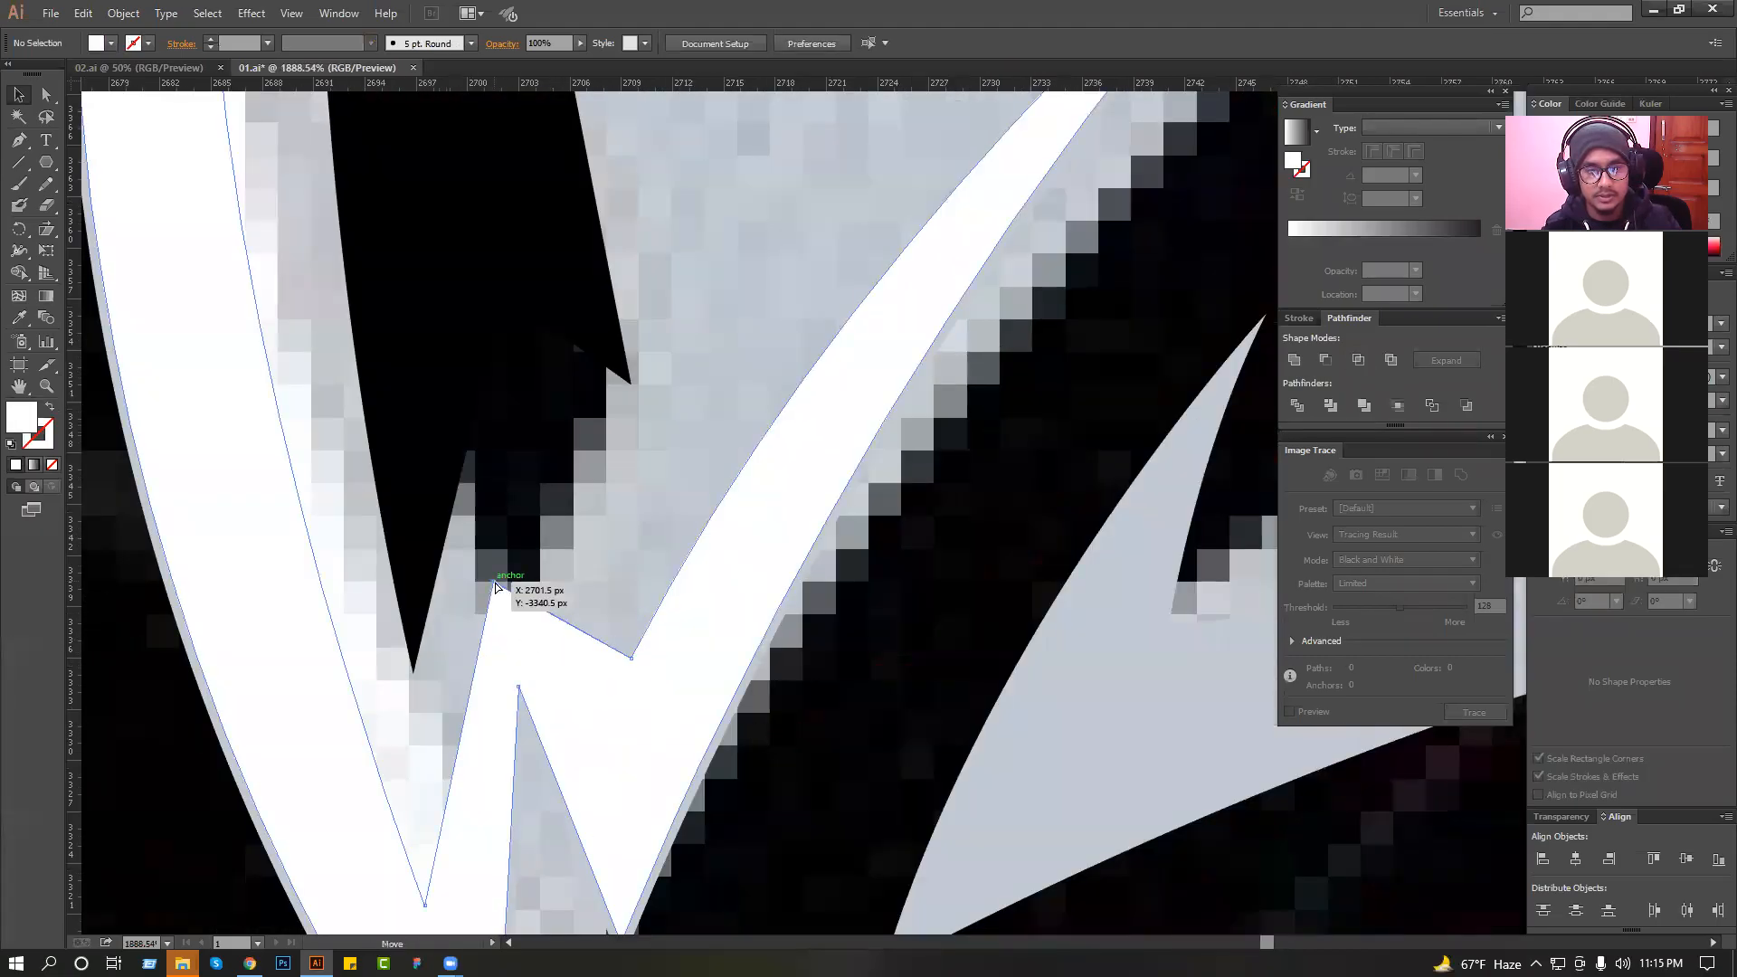
click(494, 583)
click(573, 581)
scroll(569, 554, down, 4)
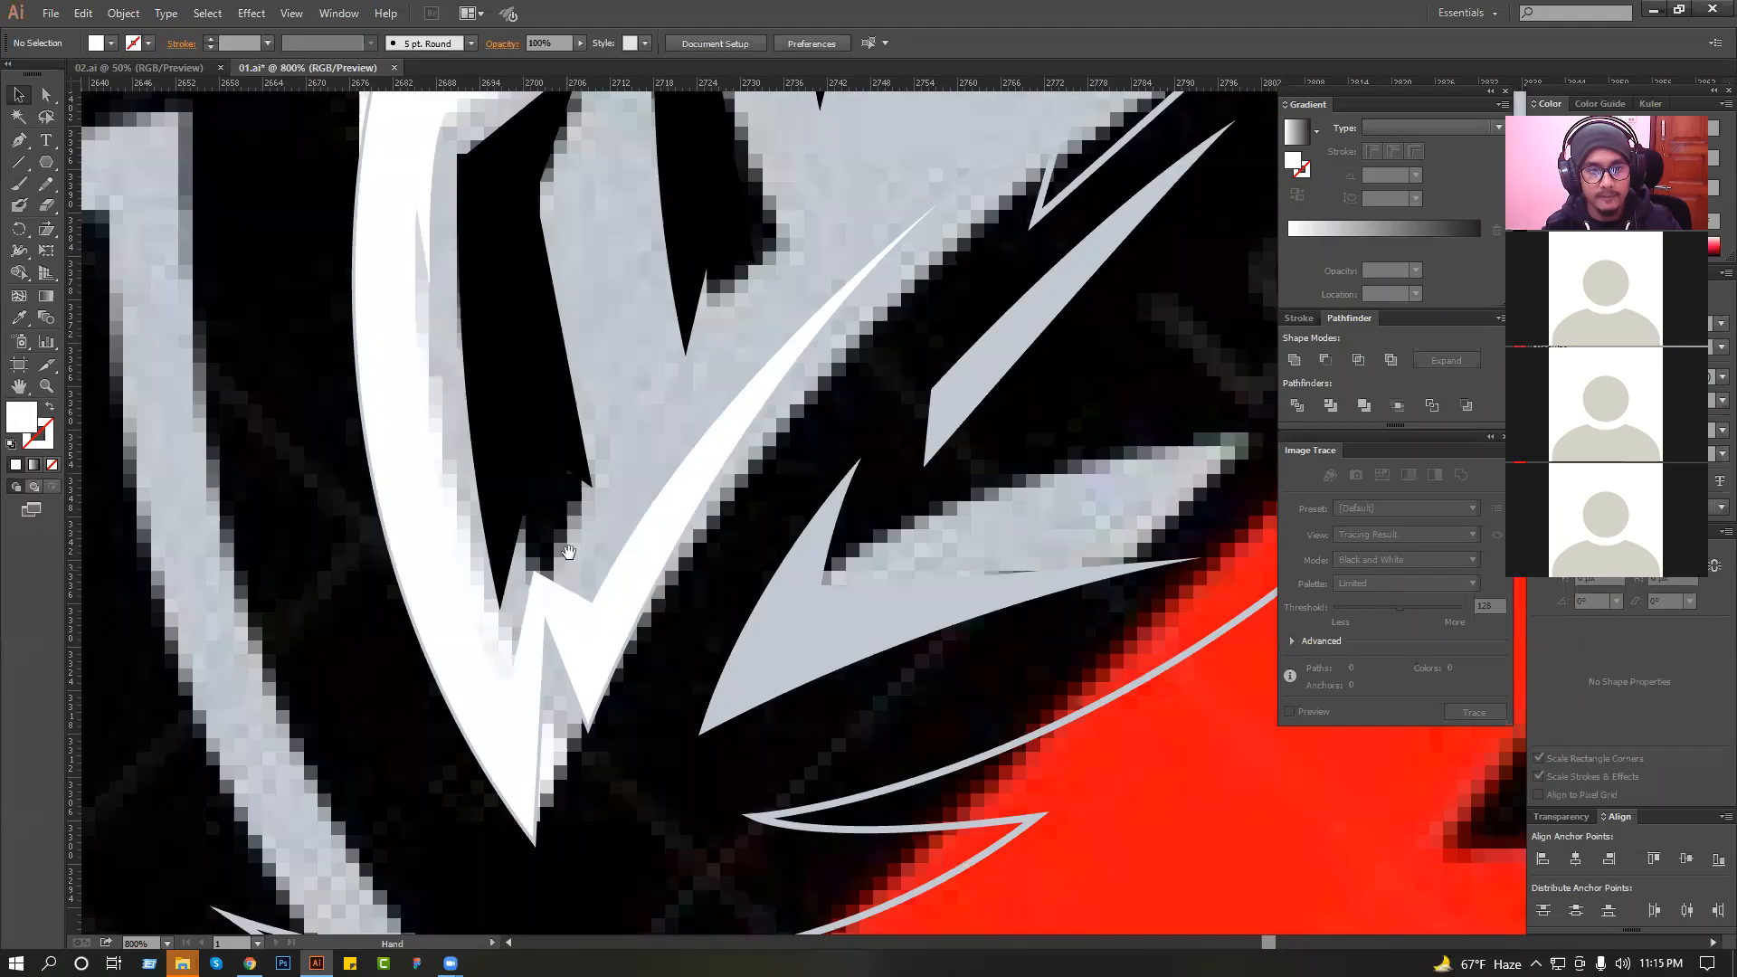
drag(568, 552, 569, 625)
drag(879, 397, 879, 400)
drag(1000, 291, 950, 454)
click(959, 452)
click(18, 318)
click(791, 318)
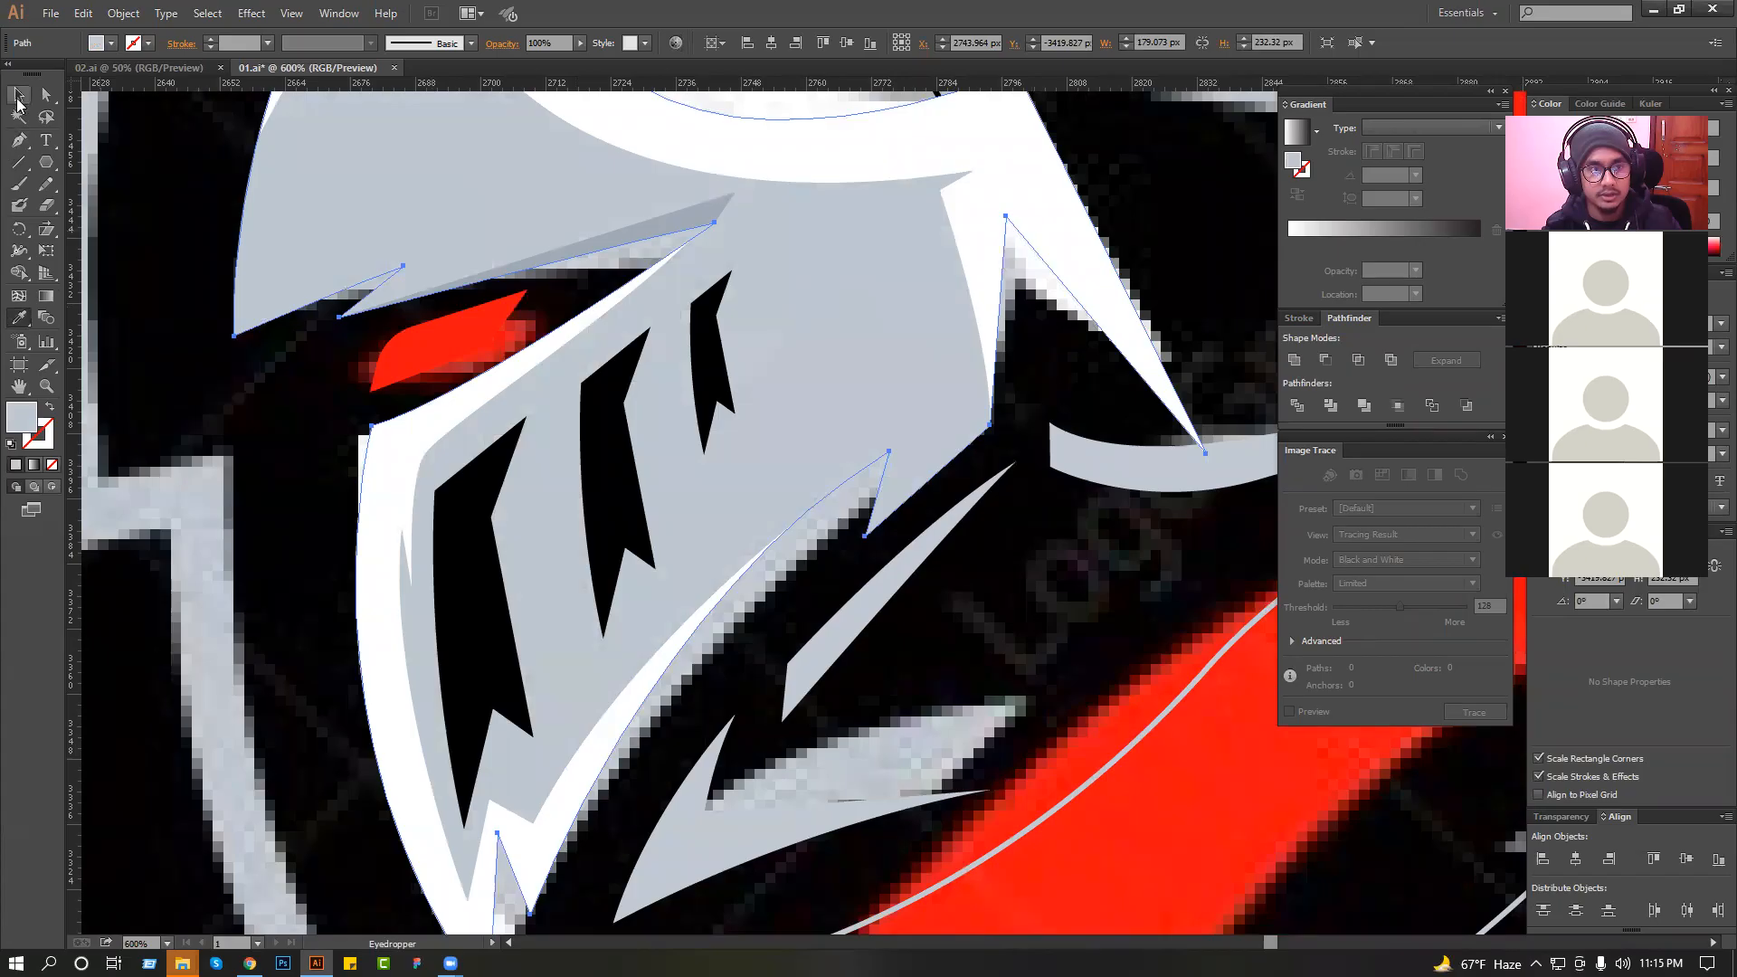
click(18, 101)
click(323, 443)
Swap the fill and stroke of the curved grey band above the helmet so it becomes a grey outline, and deselect it.
scroll(324, 444, down, 4)
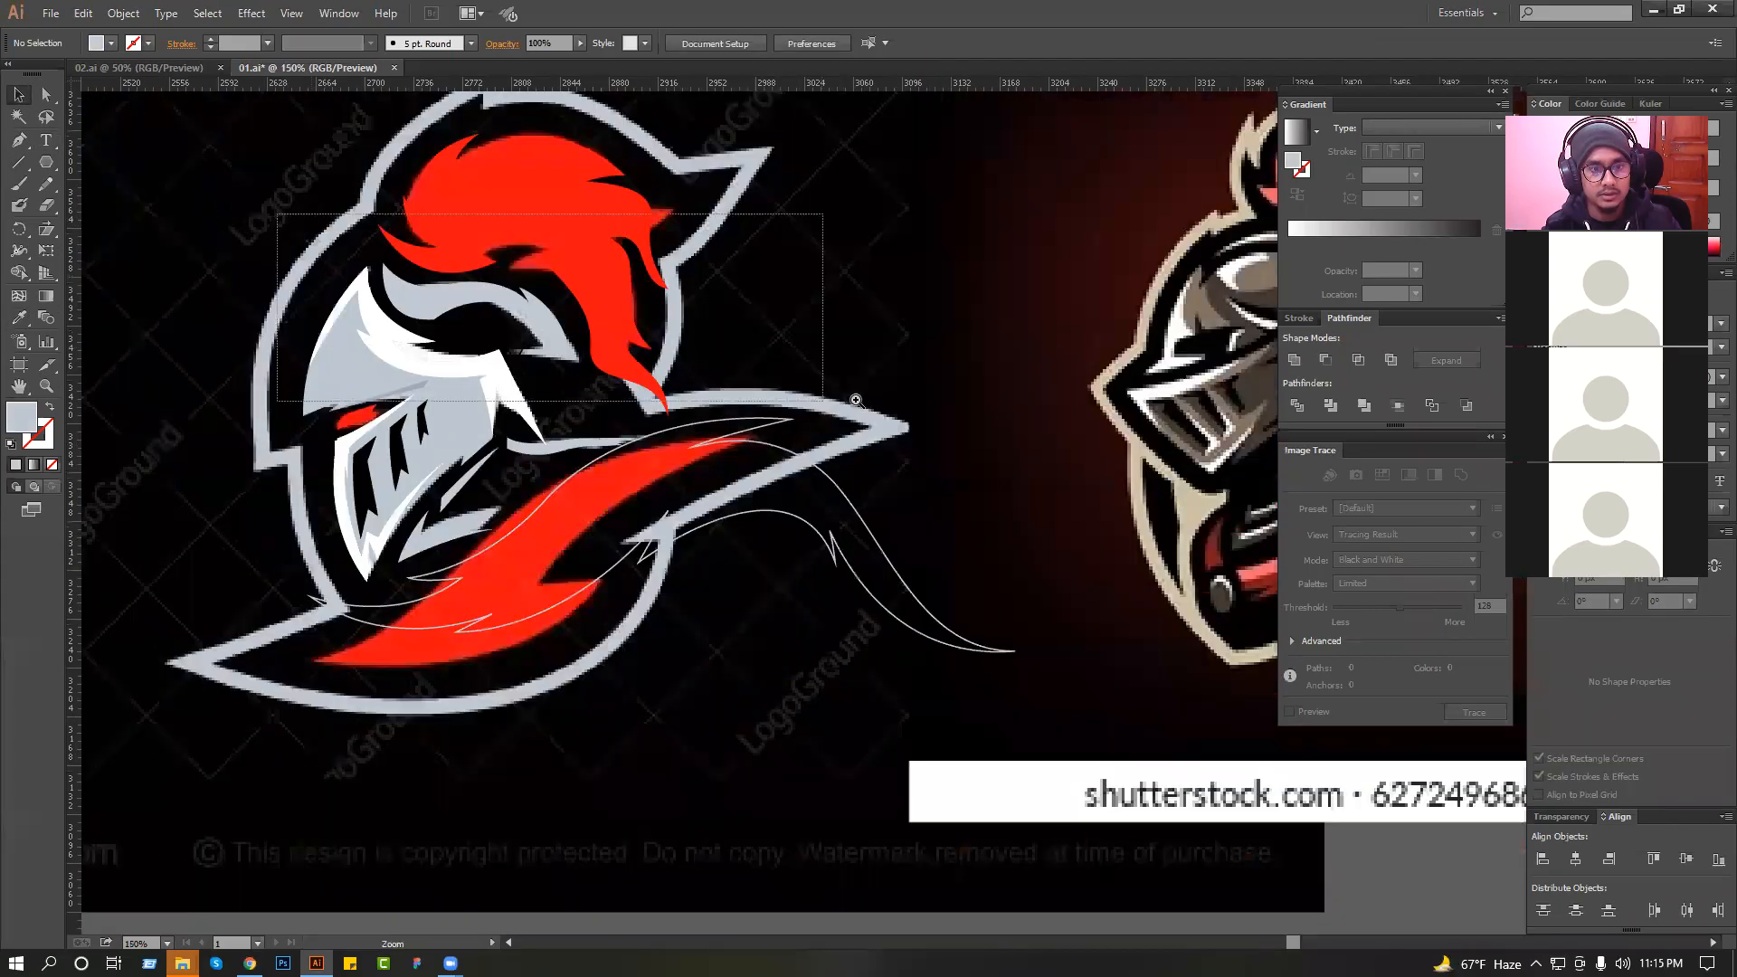
scroll(372, 240, up, 3)
click(516, 487)
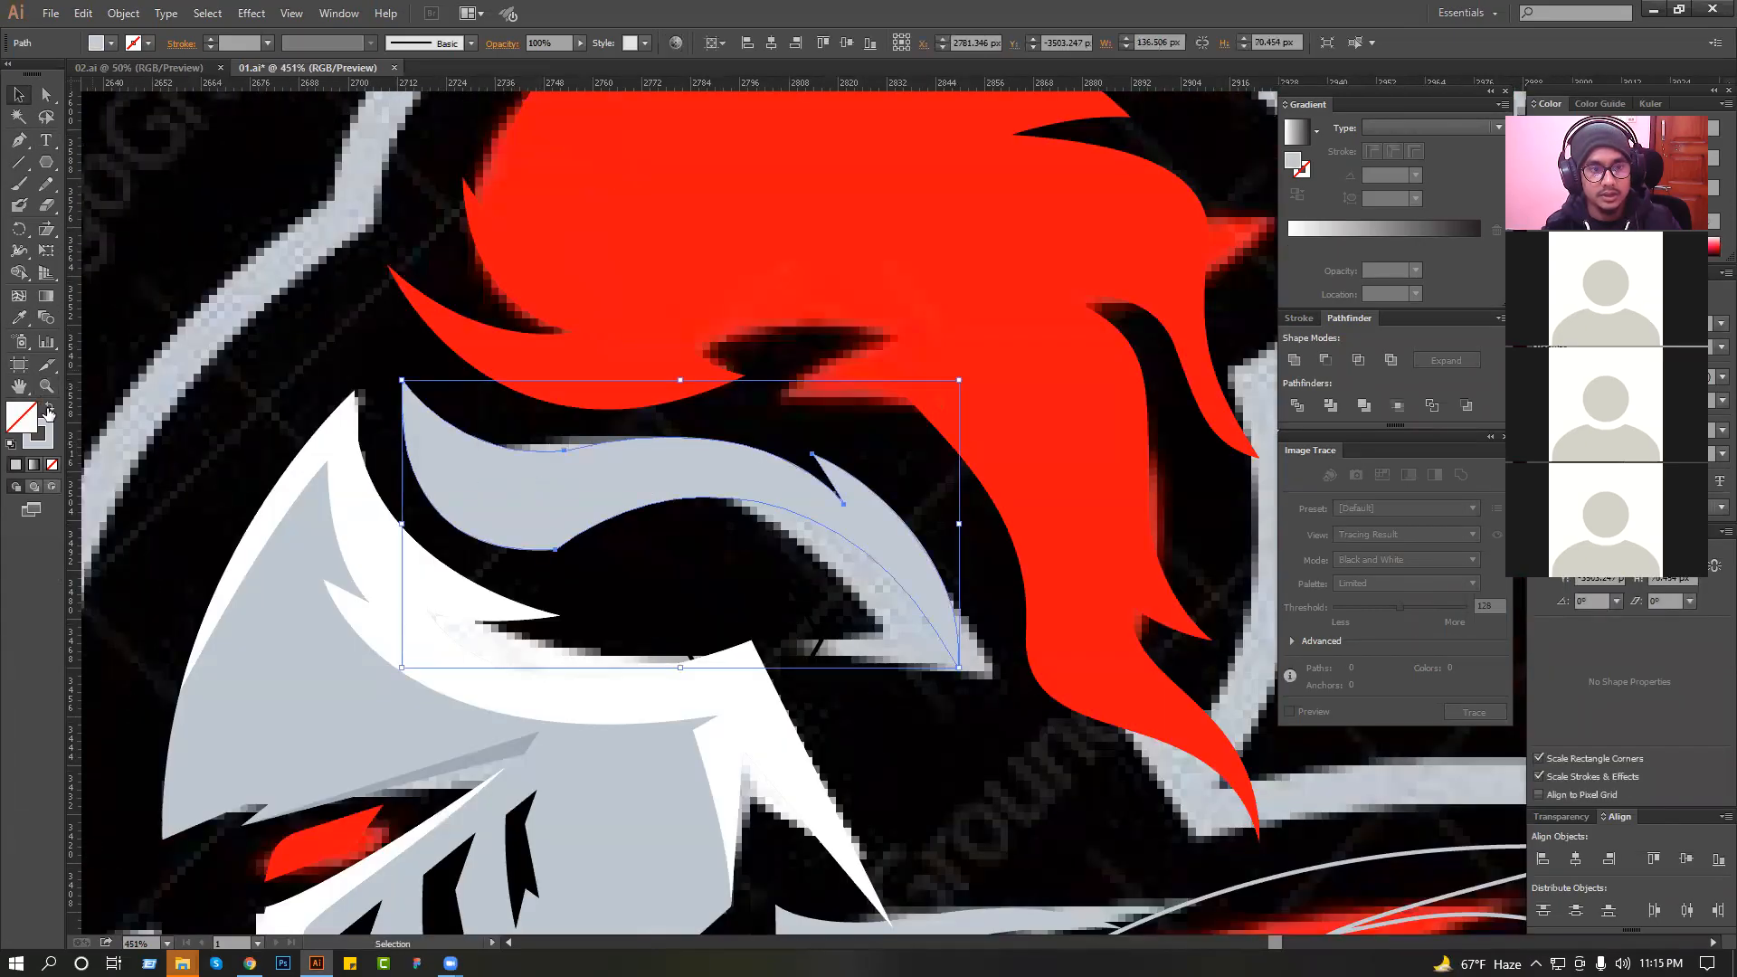
click(48, 413)
click(489, 420)
Draw the inner edge of a shadow through the curved band, with small notches along the way, down to its rear tip.
scroll(478, 424, up, 1)
mouse_move(477, 424)
mouse_down()
mouse_move(629, 439)
mouse_move(554, 380)
mouse_up()
click(452, 319)
drag(685, 473, 820, 468)
drag(653, 500, 1243, 783)
click(1067, 548)
click(1064, 497)
drag(1207, 689, 1134, 674)
Close the band's shadow shape loosely above the band, from the rear tip back around to the front tip.
drag(1163, 455, 1165, 453)
drag(1138, 337, 1077, 220)
drag(901, 111, 818, 288)
drag(417, 232, 353, 314)
click(391, 355)
Fill the shadow shape with a darker grey and intersect it with a copy of the band outline to trim it.
key(i)
click(227, 659)
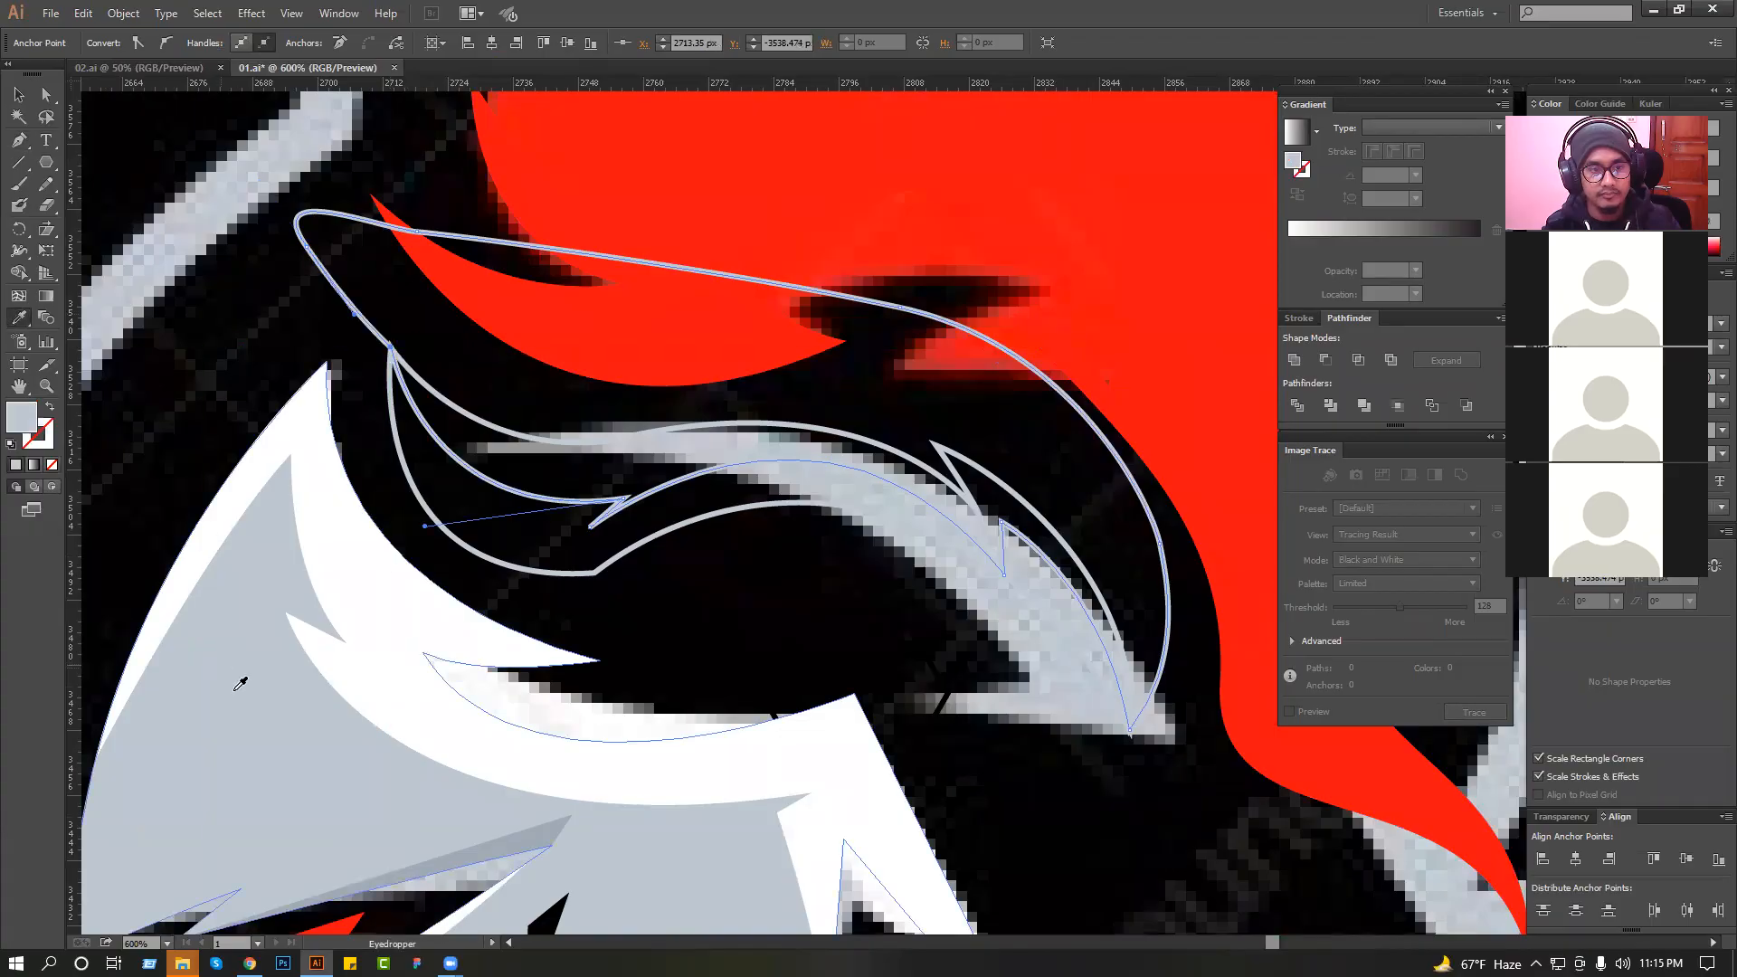
click(19, 96)
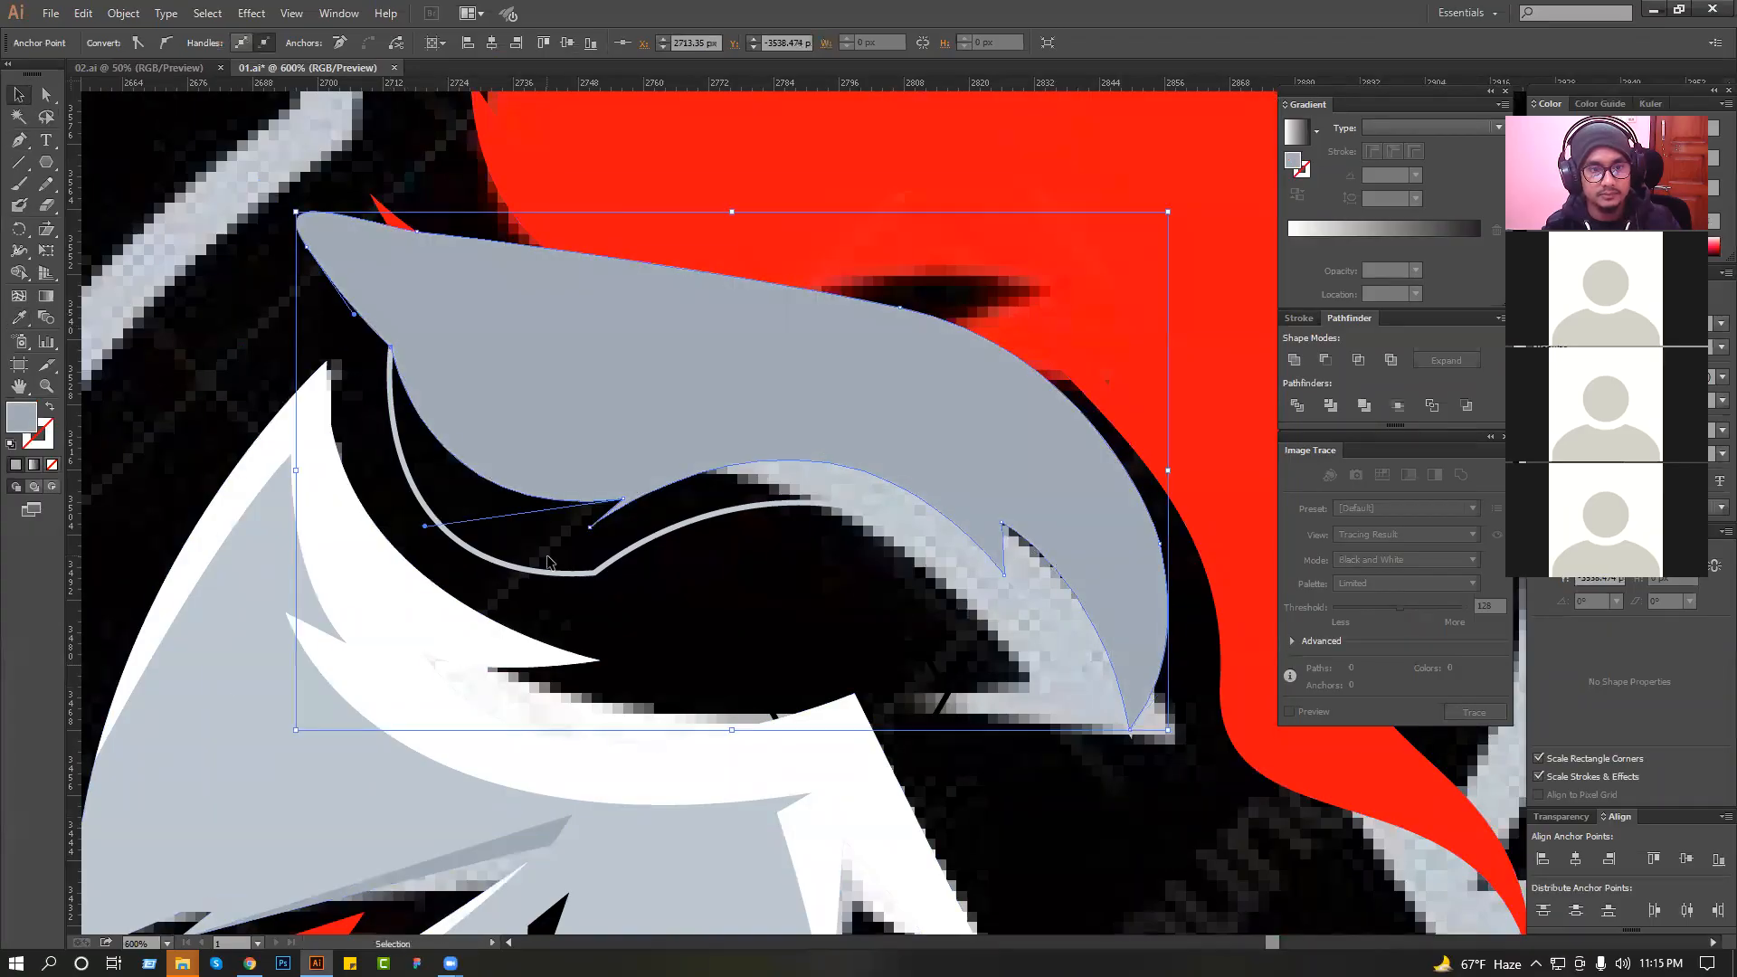
ctrl+click(541, 571)
shift+click(634, 374)
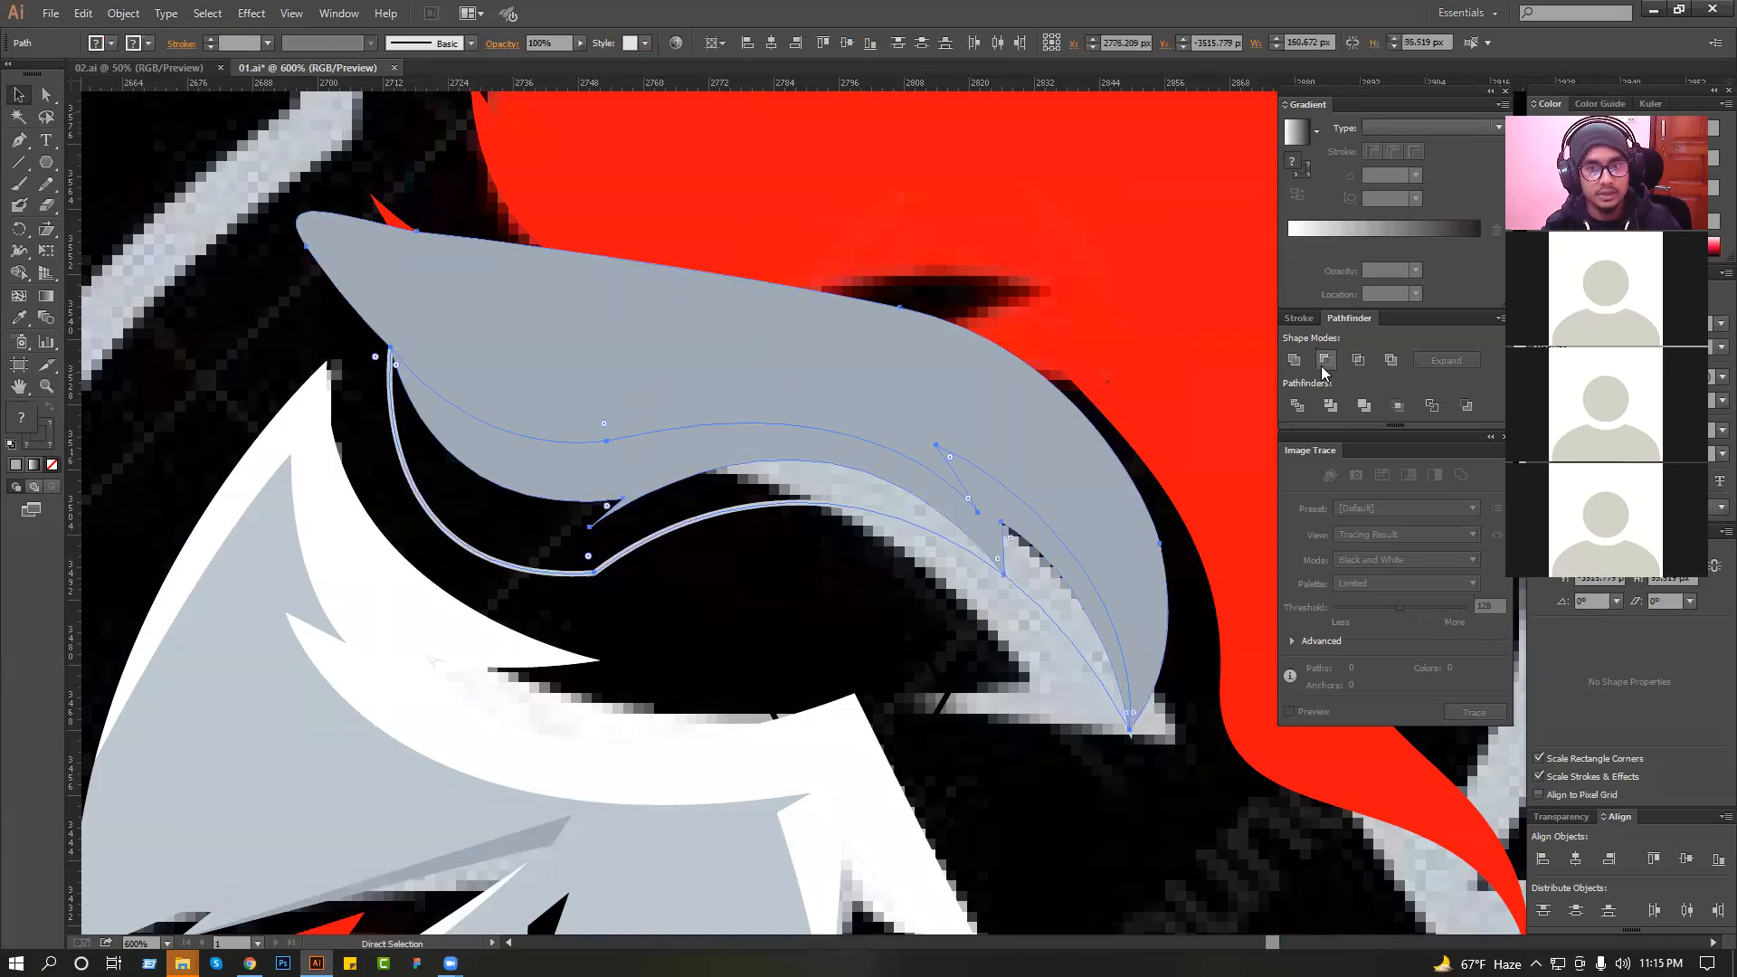
click(1360, 359)
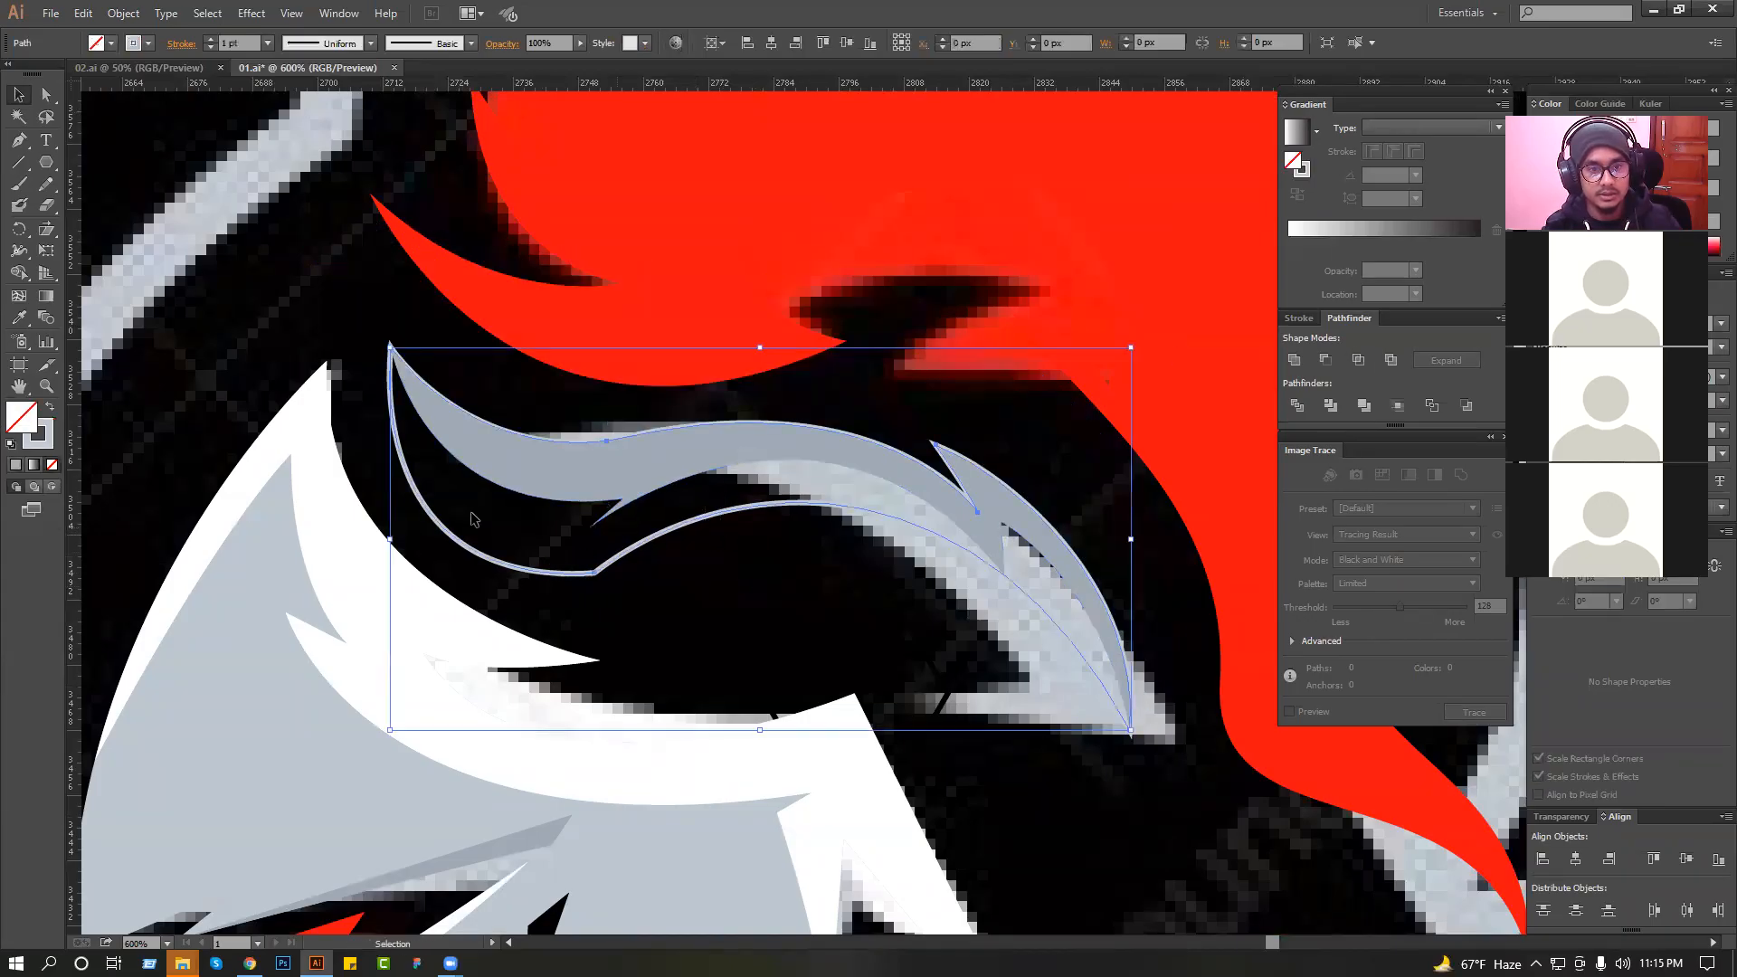
Fill the curved band with the light grey sampled from the helmet and deselect it.
click(22, 324)
click(292, 675)
click(19, 95)
click(453, 334)
scroll(539, 310, down, 3)
ctrl+alt+click(442, 309)
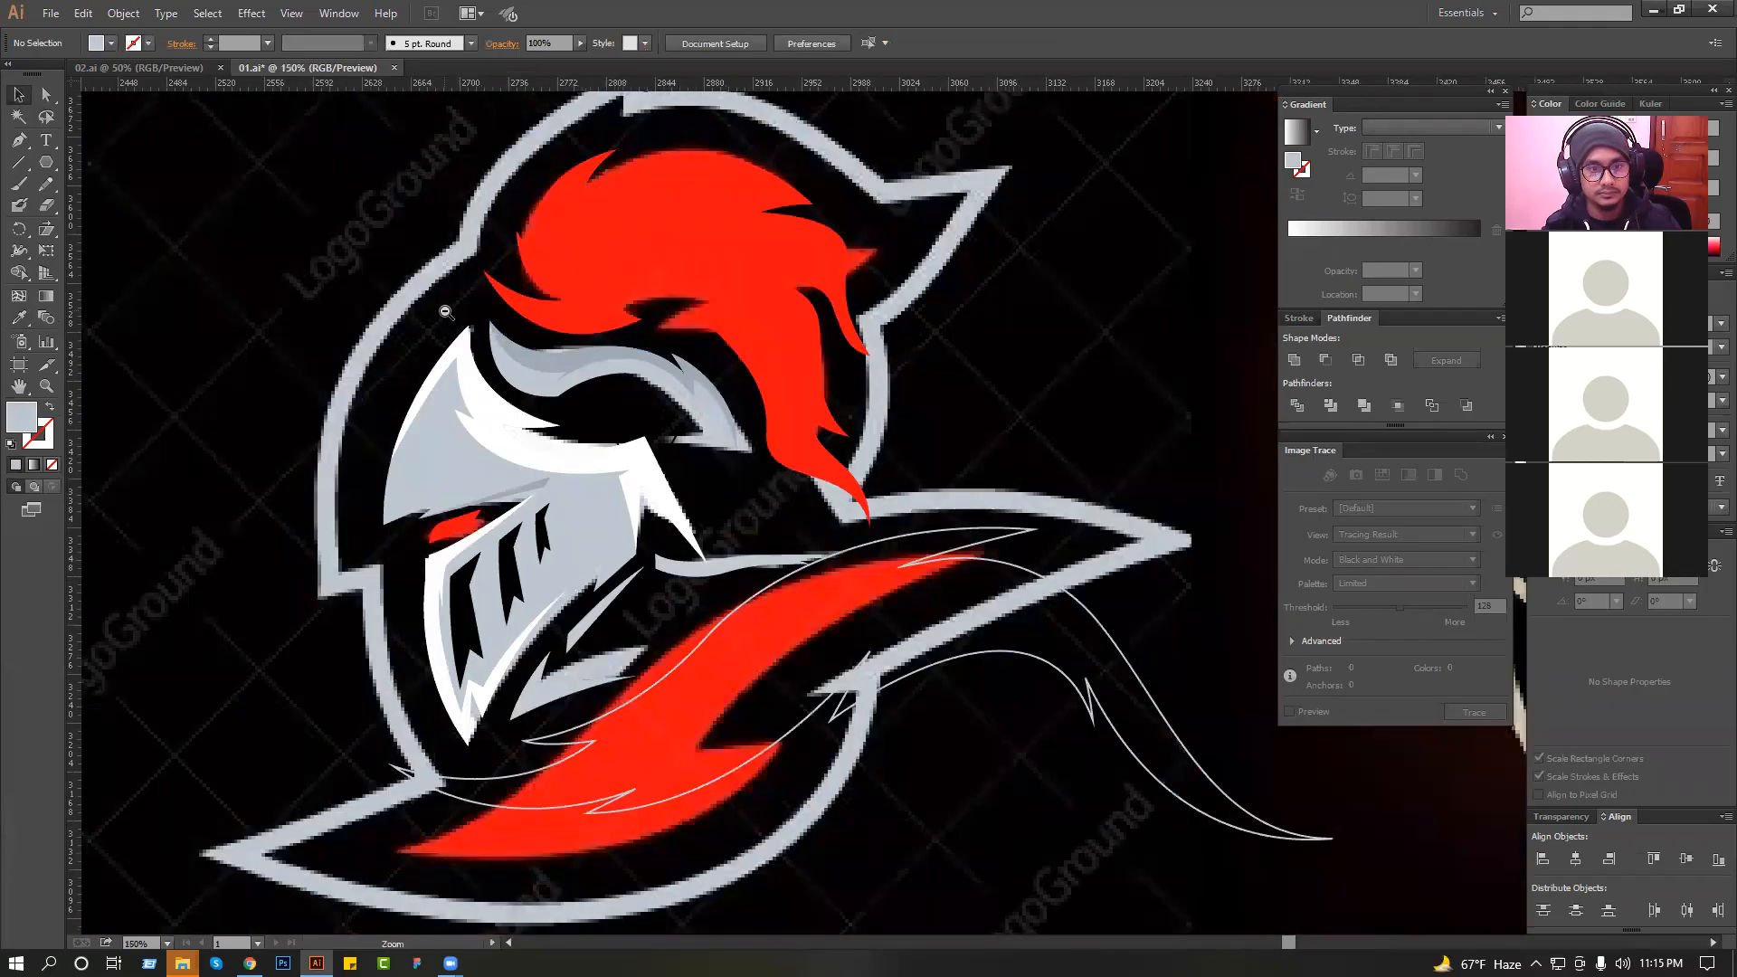
ctrl+alt+click(442, 310)
Draw the upper edge of a flame-like lock below the collar, with one notch, ending in a point at the rear.
drag(269, 249, 1047, 524)
ctrl+alt+click(992, 443)
ctrl+alt+click(992, 442)
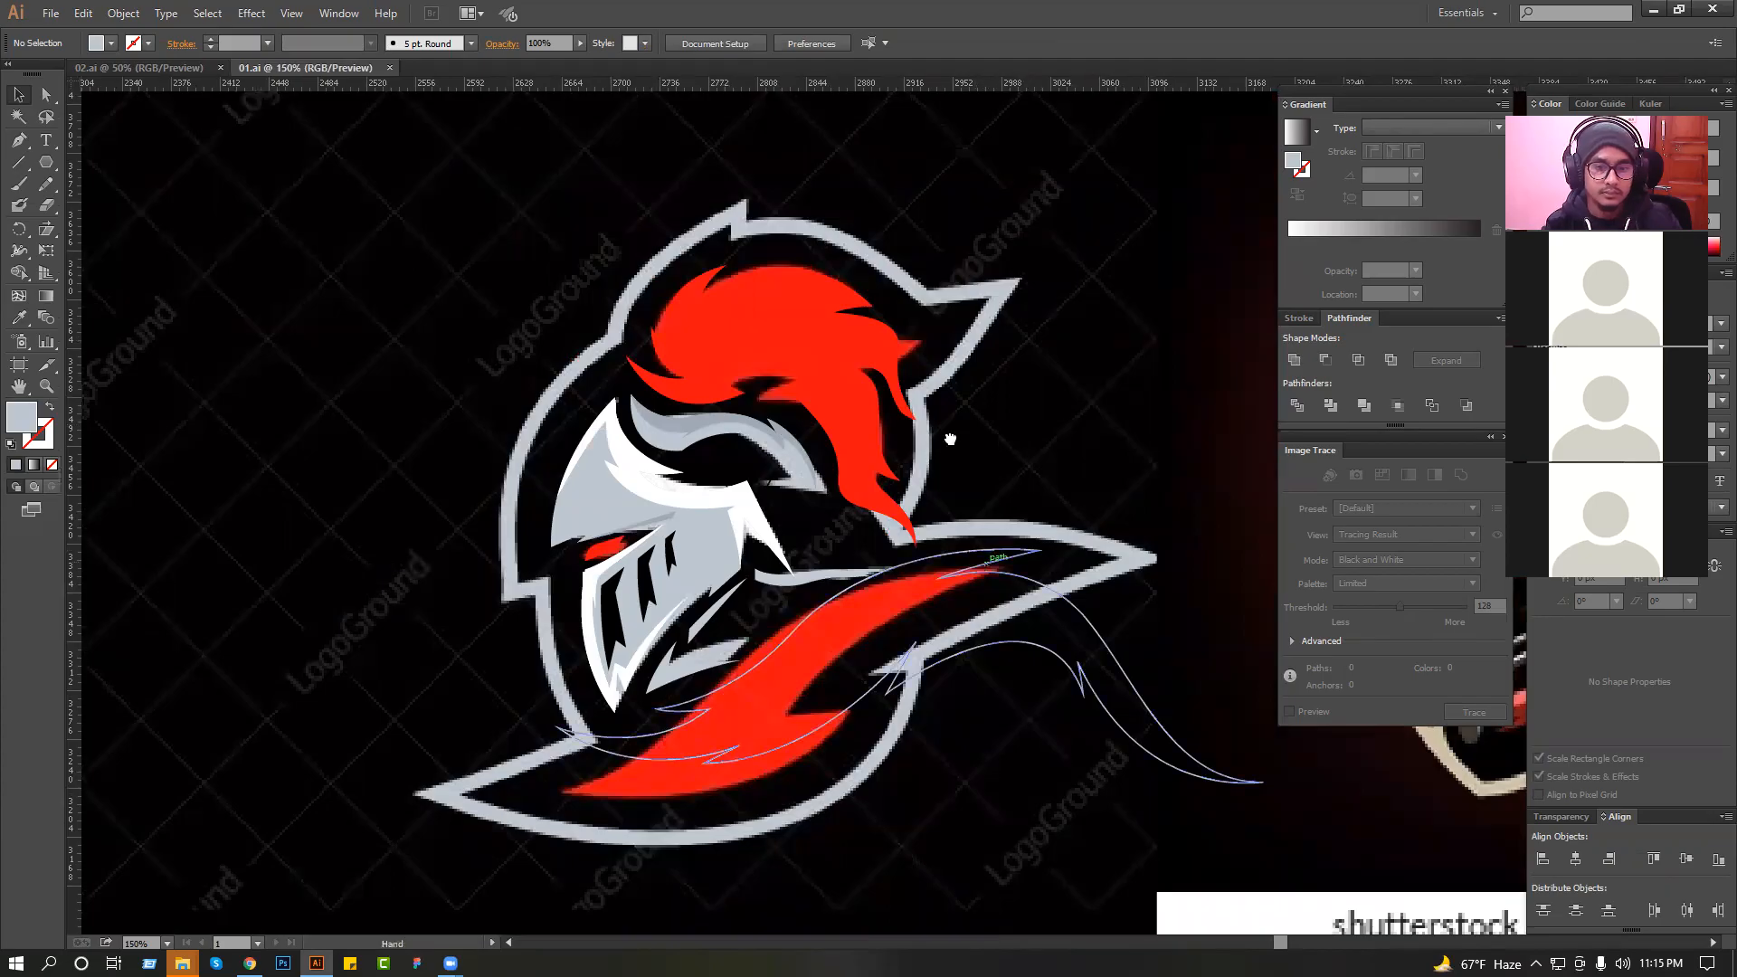
drag(995, 565, 963, 412)
drag(463, 366, 999, 679)
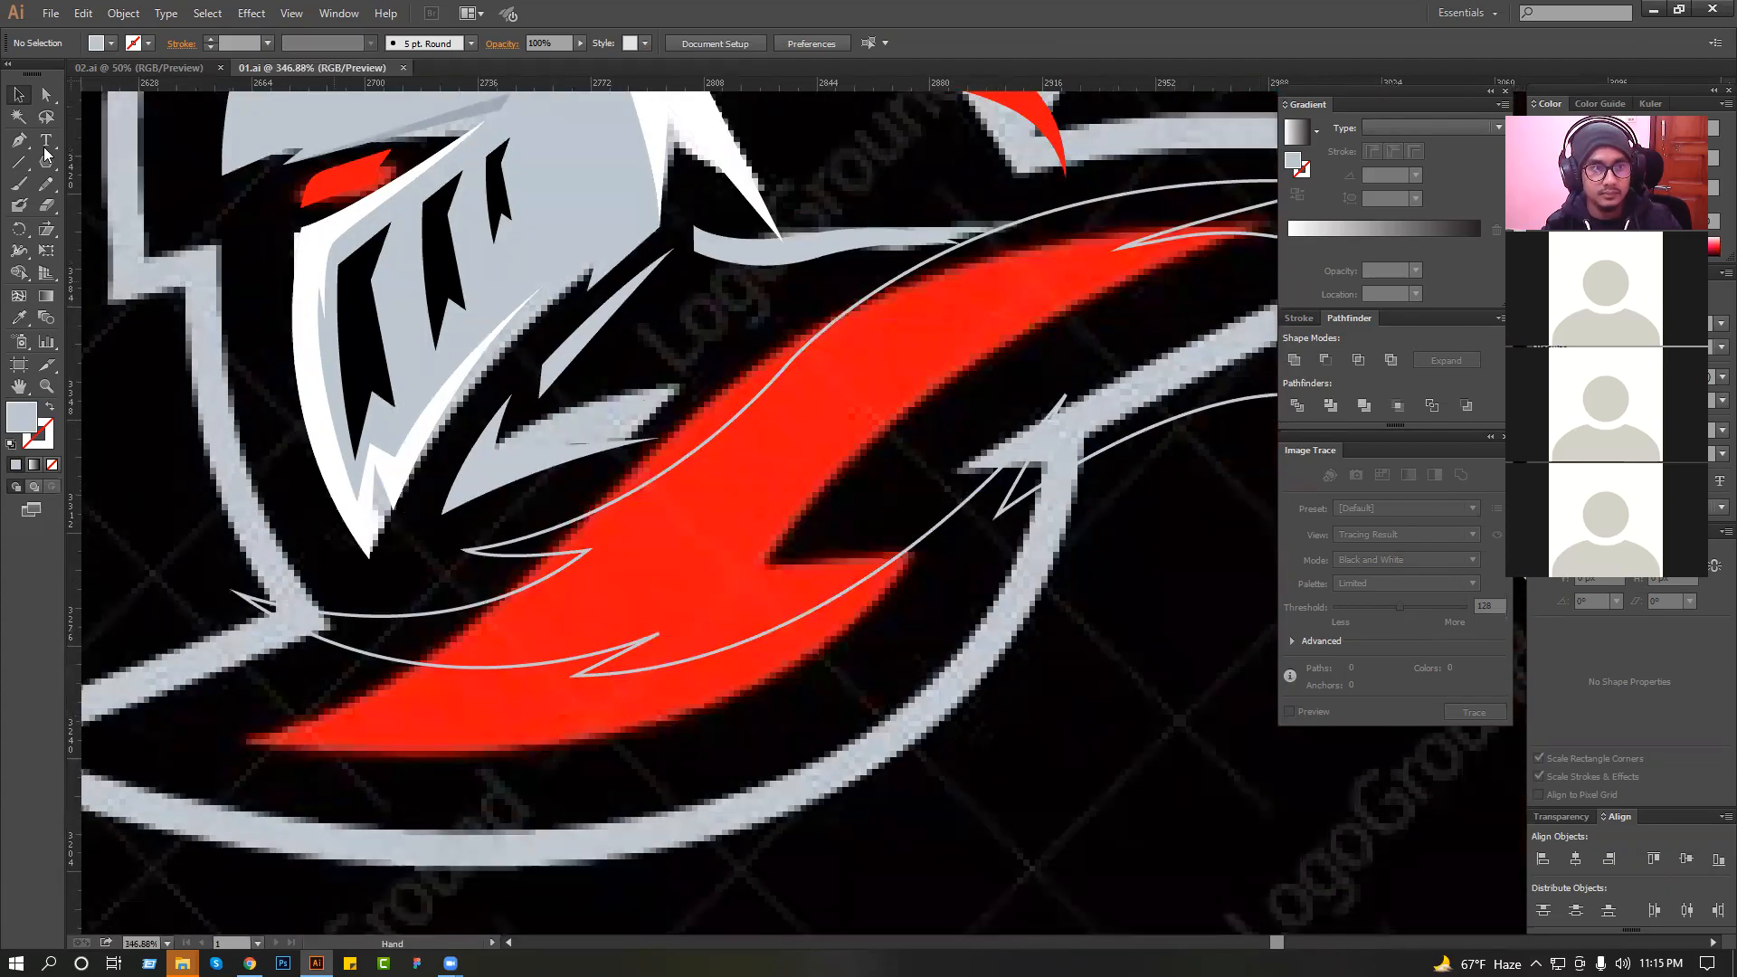
scroll(416, 588, down, 3)
click(271, 566)
drag(644, 566, 714, 558)
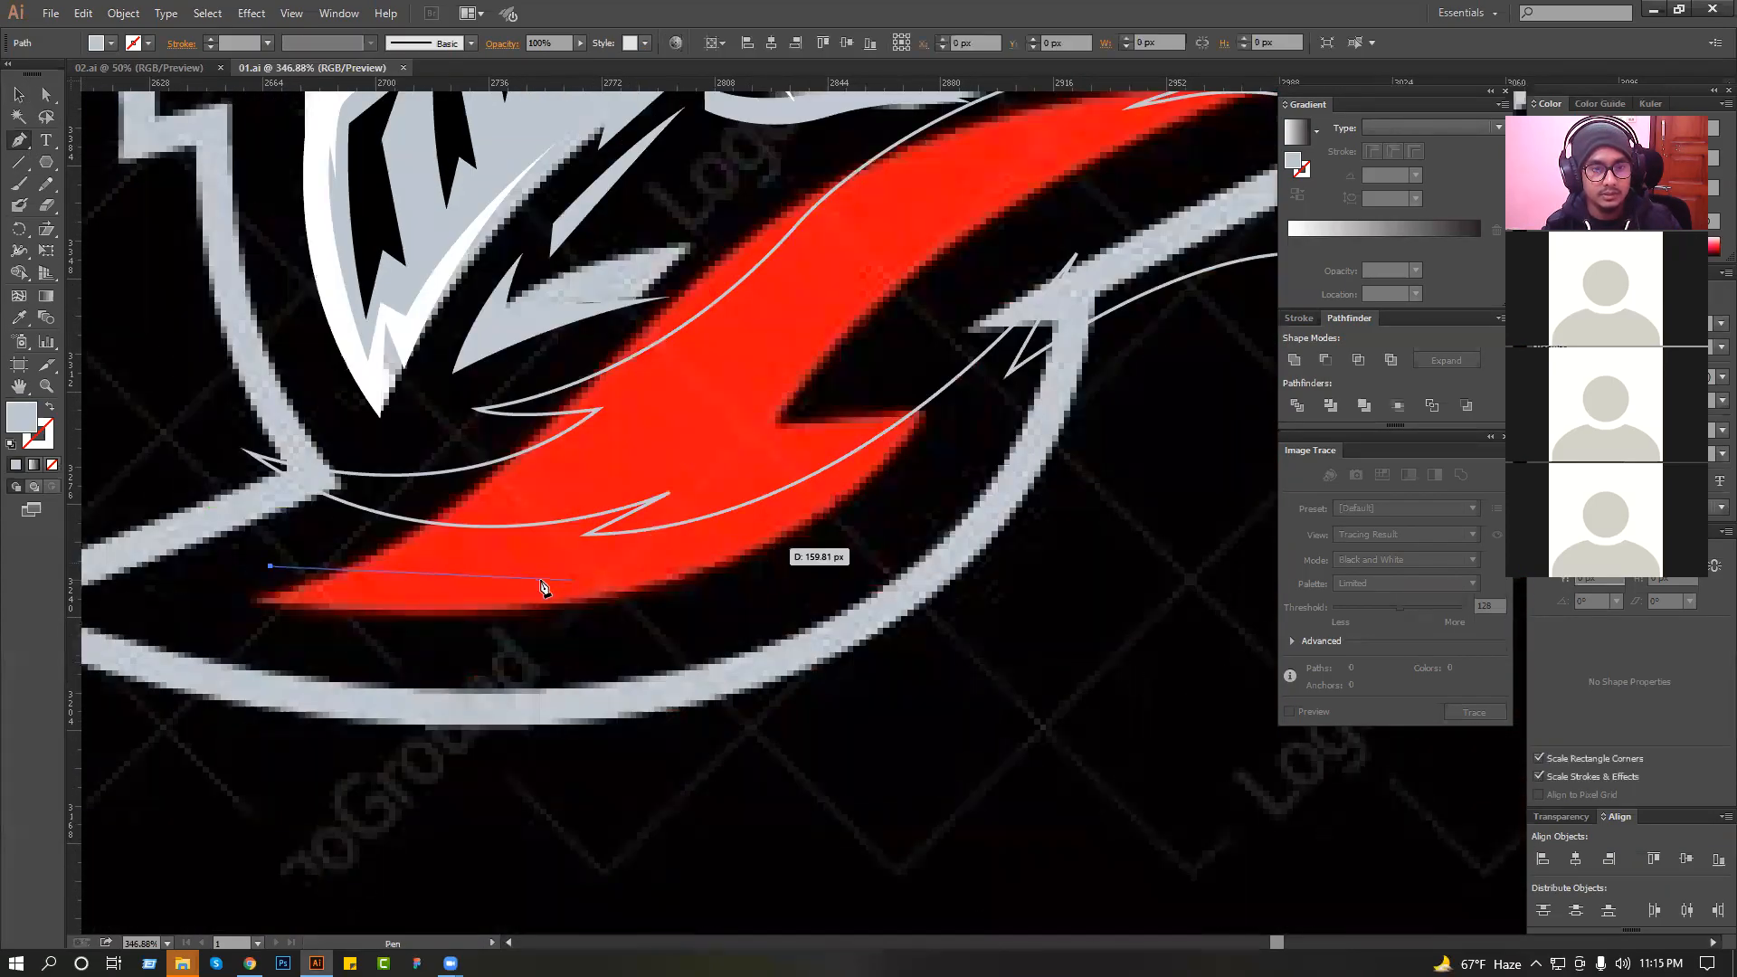
drag(816, 545, 857, 549)
drag(572, 630, 568, 632)
click(568, 632)
drag(884, 500, 1020, 398)
click(1142, 373)
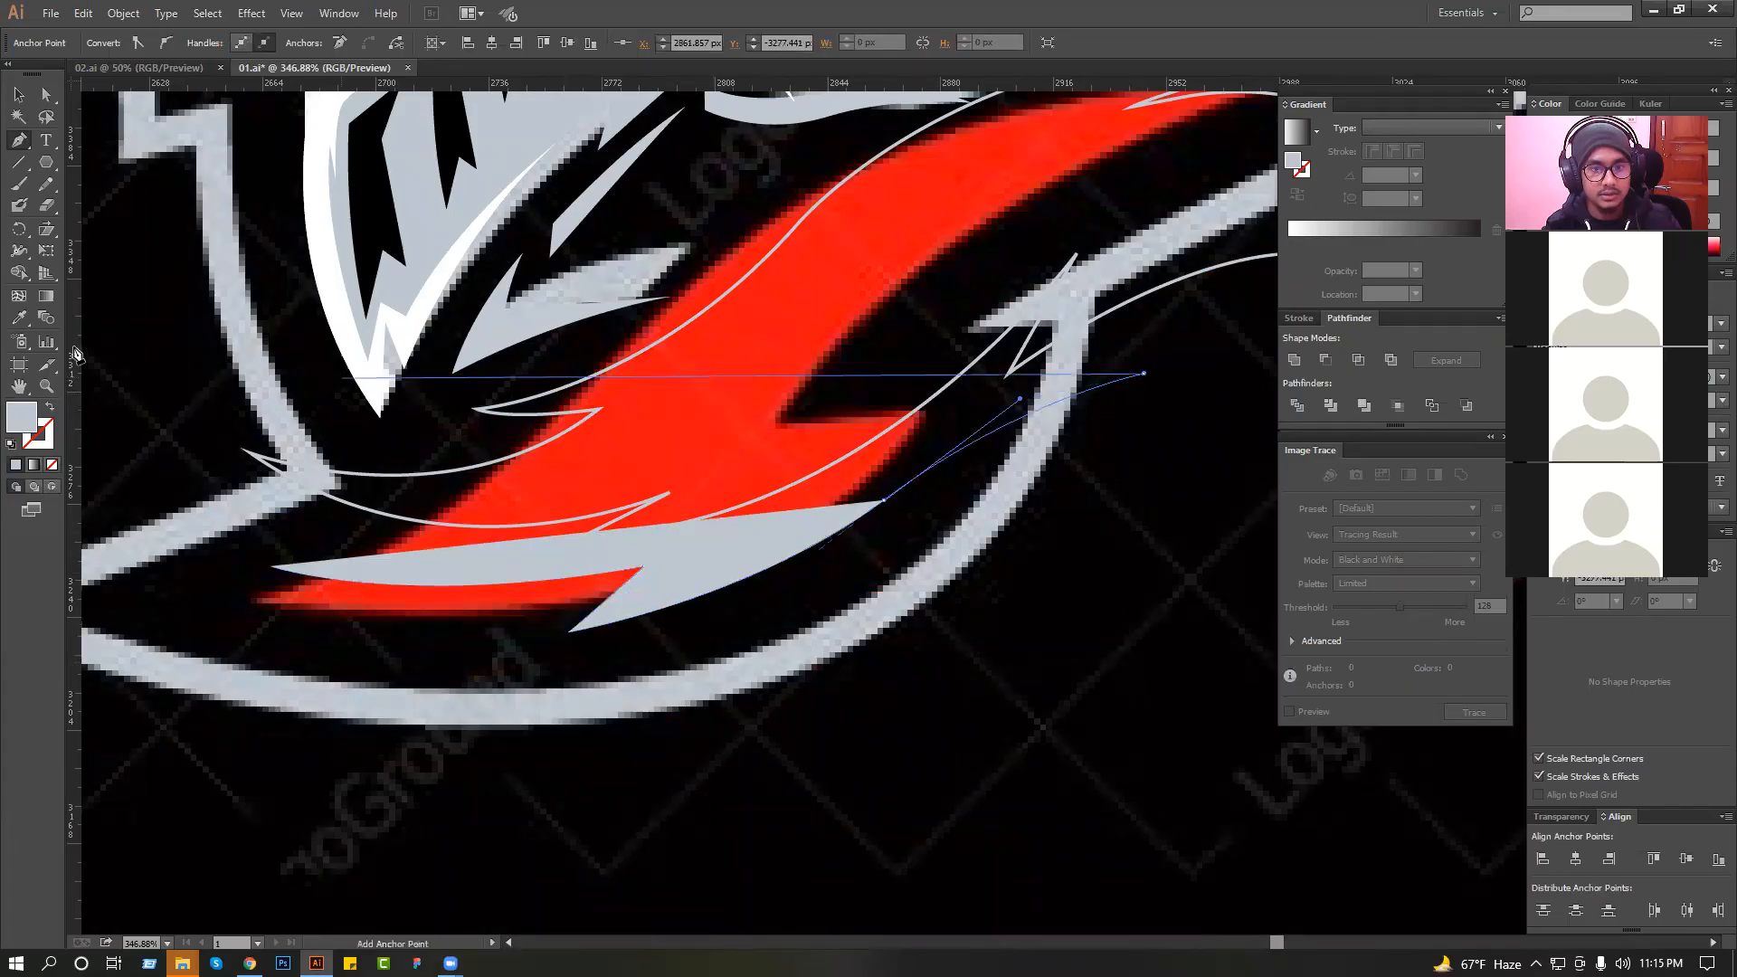
Switch the new lock to a stroke without fill and close it along a curved lower edge with a notch near the front.
click(50, 407)
drag(825, 612, 737, 716)
click(390, 688)
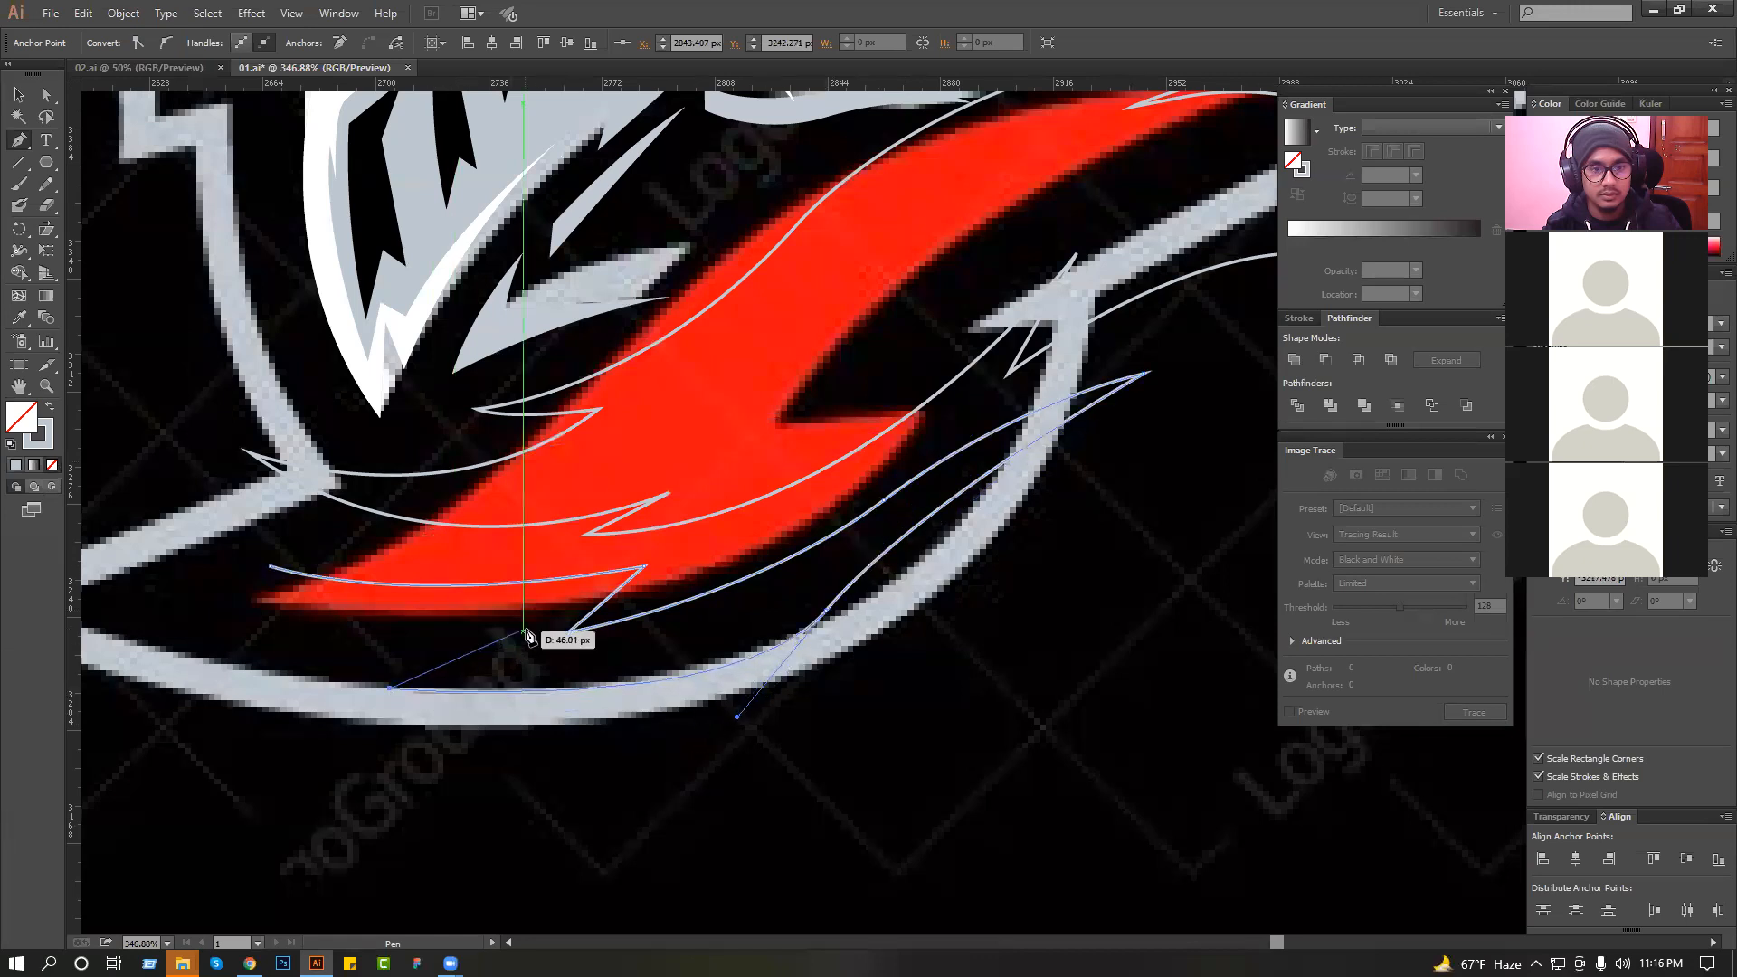
drag(538, 618, 315, 615)
click(269, 568)
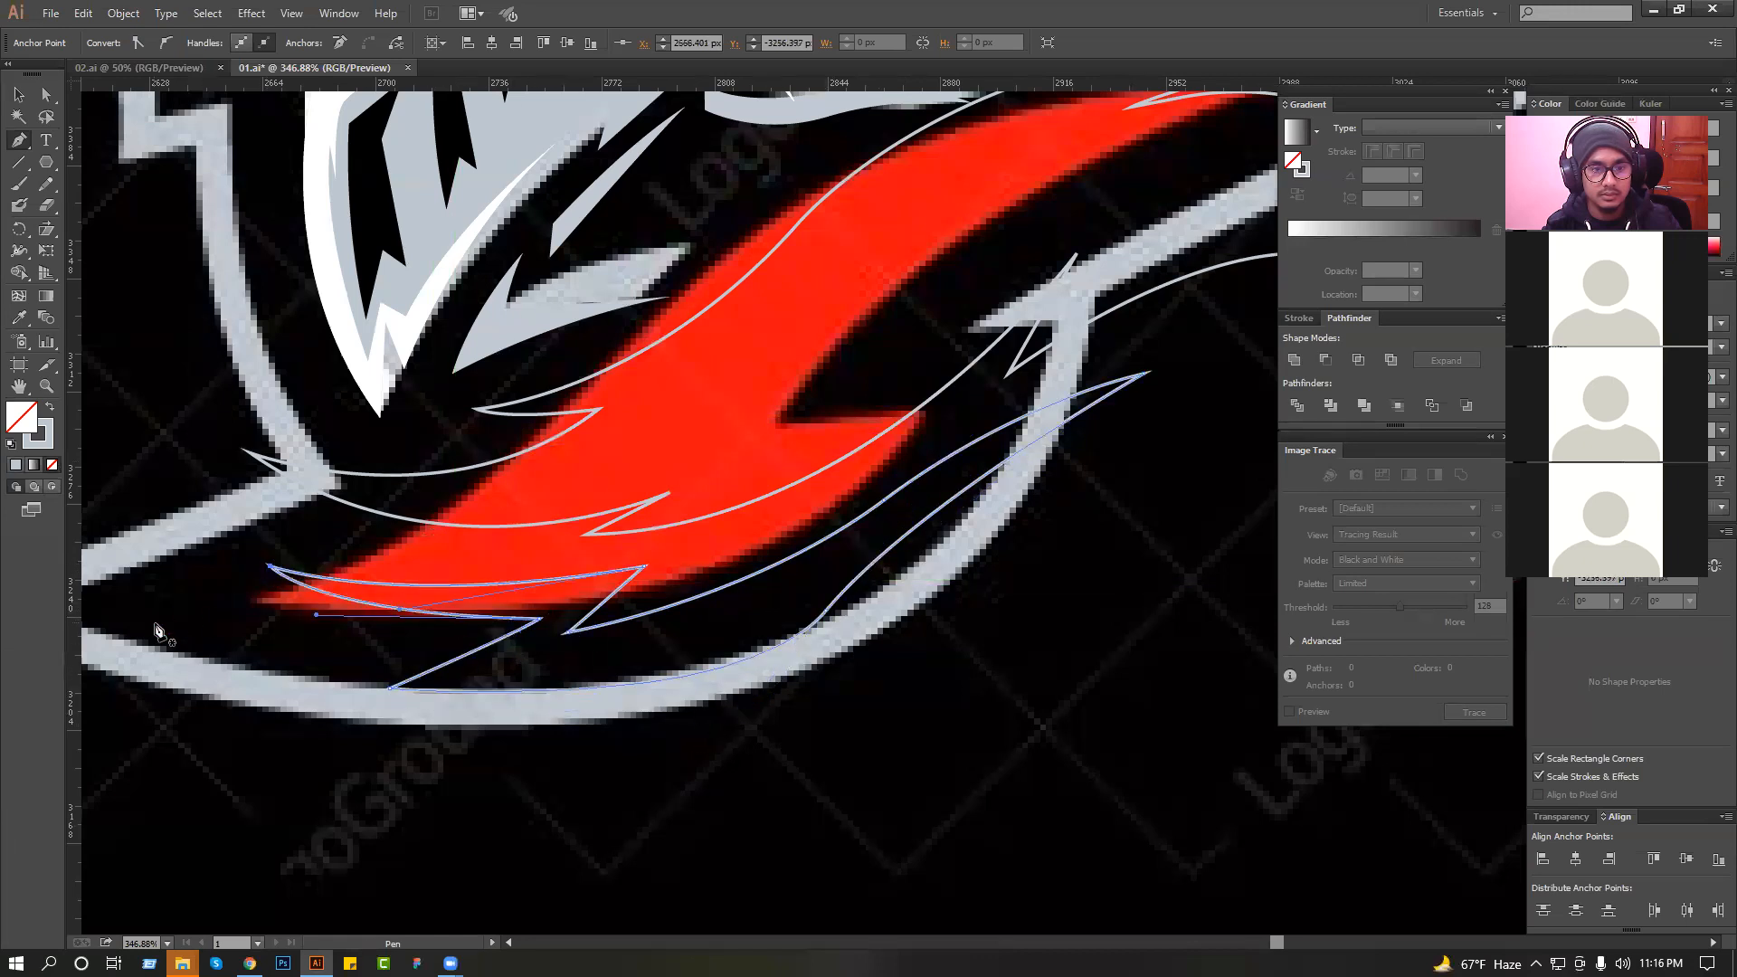
Fill the lower lock with the red sampled from the reference collar and smooth its lower curve by adjusting the anchor and handle.
click(760, 339)
click(18, 96)
drag(894, 646, 805, 600)
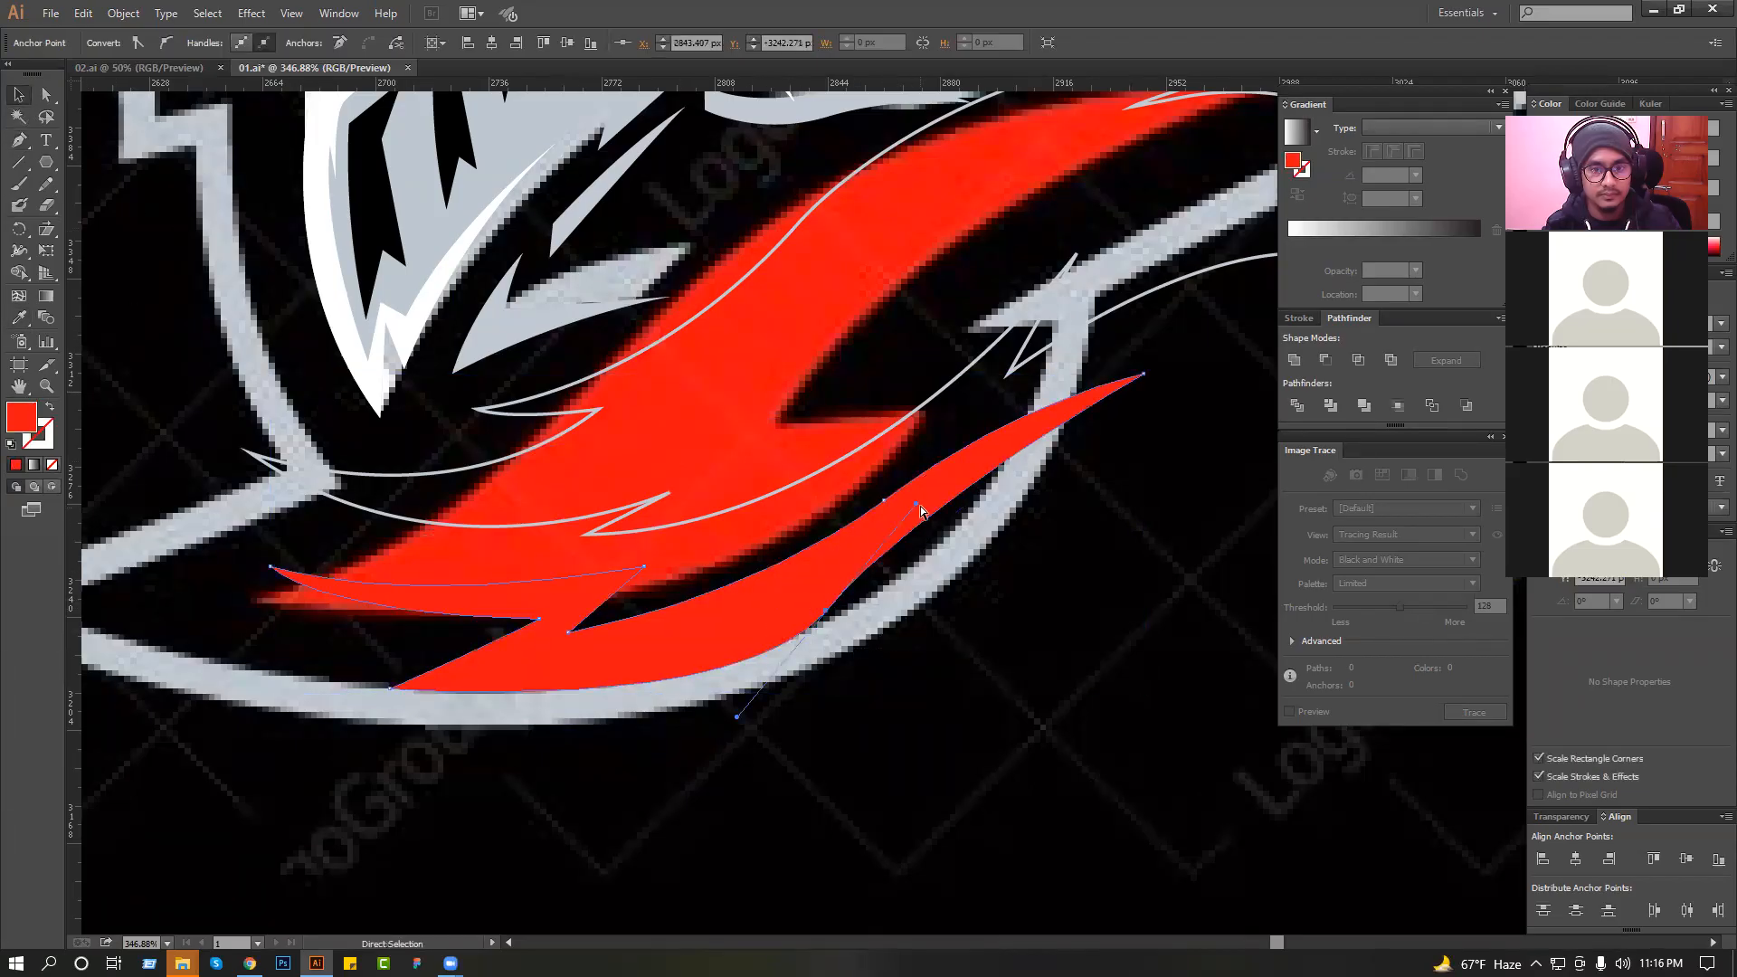
drag(915, 503, 960, 509)
click(1046, 564)
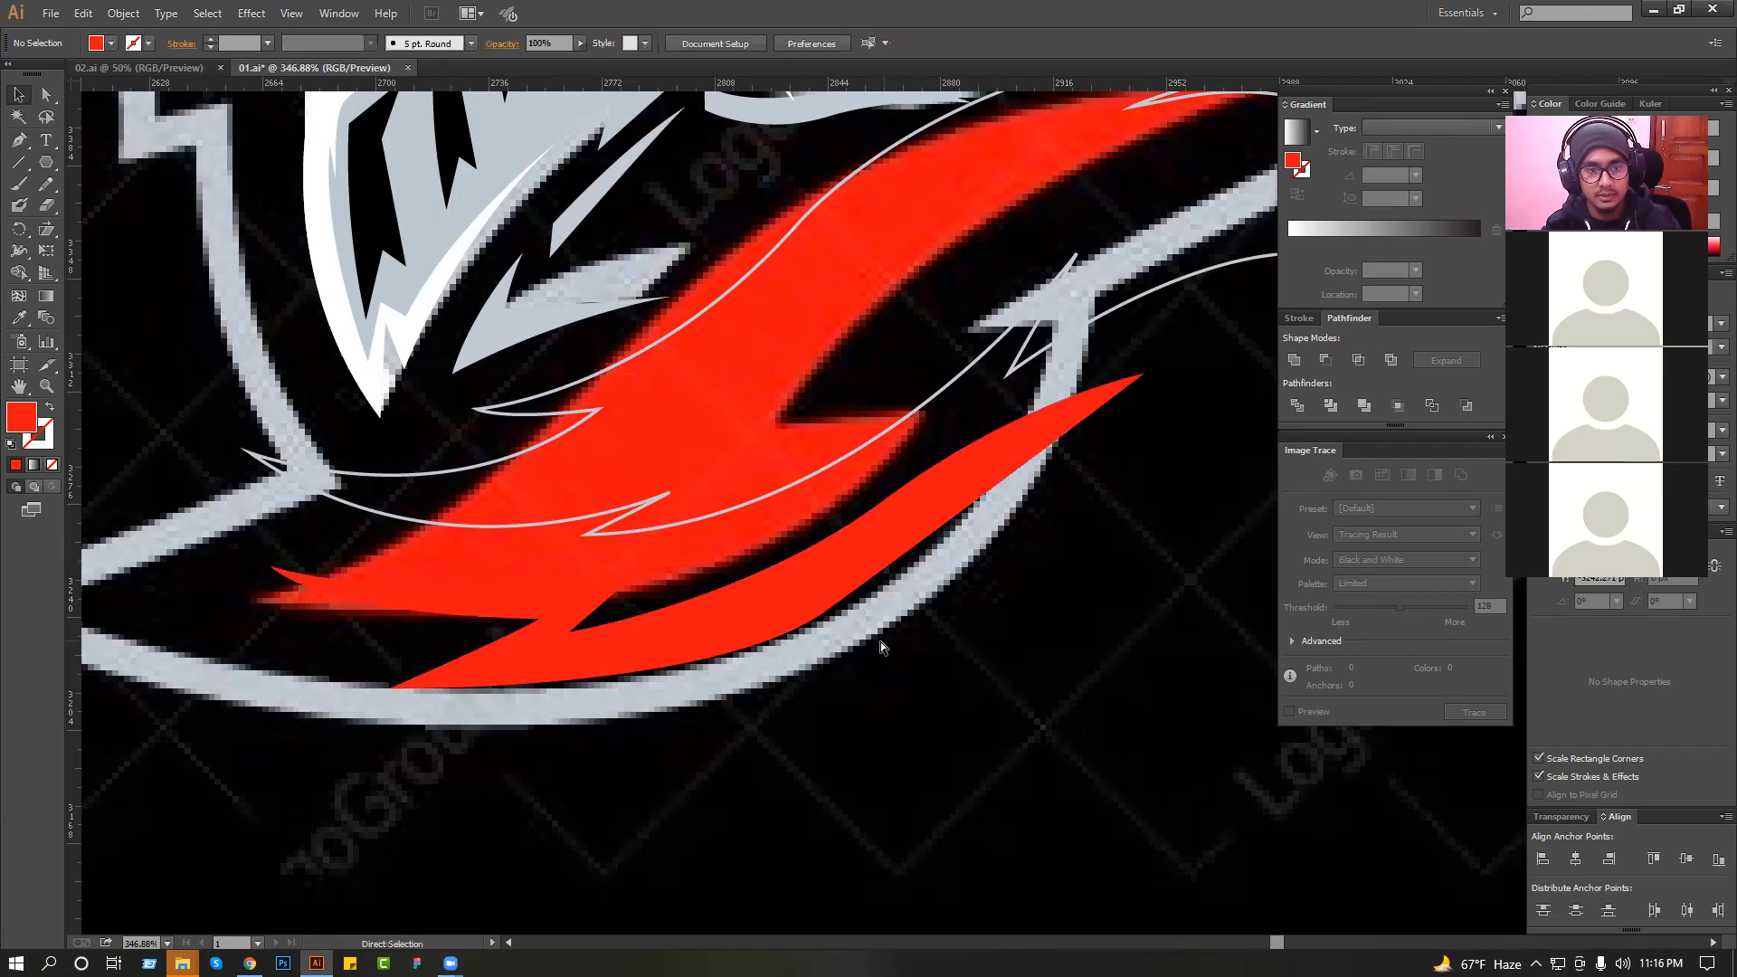
click(825, 613)
drag(827, 613, 821, 602)
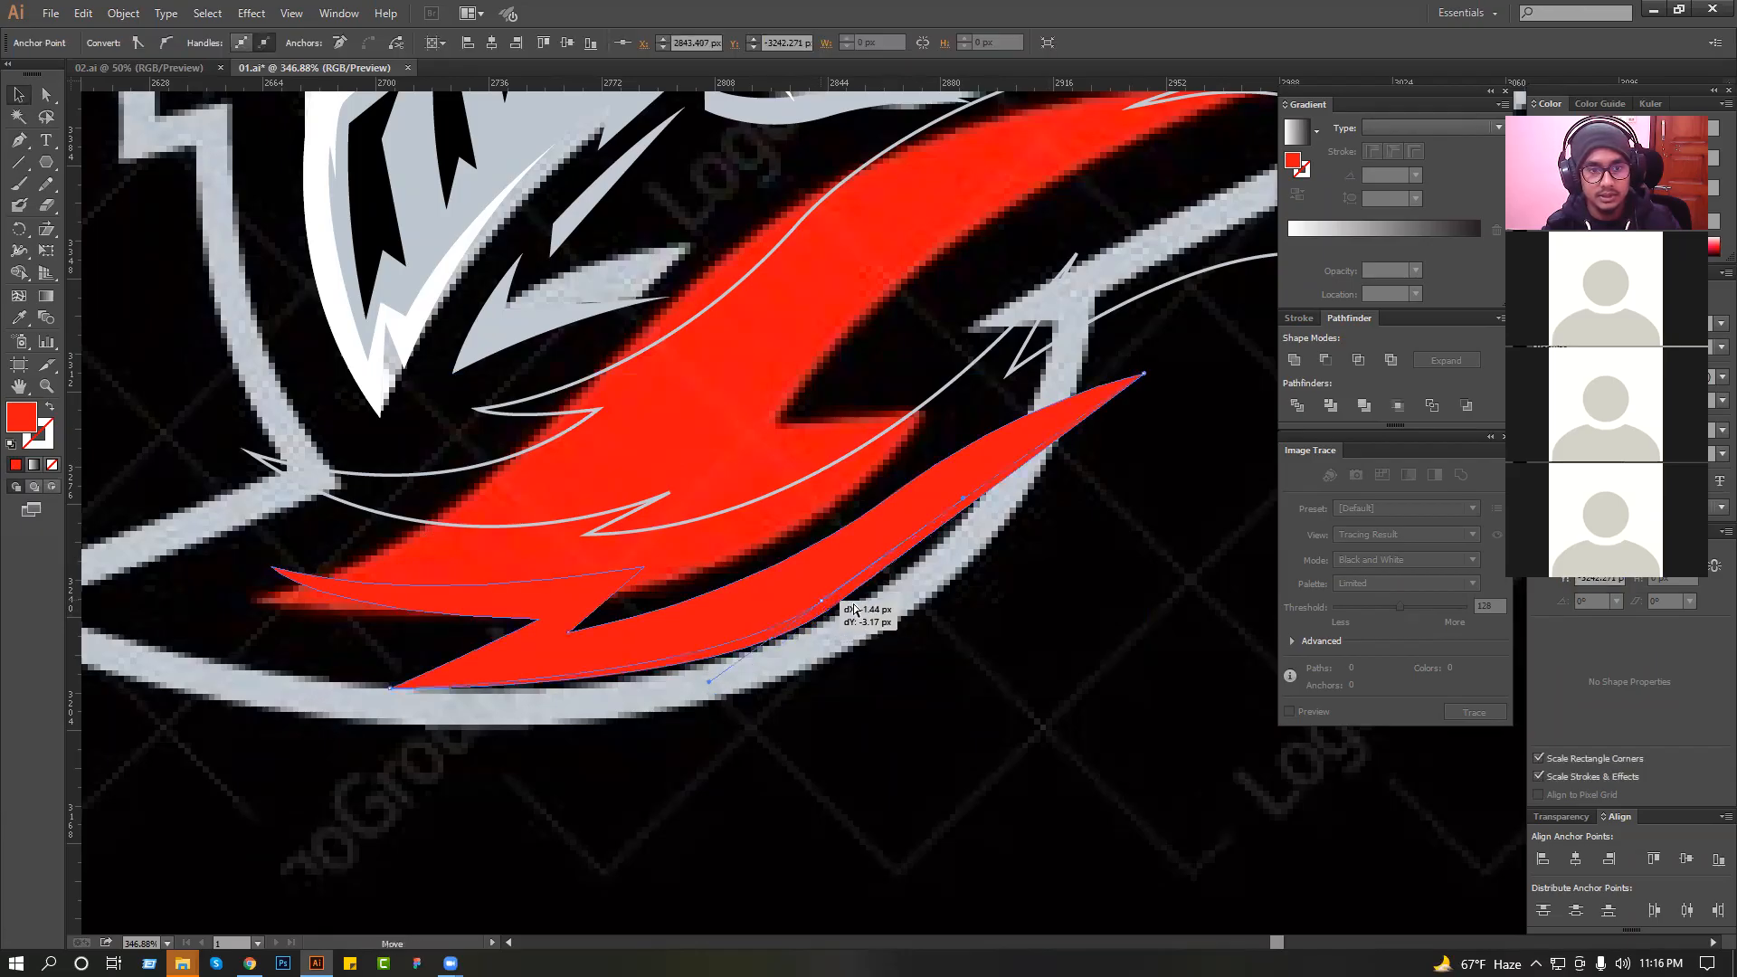
Fill the large flowing collar outline with the same sampled red as the lower lock, and deselect both shapes.
click(799, 451)
key(ctrl+a)
click(16, 322)
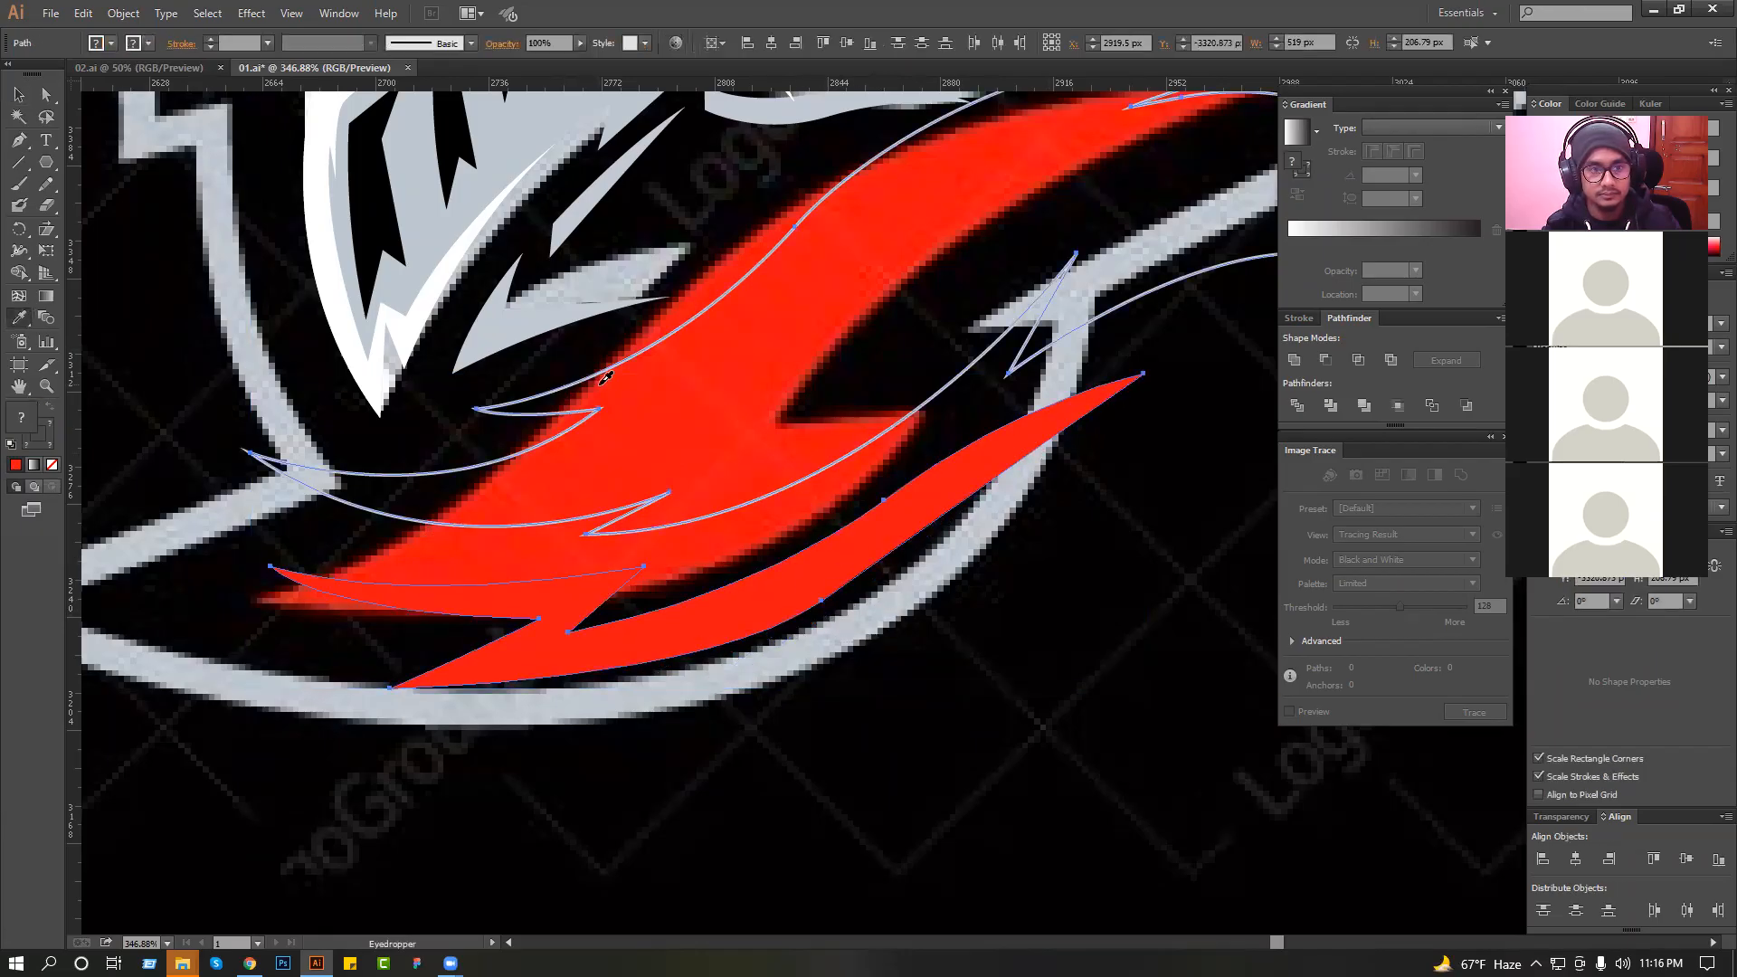
click(671, 387)
click(16, 91)
click(127, 248)
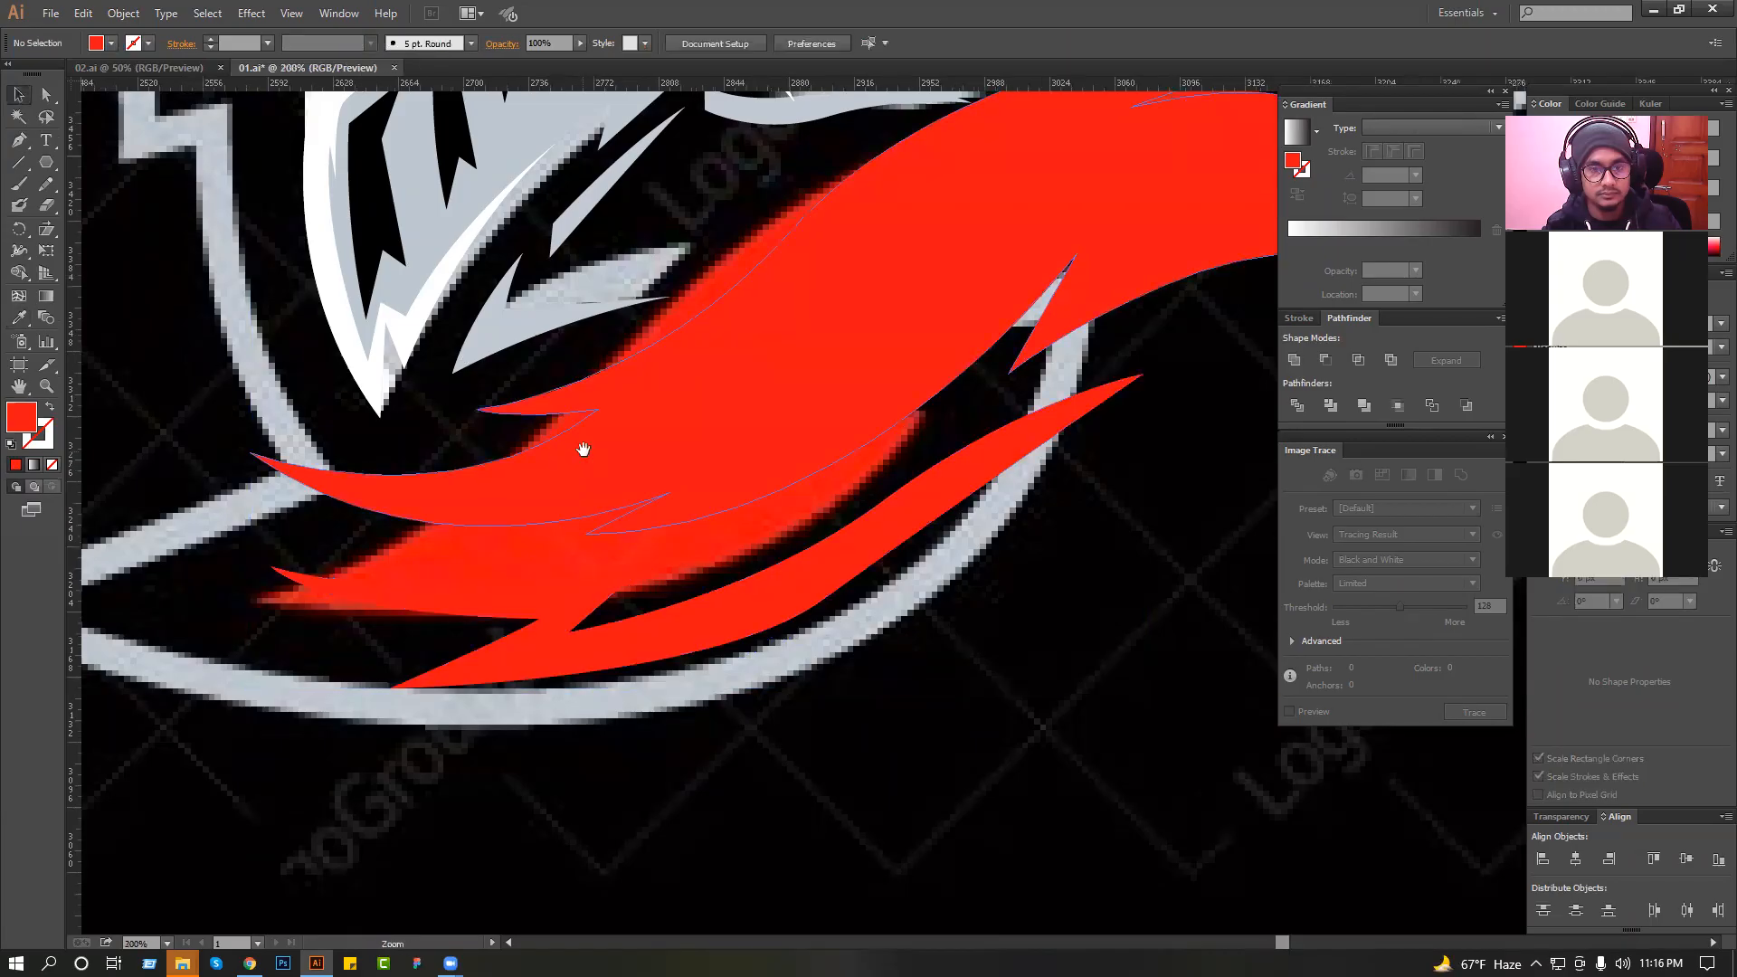
Reshape the red collar's upper edge by moving its front curve anchor and adjusting the handles towards the rear tip.
scroll(581, 451, down, 2)
click(803, 439)
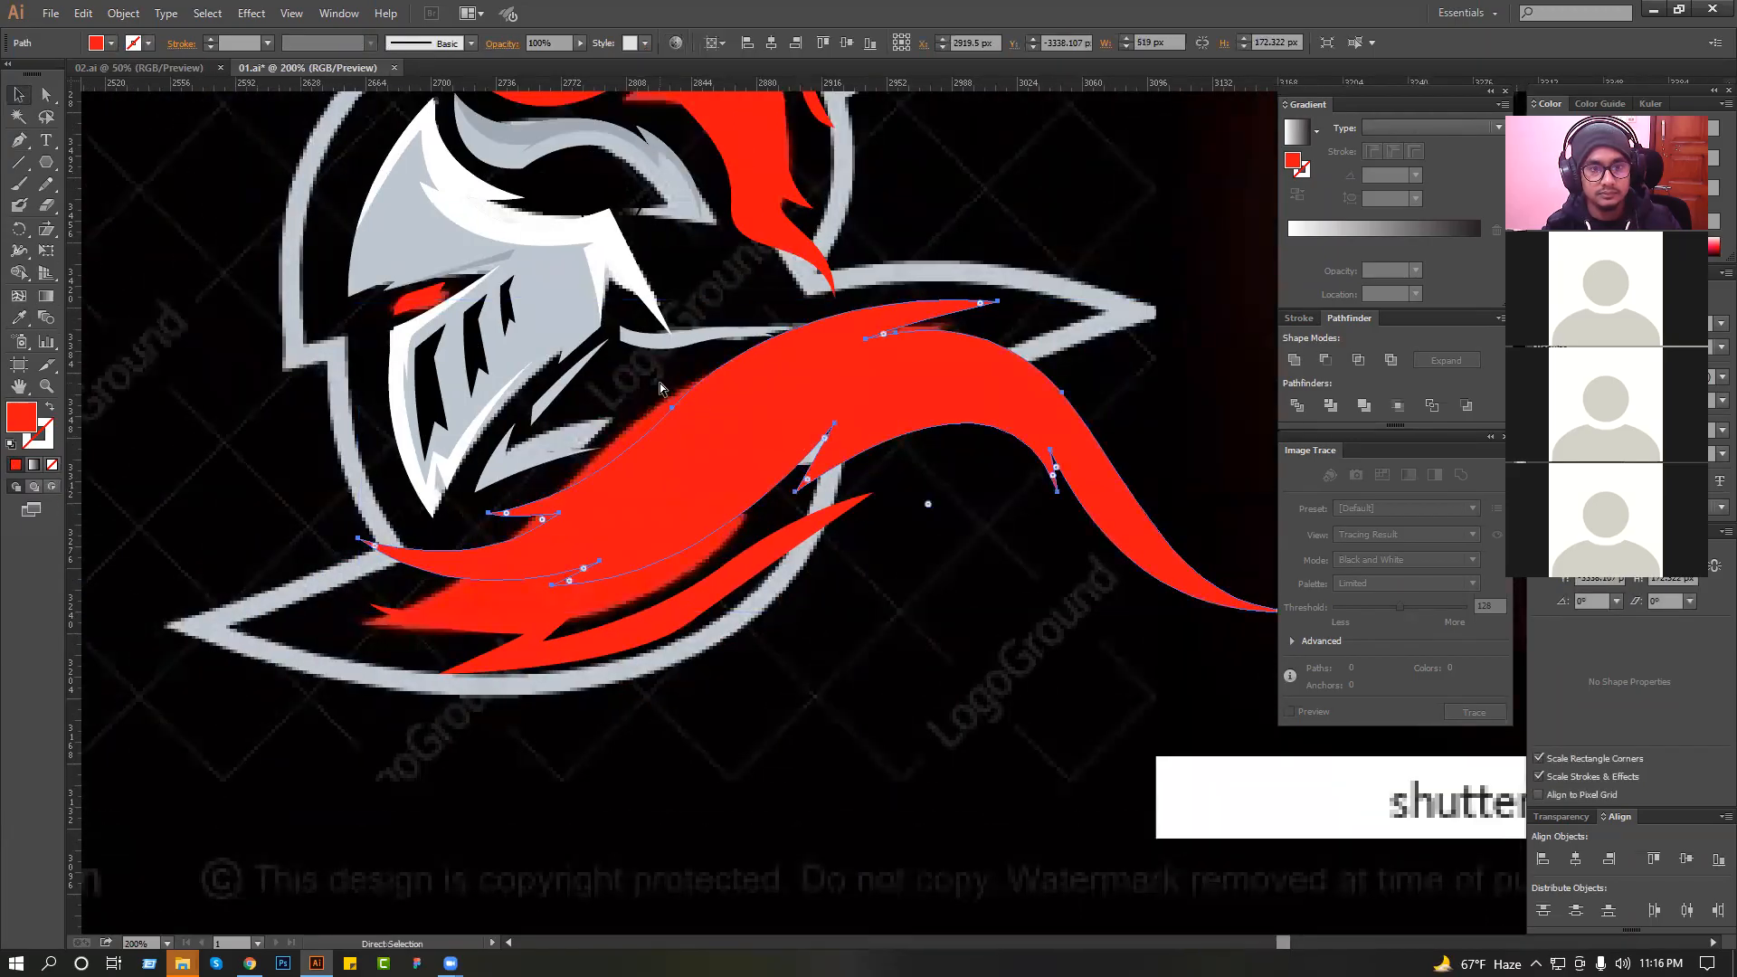
drag(667, 416, 655, 436)
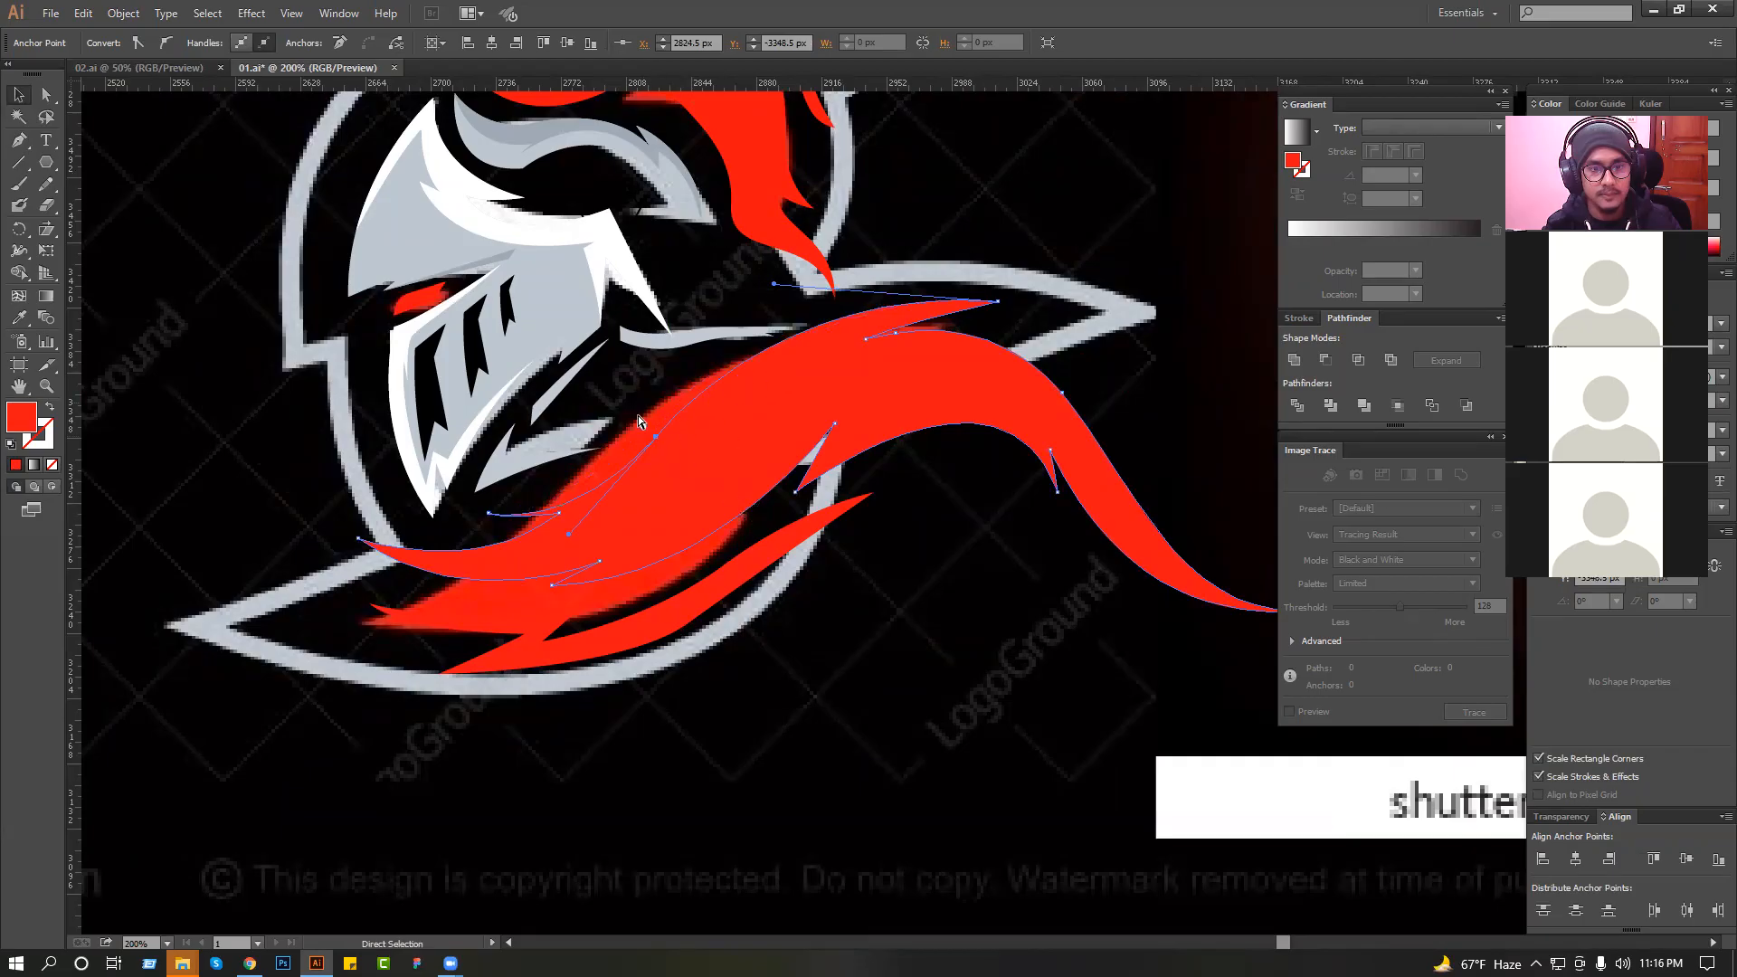
drag(776, 286, 788, 291)
click(980, 279)
drag(911, 341, 926, 390)
ctrl+click(847, 326)
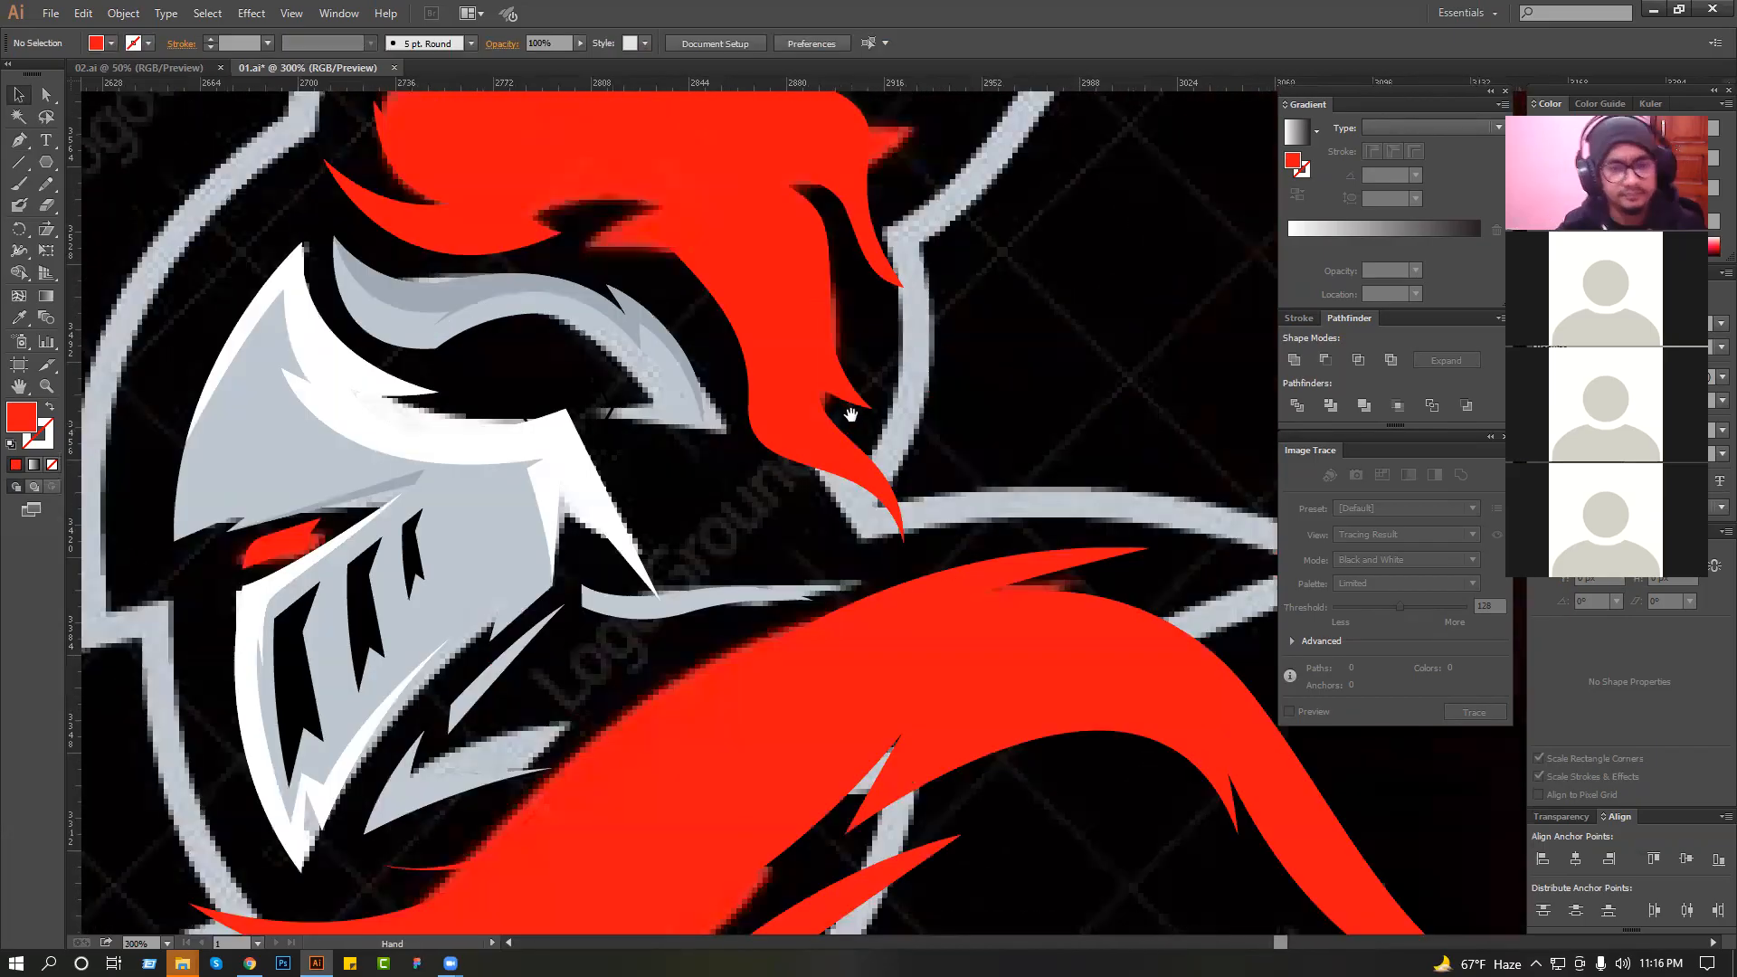
drag(818, 549, 833, 714)
drag(695, 296, 705, 355)
click(706, 355)
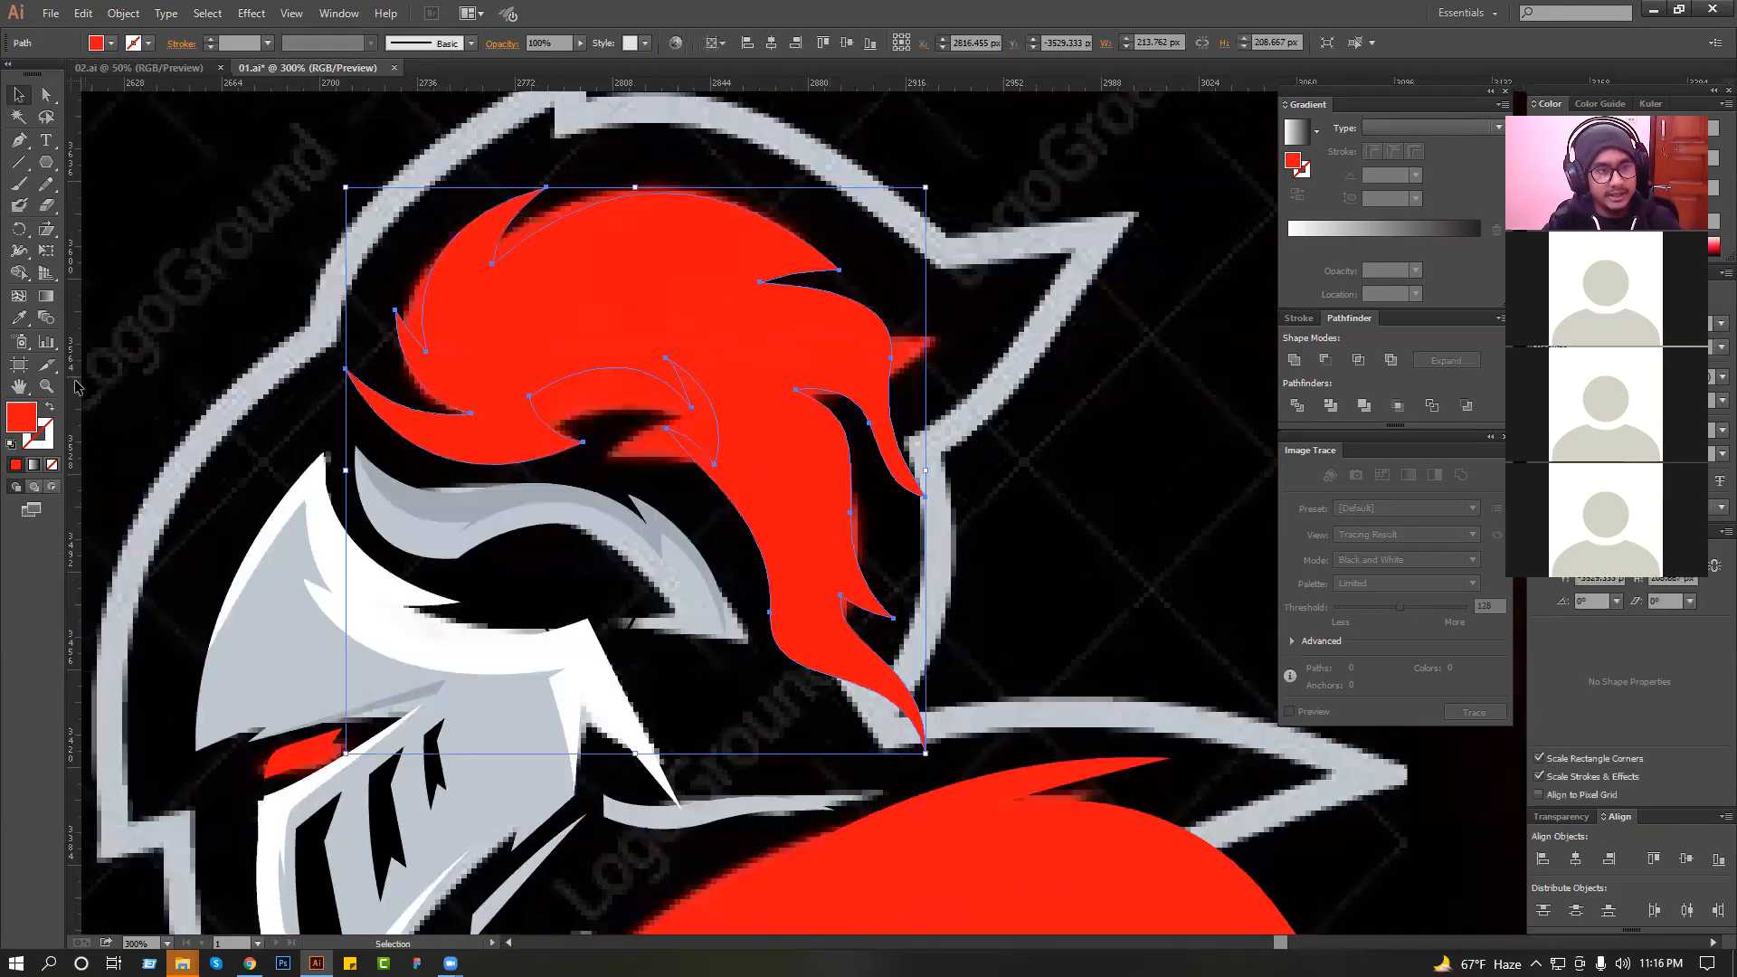
click(51, 408)
click(50, 409)
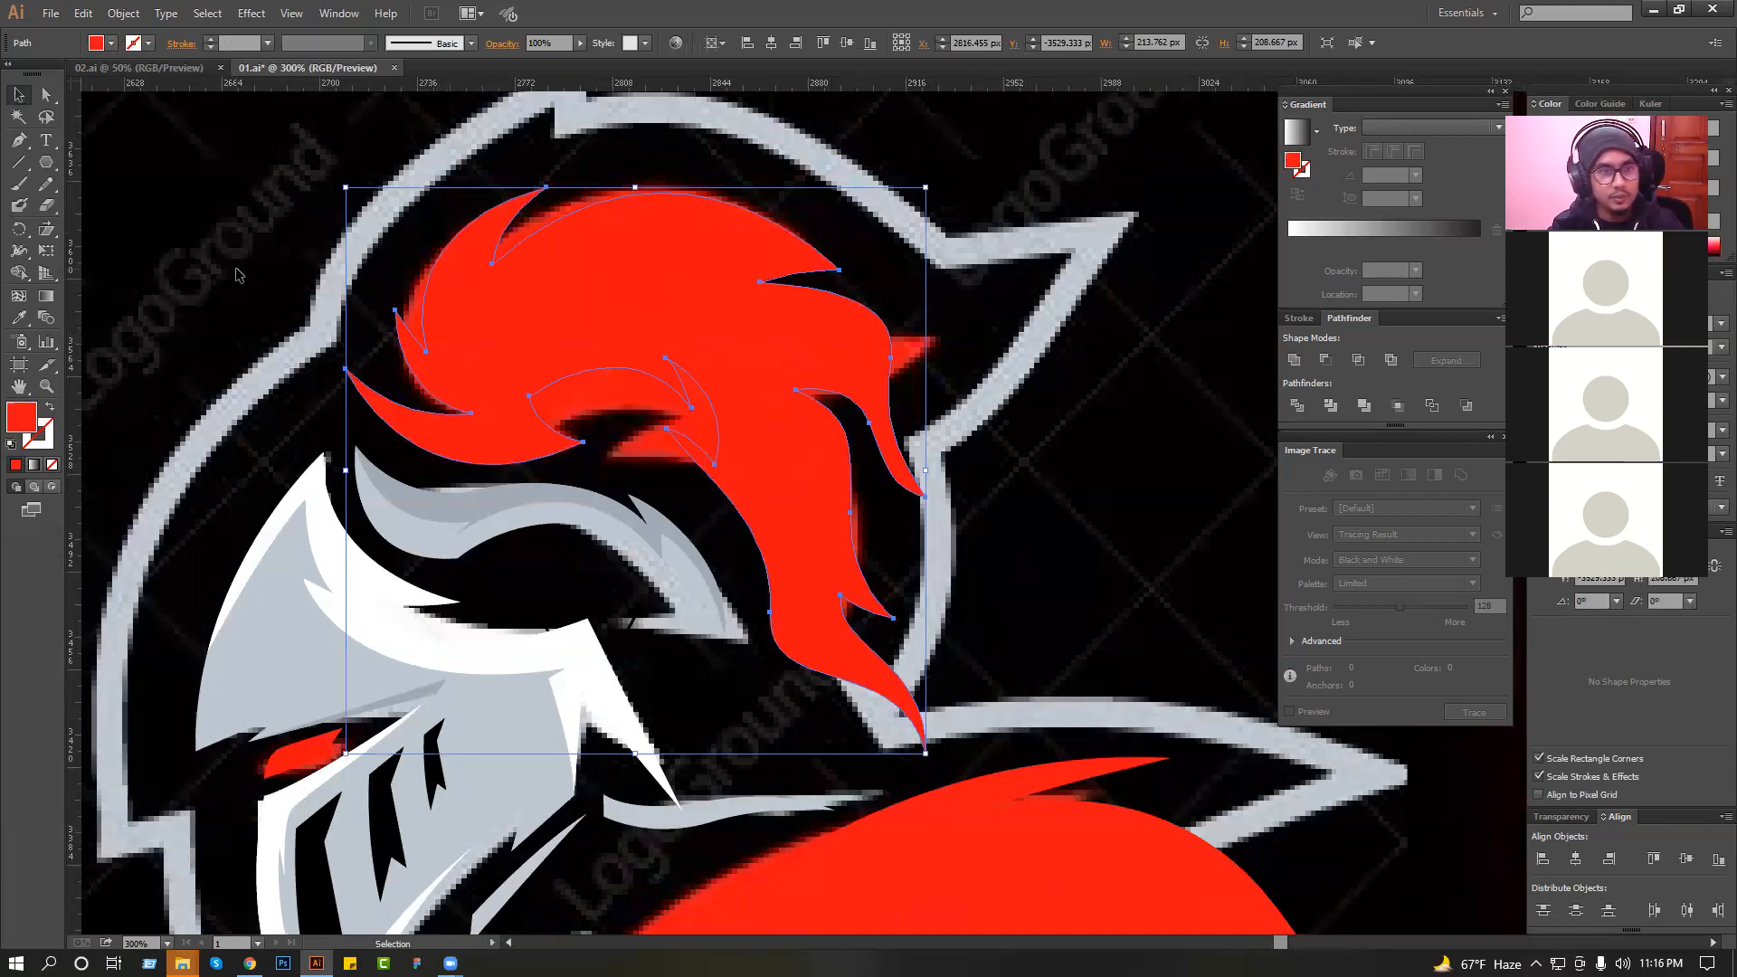
key(ctrl+shift+a)
Start a shading path inside the plume from its lower front notch, up the front curve and back down to an inner corner.
ctrl+click(636, 369)
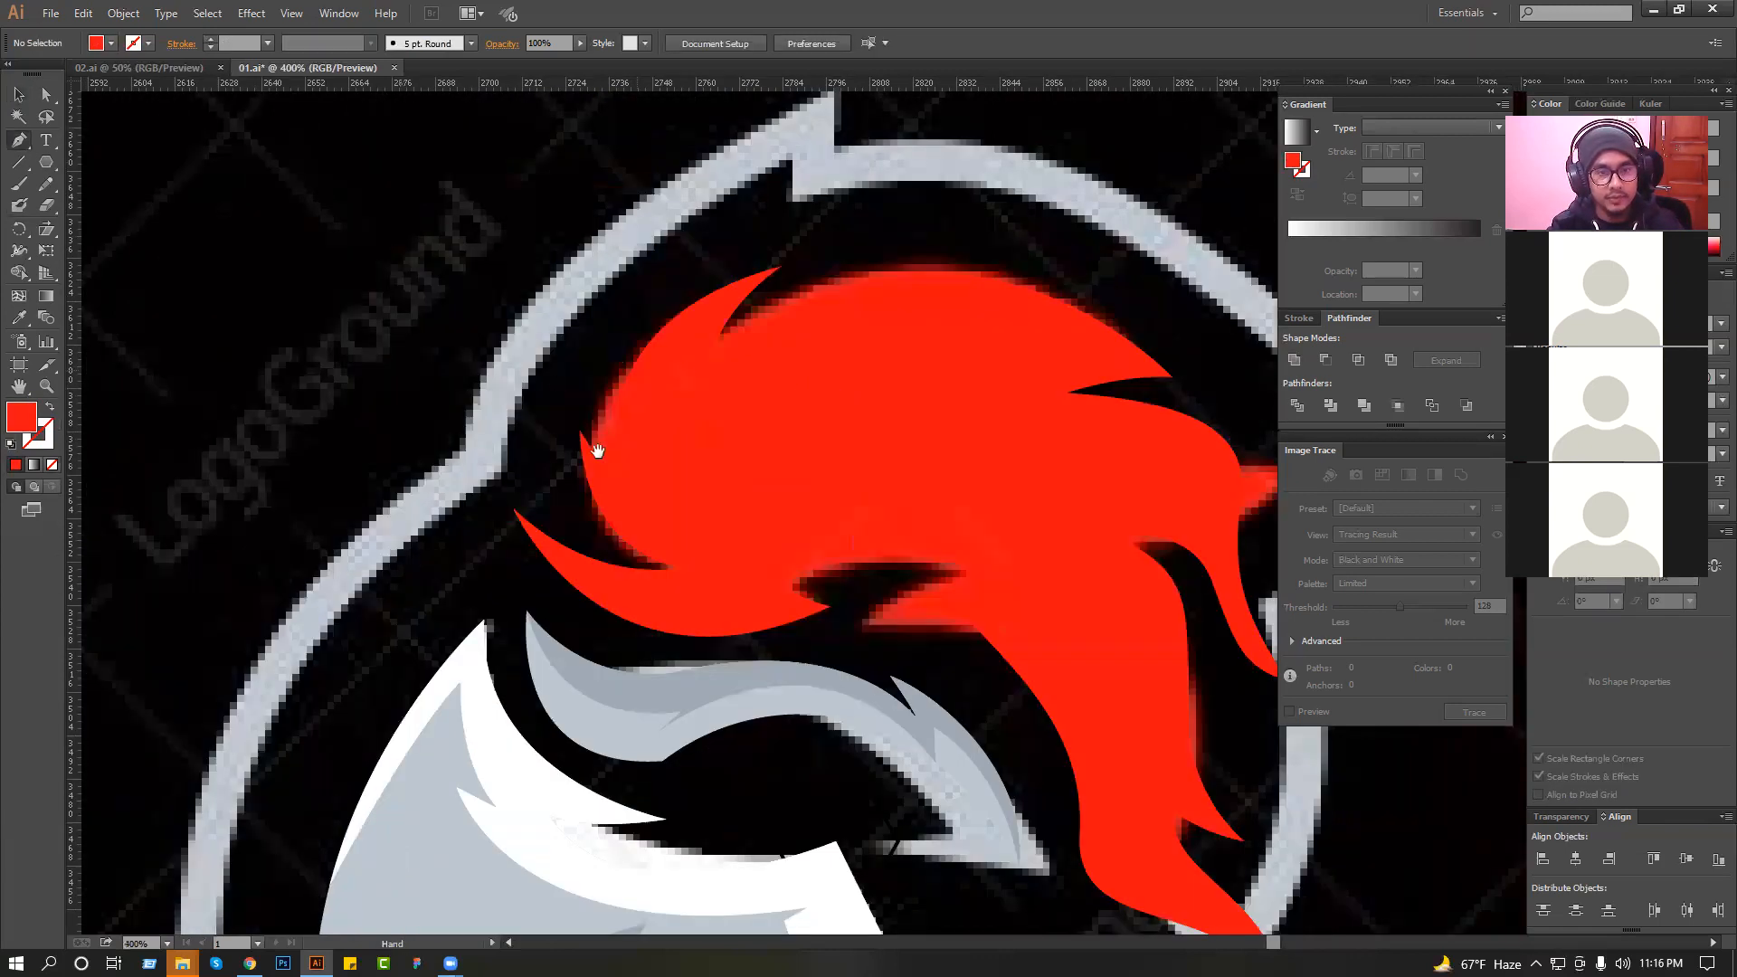
drag(597, 450, 529, 415)
drag(612, 534, 559, 475)
drag(616, 297, 651, 272)
drag(612, 359, 613, 373)
click(622, 388)
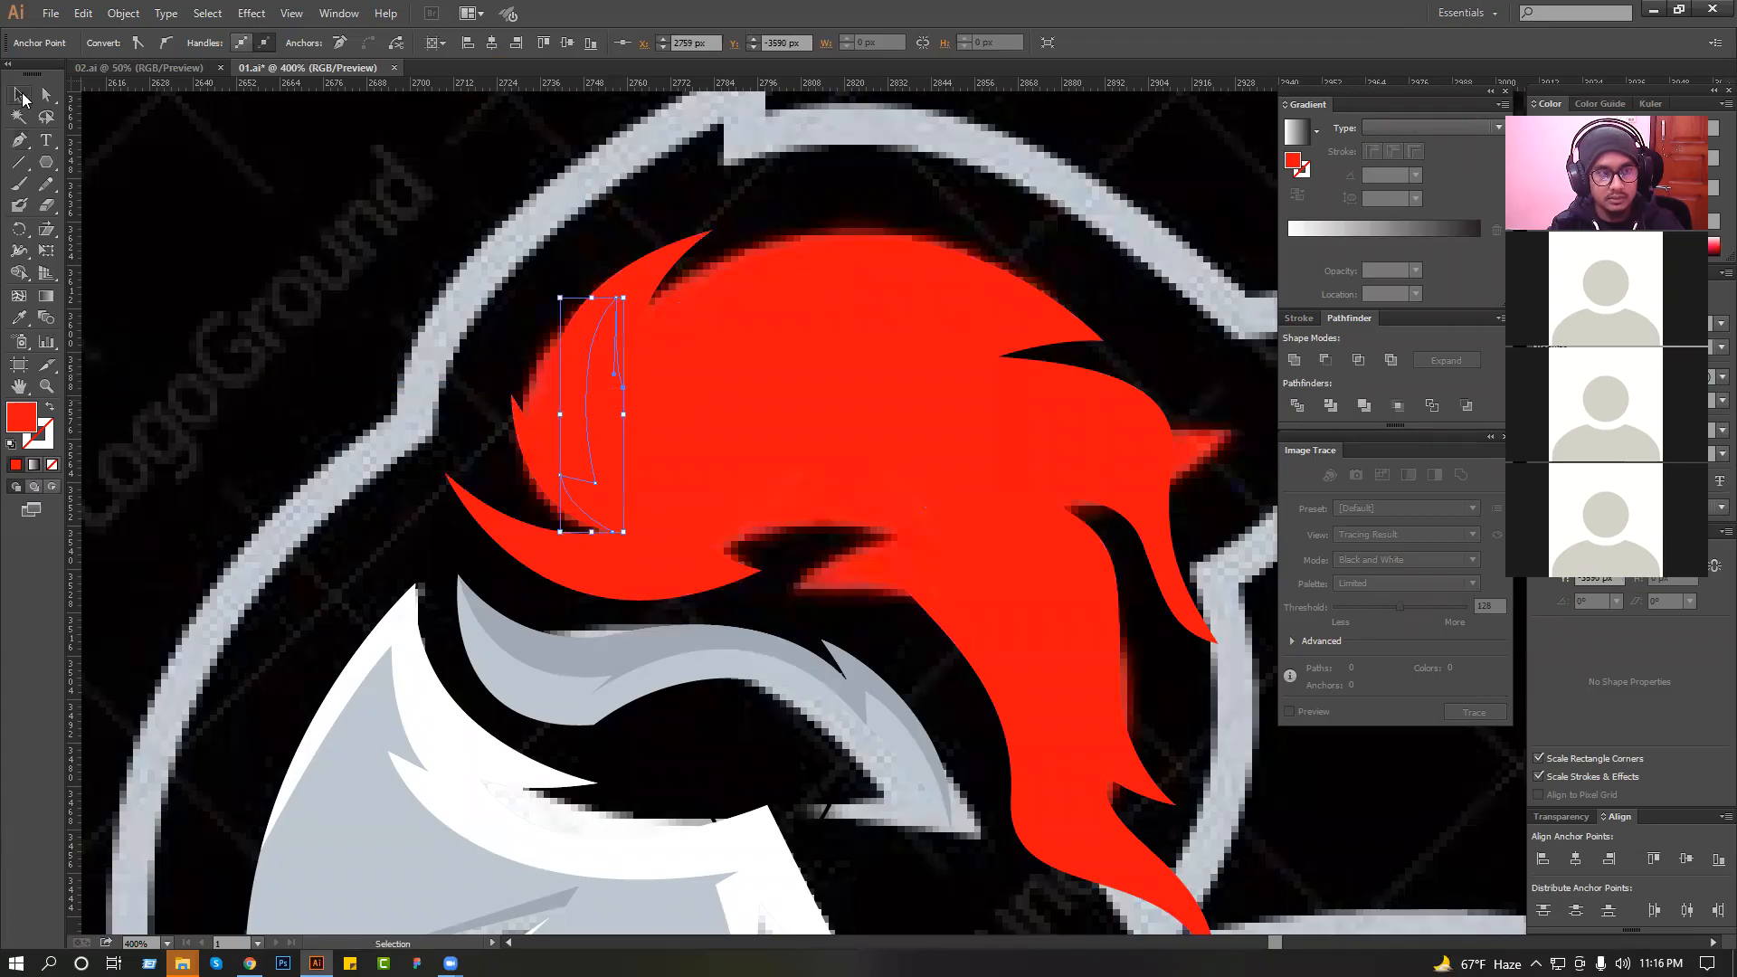
Swap the plume's fill and stroke so it becomes a red outline, and deselect it.
click(16, 96)
click(50, 409)
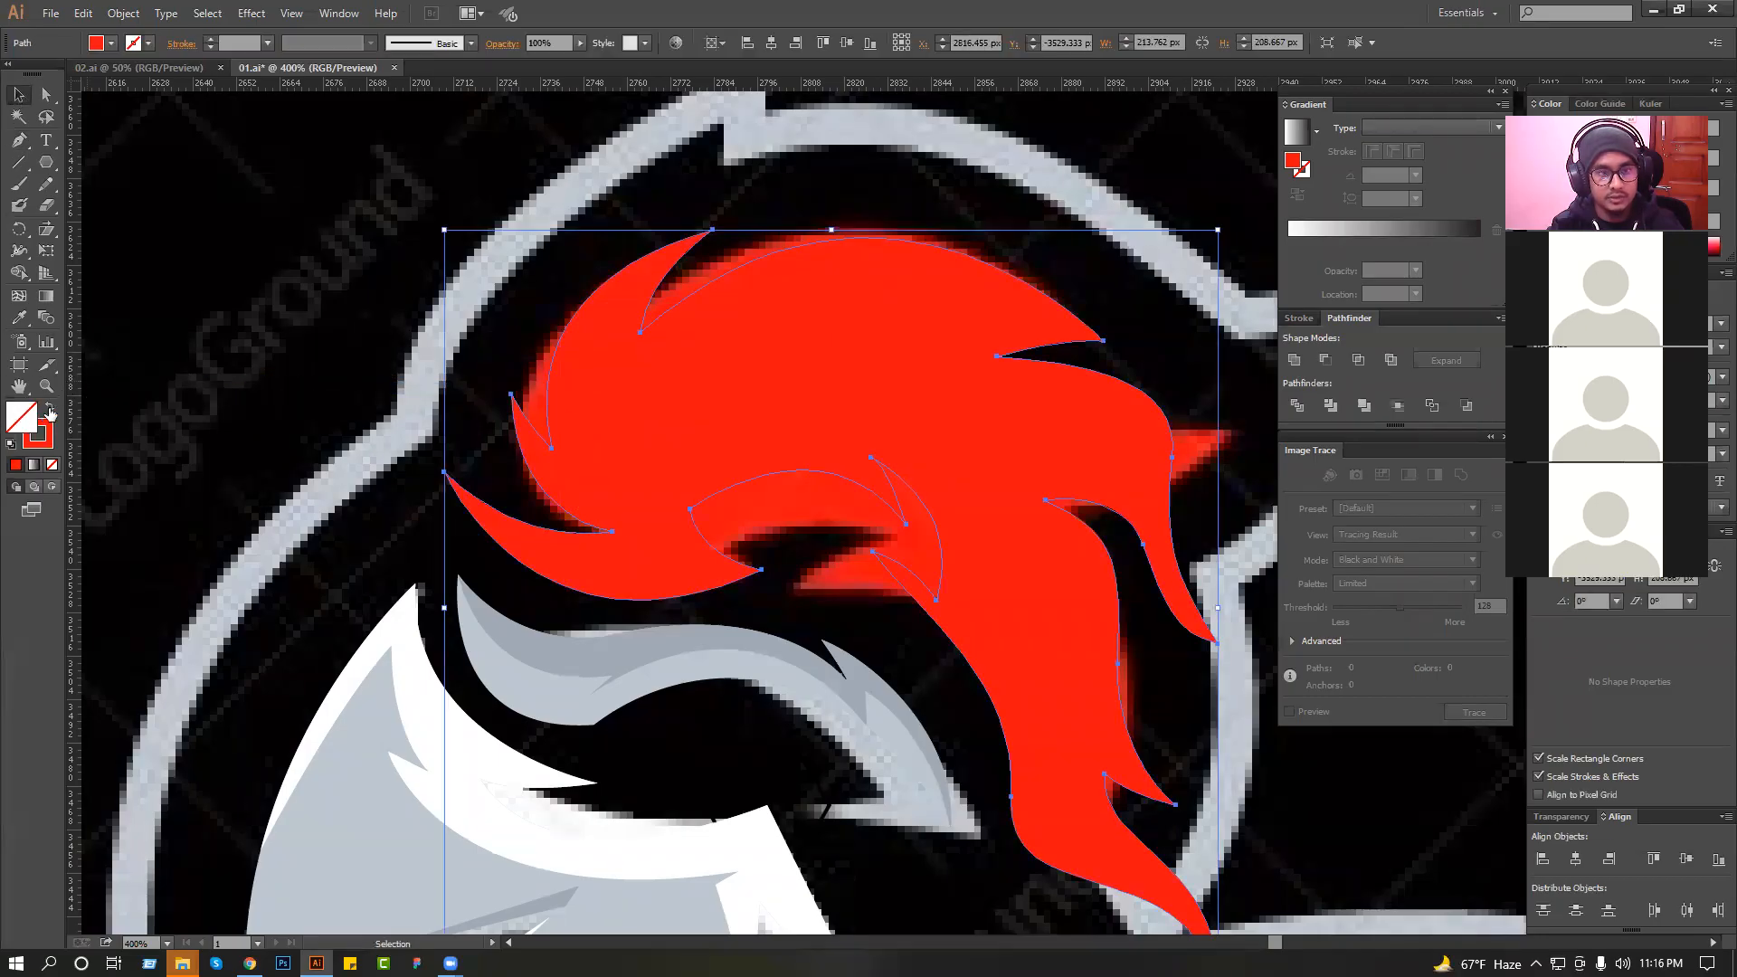
click(319, 371)
Give the unfinished plume shading path a black 000000 stroke with no fill, and bow its front curve outward.
click(593, 350)
click(22, 142)
click(48, 411)
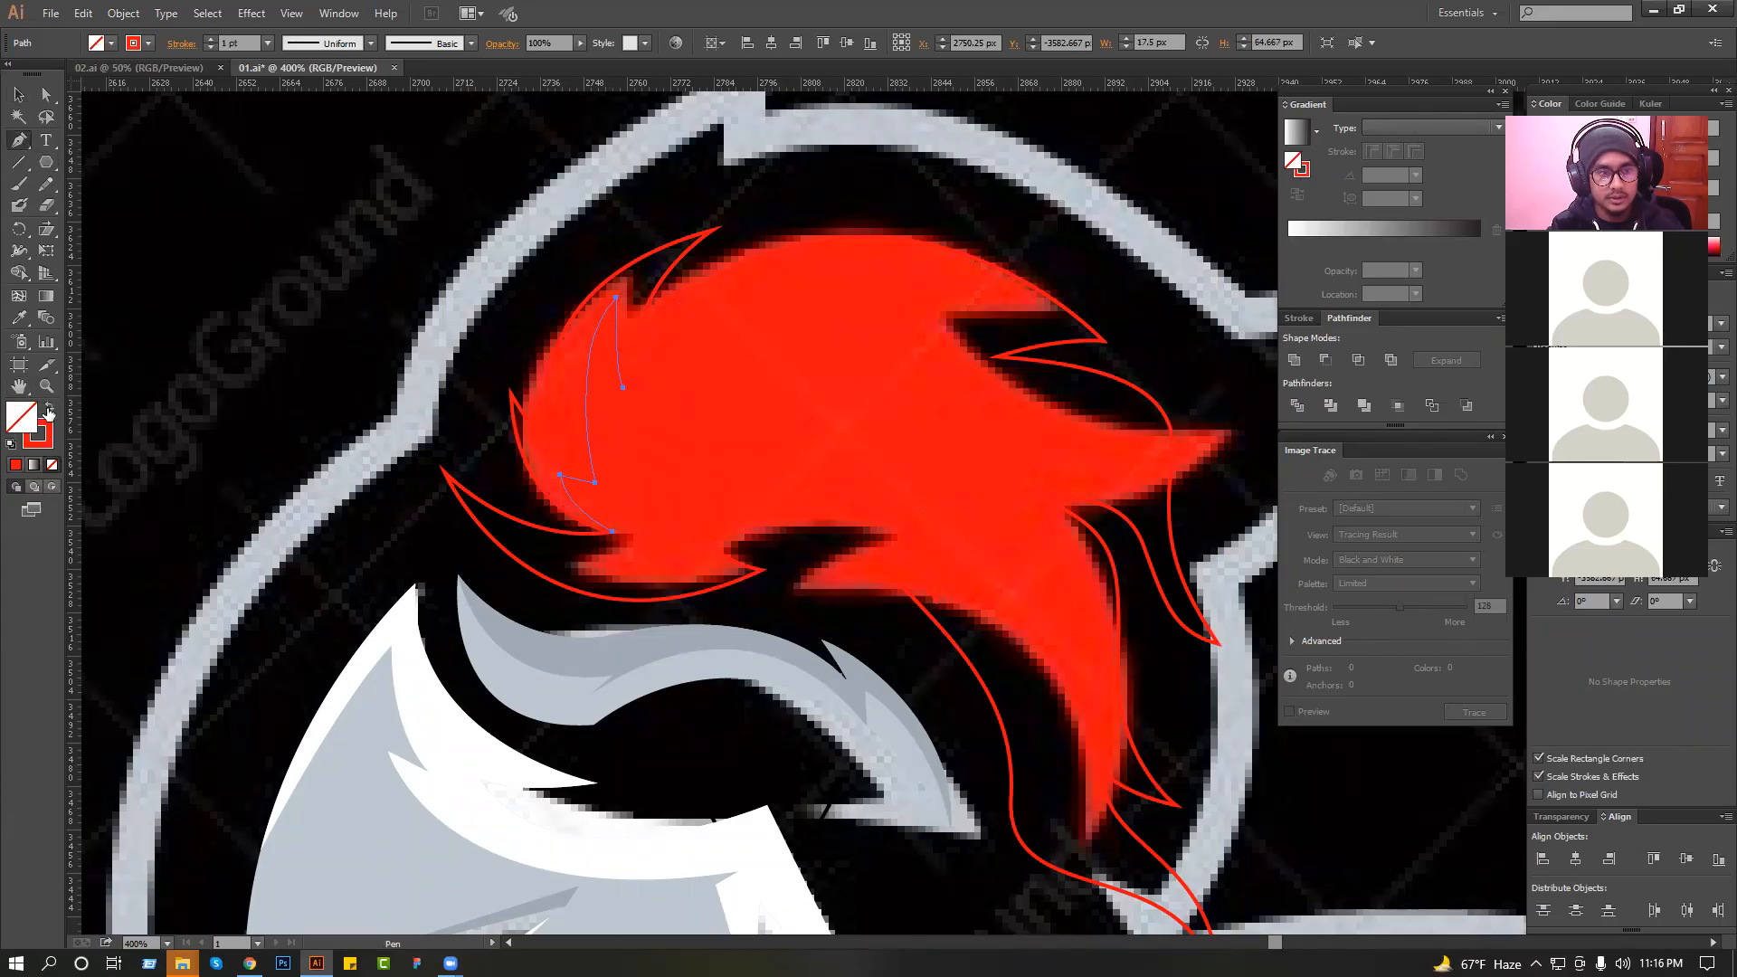
double_click(48, 431)
drag(640, 576, 617, 596)
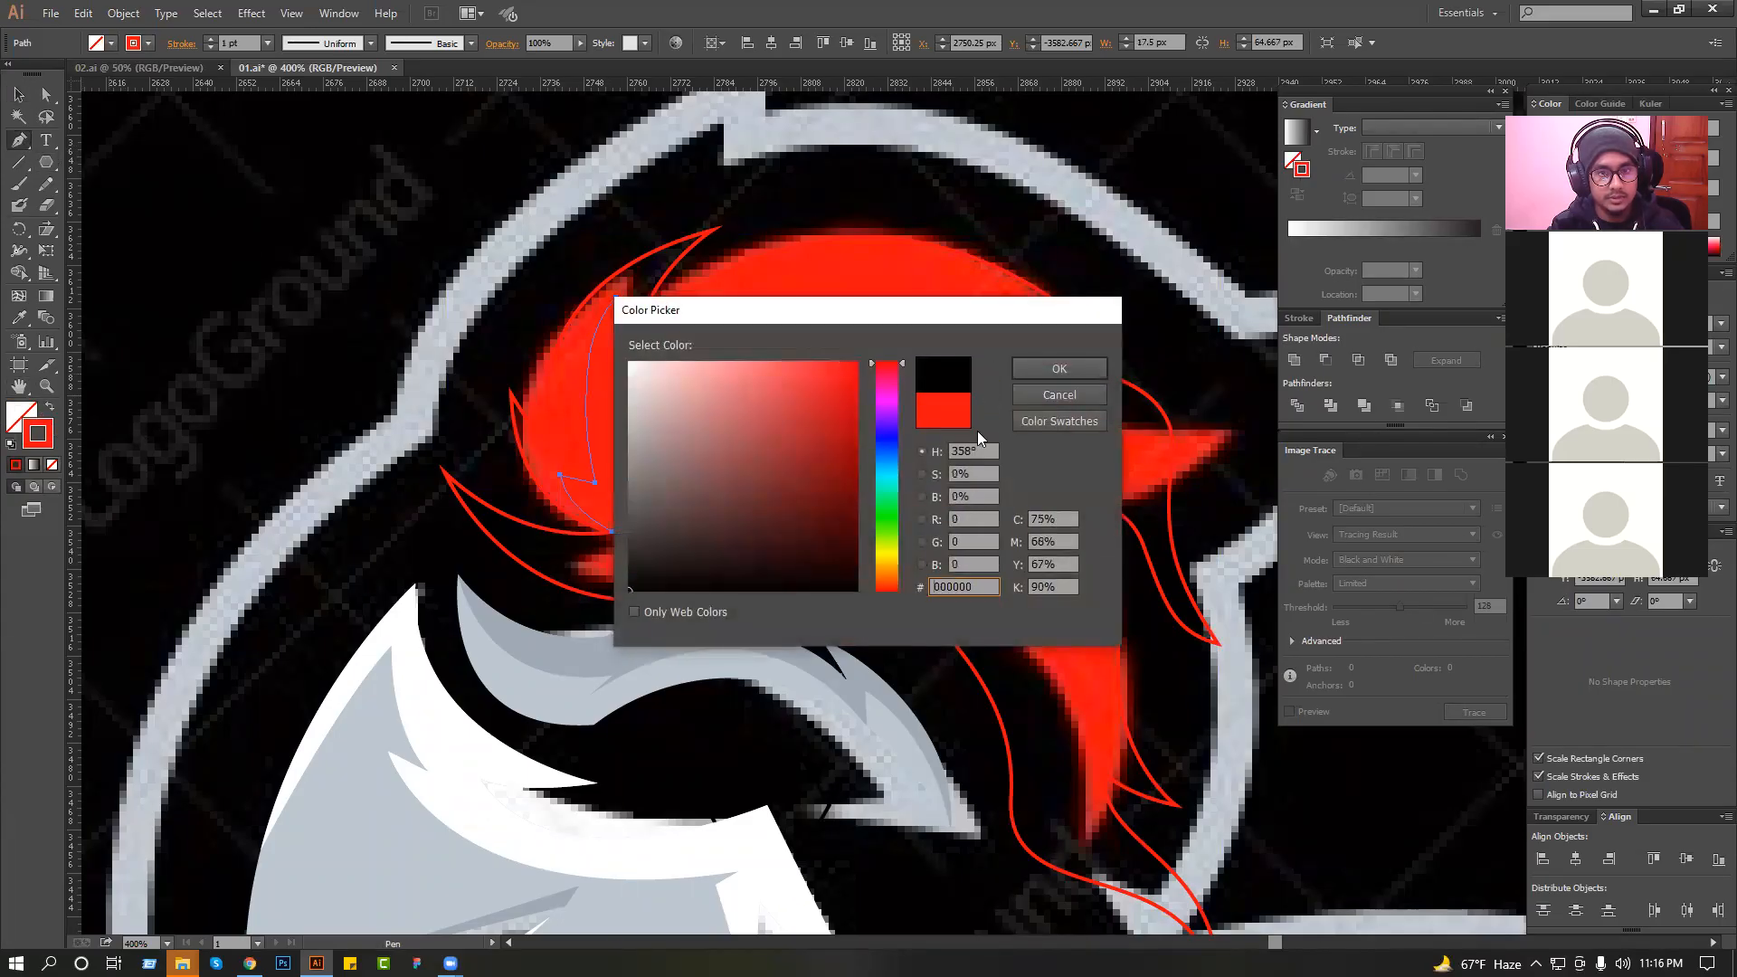
click(1034, 371)
click(22, 98)
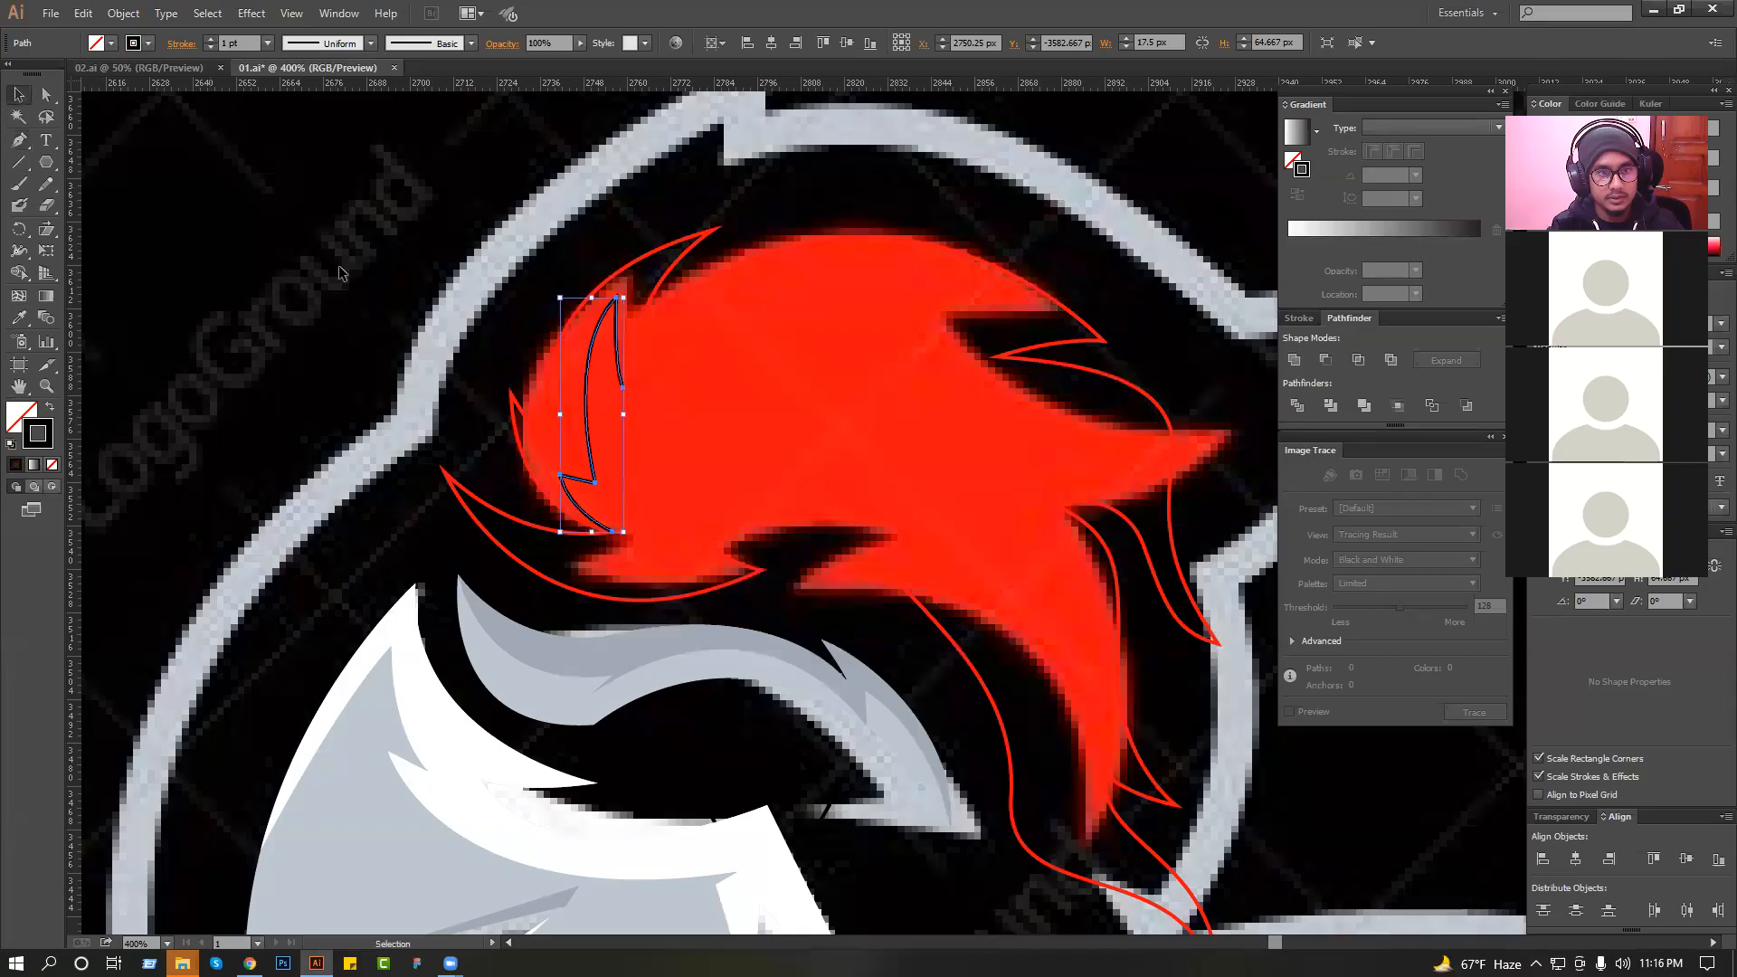
ctrl+click(588, 403)
drag(563, 351, 544, 383)
Continue the plume shading edge in an arc under the crown to the upper rear tip.
key(p)
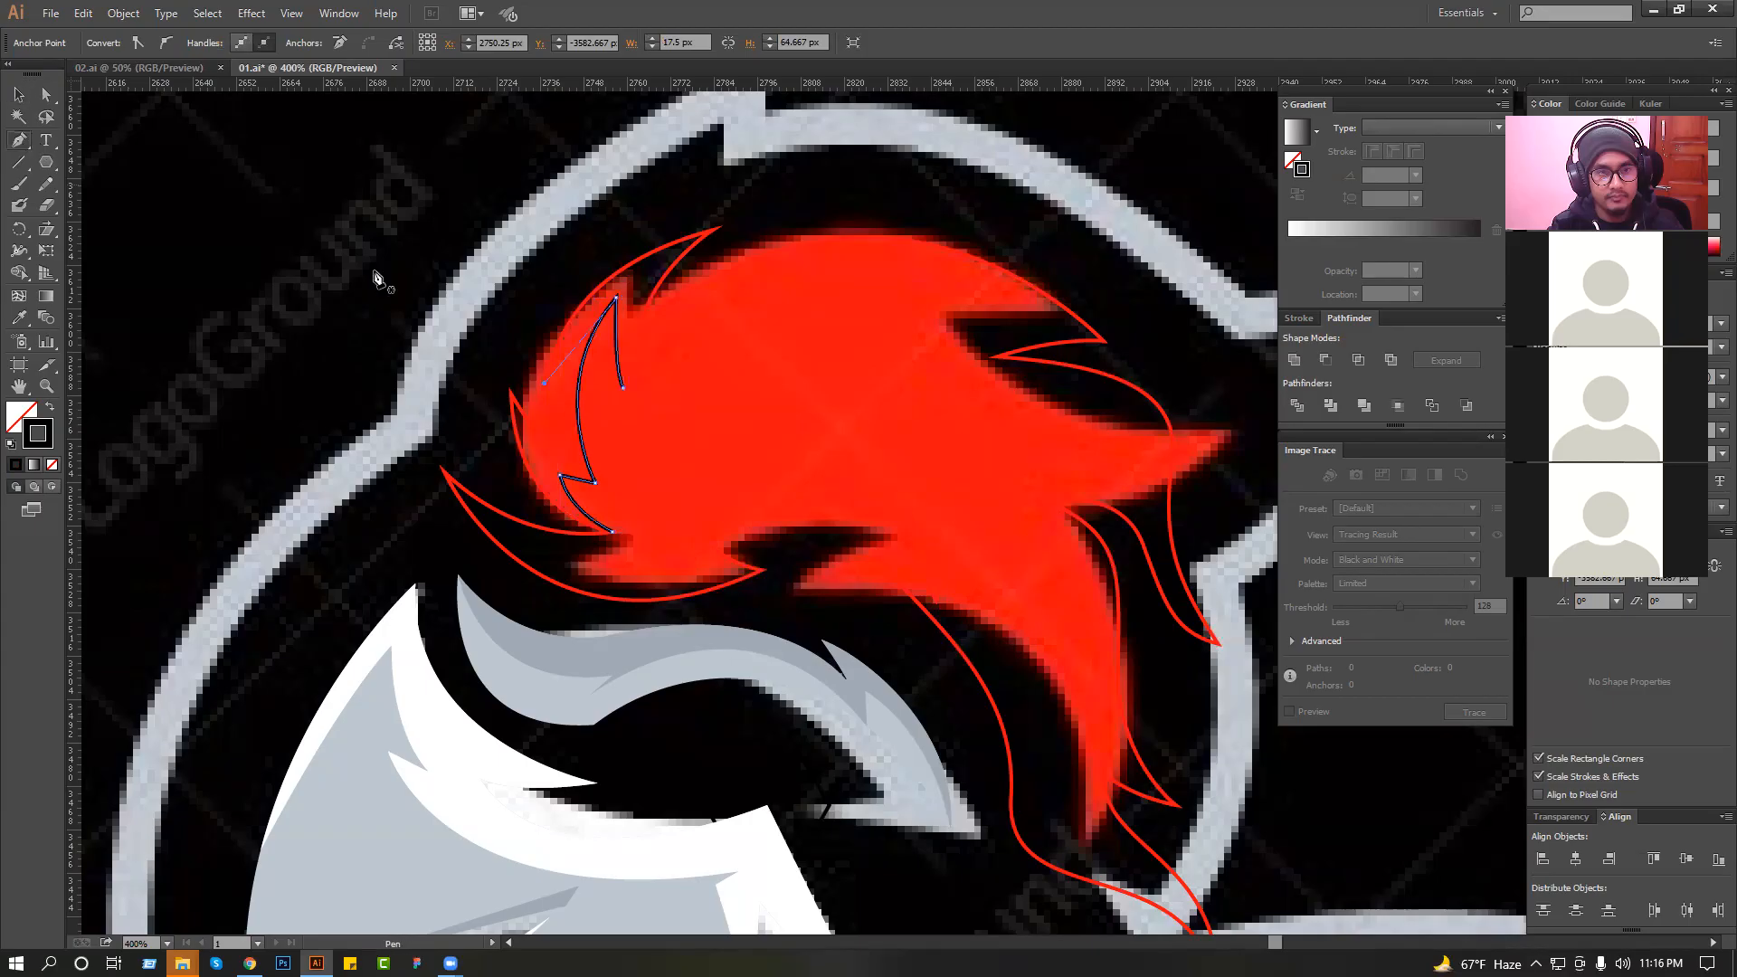
drag(770, 260, 622, 244)
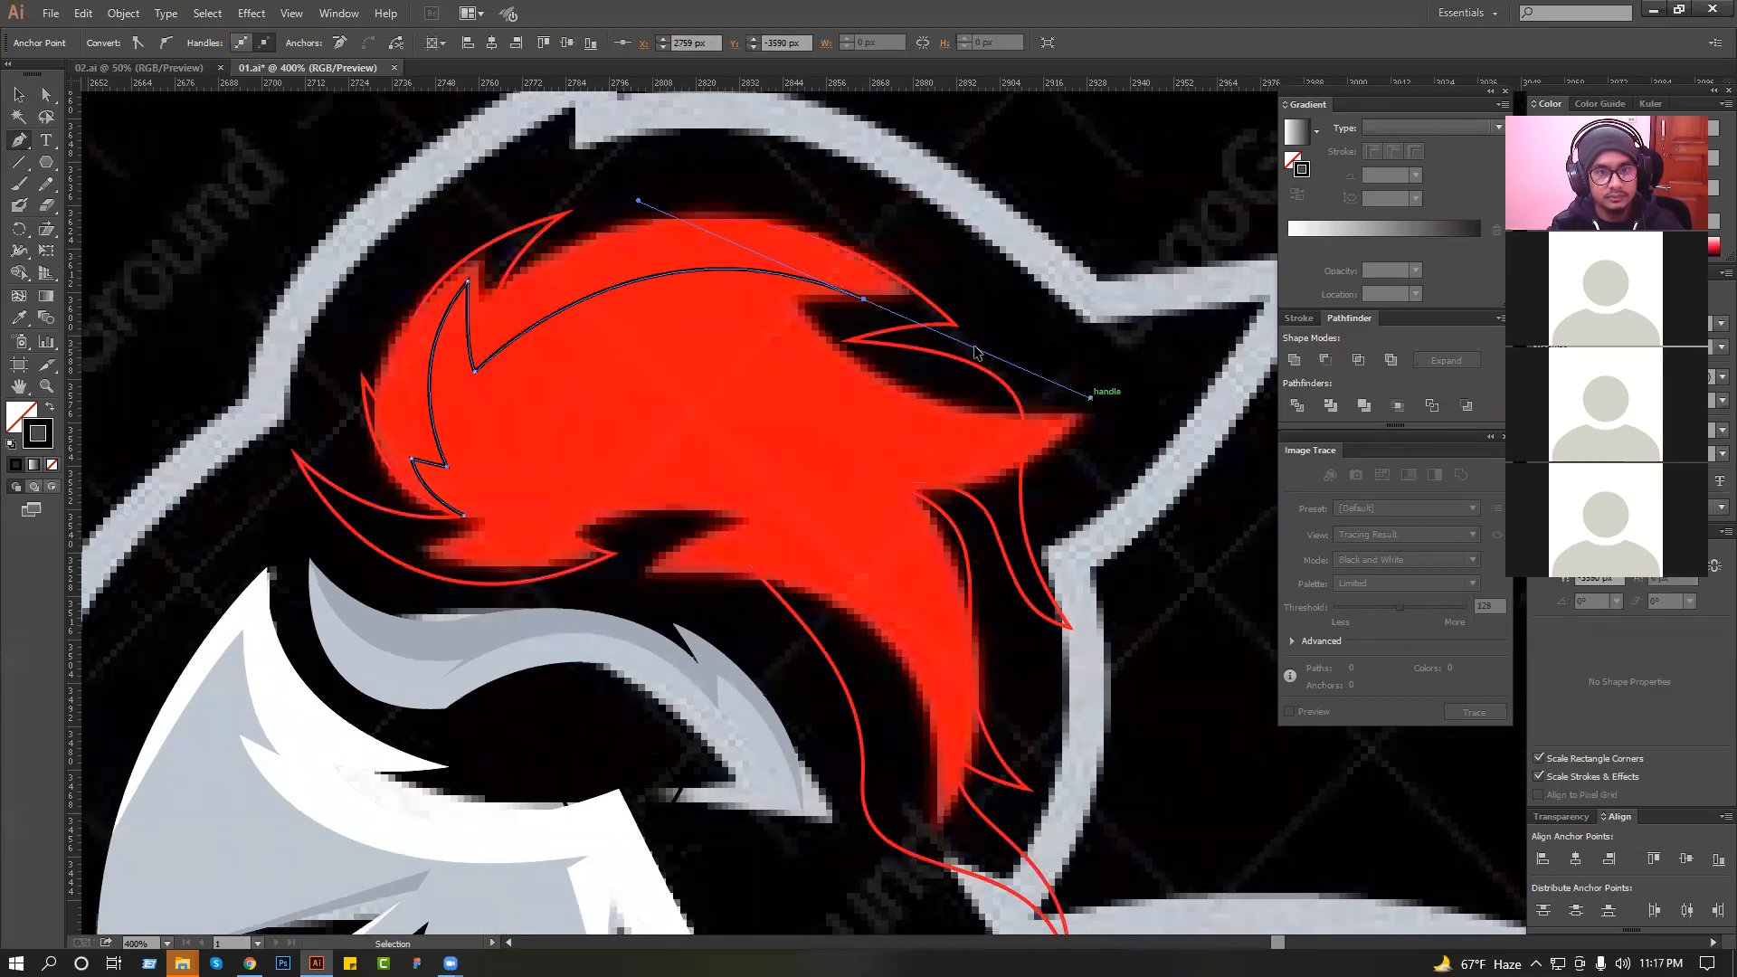
drag(955, 322, 1220, 520)
Carry the plume shading path from the rear tip in a wide loop outside the crown and front, closing it at its start.
drag(908, 165, 897, 144)
drag(787, 121, 662, 128)
drag(439, 176, 375, 196)
drag(250, 287, 238, 354)
drag(281, 523, 292, 537)
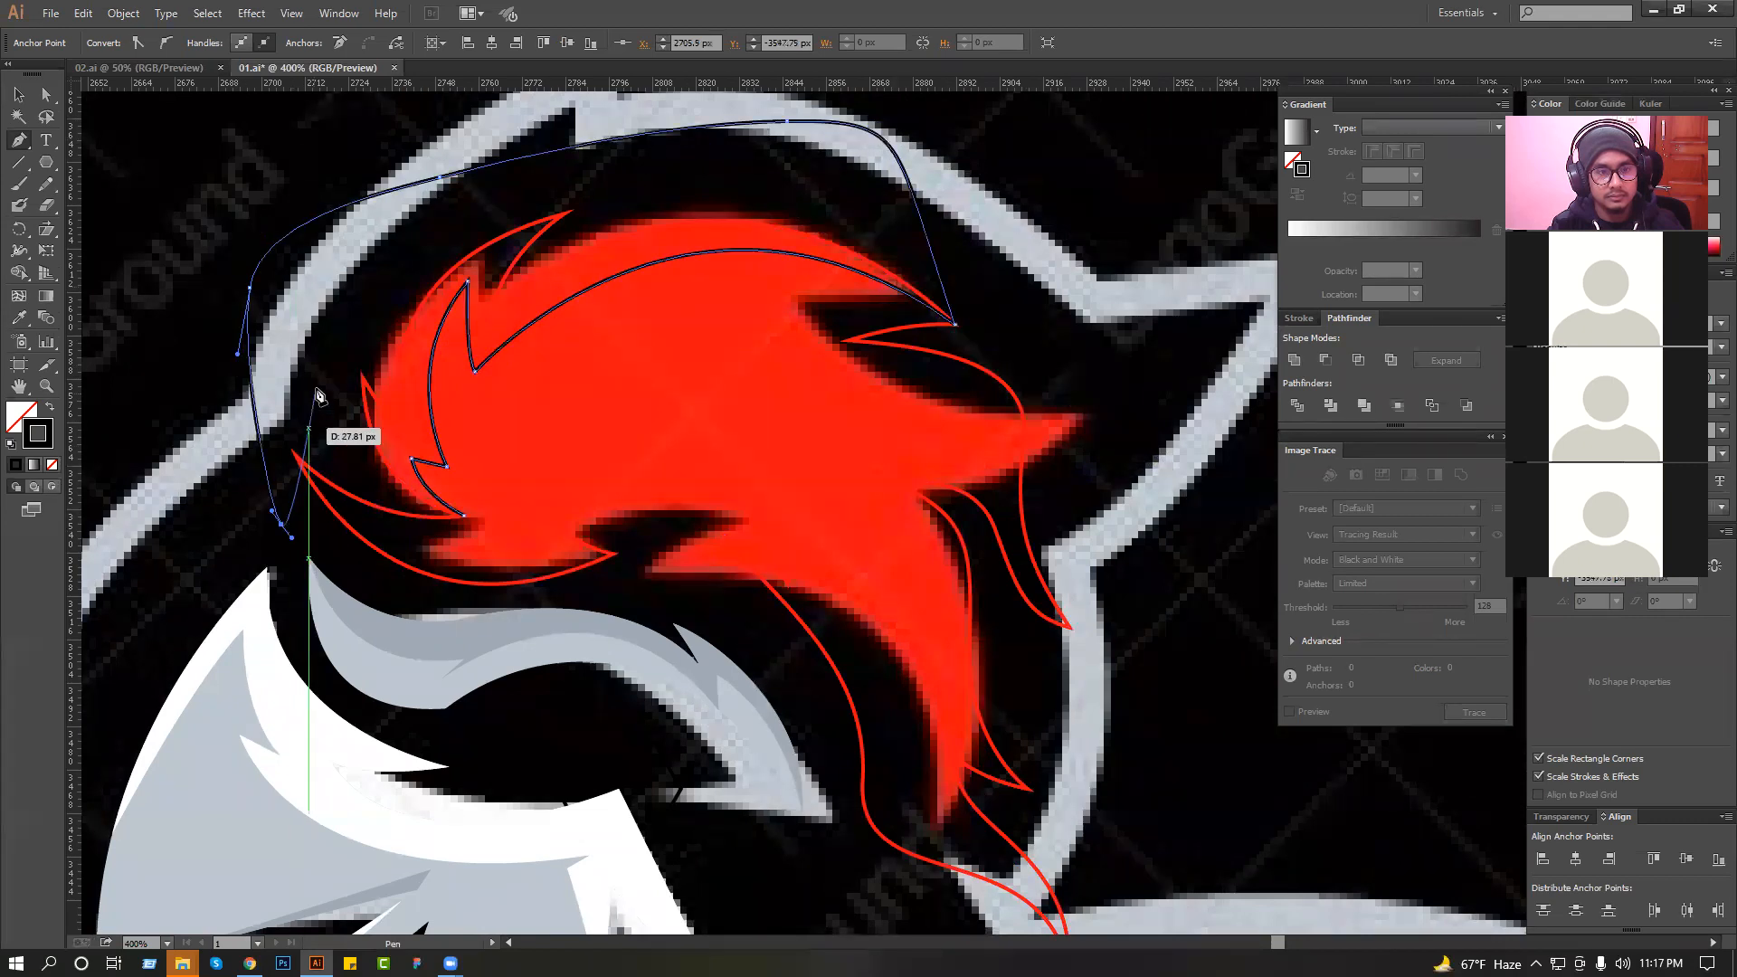
key(ctrl+z)
drag(282, 389, 298, 405)
drag(351, 460, 356, 461)
drag(466, 522, 503, 524)
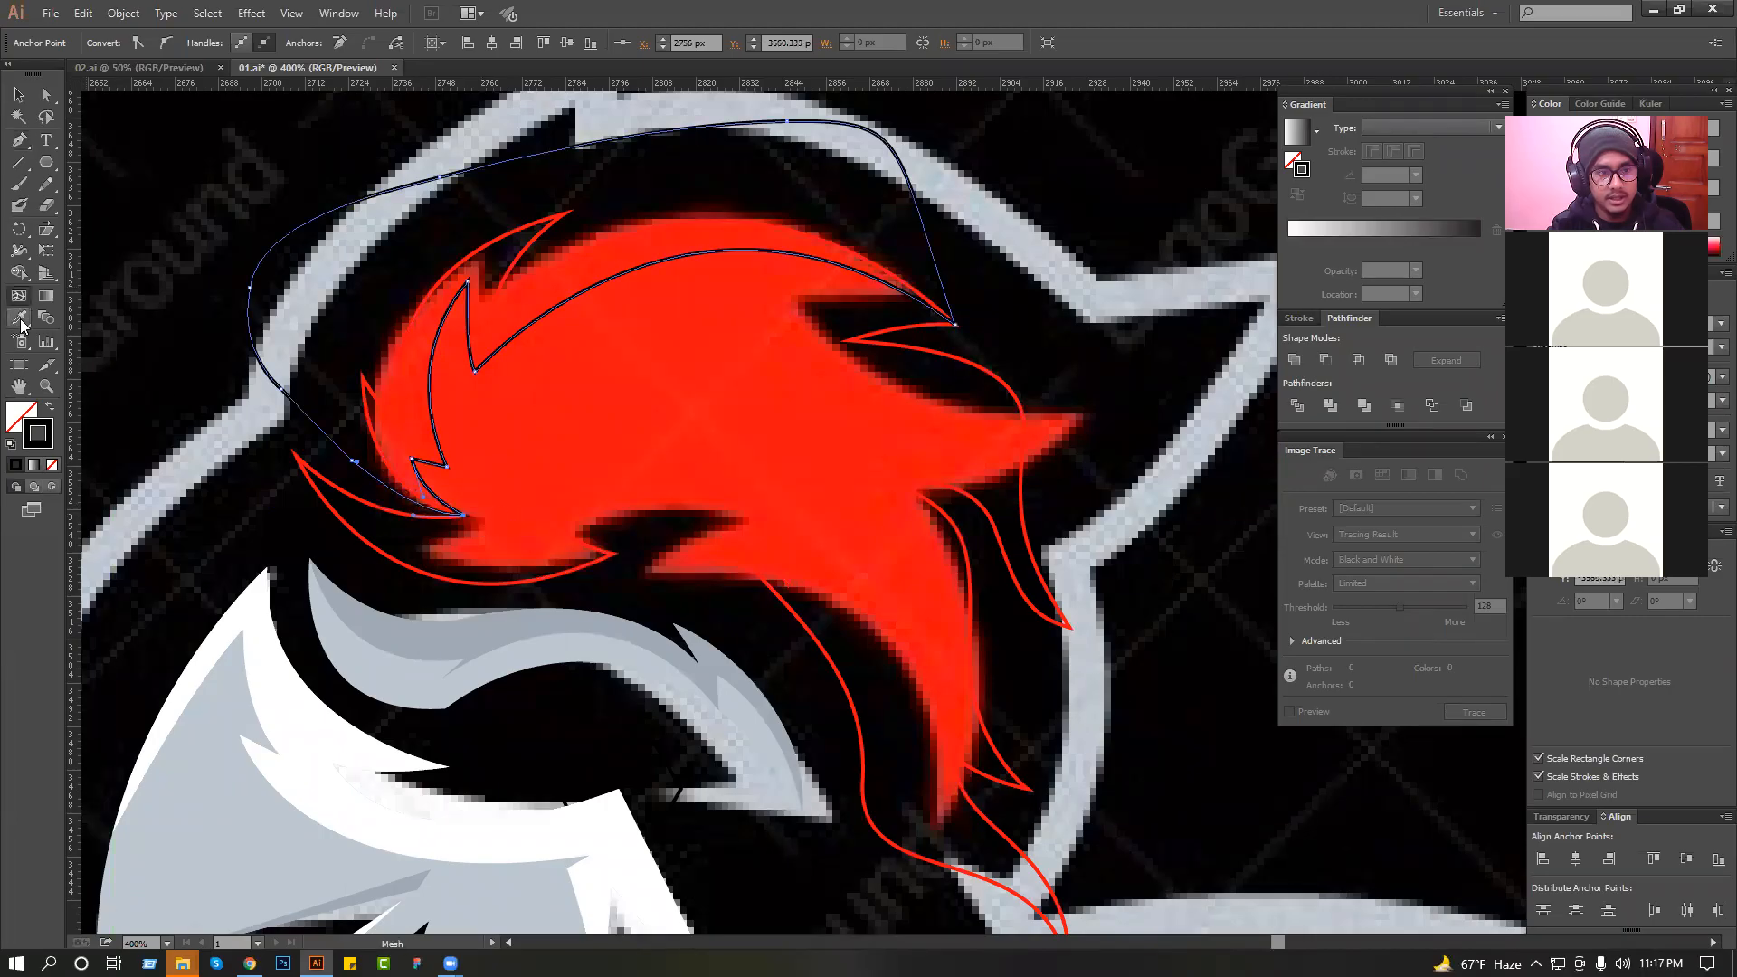
Fill the crown shading with the plume's red made slightly darker, with no stroke.
click(568, 417)
double_click(27, 415)
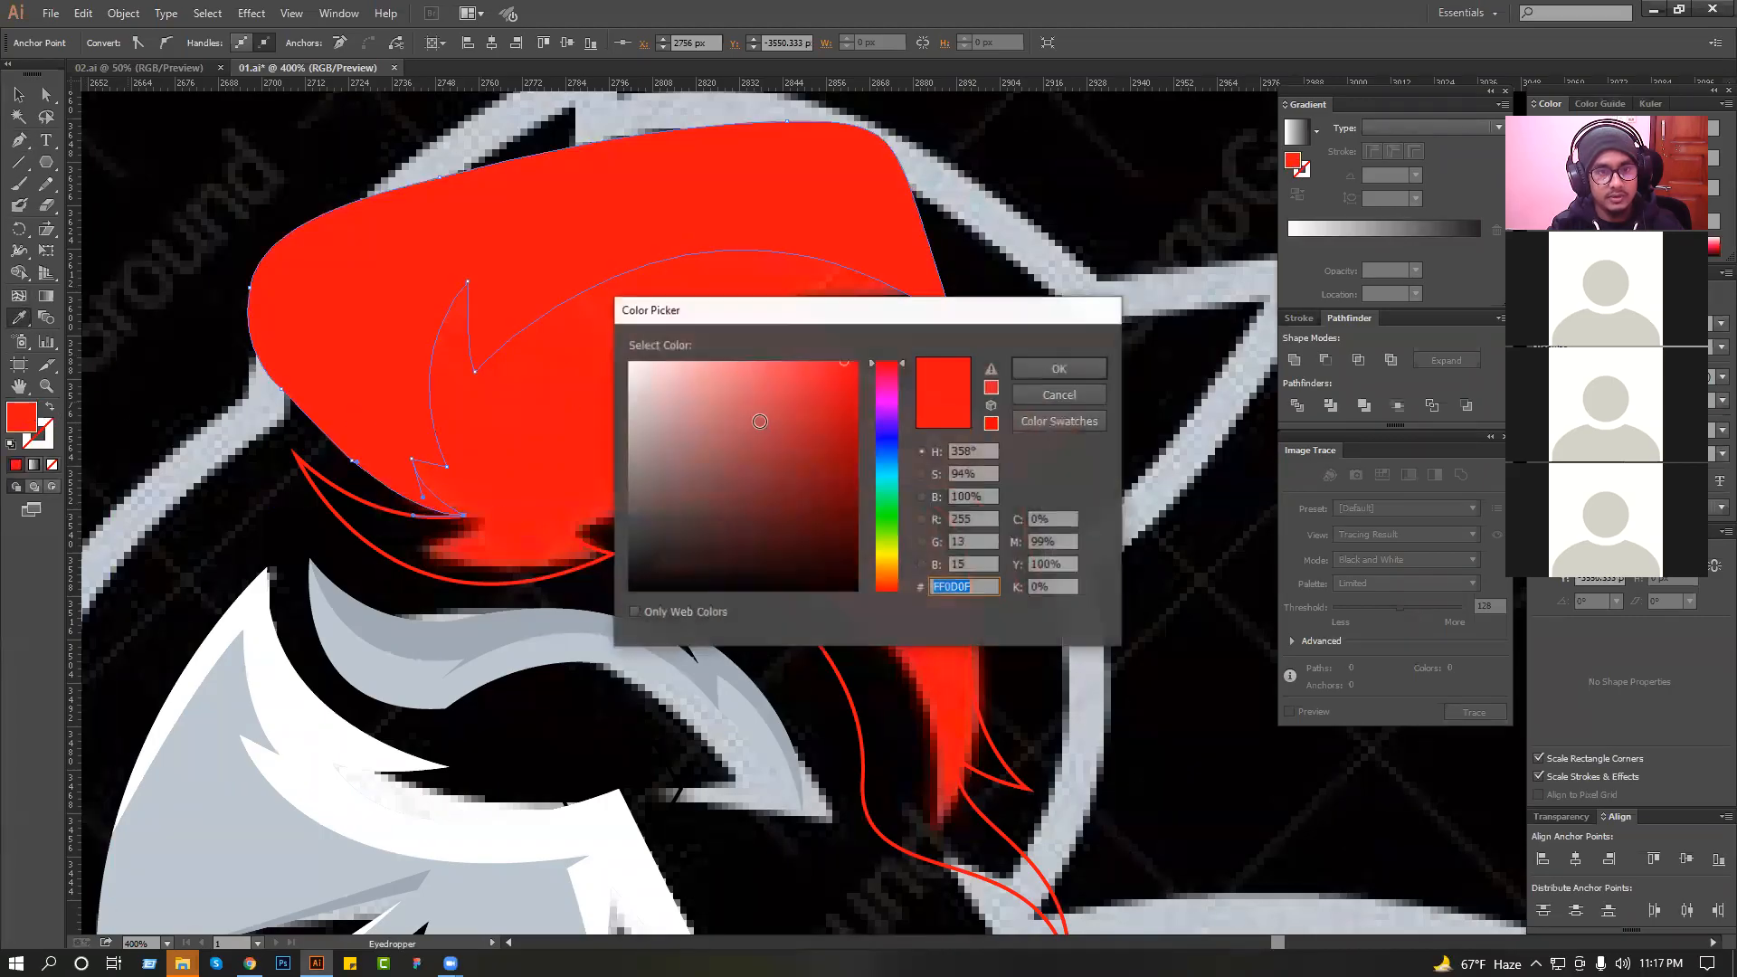
click(849, 401)
click(1046, 372)
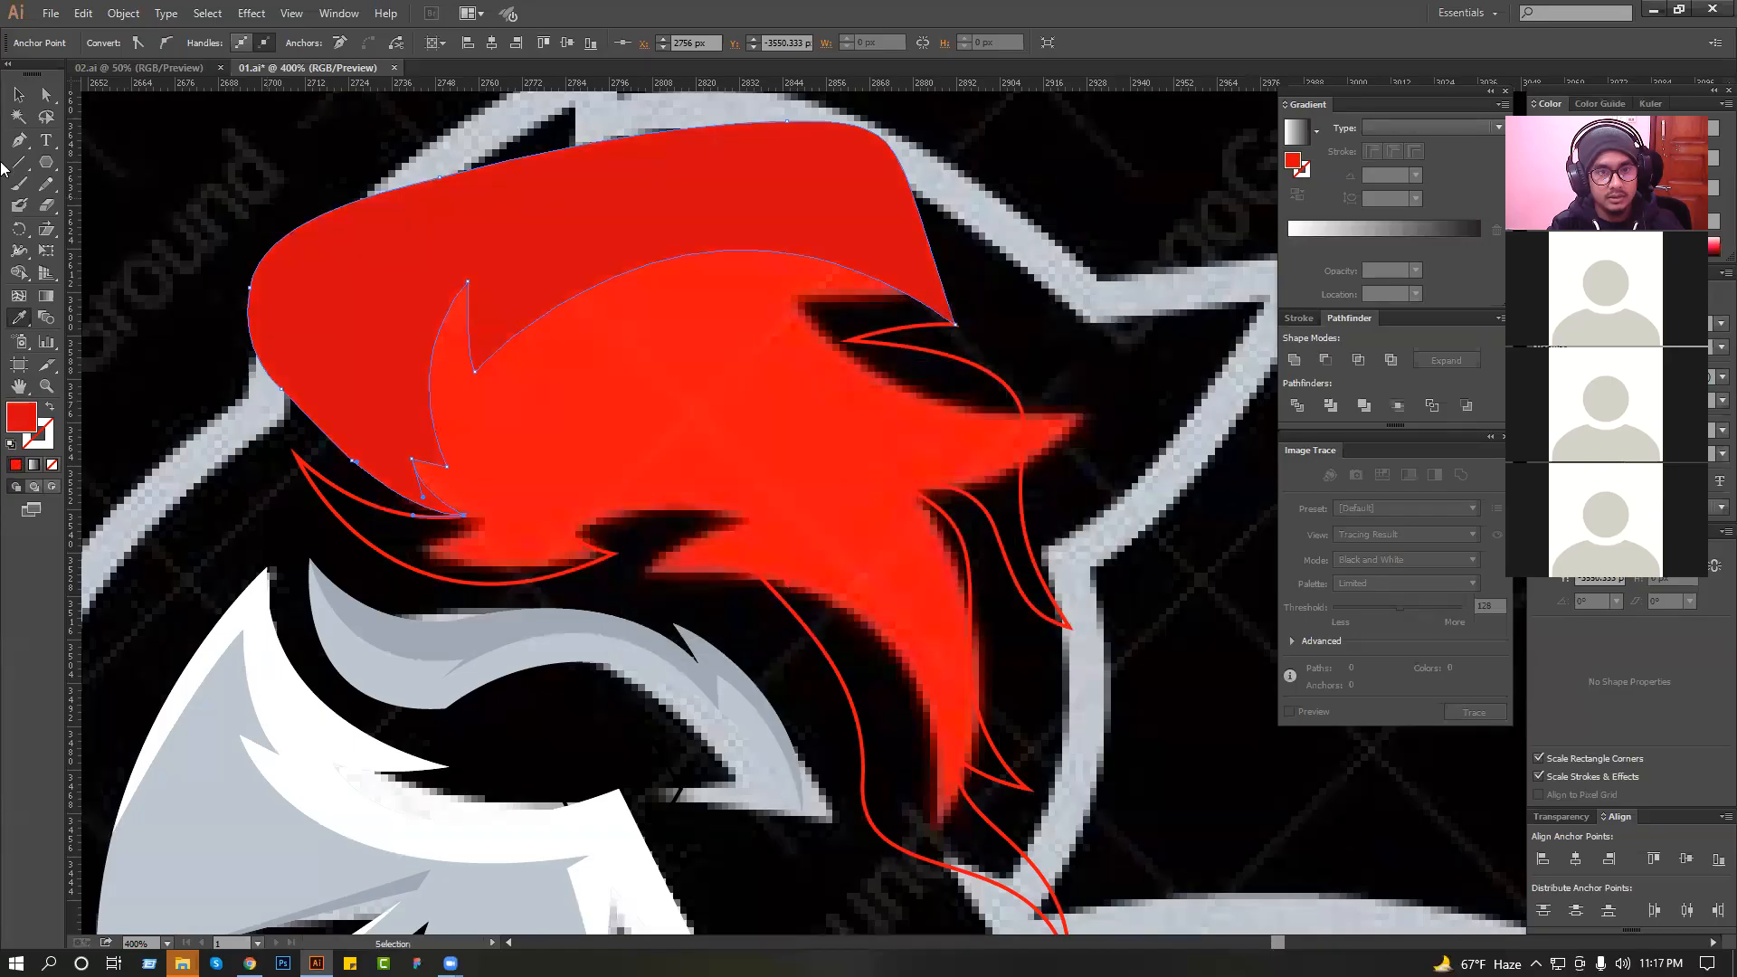
Duplicate the plume outline in place and intersect the copy with the crown shading to trim it to the plume, then deselect.
click(26, 102)
click(621, 458)
key(a)
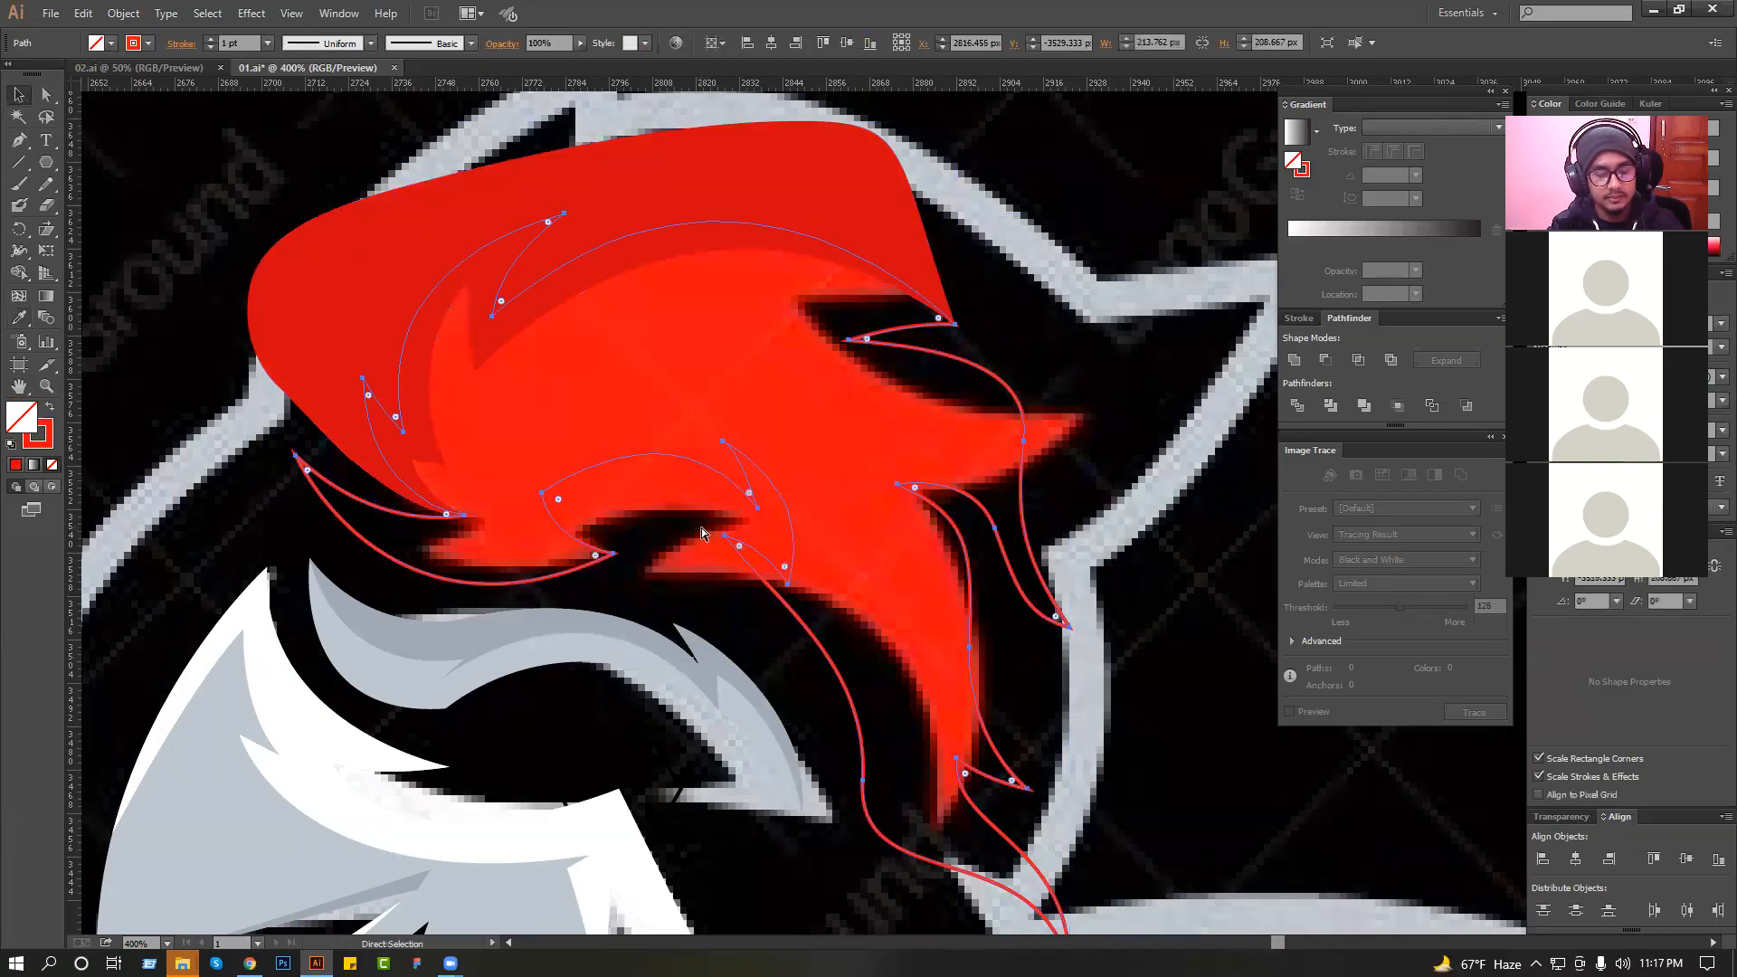
key(ctrl+c)
key(ctrl+f)
shift+click(696, 193)
click(1358, 360)
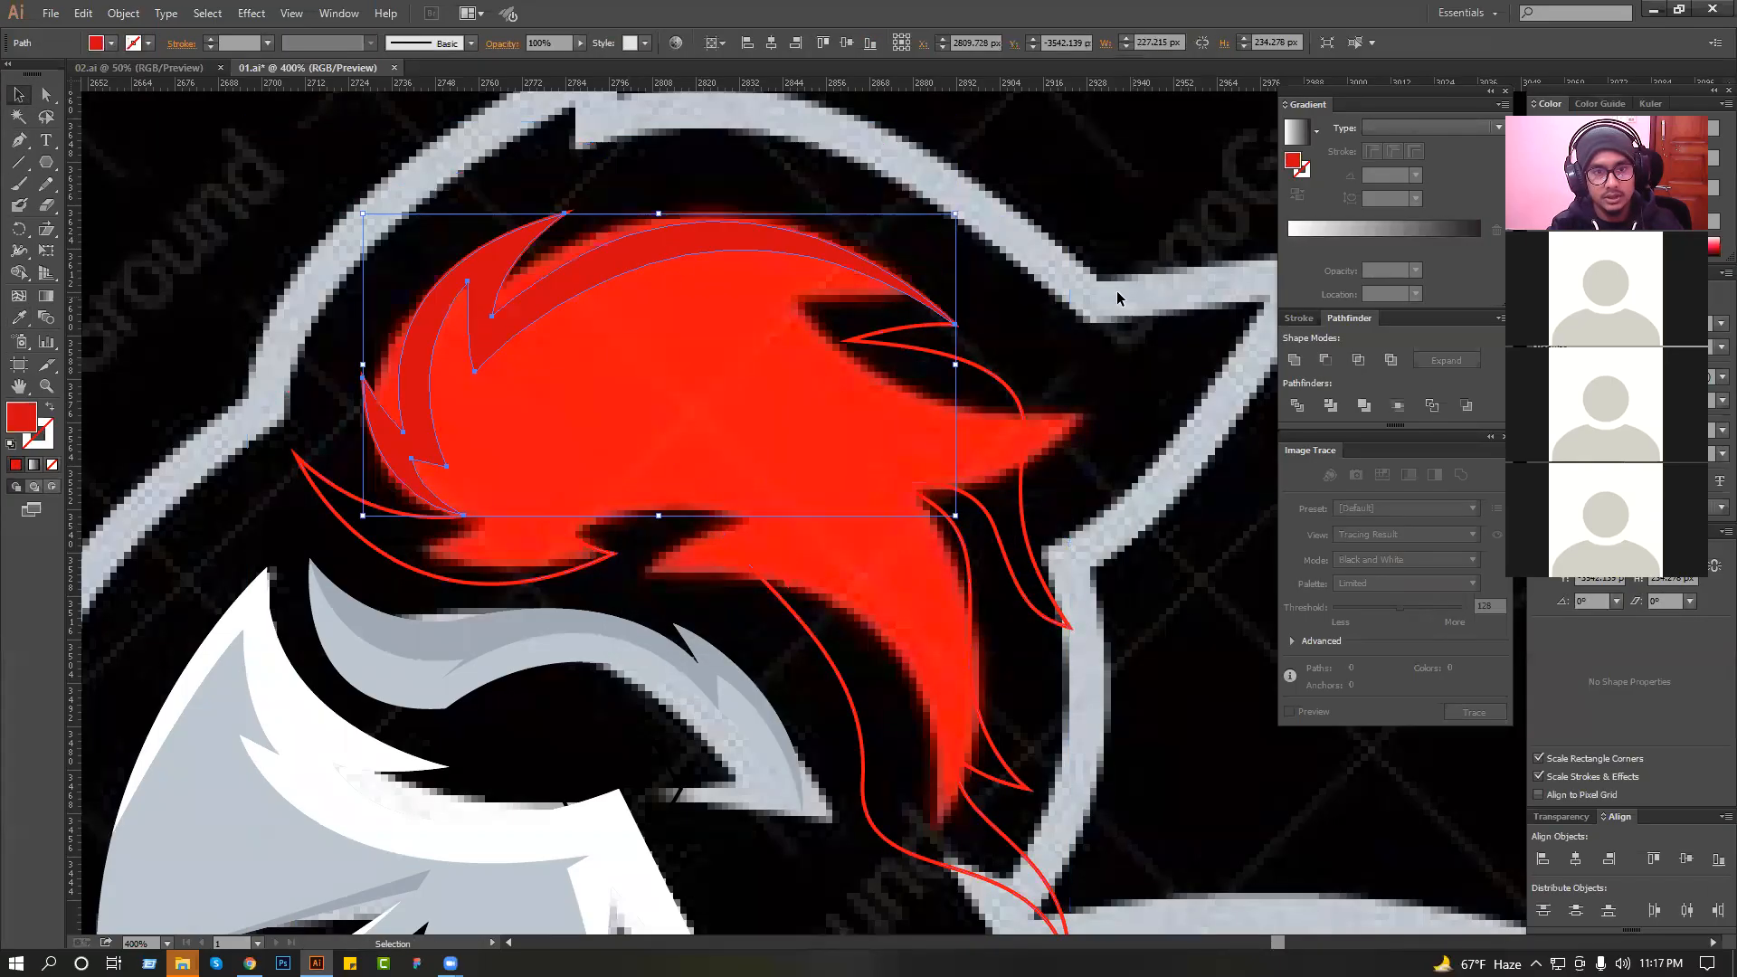
click(1117, 298)
Start a rear shading path at the plume's rear notch, cutting inward and running down through the tail to its lower end.
click(19, 142)
drag(695, 391, 636, 415)
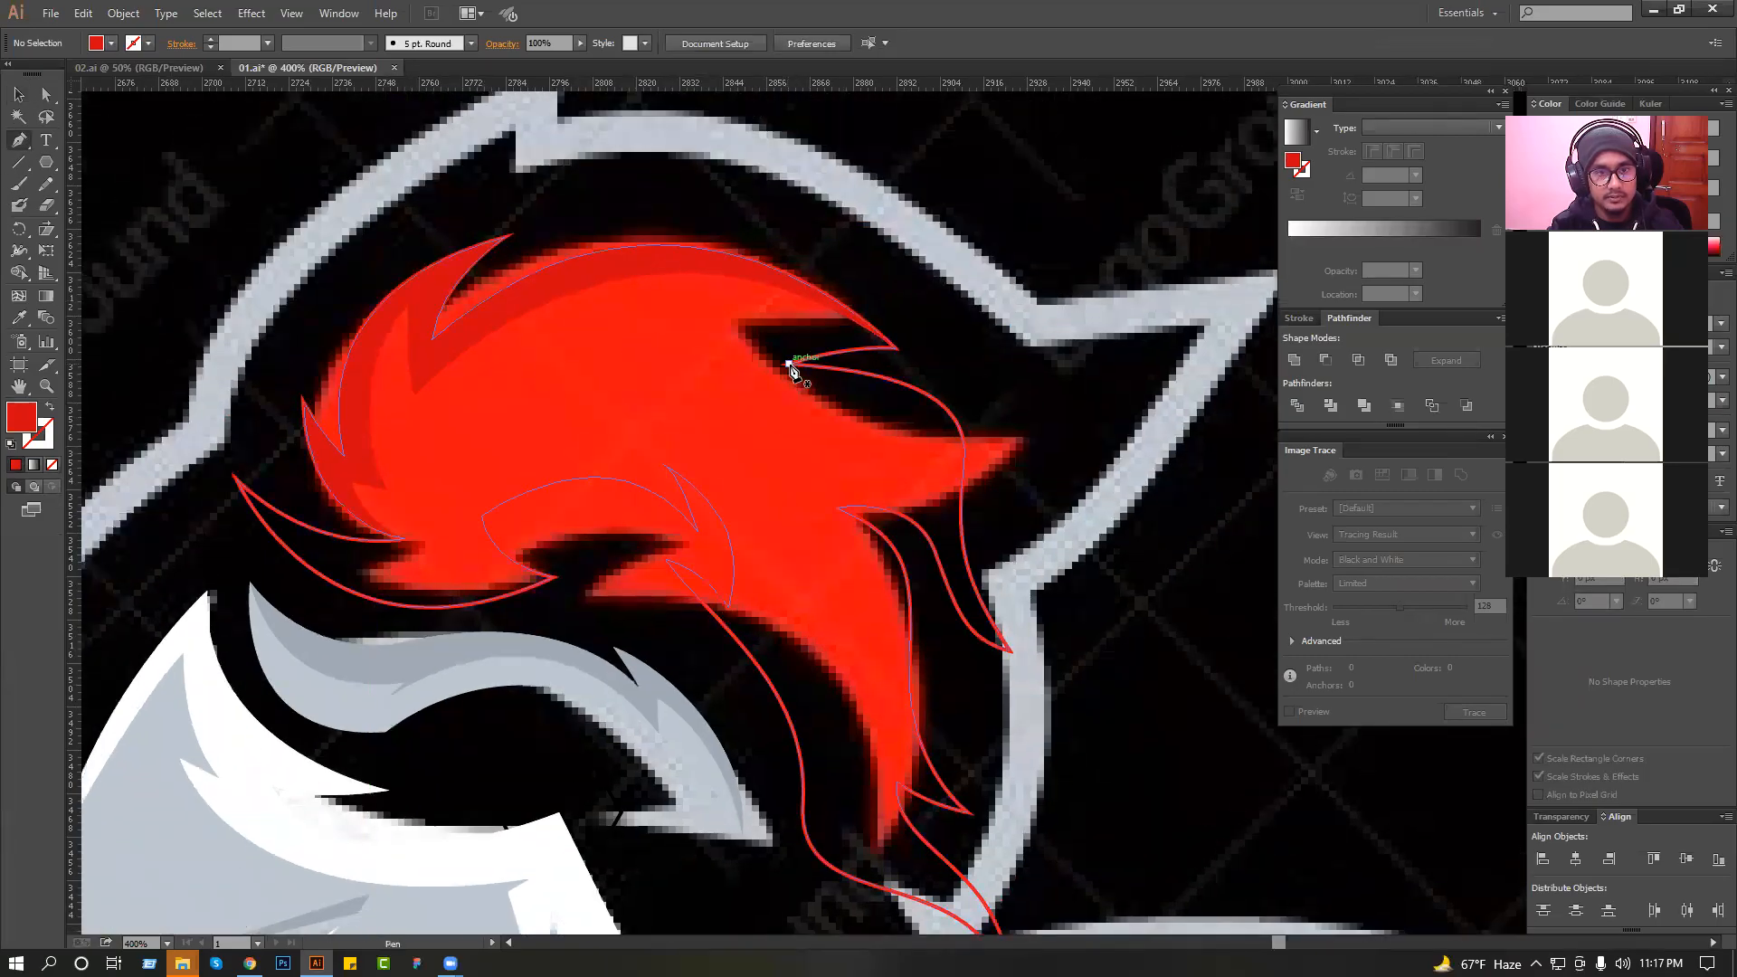
drag(789, 363, 921, 476)
drag(947, 567, 879, 613)
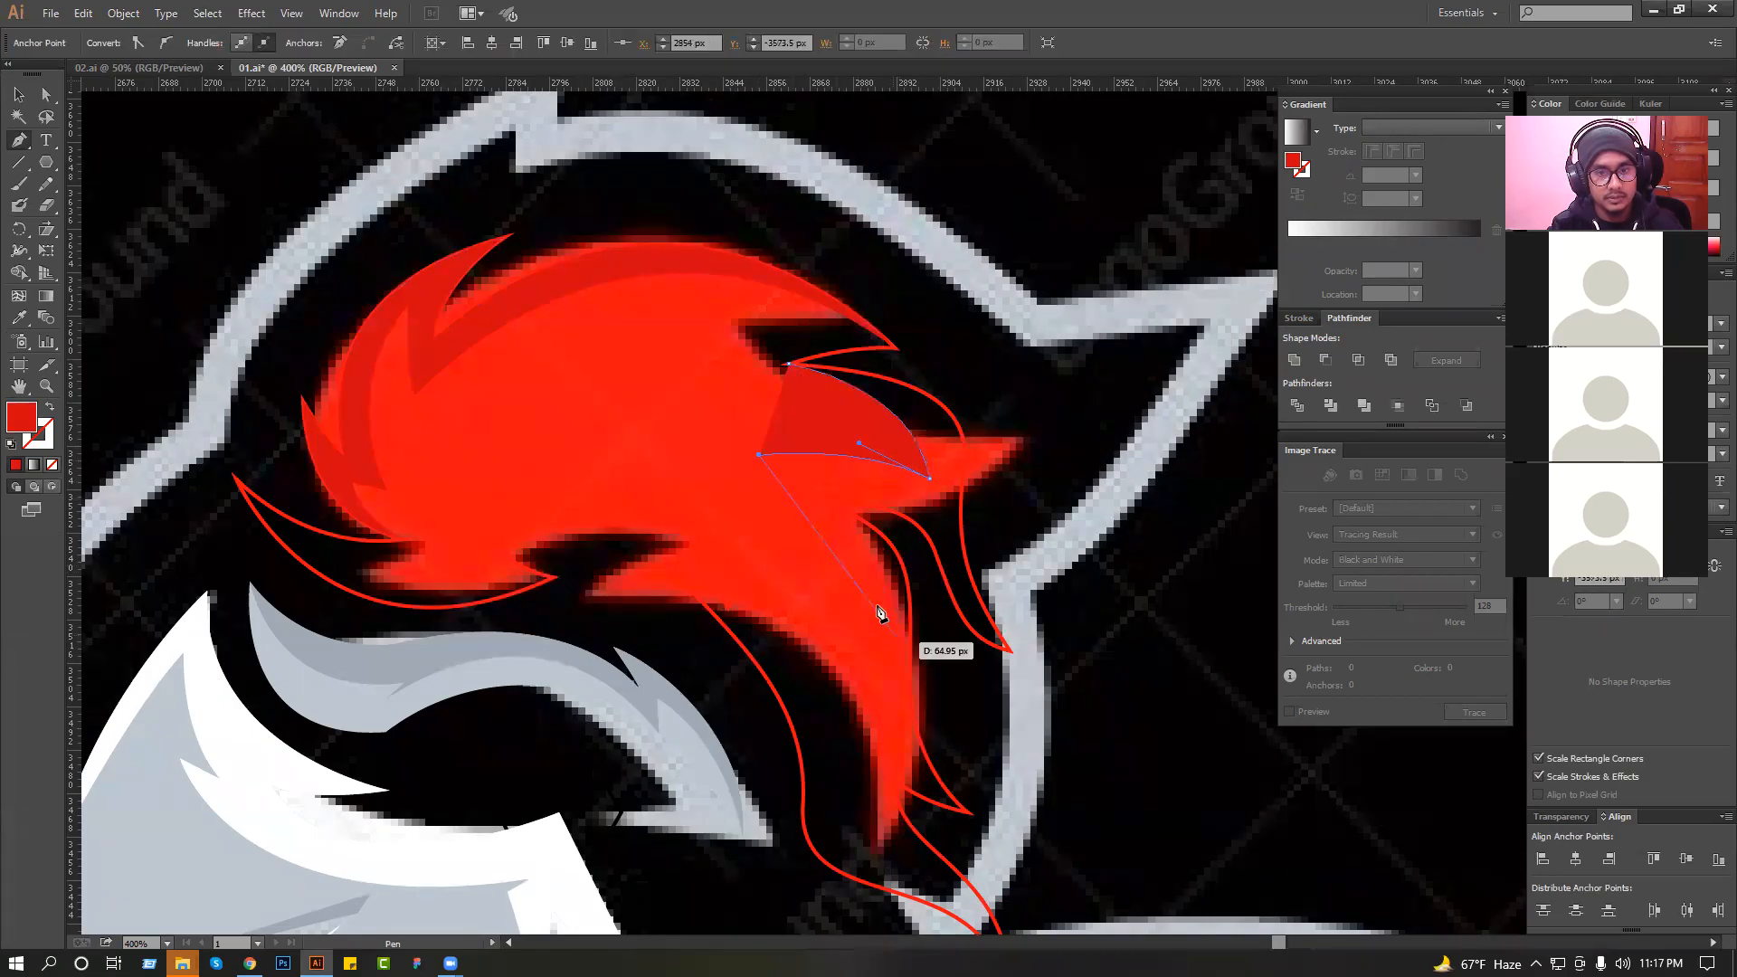
drag(880, 740, 880, 737)
key(ctrl+z)
drag(873, 637, 853, 707)
drag(863, 787, 819, 683)
click(909, 856)
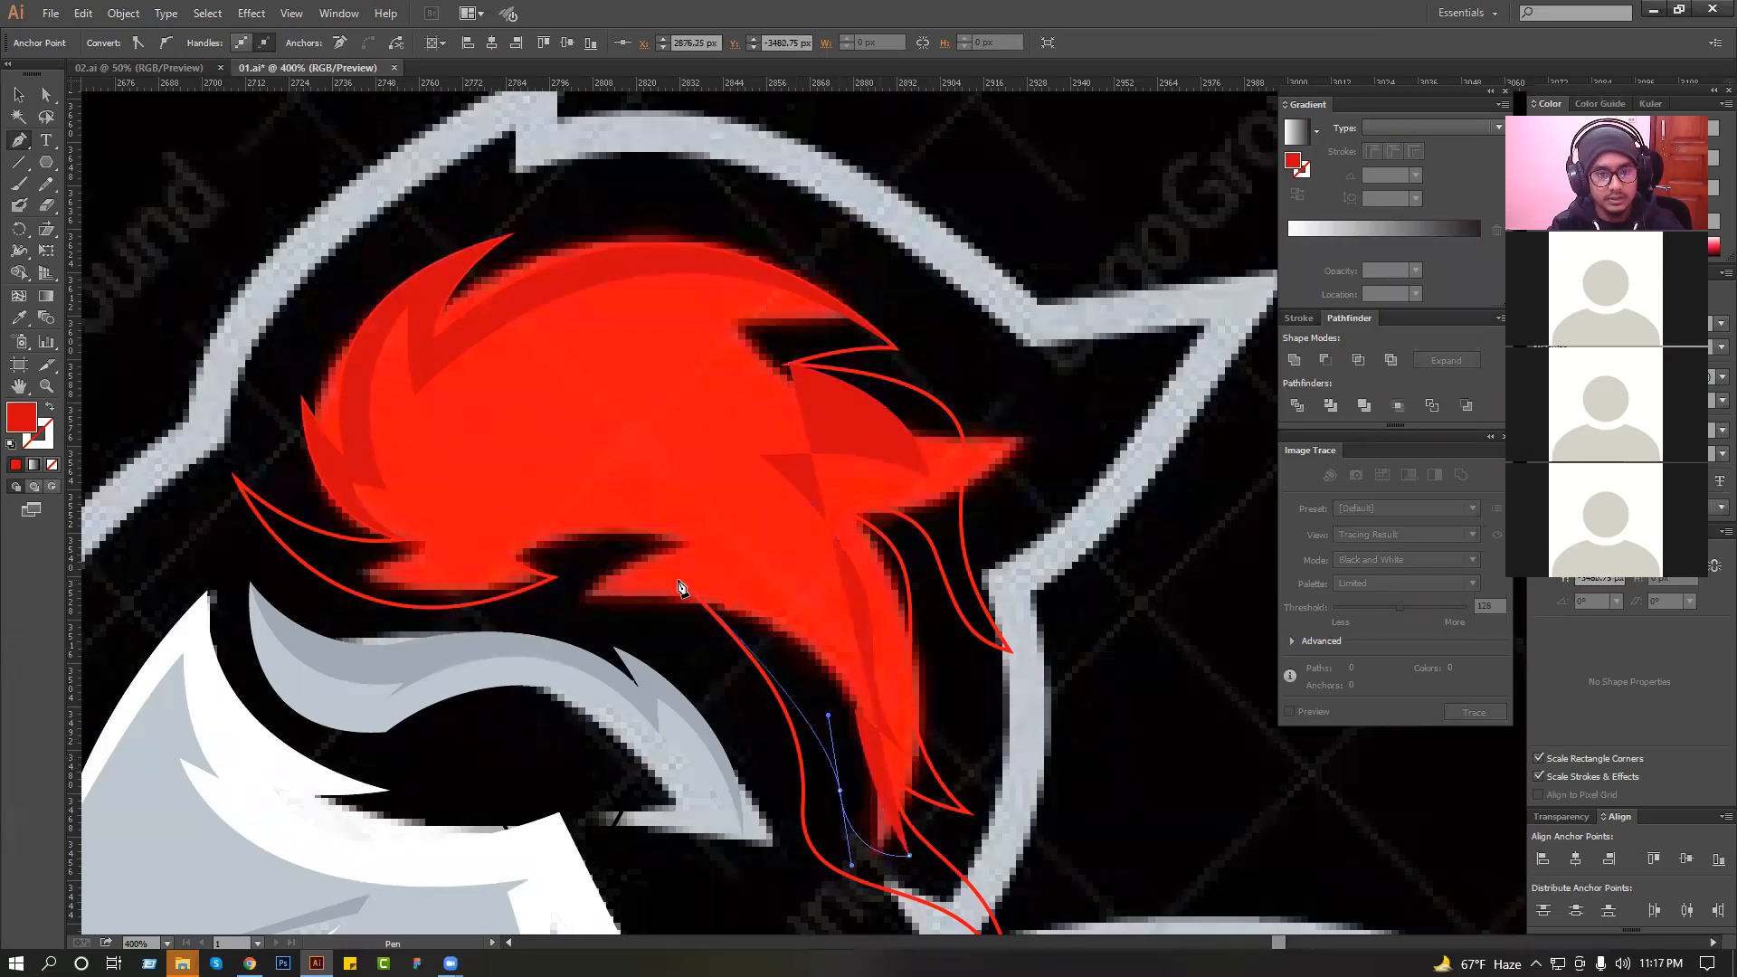
Continue the rear shading path up the tail's inner edge, then loop it outside the plume's rear and close it at its start.
drag(664, 558, 603, 565)
key(ctrl+z)
drag(670, 679, 684, 592)
drag(1016, 785, 1075, 665)
drag(996, 416, 989, 612)
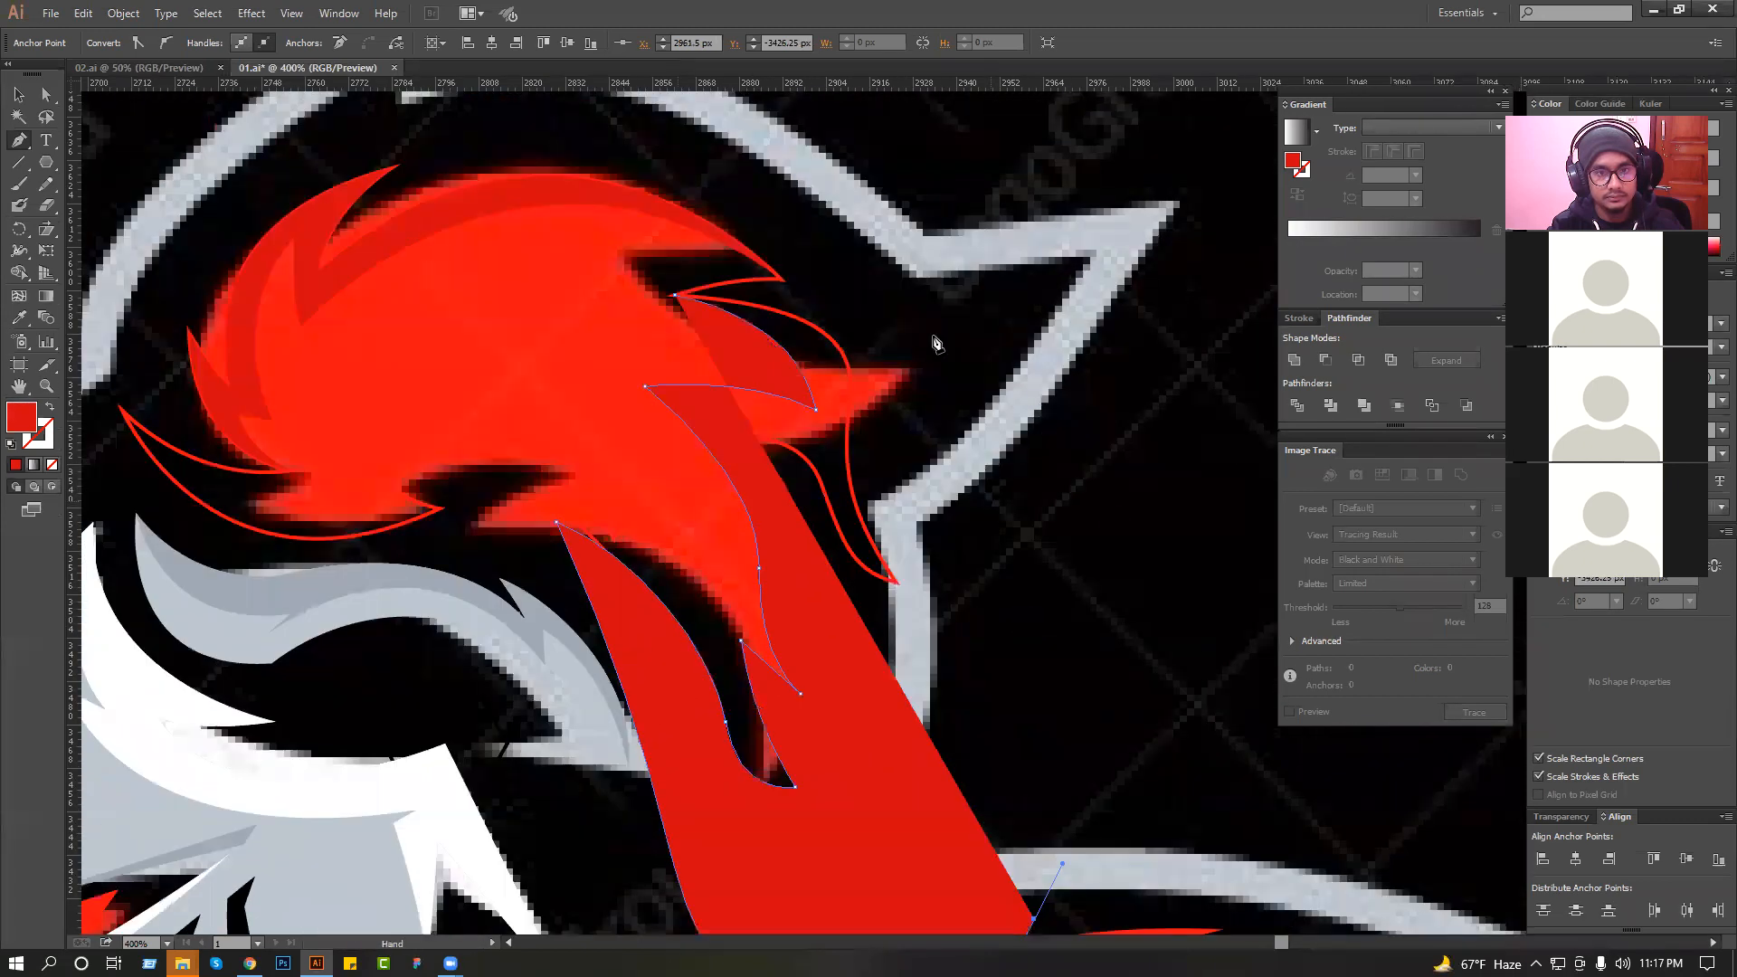
click(931, 314)
click(851, 303)
click(771, 294)
click(674, 294)
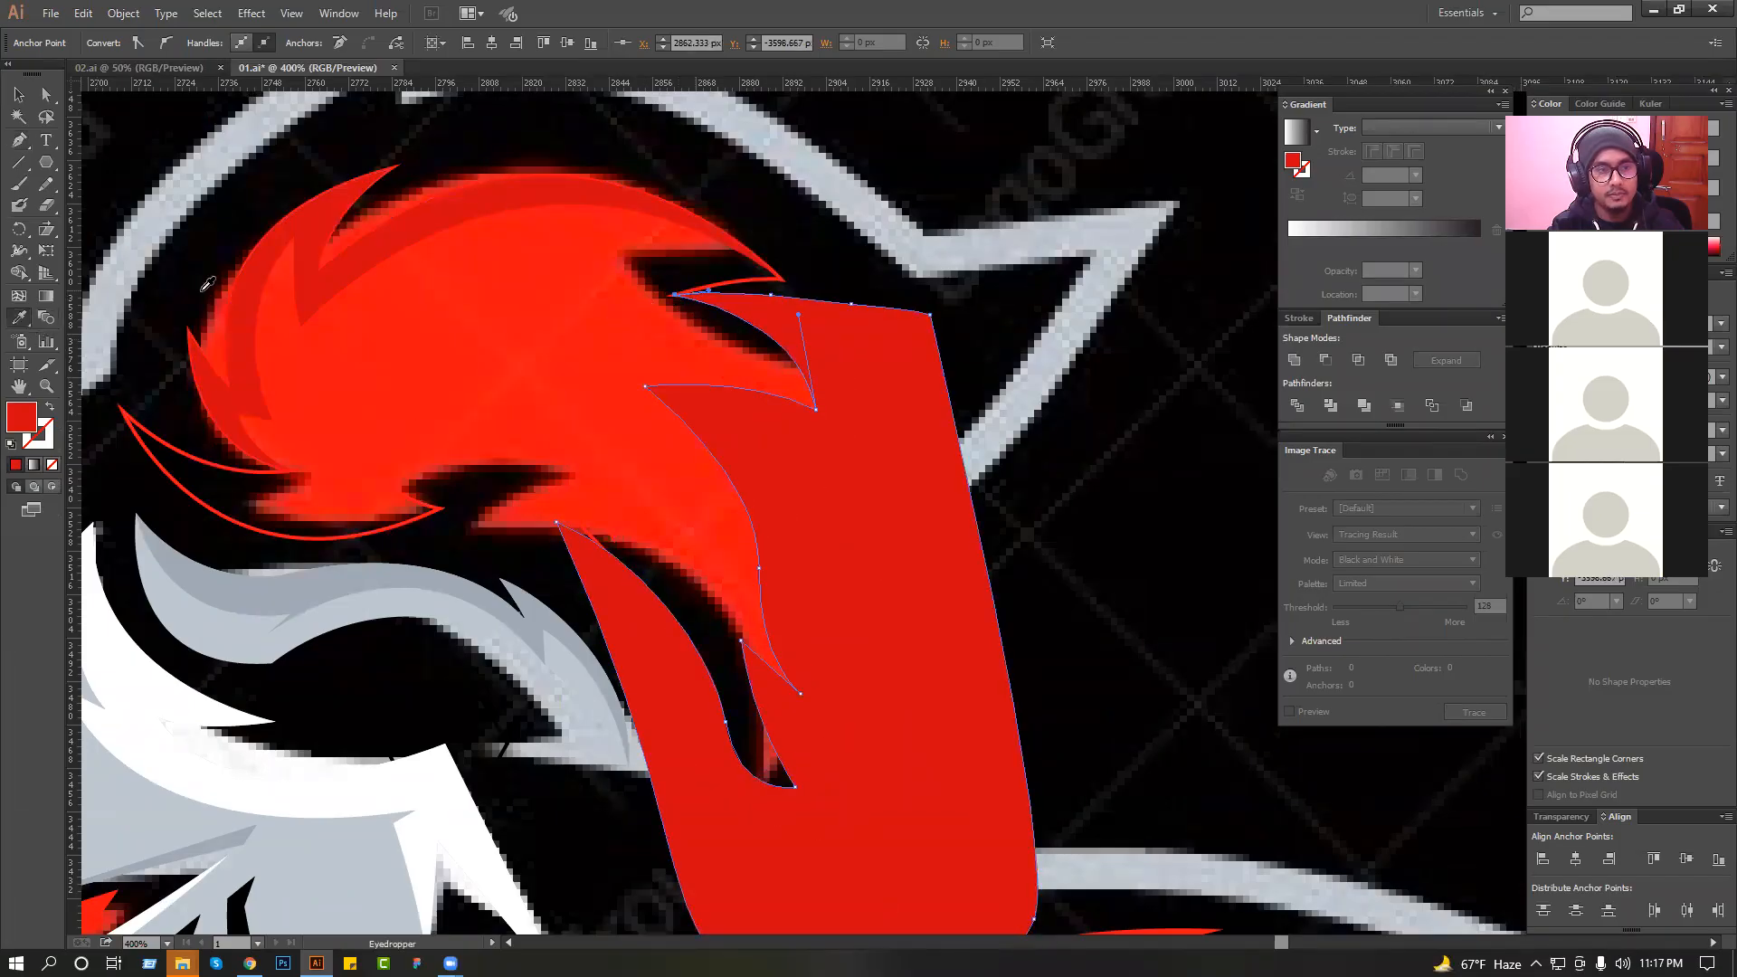
Change the rear shading's fill to a dark red.
double_click(21, 417)
drag(791, 410, 861, 459)
click(1006, 370)
Trim the dark red rear shading to the plume by intersecting it with a copy of the plume outline, then deselect.
key(v)
click(750, 279)
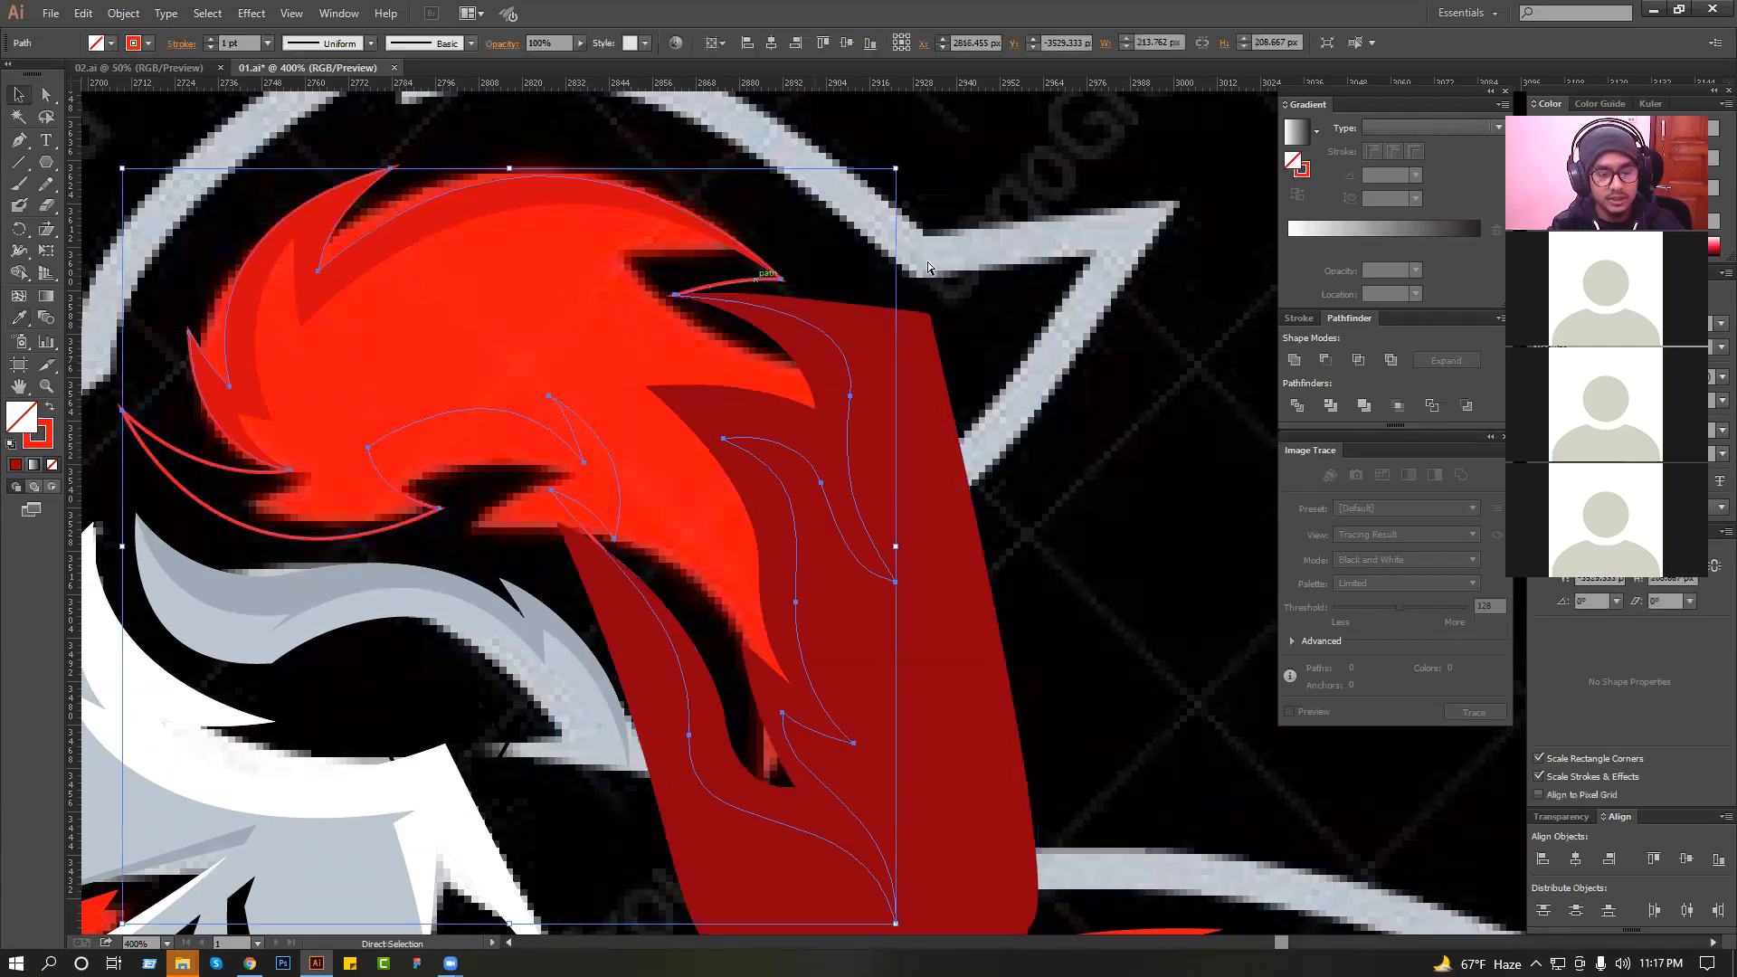
ctrl+shift+click(937, 395)
click(1359, 360)
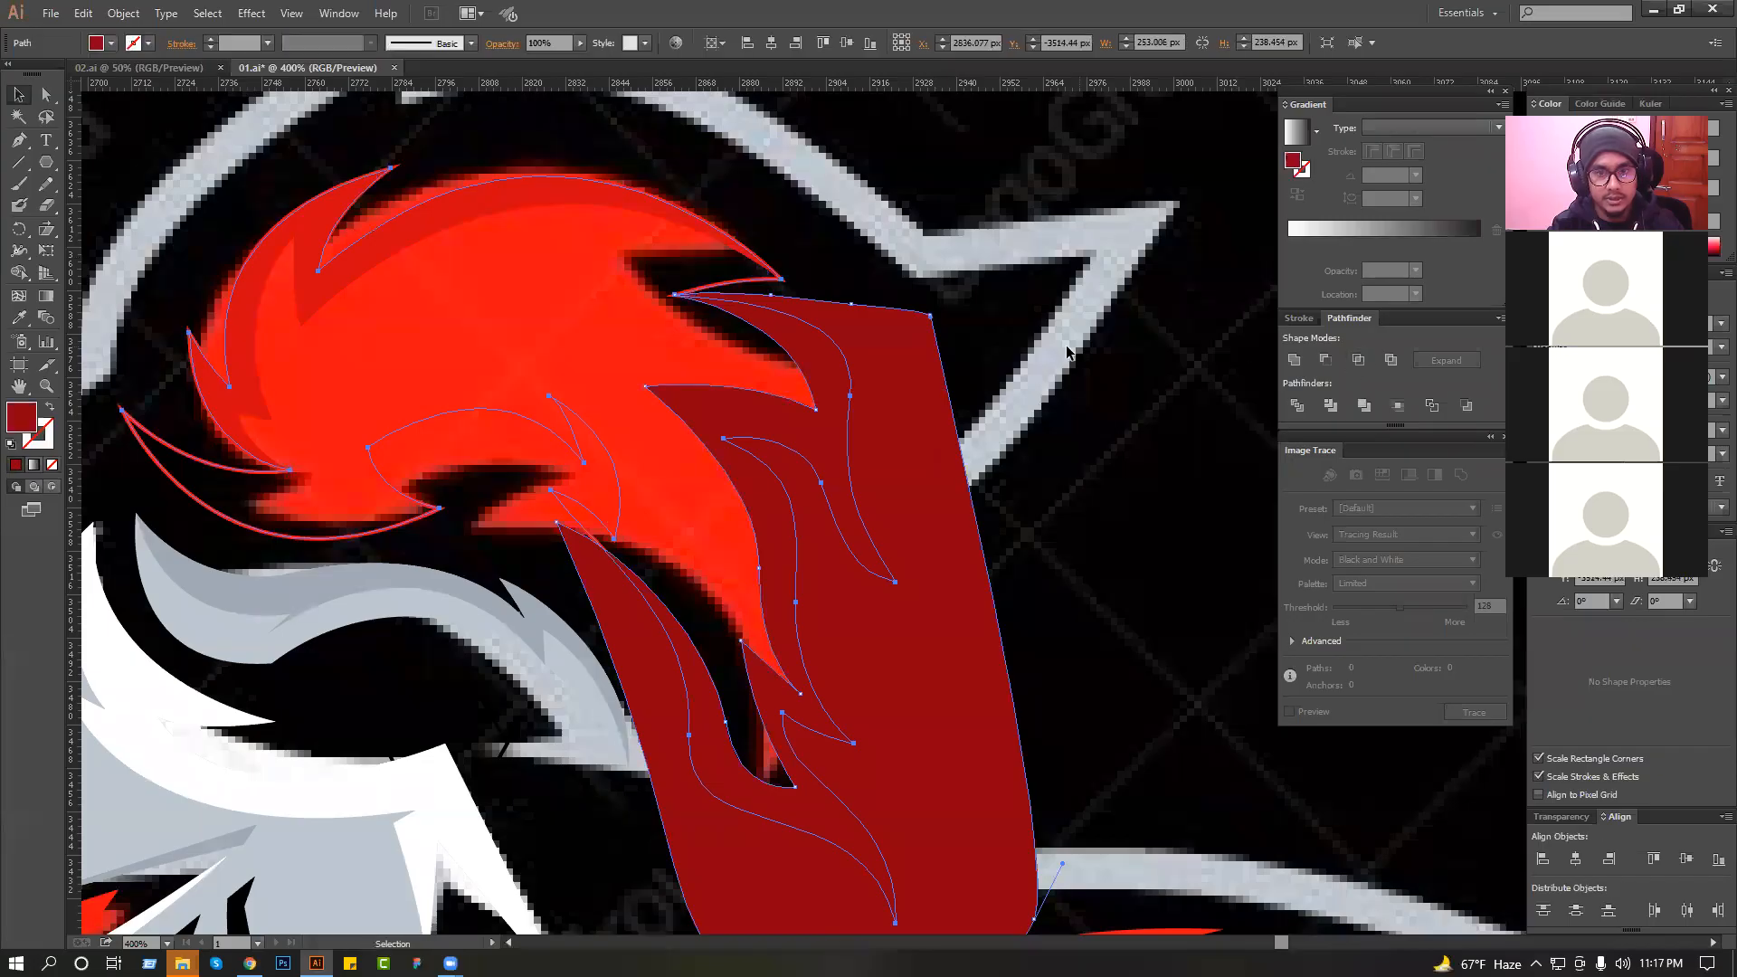
click(1065, 346)
Fill the plume outline with the bright red sampled from the reference plume and deselect it.
drag(1050, 371, 1083, 347)
click(450, 394)
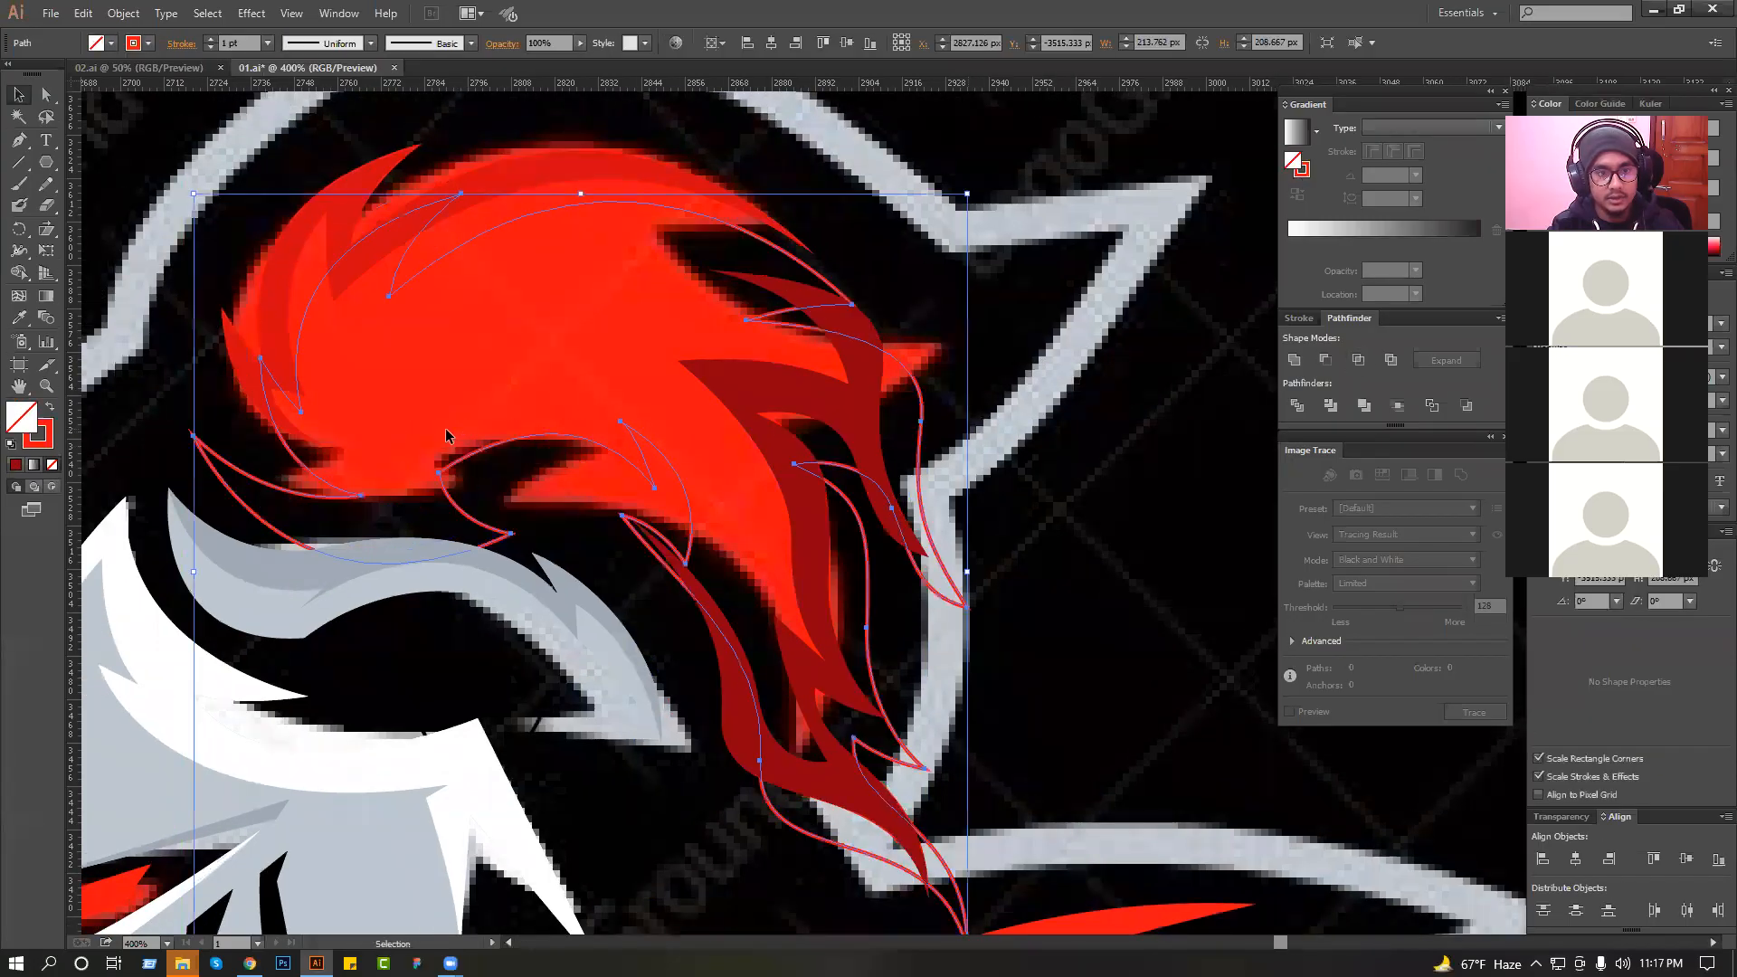
click(500, 328)
click(19, 96)
click(135, 245)
Draw a closed shading path along the underside of the plume's front lock and around the inner arch, looping below the plume.
click(19, 141)
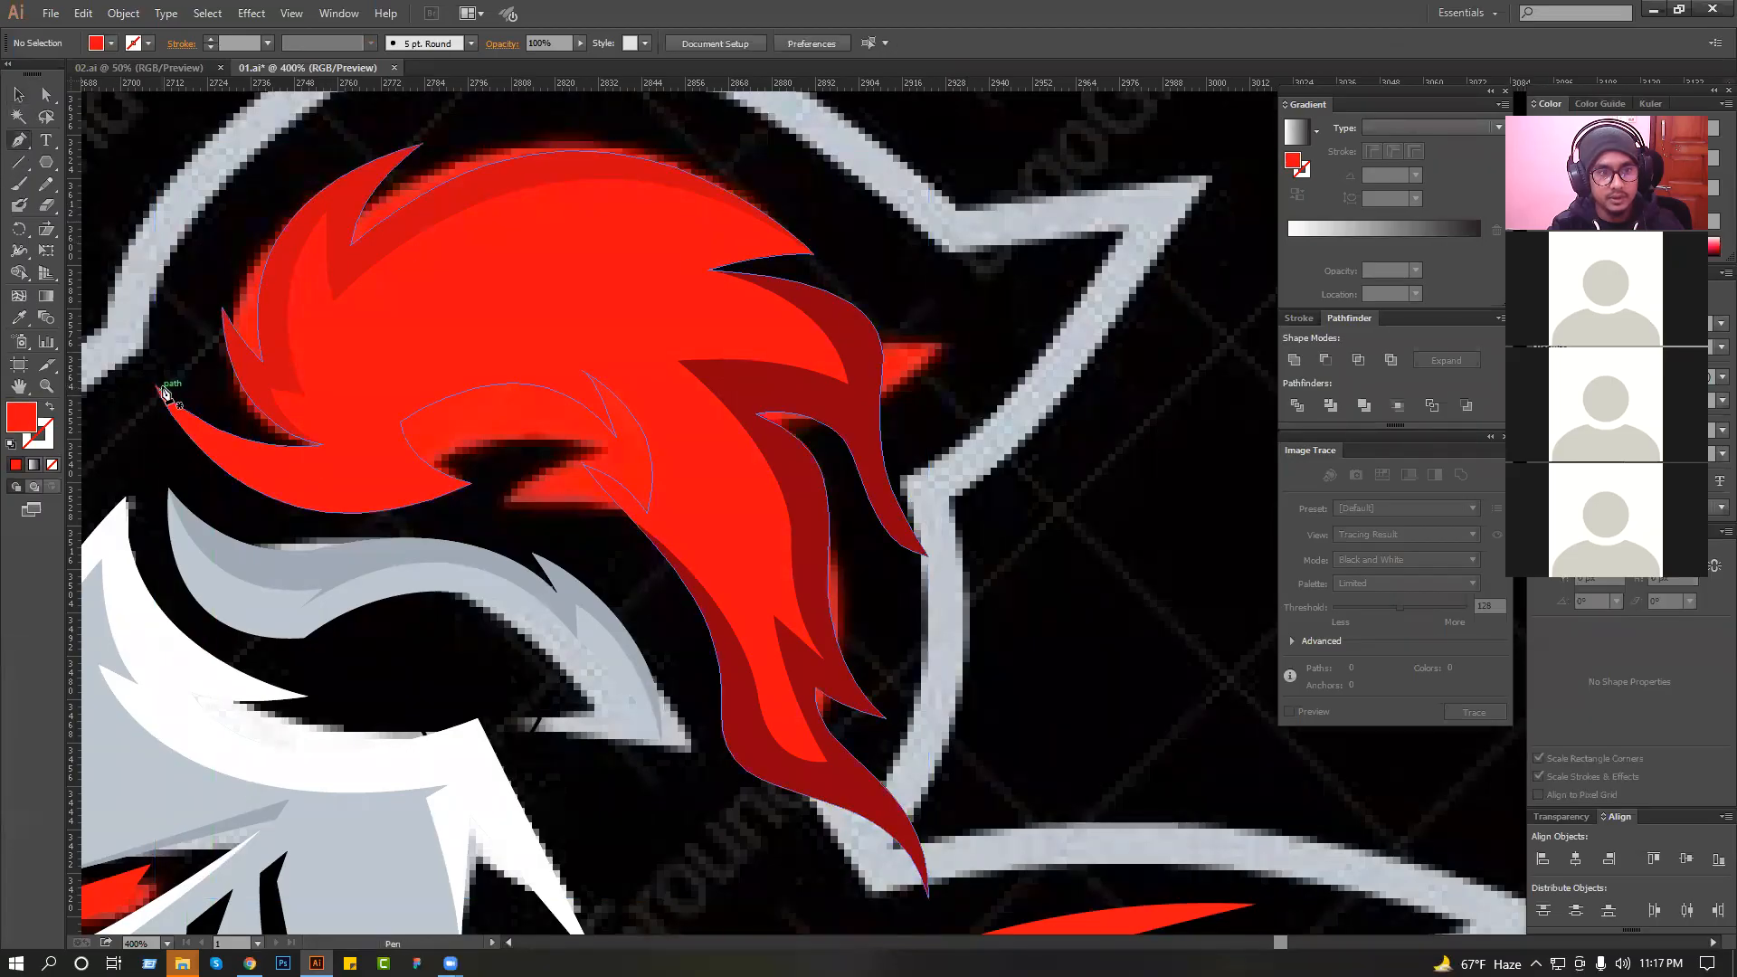
click(154, 387)
drag(438, 488, 530, 456)
drag(363, 396, 536, 441)
drag(463, 543, 394, 562)
drag(305, 575, 256, 576)
drag(169, 524, 161, 509)
drag(128, 444, 128, 419)
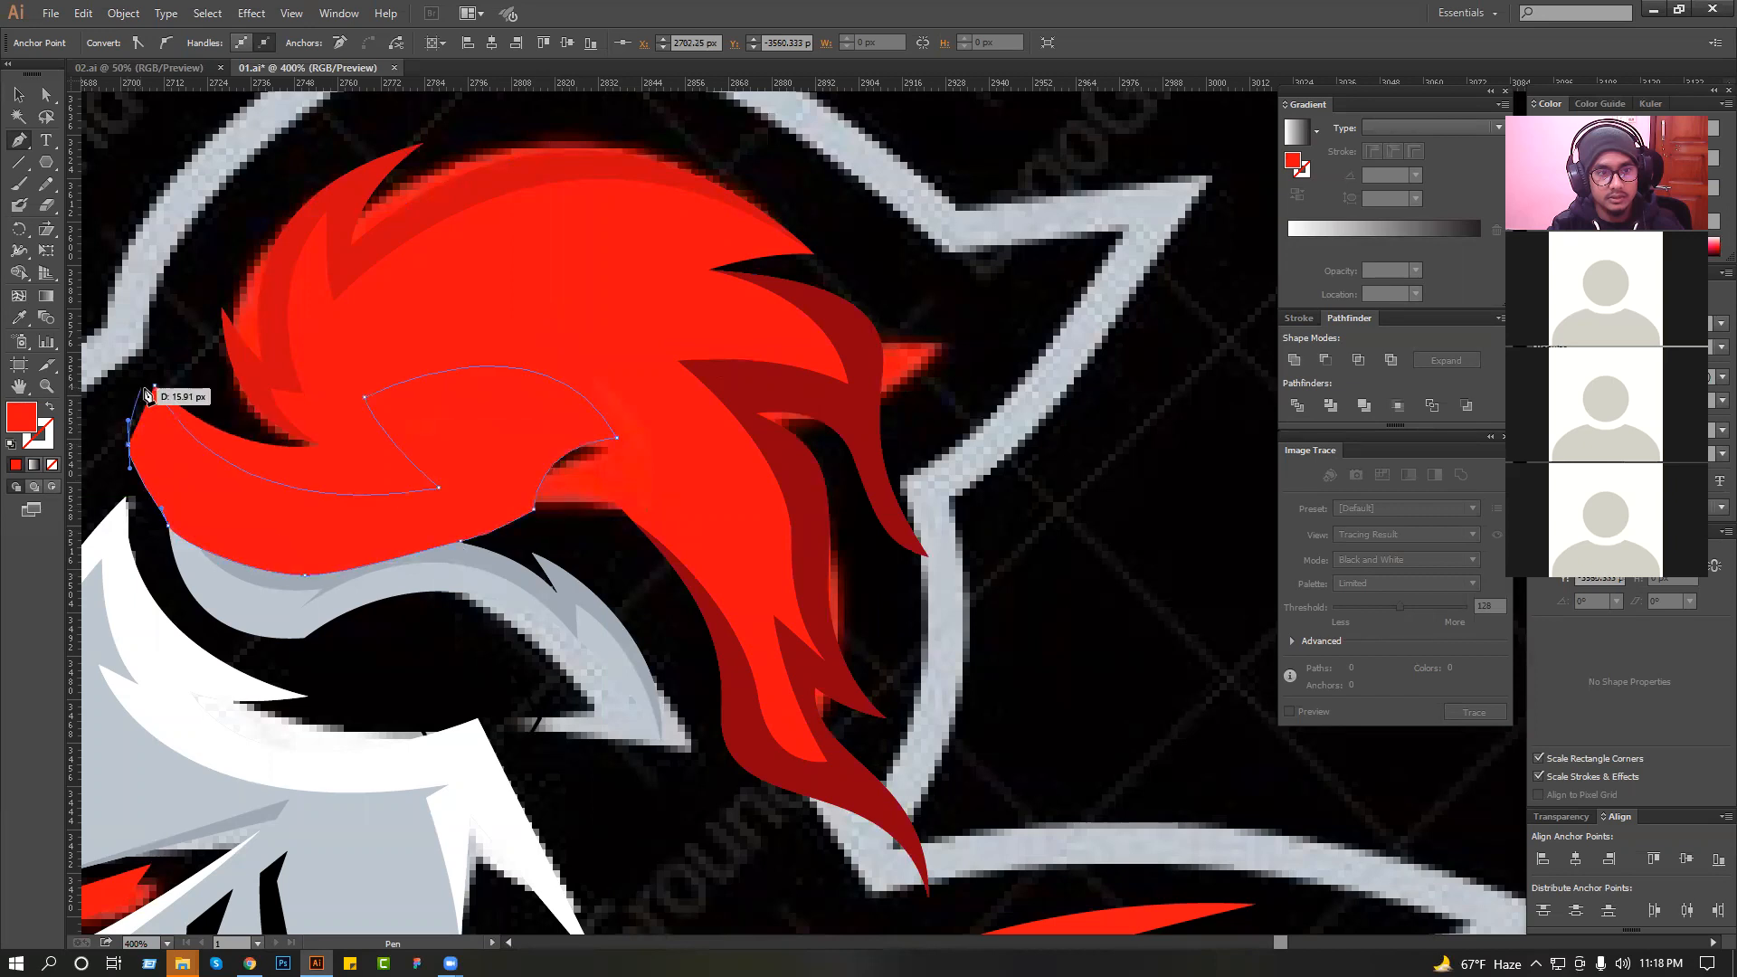
Fill the front underside shading with the slightly darker red sampled from the crown shading.
click(18, 320)
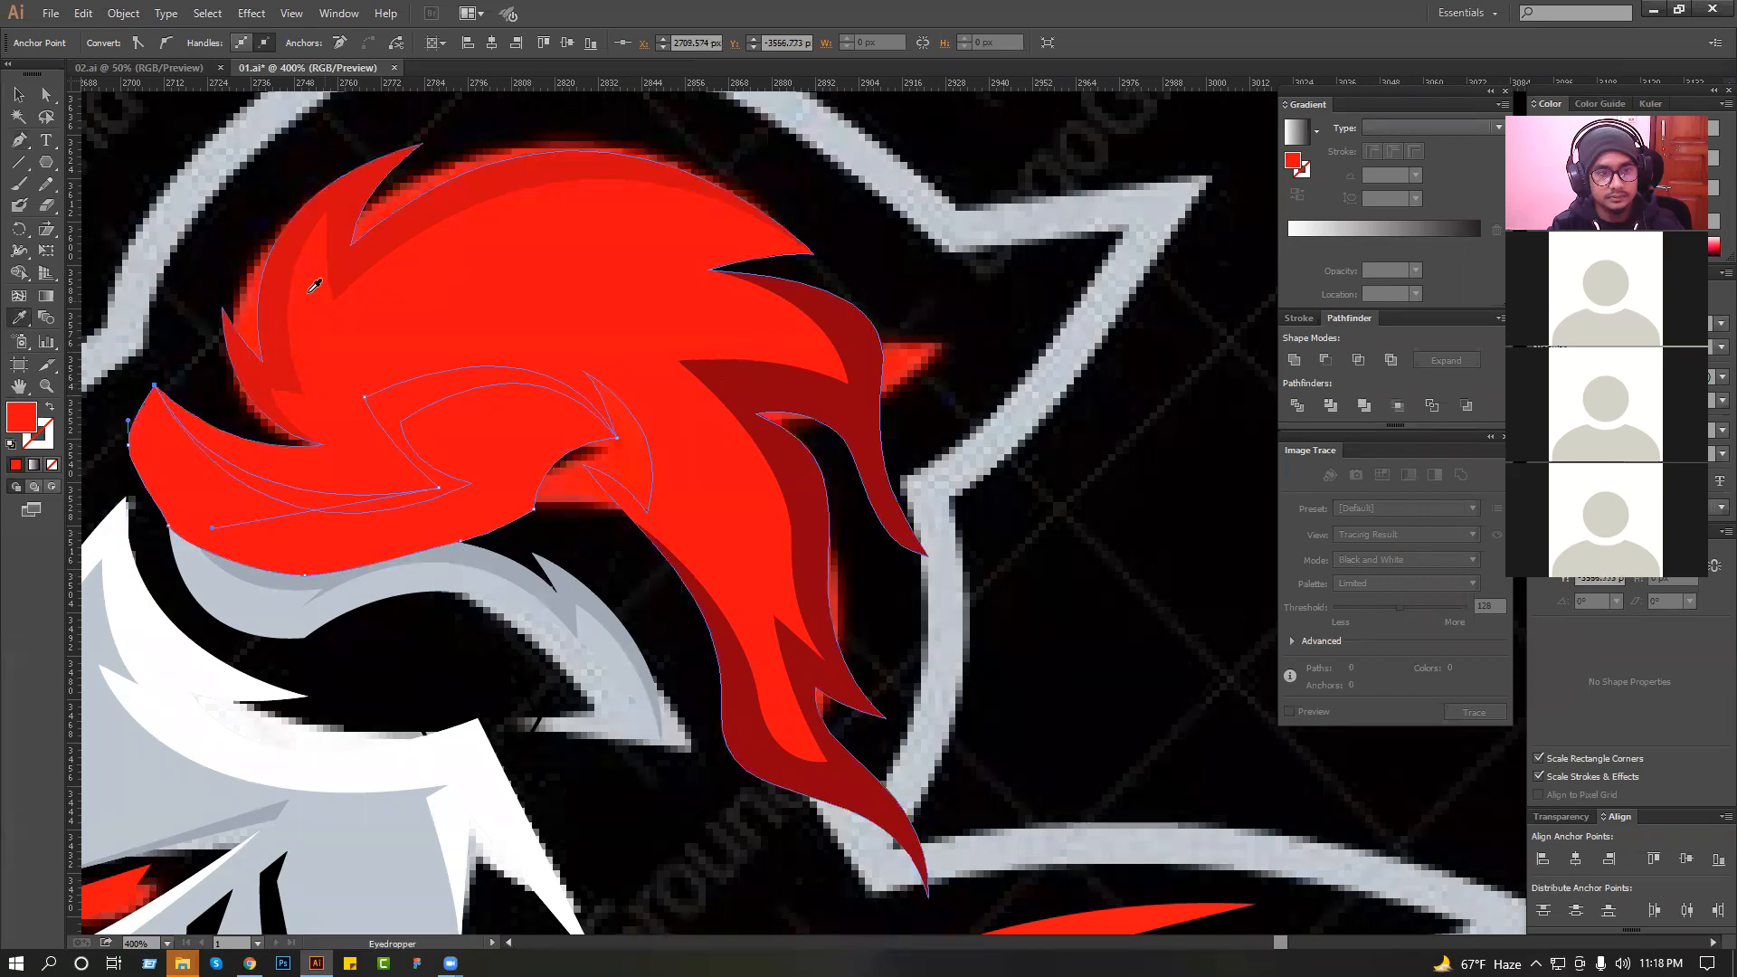
click(297, 278)
click(18, 96)
click(380, 253)
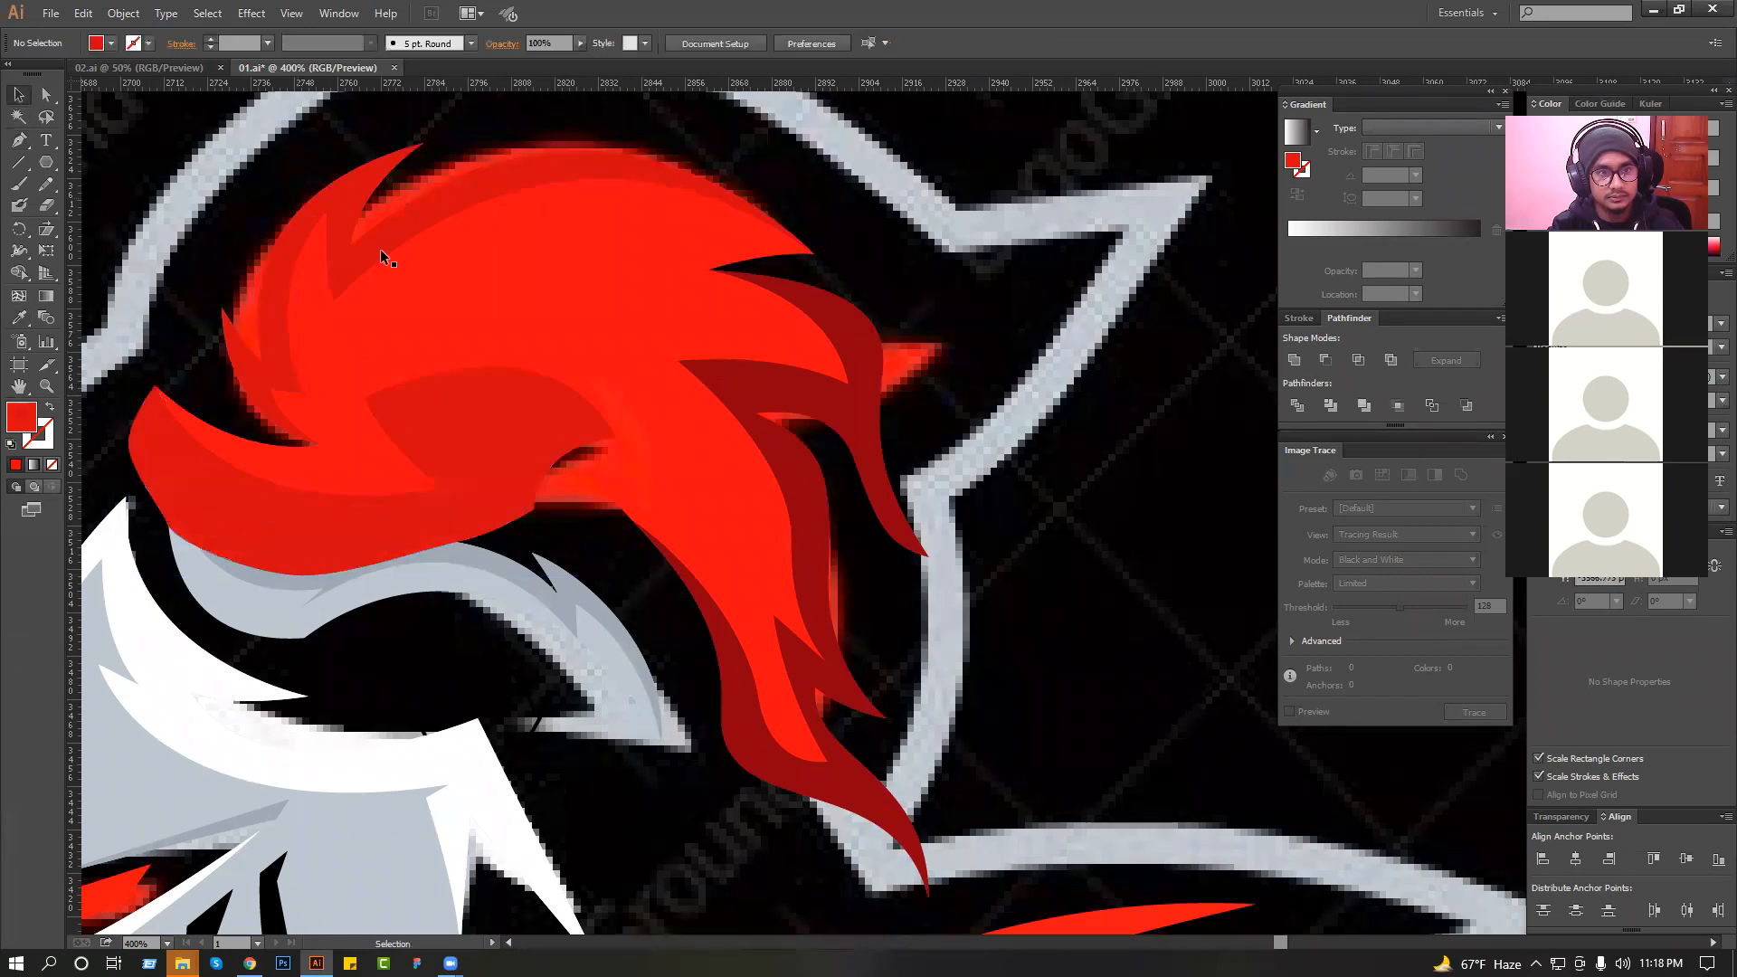
click(463, 280)
shift+click(507, 405)
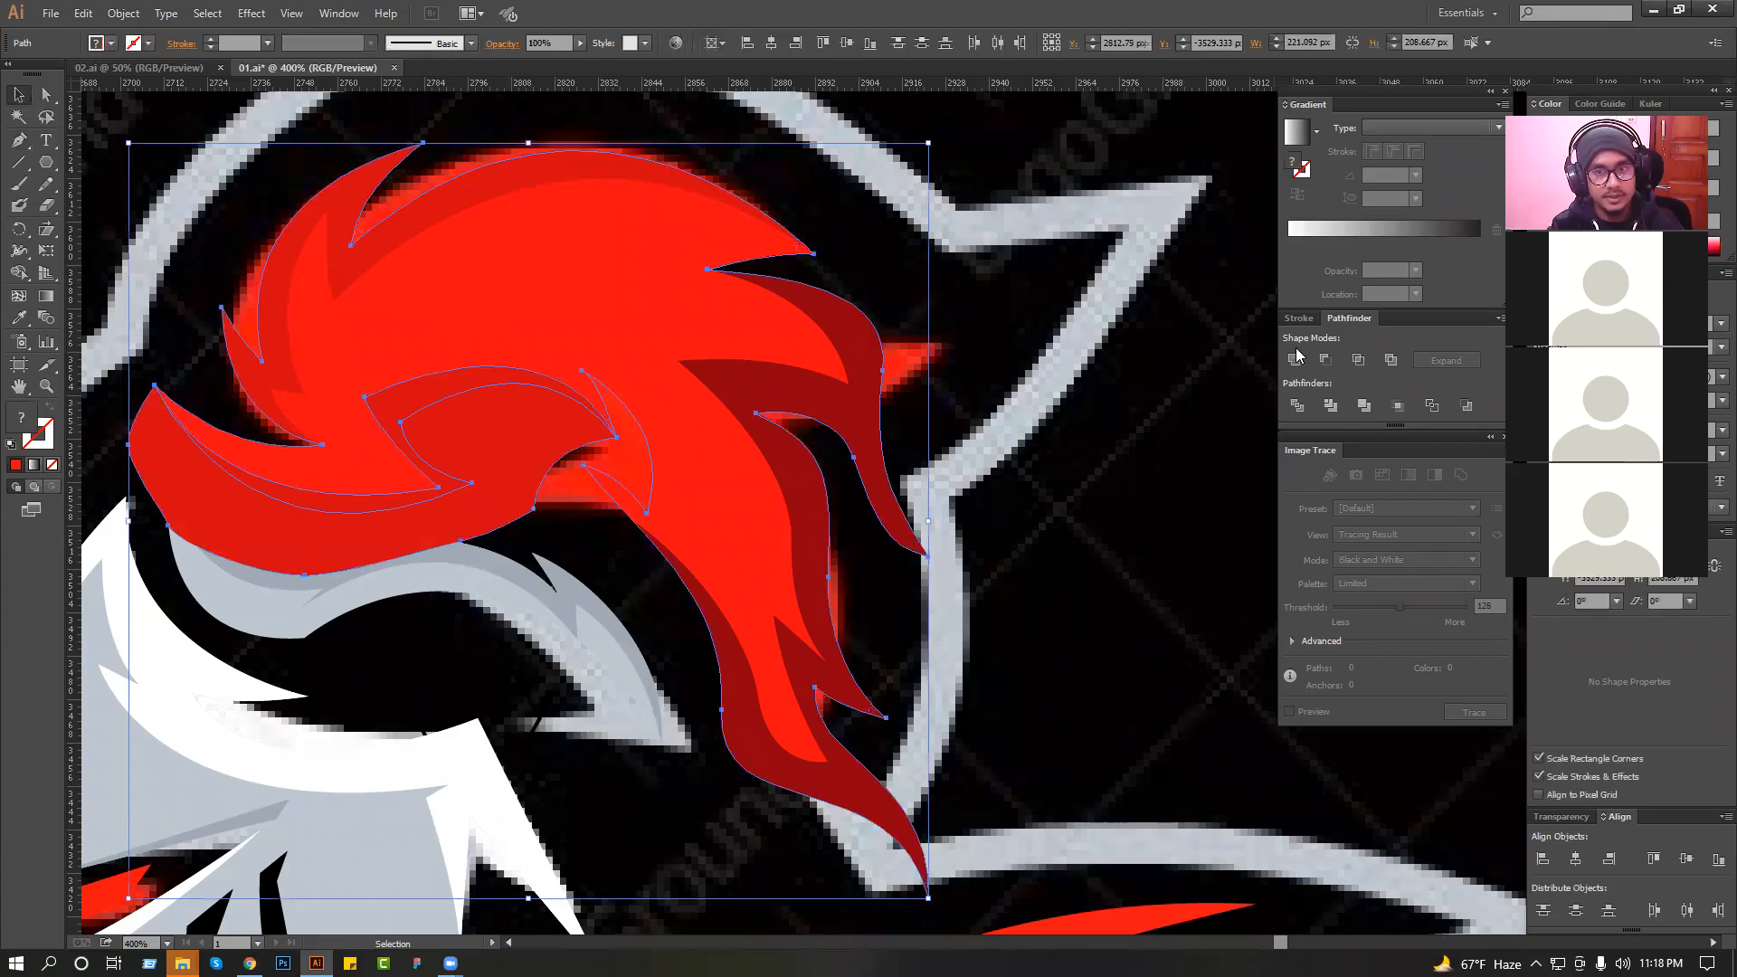
click(1254, 416)
drag(573, 413, 549, 428)
key(ctrl+z)
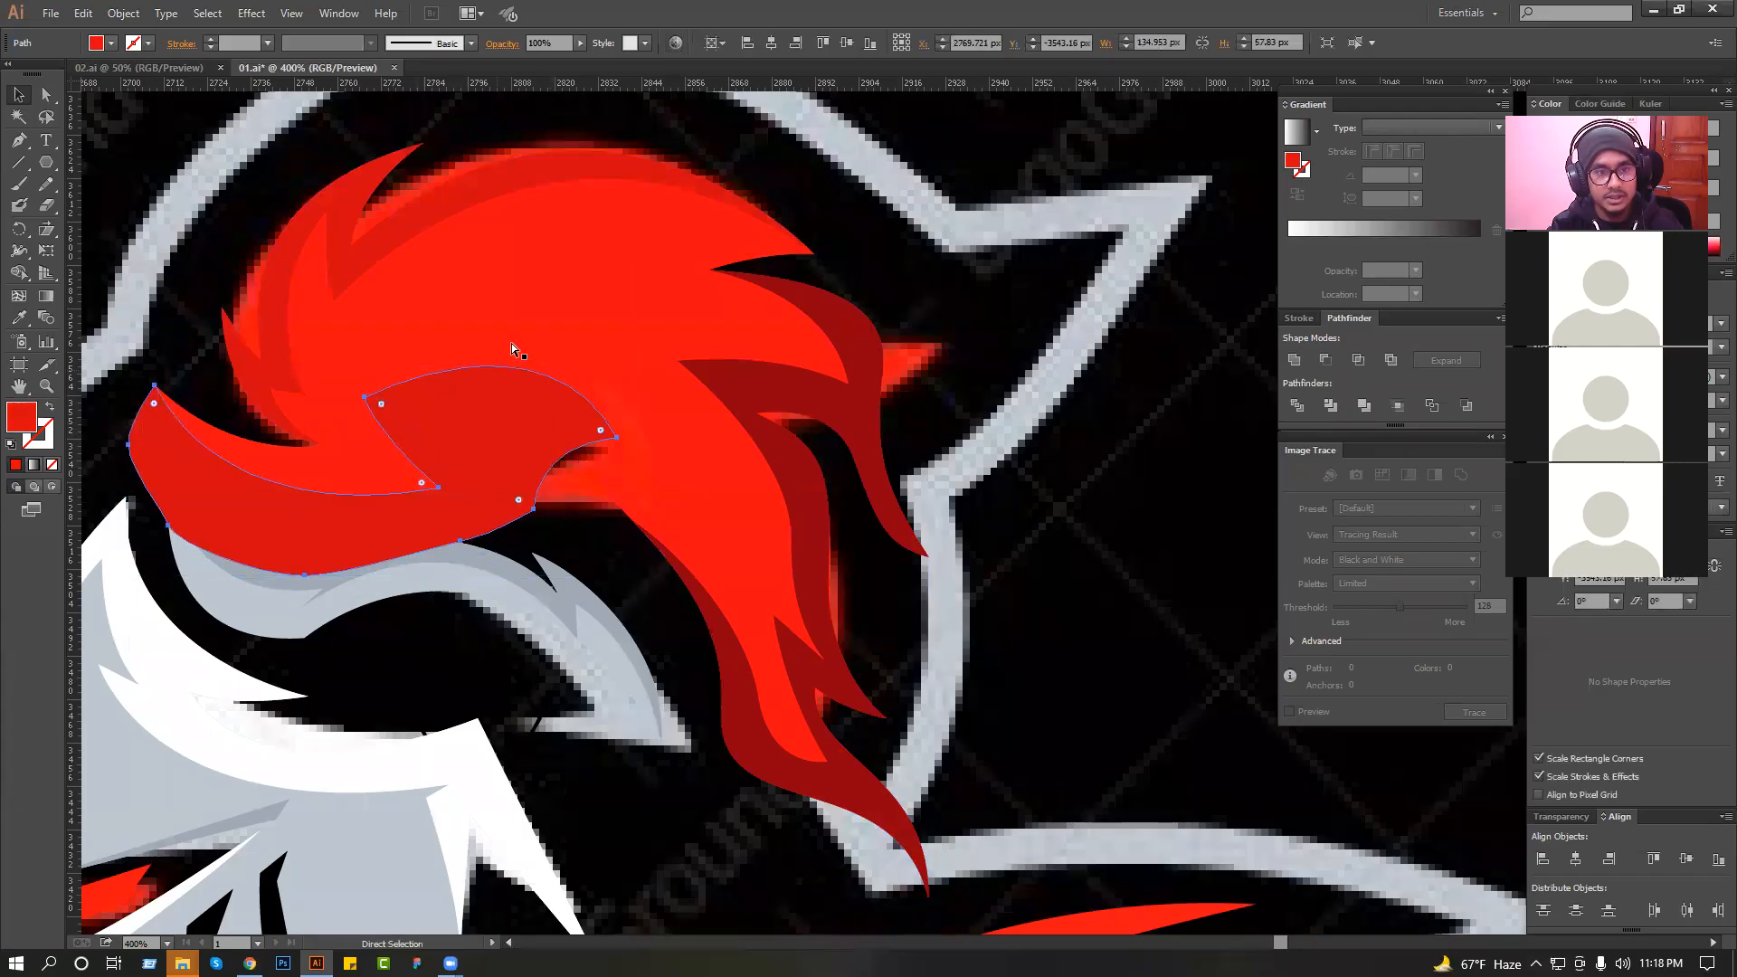
Intersect the front underside shading with a copy of the plume so it is trimmed to the plume's outline, then deselect.
shift+click(518, 356)
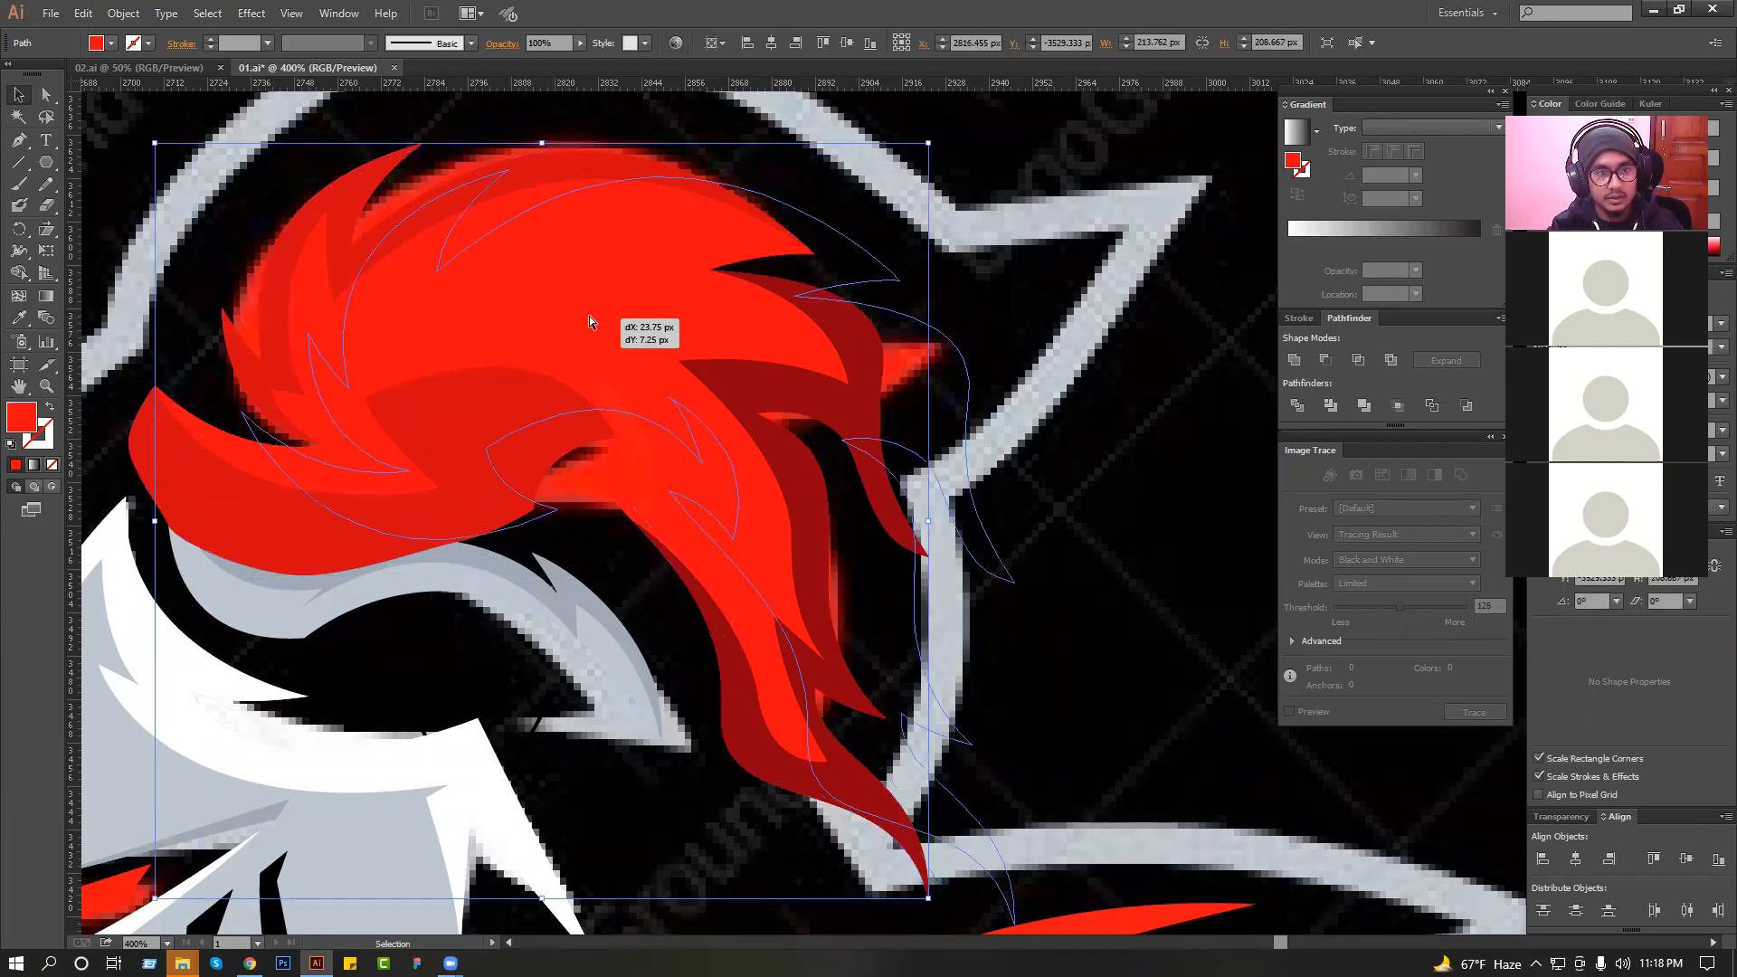
shift+click(559, 414)
click(1326, 362)
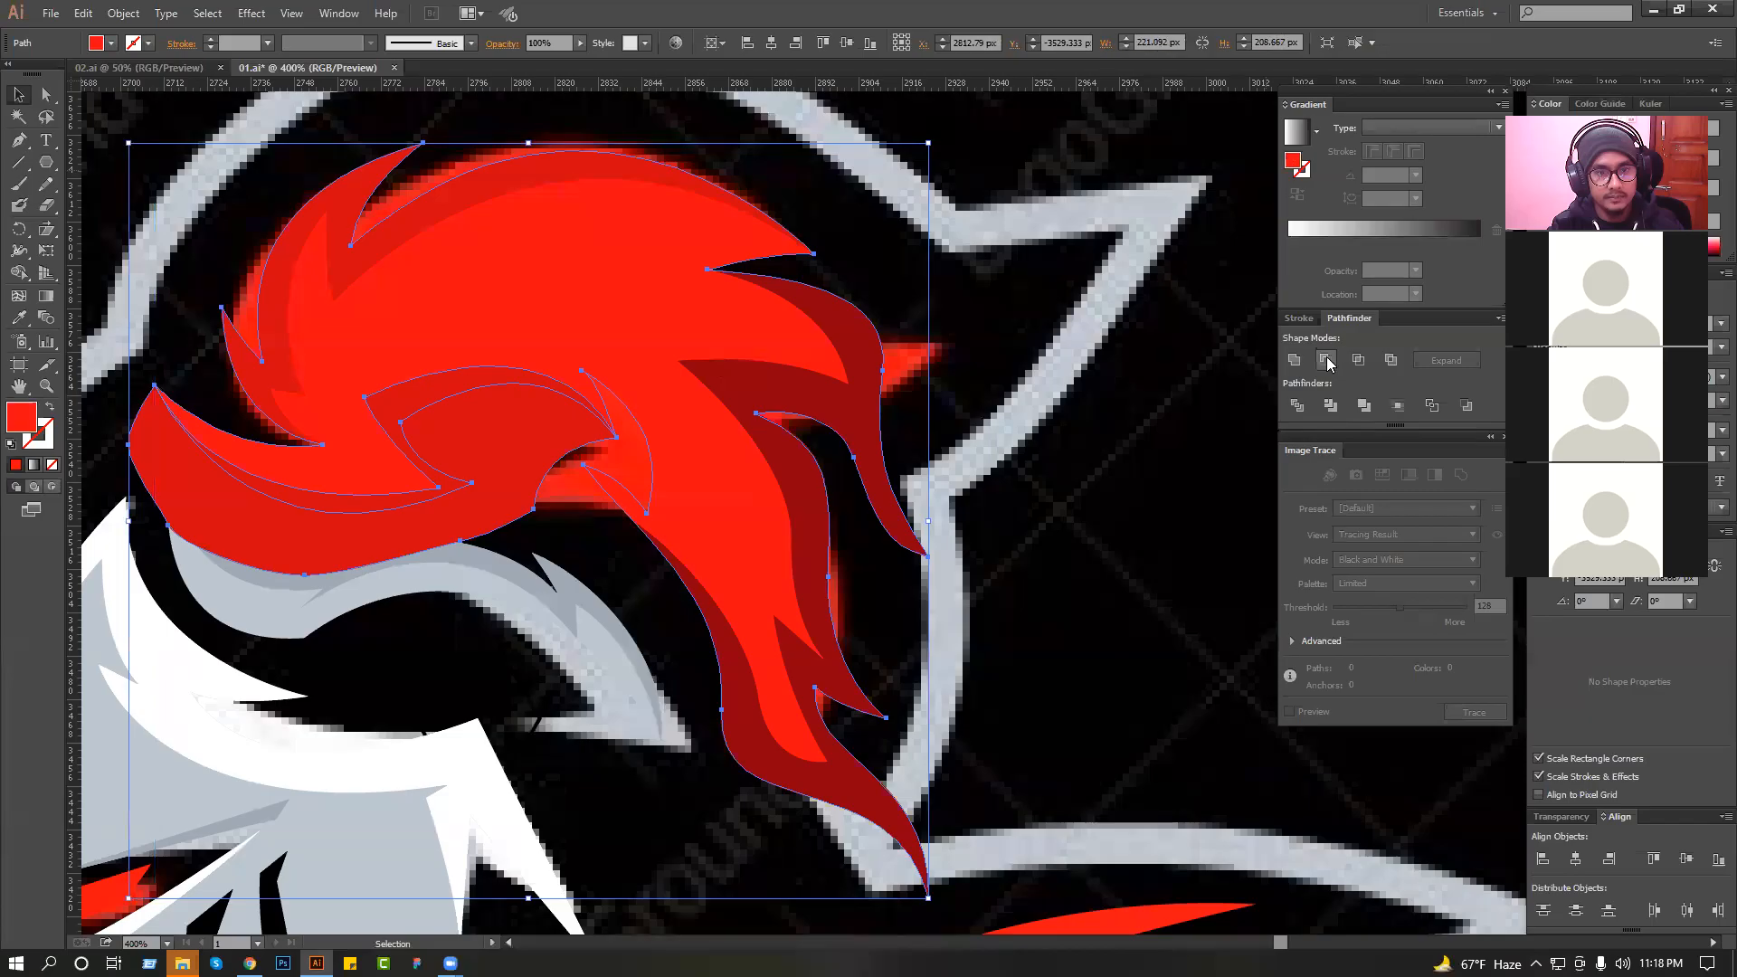
key(ctrl+z)
click(1356, 364)
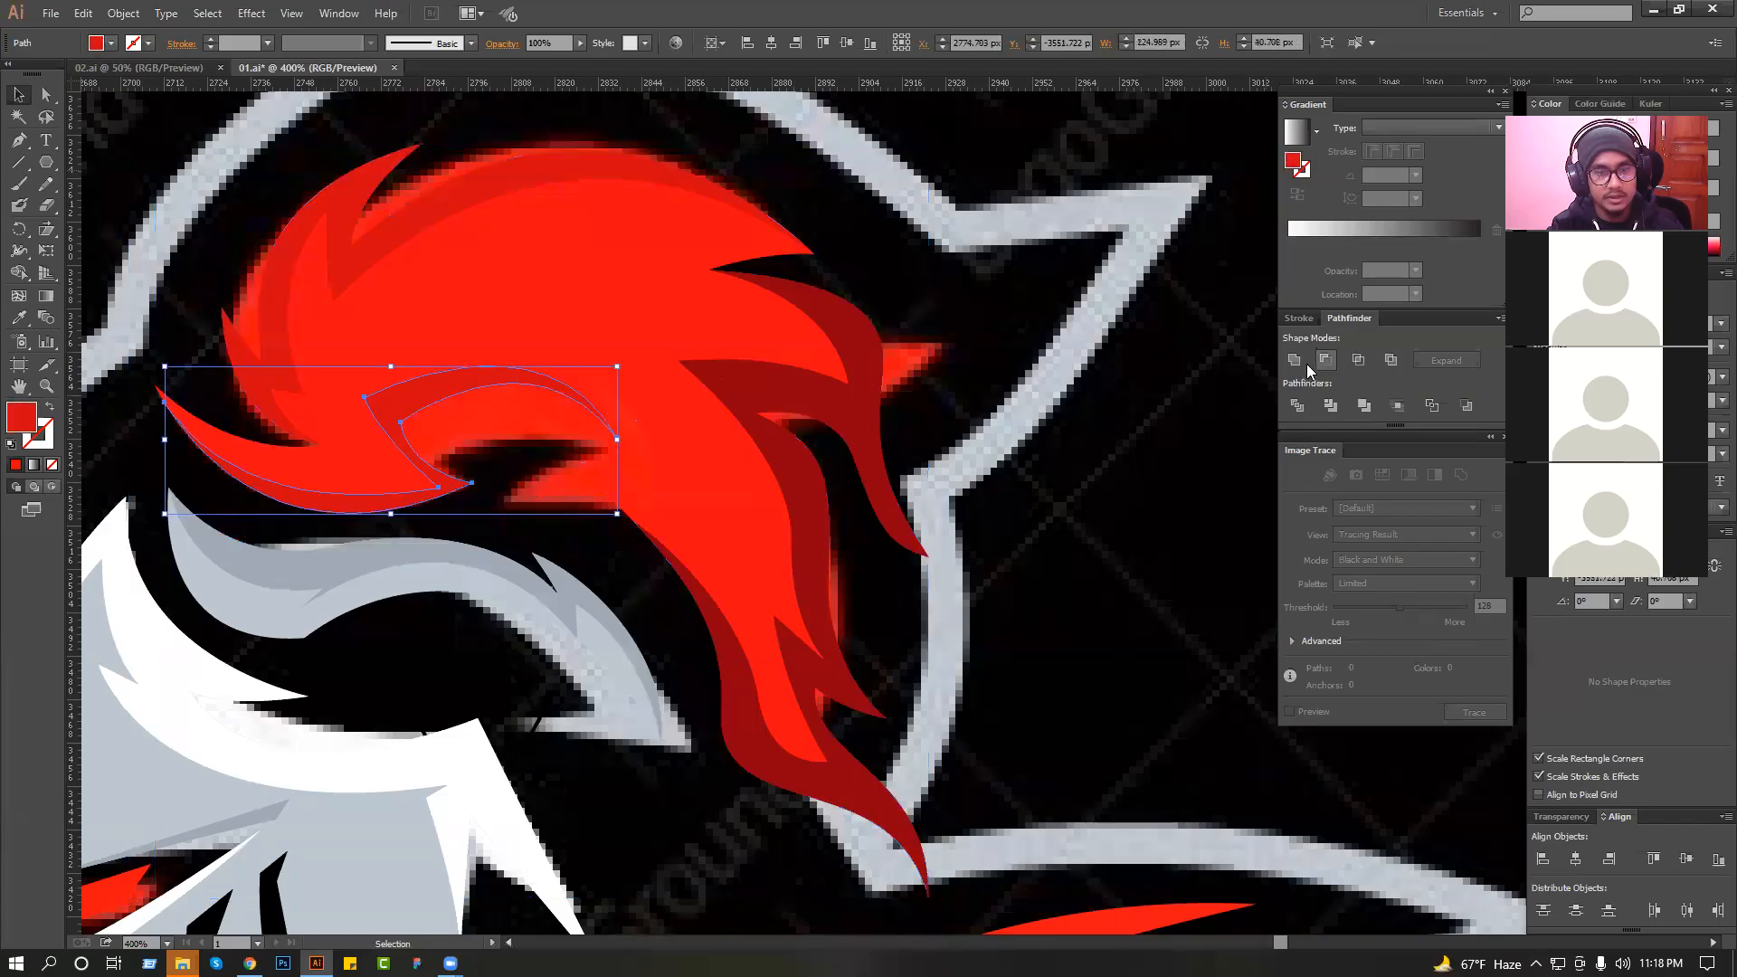
click(1125, 423)
Recolour the front underside shading with the dark red sampled from the rear shading, and deselect it.
click(446, 387)
click(18, 318)
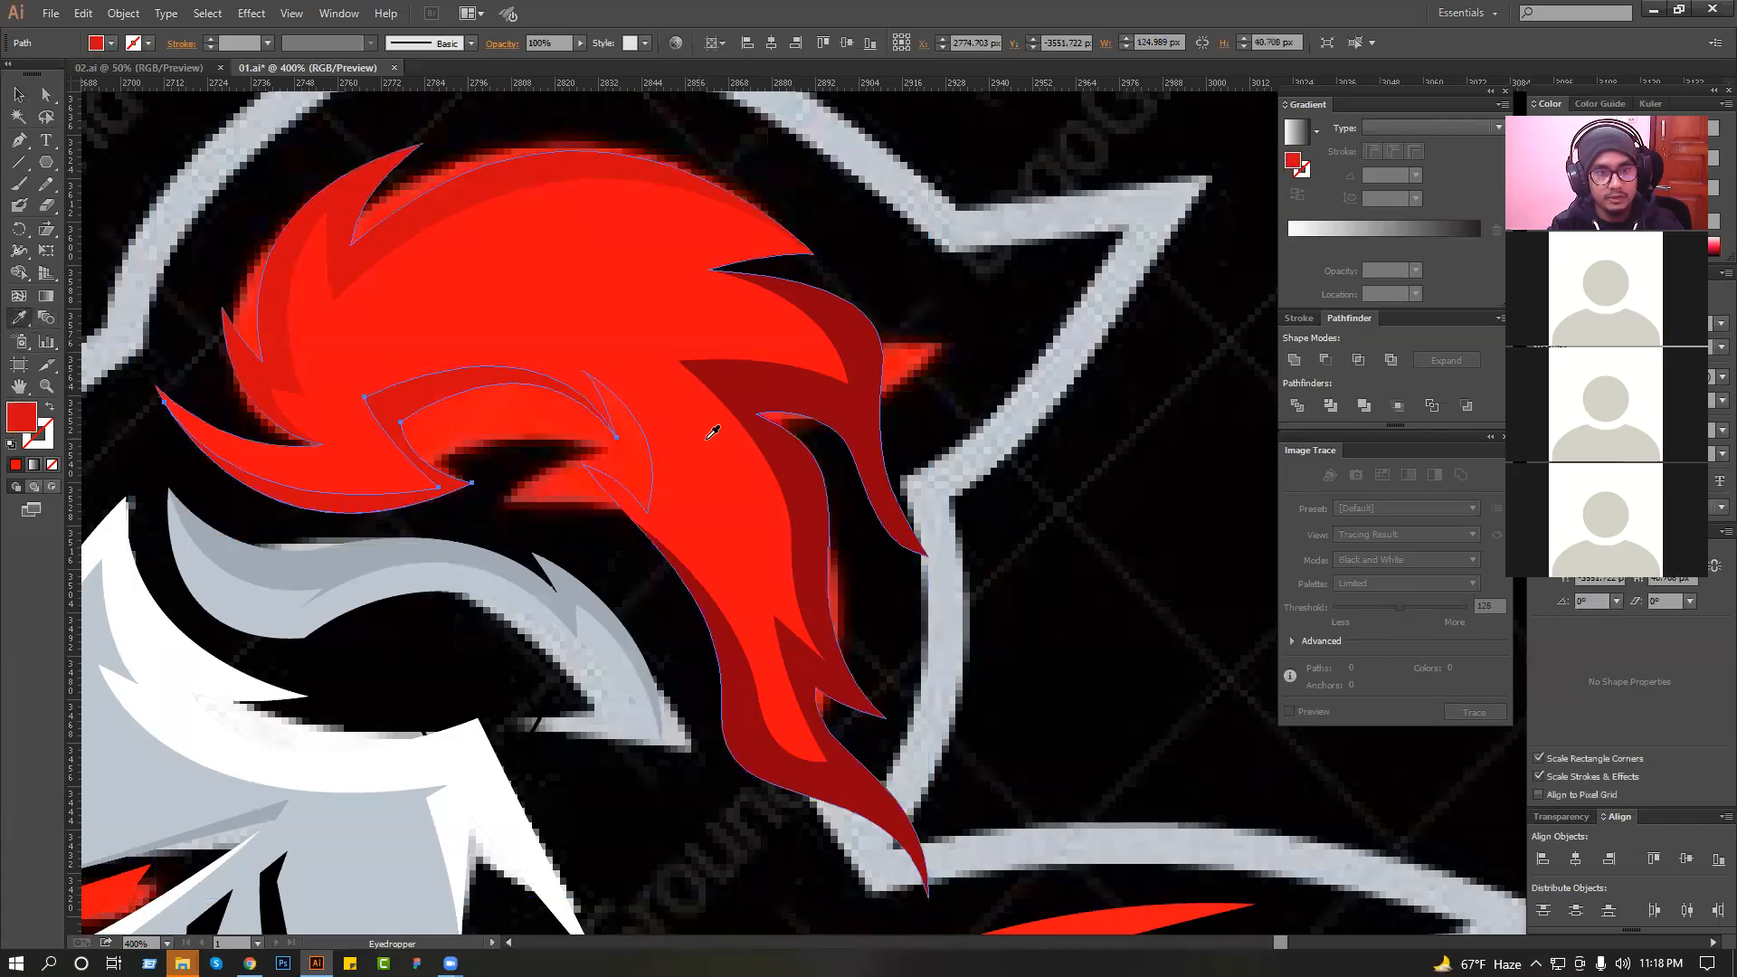
click(724, 380)
click(20, 102)
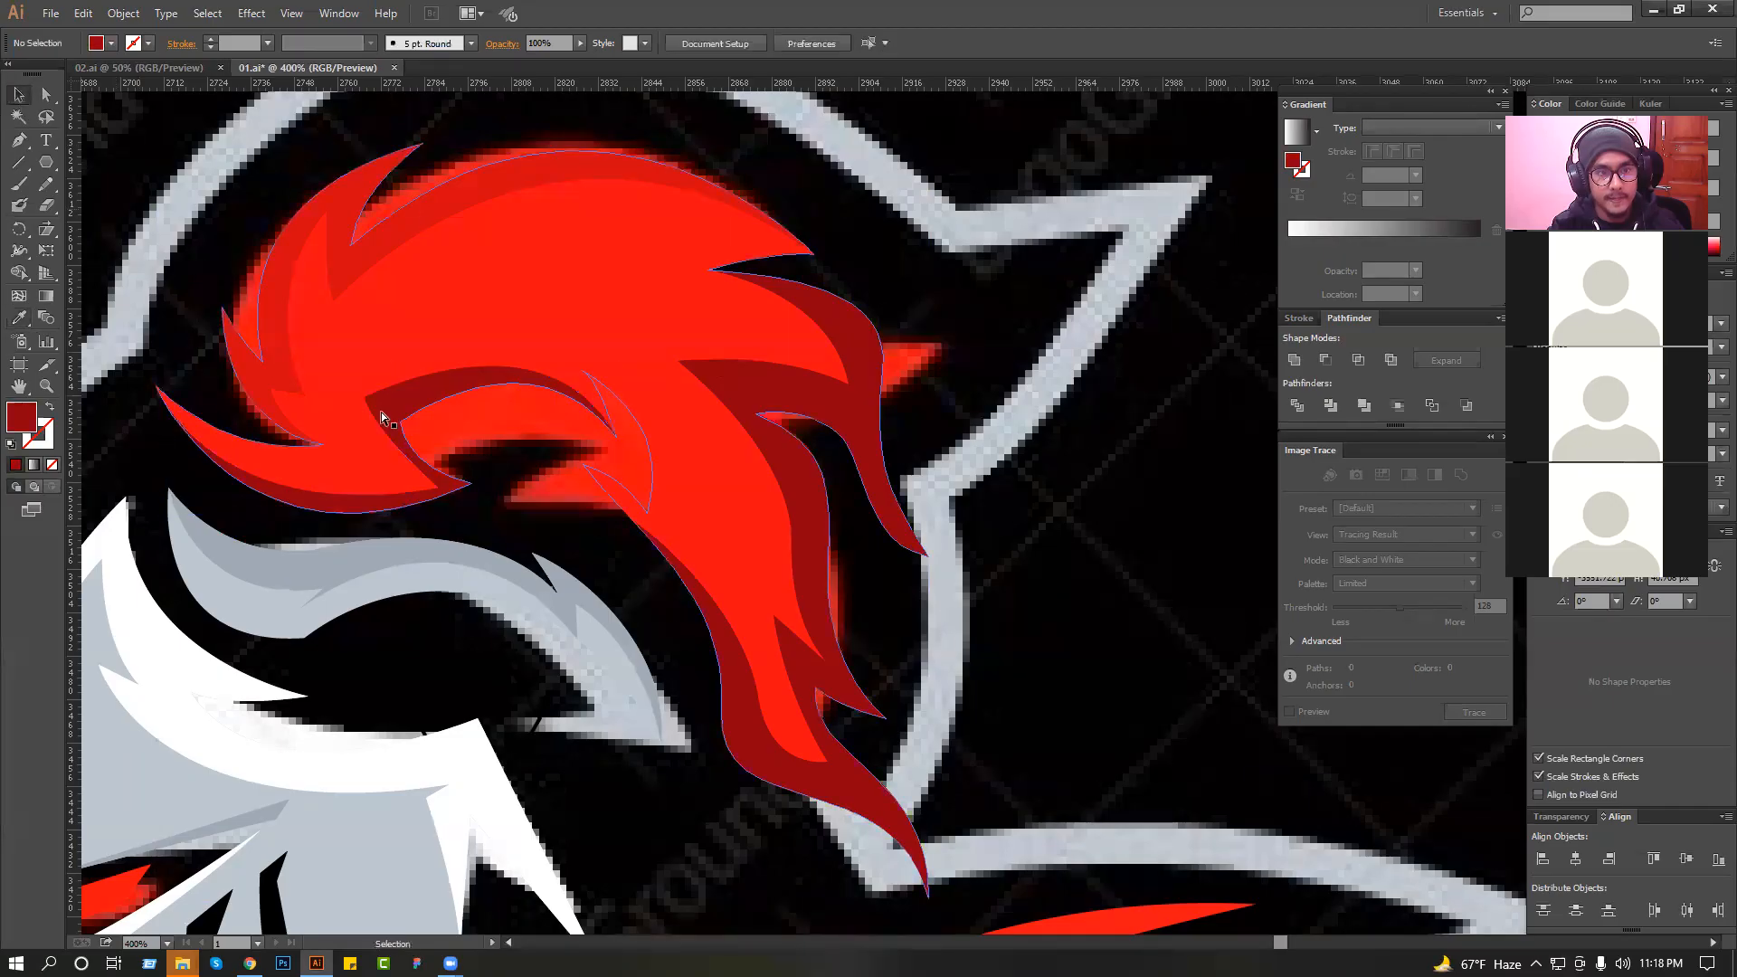
ctrl+click(389, 439)
drag(367, 428, 366, 446)
click(1060, 449)
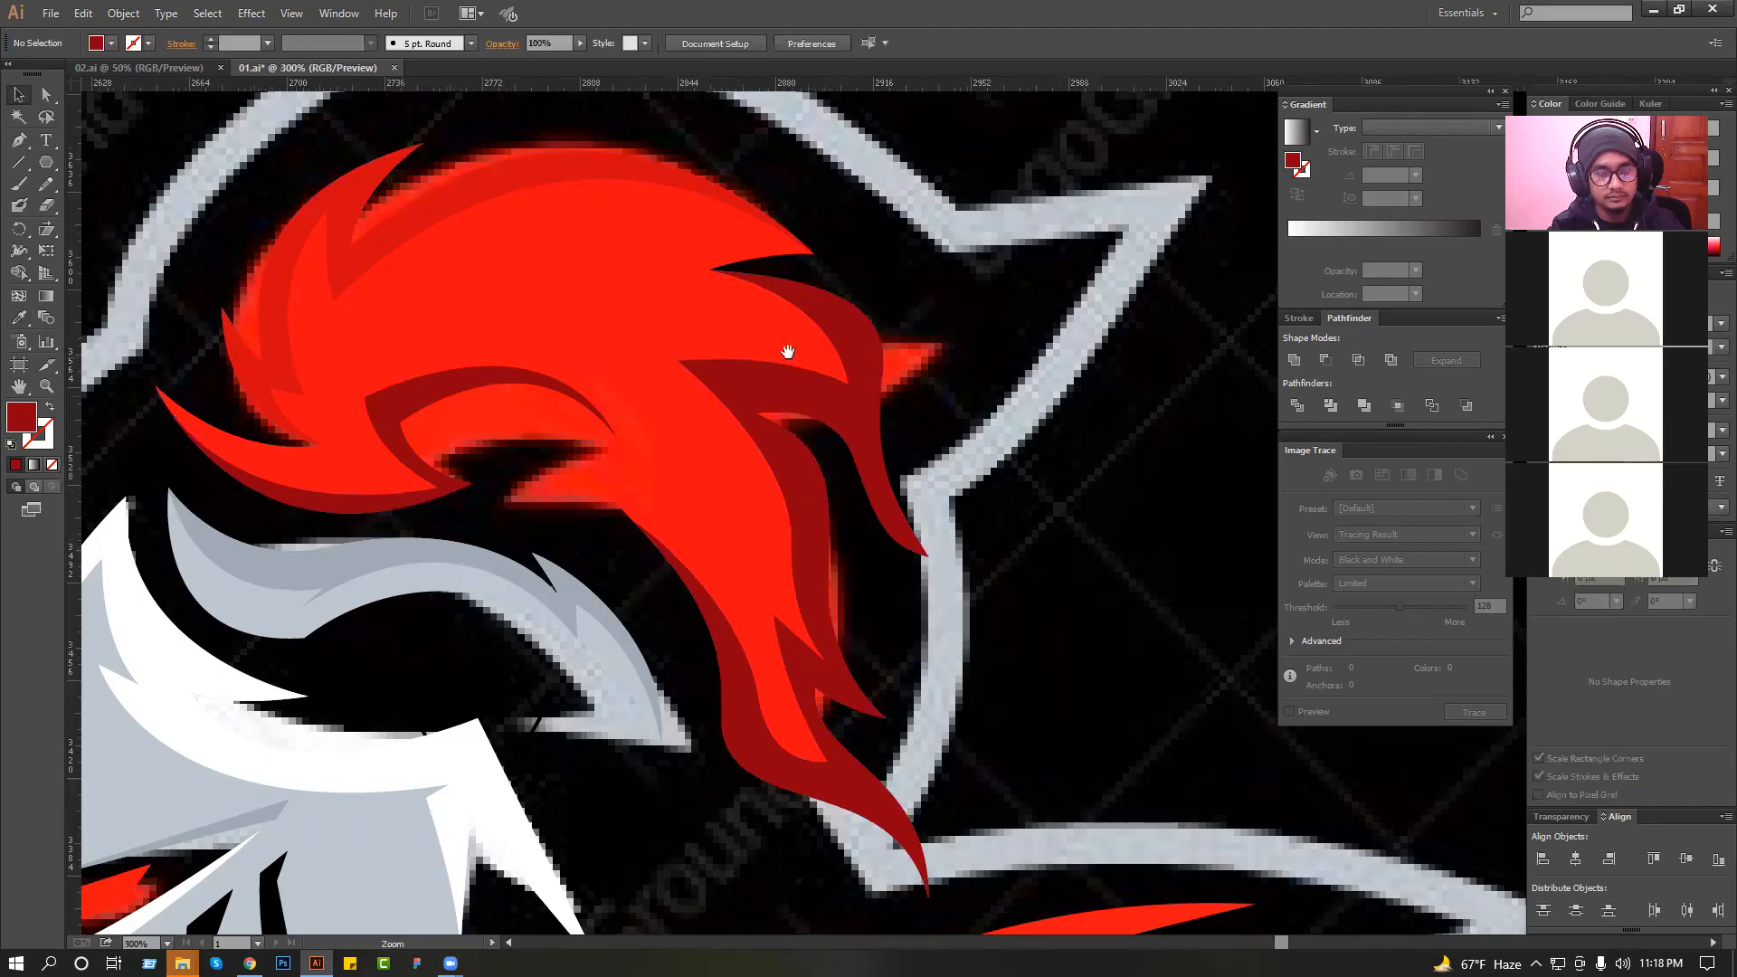
Save the logo document.
scroll(785, 351, down, 2)
scroll(962, 296, down, 1)
key(ctrl+s)
drag(981, 402, 887, 242)
scroll(839, 297, down, 1)
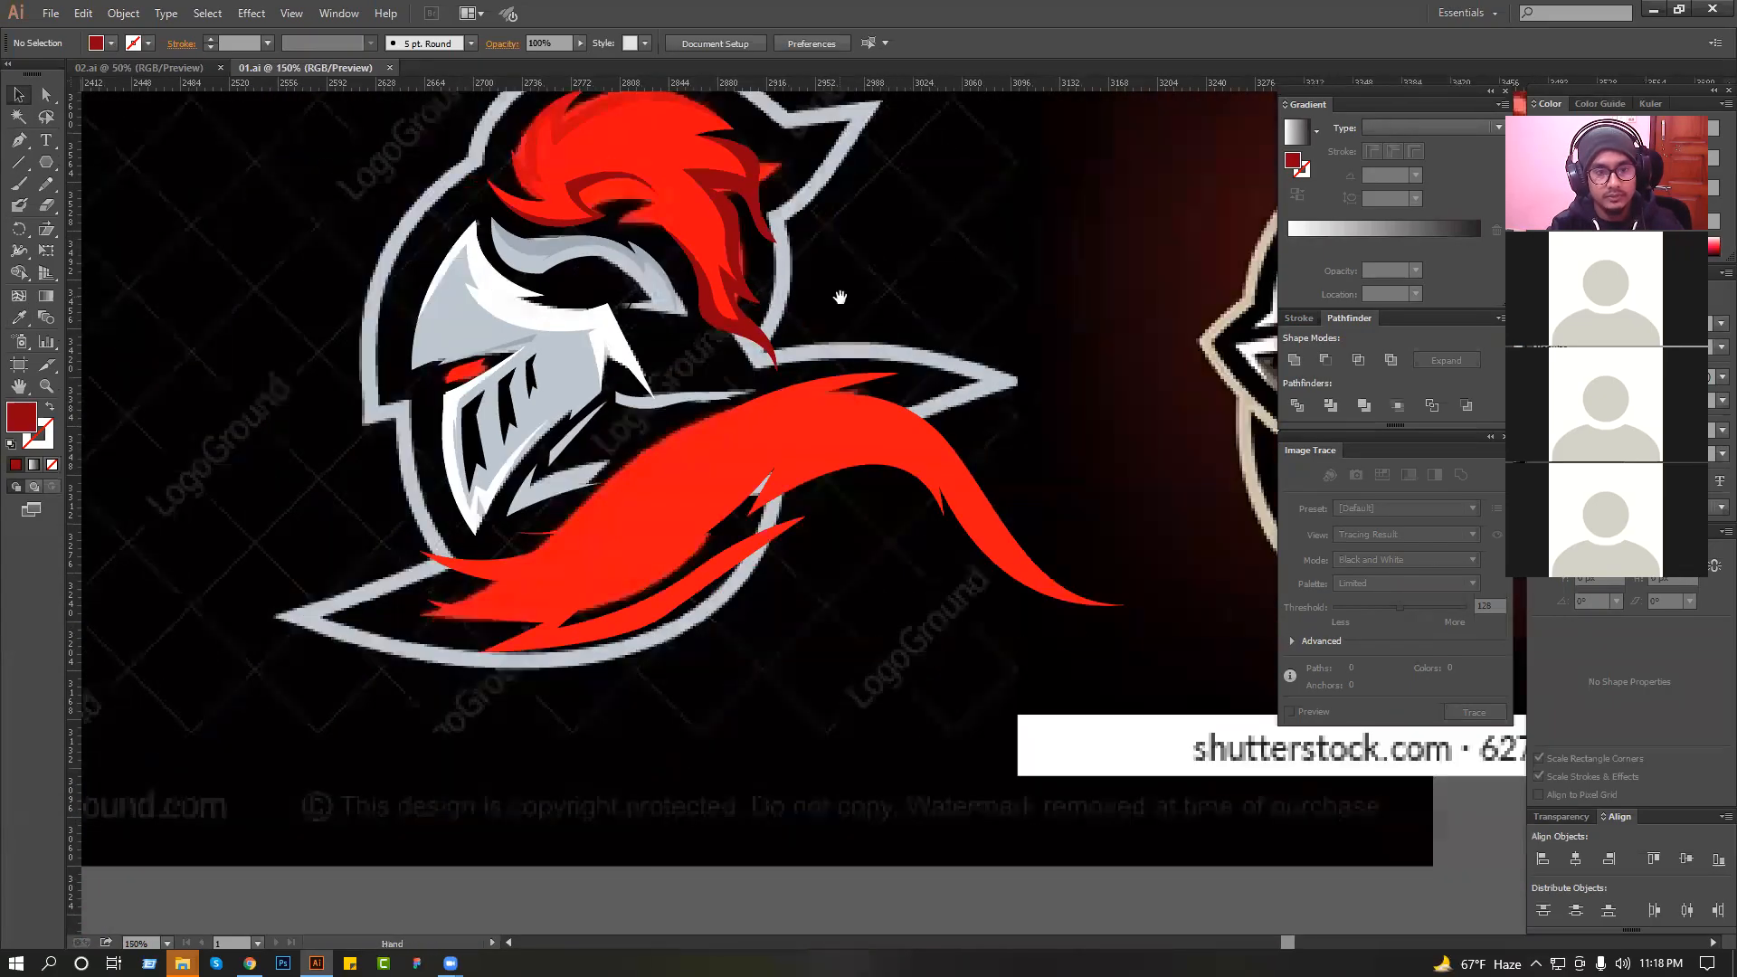
Duplicate the whole traced knight artwork onto the empty canvas above the reference images and deselect it.
click(665, 512)
scroll(613, 423, down, 2)
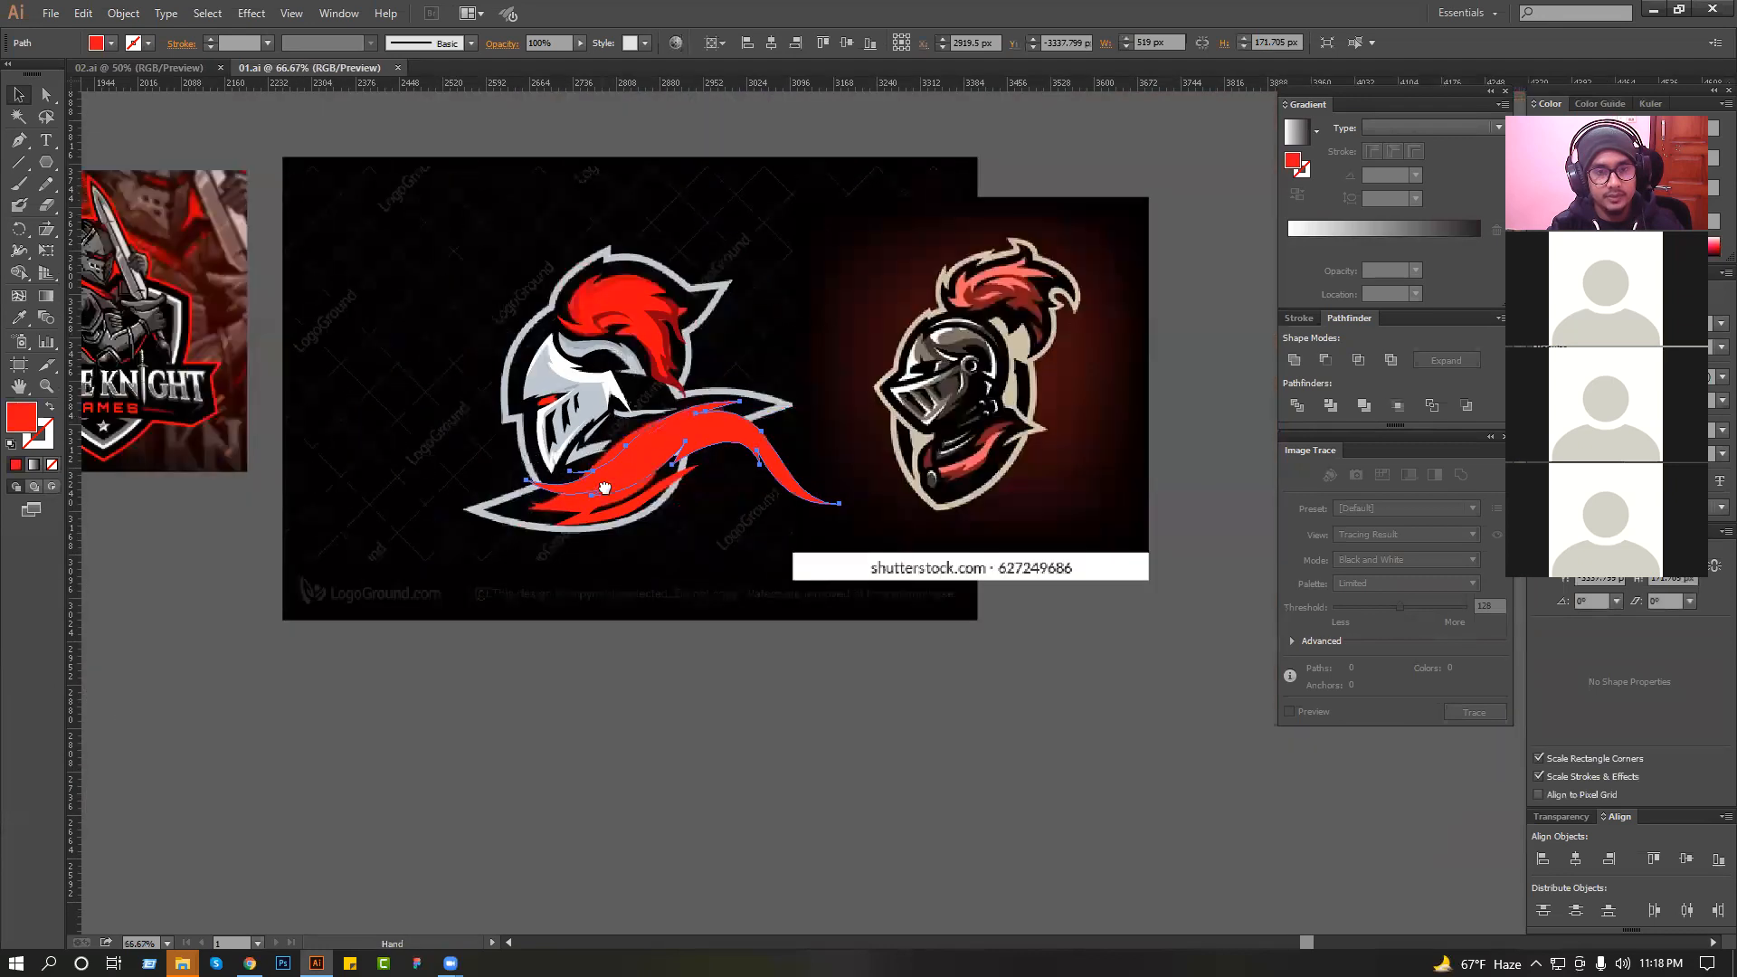
drag(706, 510, 715, 646)
key(ctrl+a)
drag(615, 459, 581, 267)
click(866, 239)
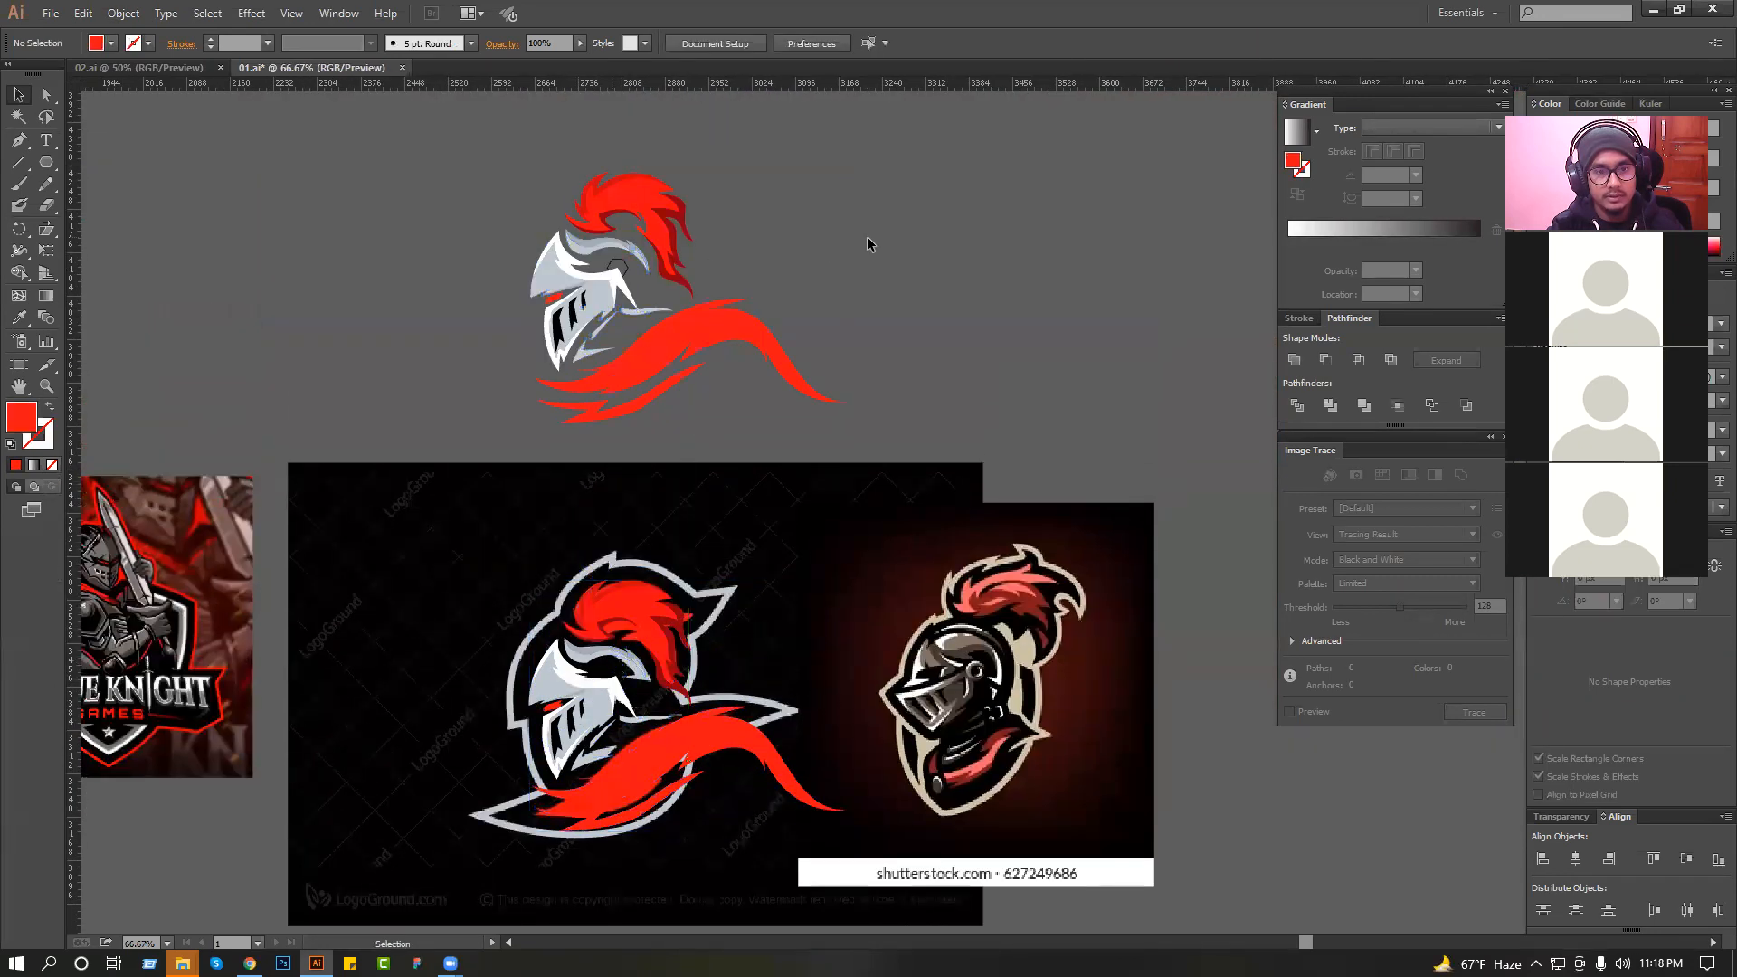
Bring the duplicated helmet's hexagon to the front and fill it with the brow band's darker grey, with no stroke.
drag(445, 145, 973, 409)
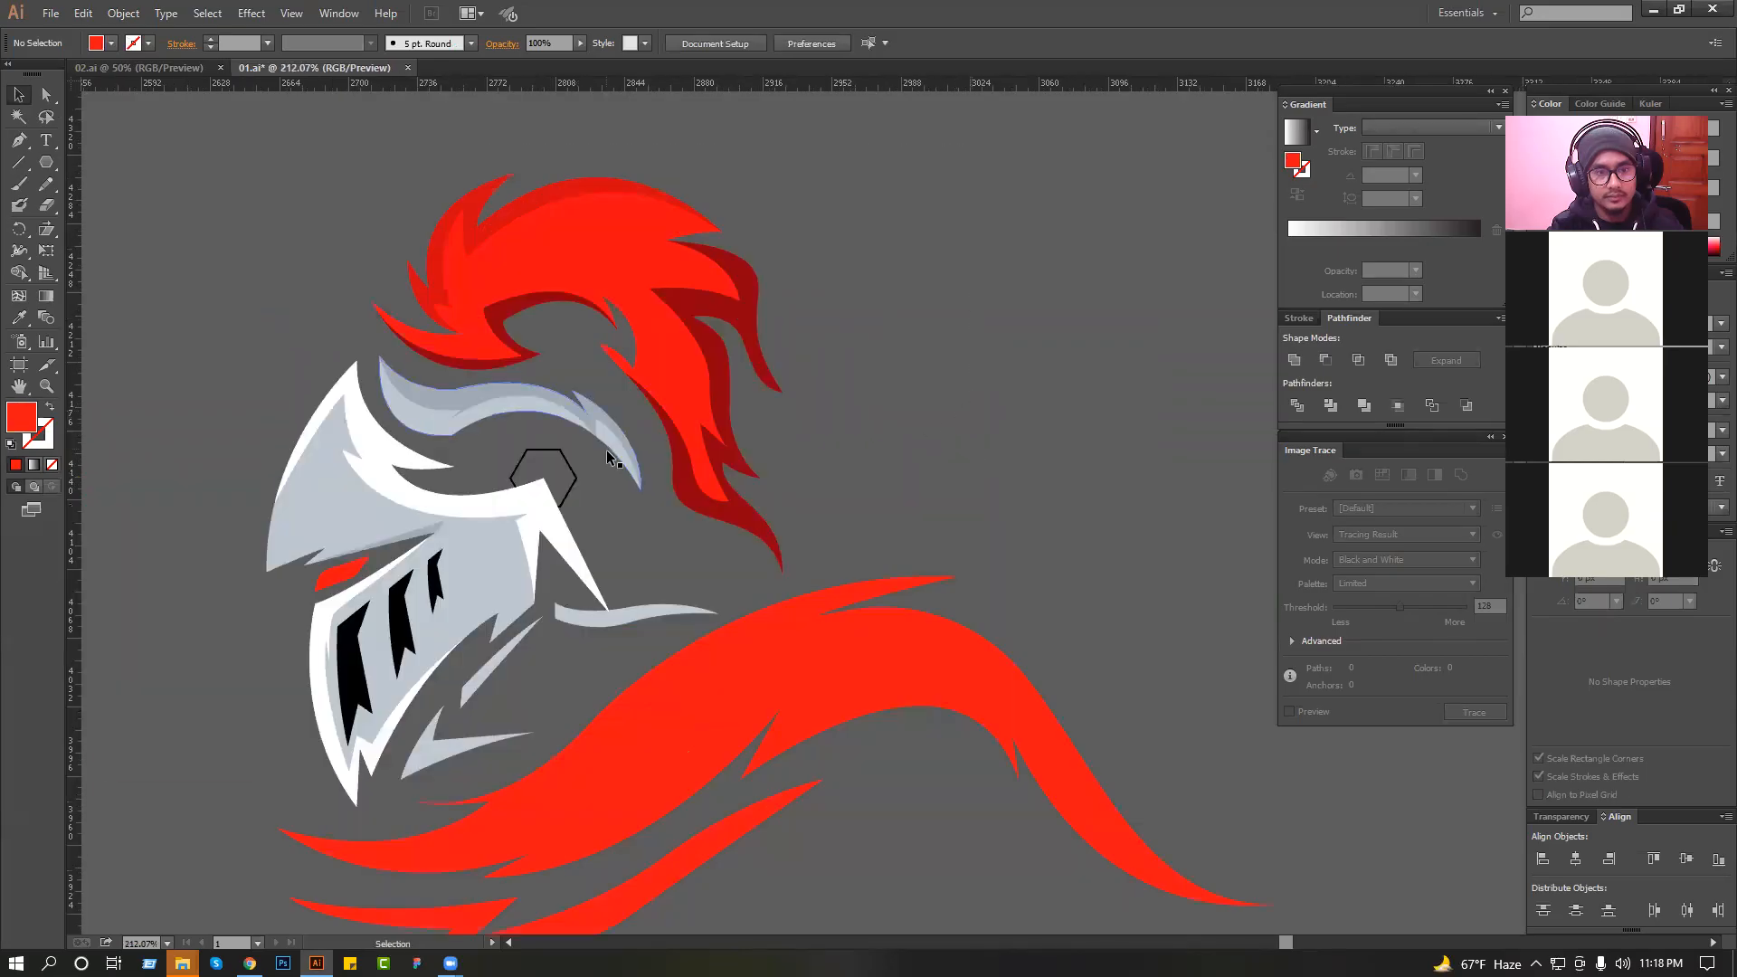
click(563, 448)
drag(446, 374, 832, 540)
key(ctrl+shift+bracketright)
ctrl+alt+click(829, 539)
ctrl+alt+click(814, 523)
ctrl+alt+click(798, 508)
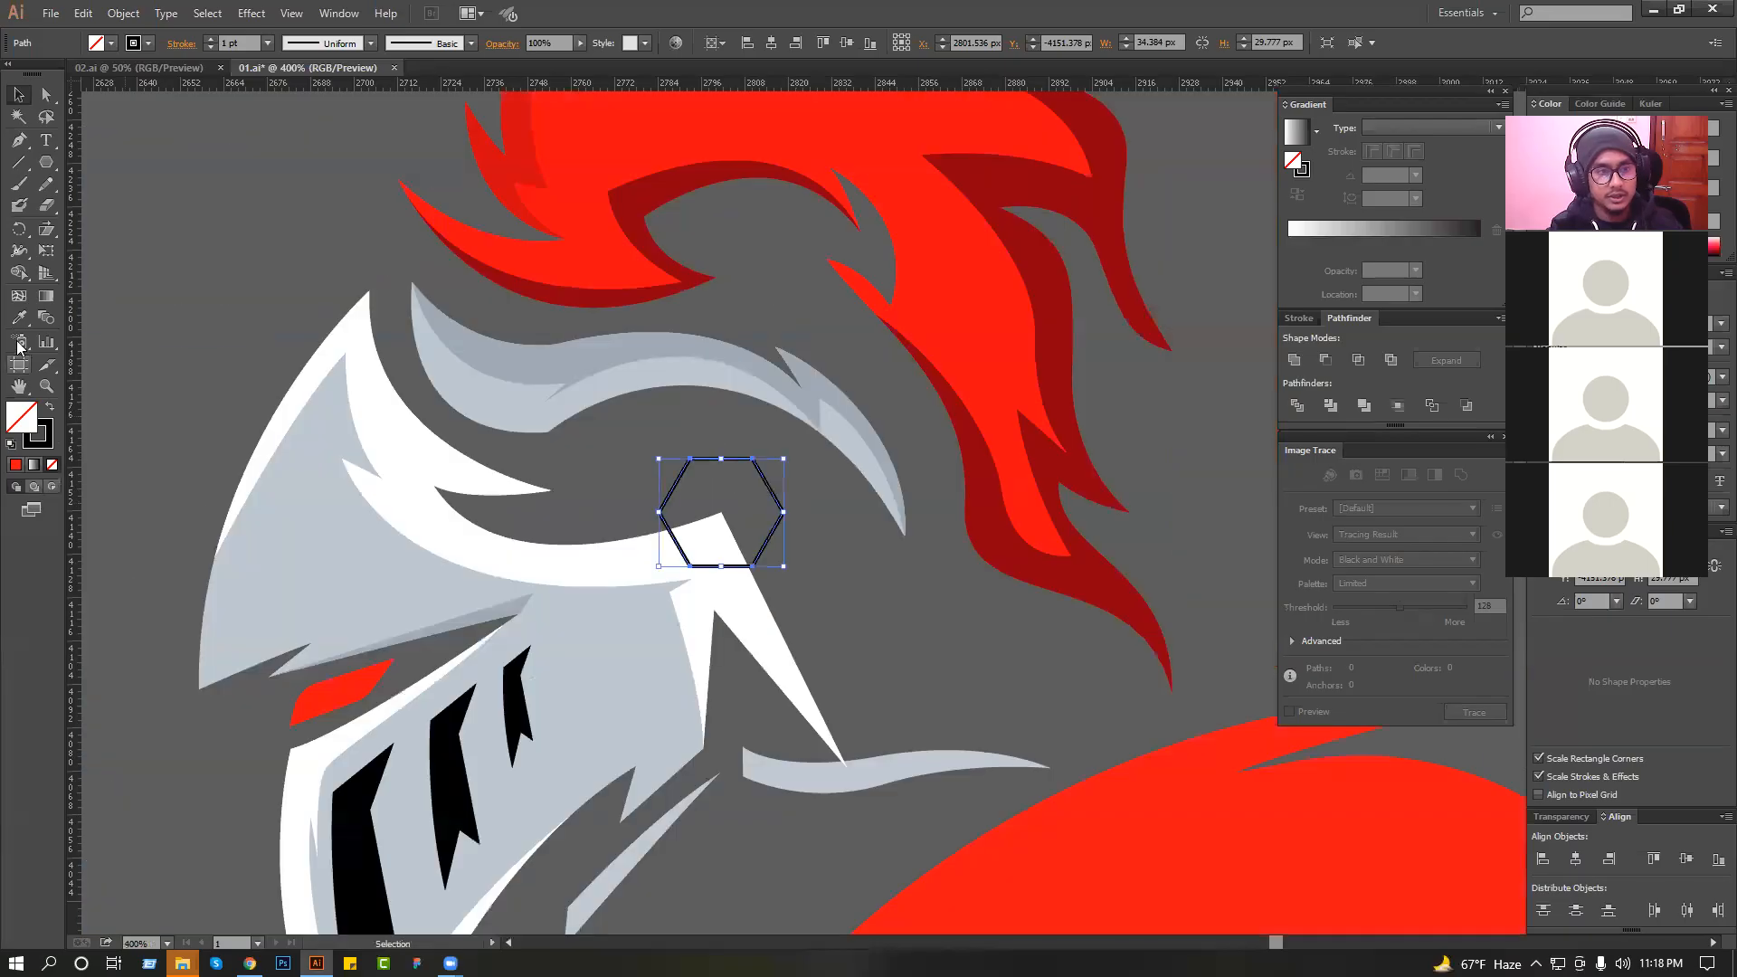
click(579, 336)
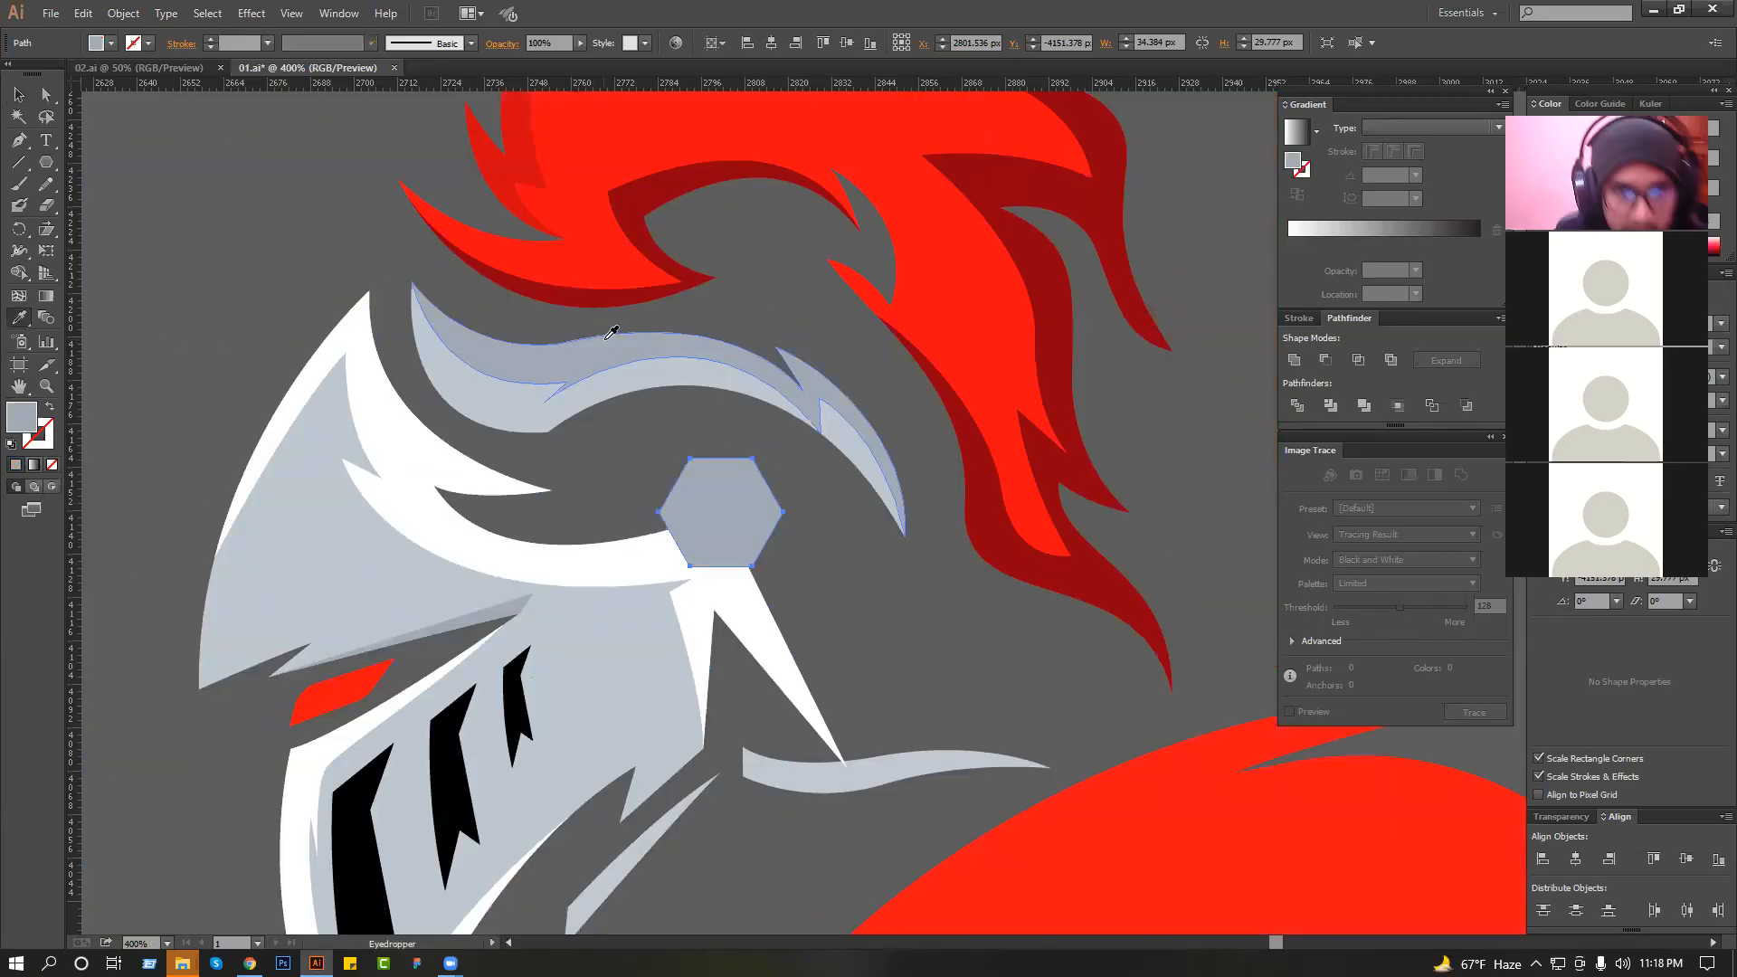
click(24, 95)
click(232, 163)
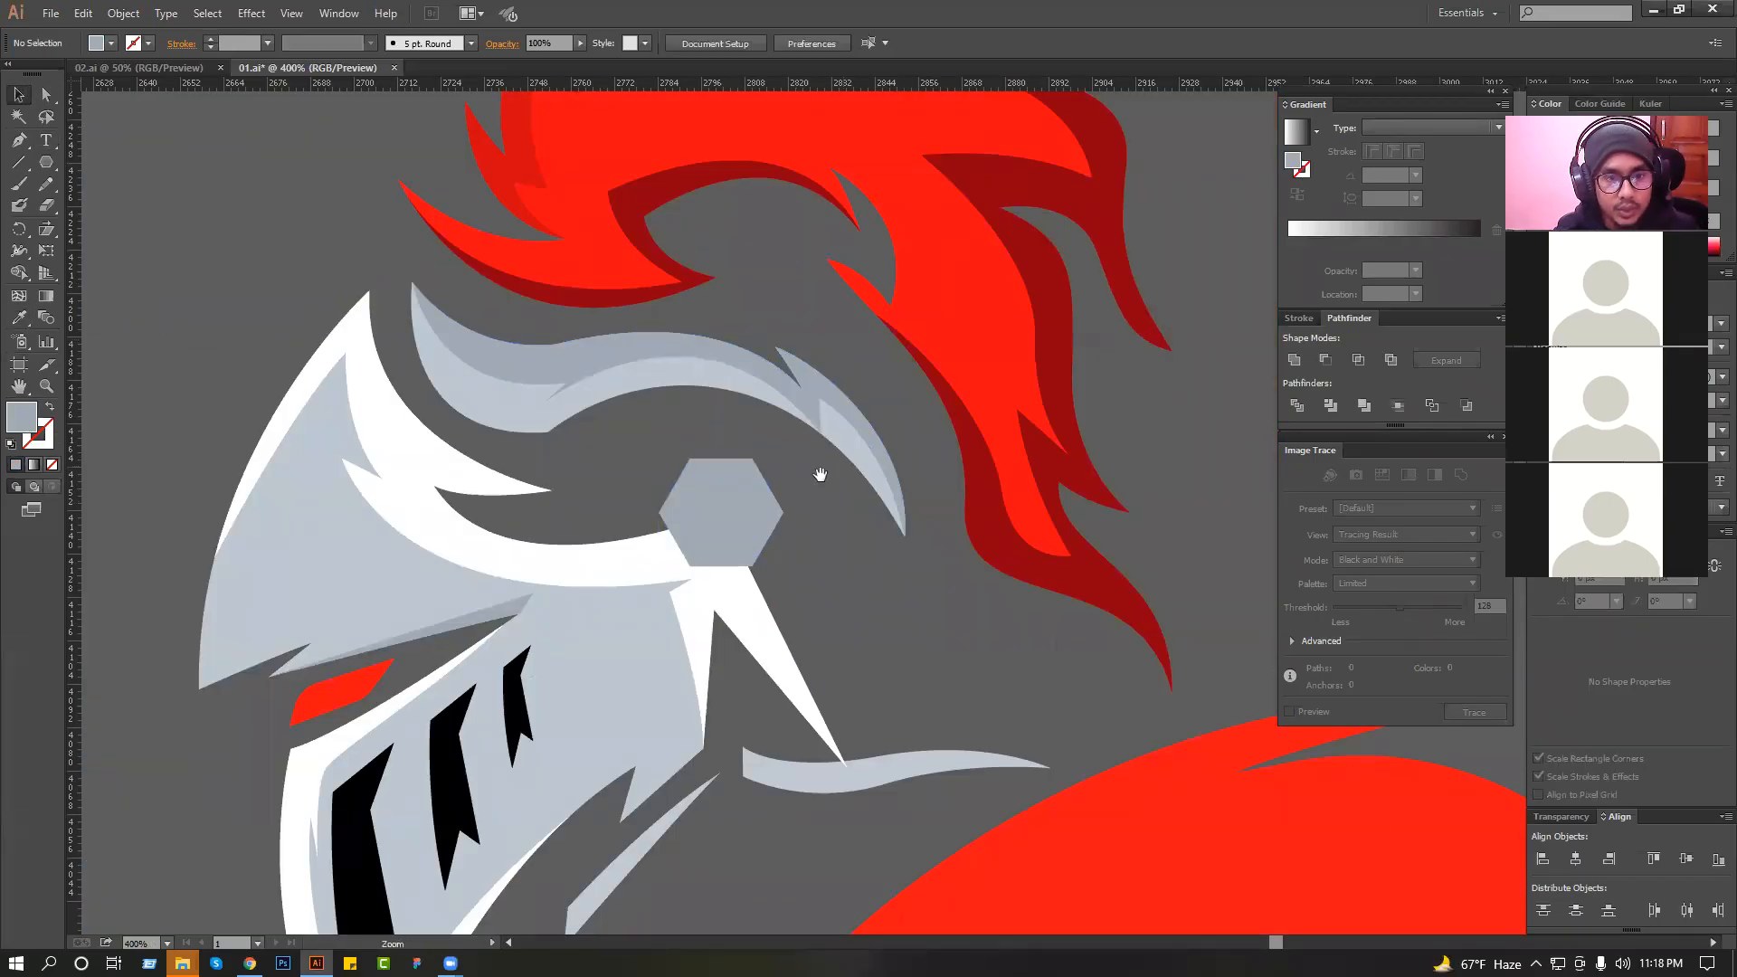
Recolour the hexagon with the lighter grey sampled from the brow band.
ctrl+click(819, 472)
drag(815, 472, 792, 438)
click(709, 523)
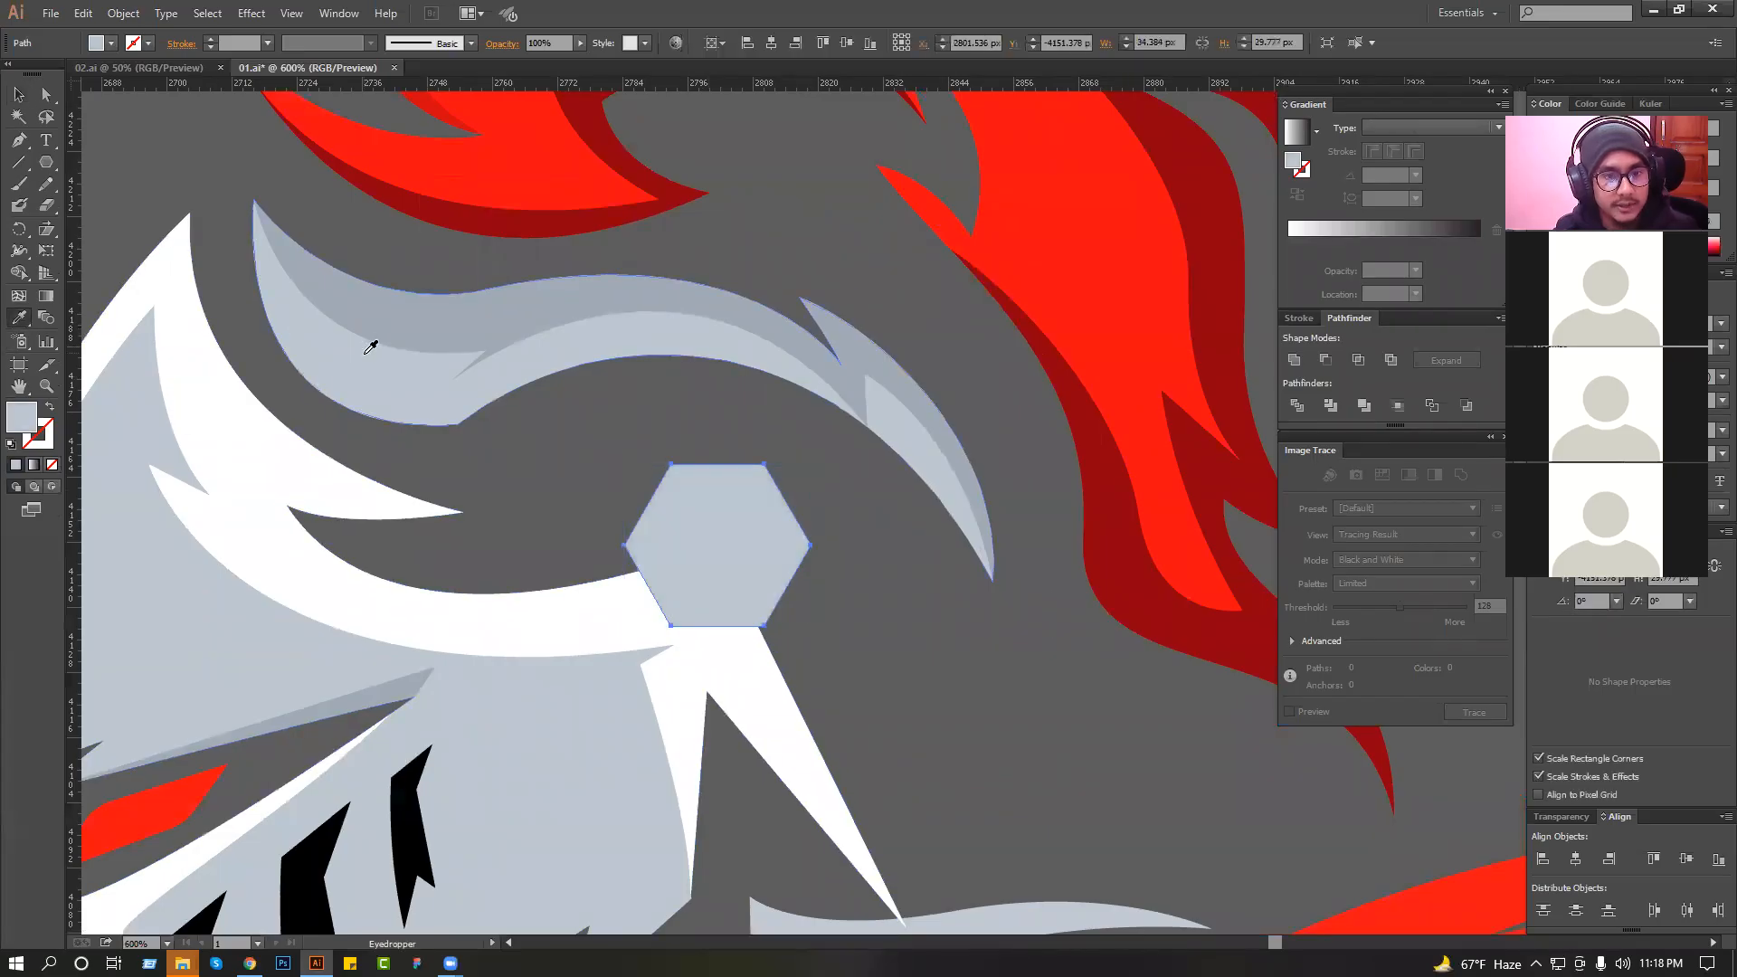
Subtract a smaller, offset hexagon from a copy of the helmet's hexagon to leave a separate rim shape.
drag(748, 549, 768, 560)
drag(839, 642, 817, 617)
click(651, 525)
shift+click(737, 522)
click(1327, 362)
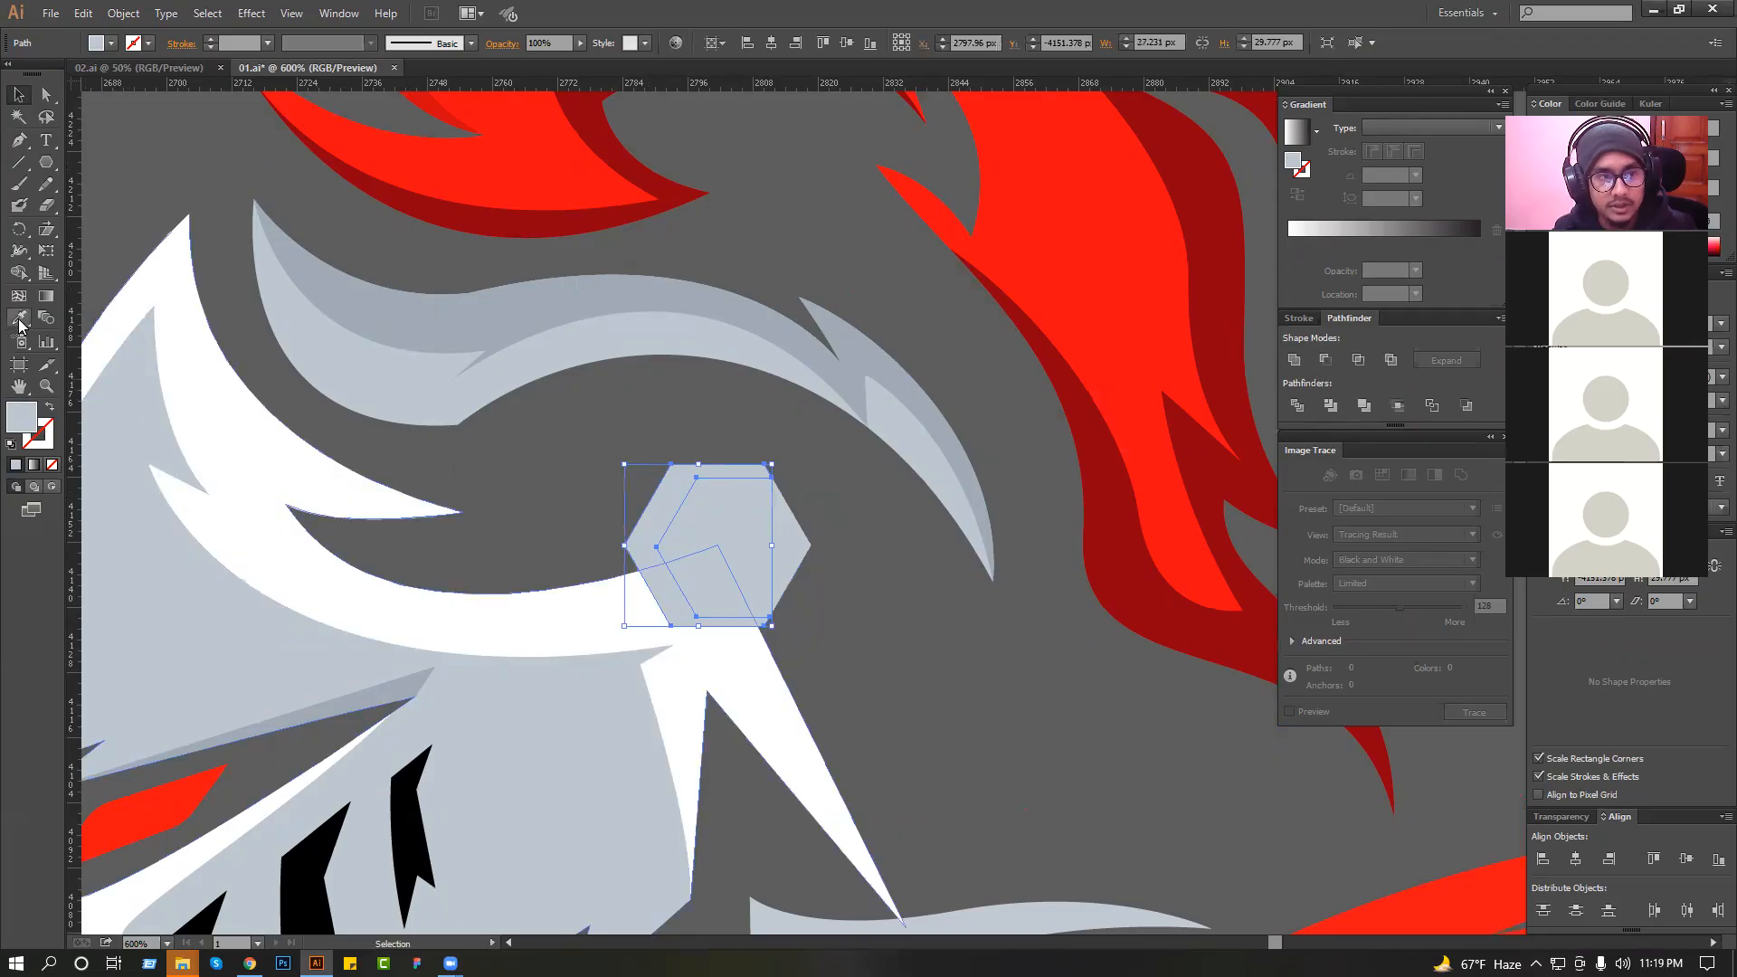
Recolour the helmet's full hexagon beneath the rim shape with the darker grey sampled from the brow band and deselect it.
key(ctrl+z)
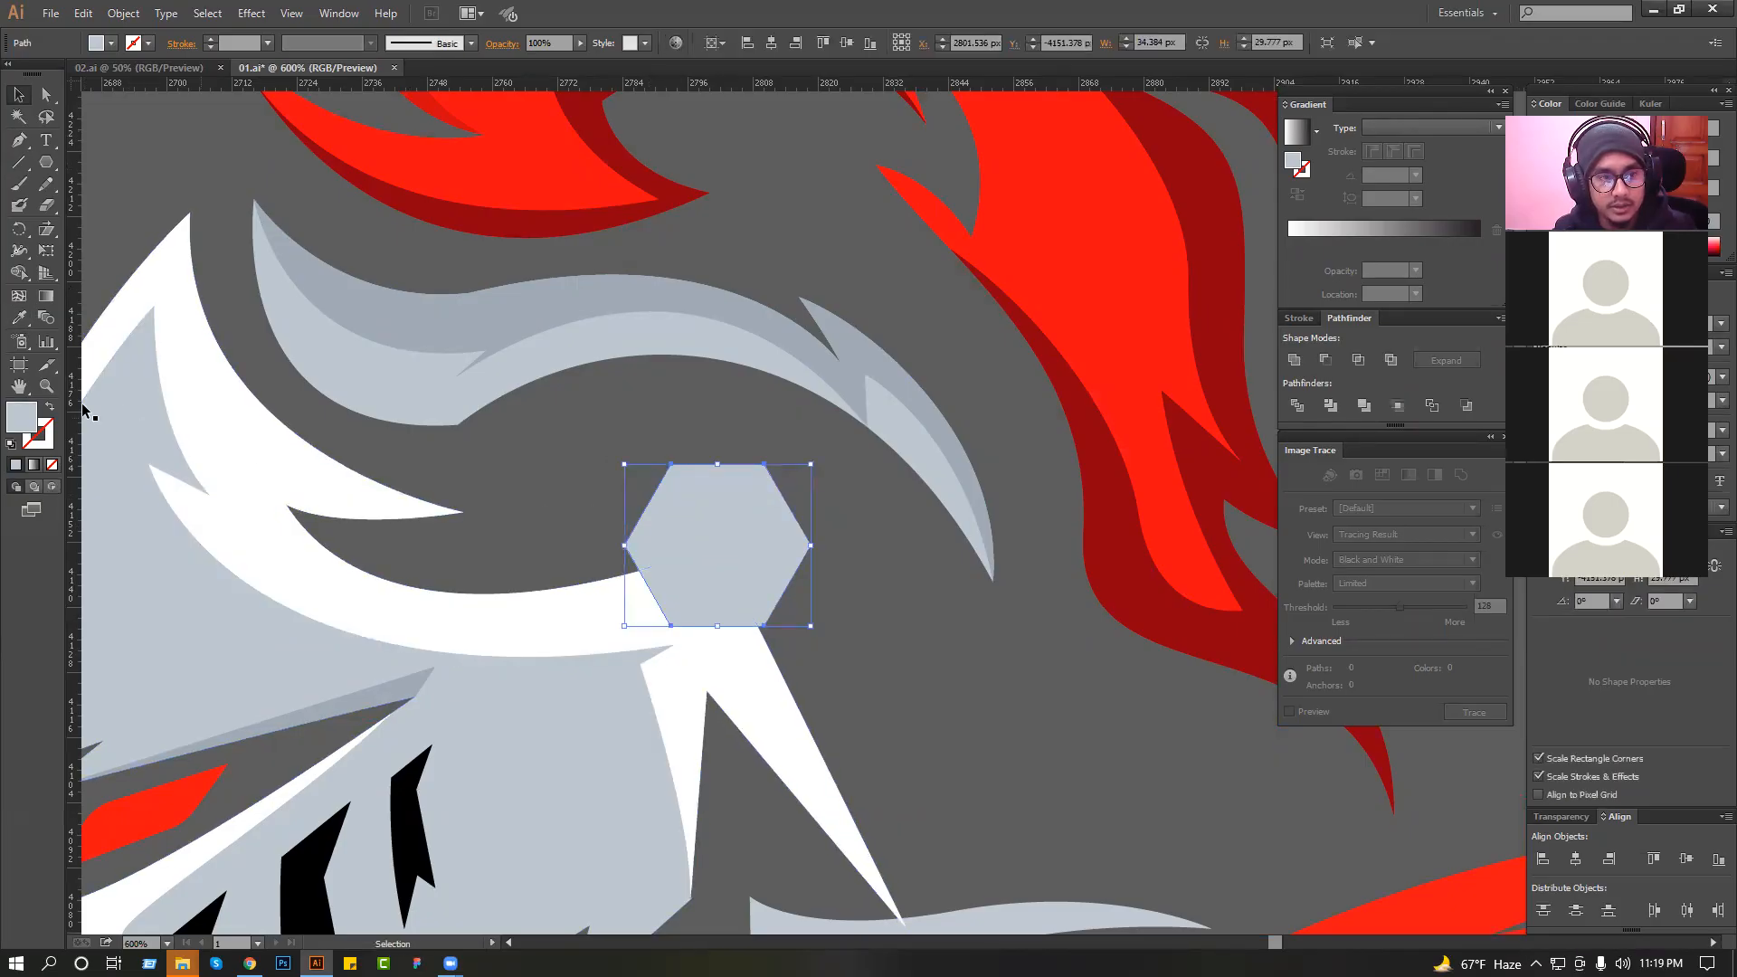
click(18, 319)
click(523, 314)
key(v)
click(594, 424)
scroll(594, 424, down, 2)
key(space)
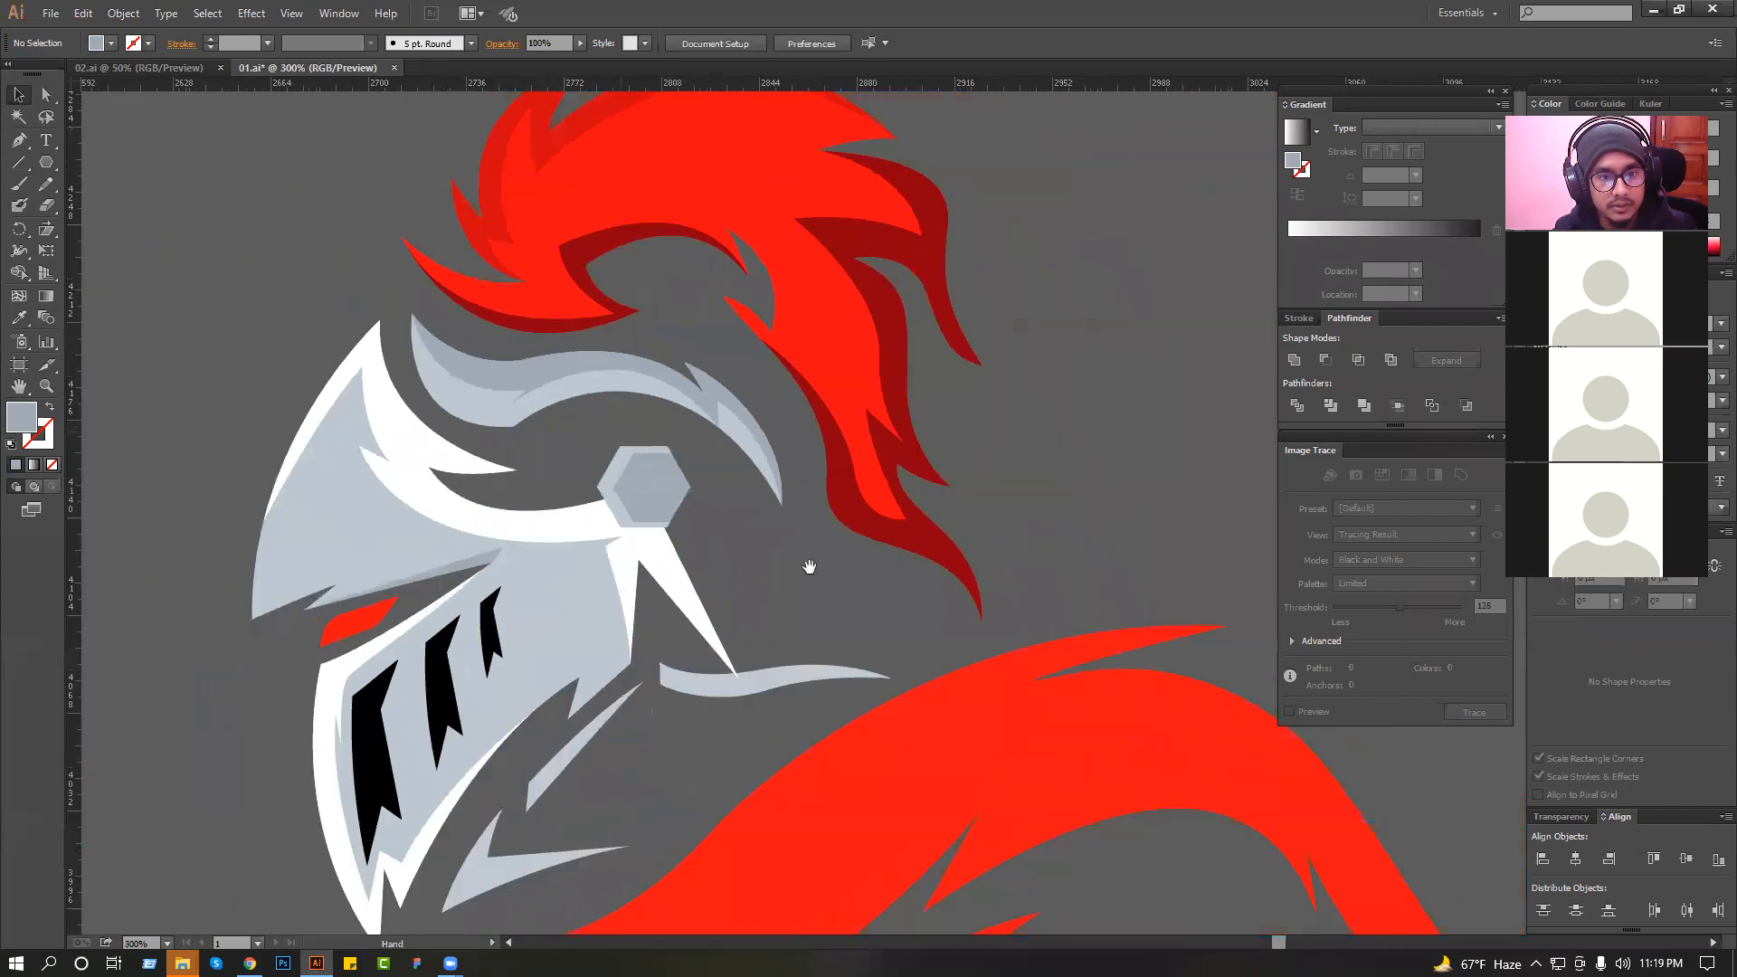
drag(488, 417, 841, 585)
scroll(749, 506, down, 3)
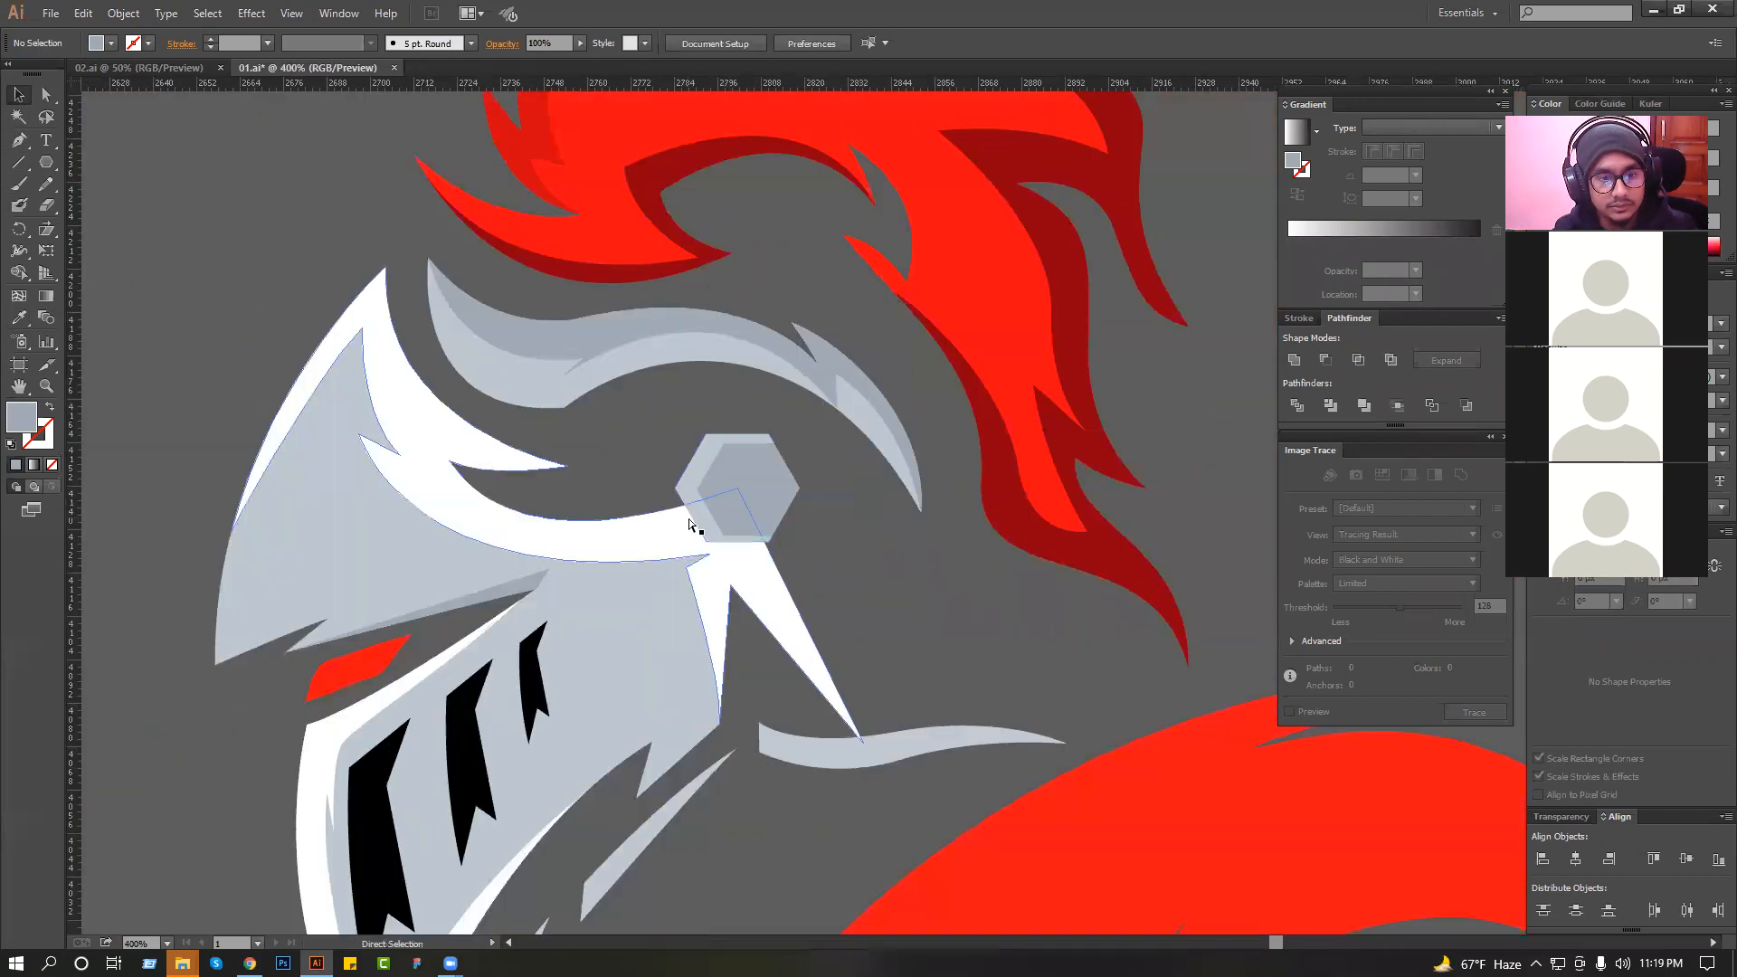
scroll(801, 532, down, 2)
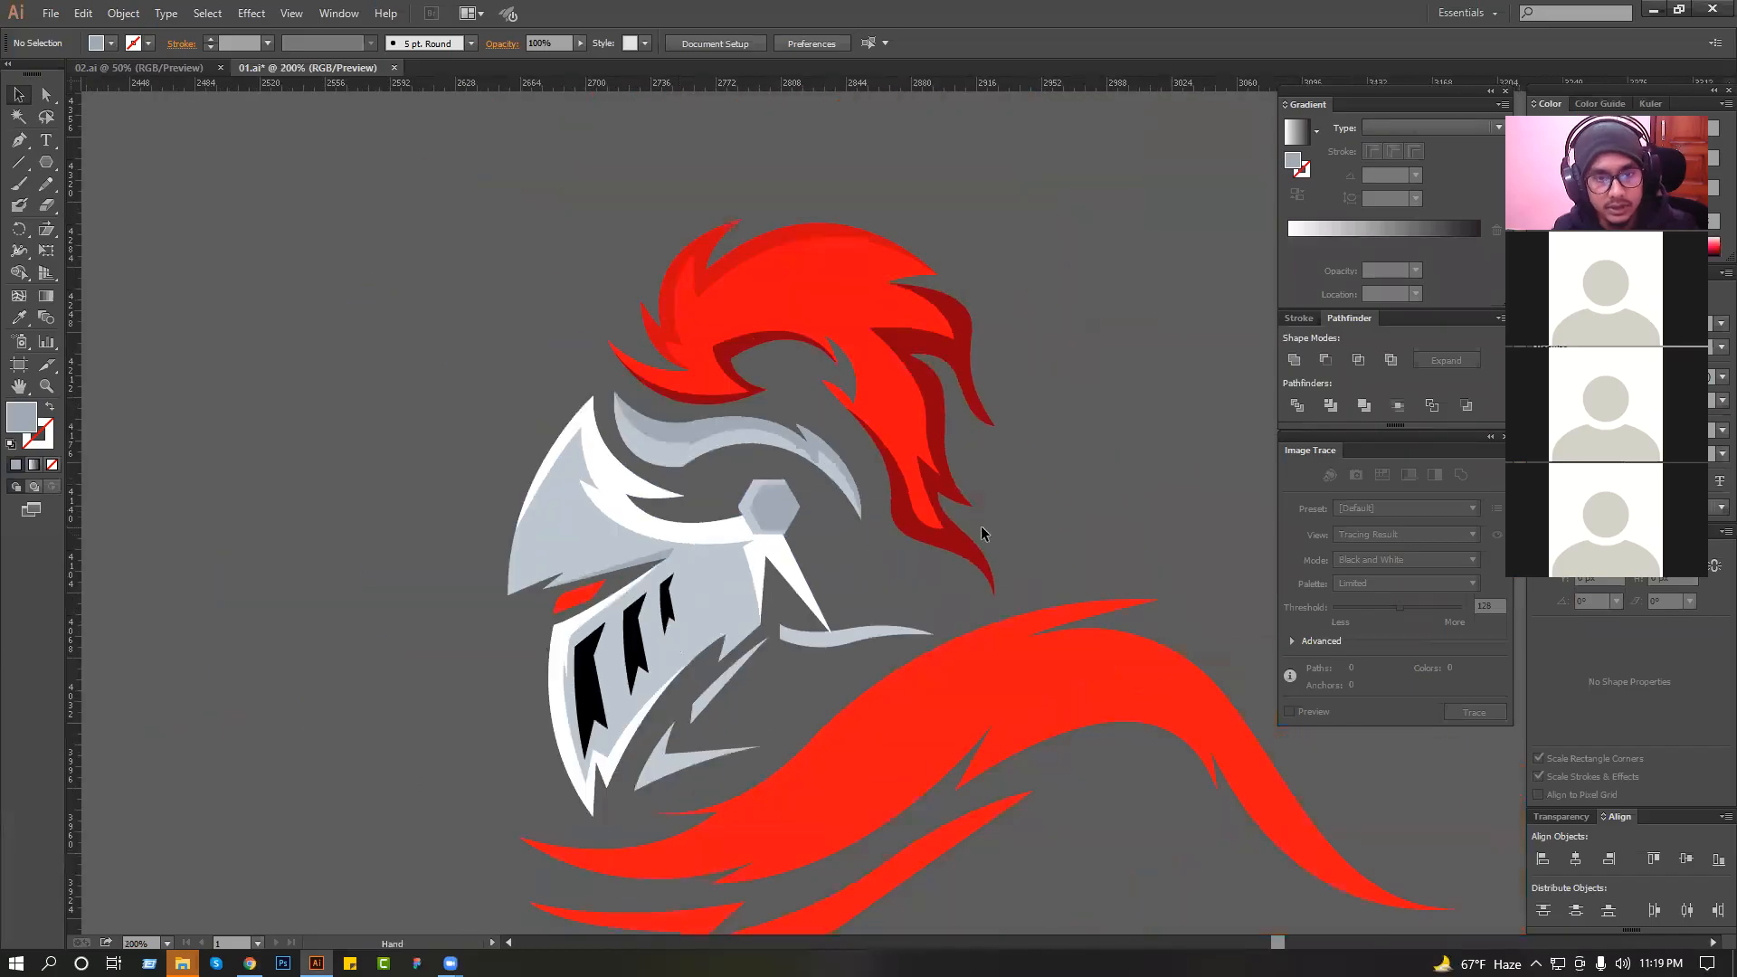
Try moving the hexagon's lighter rim and its darker base apart as separate shapes, undo the moves and deselect them.
key(ctrl+a)
click(1066, 496)
drag(659, 420, 1030, 642)
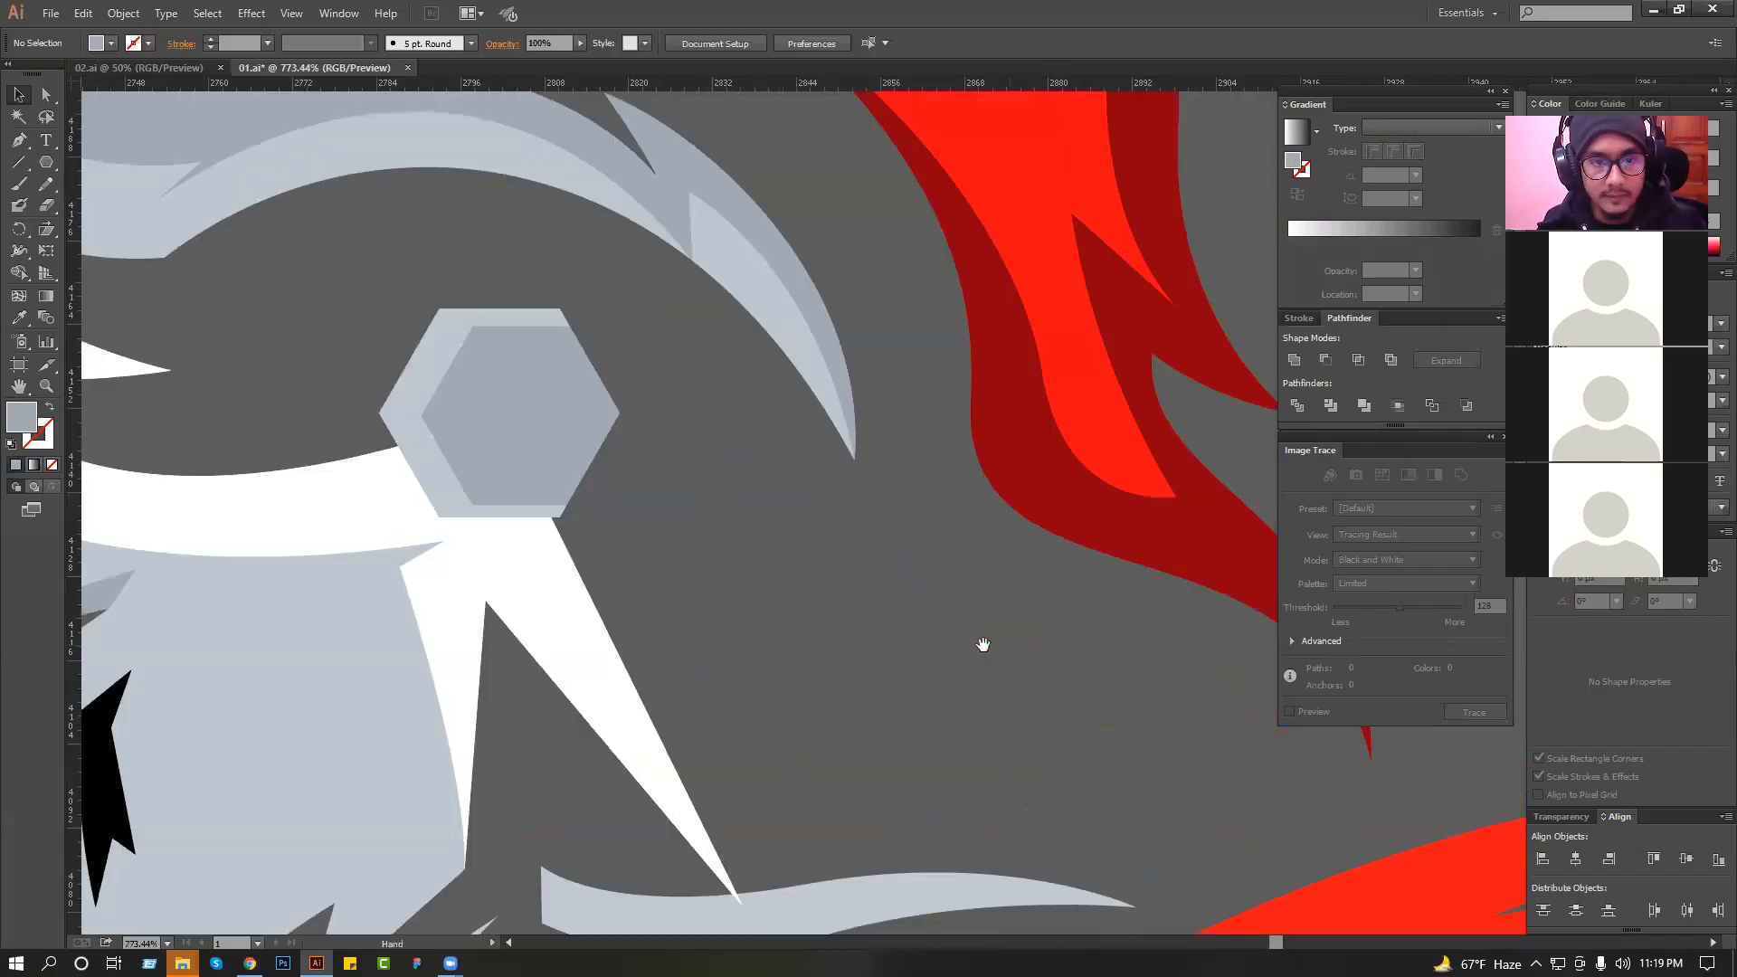
drag(581, 392, 580, 390)
drag(576, 389, 744, 513)
drag(690, 513, 632, 405)
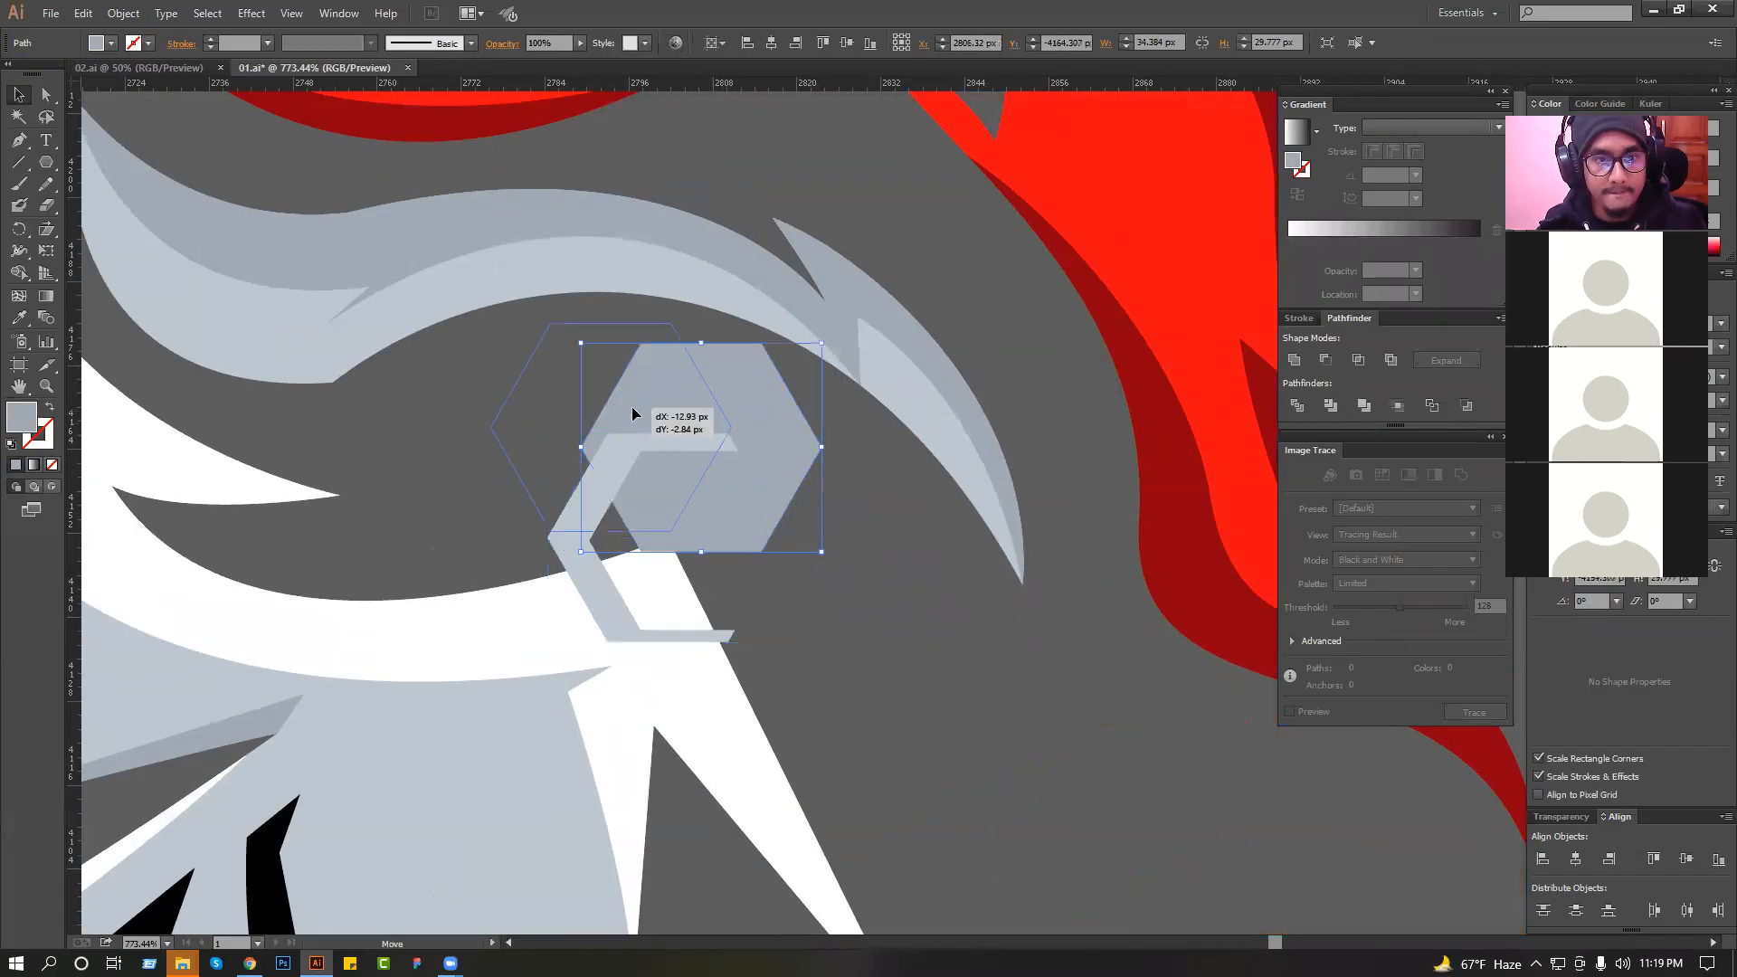
click(748, 485)
scroll(752, 499, down, 2)
key(ctrl+z)
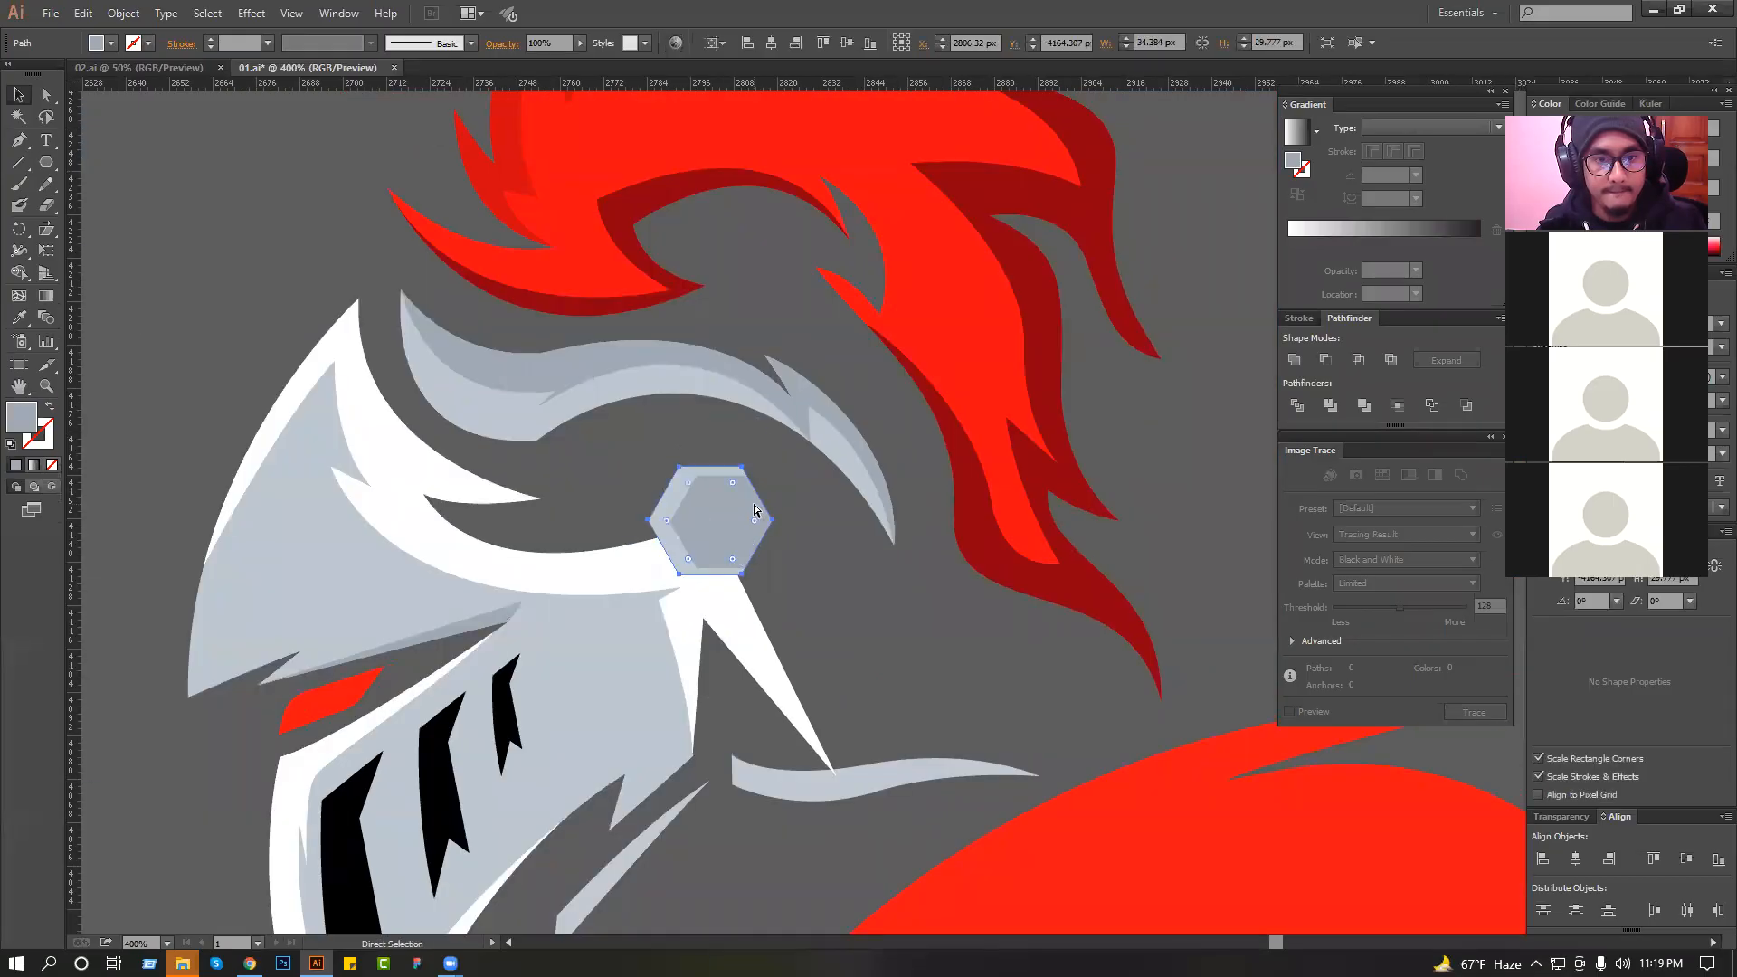
click(805, 542)
scroll(805, 540, down, 2)
scroll(805, 540, down, 1)
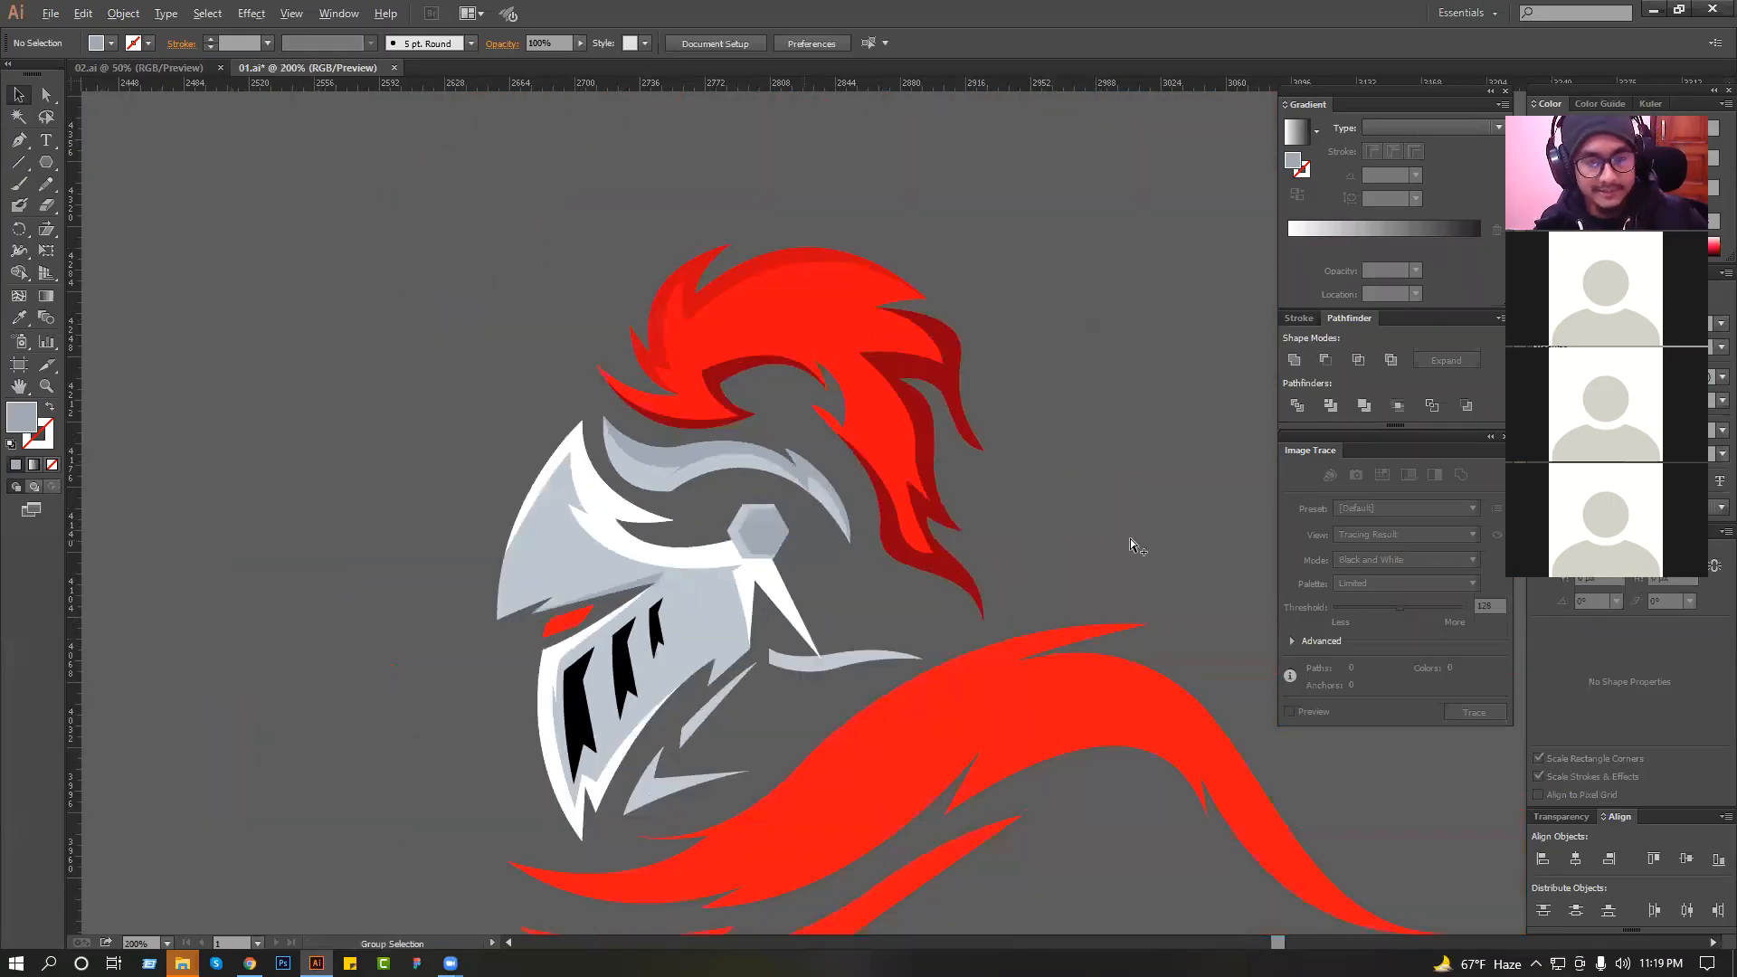
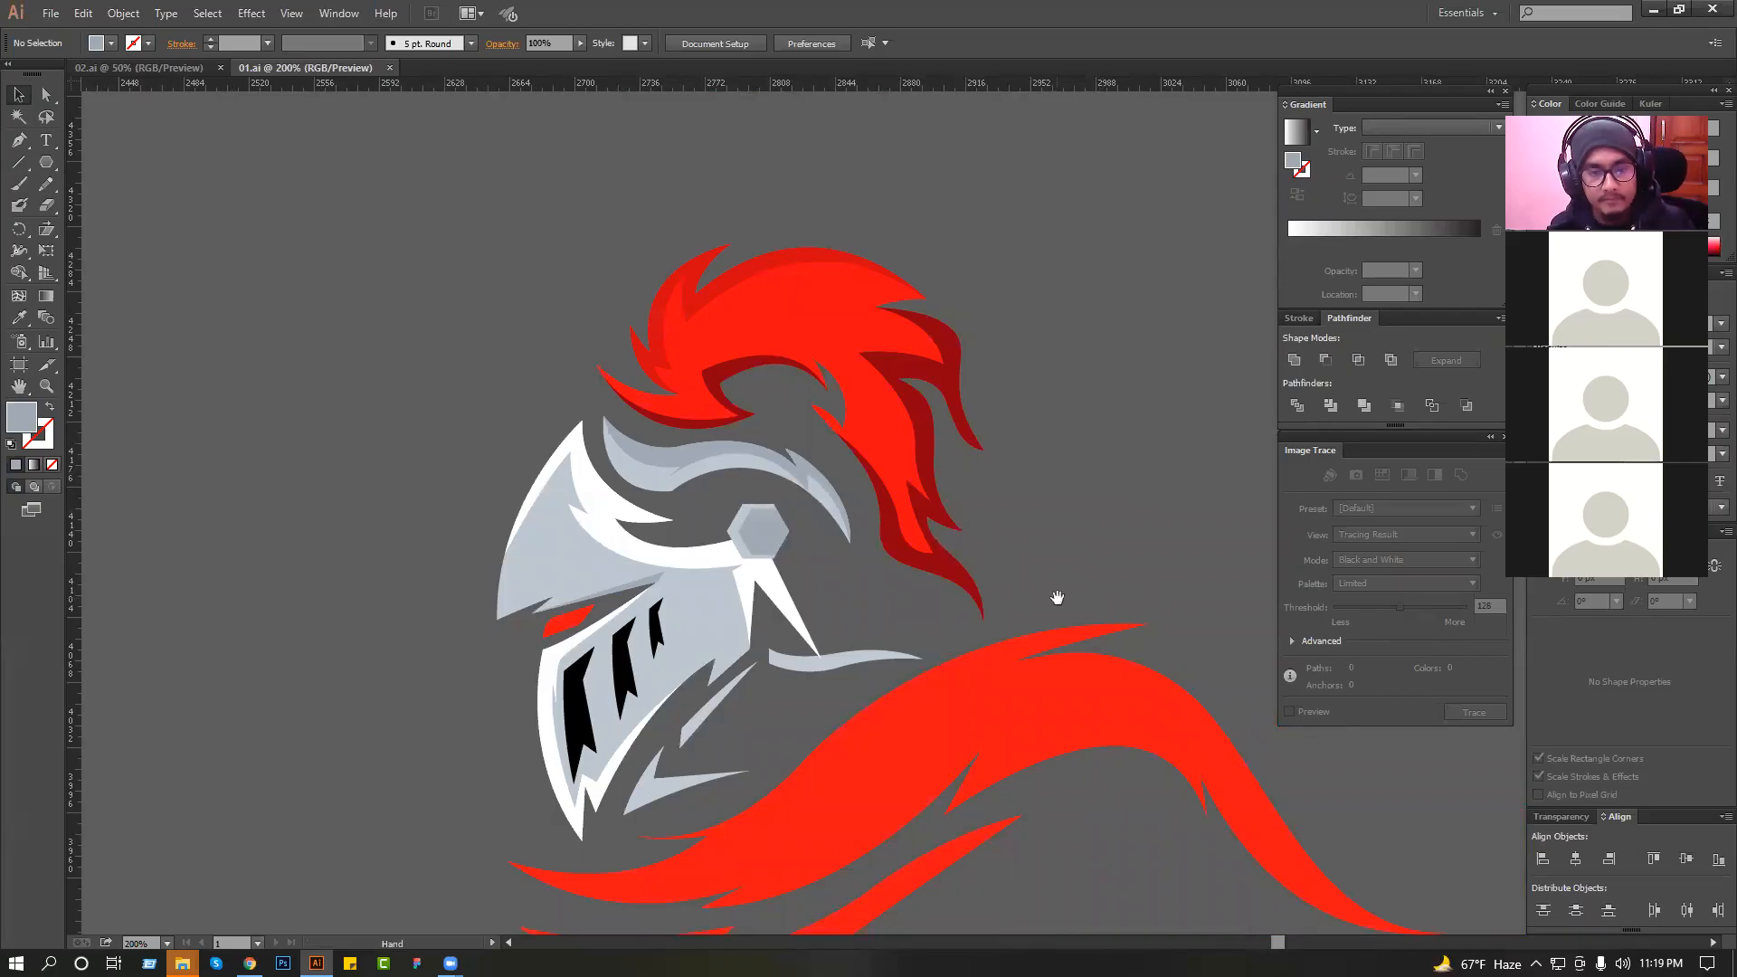
Thicken the thin spike at the front end of the main red collar by reshaping its underside curve.
drag(1056, 597, 983, 369)
scroll(747, 703, up, 5)
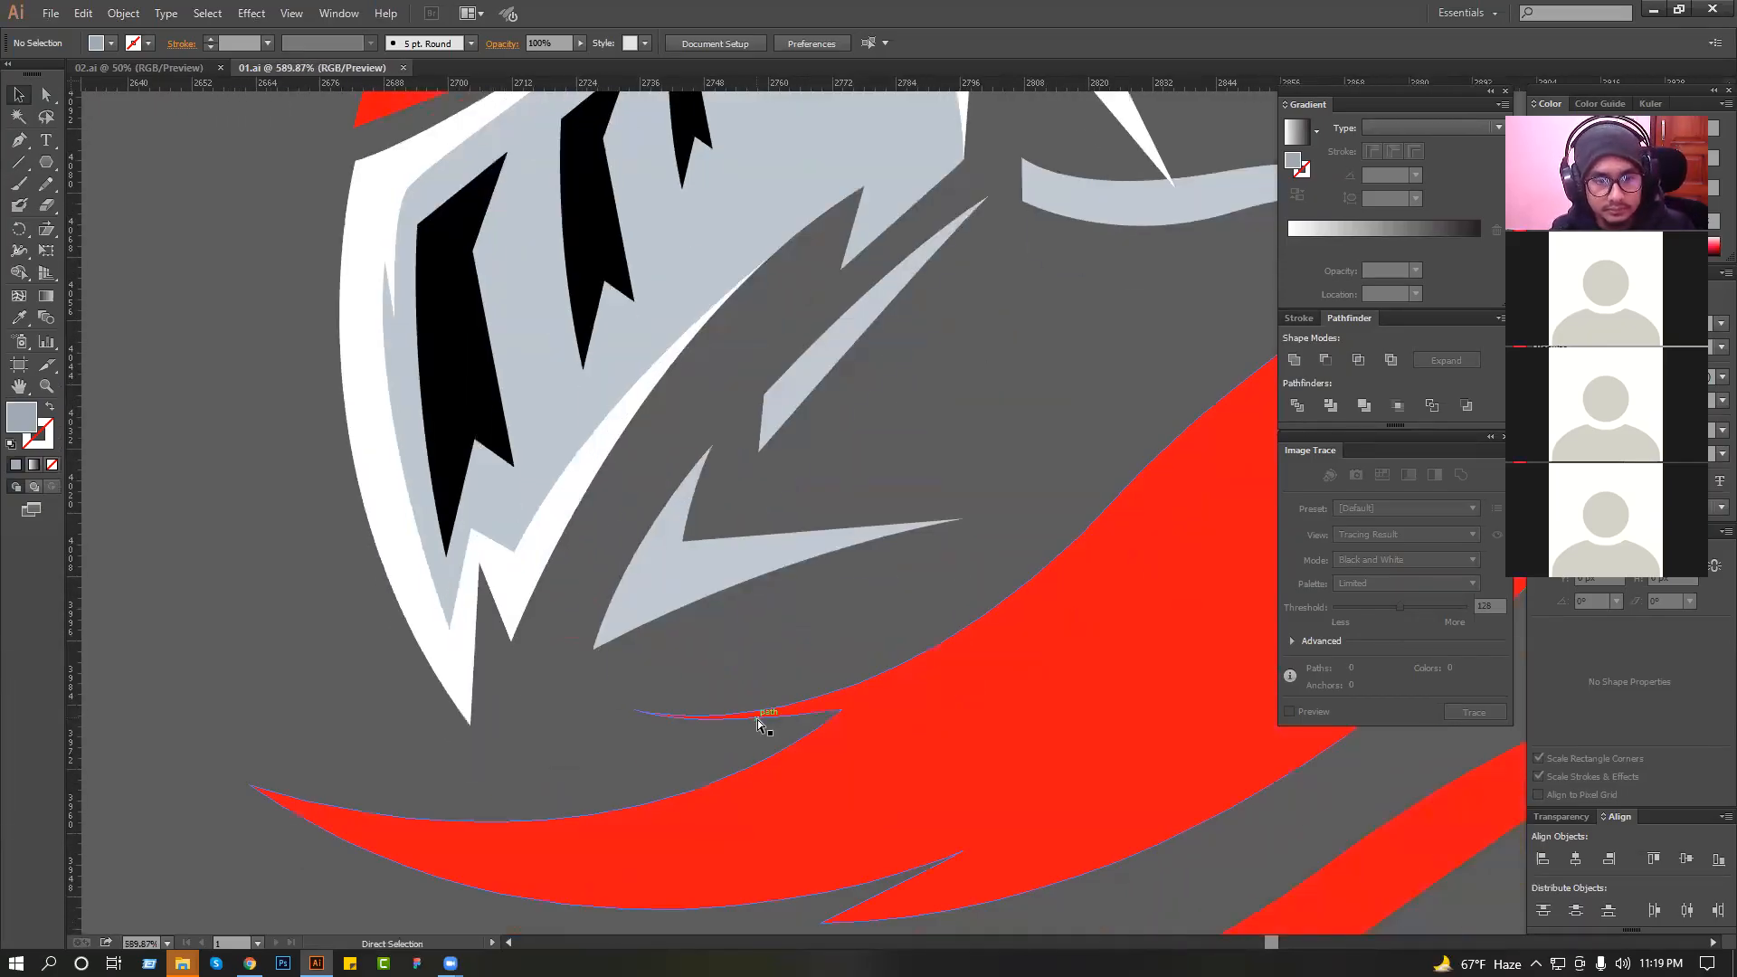
click(715, 730)
drag(683, 738, 730, 762)
click(725, 608)
scroll(726, 584, down, 3)
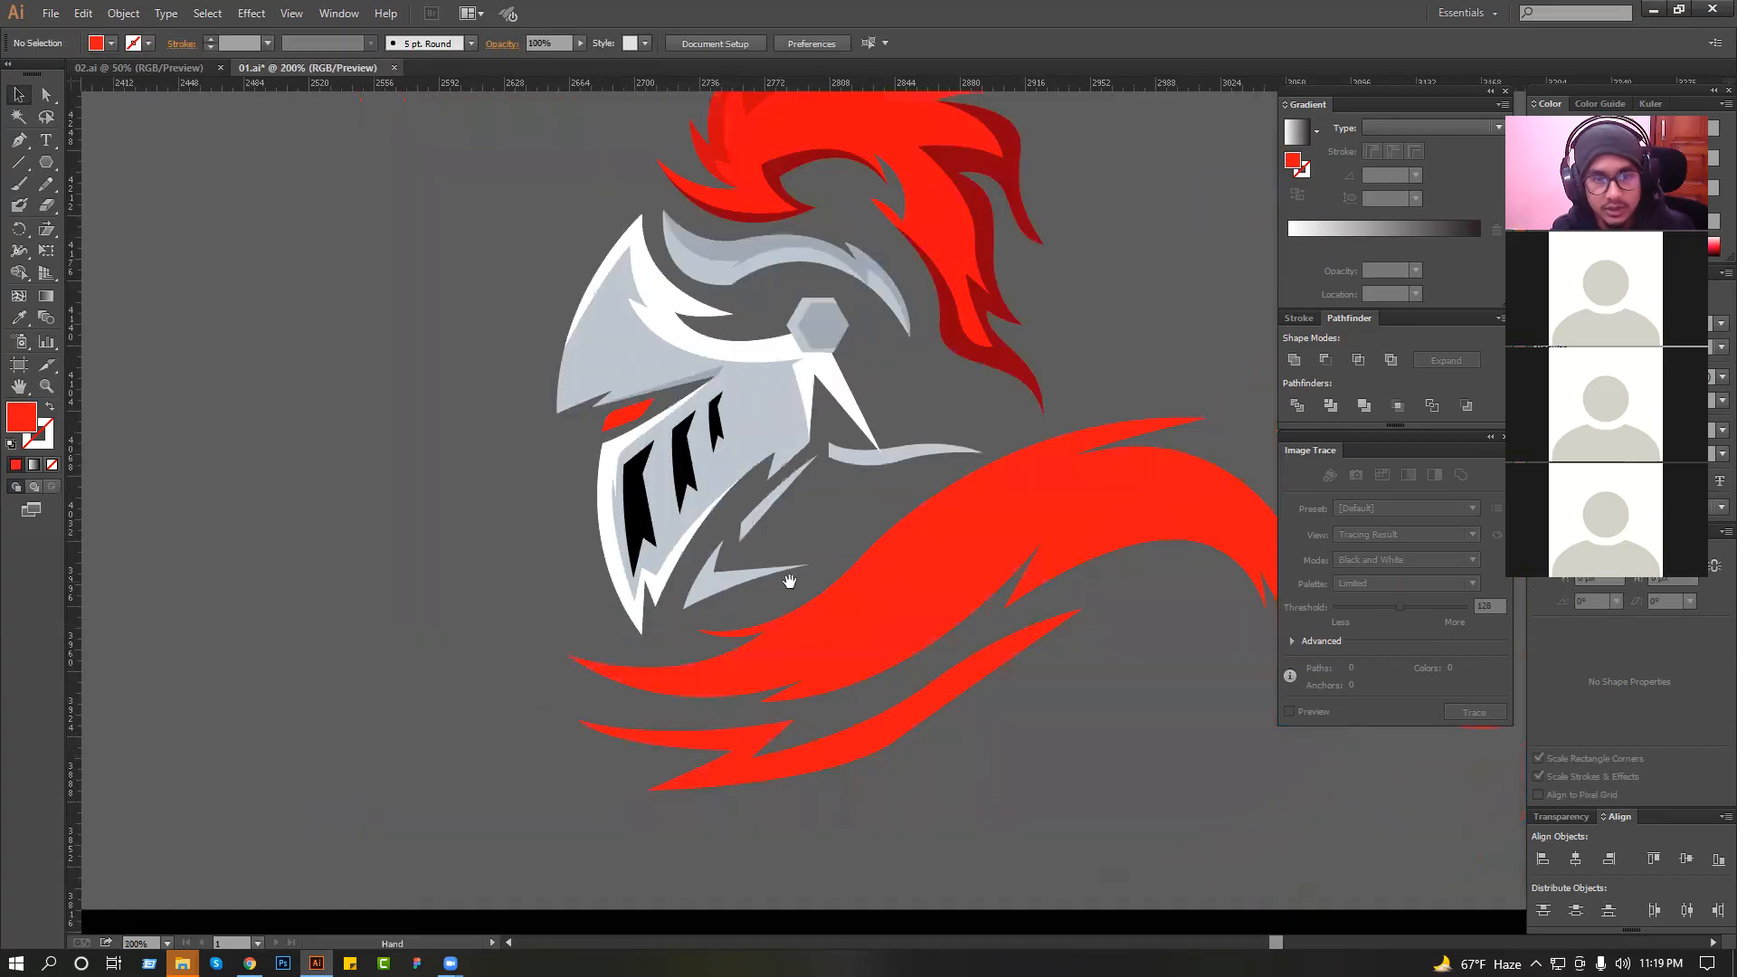
drag(810, 579, 750, 491)
scroll(749, 491, down, 3)
drag(841, 582, 831, 500)
Duplicate the complete knight artwork and place the copy directly above the original.
drag(528, 576, 876, 834)
key(ctrl+z)
scroll(908, 610, down, 1)
drag(907, 610, 424, 253)
key(ctrl+z)
drag(875, 618, 437, 262)
drag(481, 337, 512, 286)
click(862, 262)
drag(783, 347, 837, 345)
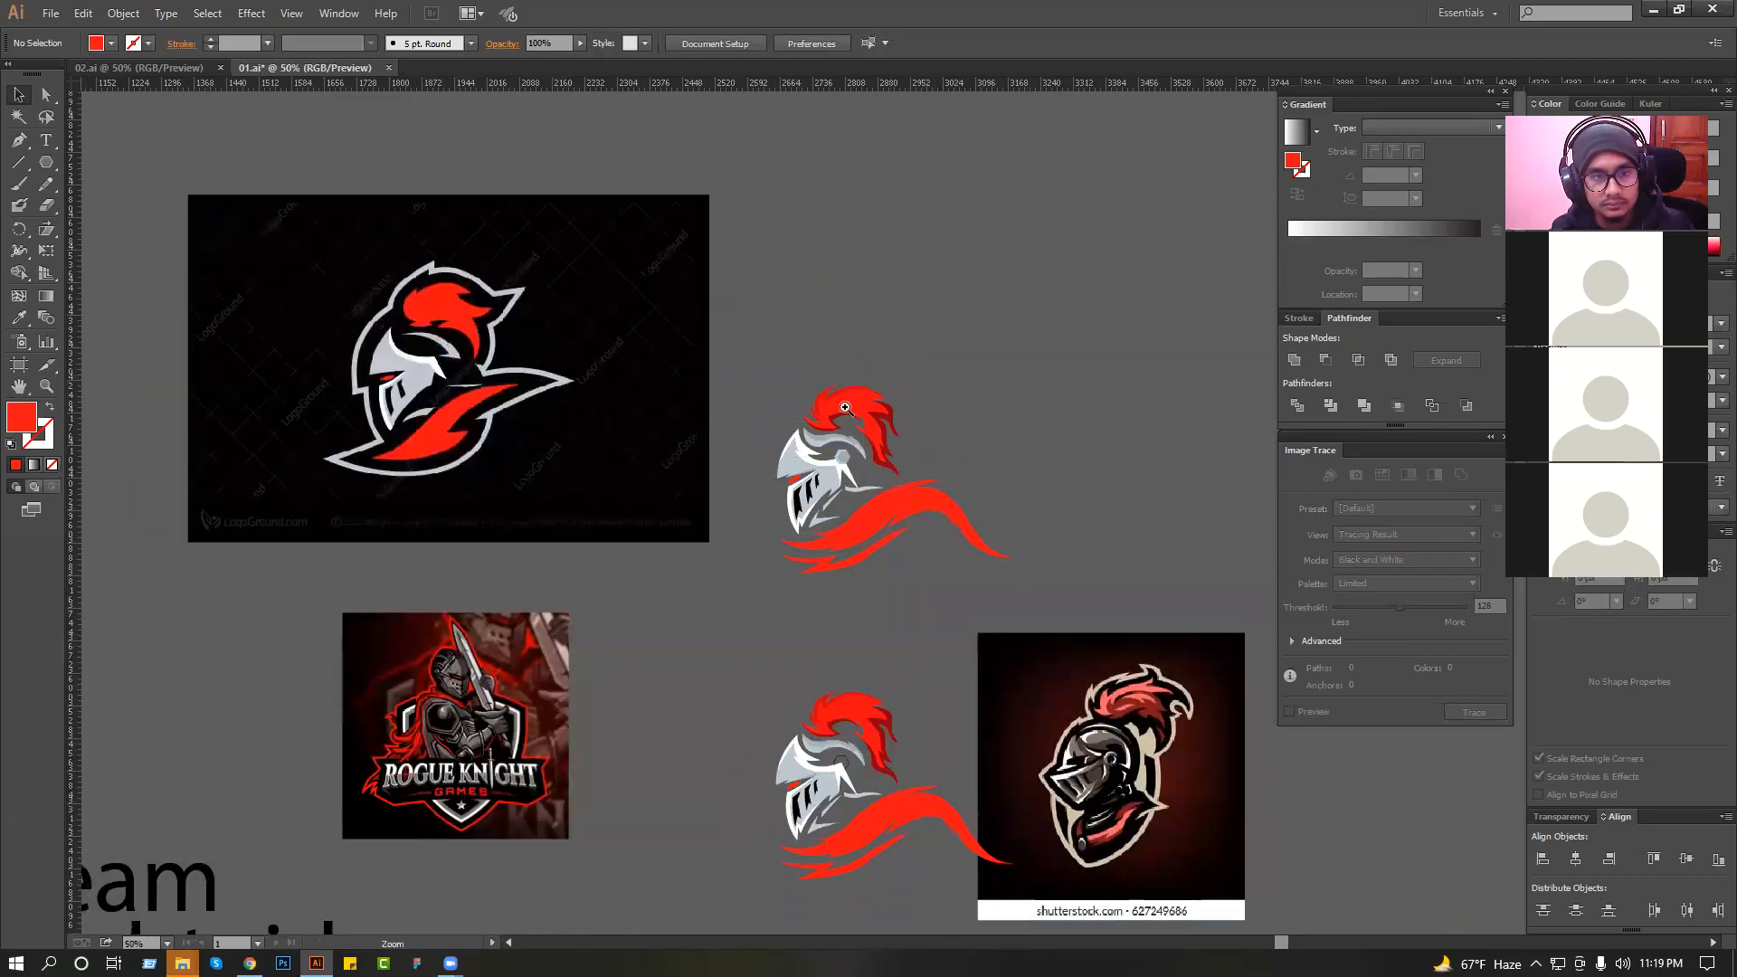
Recolour the plume's upper rim shape with the dark red sampled from the plume's shadow and deselect it.
drag(1160, 628, 1157, 627)
drag(967, 570, 1048, 562)
scroll(1047, 562, down, 1)
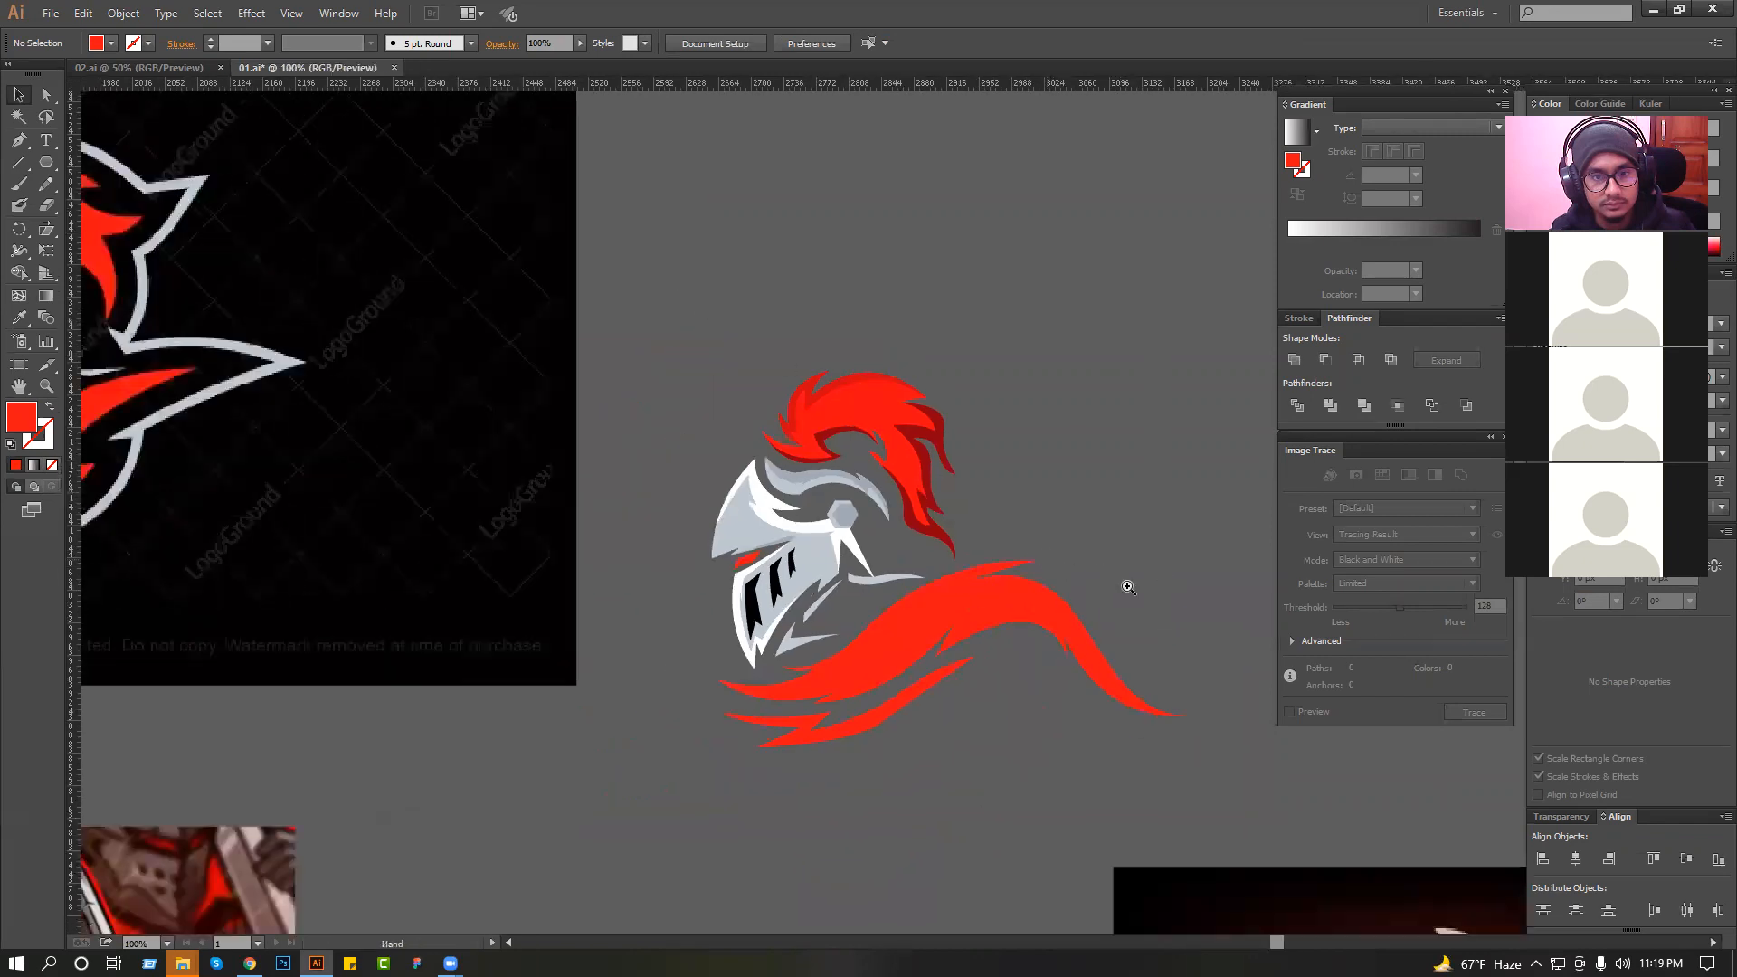
drag(689, 312, 1127, 587)
ctrl+click(651, 337)
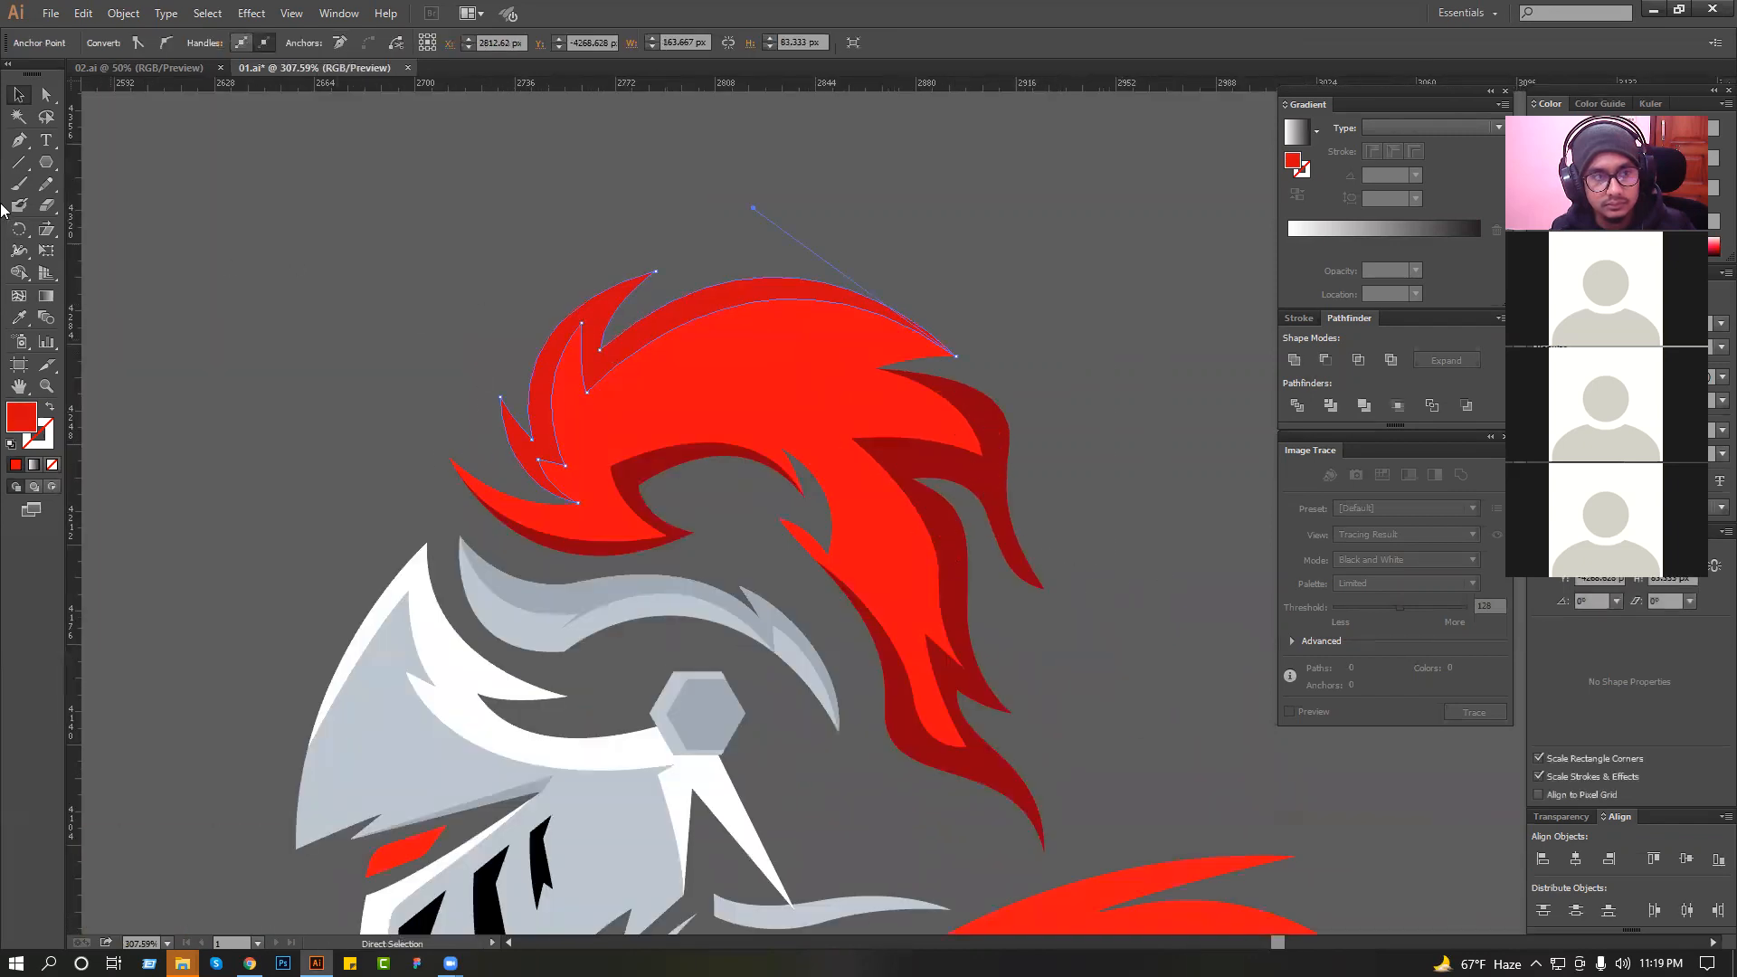
key(v)
click(18, 320)
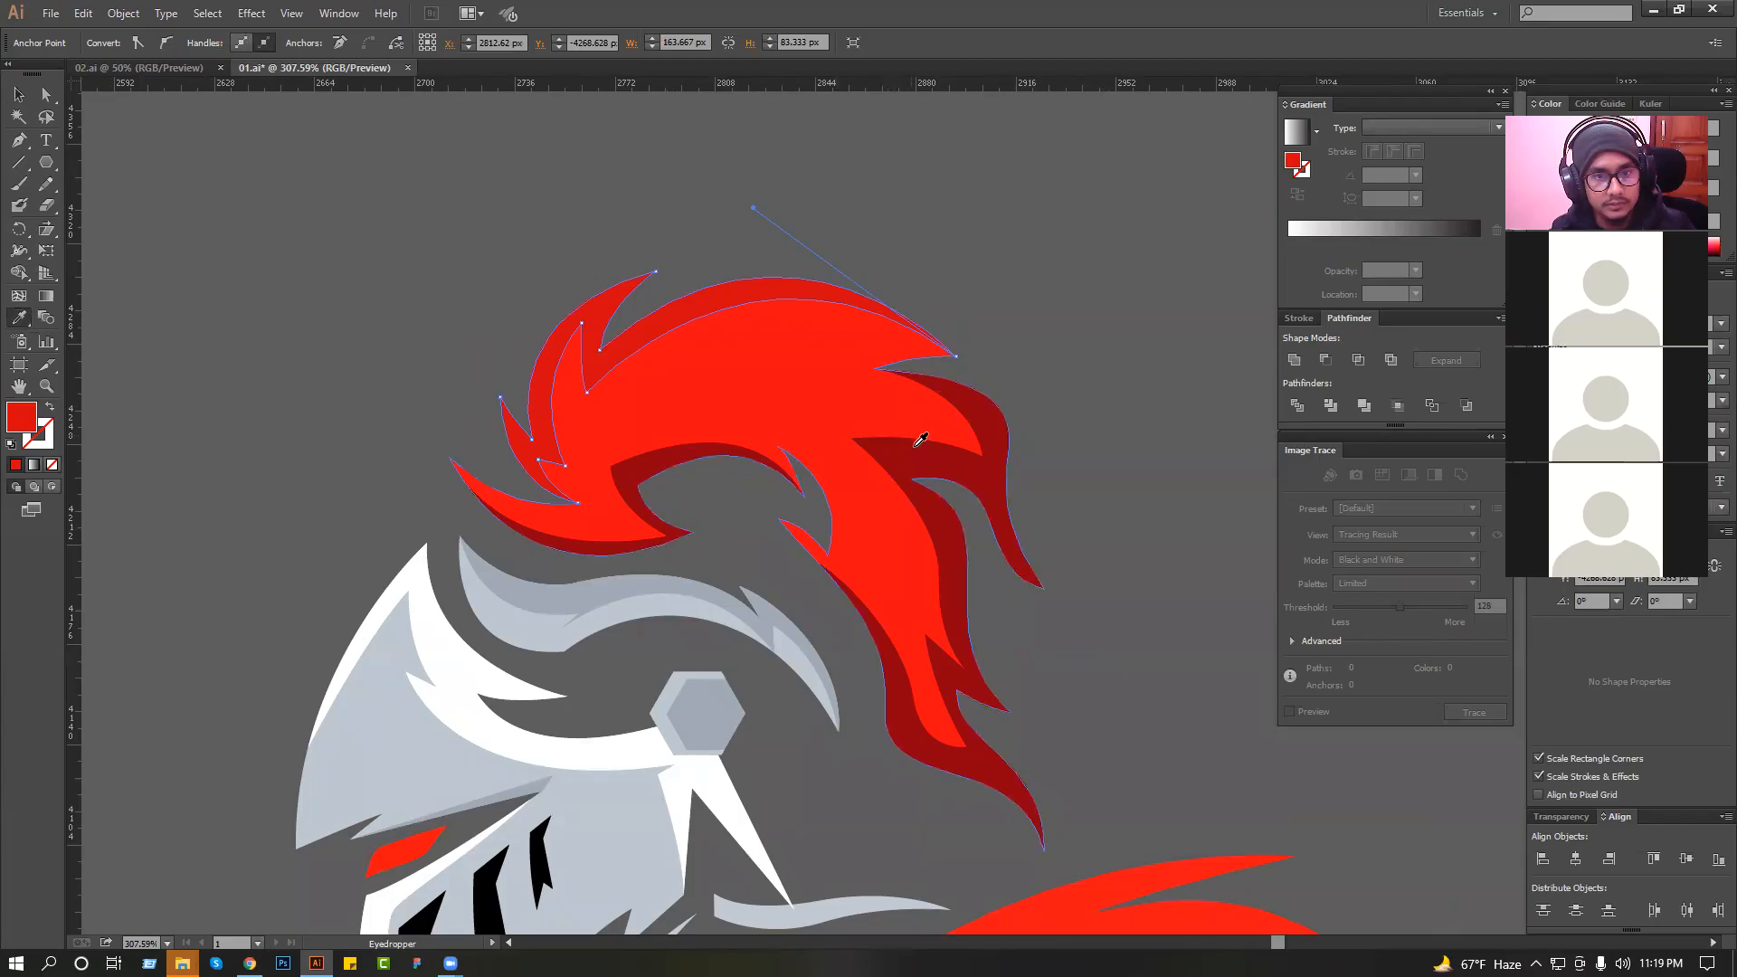
click(918, 443)
click(19, 96)
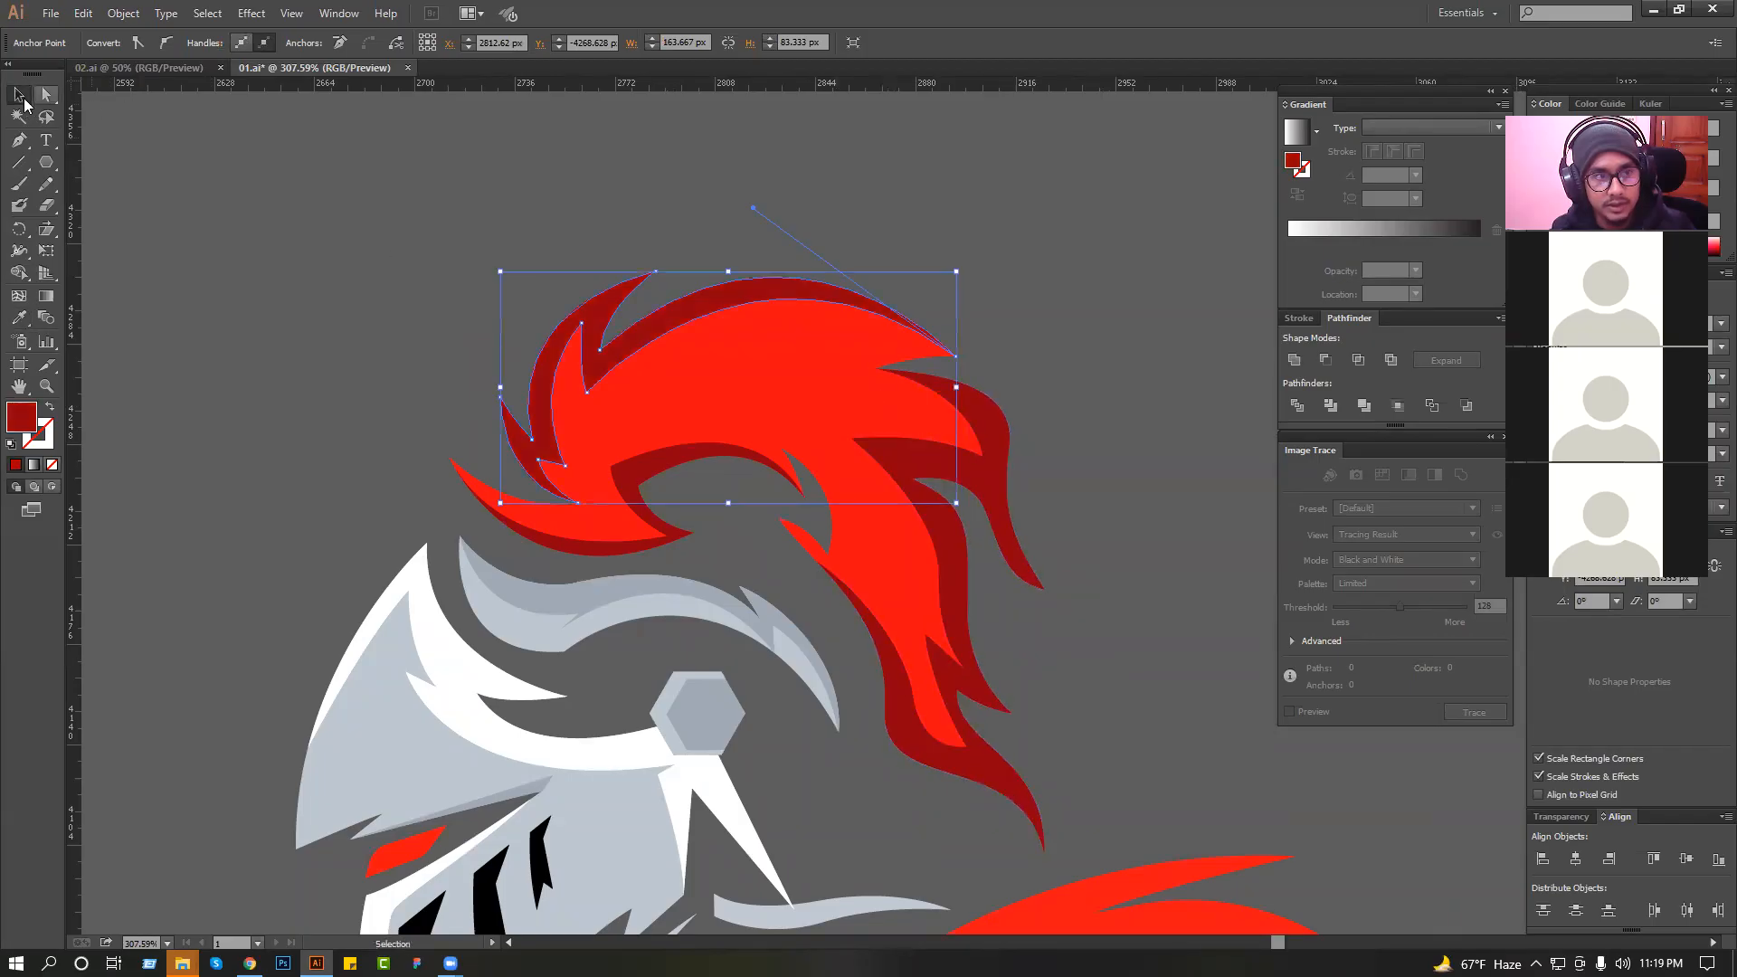
click(160, 136)
Draw a jagged dark red shading shape with pointed tufts inside the middle of the plume using the Pen tool.
drag(321, 165, 1093, 486)
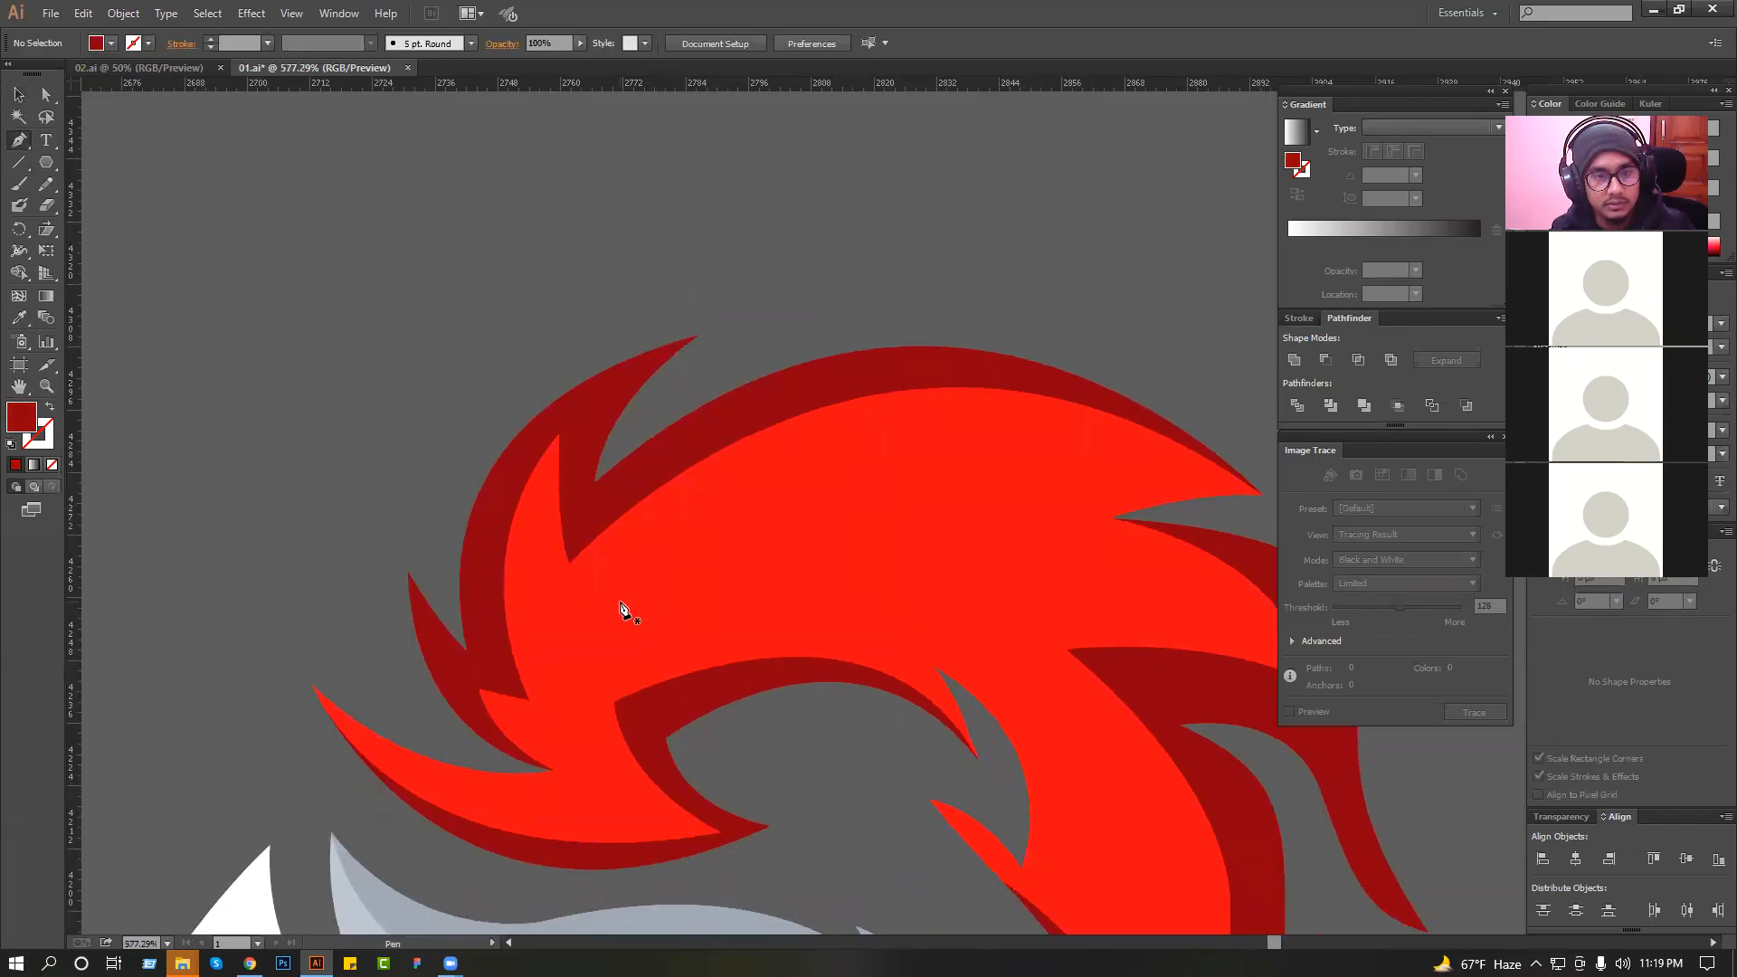
click(623, 606)
drag(899, 630, 826, 438)
drag(982, 421, 1171, 515)
key(ctrl+z)
drag(951, 528, 773, 366)
drag(970, 479, 1007, 540)
drag(909, 389, 611, 336)
click(663, 299)
key(ctrl+z)
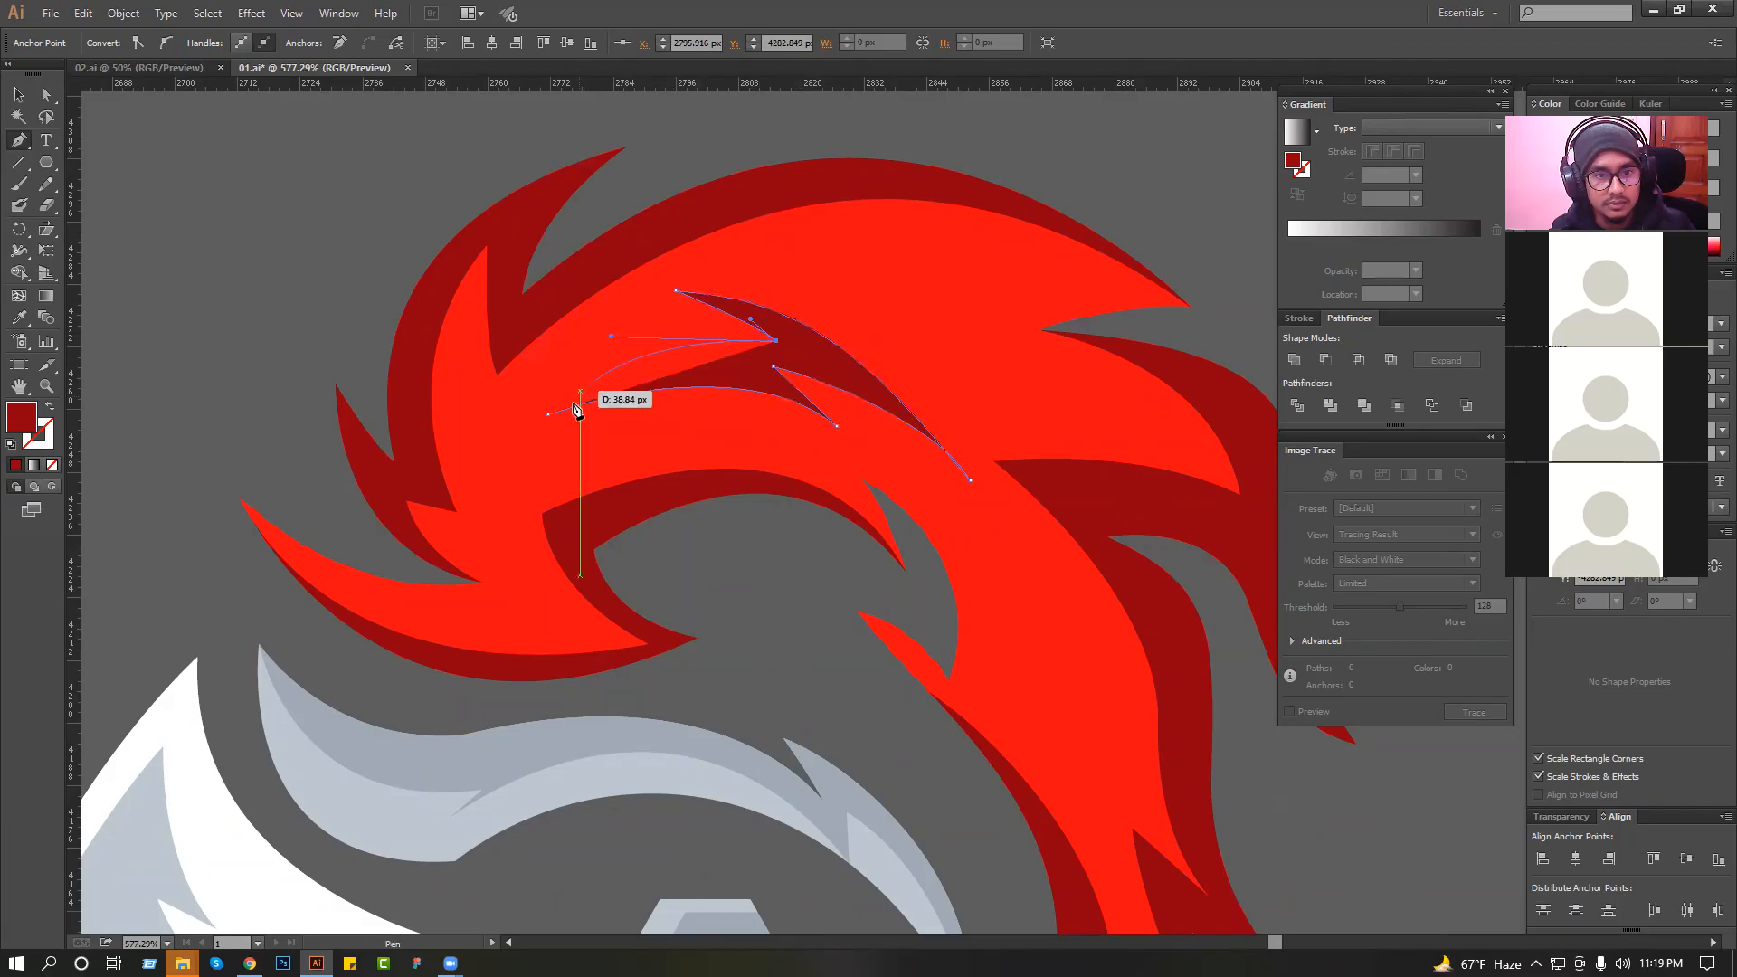
click(548, 418)
click(13, 99)
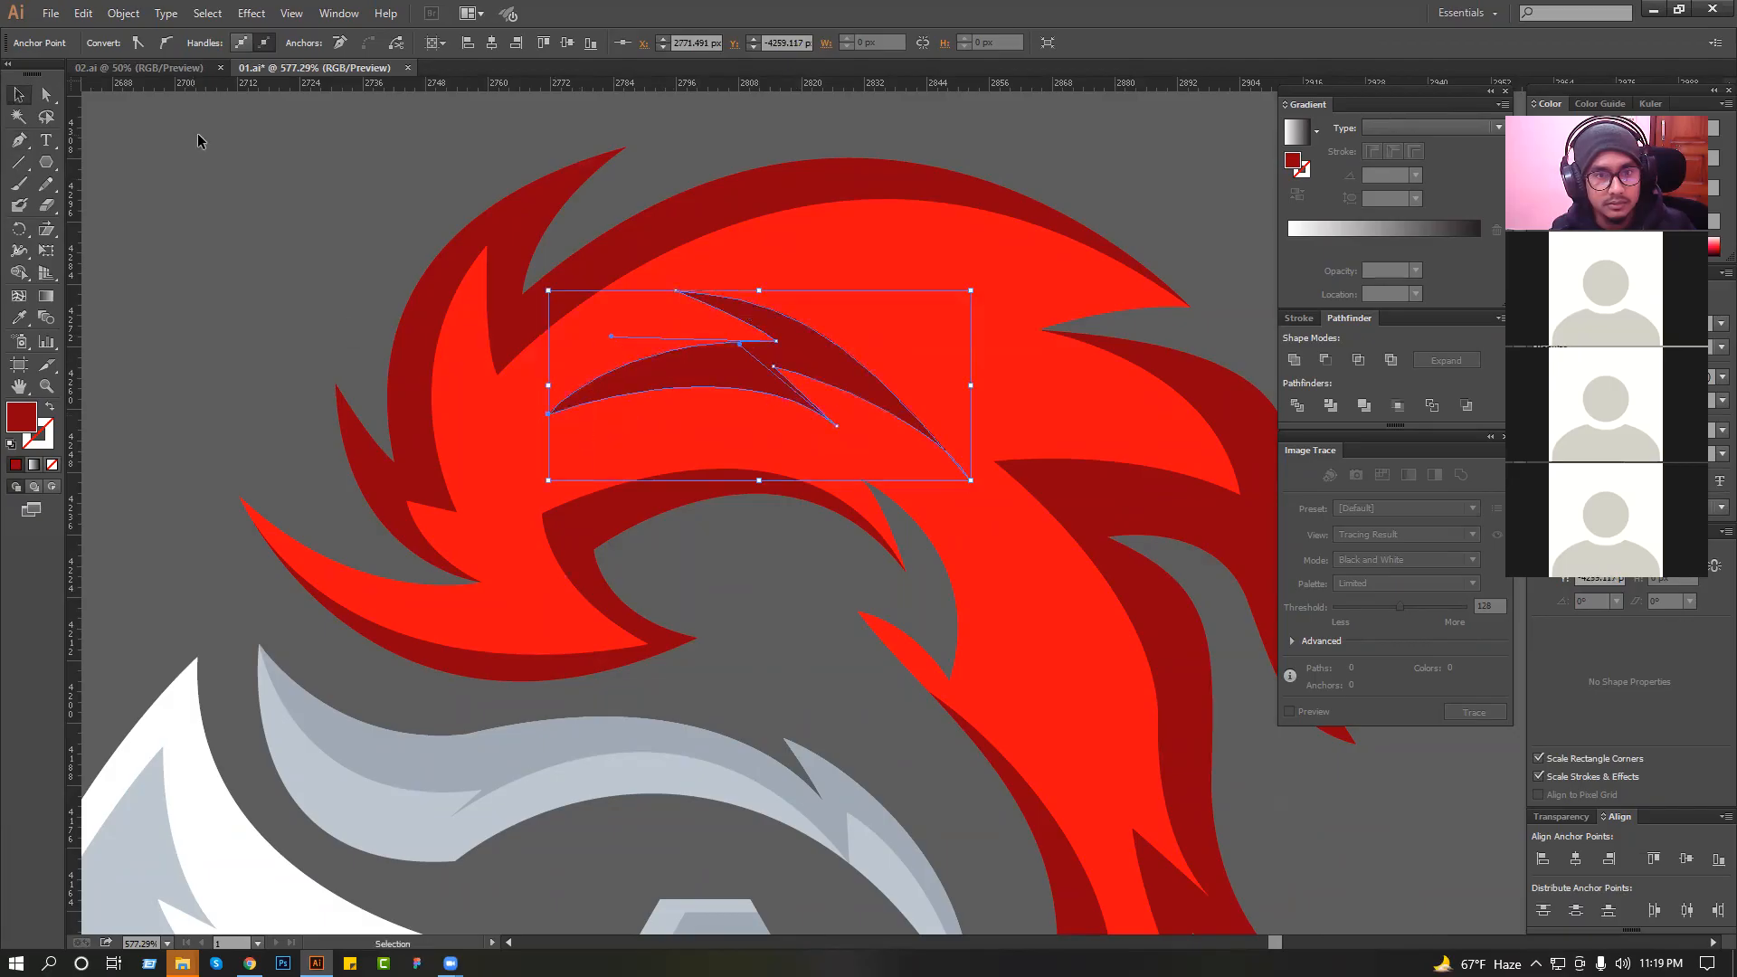
click(197, 132)
Check the small lower spike of the plume's new shading shape, deselect it and save the document.
click(839, 340)
click(838, 340)
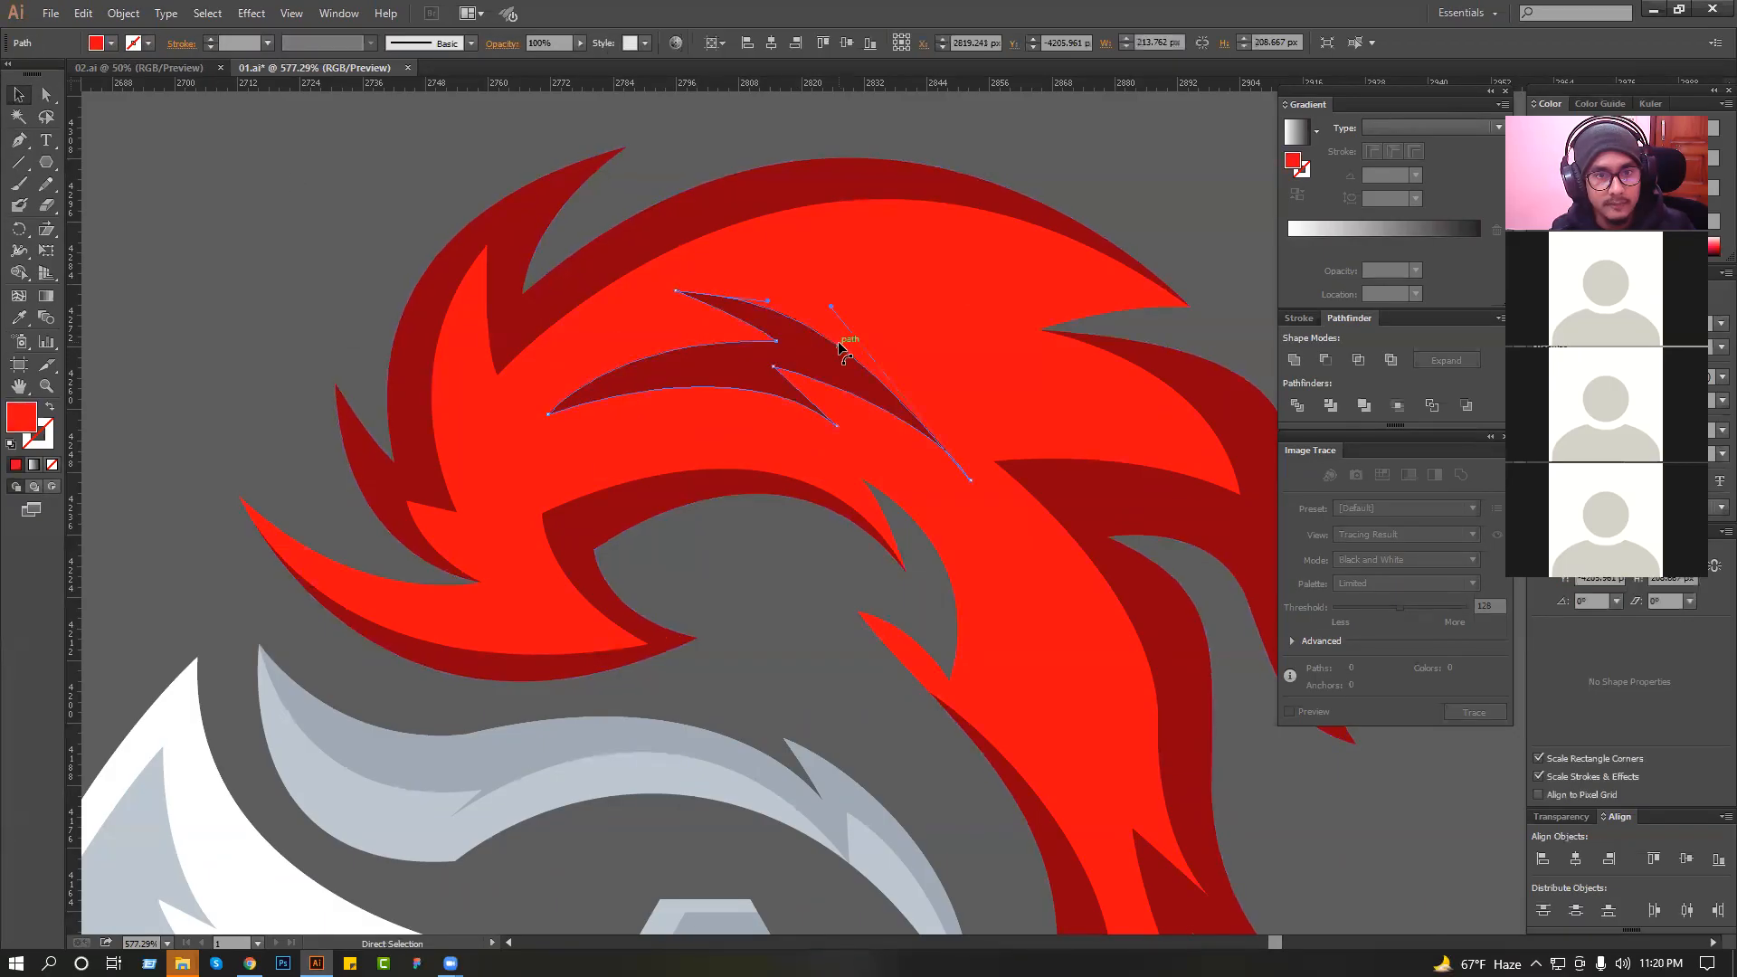
click(807, 403)
click(815, 410)
click(805, 403)
click(334, 170)
scroll(403, 190, down, 4)
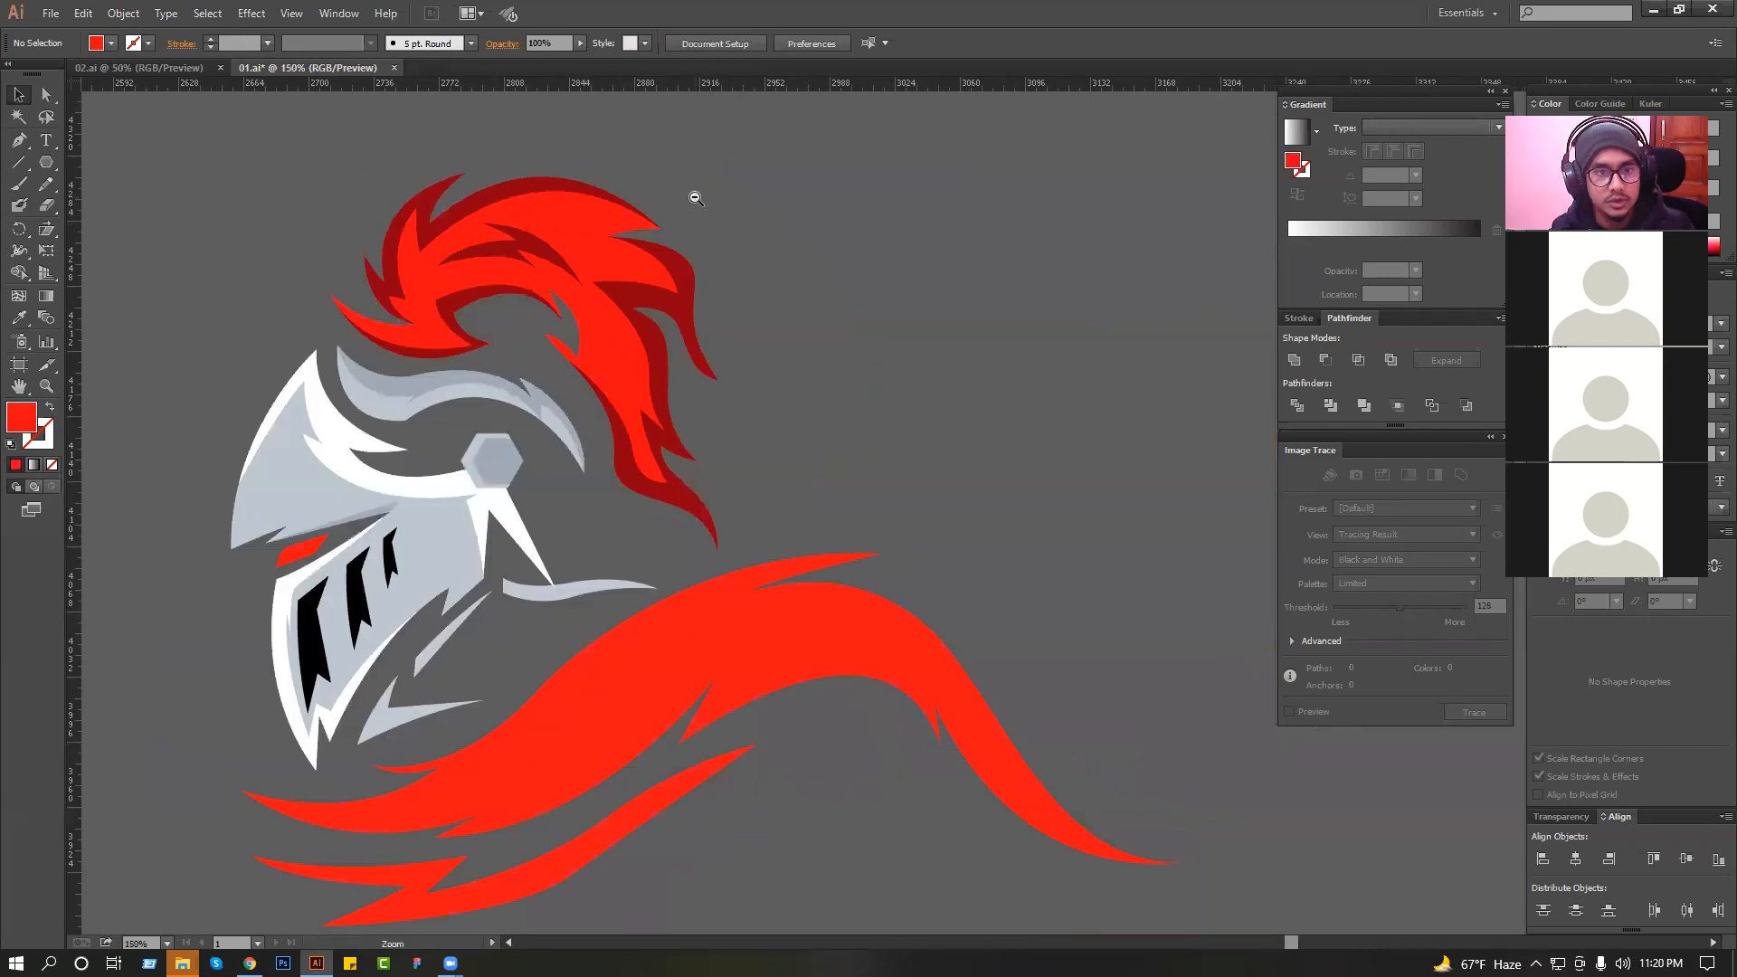
scroll(694, 198, down, 1)
drag(724, 221, 775, 237)
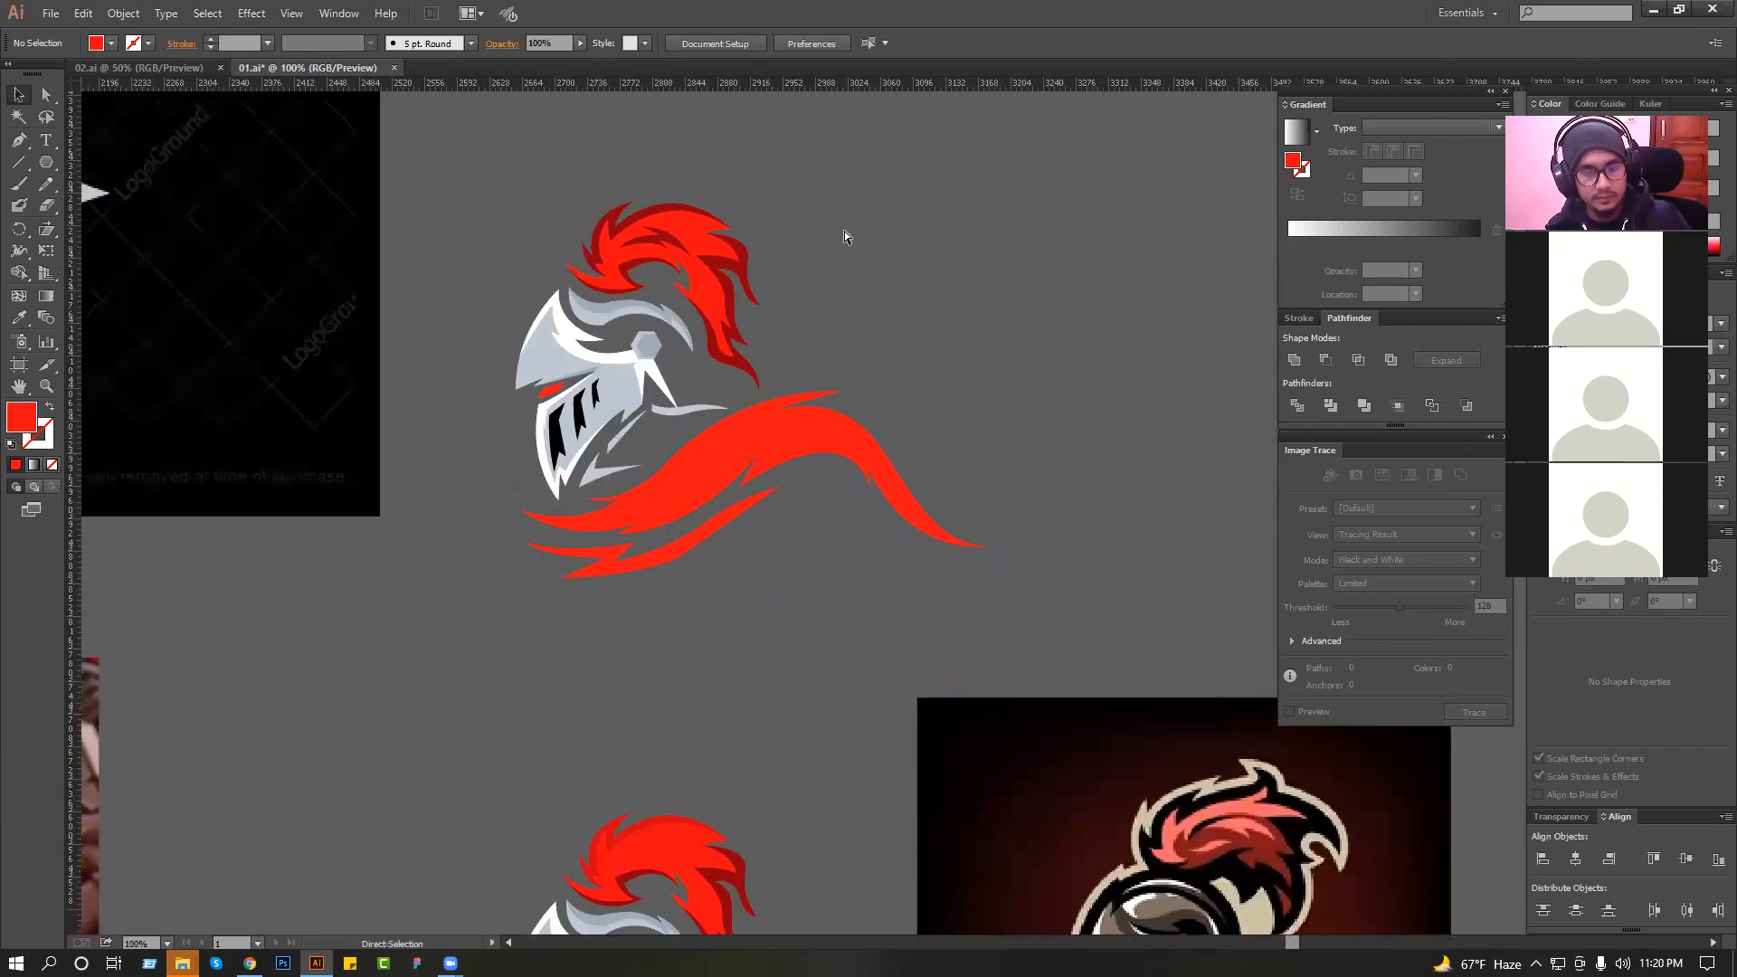
key(ctrl+s)
Start a pen outline for the collar's shading at its front tip, with a pointed notch and a rising curve towards the hump.
drag(577, 416, 1129, 419)
click(376, 606)
drag(827, 598, 761, 681)
click(784, 625)
drag(987, 479, 1081, 395)
key(ctrl+z)
drag(996, 449, 1090, 323)
key(ctrl+z)
drag(1034, 417, 1097, 307)
drag(1062, 433, 703, 479)
Continue the shading outline over the collar's hump with two more notches and down to the tip of its tail.
click(1021, 507)
drag(993, 486, 1130, 613)
drag(985, 463, 983, 461)
click(972, 434)
drag(1070, 560, 1087, 595)
drag(1230, 681, 856, 499)
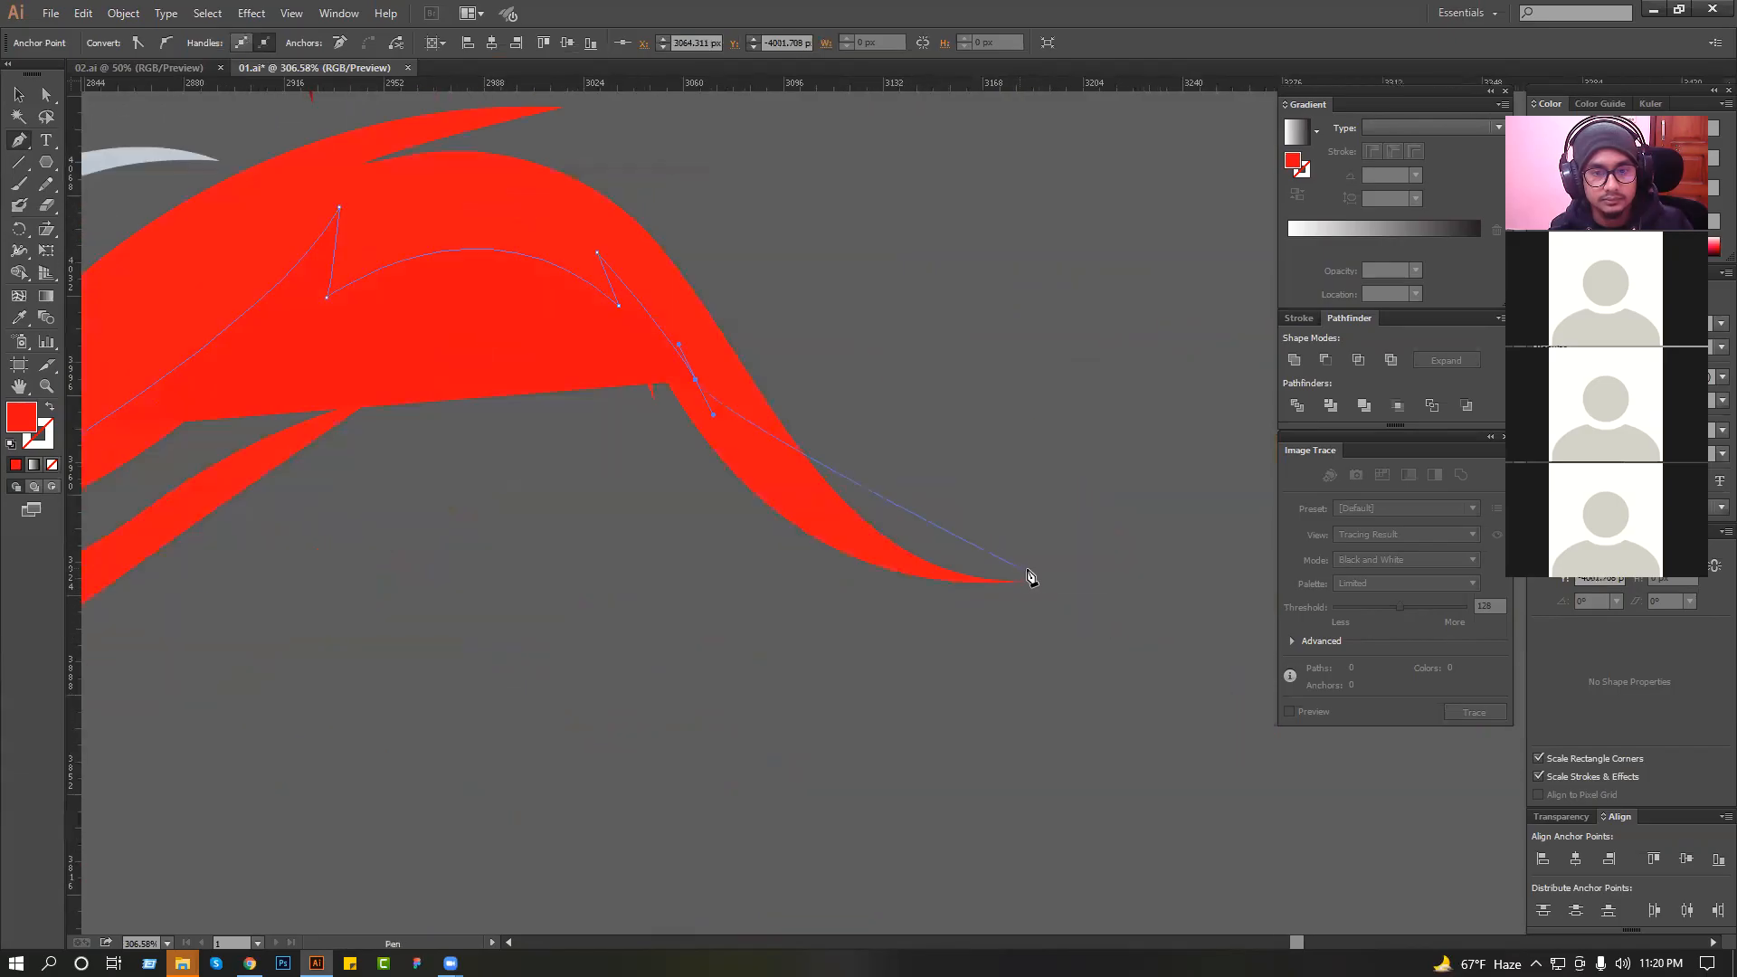
drag(1016, 581, 913, 701)
drag(499, 663, 450, 660)
drag(411, 637, 1212, 482)
drag(767, 508, 655, 522)
drag(431, 491, 324, 438)
drag(298, 353, 301, 344)
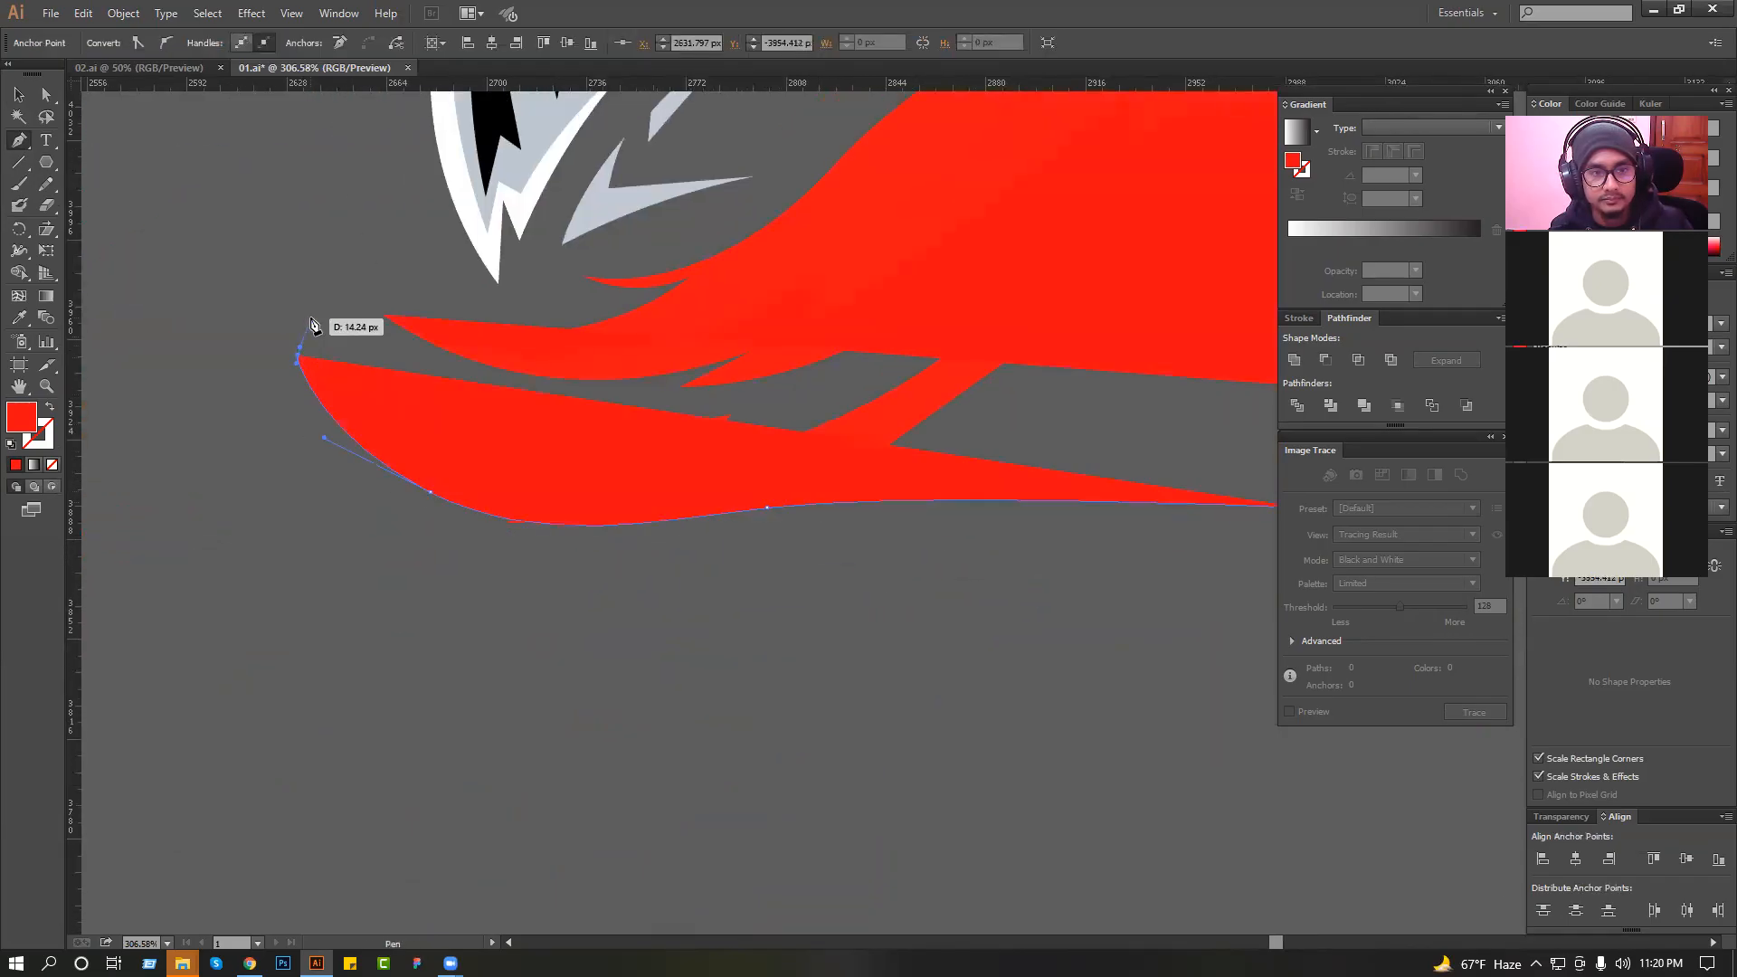
scroll(608, 395, down, 3)
drag(696, 428, 554, 450)
key(ctrl+z)
key(ctrl+z)
key(ctrl+z)
key(ctrl+z)
key(ctrl+z)
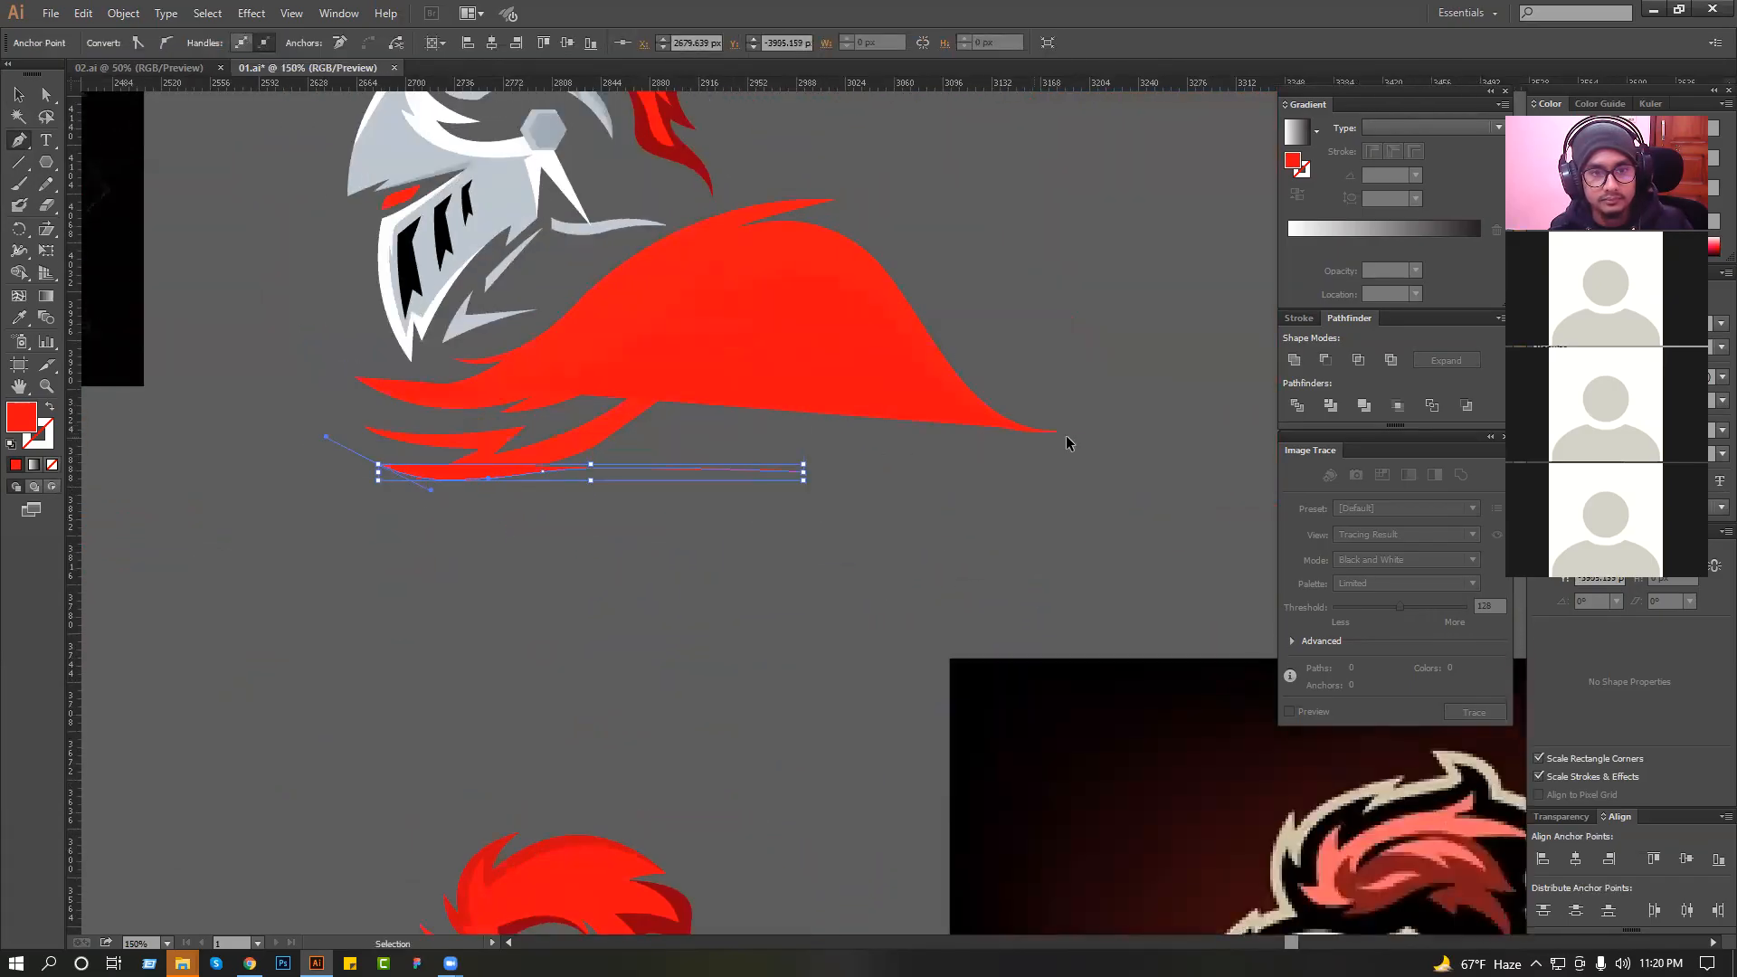
Close the shading outline below the collar from tail to front tip and recolour it with the plume's dark red.
click(1059, 433)
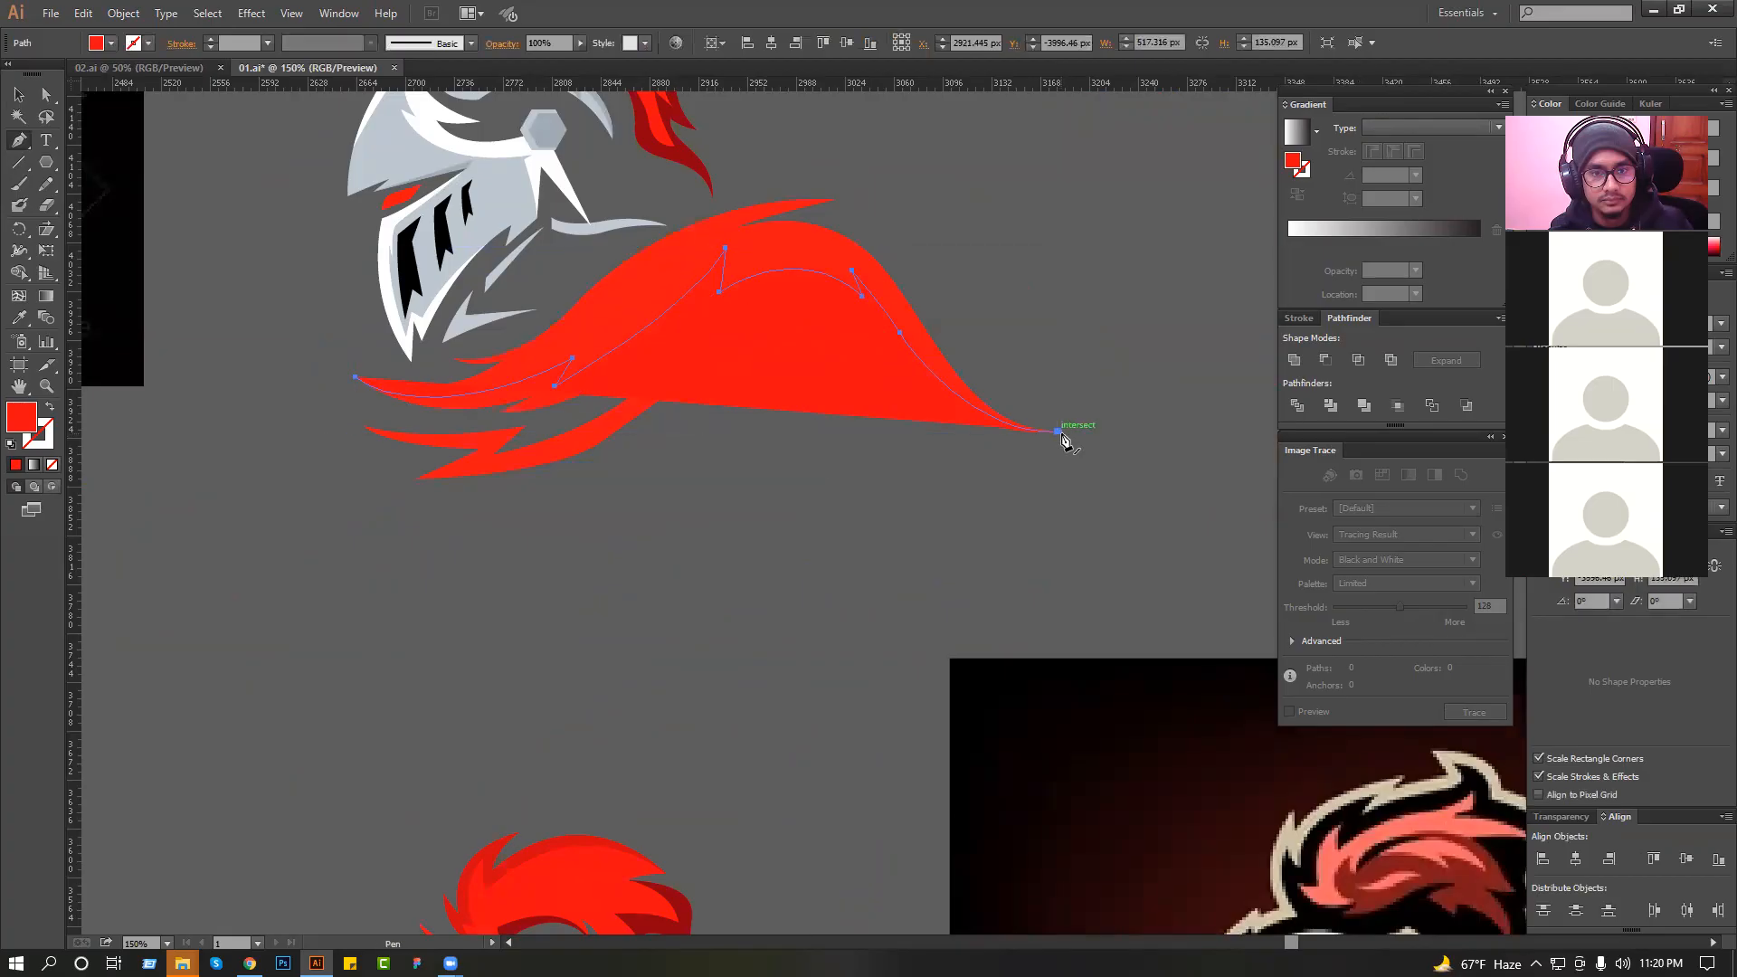
drag(961, 464, 913, 473)
drag(557, 528, 509, 529)
drag(402, 485, 391, 482)
click(356, 382)
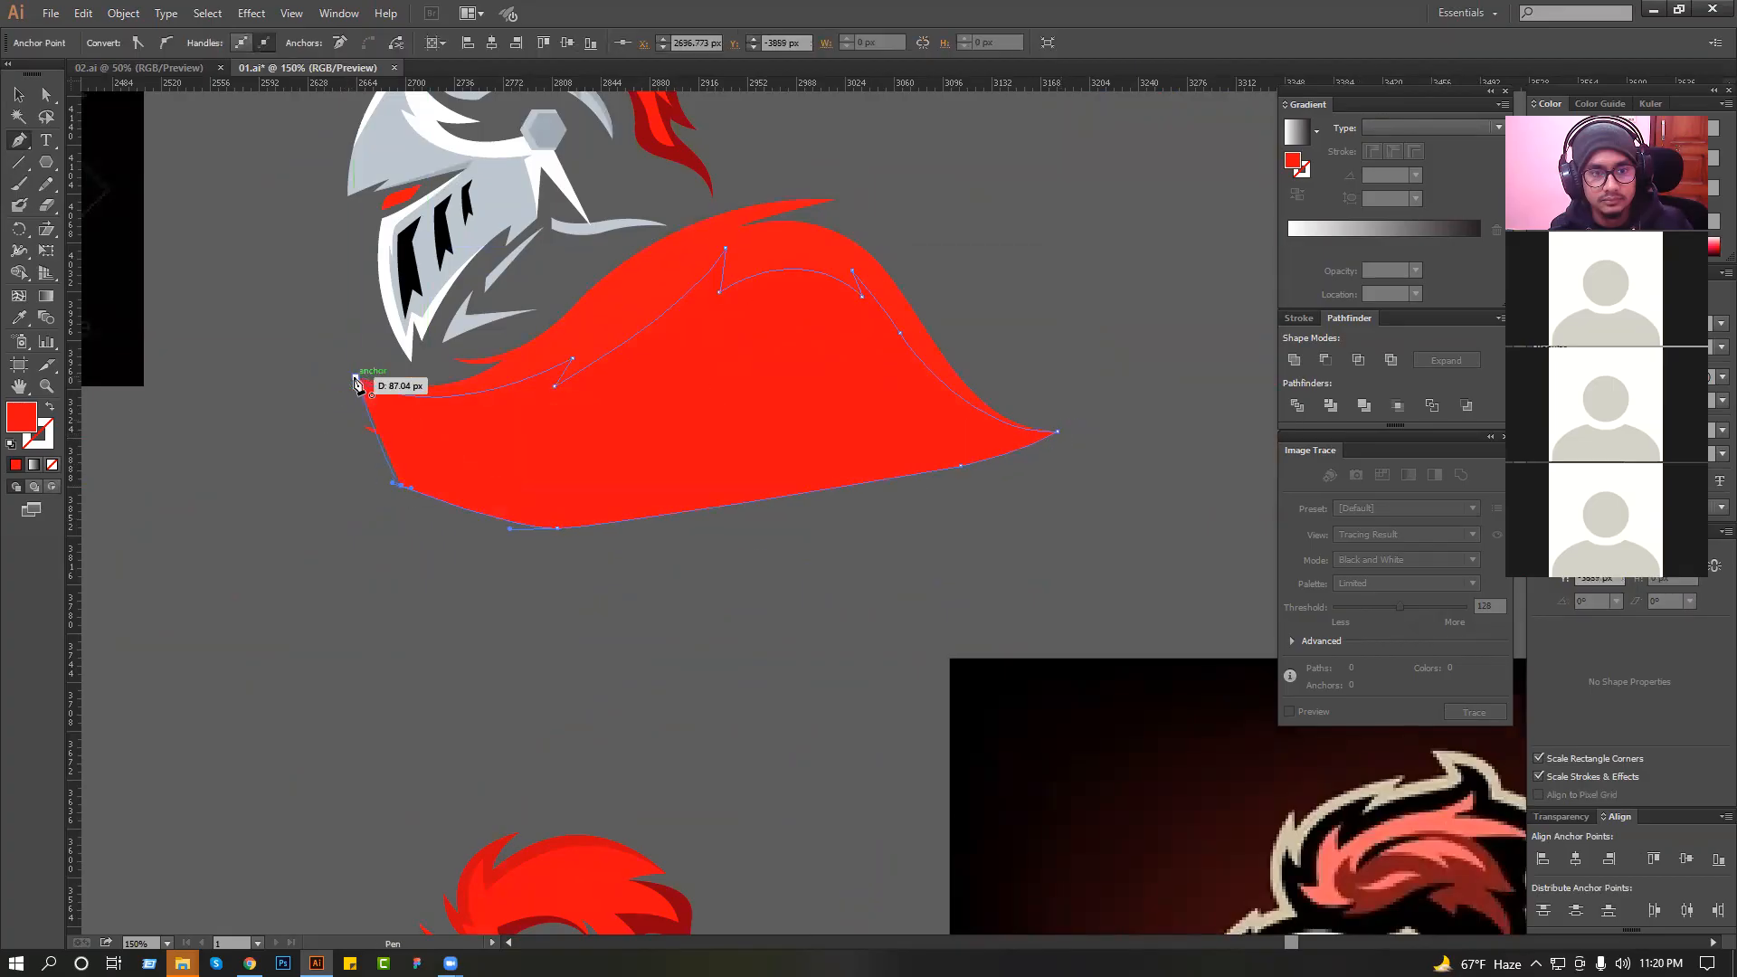
click(690, 160)
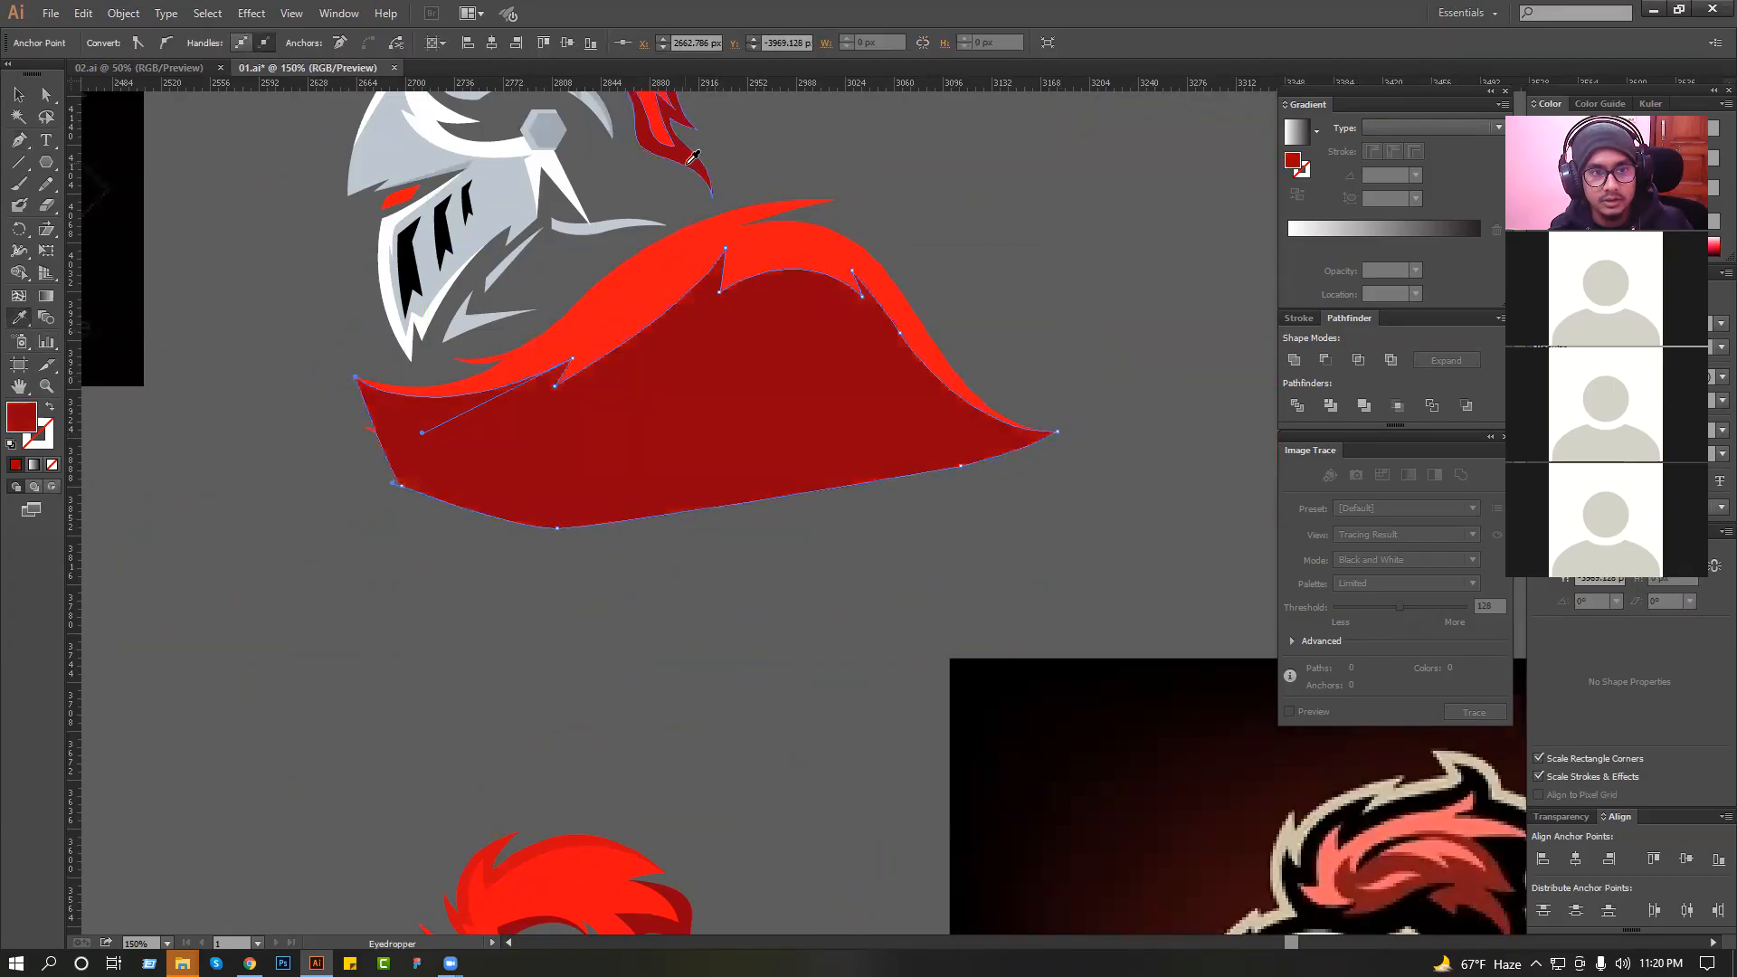
click(19, 94)
Intersect the dark red shape with a copy of the main collar to confine the shading to the collar's lower edge.
click(627, 282)
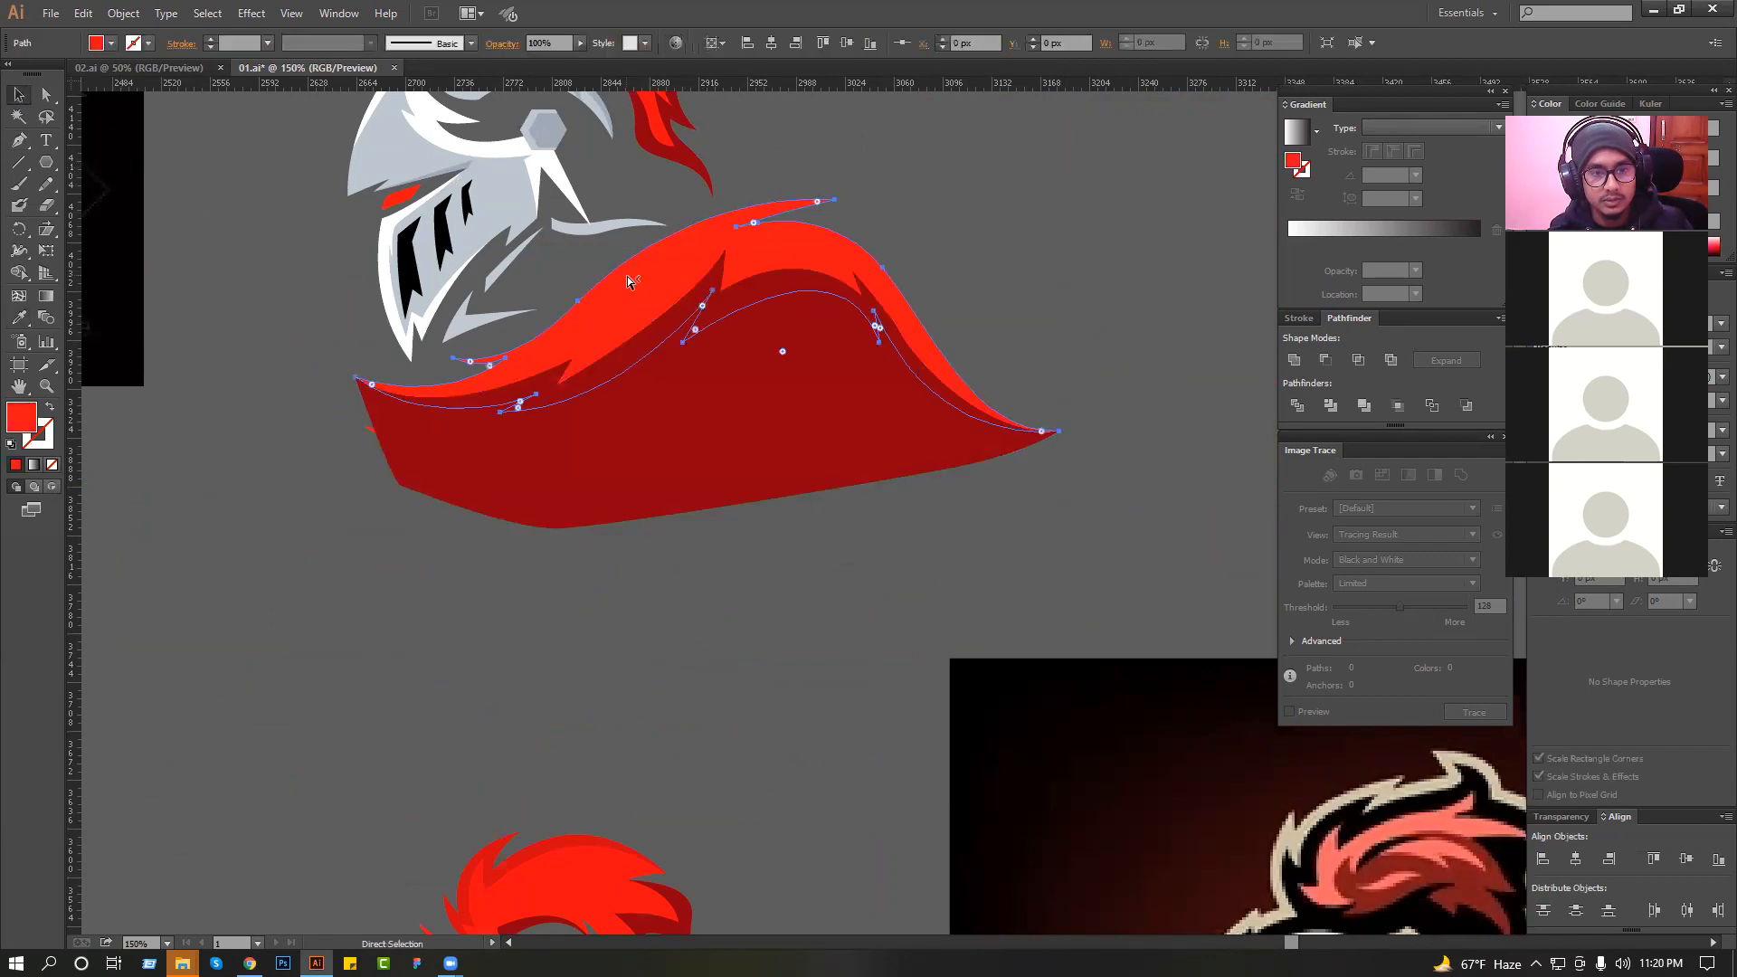
click(1325, 360)
key(ctrl+z)
click(1358, 361)
click(1091, 330)
ctrl+click(814, 339)
drag(800, 354, 916, 363)
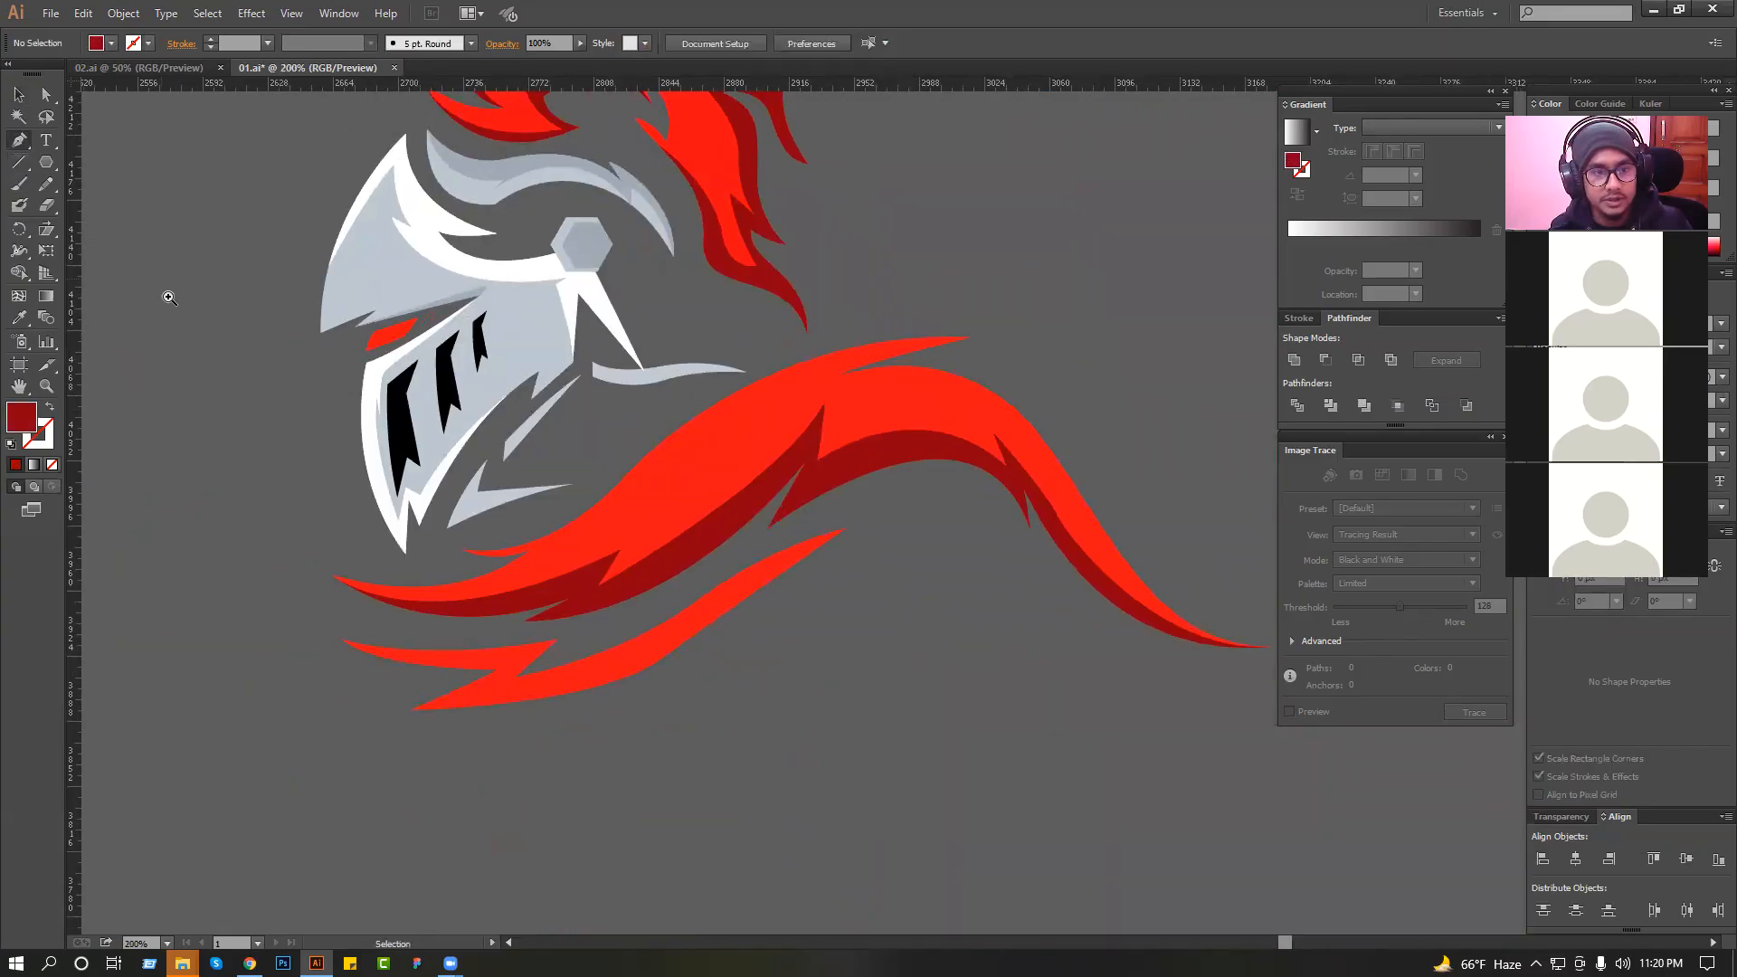
Trace the inner edge of a highlight along the main collar's upper side, from near the front spike to the upper spike.
drag(201, 329, 993, 735)
drag(789, 615, 737, 614)
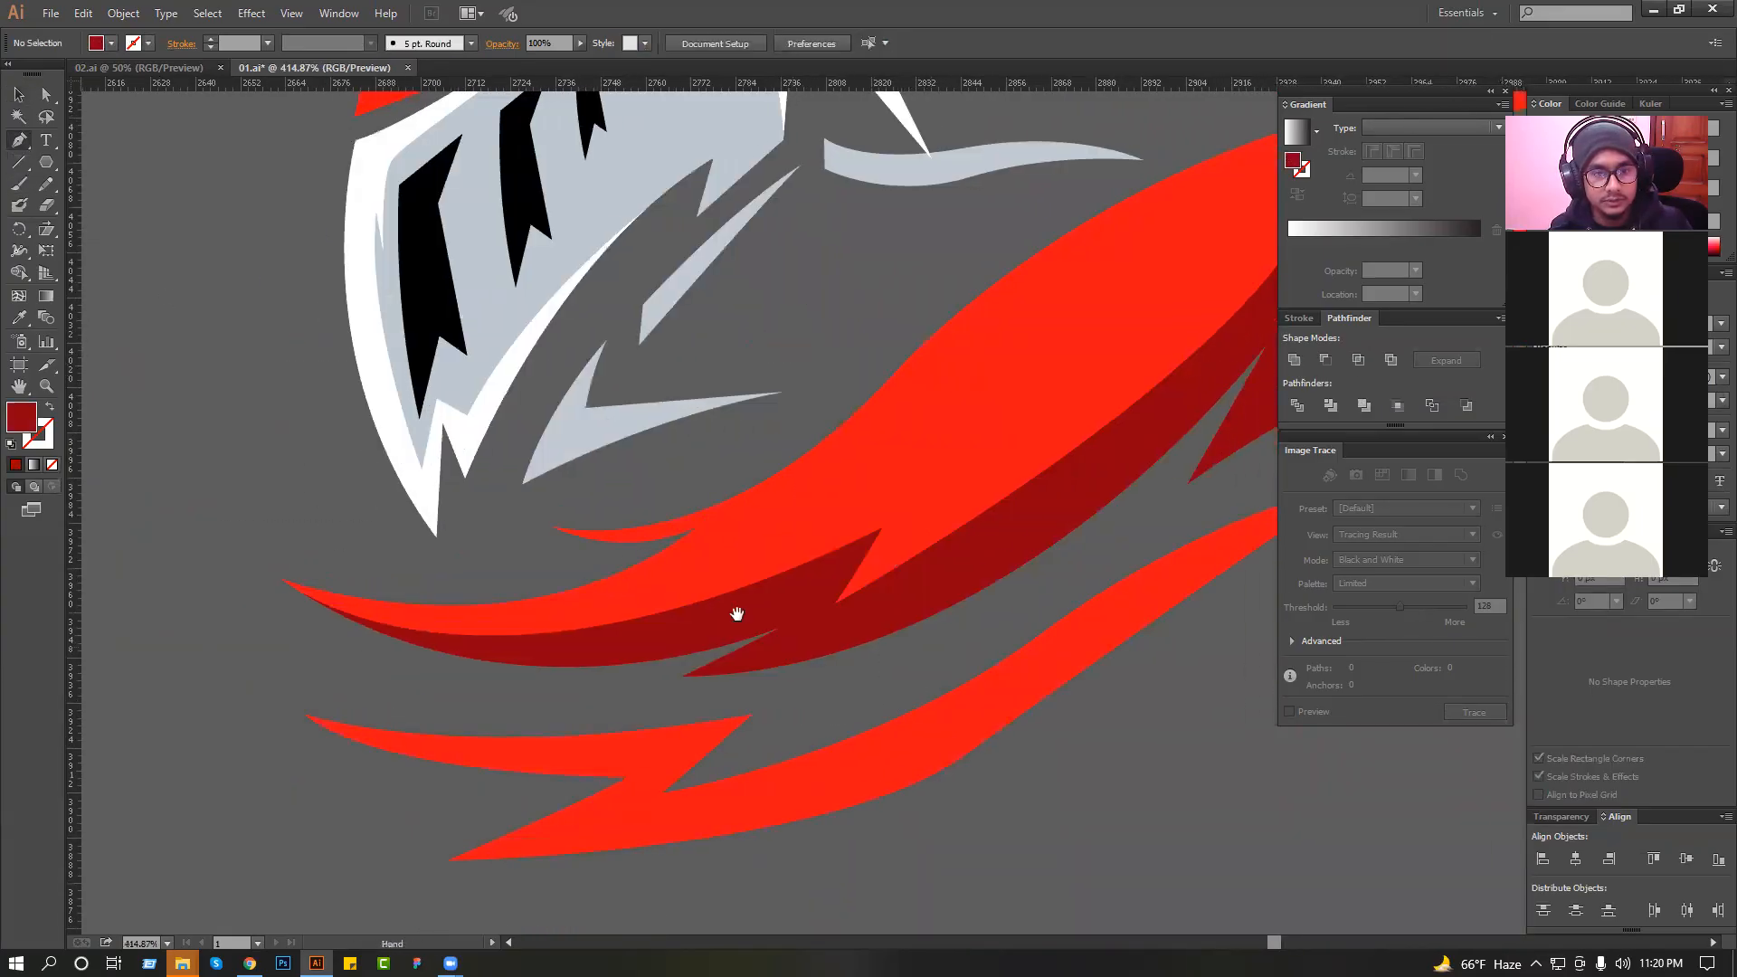
click(555, 527)
drag(723, 524, 546, 531)
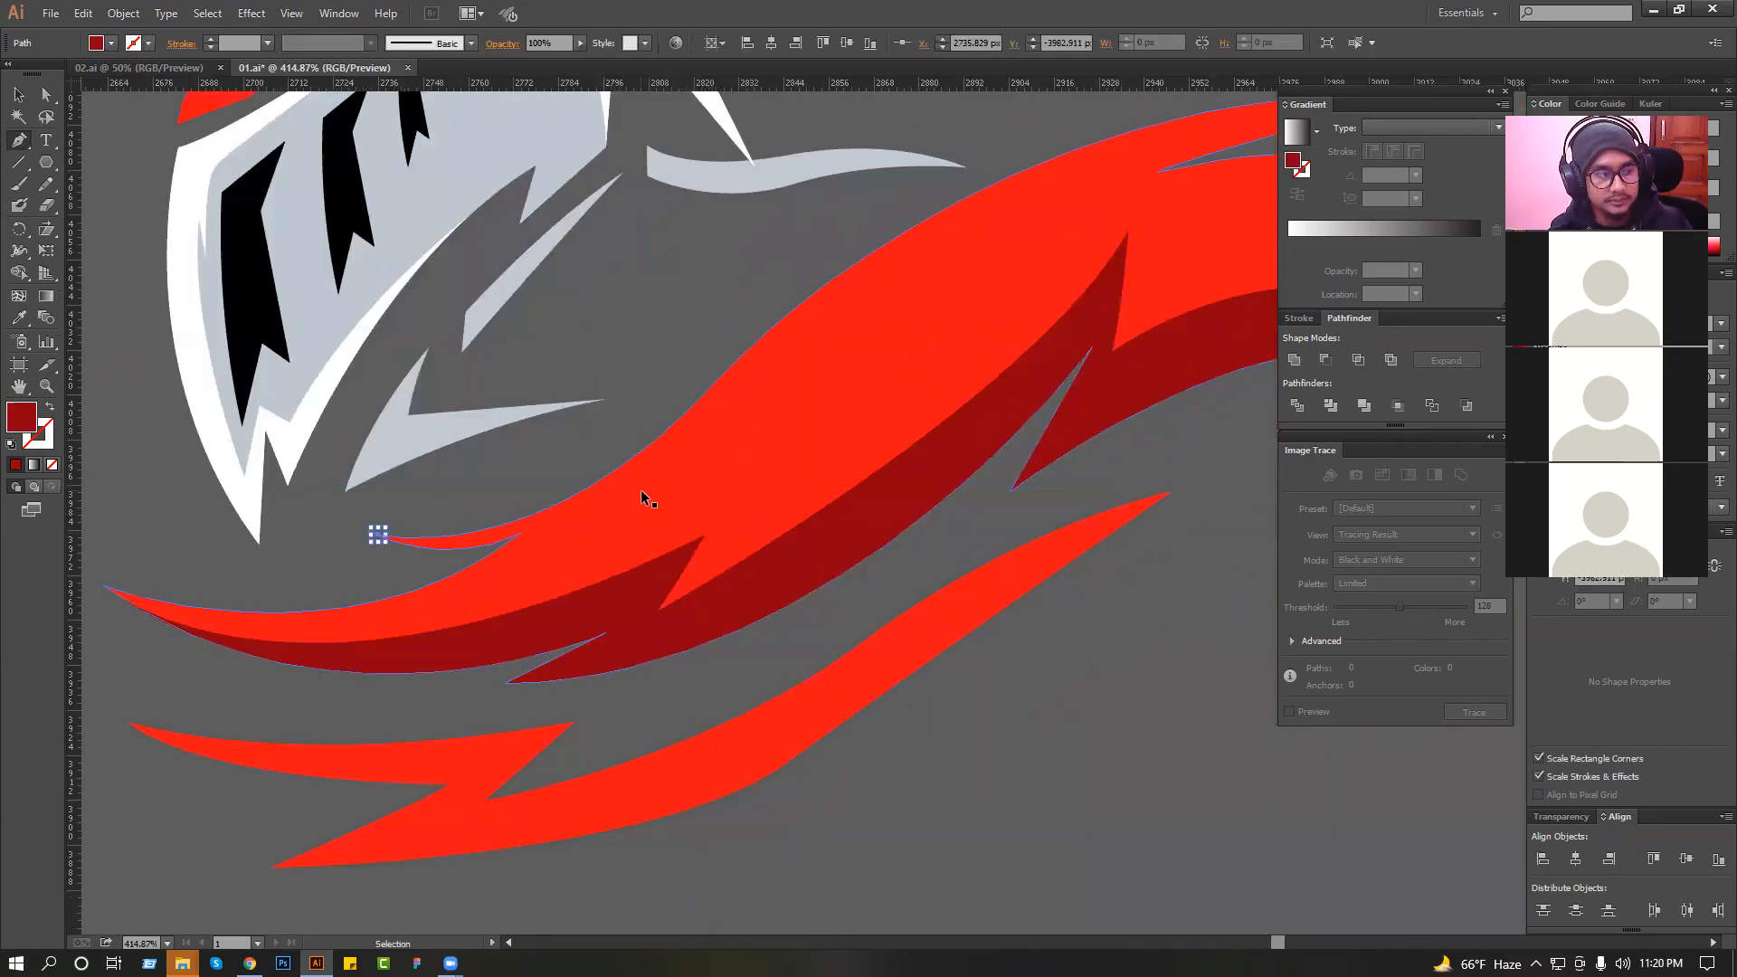
key(ctrl+z)
drag(745, 372, 860, 285)
drag(969, 298, 680, 403)
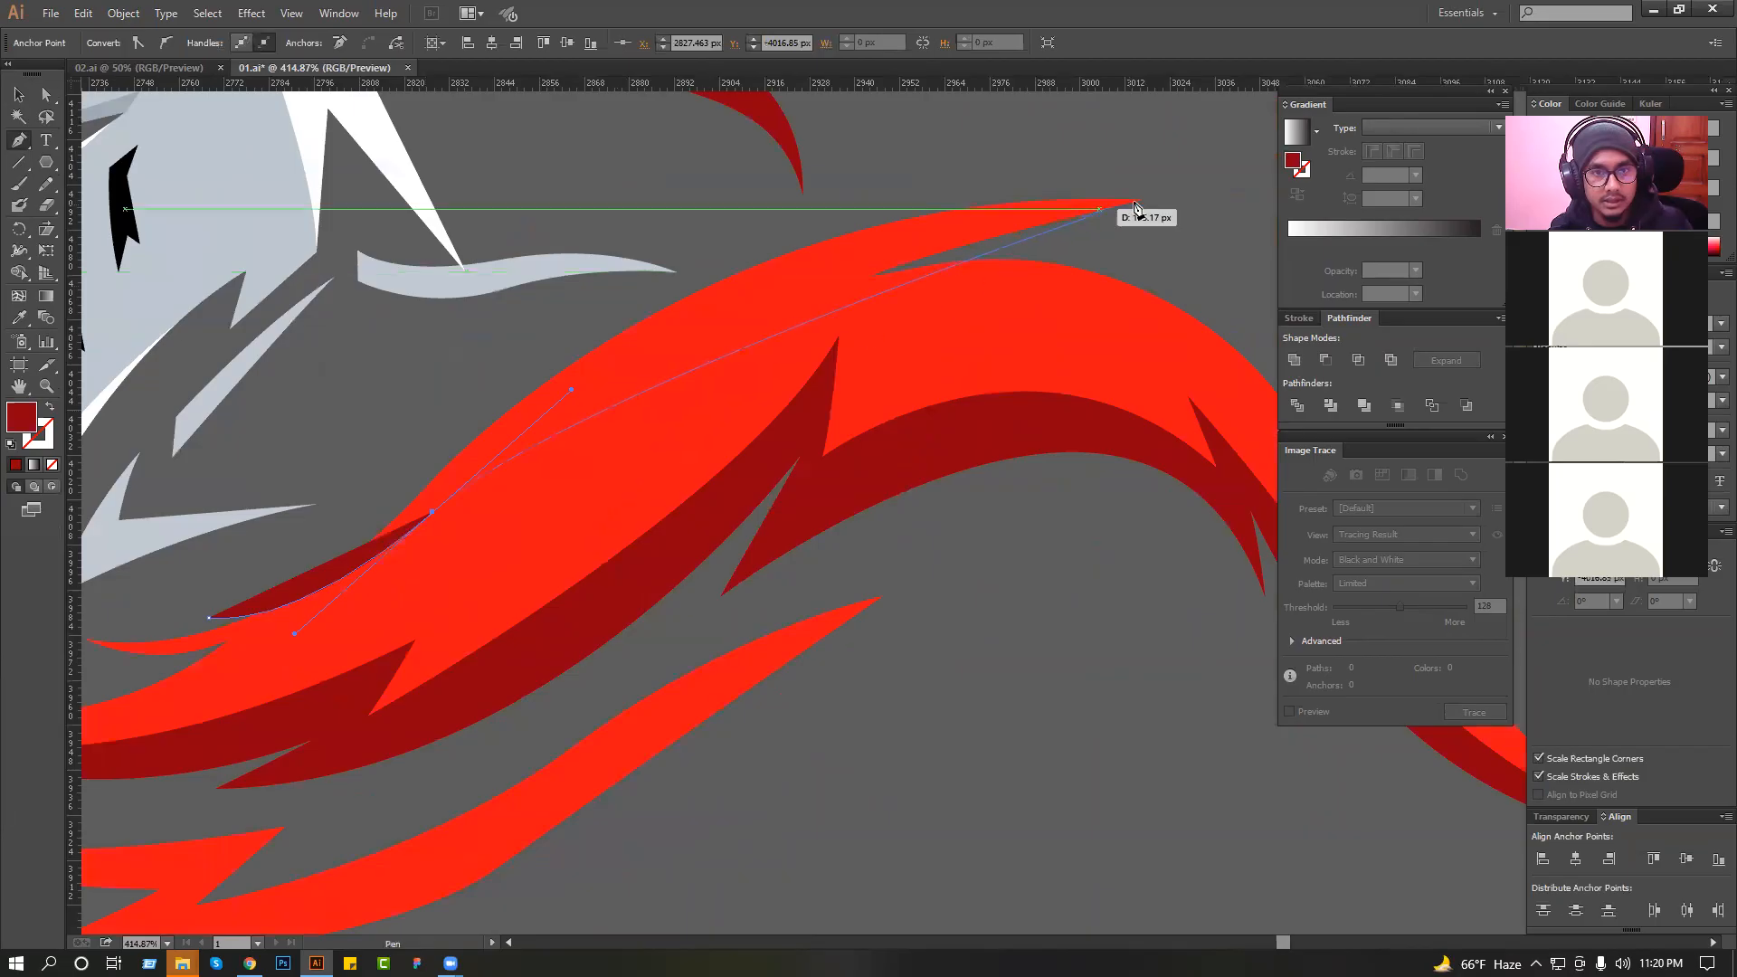
drag(959, 224, 1045, 208)
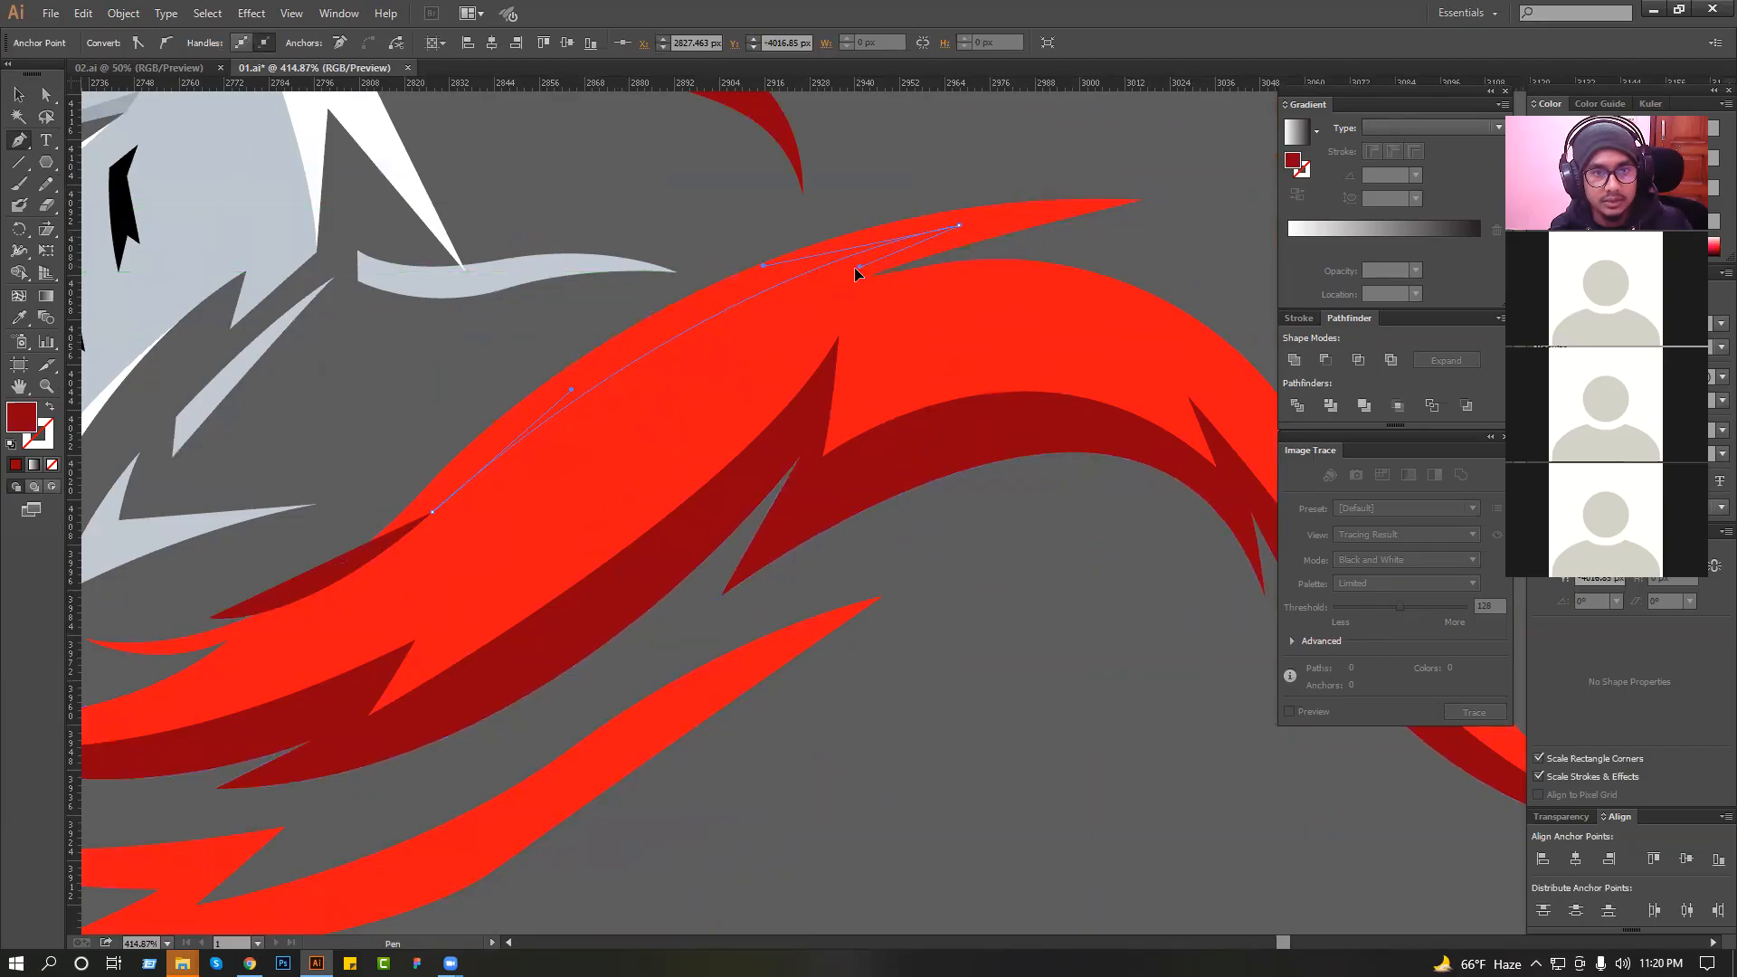
drag(855, 274, 852, 274)
click(816, 304)
Extend the highlight outline past the upper spike and close it in a wide curve above the collar.
drag(1217, 318, 1269, 423)
drag(1099, 204, 1098, 204)
scroll(1055, 182, down, 2)
drag(977, 94, 981, 156)
drag(617, 230, 574, 276)
drag(445, 396, 411, 443)
drag(336, 547, 340, 555)
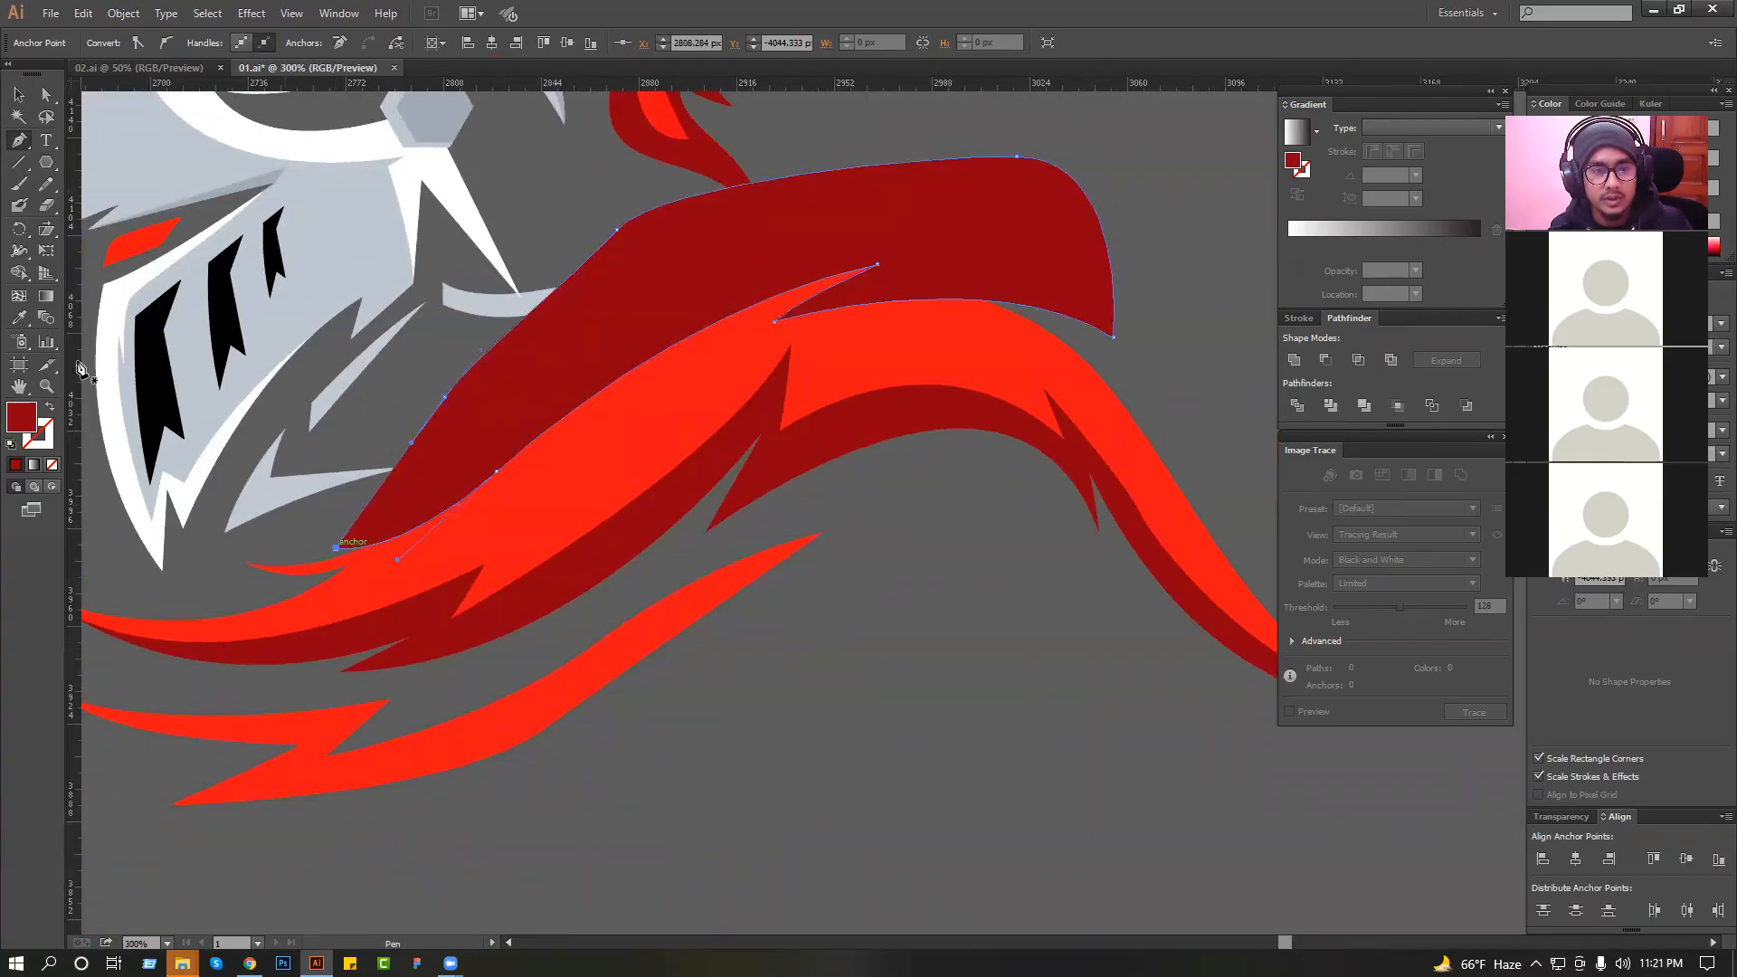
Recolour the highlight shape with the collar's red, lightened to FF404A.
click(648, 457)
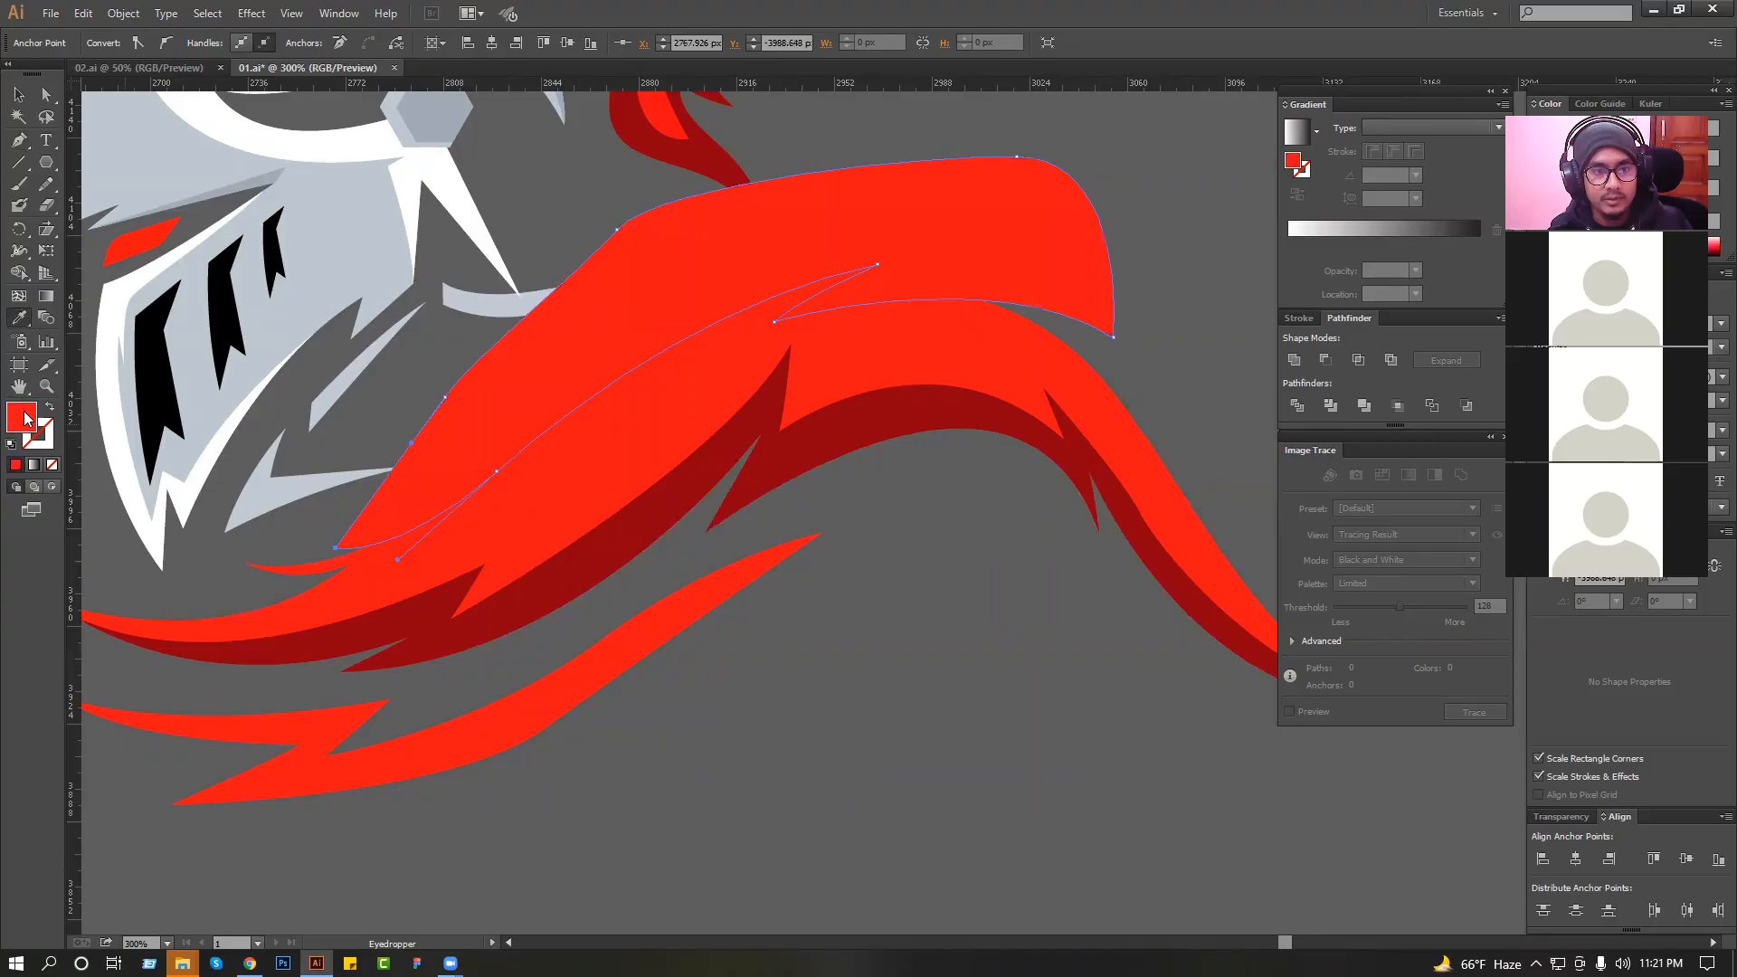
double_click(26, 418)
drag(822, 379, 803, 360)
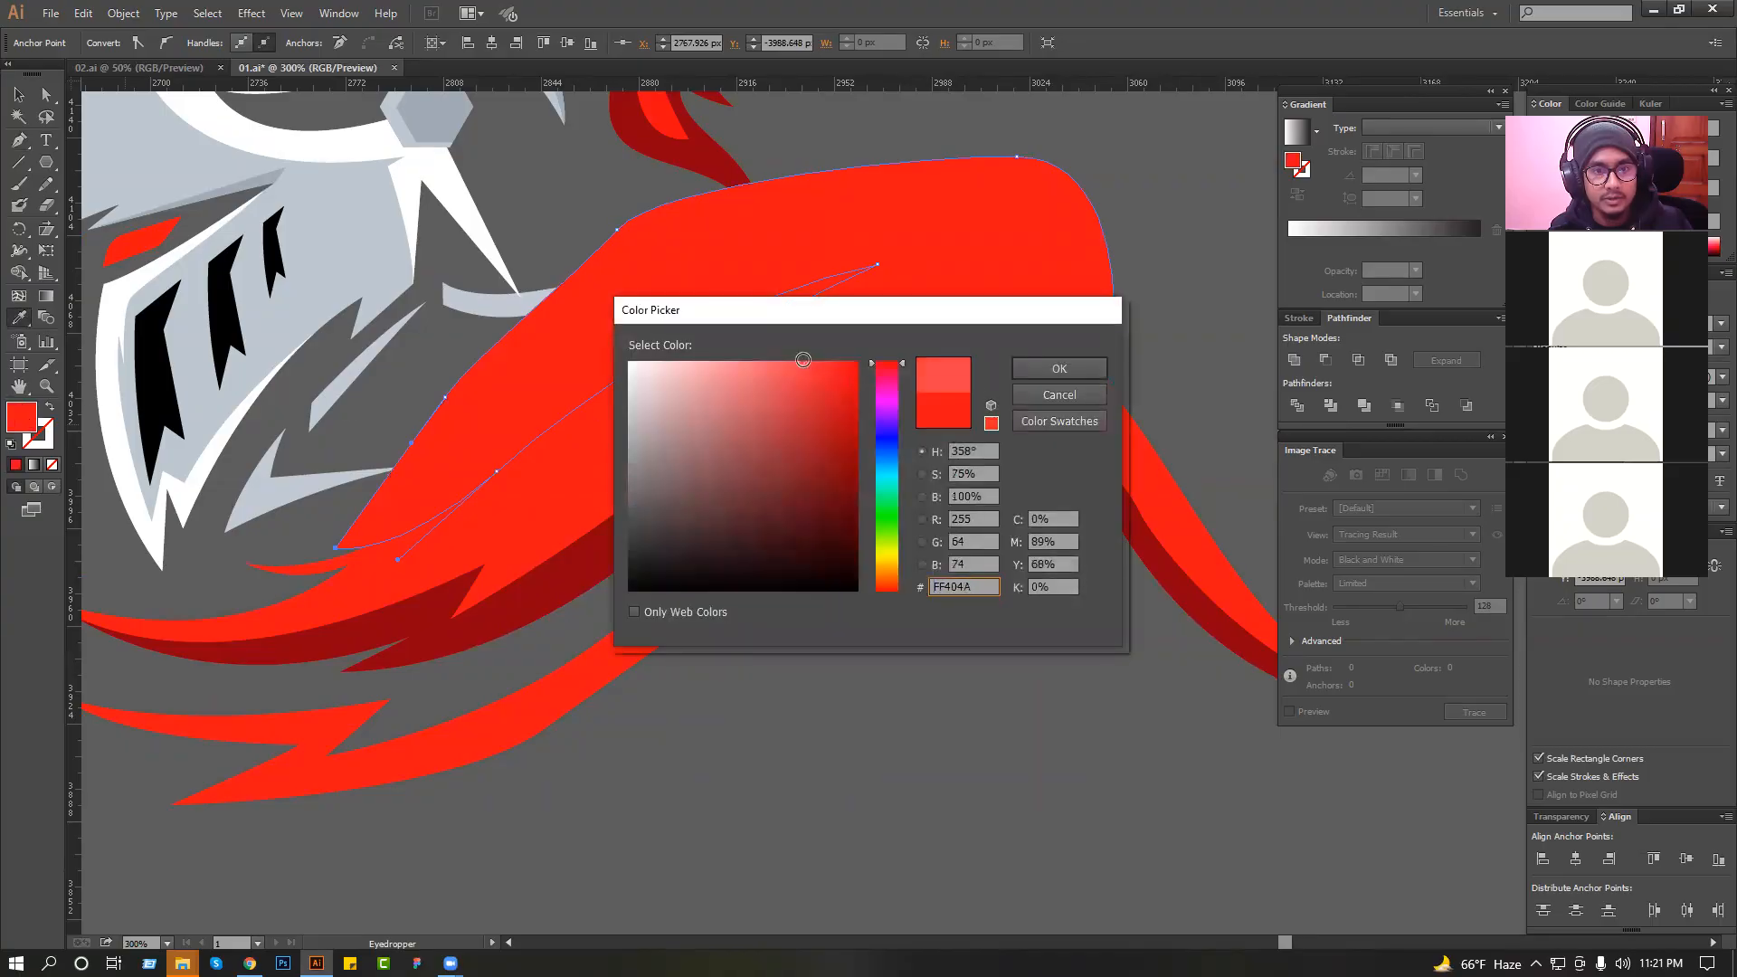
click(1026, 375)
click(18, 94)
Intersect the light red shape with a copy of the main collar to form its upper highlight, and save the document.
click(875, 338)
key(ctrl+c)
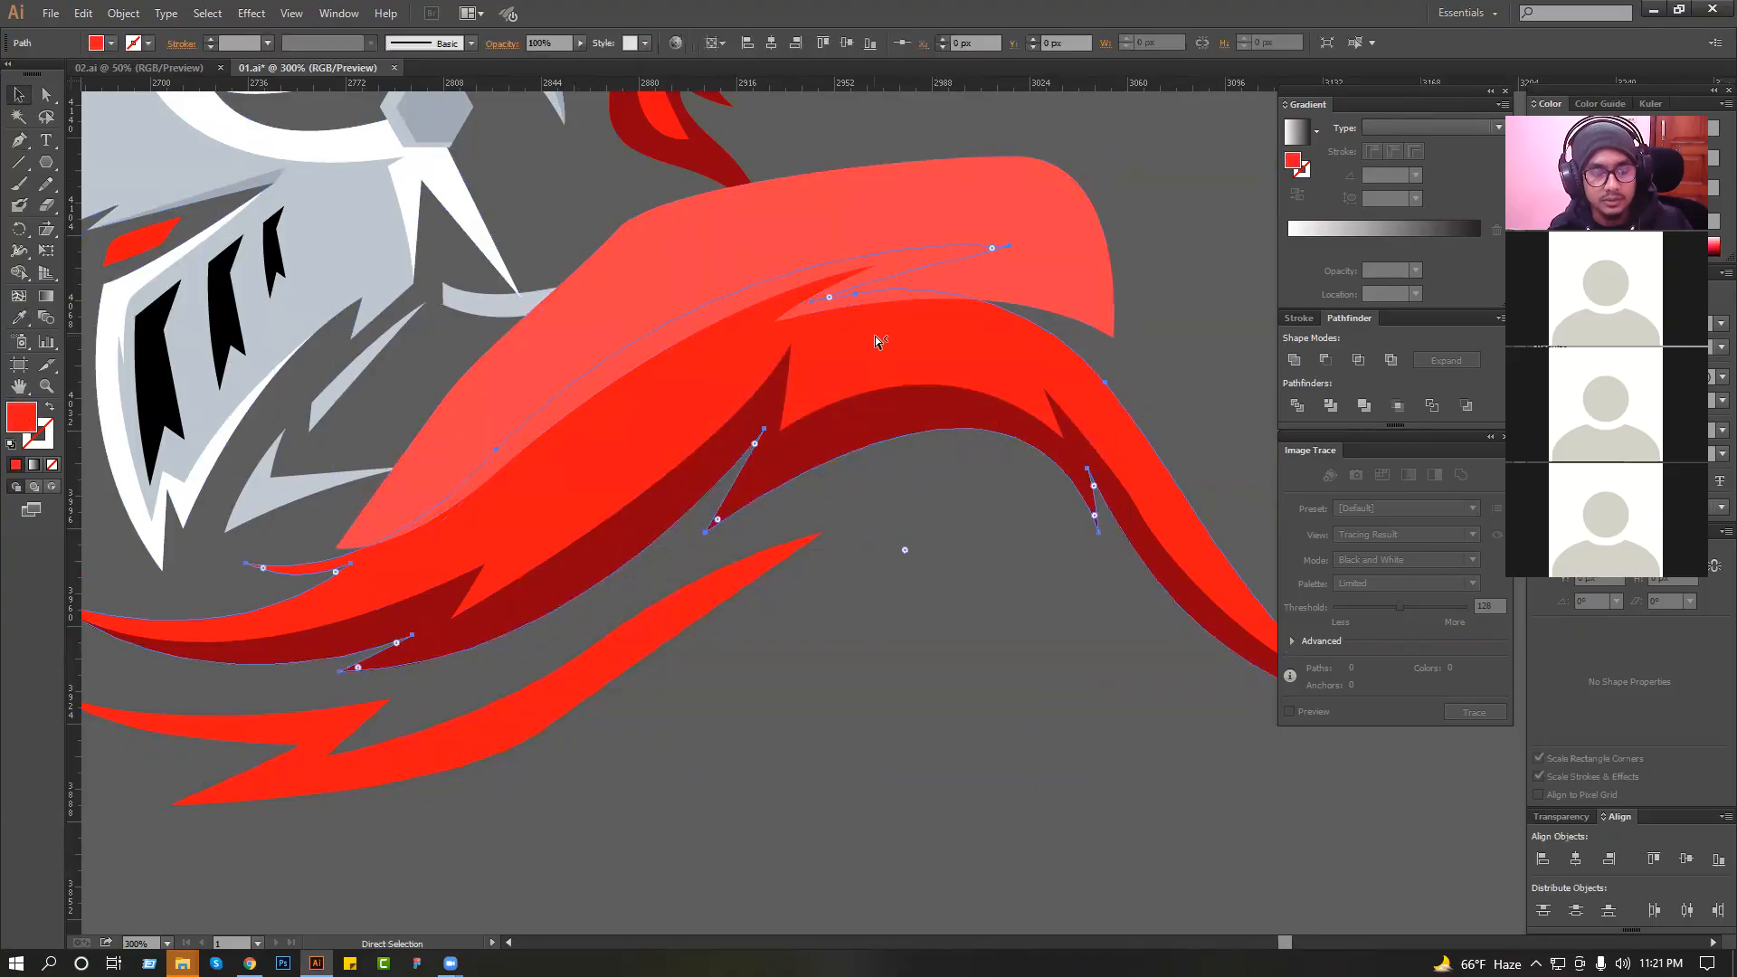
shift+click(990, 187)
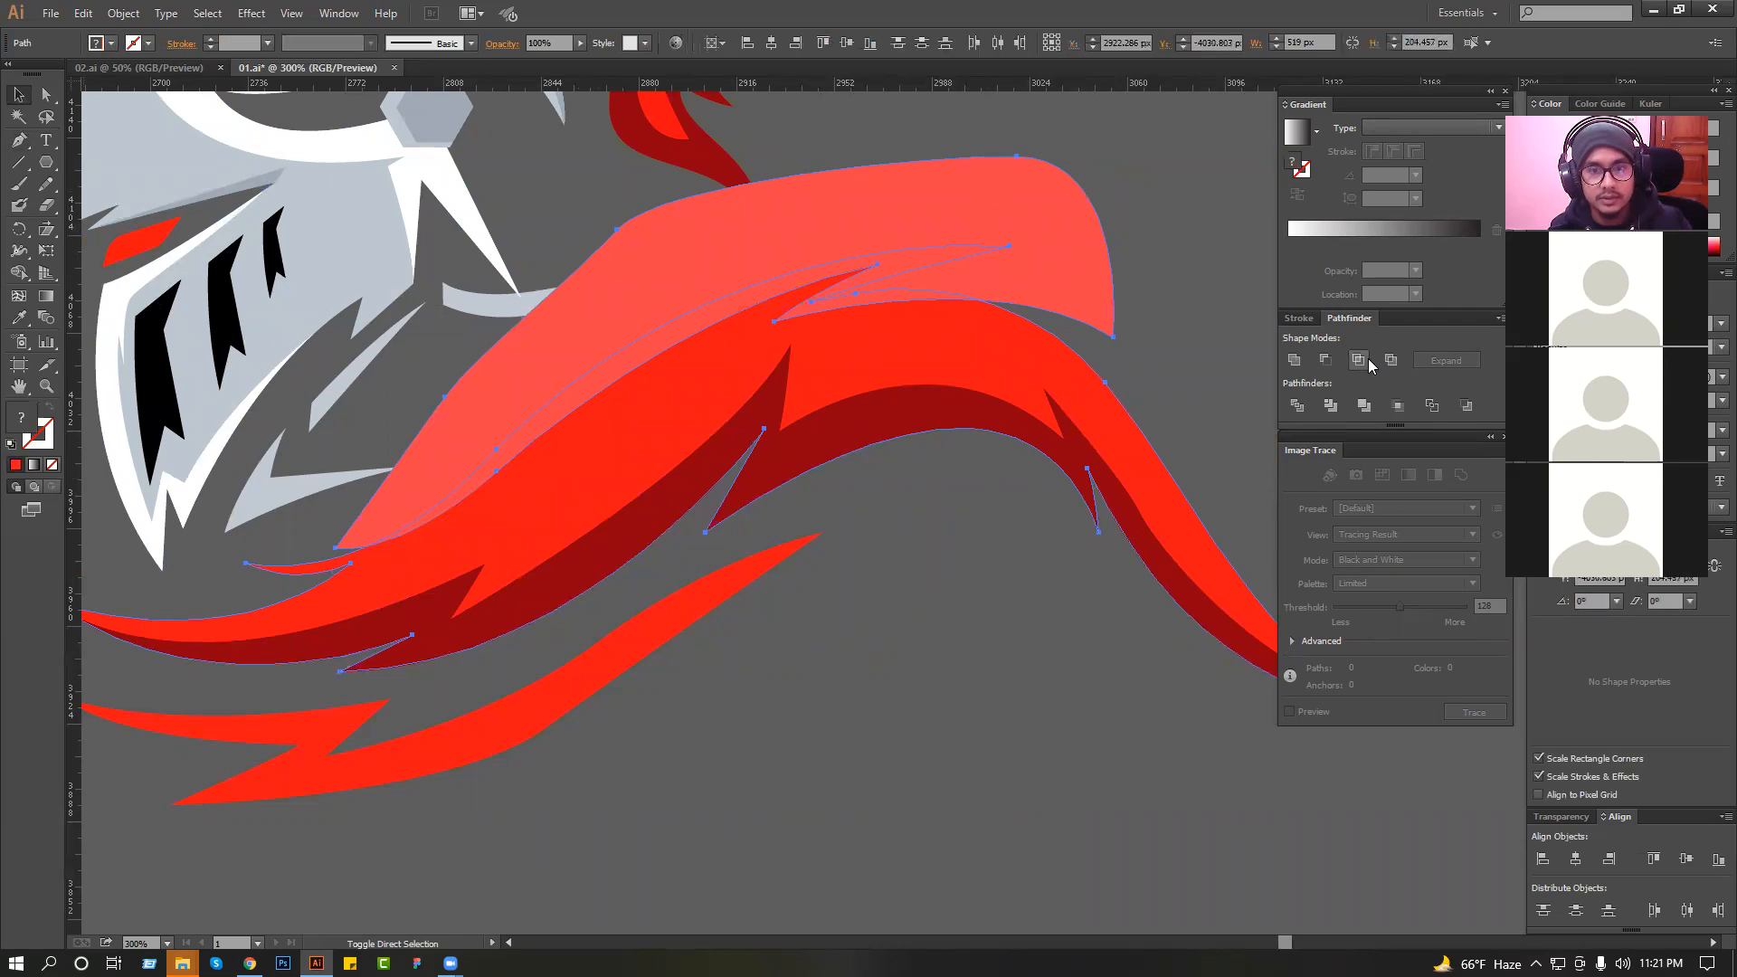
click(1367, 360)
click(912, 519)
scroll(889, 519, down, 2)
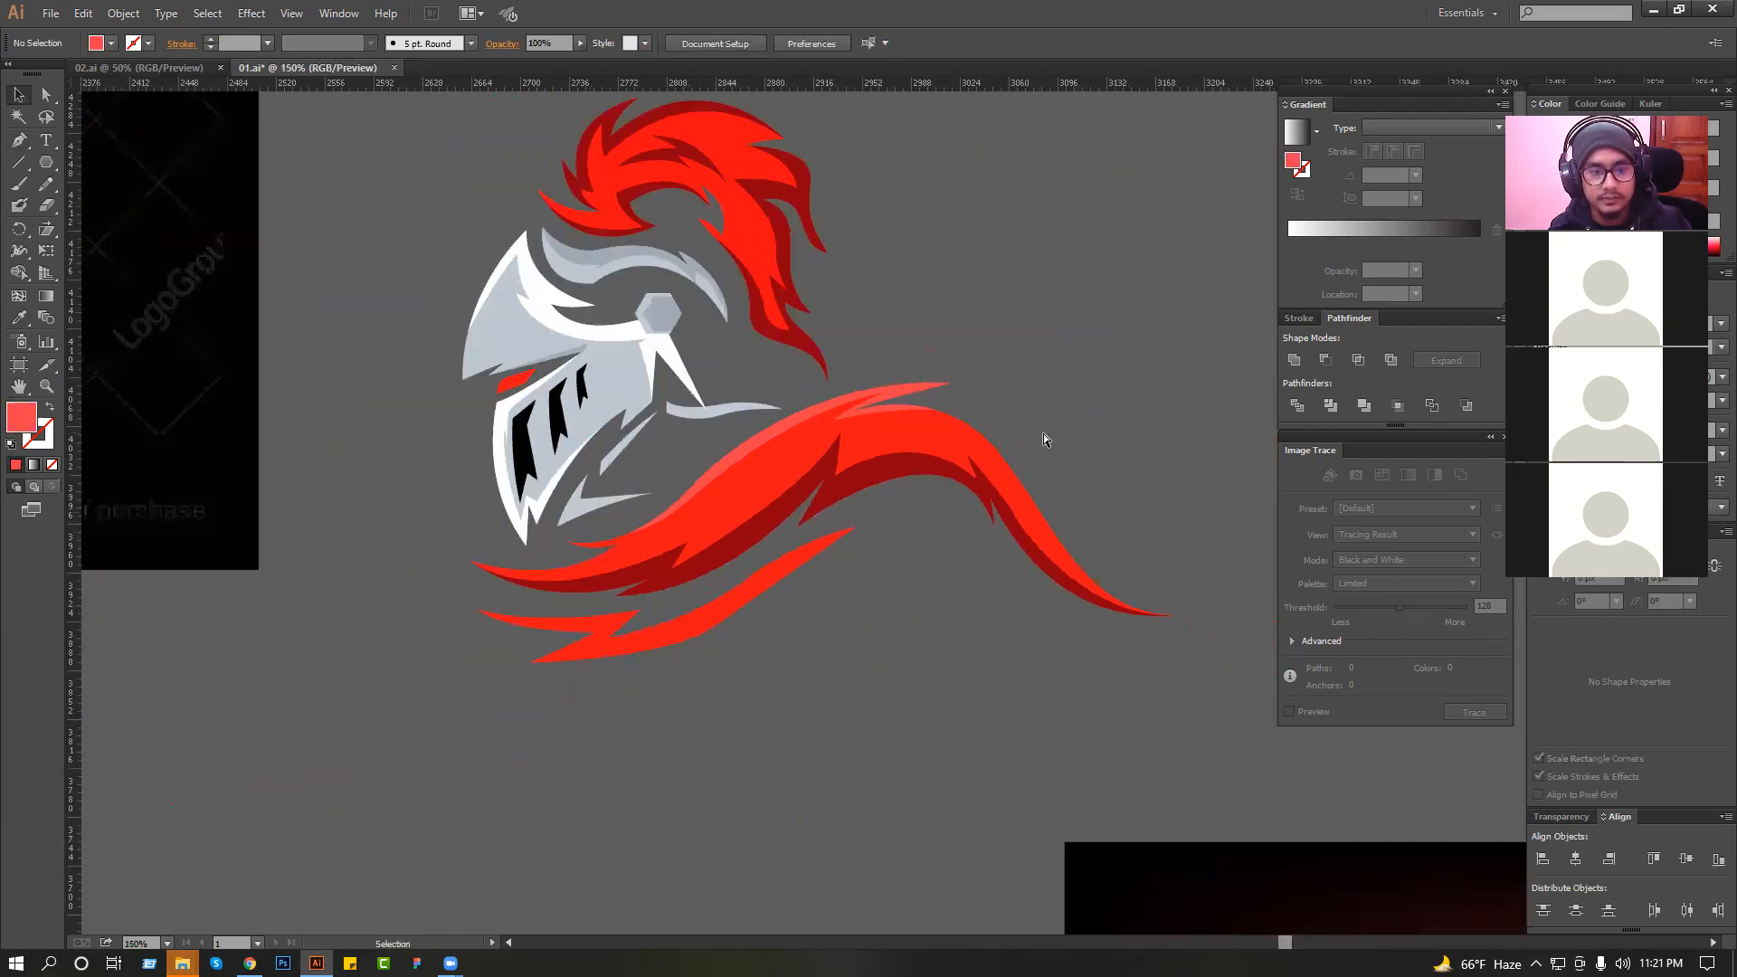
key(ctrl+s)
Try drawing a small light red crescent in the gap between the plume's lower tip and the collar, and delete it.
click(19, 140)
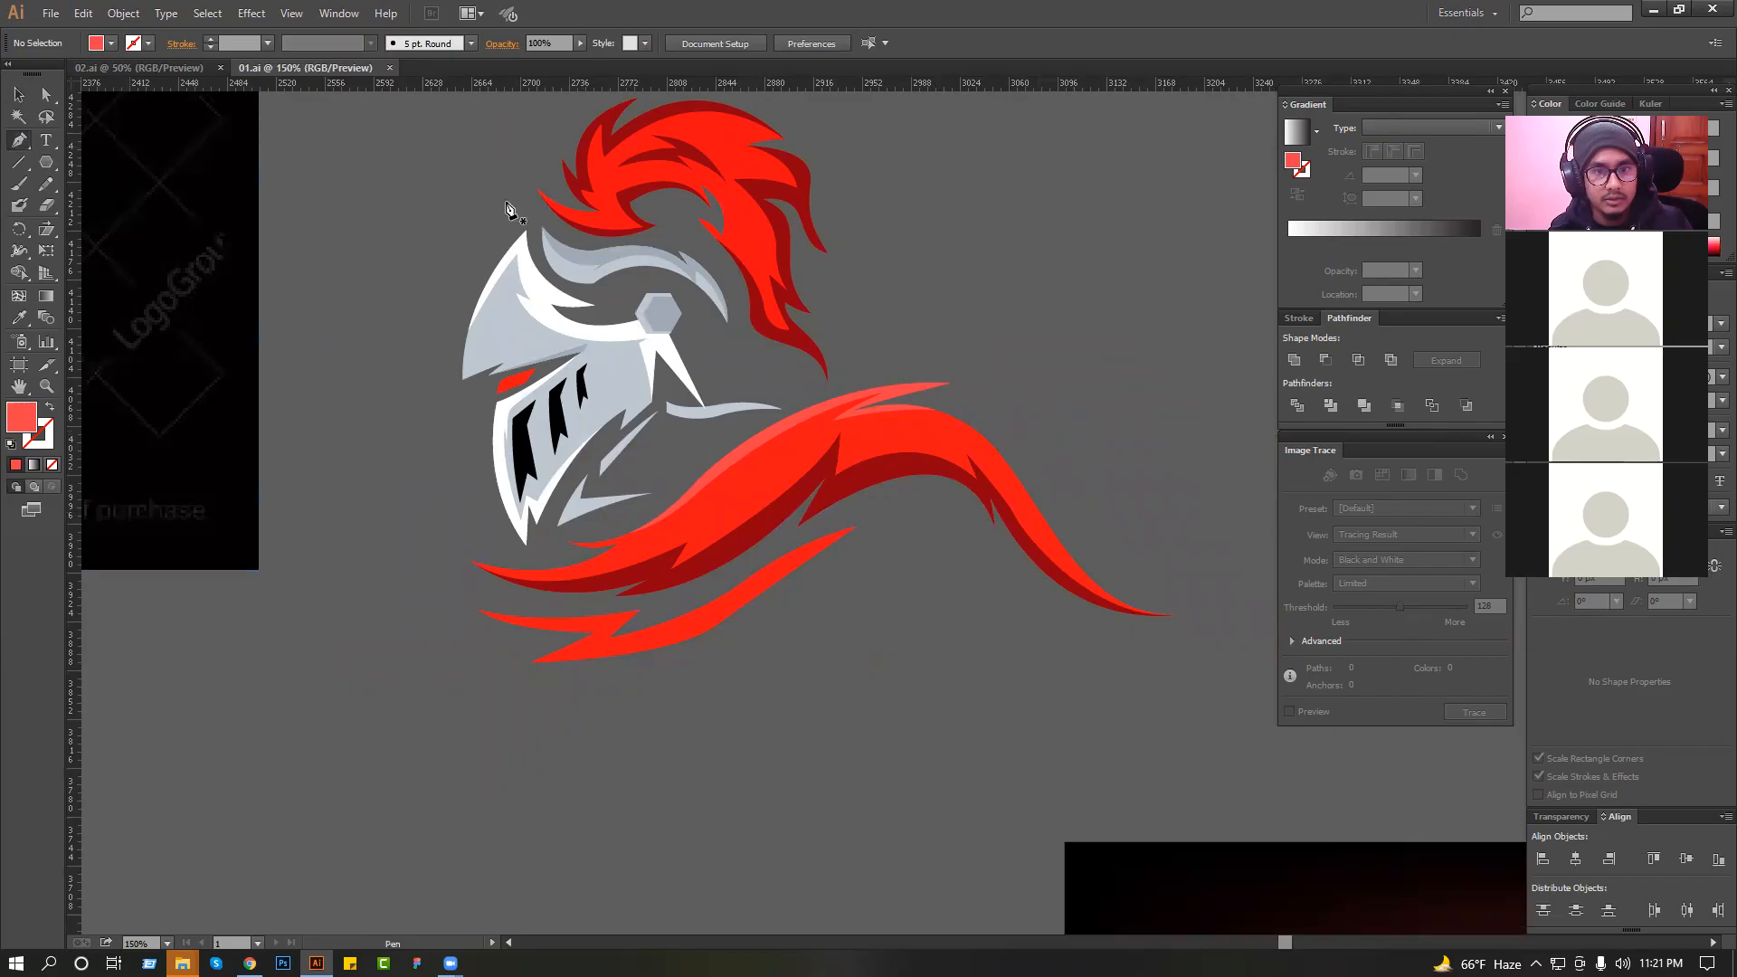
scroll(854, 303, up, 3)
drag(854, 303, 765, 327)
click(734, 457)
drag(943, 525, 998, 599)
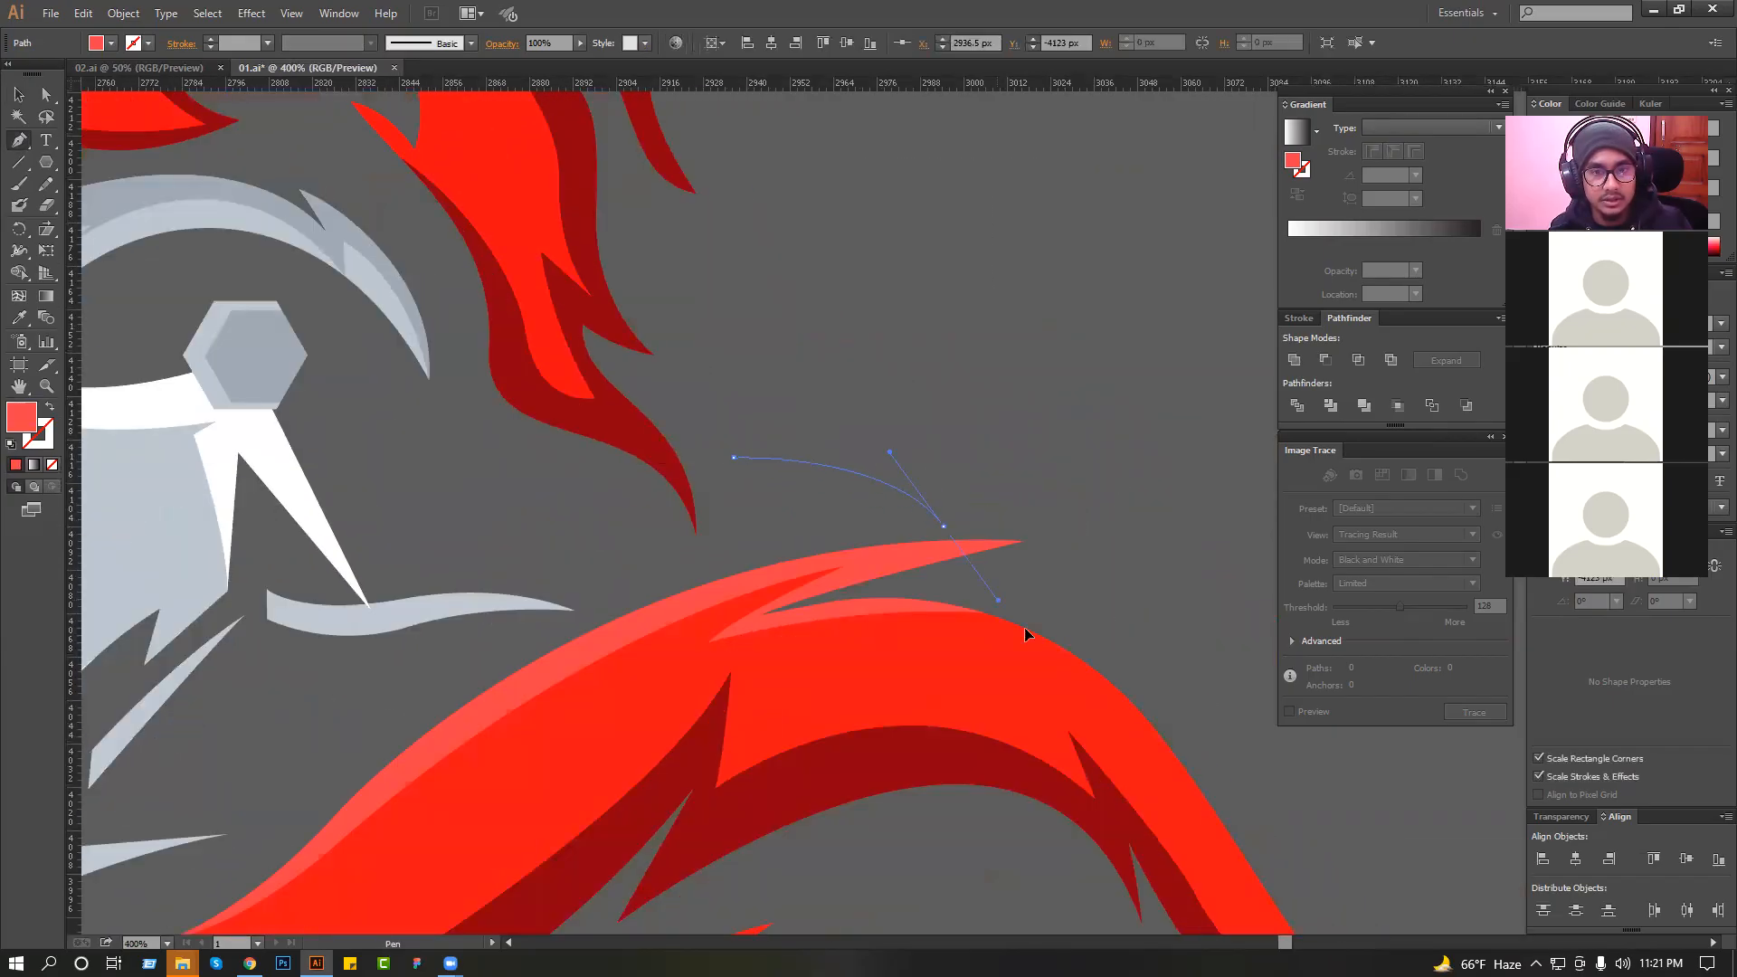
drag(733, 457, 740, 467)
drag(625, 504, 686, 514)
scroll(796, 393, down, 3)
key(v)
click(826, 240)
scroll(885, 446, up, 3)
click(867, 487)
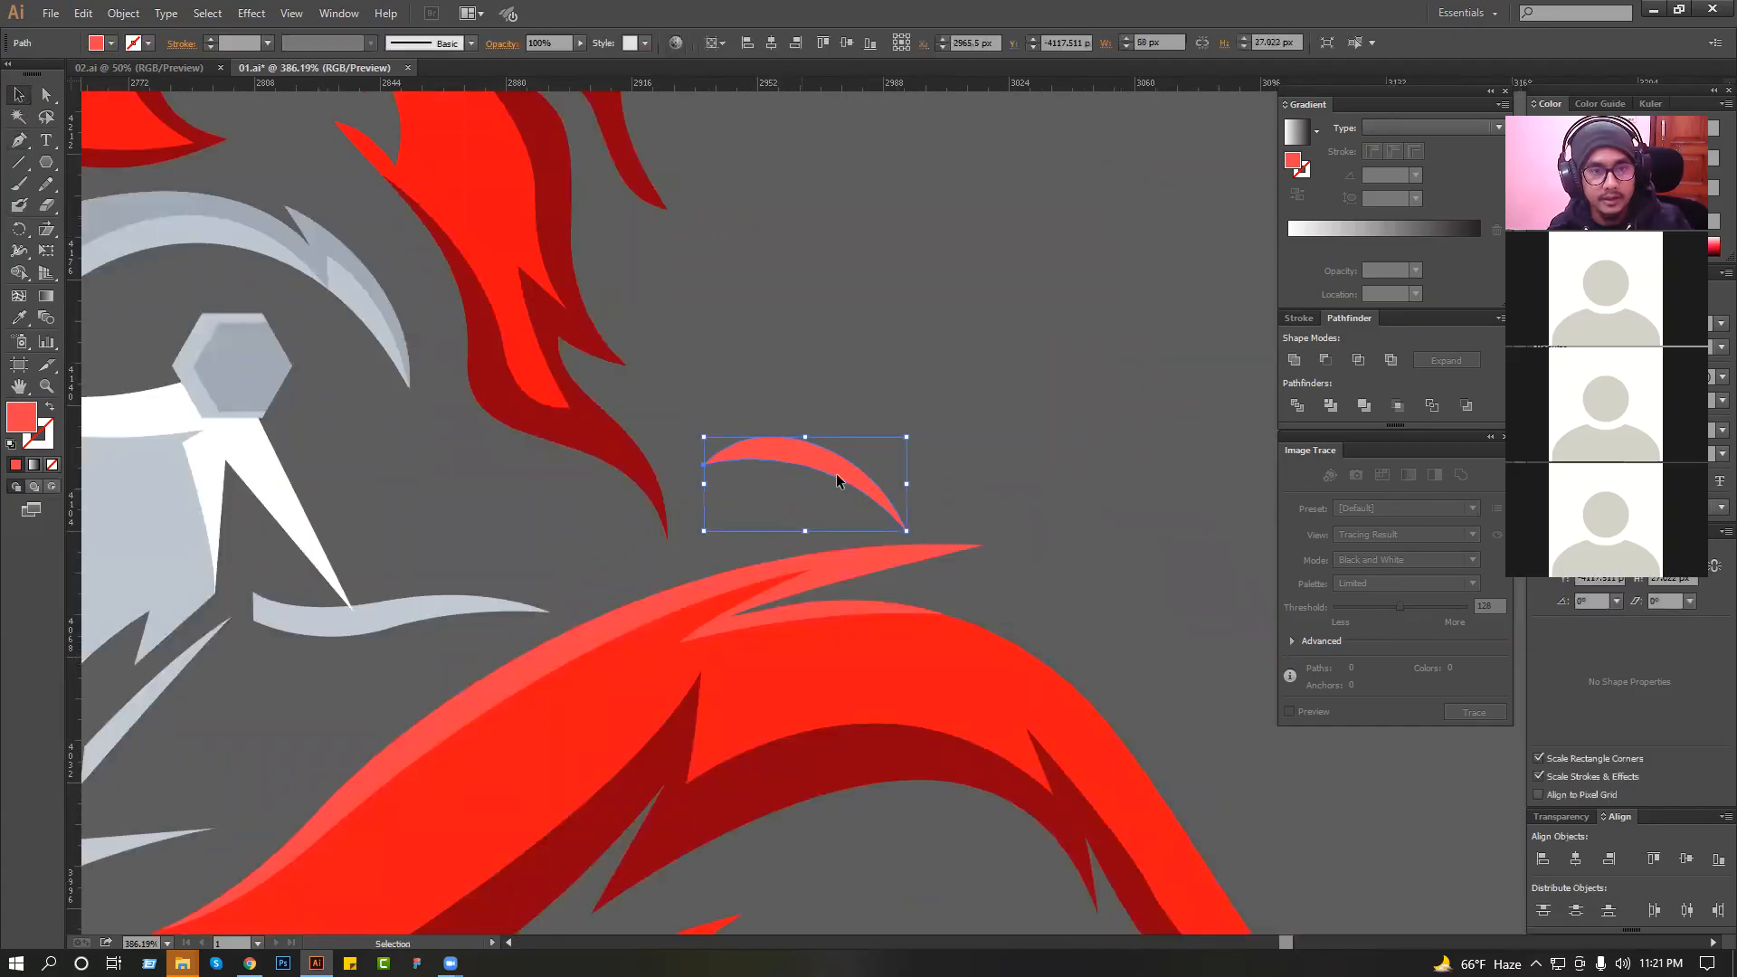
key(Delete)
scroll(551, 492, up, 5)
scroll(709, 580, down, 1)
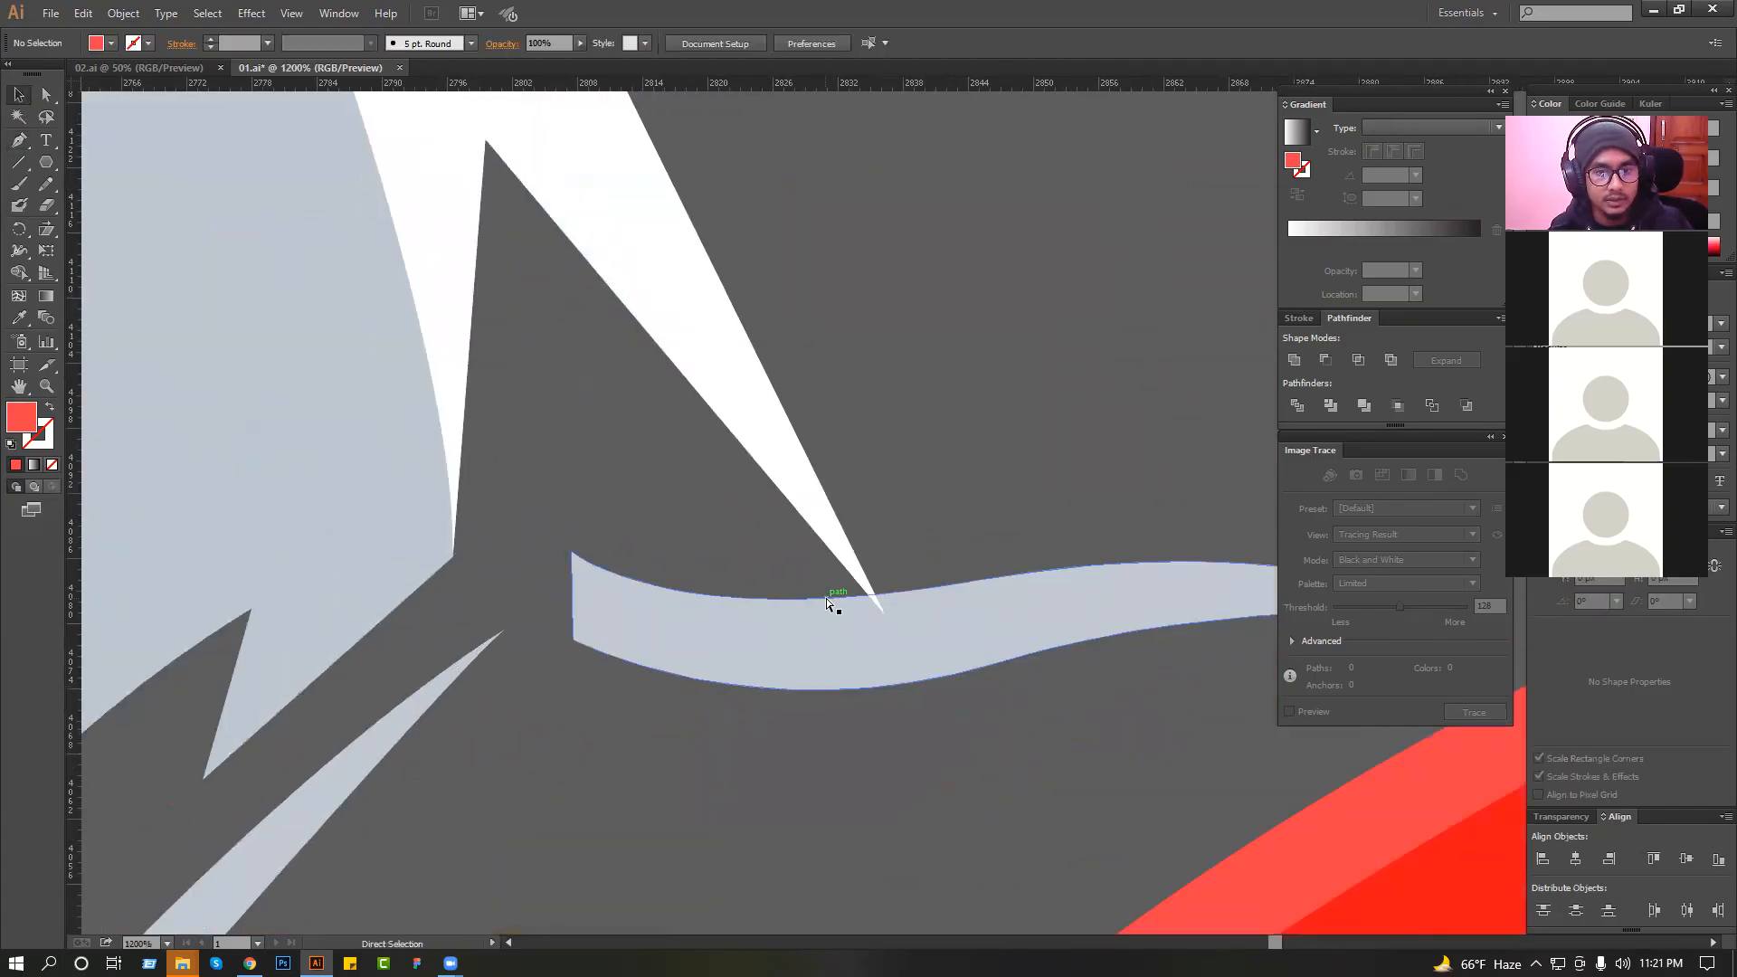
Pull the lower tips of the white spike below the hexagon and its grey backing clear of the grey neck band, and save.
ctrl+click(872, 595)
drag(884, 612, 833, 511)
ctrl+click(888, 504)
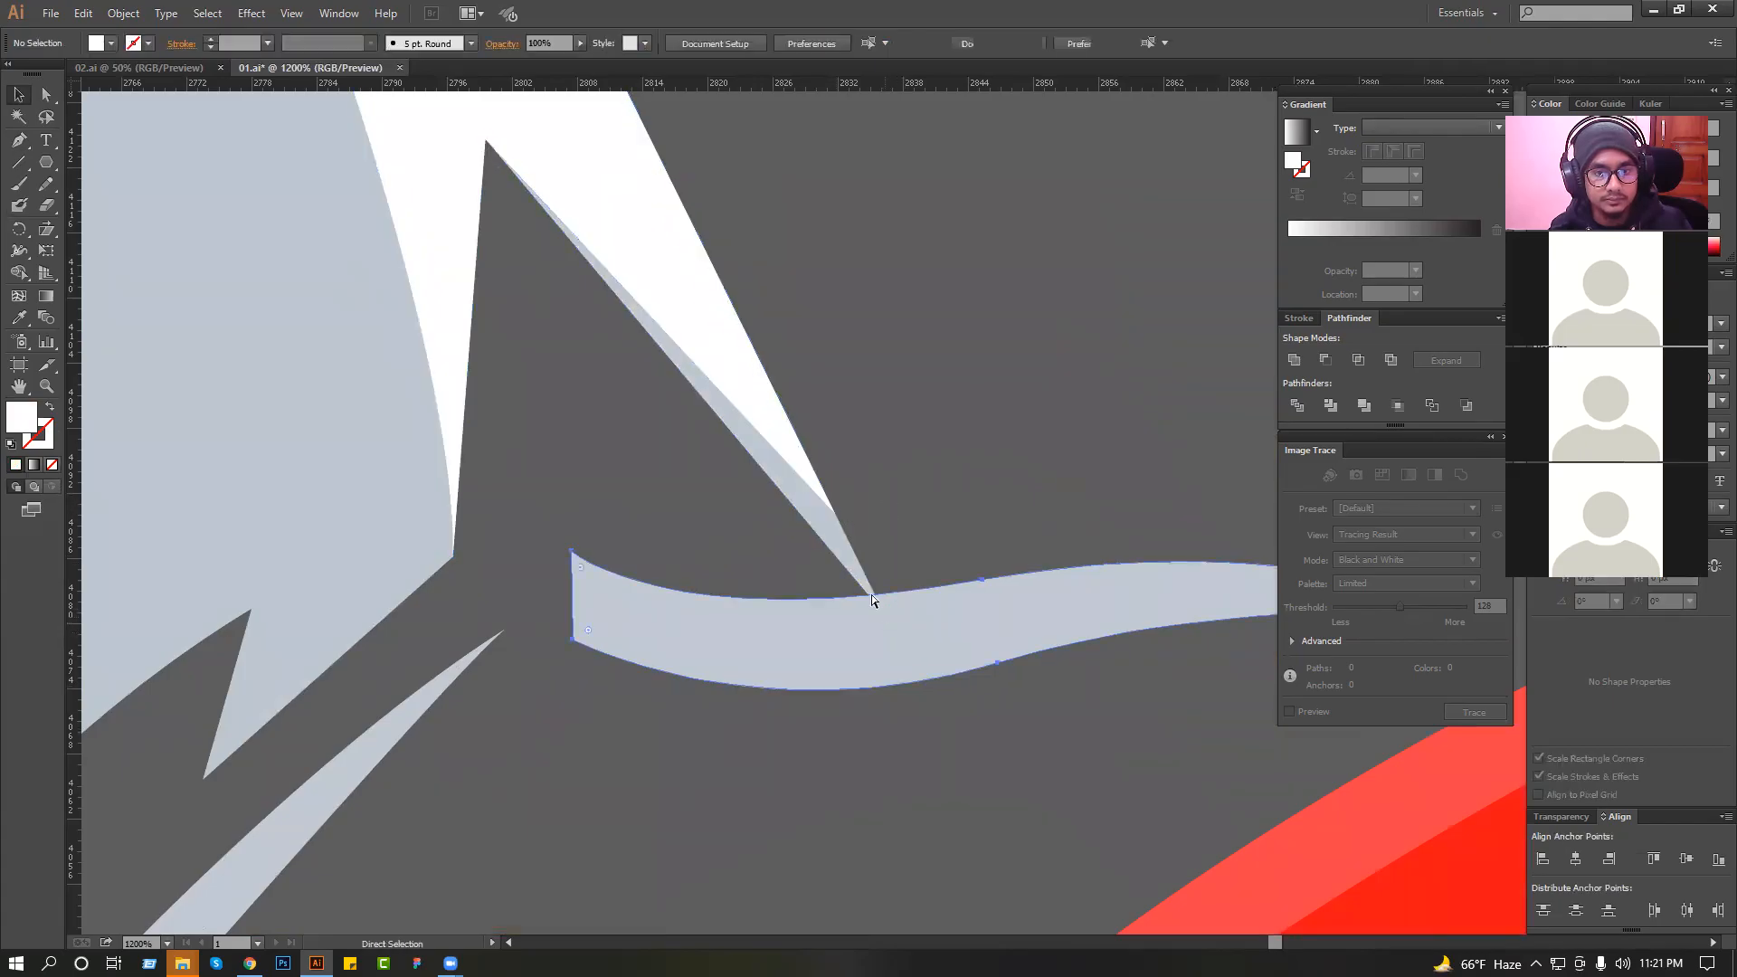
ctrl+click(877, 605)
drag(882, 610, 866, 555)
ctrl+click(872, 497)
scroll(872, 497, down, 4)
scroll(872, 524, down, 1)
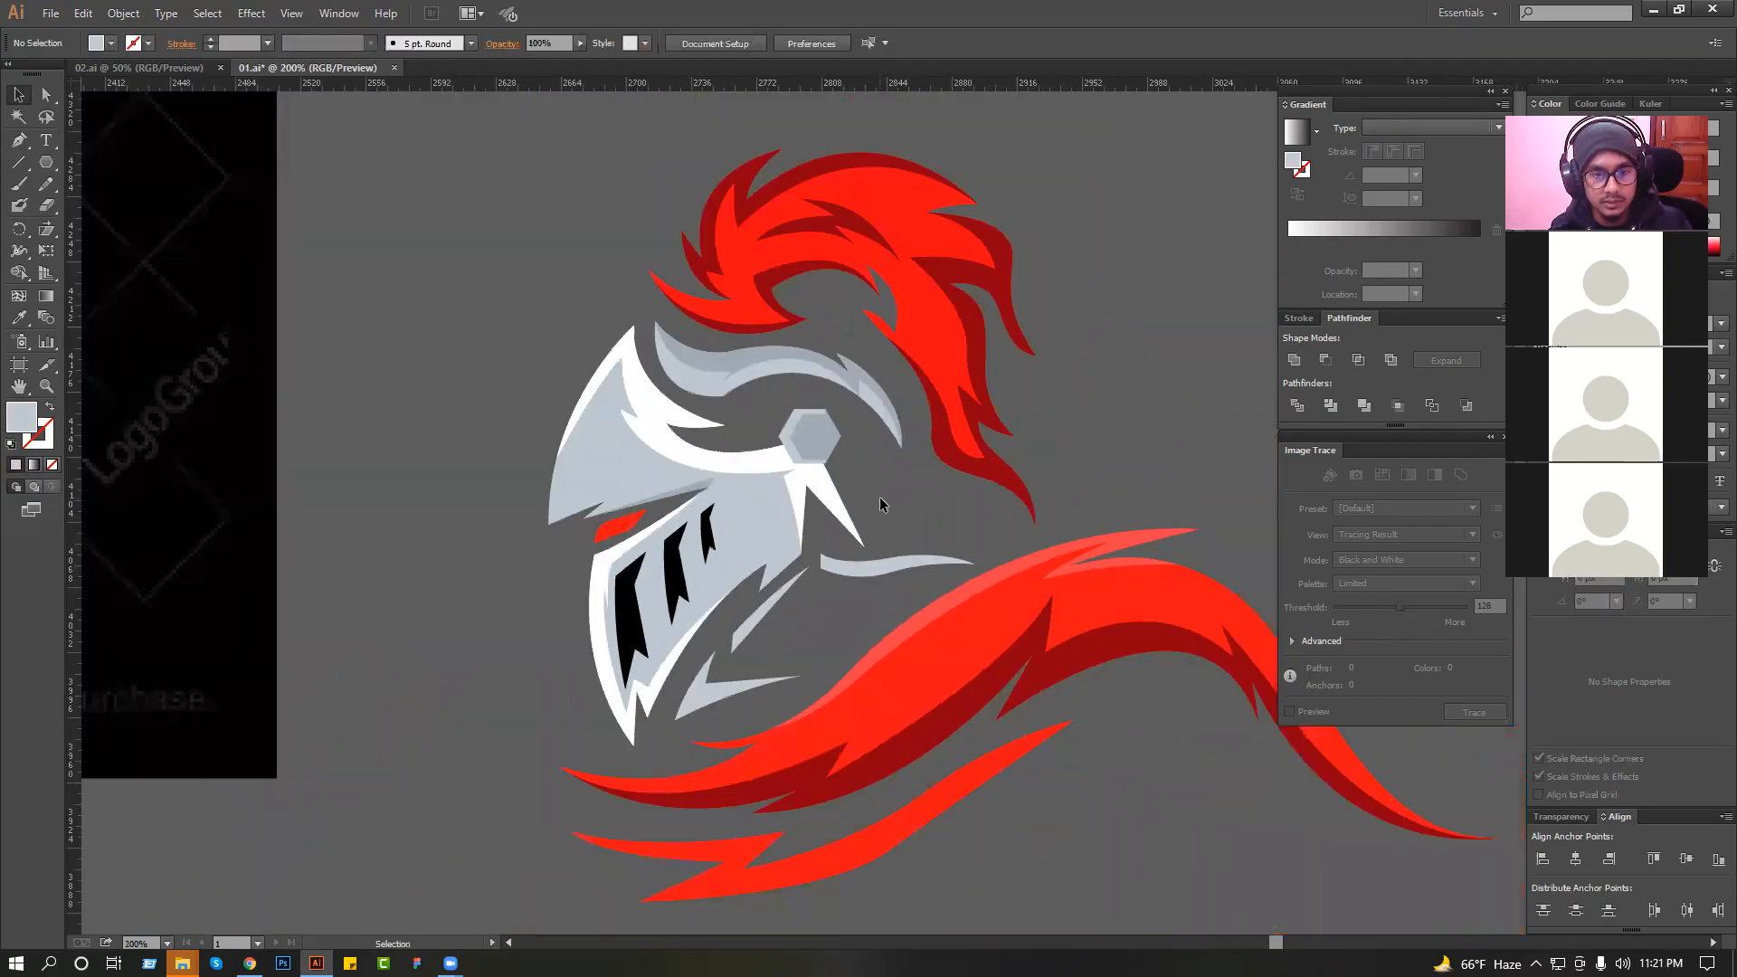
scroll(746, 480, down, 1)
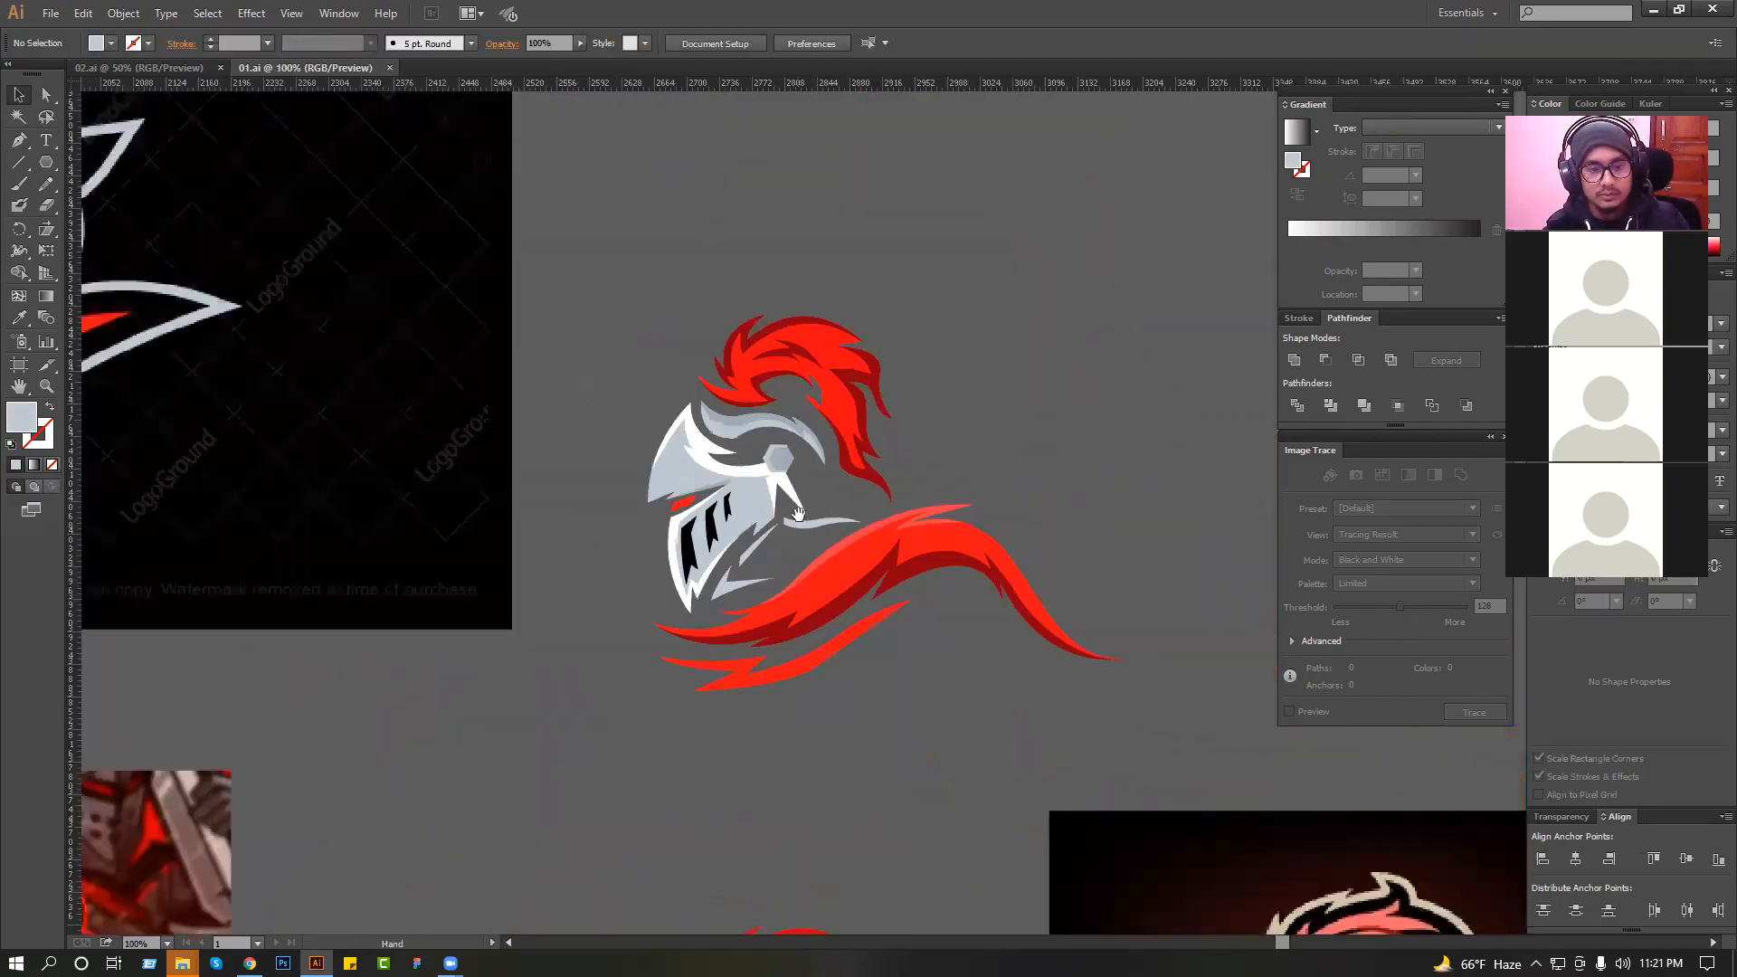
Slim the lower red collar strip by repositioning the anchors midway along its lower and upper edges.
scroll(808, 663, up, 3)
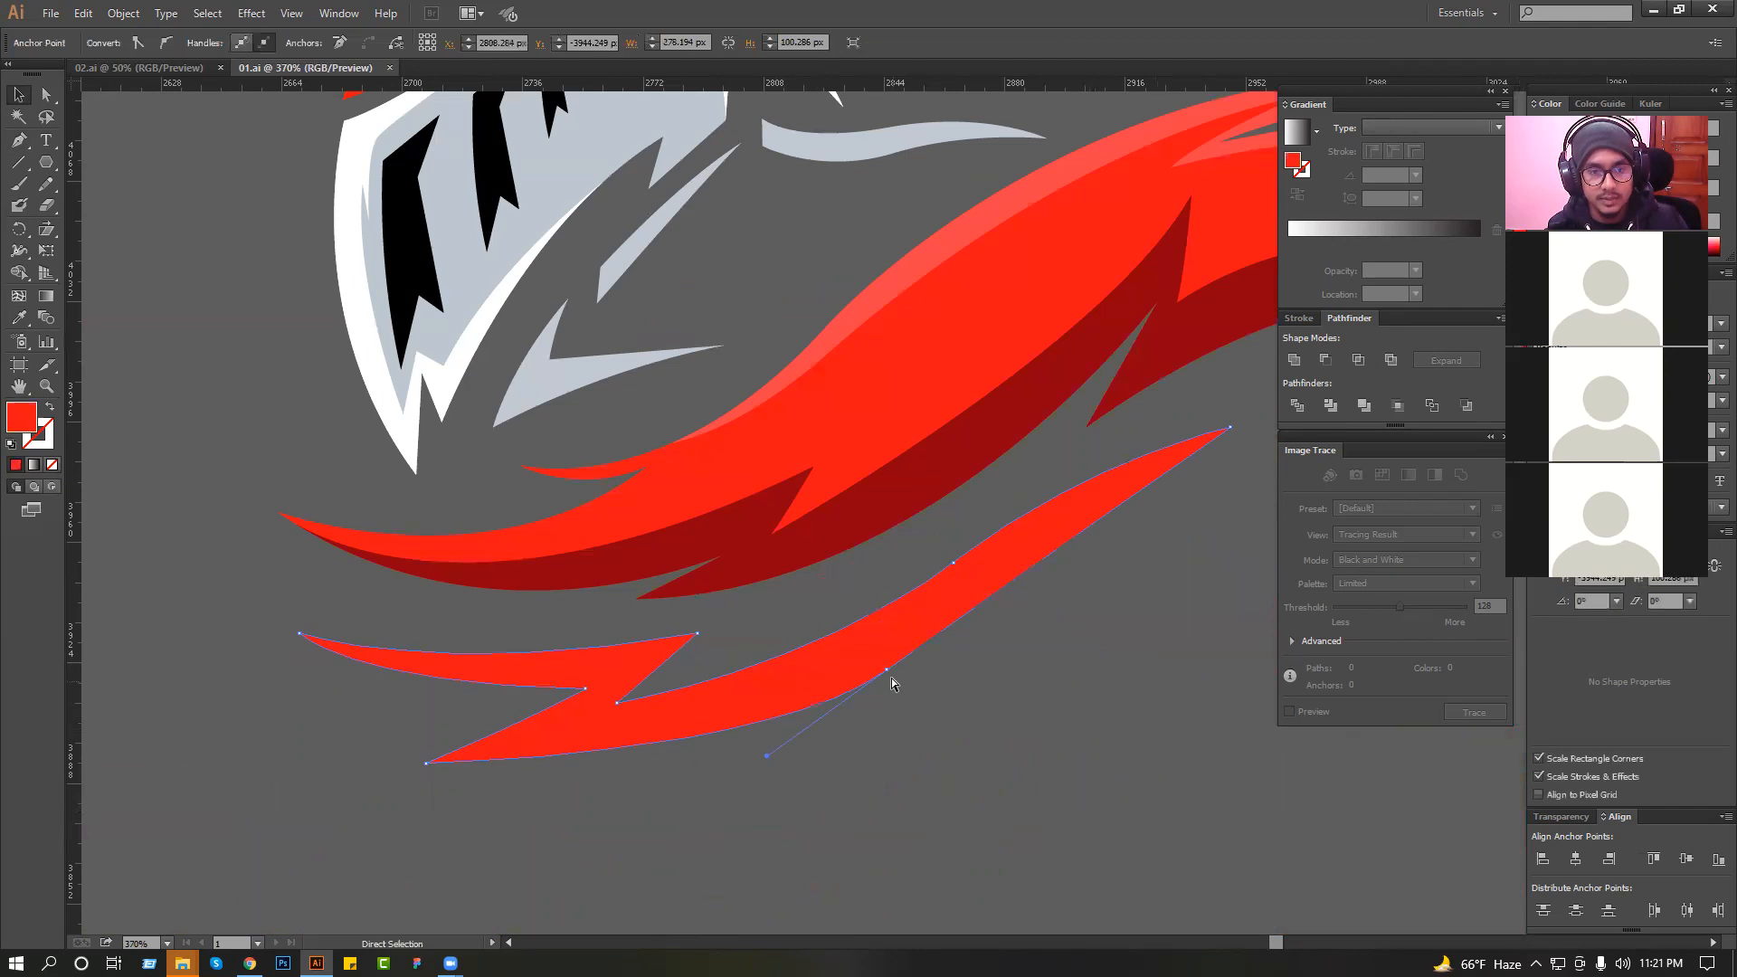
click(882, 664)
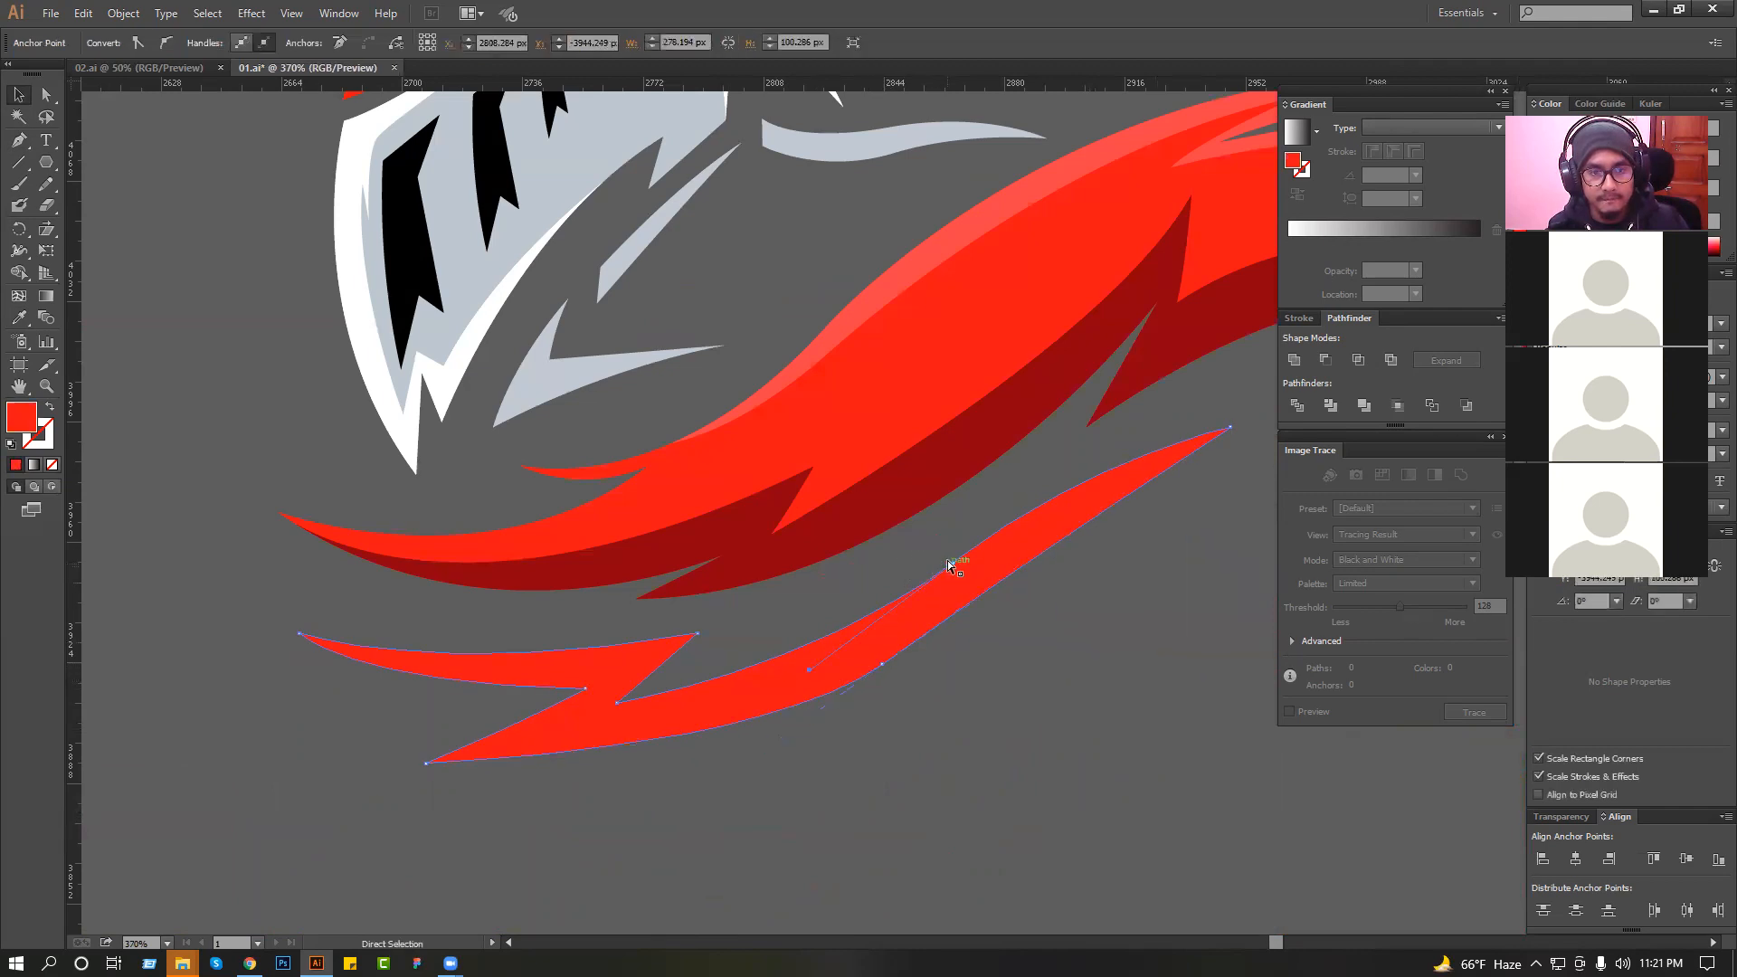
drag(953, 562, 947, 575)
click(941, 548)
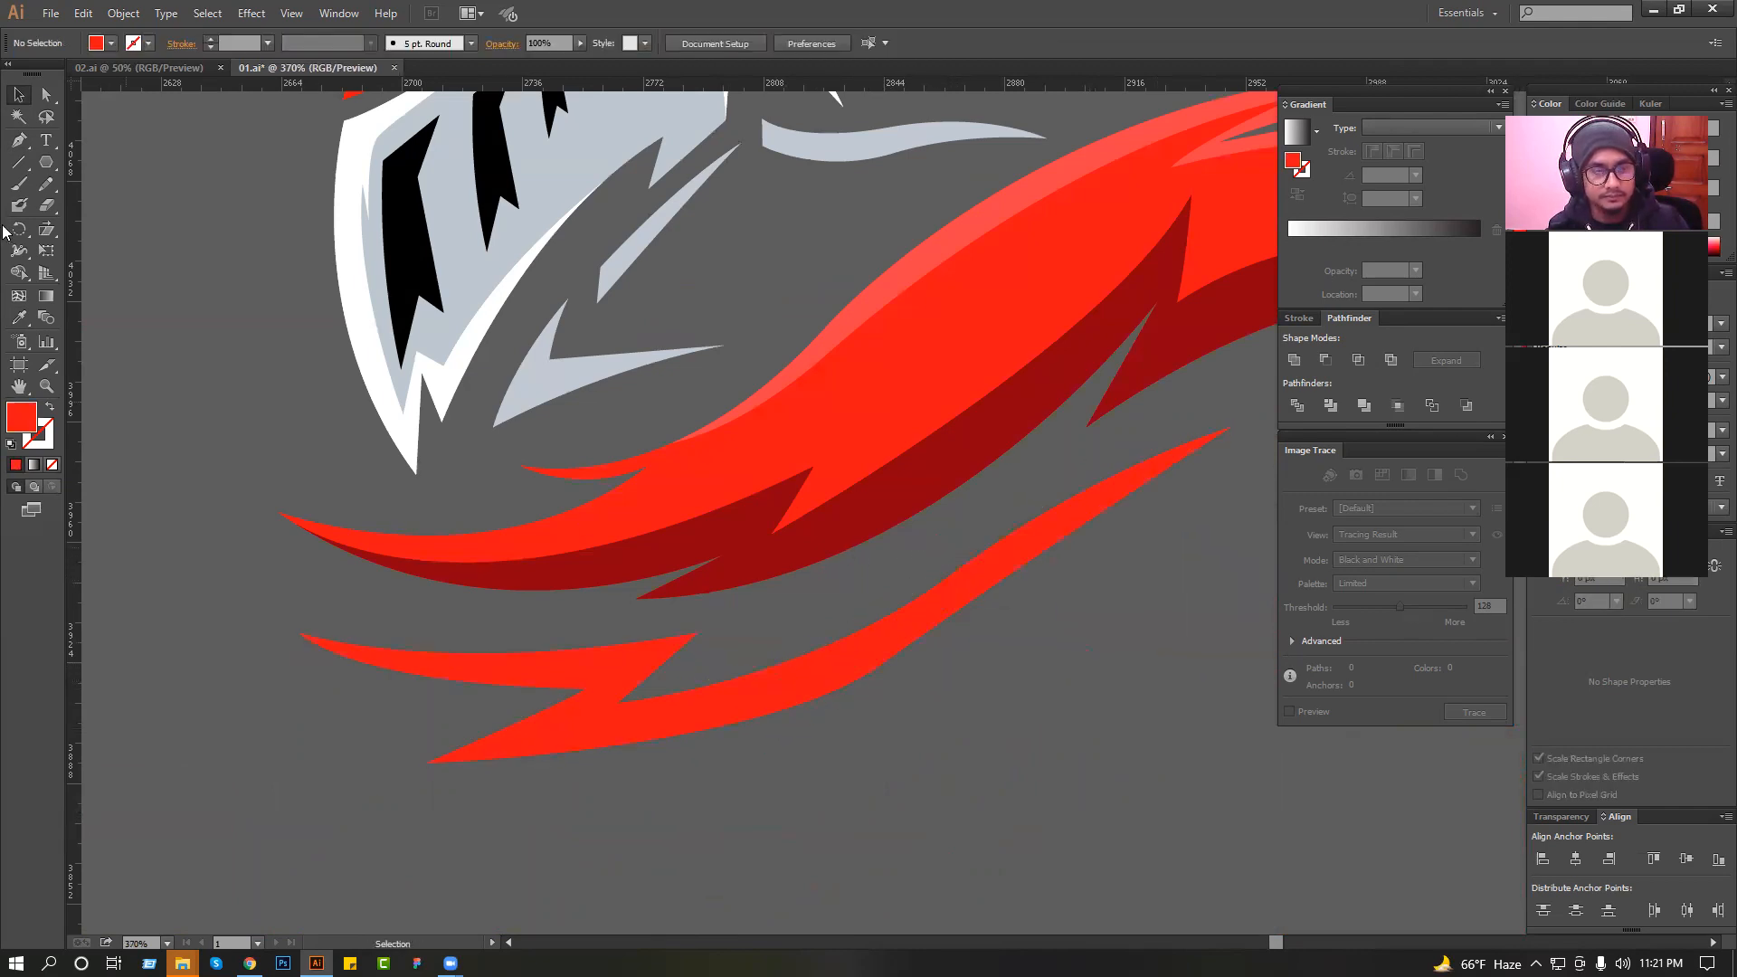
Draw a closed Pen shape over the lower collar strip, following its left tip, inner zigzag and right curve, and passing above it.
click(299, 632)
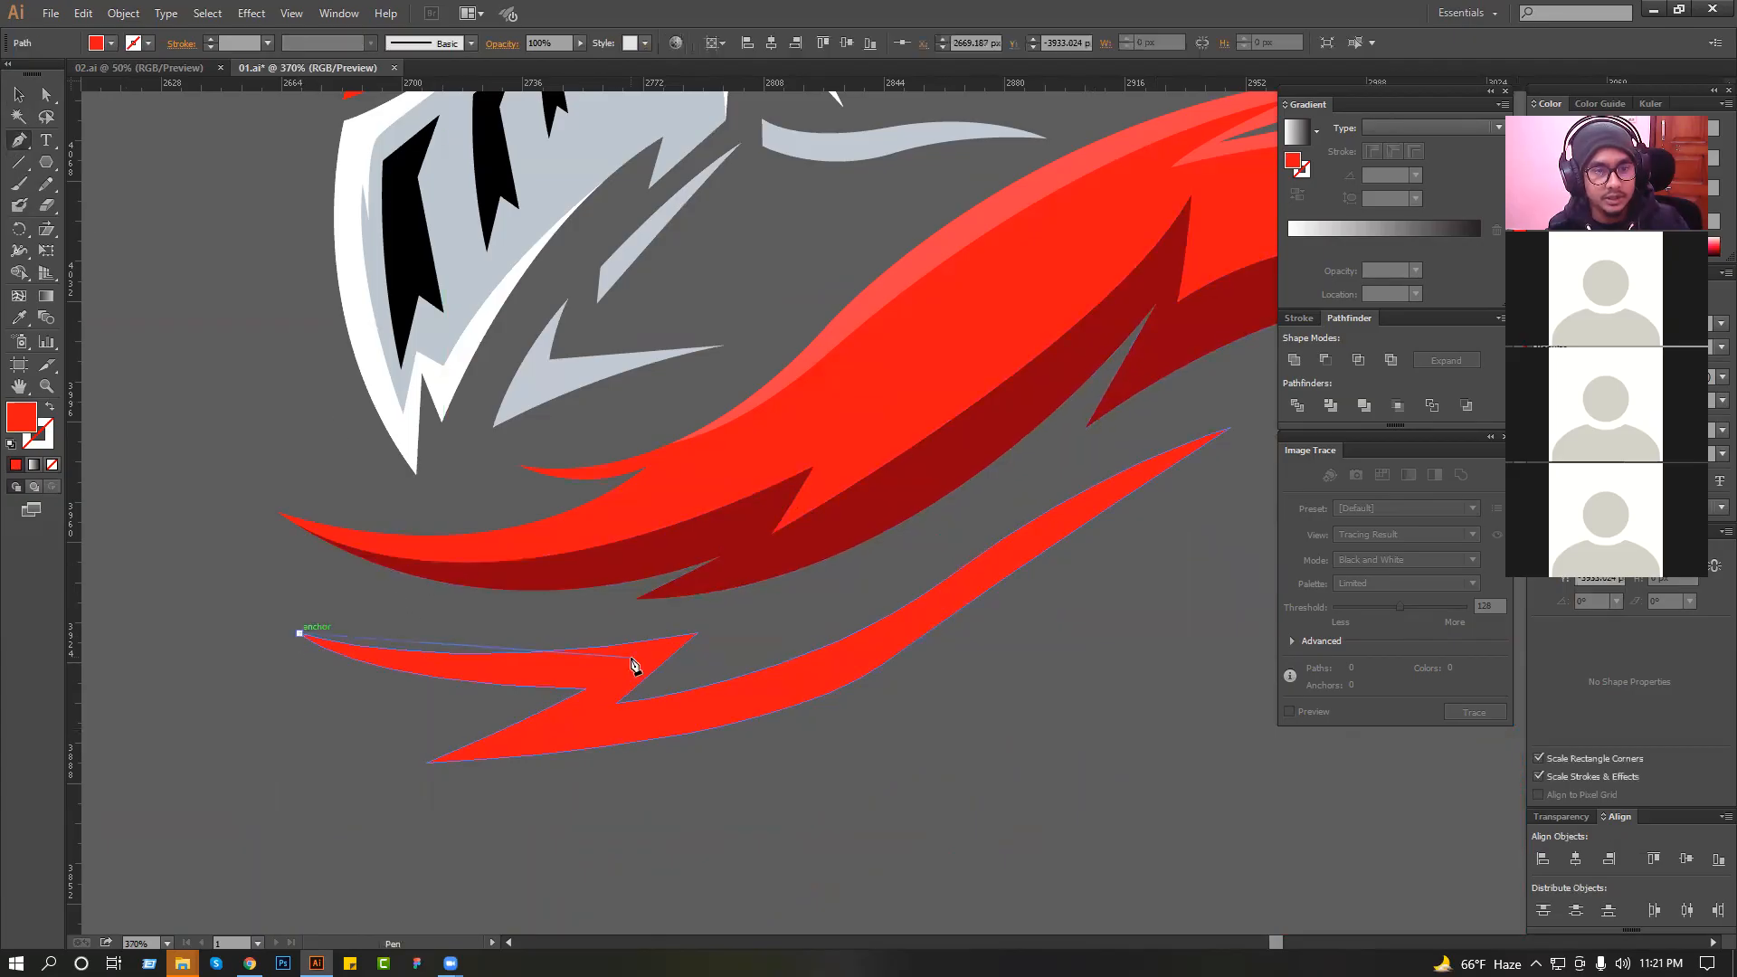
mouse_move(618, 657)
mouse_down()
mouse_move(791, 638)
mouse_move(586, 708)
mouse_up()
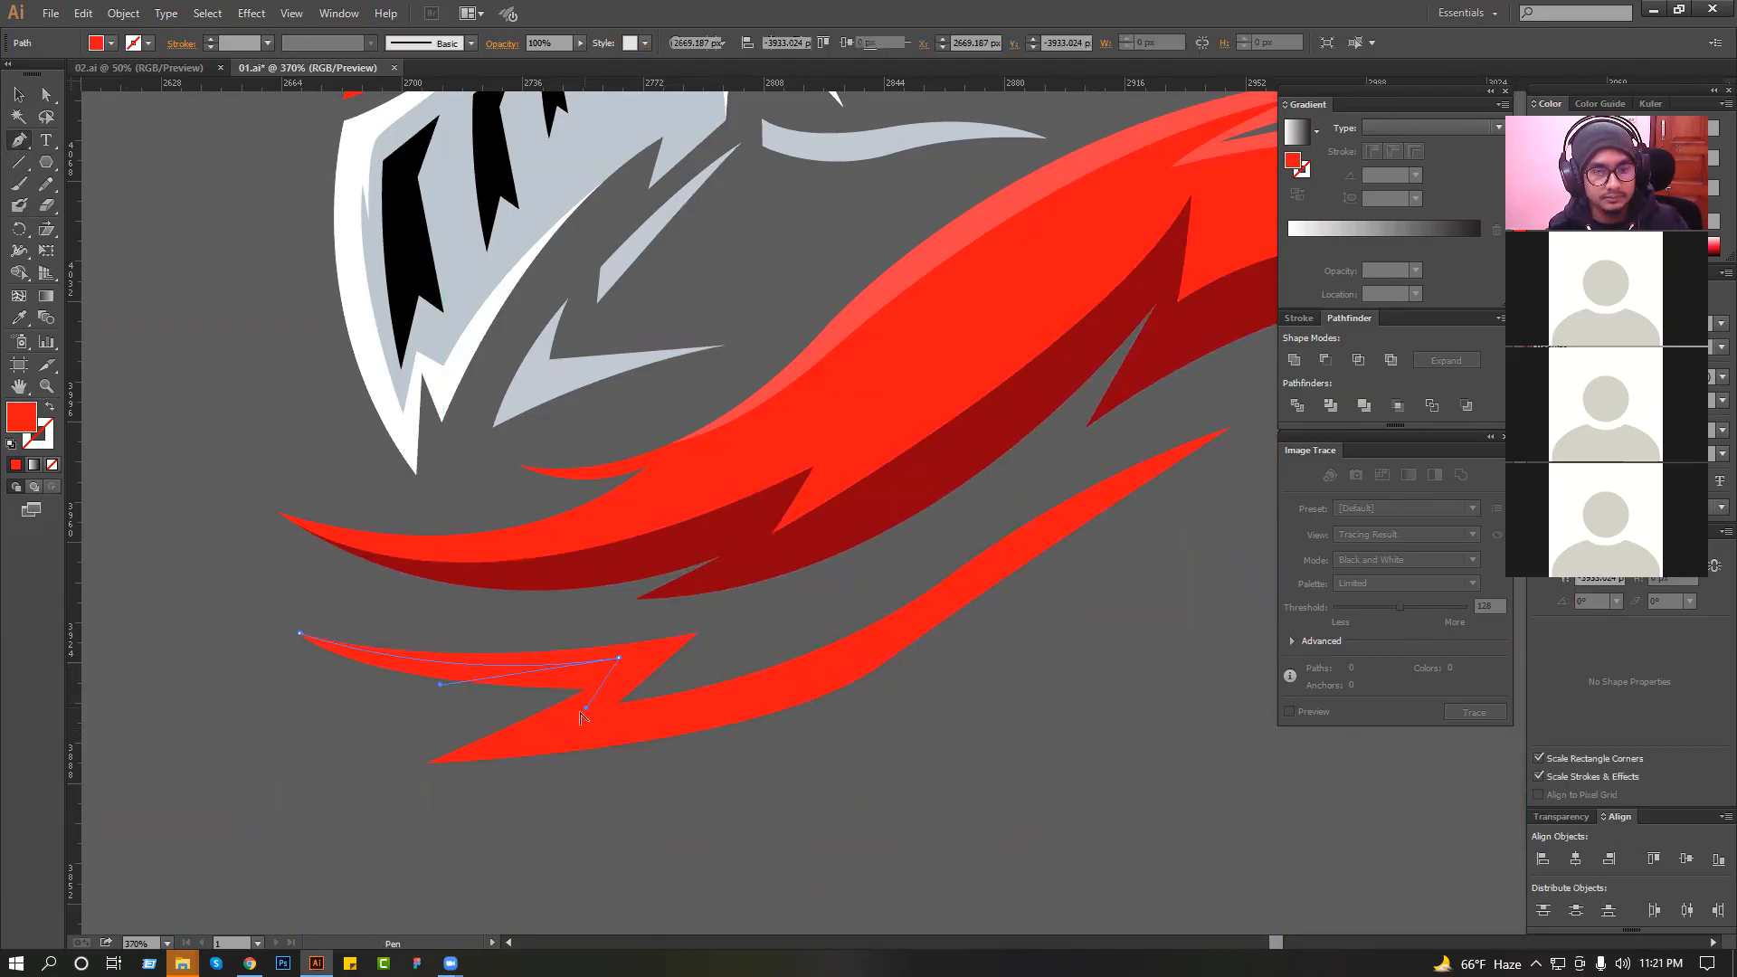
click(557, 727)
drag(932, 606, 892, 524)
drag(1005, 475, 554, 551)
key(ctrl+z)
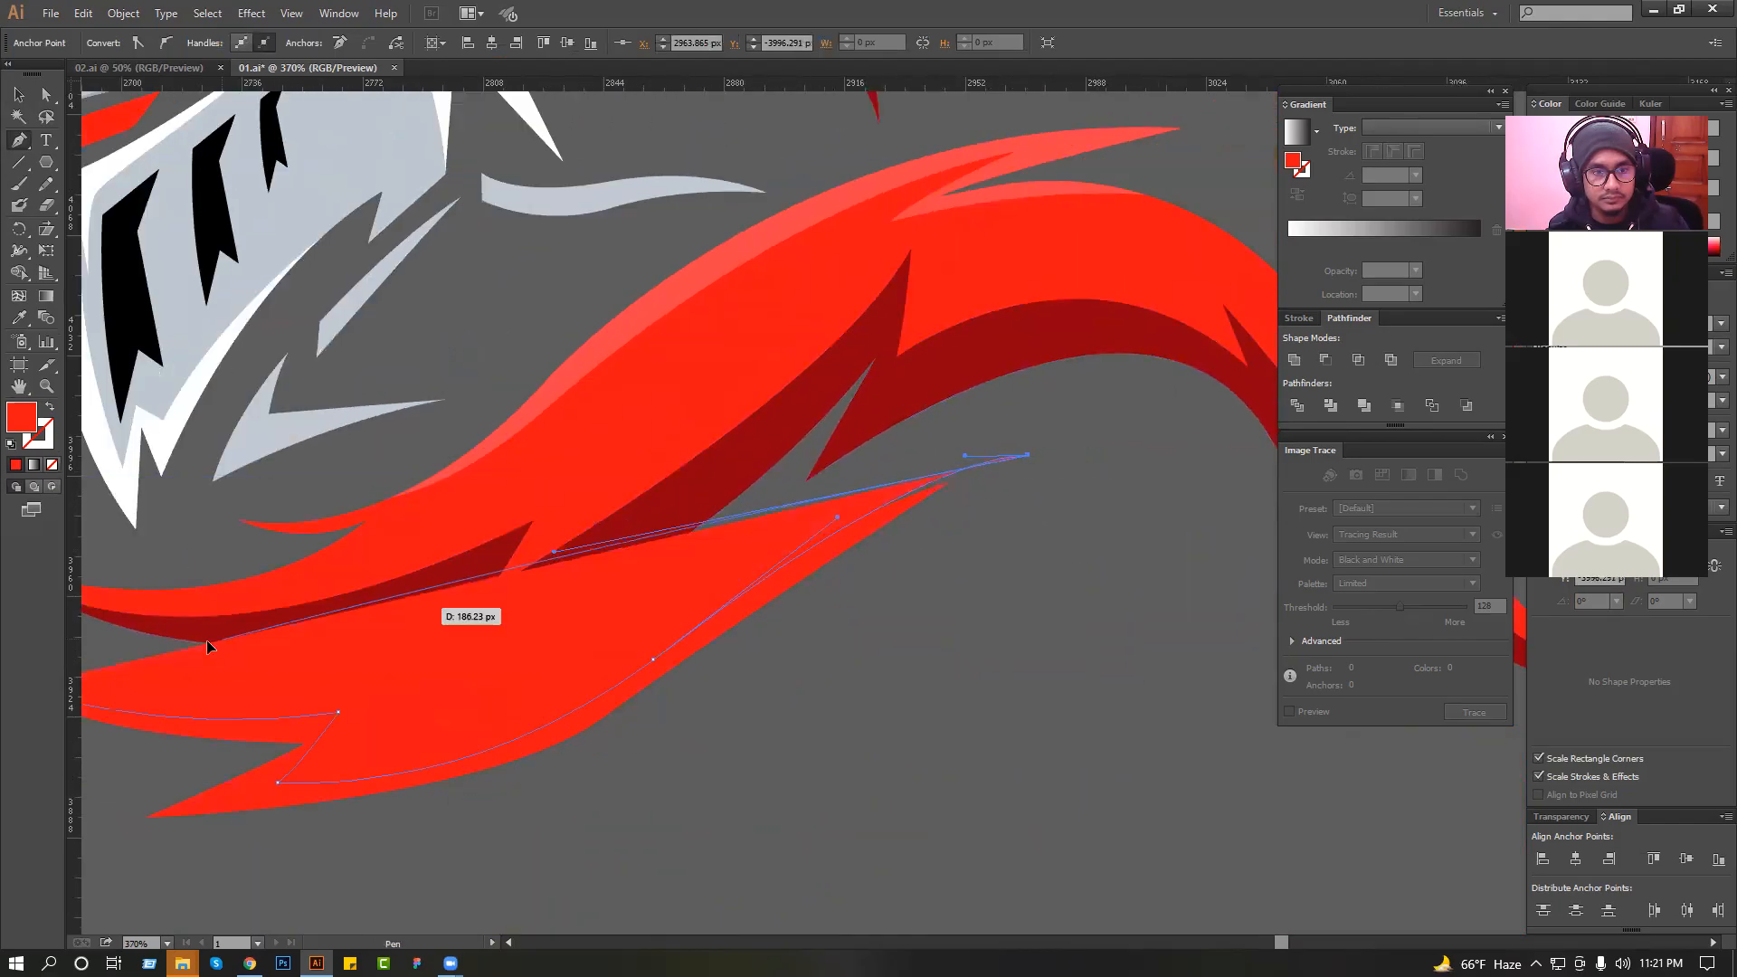
click(220, 639)
drag(120, 650, 572, 576)
click(478, 569)
click(471, 614)
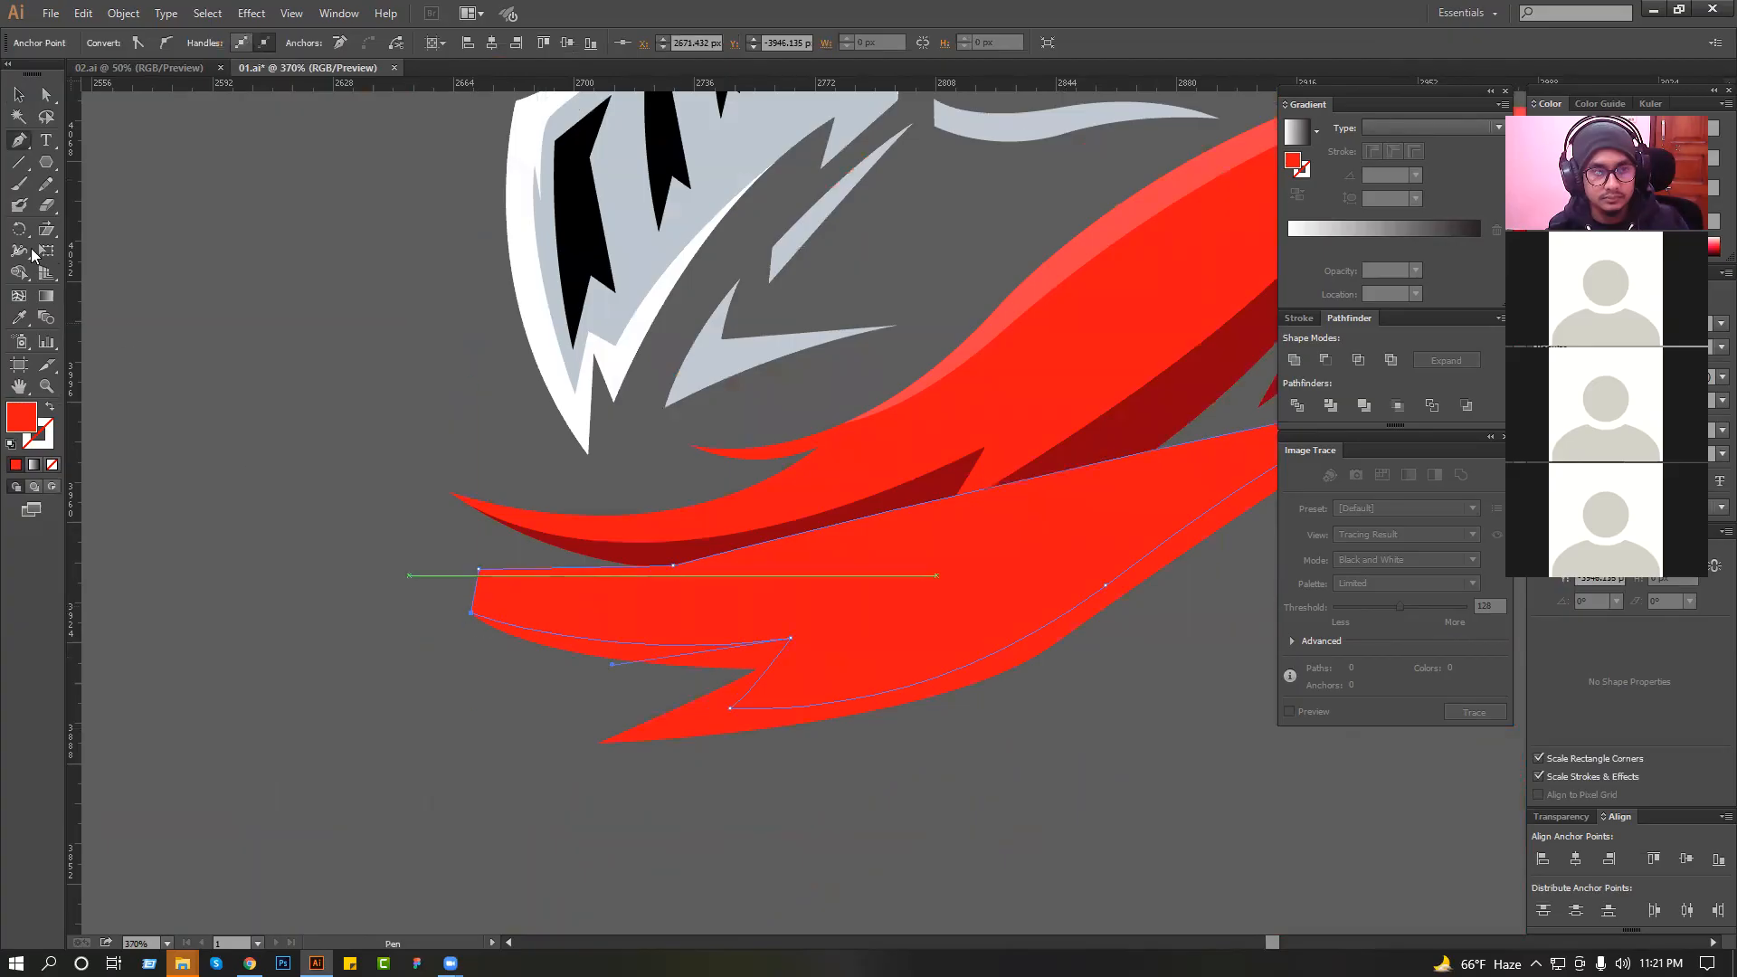
Intersect the drawn shape with a copy of the lower collar strip to form its upper shadow.
click(19, 96)
click(127, 252)
ctrl+click(699, 720)
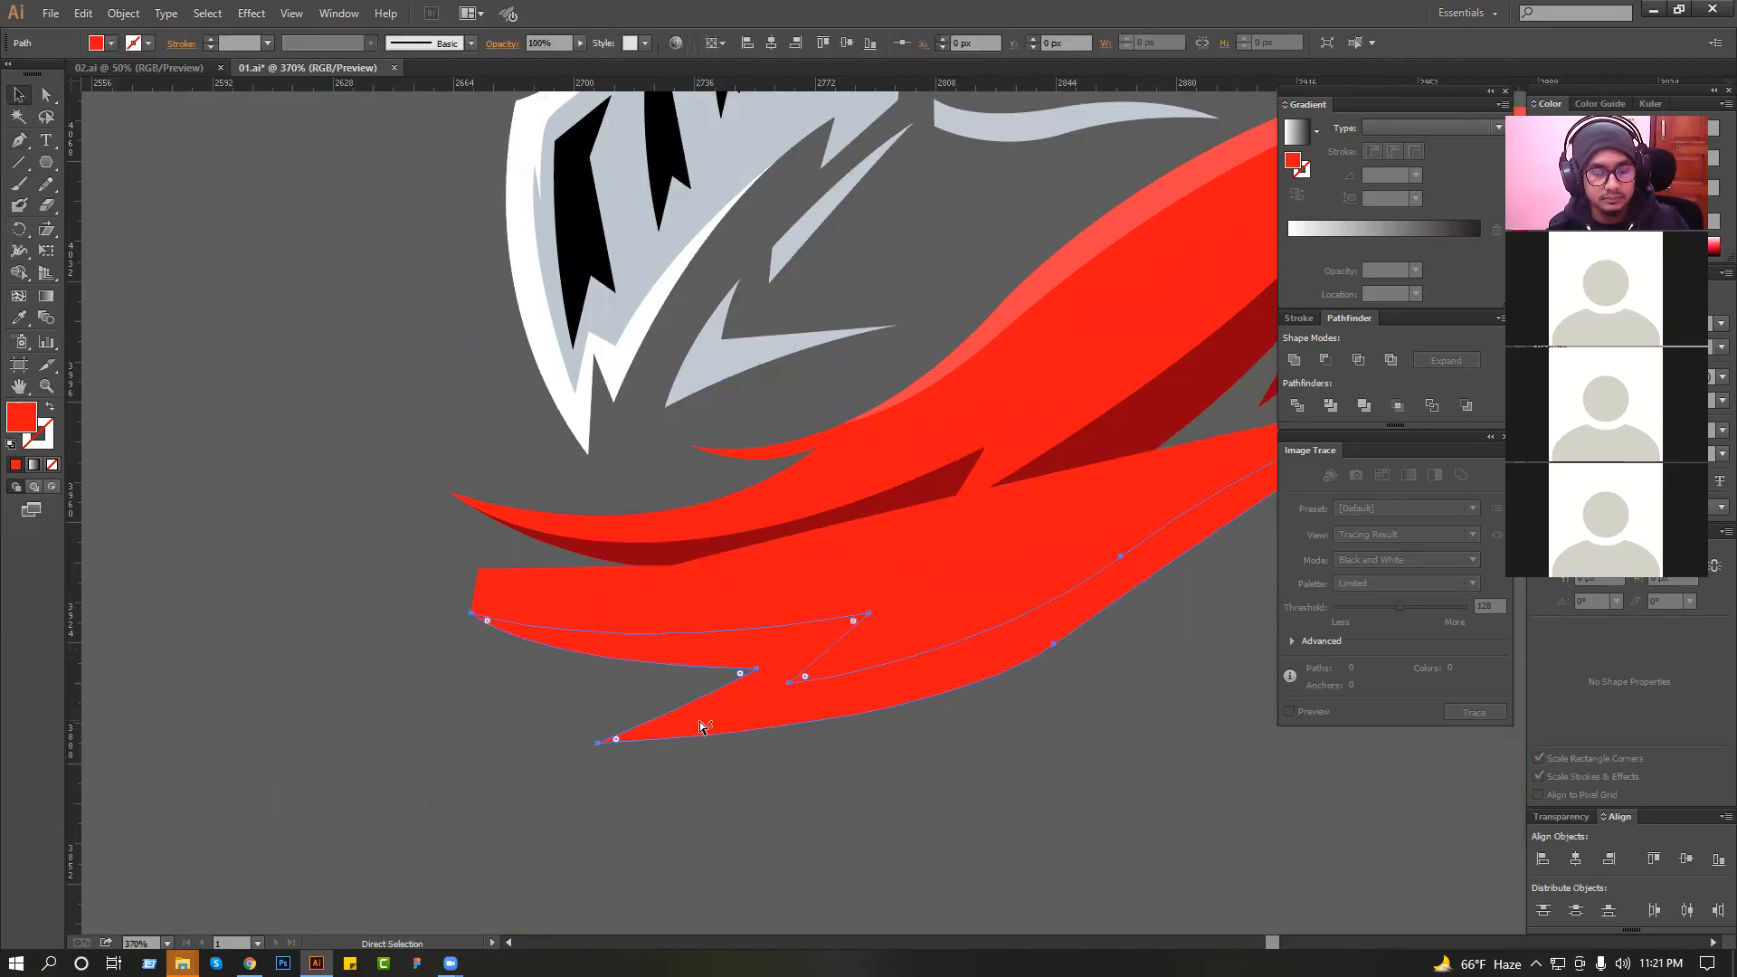
shift+click(924, 566)
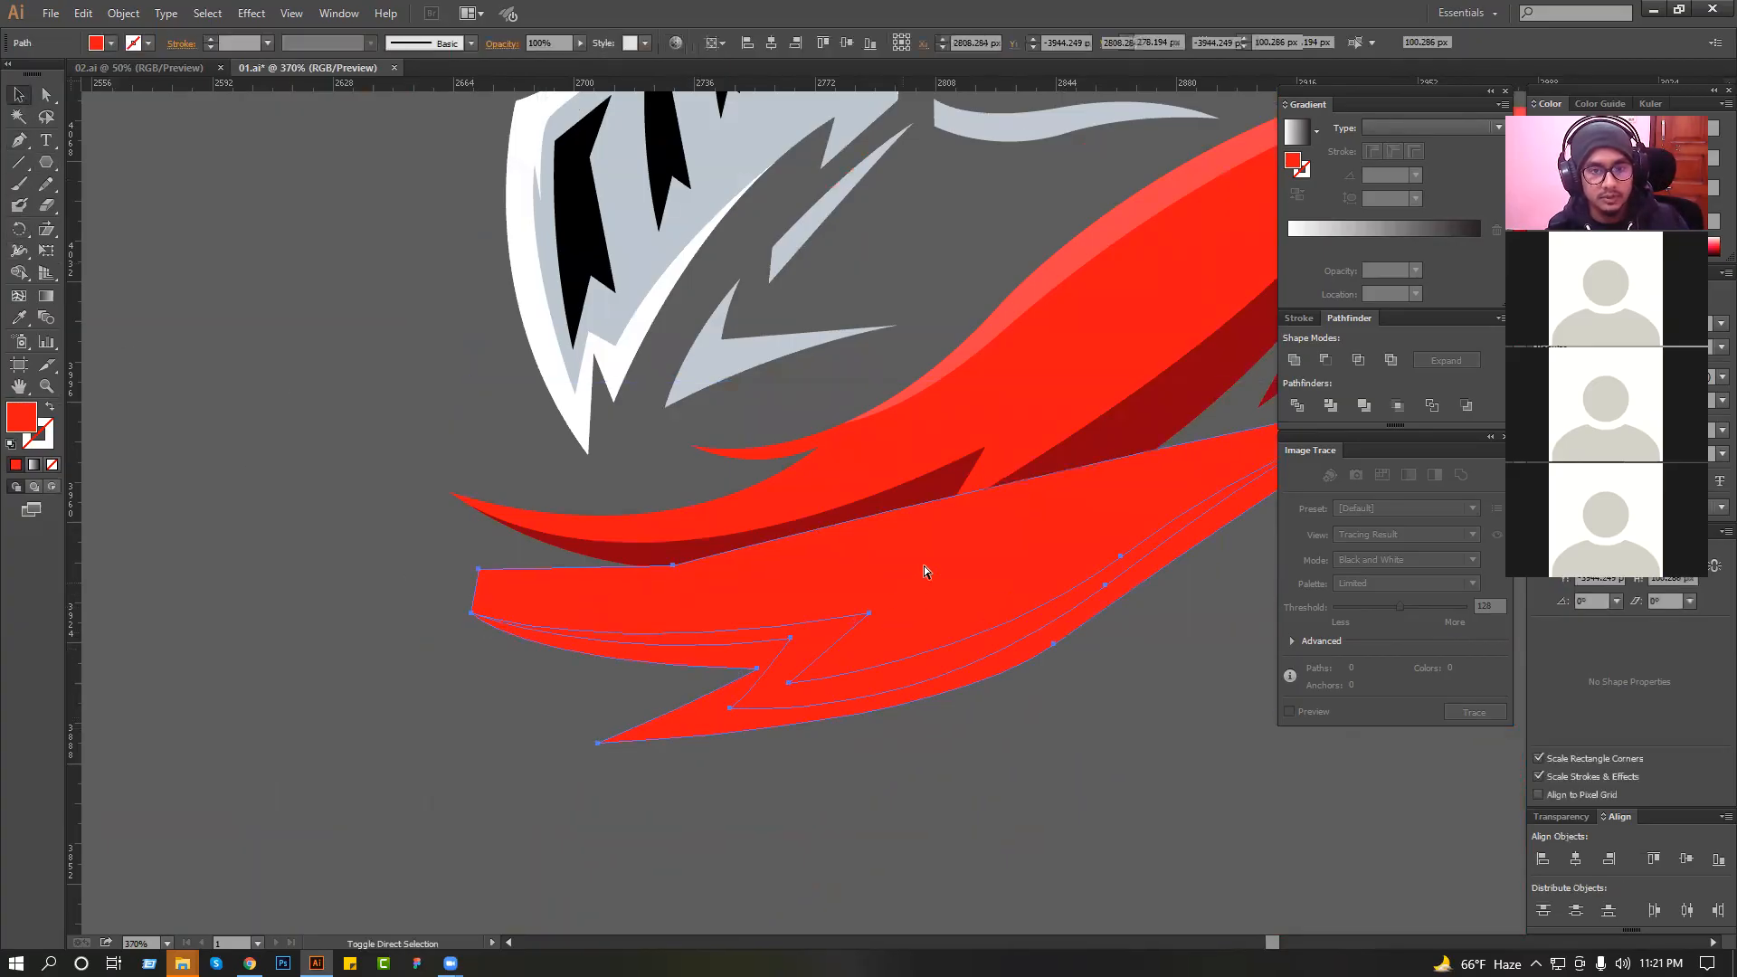
click(1357, 361)
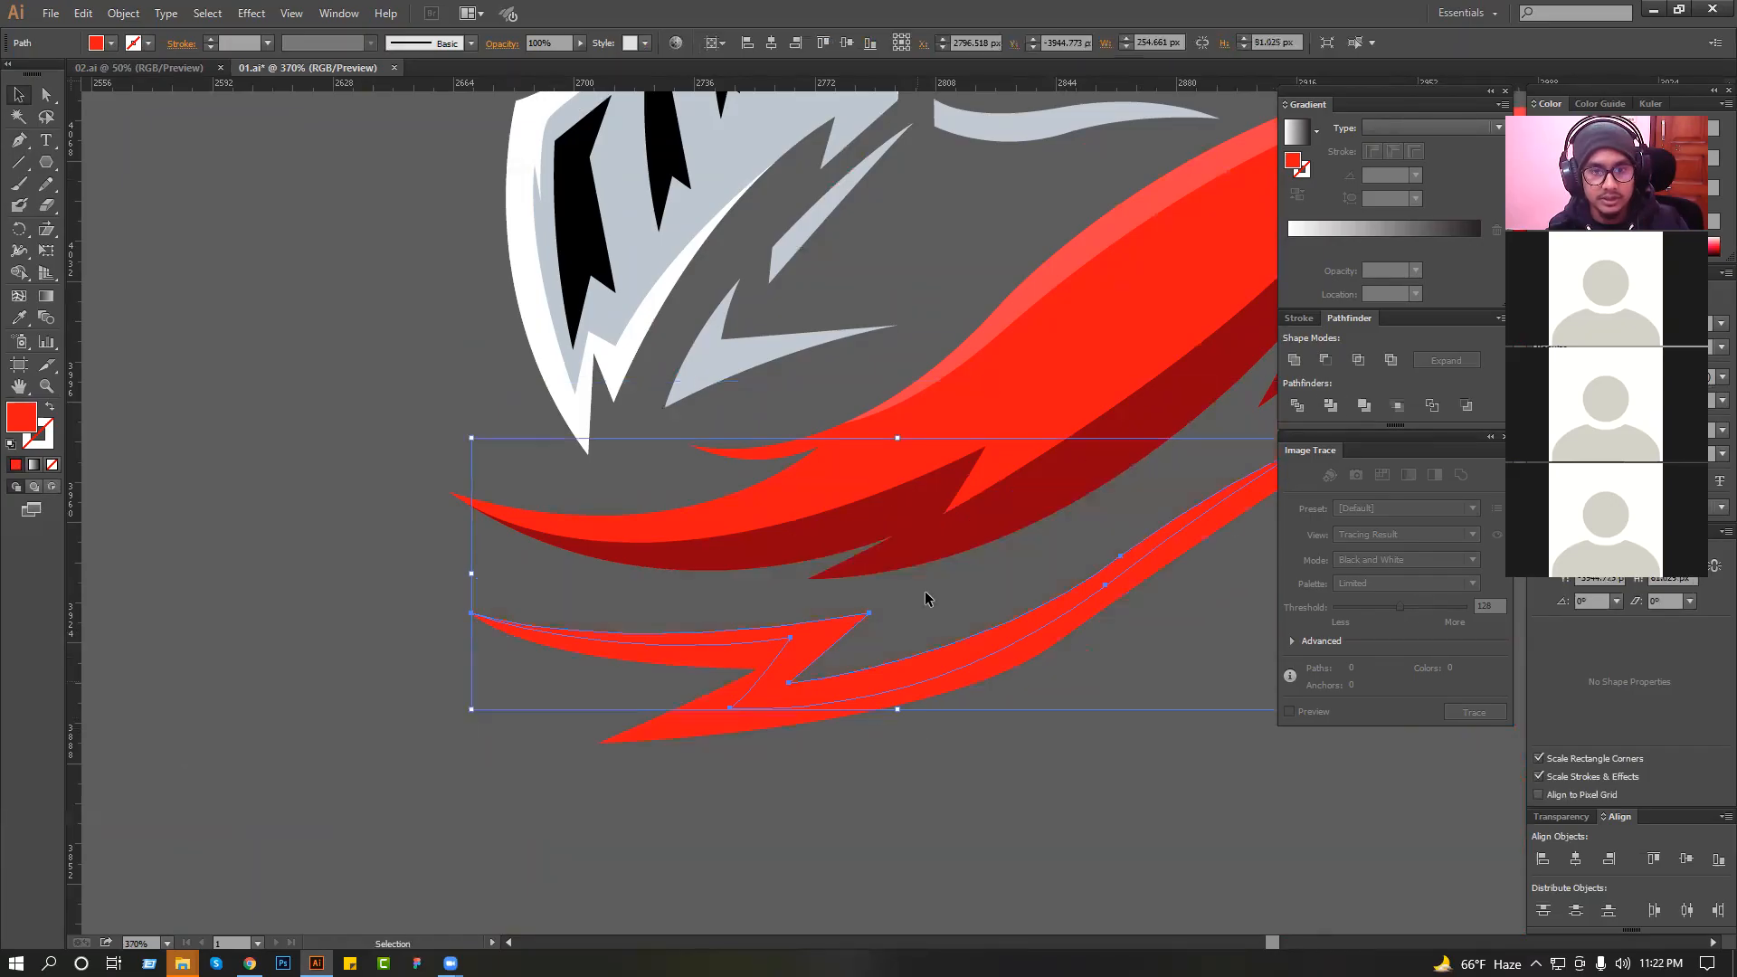
Recolour the lower collar strip's shadow with the dark red sampled from the main collar's shading.
click(18, 318)
click(966, 541)
key(v)
click(226, 220)
scroll(358, 350, down, 3)
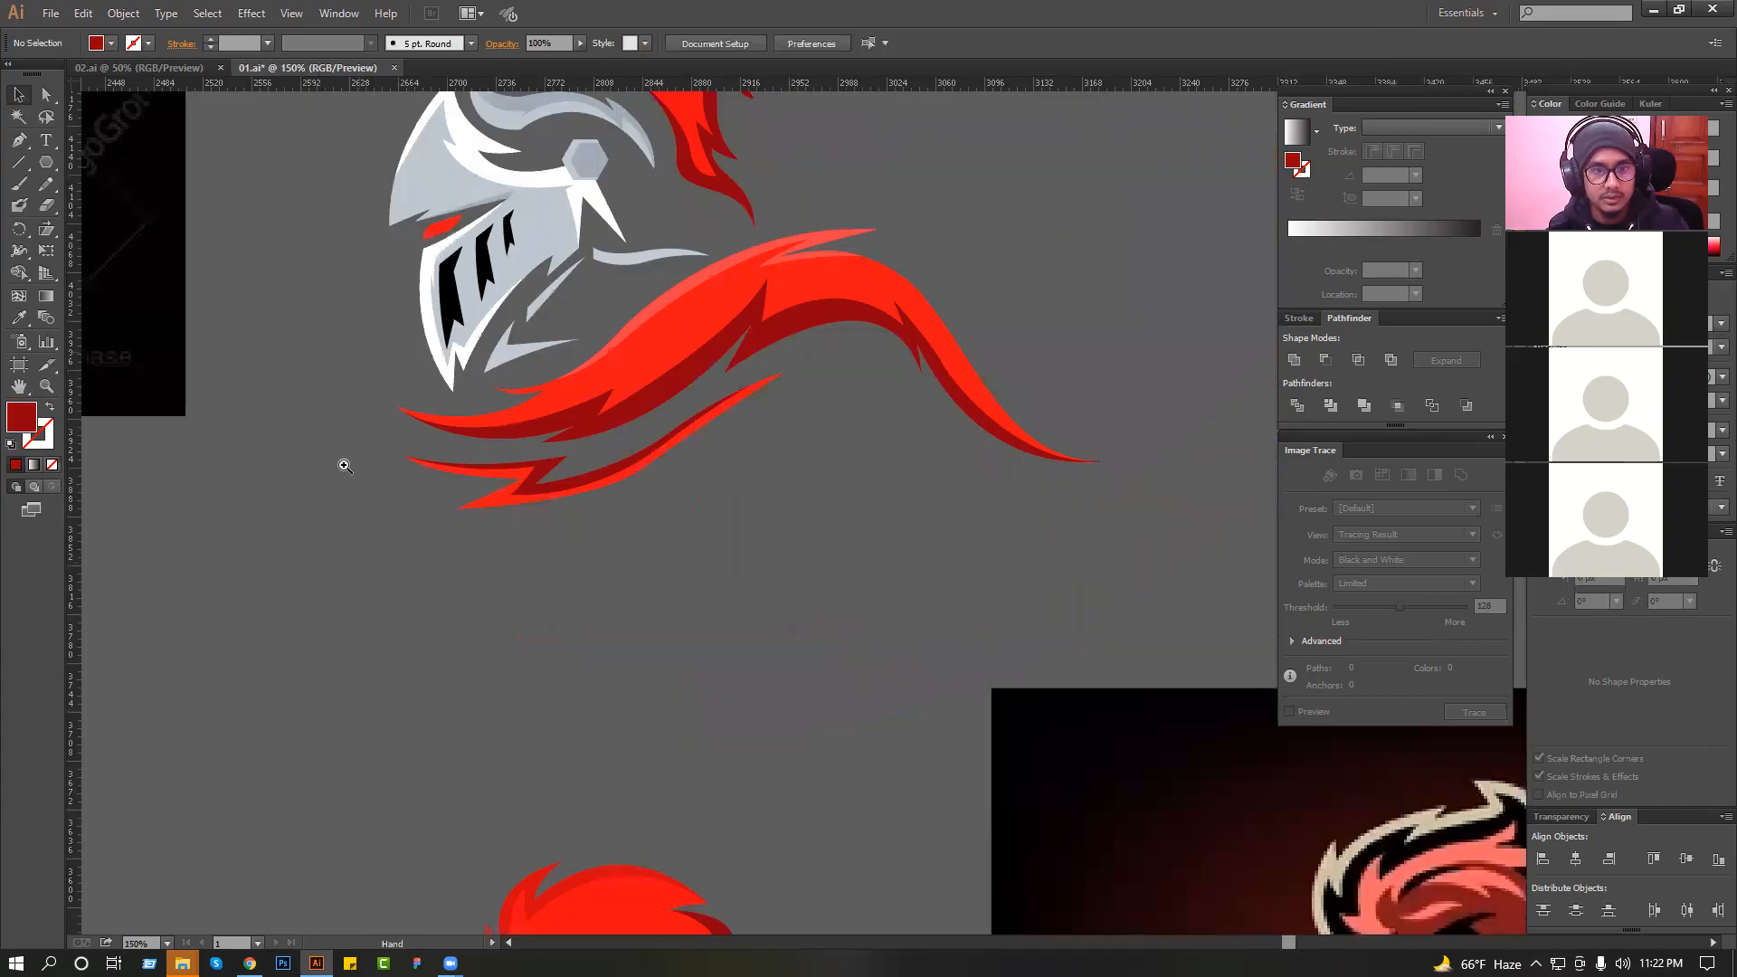
scroll(345, 465, down, 2)
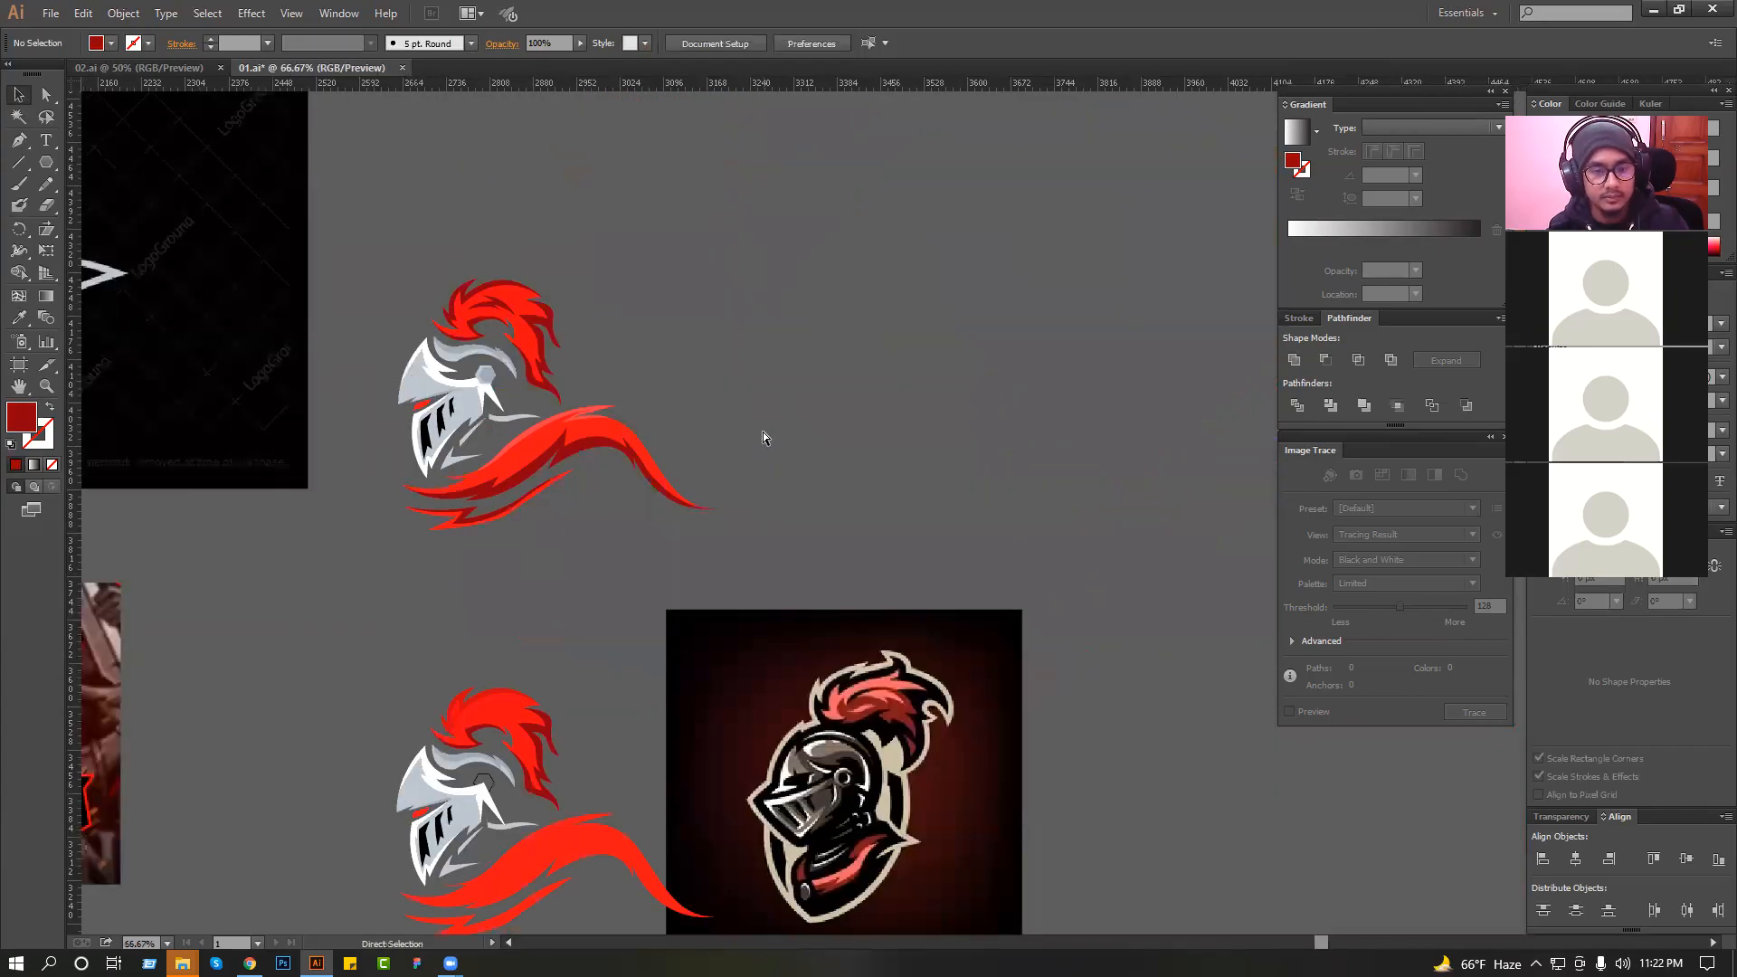
Try tilting the whole knight artwork slightly and reflecting it across the vertical axis.
scroll(376, 214, left, 1)
drag(377, 213, 738, 588)
click(756, 561)
drag(368, 253, 724, 458)
key(ctrl+plus)
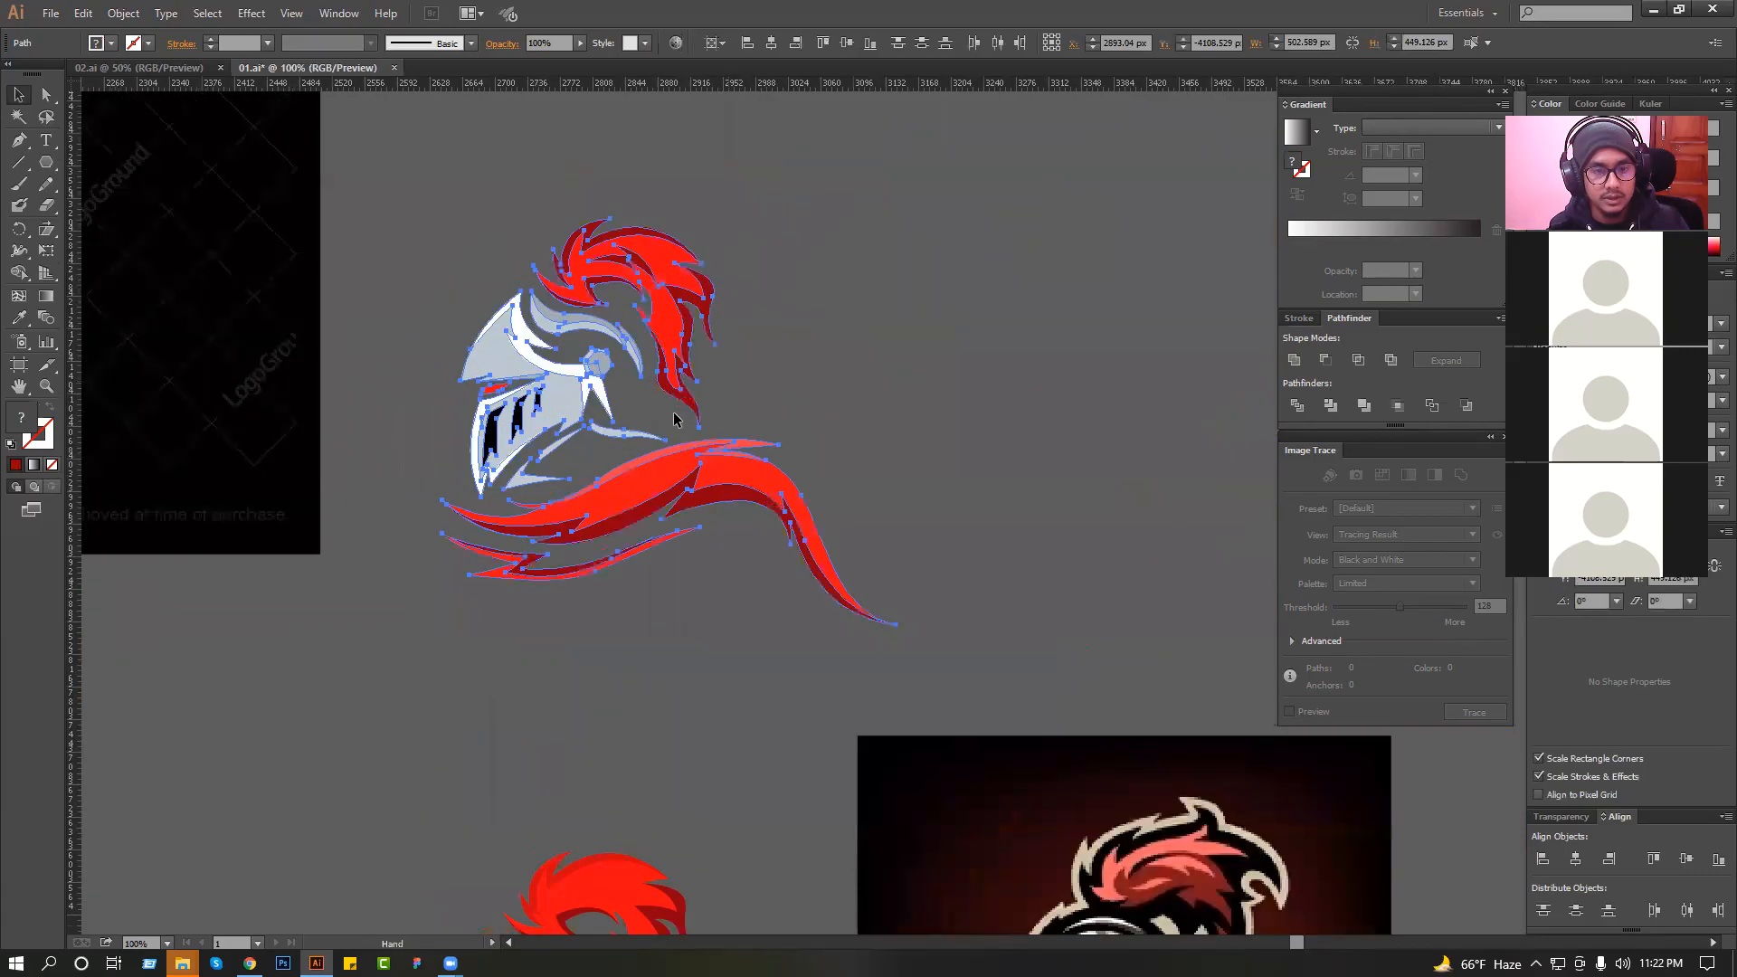
right_click(676, 413)
mouse_move(751, 624)
click(890, 687)
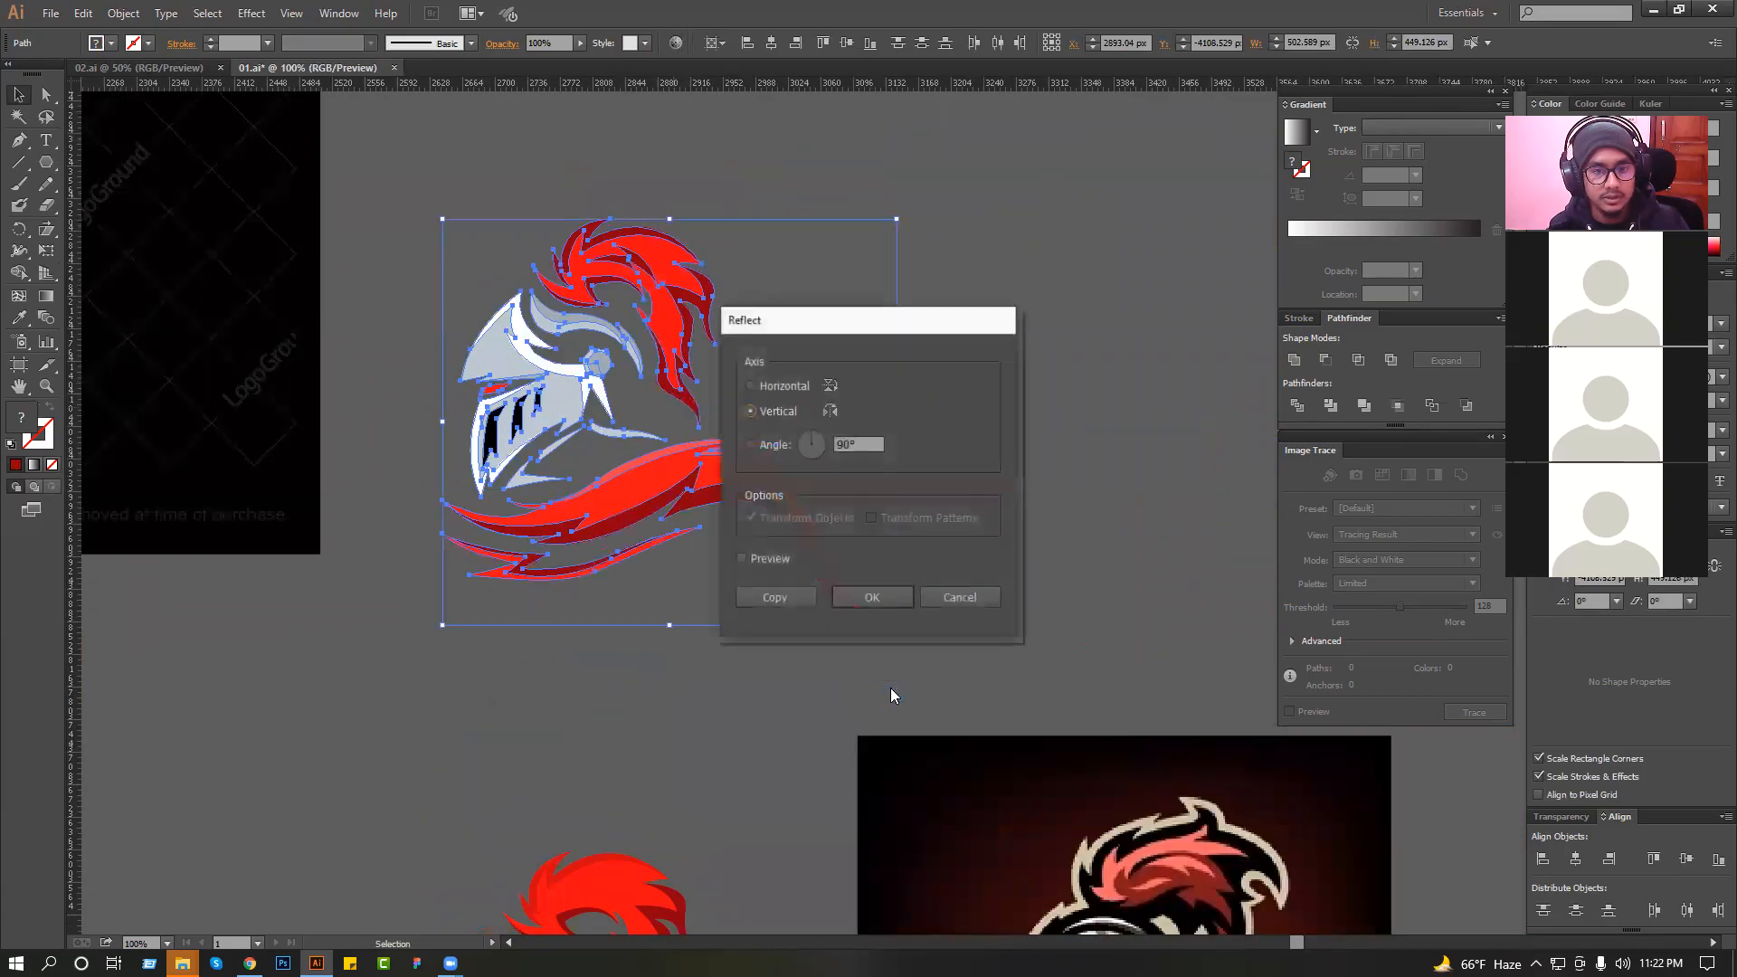
key(Return)
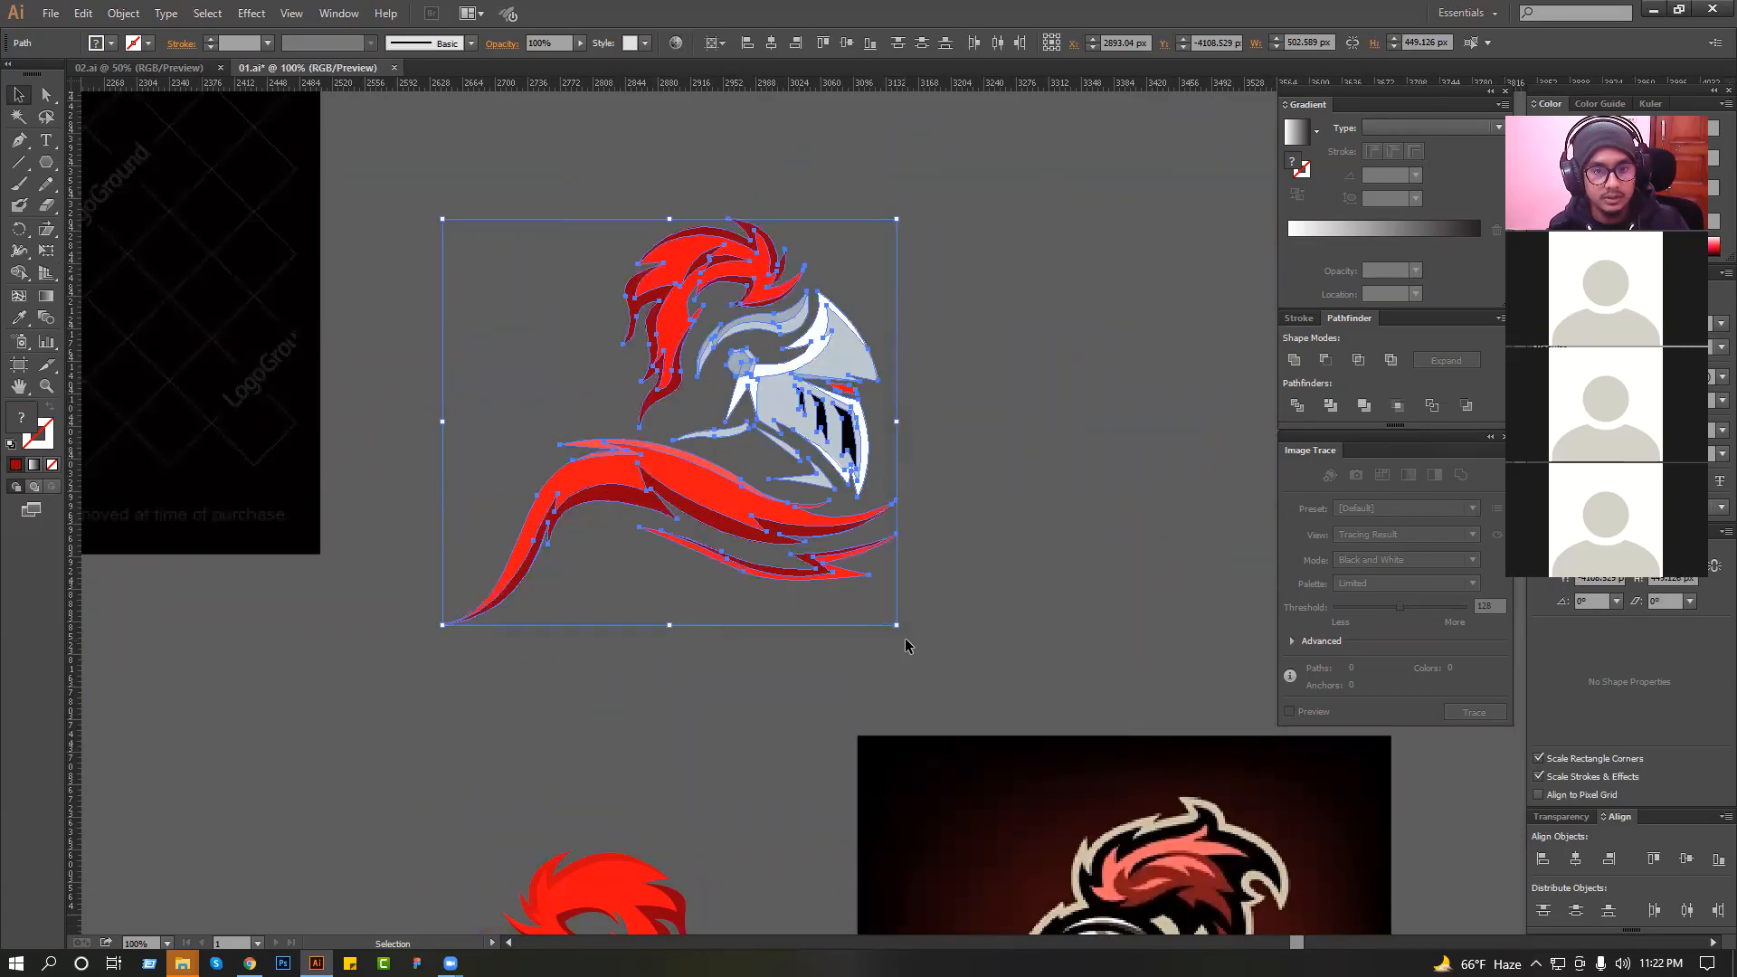
Try rotating the mirrored artwork counterclockwise, and undo the rotations and the reflection.
drag(904, 635, 907, 532)
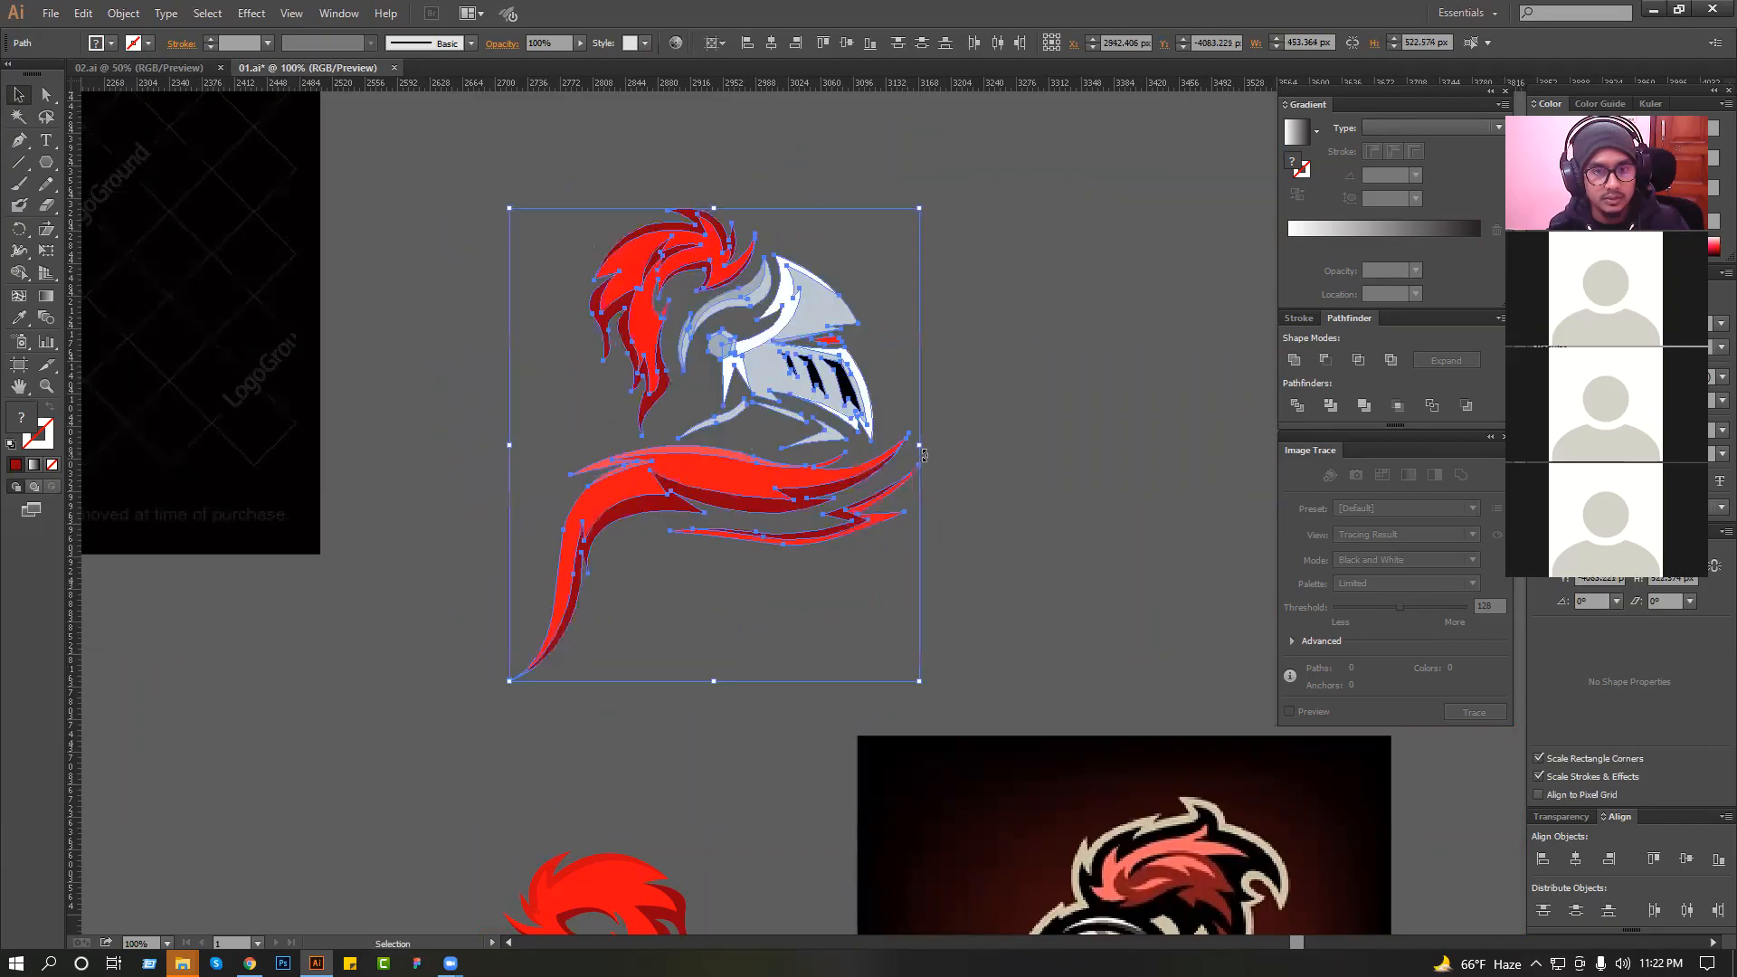
drag(925, 447, 938, 579)
key(ctrl+z)
click(948, 547)
ctrl+alt+click(766, 501)
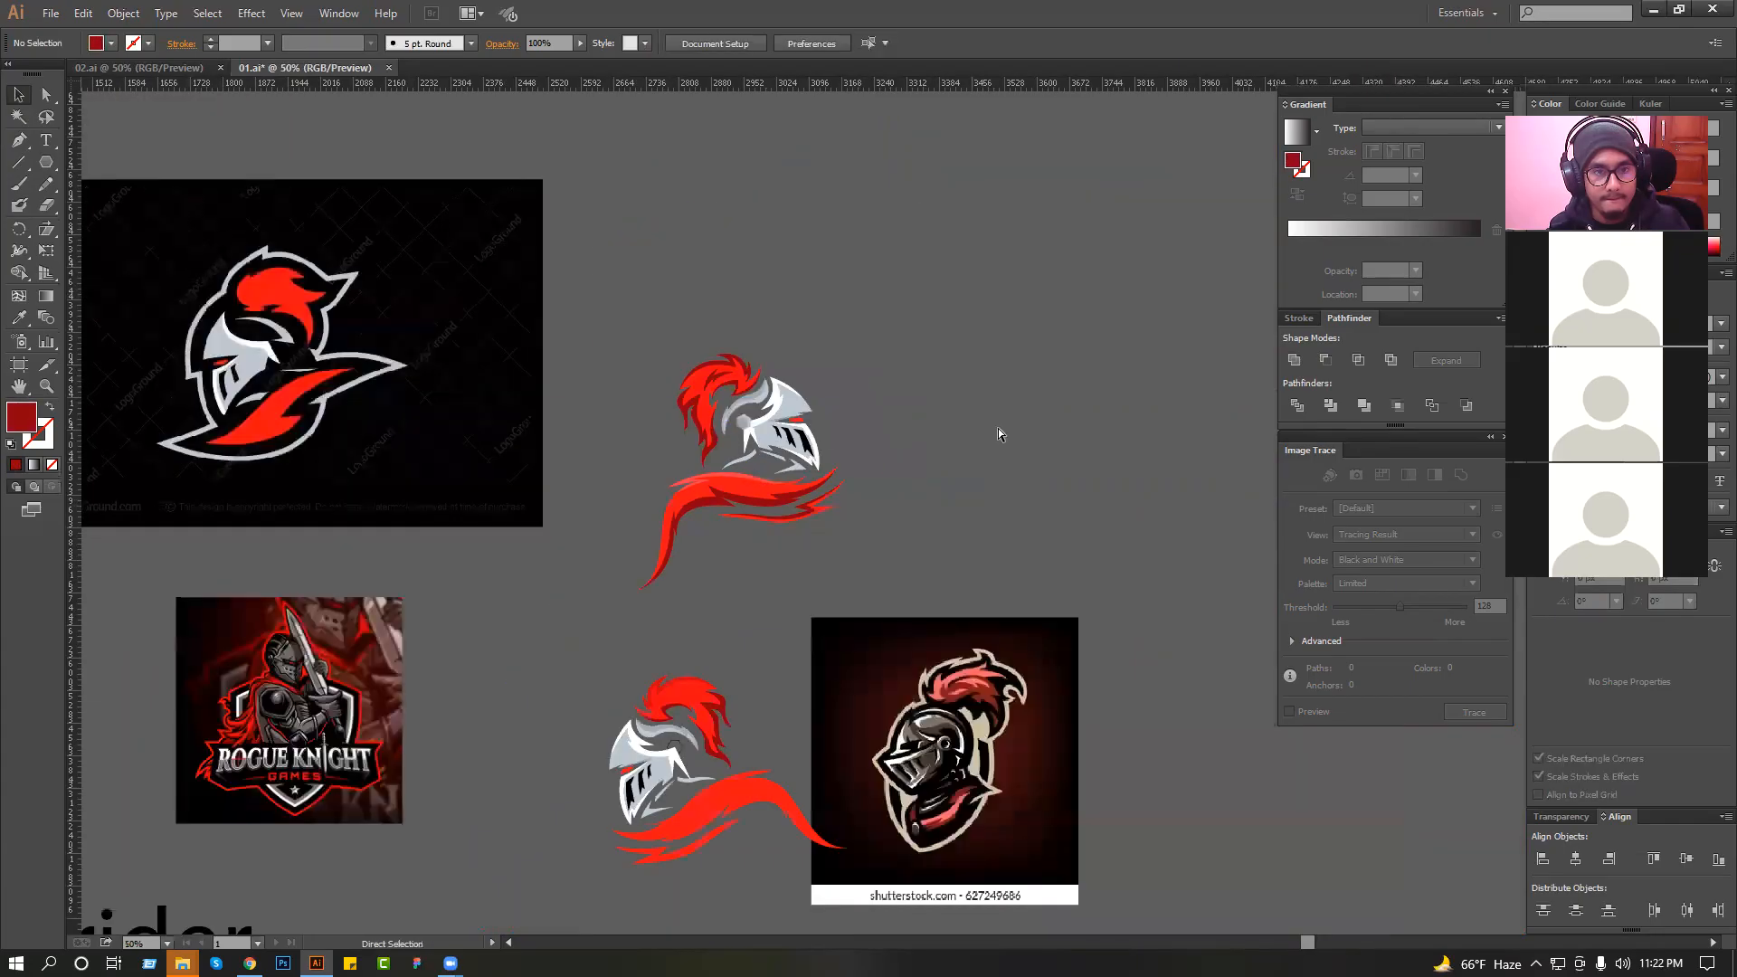
key(ctrl+z)
key(ctrl+z)
key(ctrl+z)
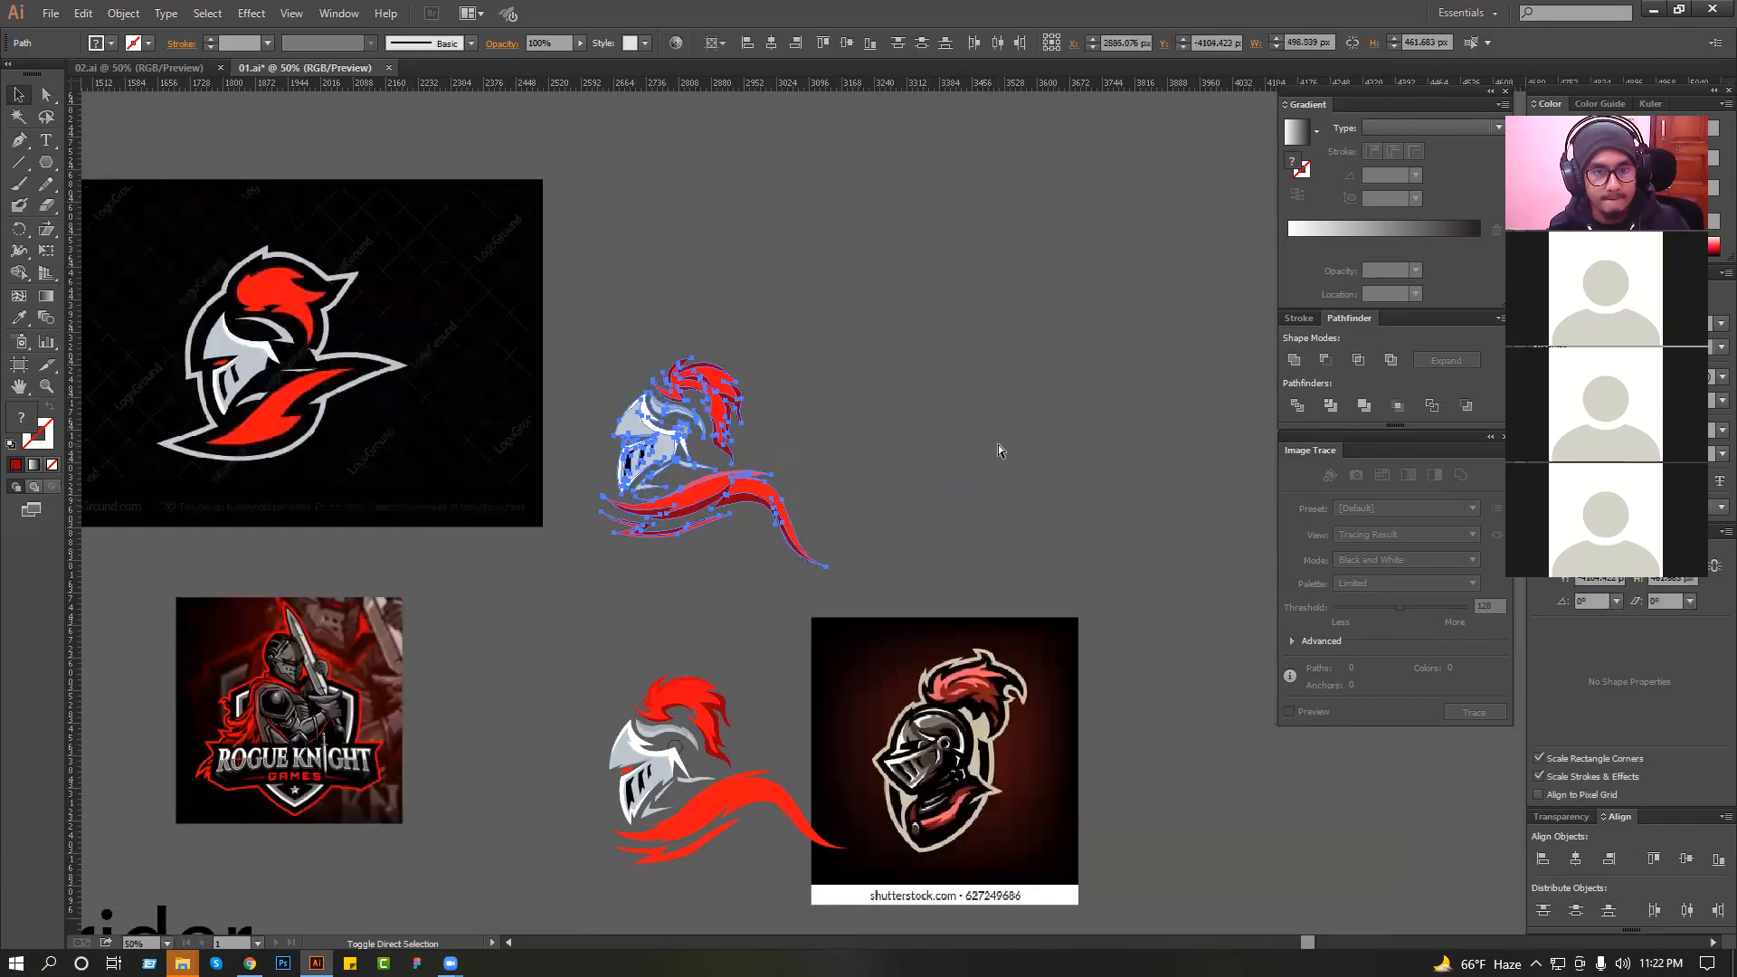
key(ctrl+z)
Move the whole knight artwork about 105 px to the right and slightly up, and save the document.
click(982, 443)
drag(568, 313, 1037, 591)
ctrl+alt+click(765, 513)
drag(765, 513, 925, 495)
drag(1100, 680, 1124, 676)
click(957, 586)
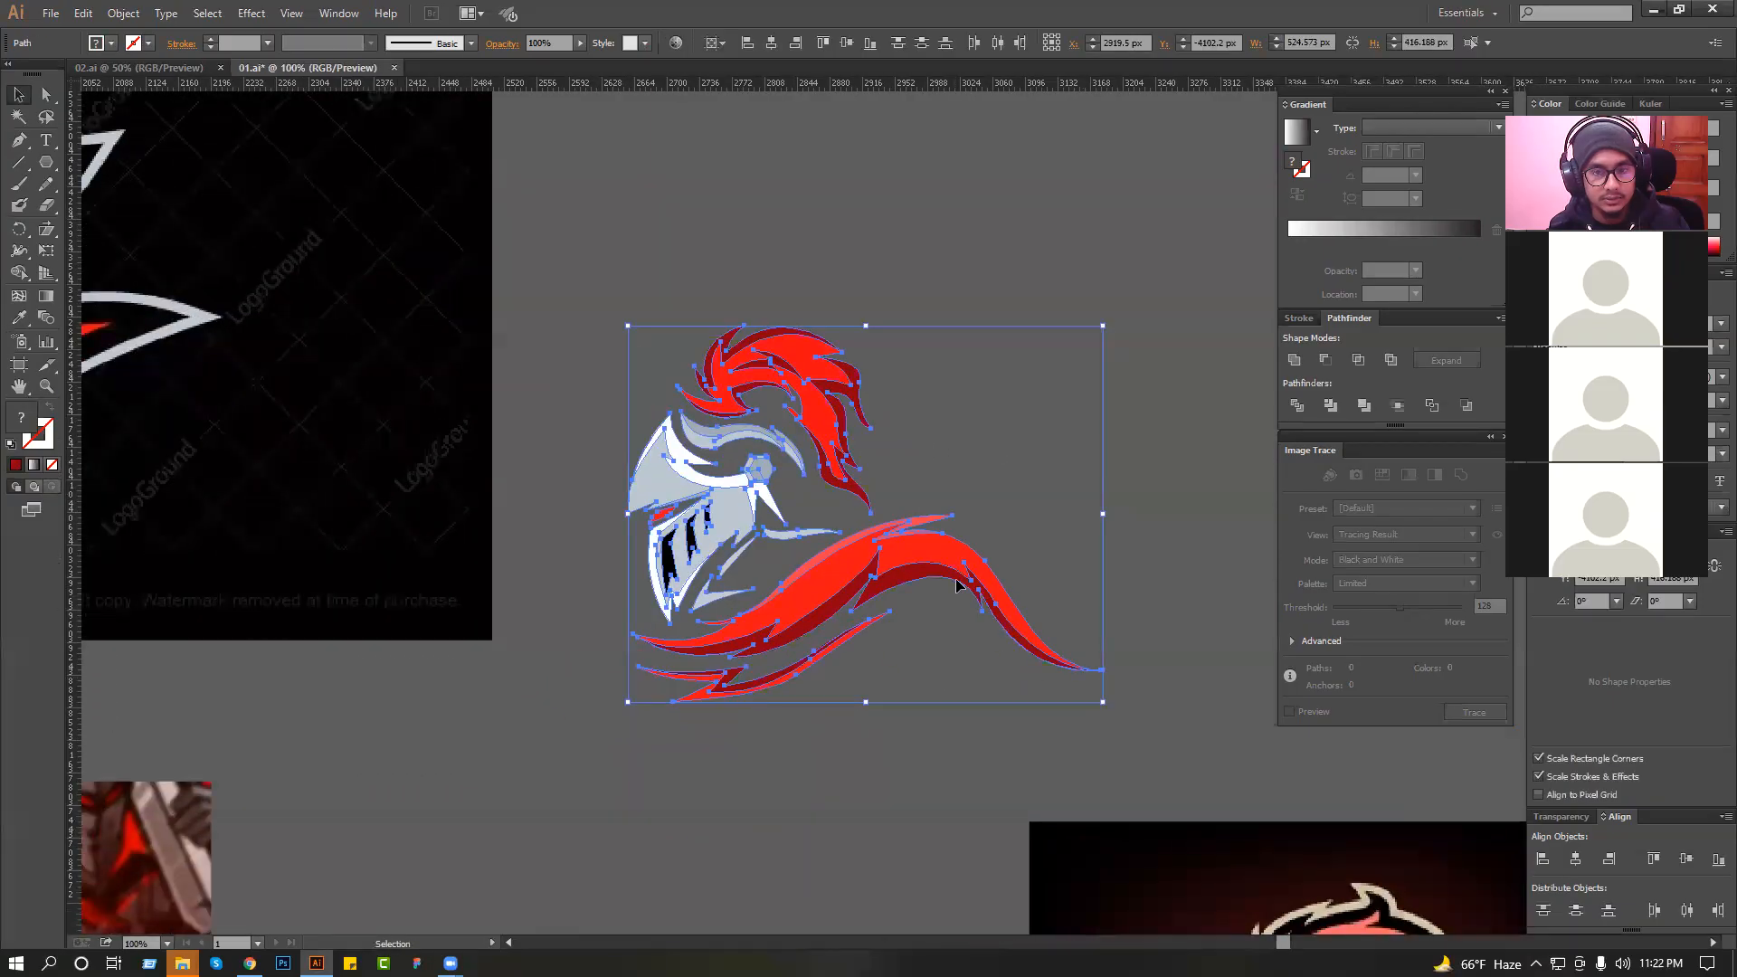
key(ctrl+z)
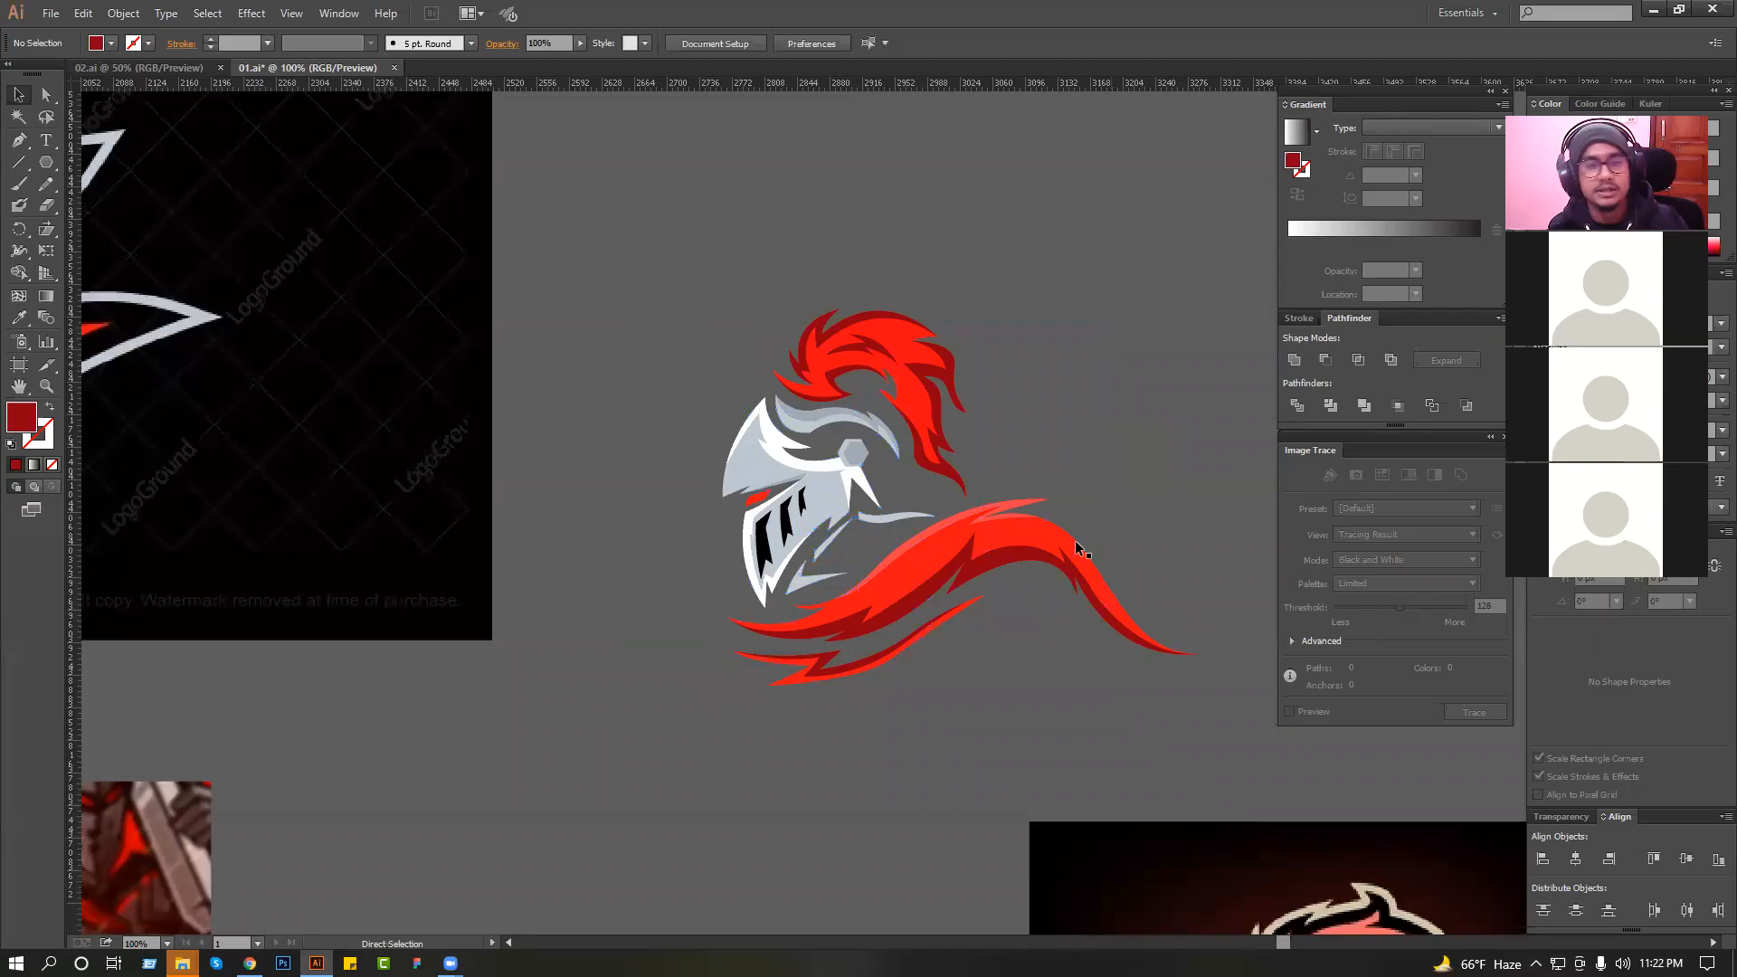
ctrl+alt+click(792, 463)
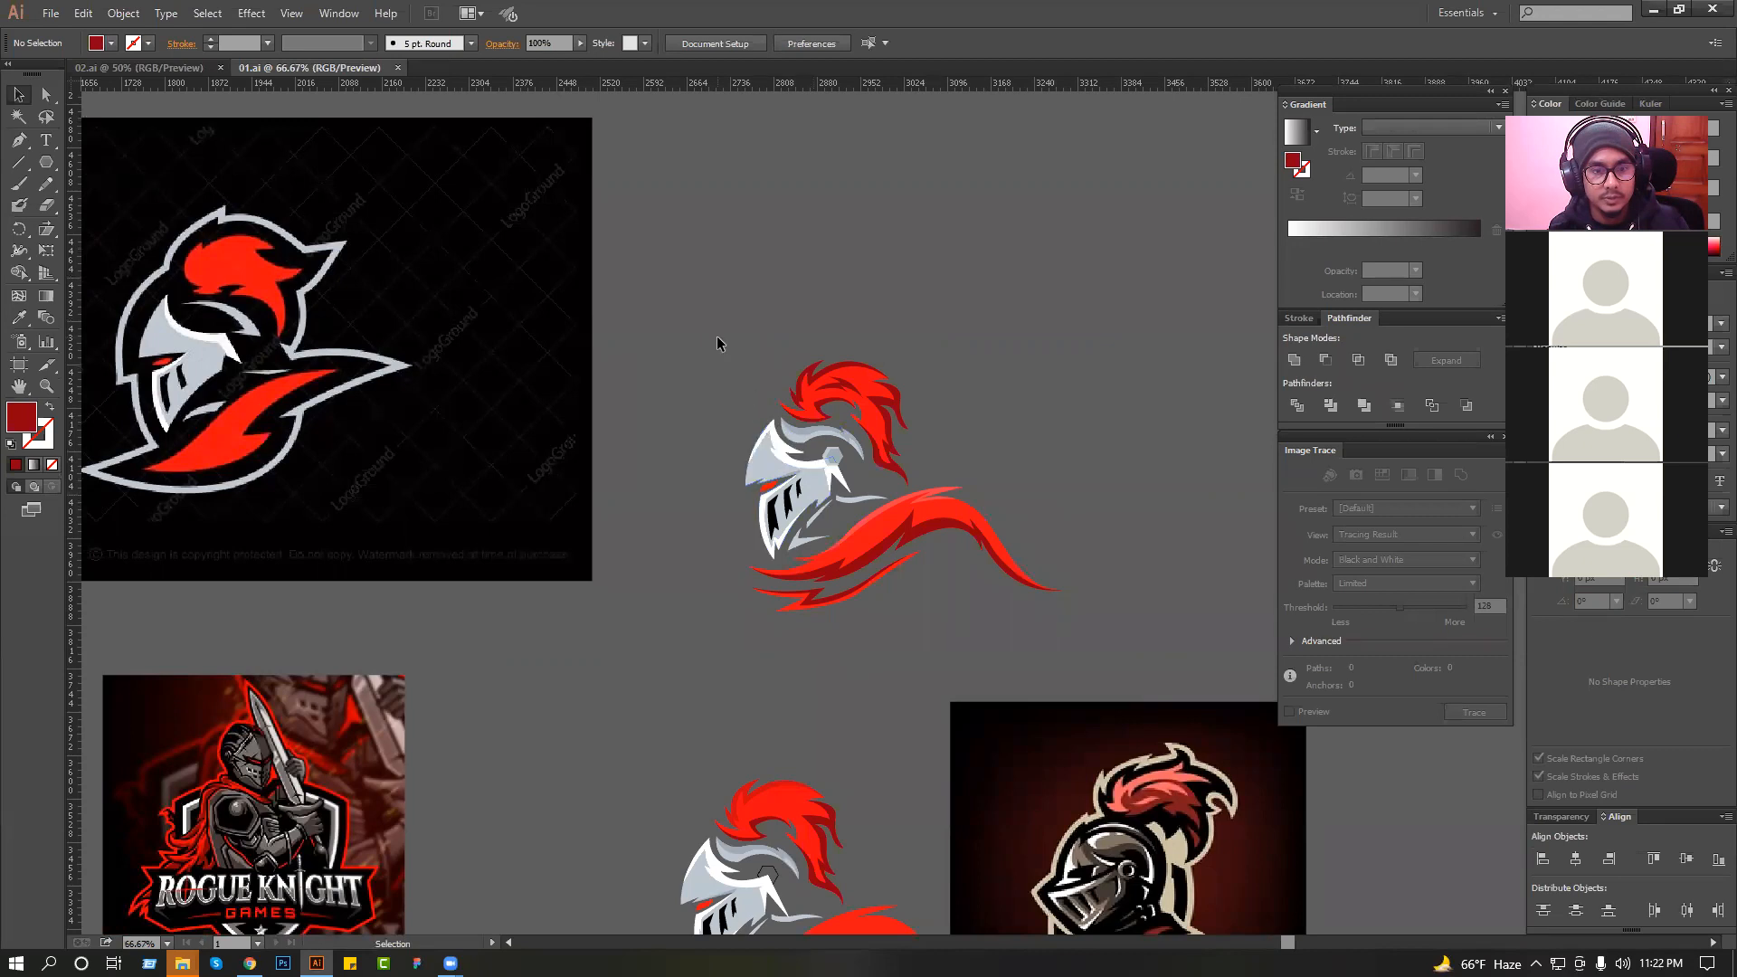
Group the whole knight artwork and unite a copy of it into a single-colour silhouette.
drag(1088, 628, 1090, 628)
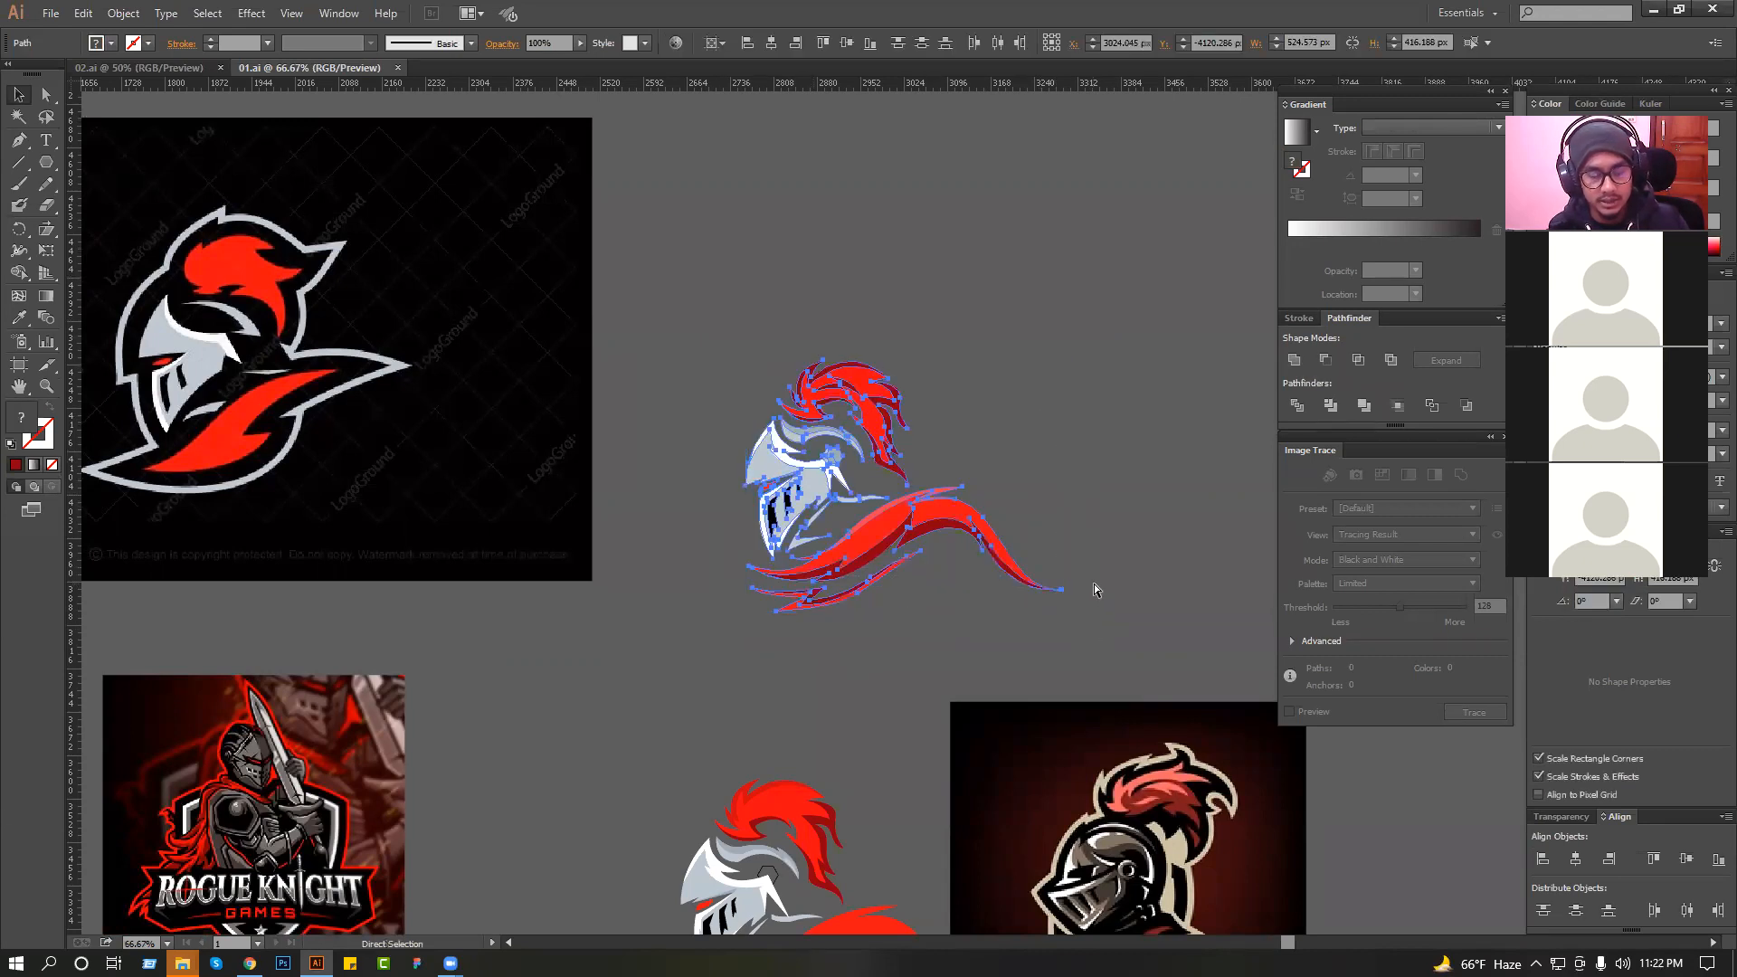
key(ctrl+g)
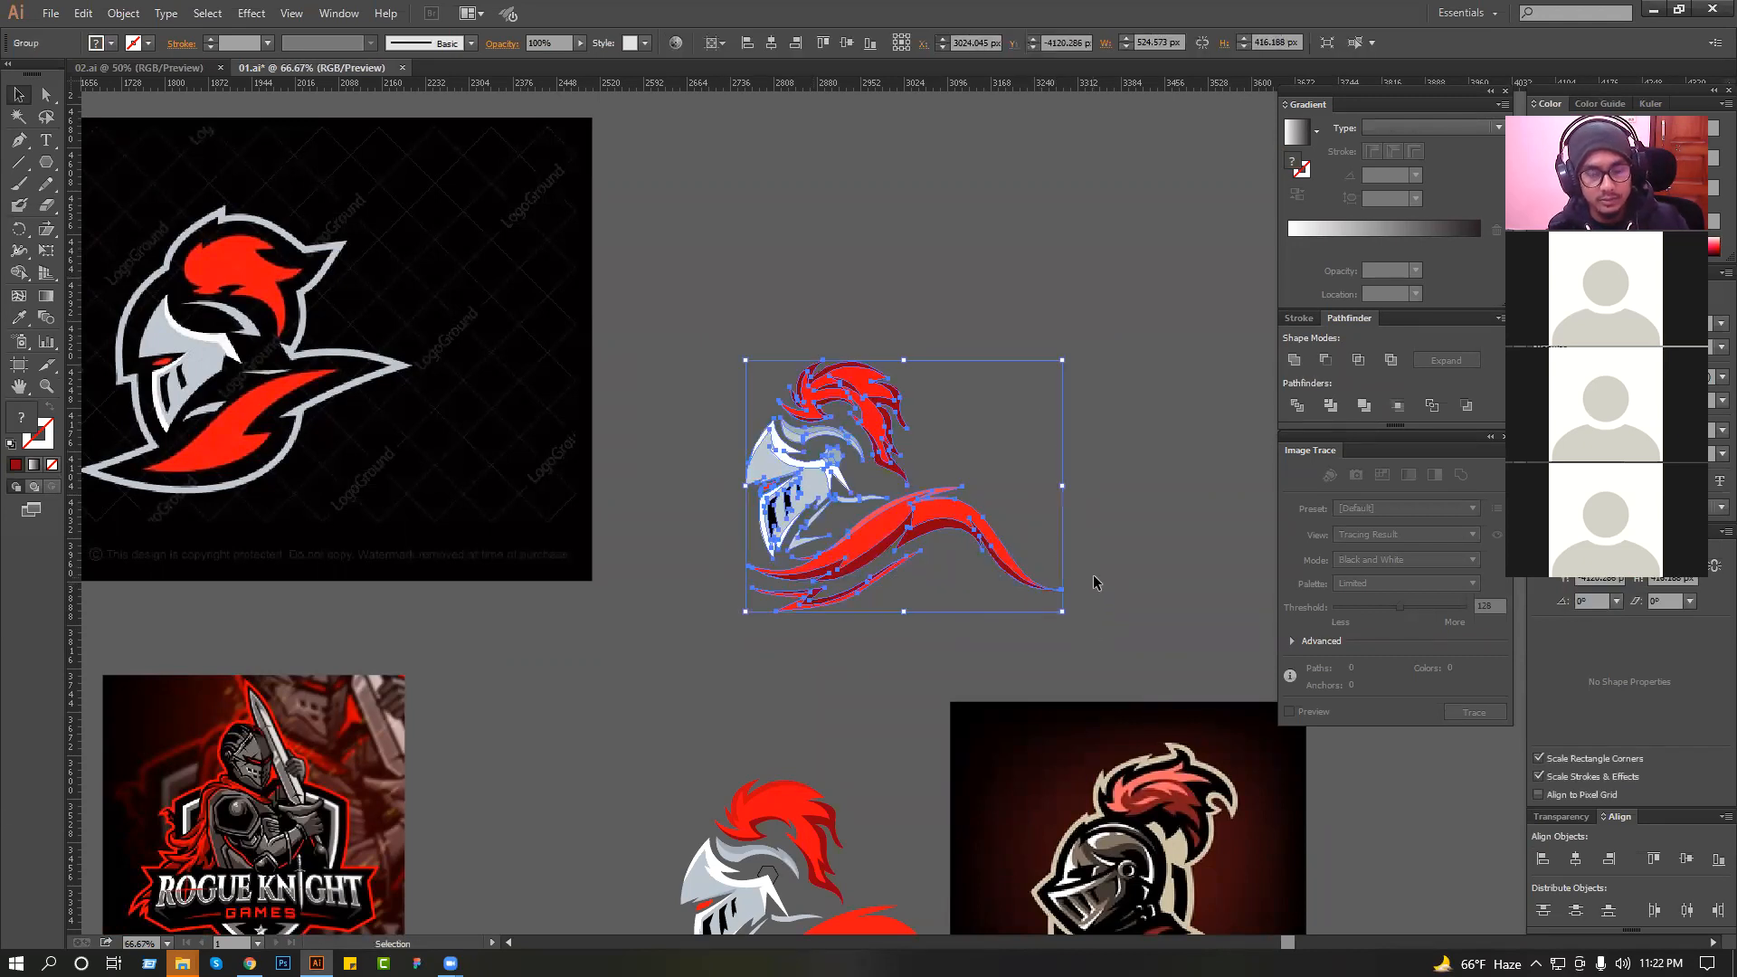
click(1297, 360)
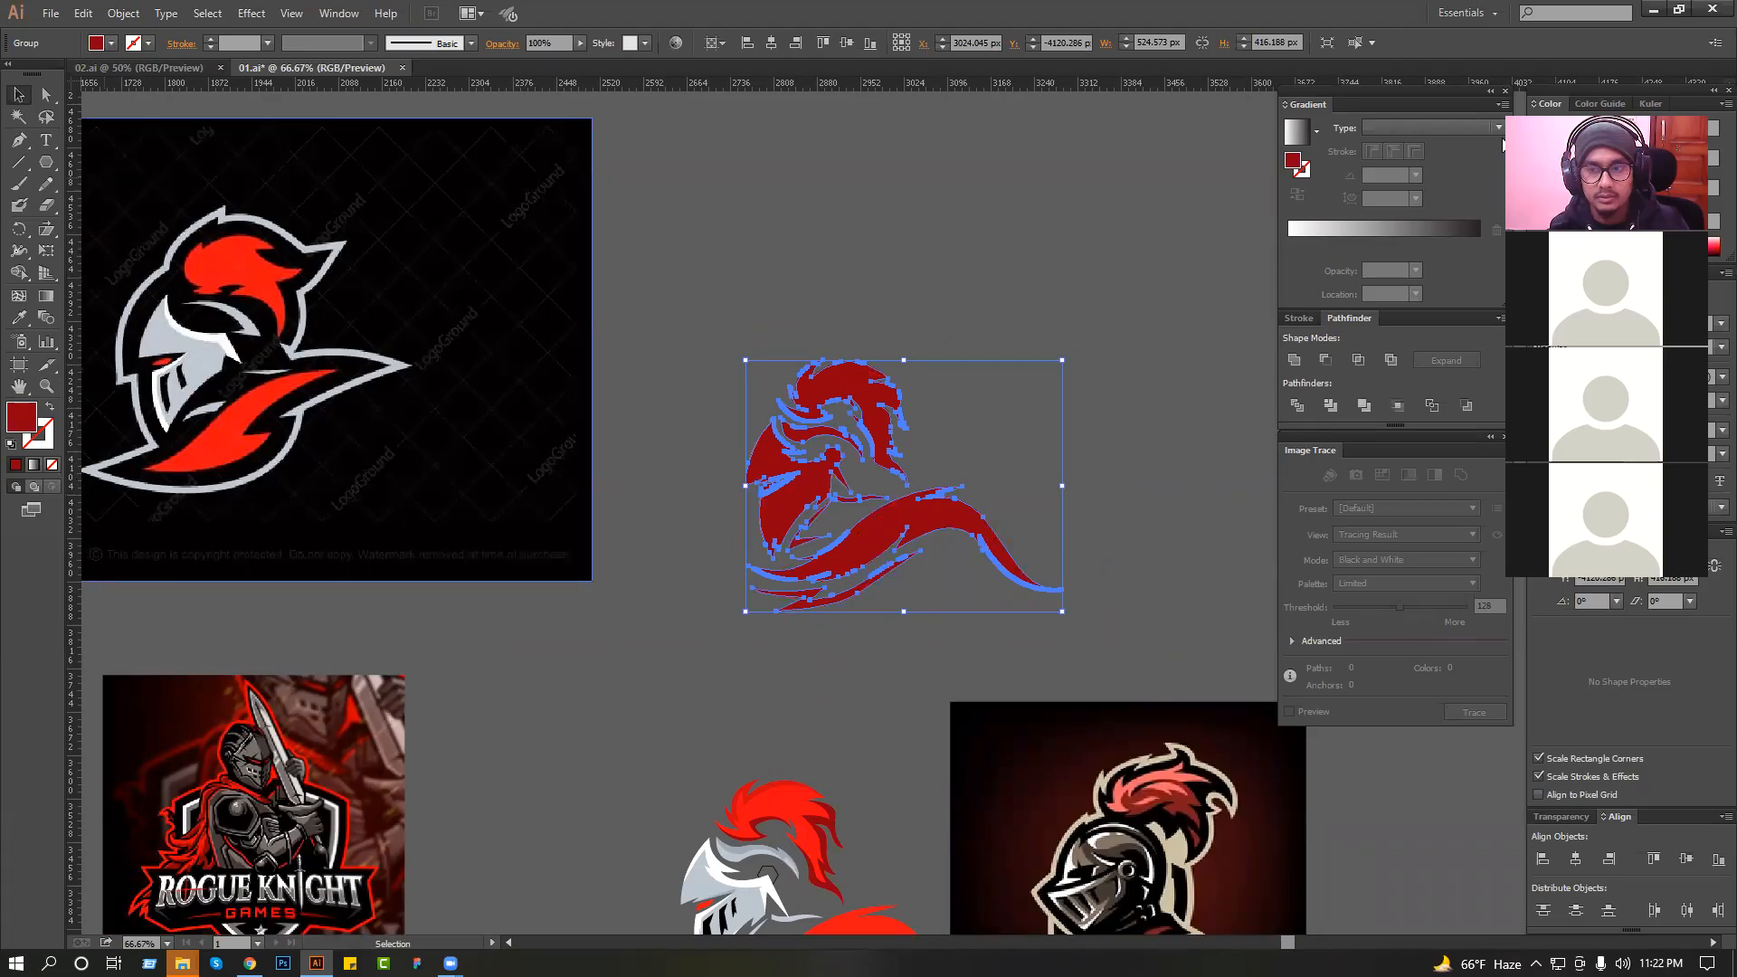
Fill the knight silhouette with black 000000 and send it behind the coloured artwork.
click(1561, 221)
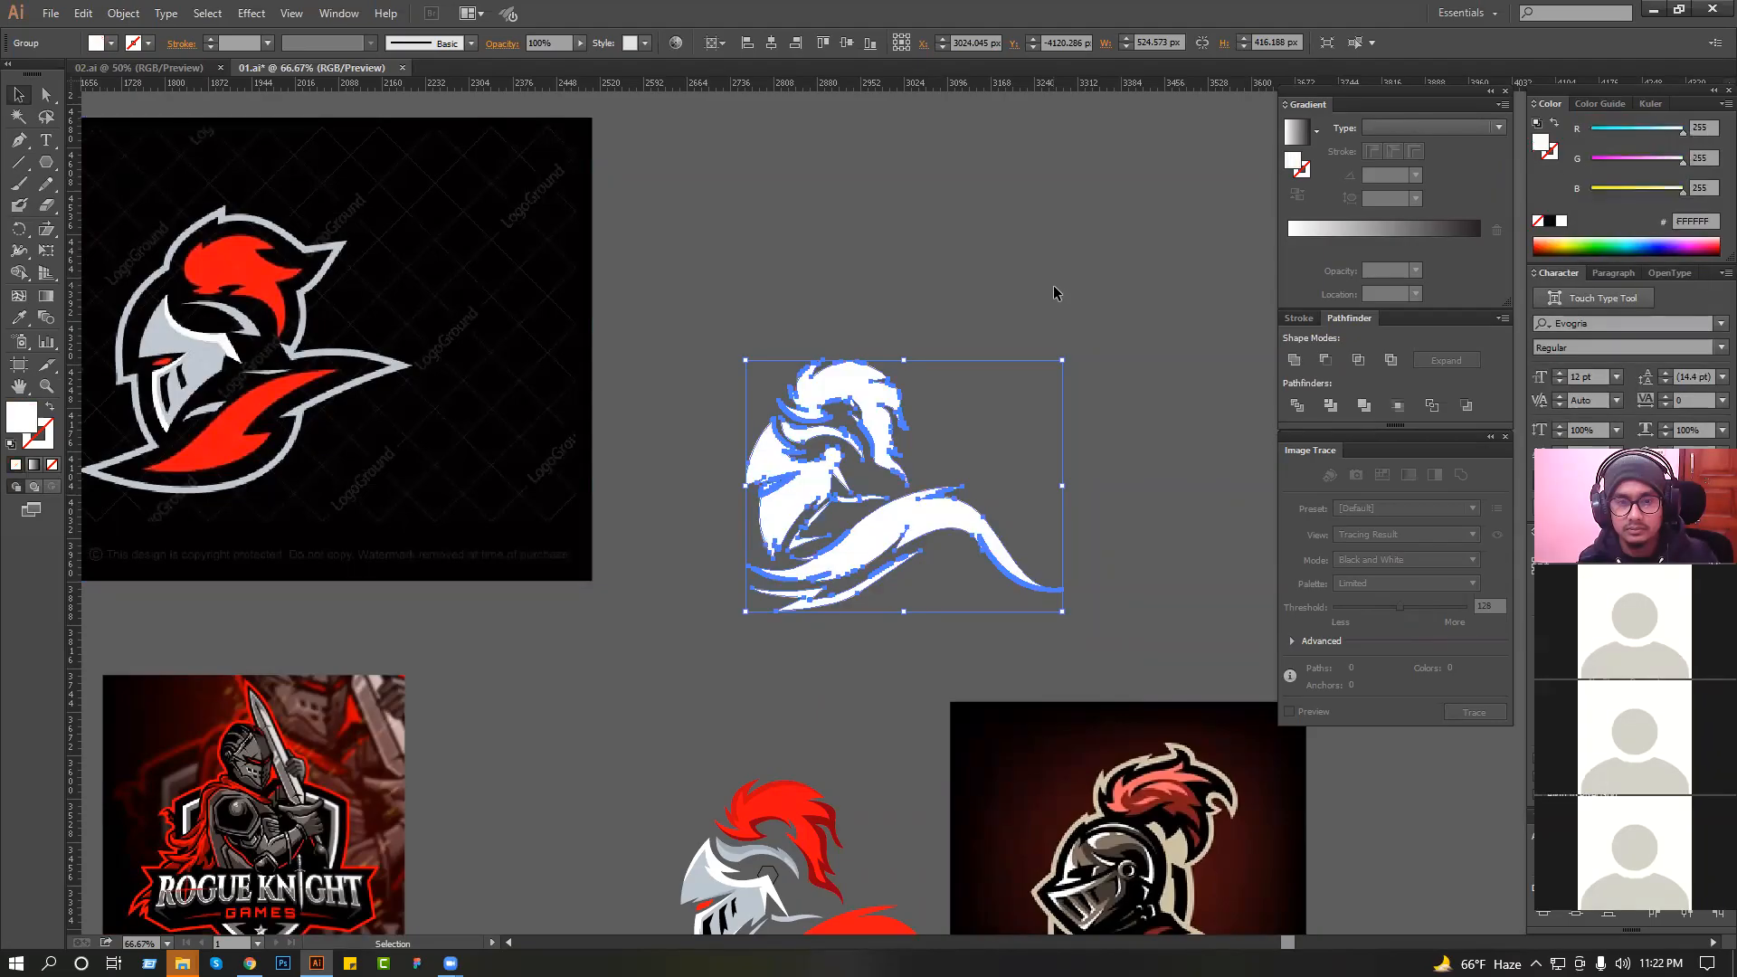
click(1549, 221)
key(ctrl+shift+[)
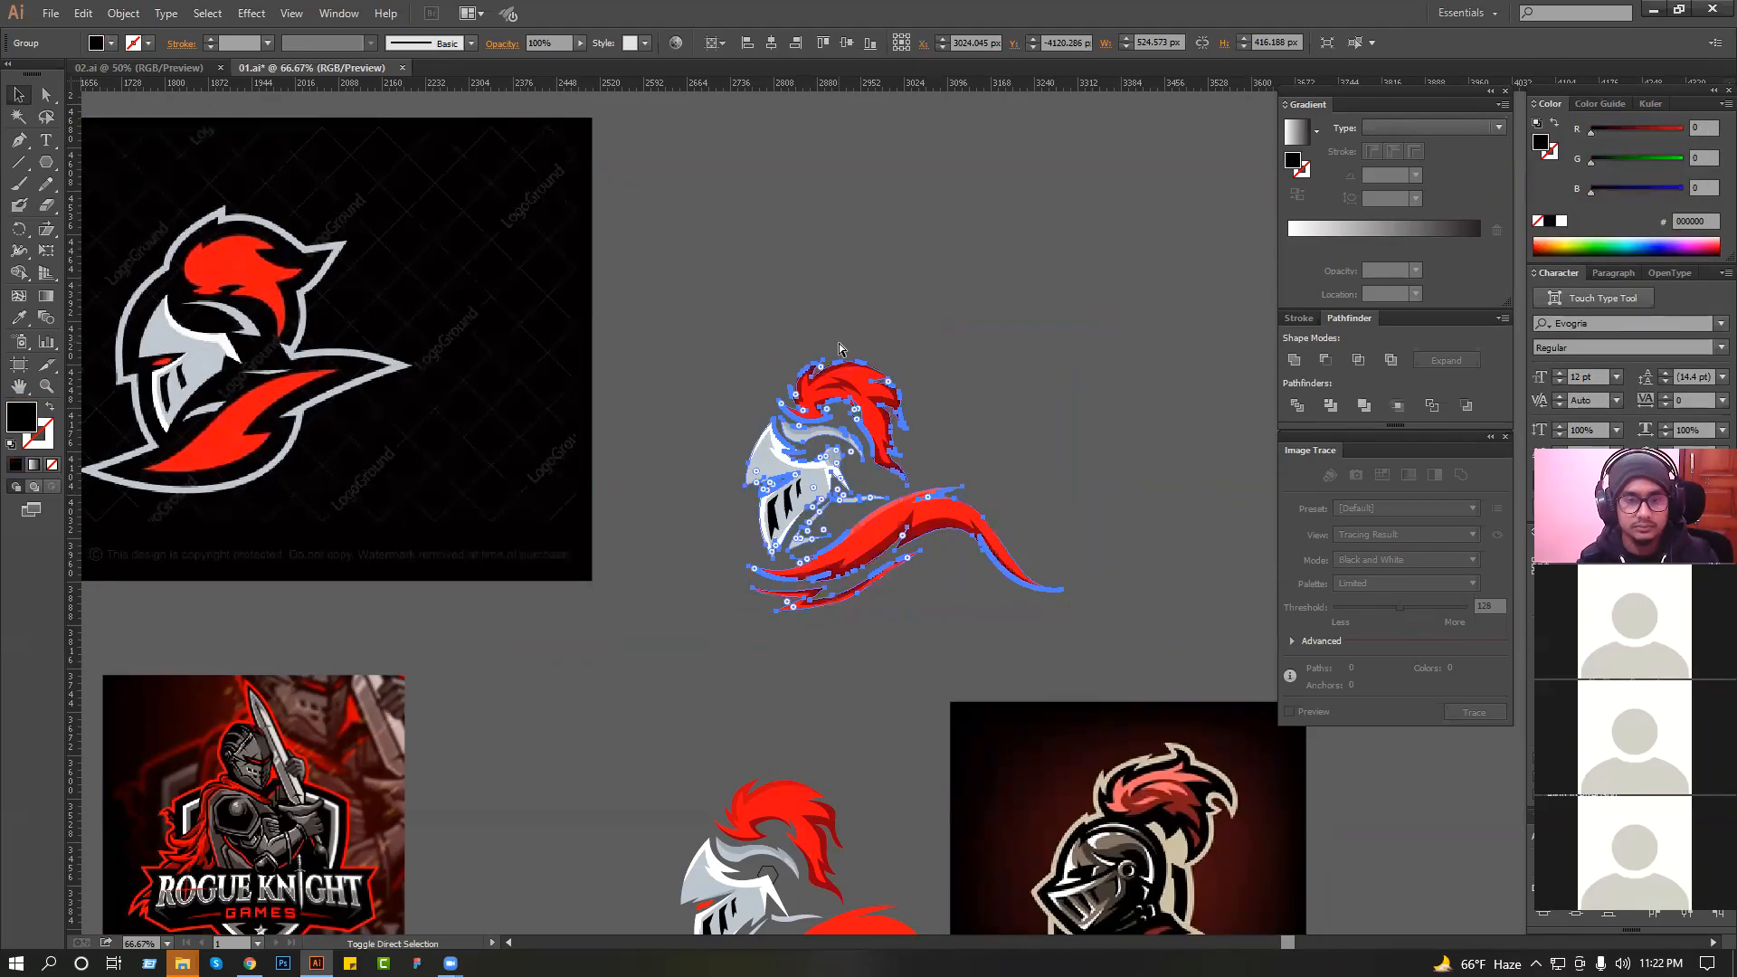
Offset the black silhouette outward with Miter joins and a miter limit of 4 to form a thick outline around the knight.
click(916, 461)
key(v)
click(123, 13)
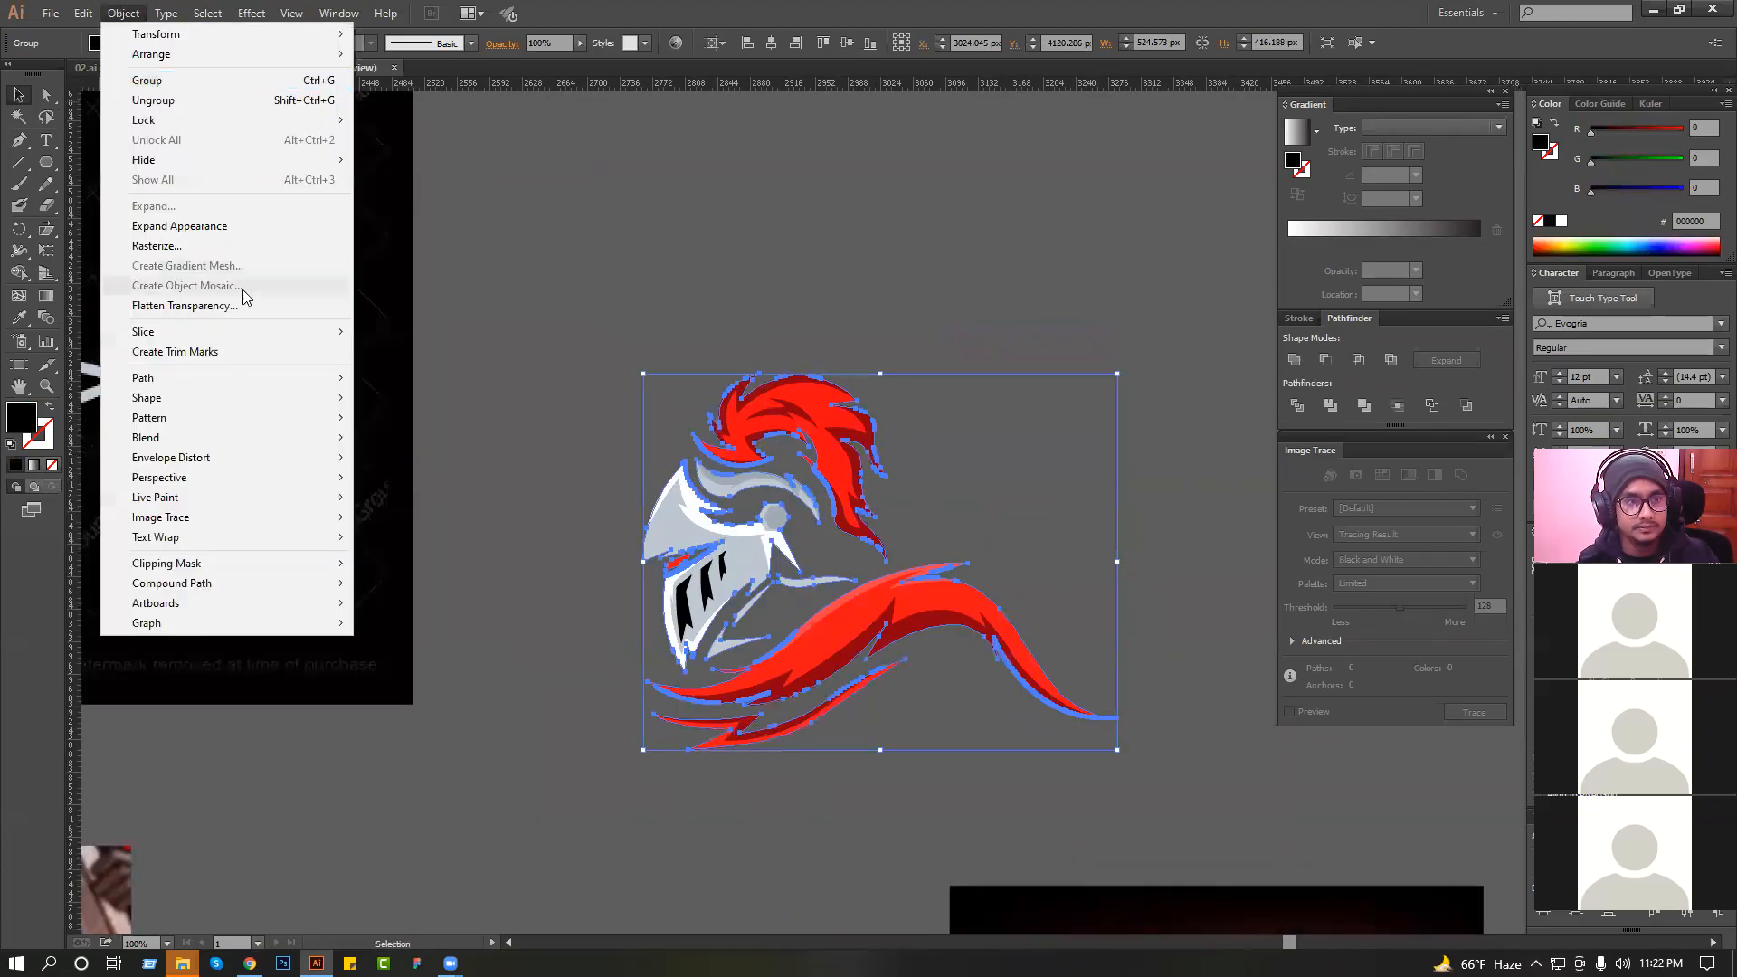
mouse_move(262, 378)
click(462, 445)
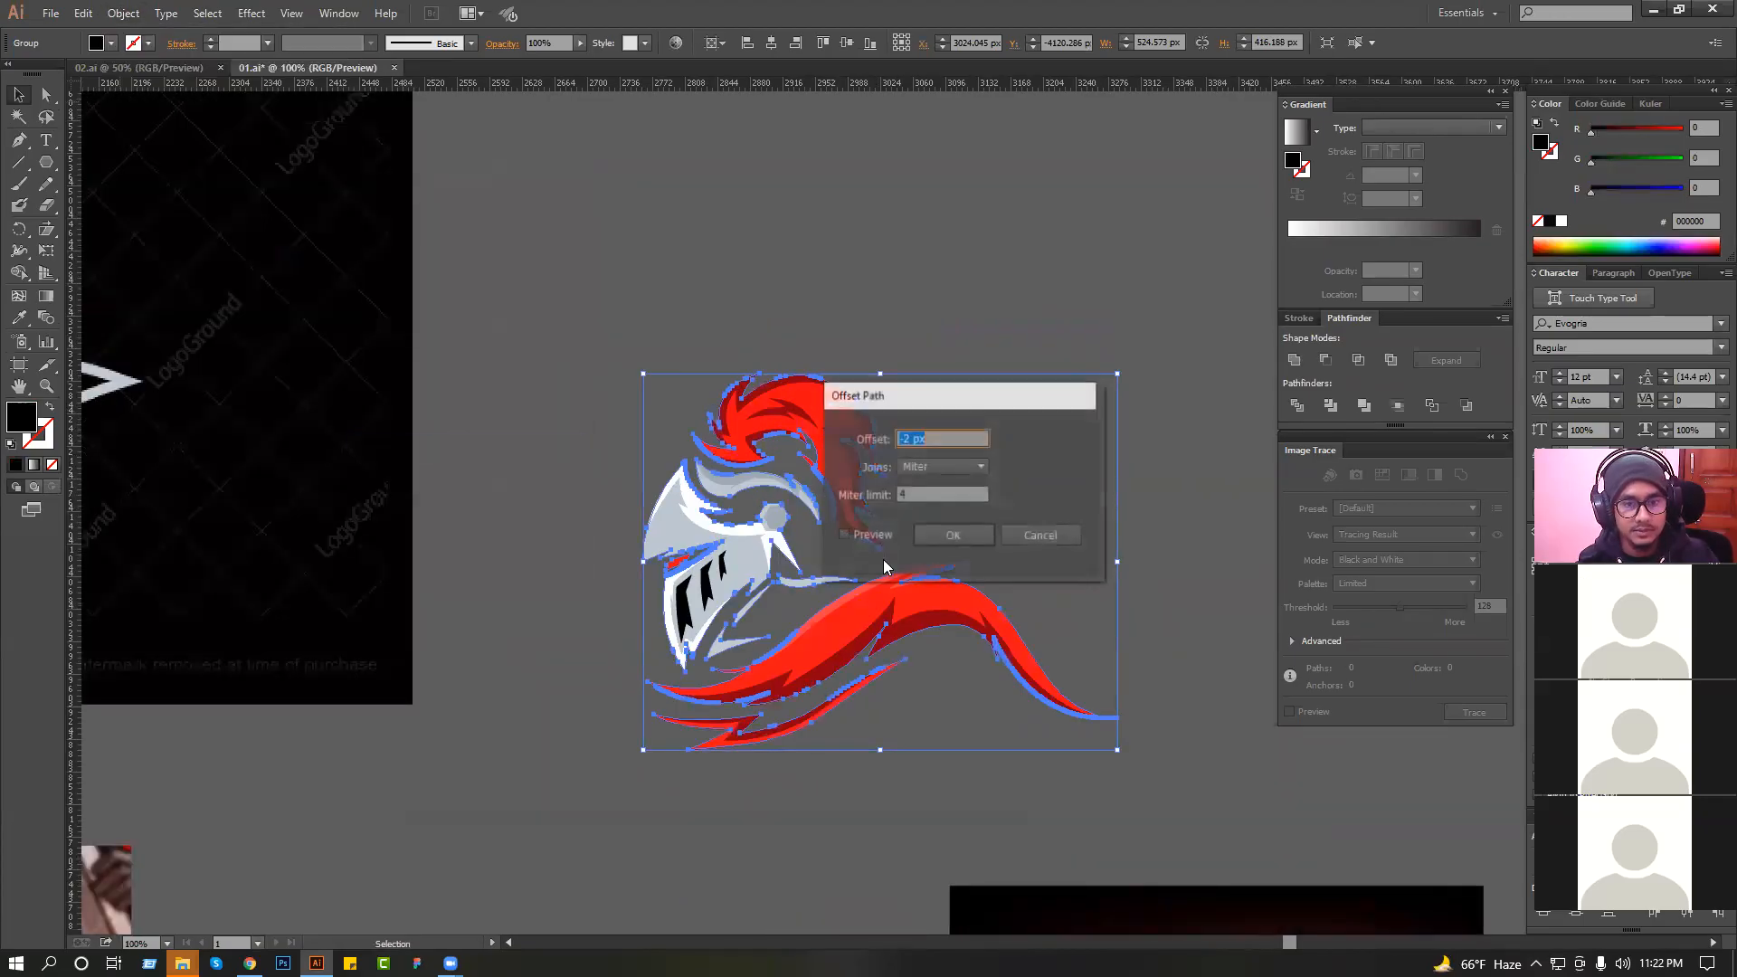
click(843, 534)
scroll(933, 434, up, 12)
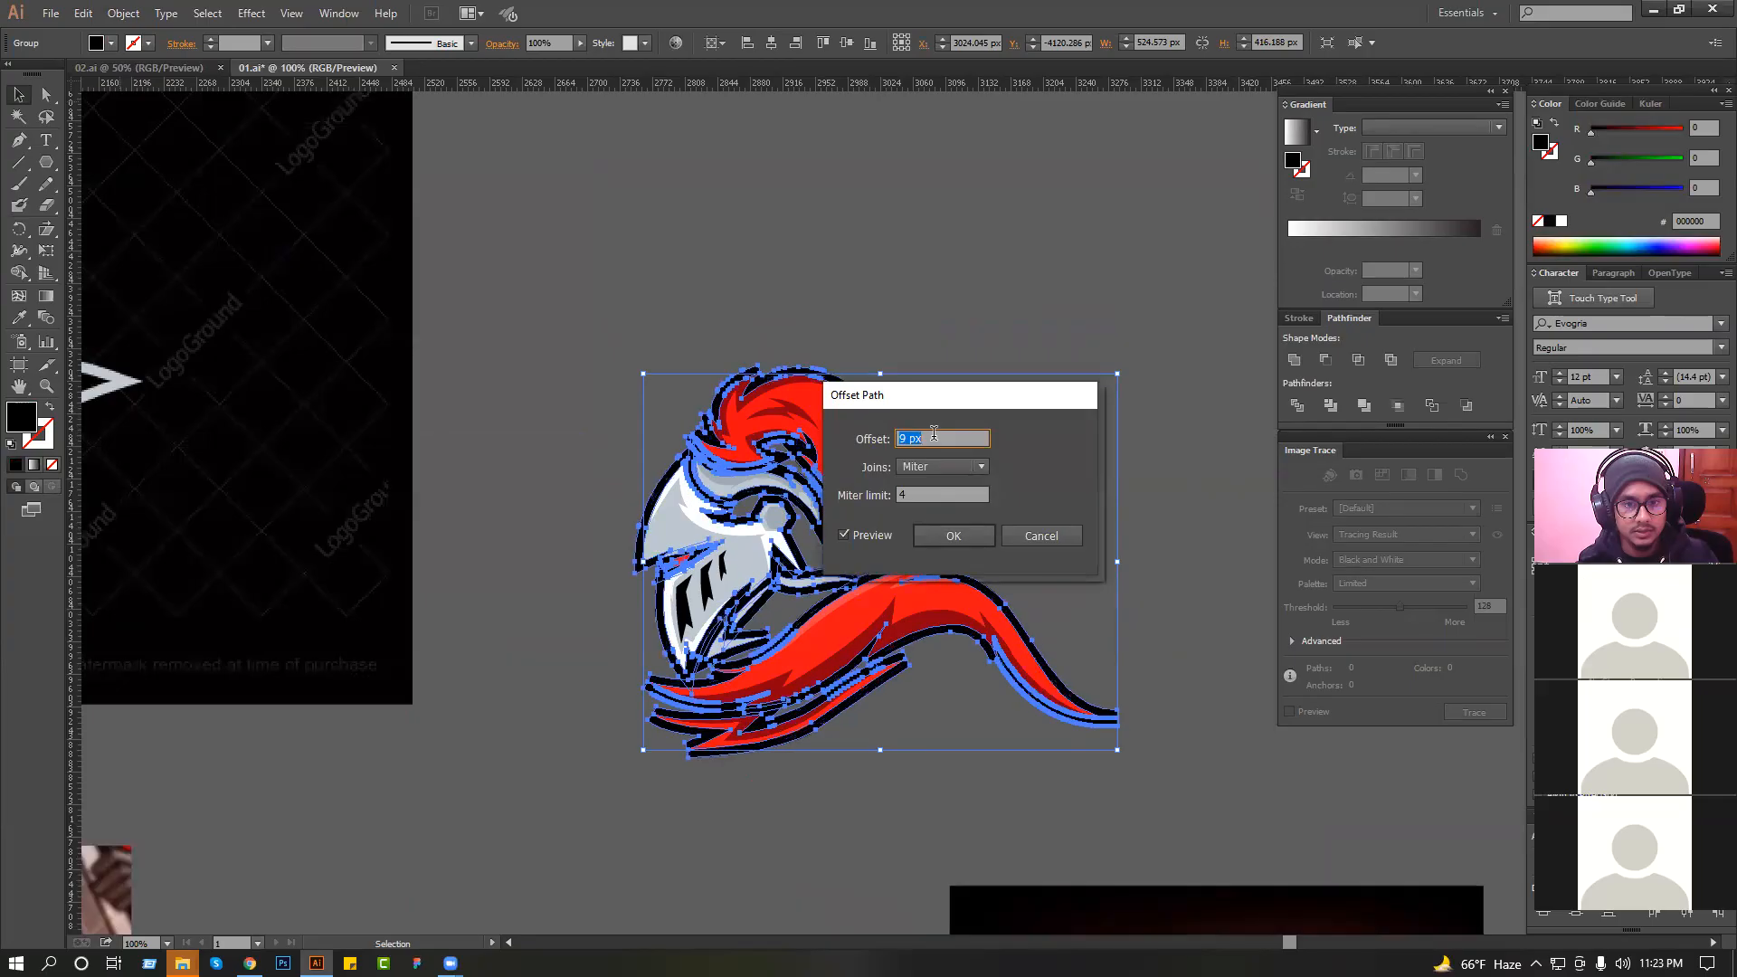
scroll(934, 434, down, 1)
scroll(933, 434, up, 1)
click(952, 537)
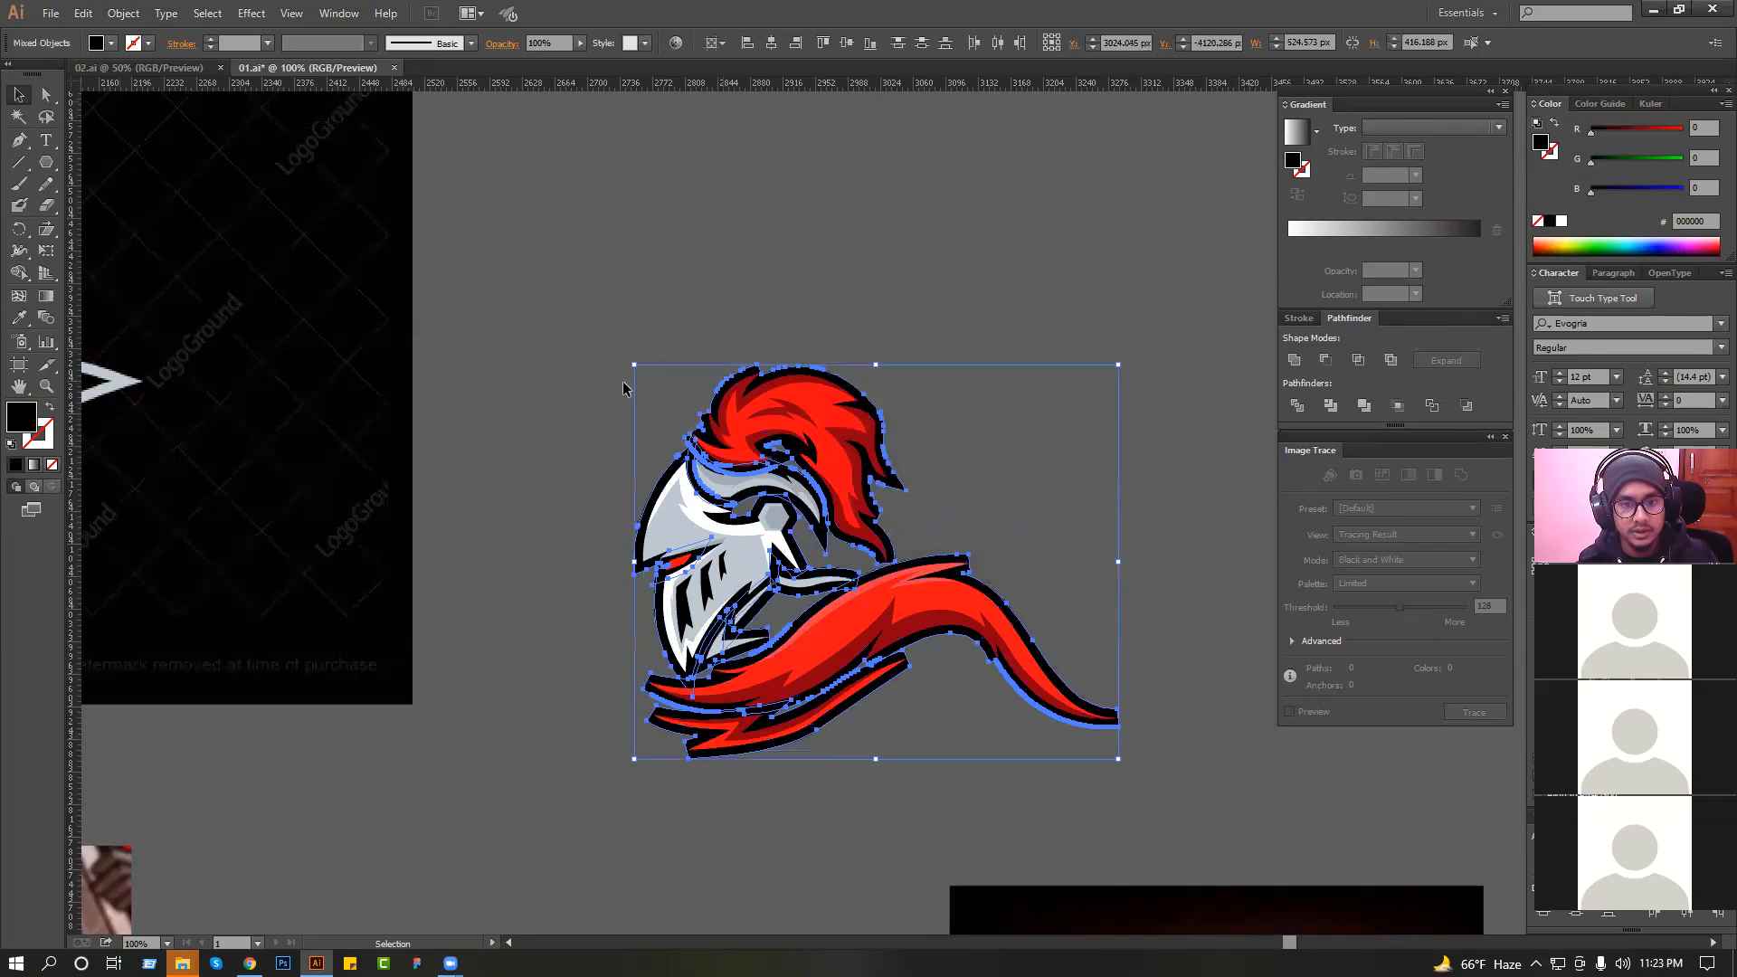
Unite the offset shapes, break the result into separate paths and unite again into one solid black backing without interior gaps.
click(1293, 366)
right_click(1083, 380)
click(1167, 488)
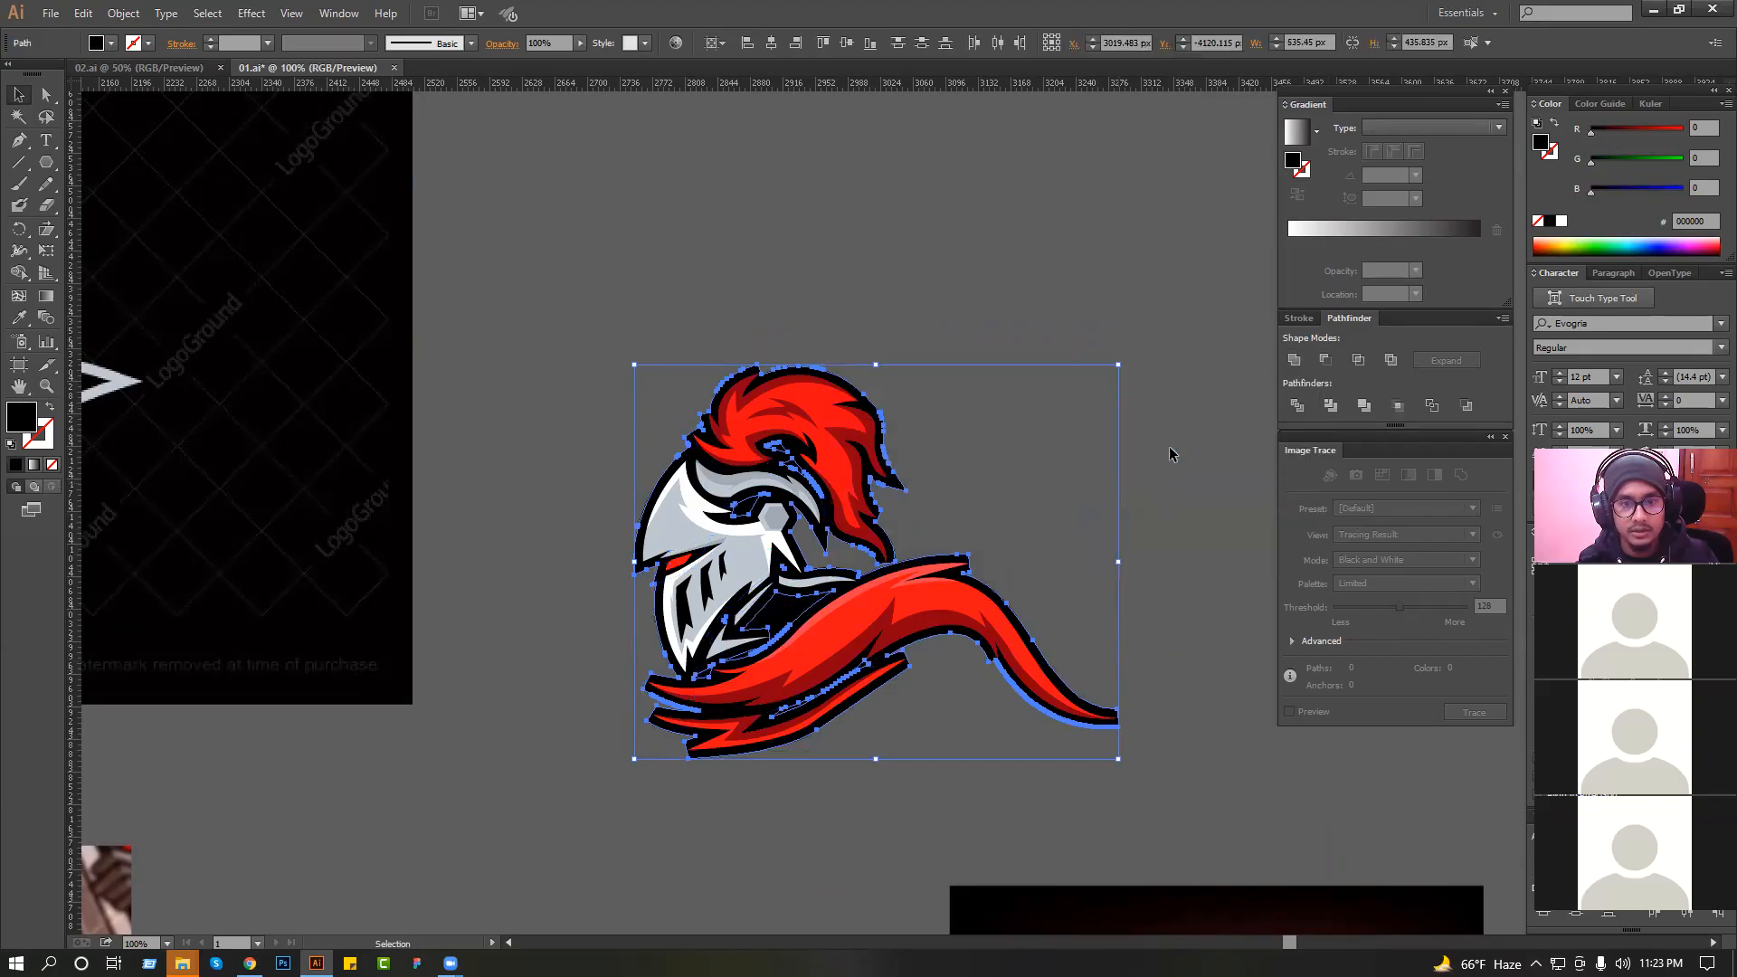
click(1291, 365)
click(1166, 386)
drag(729, 405, 1144, 653)
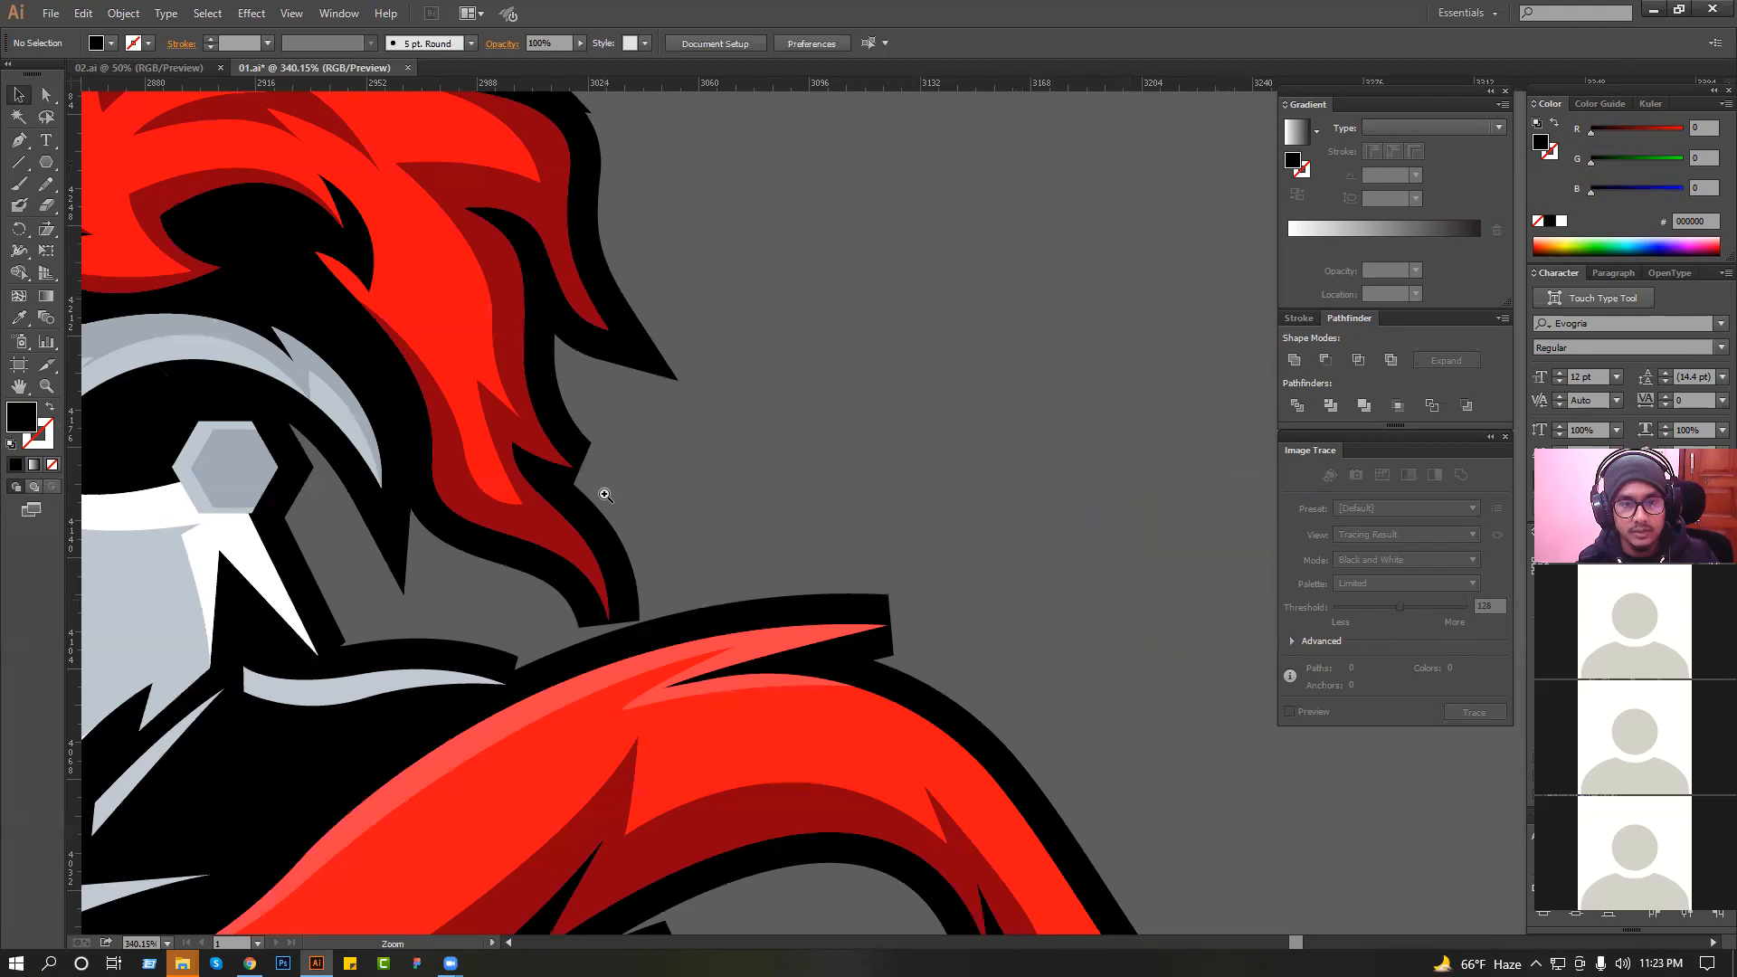
drag(886, 598, 996, 598)
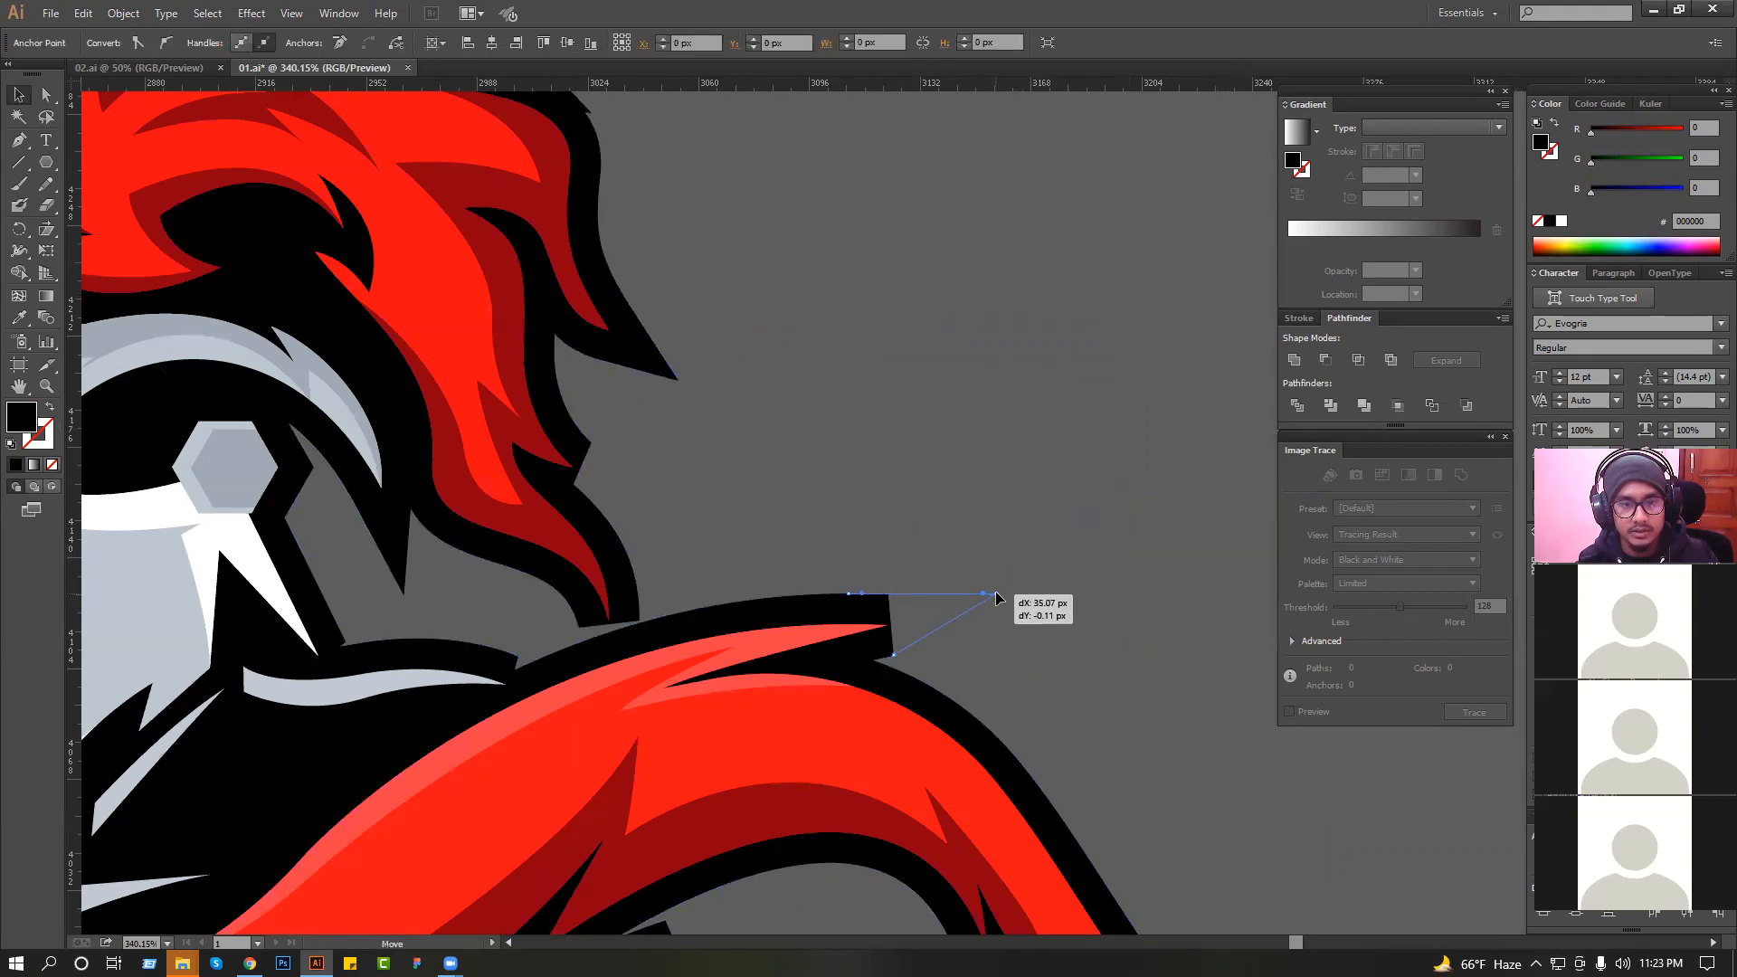
drag(896, 655, 1010, 647)
key(ctrl+z)
key(ctrl+z)
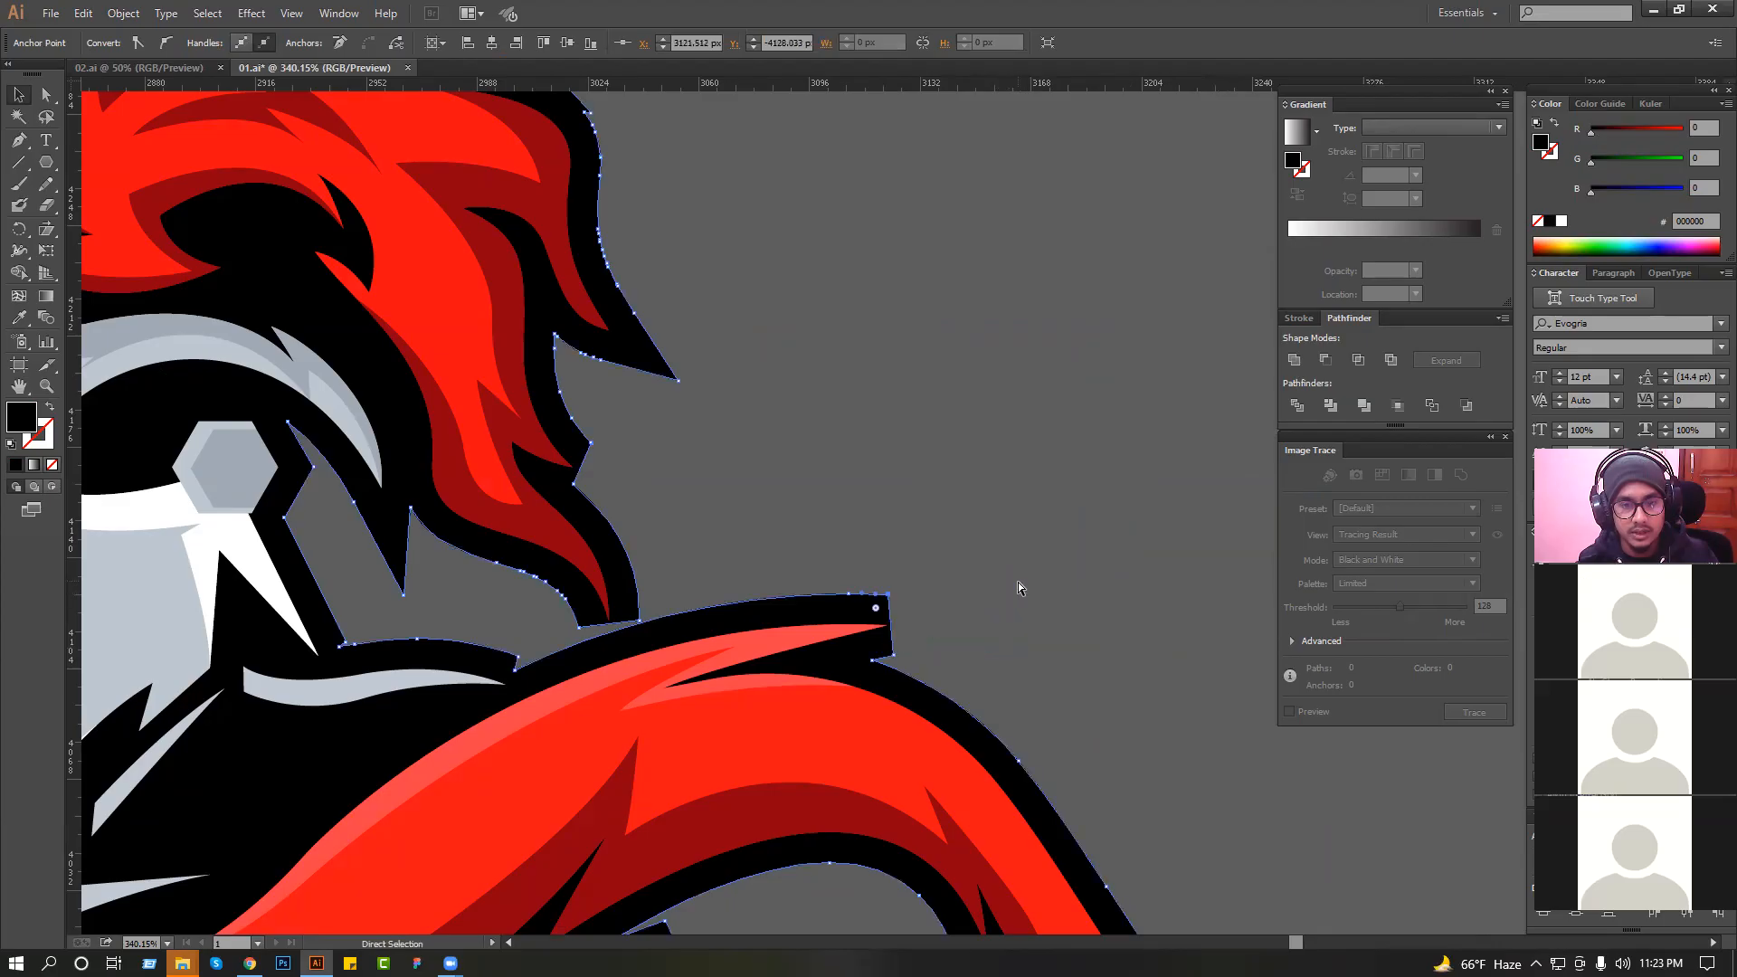
click(1019, 585)
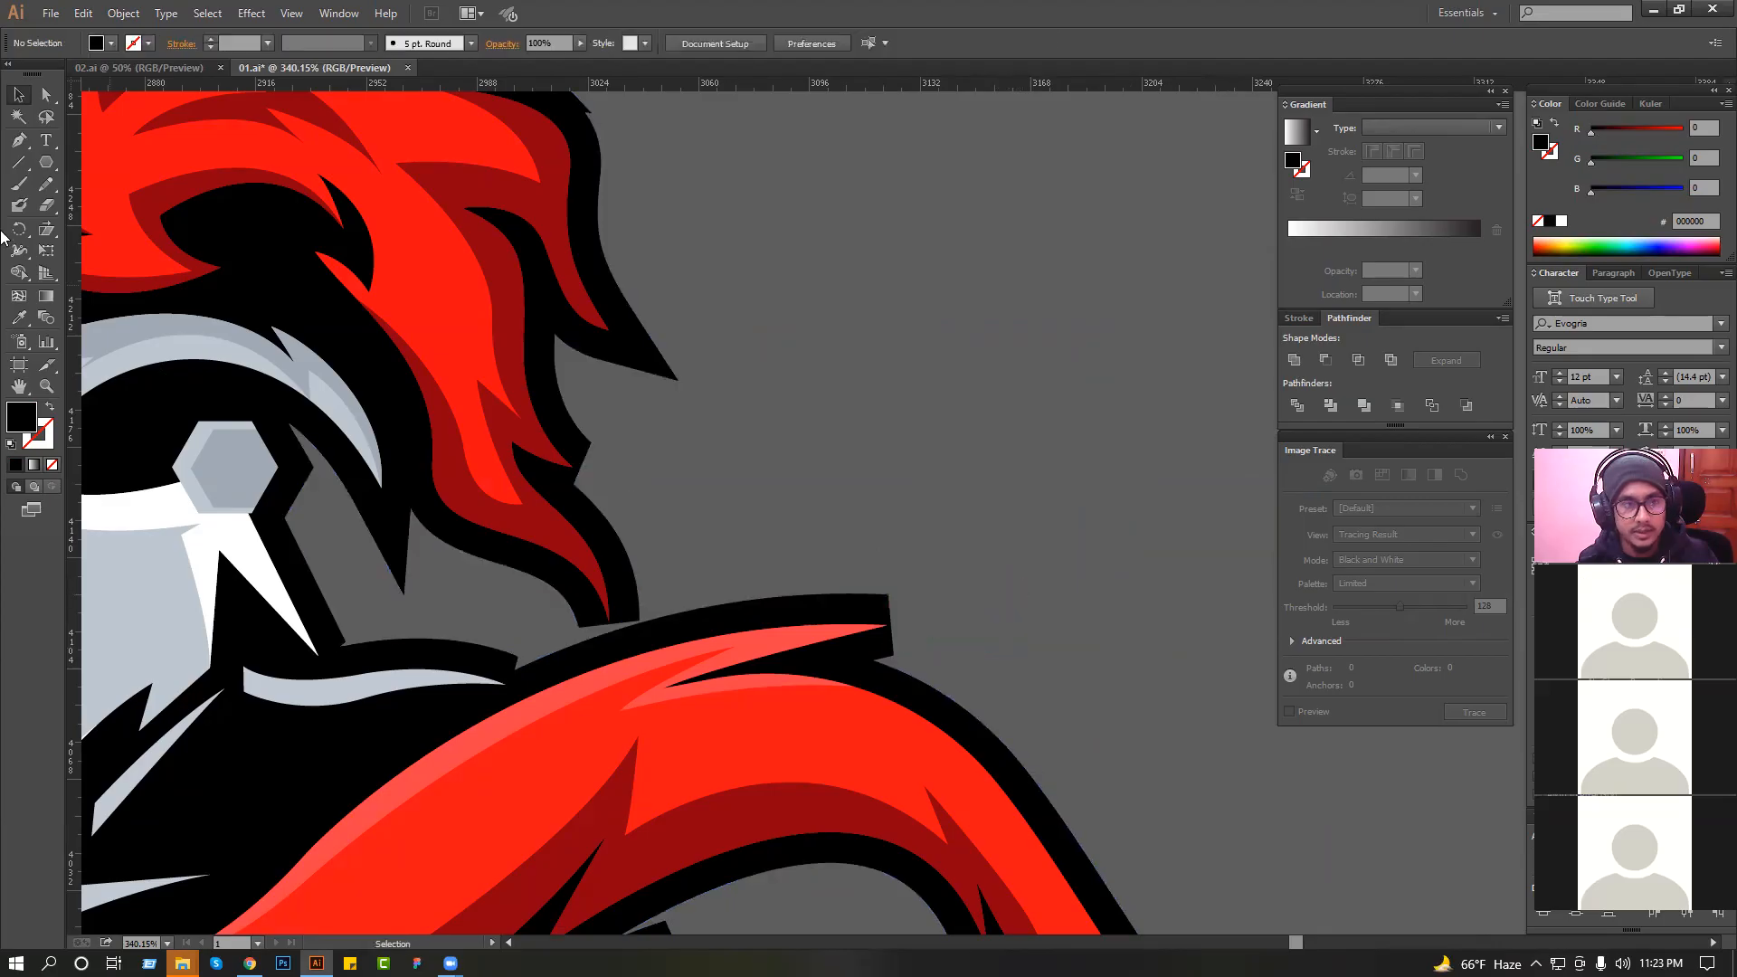
Draw a black Pen shape filling the gap between helmet, plume and collar and extending the collar's upper right outline tip into a sharp point.
click(518, 658)
click(553, 673)
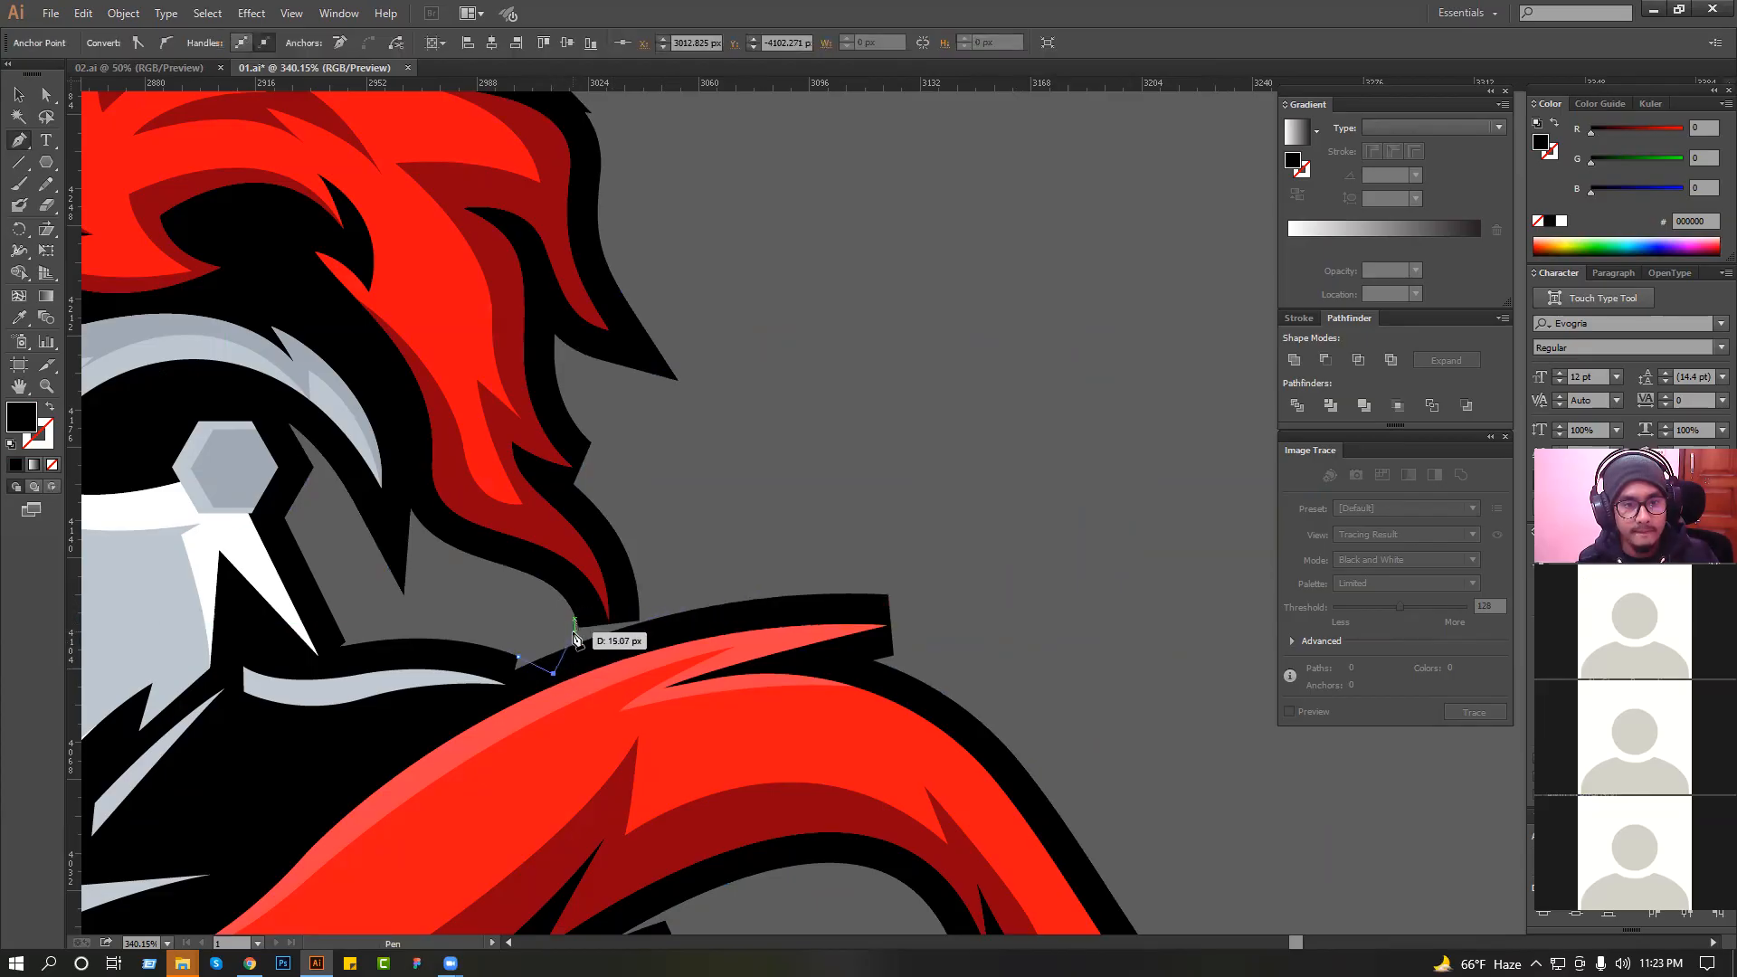
click(579, 648)
drag(545, 582, 520, 554)
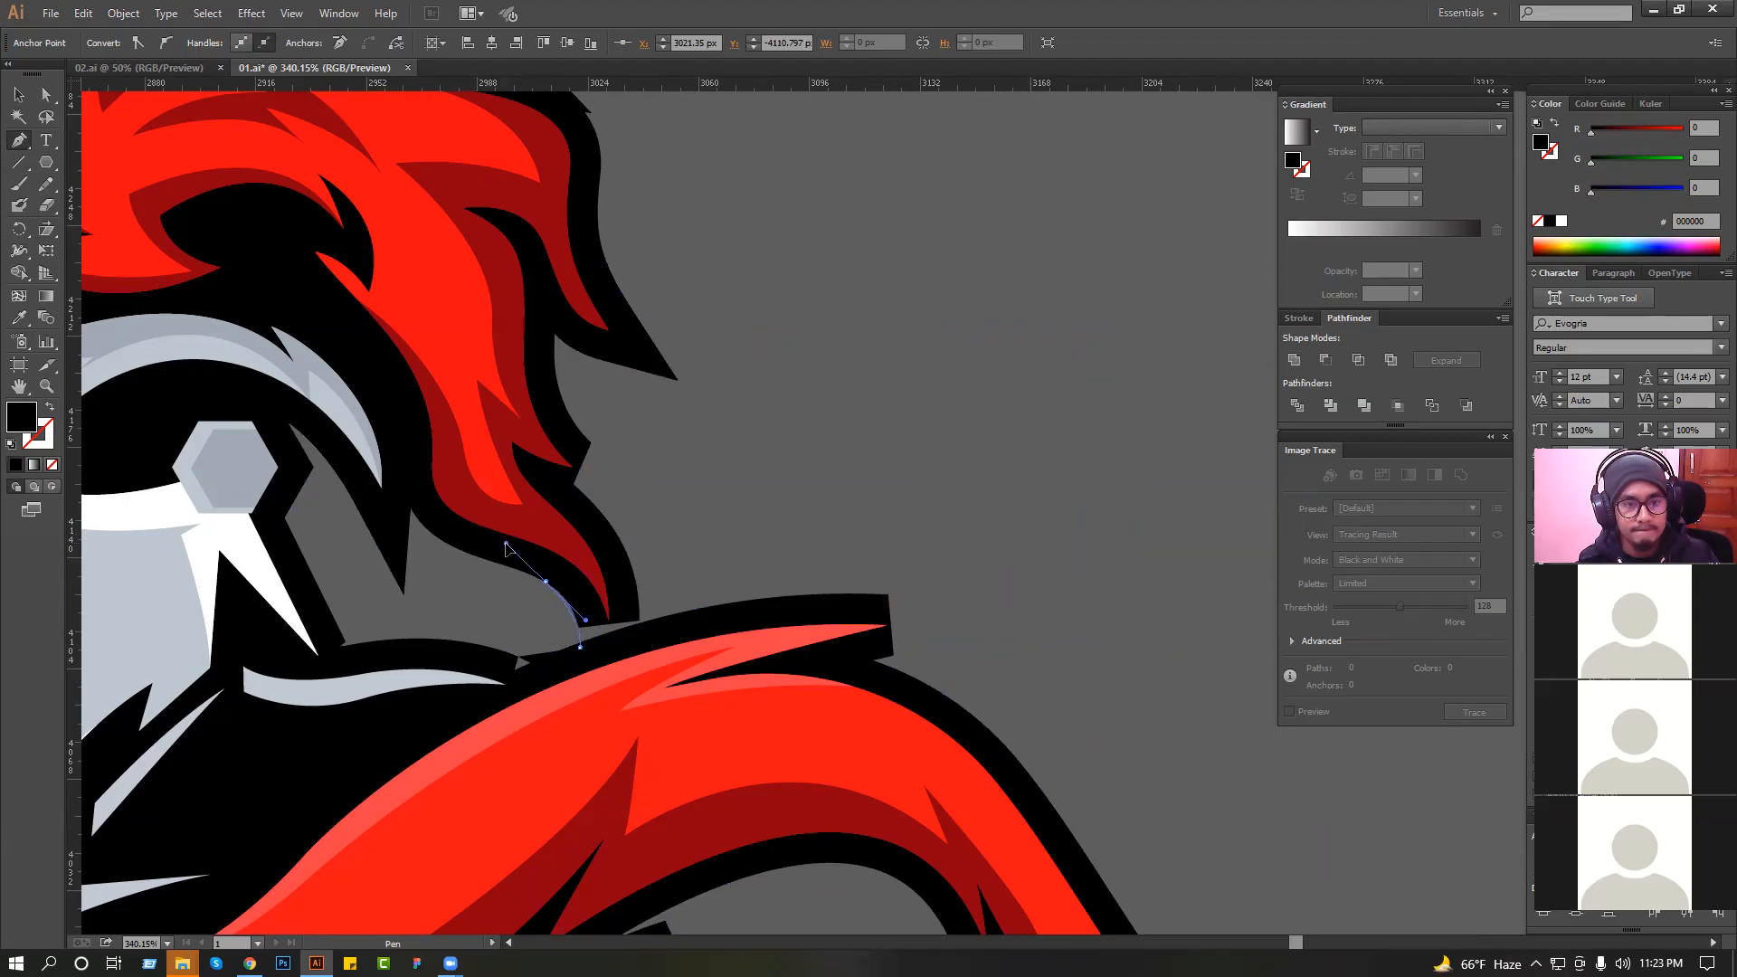
drag(592, 569, 605, 569)
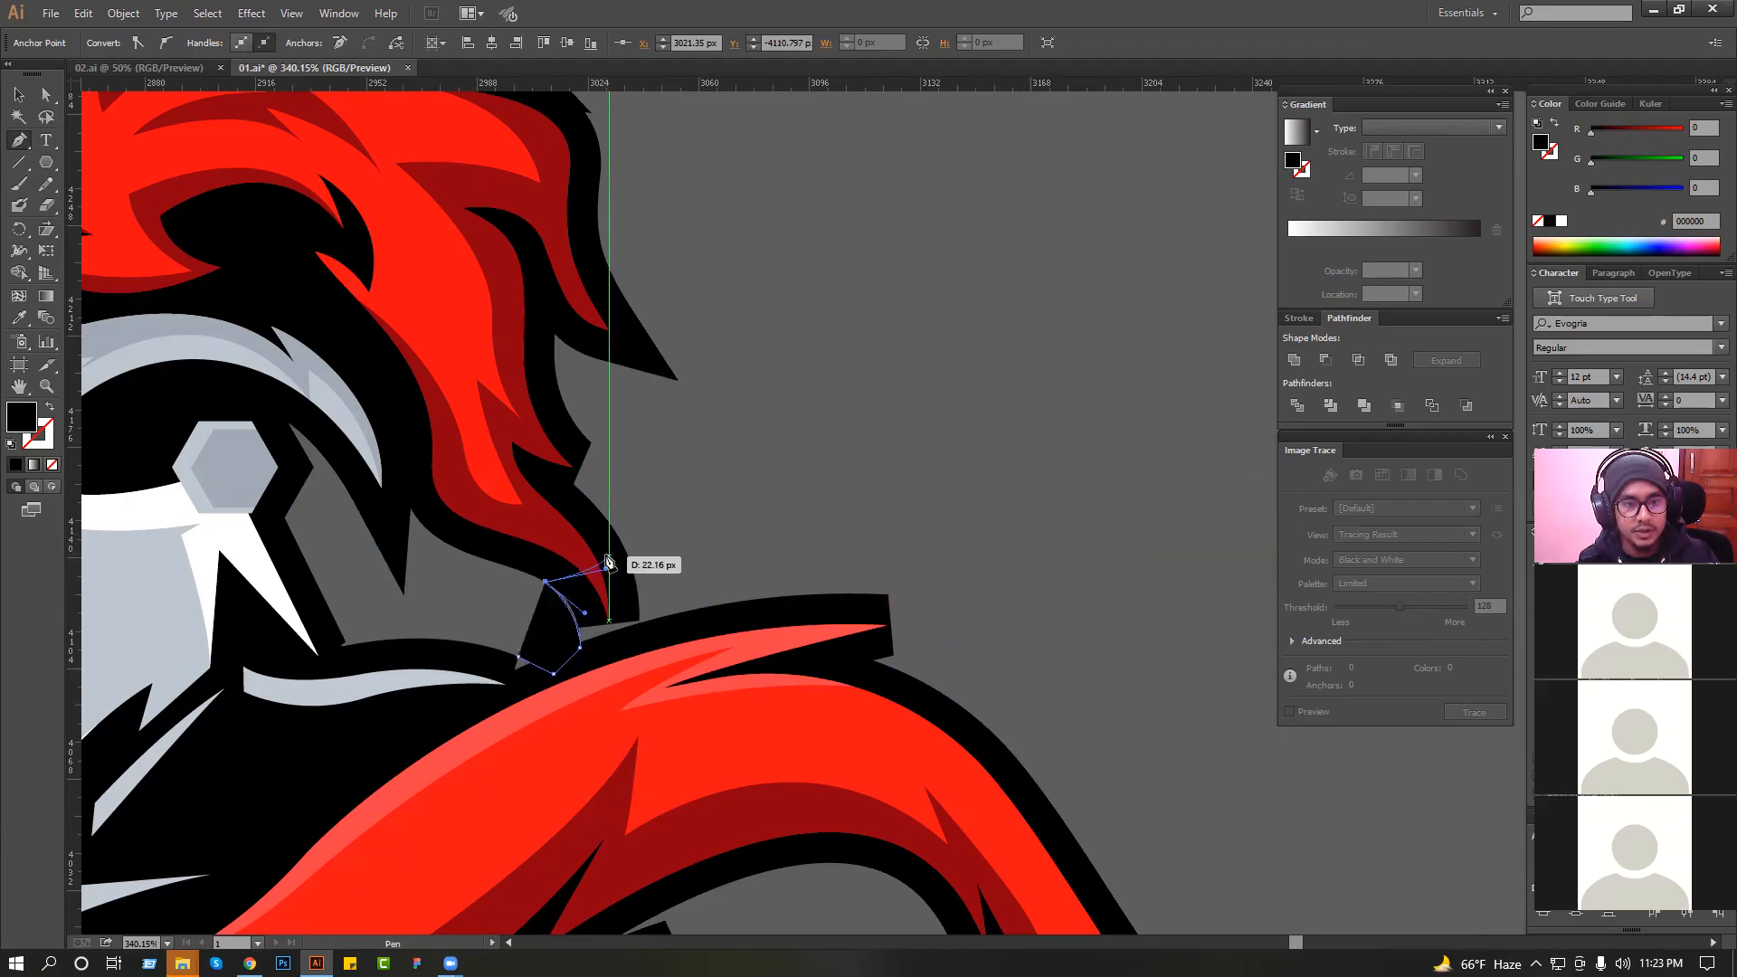
click(575, 484)
drag(636, 653, 724, 683)
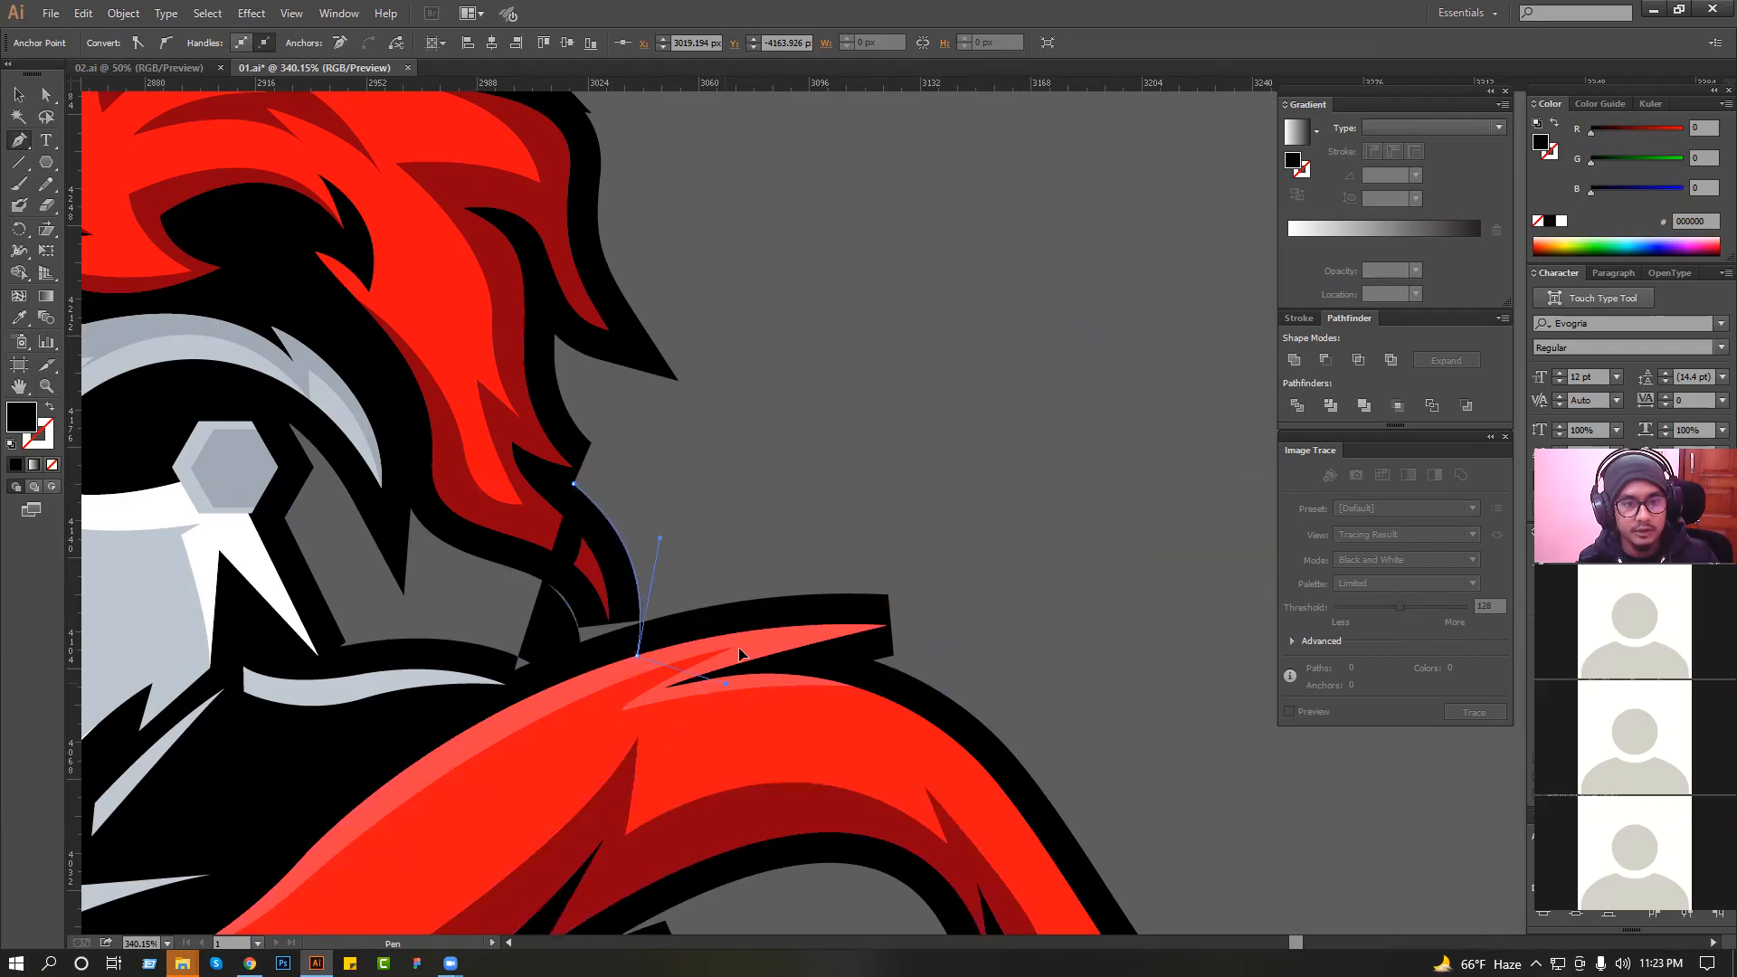
click(768, 597)
drag(1006, 604, 1074, 624)
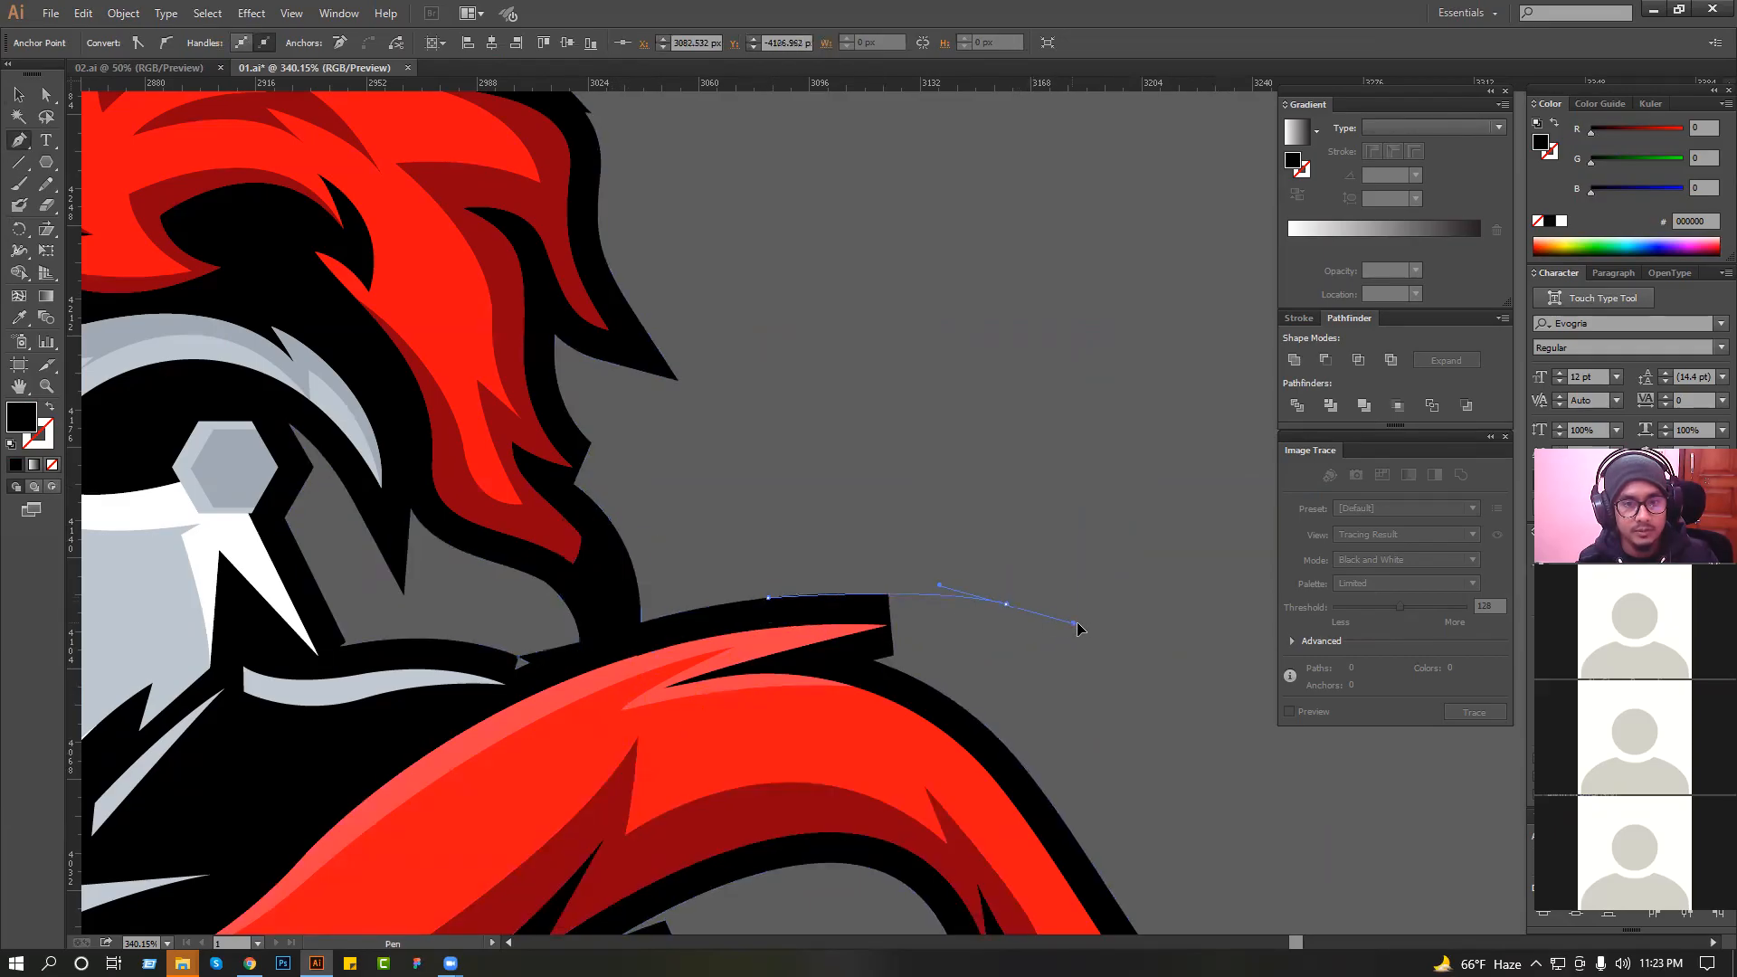
drag(876, 653, 872, 660)
click(833, 705)
drag(704, 674, 692, 675)
drag(434, 723, 438, 721)
drag(172, 680, 136, 412)
drag(172, 350, 237, 317)
drag(349, 319, 559, 495)
drag(572, 534, 576, 552)
click(559, 495)
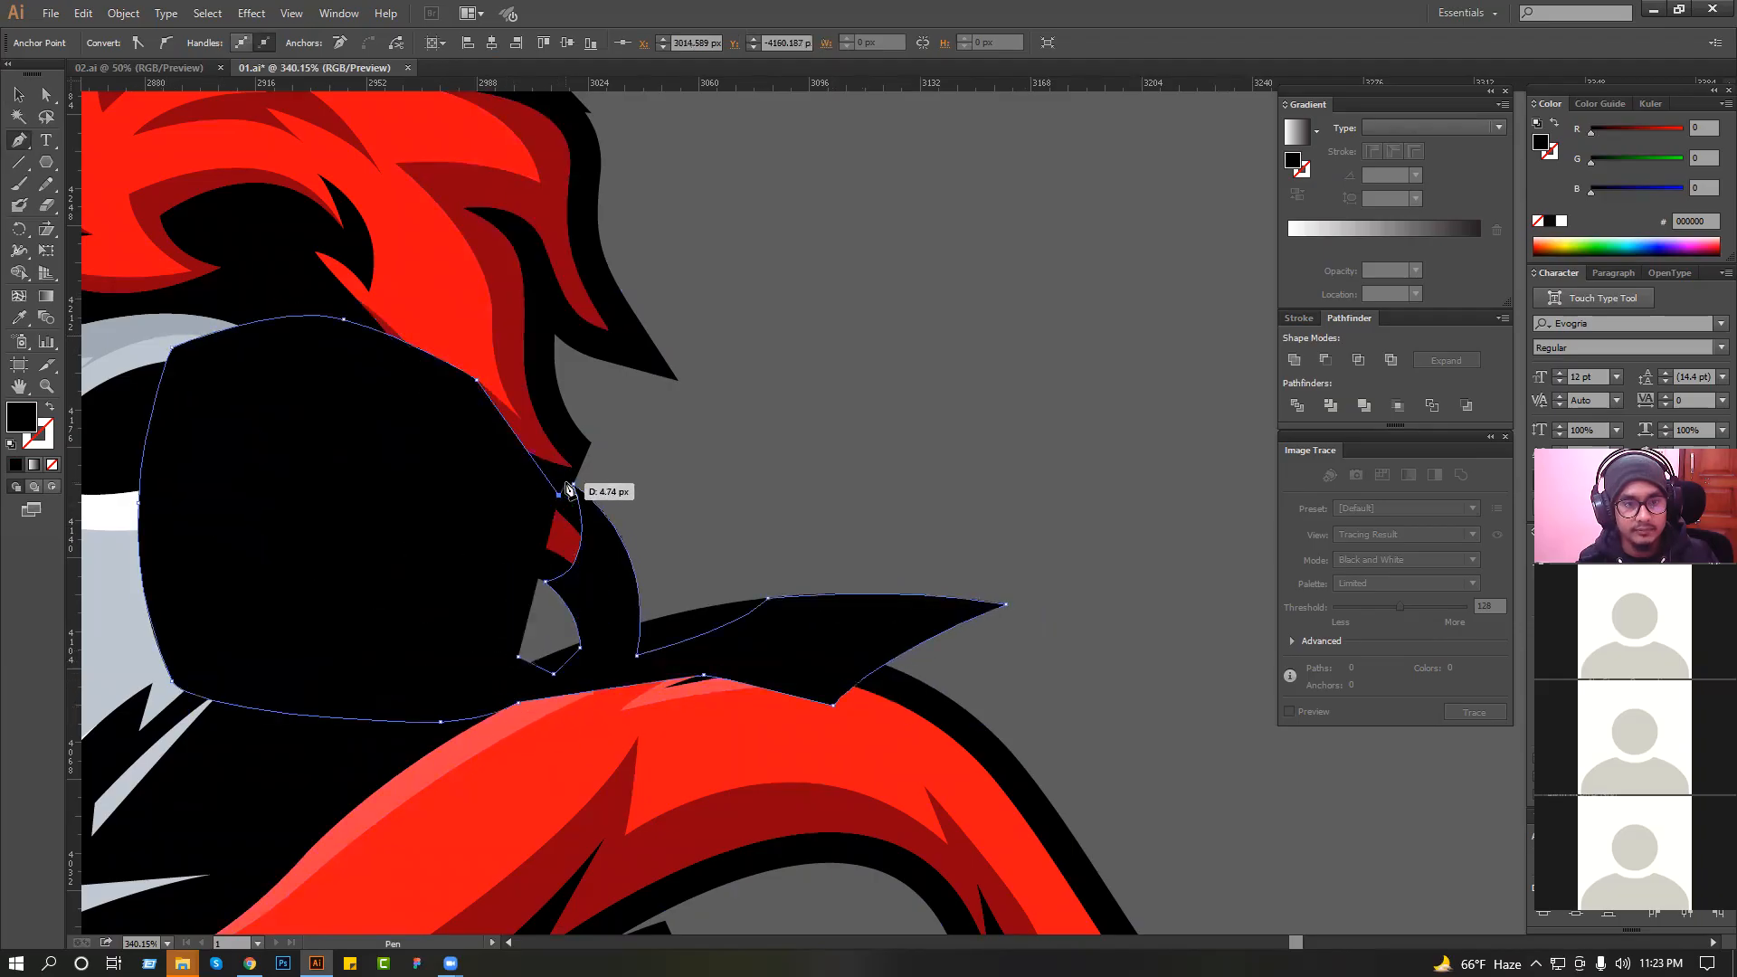
Reshape the black filler's crossing anchor, unite the shape into a compound path and release it to close the inner hole.
key(v)
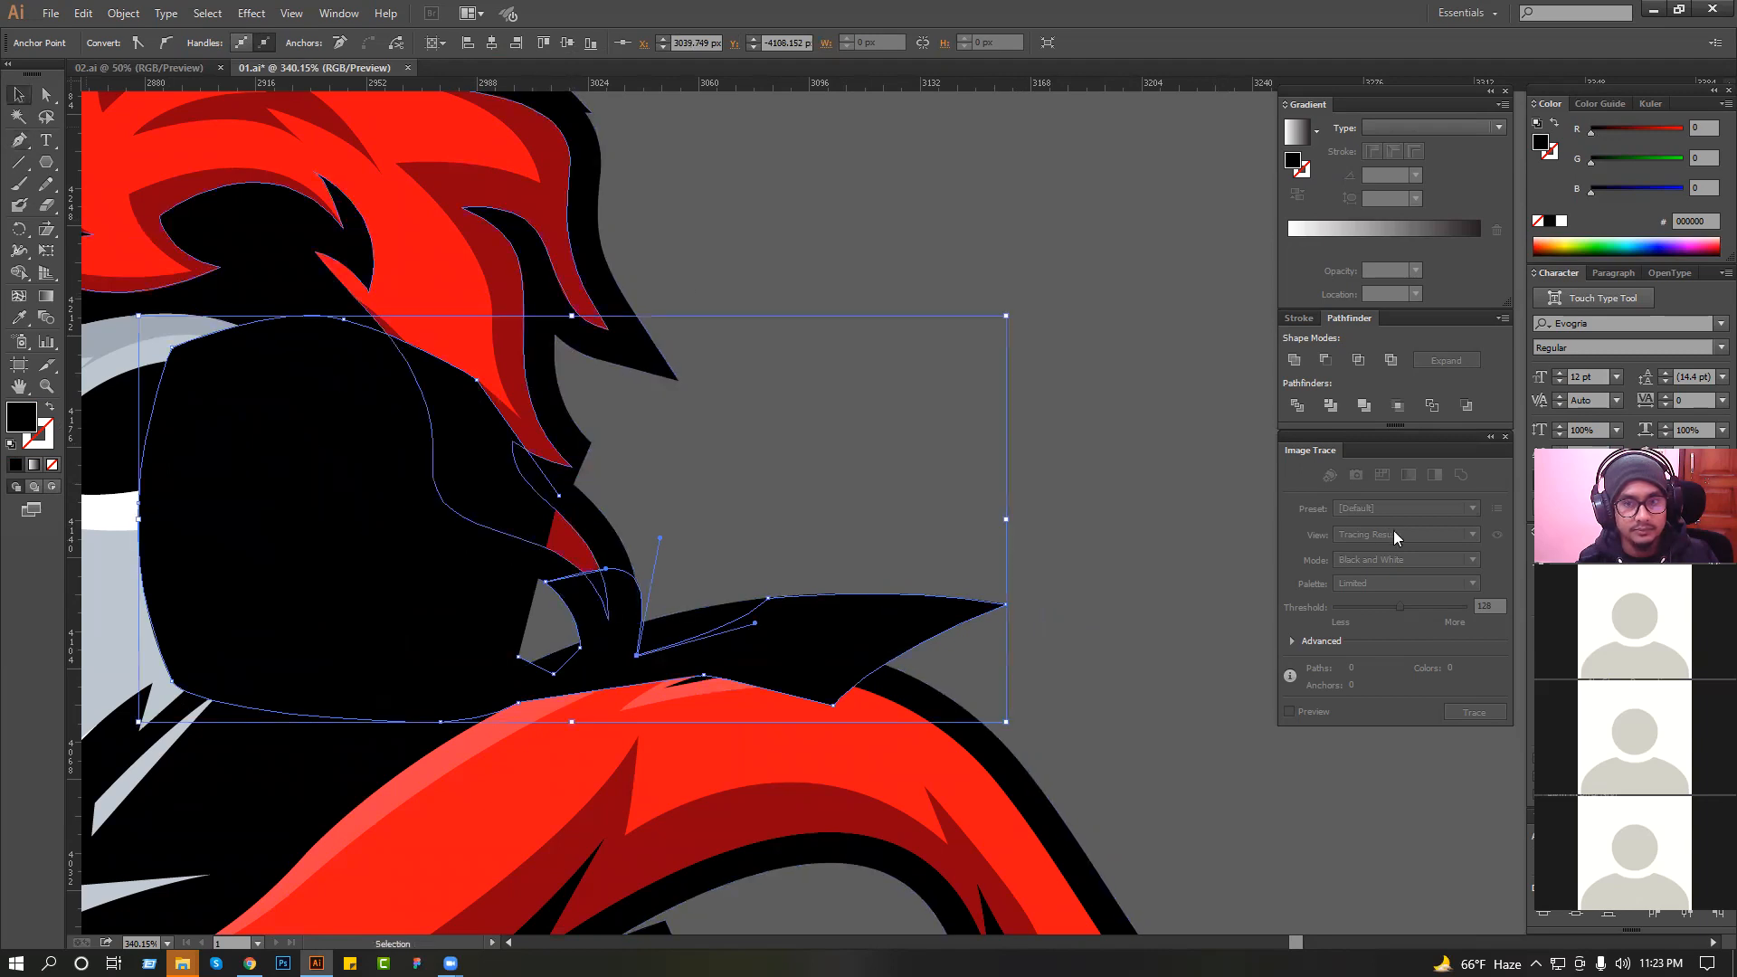
click(1299, 364)
right_click(1142, 421)
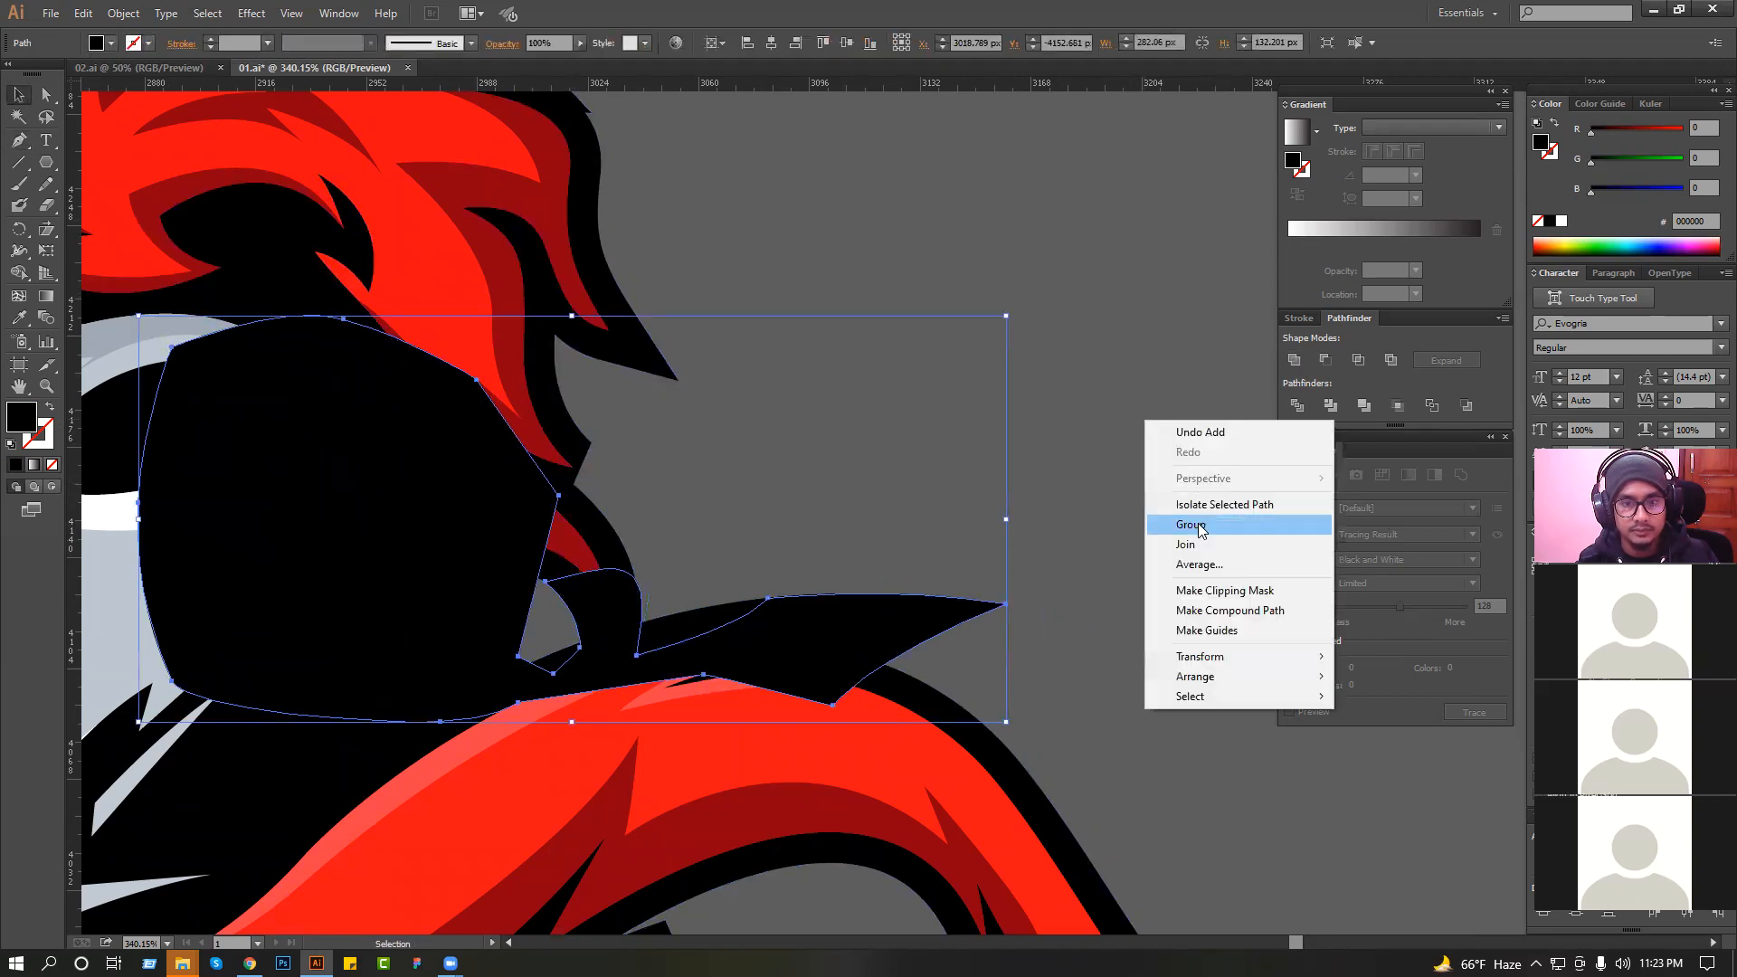
click(1047, 394)
click(561, 494)
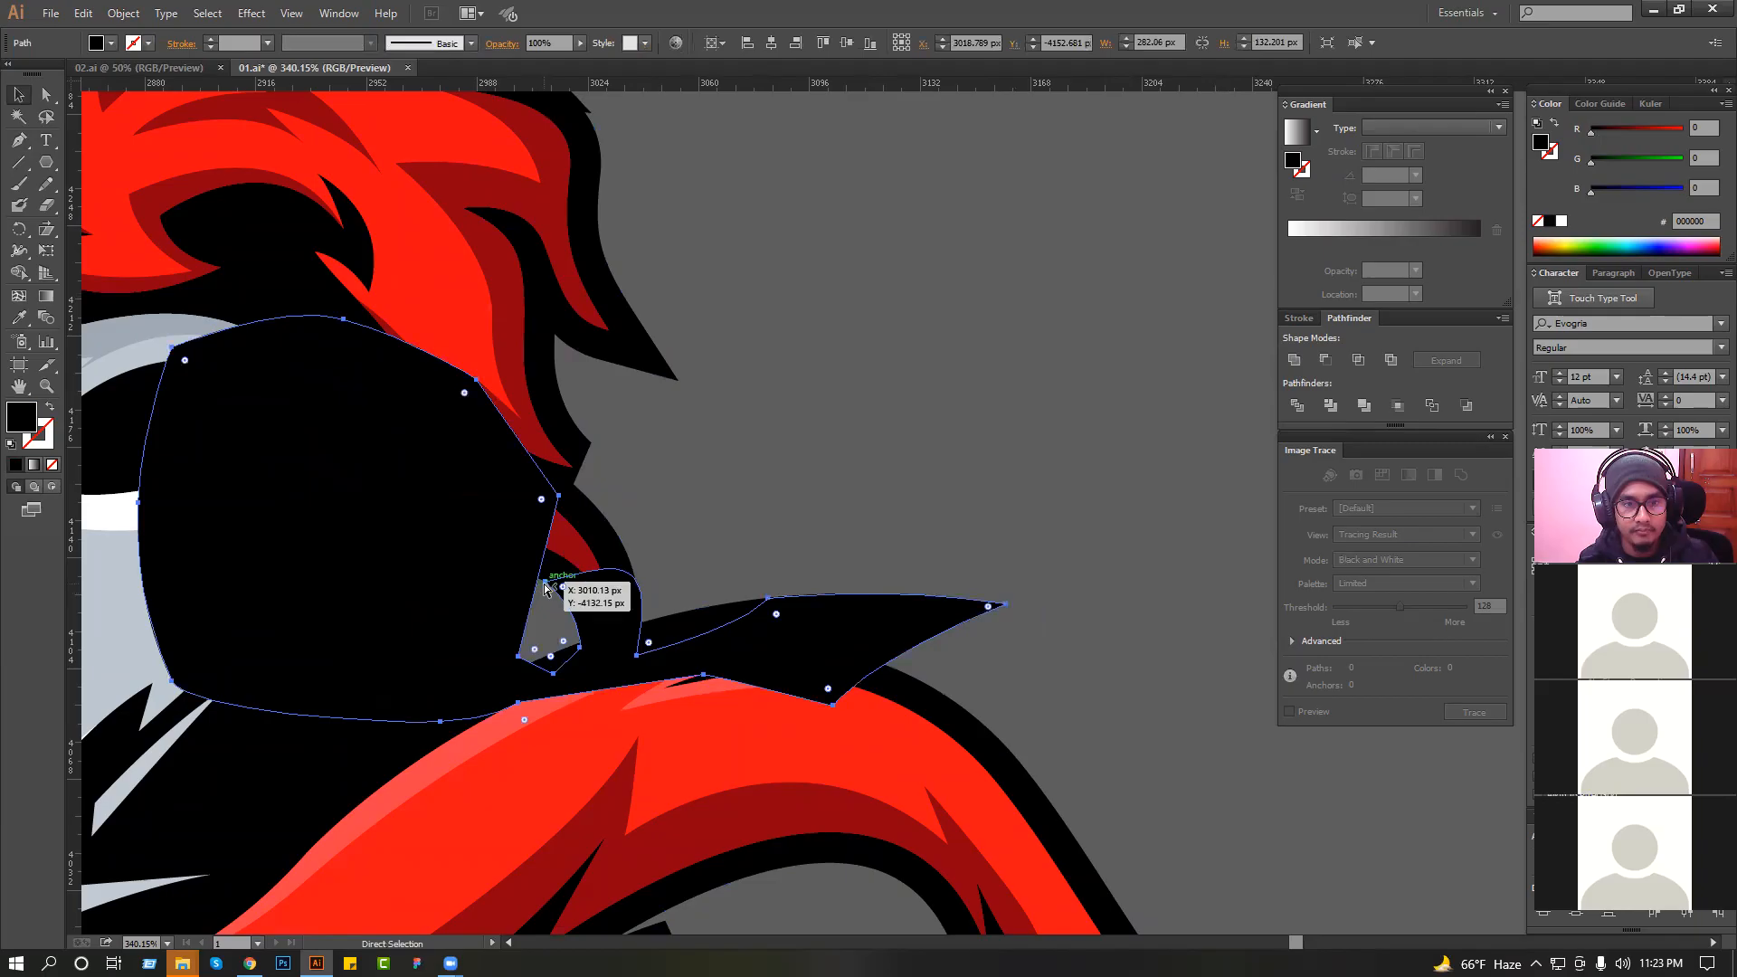
drag(545, 582, 649, 477)
click(1294, 361)
right_click(1123, 419)
click(1143, 432)
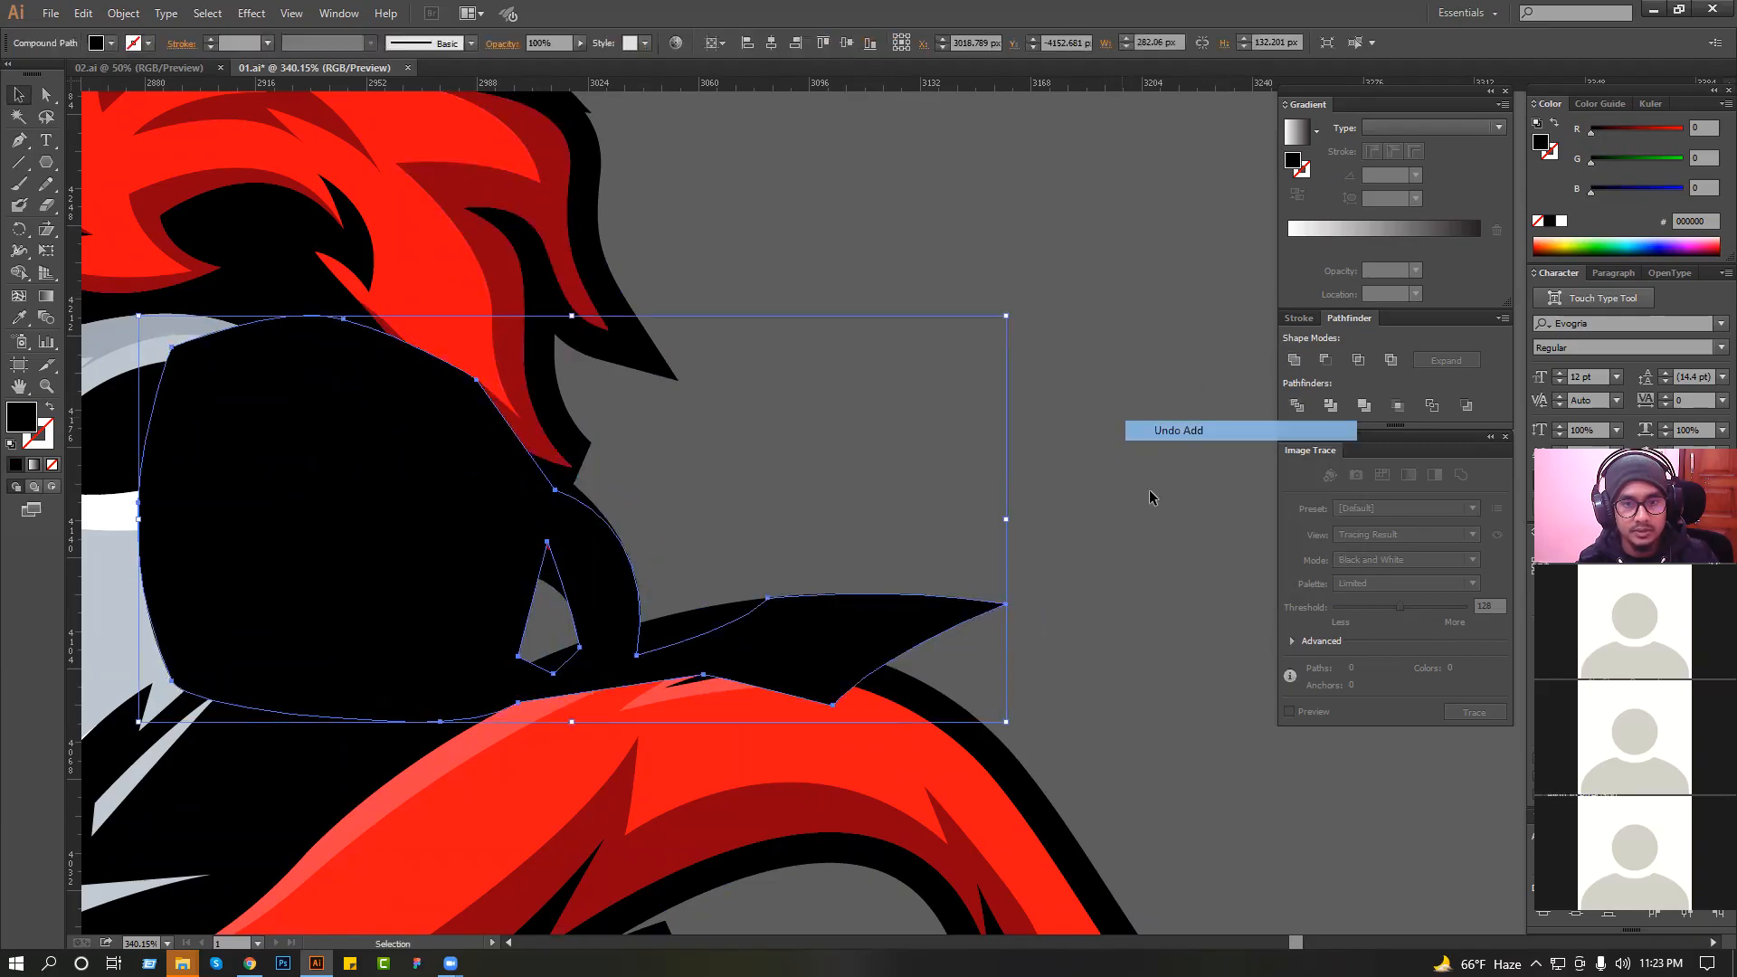
right_click(698, 450)
click(1296, 361)
right_click(829, 421)
click(918, 523)
Send the black filler shape behind the coloured knight artwork.
click(1137, 402)
click(512, 550)
key(ctrl+shift+bracketleft)
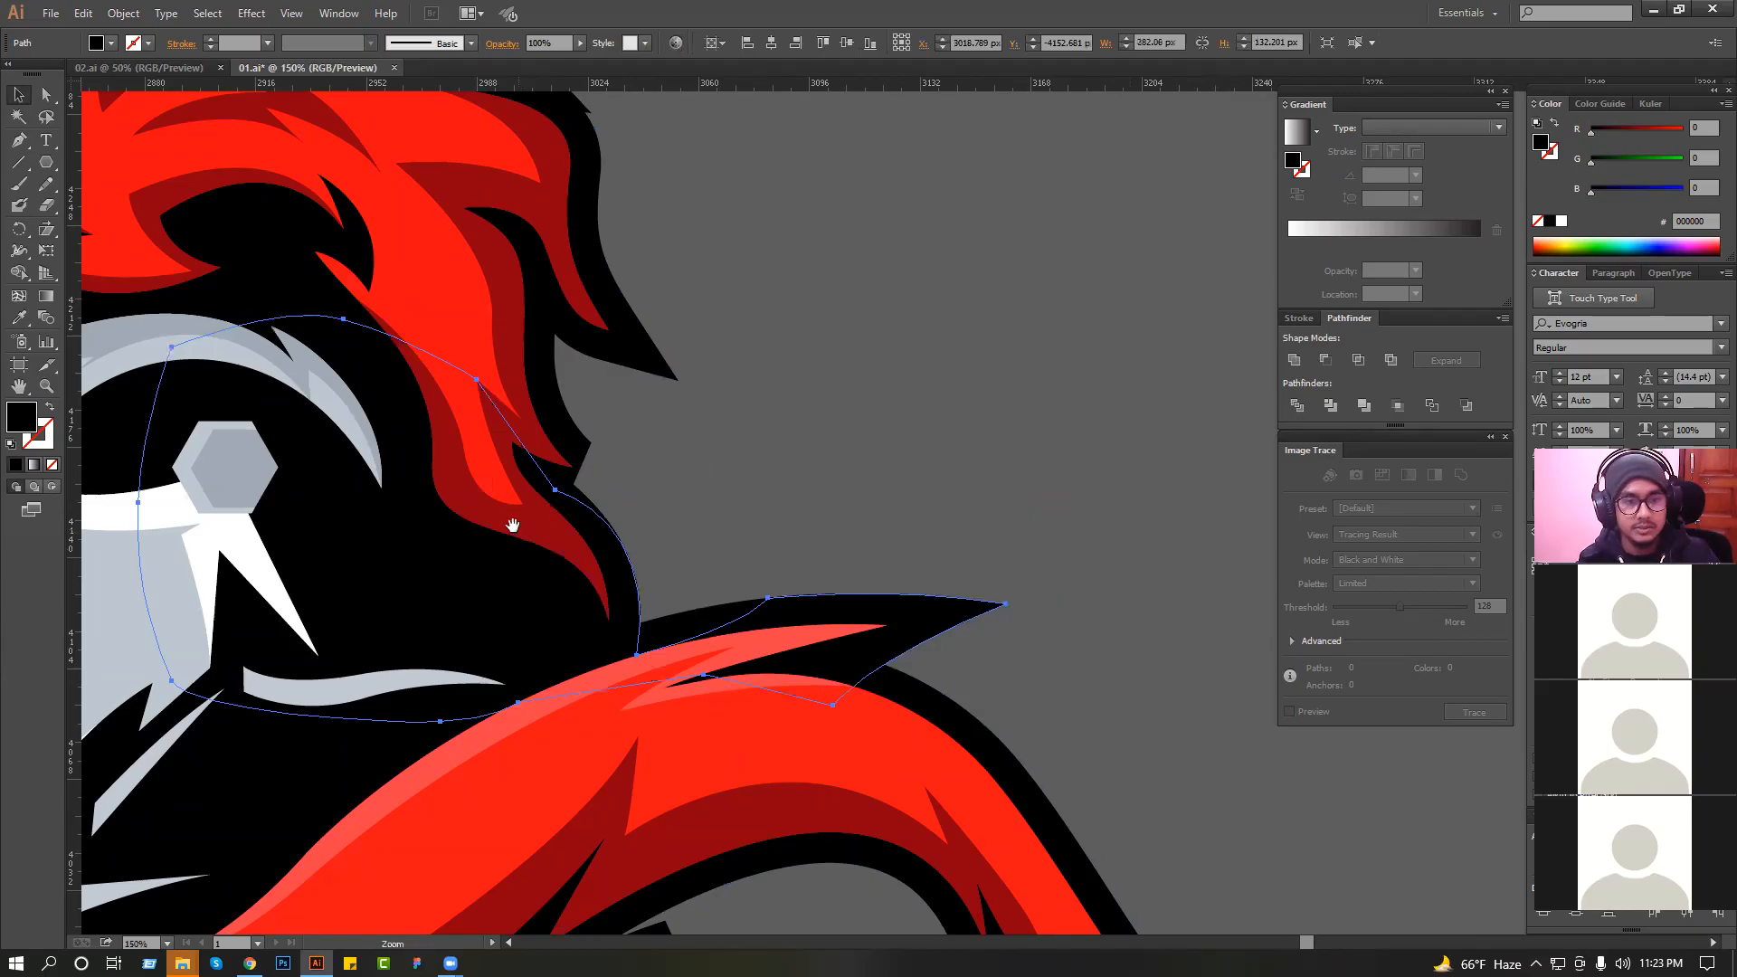
scroll(514, 526, down, 3)
click(663, 500)
drag(663, 501, 866, 577)
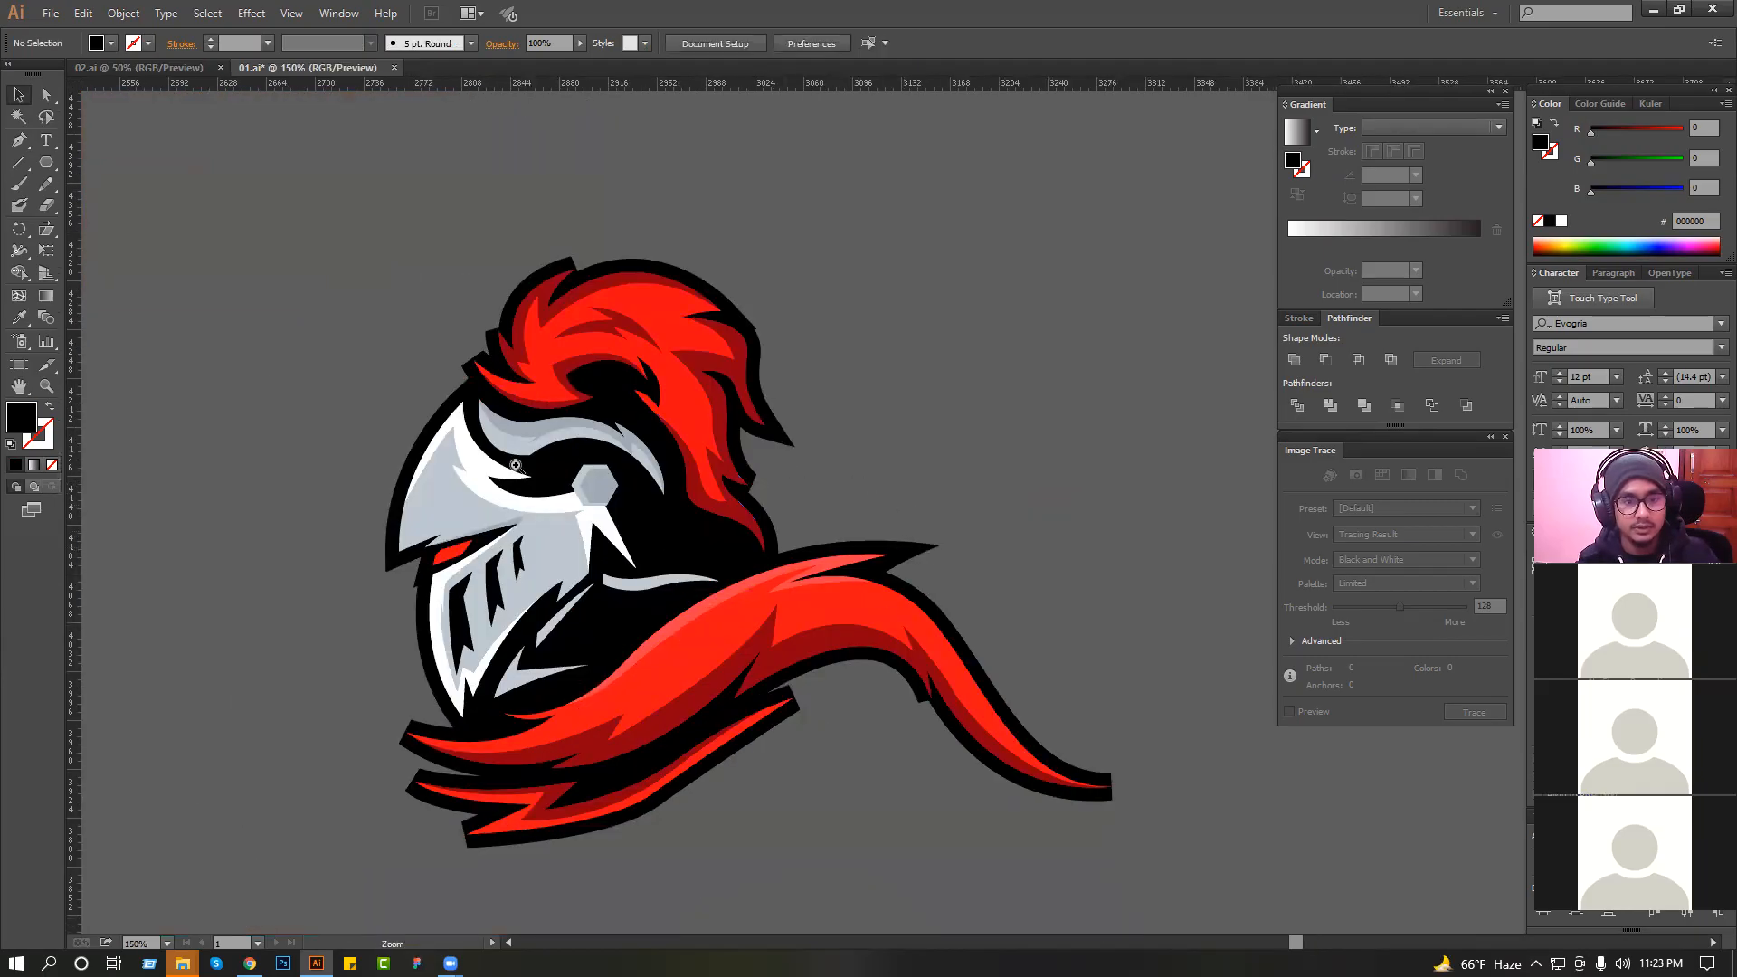
Offset the helmet's hexagonal bolt outward by 5 px with Miter joins and a miter limit of 4.
drag(439, 412, 800, 623)
click(705, 394)
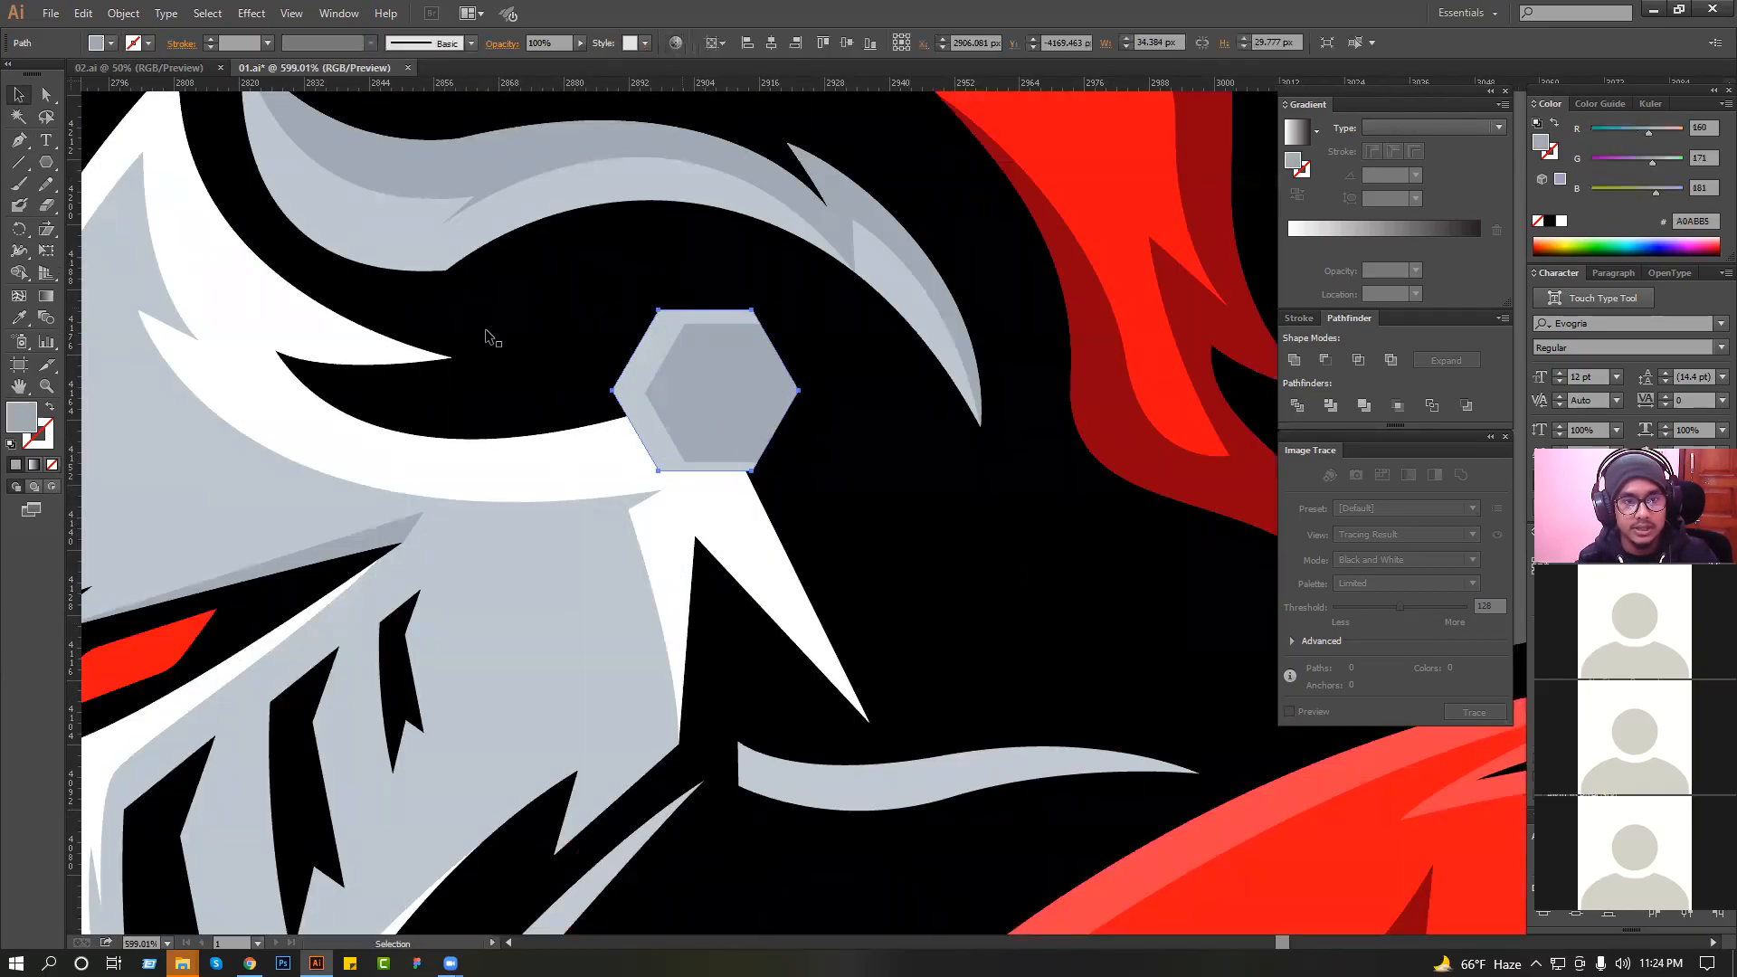
click(123, 12)
mouse_move(298, 377)
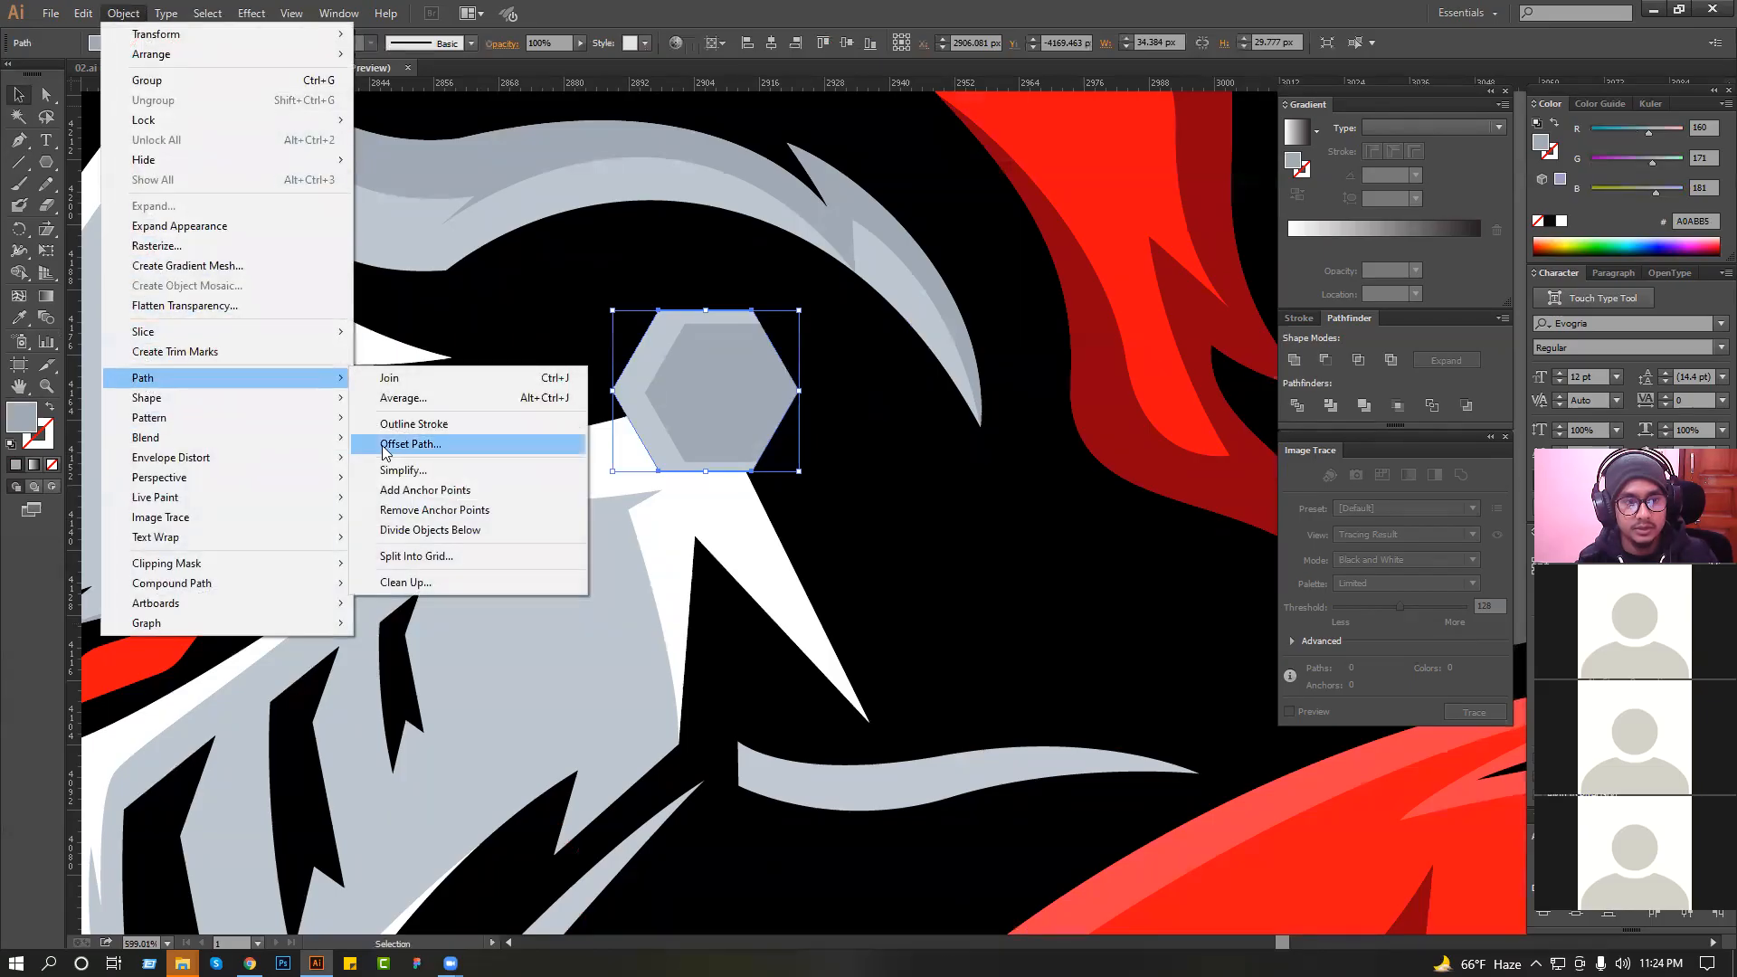
click(384, 444)
click(860, 535)
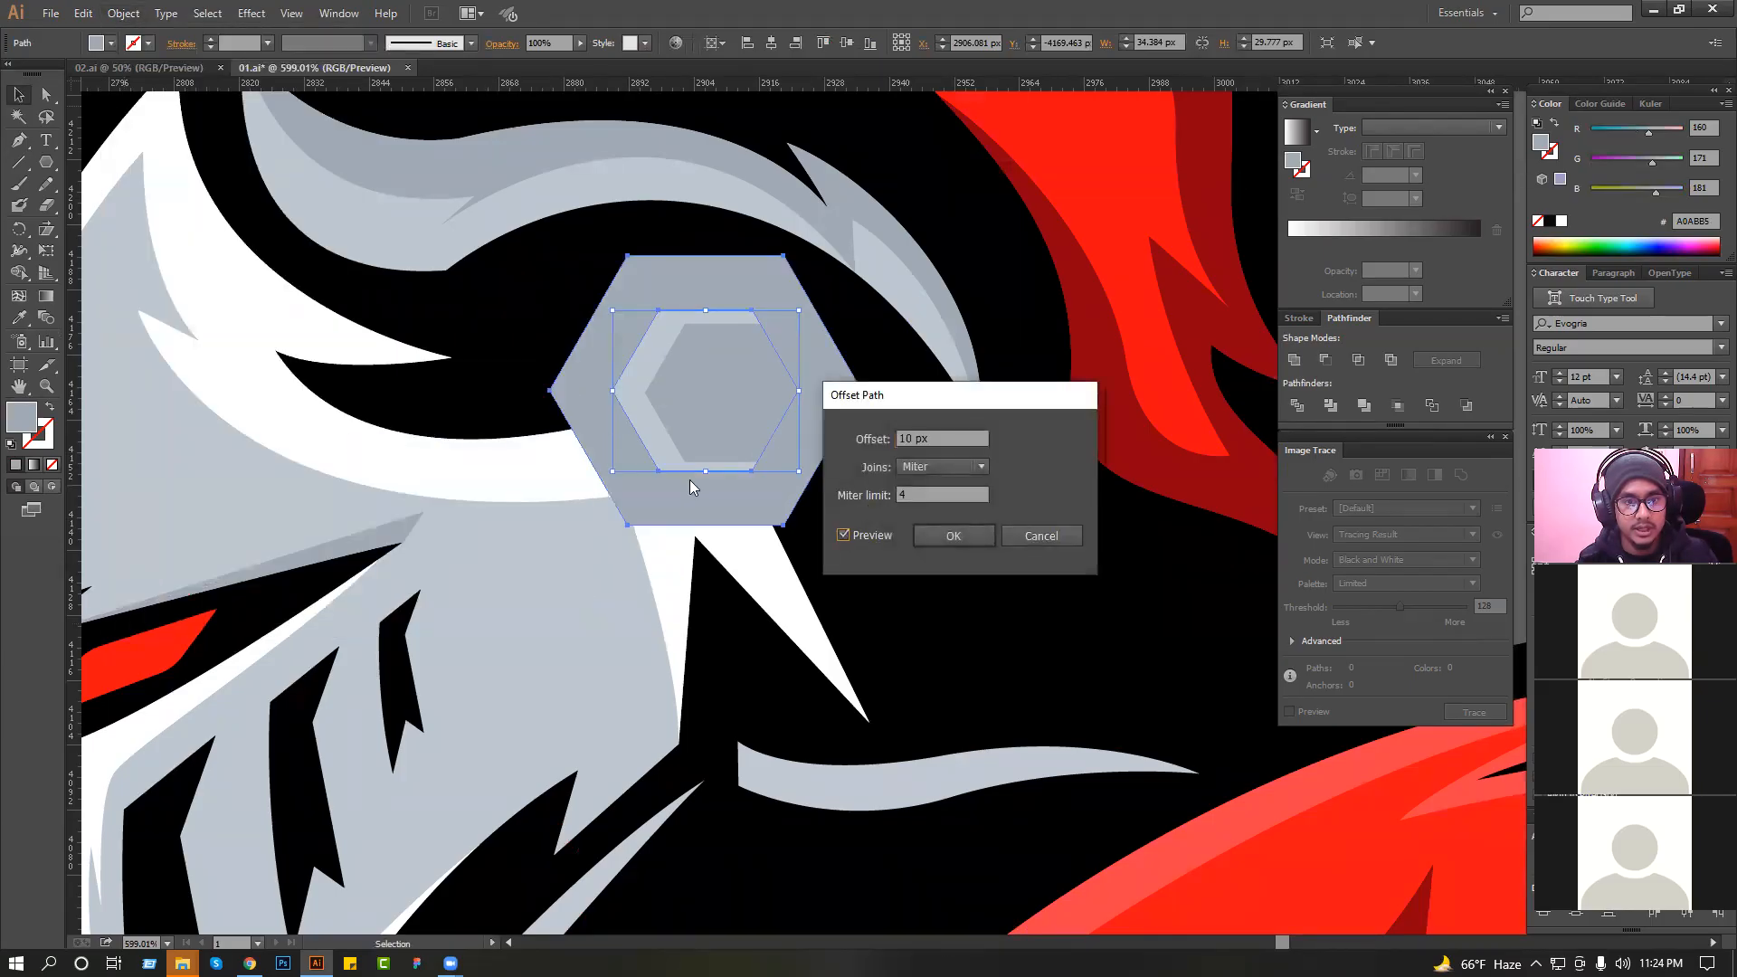
triple_click(937, 439)
text(5)
click(928, 533)
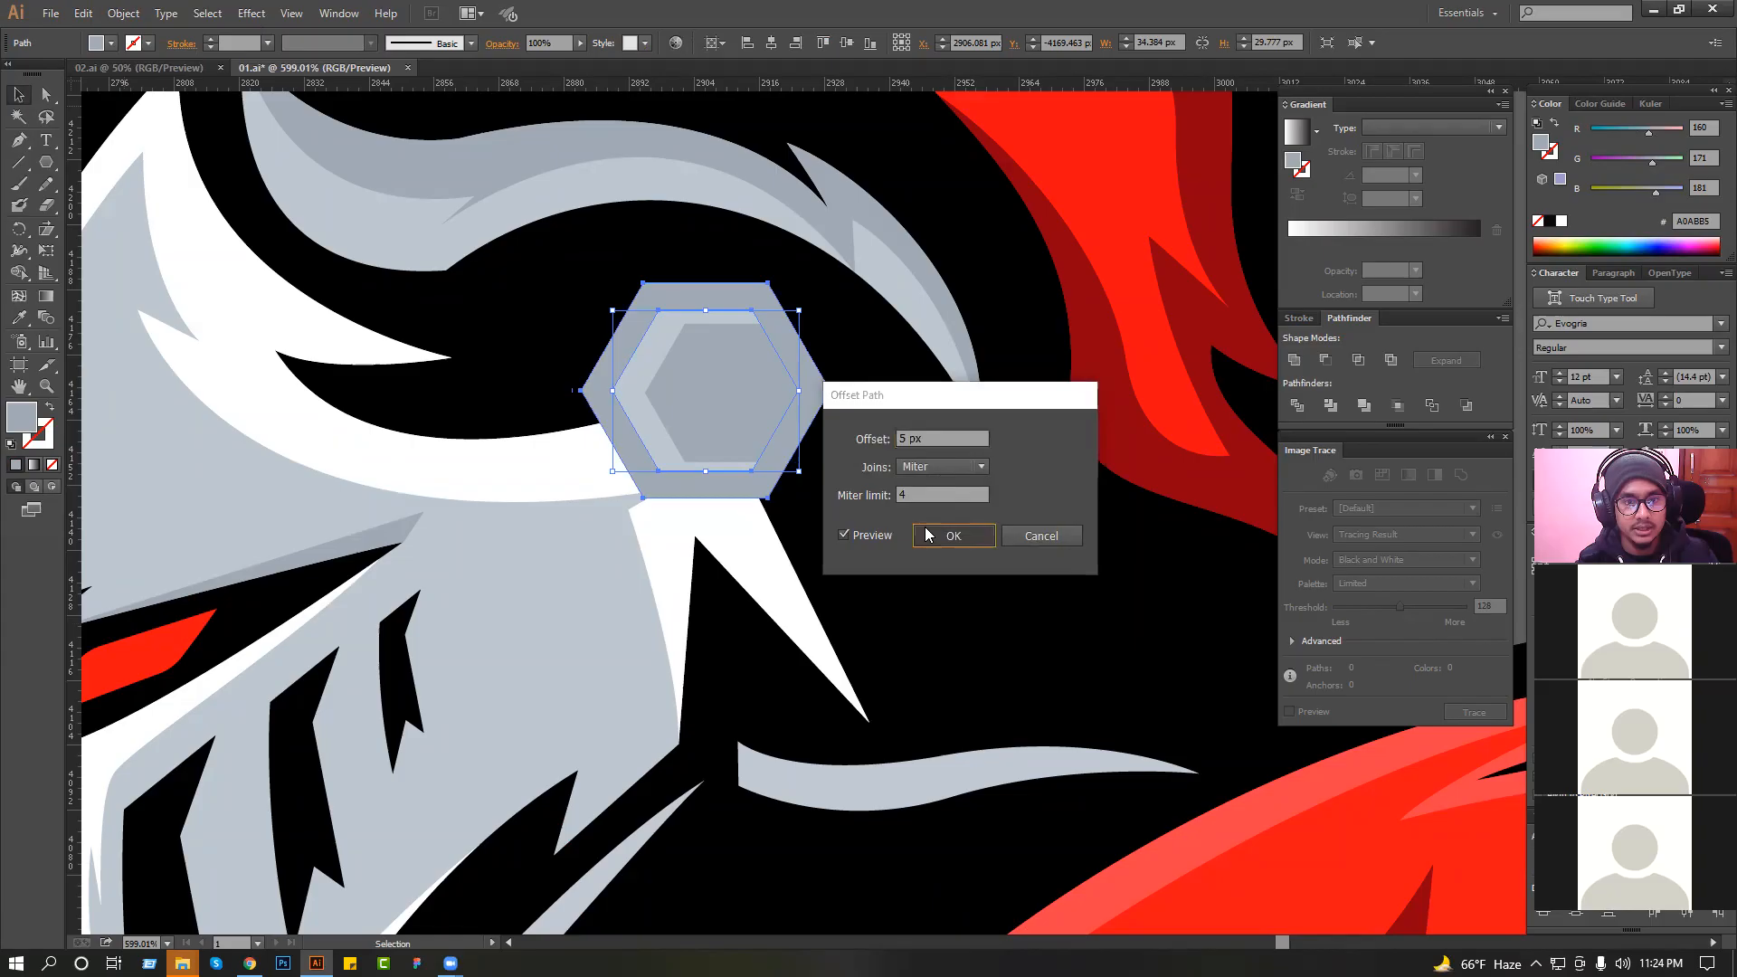
Fill the offset hexagon with black sampled from the dark area of the helmet.
click(18, 318)
click(477, 316)
click(24, 99)
scroll(553, 237, down, 4)
click(910, 188)
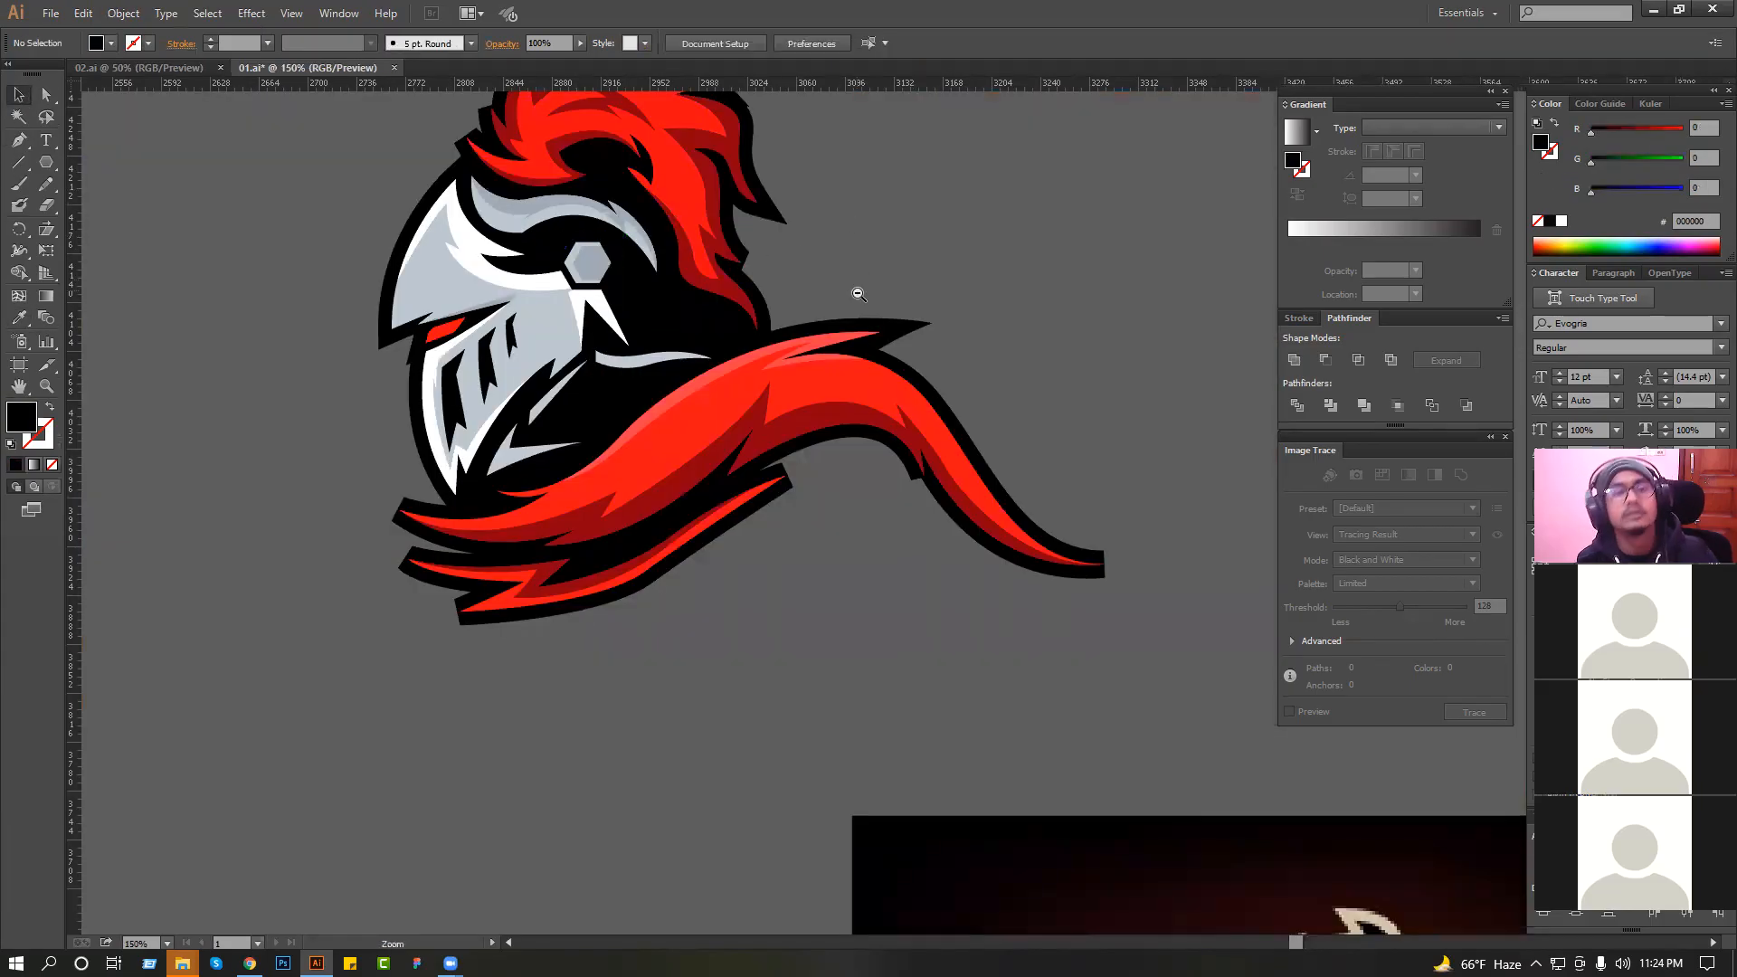
Draw a curved black spike that extends the outline of the collar's upper left tip and send it behind the artwork.
alt+click(857, 294)
drag(442, 273, 900, 565)
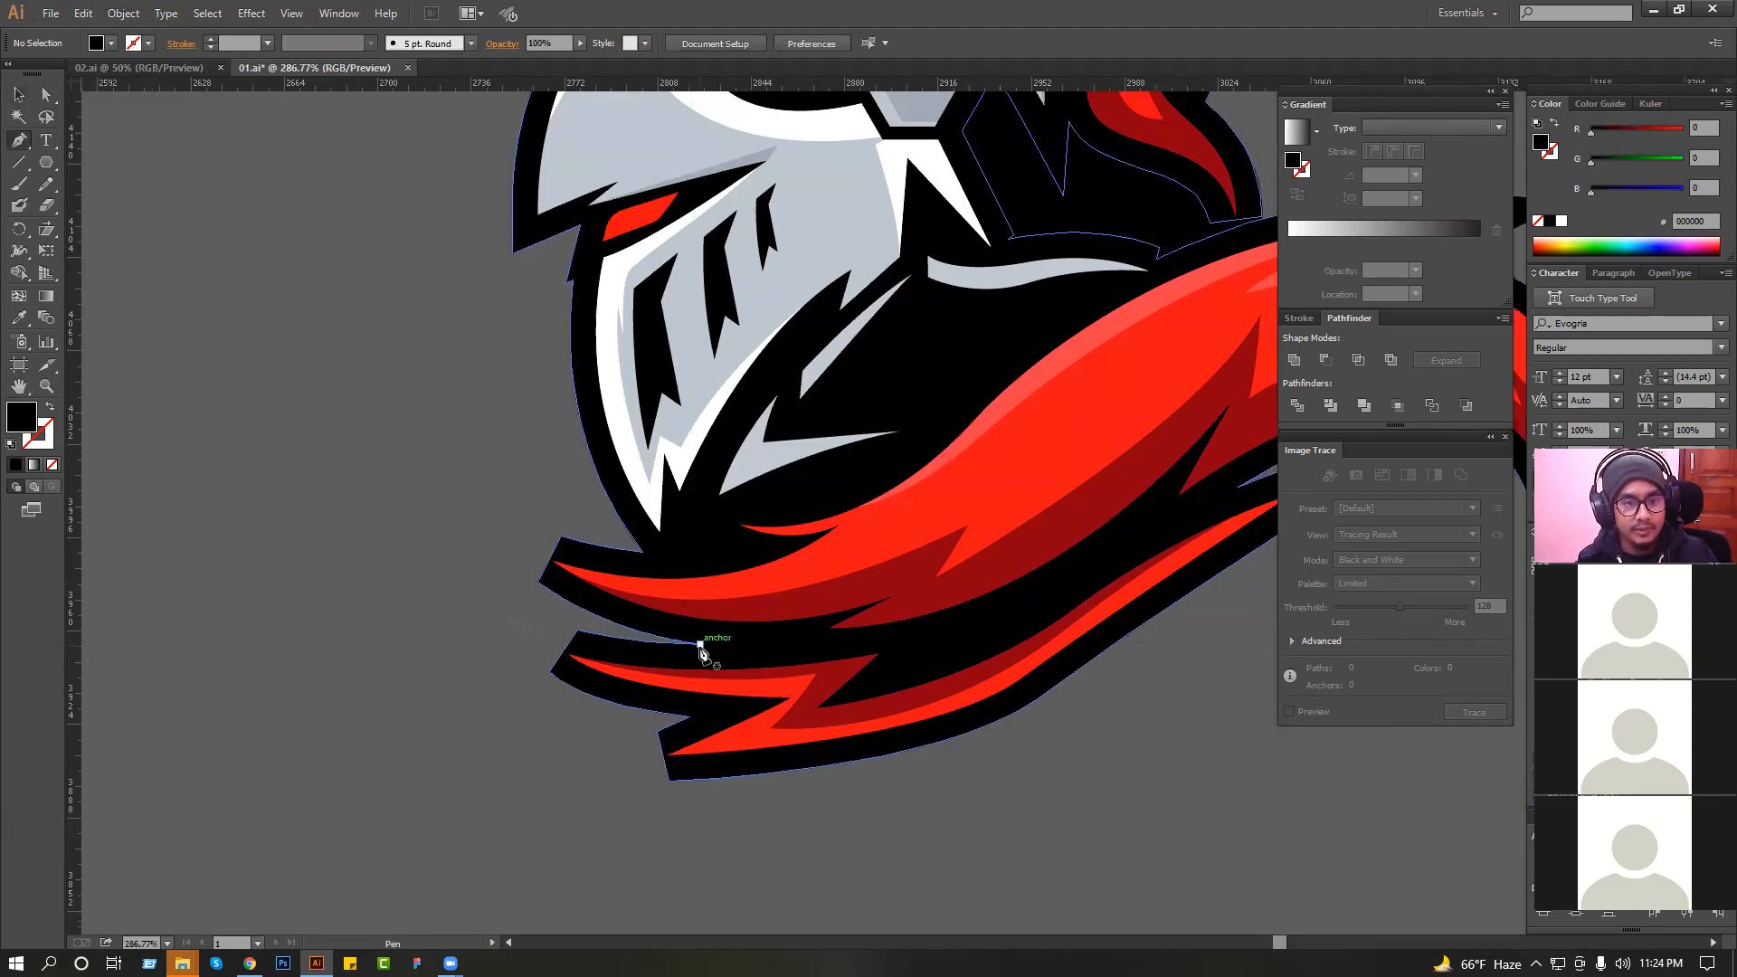
drag(463, 495, 404, 361)
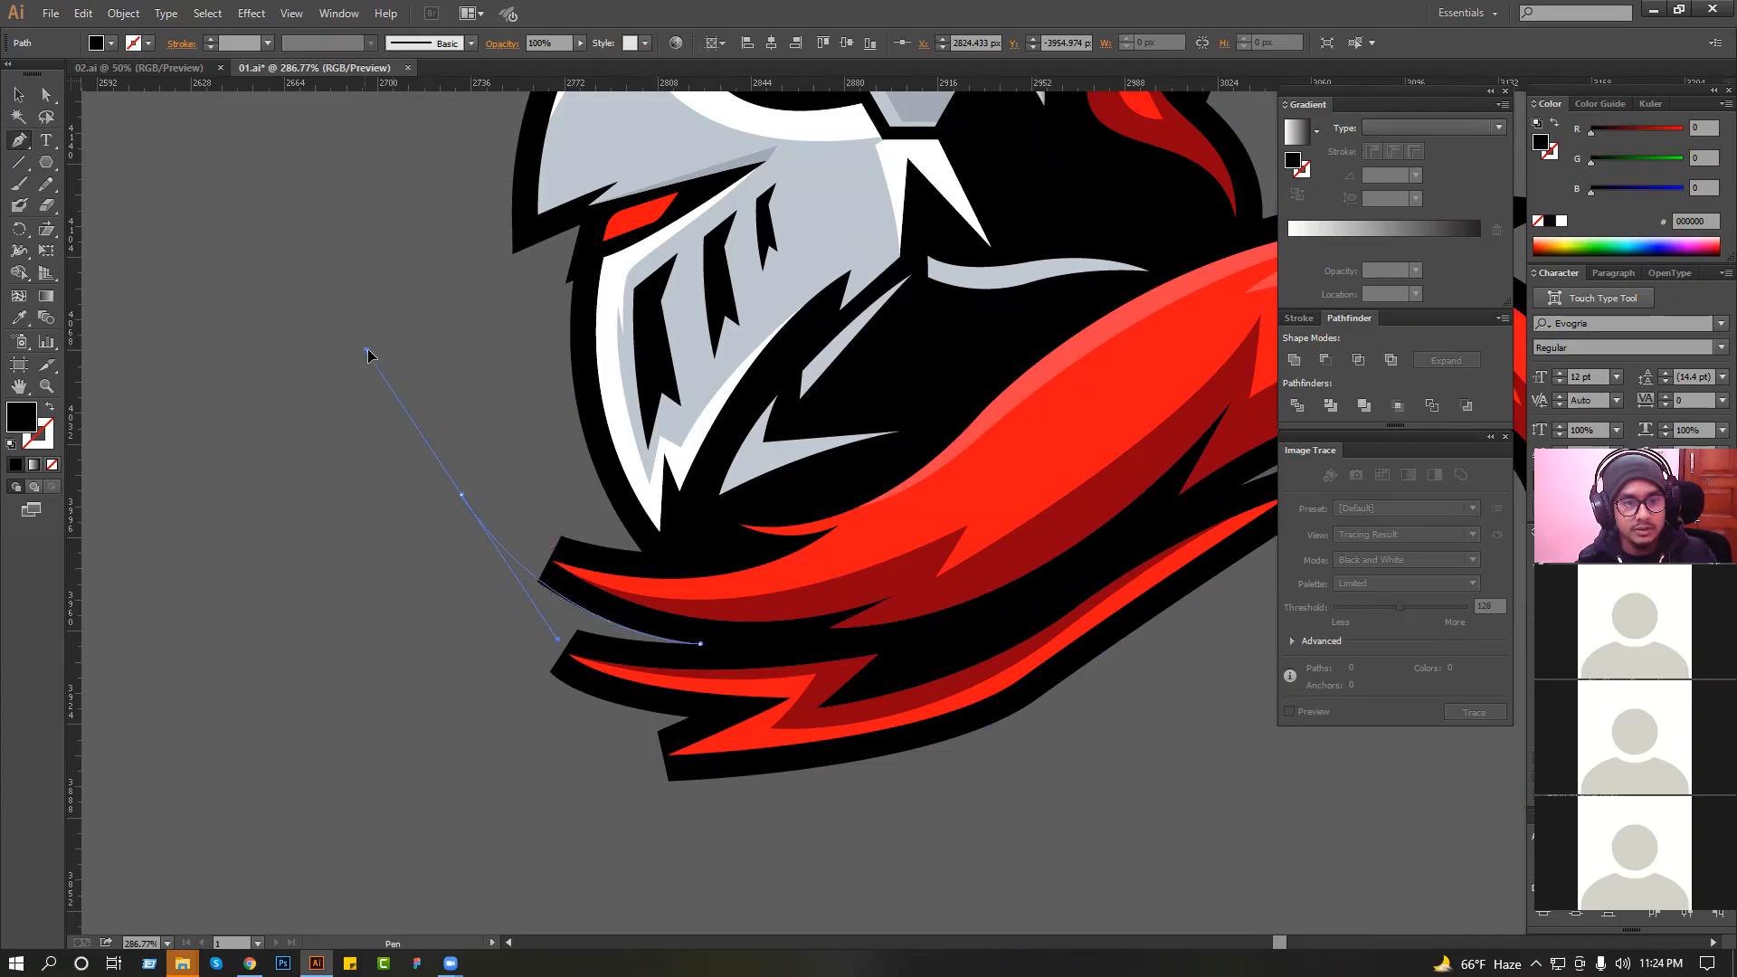
drag(579, 566, 820, 570)
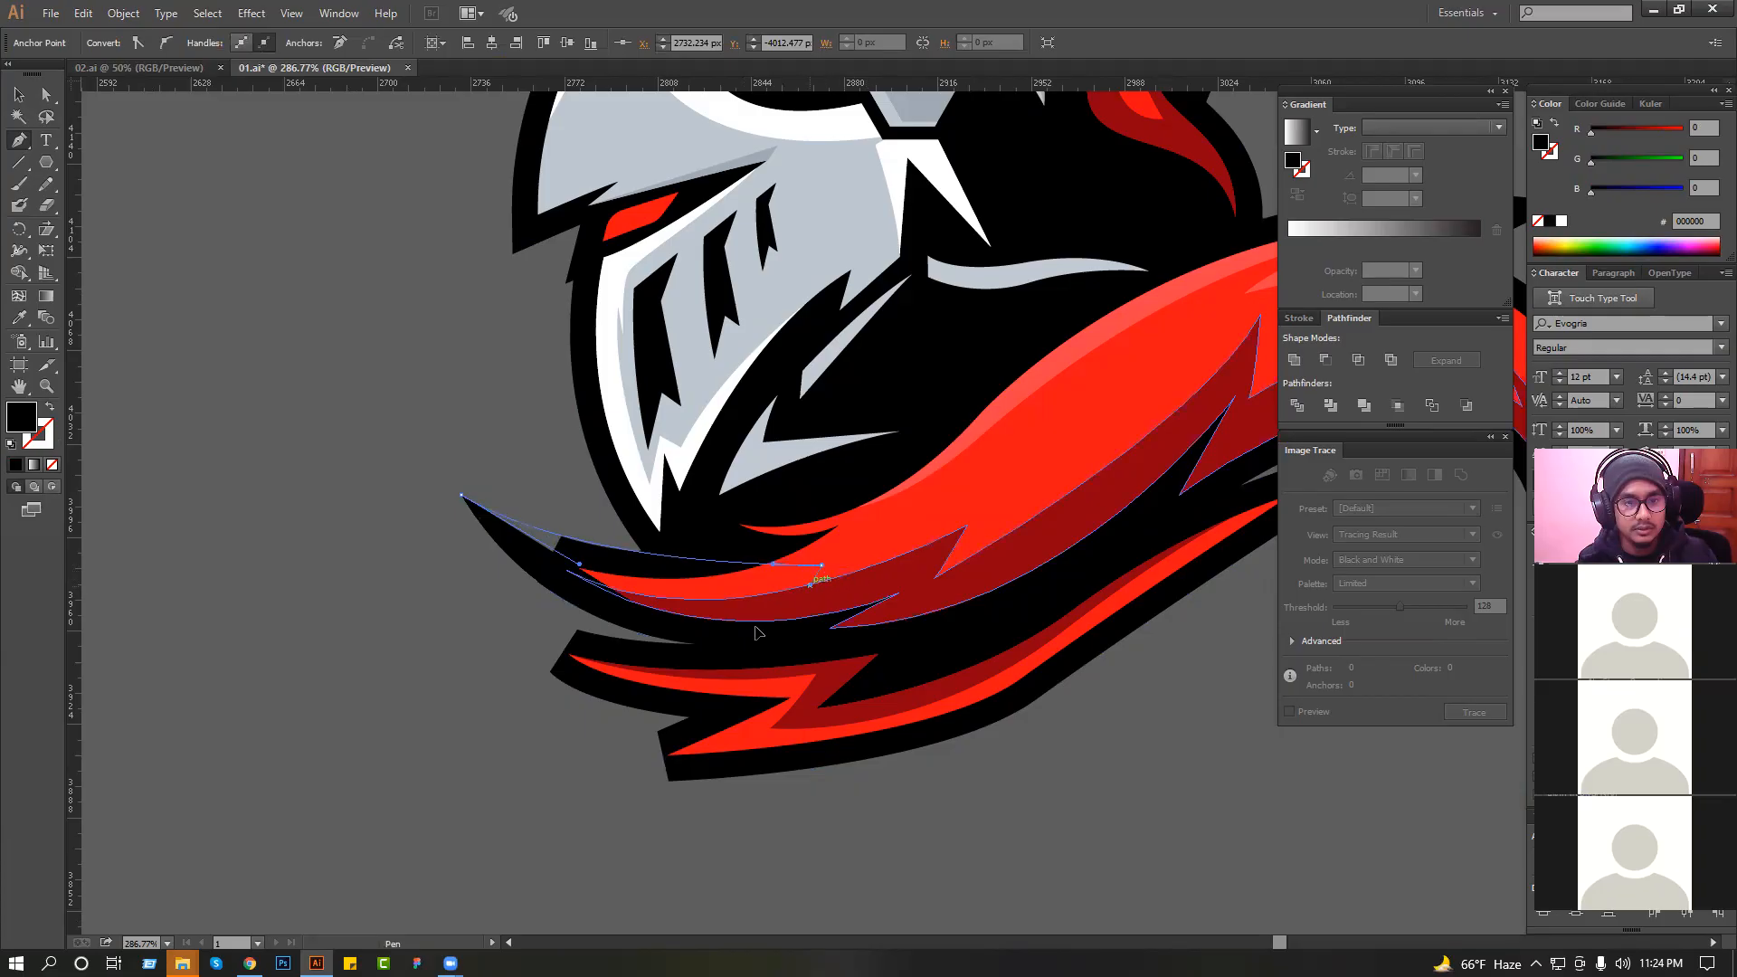
click(701, 644)
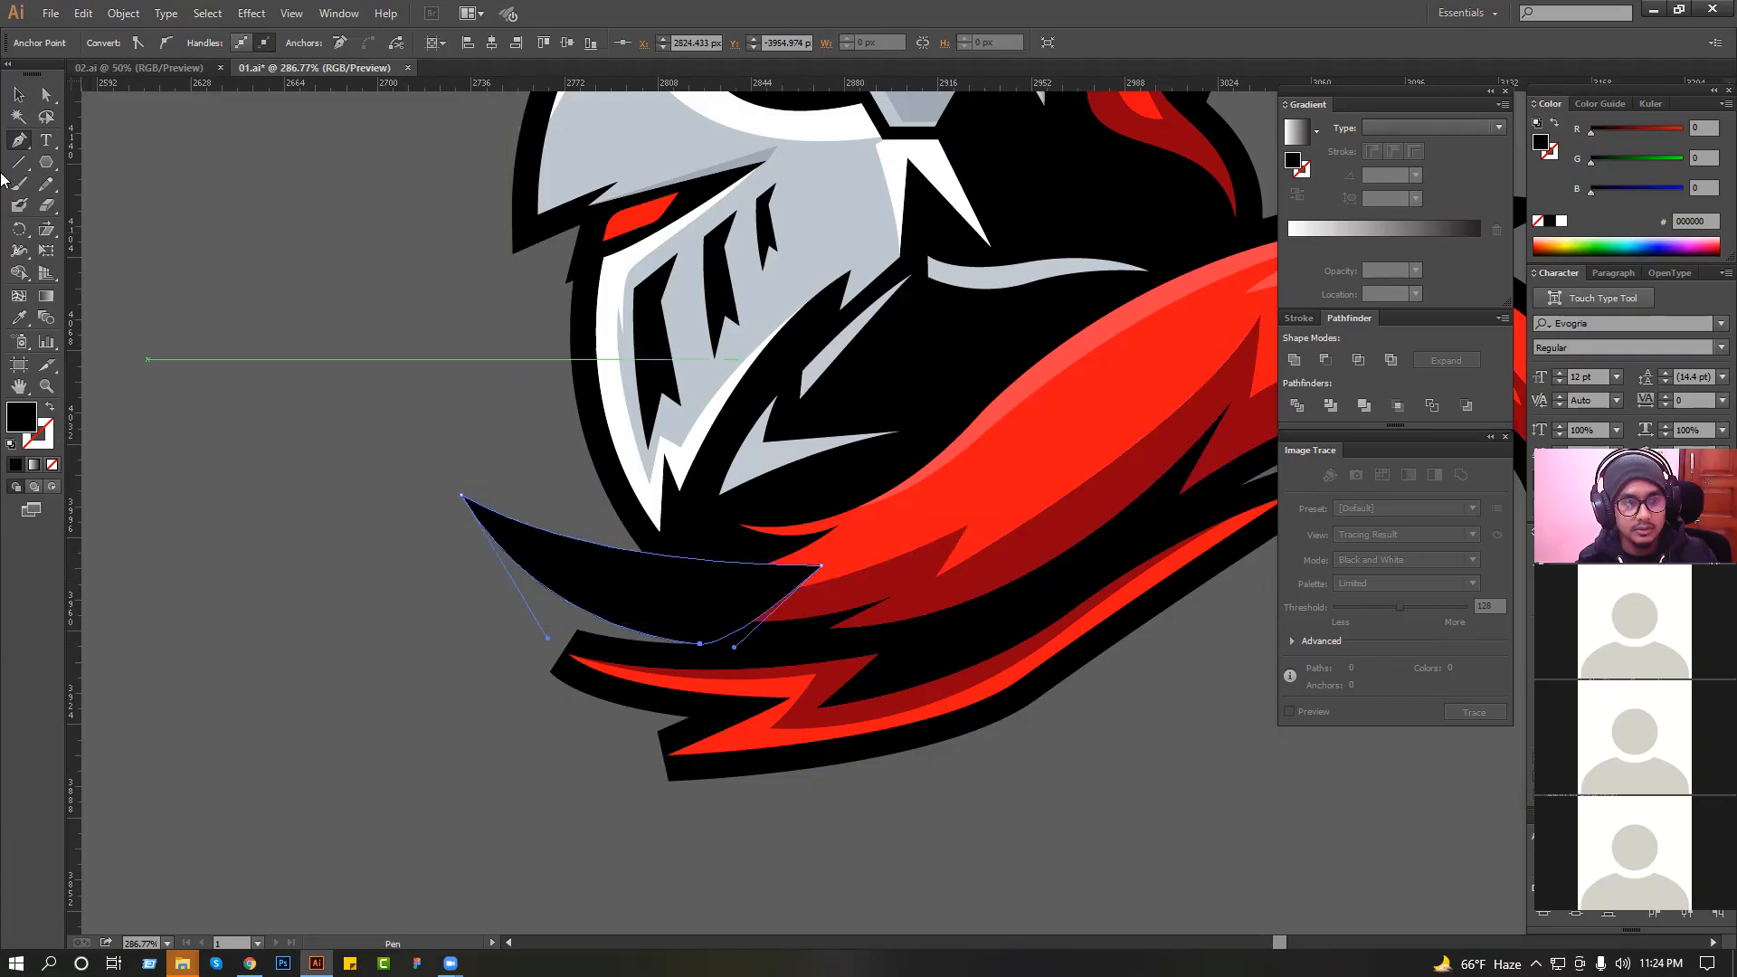
key(ctrl+shift+[)
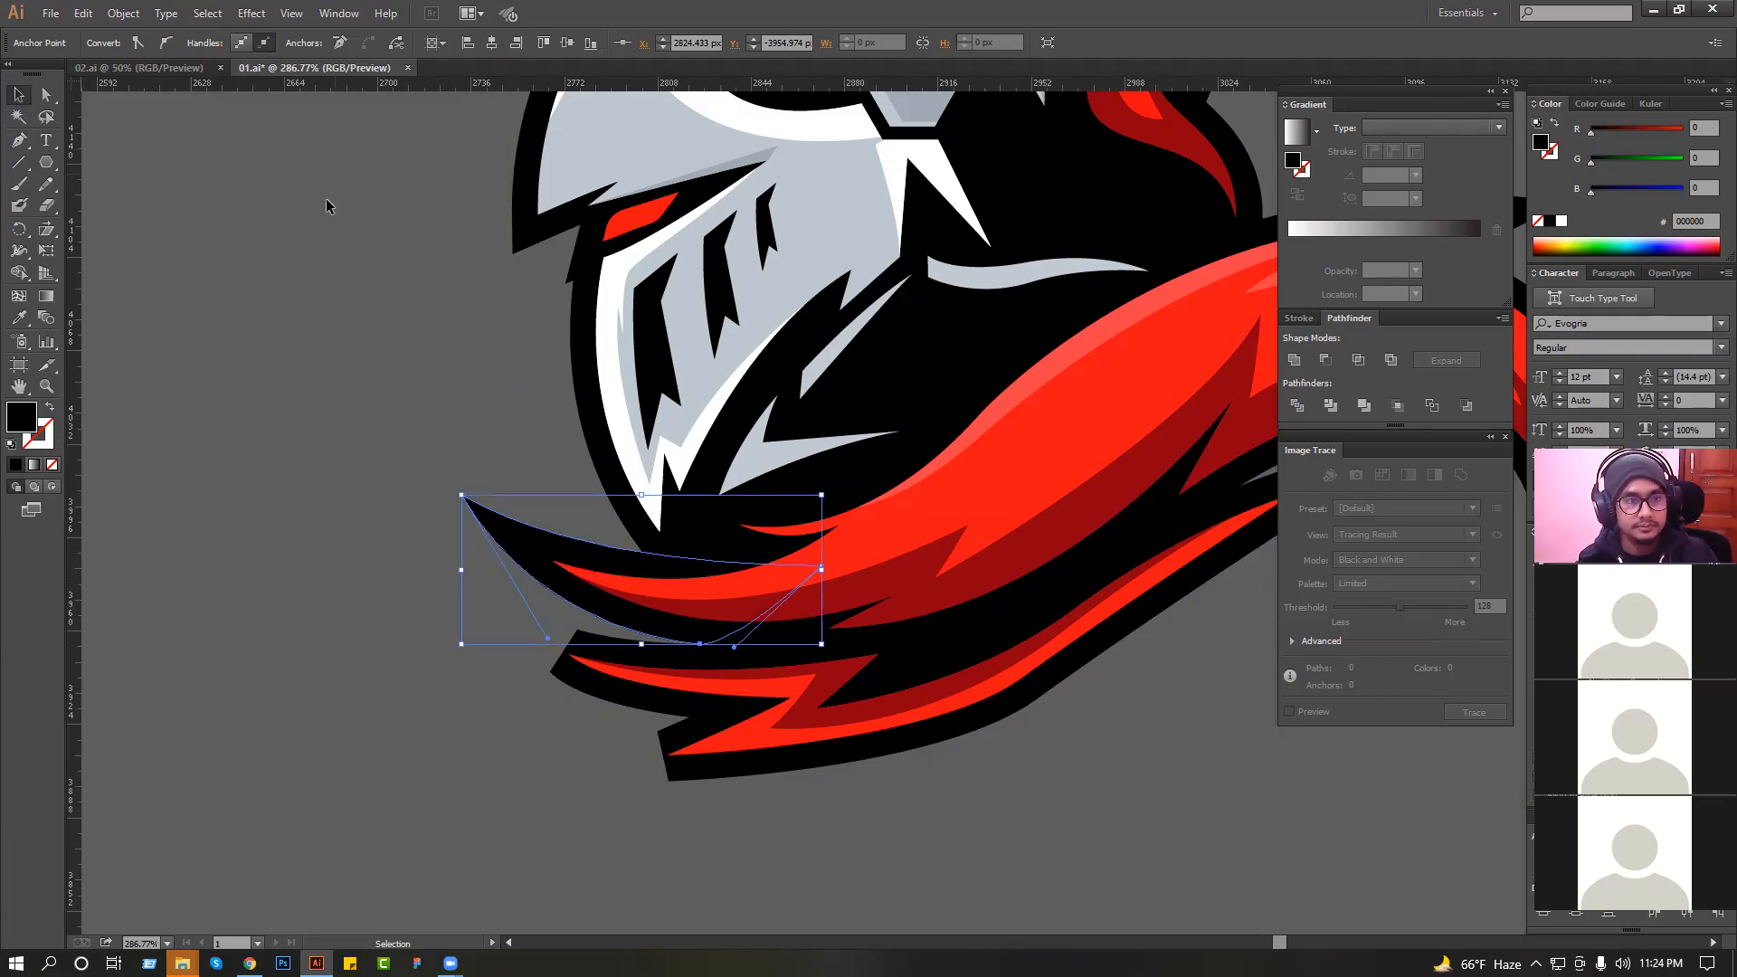
click(328, 202)
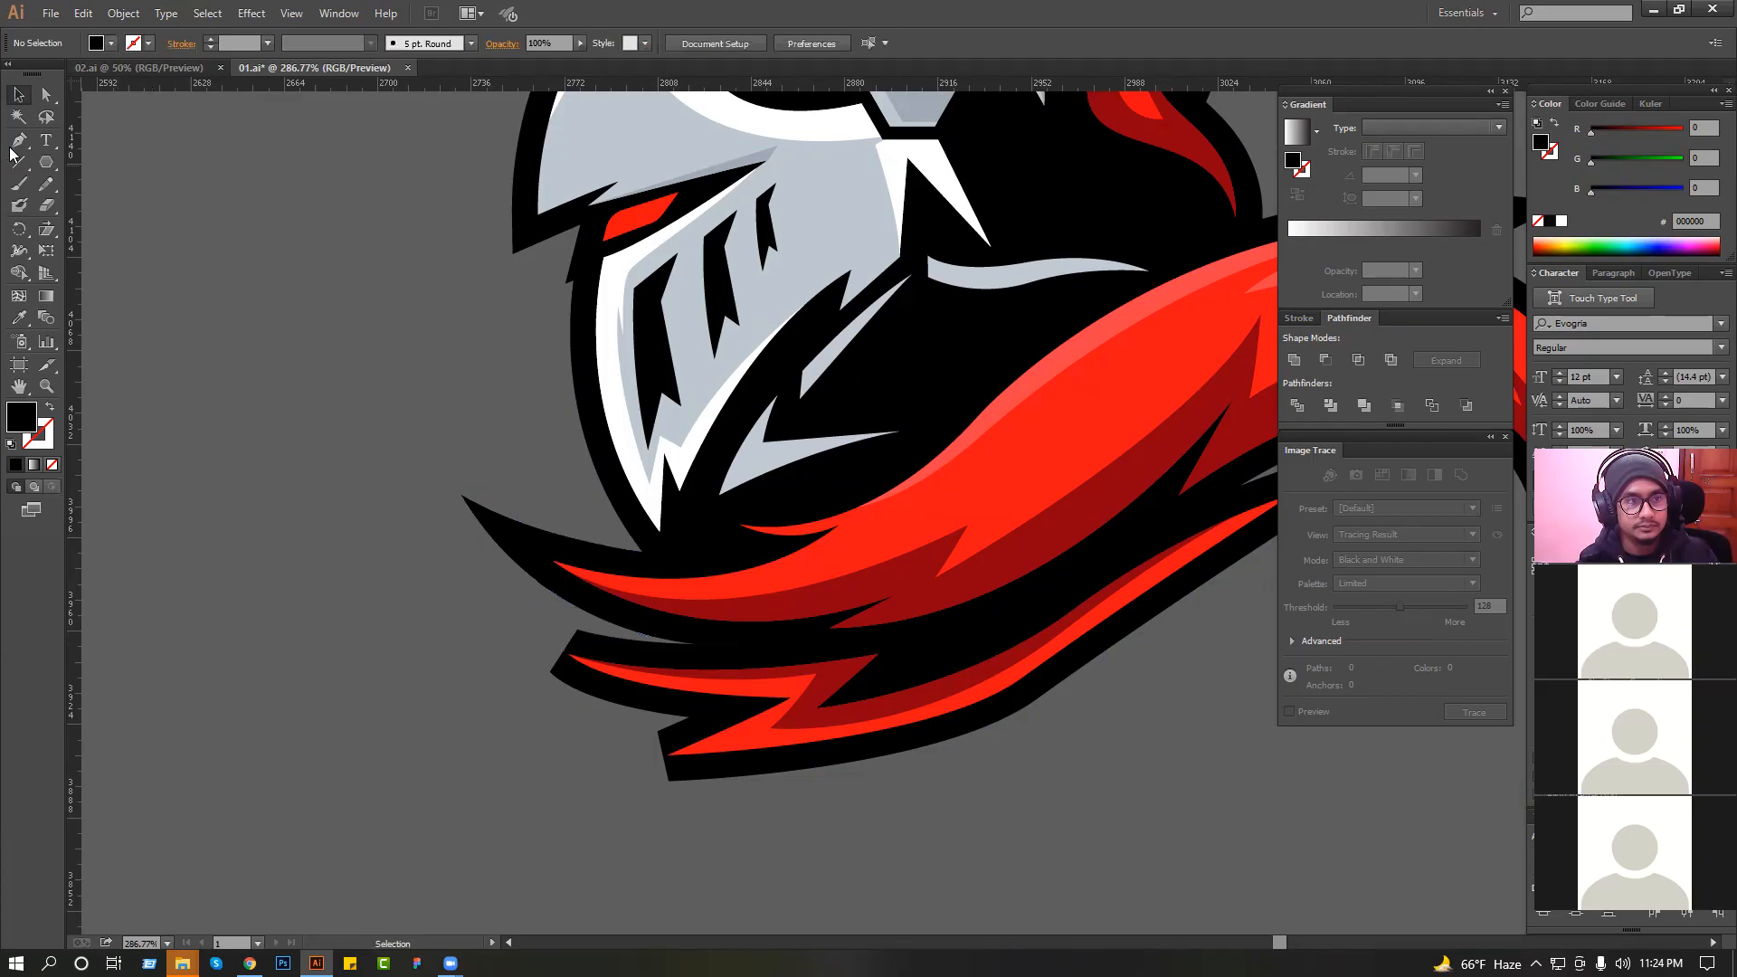
Draw a second curved black spike extending the outline of the collar's middle left tip and send it behind the artwork.
click(688, 717)
drag(510, 660, 457, 618)
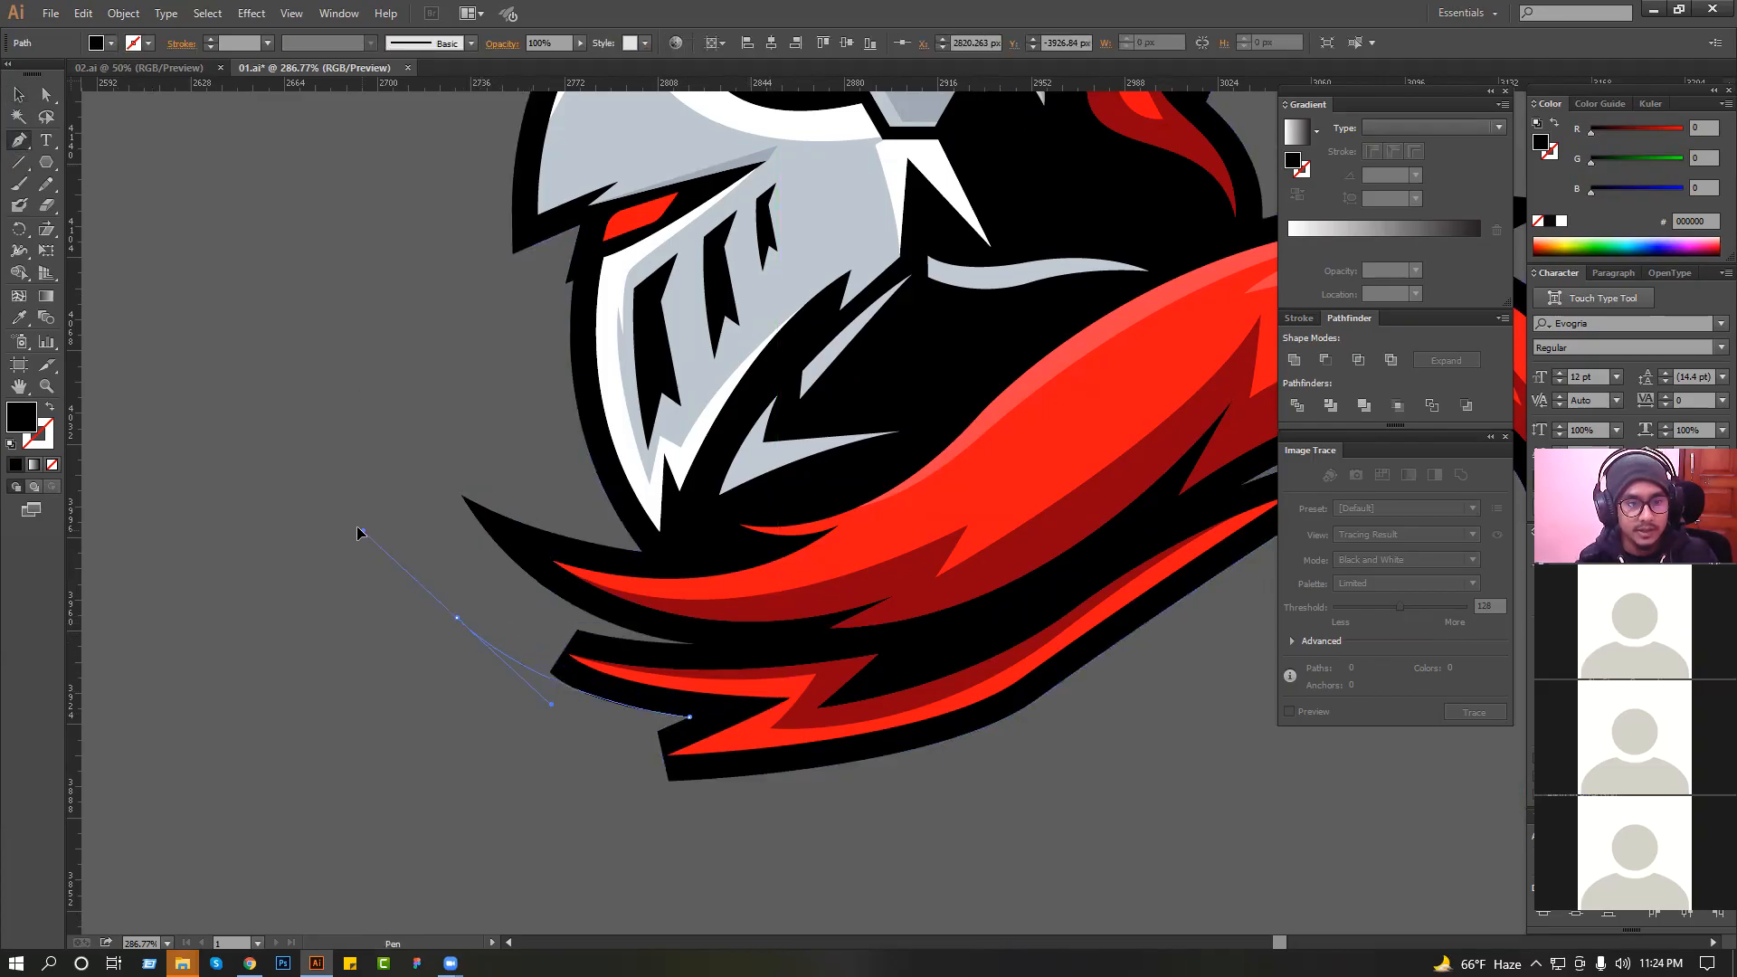
drag(629, 654, 787, 705)
click(791, 705)
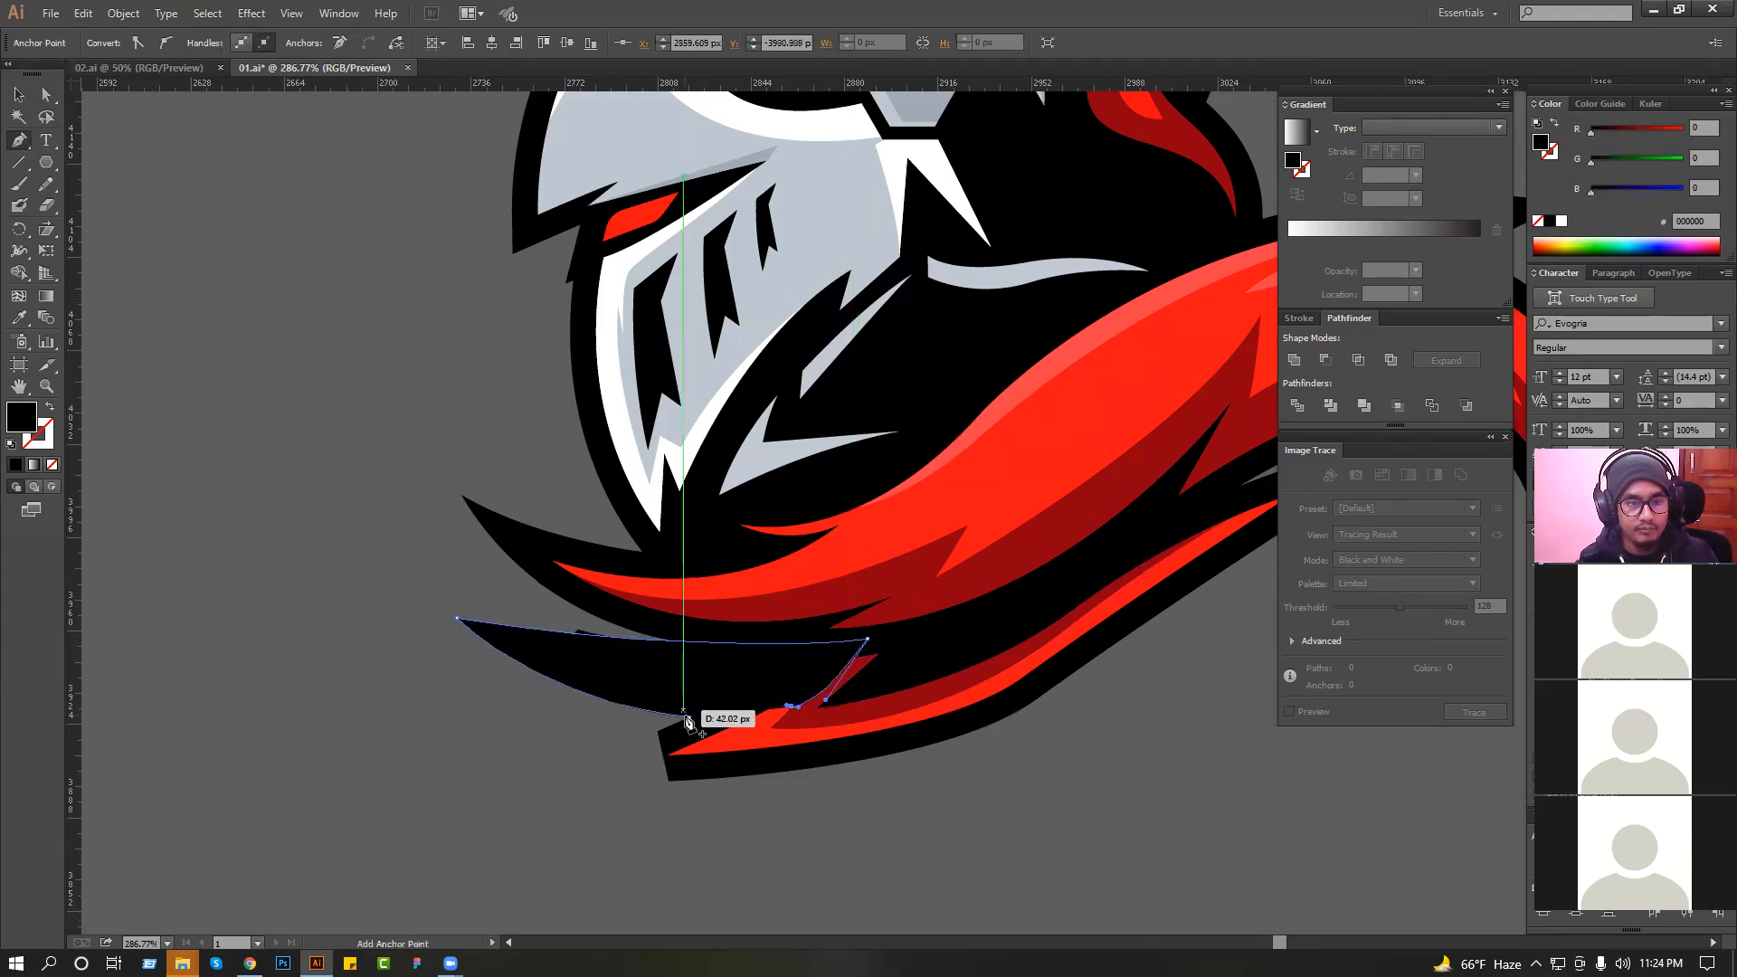
click(689, 718)
click(20, 94)
key(ctrl+shift+[)
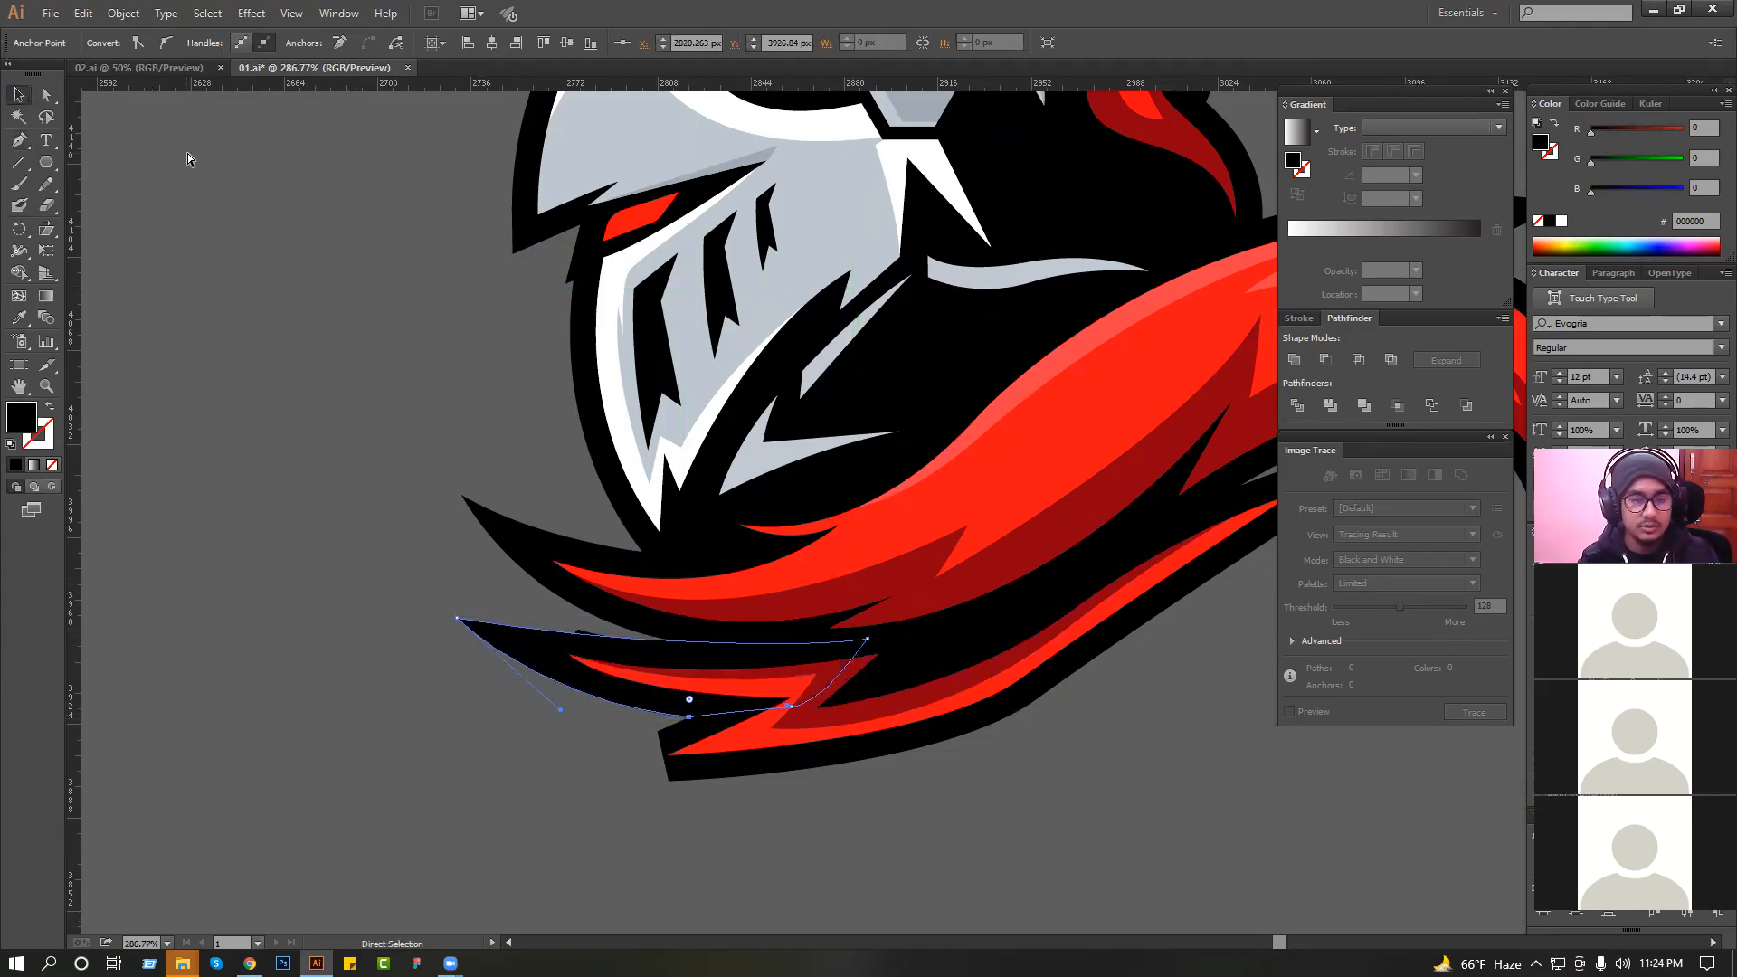
drag(409, 450, 794, 668)
Draw a third black spike that sharpens the outline of the collar's lowest left tip and send it behind the artwork.
drag(765, 854, 735, 872)
scroll(698, 741, down, 4)
drag(692, 785, 643, 502)
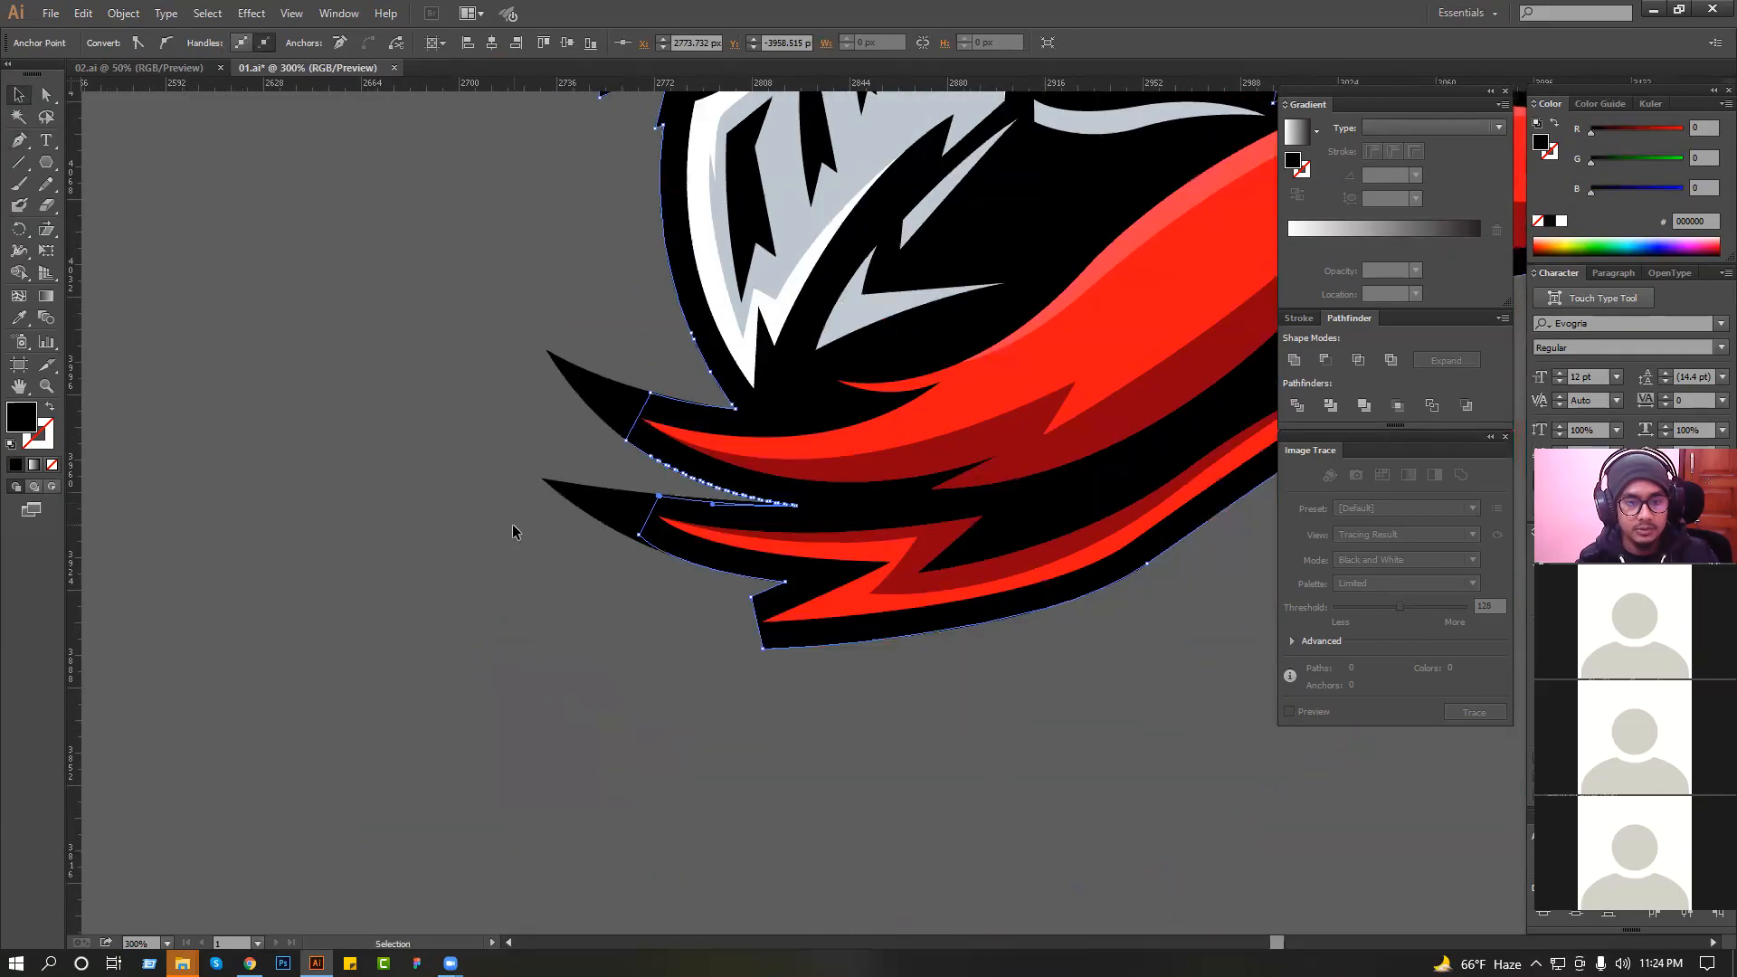
click(512, 524)
click(18, 143)
scroll(542, 489, right, 1)
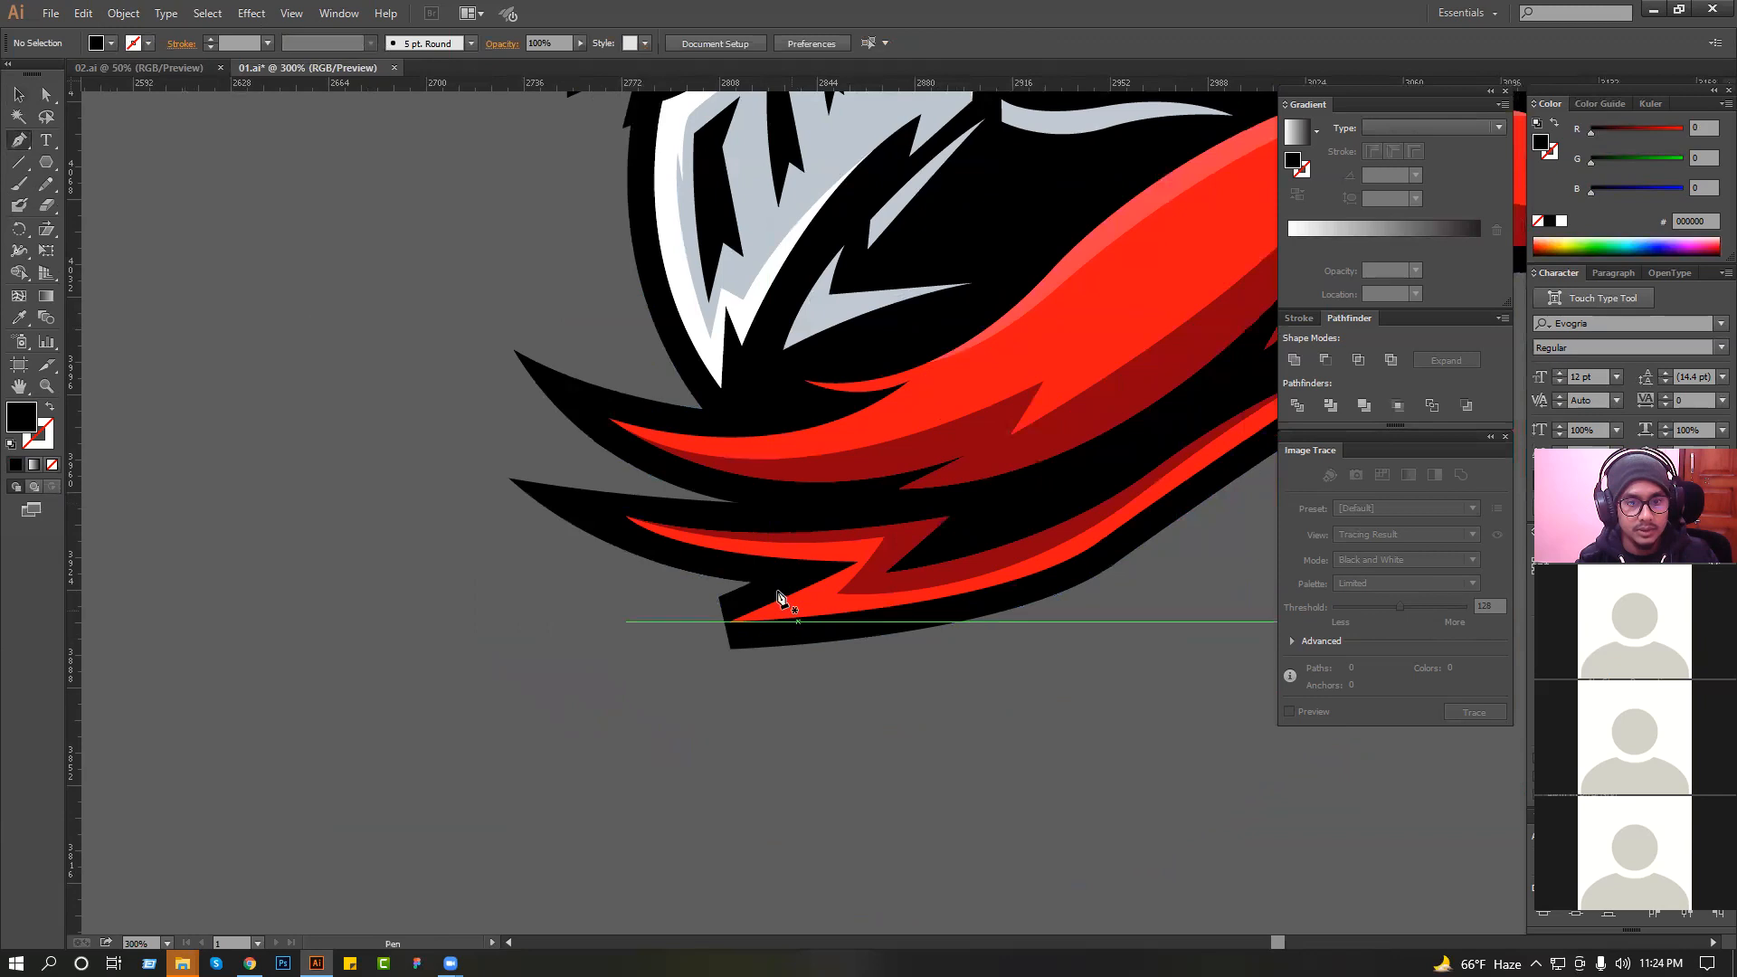
drag(751, 581, 634, 634)
drag(996, 607, 1246, 543)
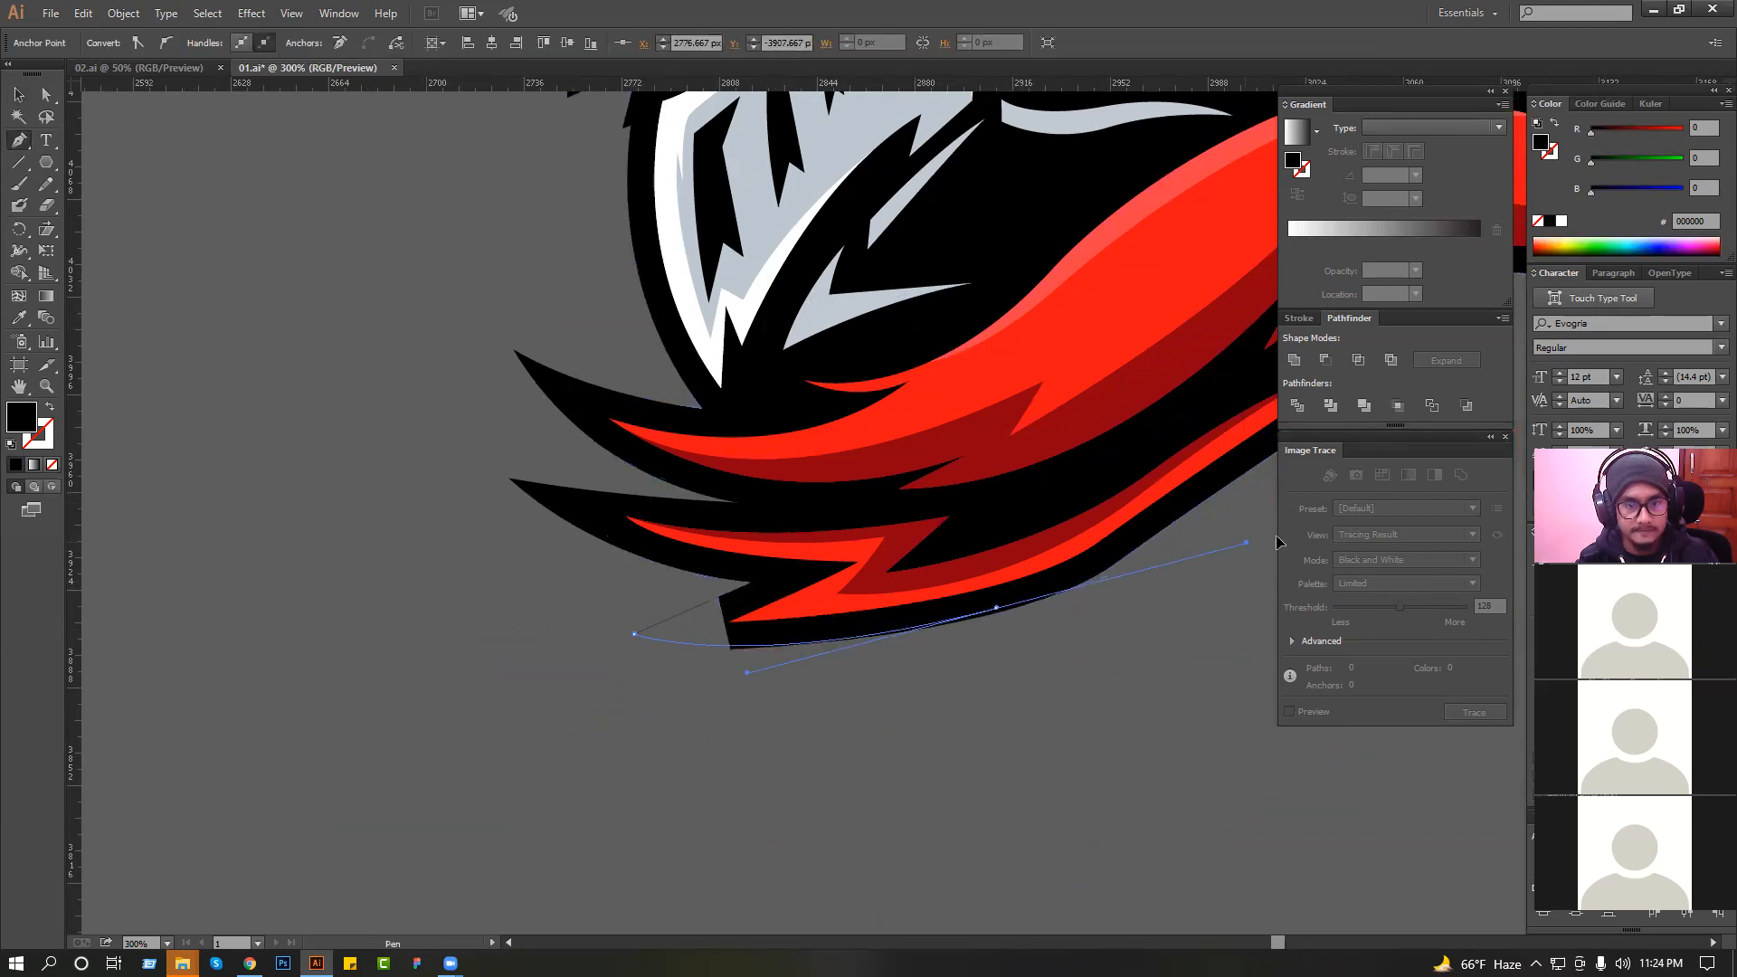
click(923, 520)
click(753, 583)
key(v)
key(ctrl+shift+bracketleft)
scroll(114, 601, down, 3)
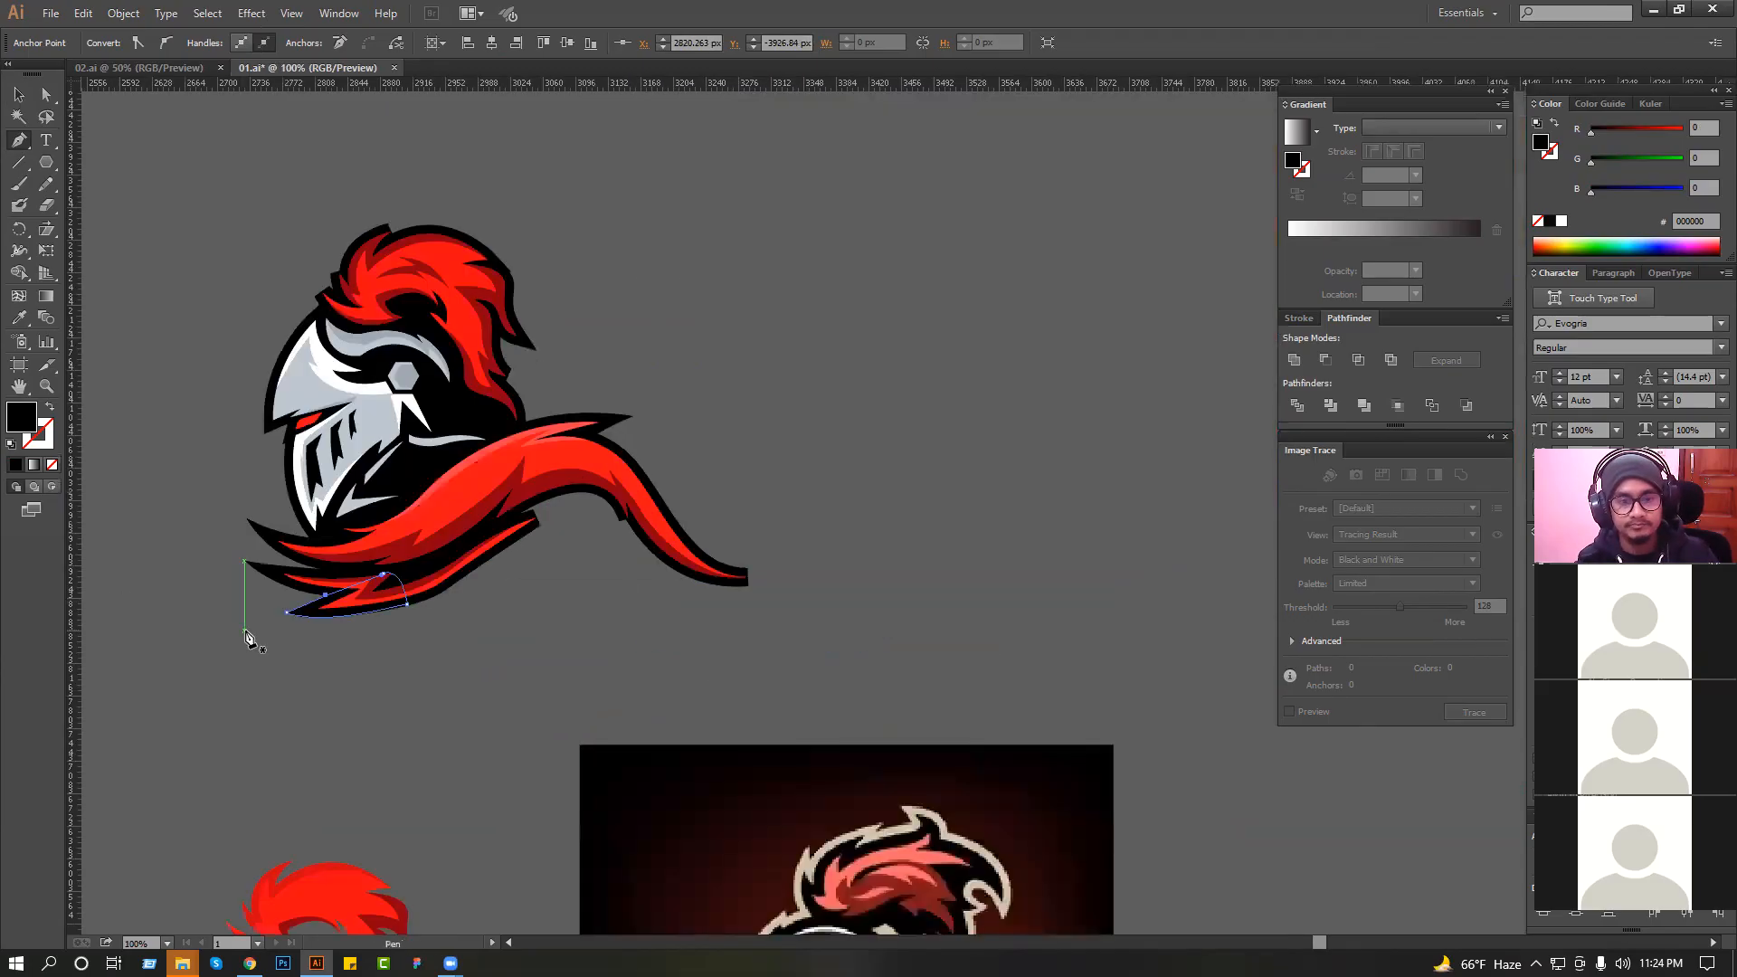
click(27, 99)
click(645, 234)
Draw a curved black spike that extends the outline of the scarf's long tail end and send it behind the artwork.
drag(539, 385, 1151, 689)
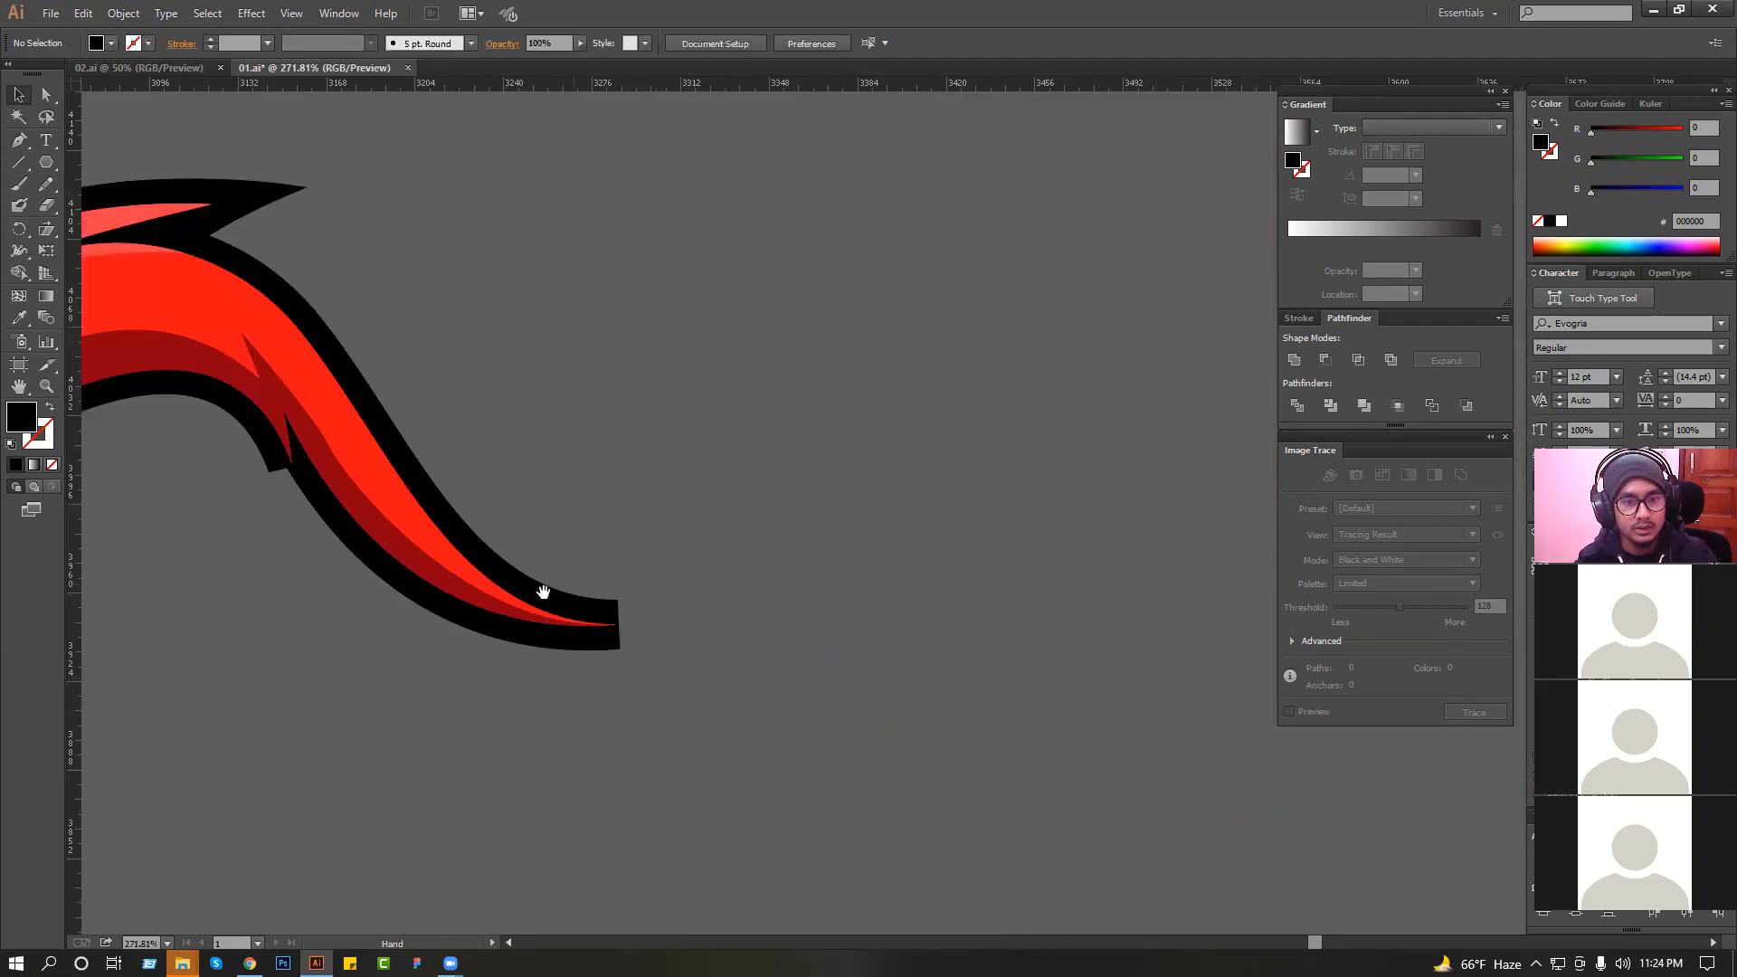
click(288, 469)
mouse_move(1149, 549)
mouse_down()
mouse_move(1166, 511)
mouse_move(1156, 522)
mouse_up()
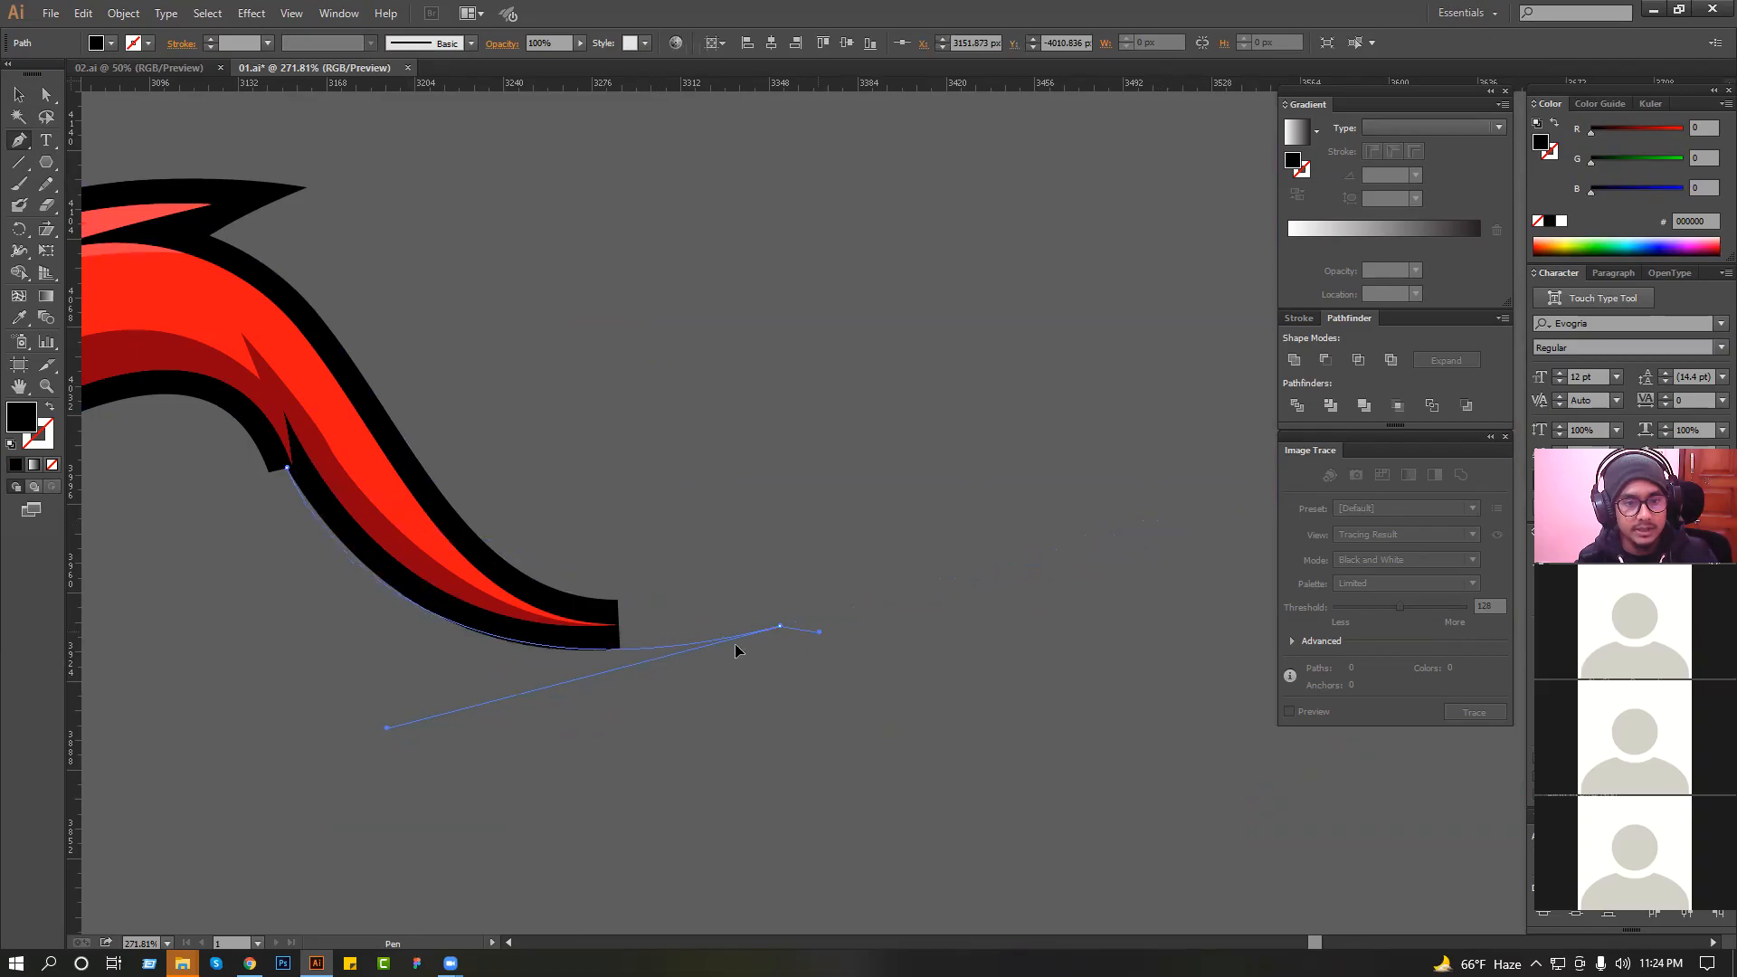
drag(823, 561, 1110, 416)
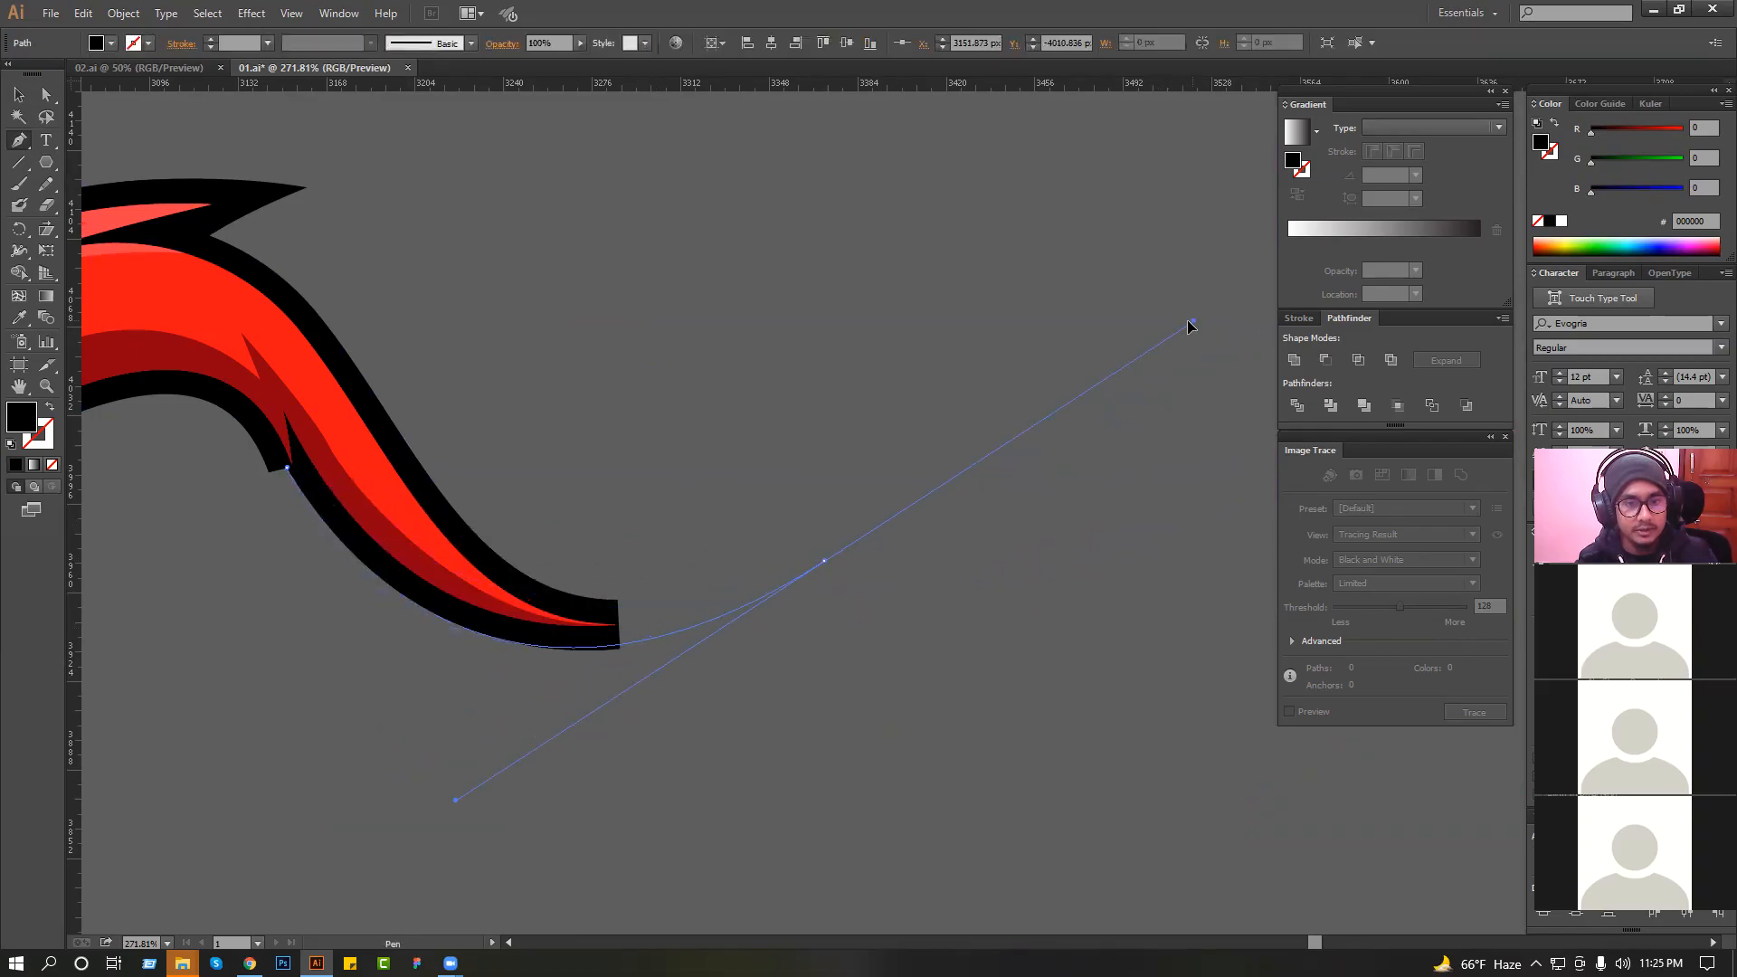
drag(1167, 326, 1164, 315)
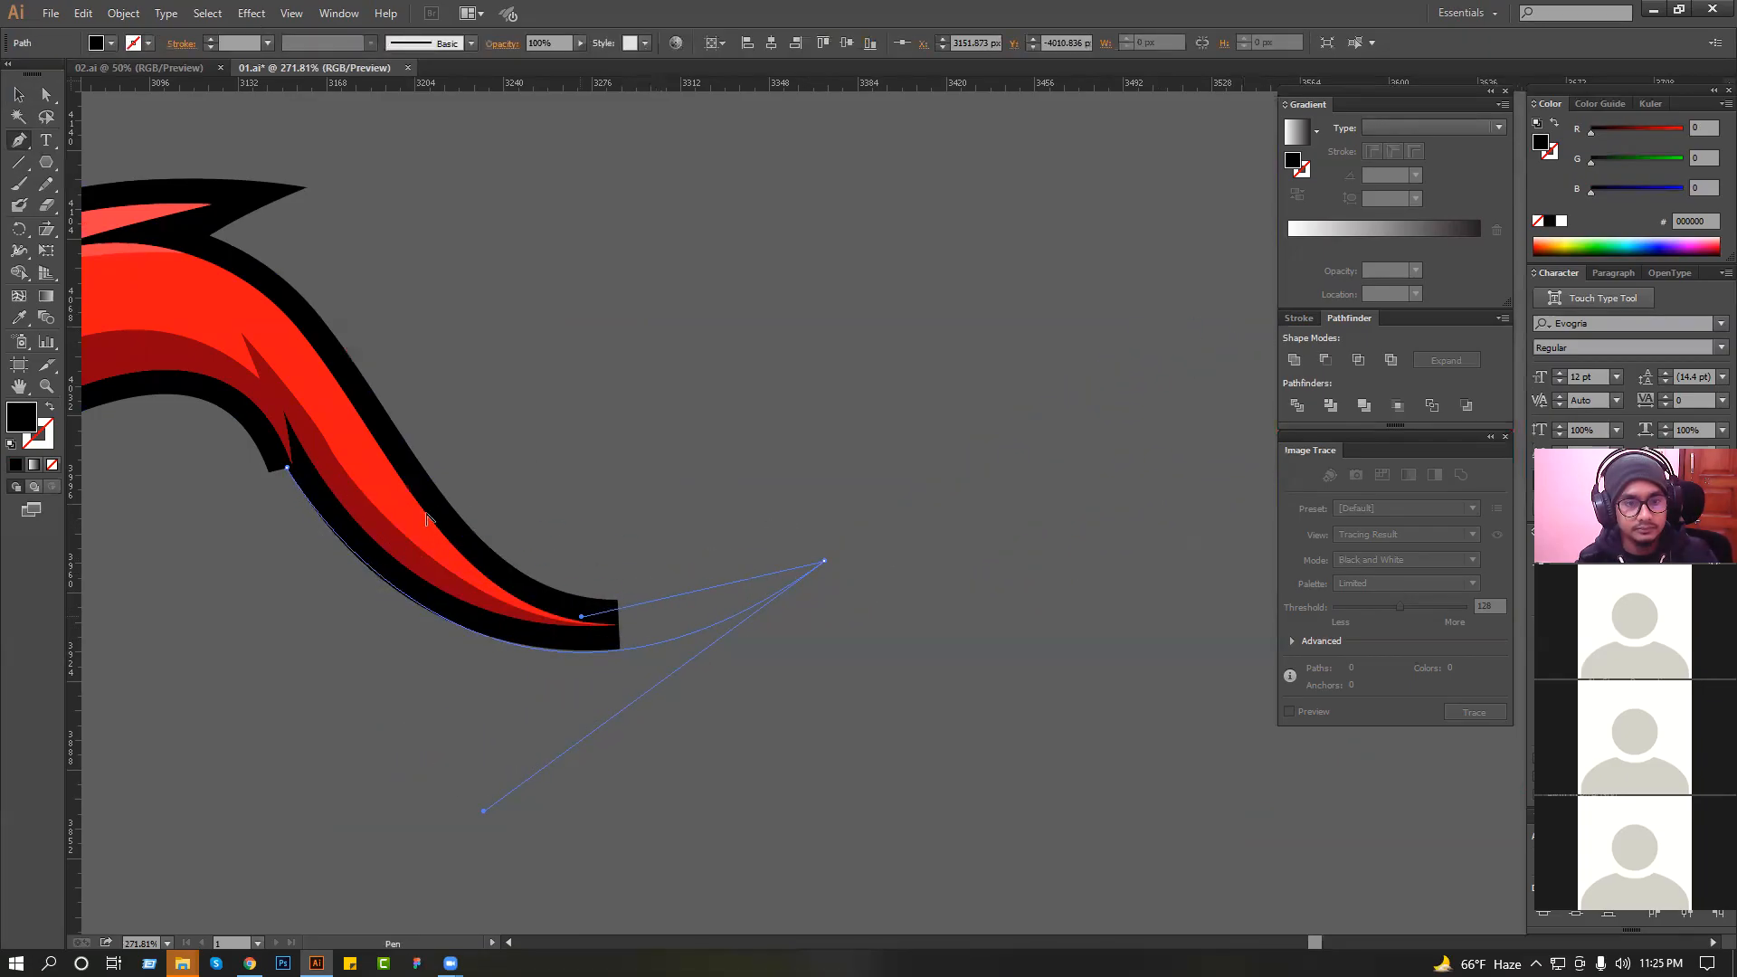
drag(398, 428, 288, 386)
click(285, 385)
click(287, 468)
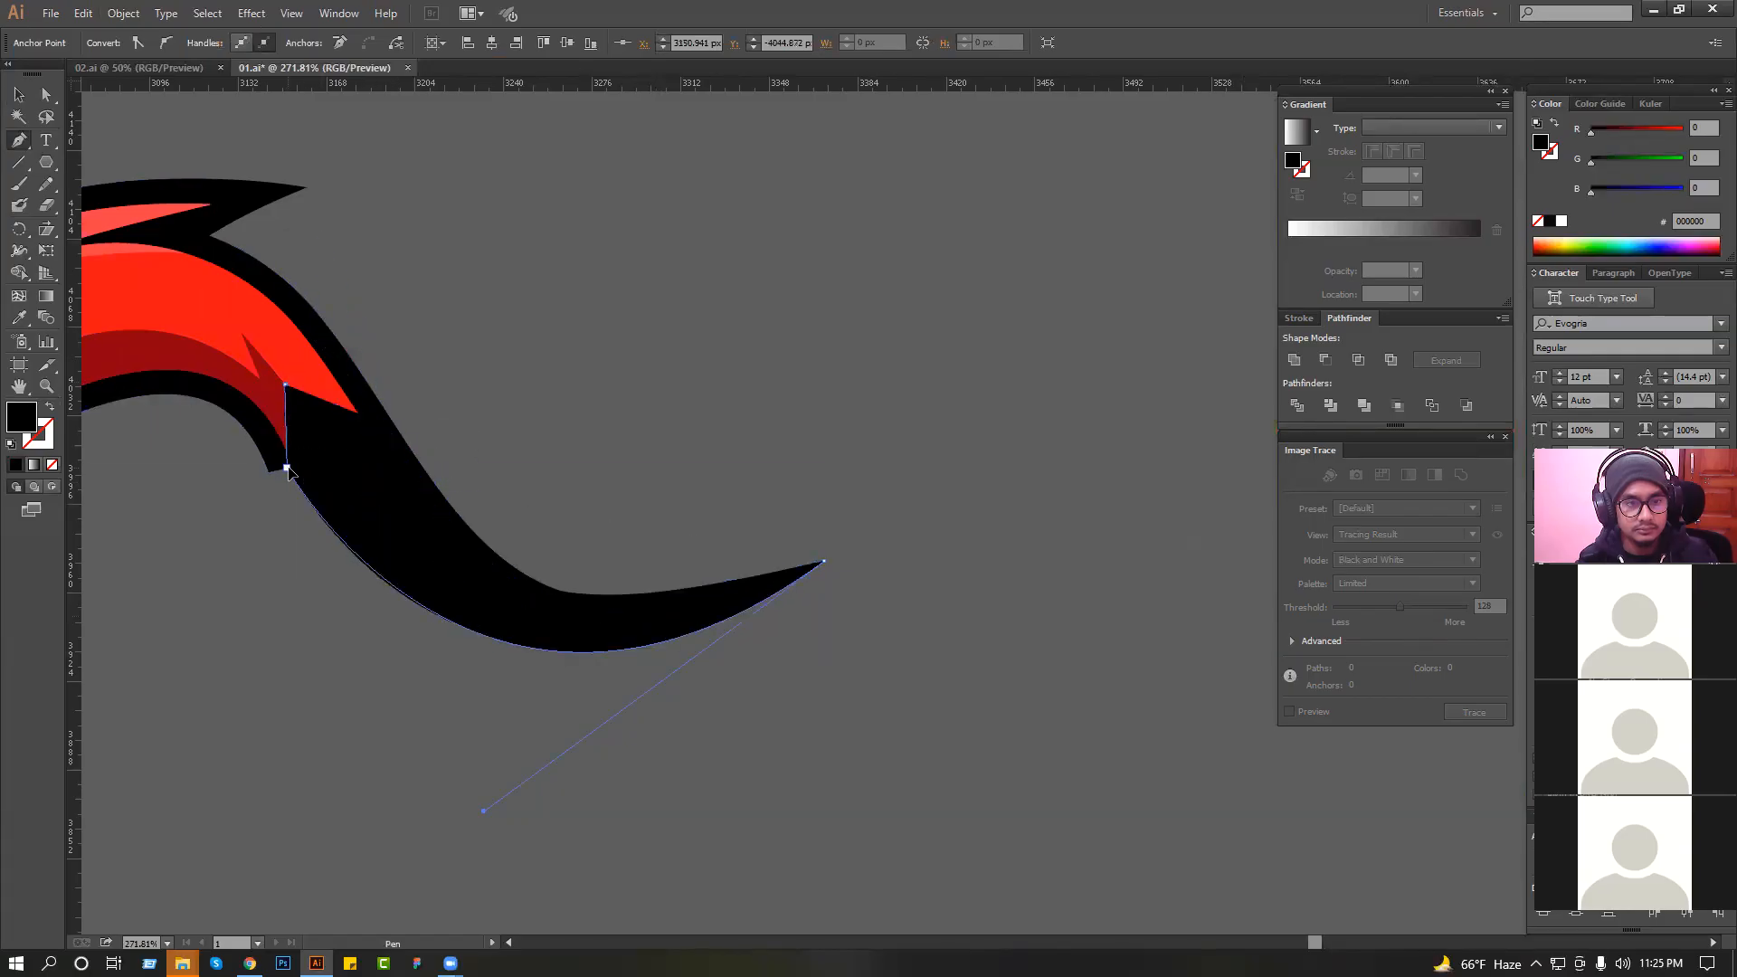
key(ctrl+shift+bracketleft)
click(19, 96)
click(638, 233)
Bring the orange basketball line art over to the knight artwork, just below the knight version without an outline.
scroll(638, 237, down, 3)
drag(543, 341, 691, 395)
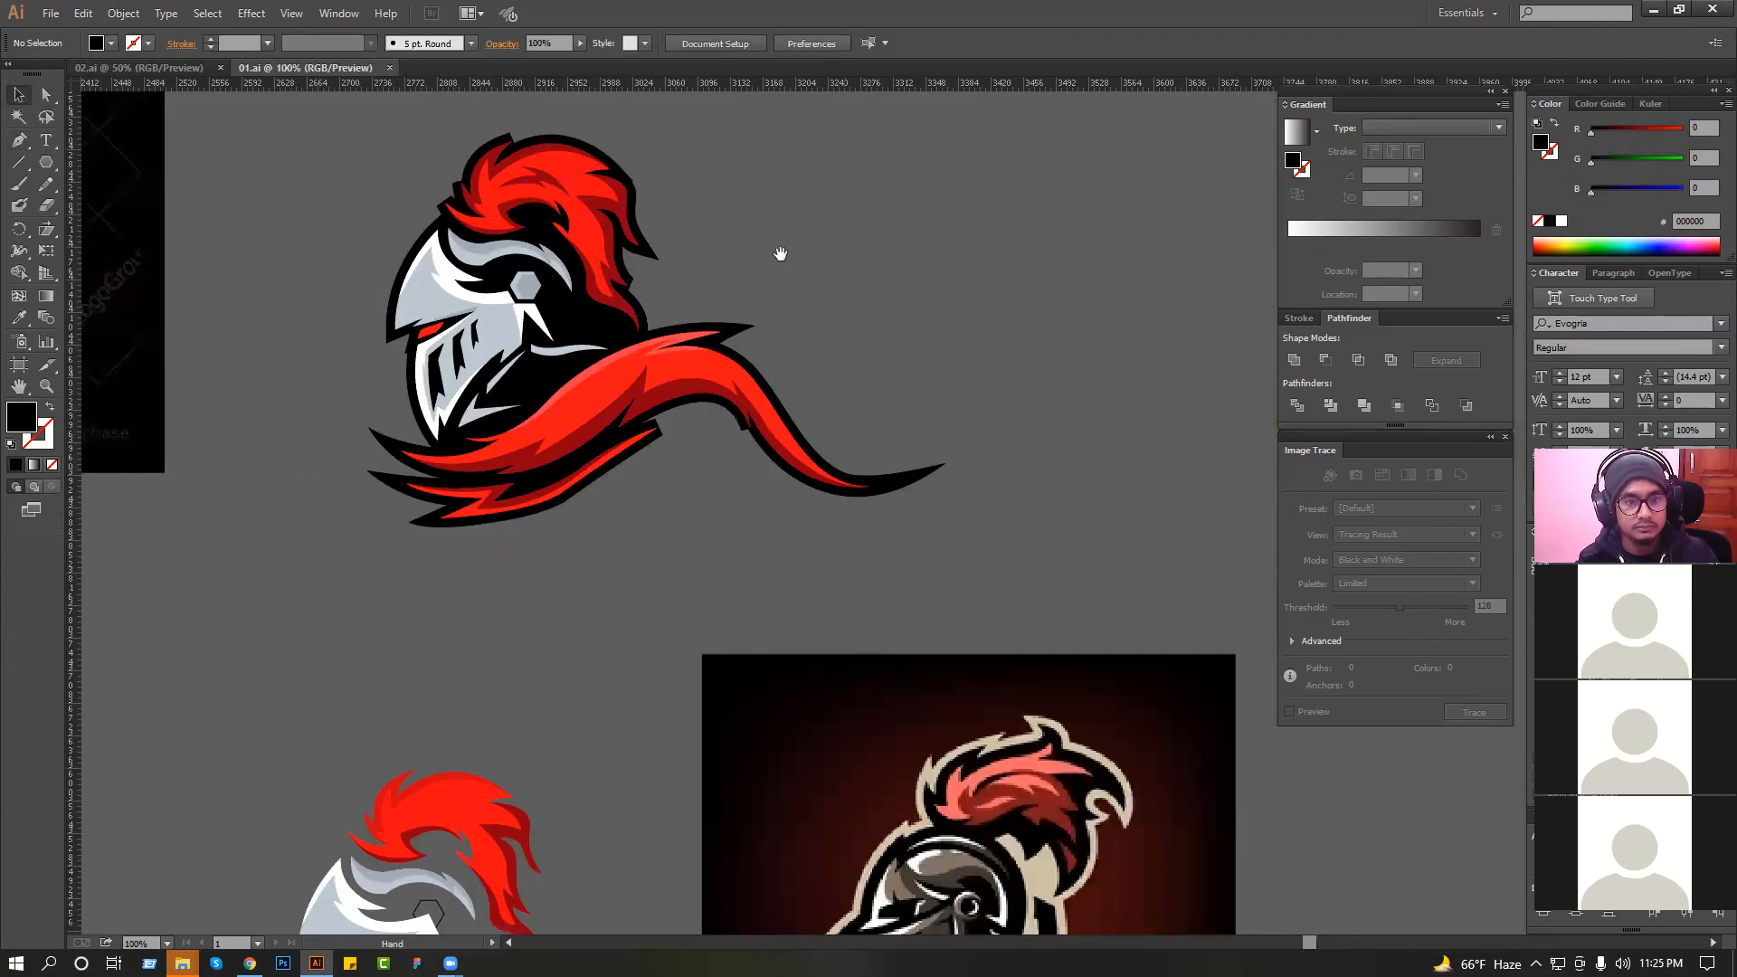
drag(780, 255, 798, 395)
scroll(760, 394, down, 2)
drag(758, 306, 845, 370)
scroll(755, 410, down, 1)
drag(597, 513, 821, 338)
scroll(821, 338, down, 1)
drag(763, 622, 838, 334)
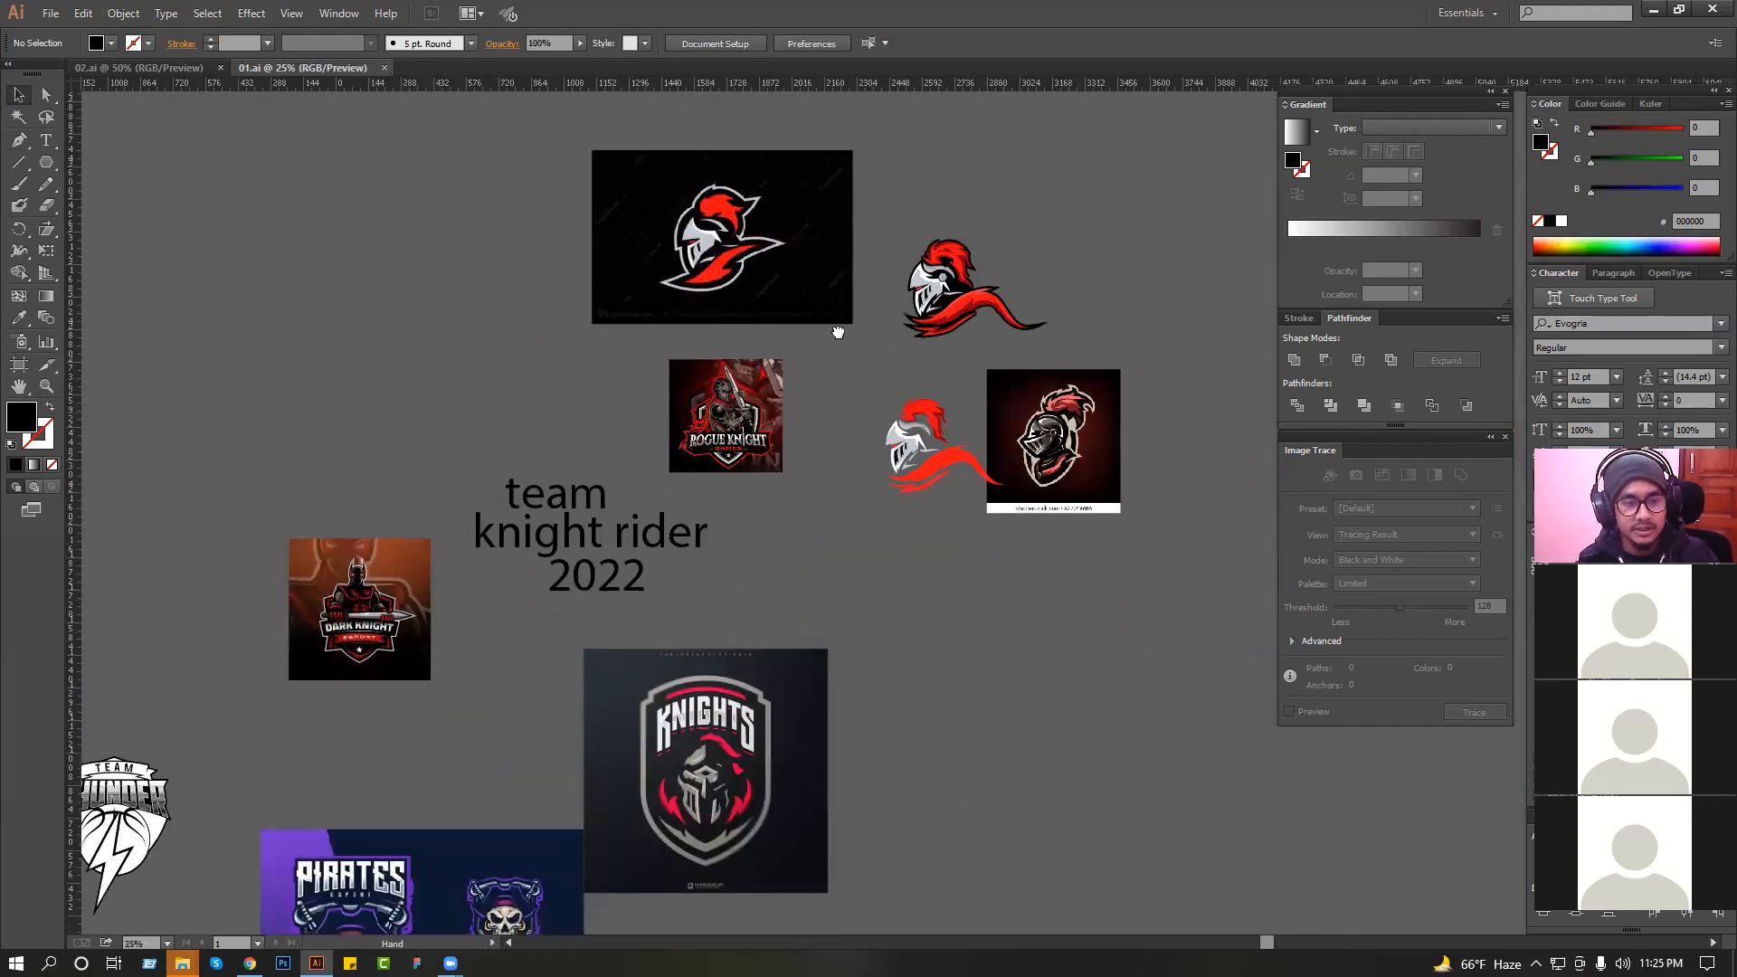
scroll(837, 334, down, 1)
drag(655, 535, 837, 486)
scroll(837, 486, down, 1)
drag(609, 661, 782, 722)
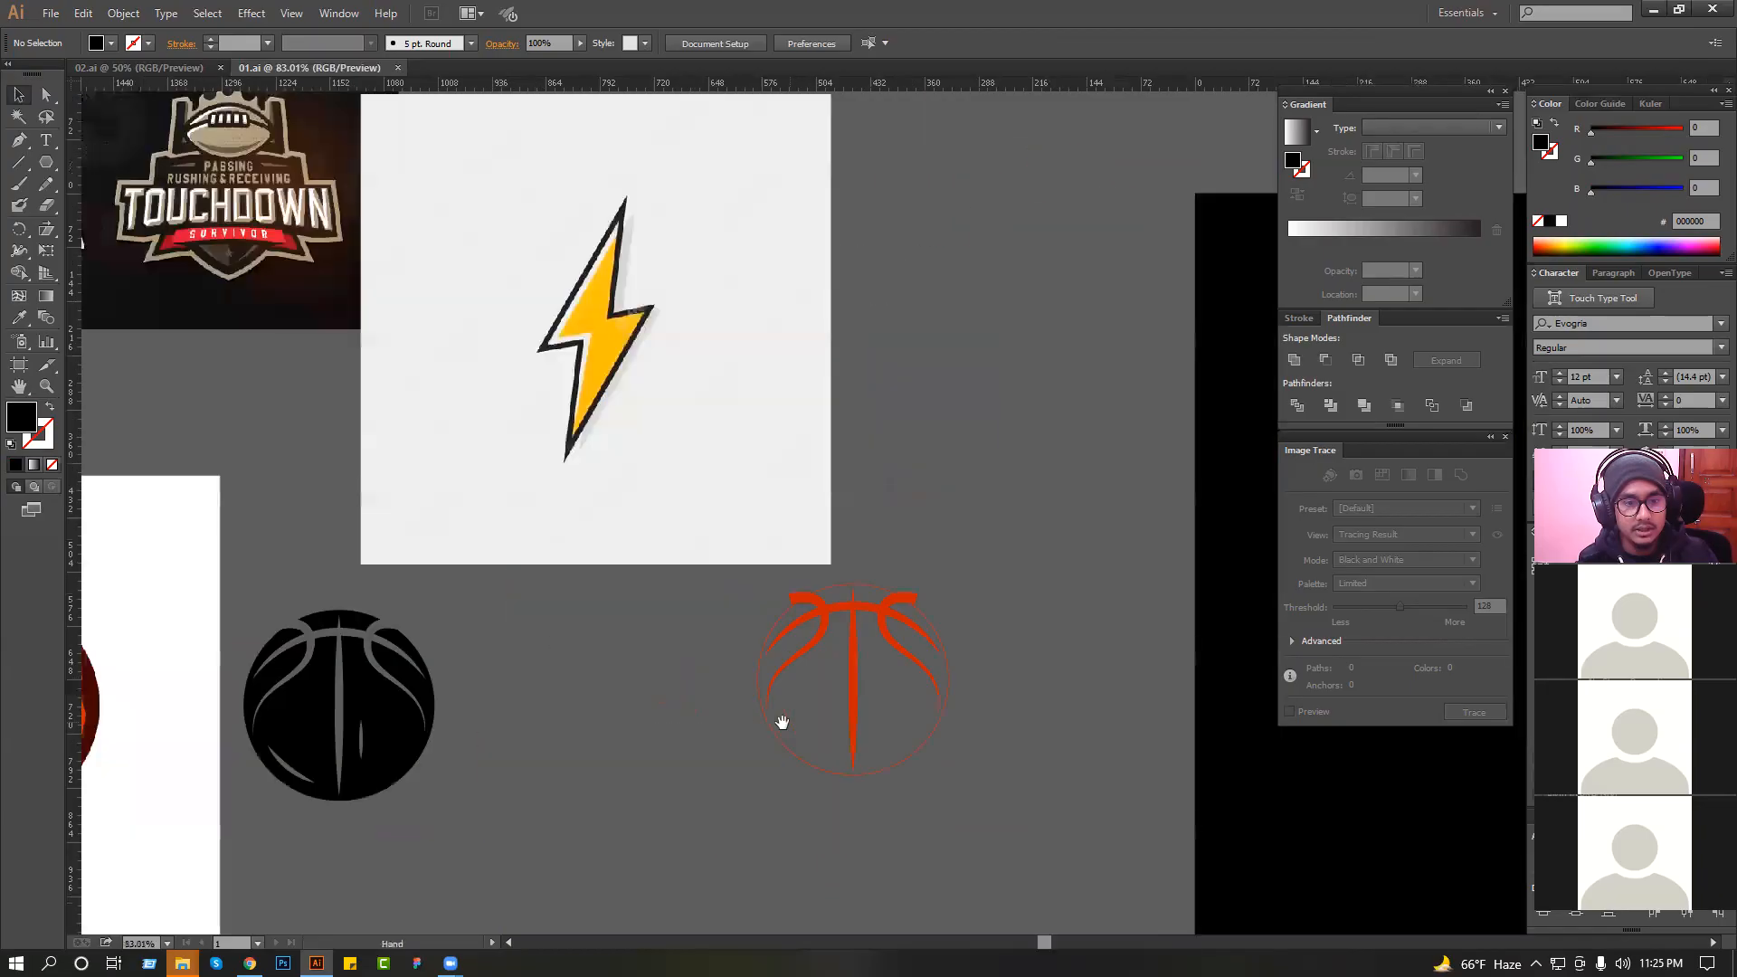
click(433, 704)
drag(740, 599, 584, 722)
scroll(871, 621, down, 3)
scroll(592, 671, down, 1)
drag(698, 680, 598, 793)
drag(508, 869, 830, 194)
drag(770, 309, 665, 546)
drag(505, 314, 497, 314)
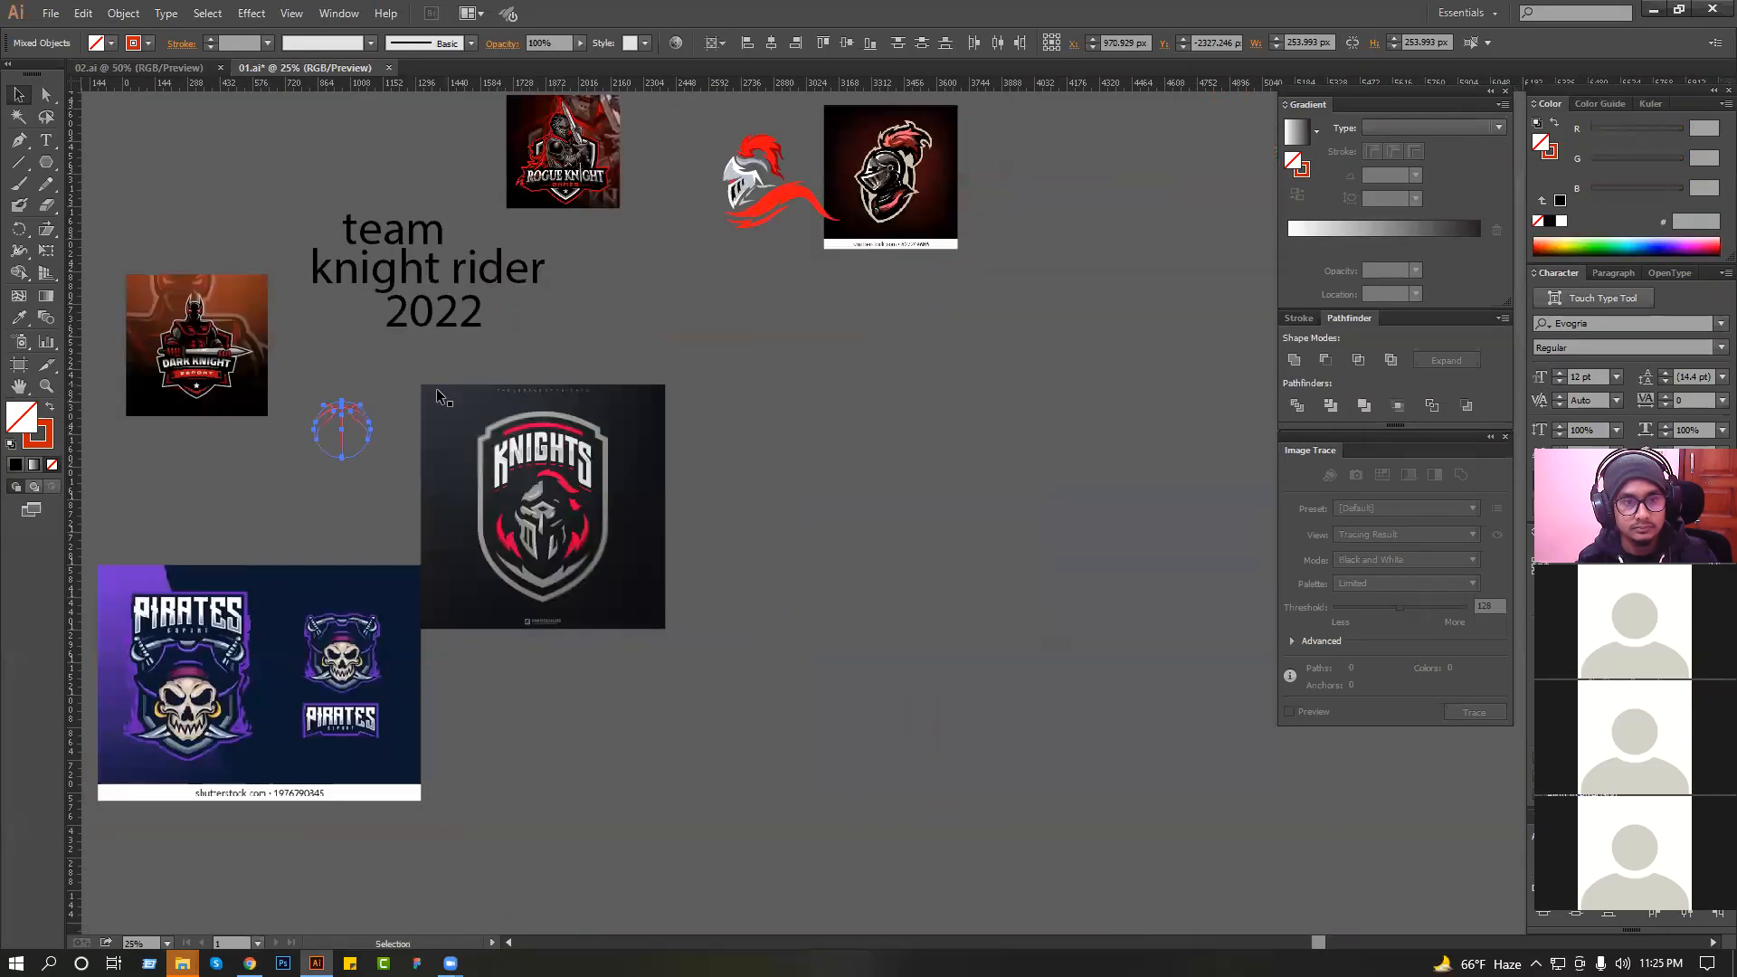
drag(356, 415, 727, 276)
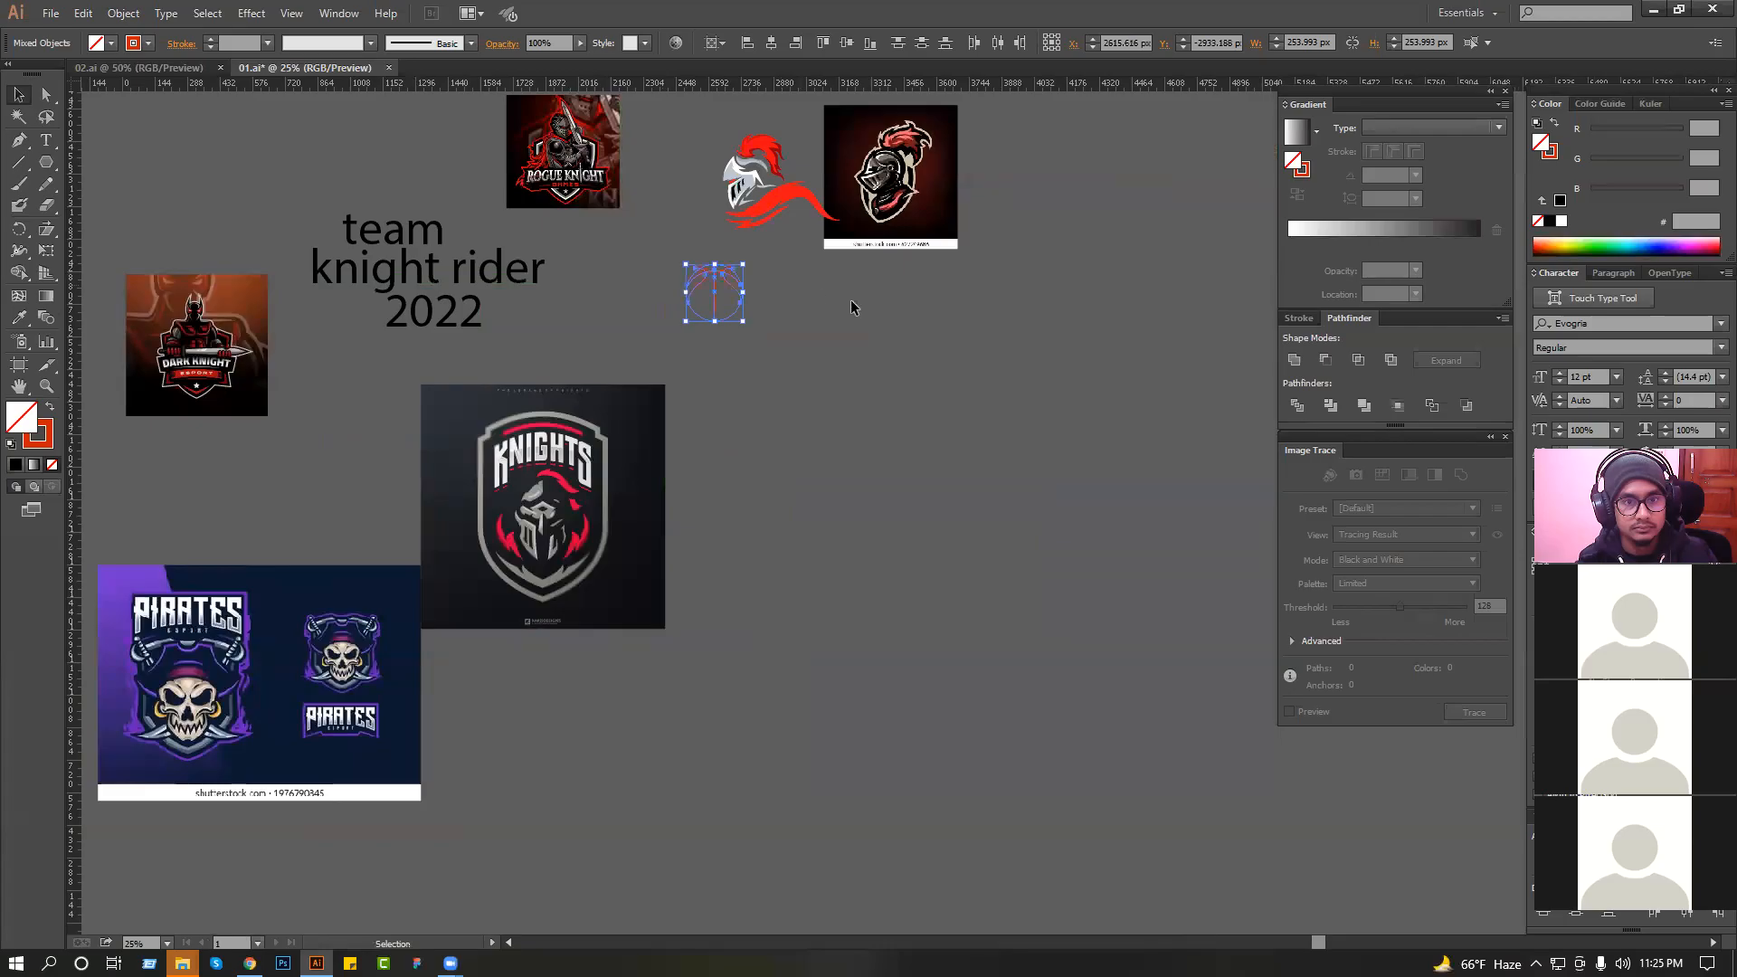
Place the basketball line art in the empty space to the right of the black-outlined knight.
scroll(935, 504, up, 5)
drag(719, 507, 918, 213)
drag(714, 144, 1025, 402)
scroll(767, 389, down, 1)
drag(771, 386, 946, 373)
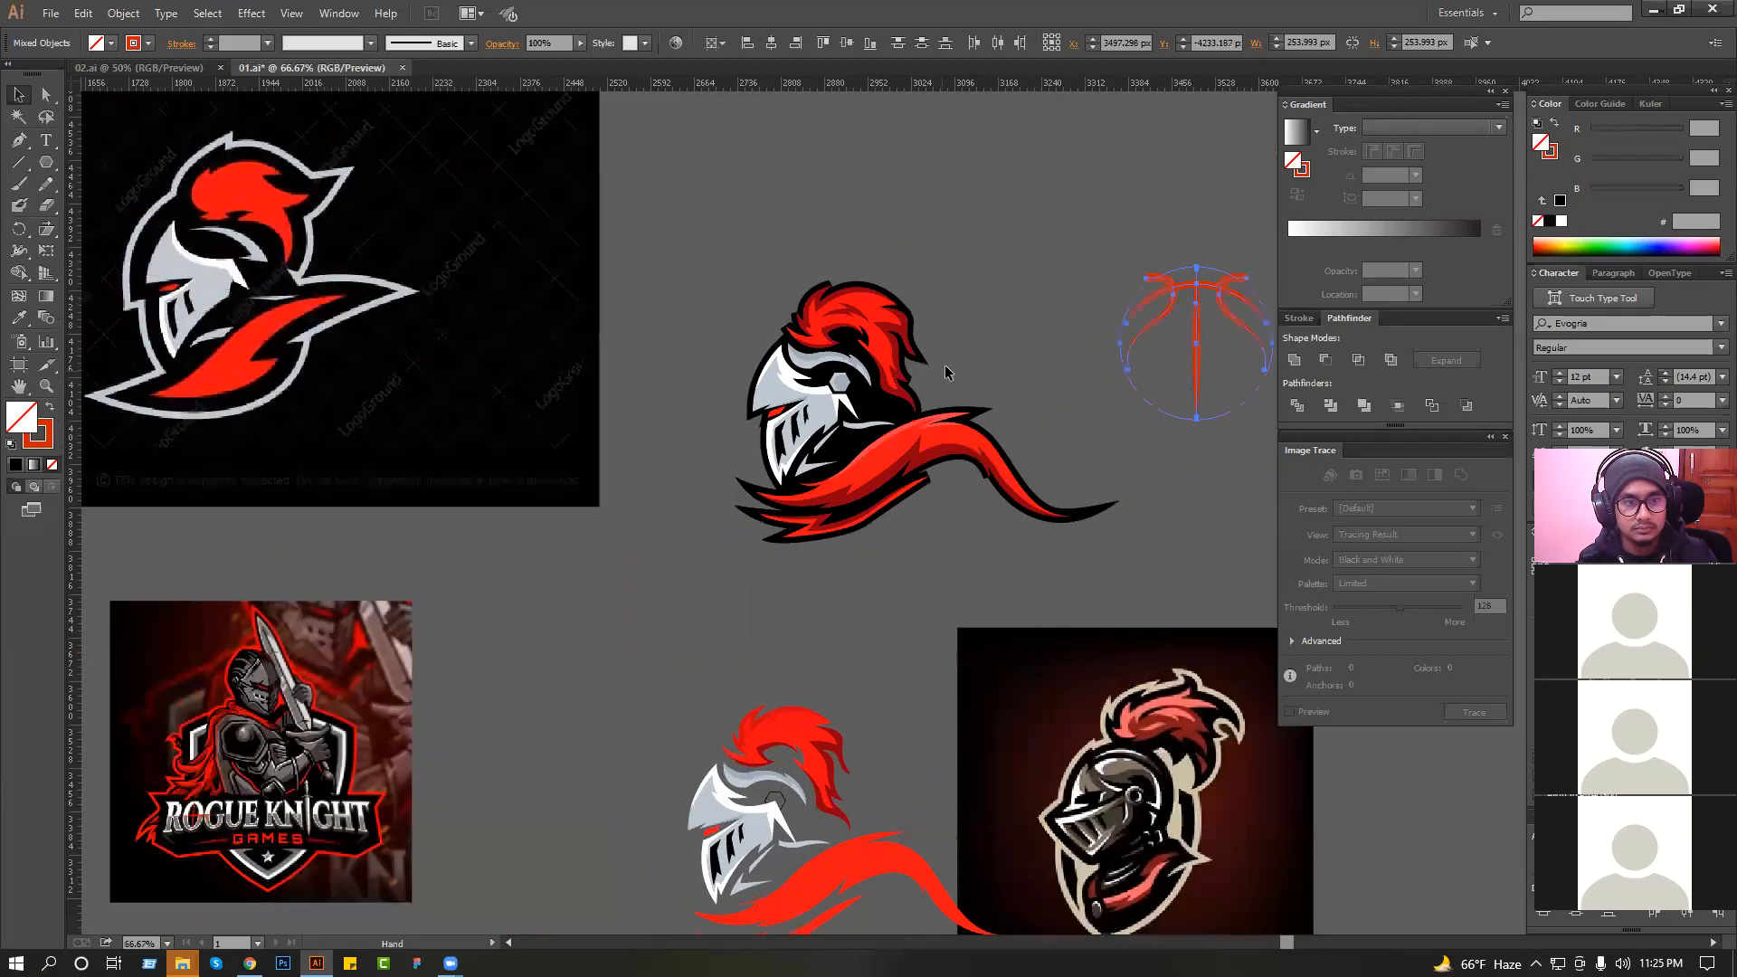
click(947, 373)
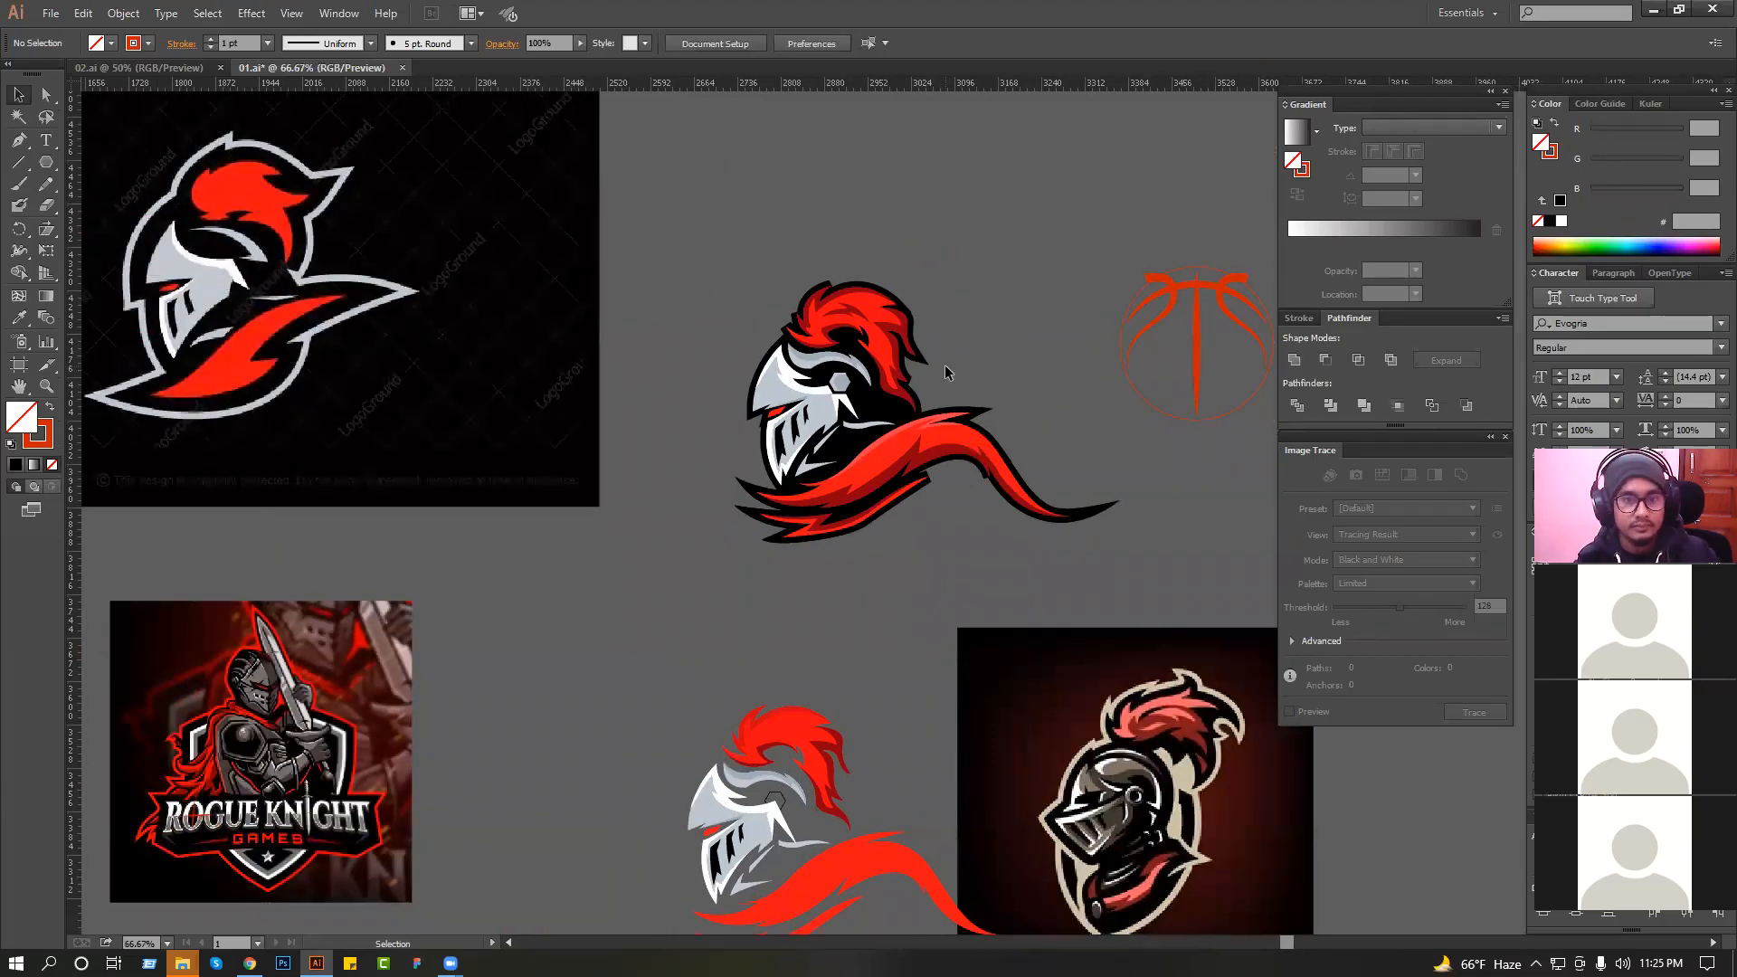
Swap the fill and stroke of the basketball's circle to turn it into a solid orange ball.
scroll(949, 375, right, 2)
drag(1048, 214, 1247, 508)
drag(1029, 614, 1063, 695)
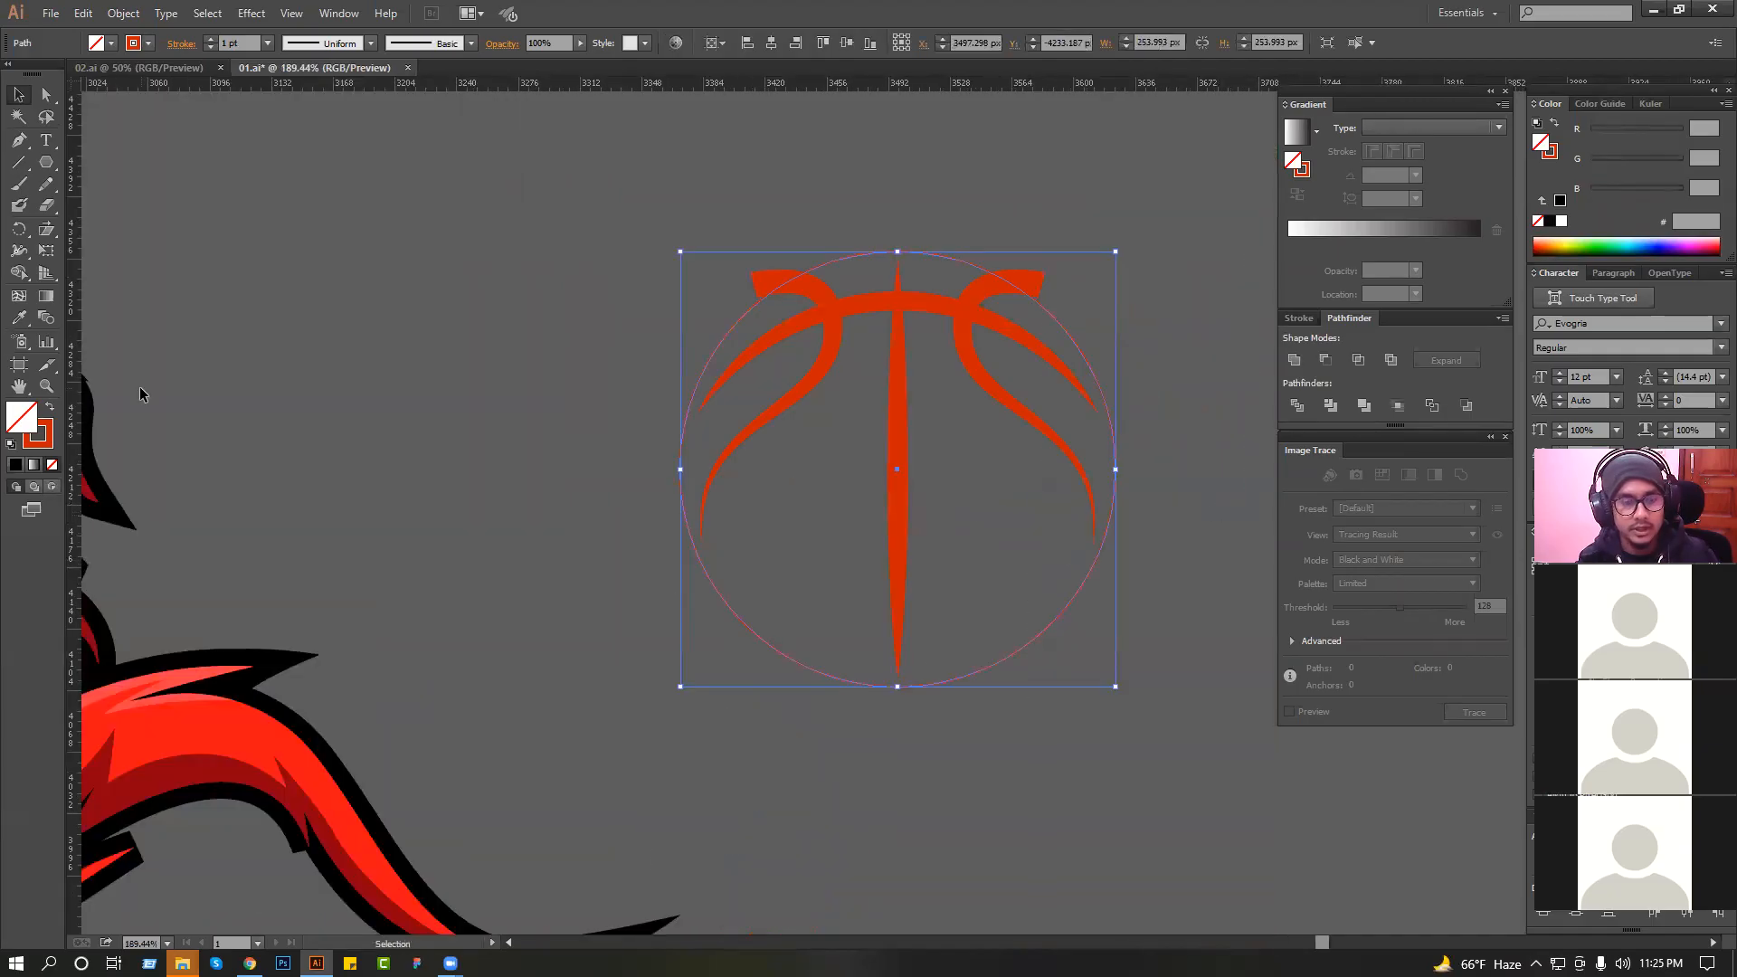
click(51, 409)
click(543, 412)
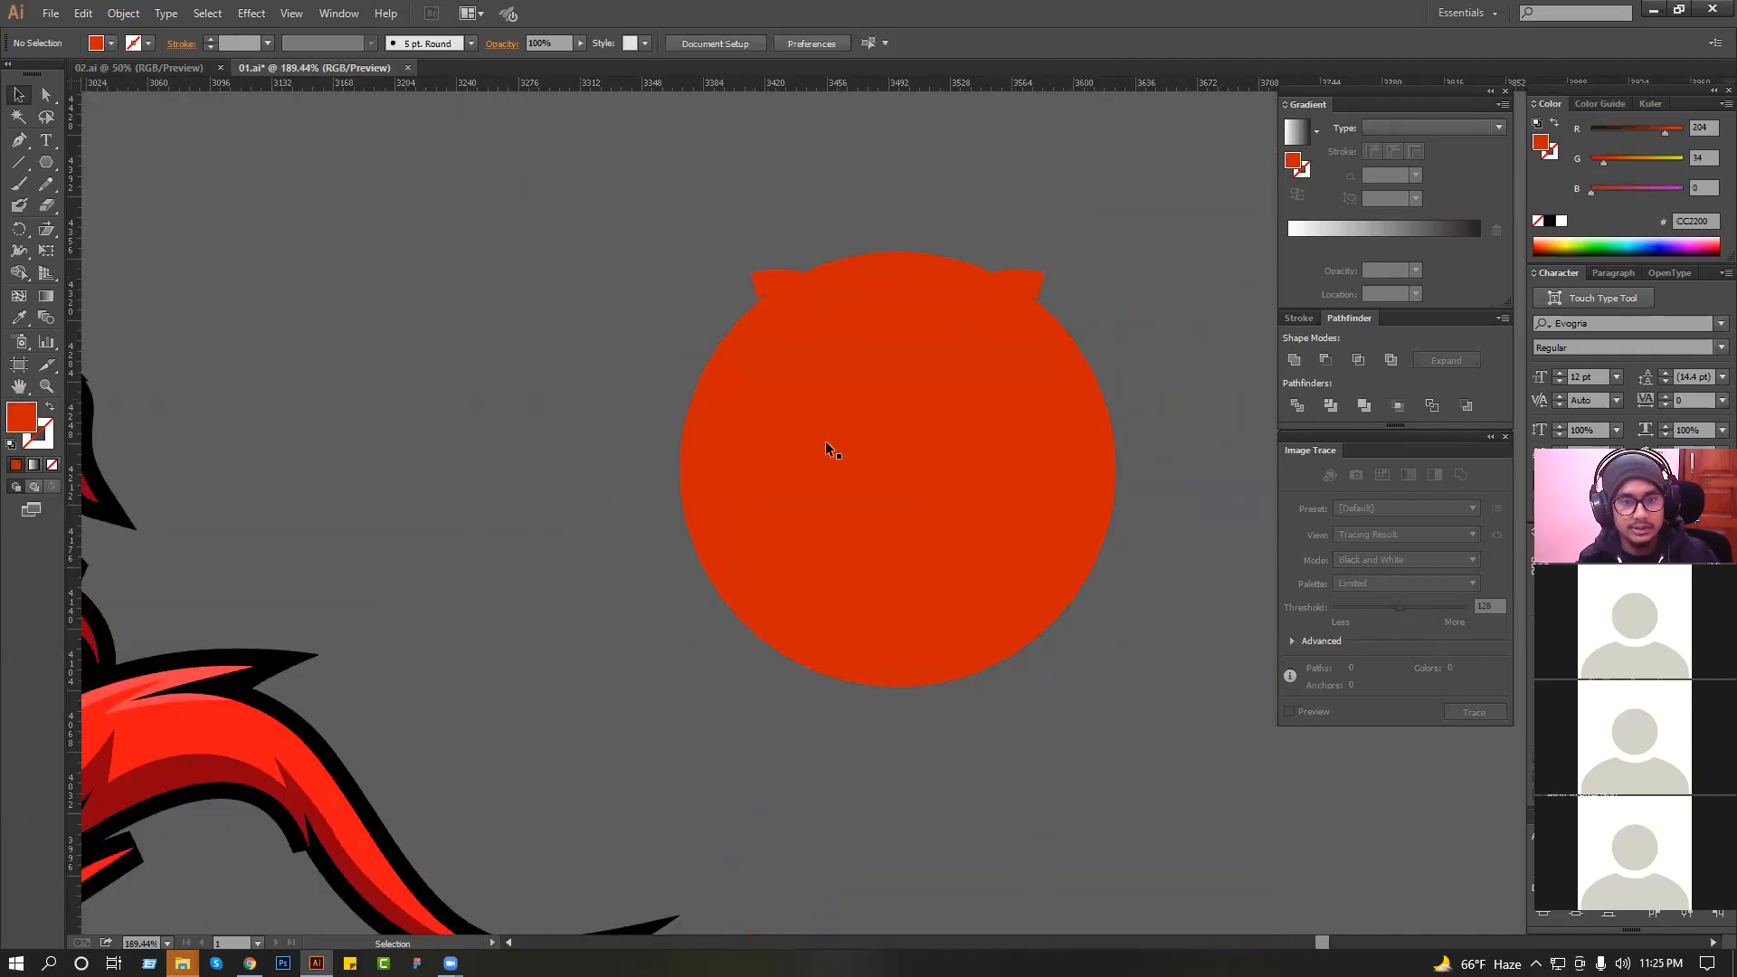
Change the stroke of the basketball's two side seams, vertical seam and horizontal arc to black.
click(786, 283)
shift+click(896, 372)
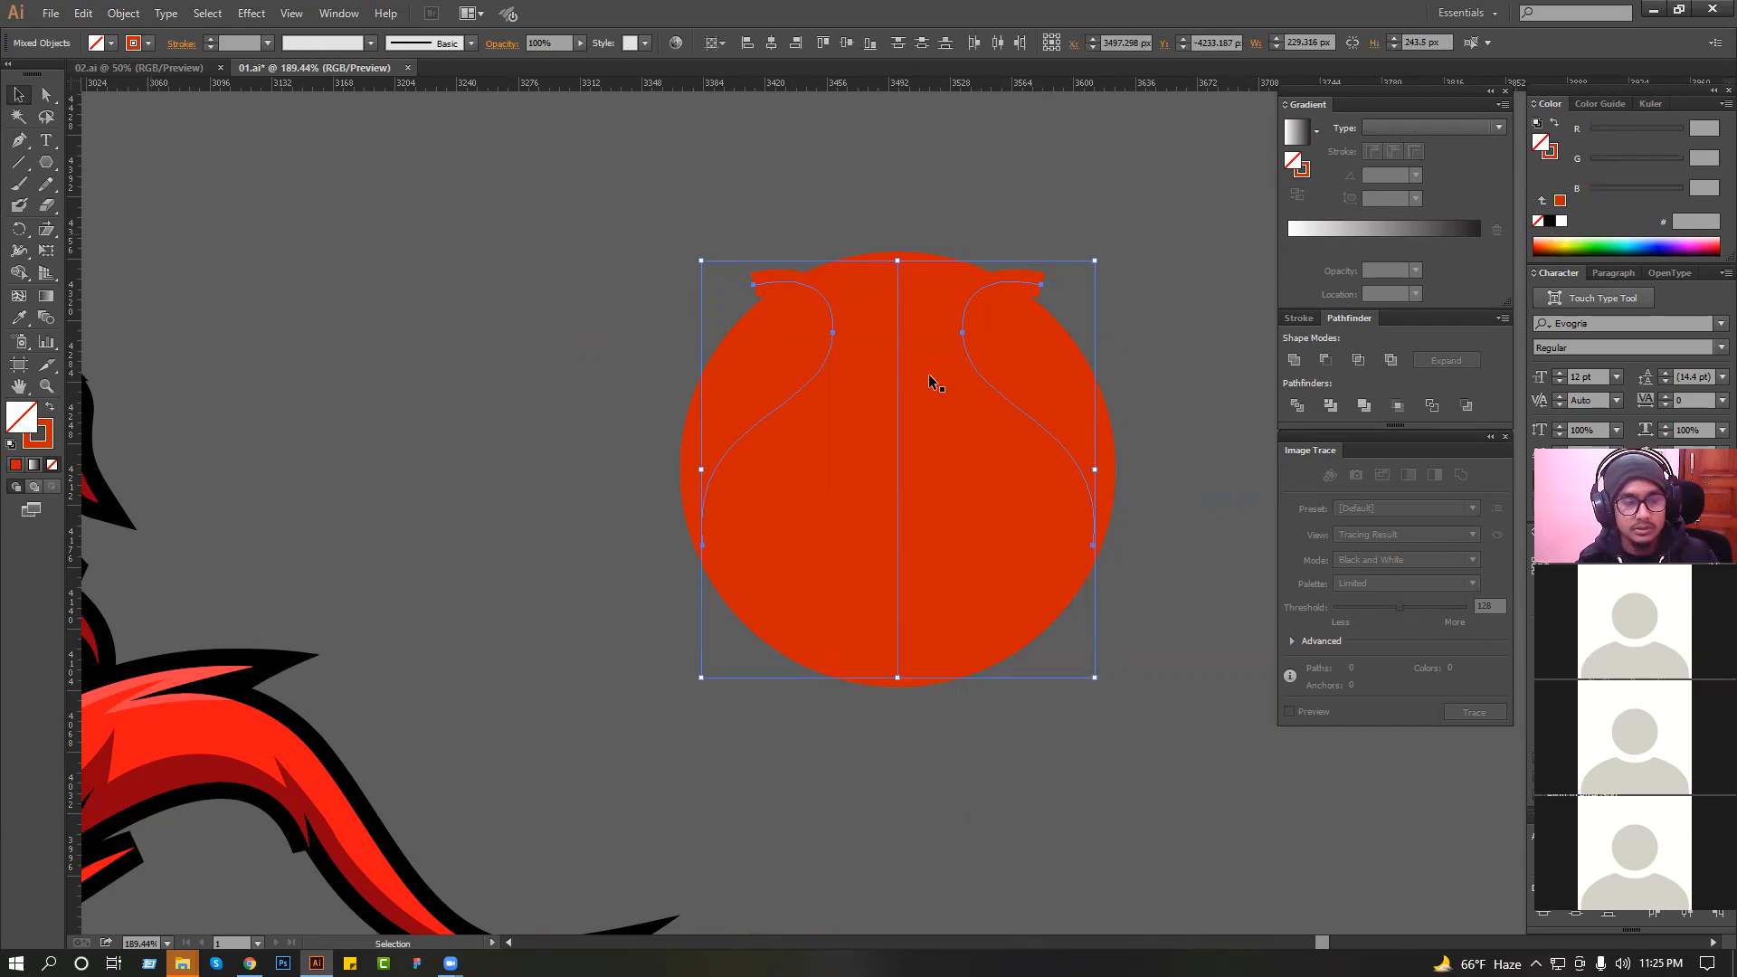
click(40, 434)
click(1552, 221)
mouse_move(583, 401)
mouse_down()
mouse_move(887, 475)
mouse_move(1148, 700)
mouse_up()
click(1149, 700)
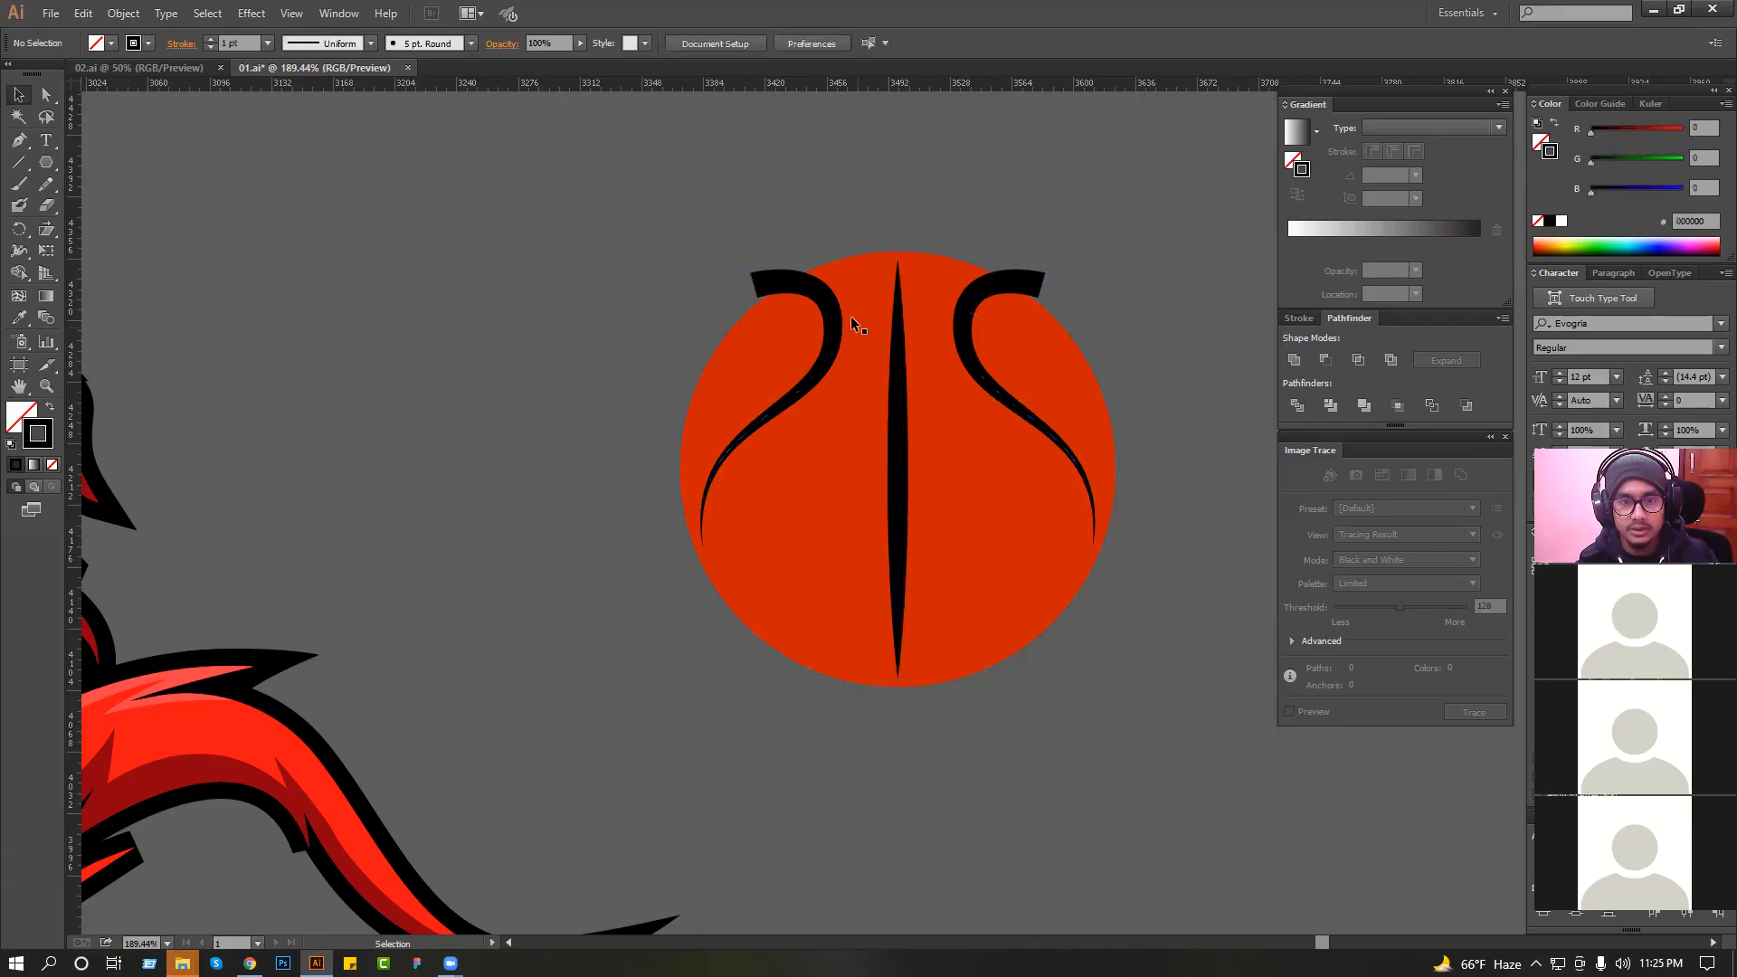
click(876, 307)
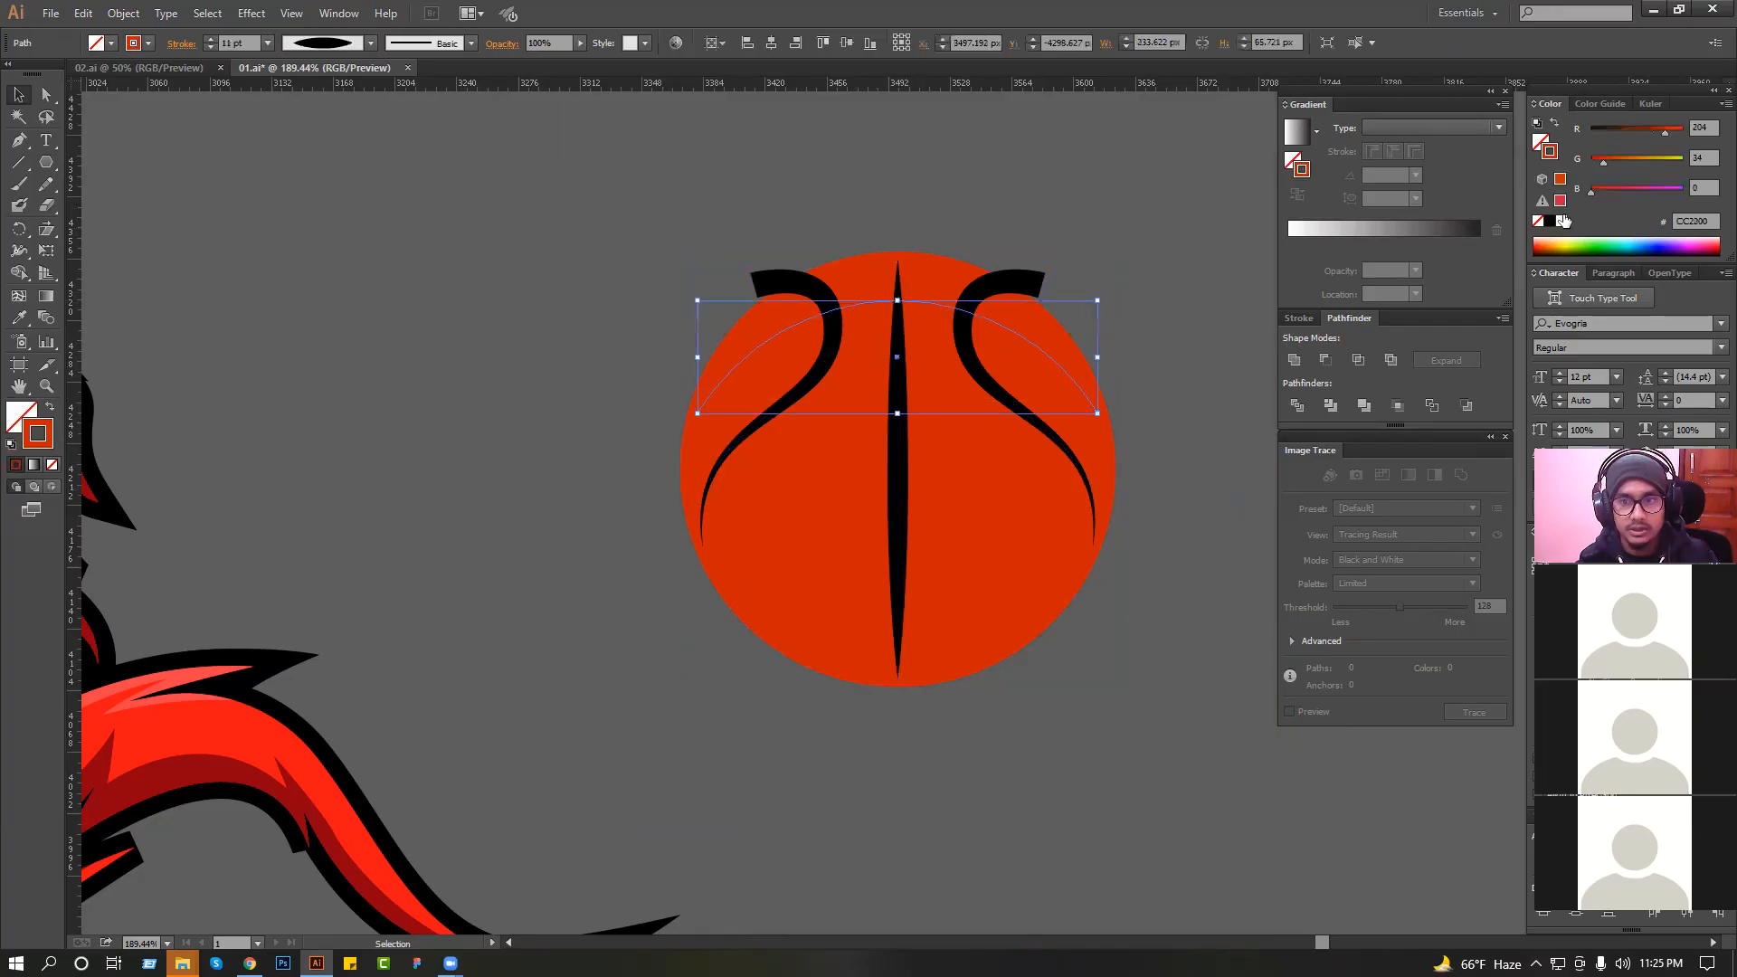
click(1552, 221)
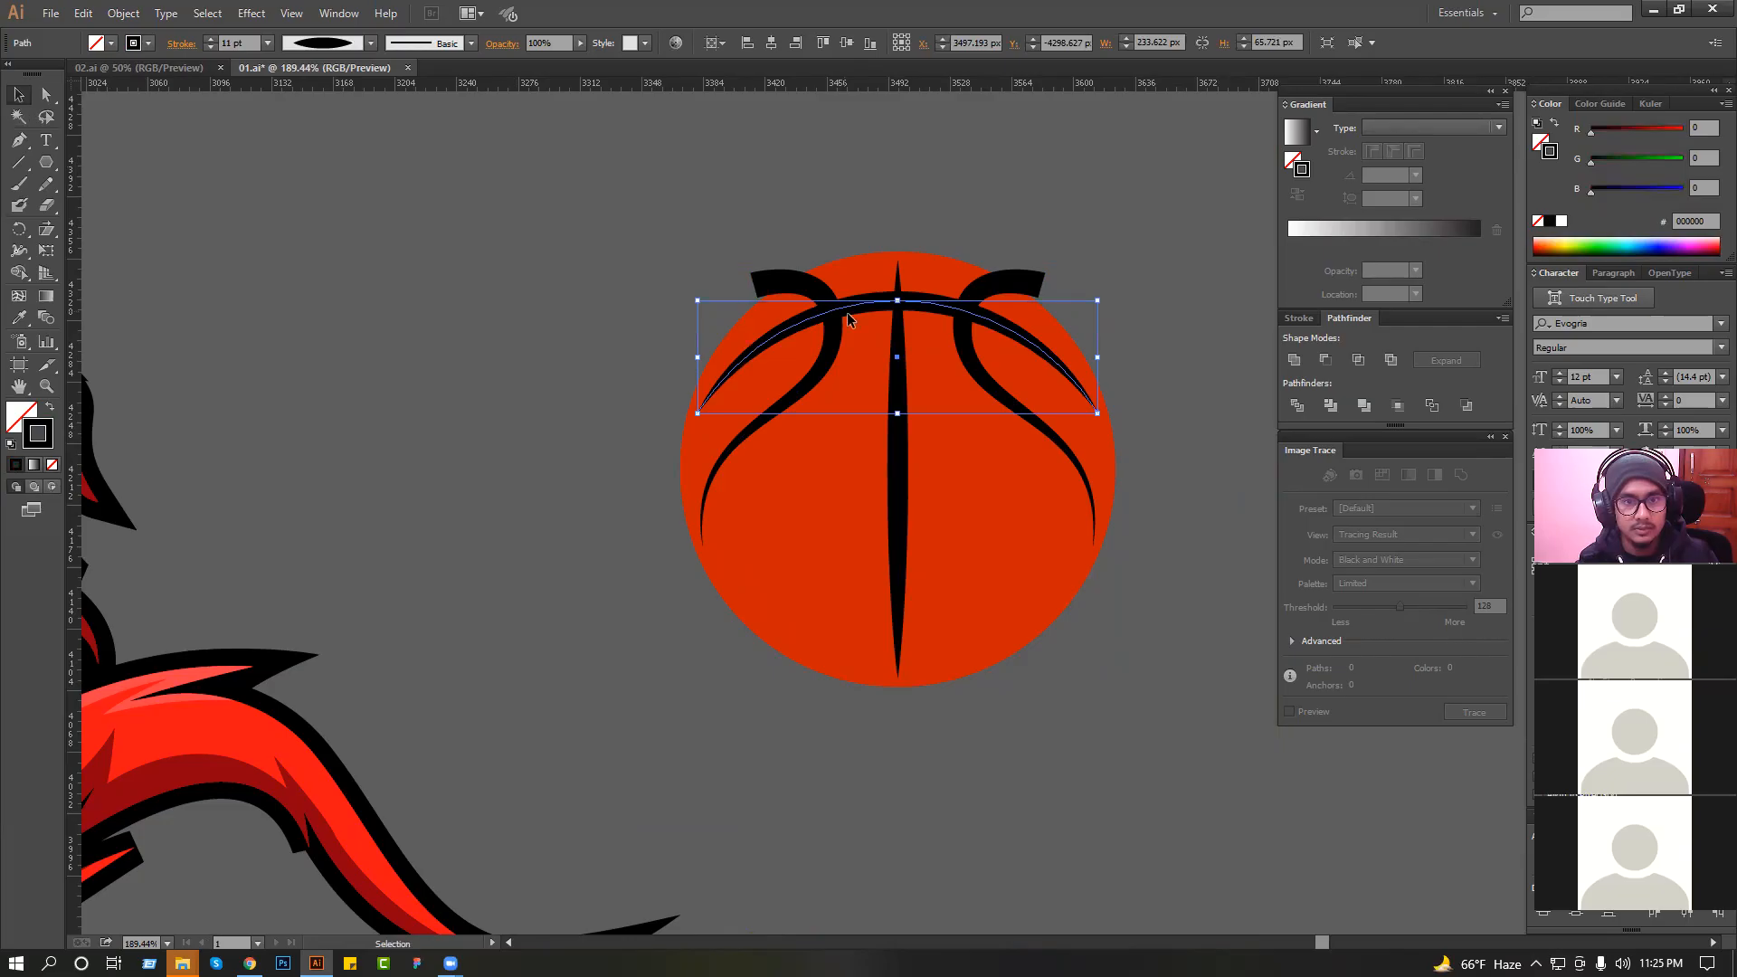
Expand the appearance of all four black basketball seams into filled shapes.
shift+click(894, 366)
shift+click(796, 283)
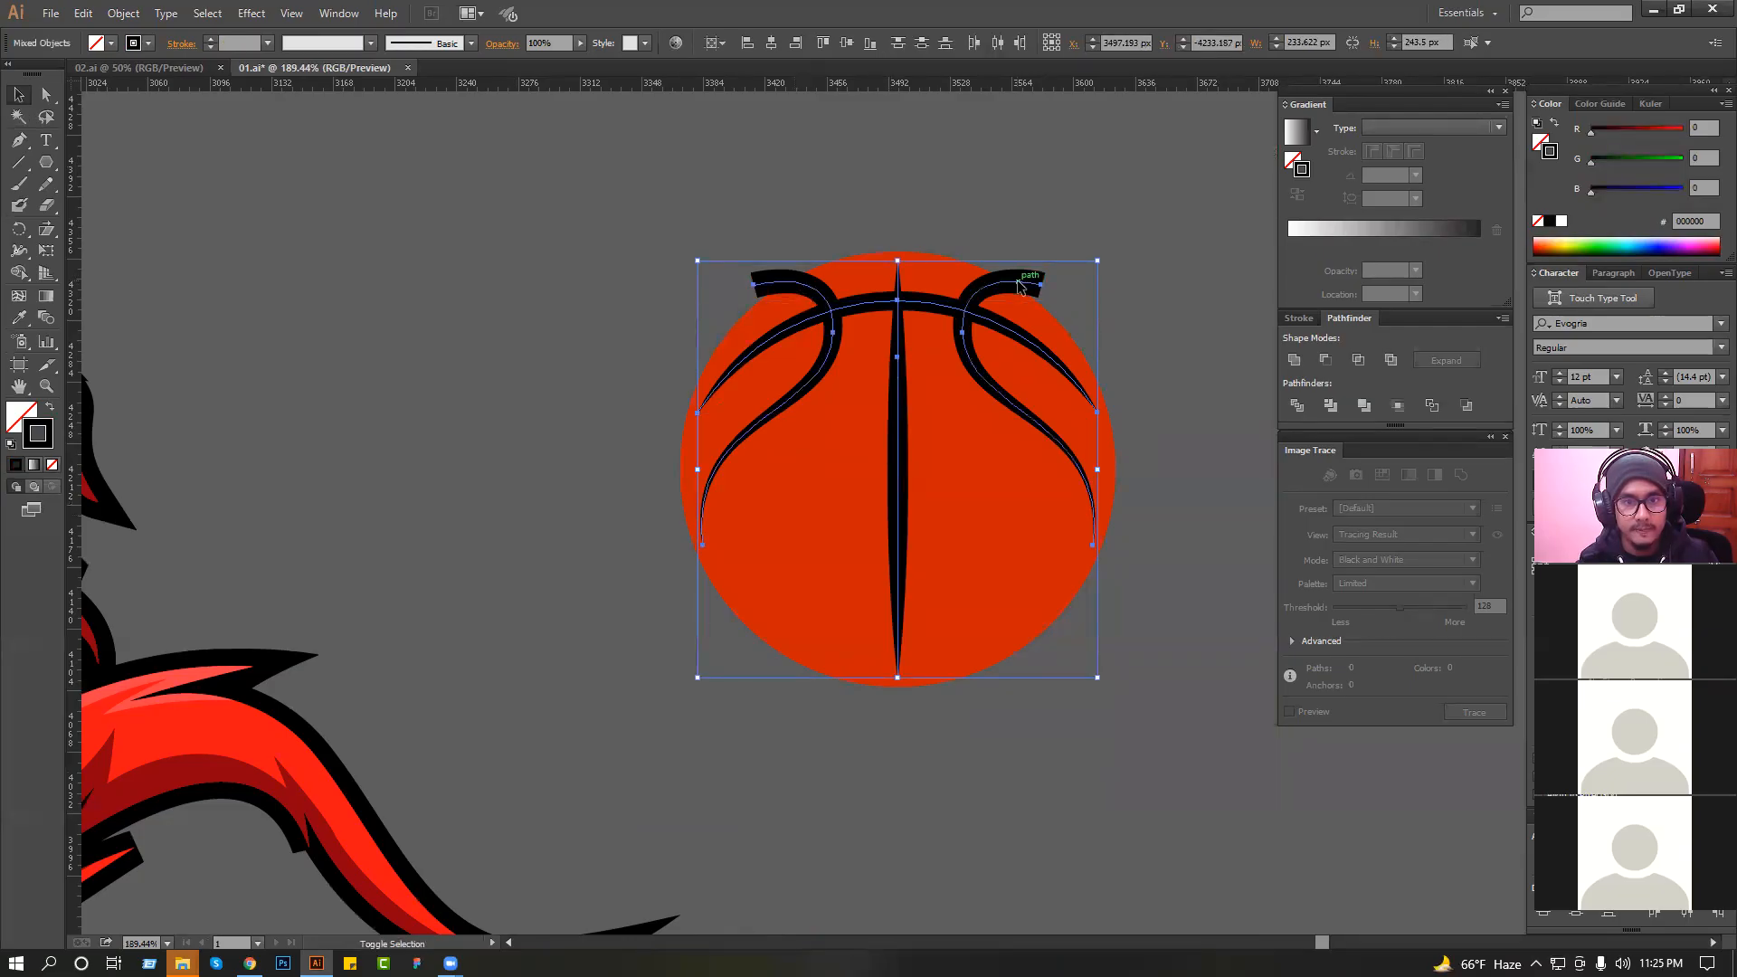
click(123, 12)
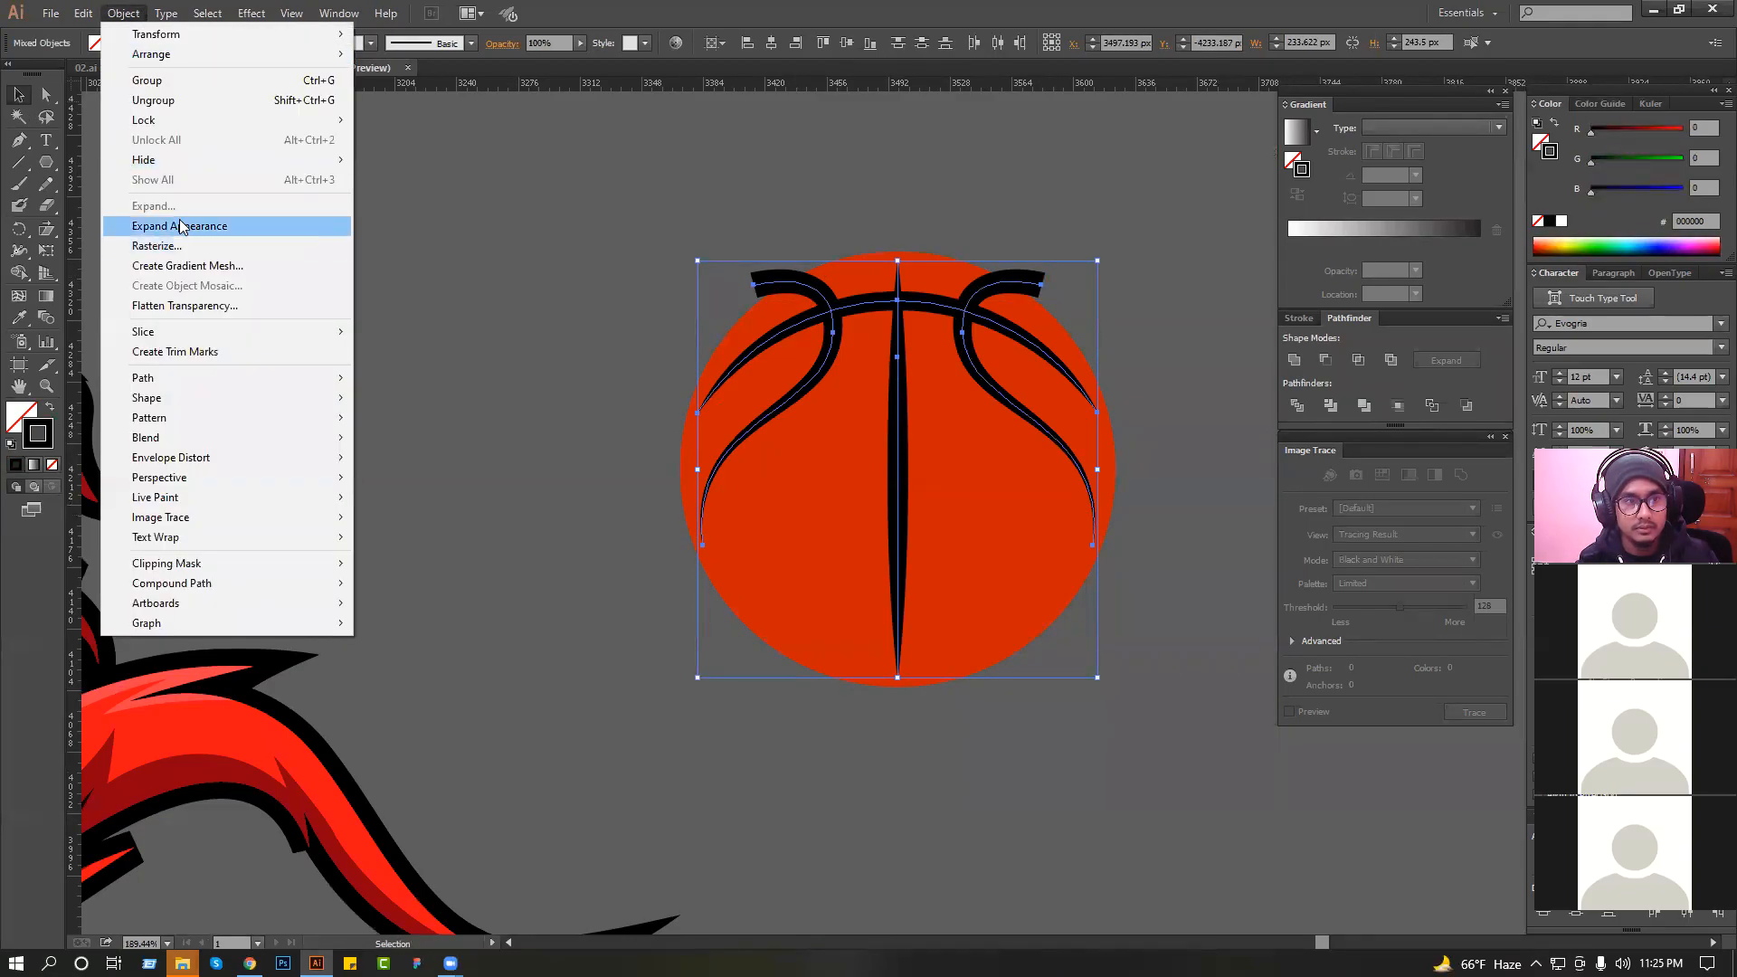
click(182, 226)
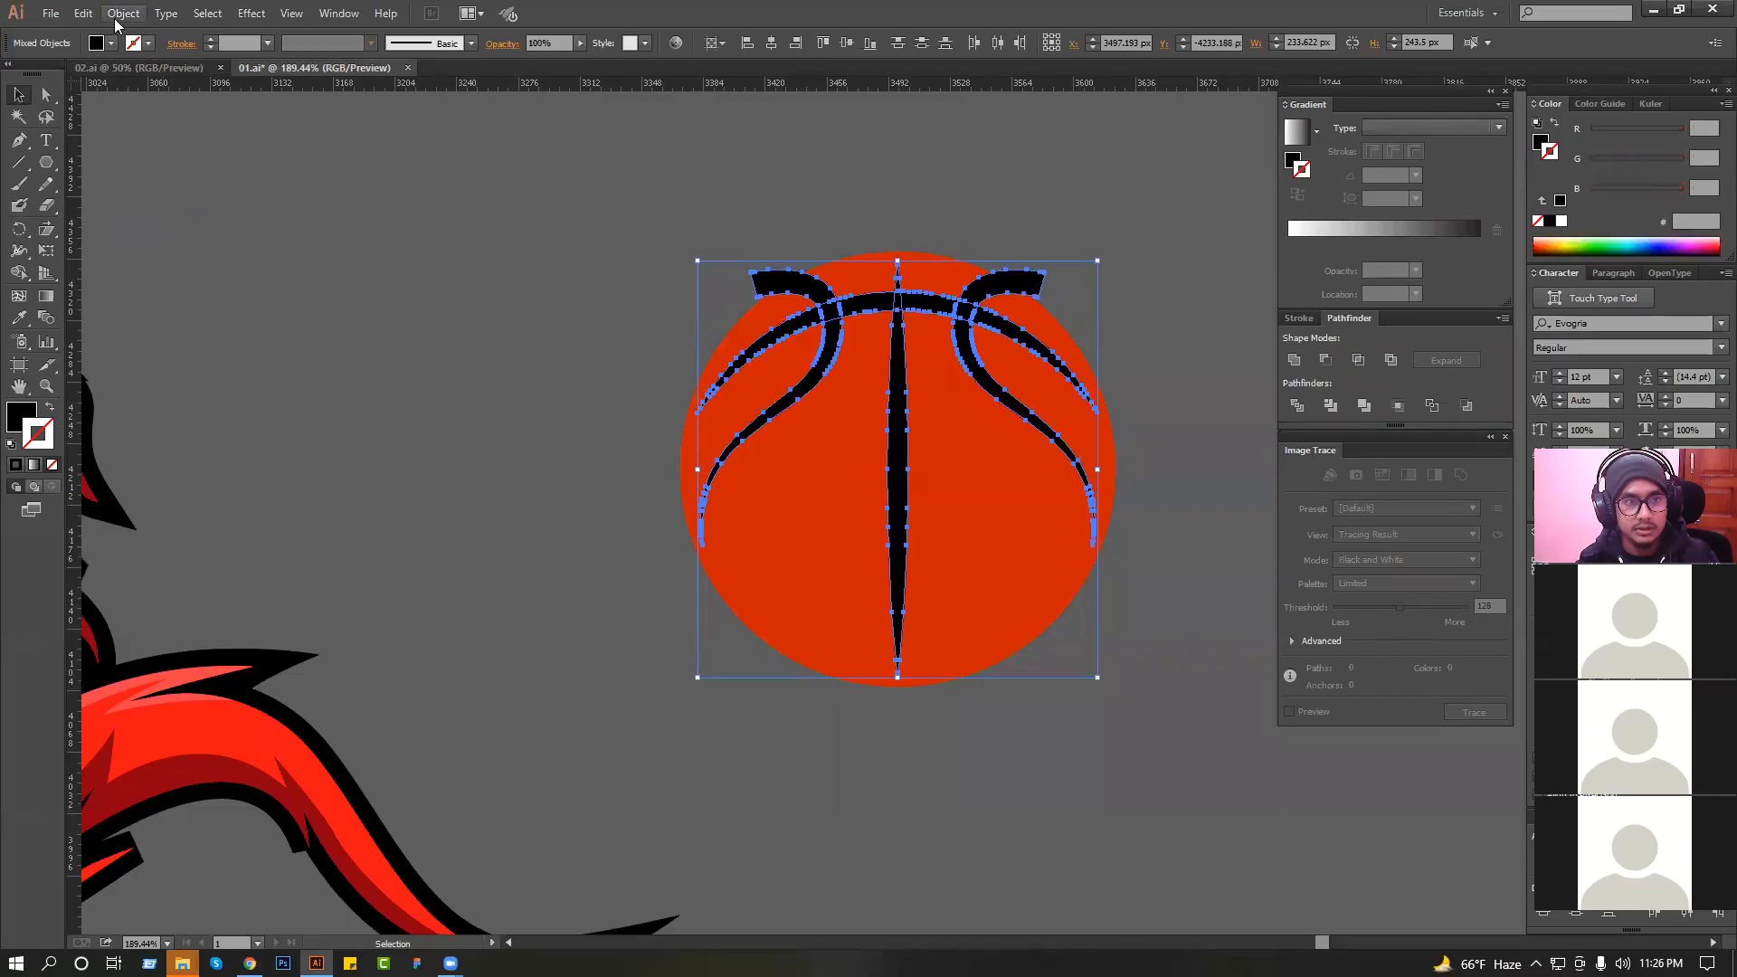
click(1130, 233)
Try to trim the basketball's overhanging seam ends to the circle by combining the shapes with Pathfinder.
click(922, 286)
scroll(761, 334, down, 1)
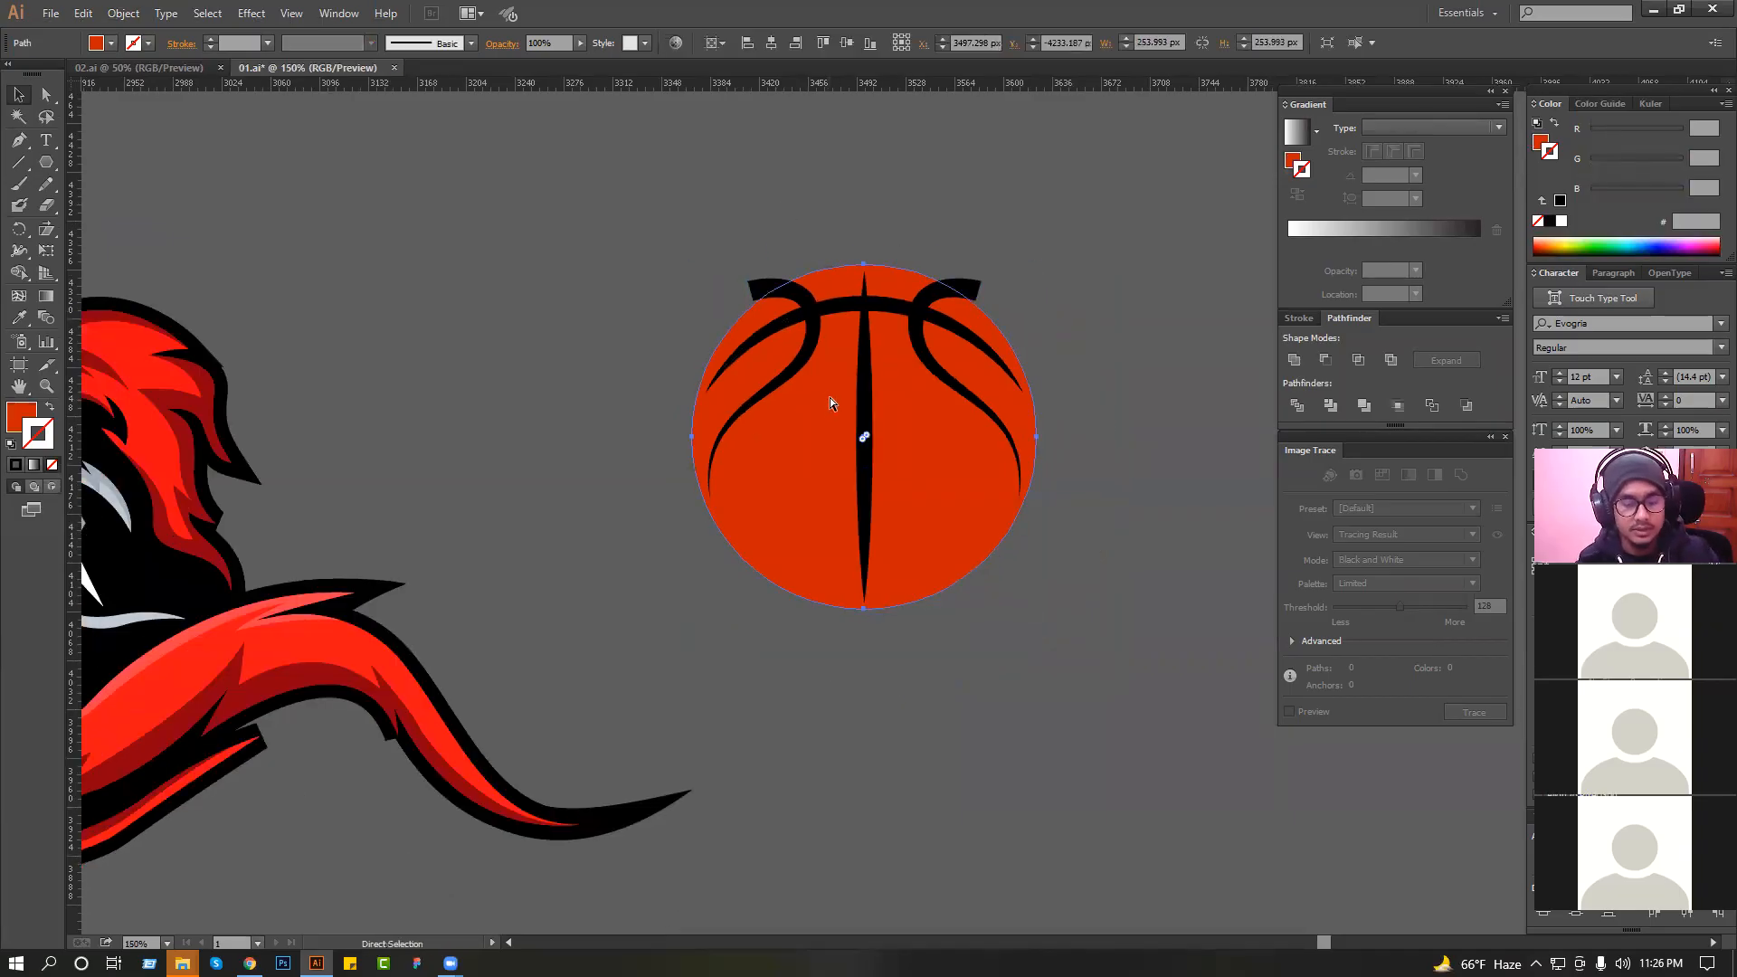
shift+click(864, 375)
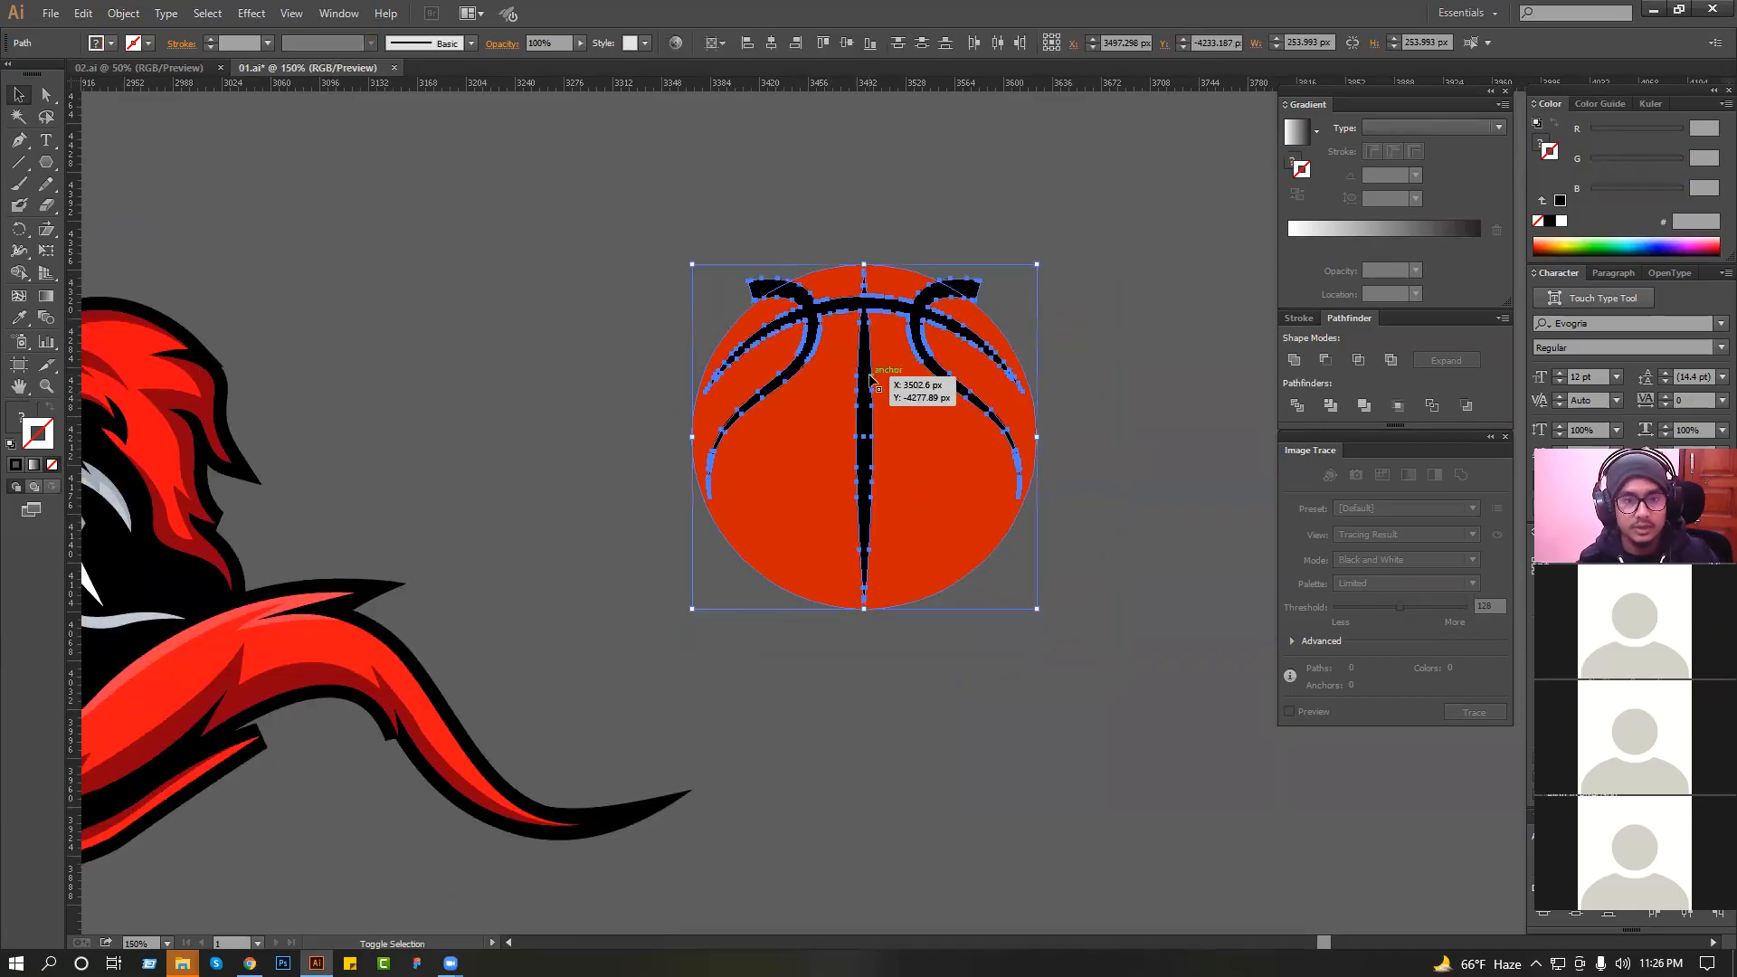
click(1330, 358)
key(ctrl+z)
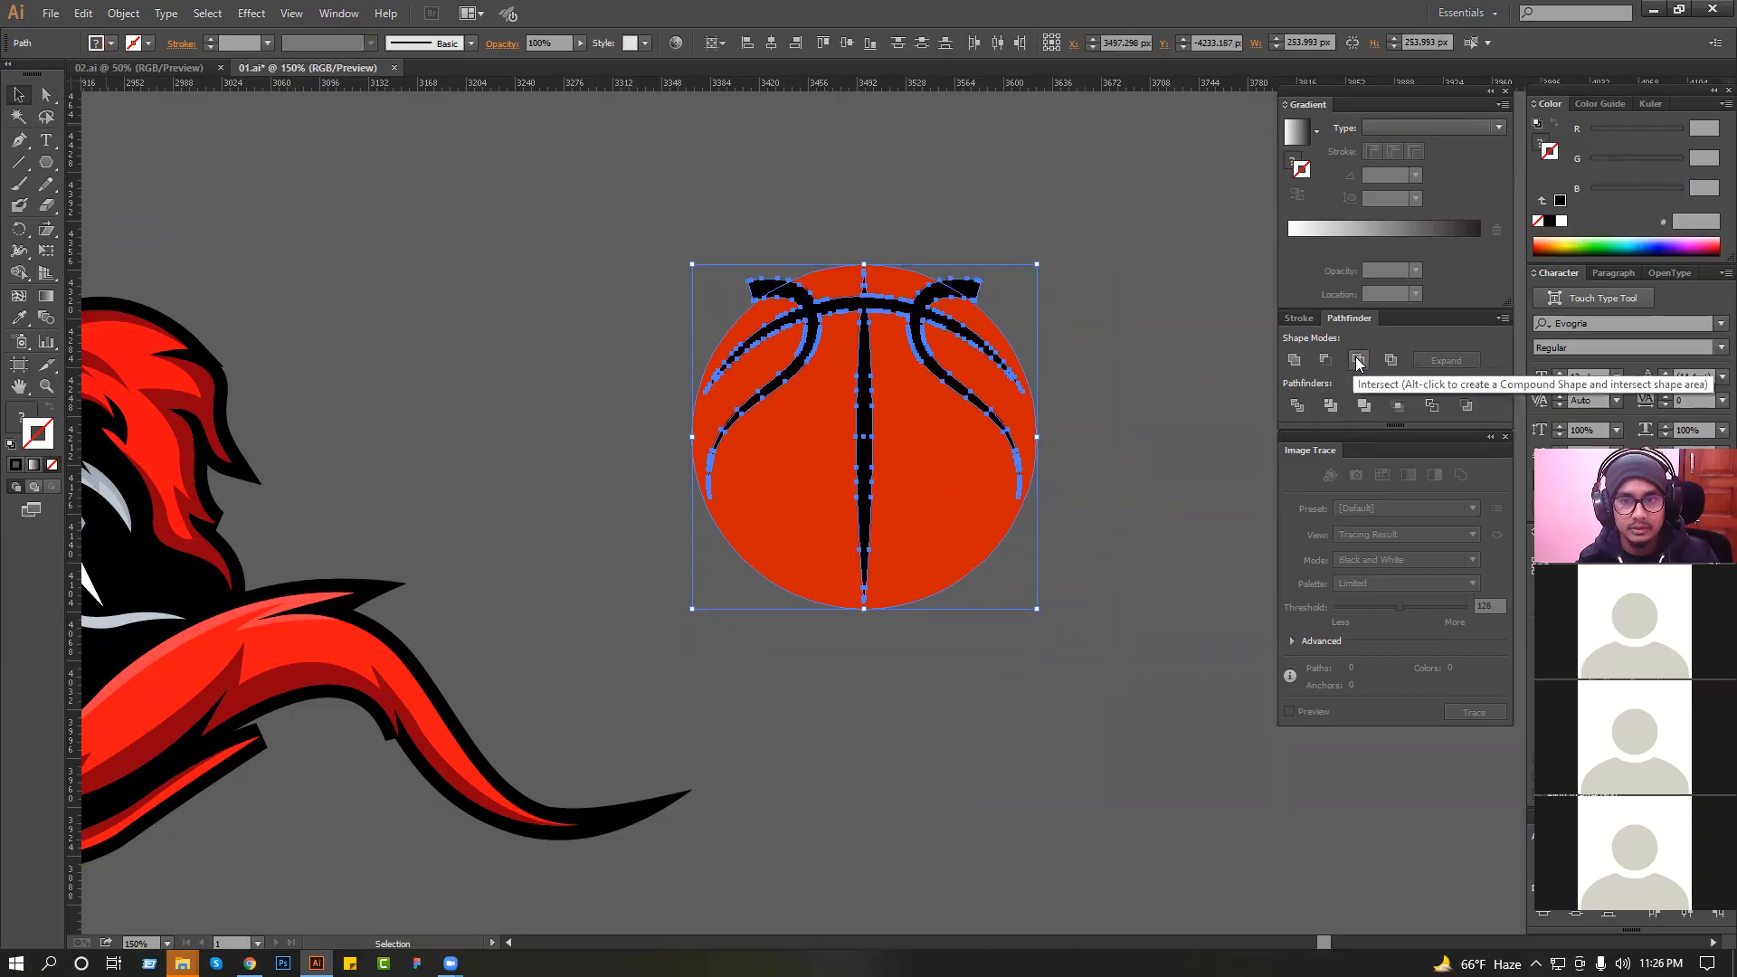
click(1113, 306)
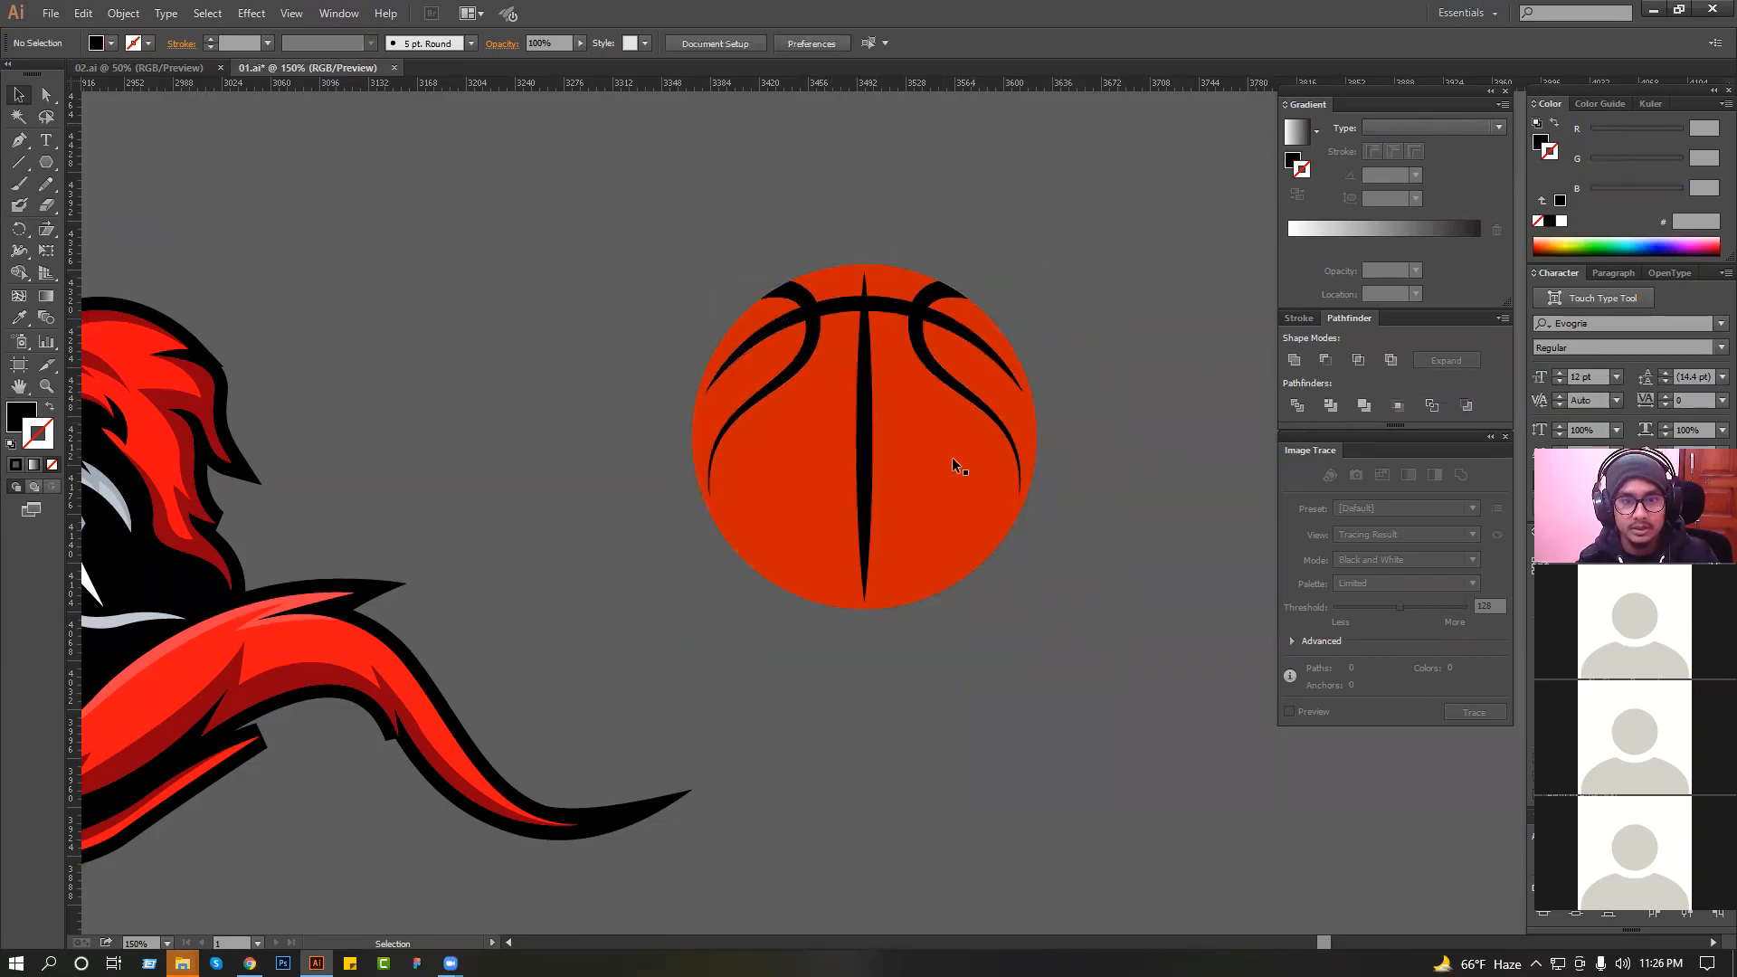
Undo the trimming of the basketball's seam ends.
click(949, 482)
drag(192, 453, 502, 648)
drag(360, 351, 492, 474)
click(624, 399)
ctrl+alt+click(624, 399)
ctrl+alt+click(624, 399)
ctrl+alt+click(624, 399)
drag(903, 426, 543, 541)
drag(1176, 425, 763, 509)
drag(1023, 502, 698, 502)
ctrl+alt+click(698, 502)
key(a)
key(v)
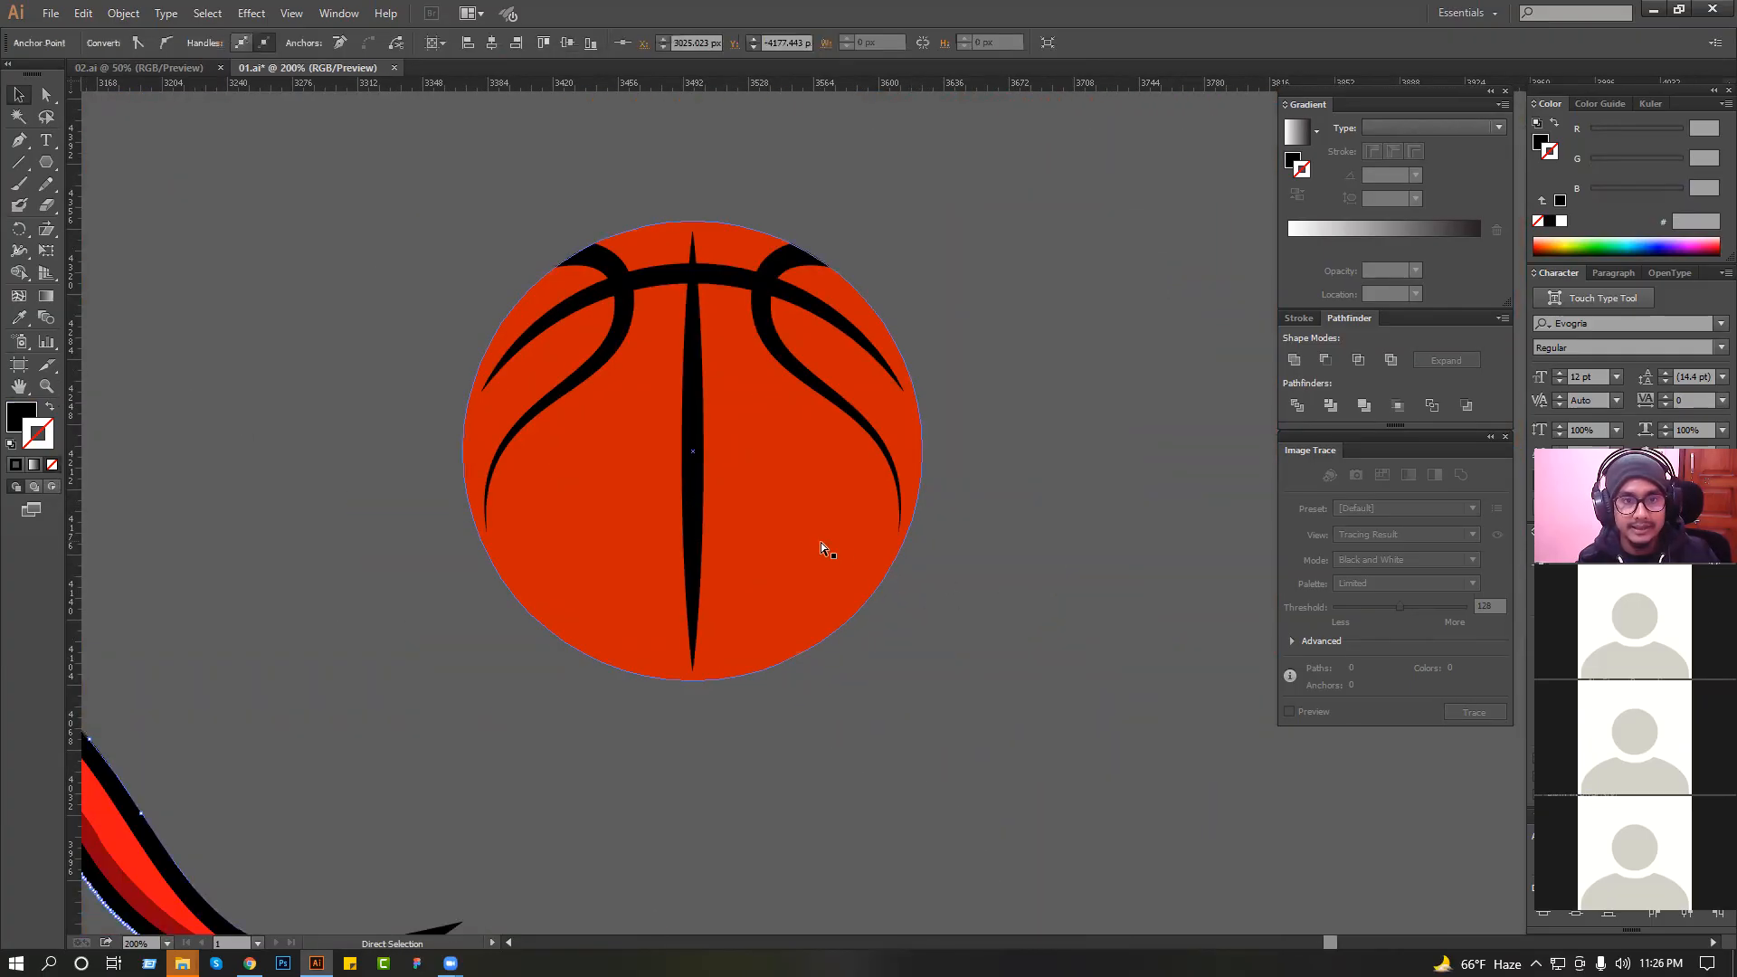
click(821, 541)
click(1087, 470)
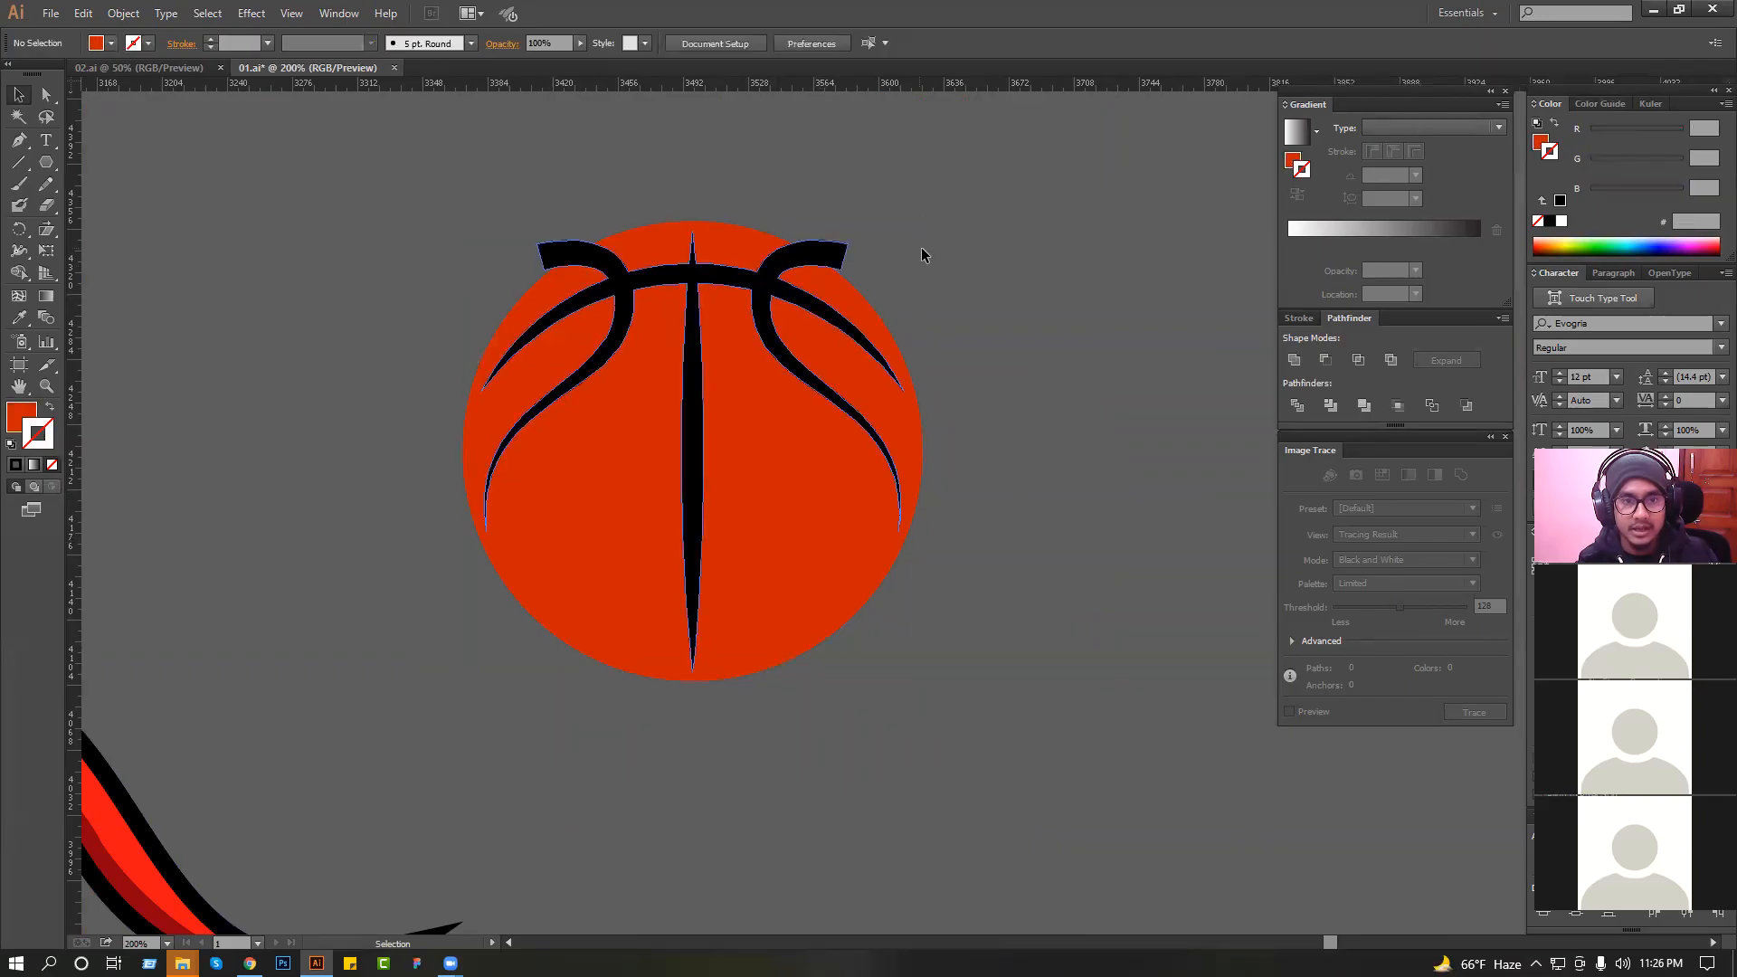
Offset the orange circle's path outward and fill the offset with black sampled from a seam to outline the basketball.
click(774, 426)
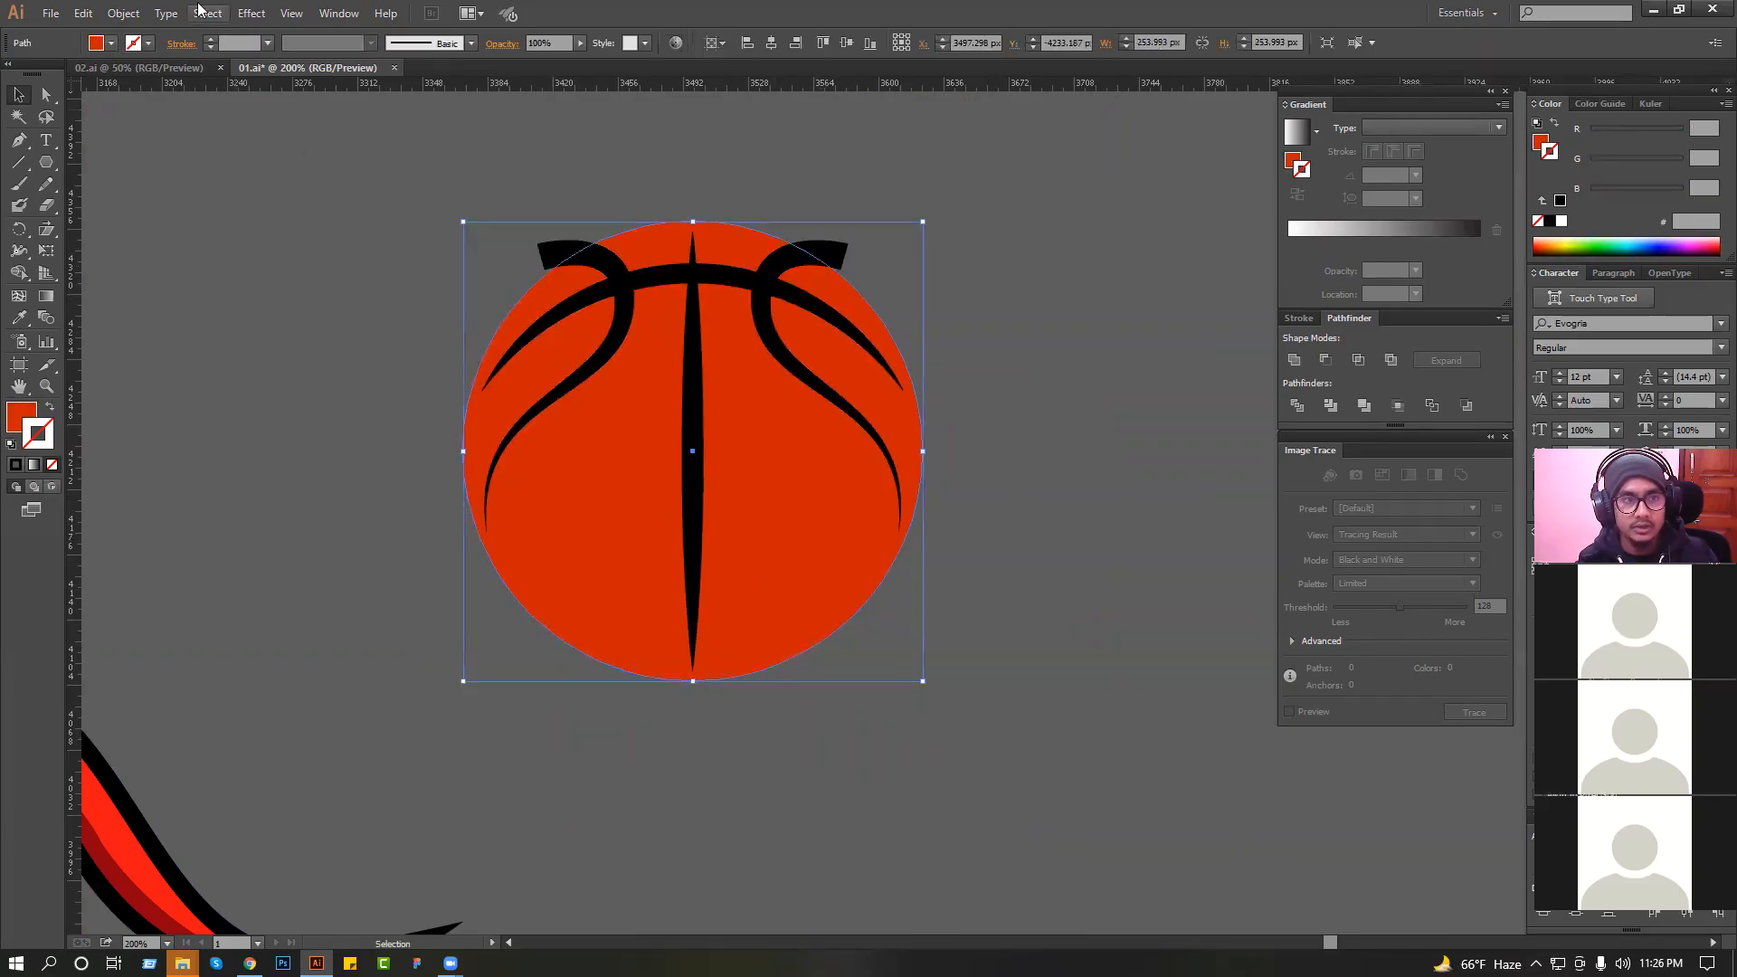
click(123, 13)
mouse_move(181, 446)
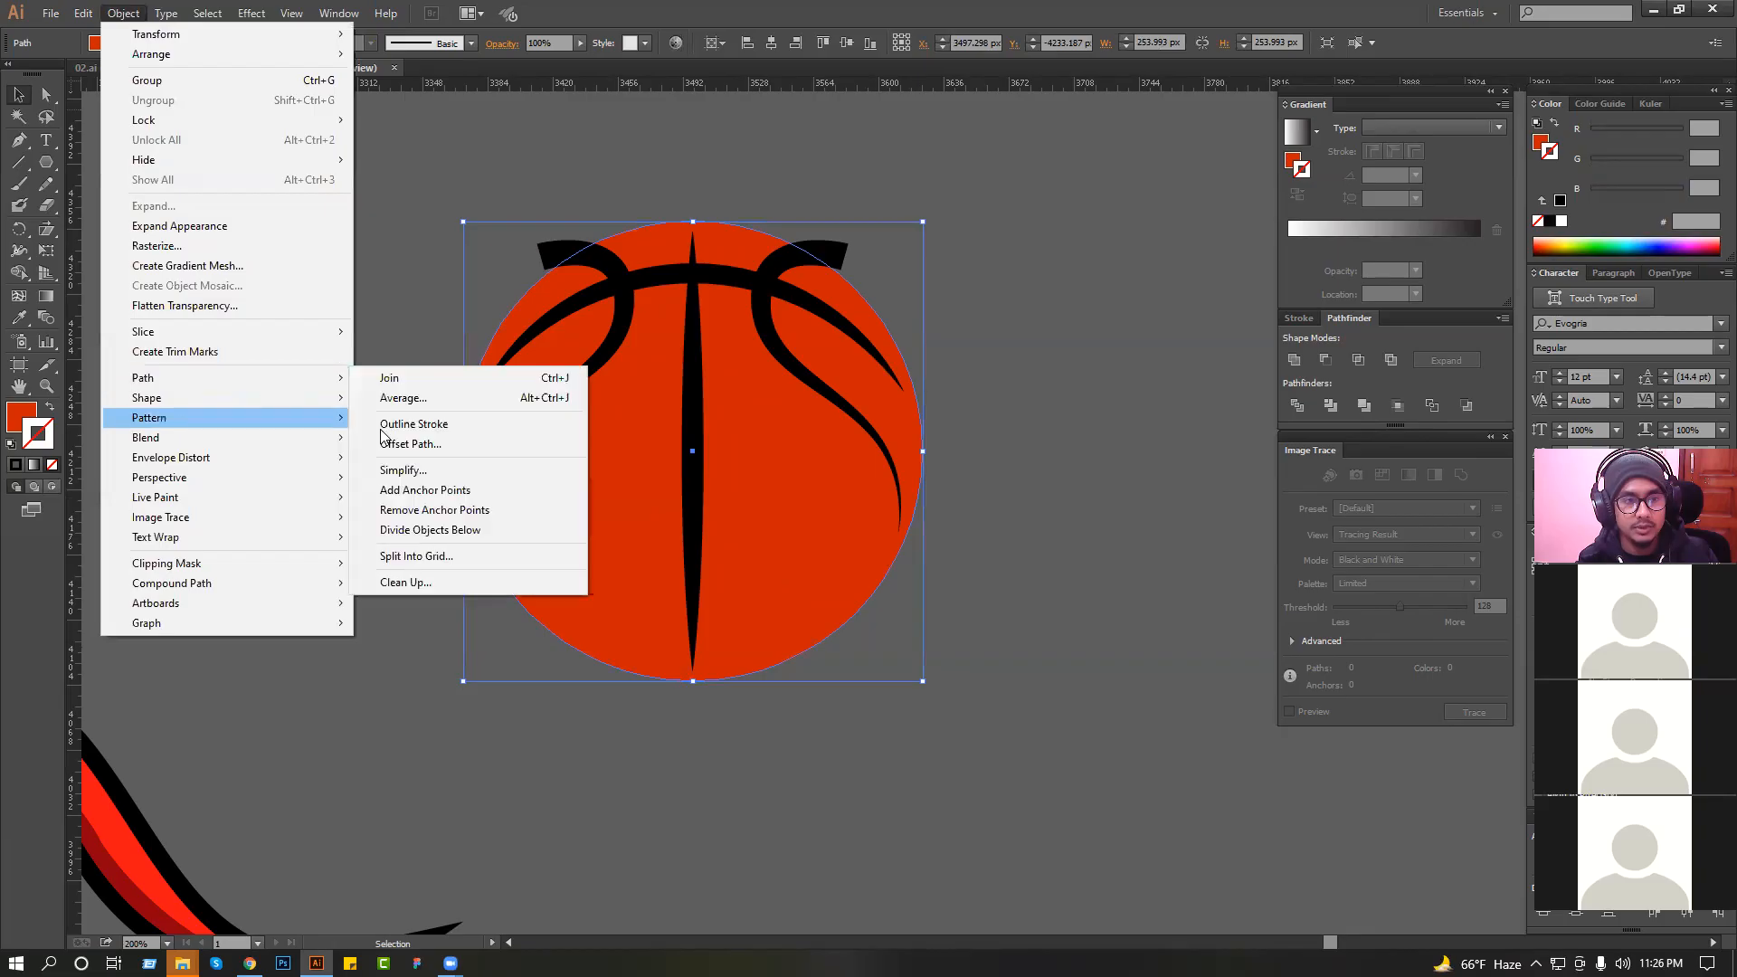
click(434, 451)
click(876, 535)
scroll(957, 437, up, 6)
click(949, 541)
click(19, 320)
click(622, 286)
click(19, 95)
click(535, 172)
Pull the protruding corner of the basketball's upper right seam end inside the black outline.
drag(814, 174, 1001, 334)
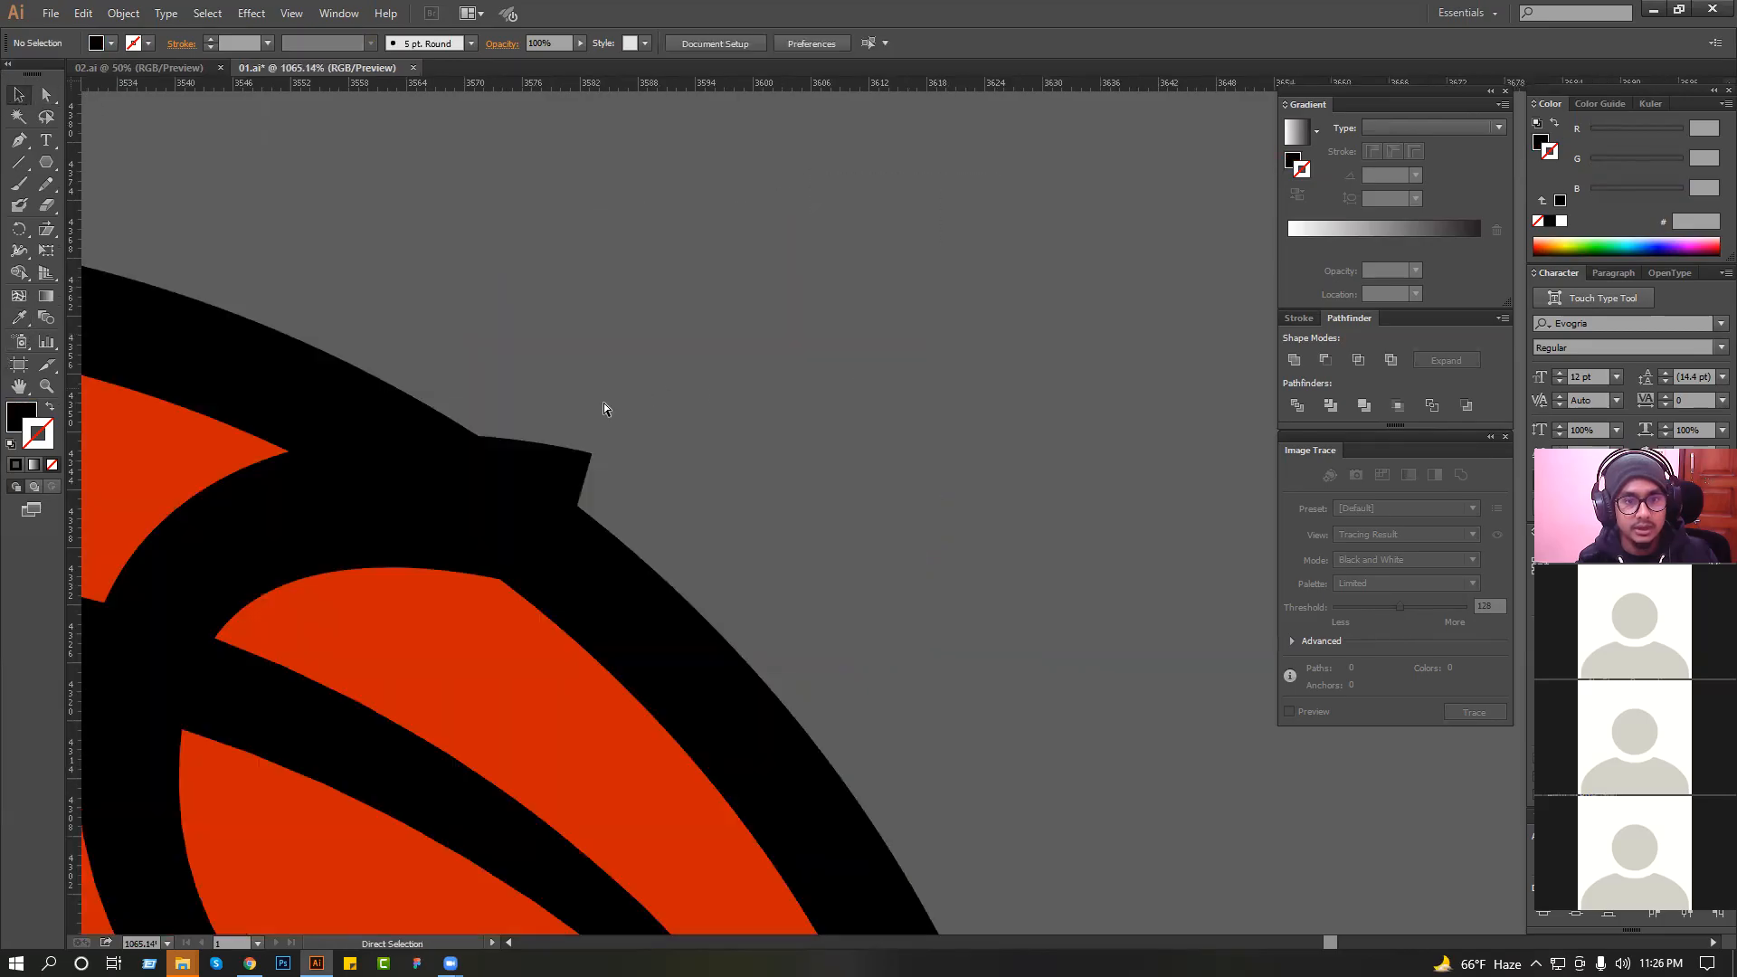
key(ctrl+a)
click(588, 451)
drag(588, 452, 499, 463)
click(528, 410)
scroll(529, 411, down, 4)
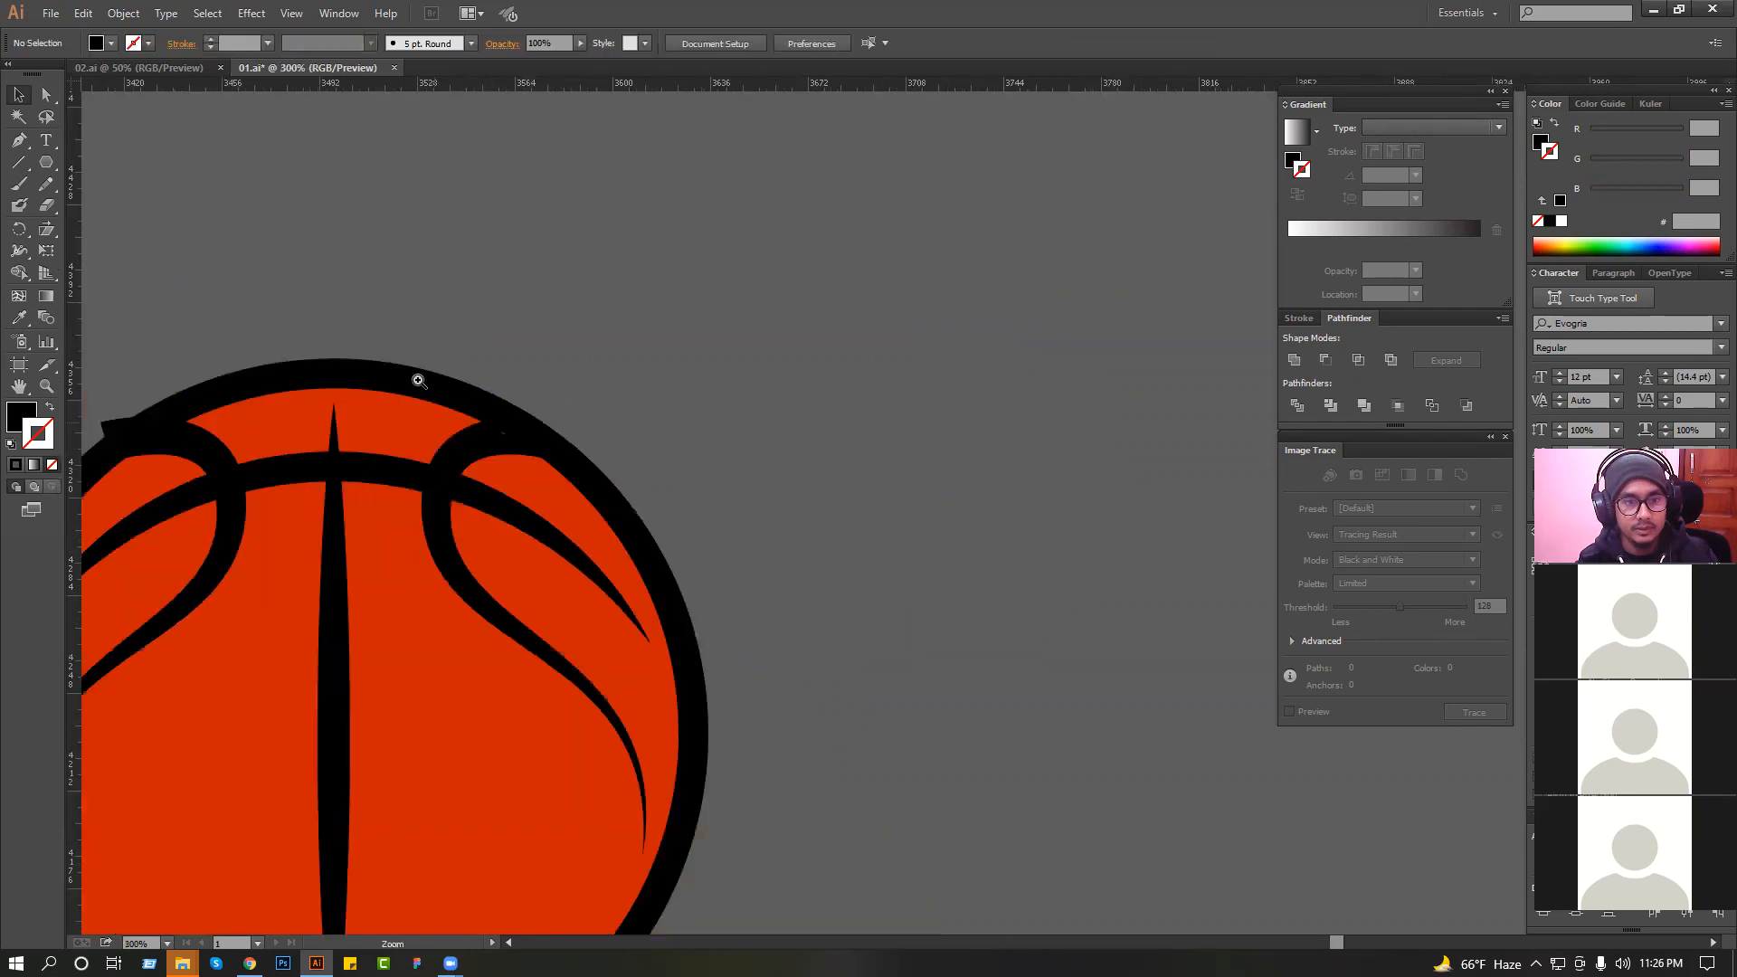
Adjust the curve handle at the upper right seam end to reduce the small orange gap.
drag(420, 381, 635, 481)
click(652, 553)
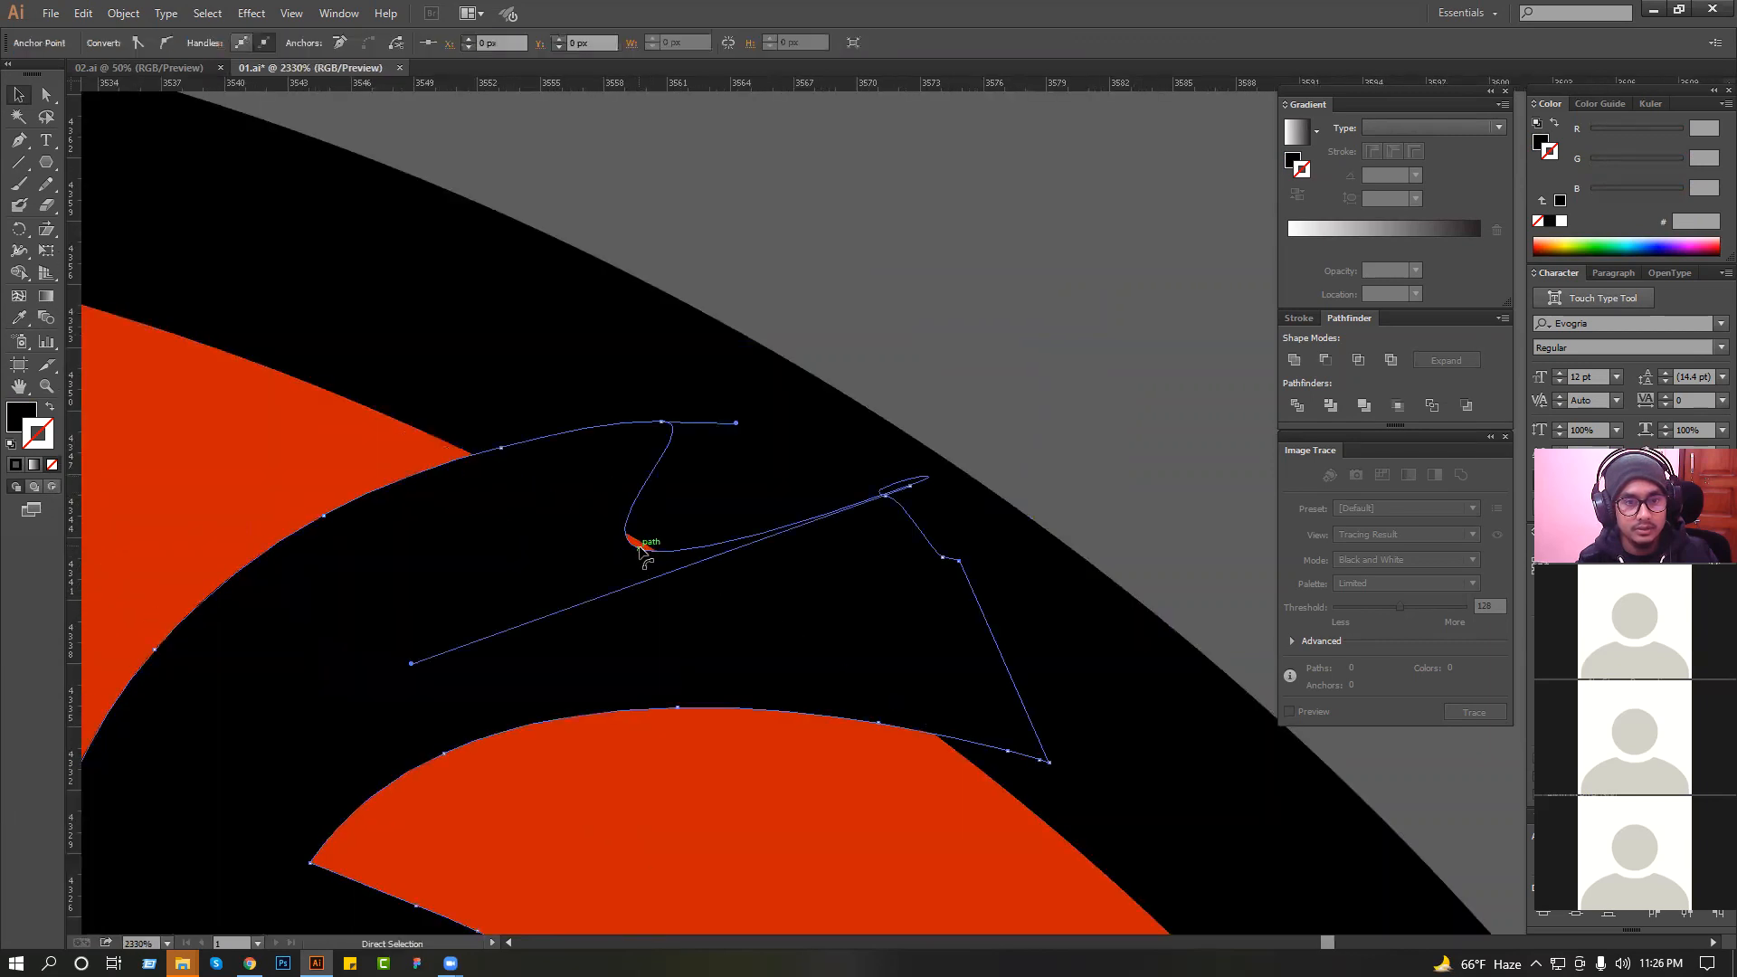
drag(413, 664, 512, 611)
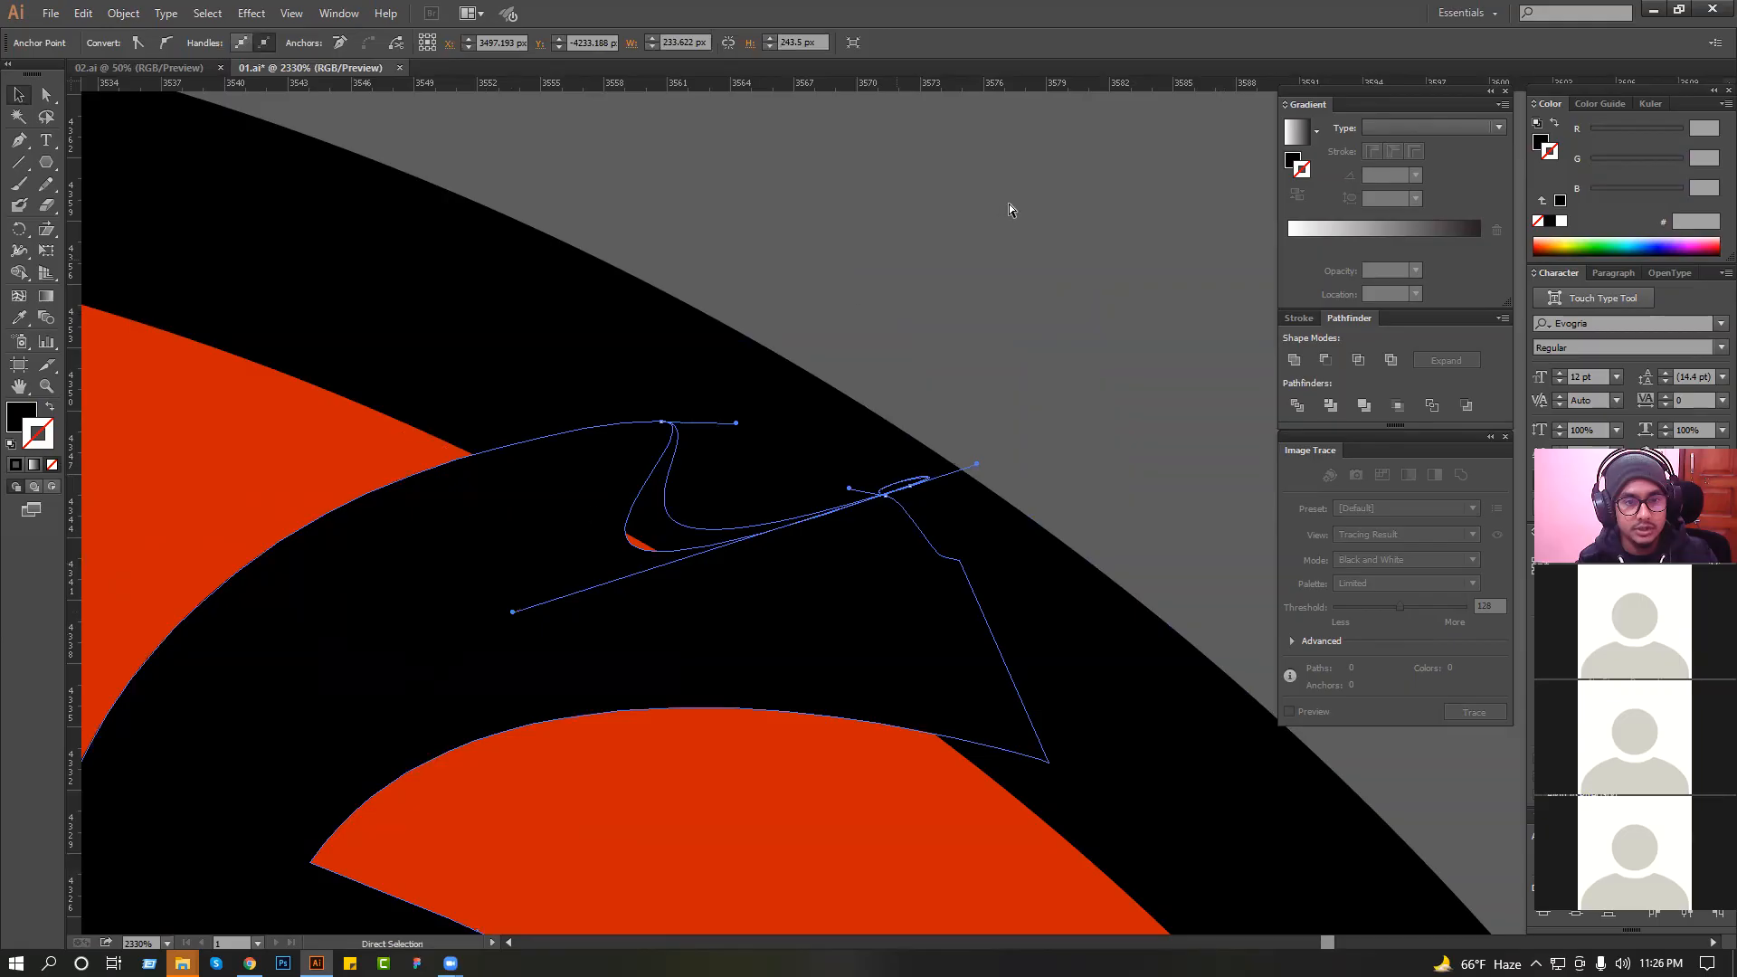
click(1007, 203)
Pull the protruding corner of the basketball's upper left seam end inside the black outline.
scroll(870, 282, down, 2)
drag(1018, 484, 1031, 476)
scroll(886, 463, down, 3)
drag(480, 469, 675, 426)
drag(307, 260, 751, 530)
drag(754, 455, 755, 470)
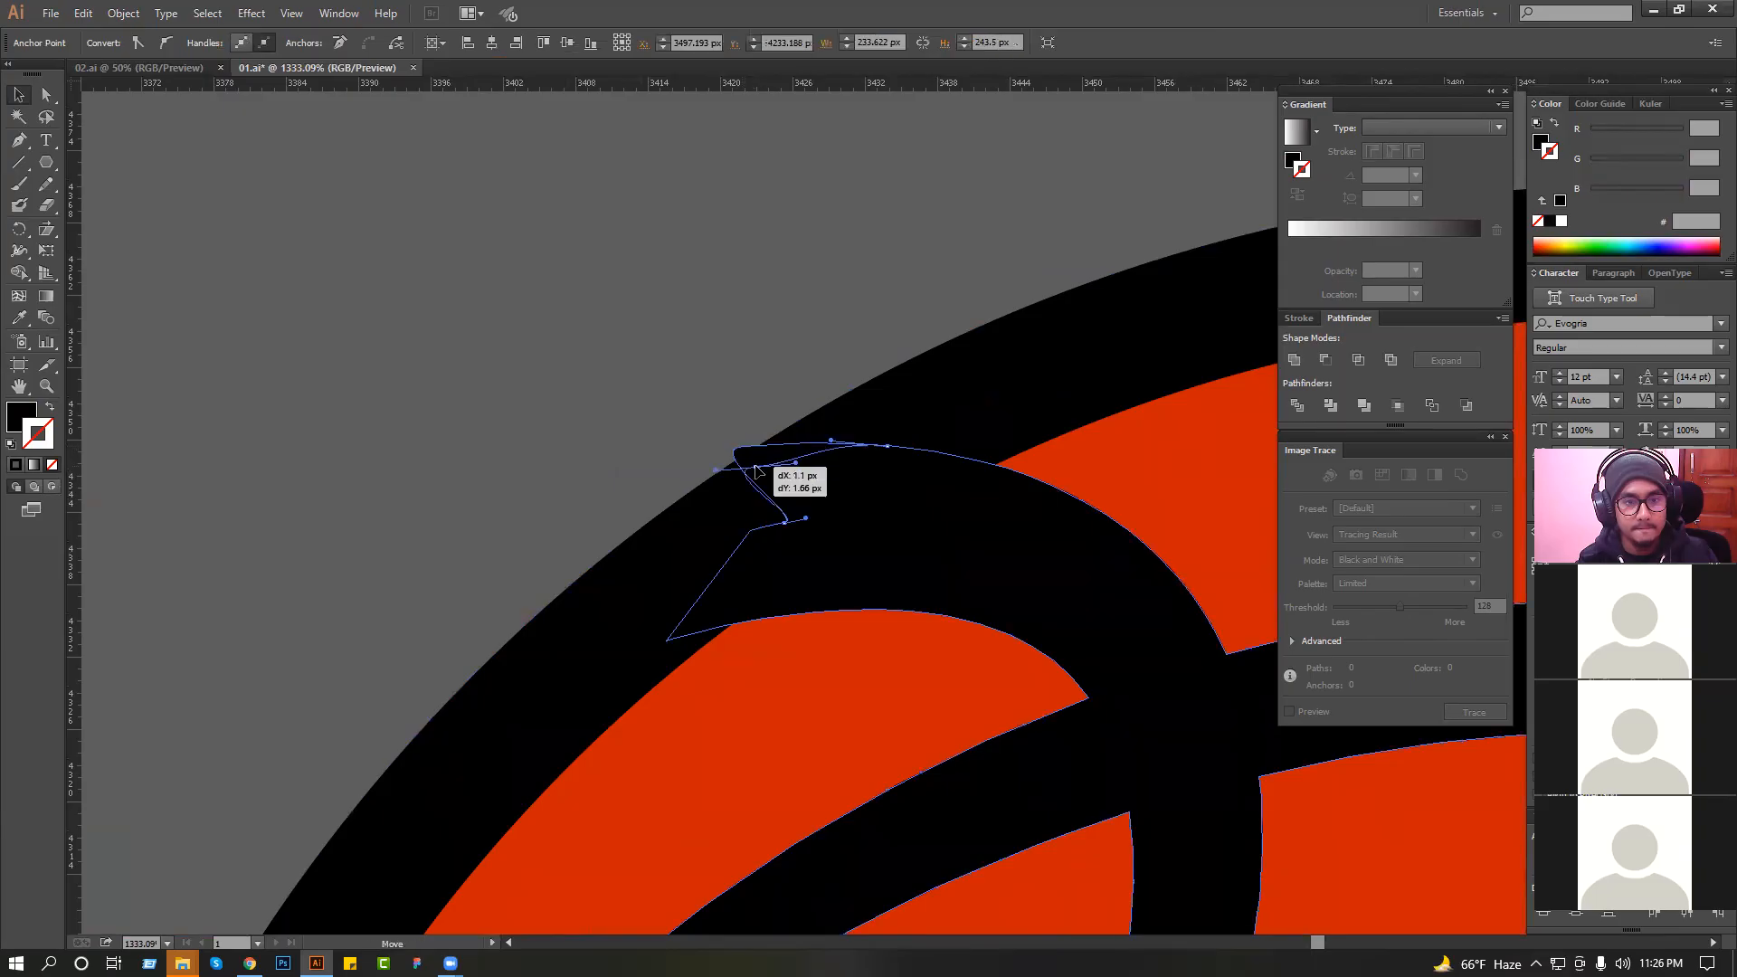
click(697, 398)
scroll(691, 399, down, 5)
ctrl+alt+click(690, 399)
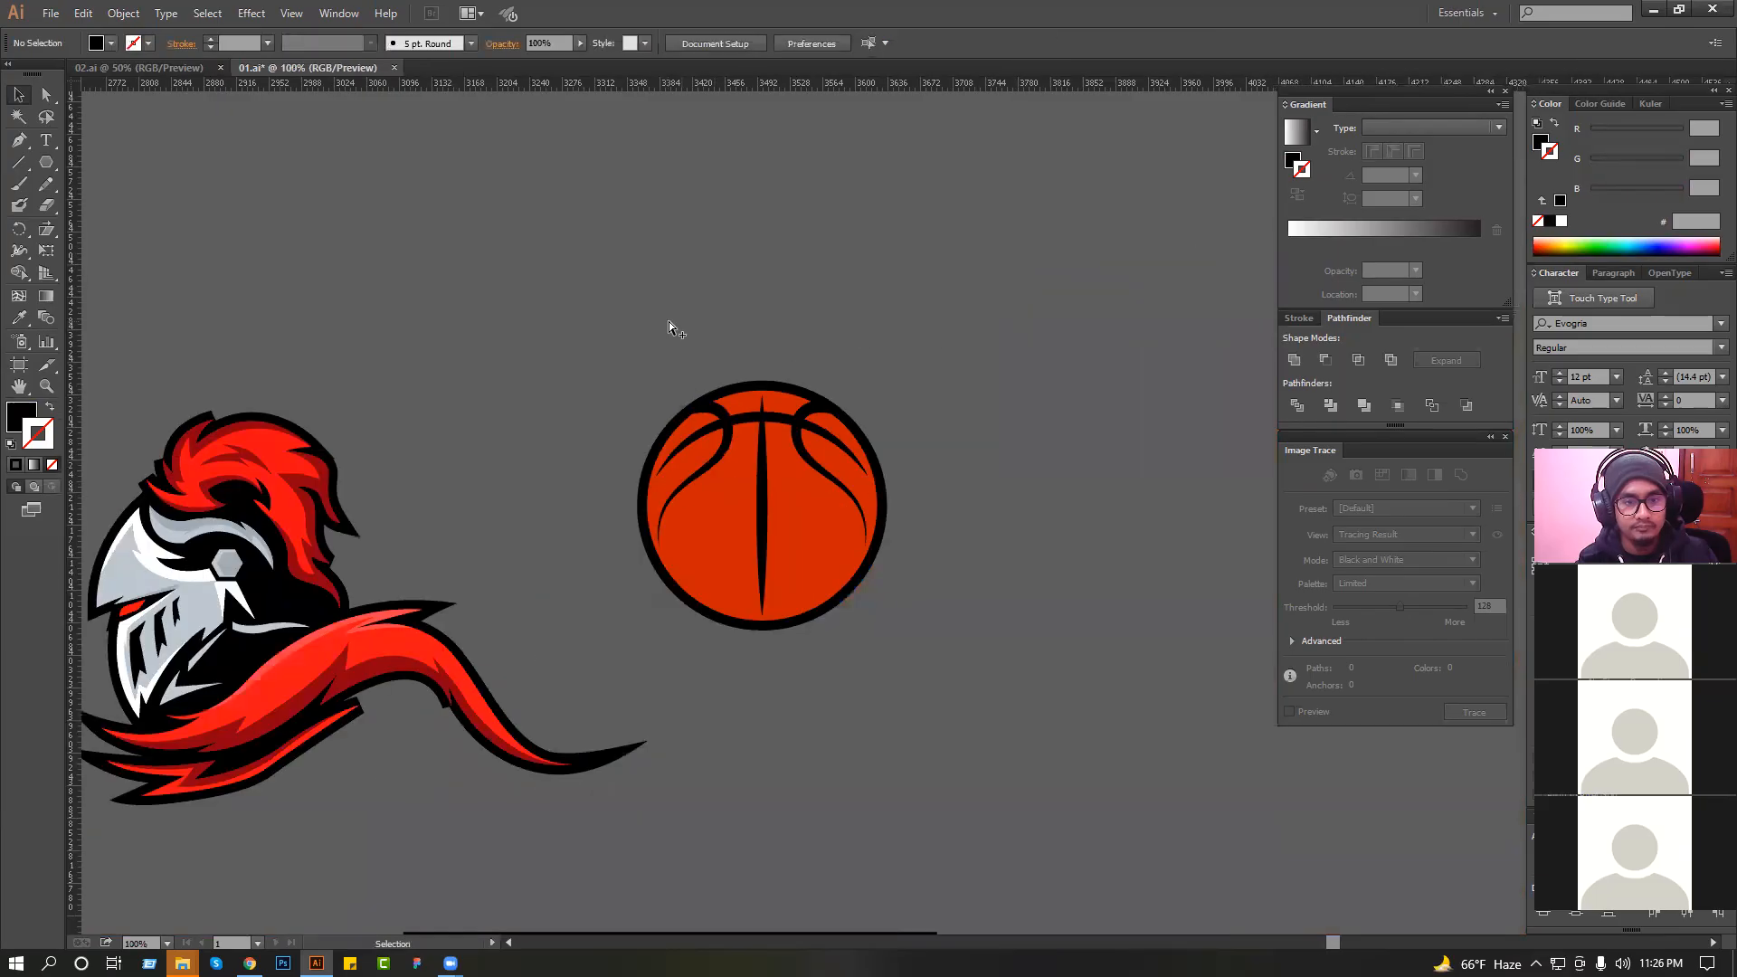
Select the whole basketball and ungroup its artwork into separate paths.
drag(669, 322, 935, 624)
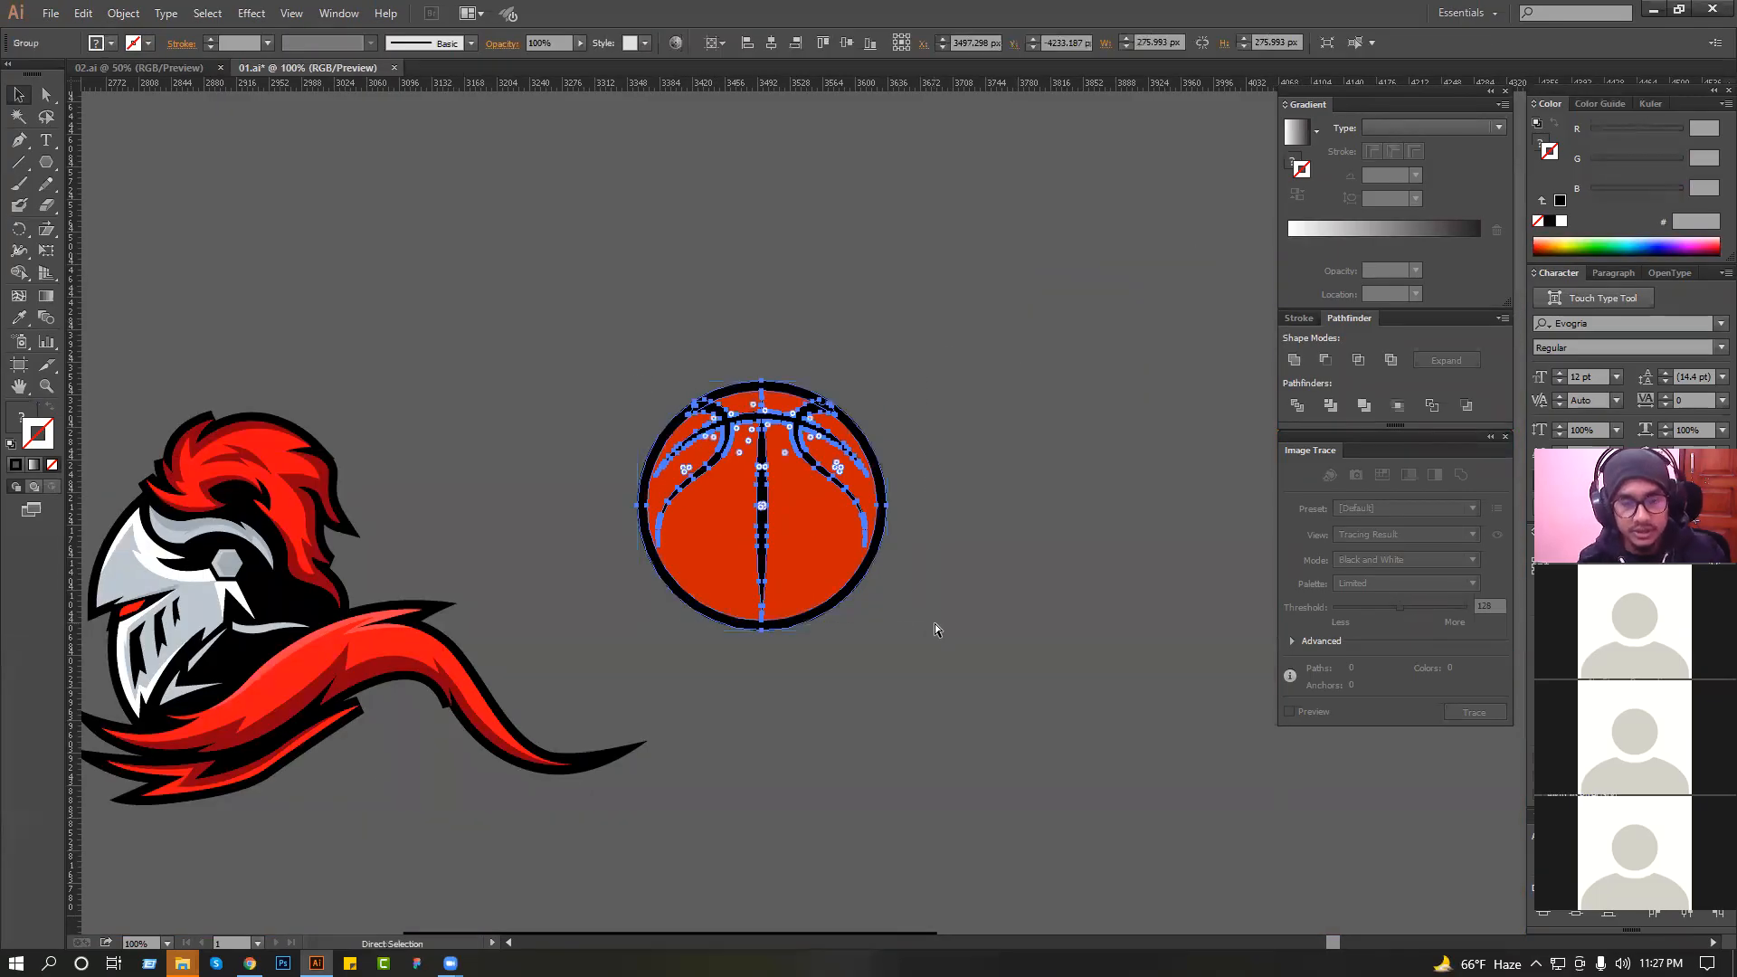
click(935, 623)
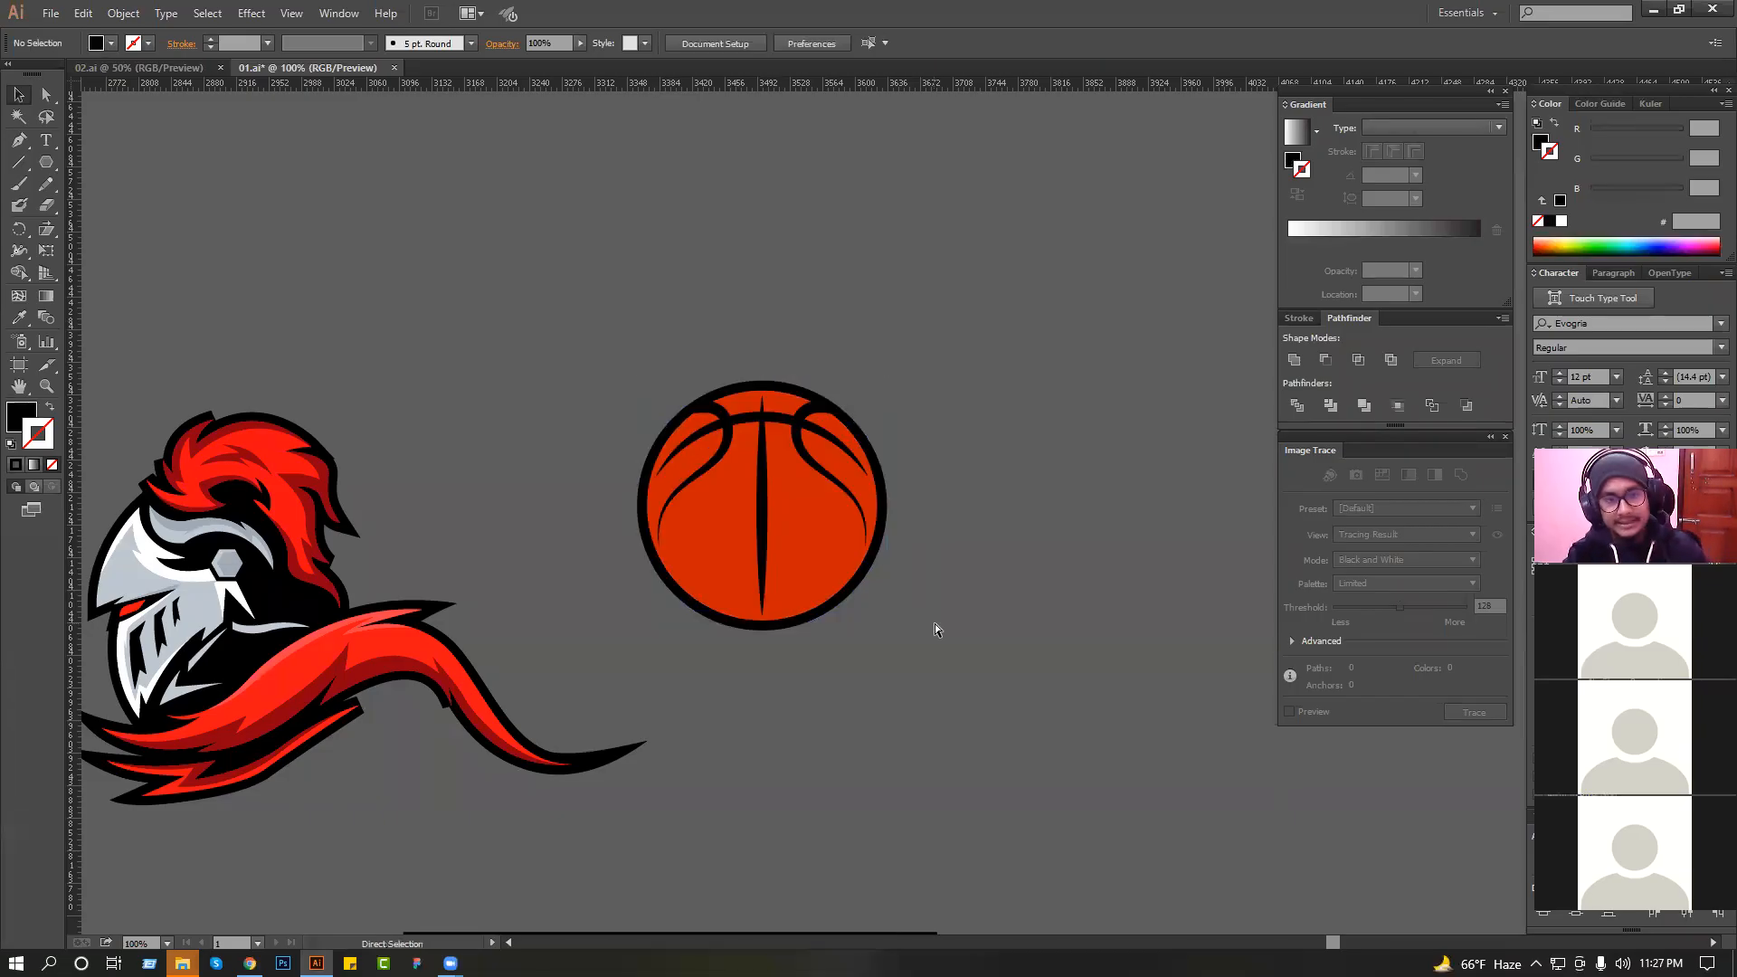
click(768, 505)
right_click(771, 509)
click(823, 614)
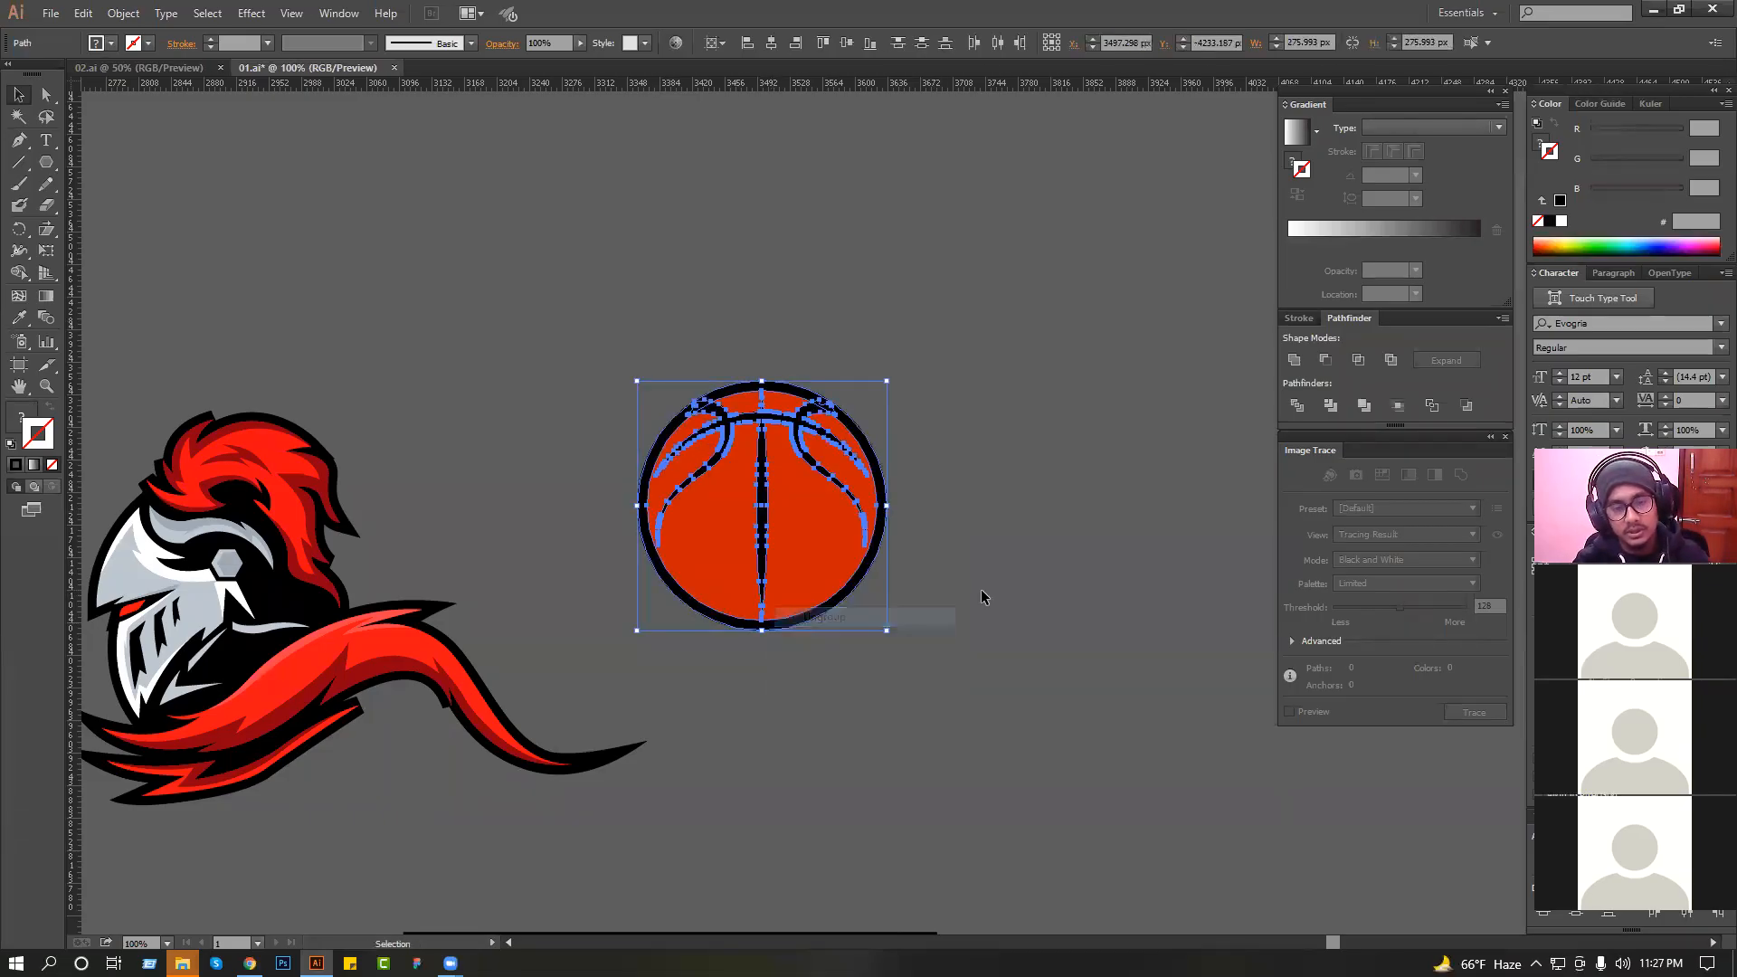
click(984, 597)
Start a shadow shape with the Pen tool, curving from the upper left seam's pointed tip to just inside the seam loop's upper corner.
ctrl+click(876, 513)
drag(874, 513, 877, 551)
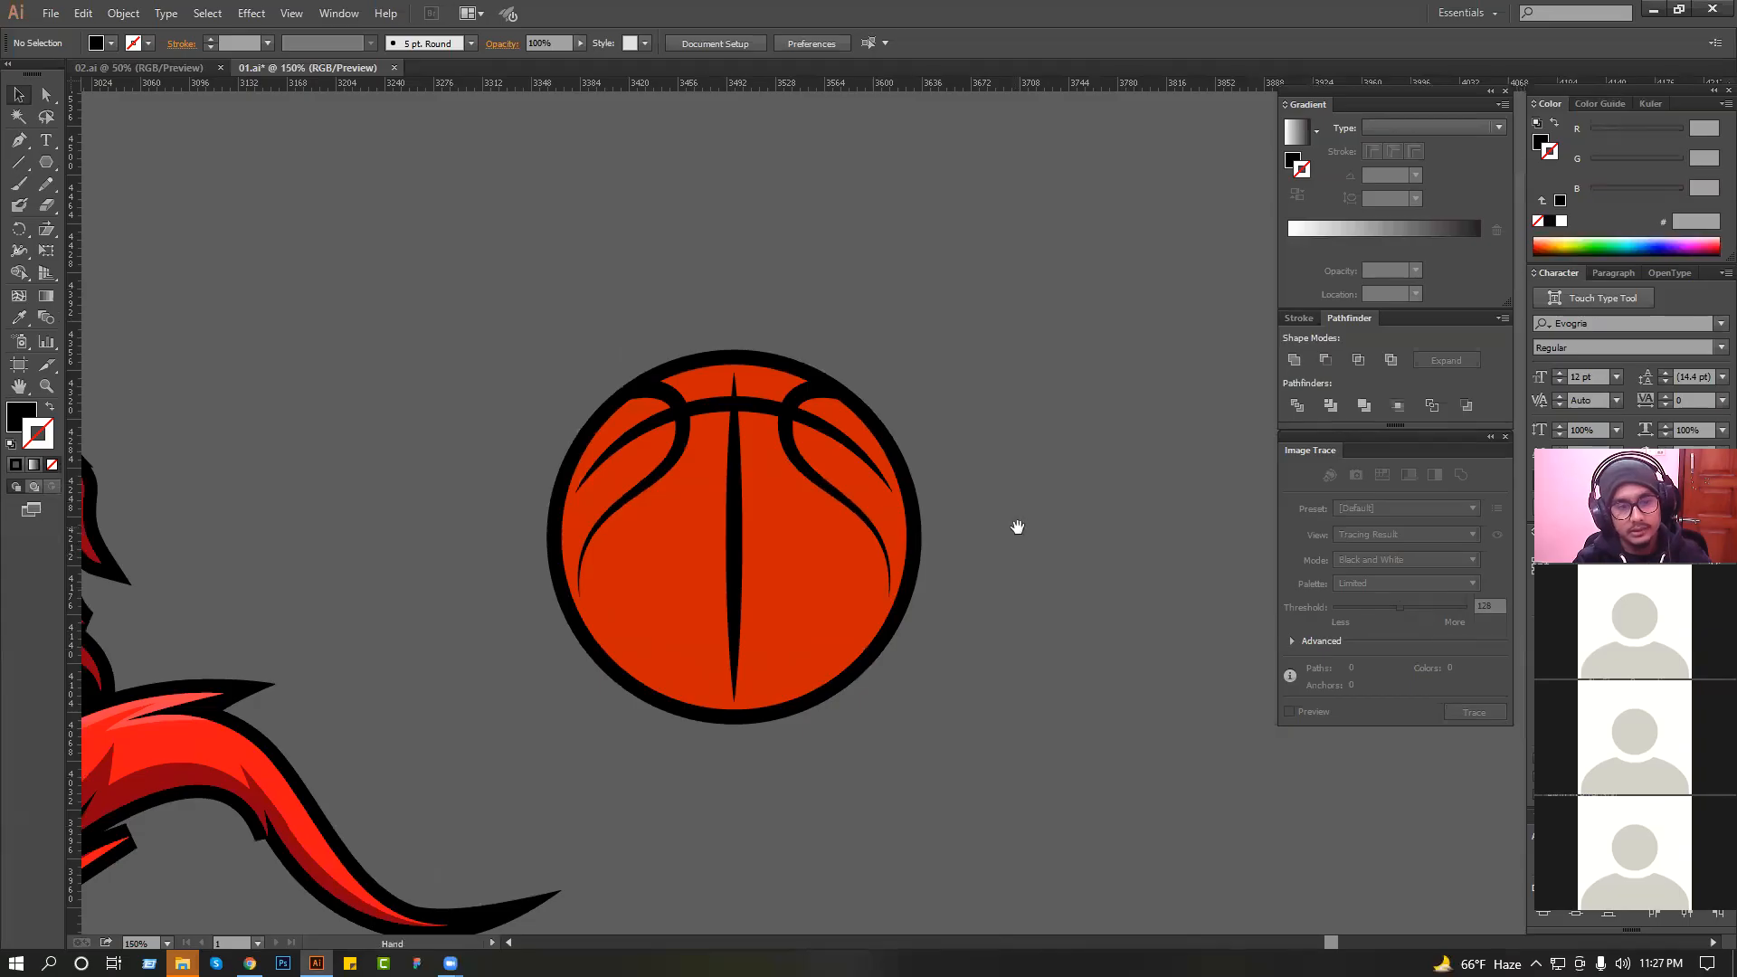
drag(1016, 526, 1026, 529)
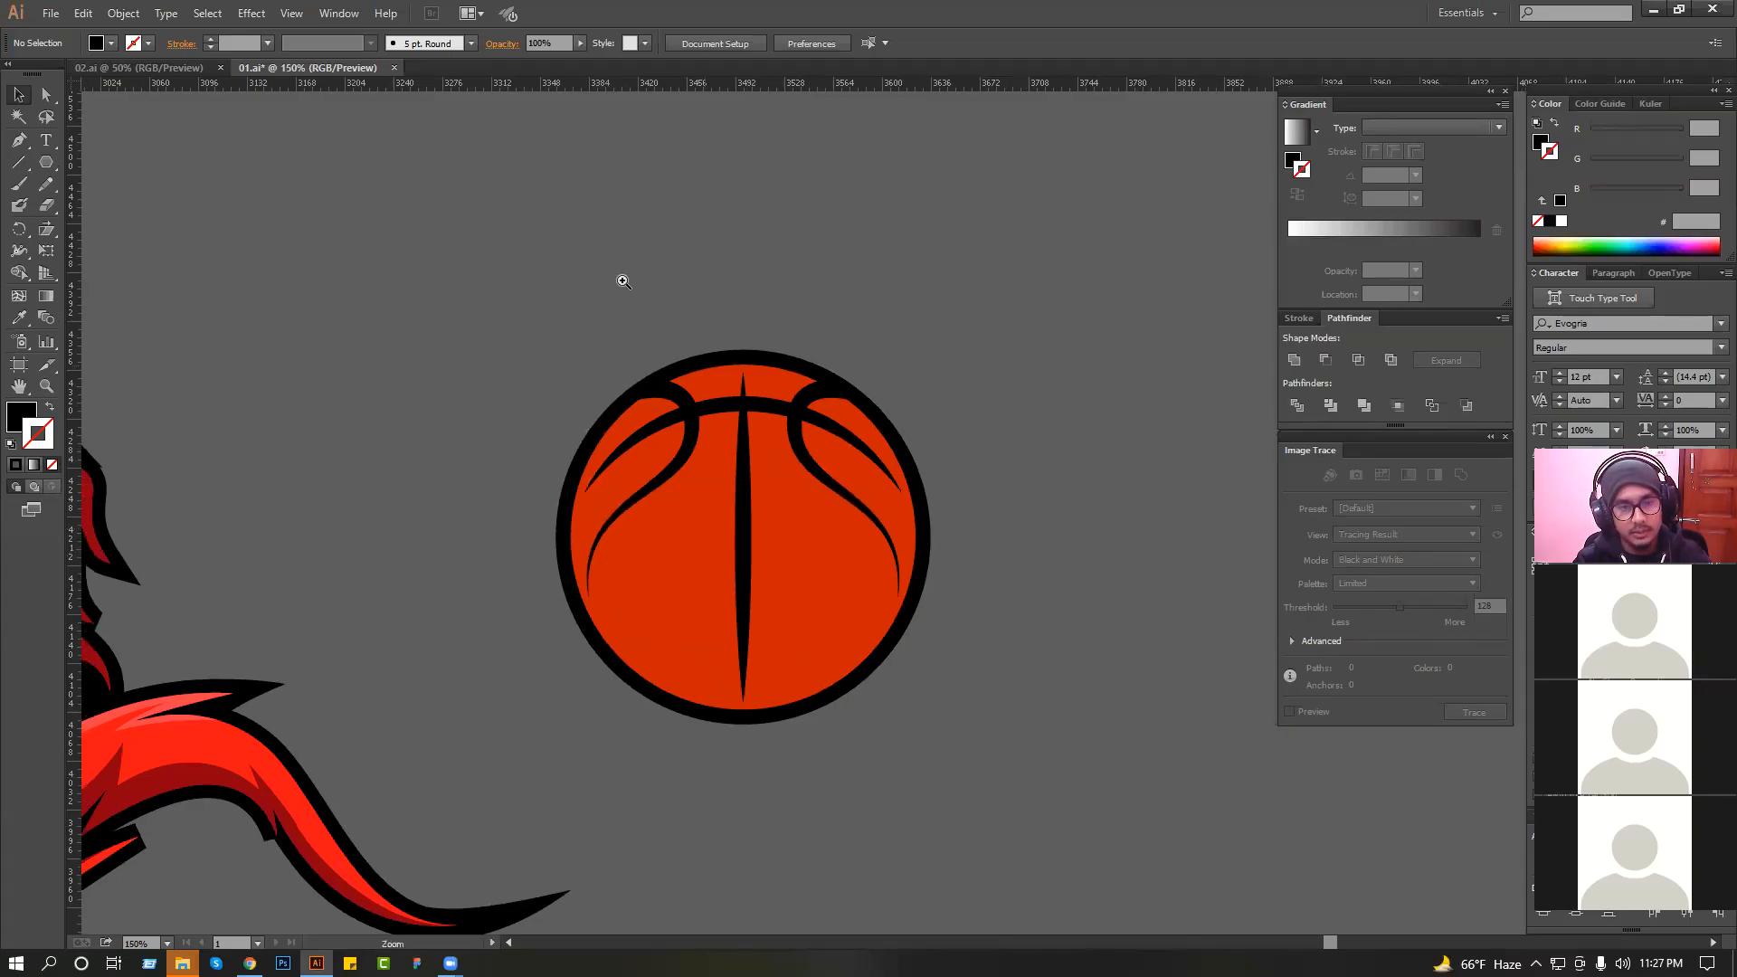
drag(620, 280, 931, 620)
click(648, 544)
click(213, 307)
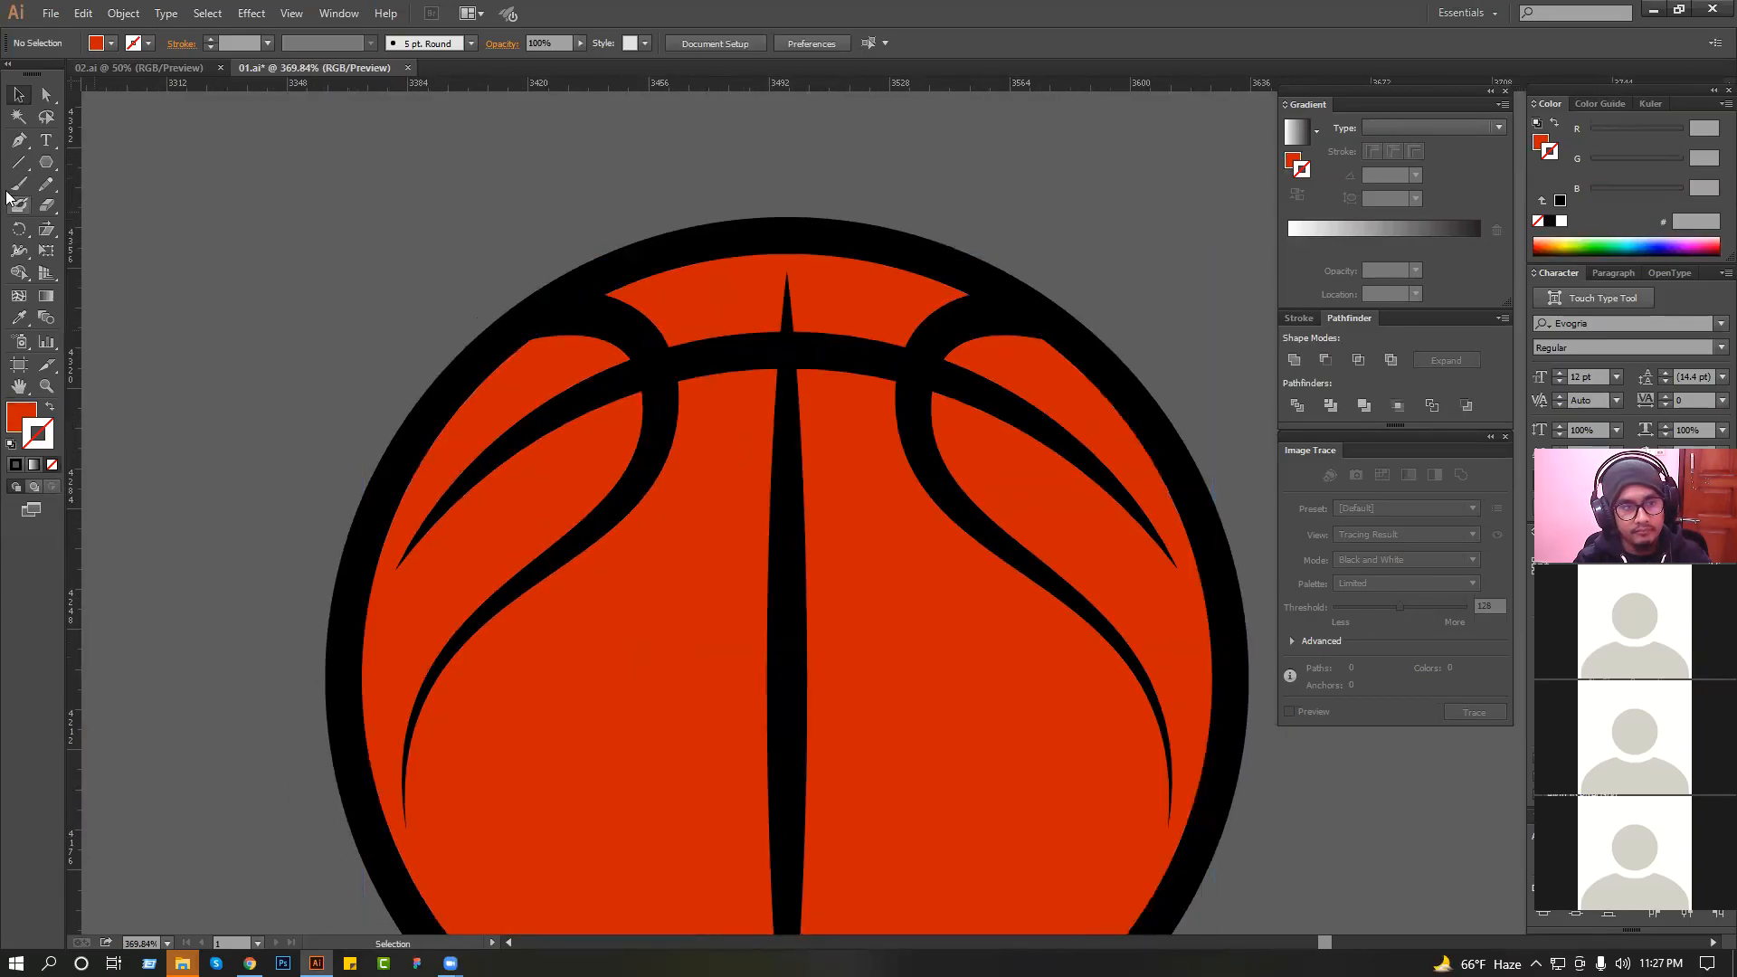
click(15, 146)
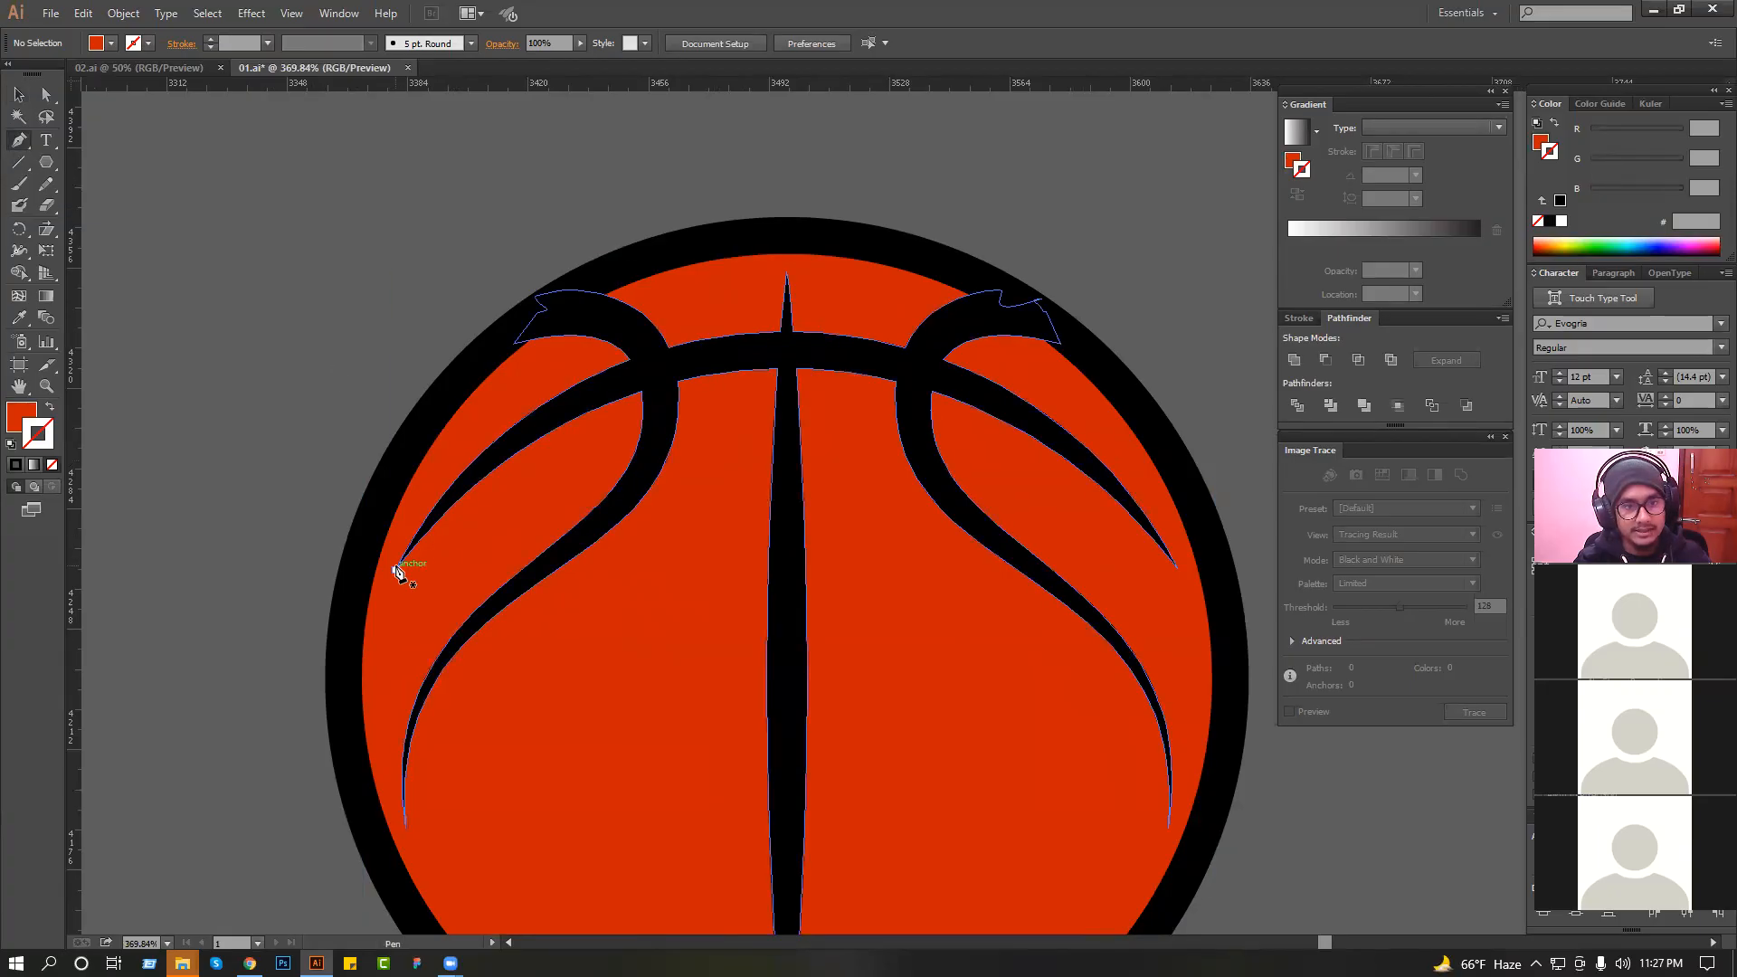
click(395, 569)
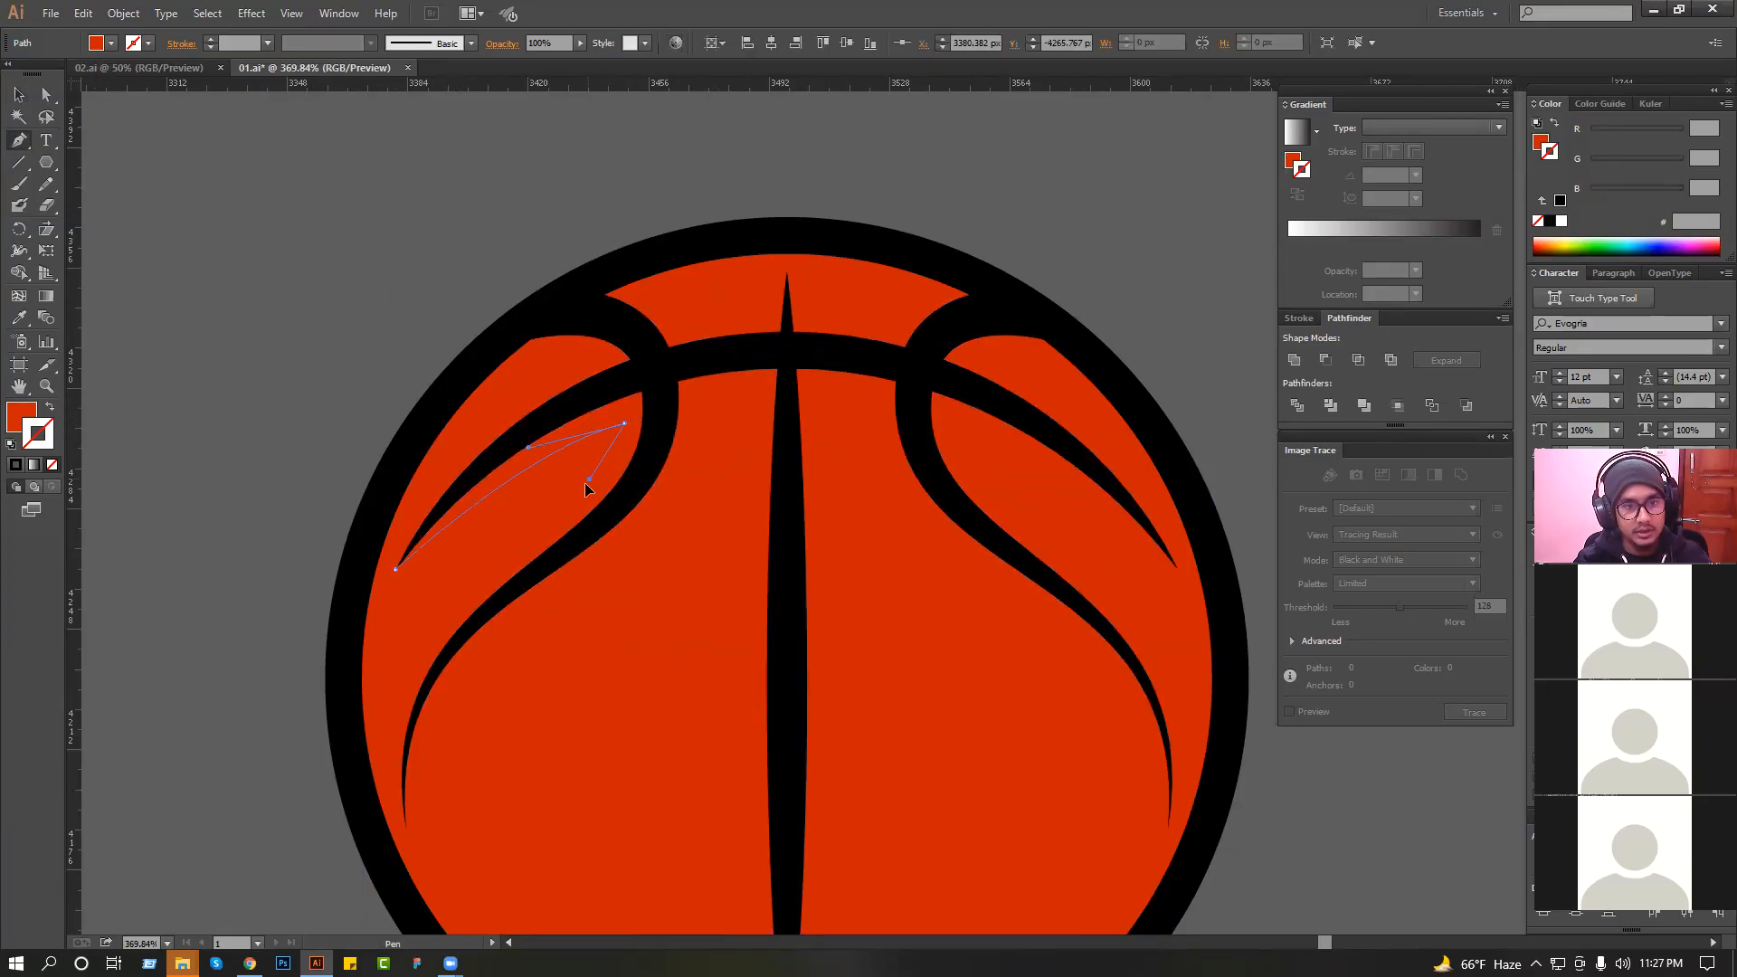
scroll(425, 682, down, 3)
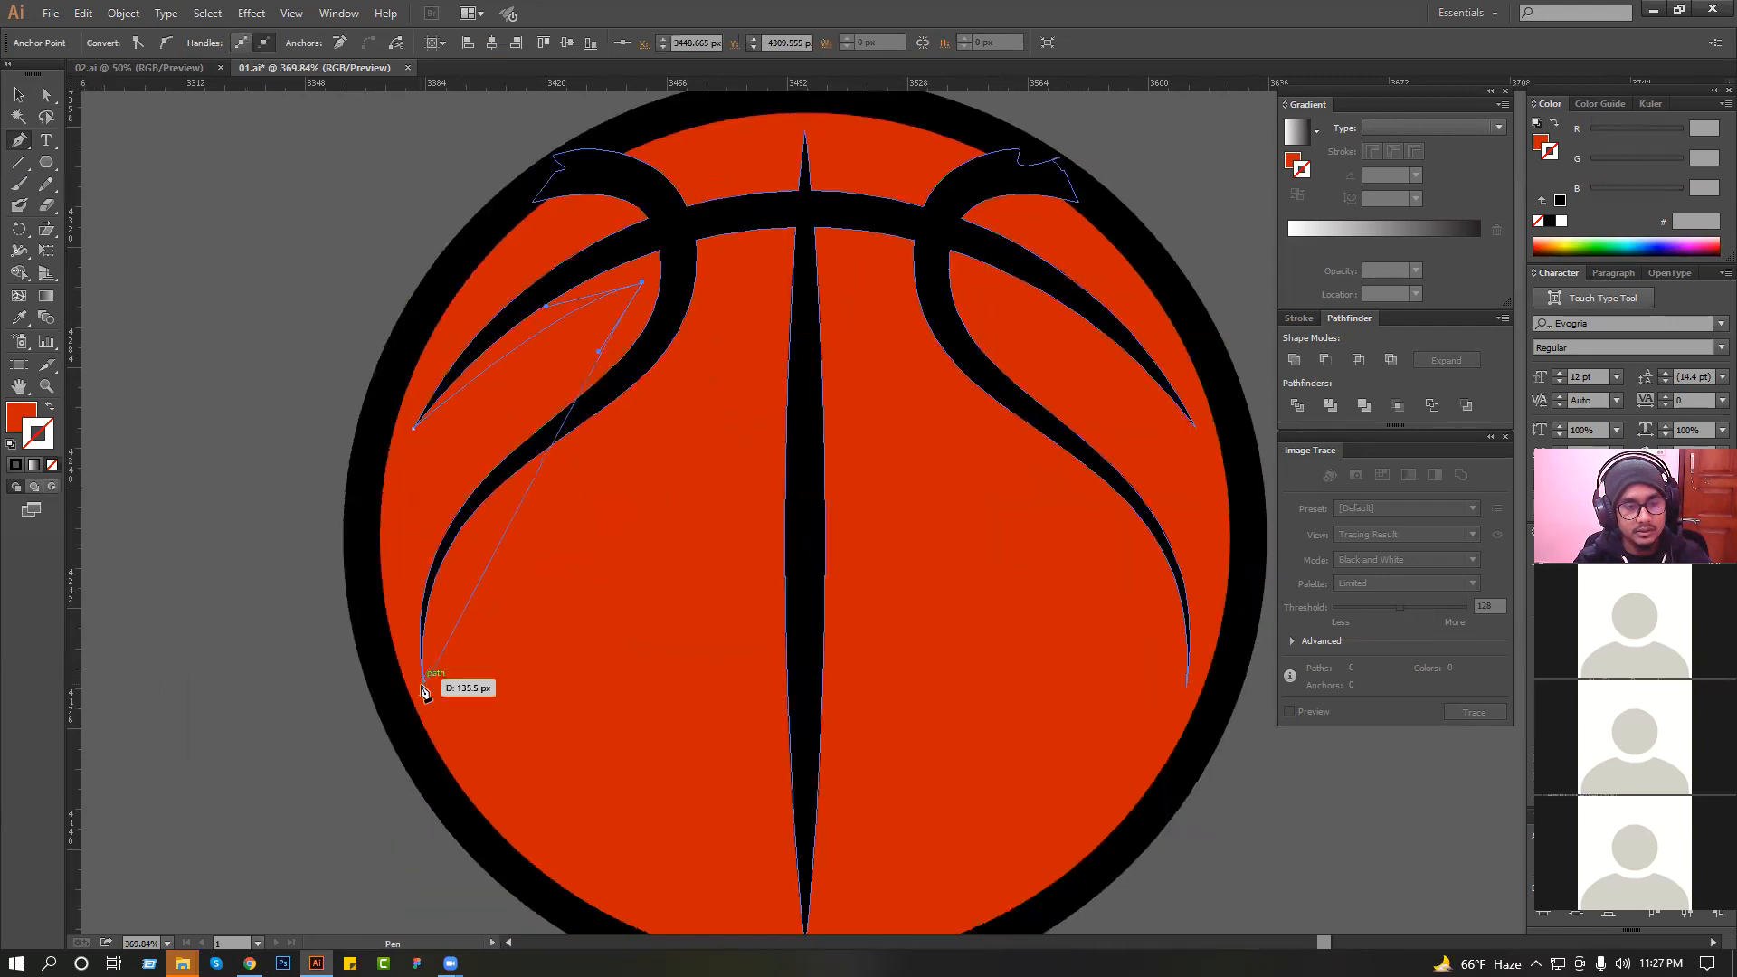
drag(414, 727, 491, 833)
key(ctrl+z)
drag(447, 362, 446, 434)
key(ctrl+z)
drag(413, 580, 482, 826)
drag(561, 451, 571, 666)
key(ctrl+z)
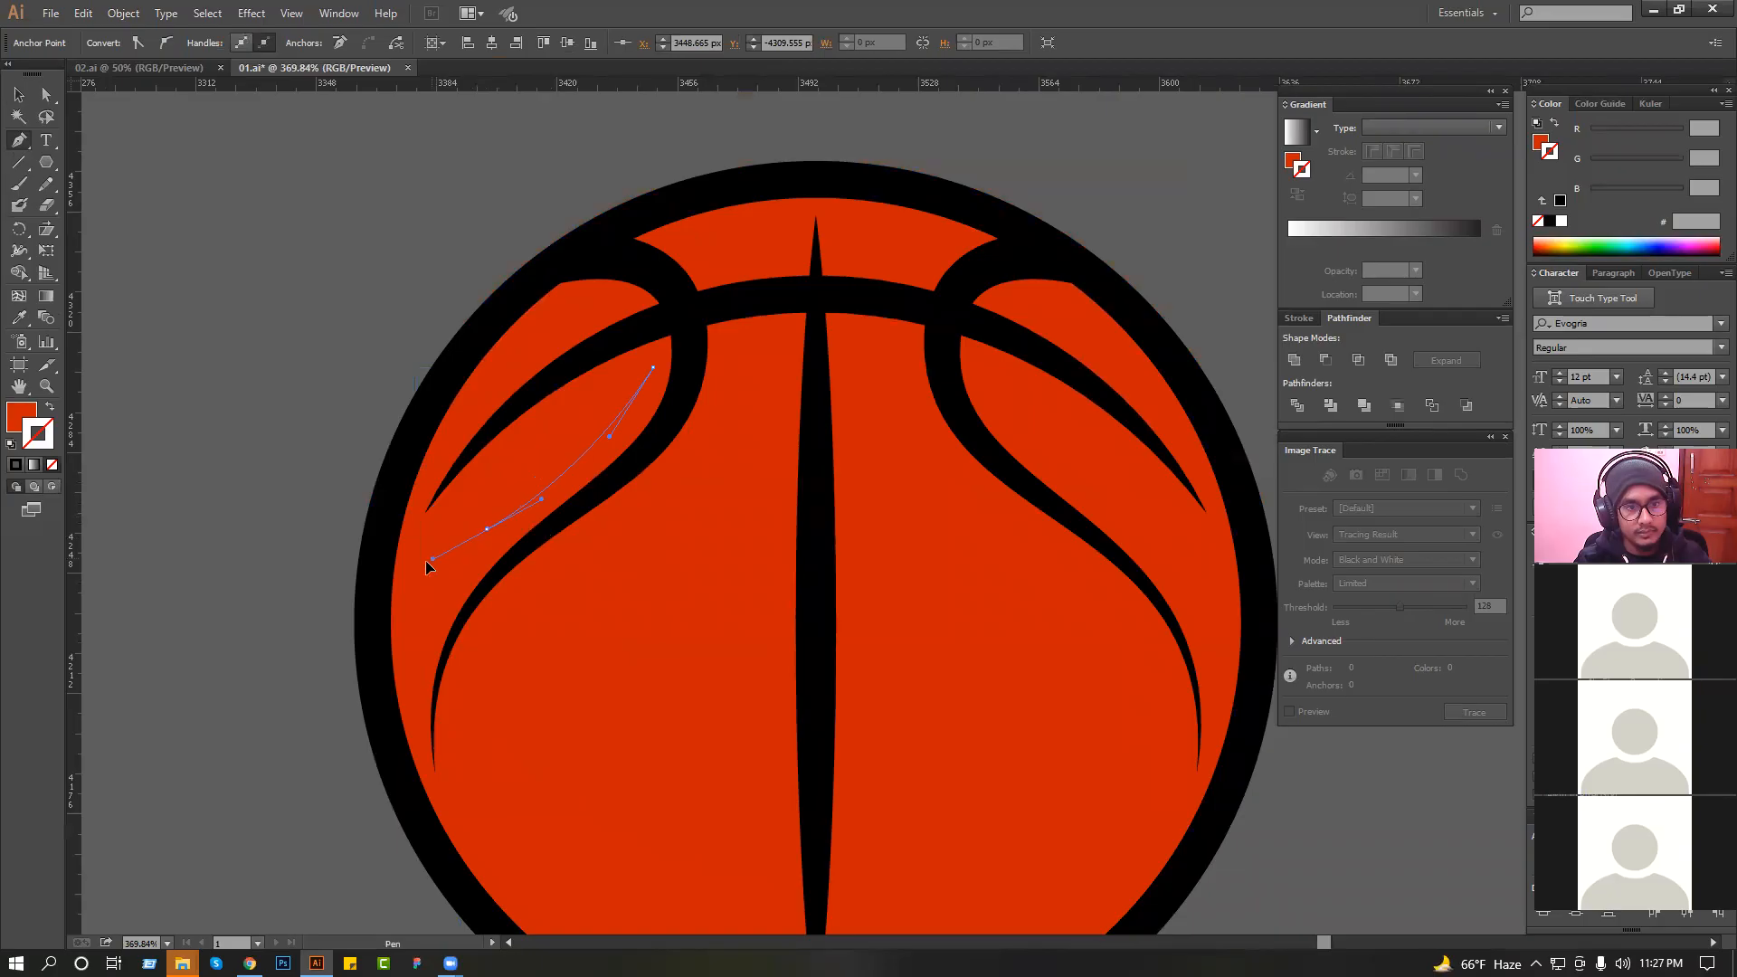
key(ctrl+z)
Complete the left loop's shadow path by curving down to the lower seam's tip, returning beneath the seams, and closing it at the start.
drag(495, 534, 480, 542)
drag(442, 707, 472, 553)
click(464, 619)
drag(465, 618, 543, 547)
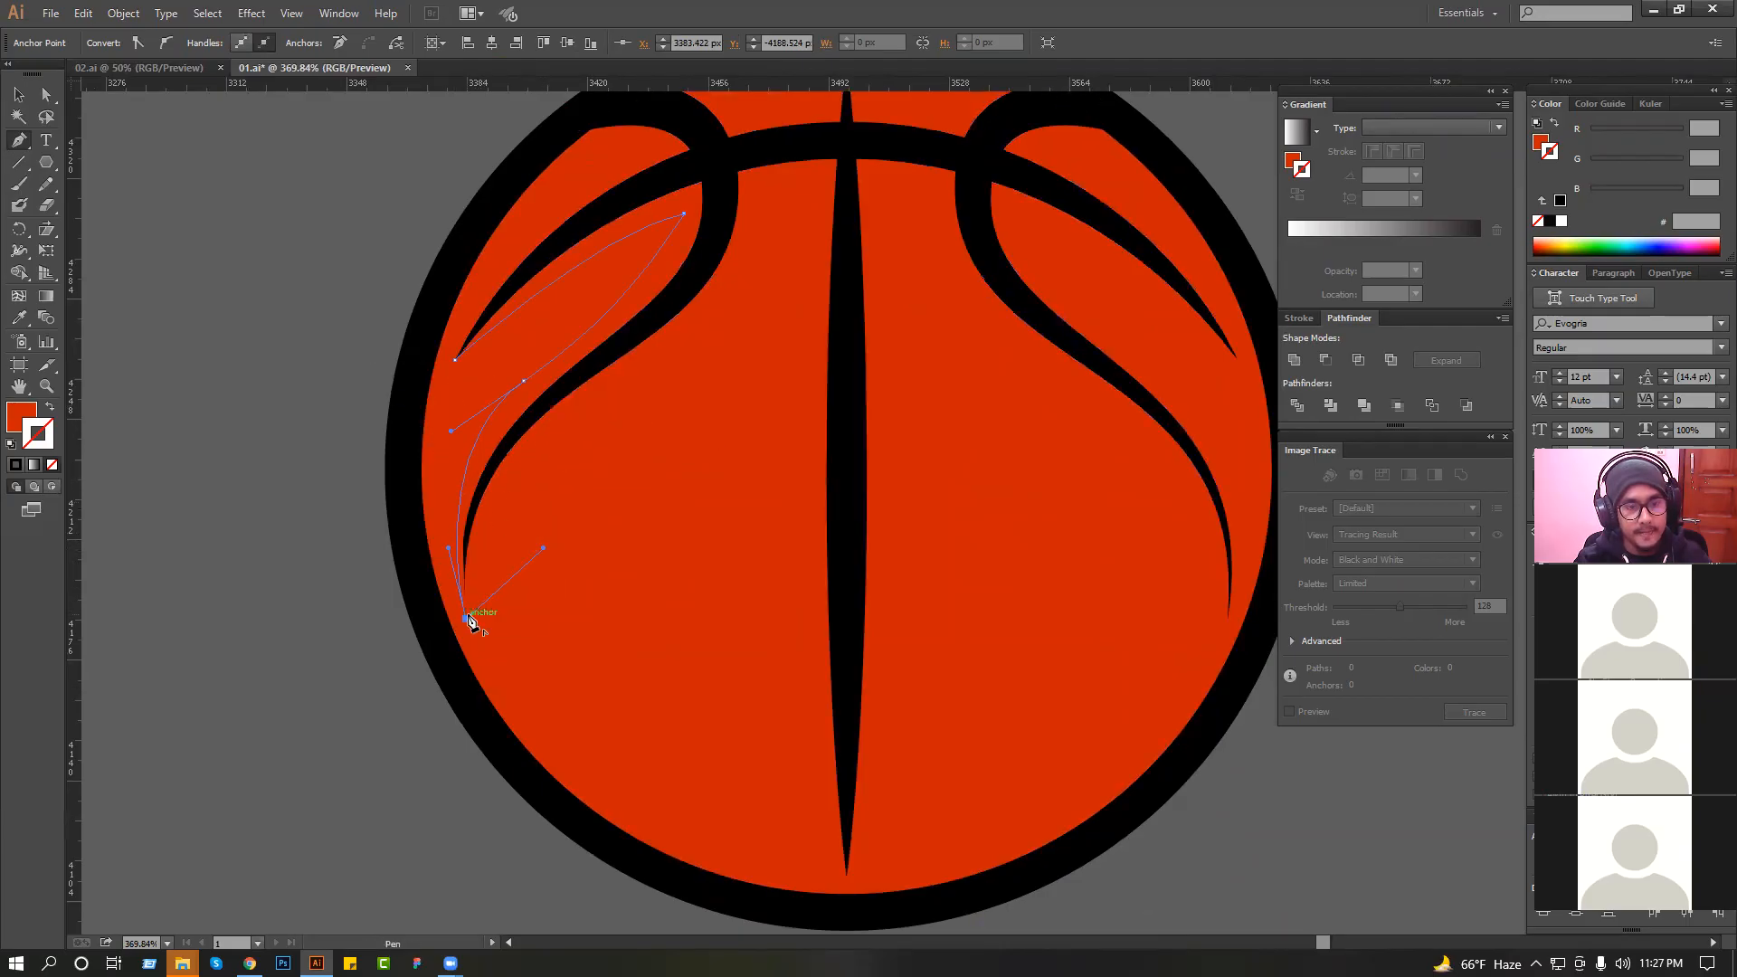
drag(550, 409, 758, 263)
key(ctrl+z)
scroll(687, 333, up, 3)
drag(717, 350, 396, 644)
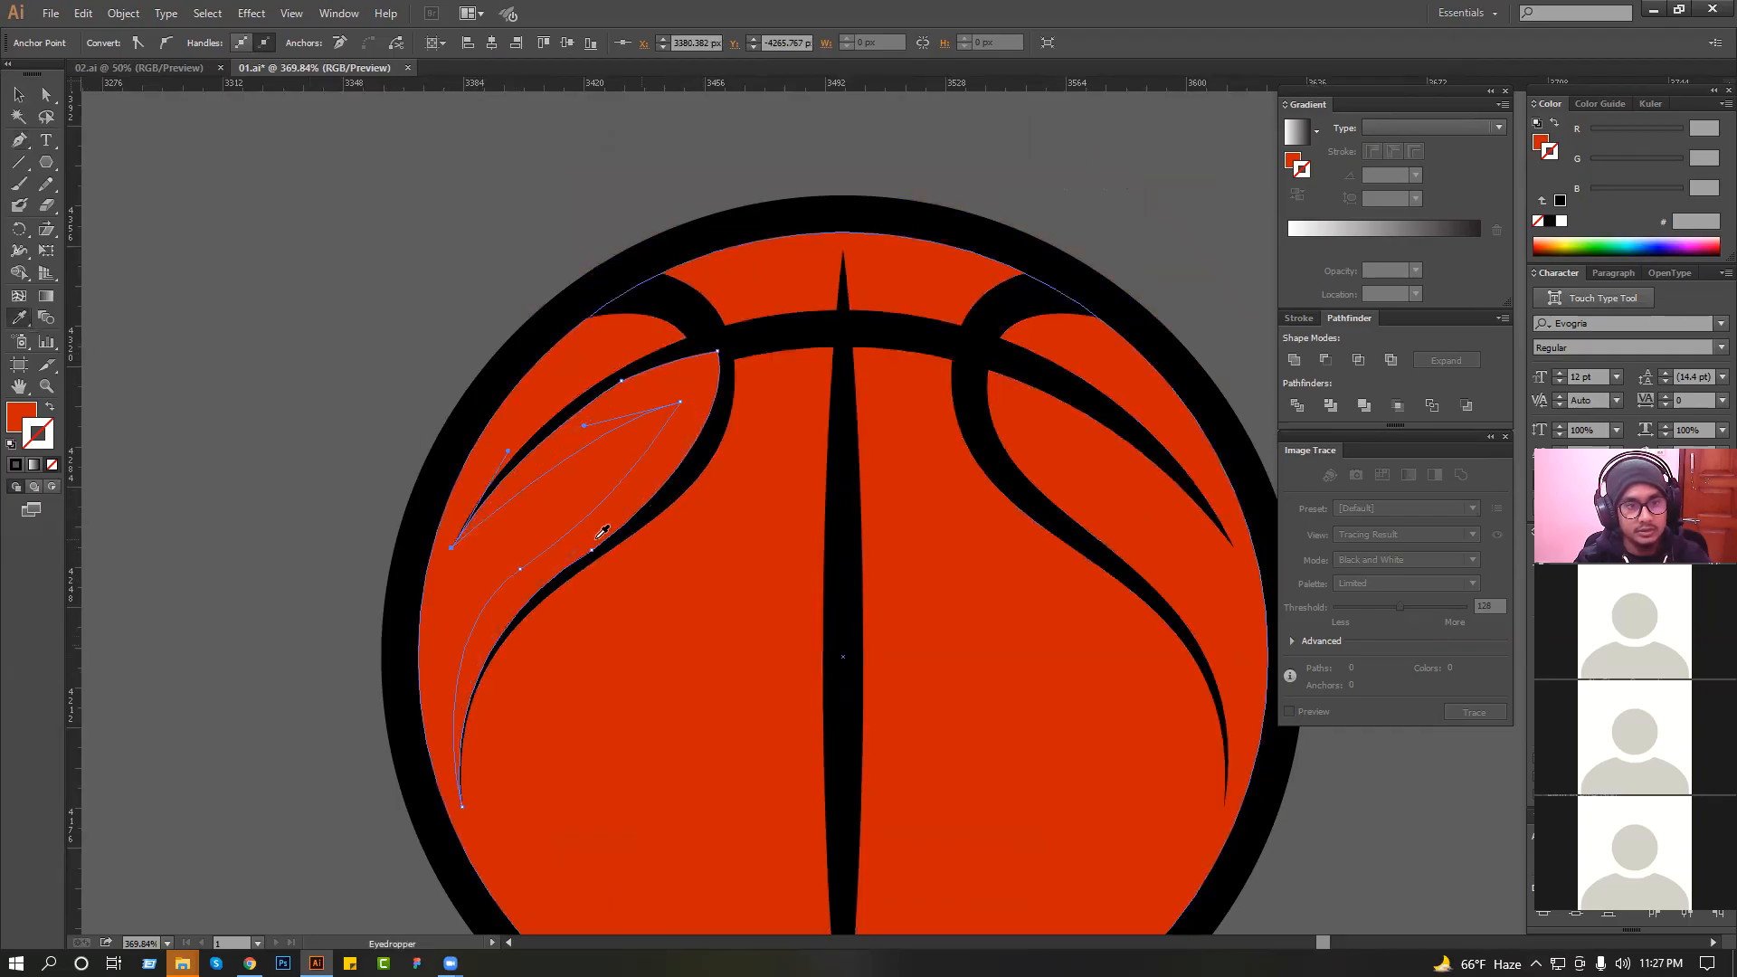
Fill the left loop's shadow shape with the dark red sampled from the knight's shading.
key(ctrl+1)
drag(506, 522, 624, 522)
key(i)
click(308, 473)
click(289, 209)
Bring the black basketball seams to the front, above the dark red shadow.
drag(561, 358, 987, 543)
click(782, 390)
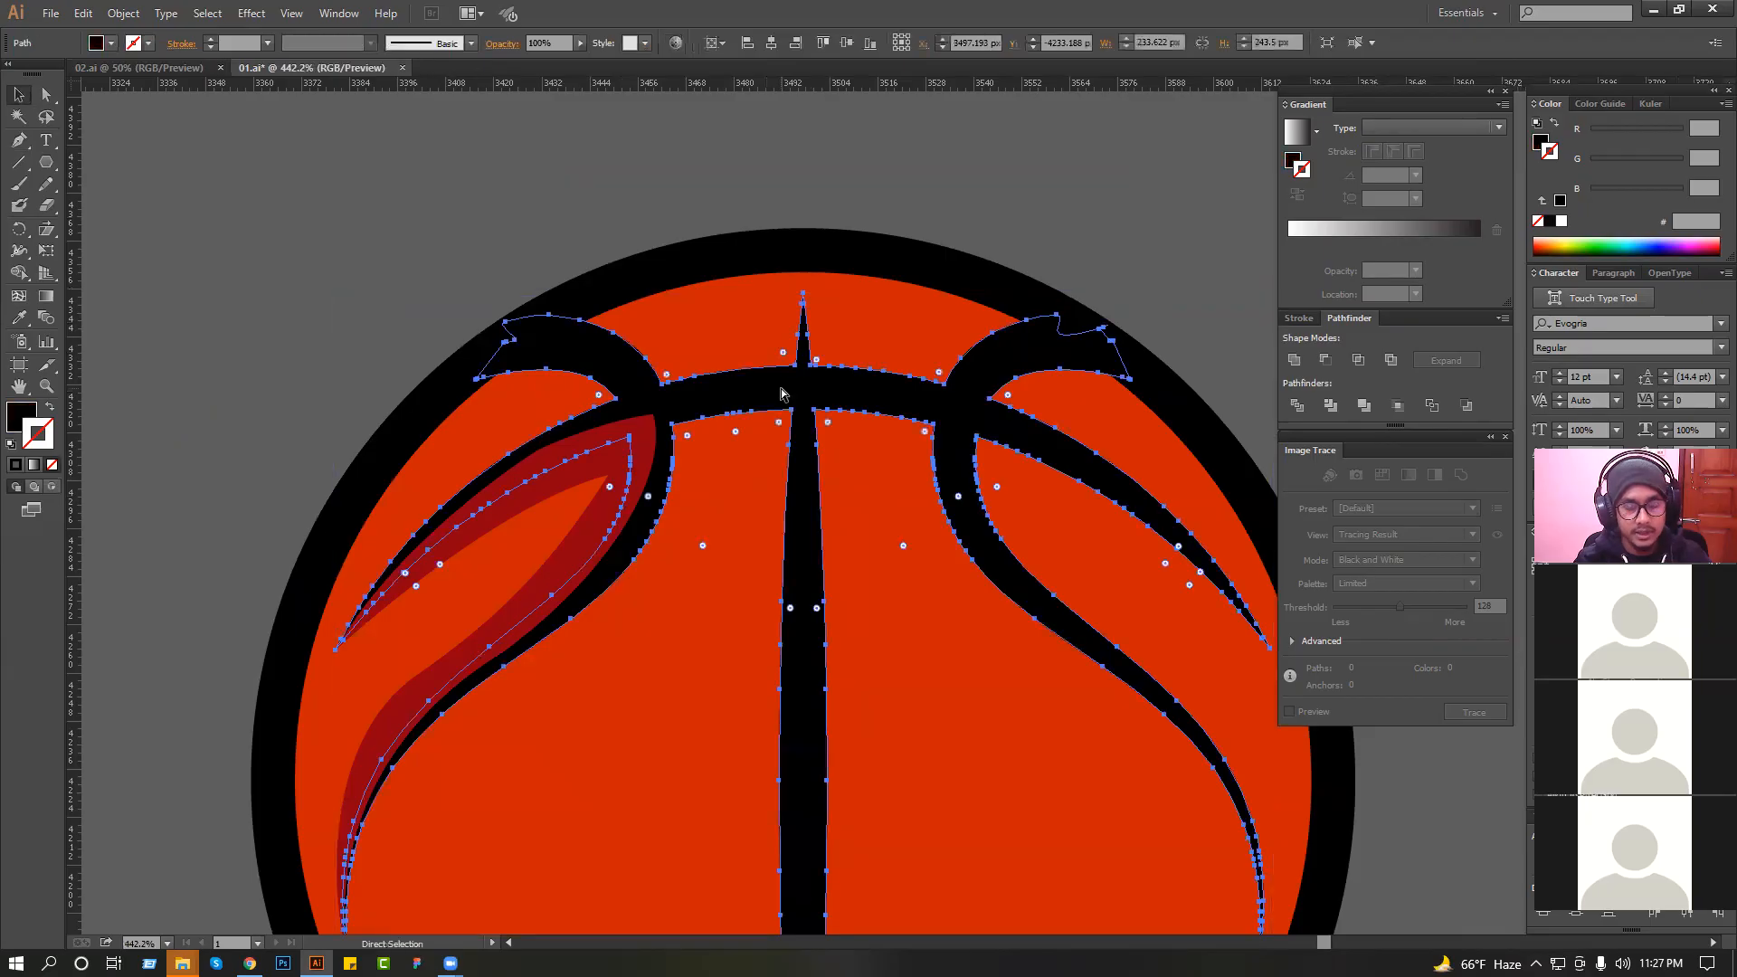
key(ctrl+shift+])
ctrl+alt+click(775, 384)
click(436, 381)
Smooth the left shadow's lower inner edge by adjusting its middle anchor point and the curve handle.
drag(275, 388, 930, 749)
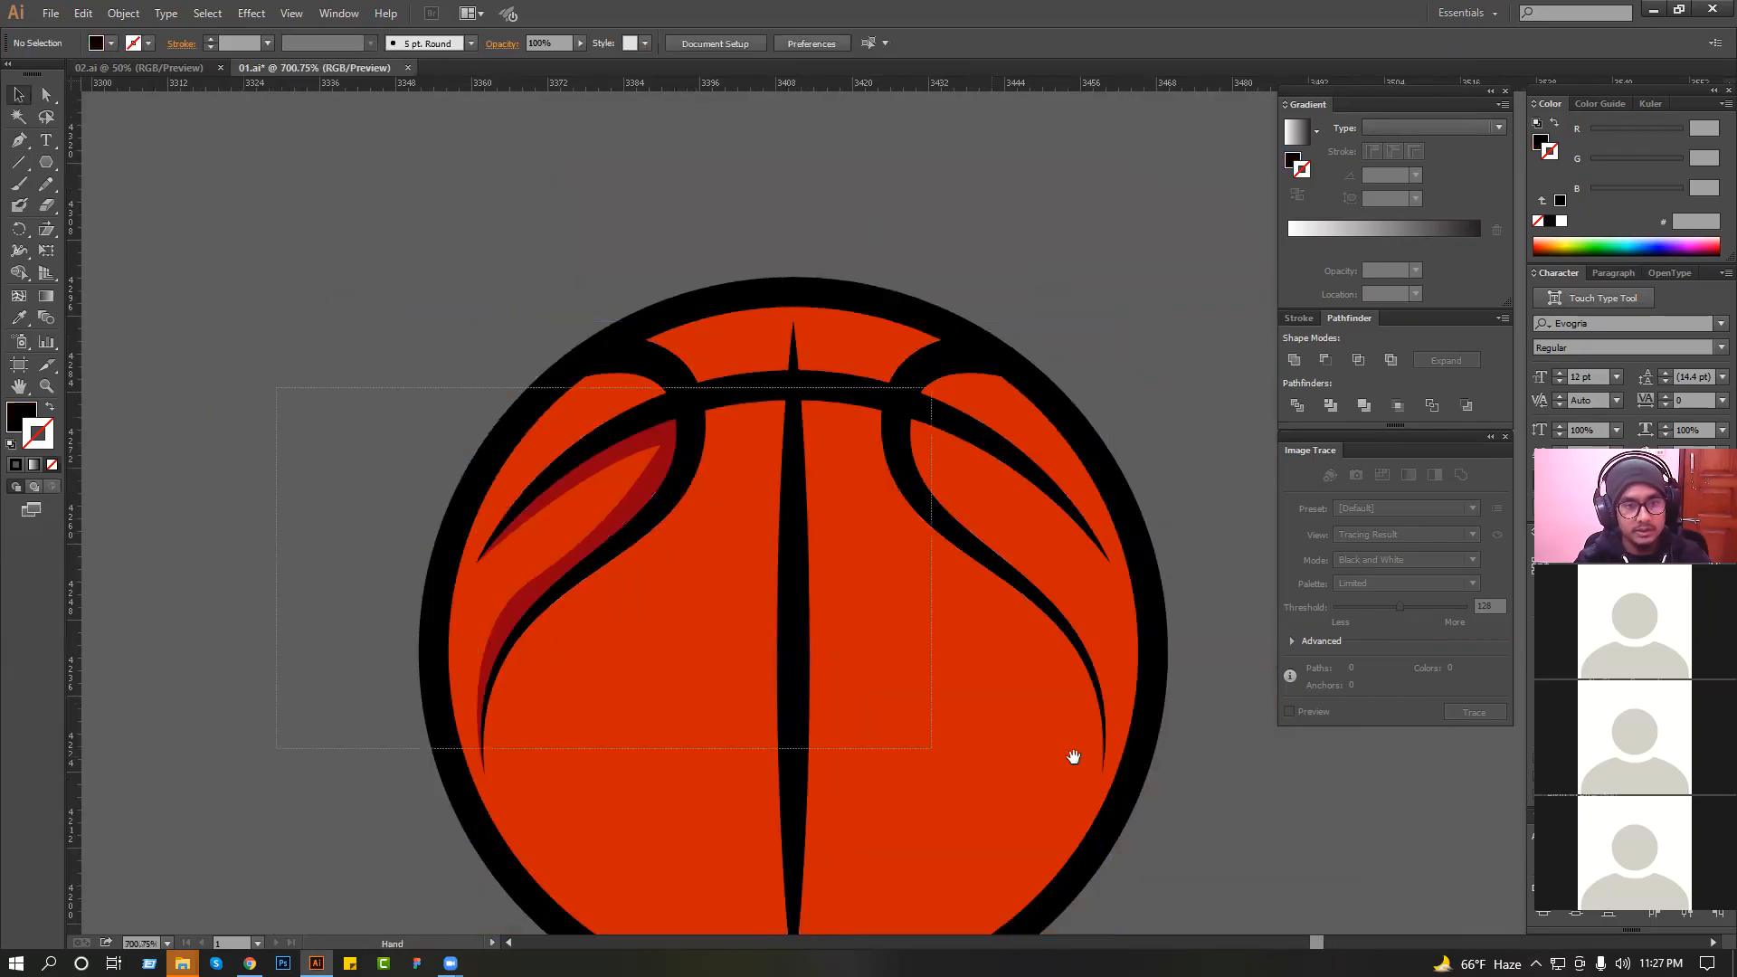
click(736, 589)
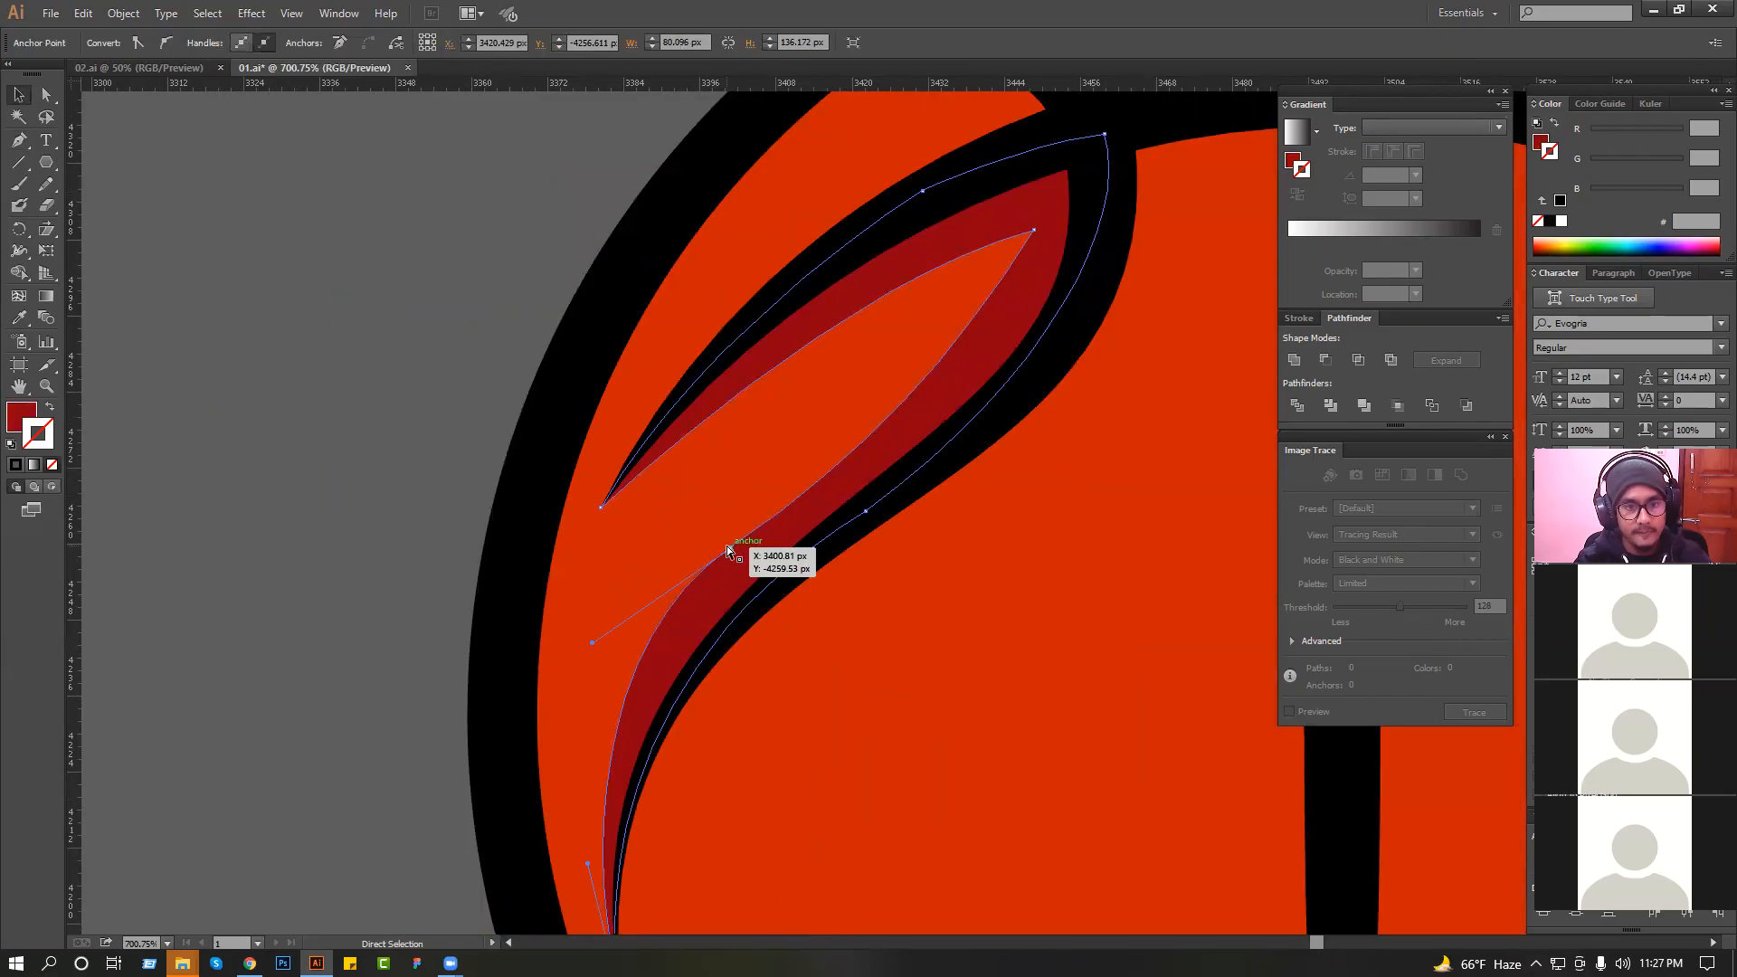
drag(591, 642, 595, 671)
drag(730, 547, 740, 545)
click(435, 462)
scroll(435, 462, down, 4)
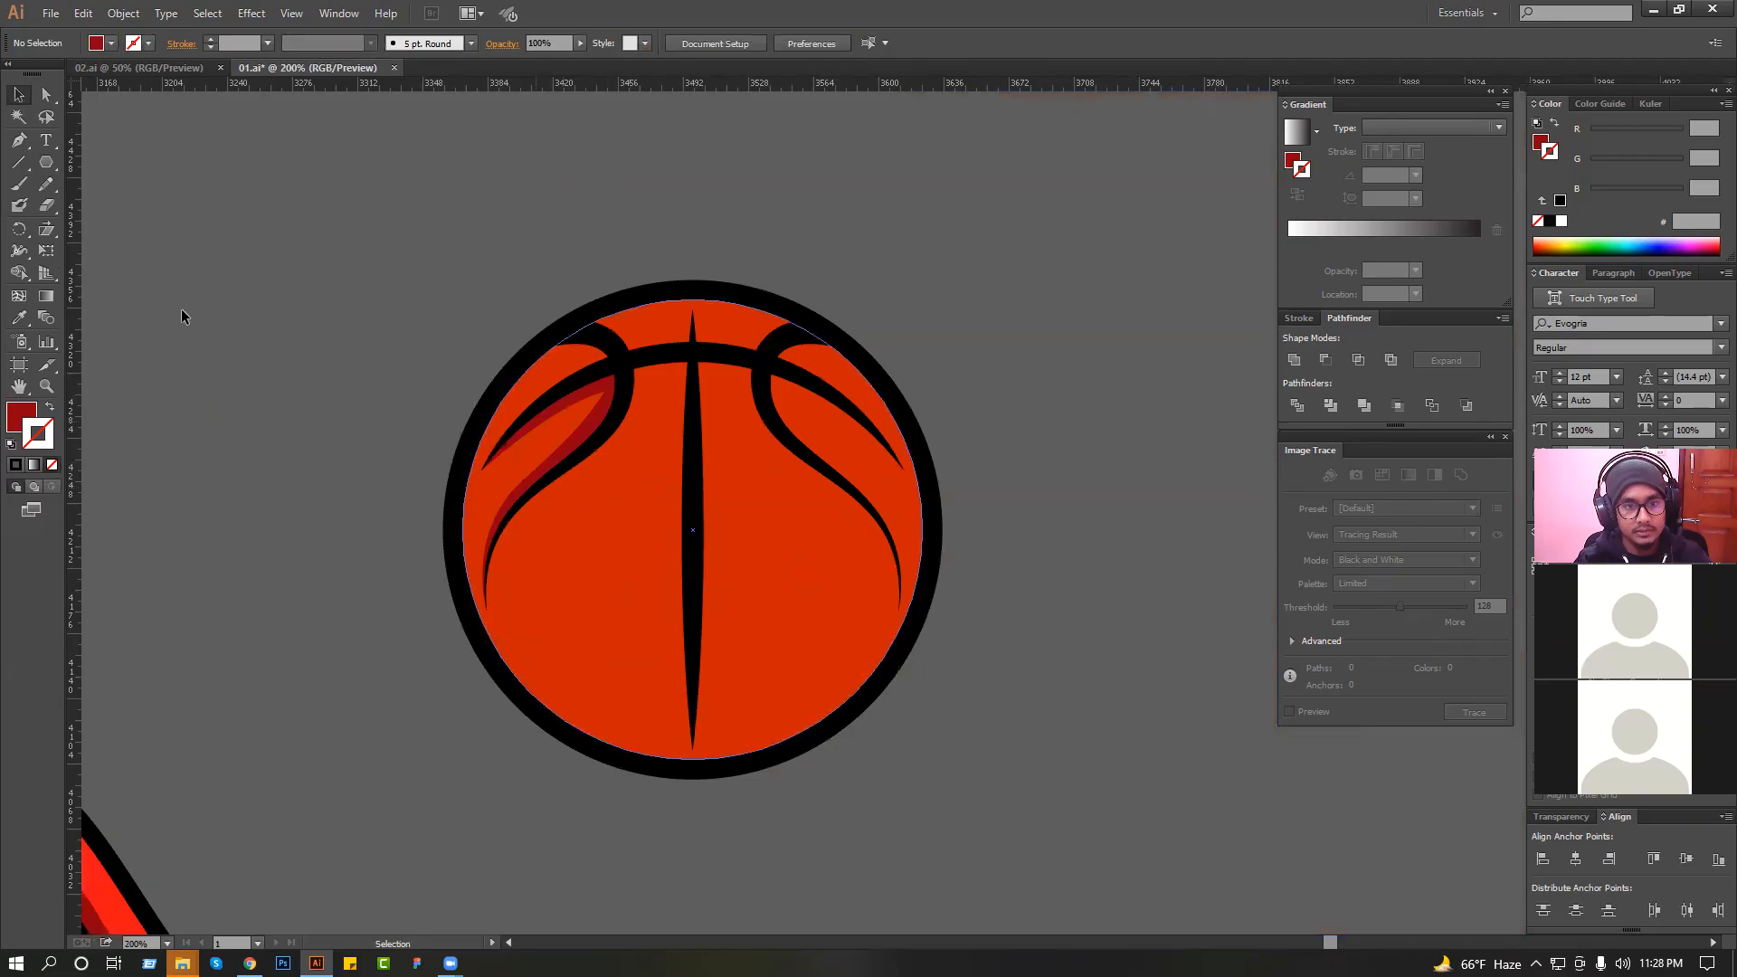
Duplicate the orange circle straight upward and enlarge the copy to about 292 px wide.
drag(395, 231, 367, 267)
drag(326, 259, 914, 552)
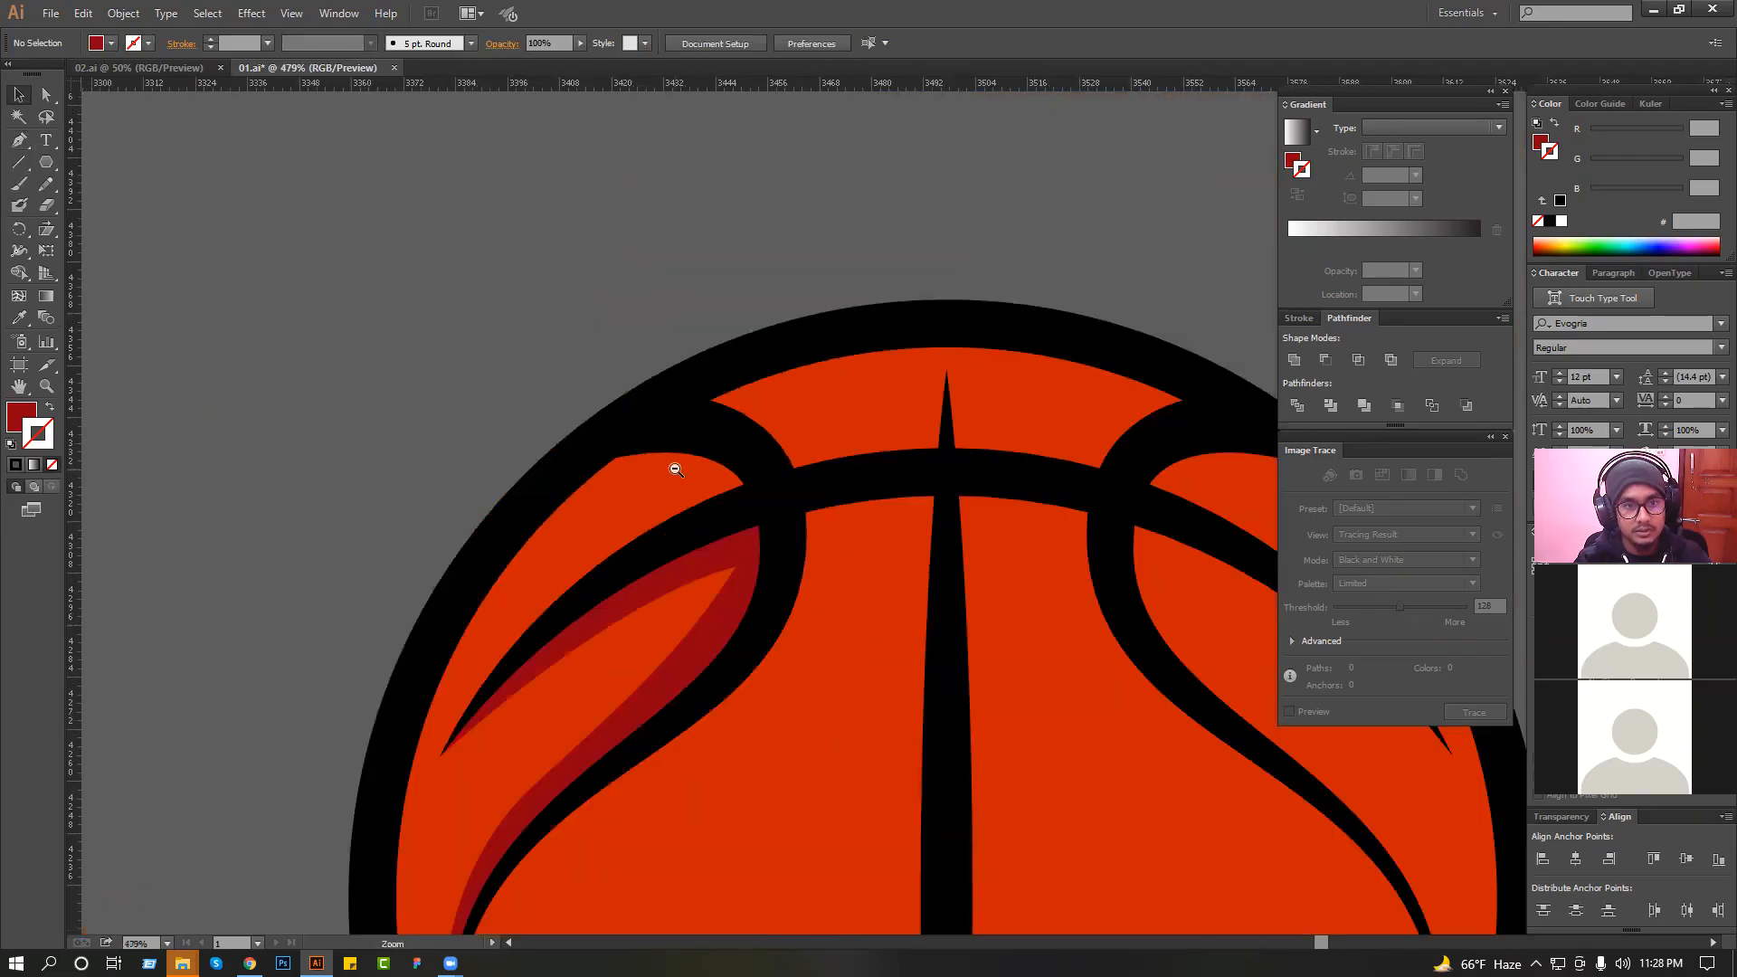
scroll(677, 471, down, 2)
drag(797, 609, 666, 473)
alt+click(667, 482)
click(776, 631)
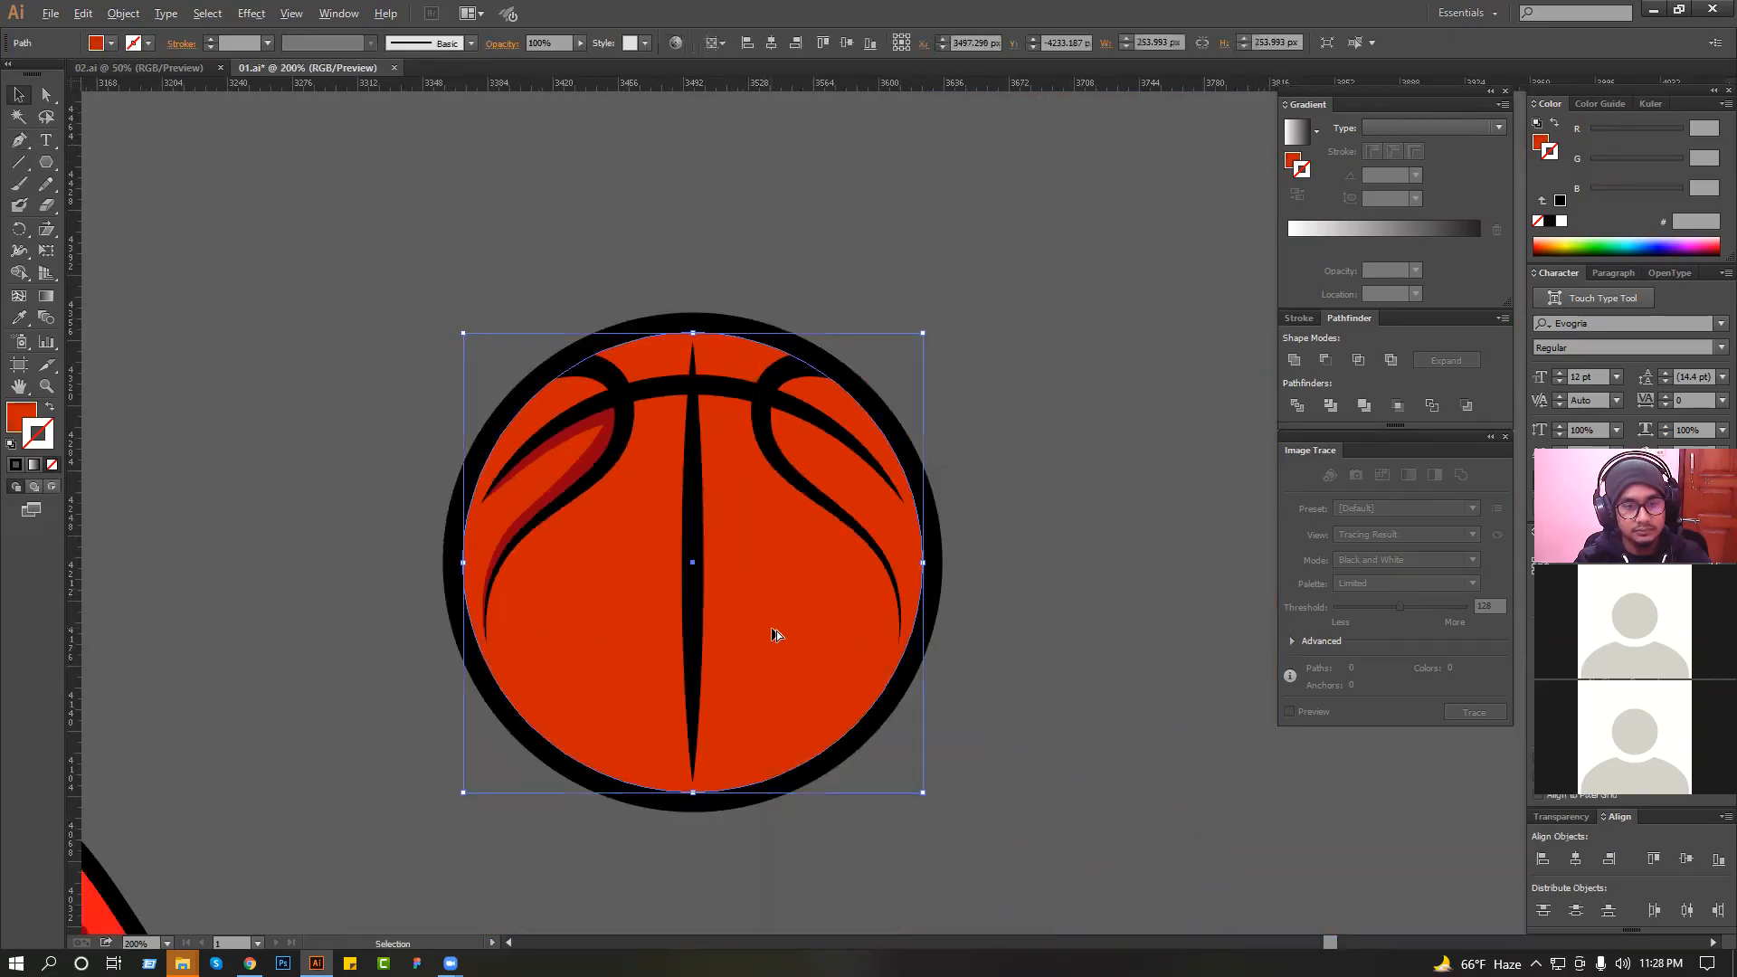
drag(776, 631, 758, 581)
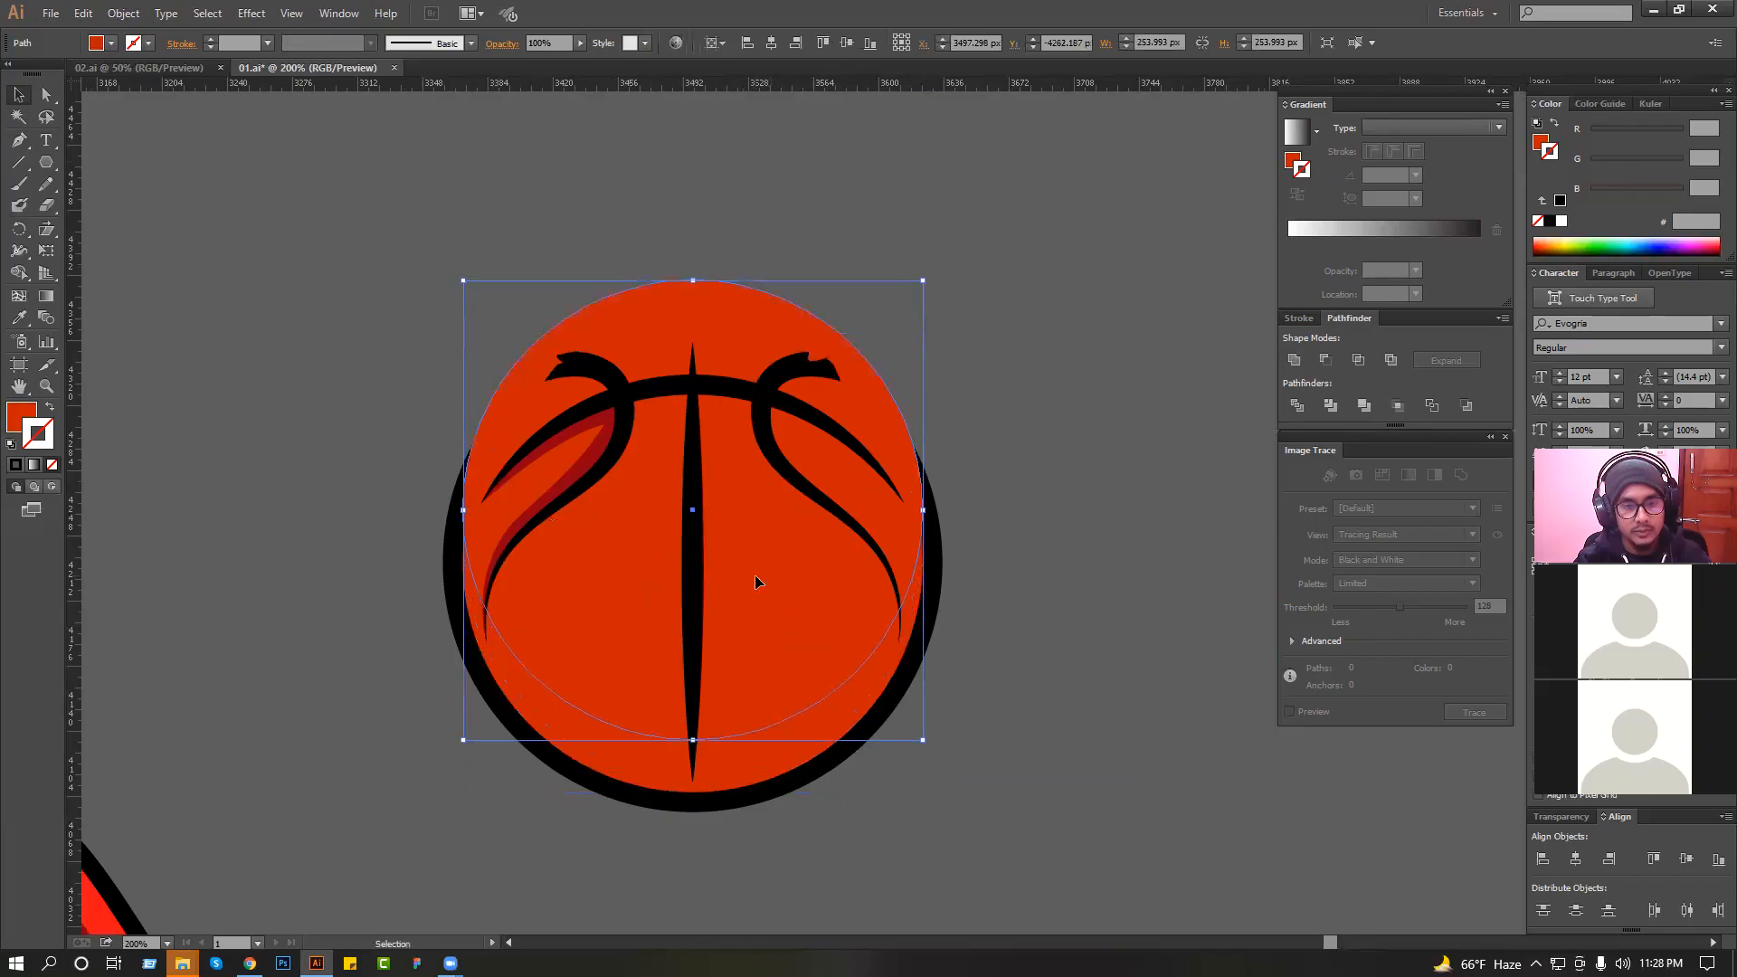
scroll(661, 415, up, 1)
drag(692, 322, 696, 254)
Paste a copy of the original orange circle in front and use Minus Front with the enlarged circle to cut a bottom crescent.
click(825, 753)
key(ctrl+c)
key(ctrl+f)
shift+click(916, 433)
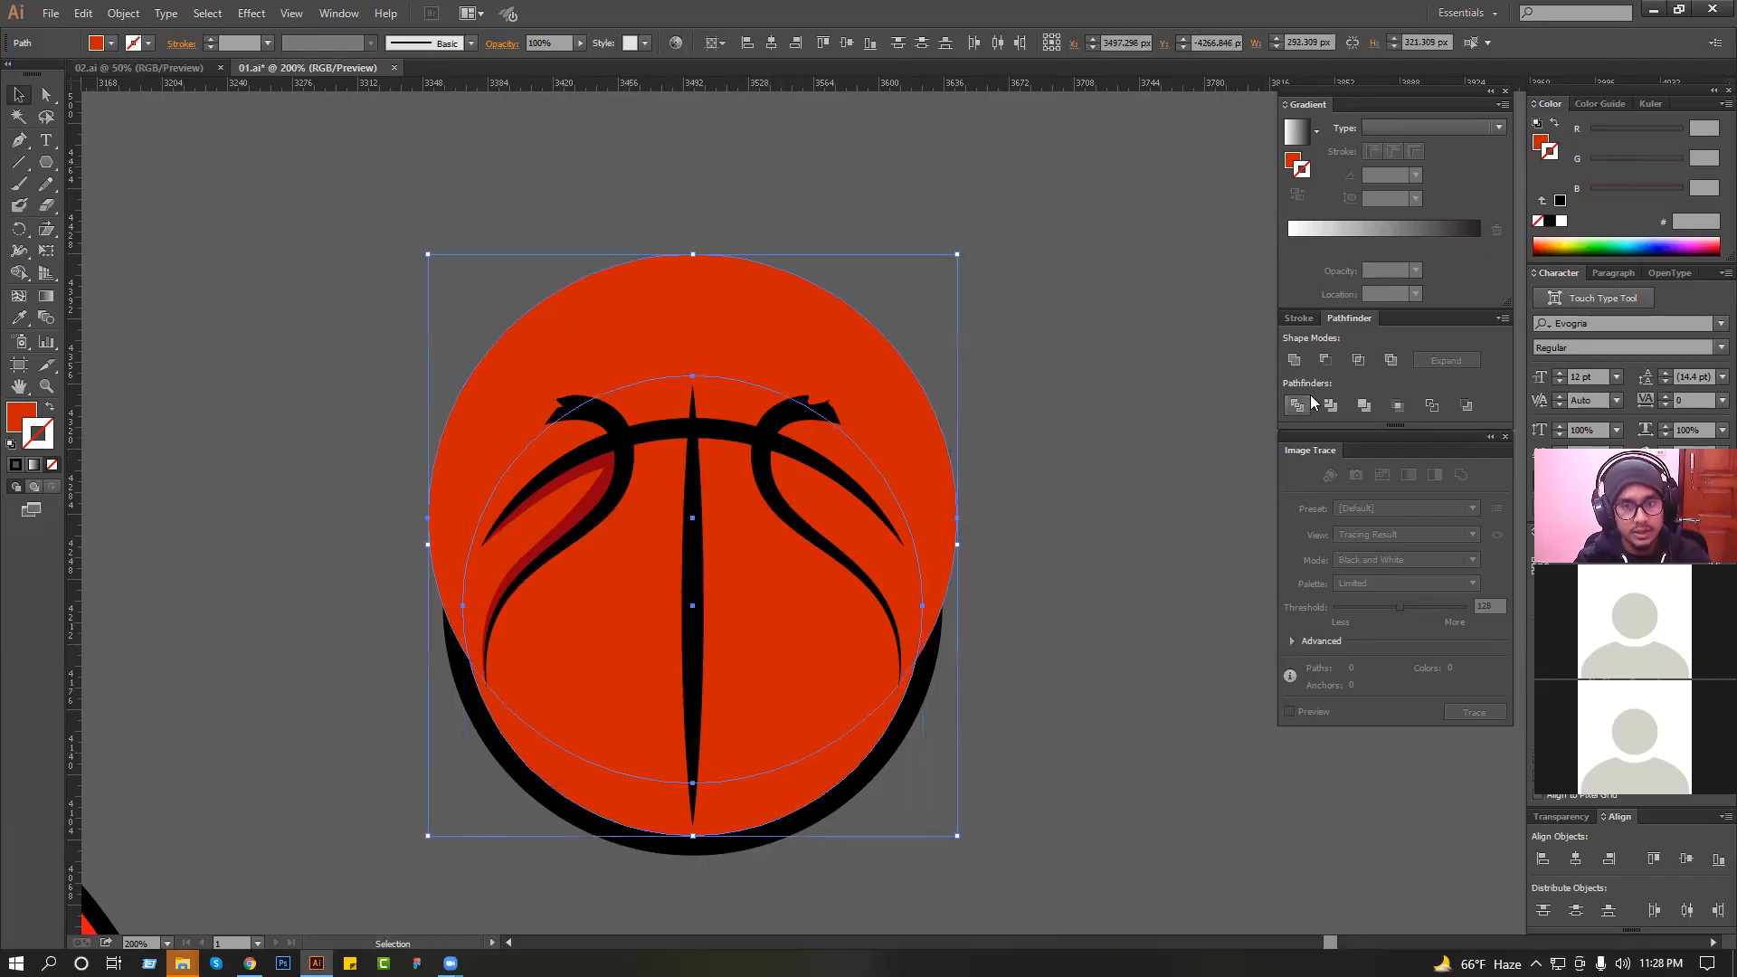
click(1325, 360)
Fill the bottom crescent with the dark red sampled from the left seam shadow.
click(19, 318)
click(554, 525)
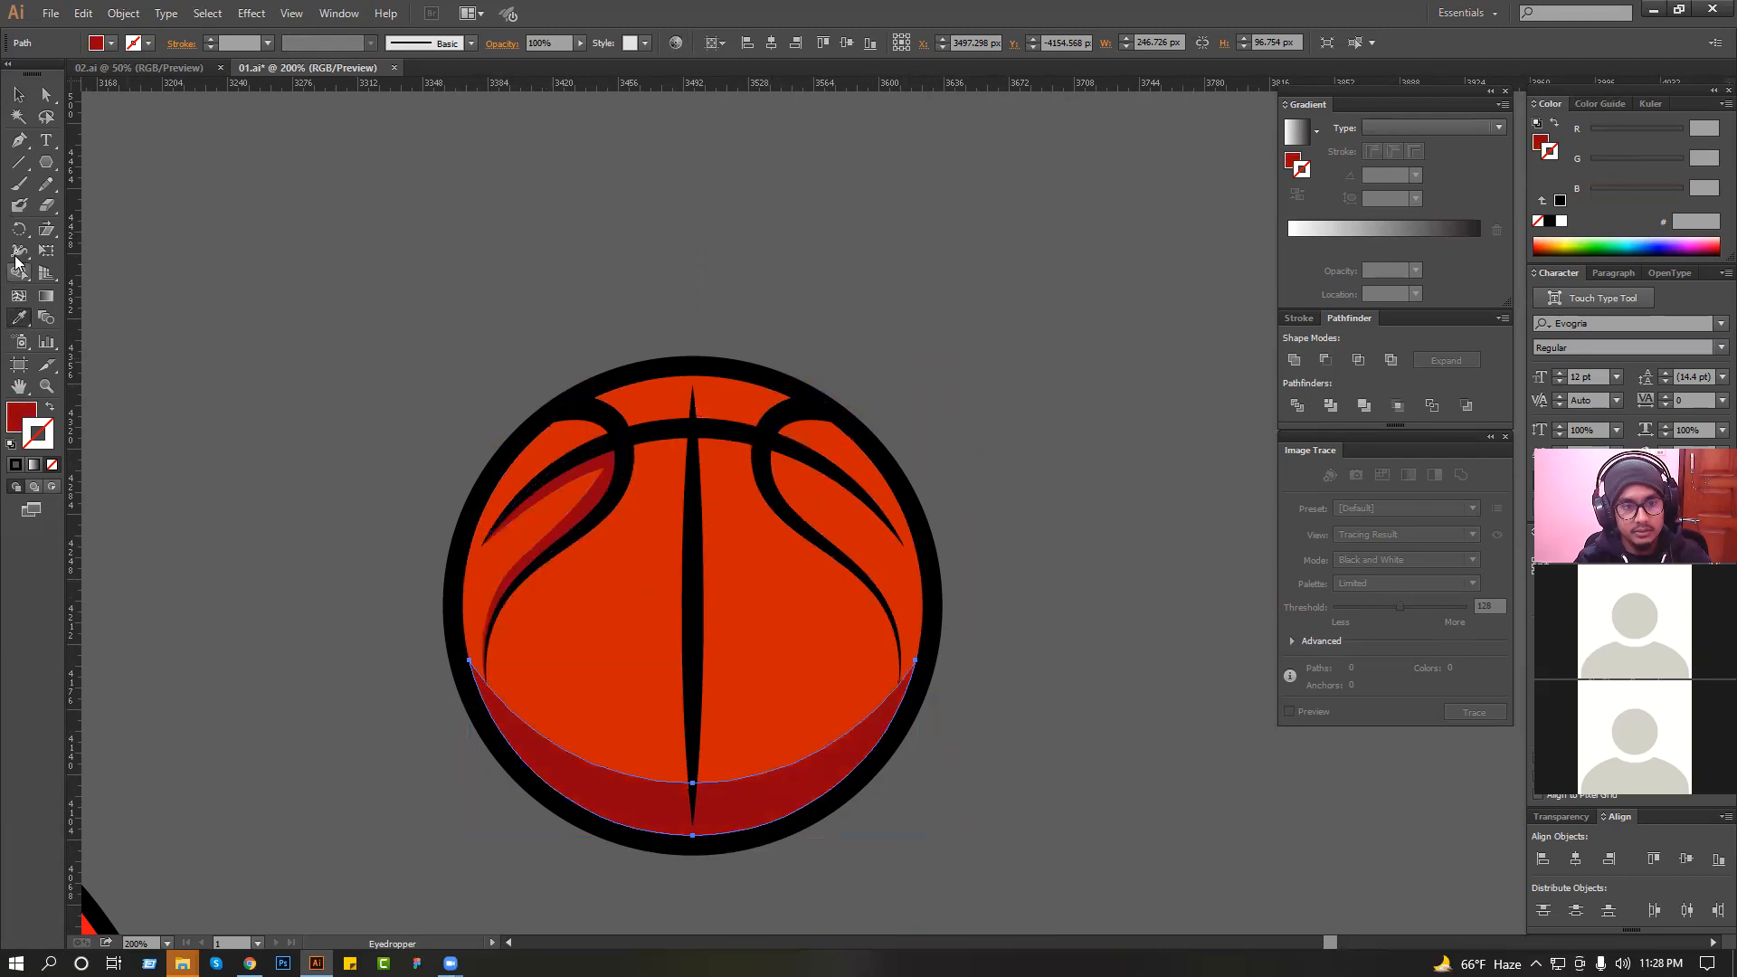
click(19, 94)
click(115, 186)
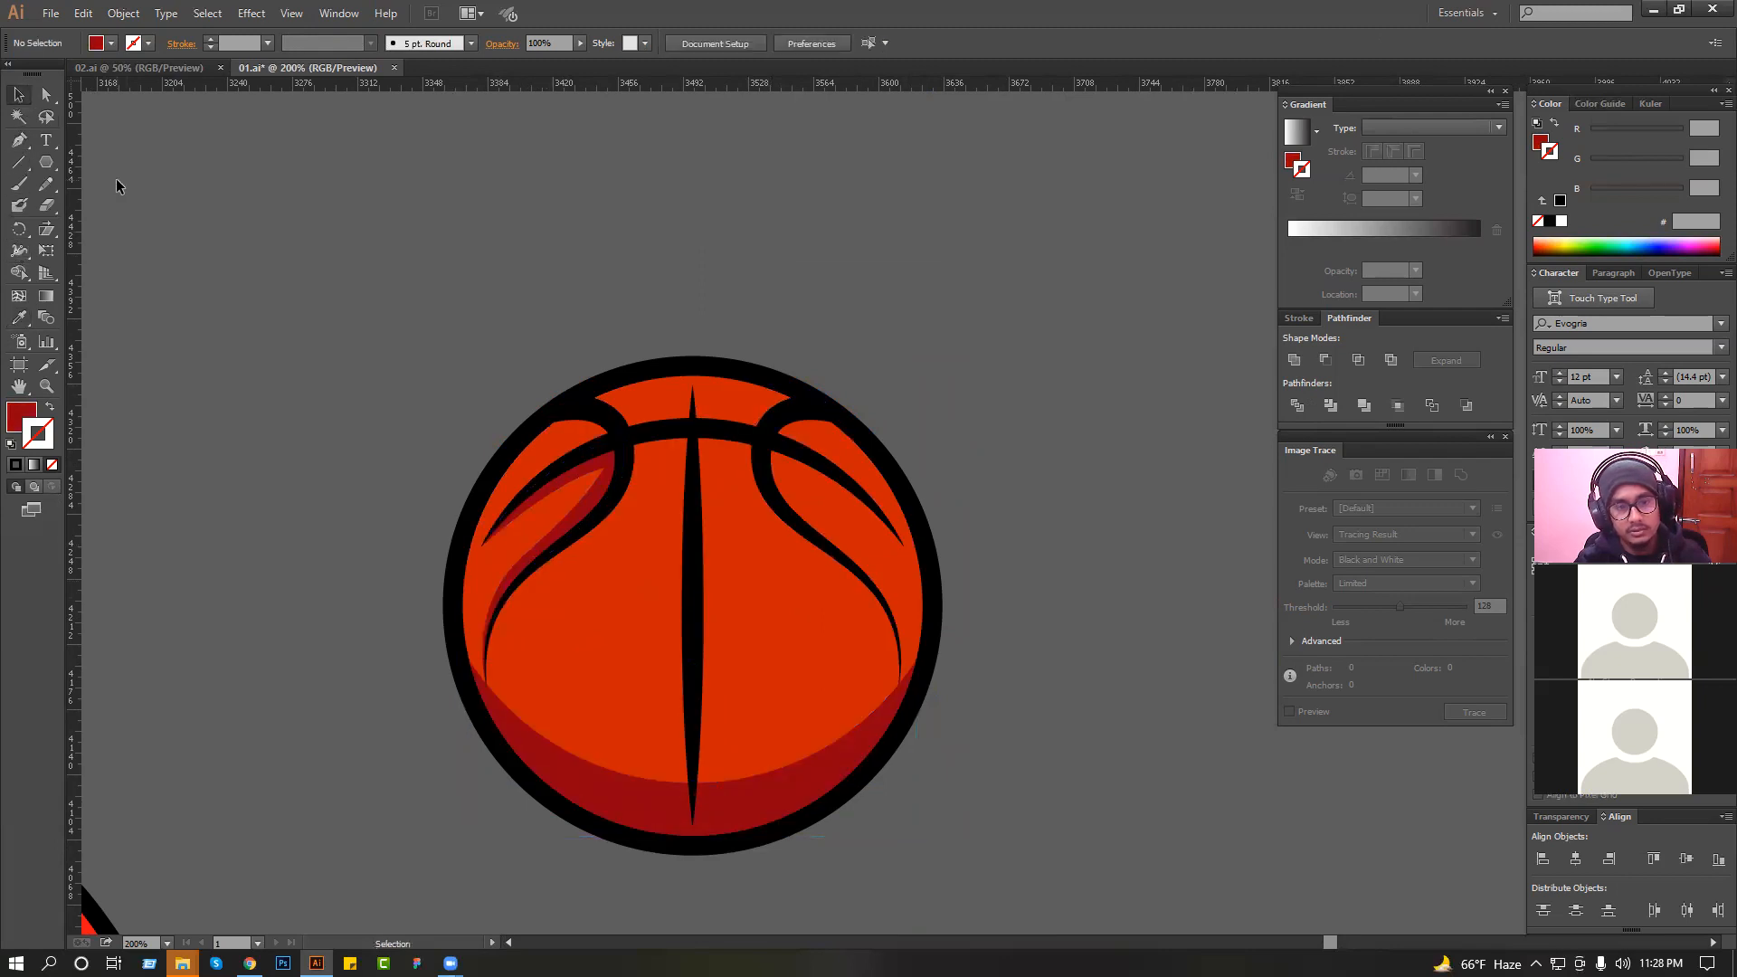
Duplicate the left seam shadow toward the middle of the ball and reflect the copy horizontally.
drag(589, 472, 740, 470)
right_click(740, 470)
mouse_move(817, 708)
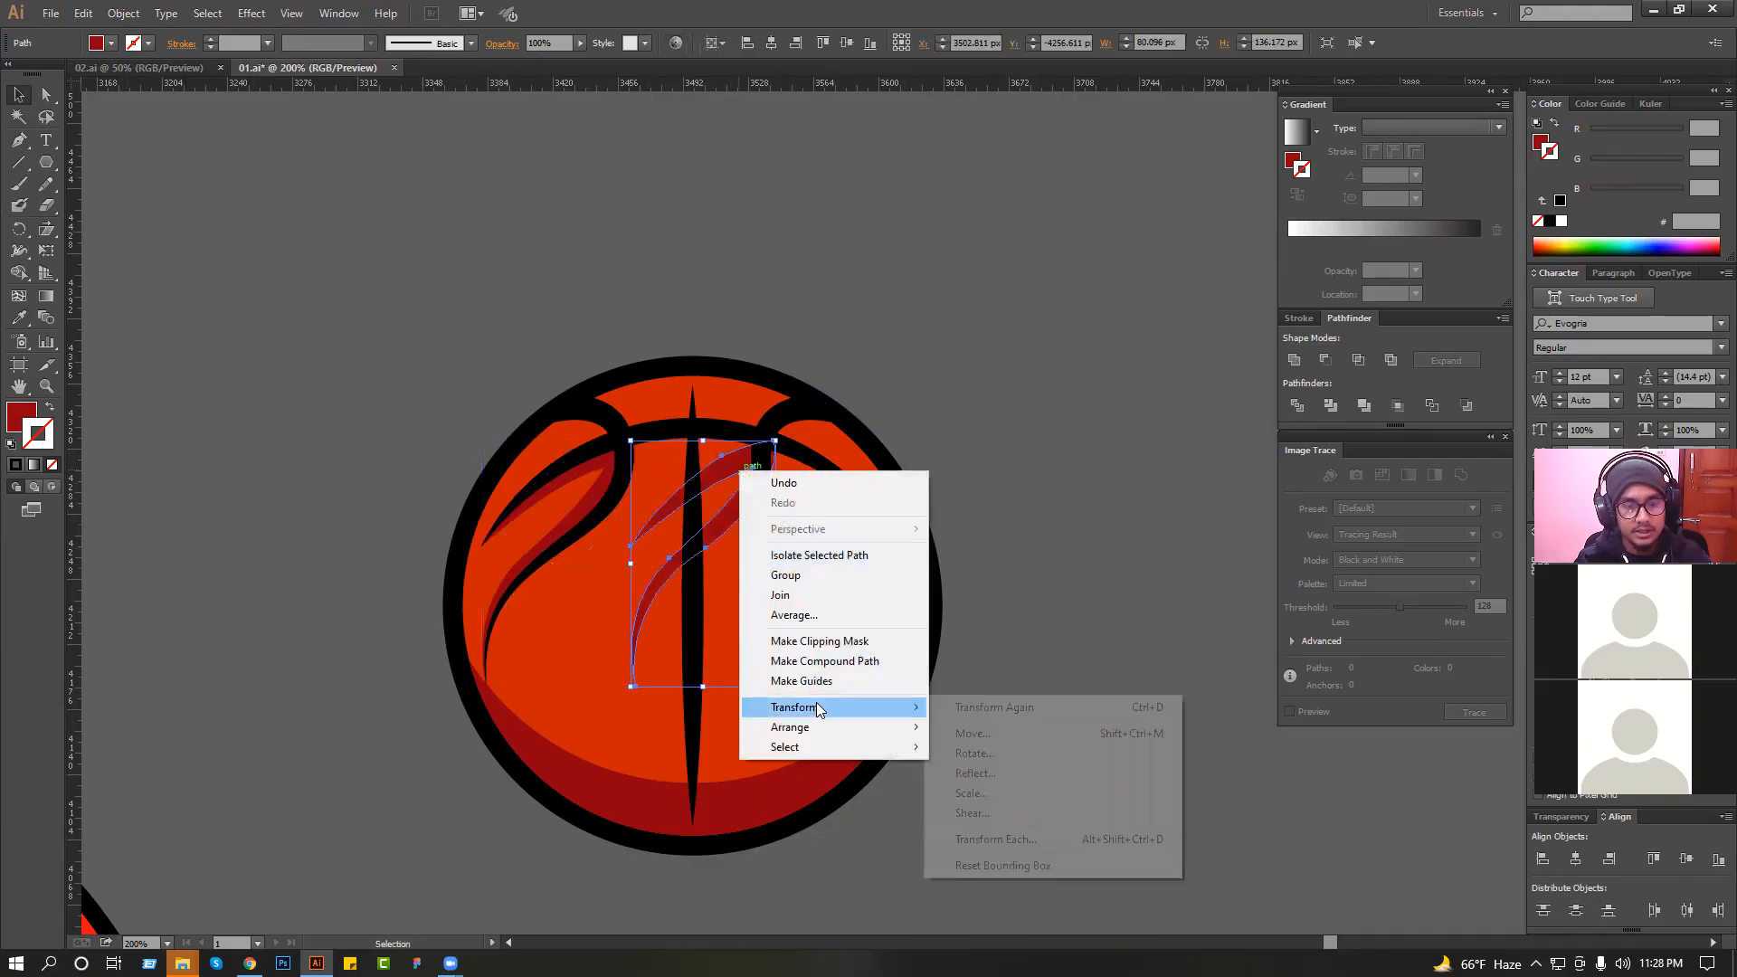
click(1000, 769)
key(Return)
Move the mirrored shadow into place inside the right seam loop and save the file.
key(ctrl+space)
drag(578, 305, 791, 606)
drag(326, 511, 676, 557)
click(903, 387)
scroll(907, 375, down, 3)
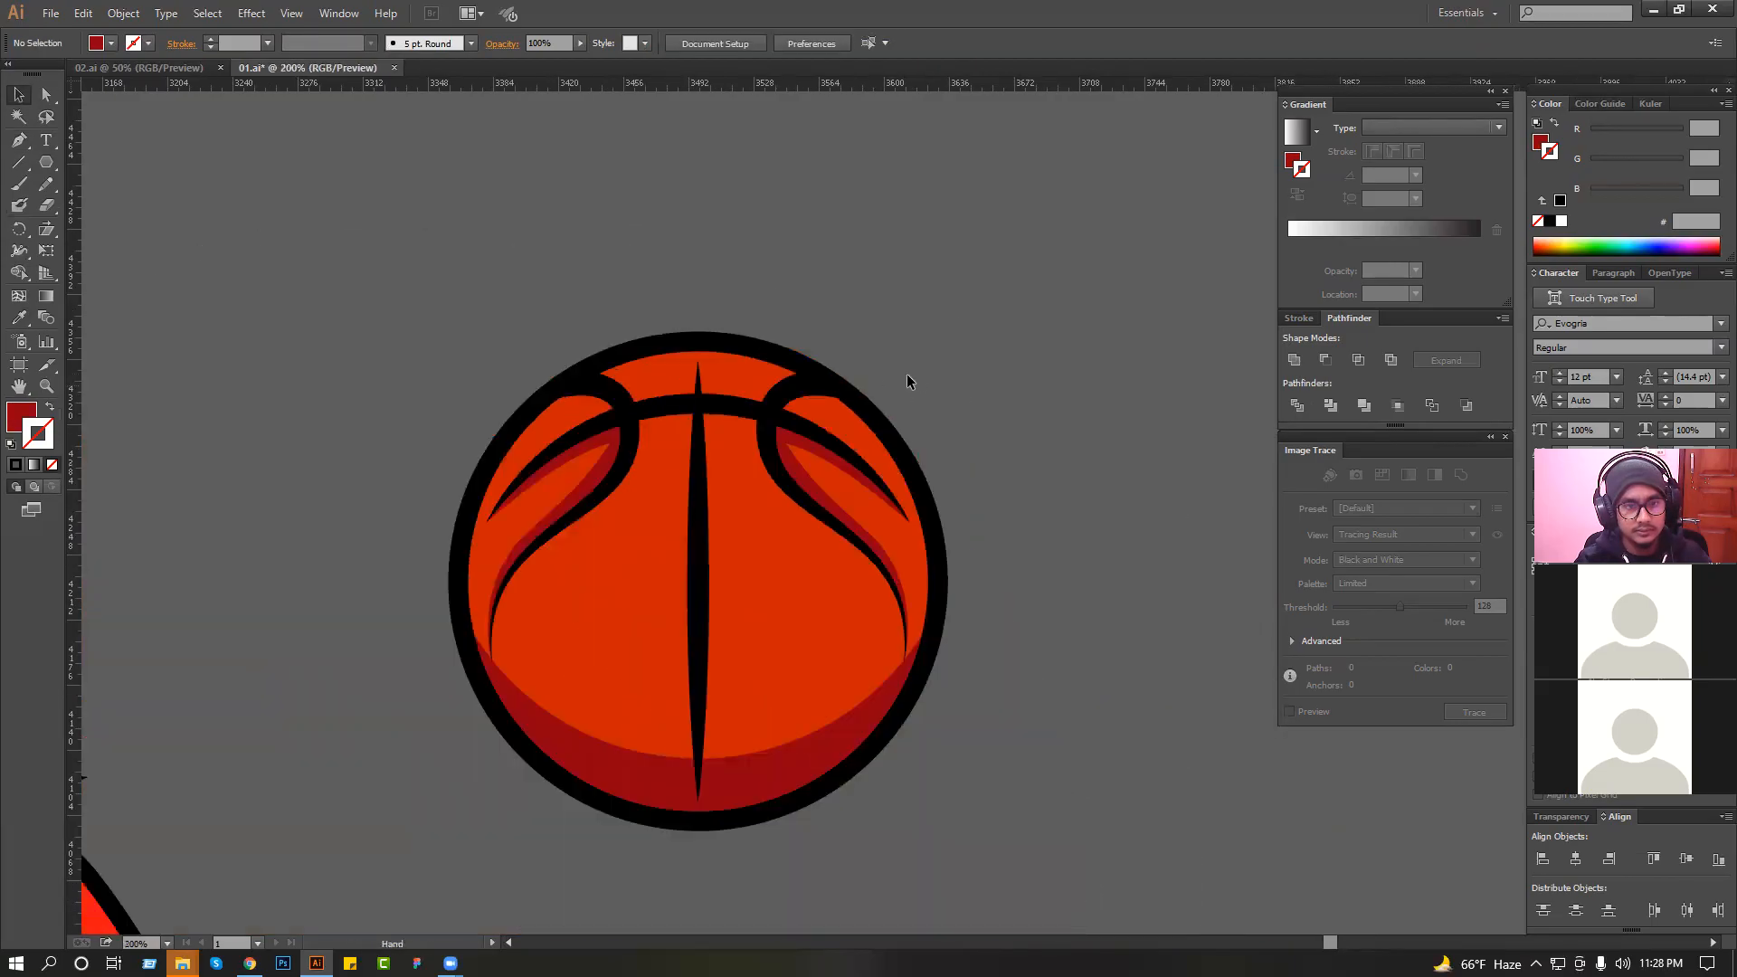
scroll(917, 443, up, 1)
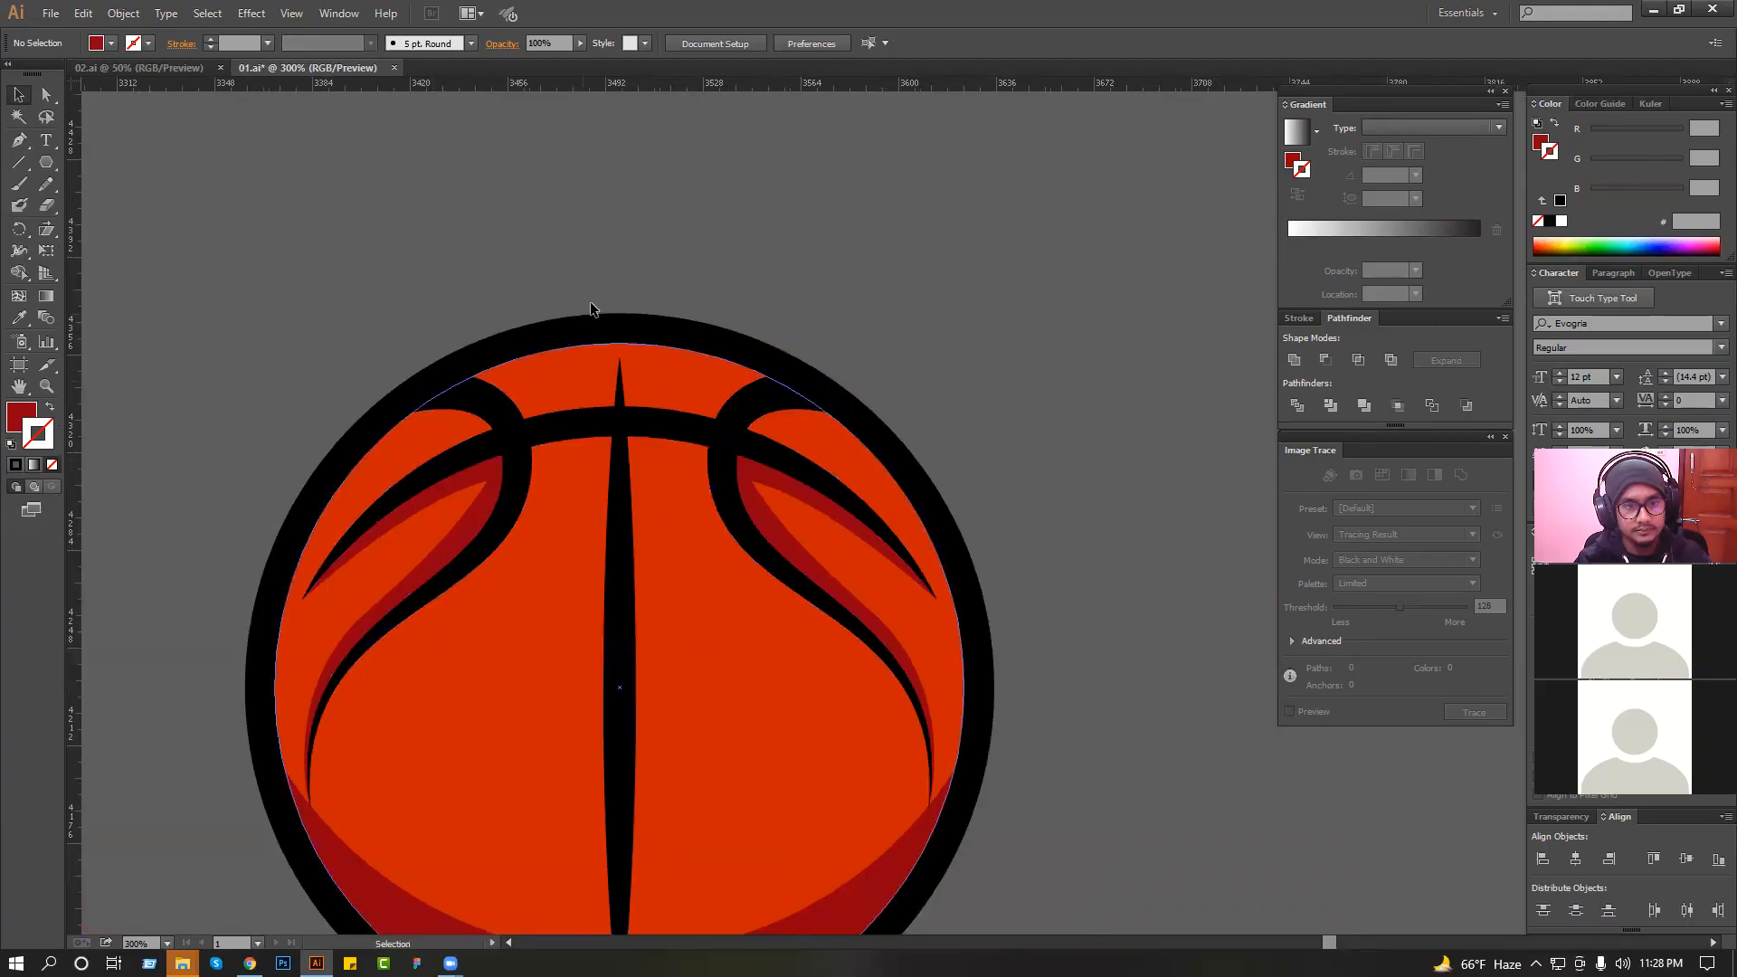
key(ctrl+s)
Draw a tapered dark red shadow with the Pen tool along the left side of the vertical center seam.
scroll(599, 355, down, 1)
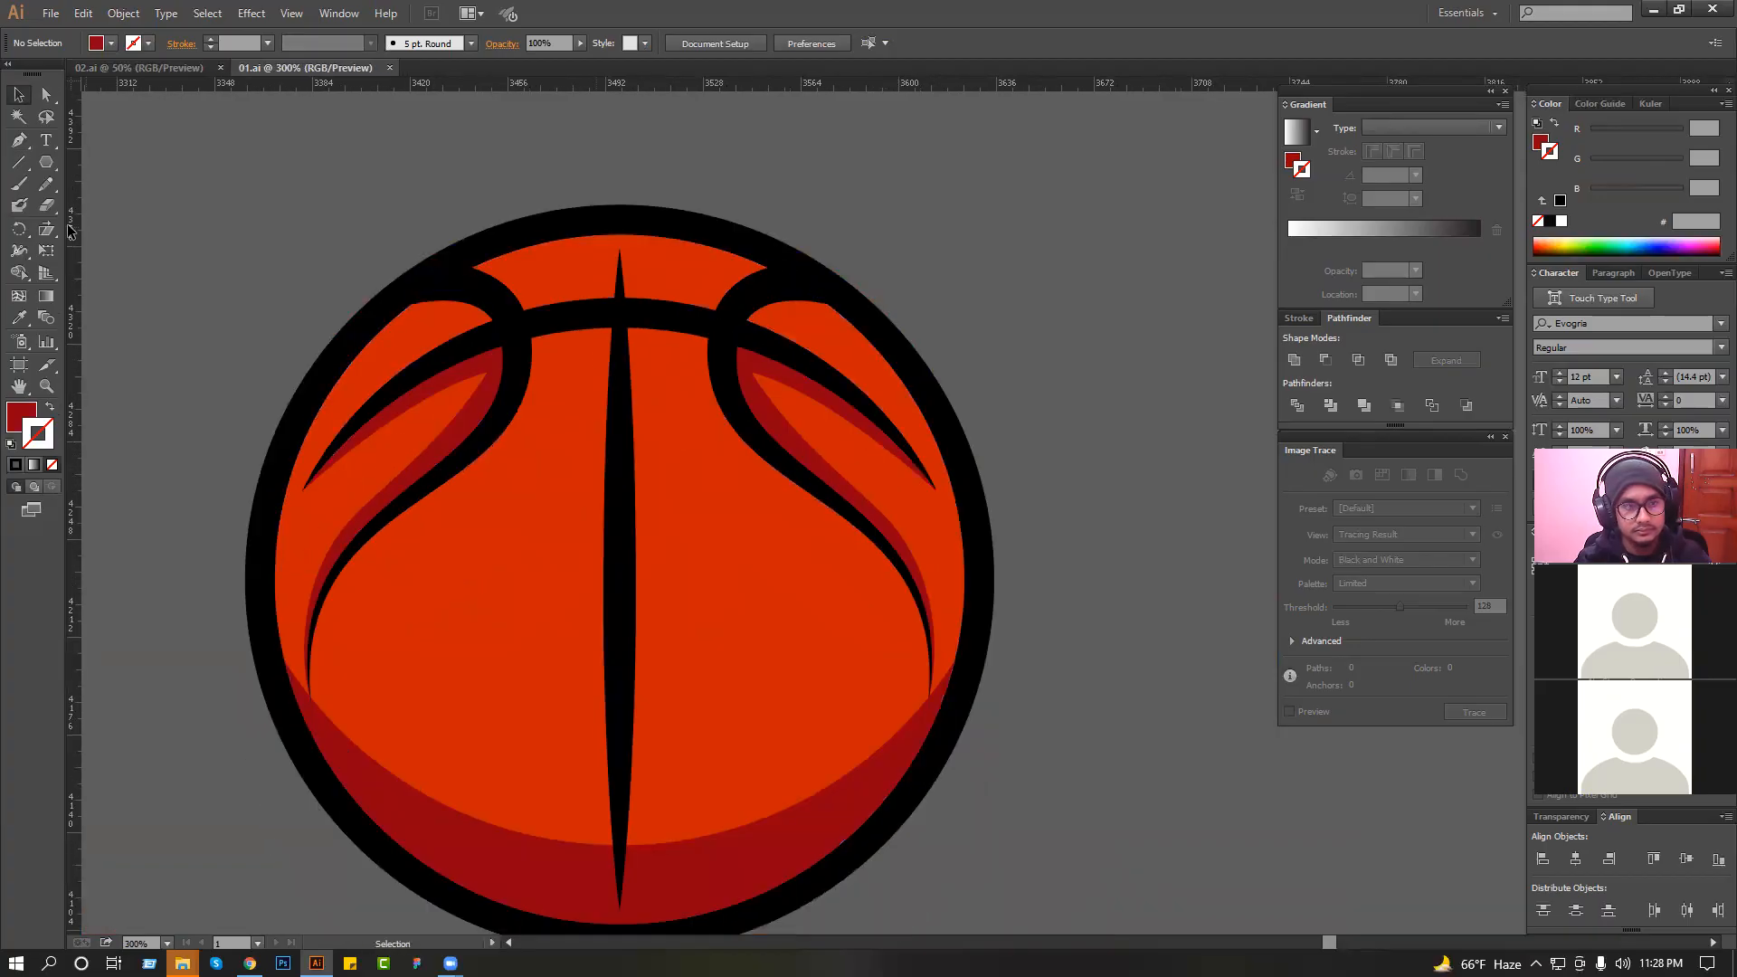
click(621, 295)
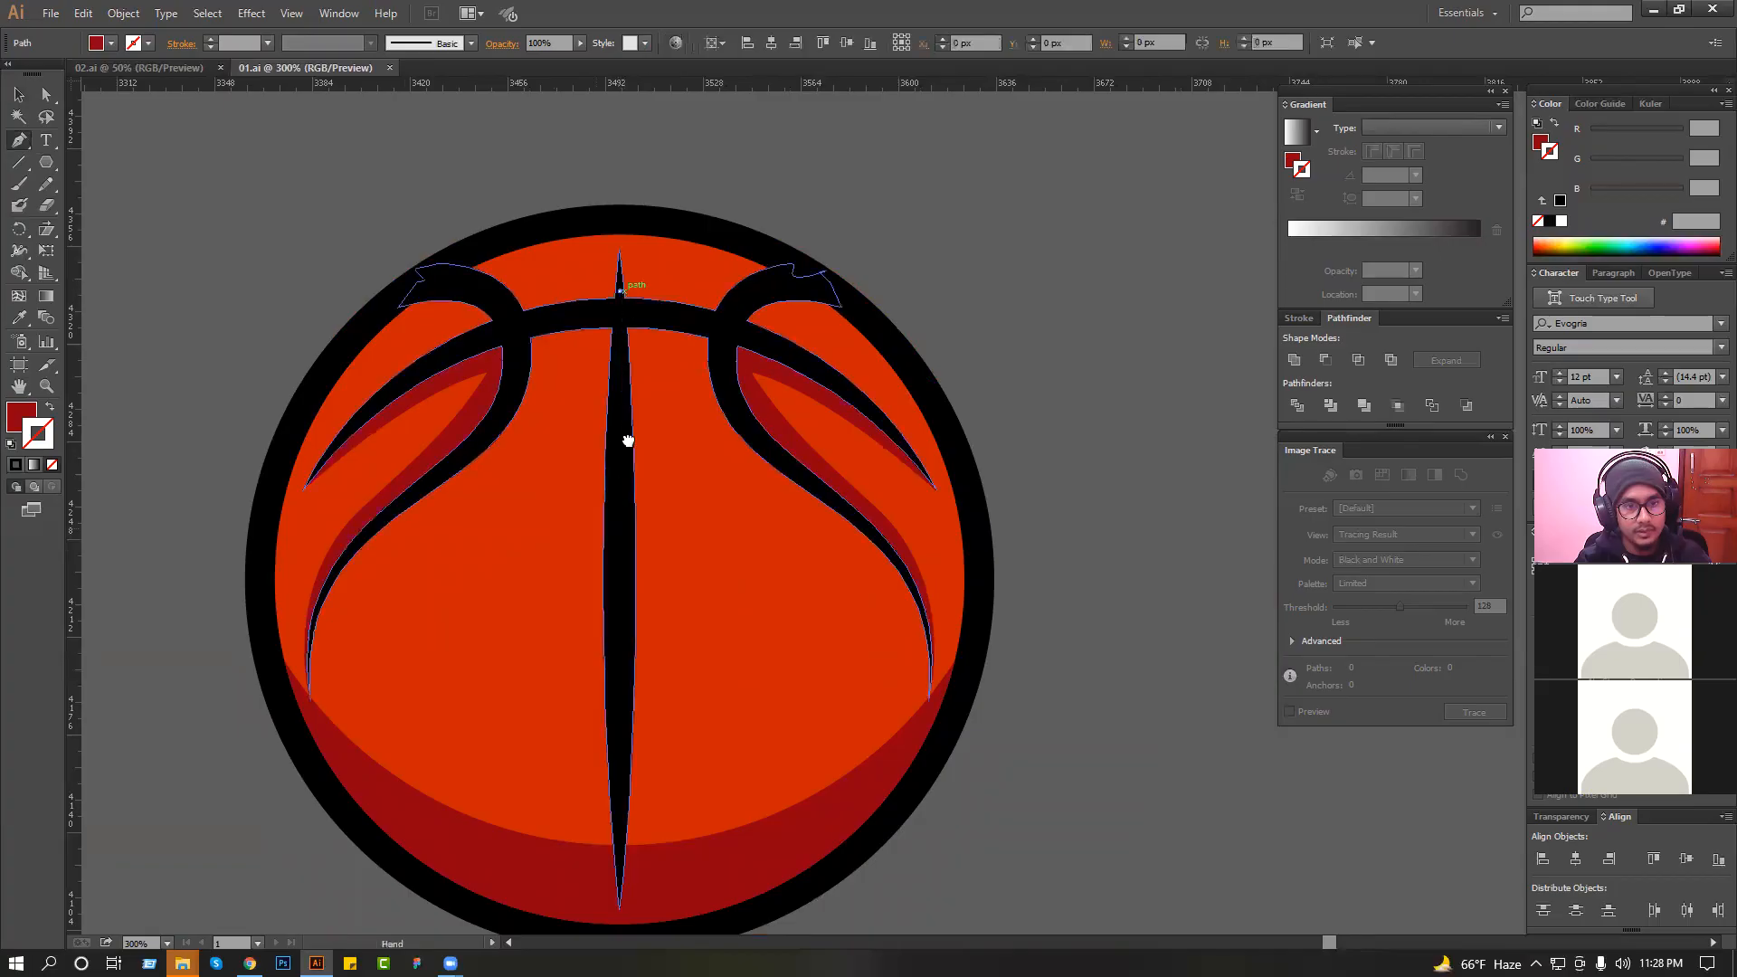
scroll(624, 438, down, 2)
drag(636, 586, 638, 618)
key(ctrl+z)
click(628, 622)
scroll(611, 506, up, 2)
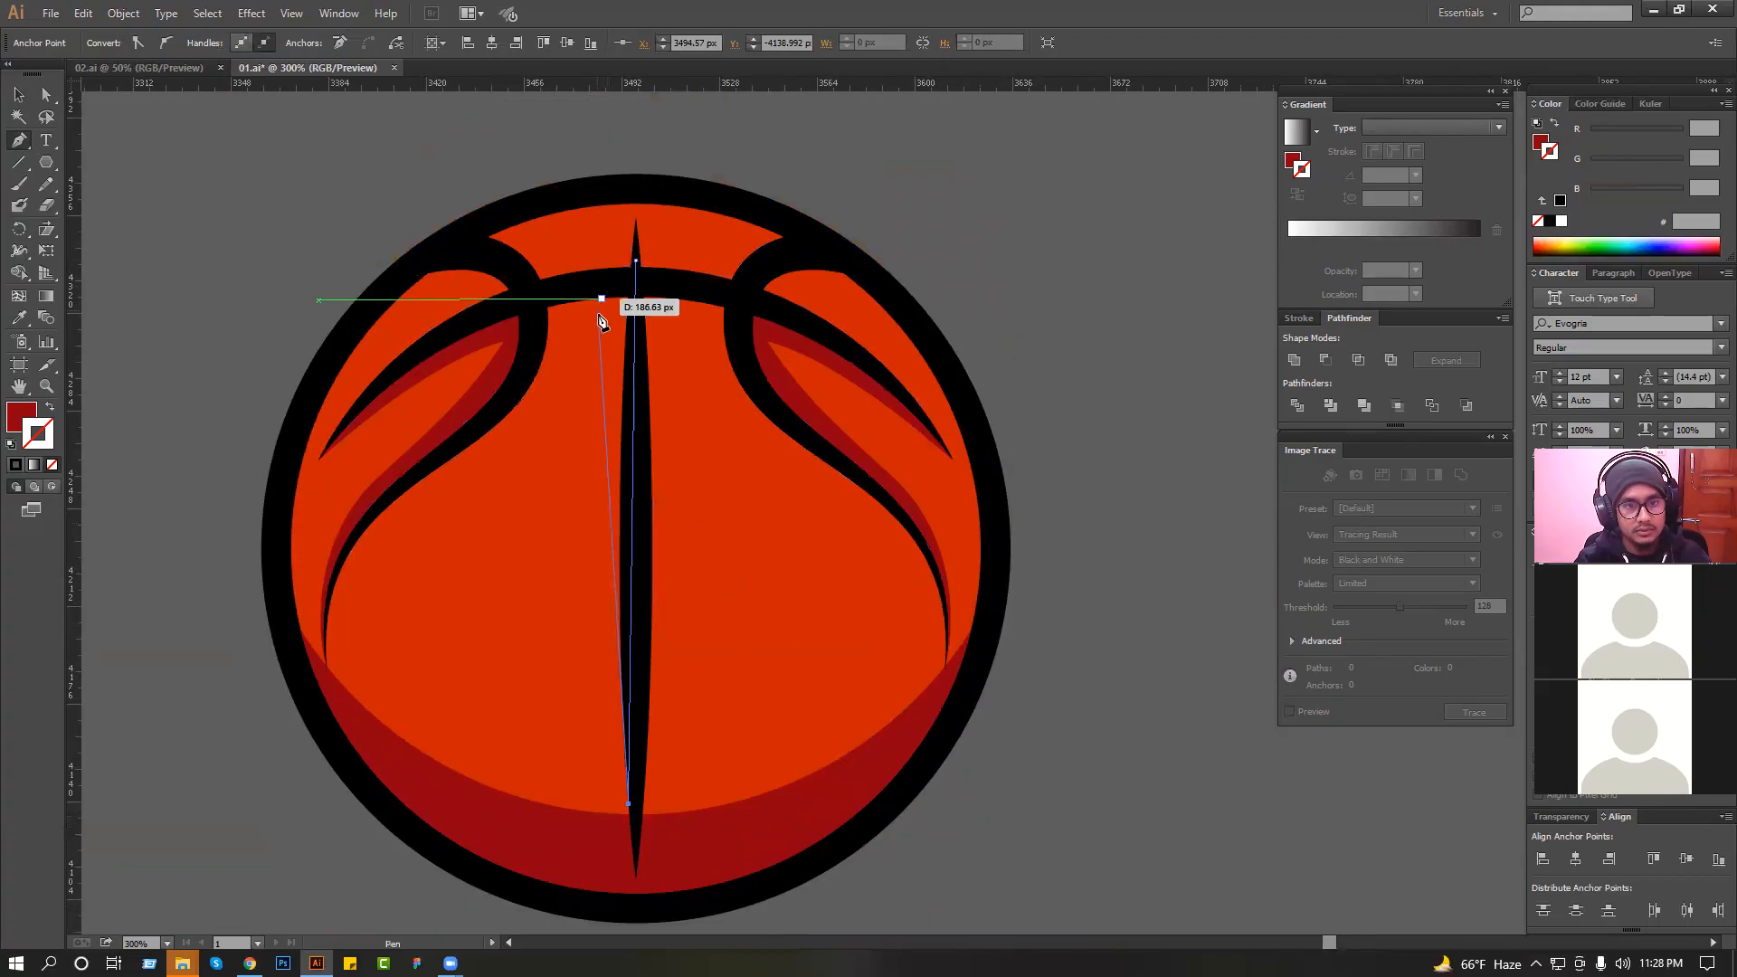
drag(600, 291, 620, 128)
drag(632, 276, 638, 263)
click(18, 94)
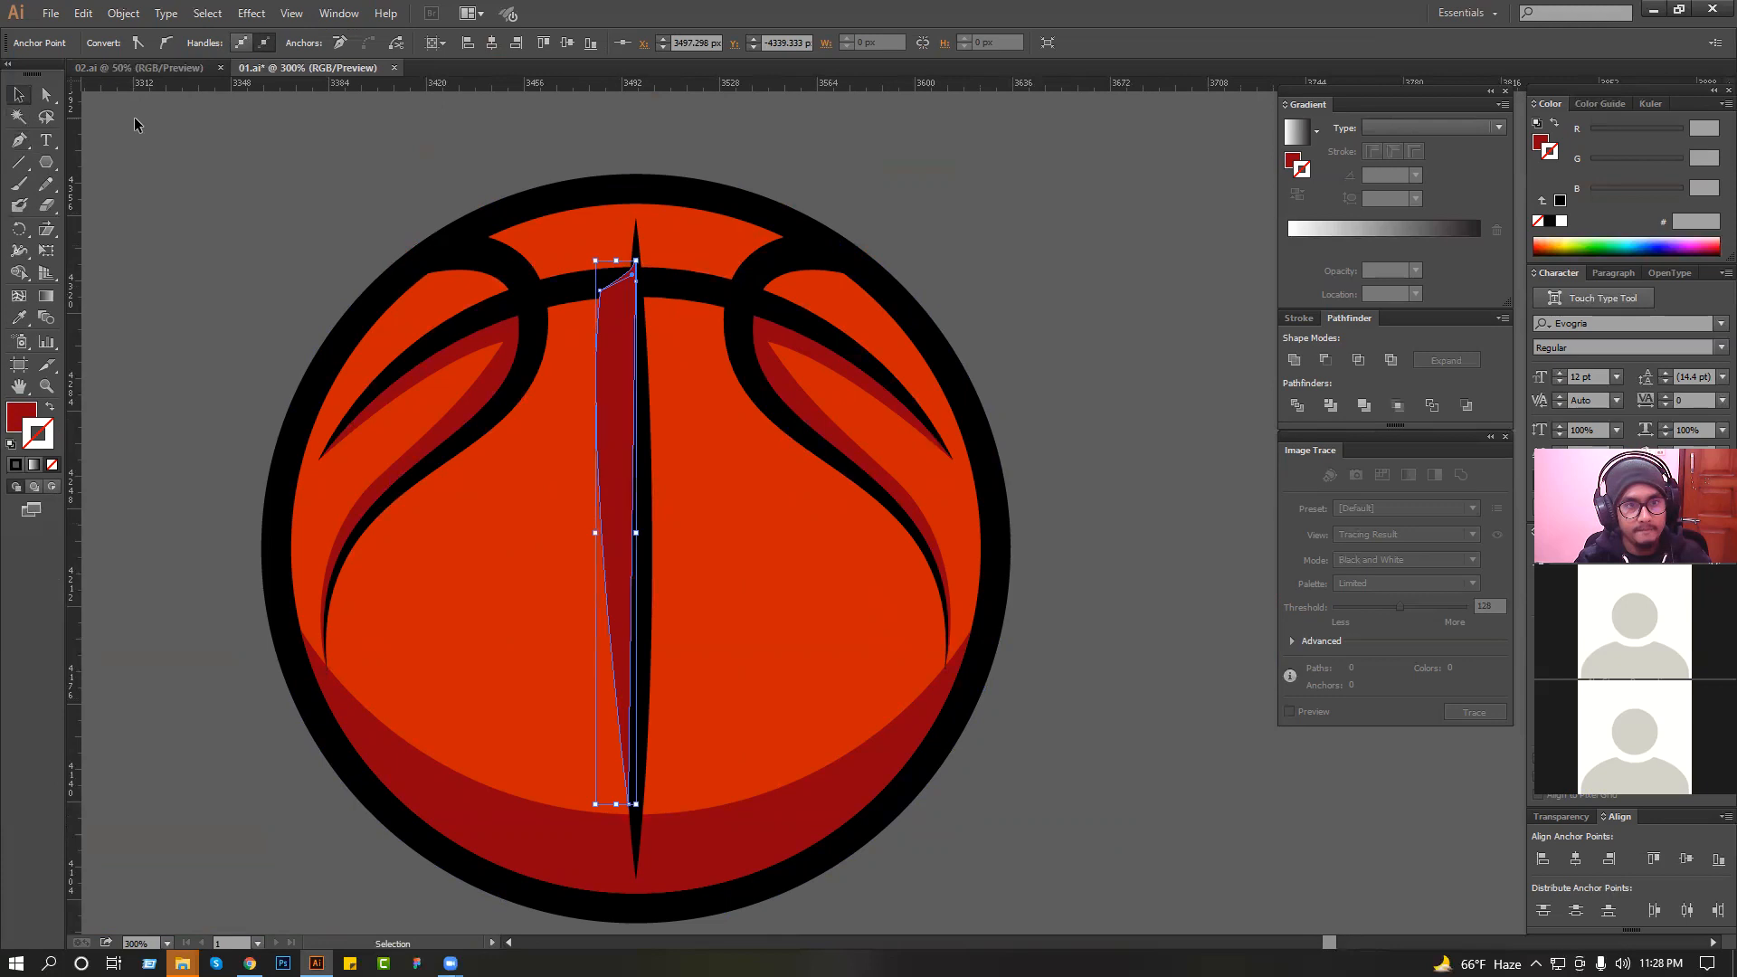
Bring the black seams to the front so they cover the center shadow's edges.
click(525, 301)
key(ctrl+shift+])
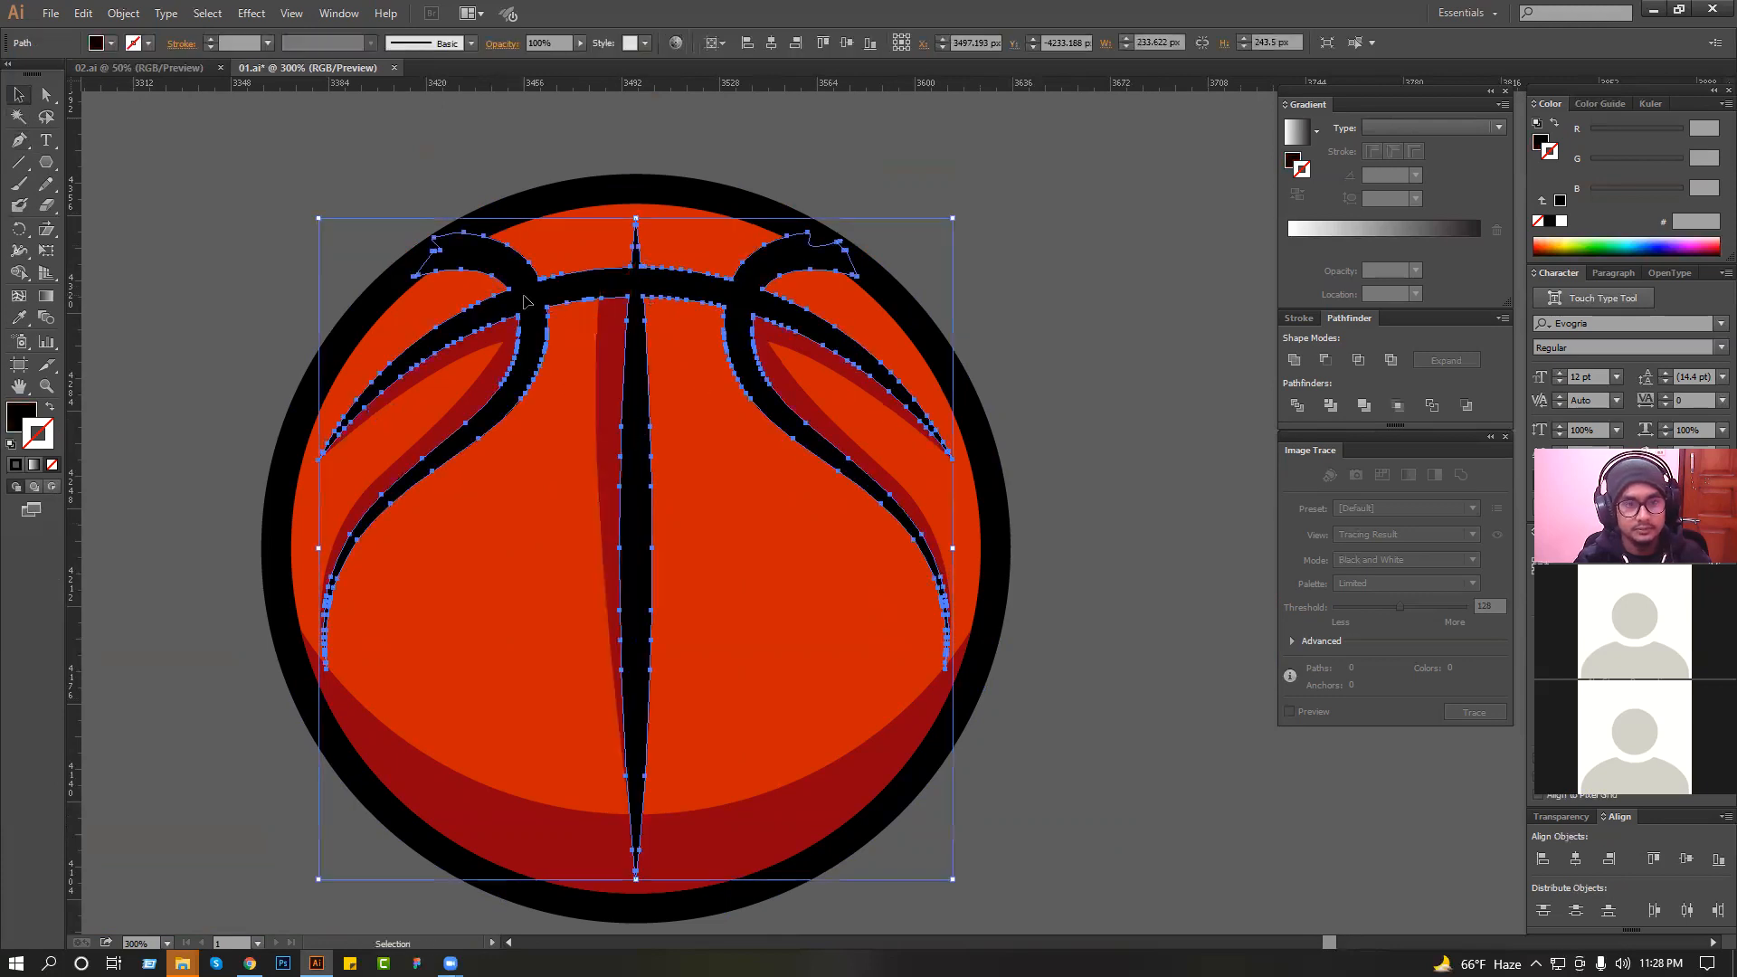
click(1018, 290)
scroll(927, 302, down, 3)
Select both seam loop shadows, the center shadow and the bottom crescent, and lower their opacity to about 45%.
drag(636, 207, 1071, 507)
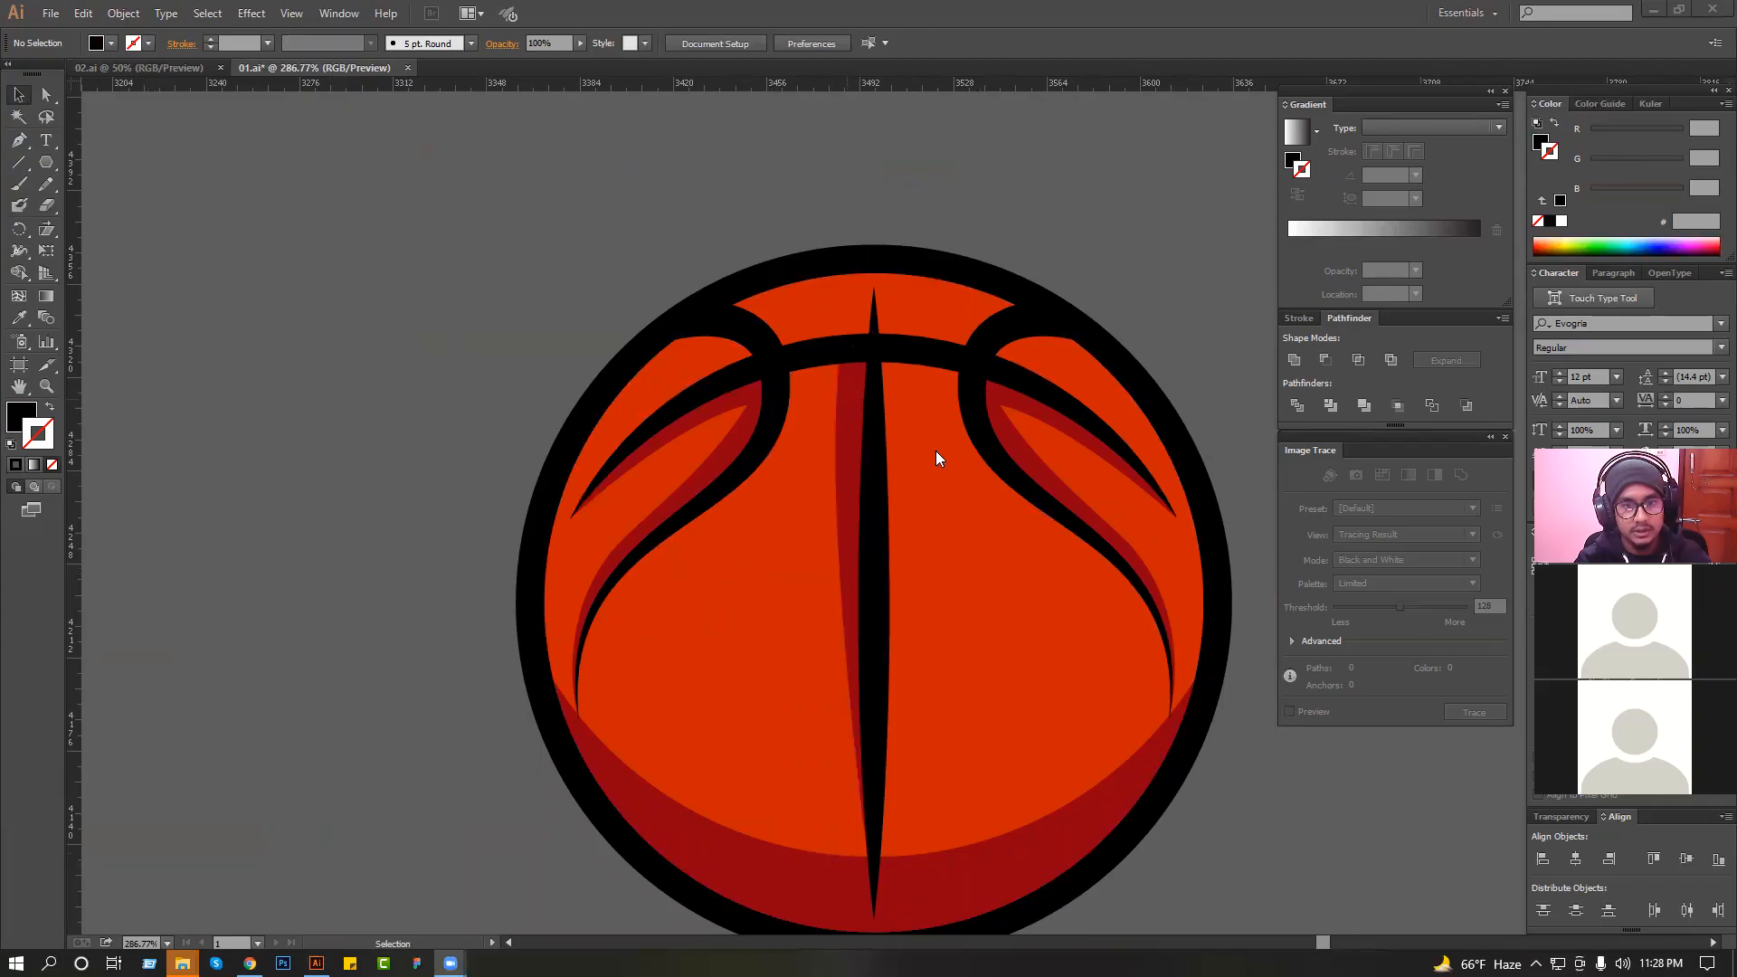
click(1047, 420)
shift+click(849, 398)
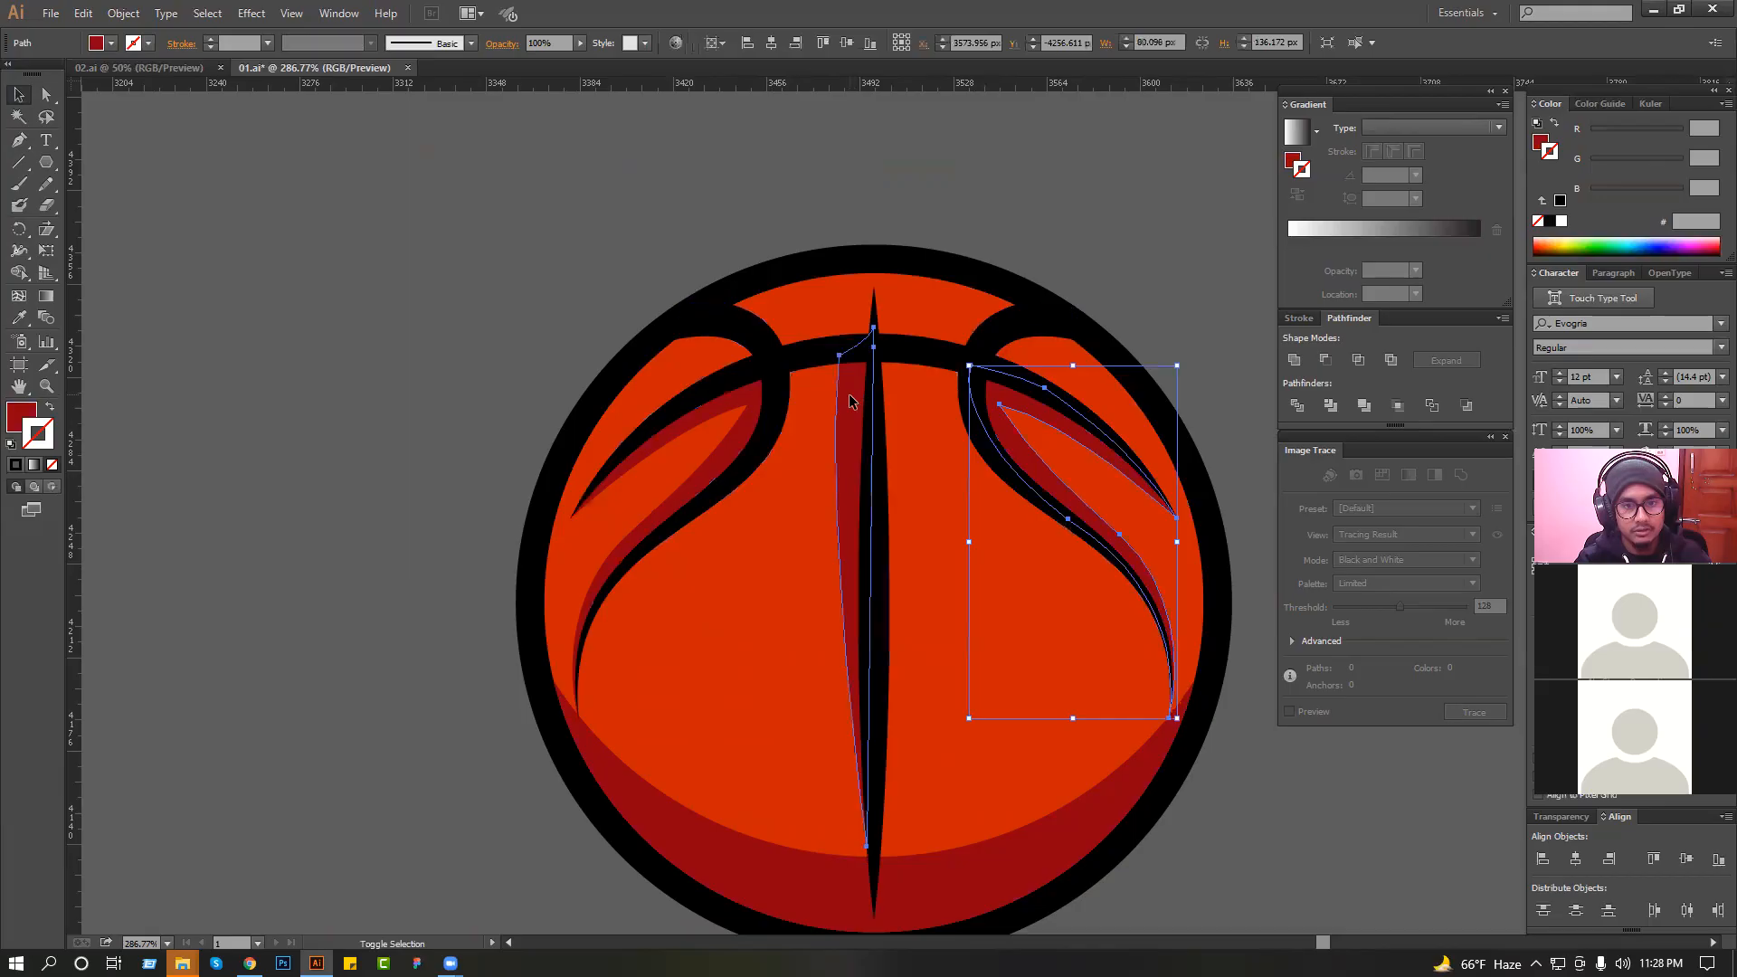
shift+click(756, 409)
shift+click(702, 842)
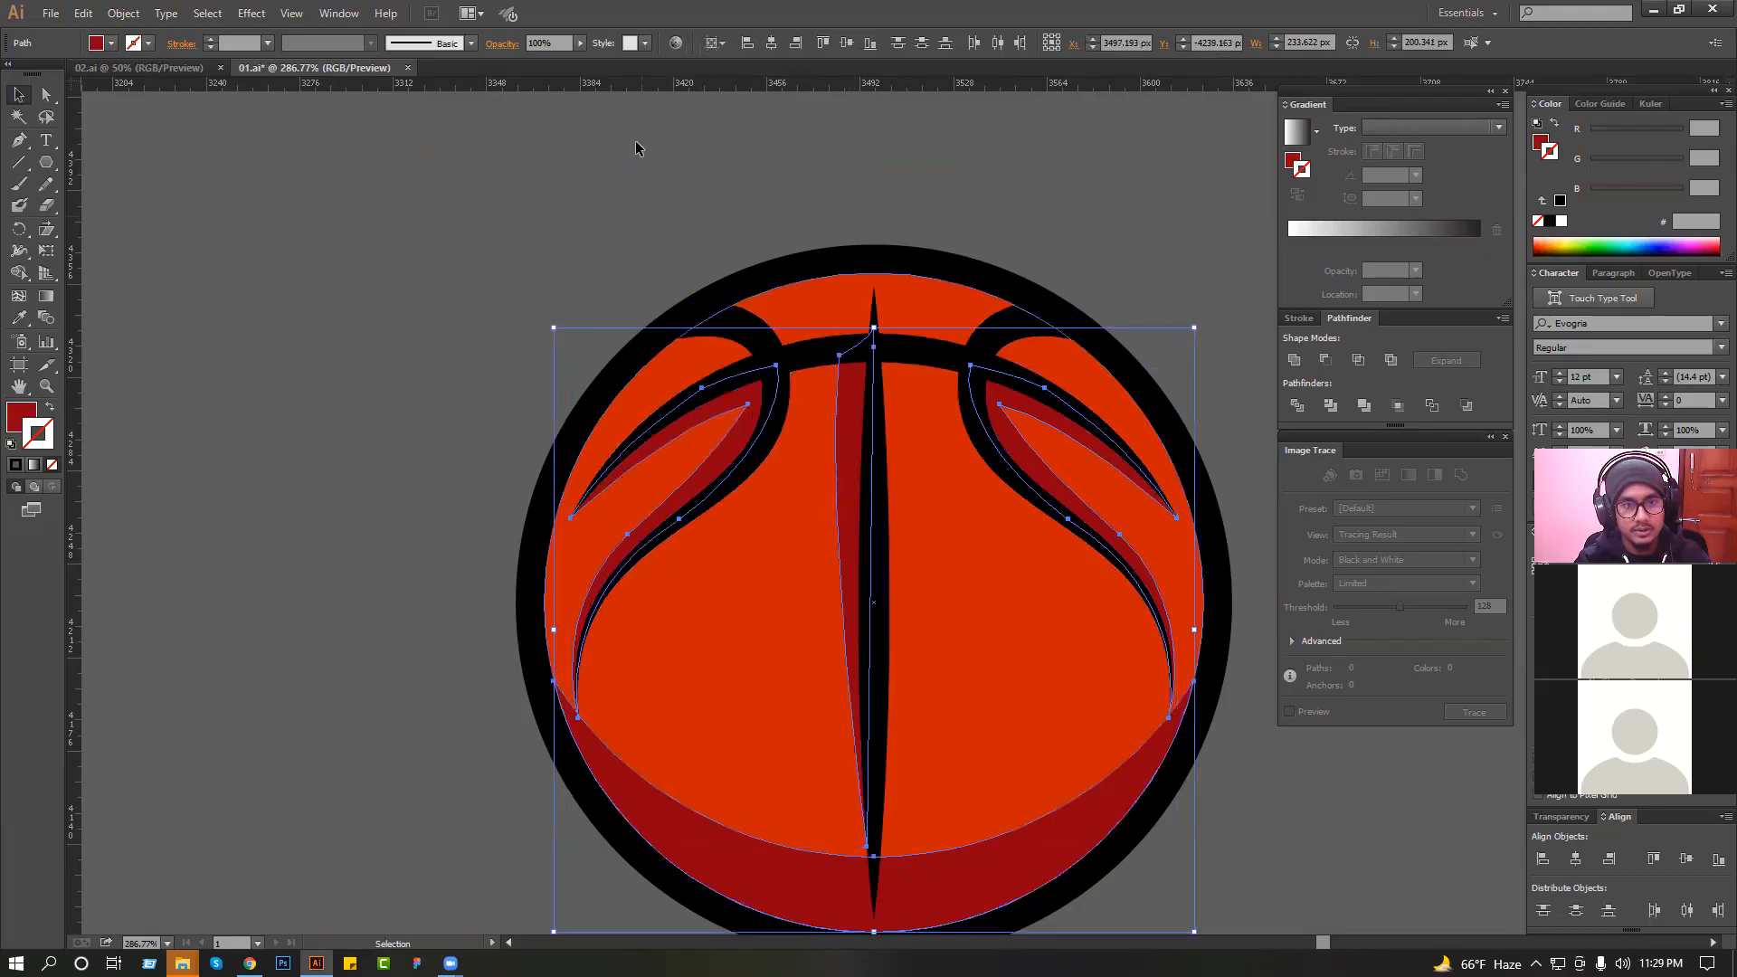
drag(553, 58, 543, 58)
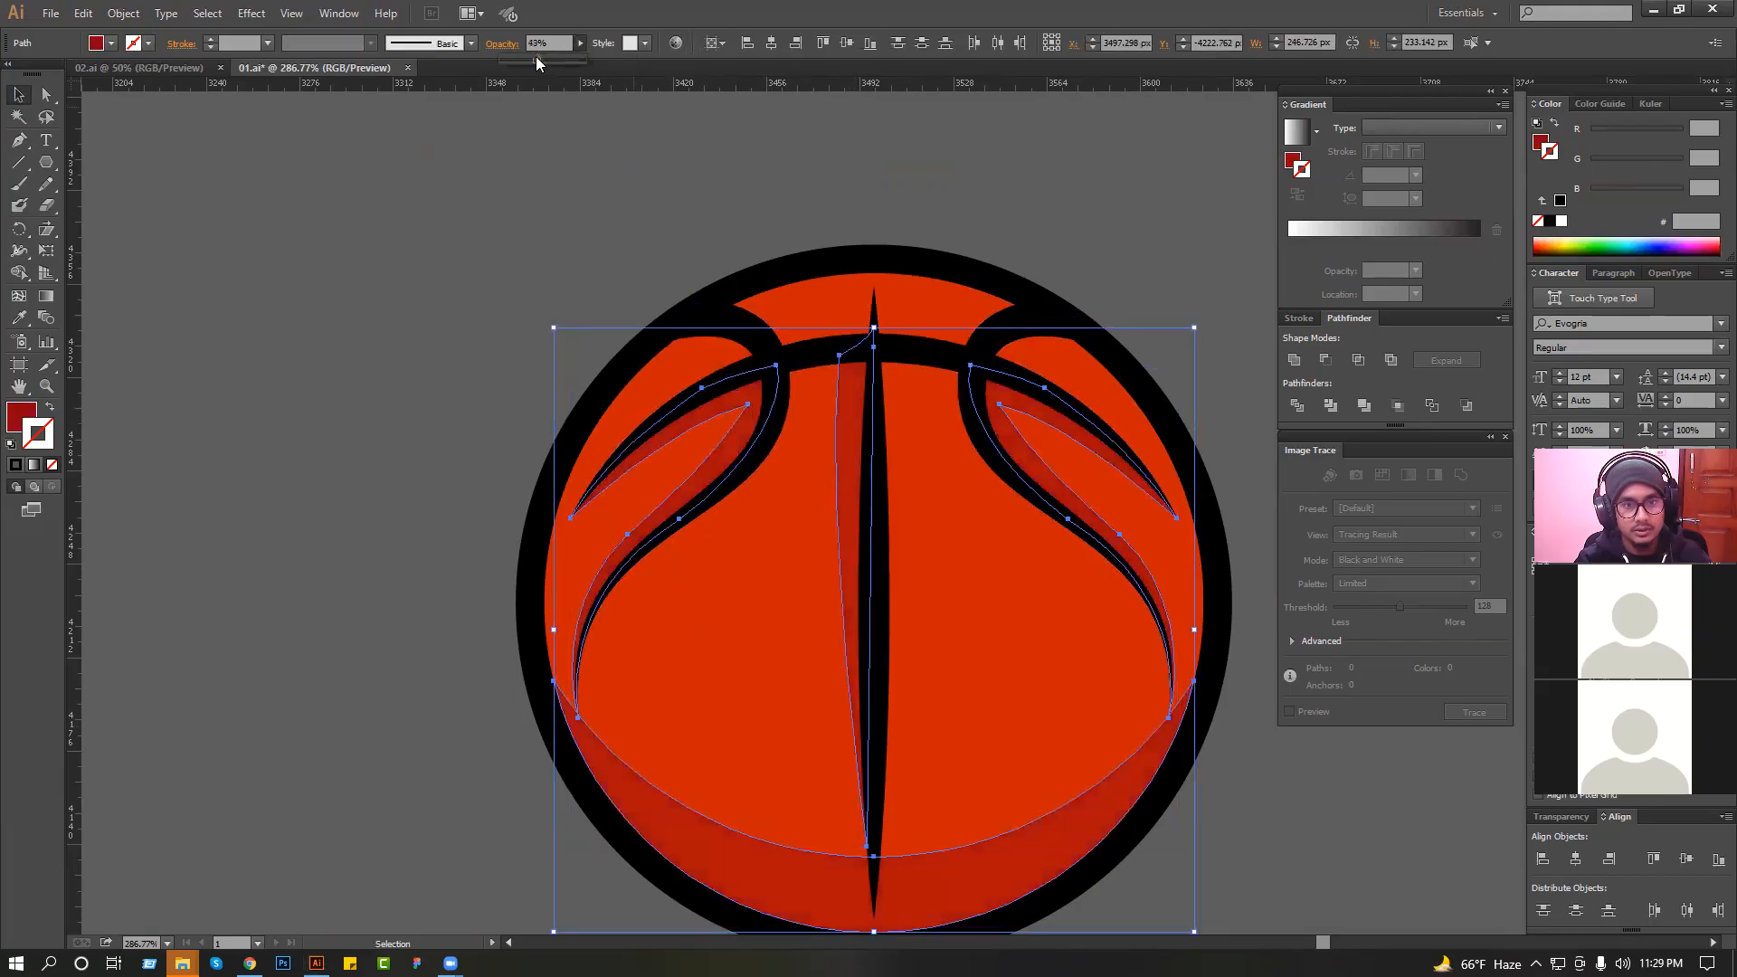
click(498, 183)
scroll(554, 294, down, 2)
click(674, 458)
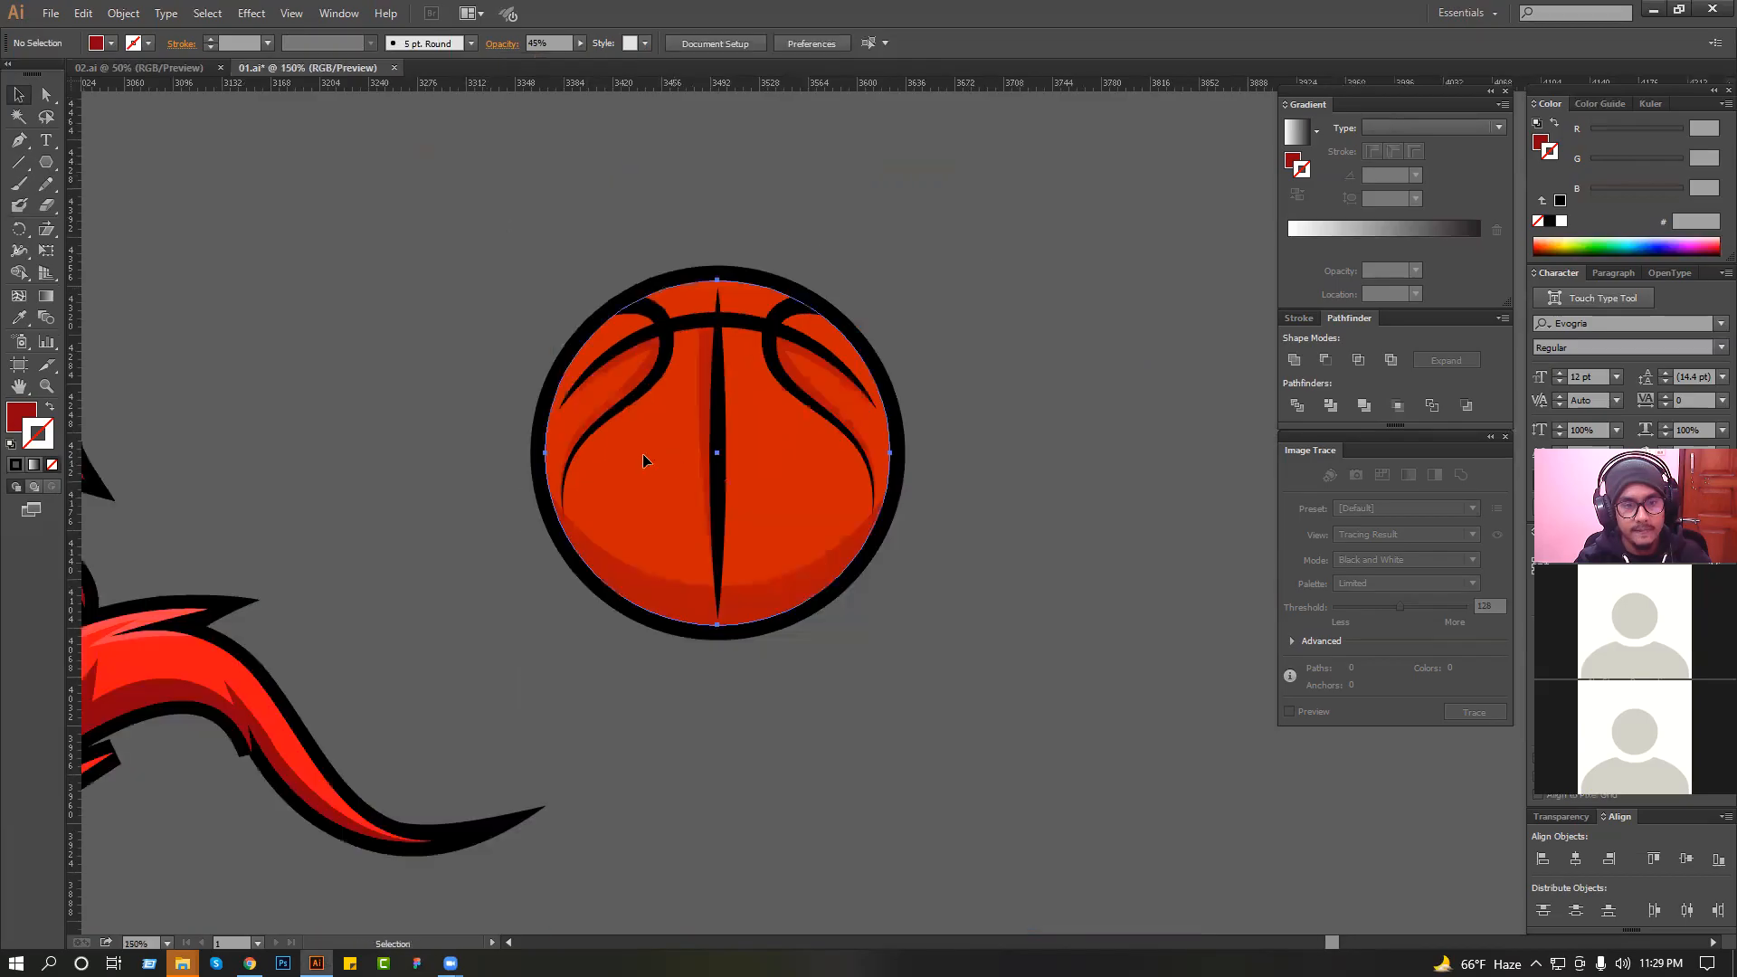
Recolor the basketball's fill with the bright red sampled from the knight's cape using the Eyedropper.
click(20, 322)
drag(570, 449, 912, 386)
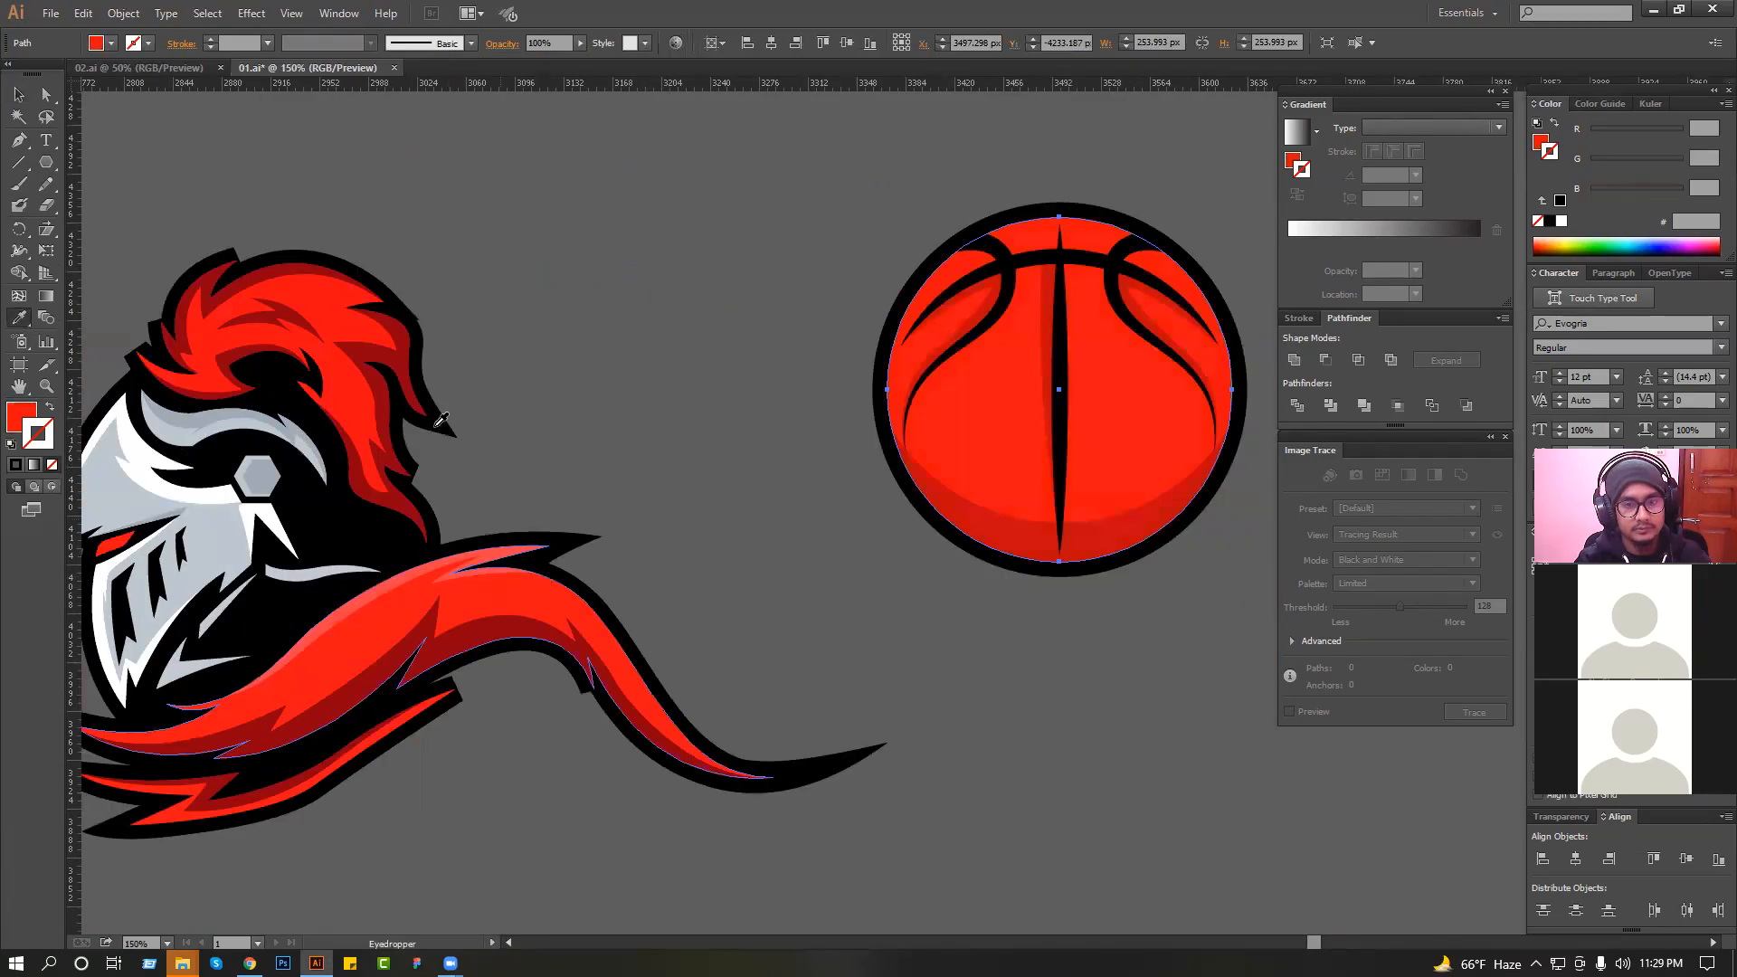
click(22, 94)
click(395, 156)
drag(704, 249, 658, 255)
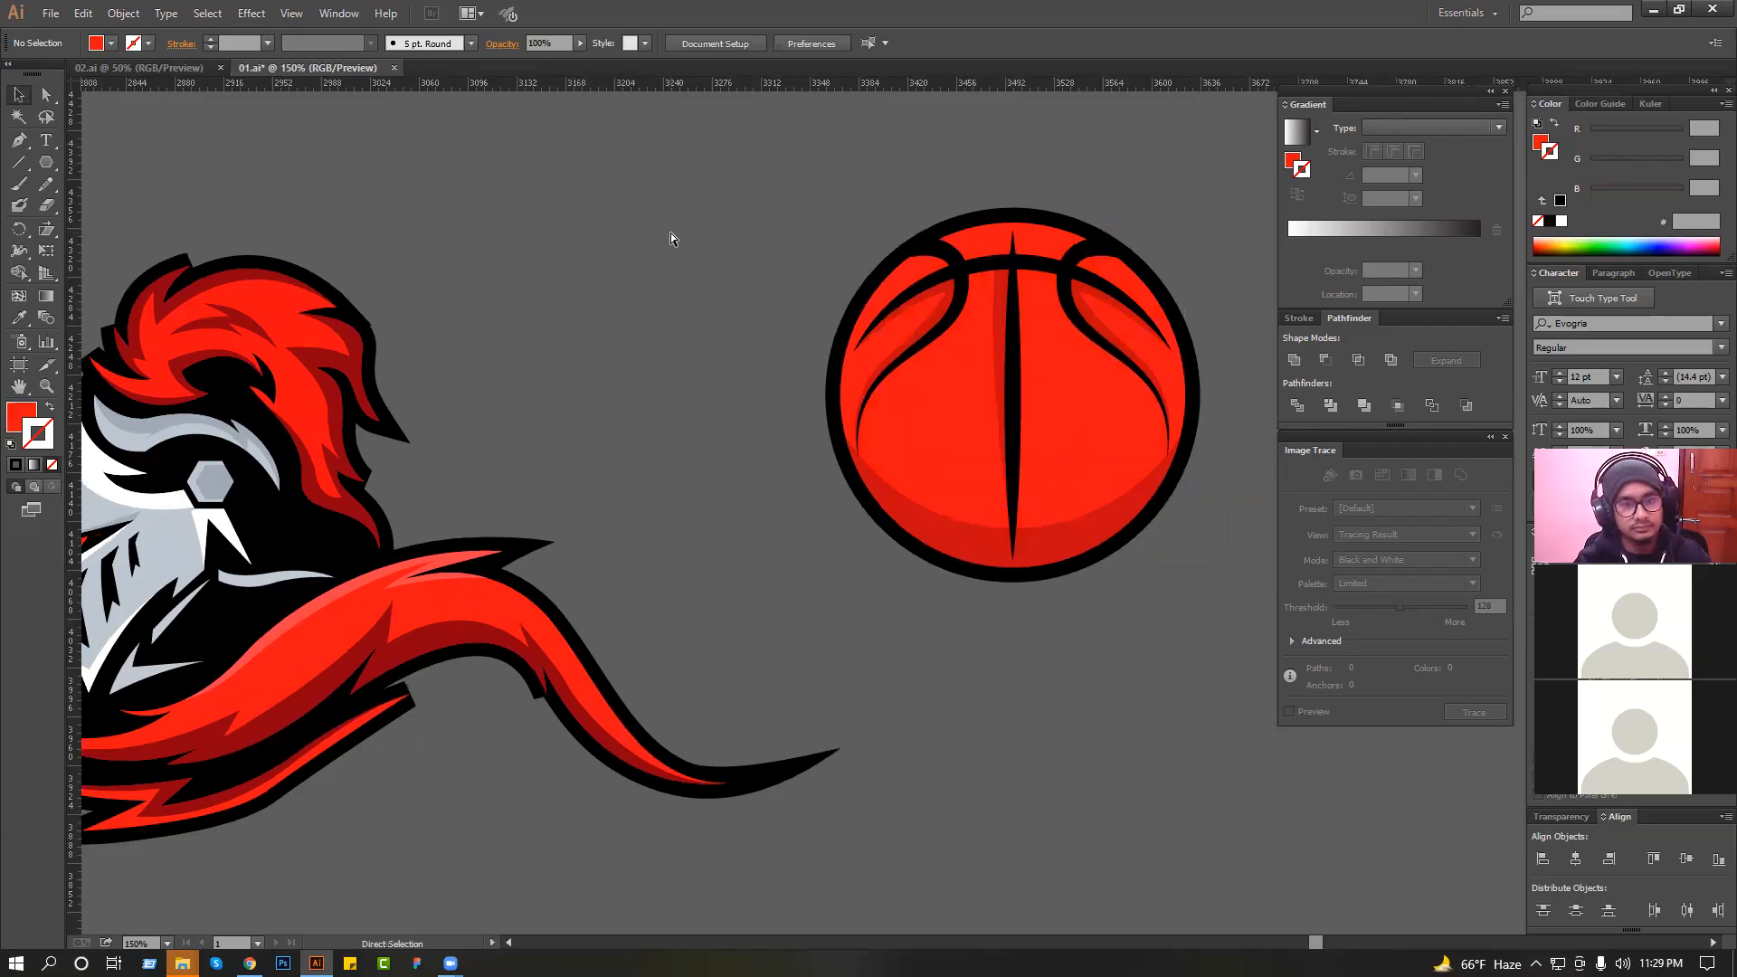
Select the whole basketball, move it in front of the knight's cape and rotate it so the center seam tilts diagonally.
drag(670, 238, 1190, 640)
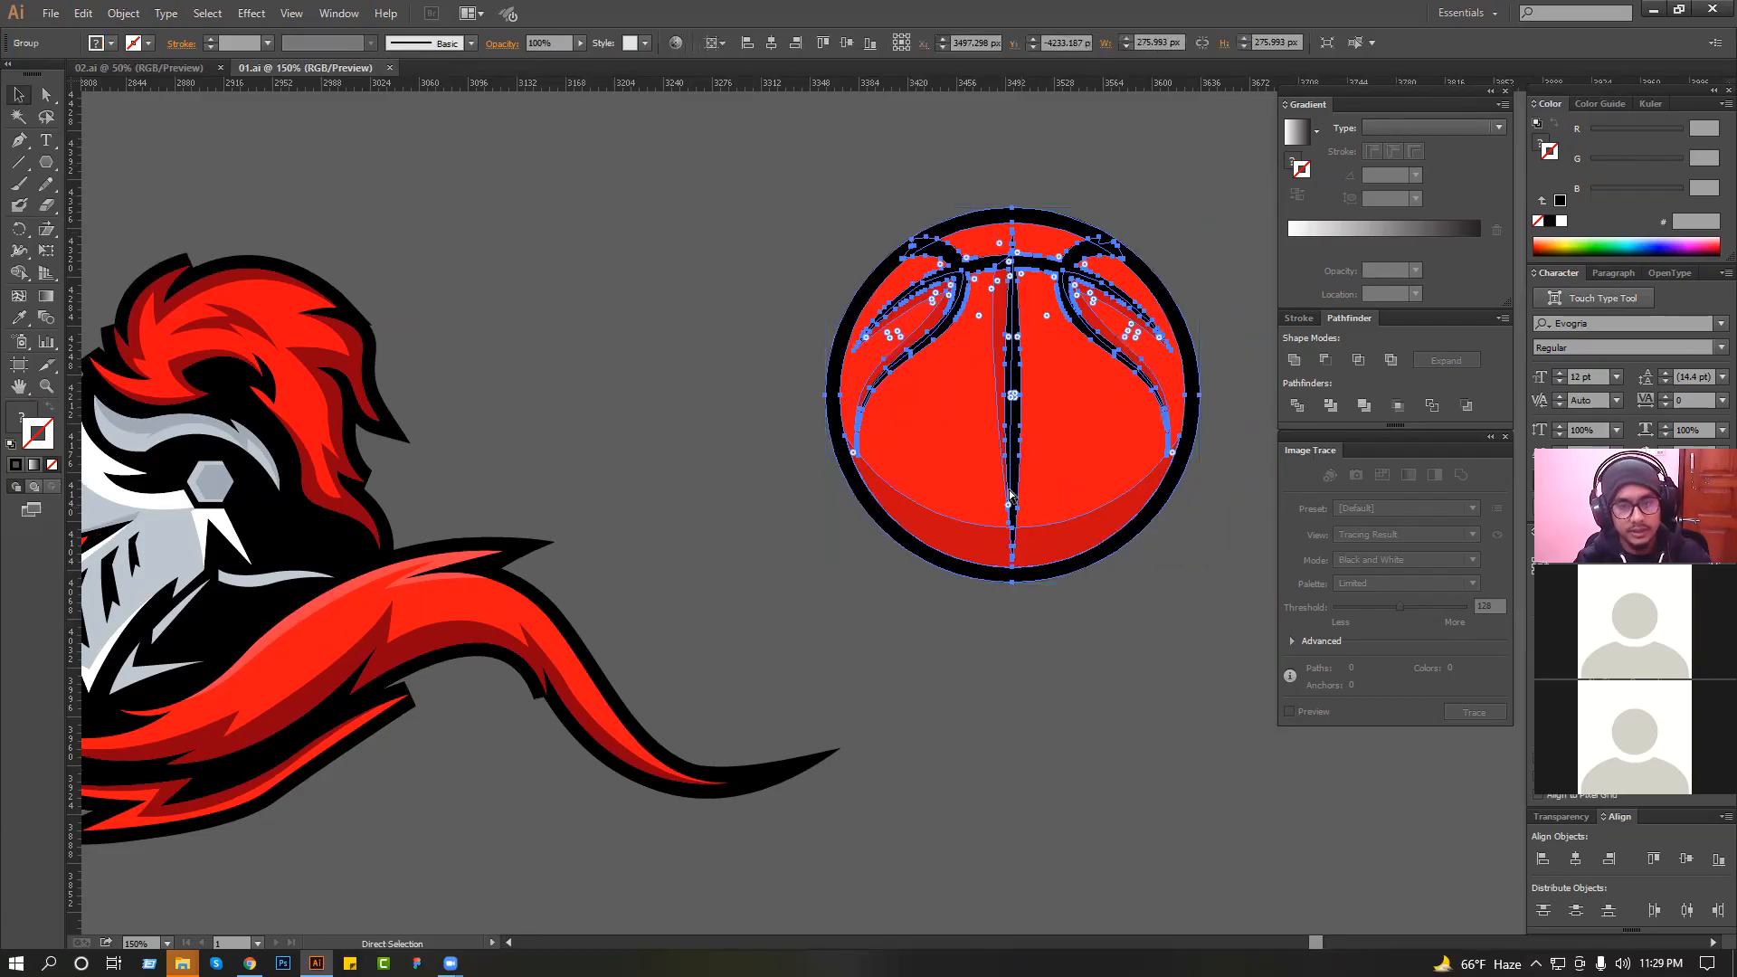
scroll(1010, 495, down, 2)
click(997, 568)
drag(1018, 448, 734, 634)
drag(817, 714, 894, 666)
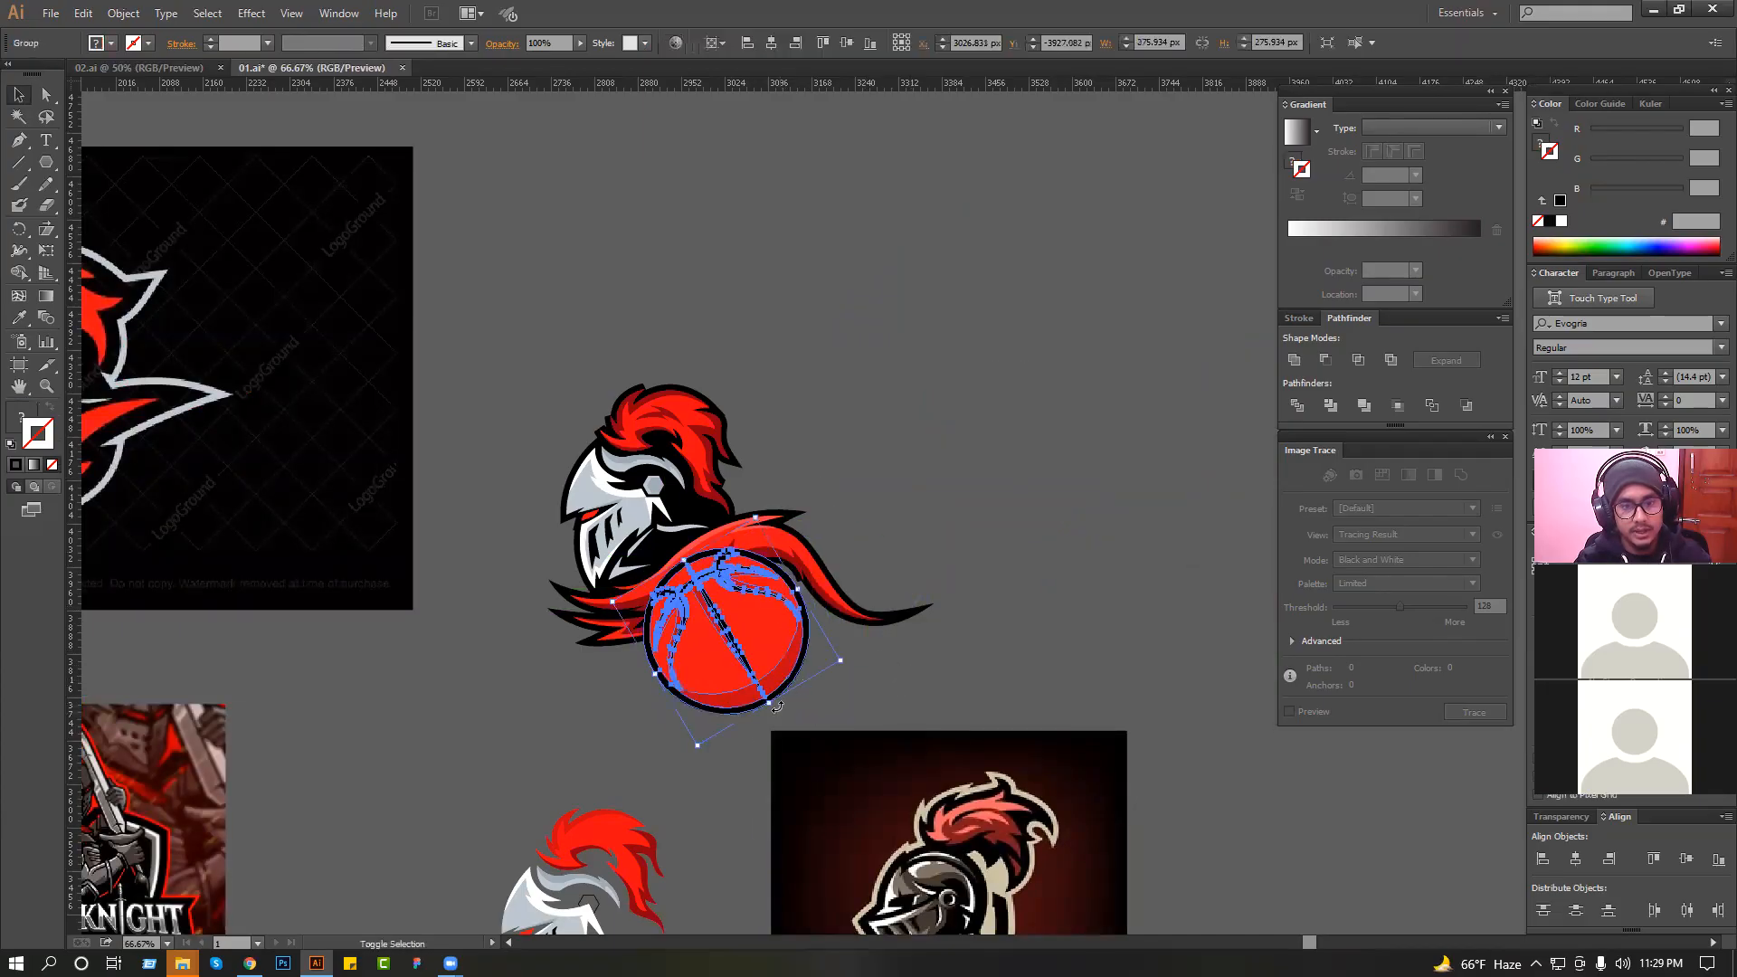
mouse_move(770, 703)
mouse_down()
mouse_move(794, 671)
mouse_move(747, 611)
mouse_move(780, 636)
mouse_up()
click(913, 660)
click(877, 648)
Scale the basketball down slightly and fine-tune its position against the lower edge of the cape.
drag(508, 444, 1068, 639)
key(ctrl+1)
mouse_move(796, 672)
mouse_down()
mouse_move(832, 601)
mouse_move(798, 607)
mouse_move(806, 620)
mouse_up()
drag(806, 620, 886, 593)
drag(818, 701, 817, 706)
click(1028, 685)
drag(904, 606, 904, 611)
click(1041, 604)
scroll(1044, 480, up, 4)
scroll(1044, 480, down, 1)
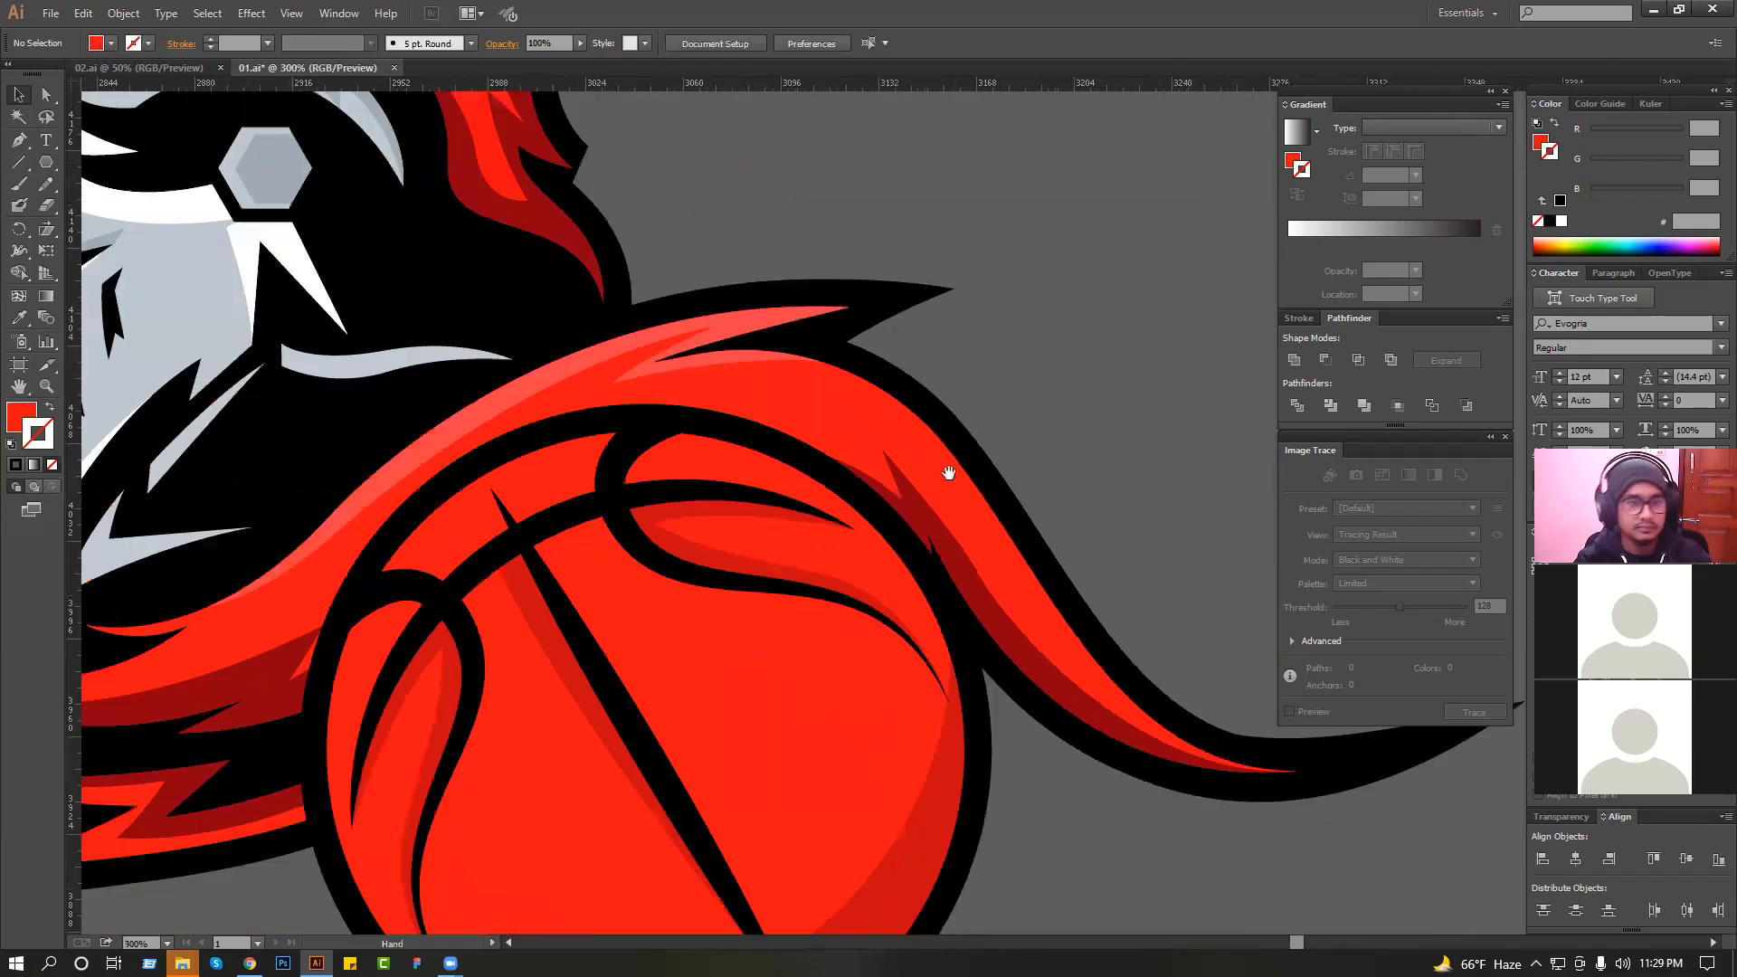
Recolor the light highlight along the cape's upper edge to red D3161F.
click(704, 318)
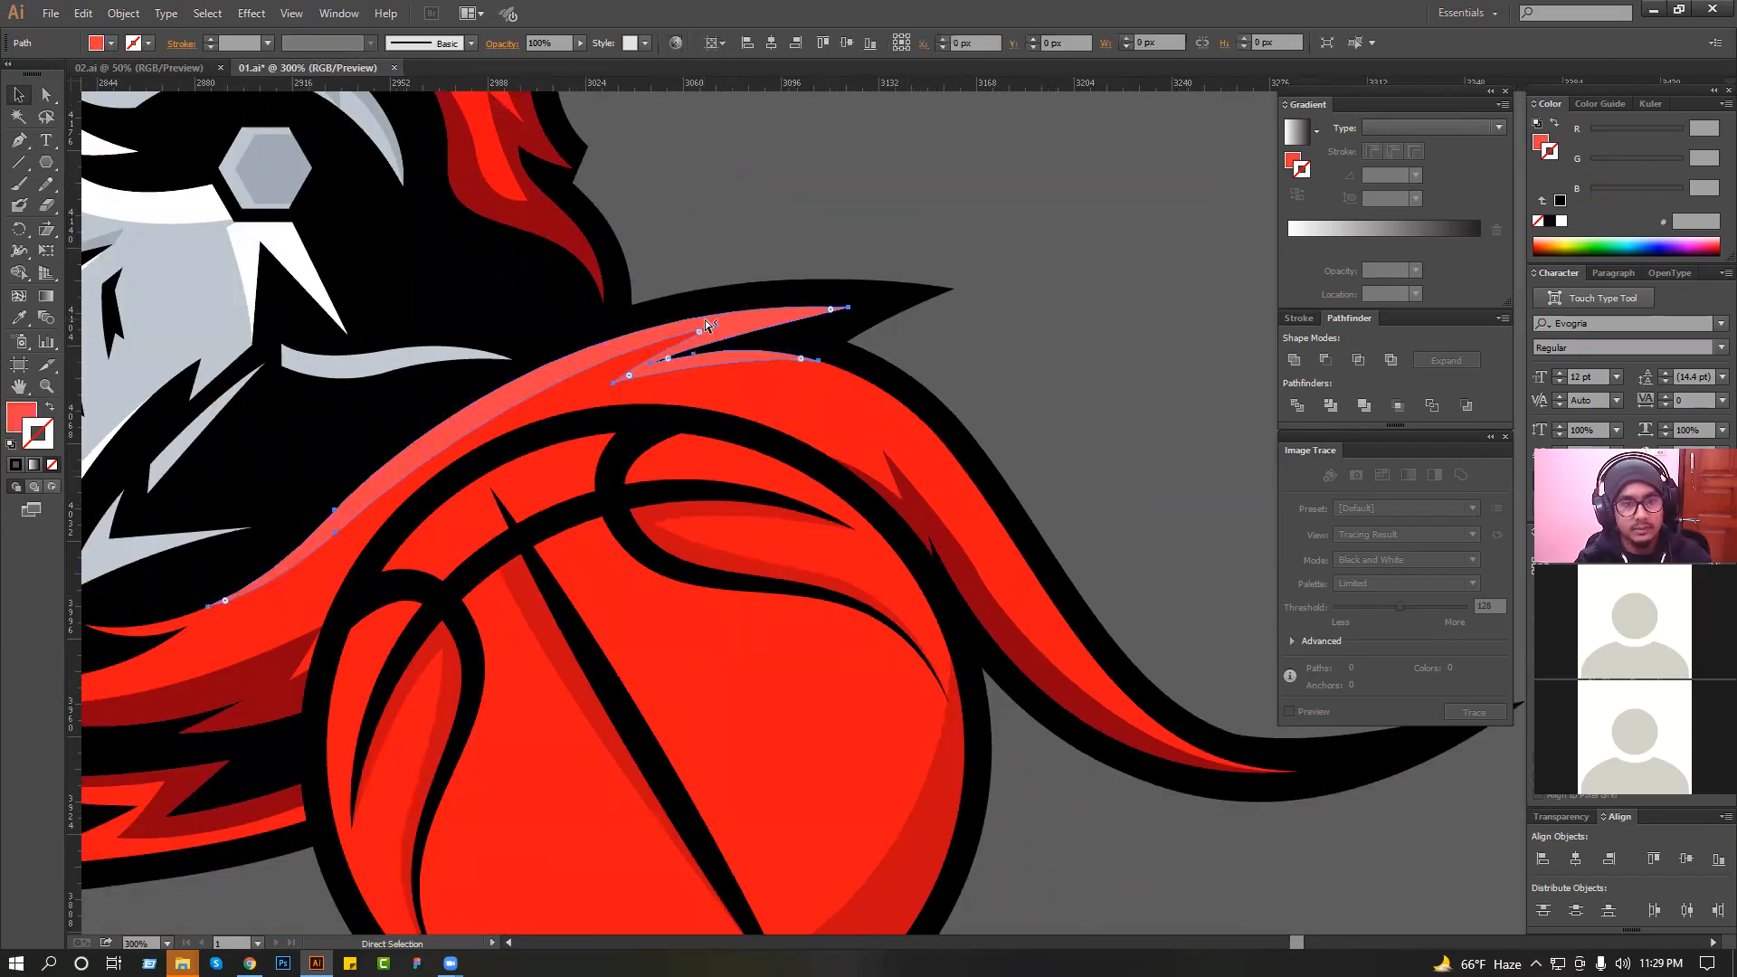
key(i)
click(876, 414)
key(v)
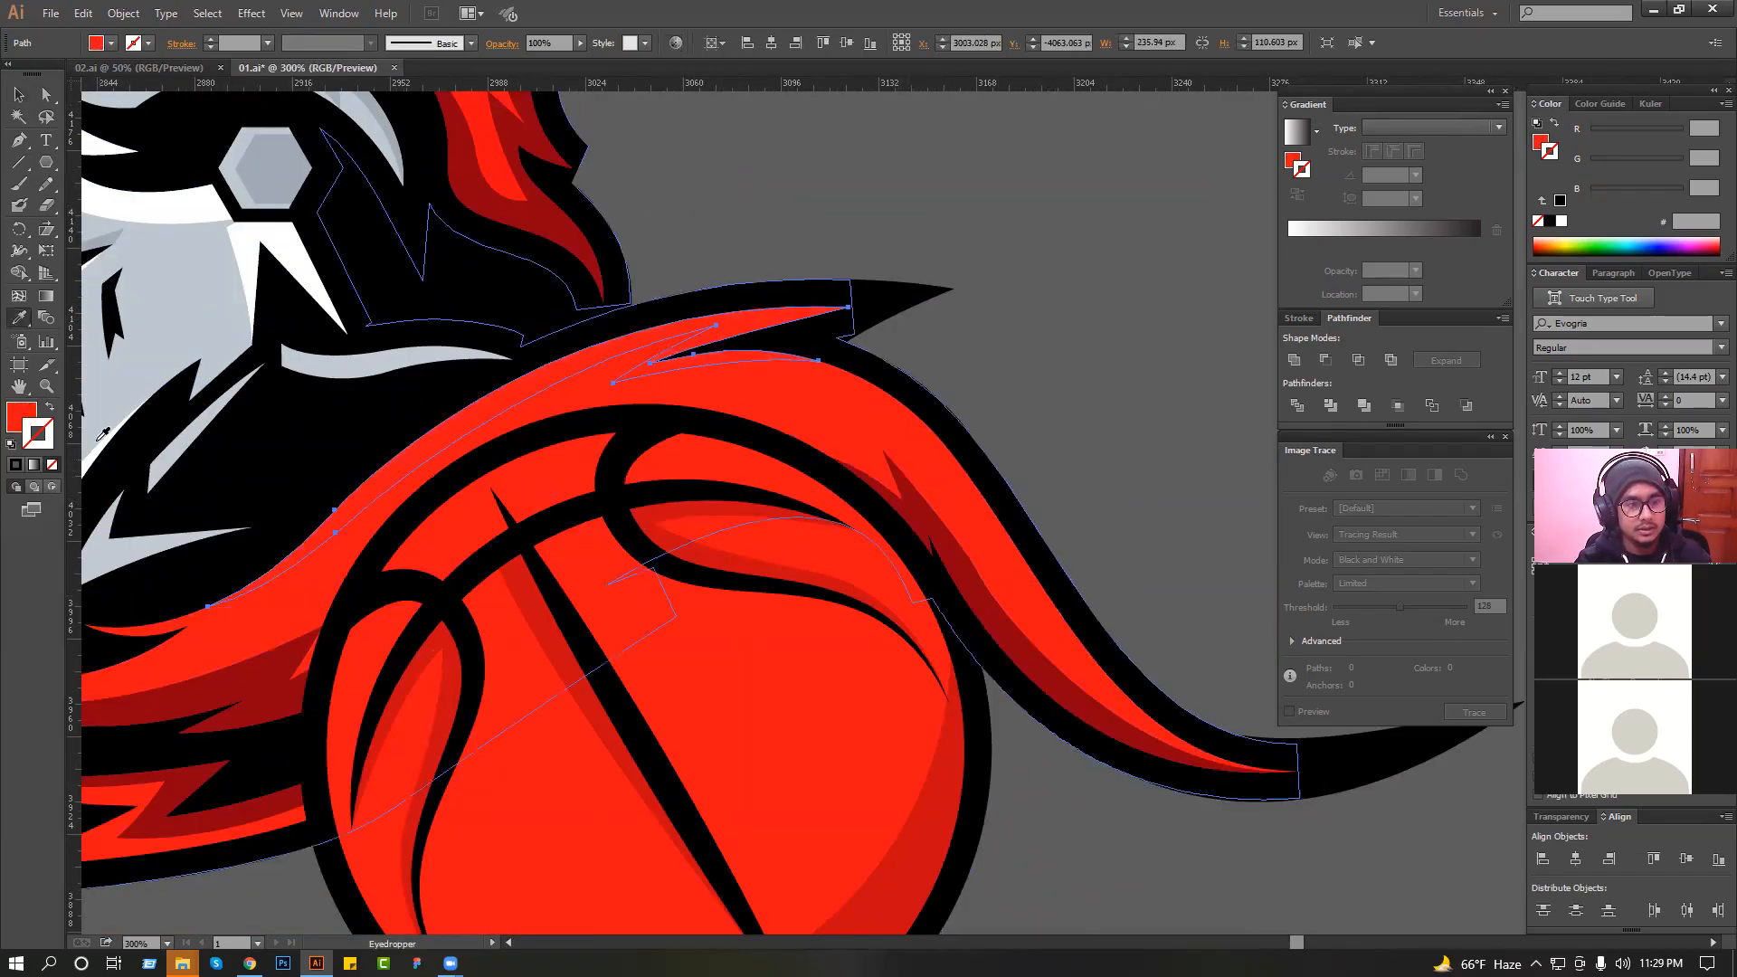
double_click(22, 417)
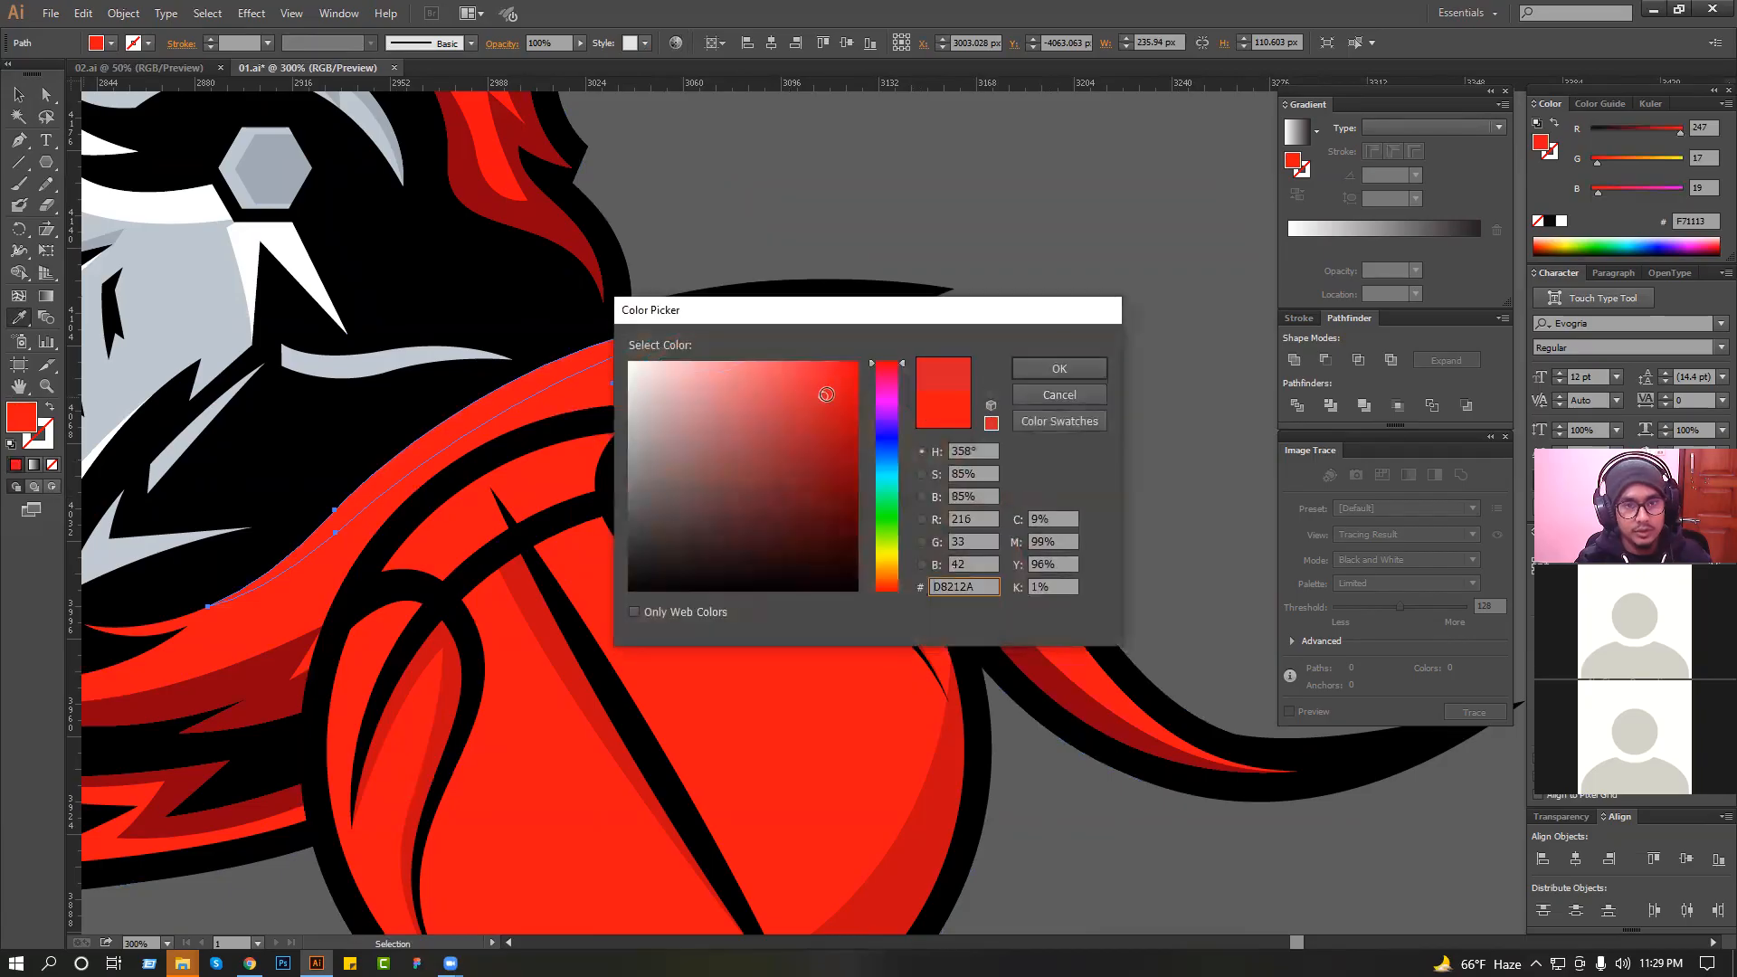
click(1056, 369)
click(18, 95)
click(690, 237)
Set the "team" and "knight rider" text lines to the One Slice font.
scroll(690, 237, down, 2)
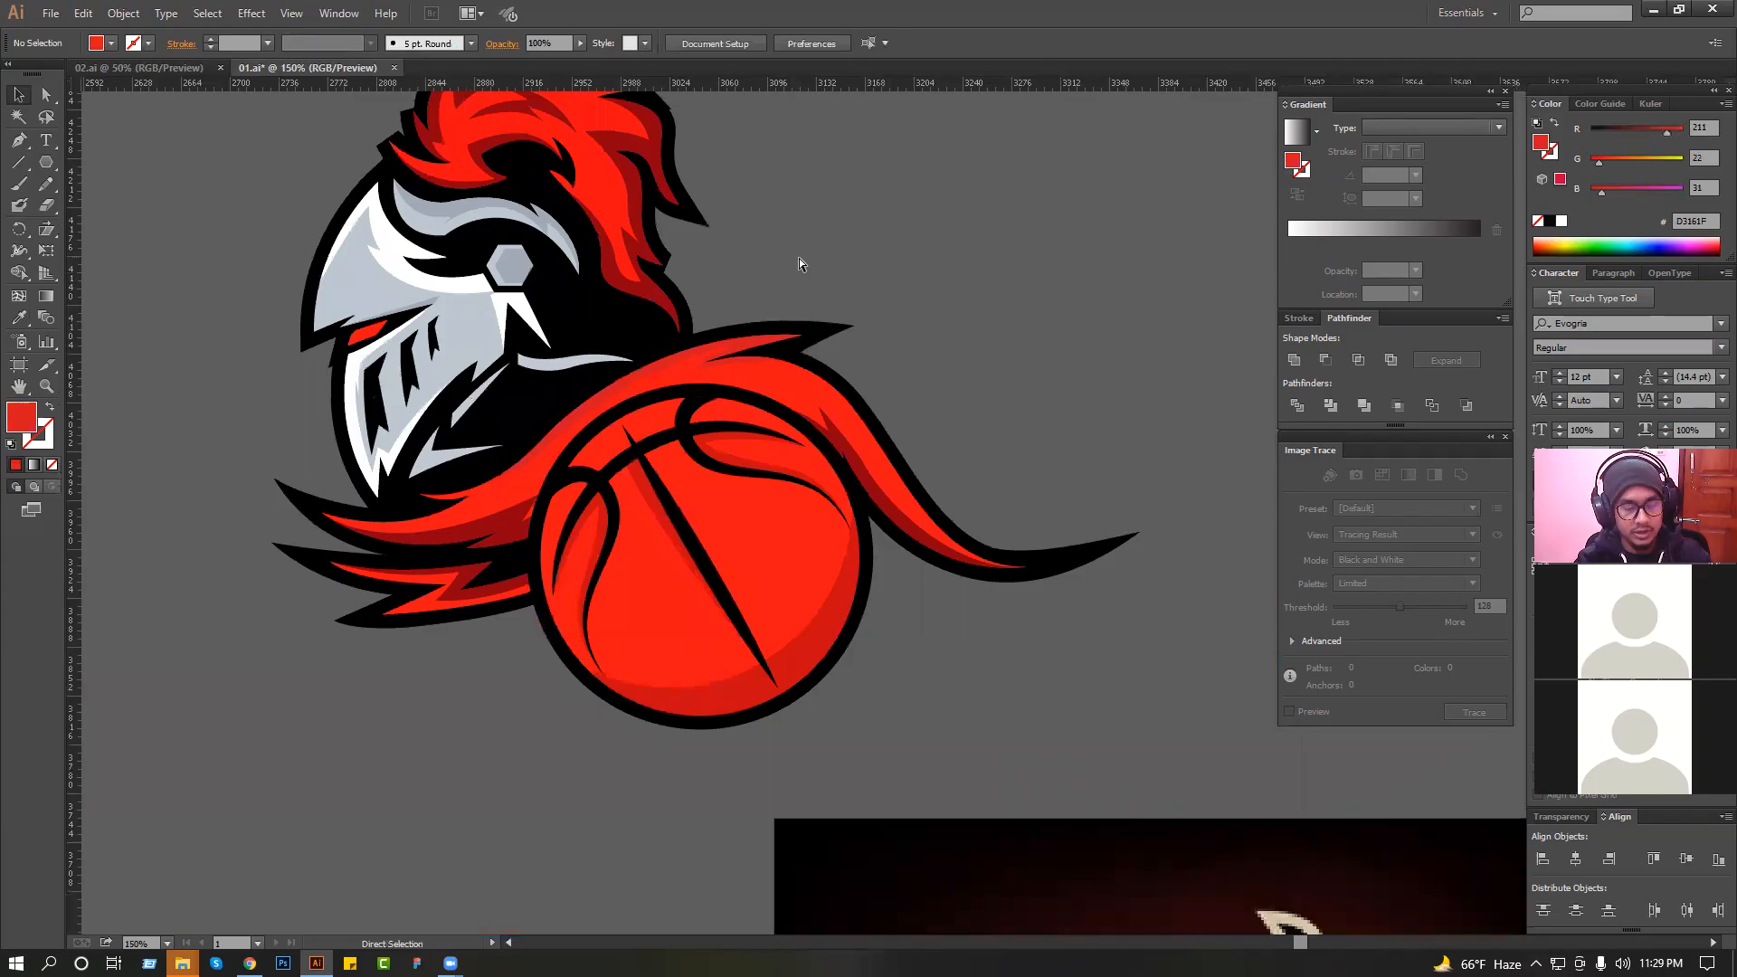
scroll(797, 262, down, 3)
drag(860, 450, 895, 448)
scroll(896, 447, down, 1)
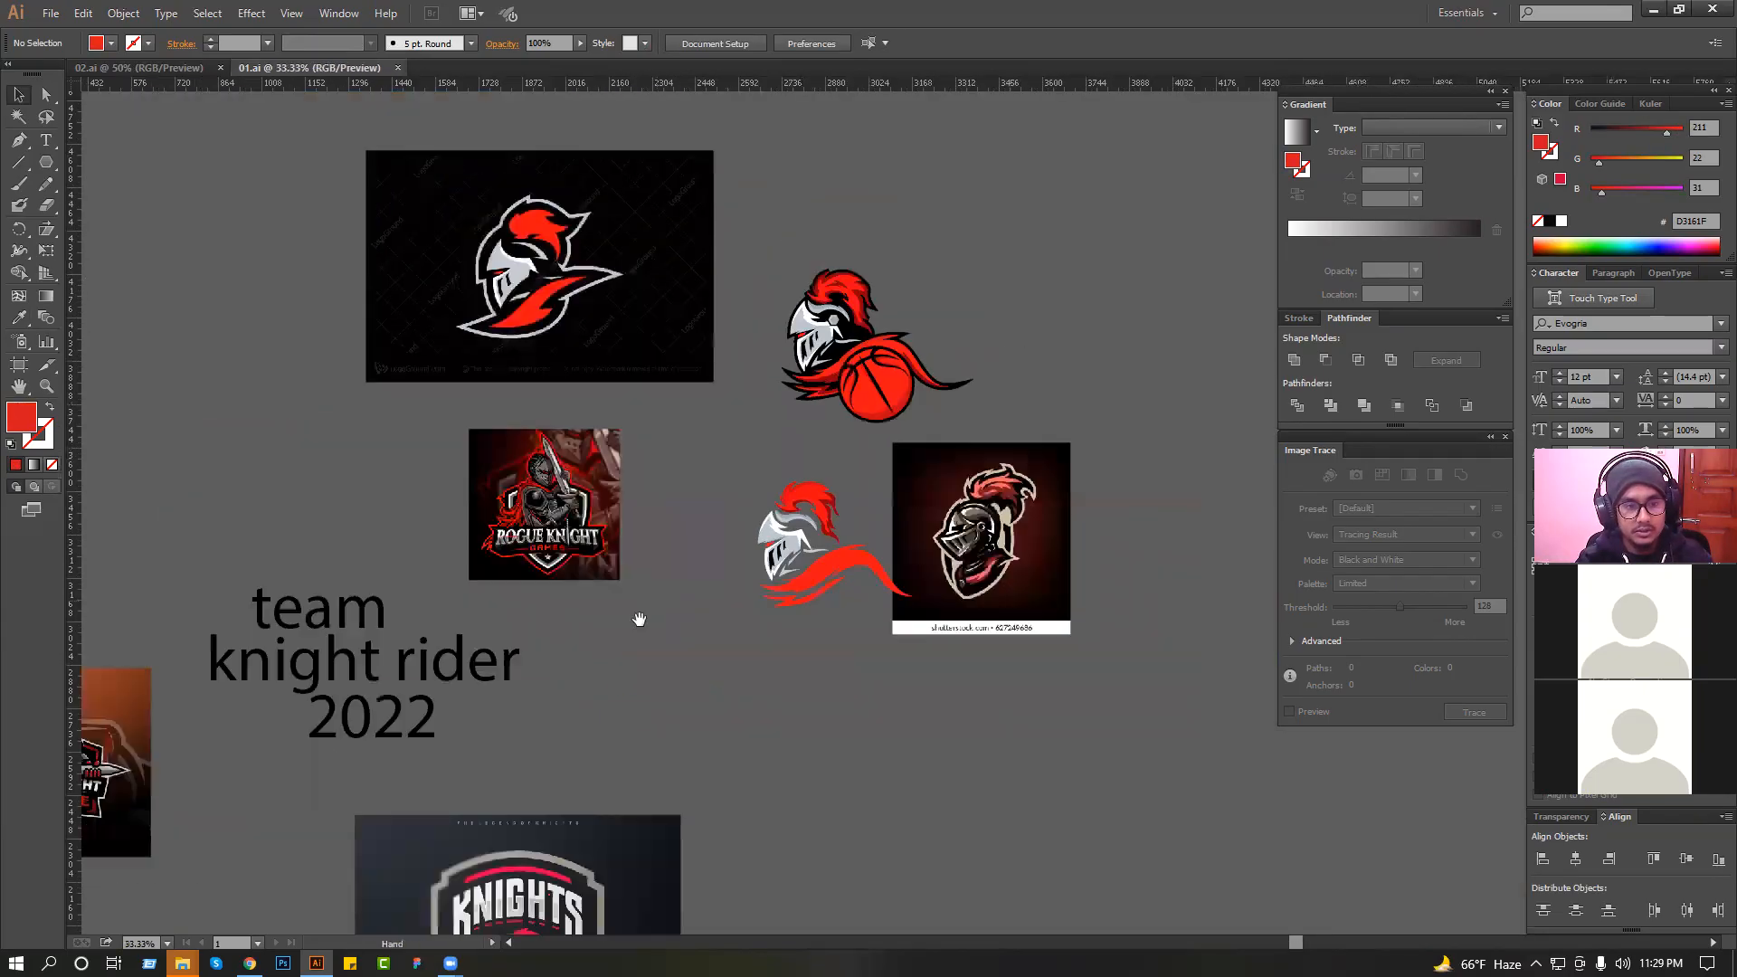
click(359, 614)
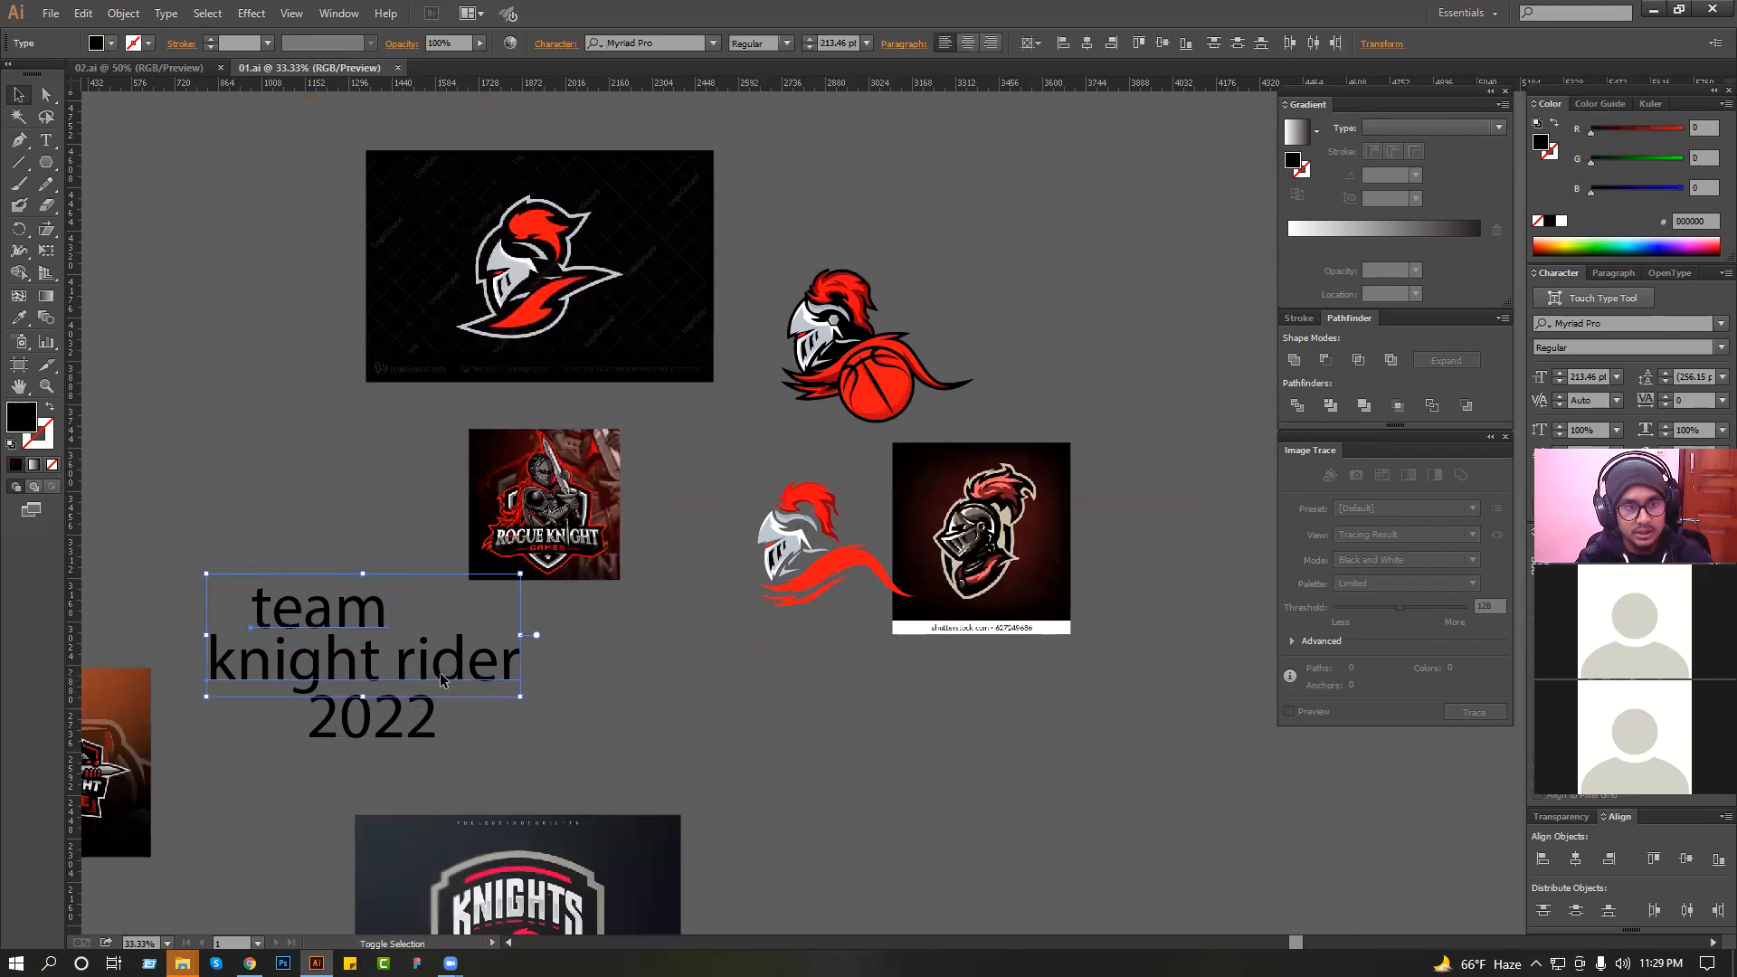
click(712, 44)
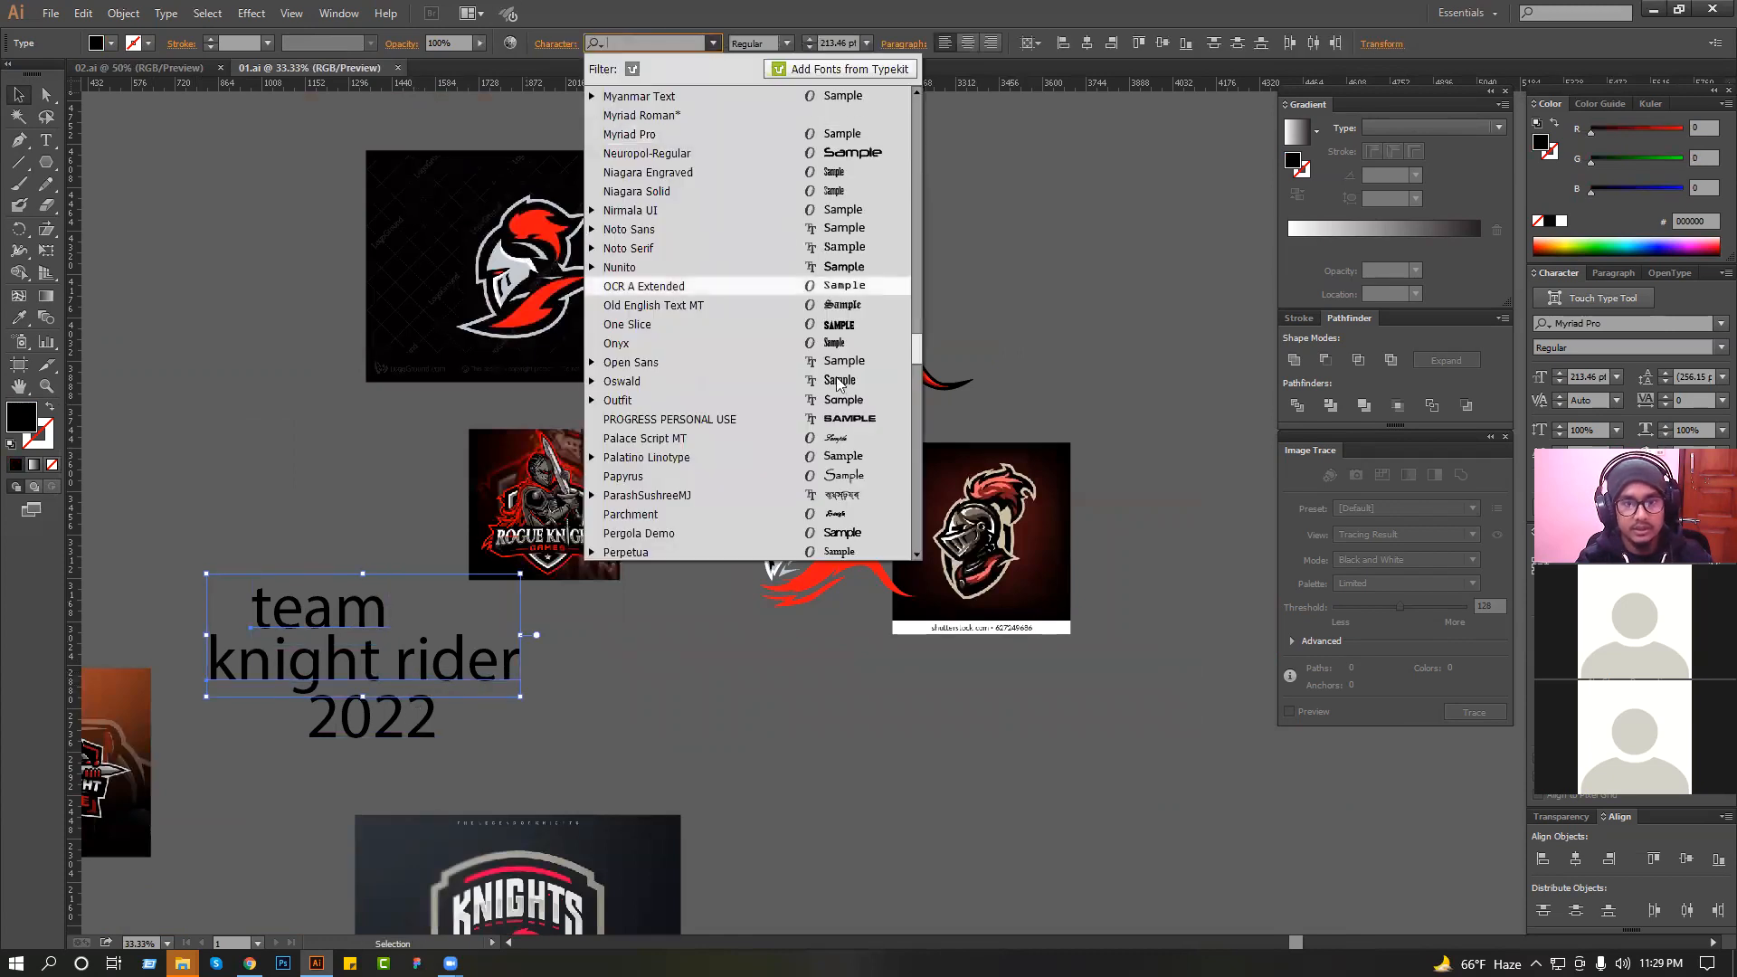
click(847, 331)
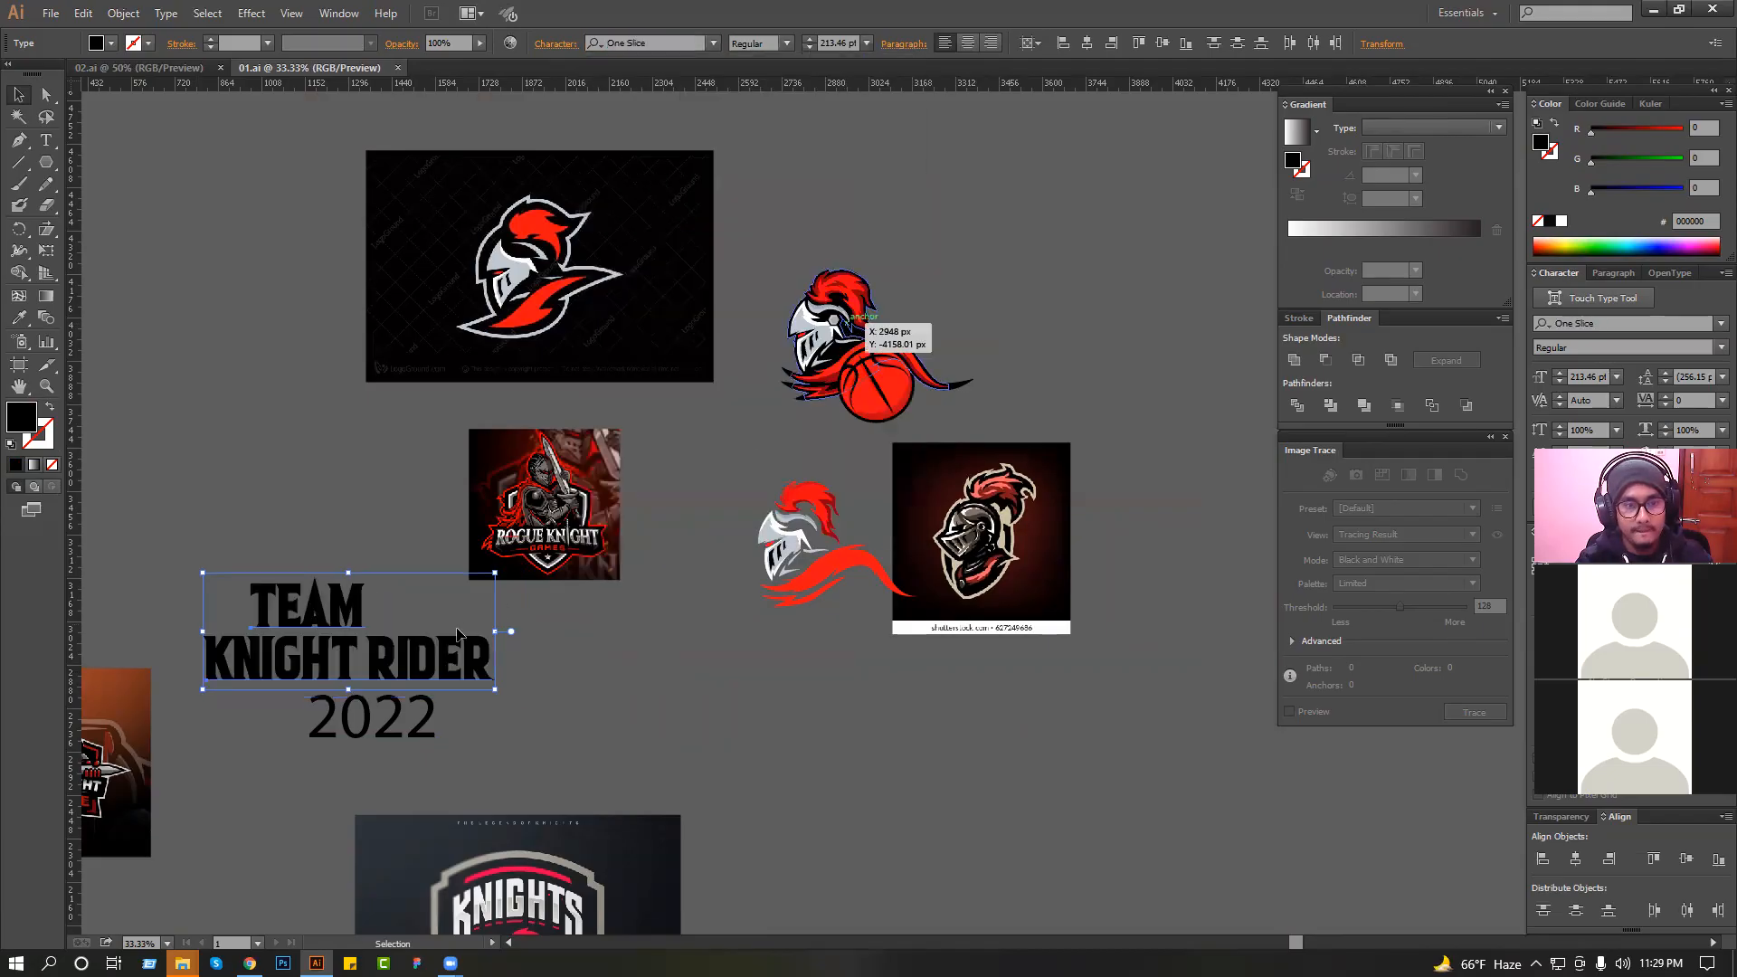
click(561, 666)
drag(793, 722, 801, 723)
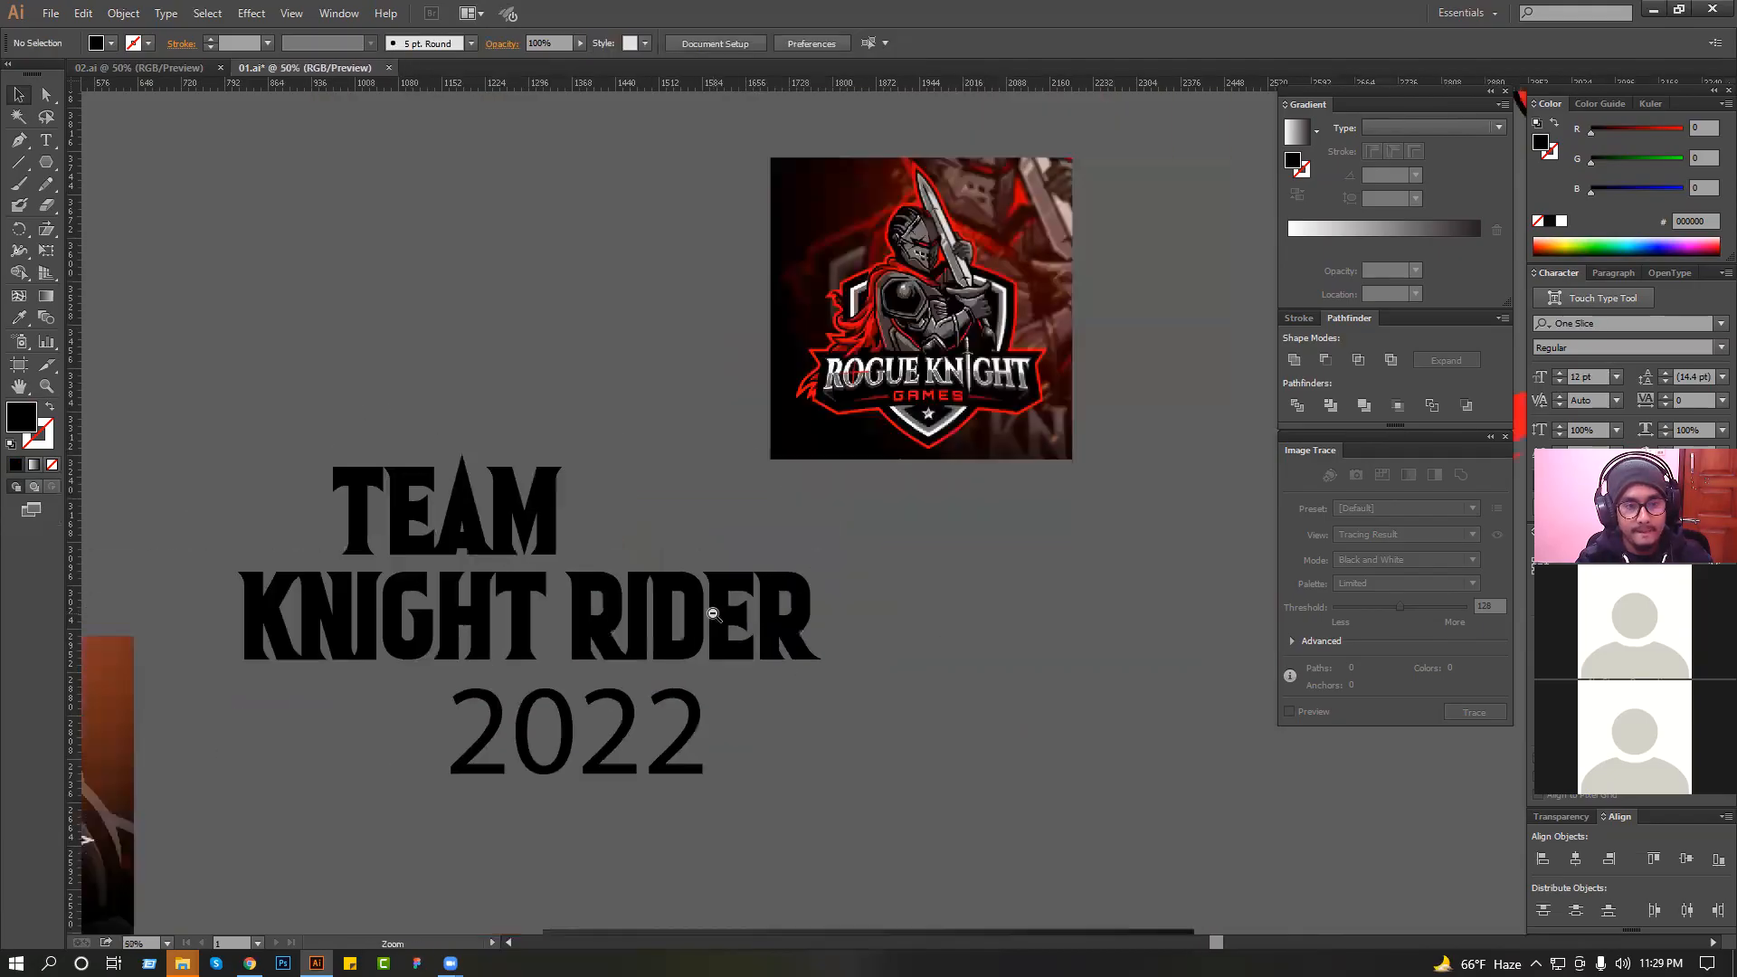
Try the Evogria font on the "KNIGHT RIDER" line, then undo it.
scroll(713, 614, down, 1)
click(683, 610)
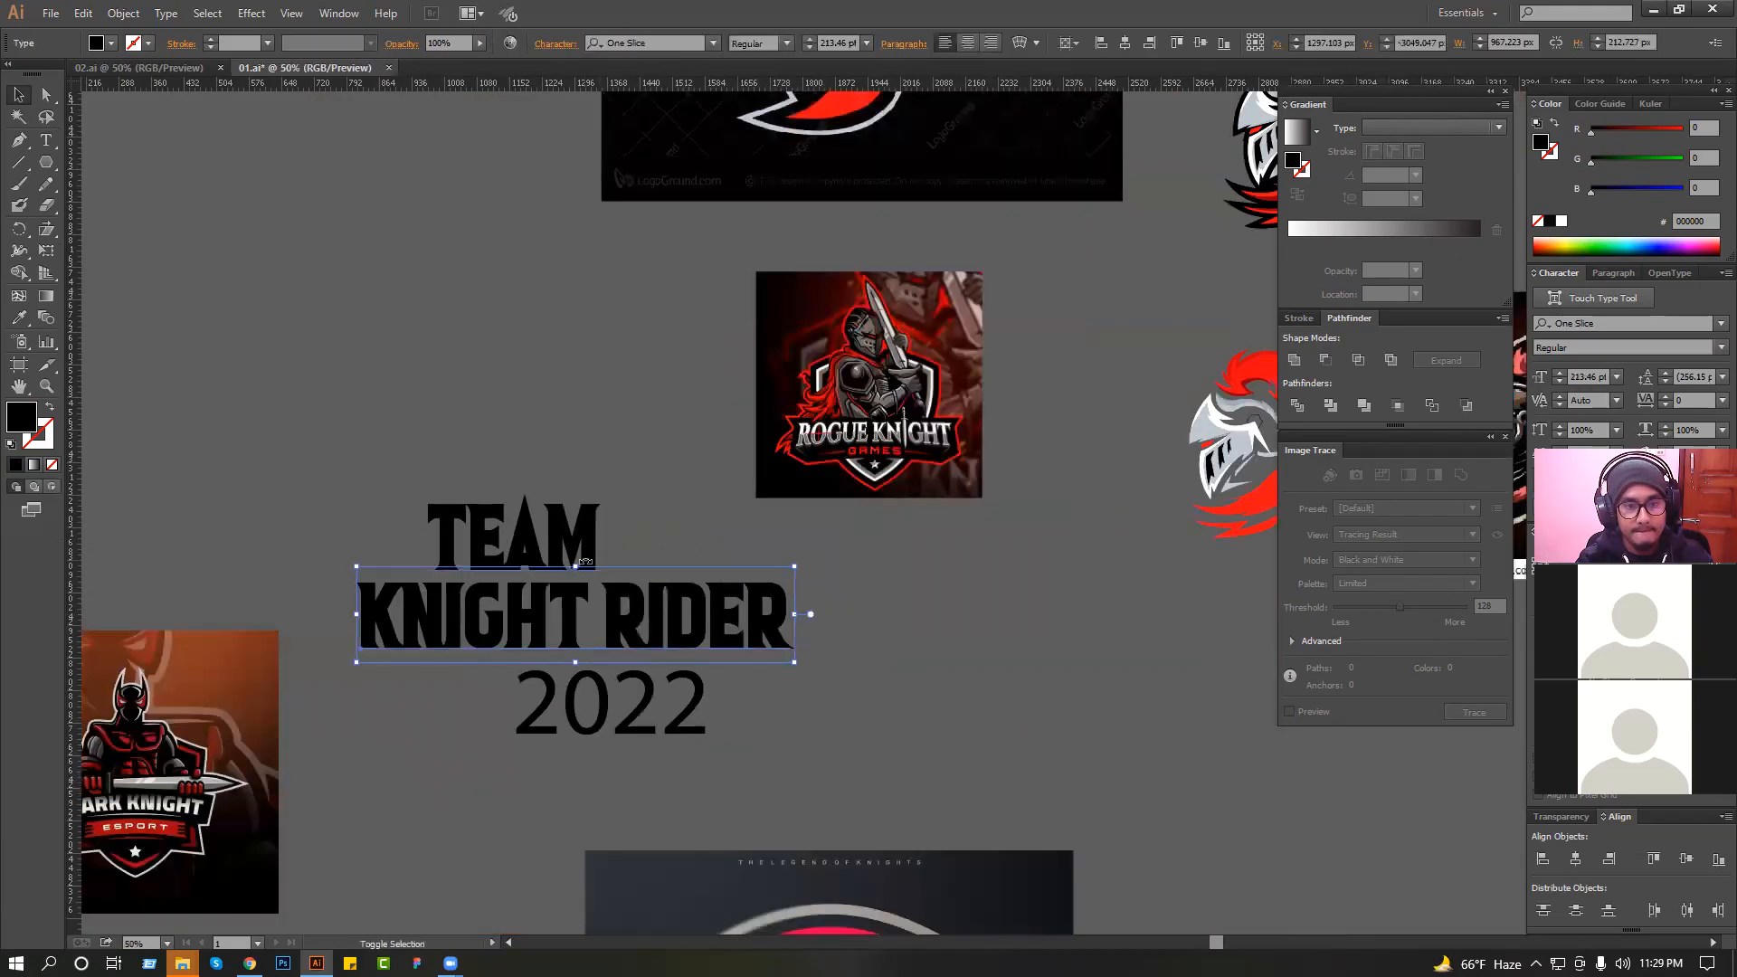
click(713, 43)
scroll(855, 448, up, 5)
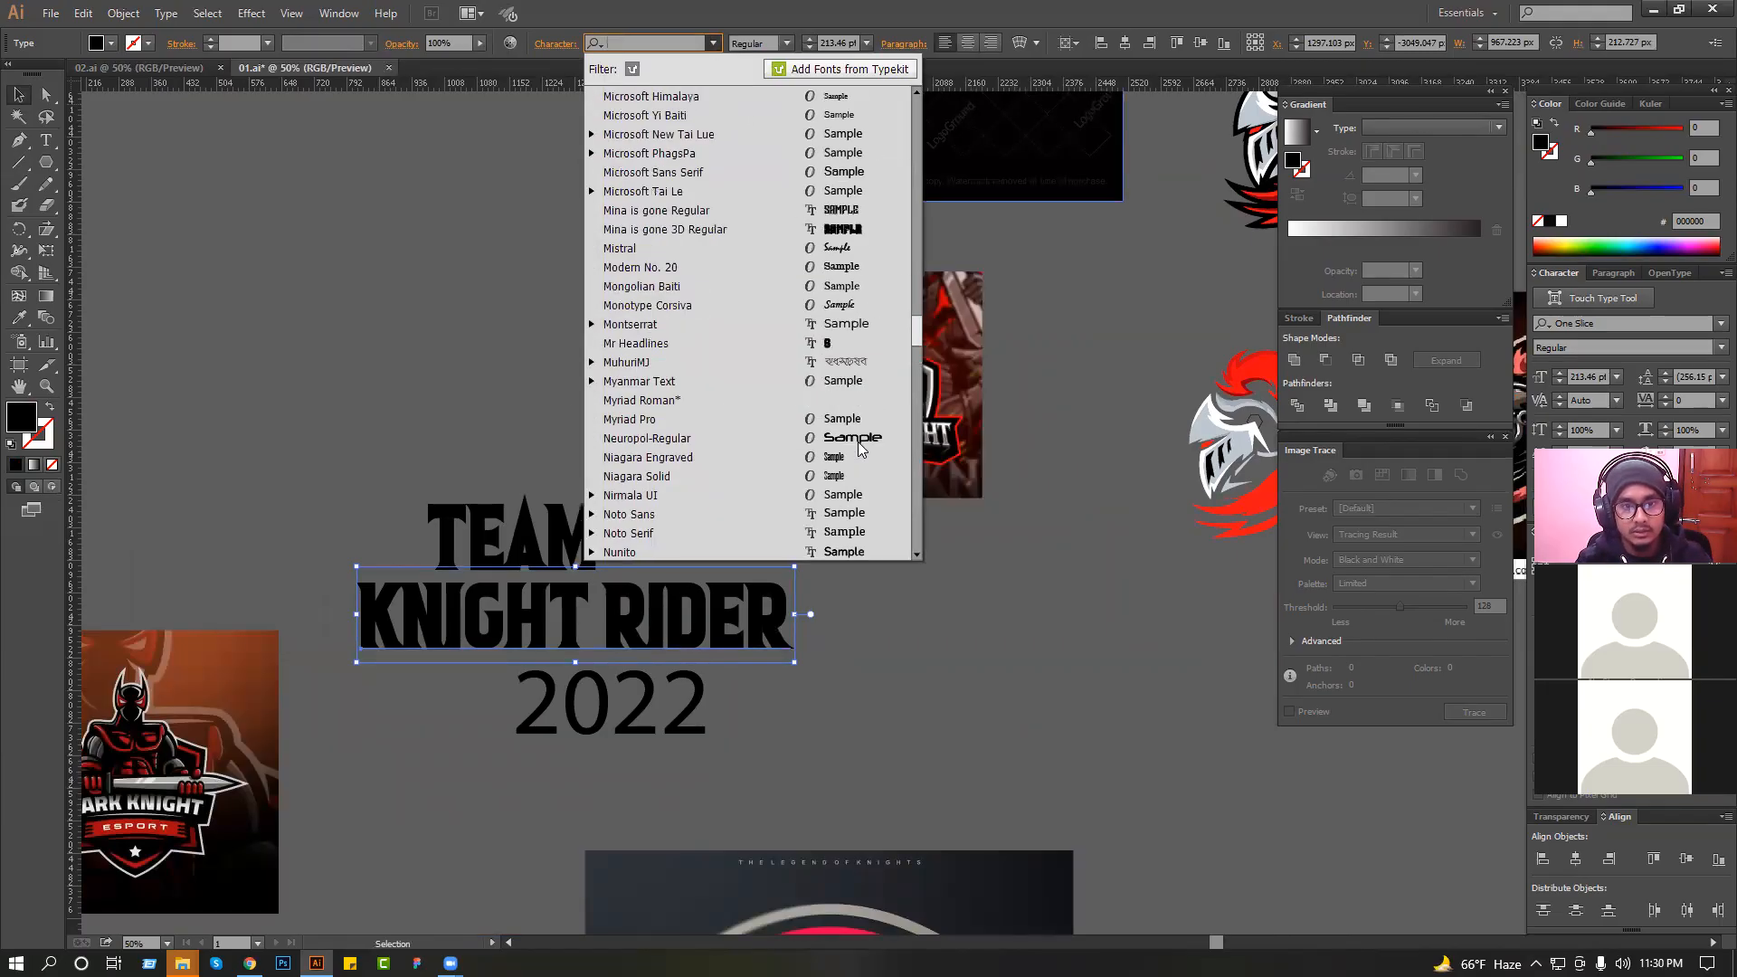
scroll(860, 450, up, 5)
scroll(860, 449, up, 20)
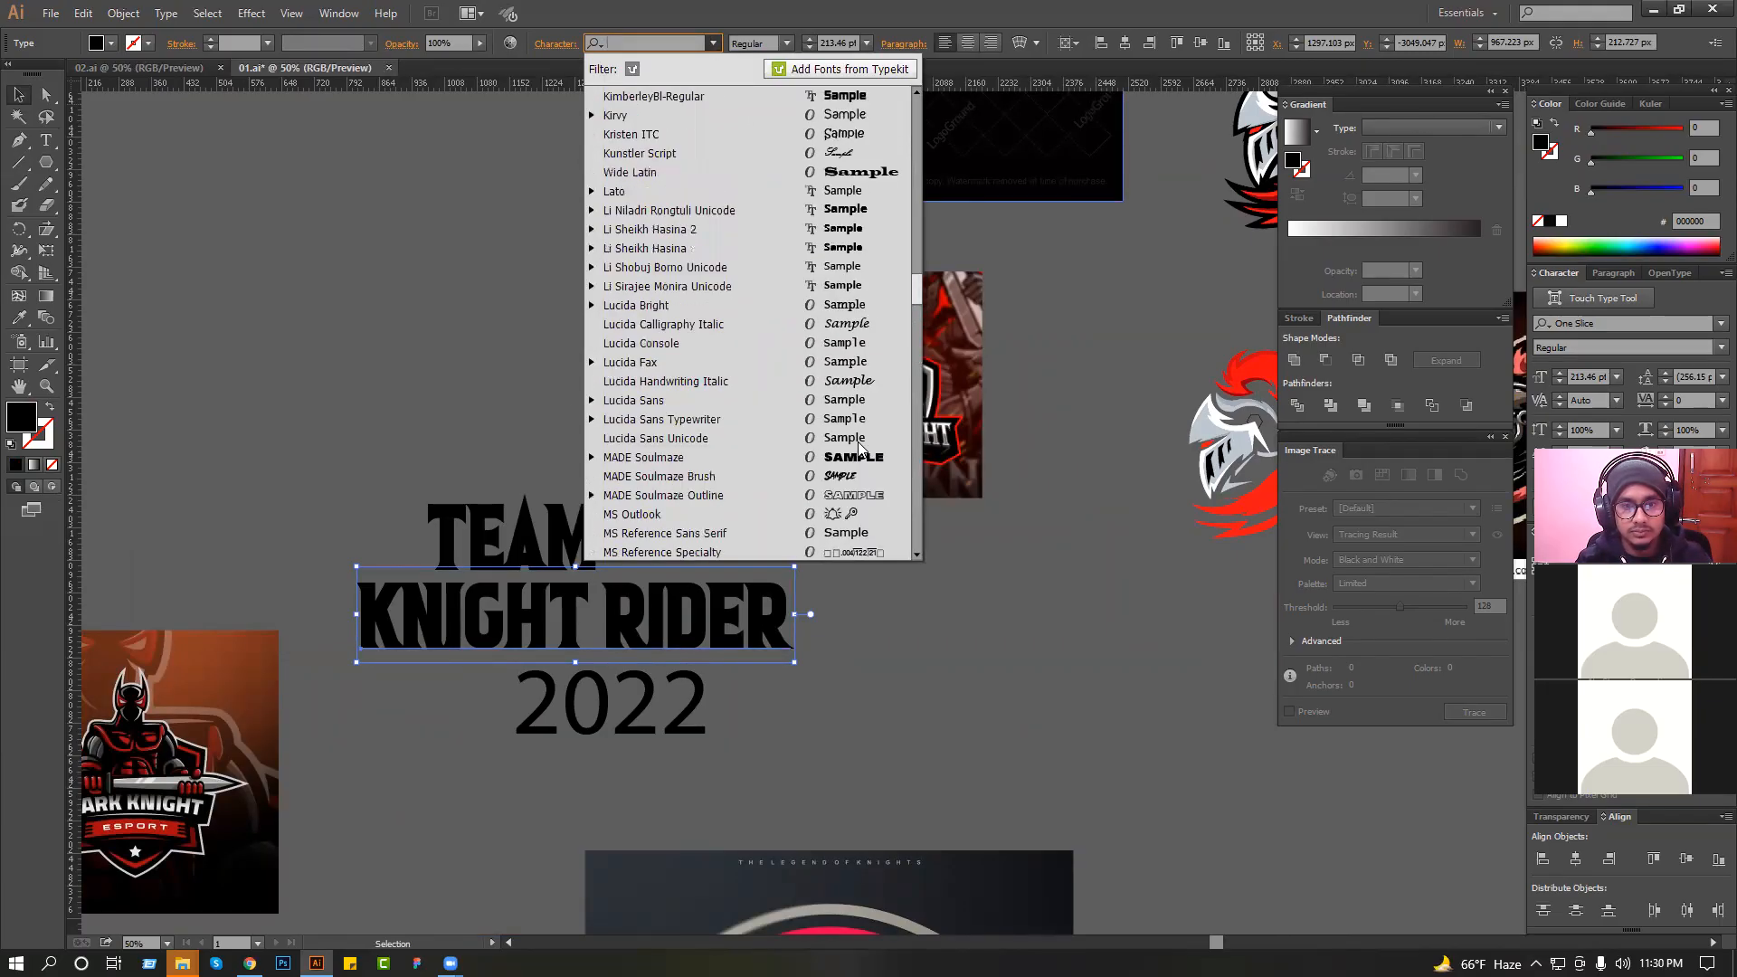
scroll(859, 449, up, 3)
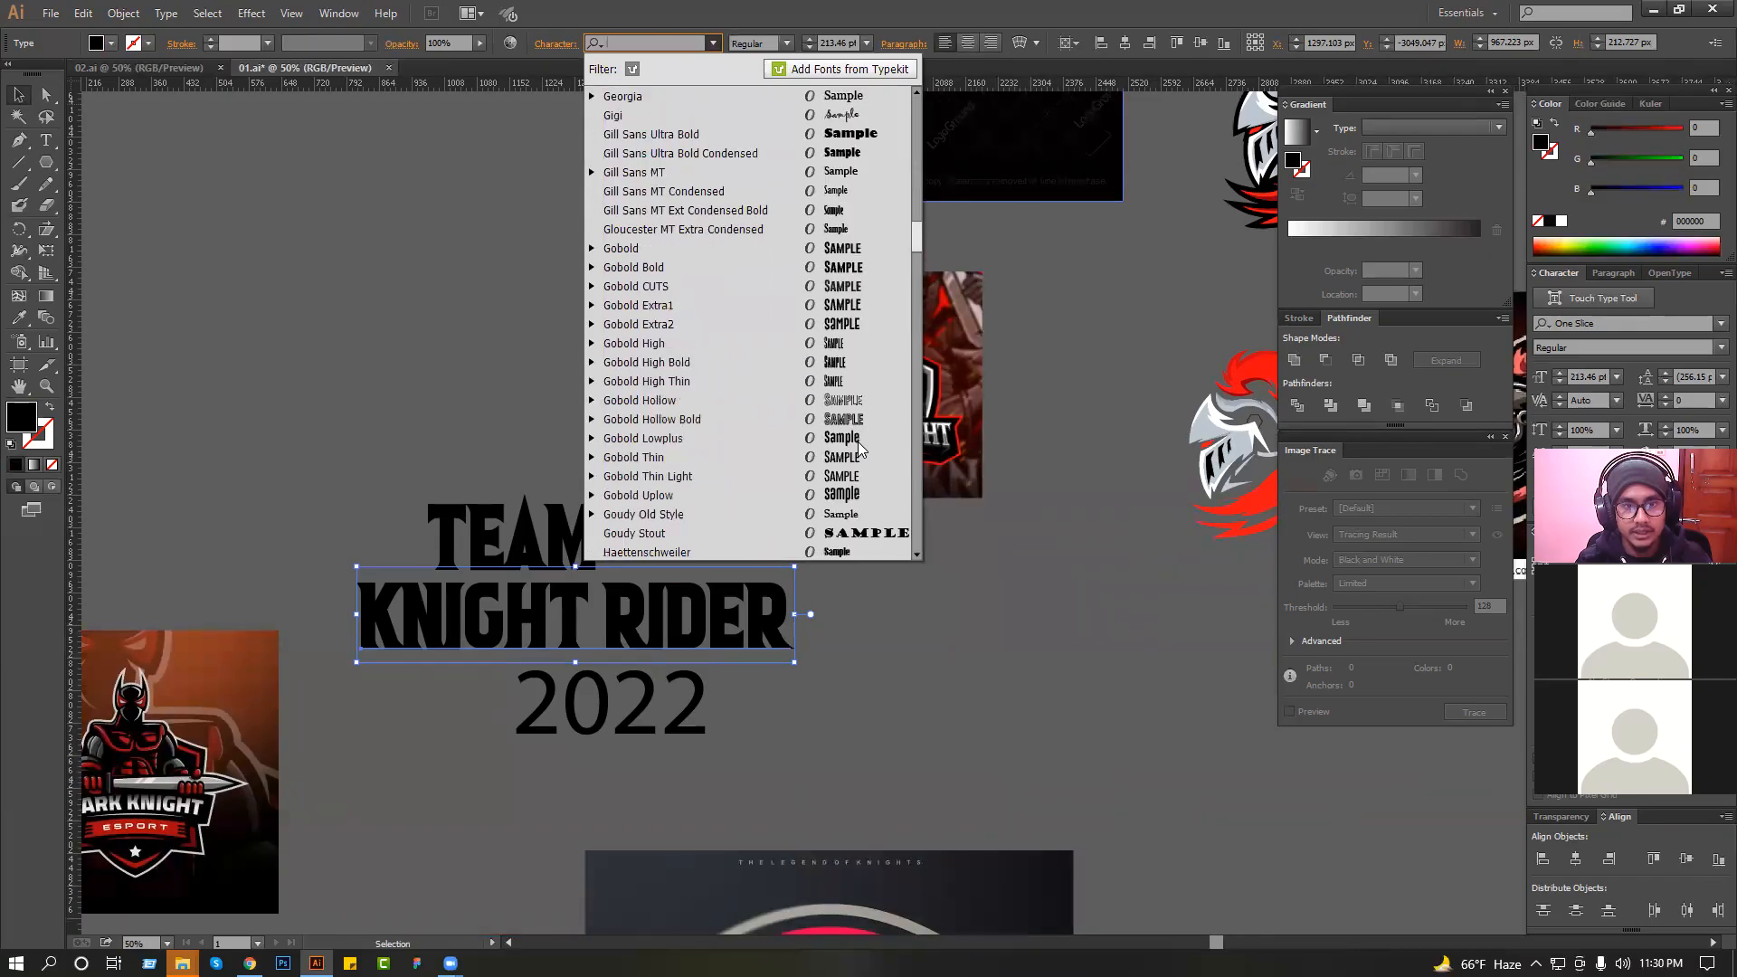
scroll(859, 449, up, 6)
scroll(859, 449, up, 4)
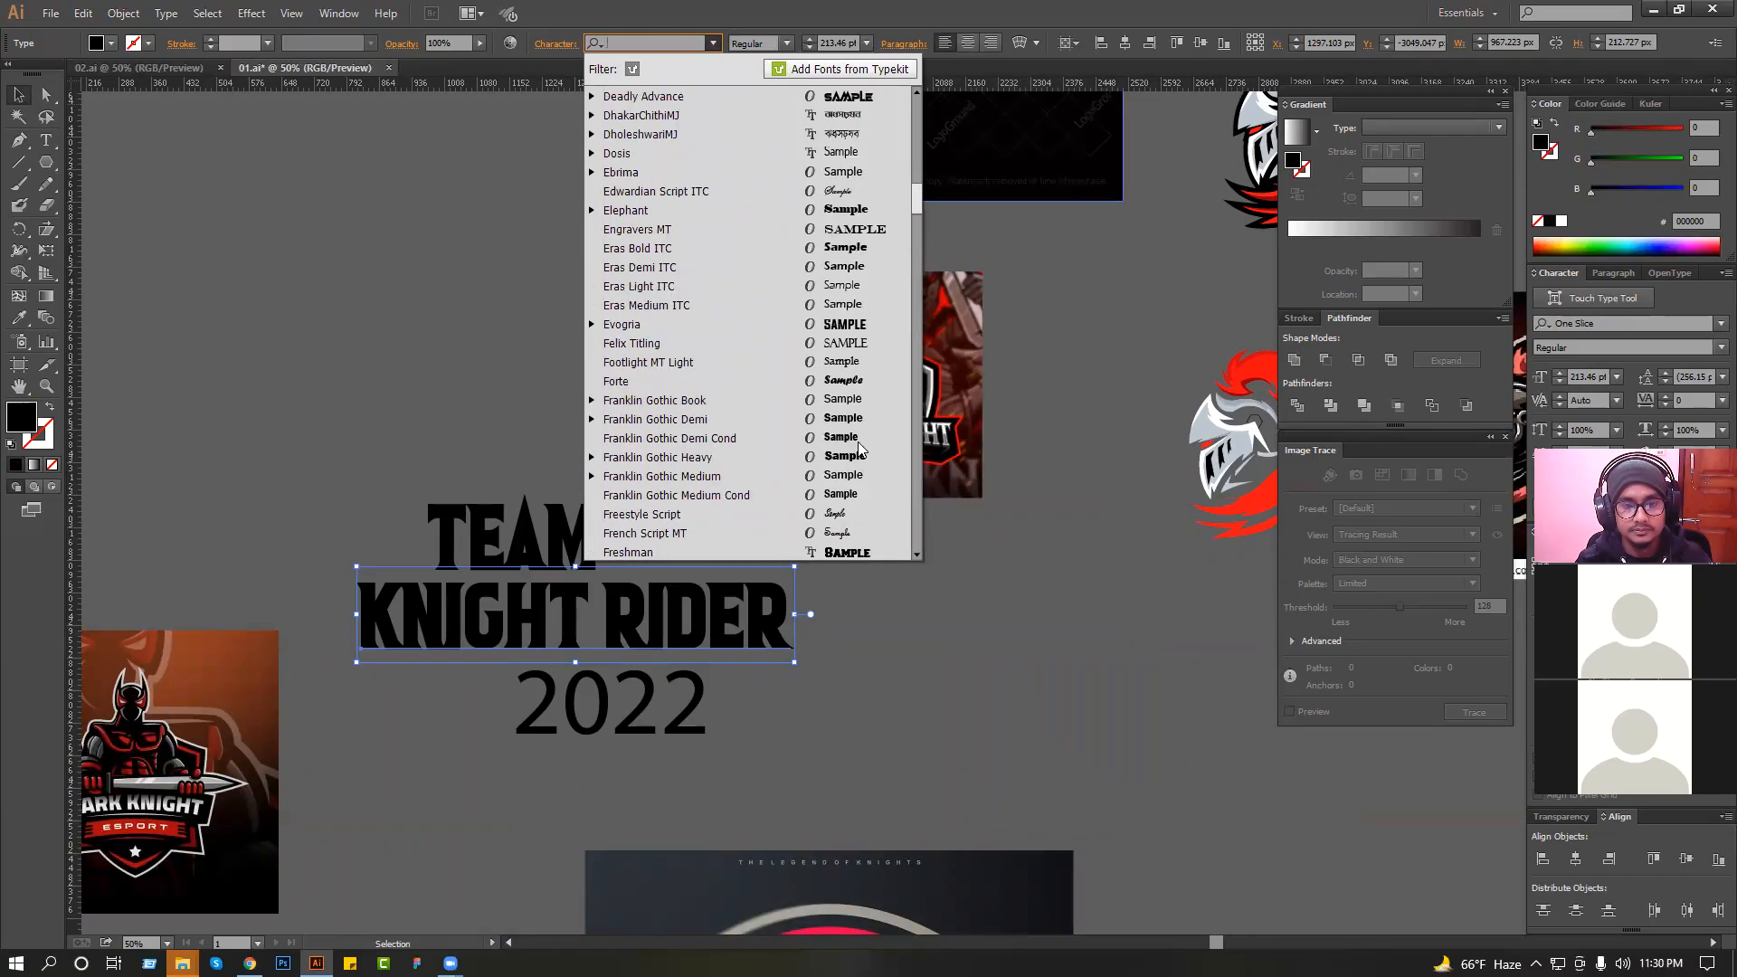
click(854, 327)
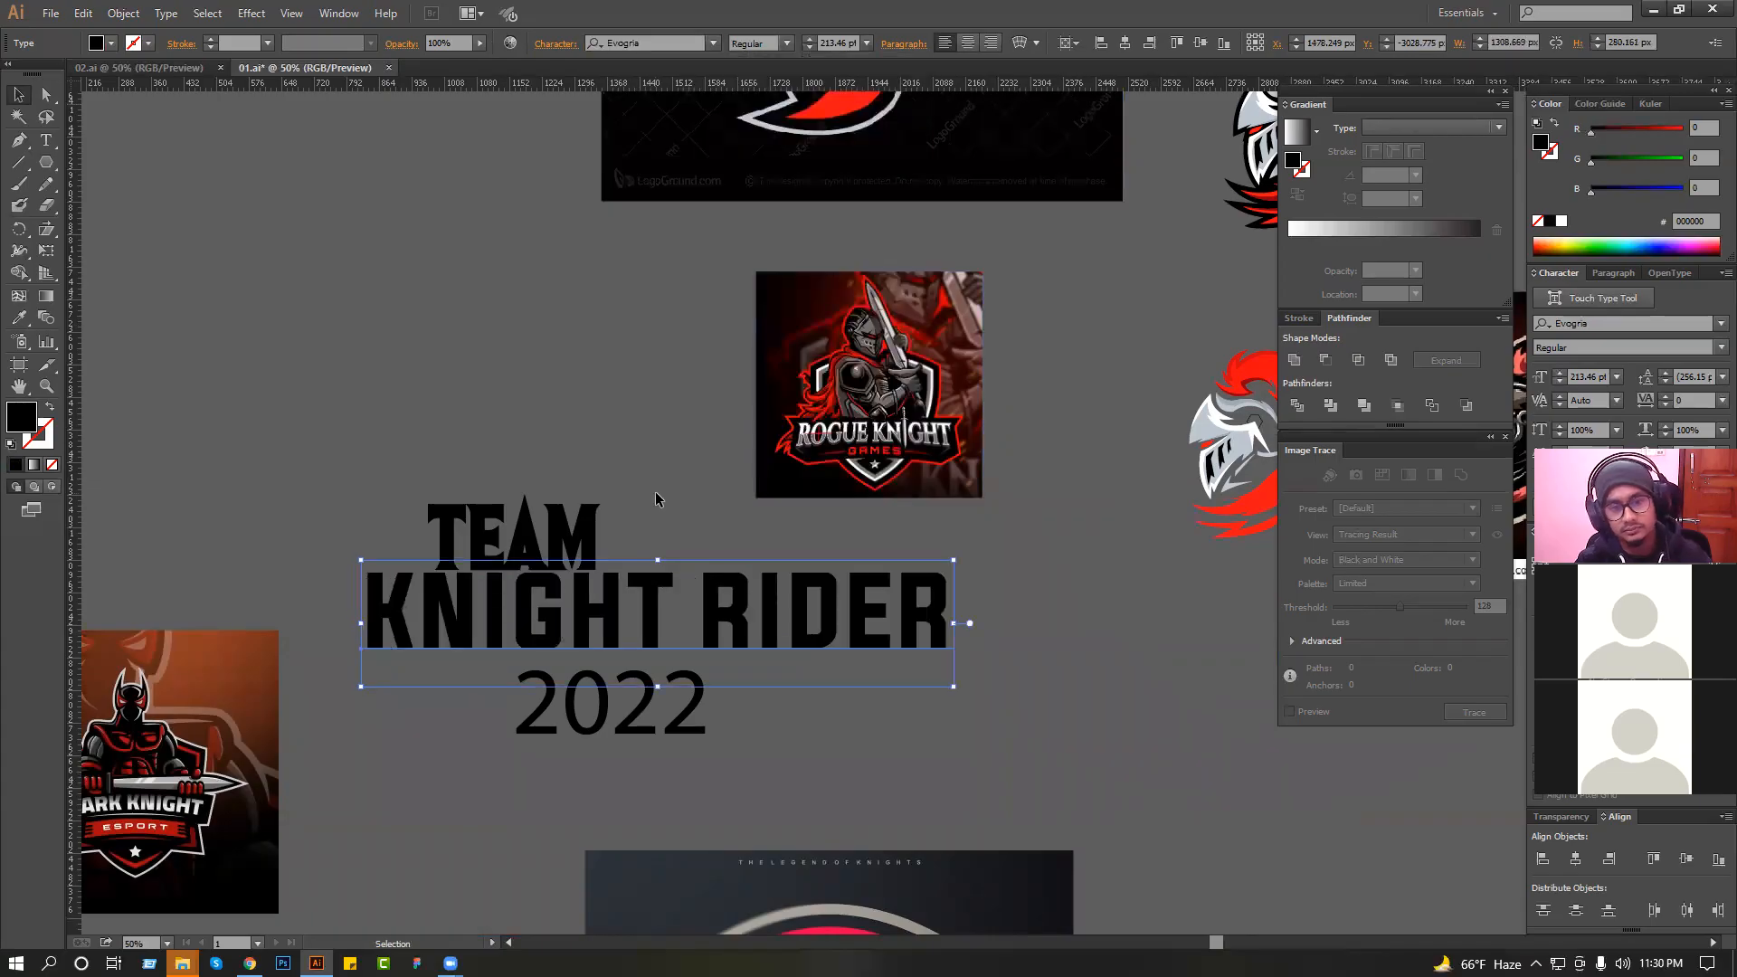
key(ctrl+z)
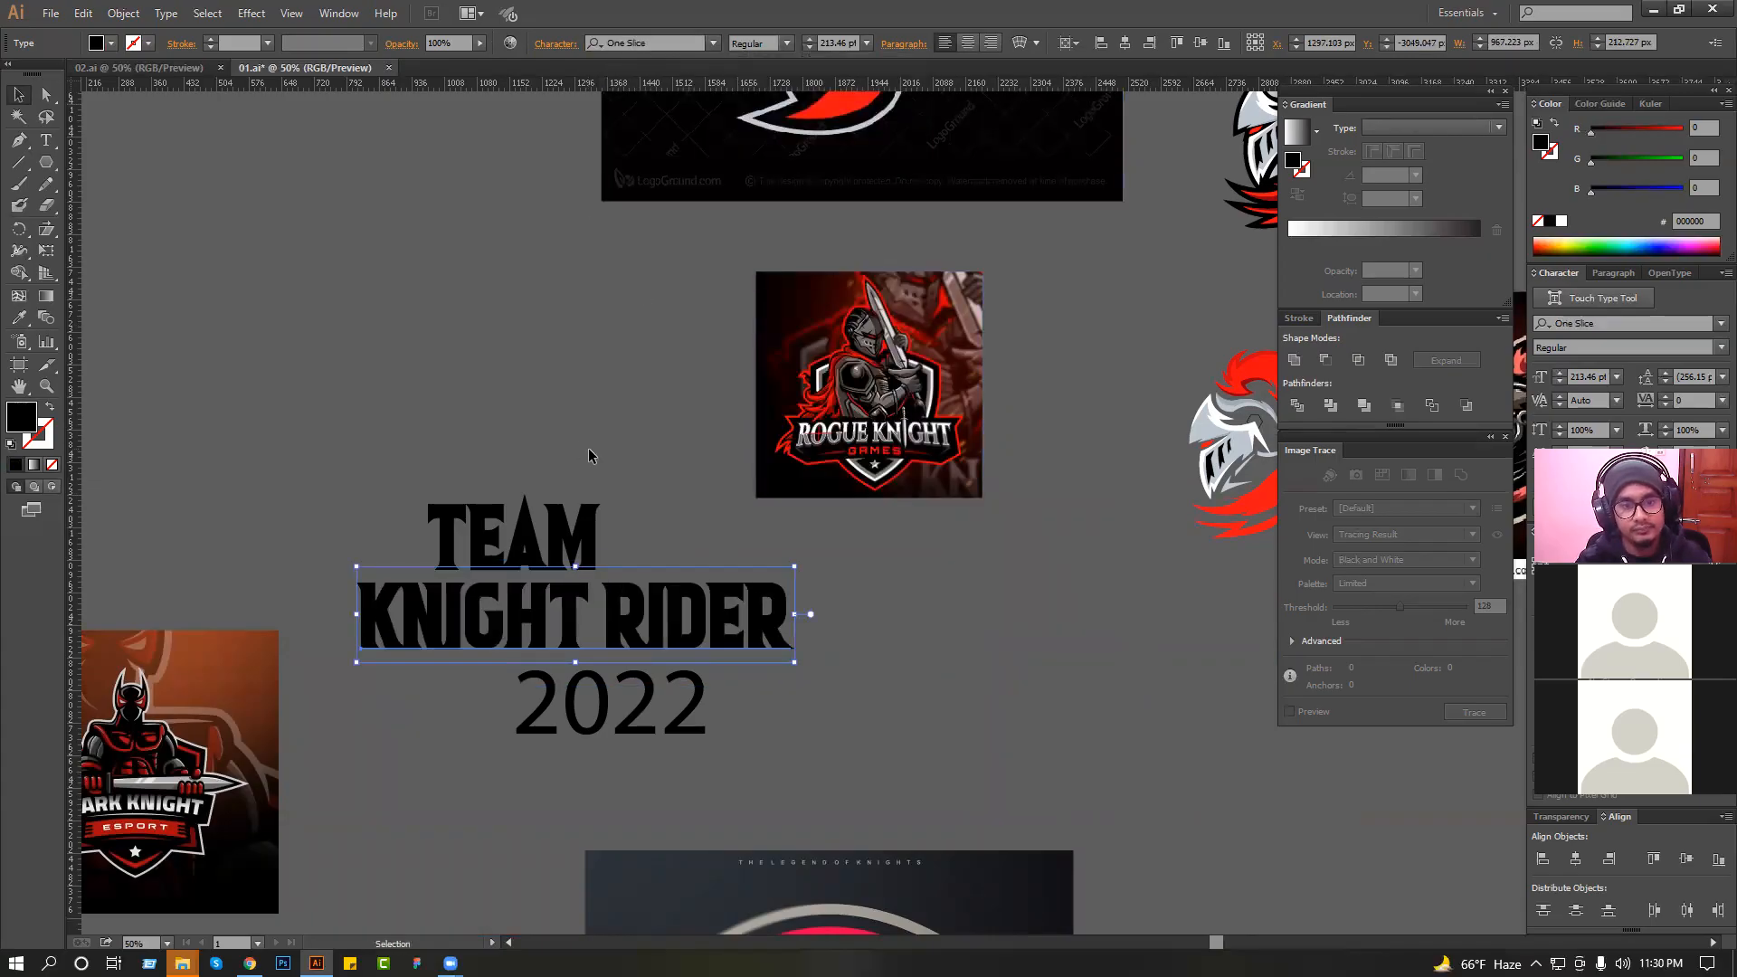
click(588, 450)
key(alt+Tab)
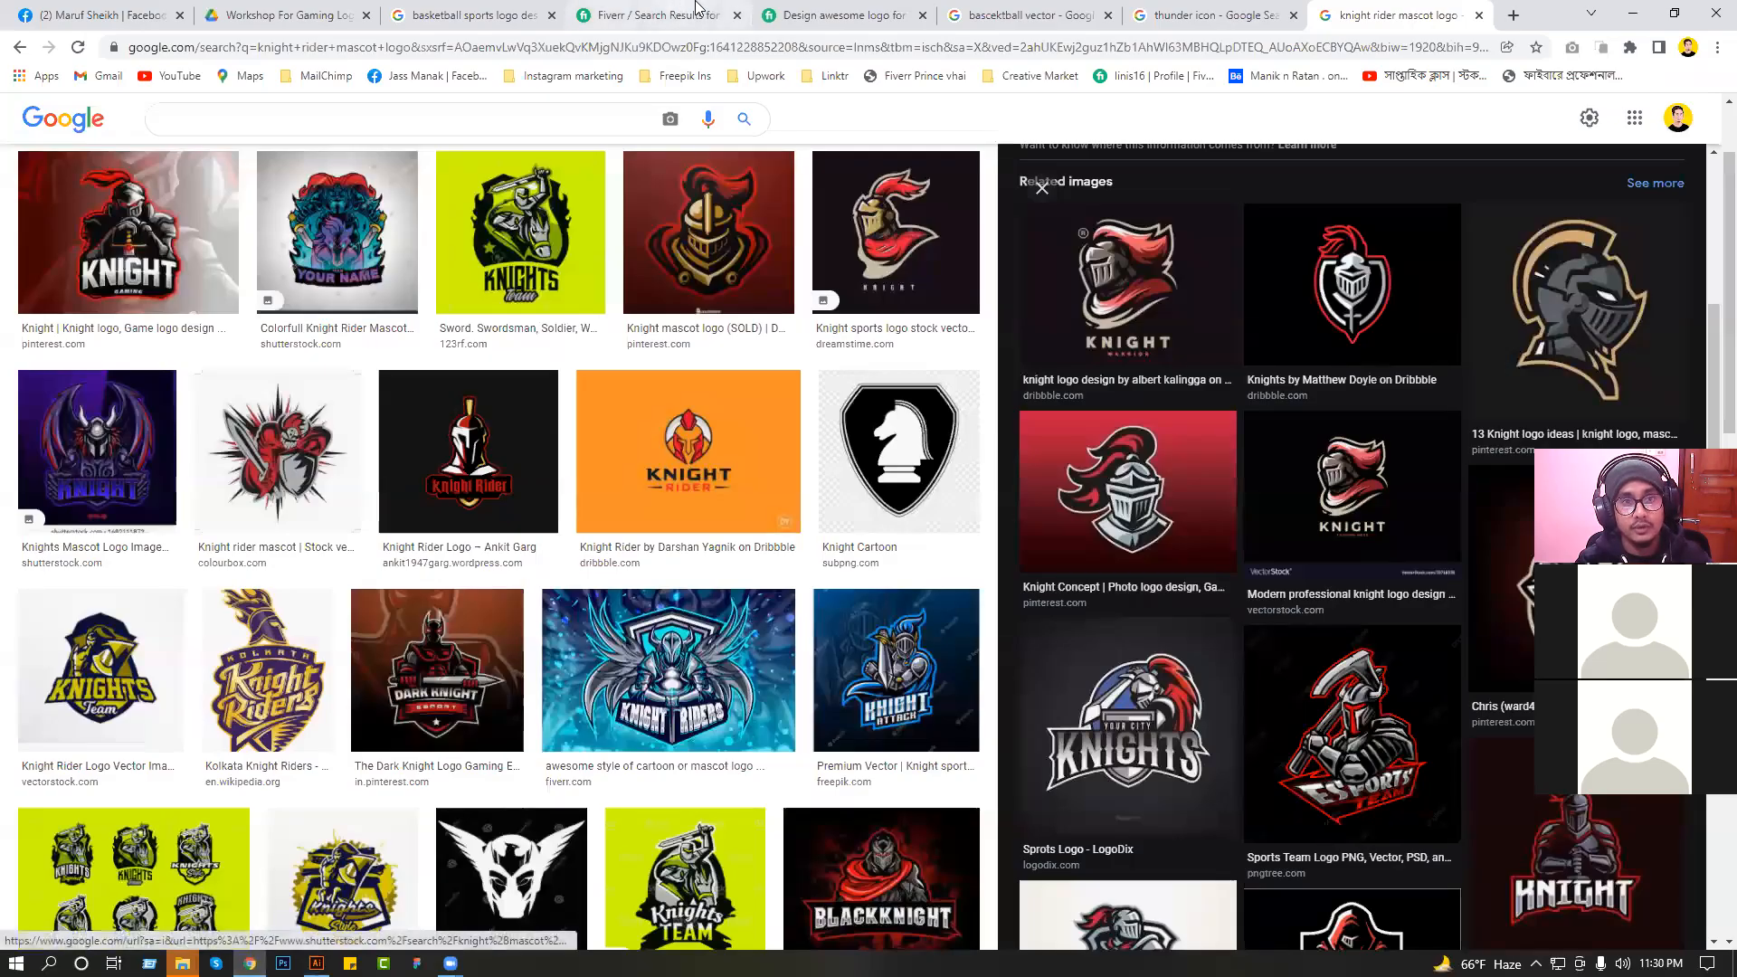
click(1257, 15)
click(1511, 16)
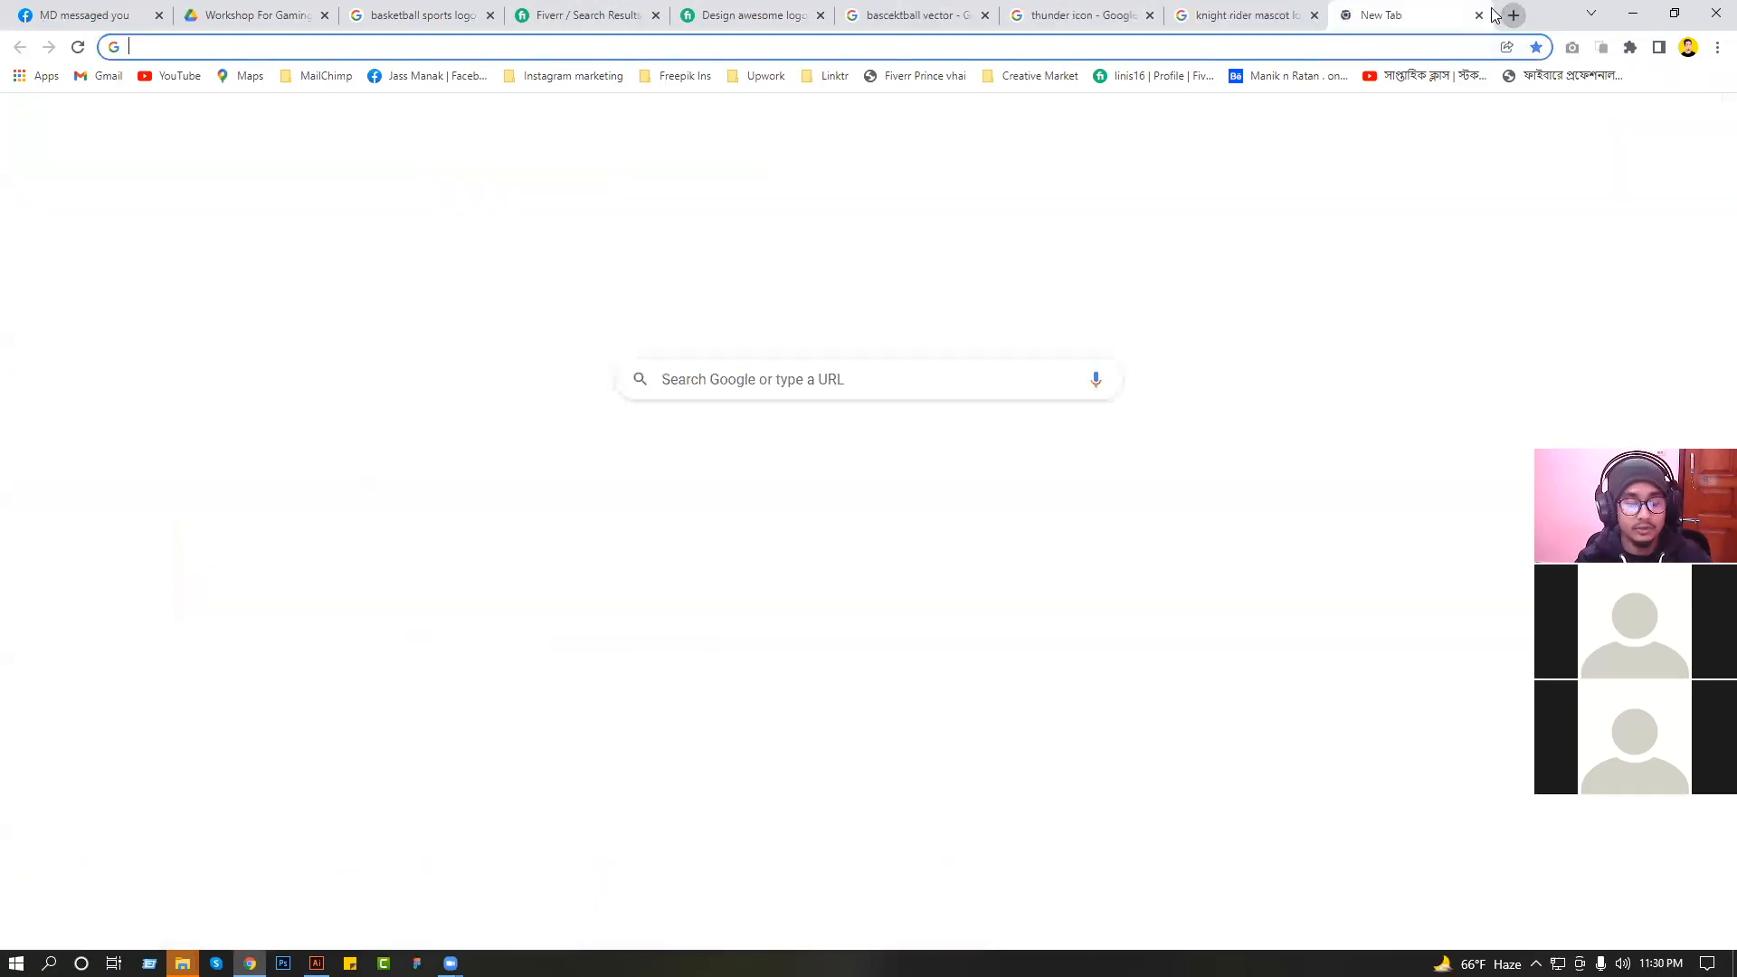
text(dafo)
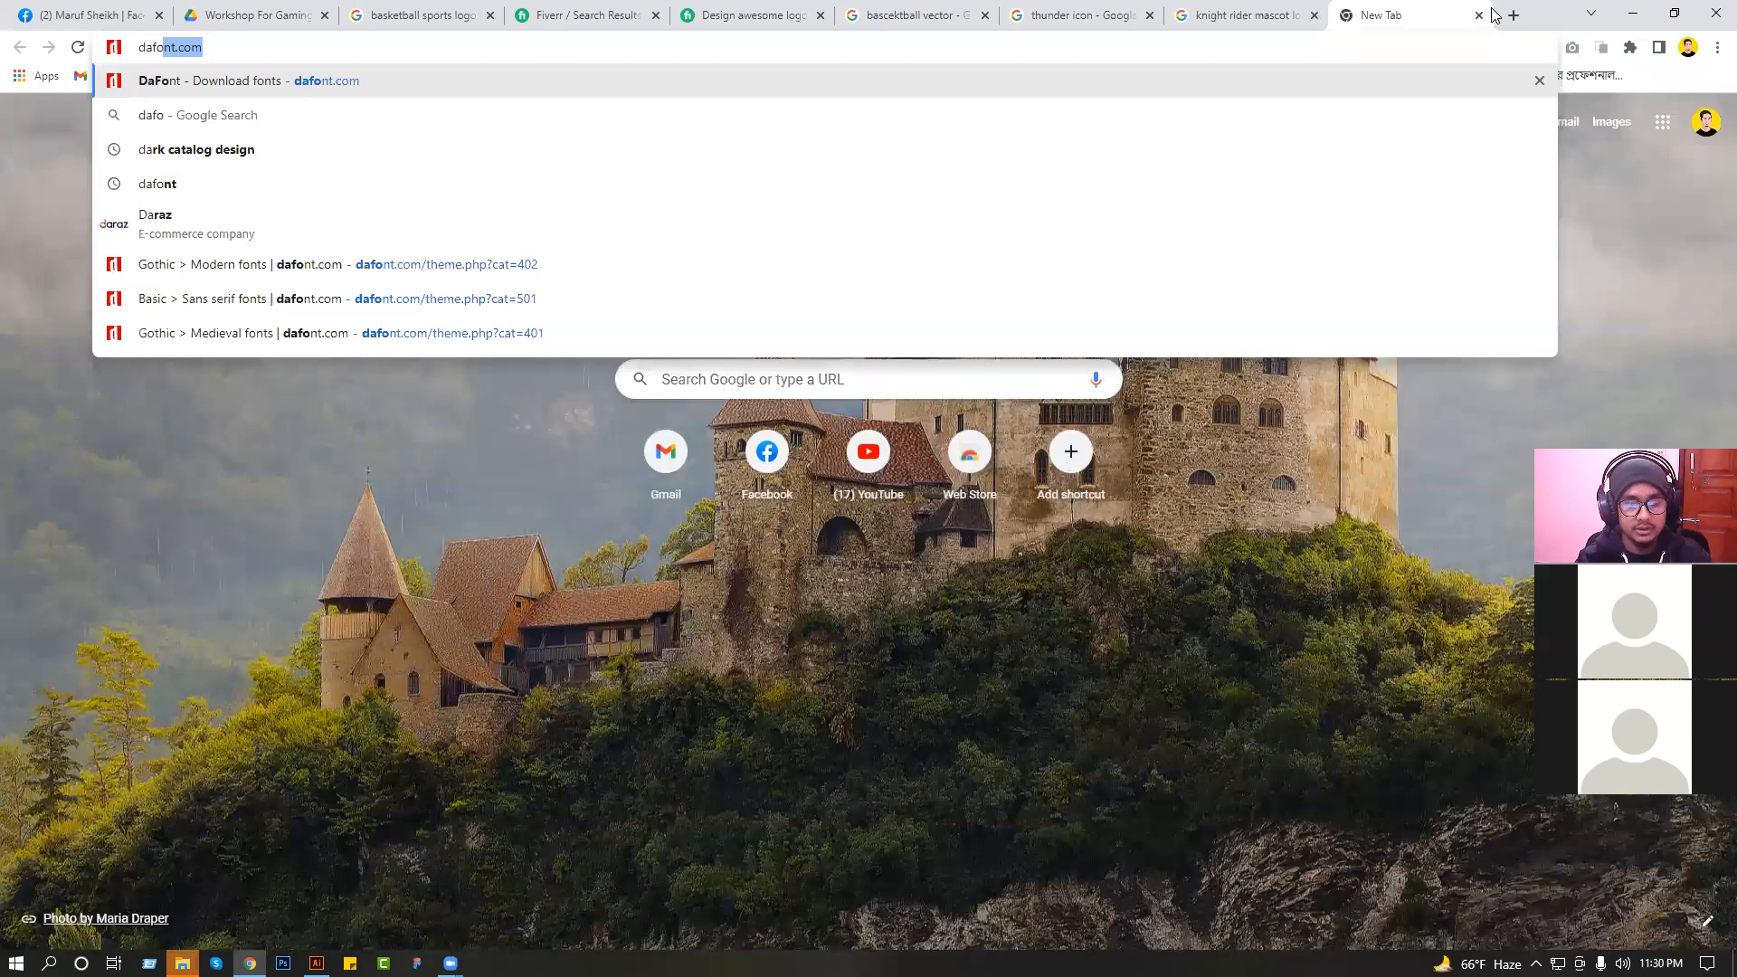
text(t)
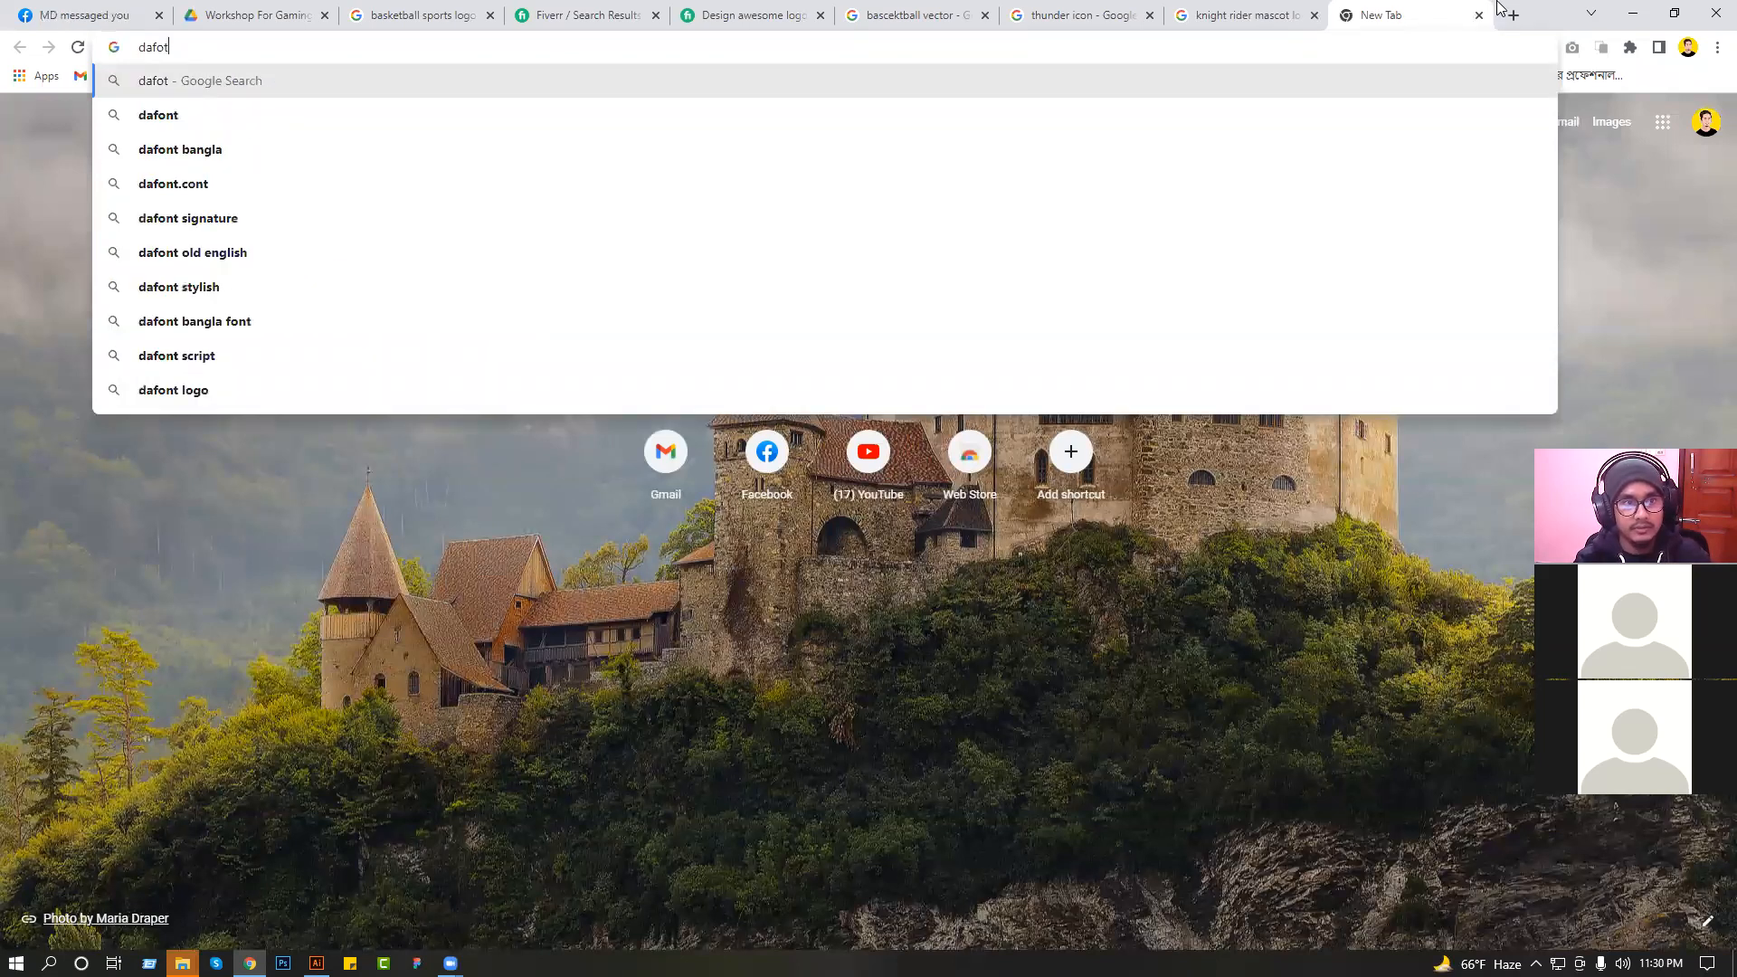
click(483, 669)
key(alt+Tab)
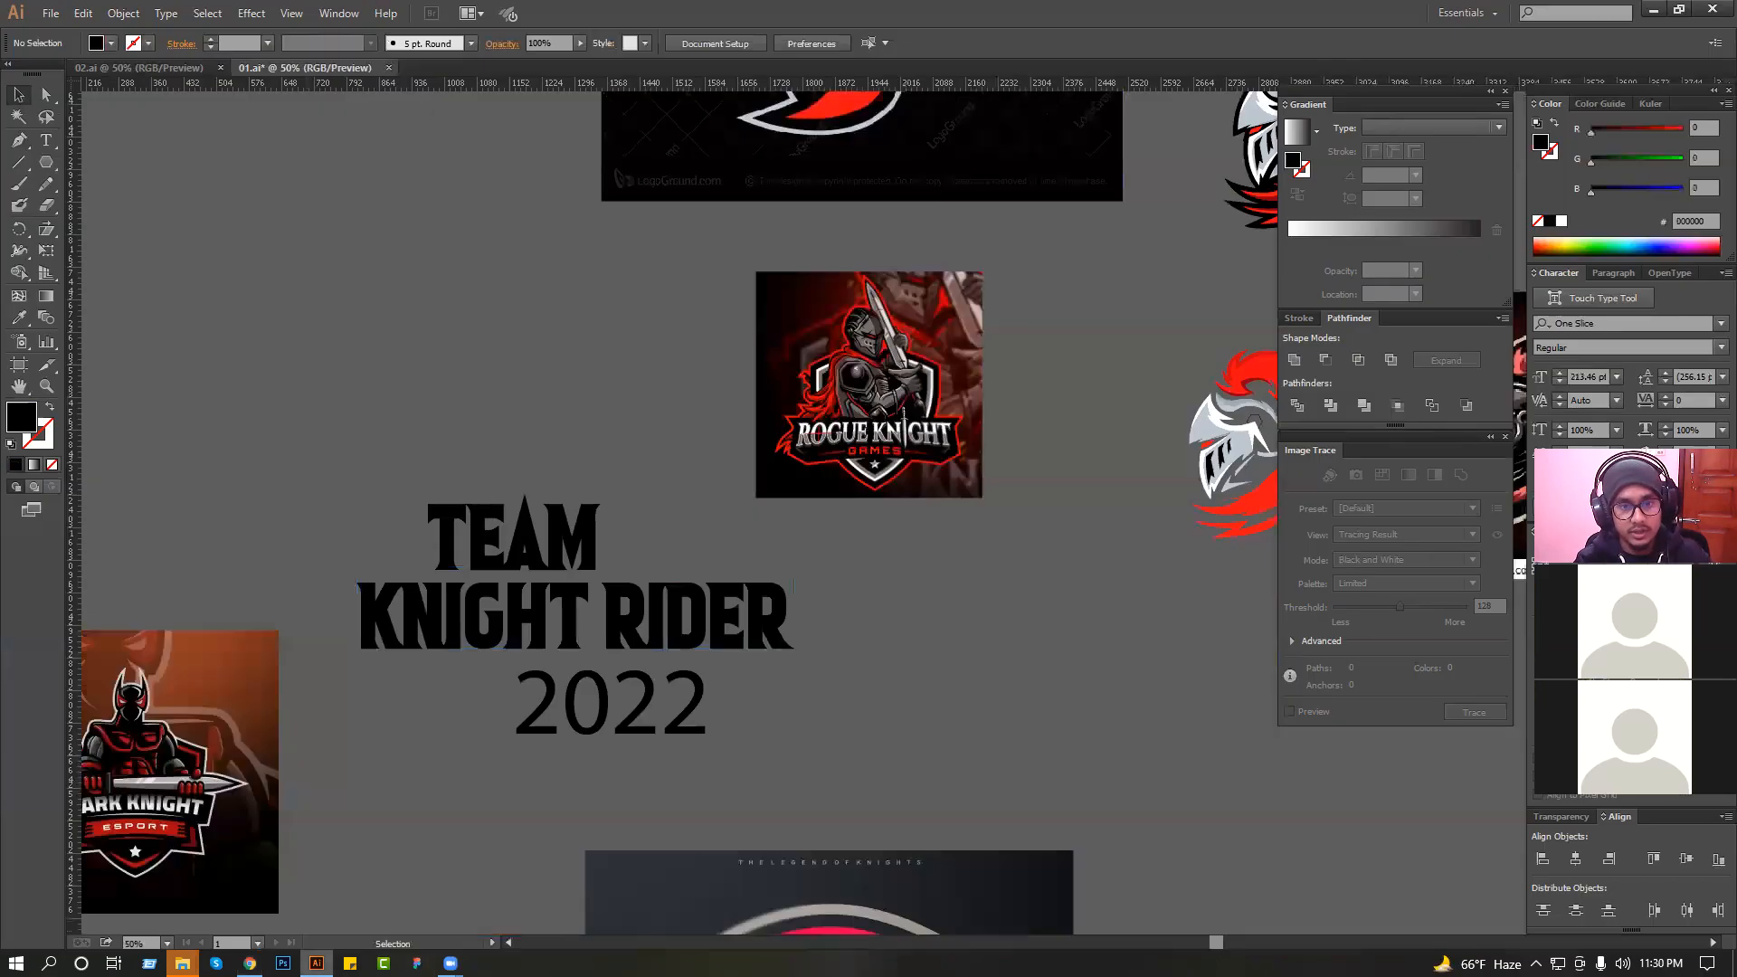
click(669, 622)
click(922, 554)
drag(918, 556, 738, 600)
click(563, 617)
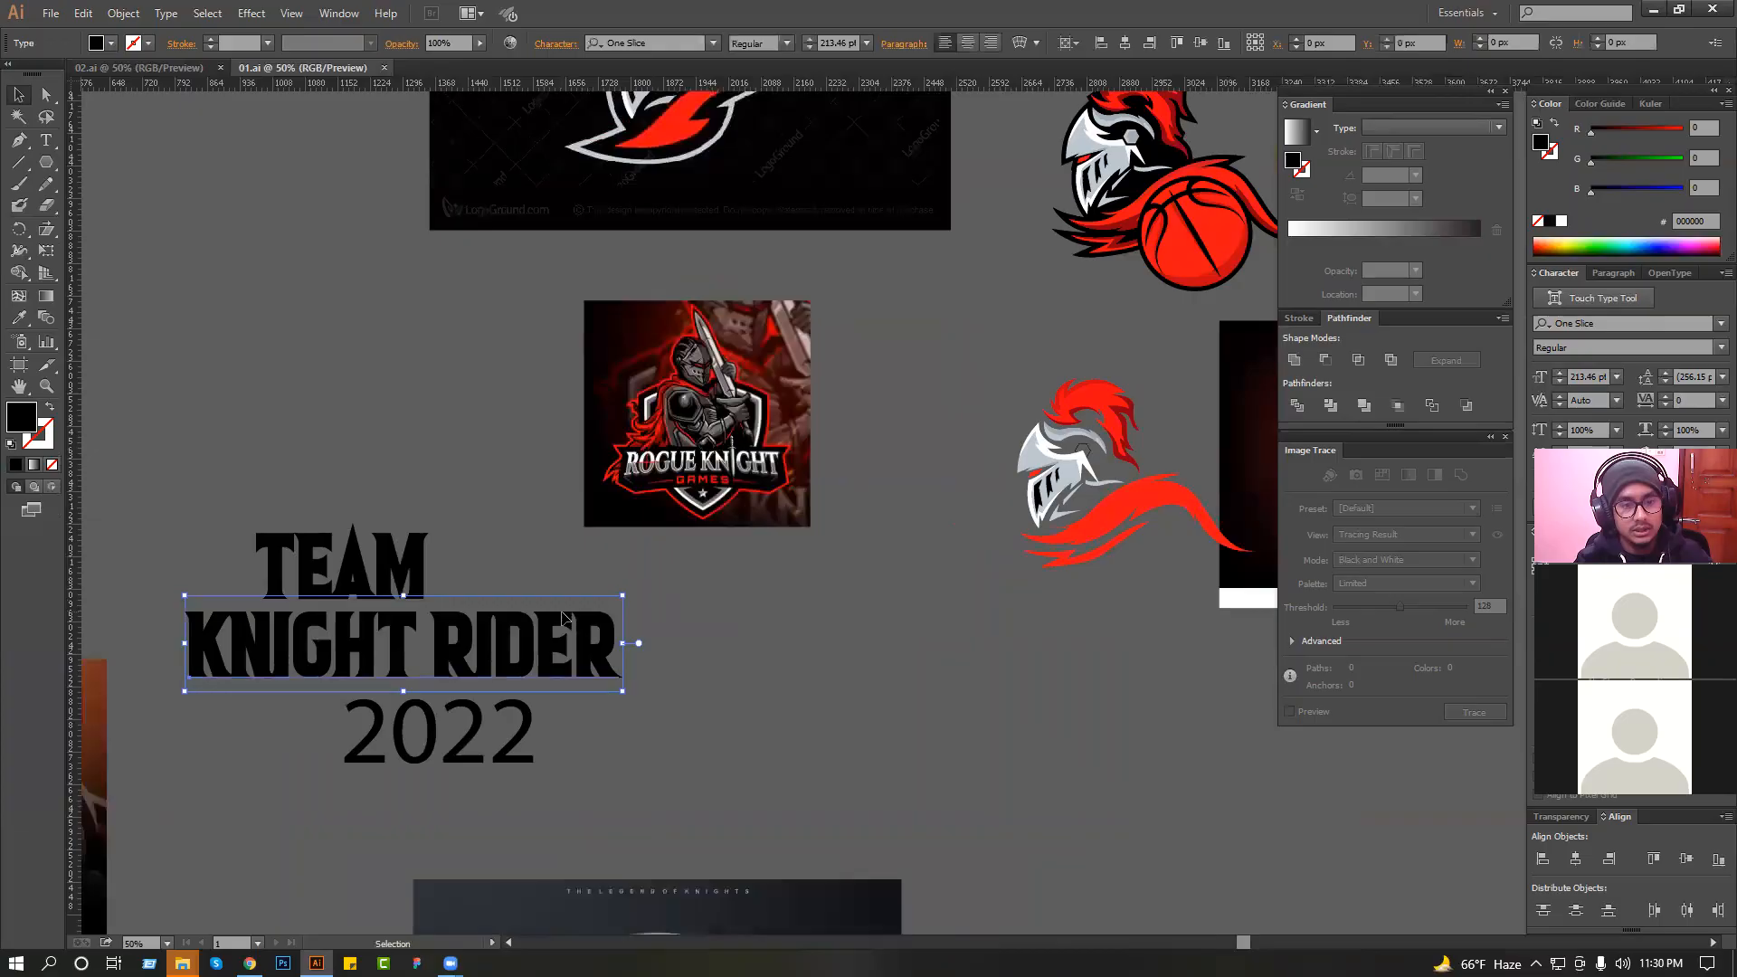
drag(505, 583, 798, 679)
click(470, 704)
ctrl+click(725, 719)
click(794, 553)
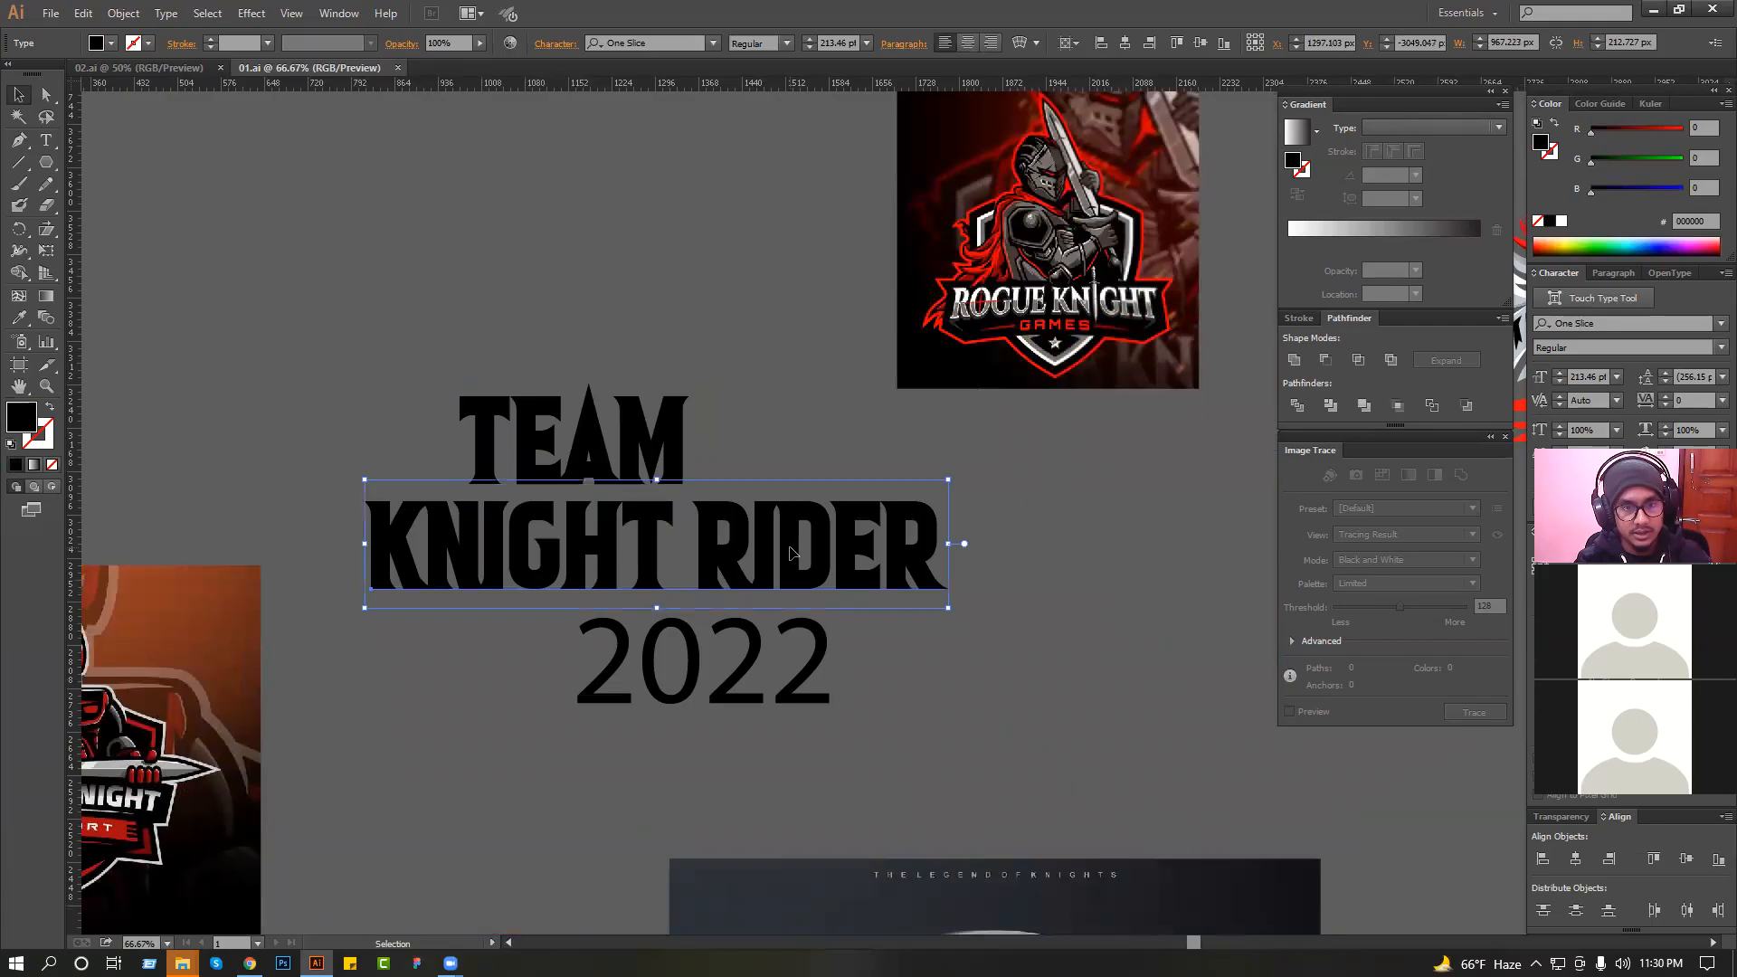
Set the "TEAM" line to the Evogria font and copy that formatting to "2022" with the Eyedropper.
click(646, 468)
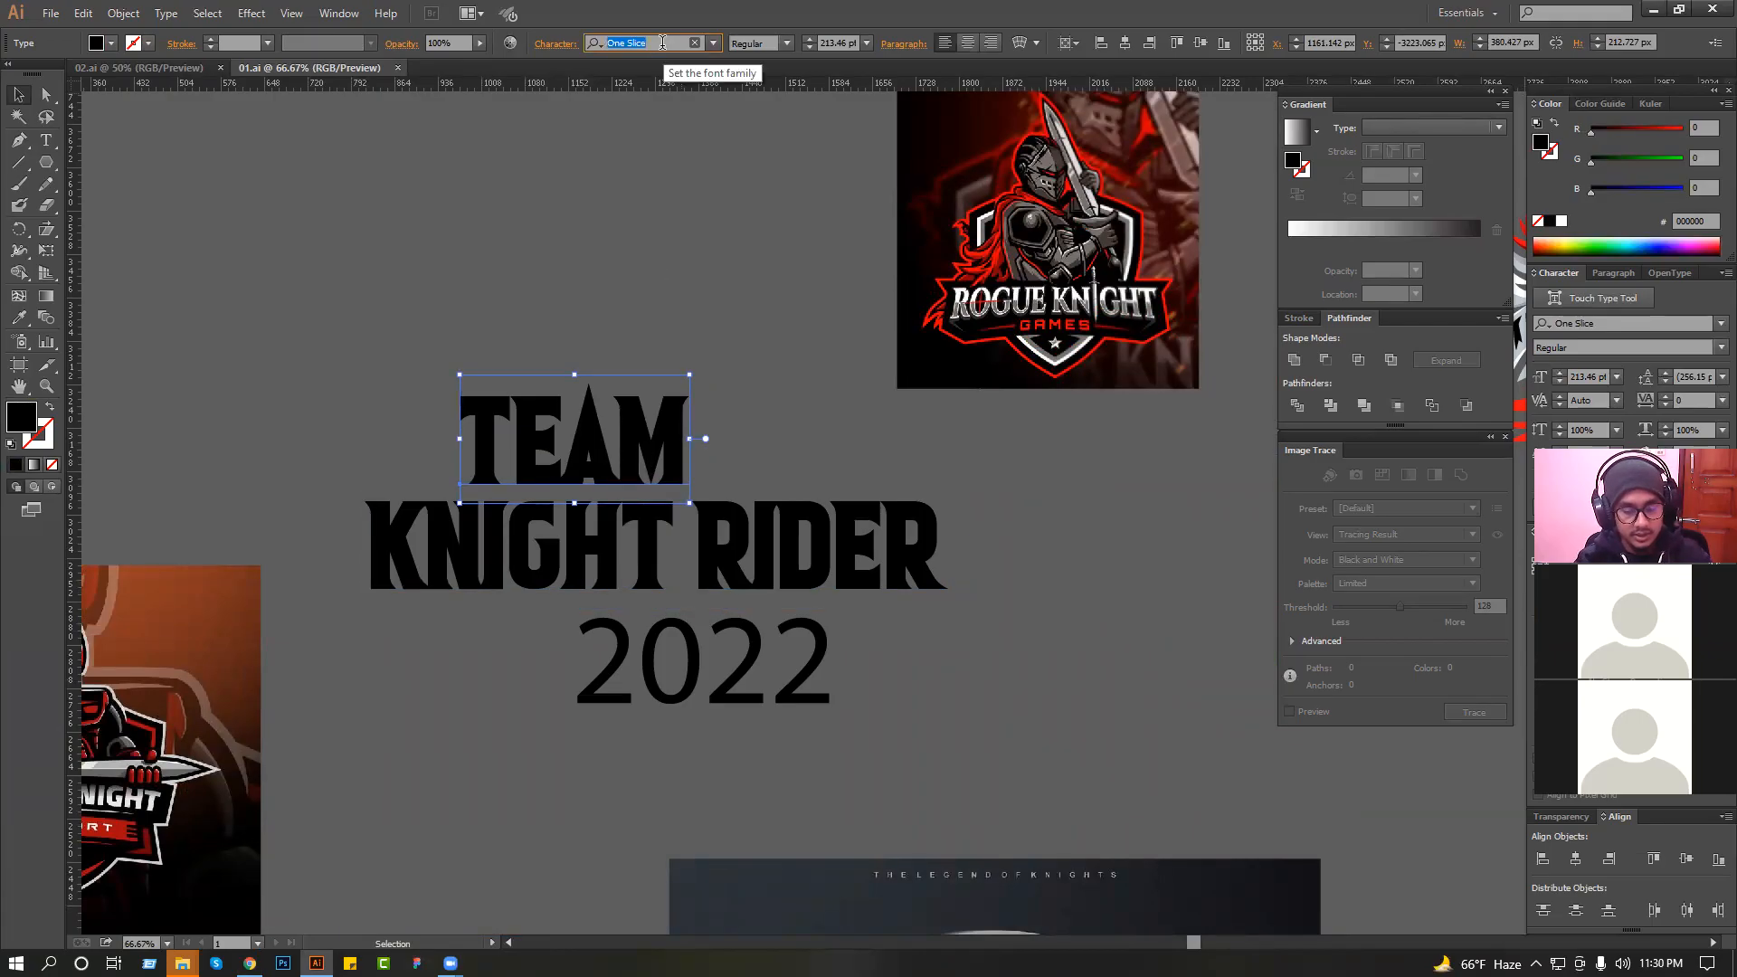
text(ev)
key(Return)
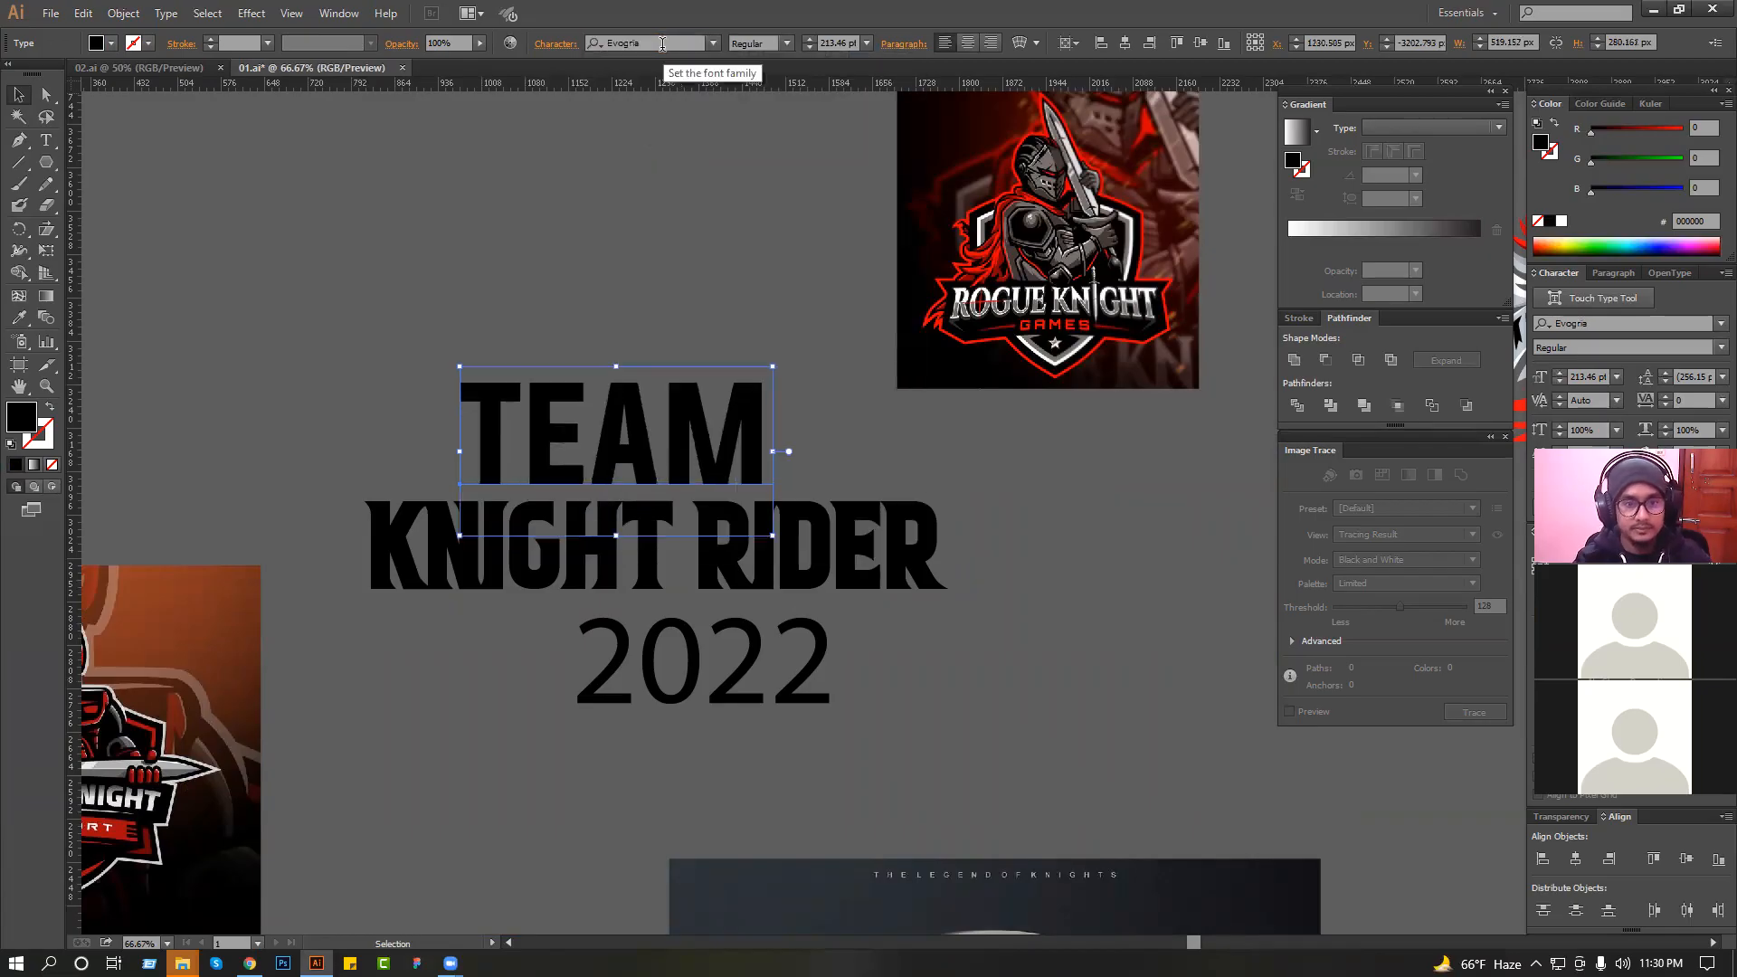
click(677, 647)
click(18, 320)
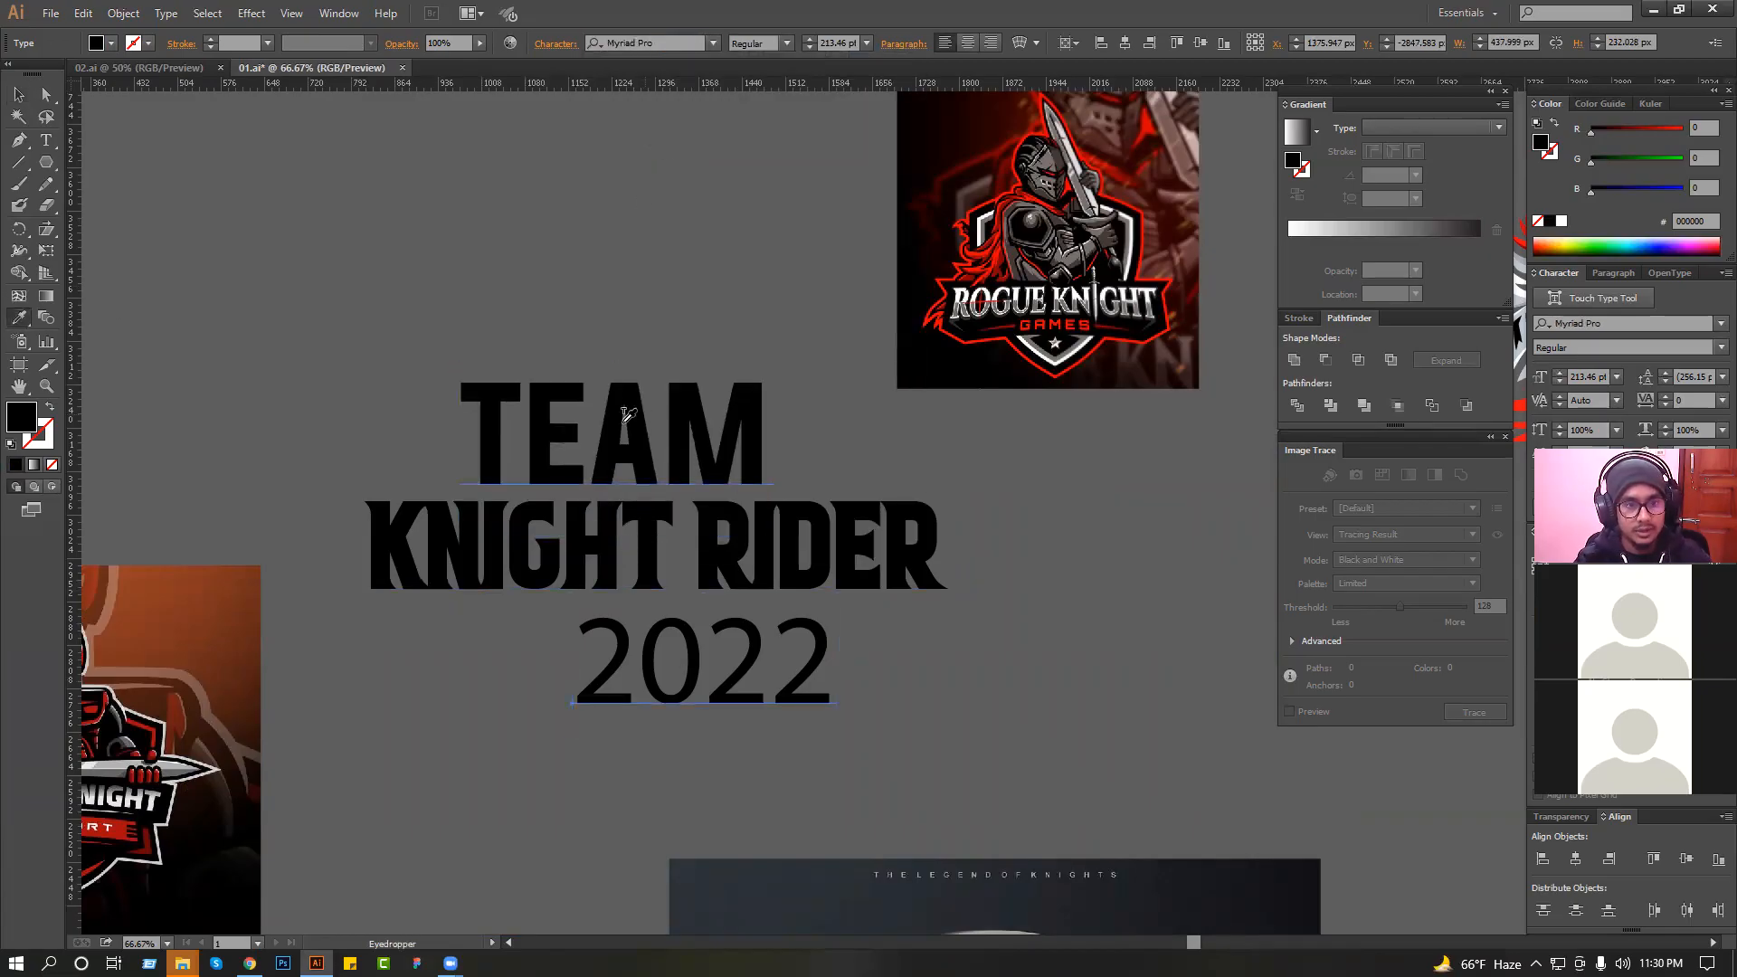
click(650, 409)
click(18, 94)
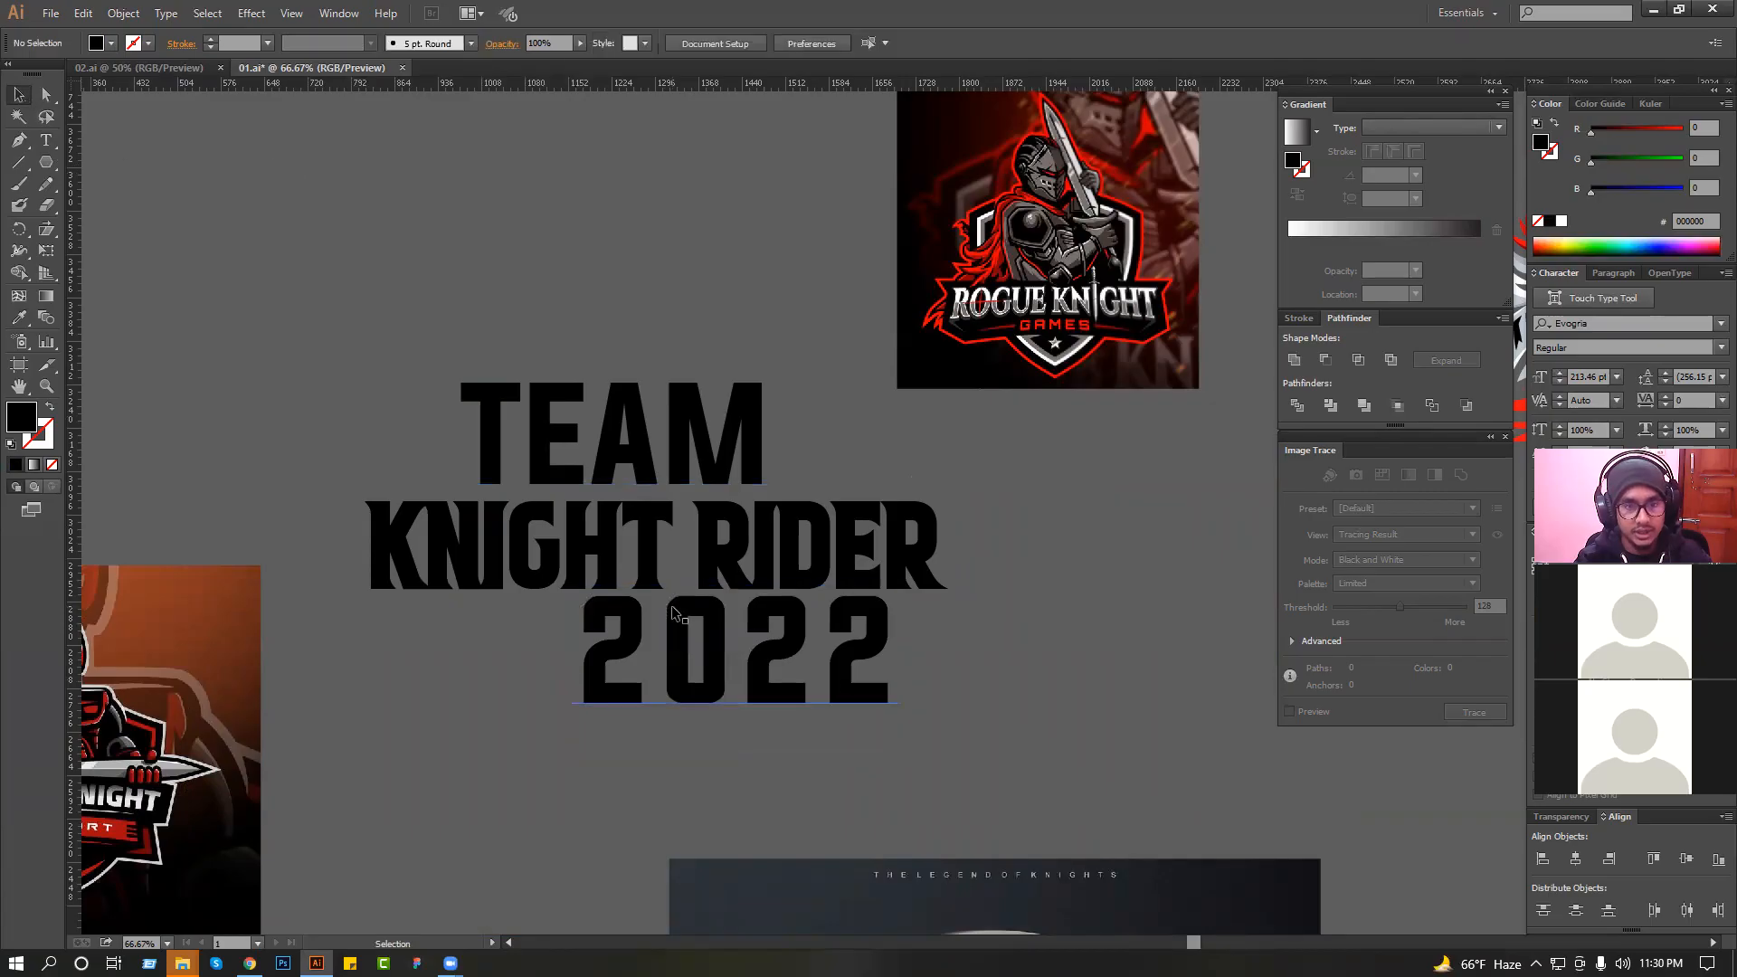
Center "2022" beneath "KNIGHT RIDER" and move all three text lines up beside the knight and basketball artwork.
drag(701, 664, 628, 660)
click(584, 357)
scroll(583, 398, down, 2)
drag(508, 374, 440, 709)
scroll(615, 488, down, 1)
key(space)
drag(483, 626, 1026, 312)
key(ctrl+space)
drag(743, 179, 1139, 531)
ctrl+click(1021, 536)
drag(849, 610, 930, 558)
click(765, 514)
drag(862, 183, 568, 423)
key(ctrl+z)
Select the "TEAM", "KNIGHT RIDER" and "2022" lines and convert them to outlines.
drag(996, 558, 788, 262)
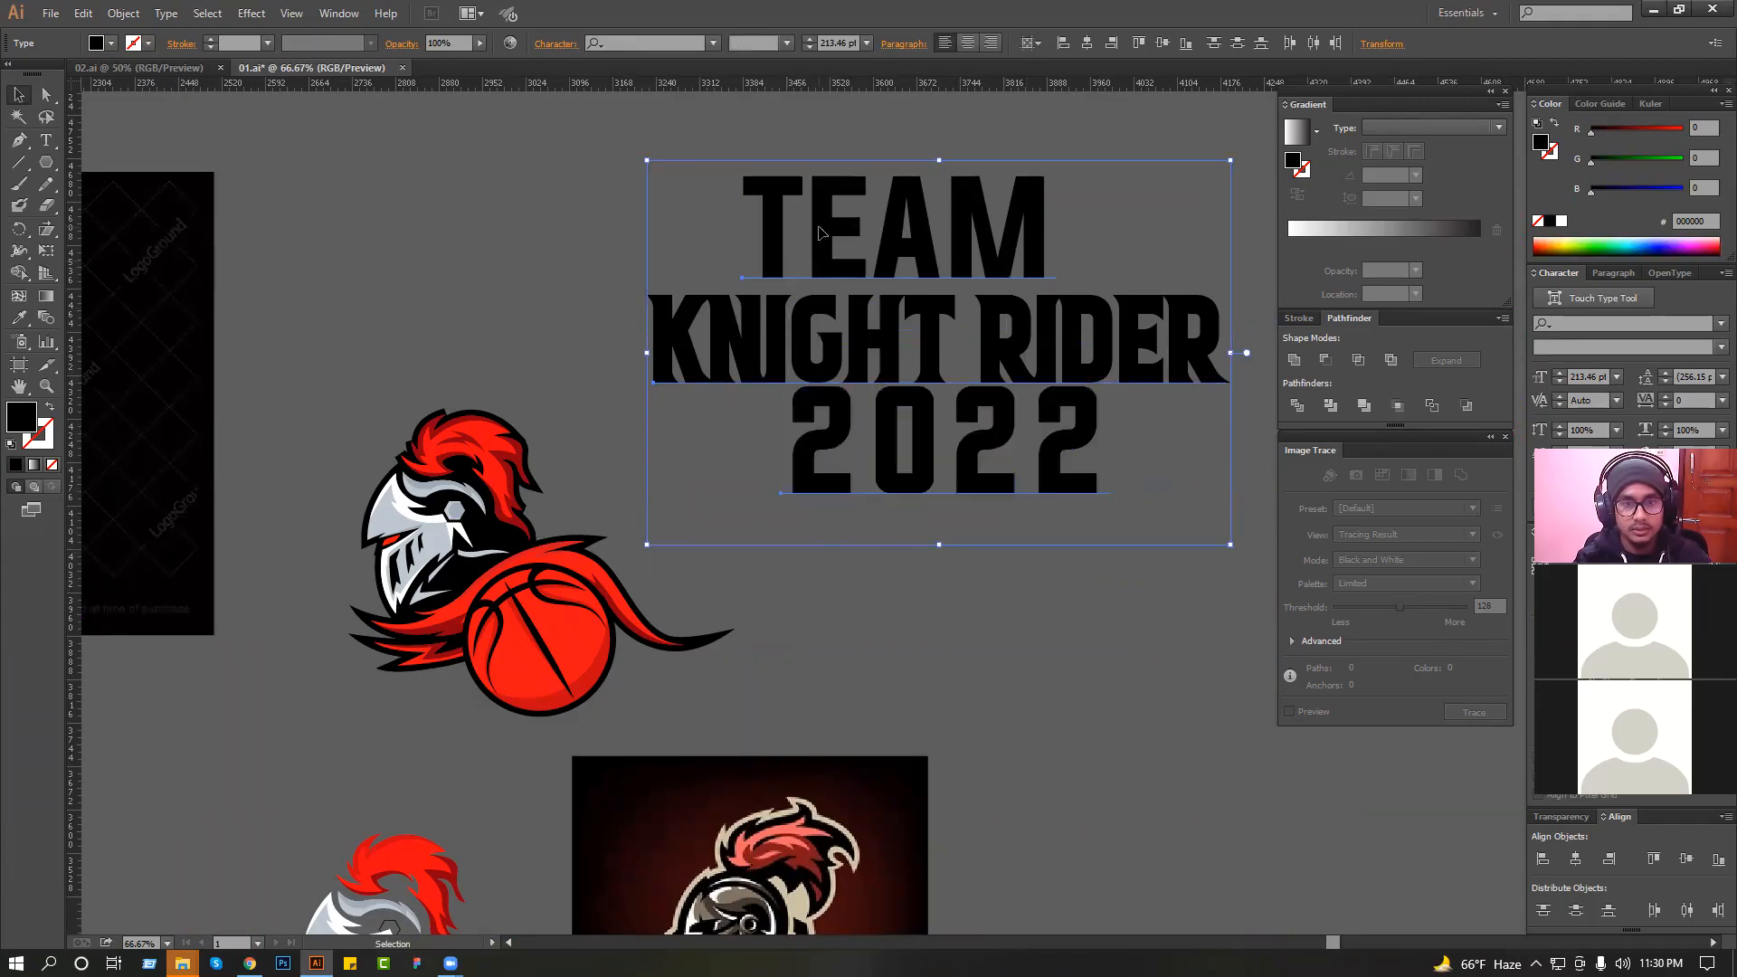
key(ctrl+shift+o)
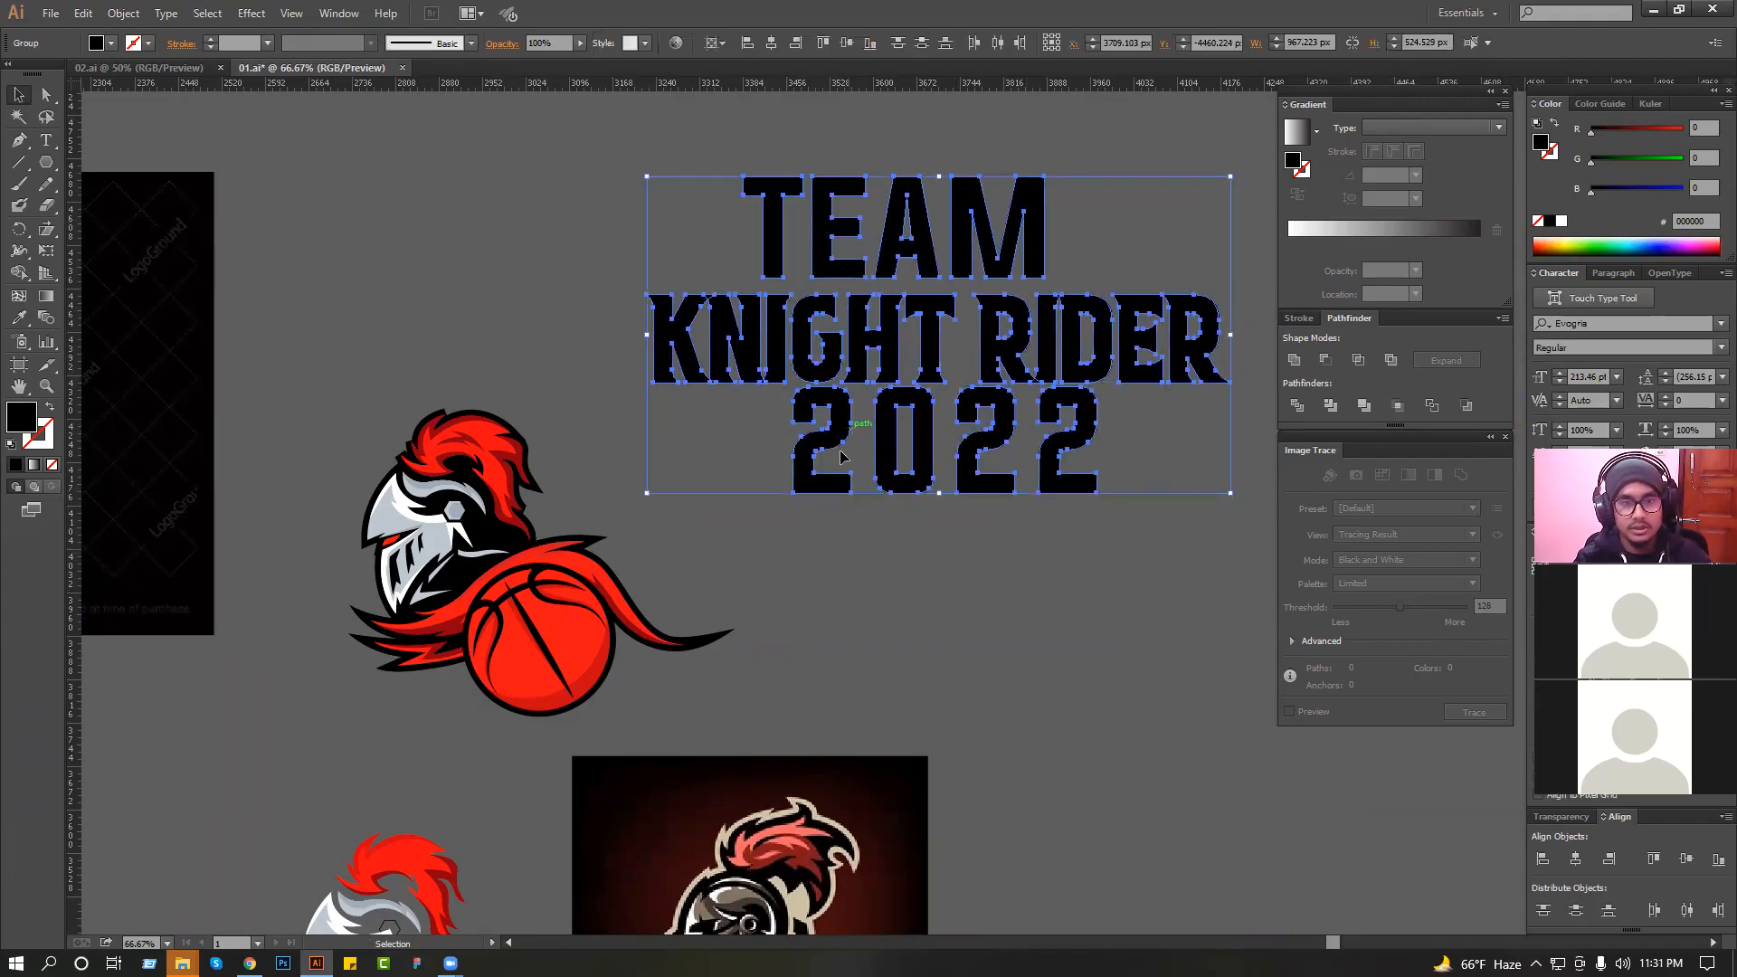
drag(647, 415, 636, 446)
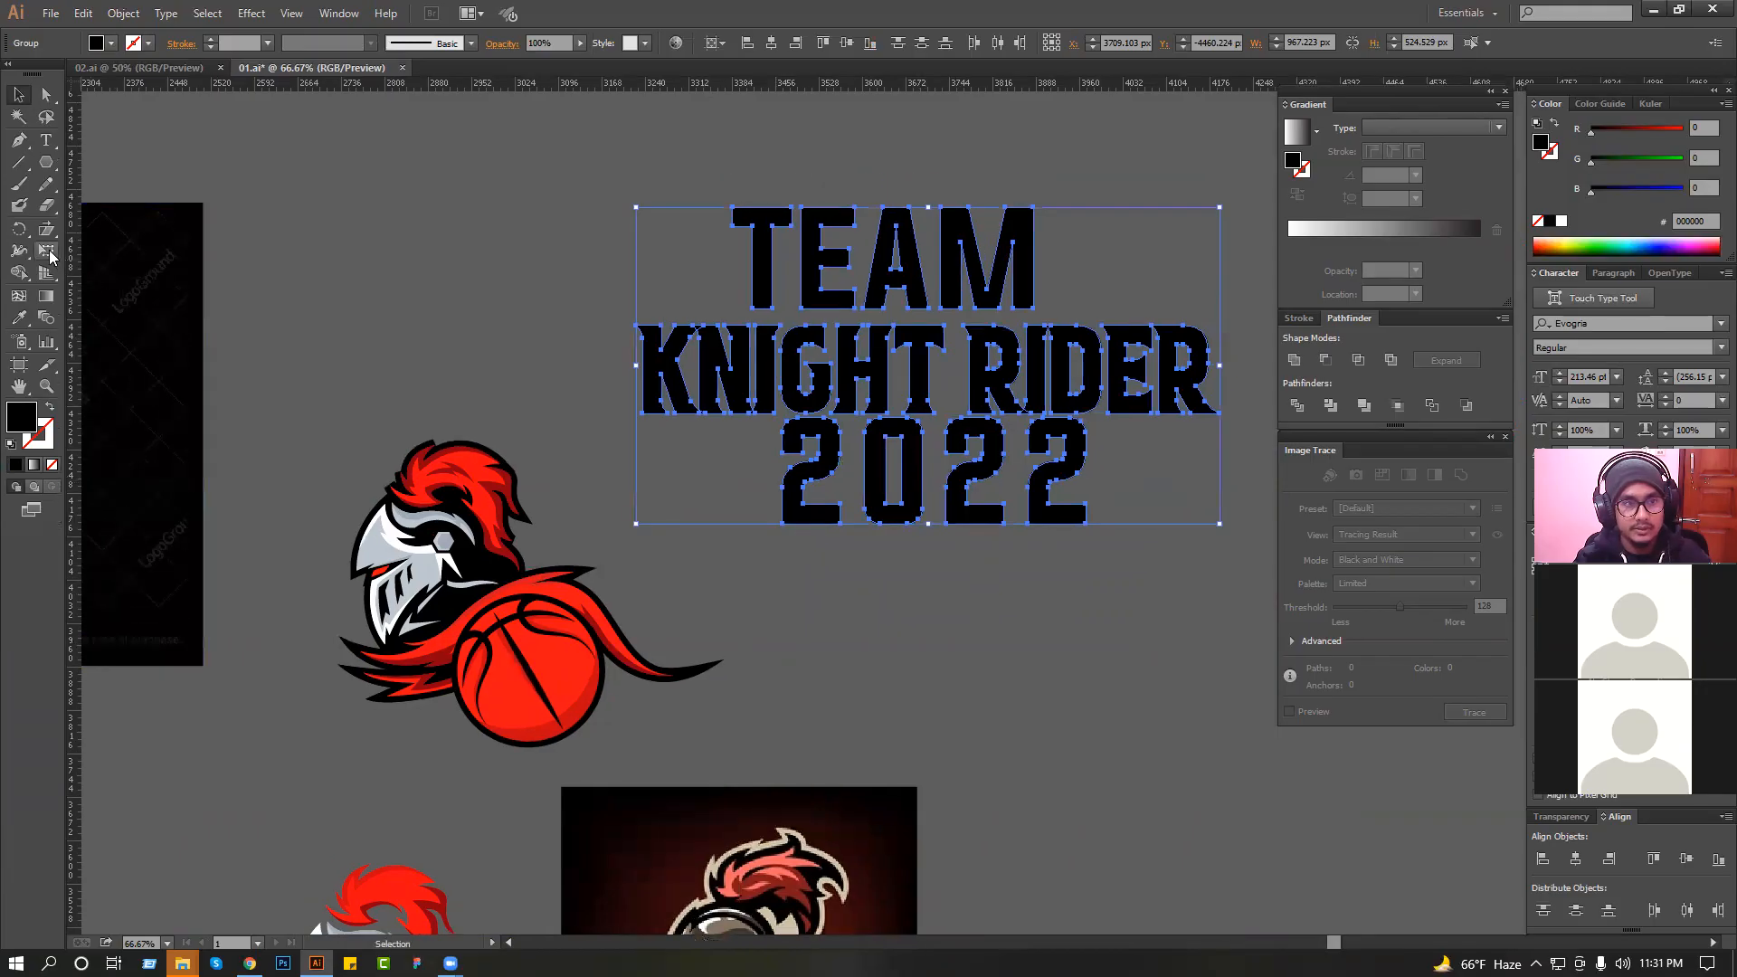
Try shearing the three outlined text lines so they slope up to the right, then undo it.
click(49, 256)
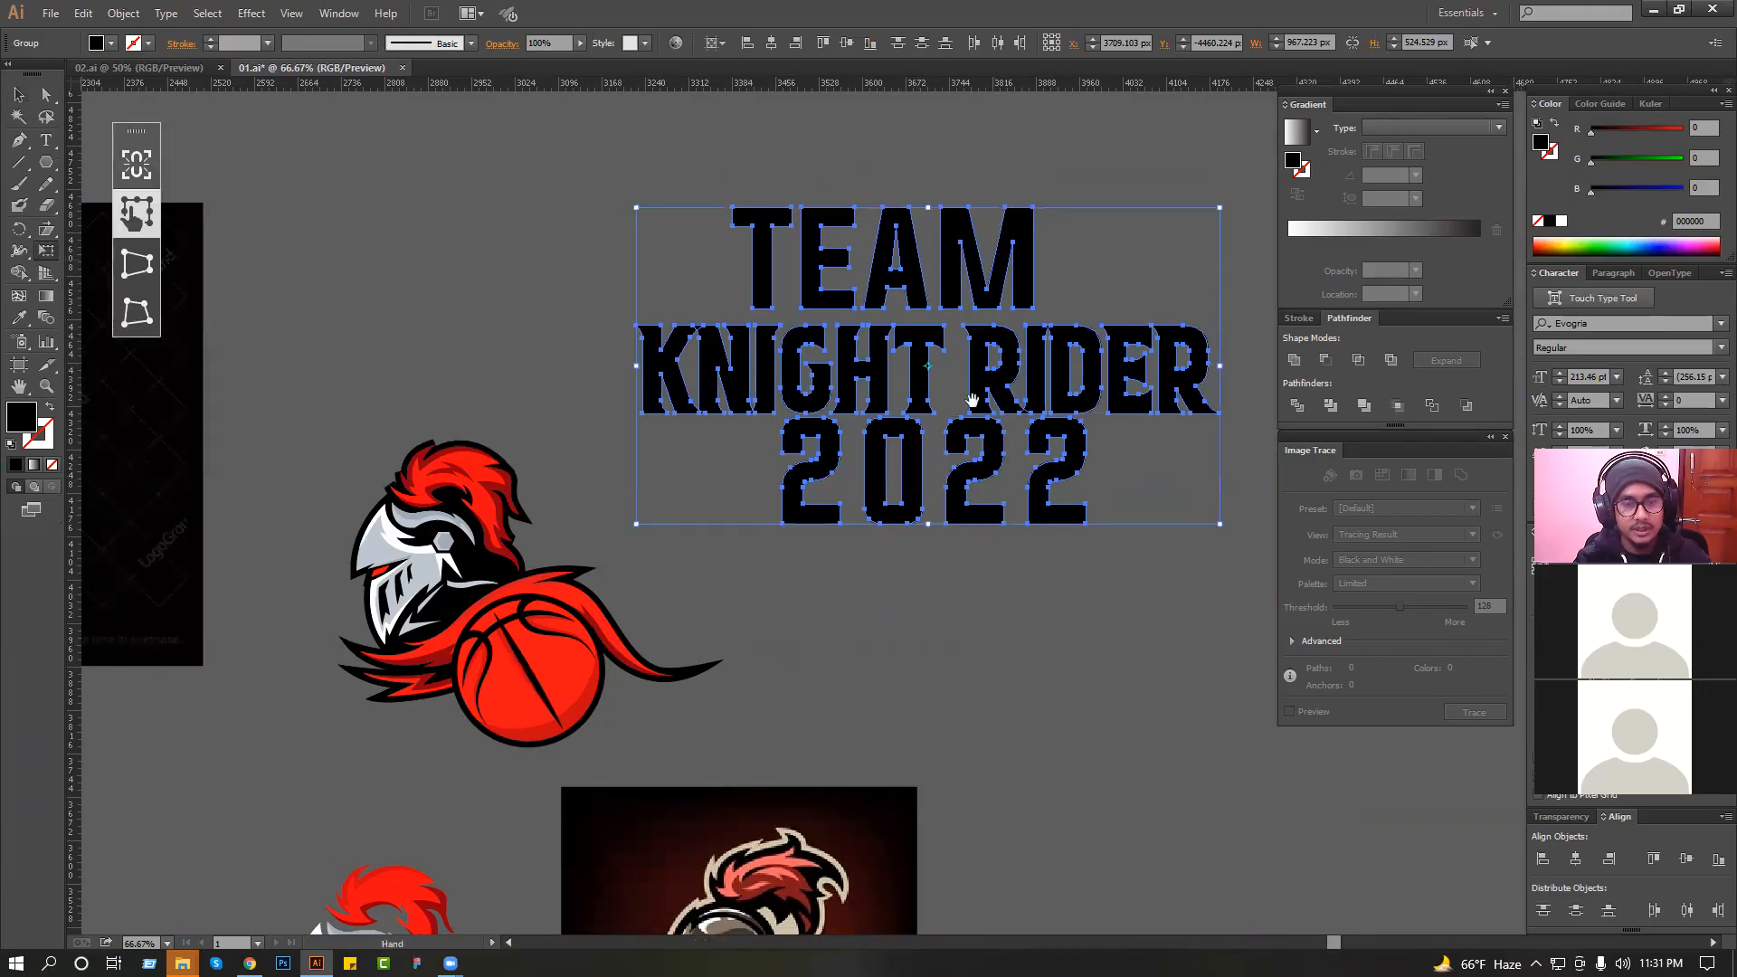
drag(972, 400, 927, 442)
click(46, 231)
key(v)
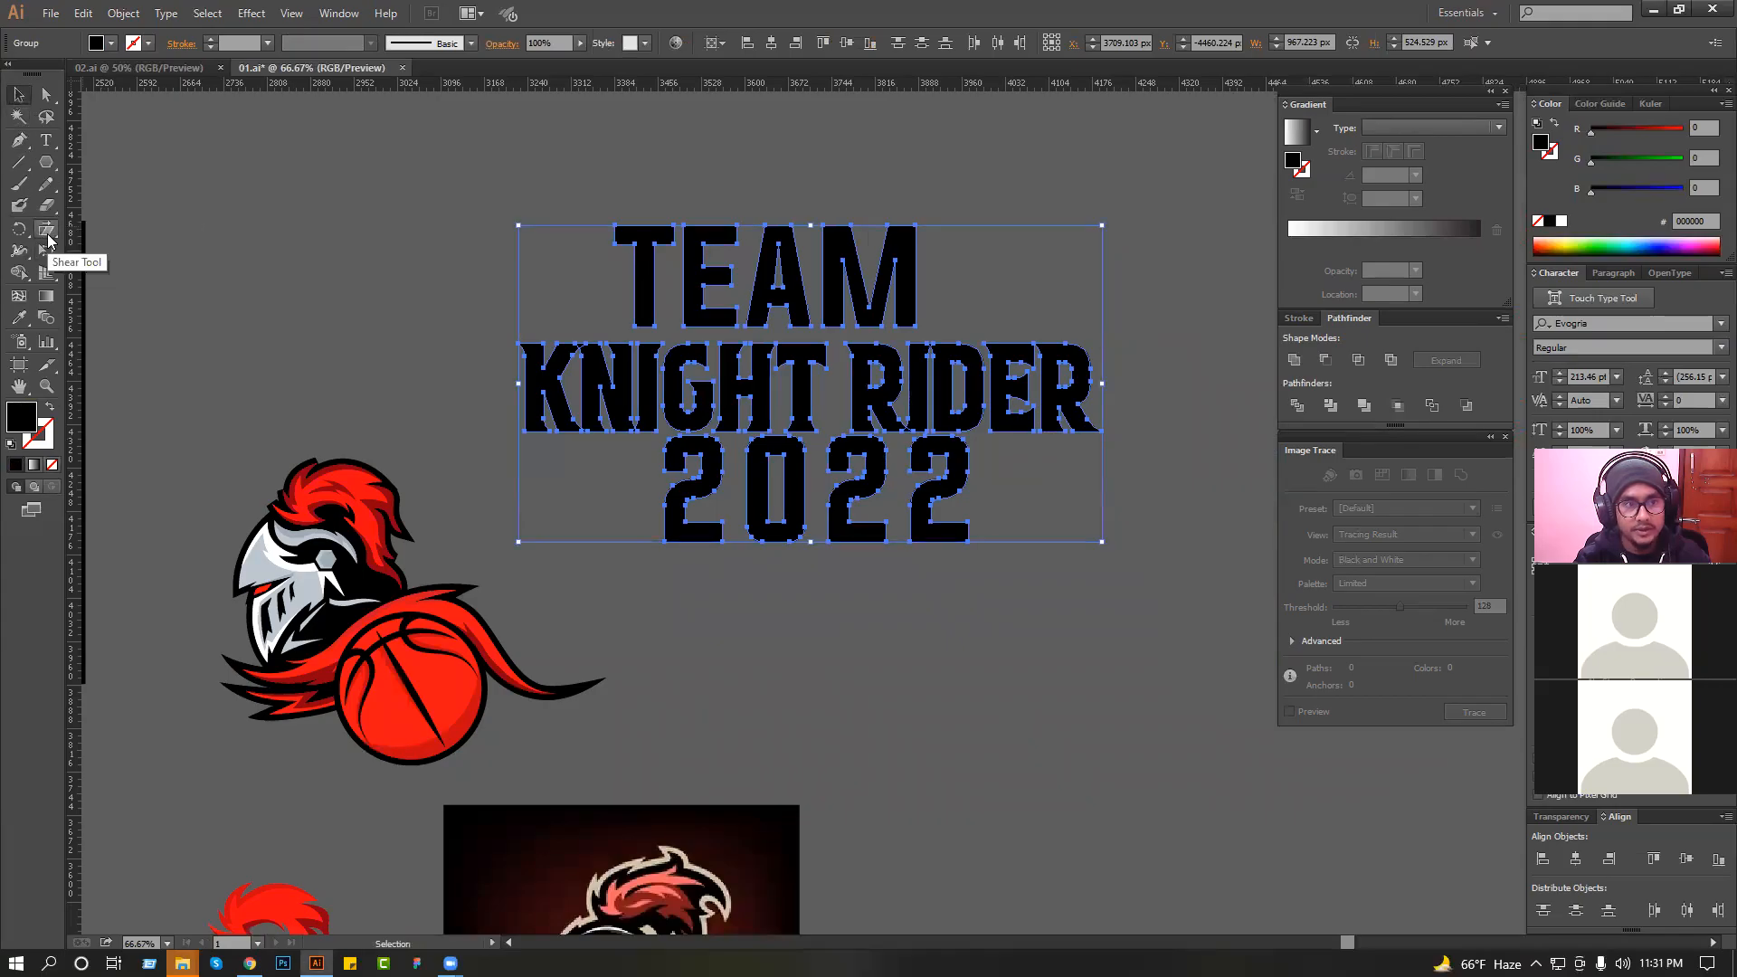
click(49, 237)
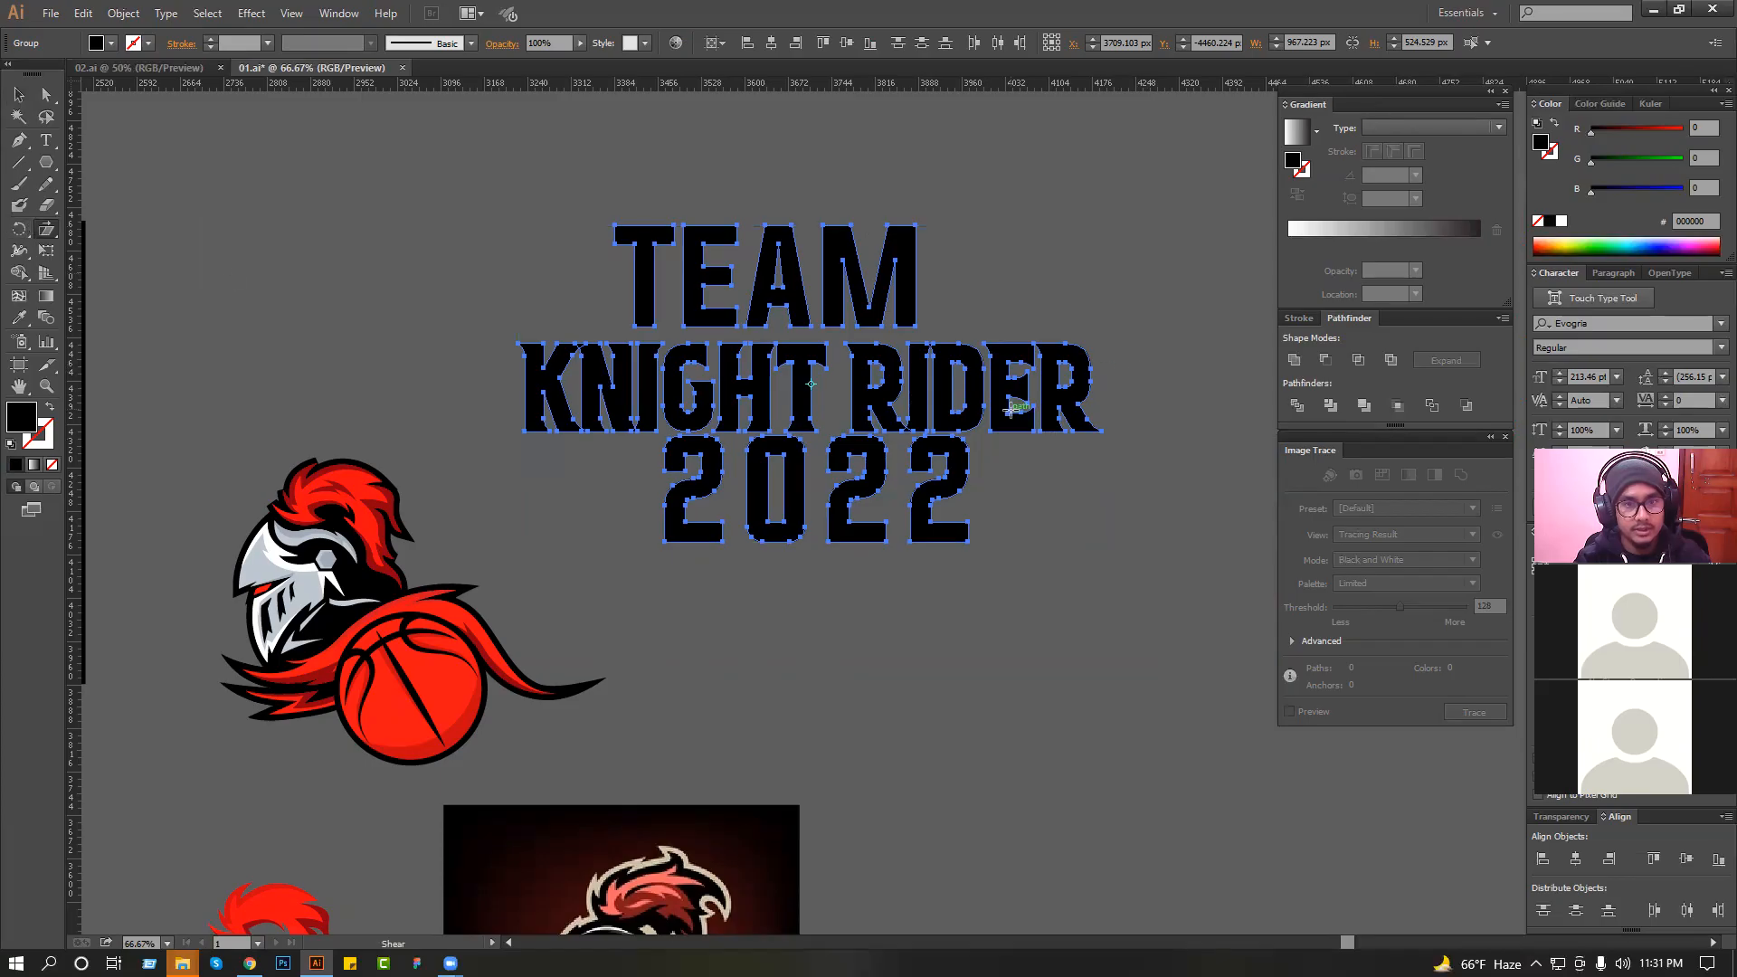
drag(1113, 374, 1120, 311)
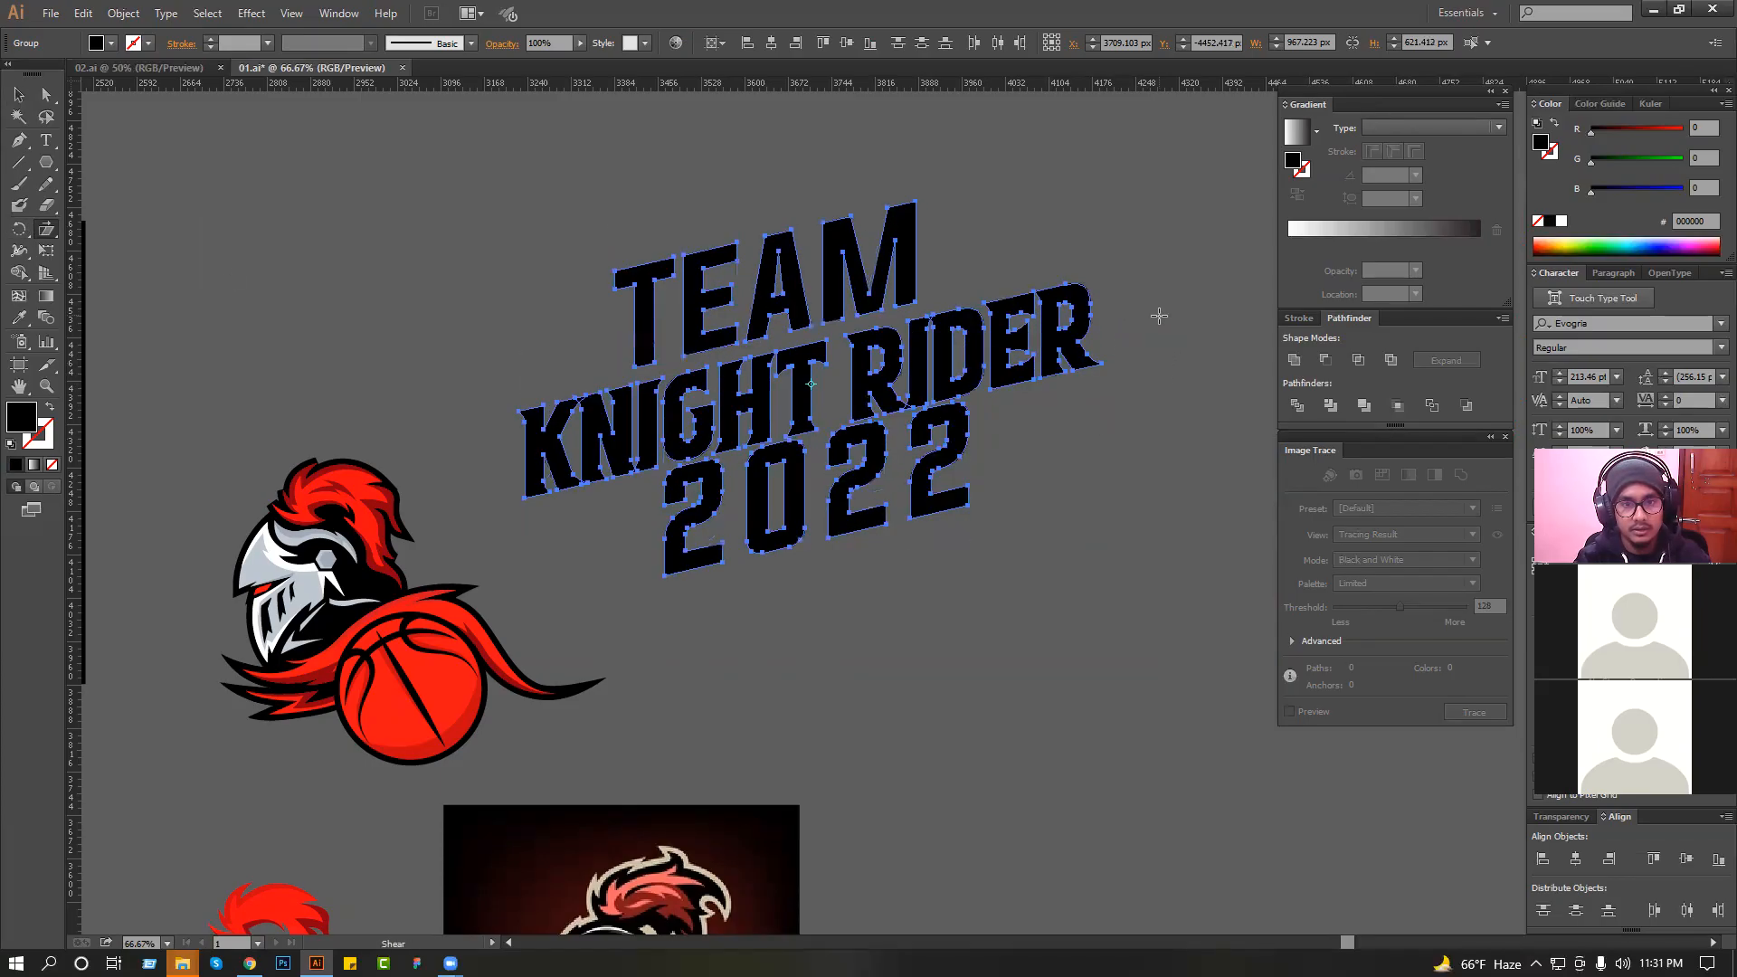
key(ctrl+z)
Draw a black triangular spike with the Pen tool along the top of the final "R" in "RIDER", tapering to the right.
click(19, 95)
click(953, 217)
drag(956, 217, 941, 522)
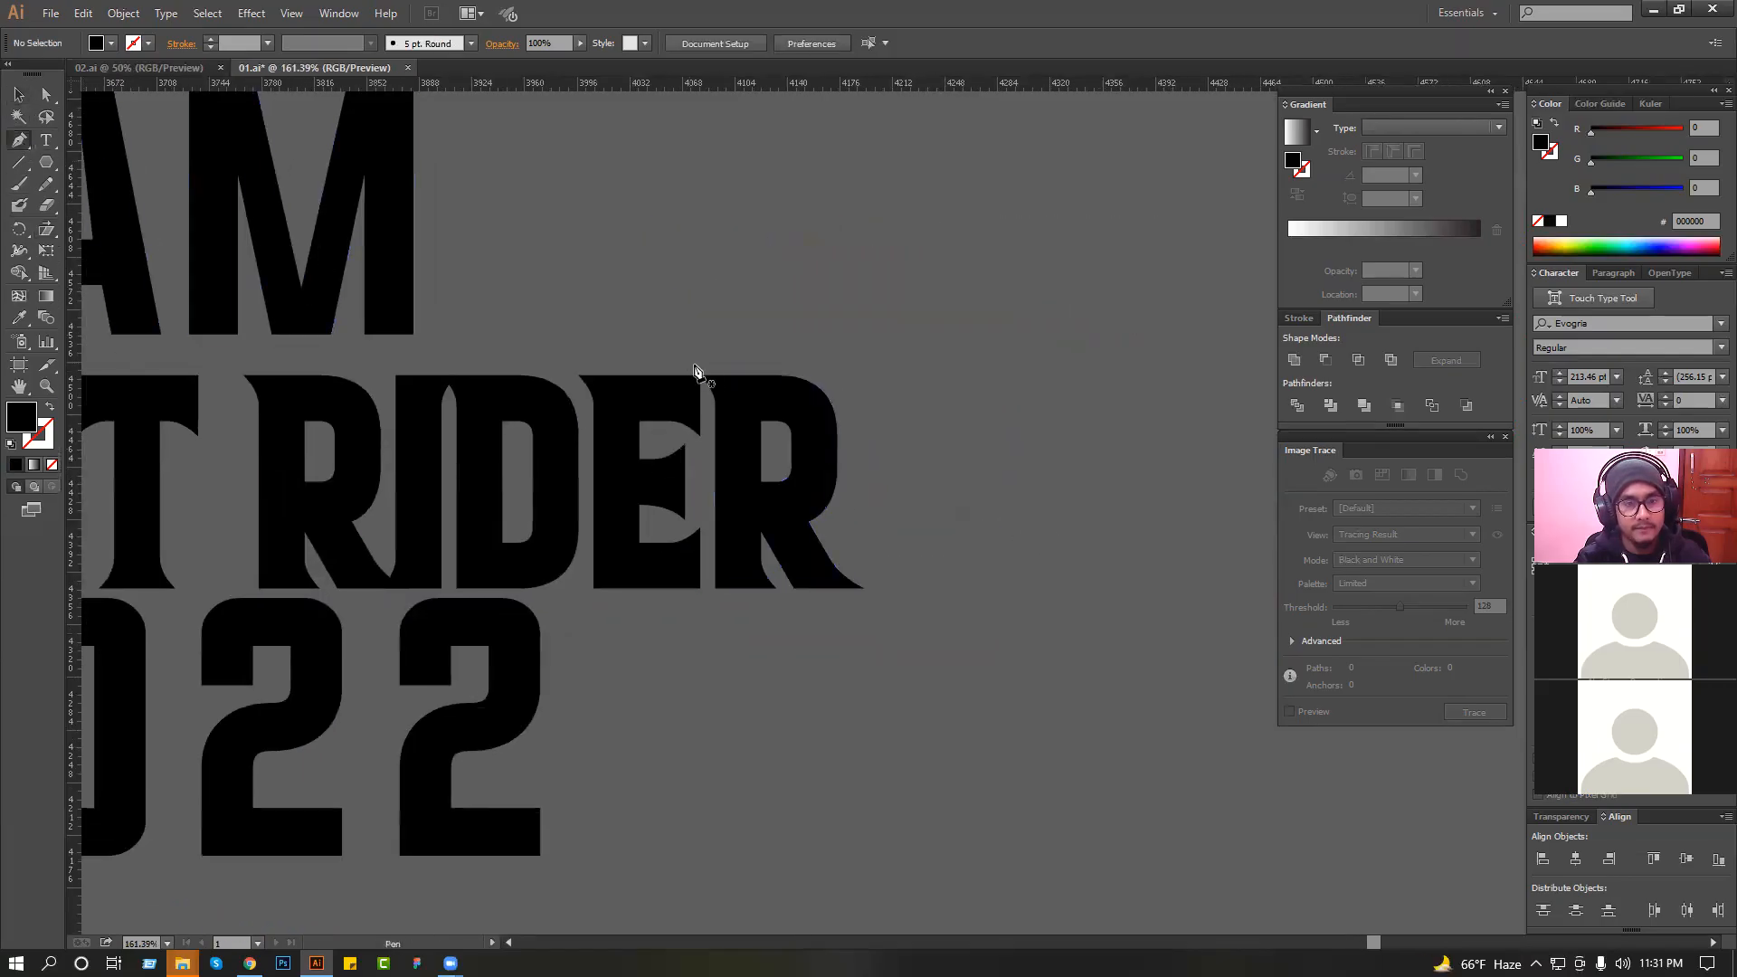
drag(701, 374, 969, 374)
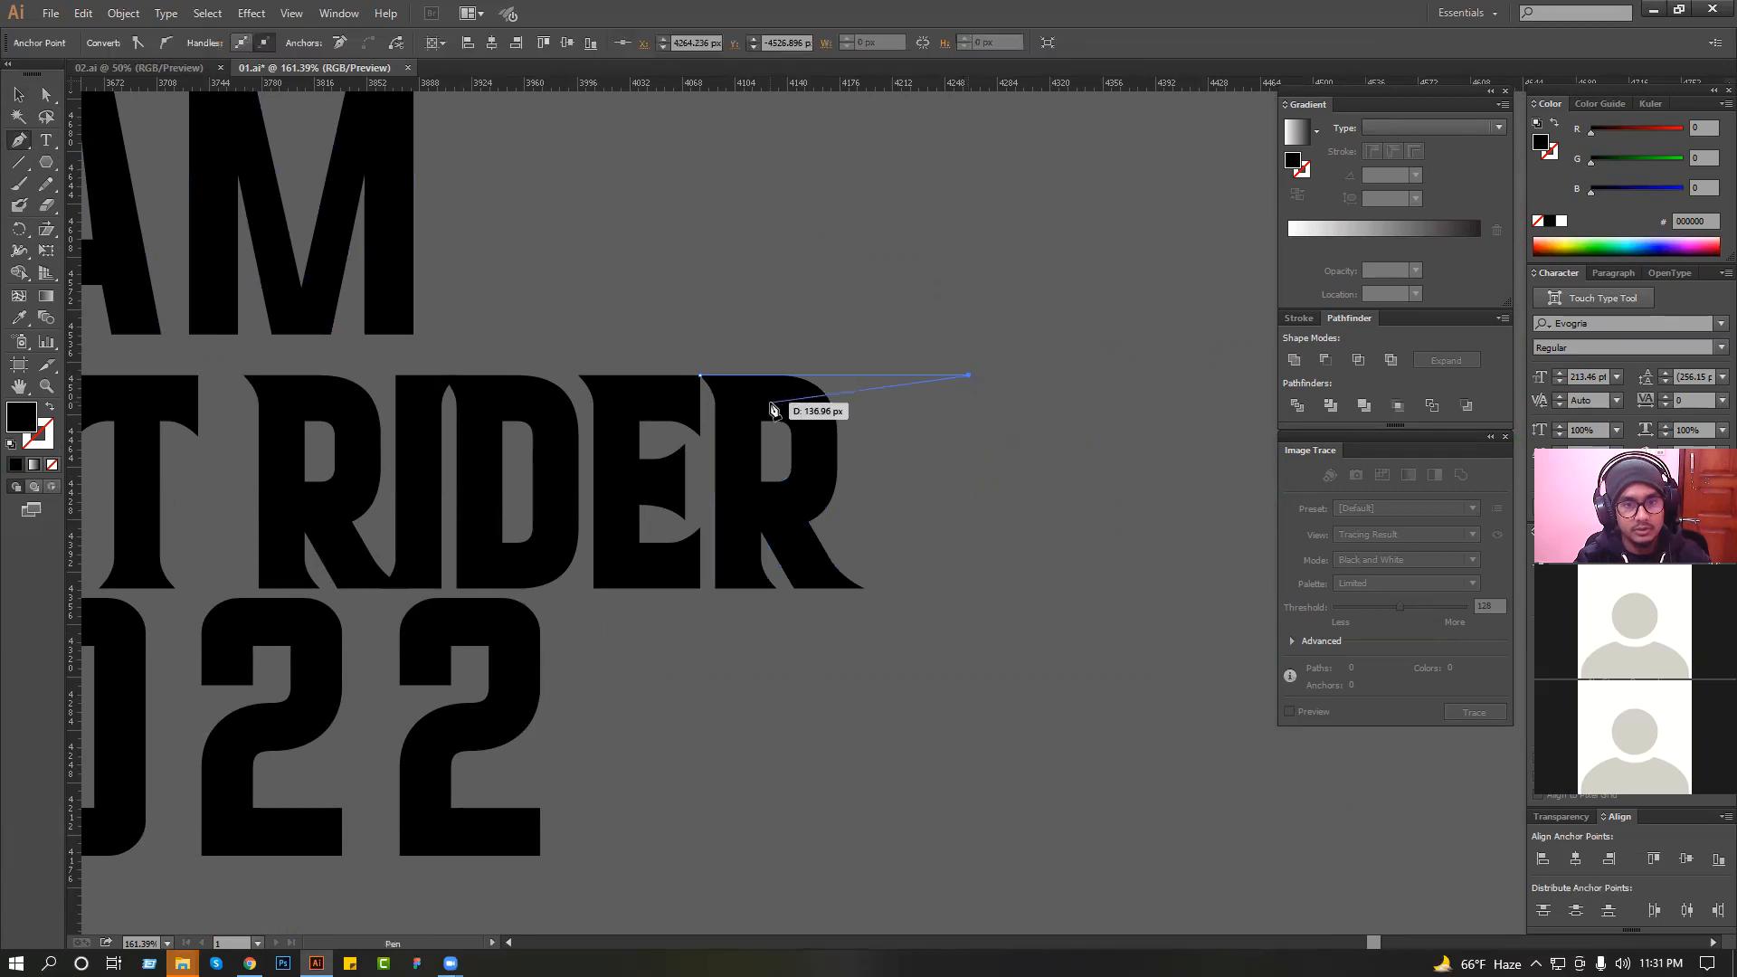
click(781, 405)
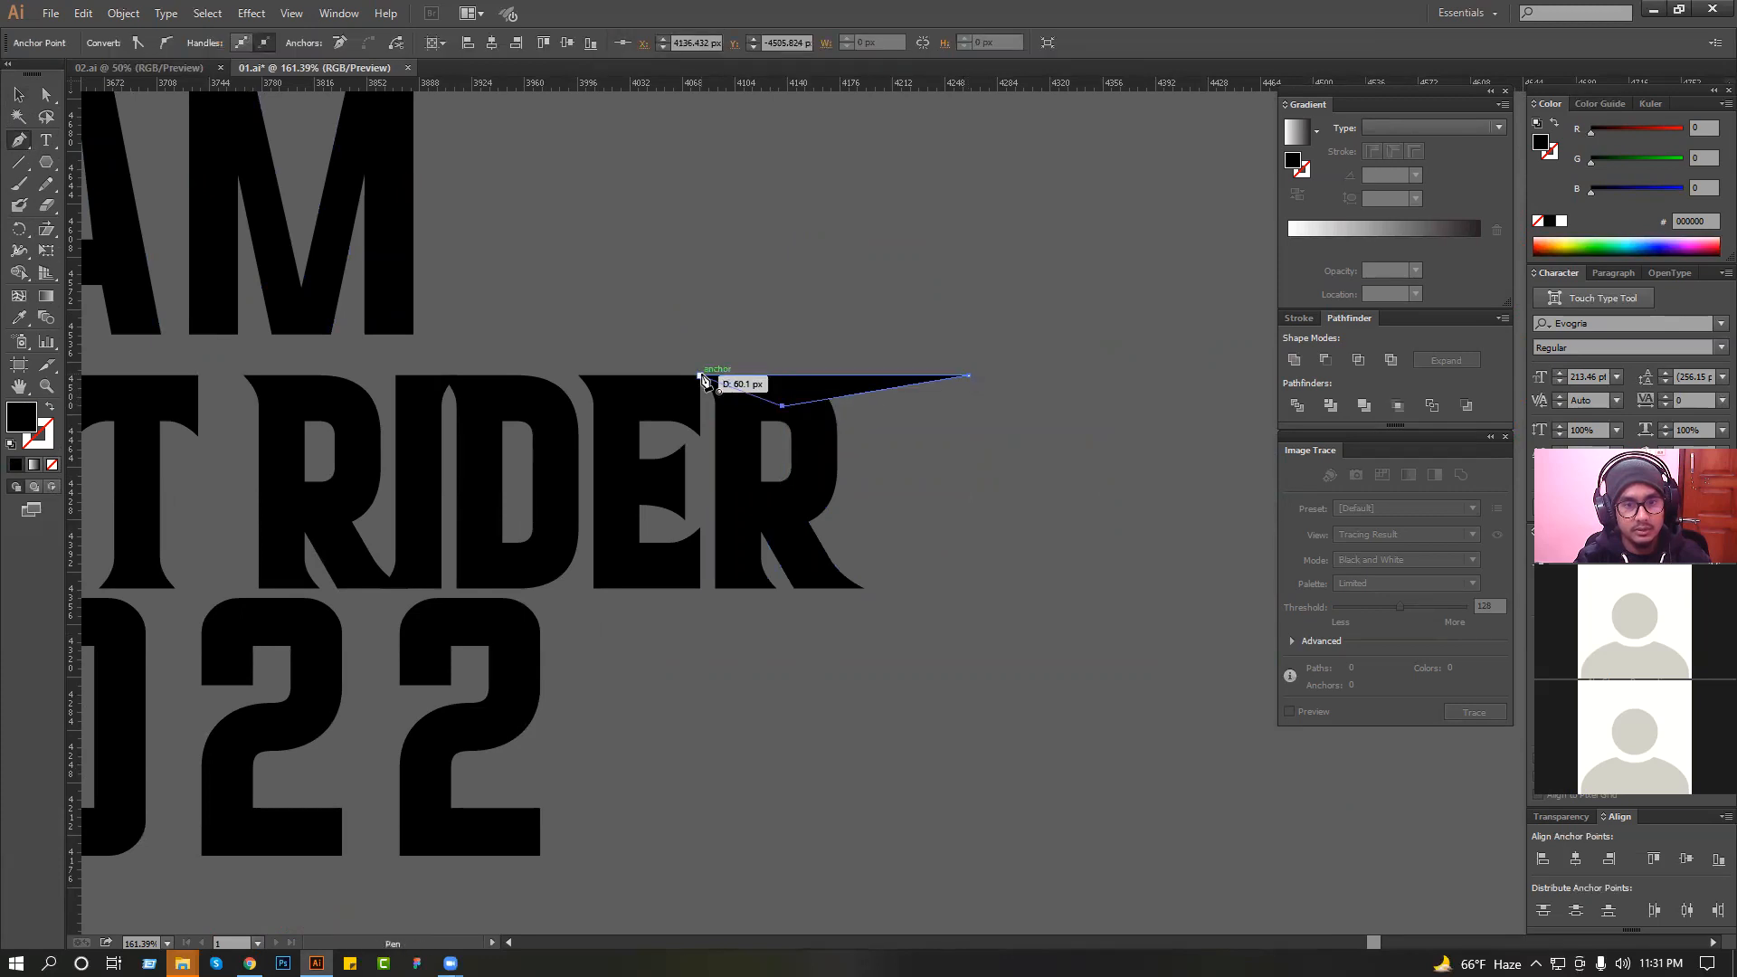
click(18, 96)
click(762, 351)
Copy the spike to the lower left of the "K" and flip the copy upside down.
scroll(762, 351, down, 3)
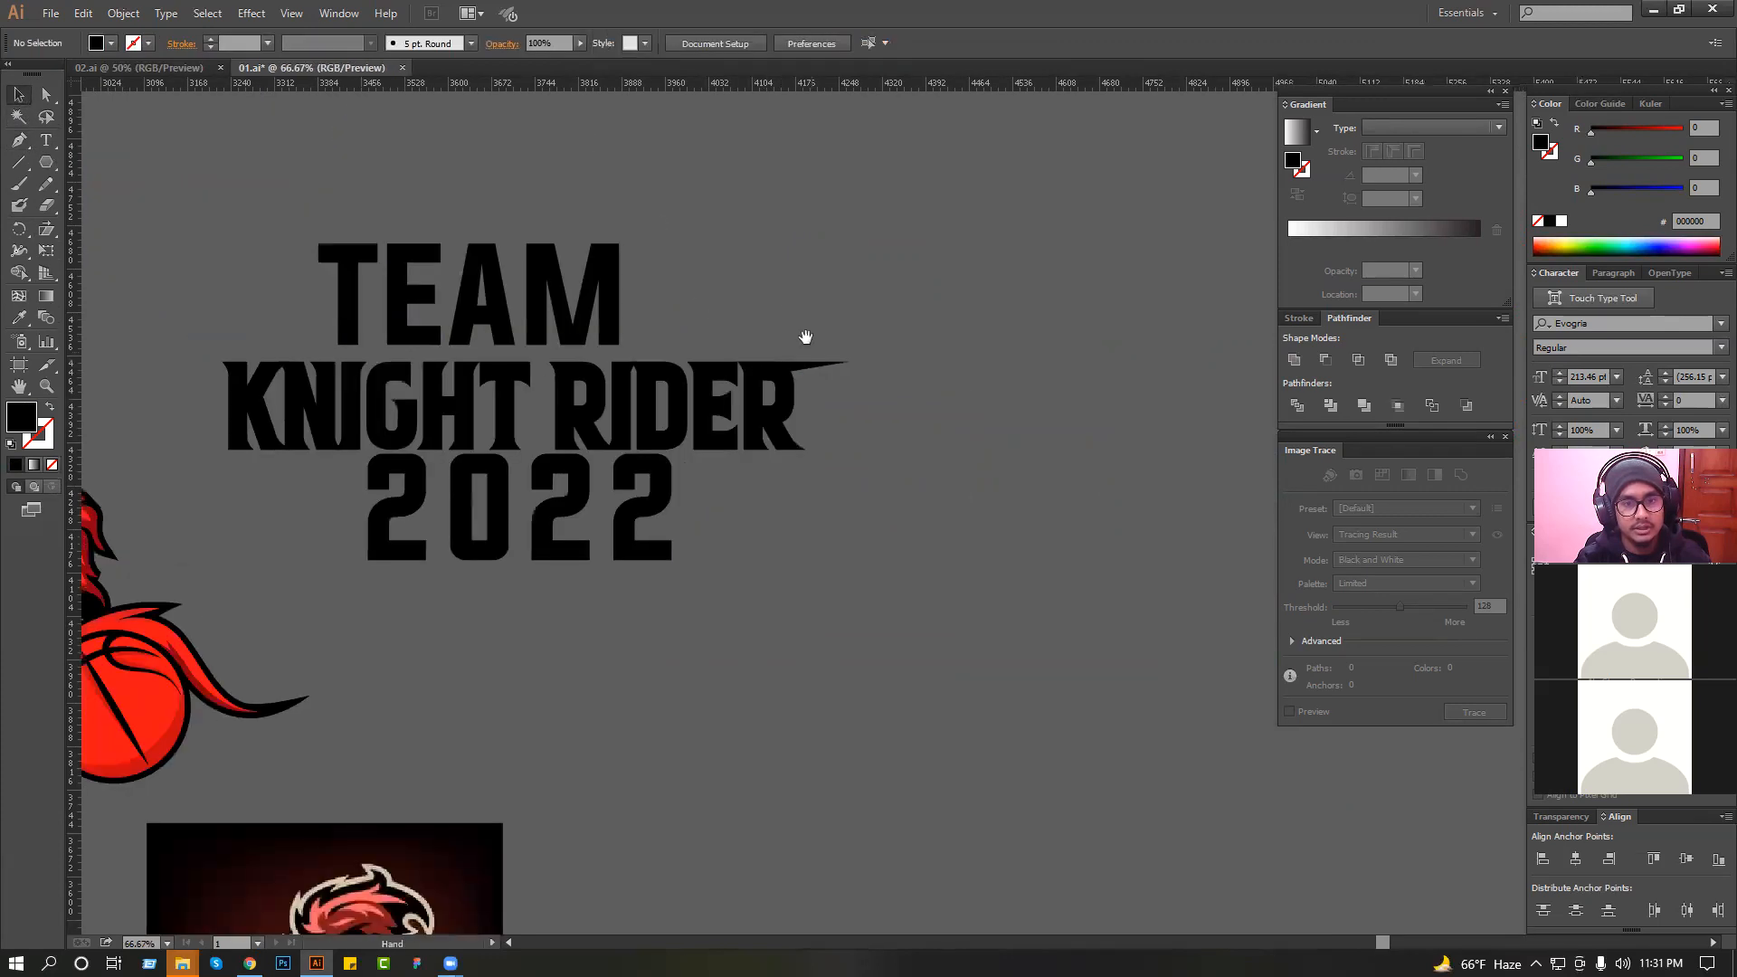
scroll(805, 338, up, 5)
scroll(800, 397, down, 4)
scroll(919, 430, left, 2)
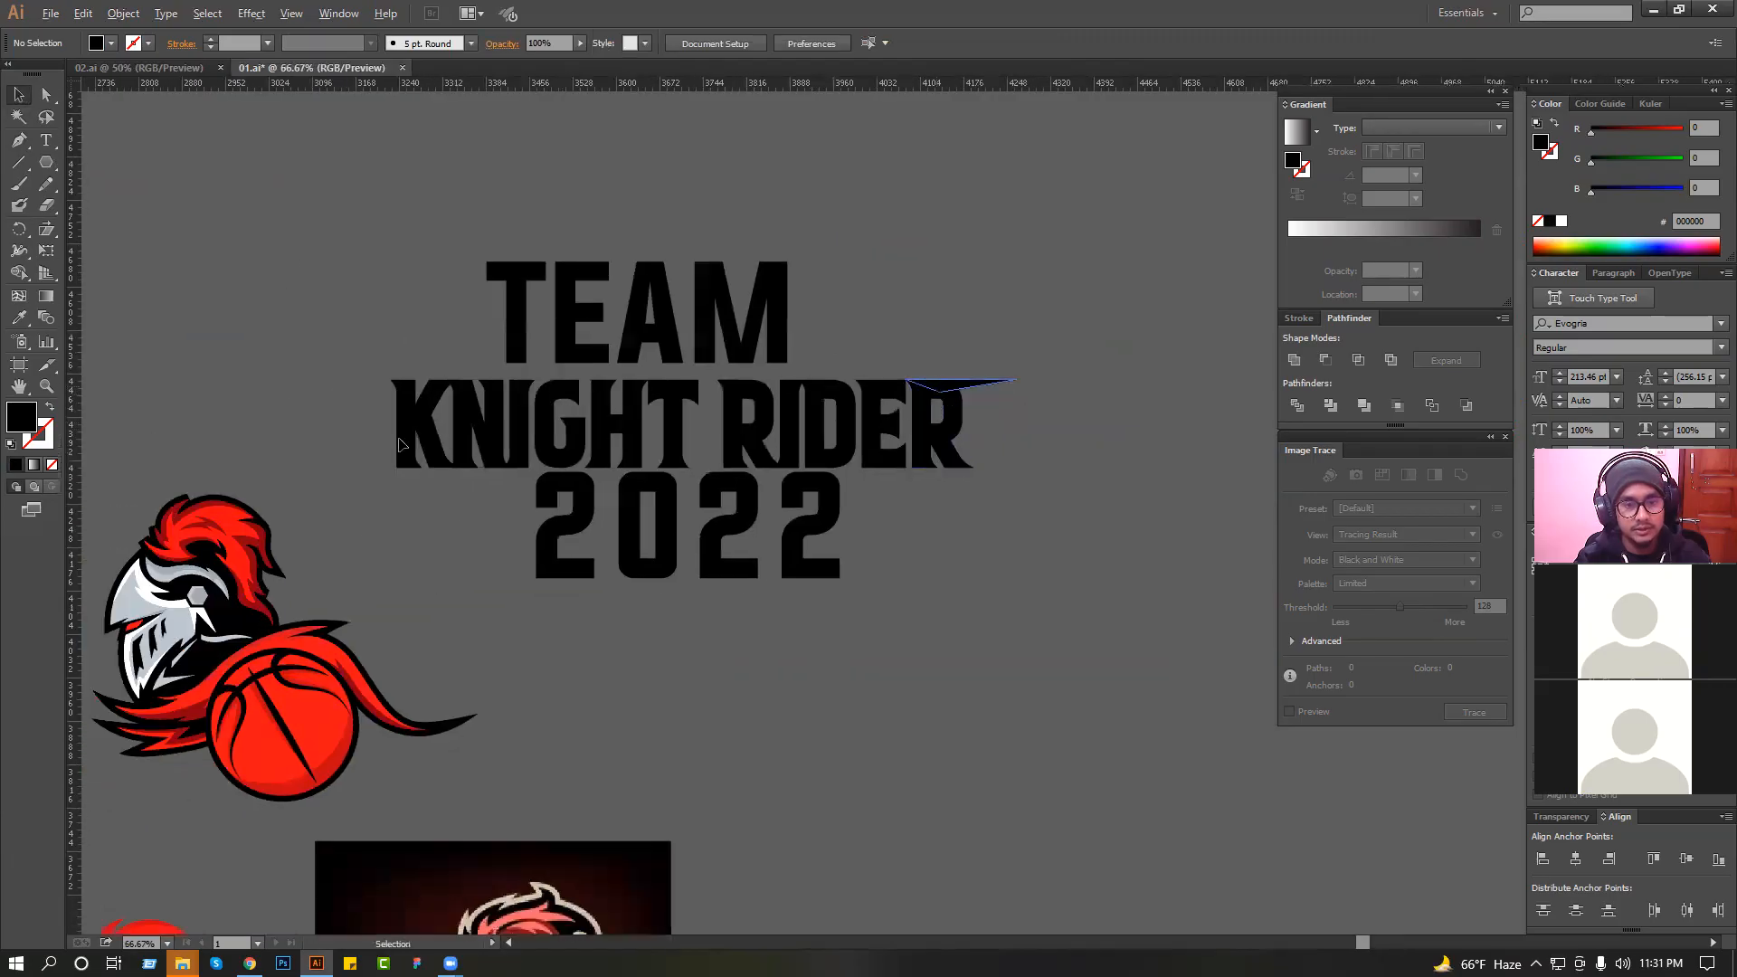
right_click(440, 424)
mouse_move(518, 665)
click(642, 723)
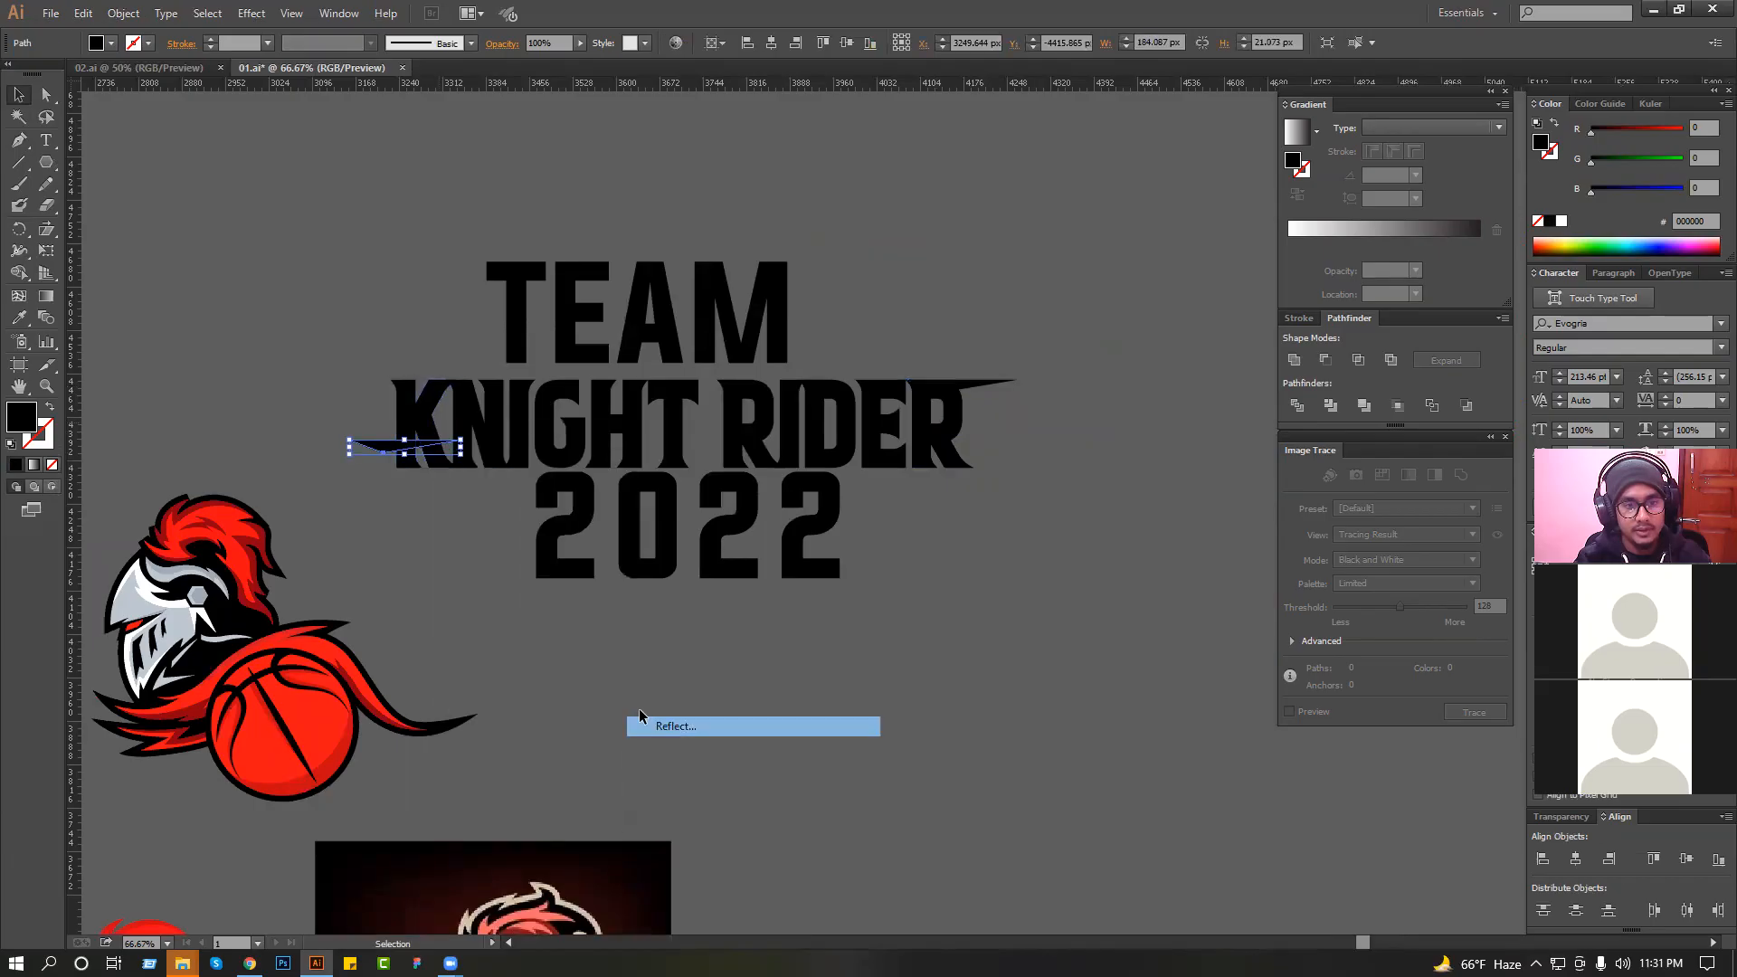
drag(335, 345, 613, 571)
drag(734, 468, 737, 537)
drag(861, 546, 431, 535)
Reflect the copied spike so it tapers to the left, and seat it against the base of the "K".
right_click(617, 446)
mouse_move(786, 689)
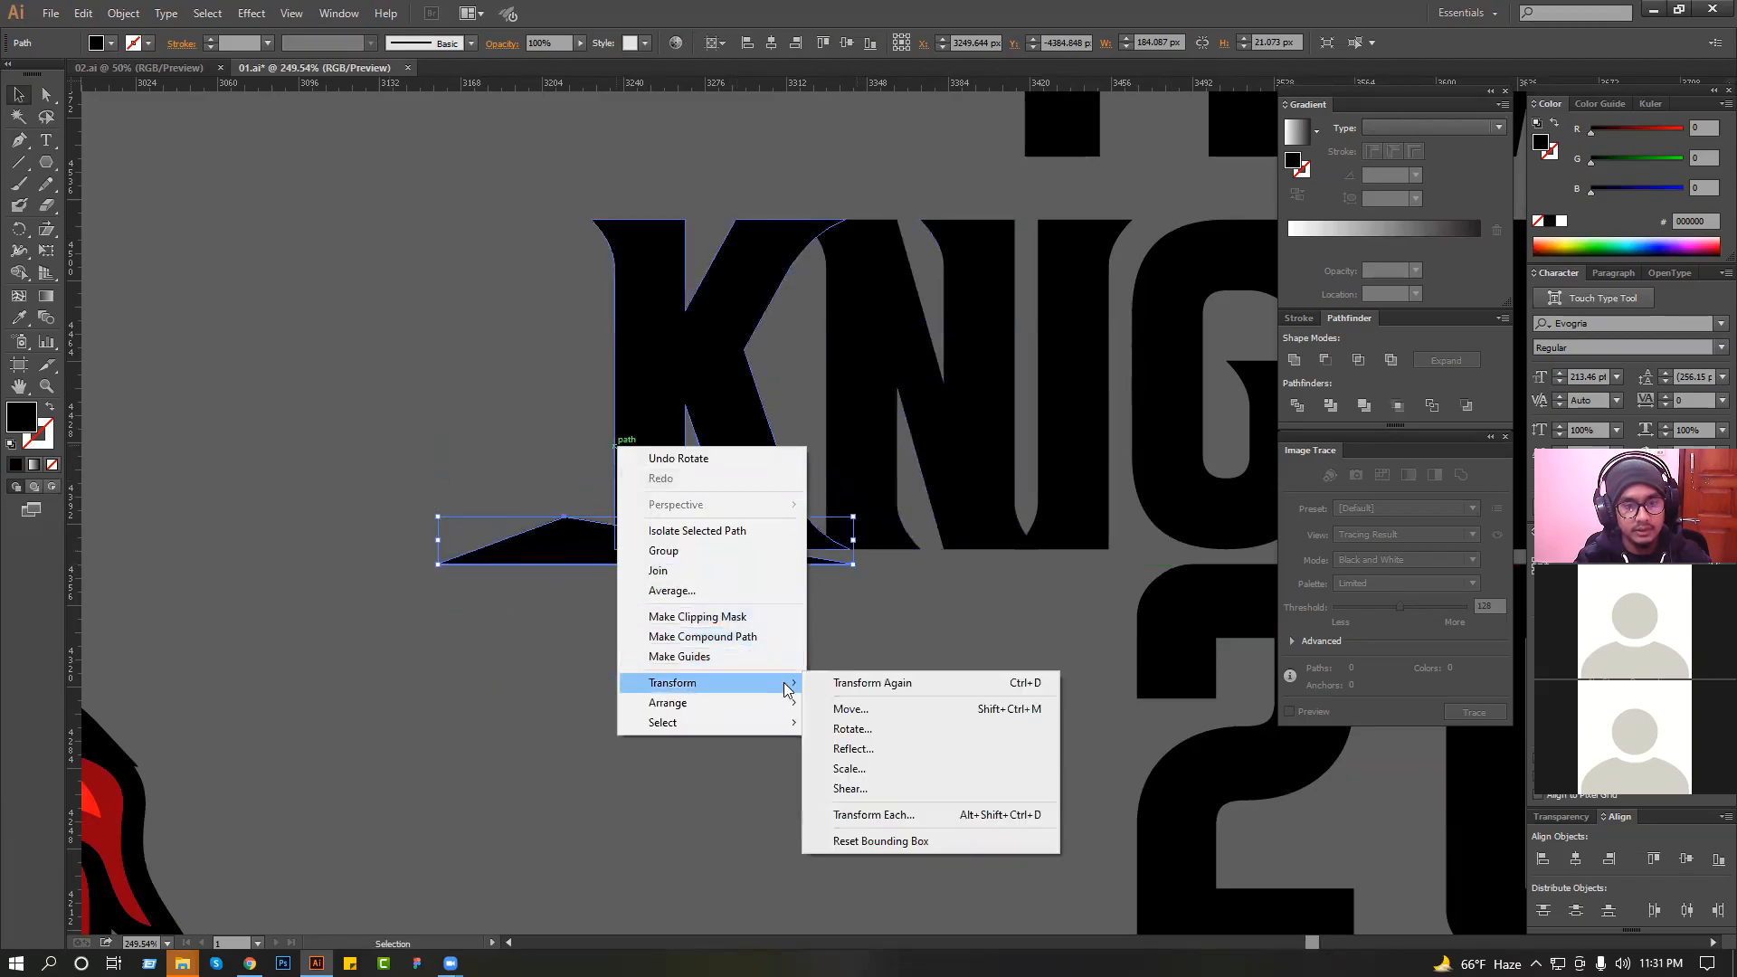
click(874, 729)
click(1176, 590)
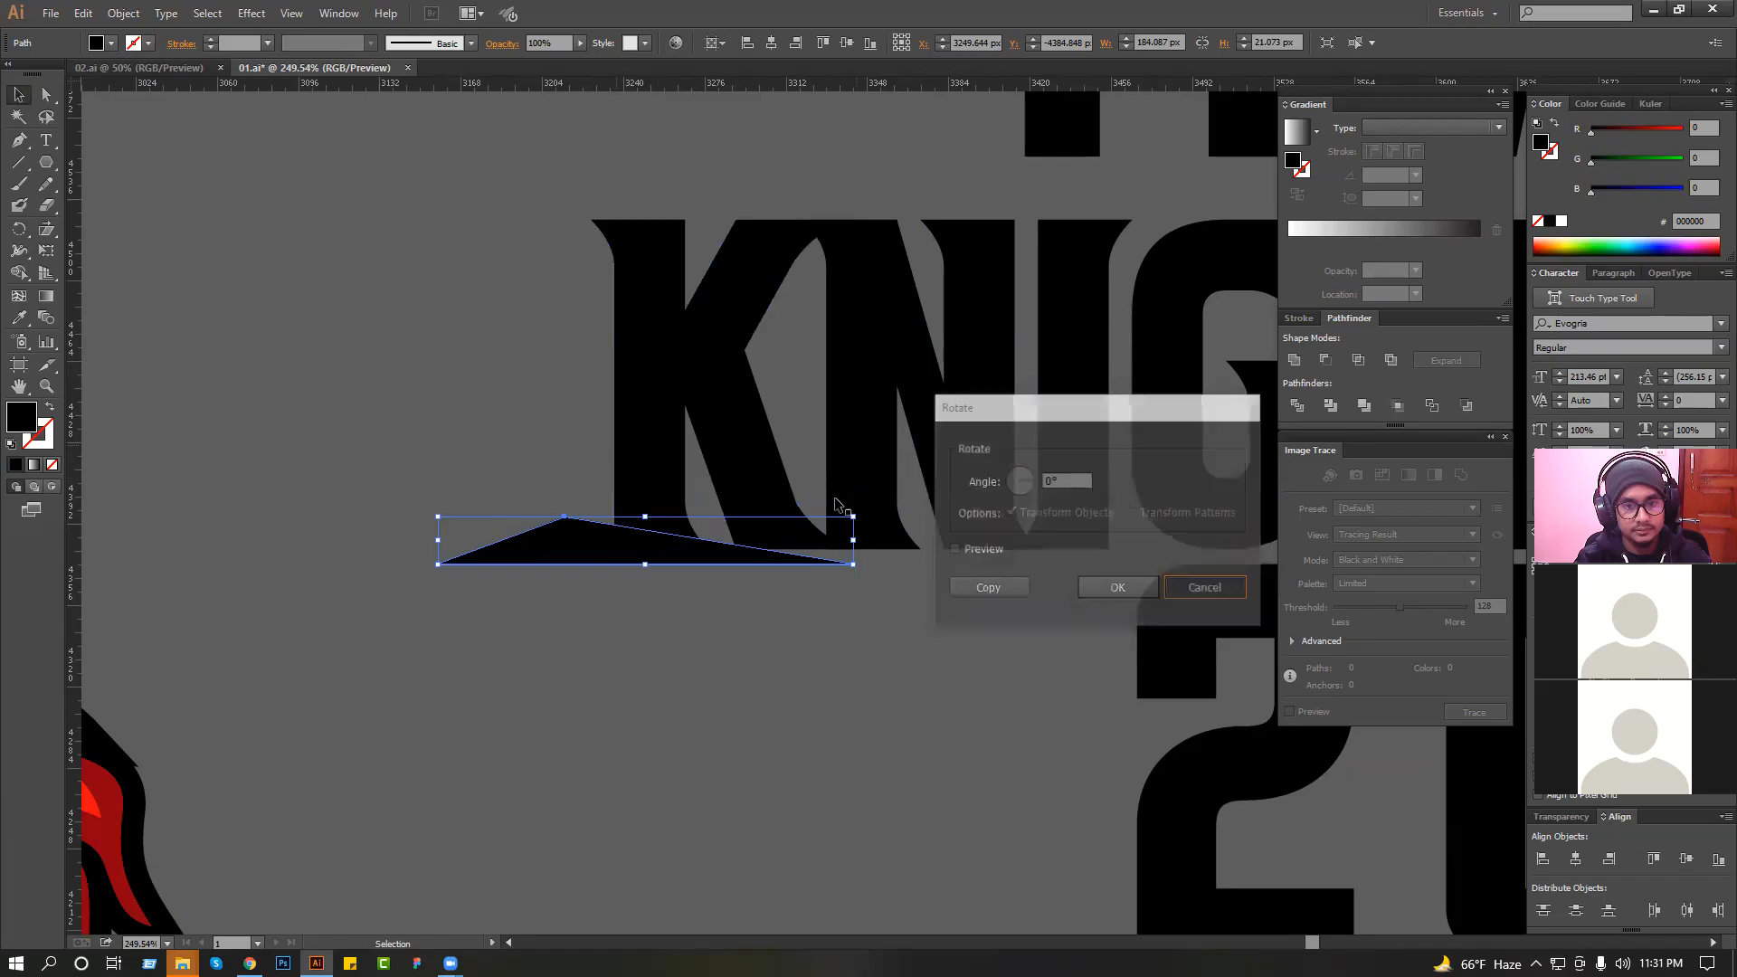
right_click(835, 499)
mouse_move(904, 734)
click(1039, 796)
key(Return)
drag(495, 424, 602, 602)
key(ctrl+shift+a)
drag(1047, 653, 707, 569)
key(ctrl+shift+a)
Select all the lettering with both spikes and shear it vertically so it slopes up to the right.
scroll(704, 600, down, 8)
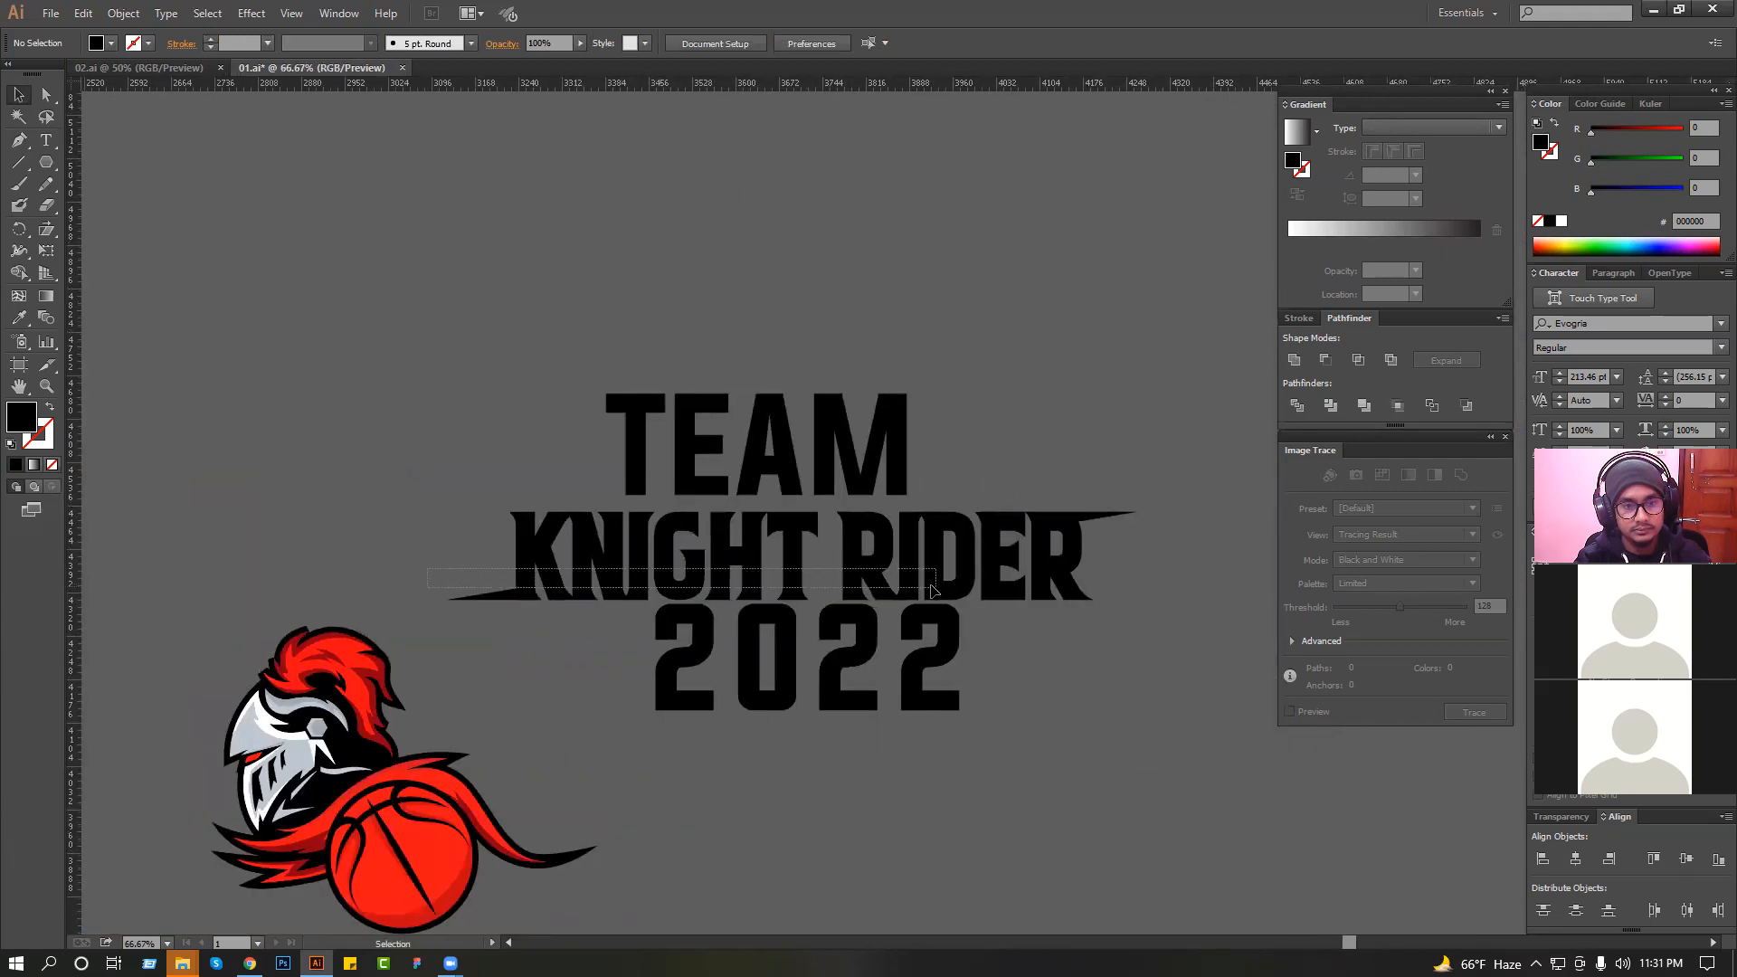
drag(933, 590, 936, 591)
drag(452, 343, 1142, 674)
click(45, 231)
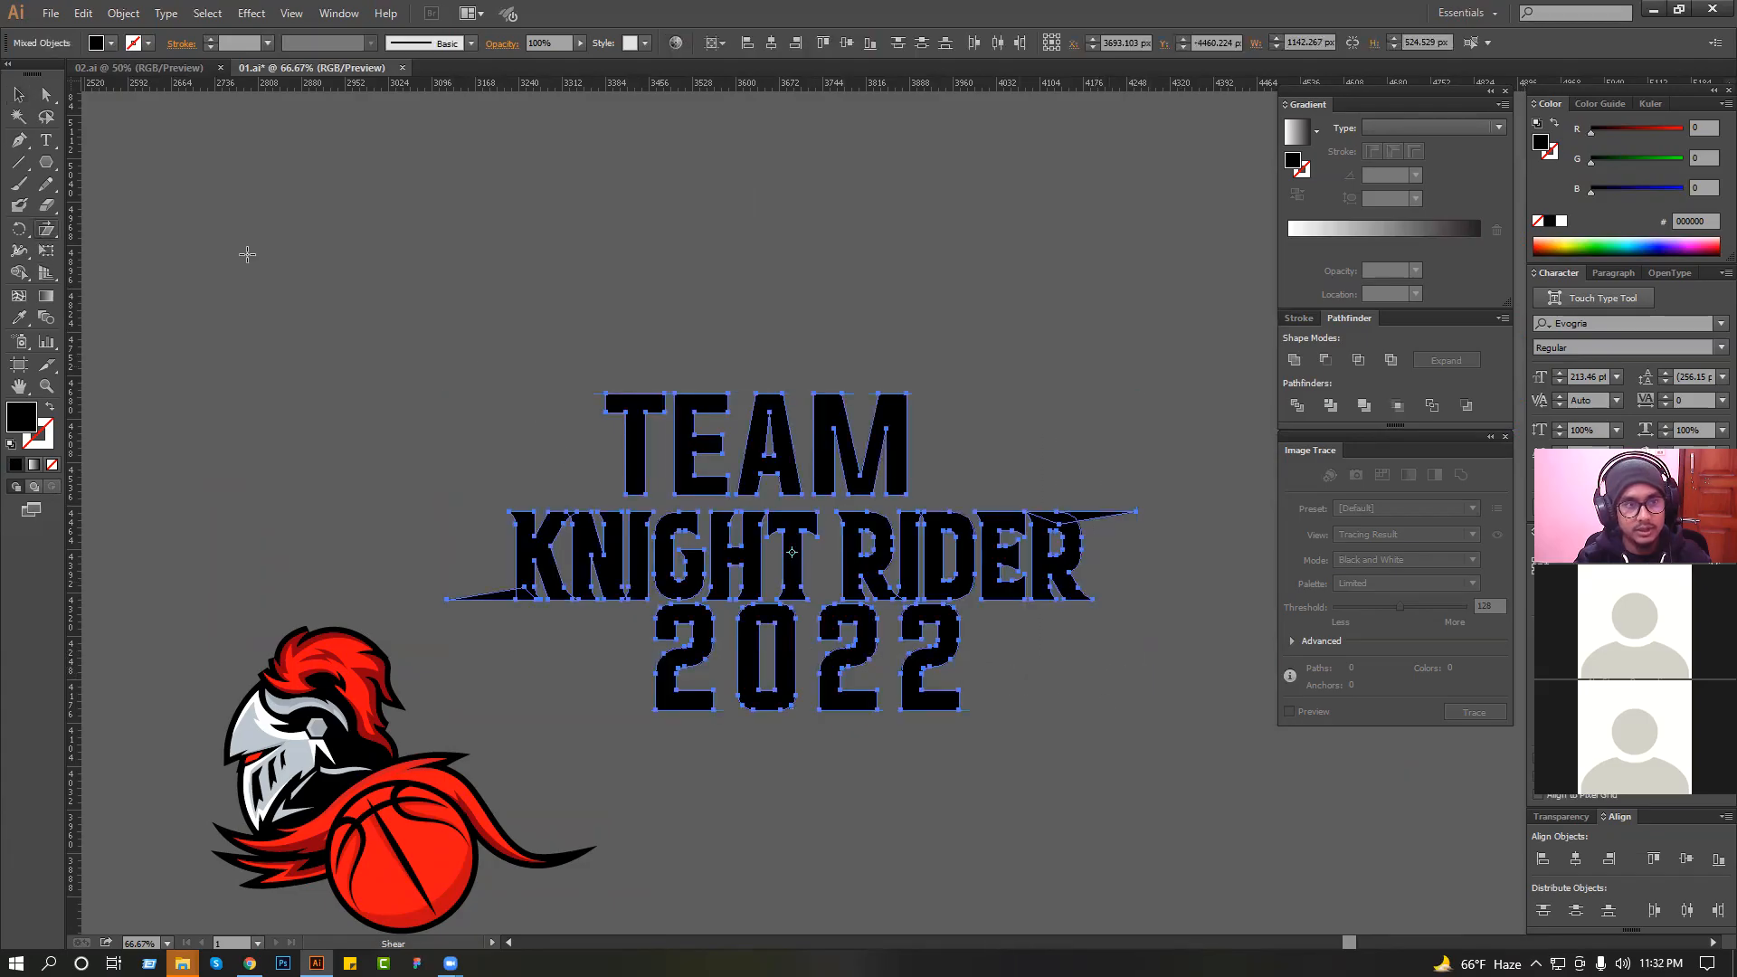
drag(1070, 444, 1075, 383)
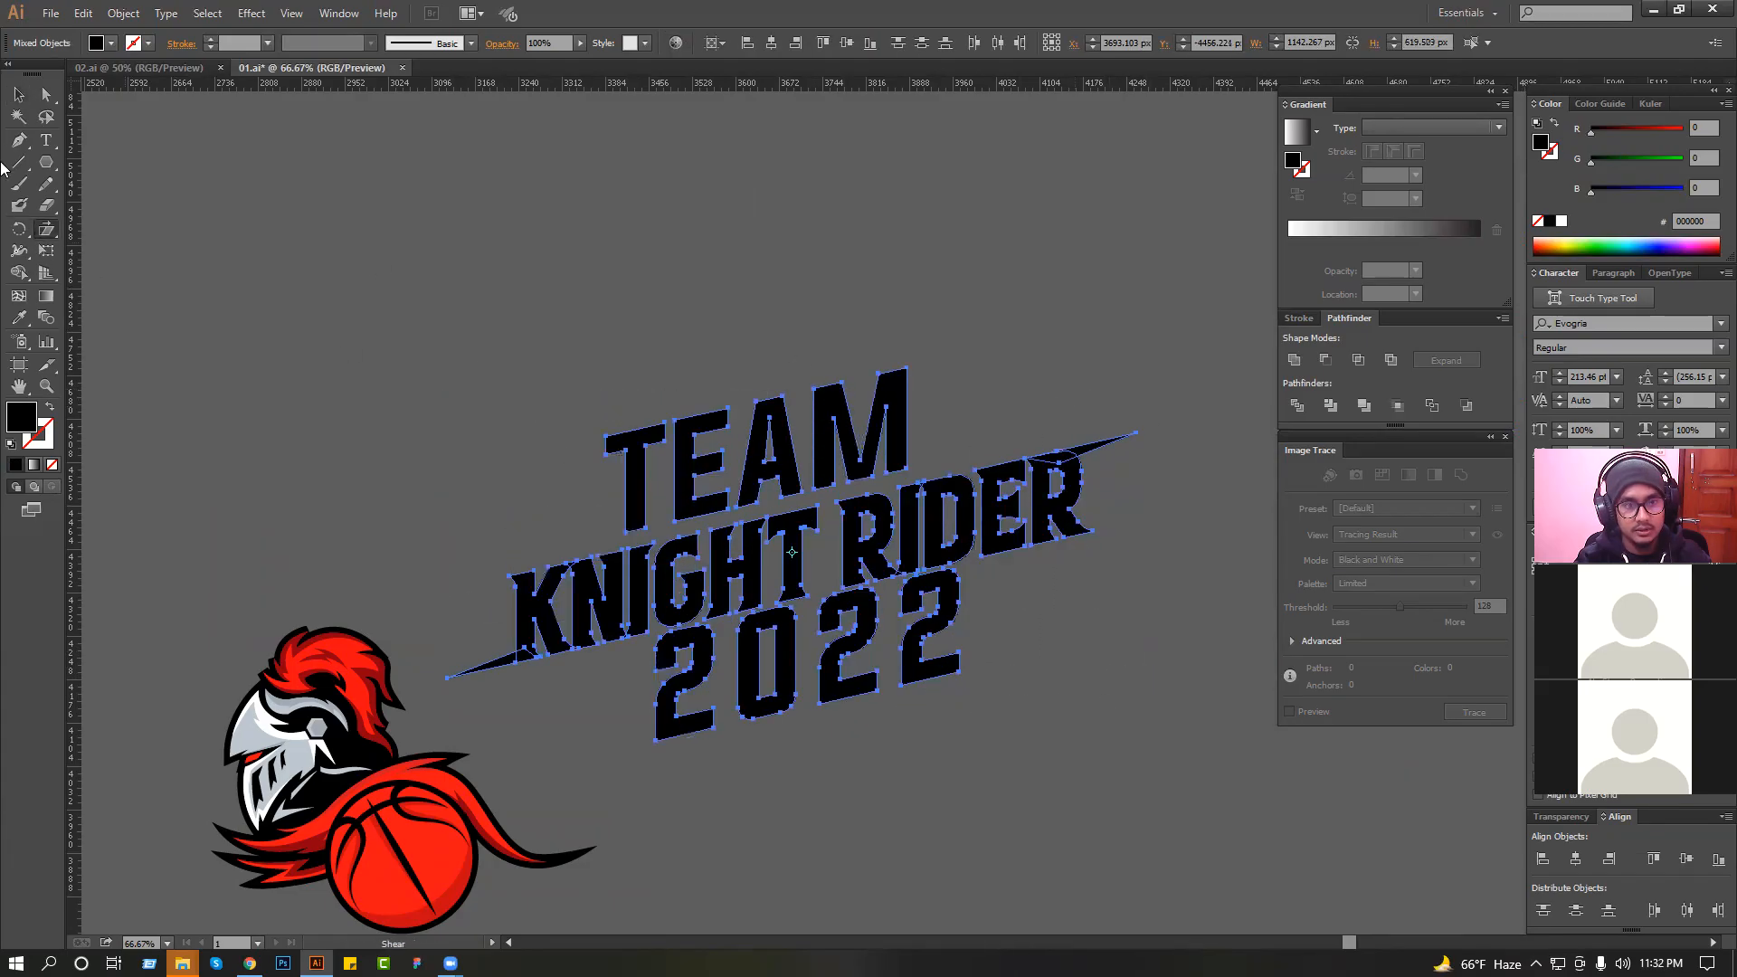
Unite the "KNIGHT RIDER" lettering with its two spikes.
click(18, 95)
click(541, 660)
click(622, 648)
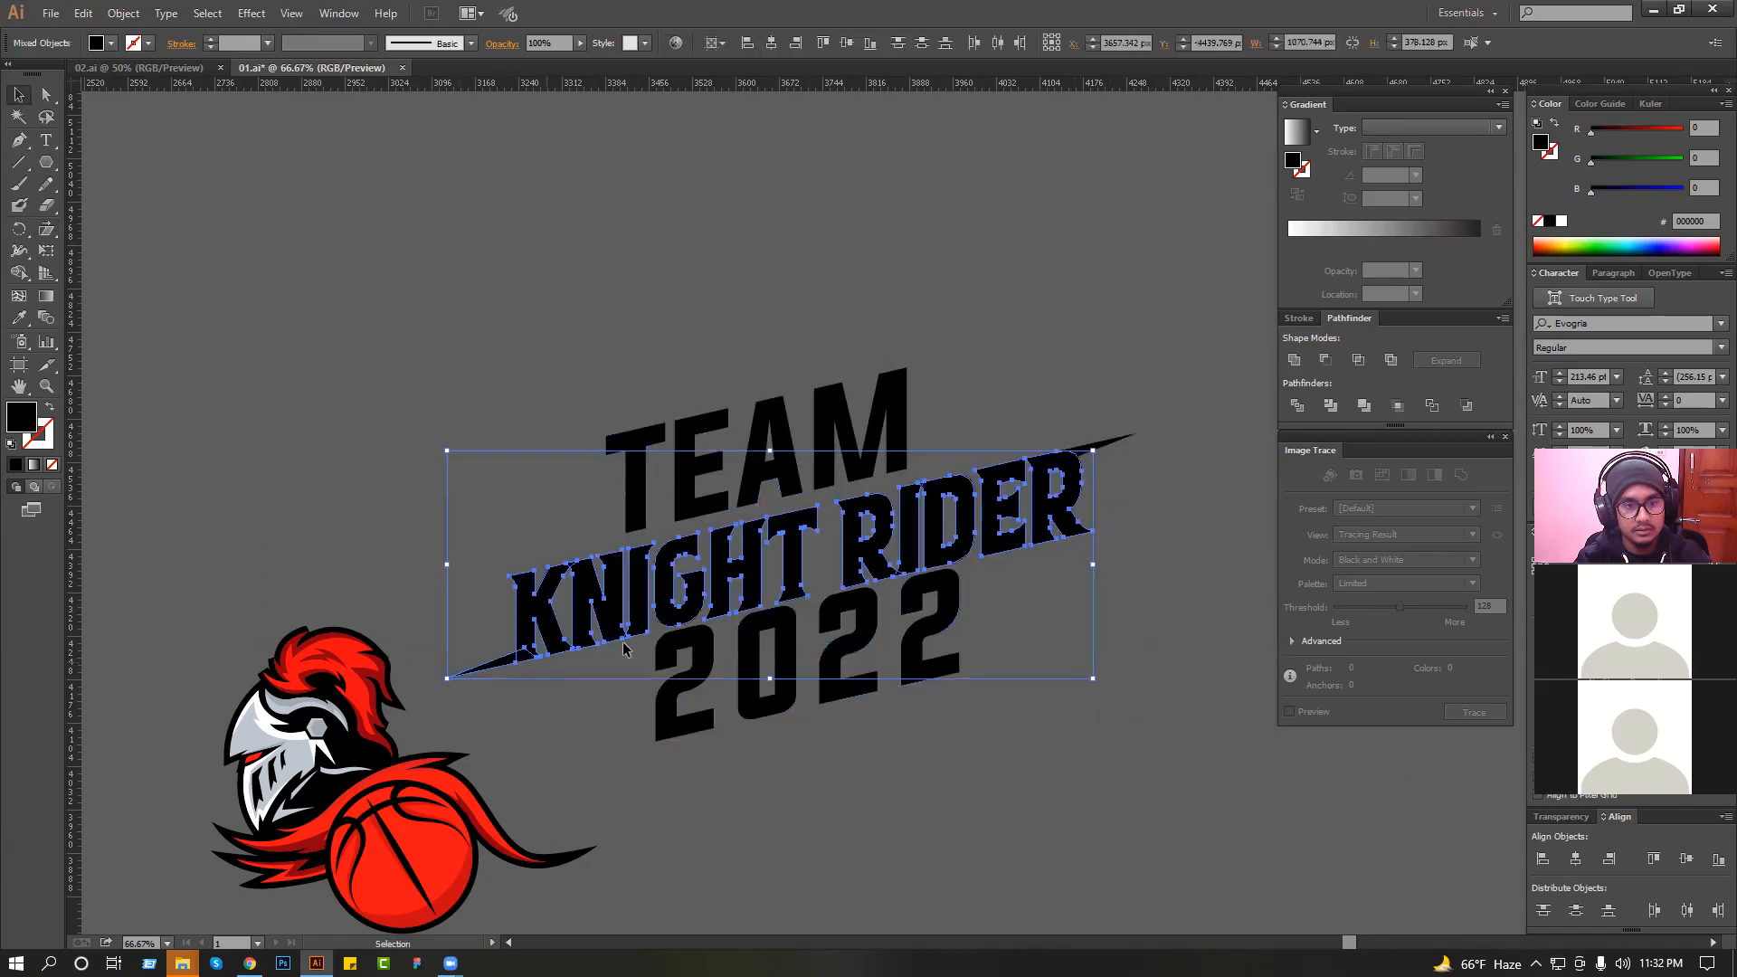
shift+click(1131, 440)
click(1295, 361)
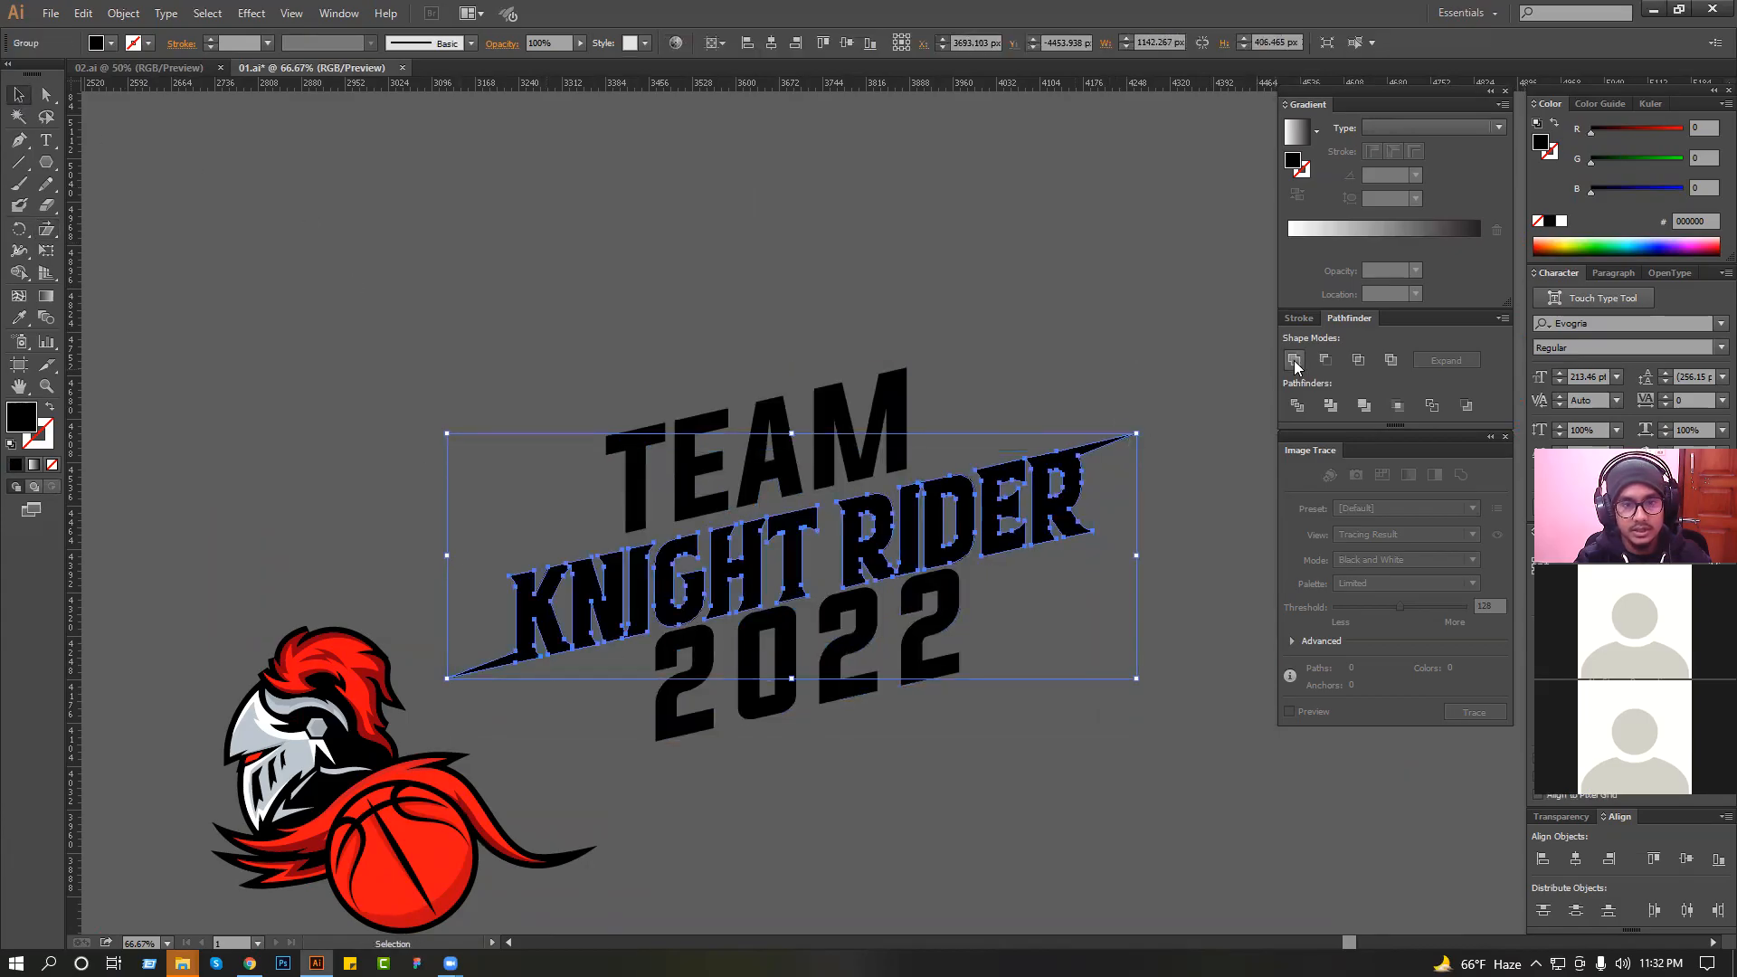
click(1142, 338)
Try "KNIGHT RIDER" over the knight and basketball with a narrower width, undo the resize and move it back between "TEAM" and "2022".
drag(1011, 451, 679, 690)
ctrl+click(749, 669)
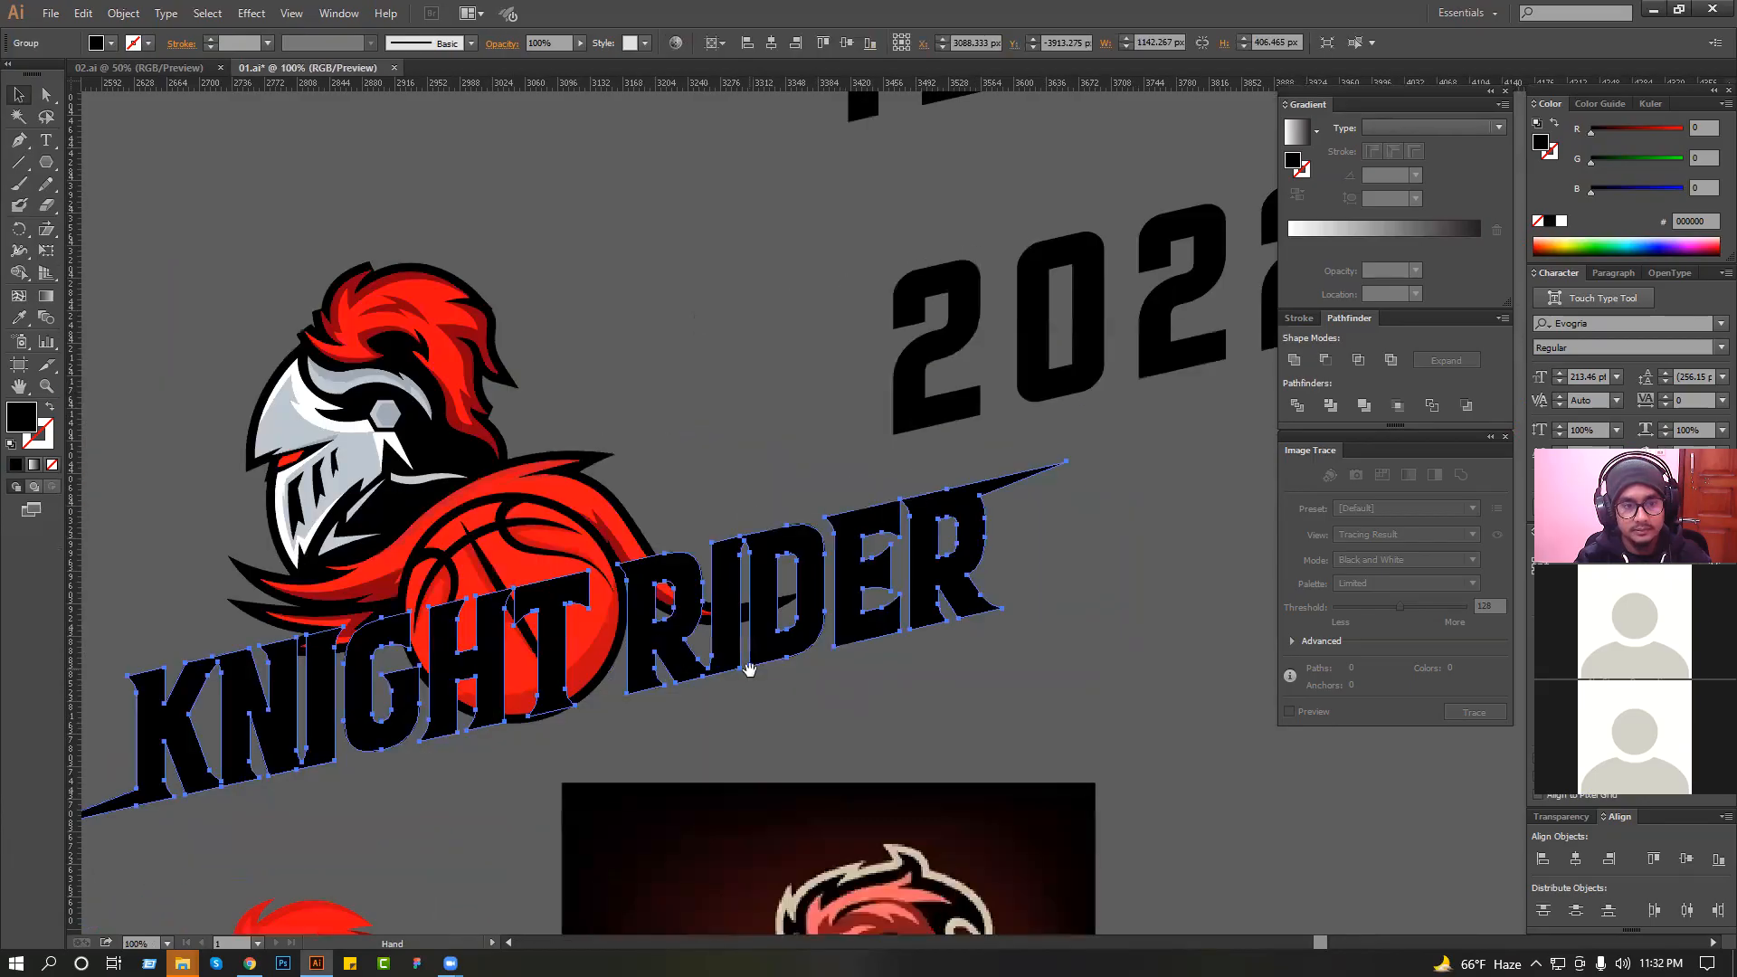
ctrl+click(783, 599)
drag(748, 567, 765, 558)
ctrl+alt+click(765, 558)
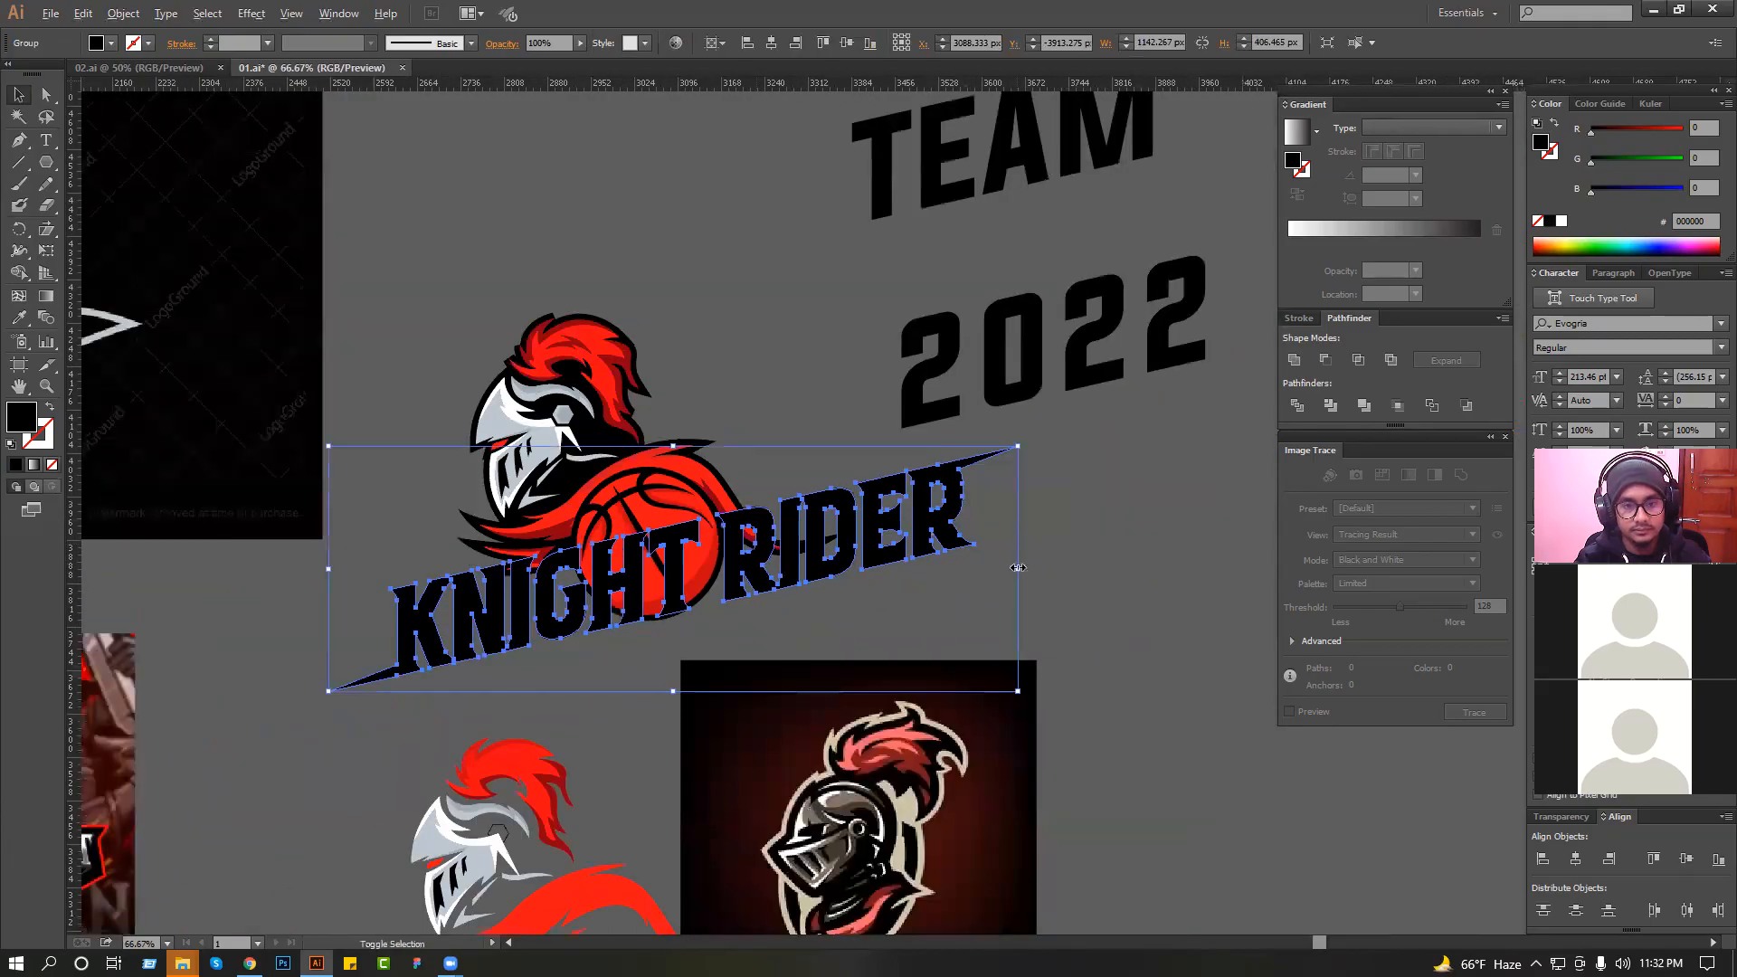
drag(1016, 571, 923, 610)
key(ctrl+z)
click(965, 571)
drag(907, 528, 1047, 330)
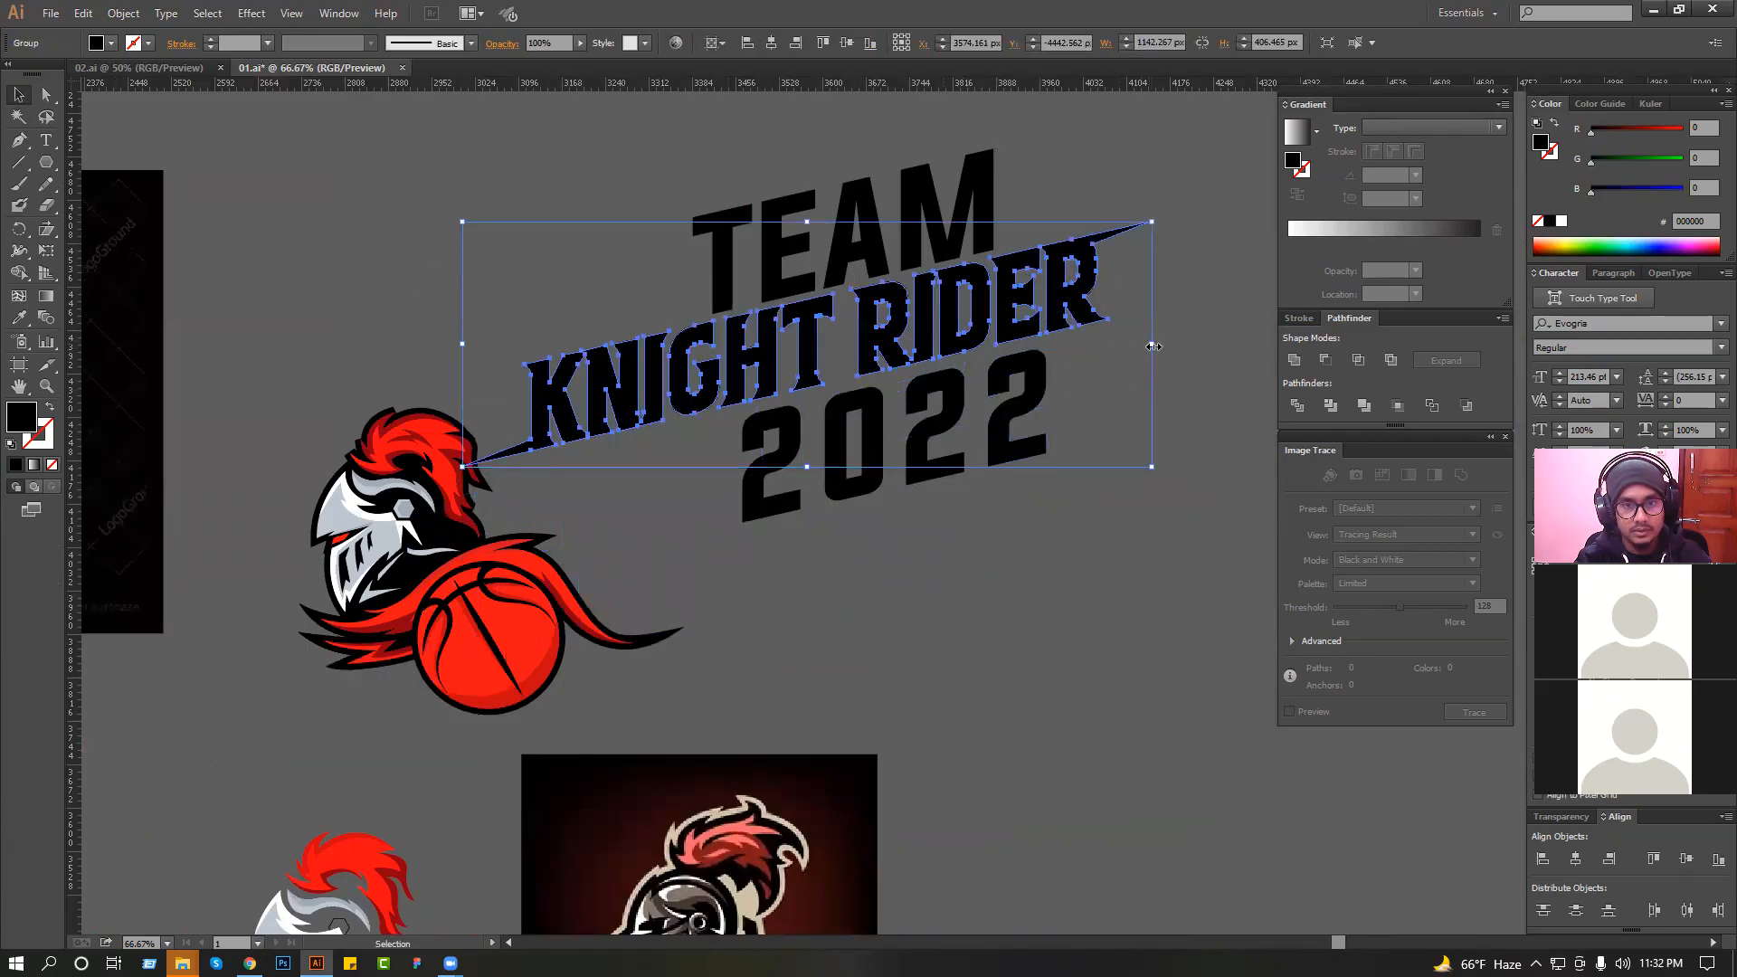
Try narrowing "KNIGHT RIDER" to about 925 px wide, then undo it.
drag(1153, 346, 1022, 447)
ctrl+click(952, 319)
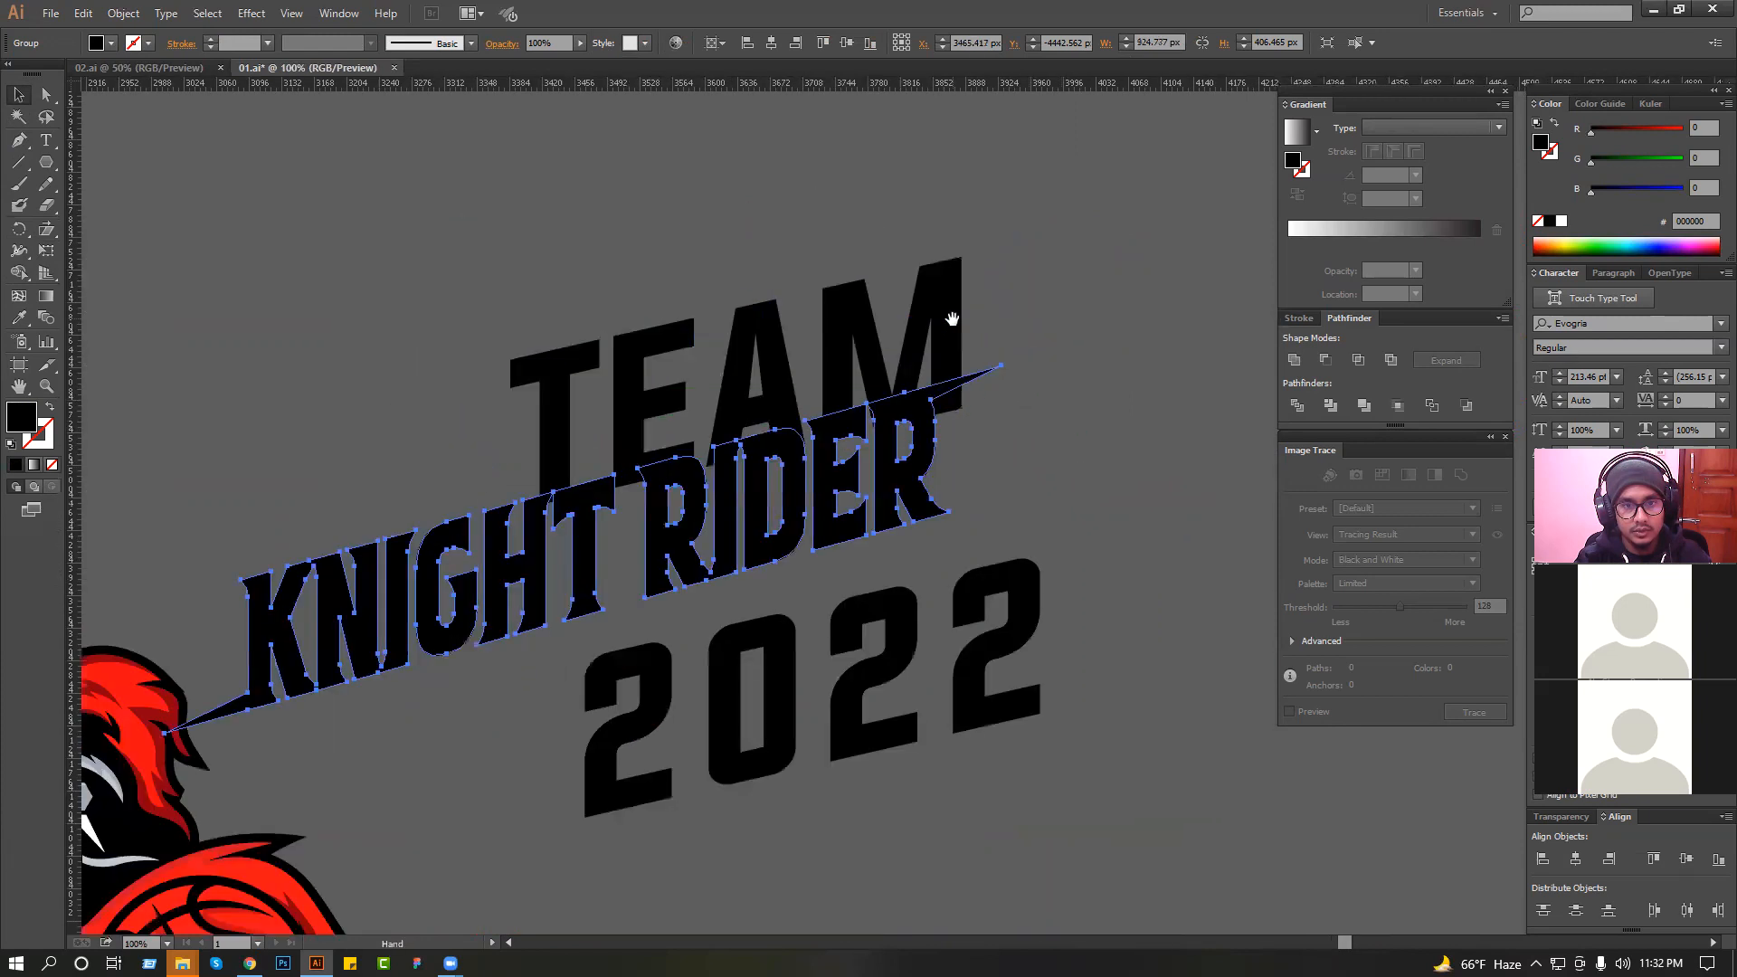
key(ctrl+z)
Stretch "KNIGHT RIDER" to about 557 px high and move it slightly up.
ctrl+alt+click(900, 424)
ctrl+alt+click(901, 424)
drag(795, 575, 806, 647)
ctrl+click(951, 425)
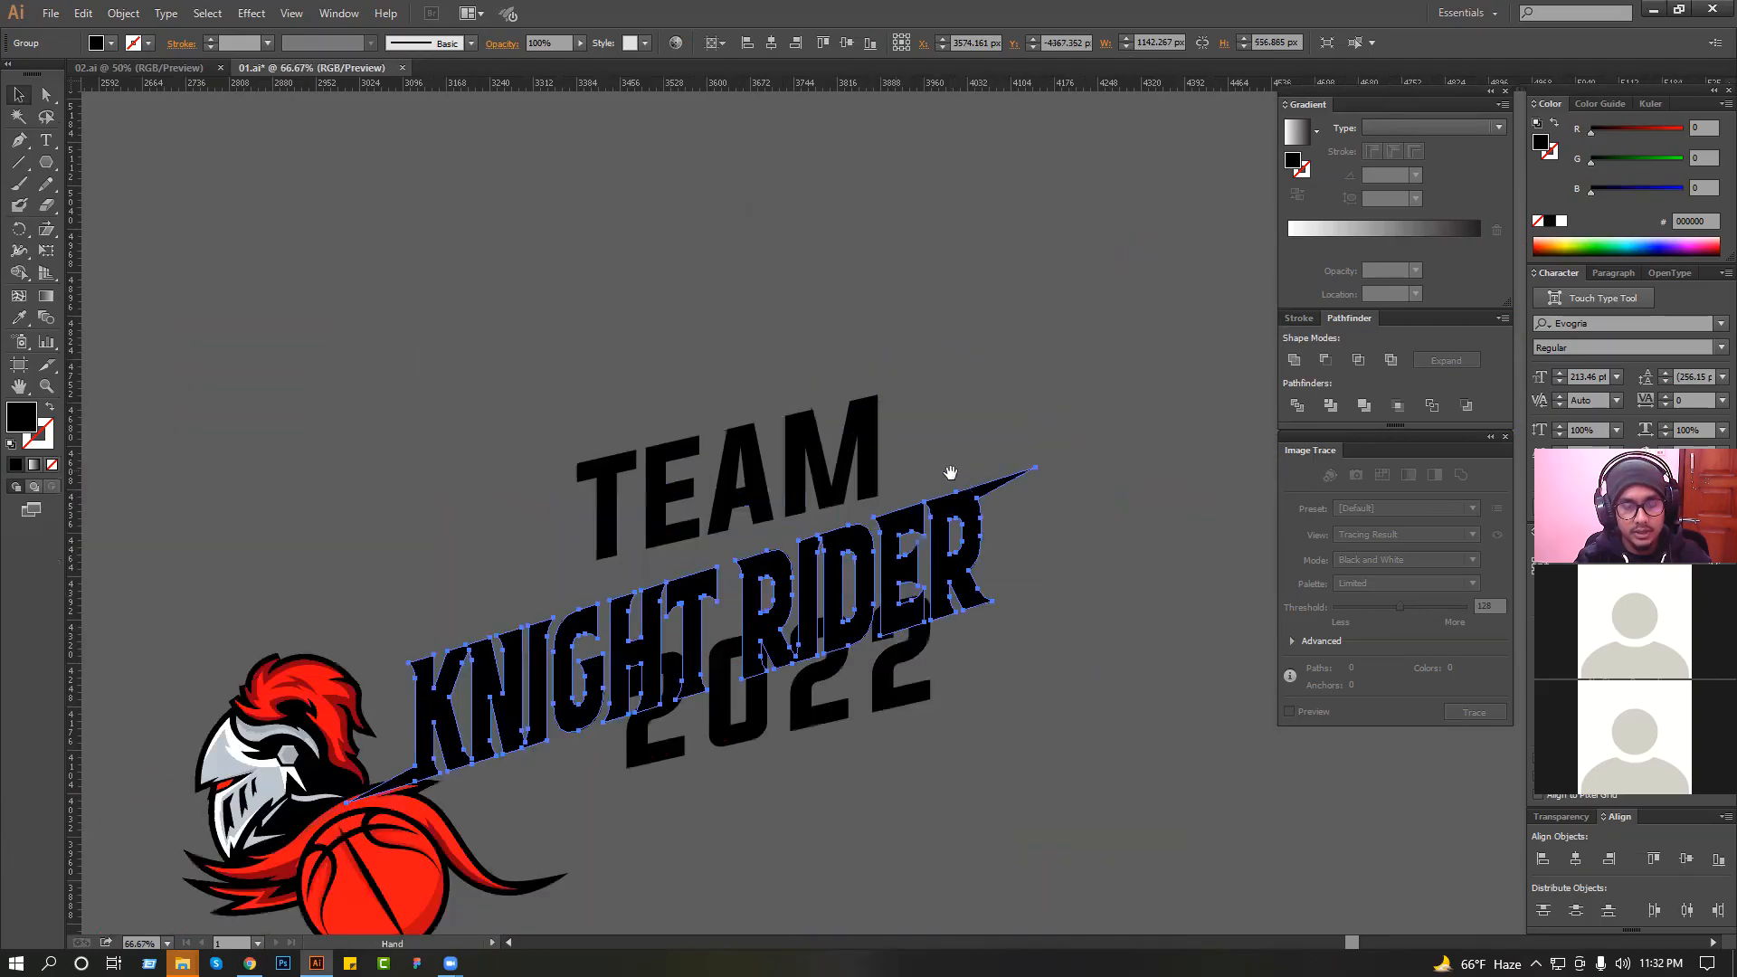
drag(921, 516, 918, 496)
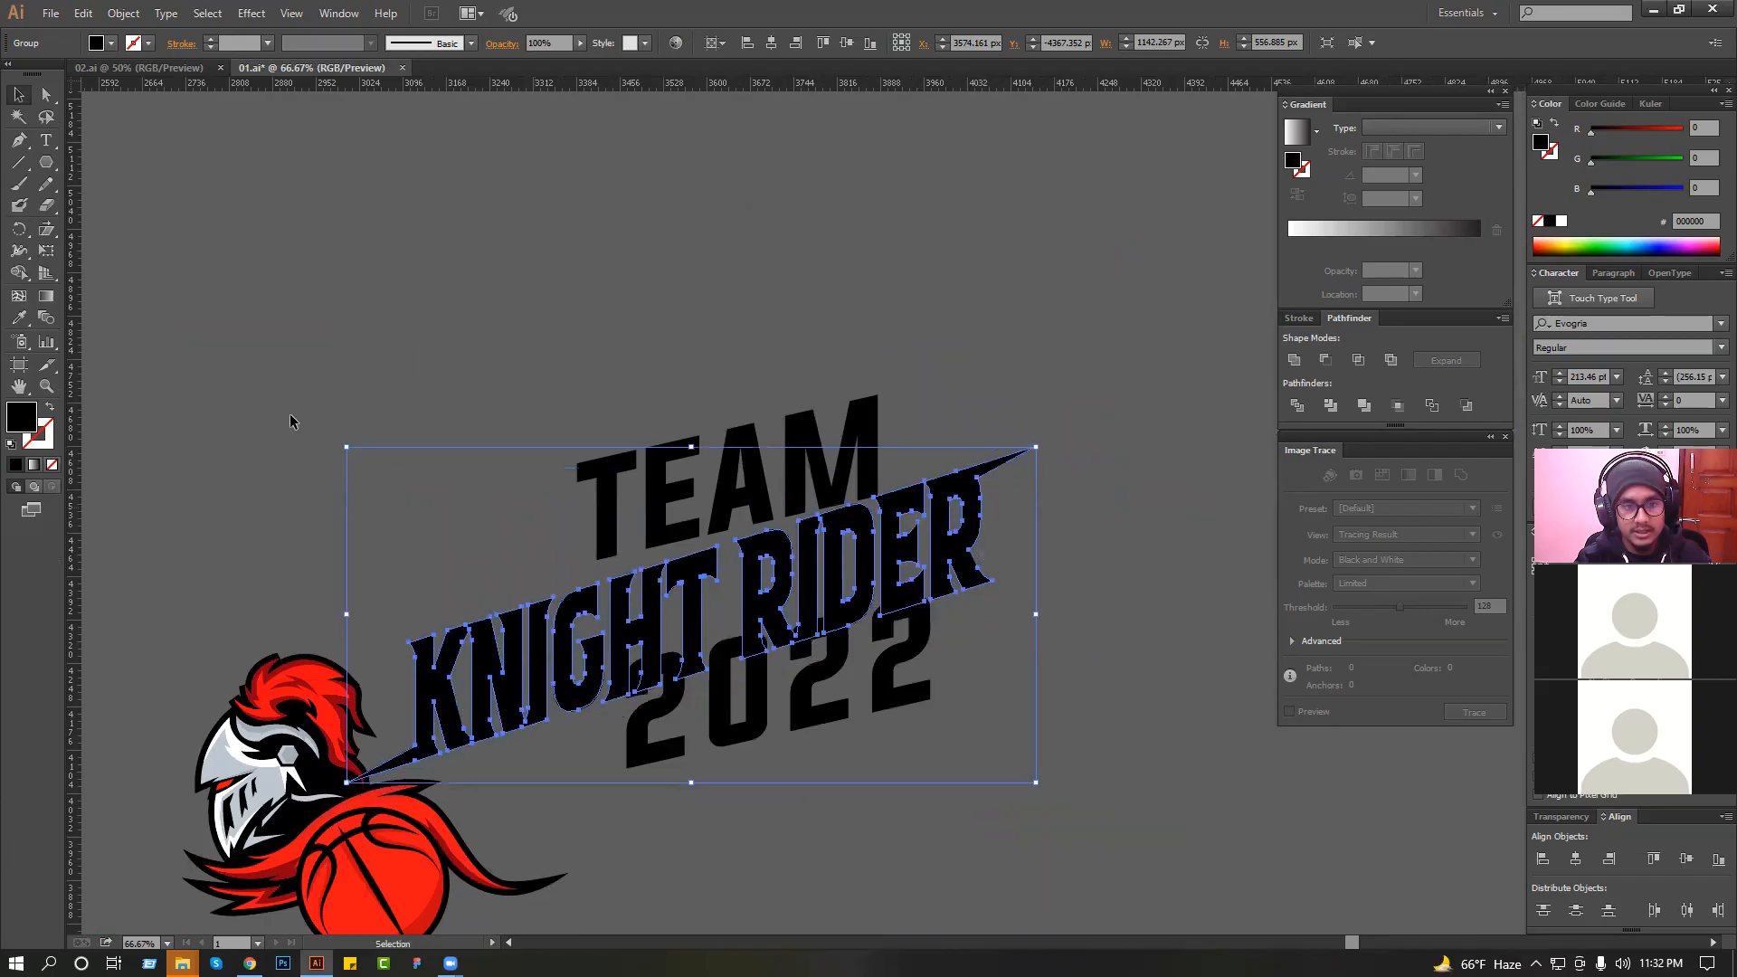
Shear the stretched "KNIGHT RIDER" lettering back to a shallower slope.
click(50, 230)
drag(272, 615, 299, 583)
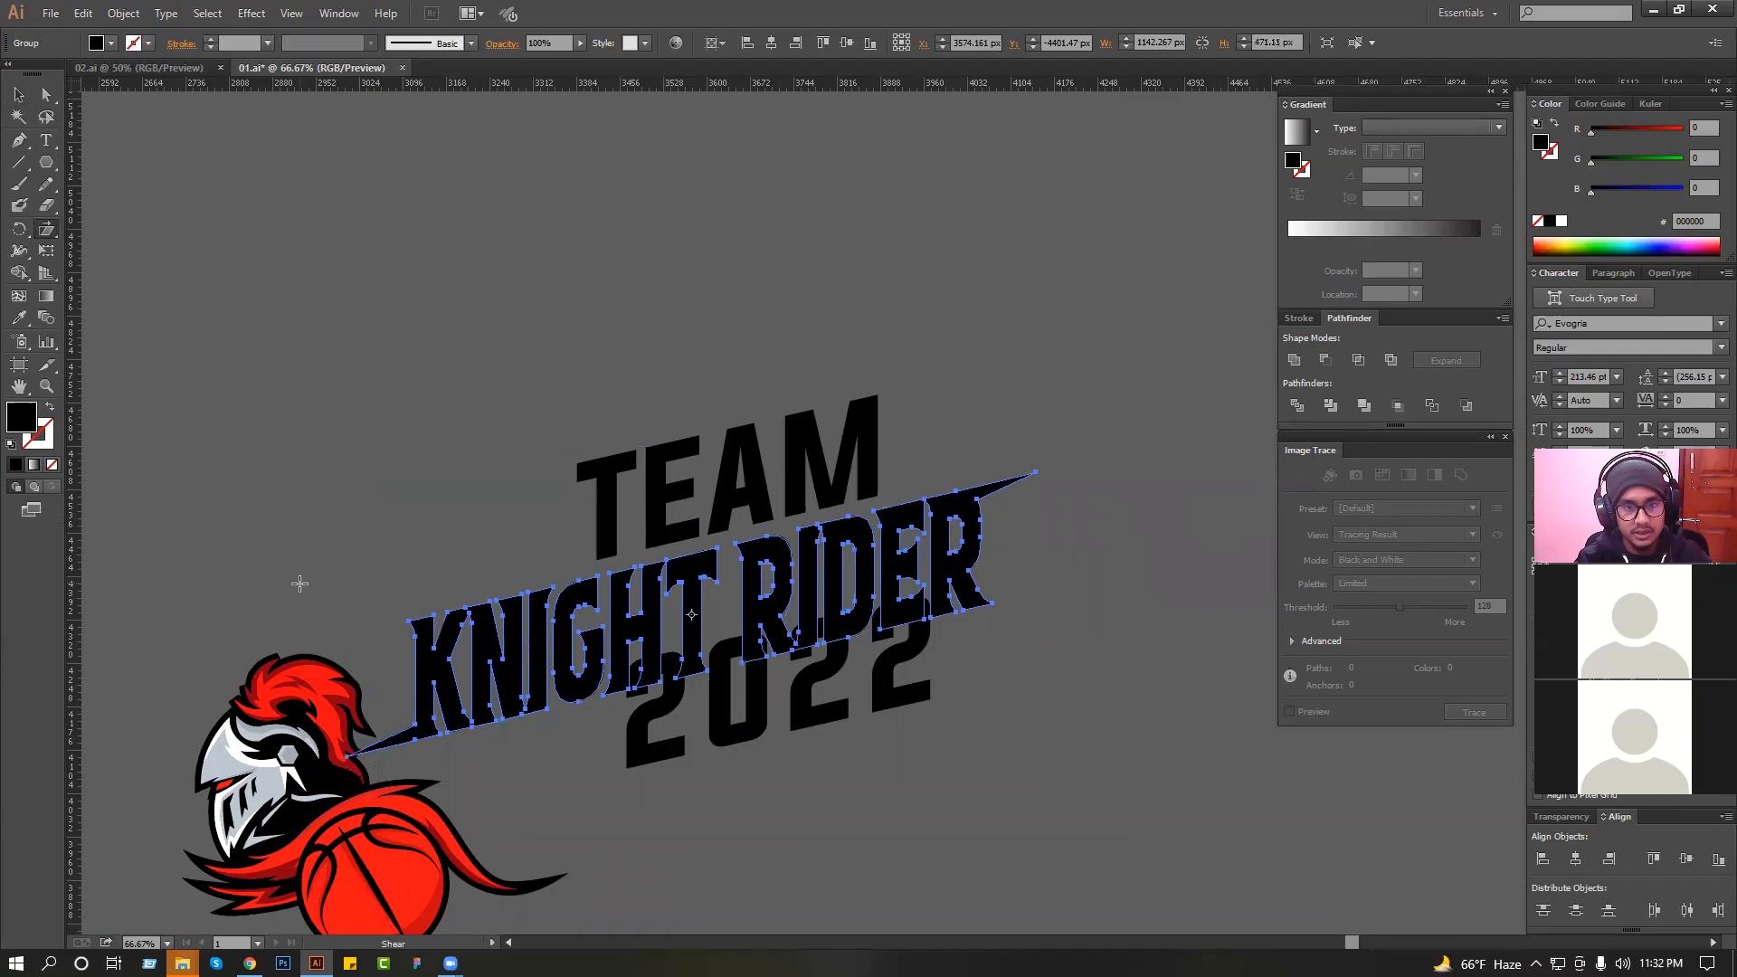
drag(643, 364, 1055, 622)
key(v)
Move "KNIGHT RIDER" over the lower part of the knight and basketball artwork.
key(ctrl+1)
drag(747, 554, 747, 526)
click(914, 383)
scroll(914, 383, down, 2)
drag(849, 474, 617, 683)
scroll(618, 681, up, 3)
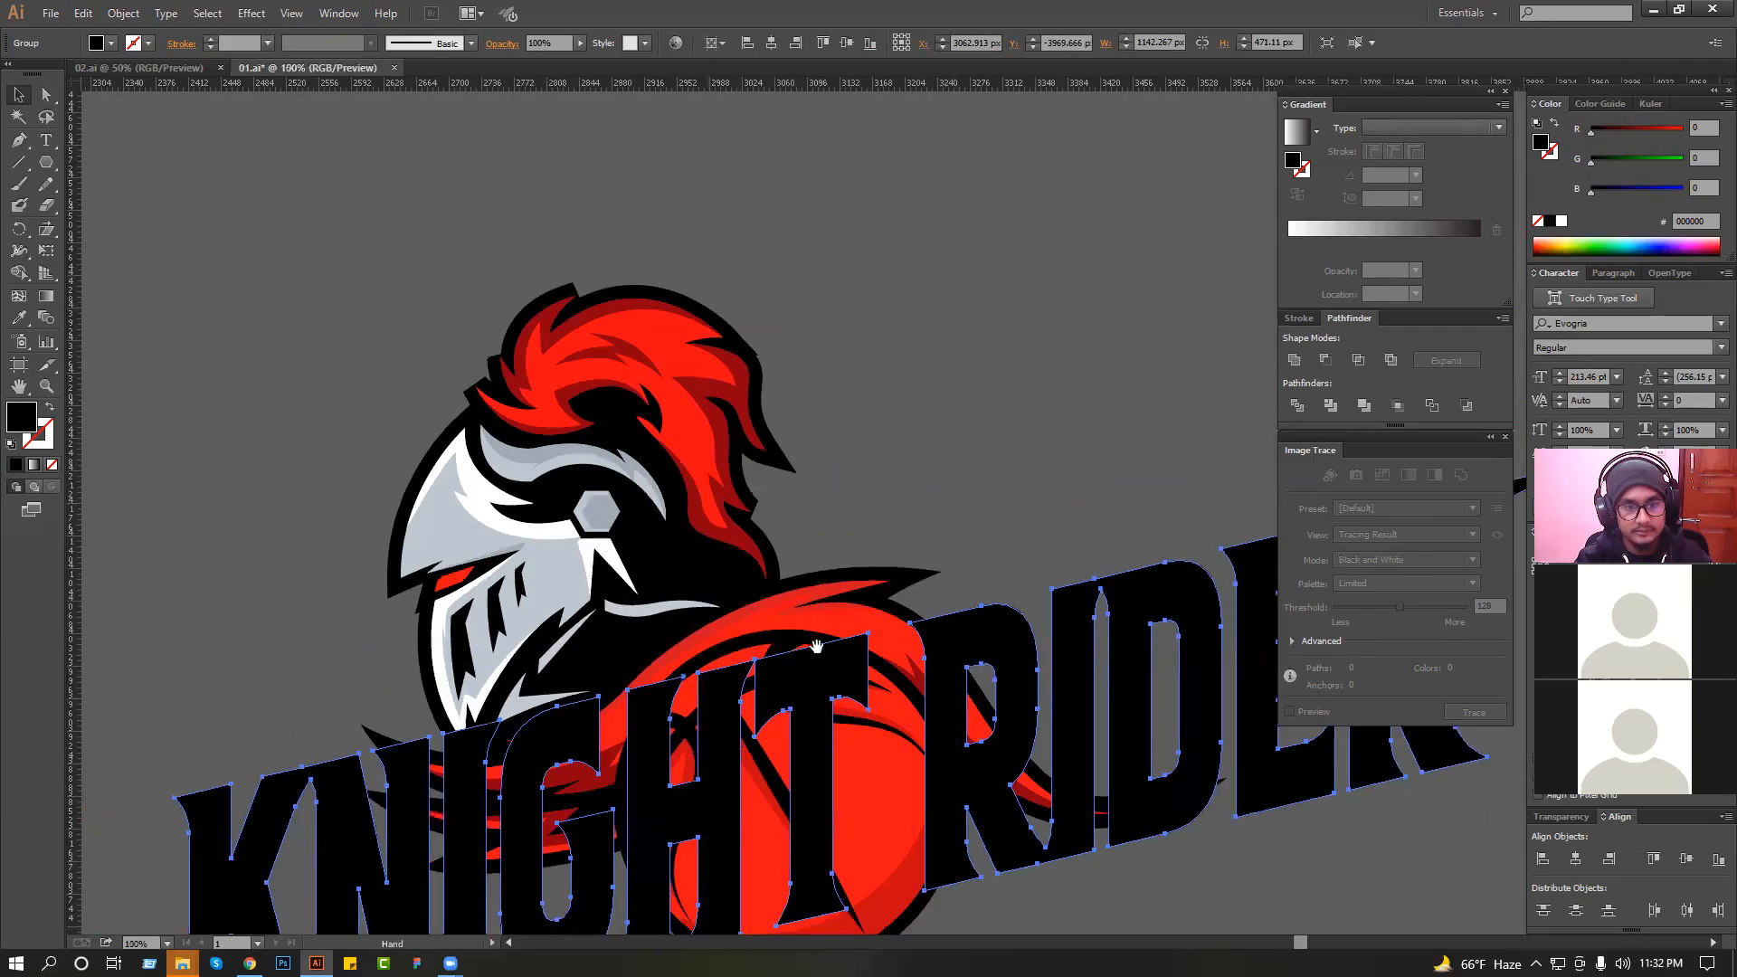
Scale "KNIGHT RIDER" down proportionally to about 650 px wide and position it across the lower basketball.
scroll(814, 362, down, 2)
key(ctrl+shift+b)
drag(1068, 582, 916, 621)
click(922, 619)
scroll(816, 607, up, 1)
drag(664, 502, 666, 465)
click(766, 398)
drag(773, 495, 767, 550)
Try moving the knight artwork slightly to the right, then undo the move.
click(1020, 468)
click(756, 419)
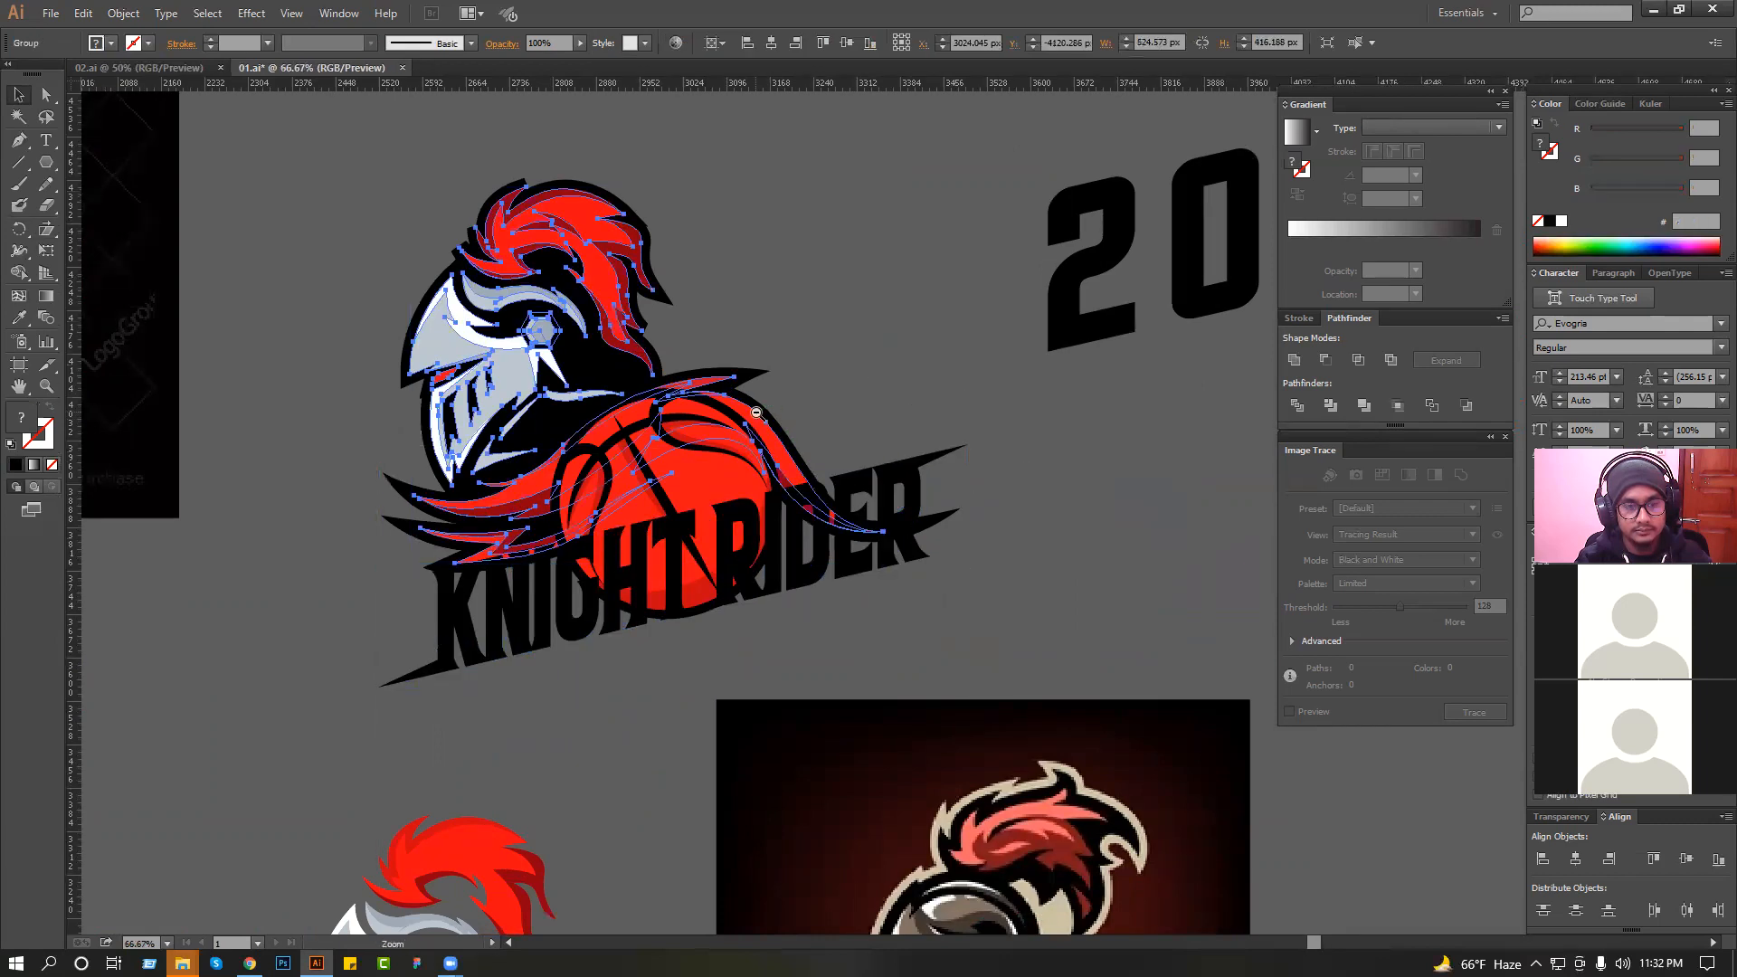
scroll(757, 415, down, 1)
click(862, 471)
click(645, 322)
drag(646, 322, 680, 319)
click(812, 322)
key(ctrl+z)
Pull the black outline's anchor at the plume's lower back tip out by about 19 px right and 20 px down.
click(768, 317)
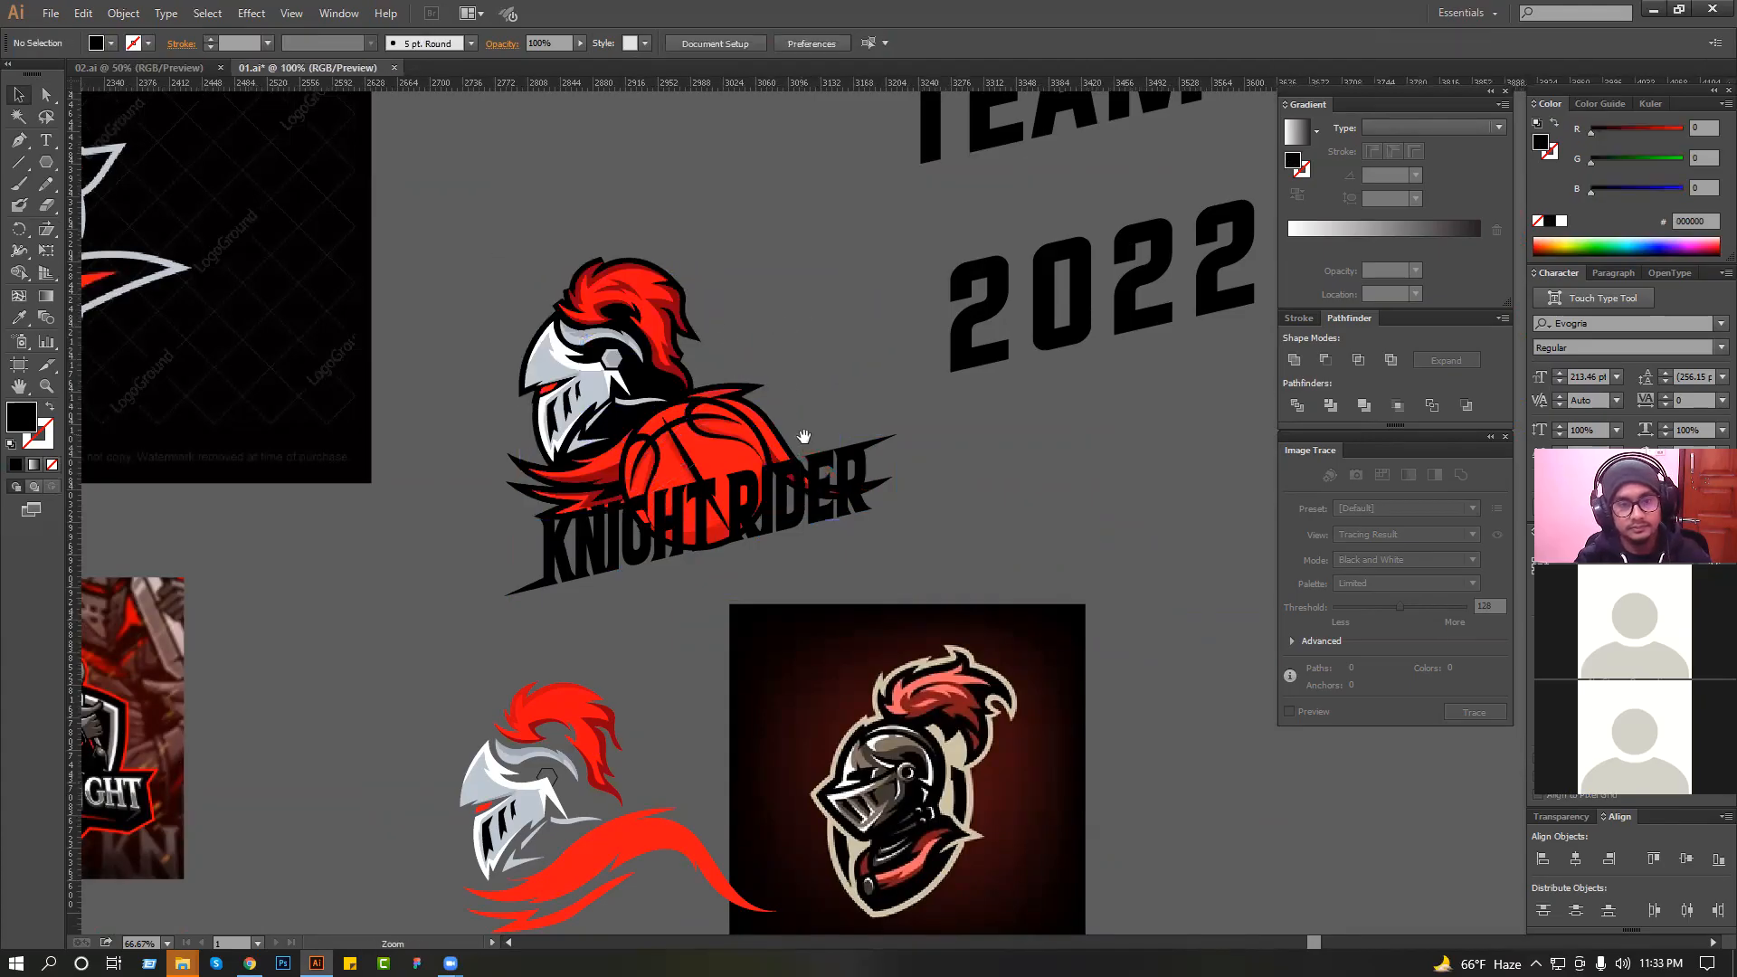
scroll(642, 394, up, 1)
click(651, 394)
click(843, 371)
drag(888, 490, 640, 327)
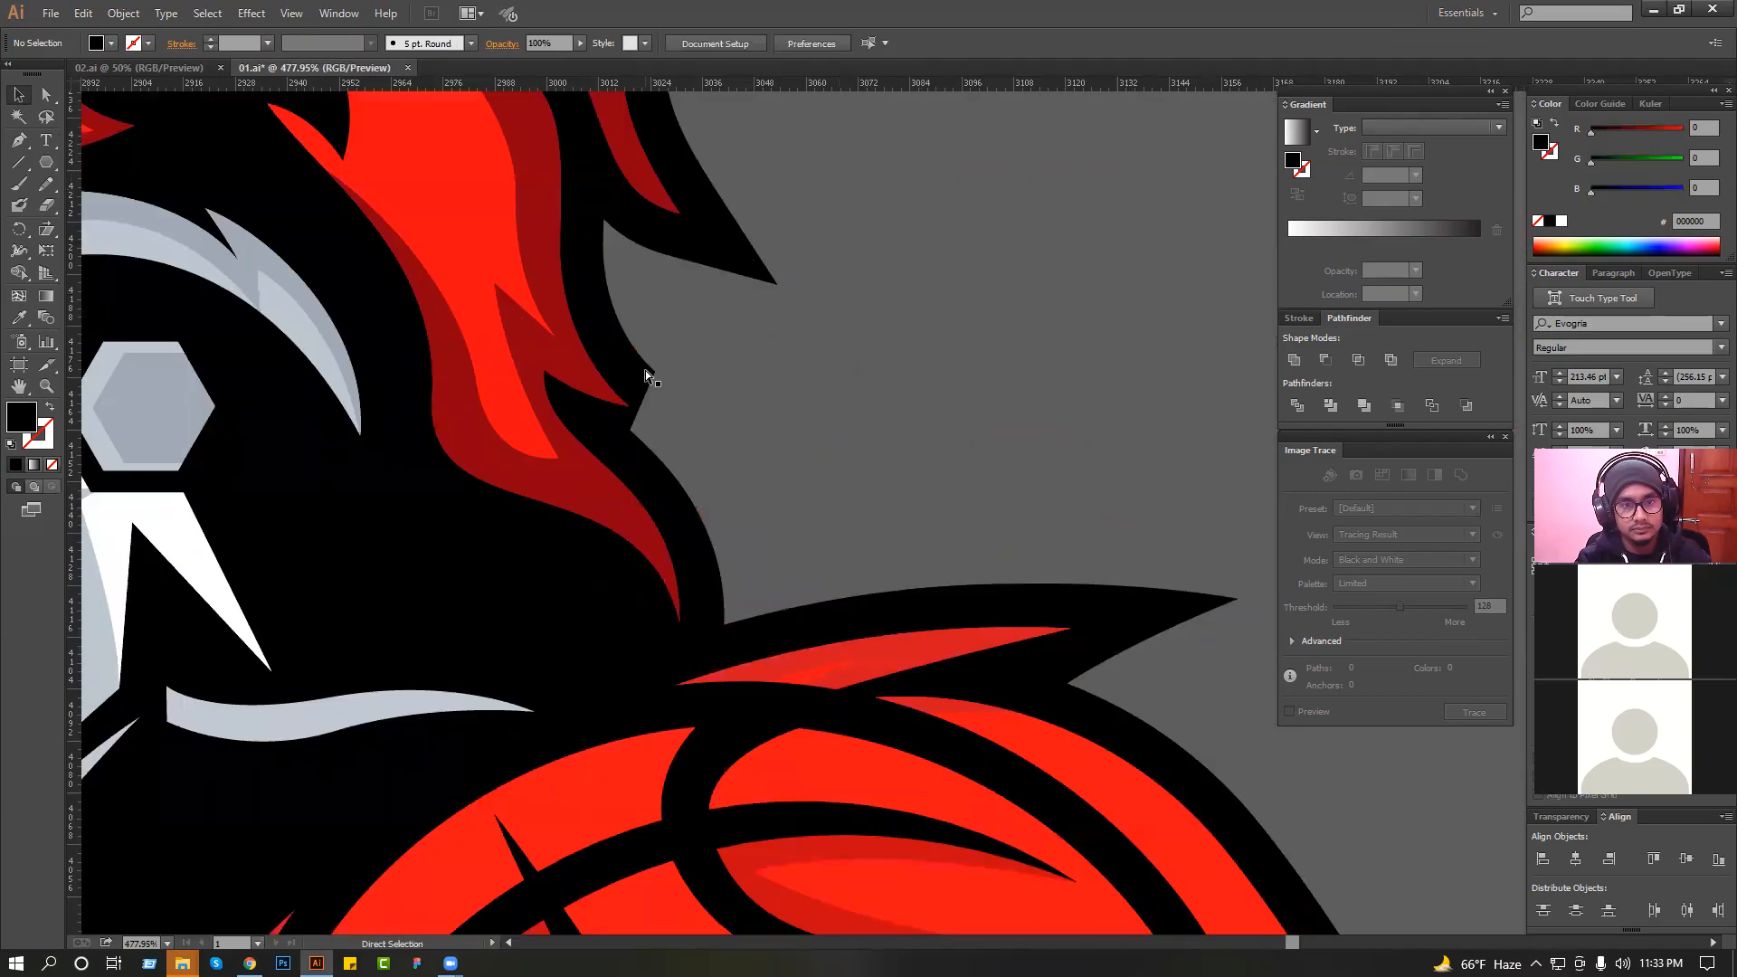
drag(649, 392, 737, 456)
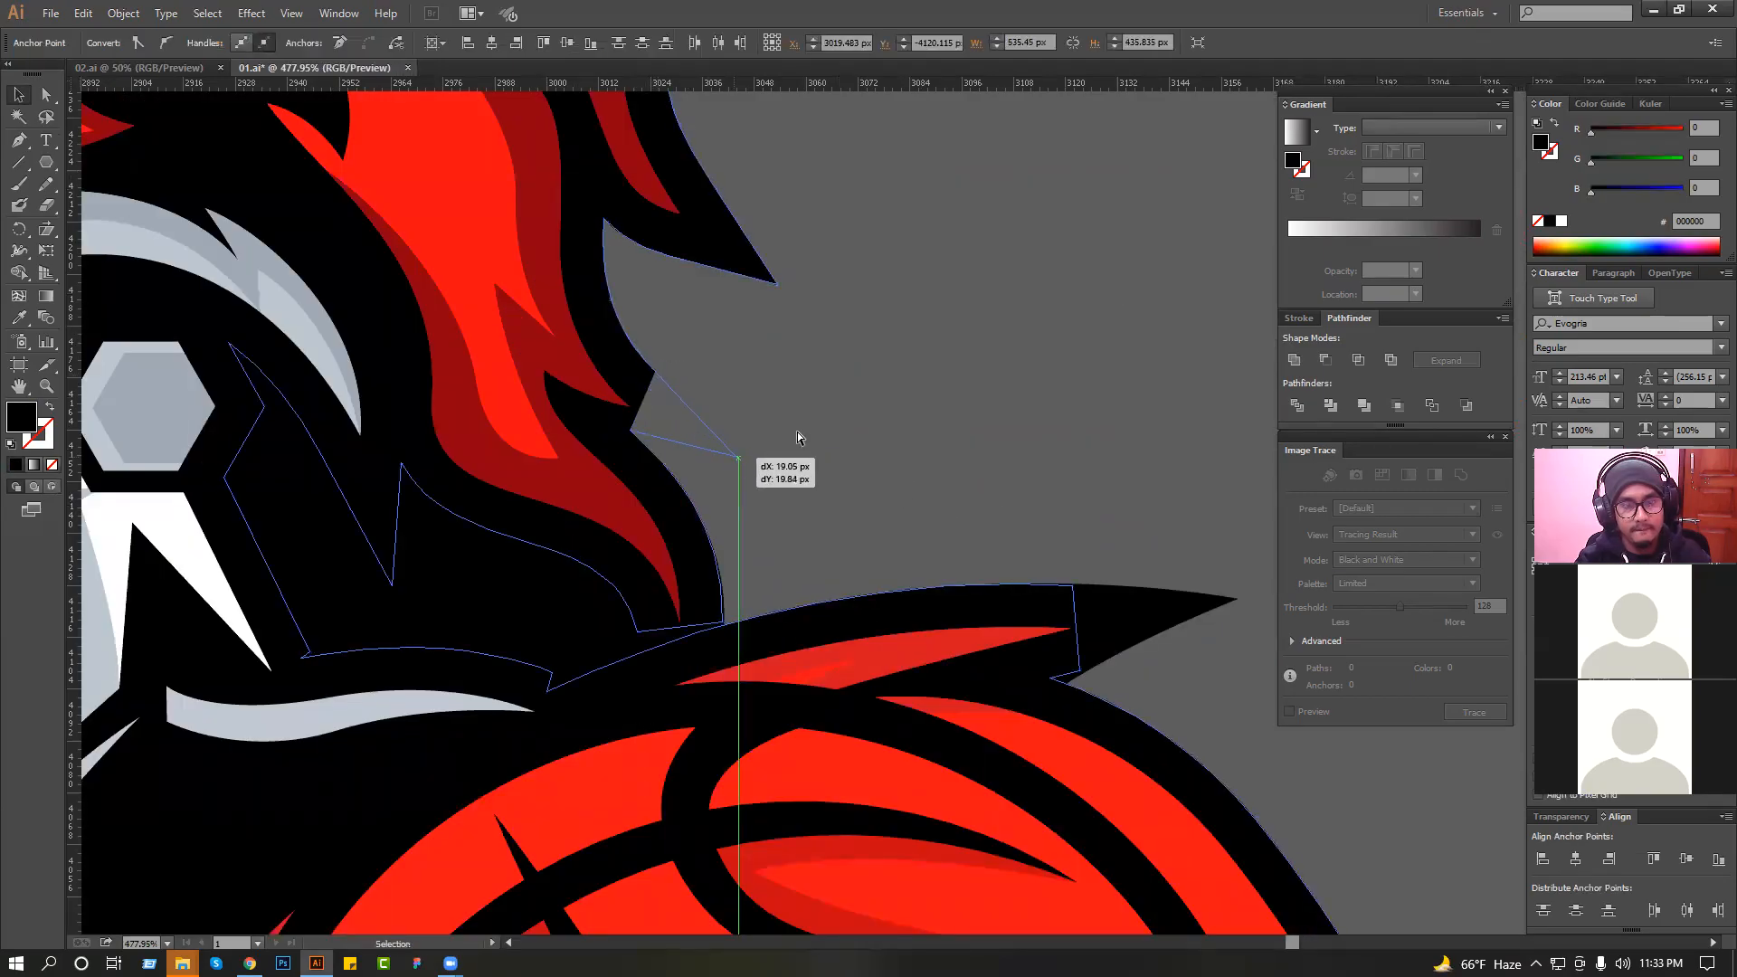
click(800, 430)
scroll(802, 430, down, 3)
scroll(833, 416, down, 1)
drag(833, 415, 816, 351)
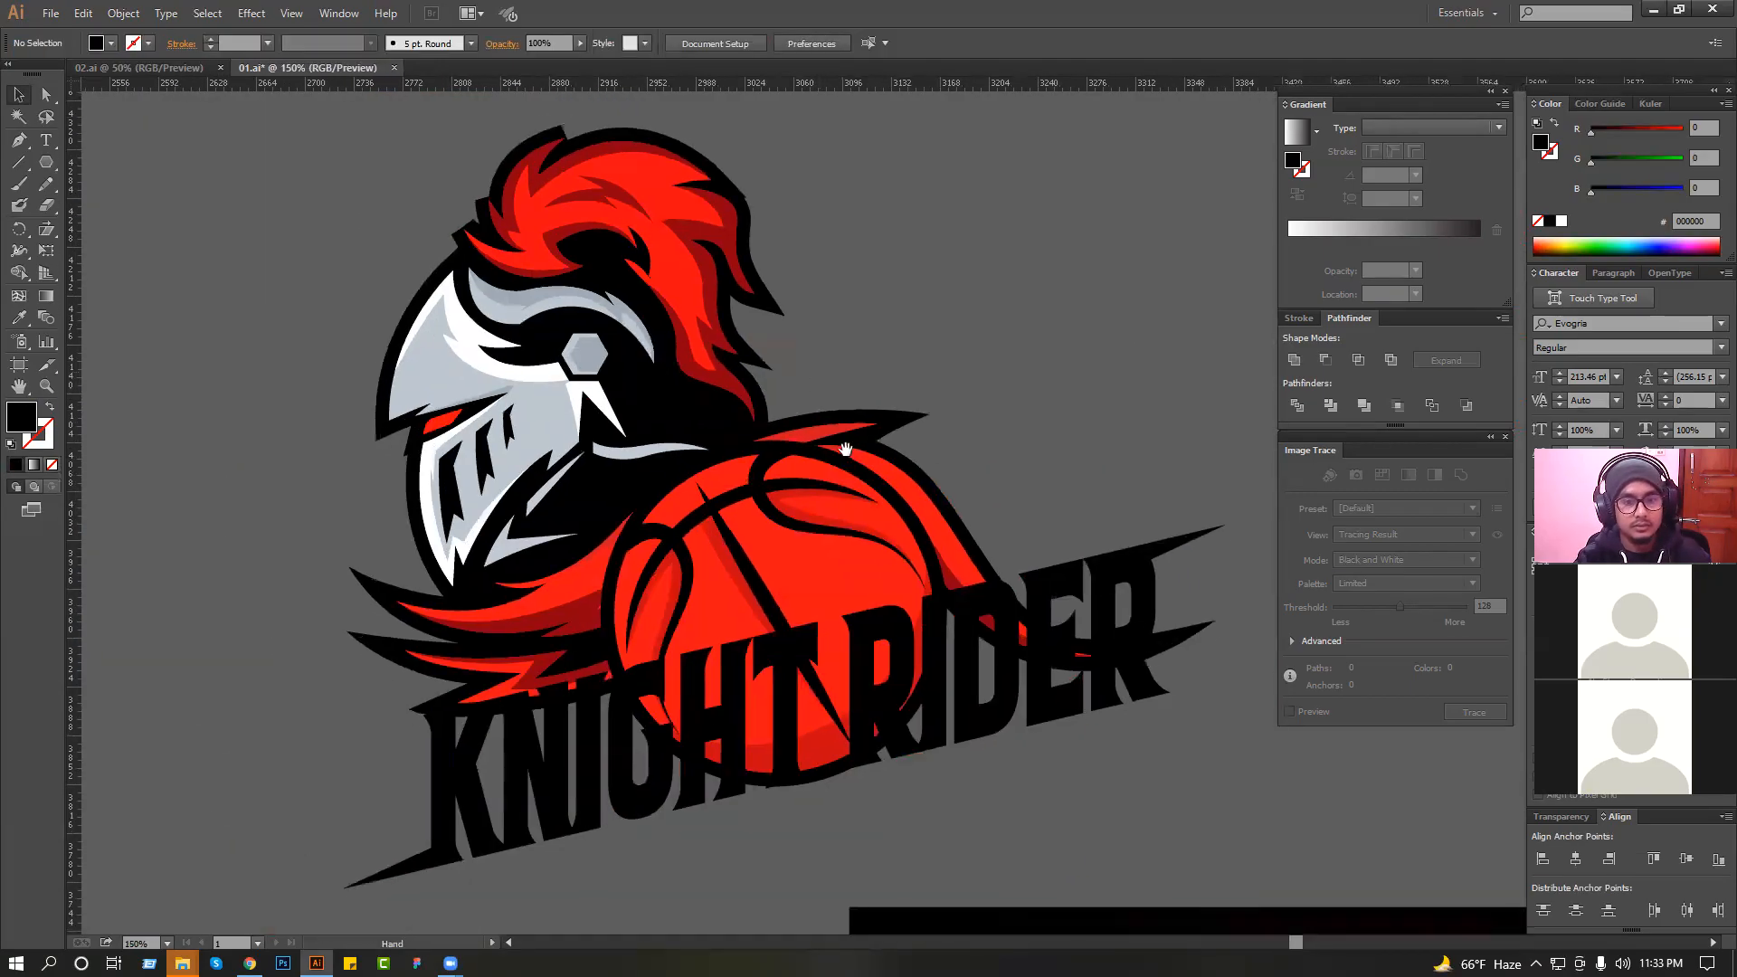
Nudge "KNIGHT RIDER" slightly down across the basketball.
click(872, 629)
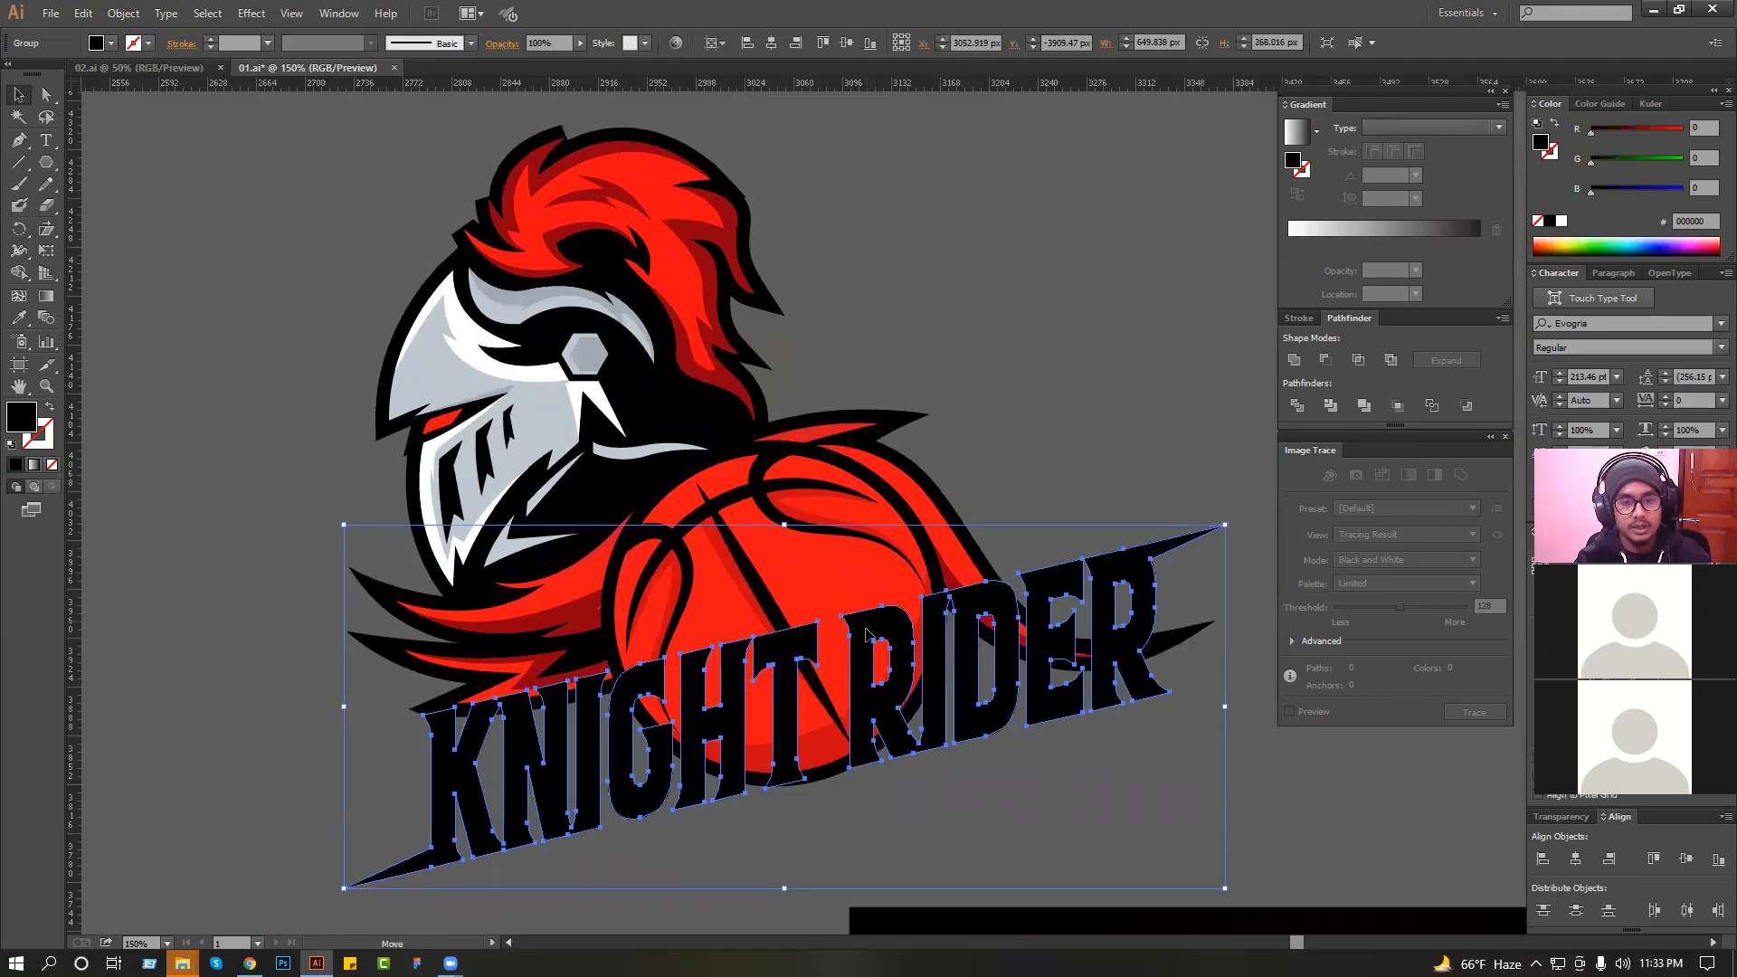
click(980, 426)
scroll(937, 422, down, 1)
drag(1011, 524, 984, 535)
Try rotating the knight artwork clockwise above the lettering, then undo the rotation.
click(823, 339)
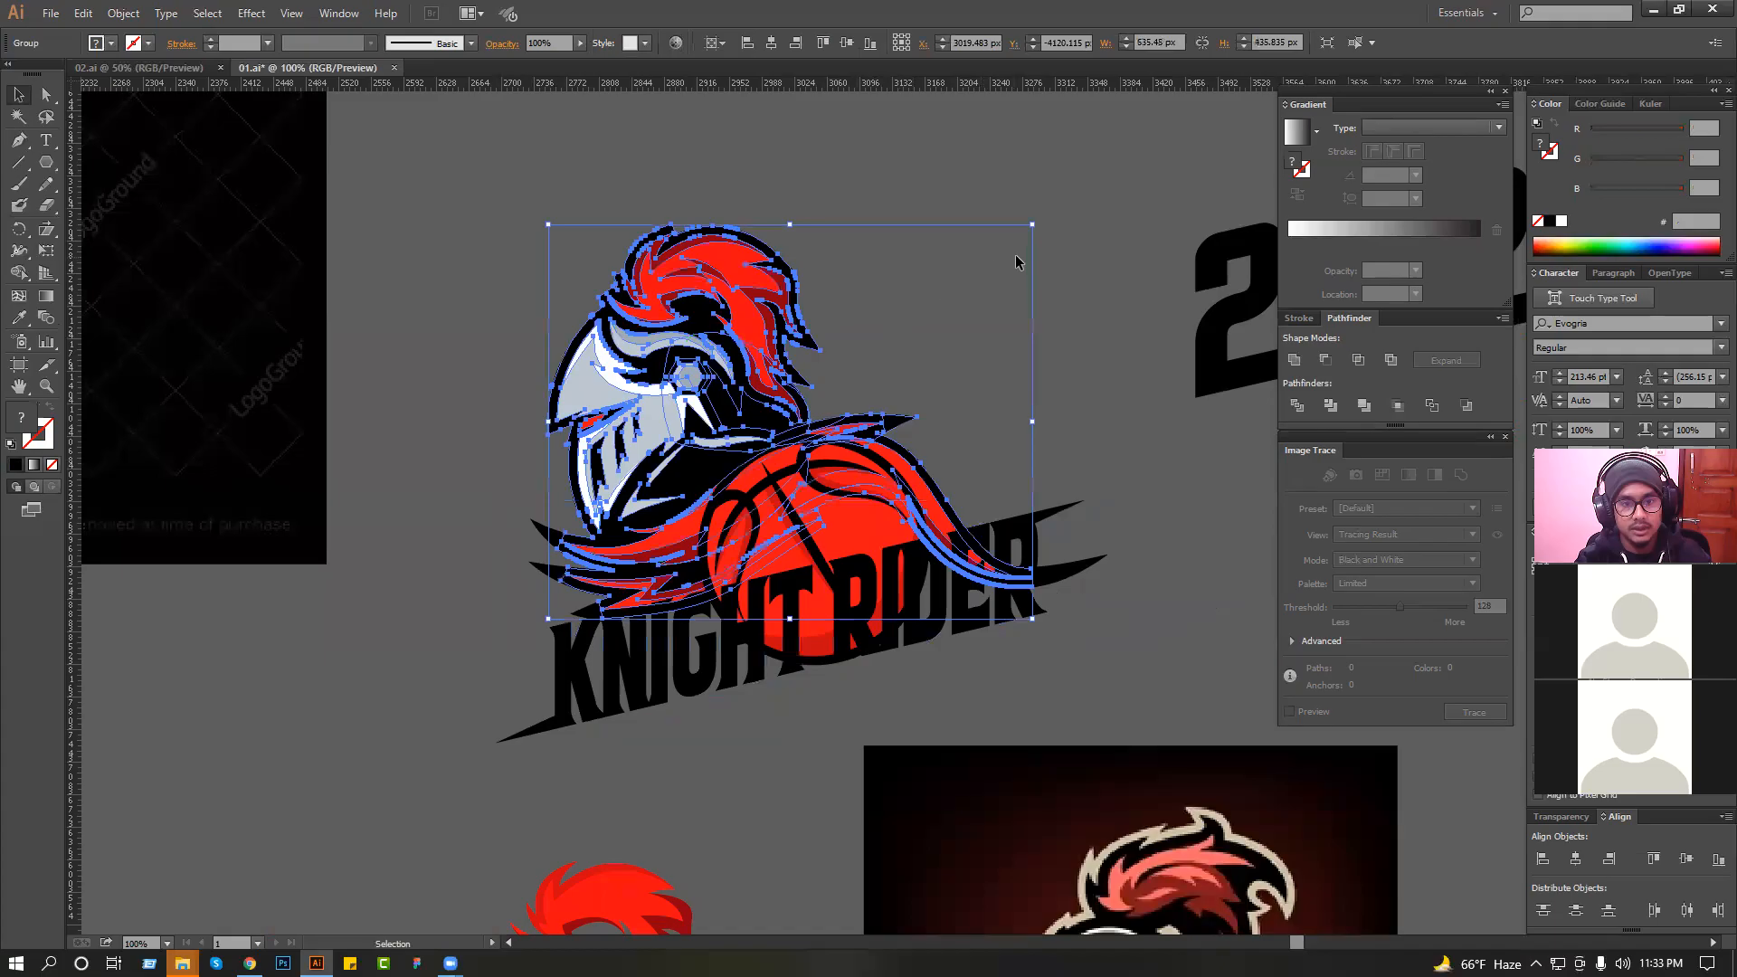
drag(1039, 230, 1069, 296)
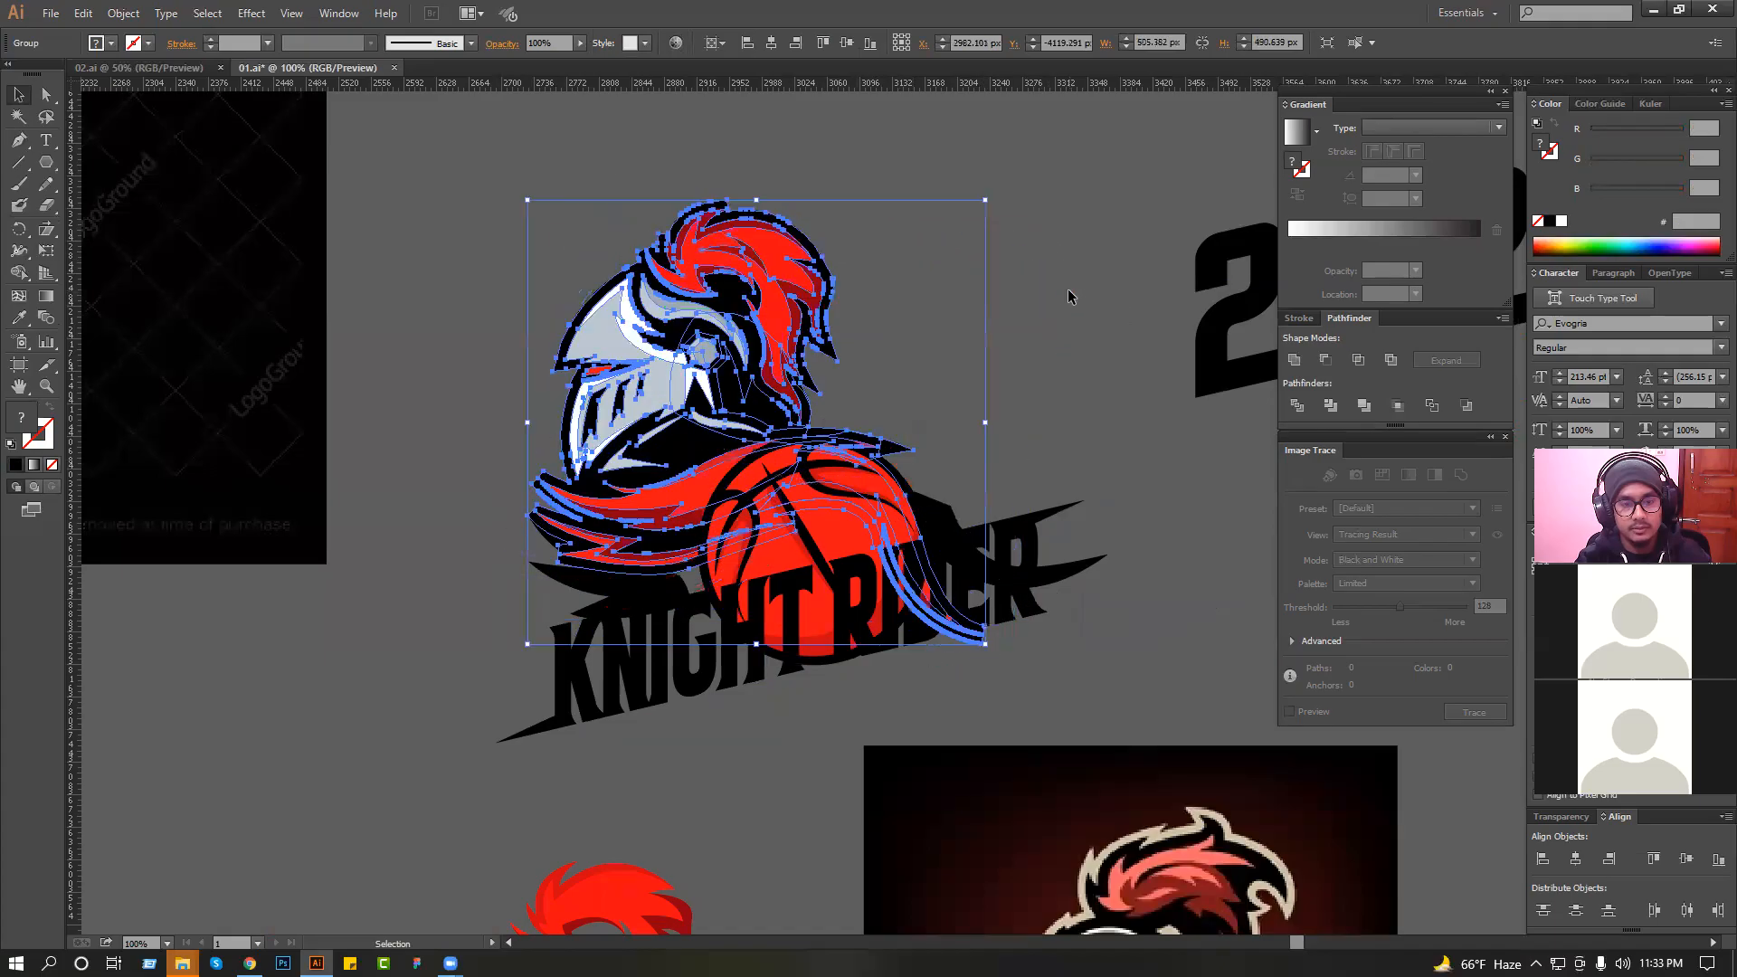
drag(994, 206, 997, 176)
click(1029, 196)
key(ctrl+z)
key(ctrl+z)
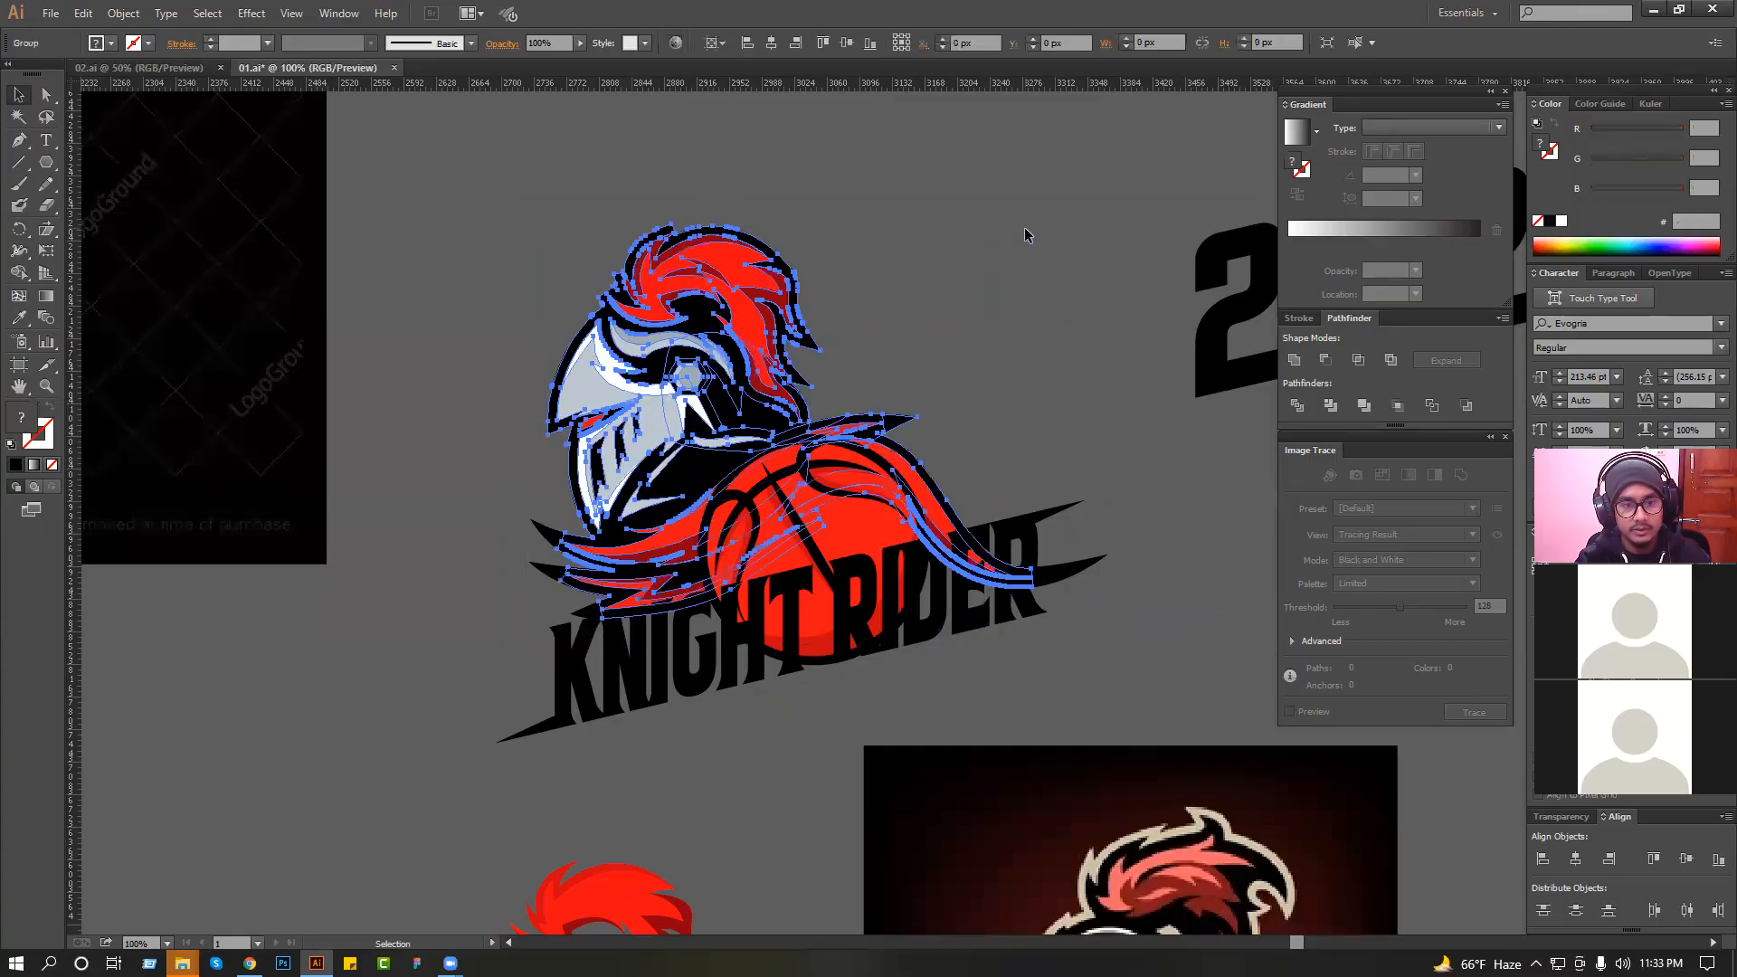
Move "KNIGHT RIDER" and the basketball clear below the knight, and group the knight artwork together with its cape's tail tip.
click(446, 441)
drag(632, 581, 640, 561)
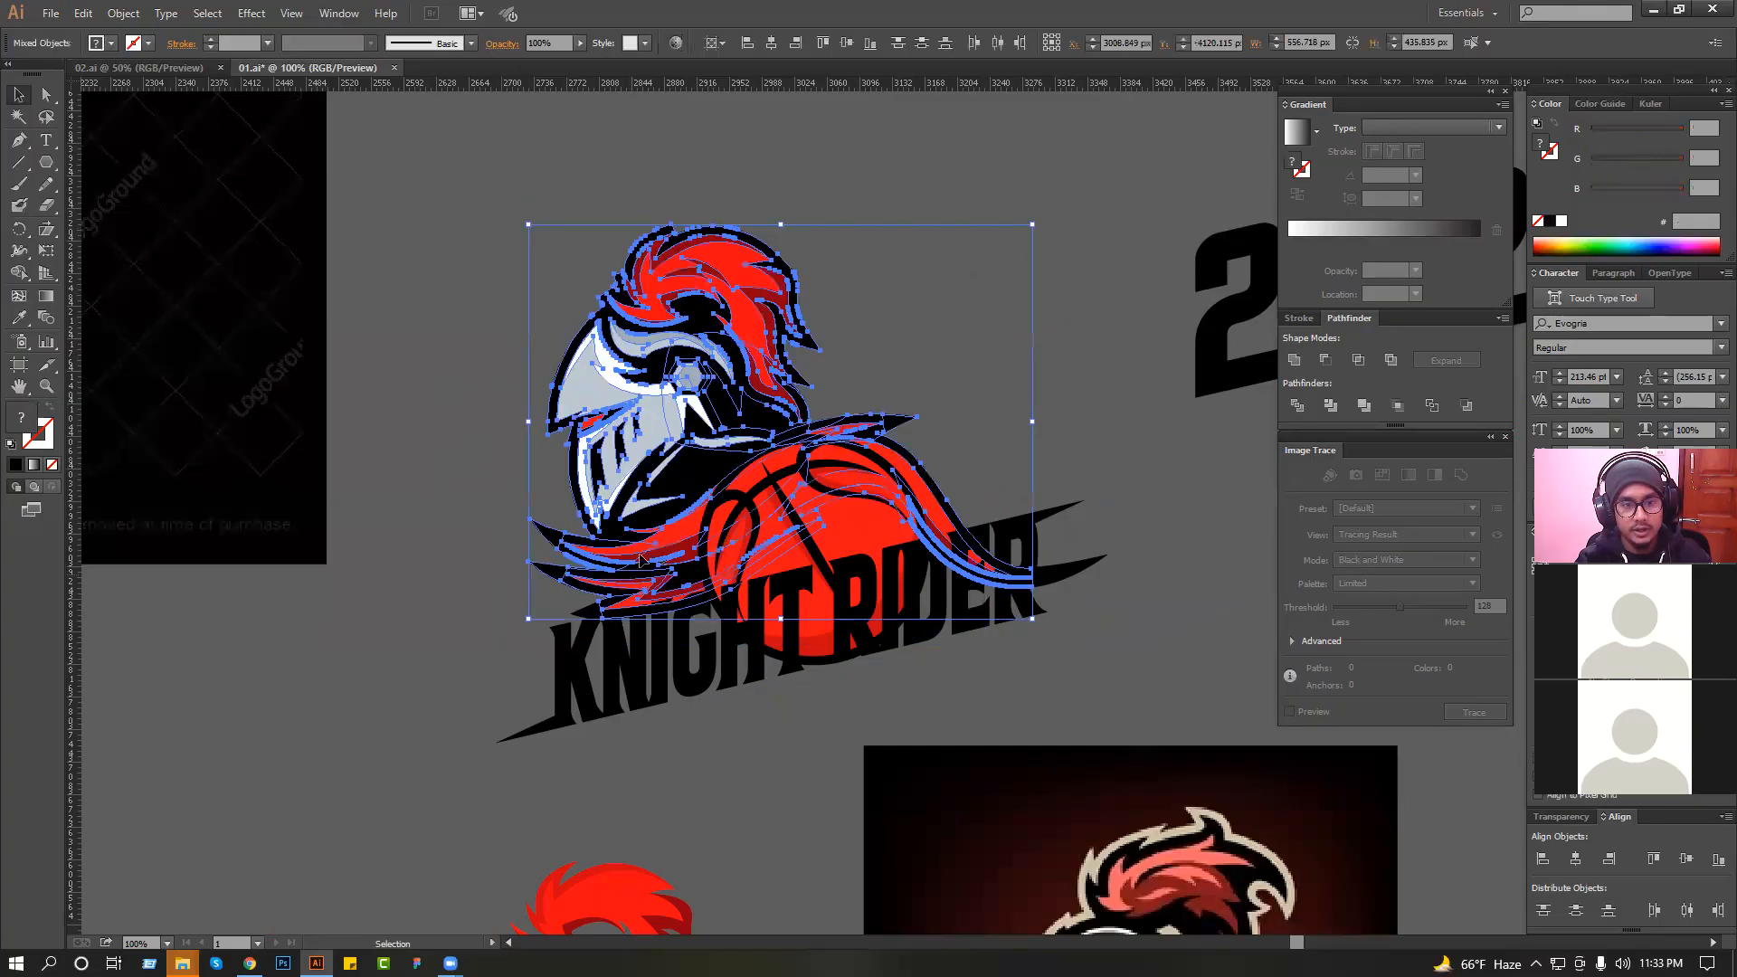
drag(721, 663, 719, 810)
drag(805, 529, 850, 715)
drag(1052, 583, 1056, 583)
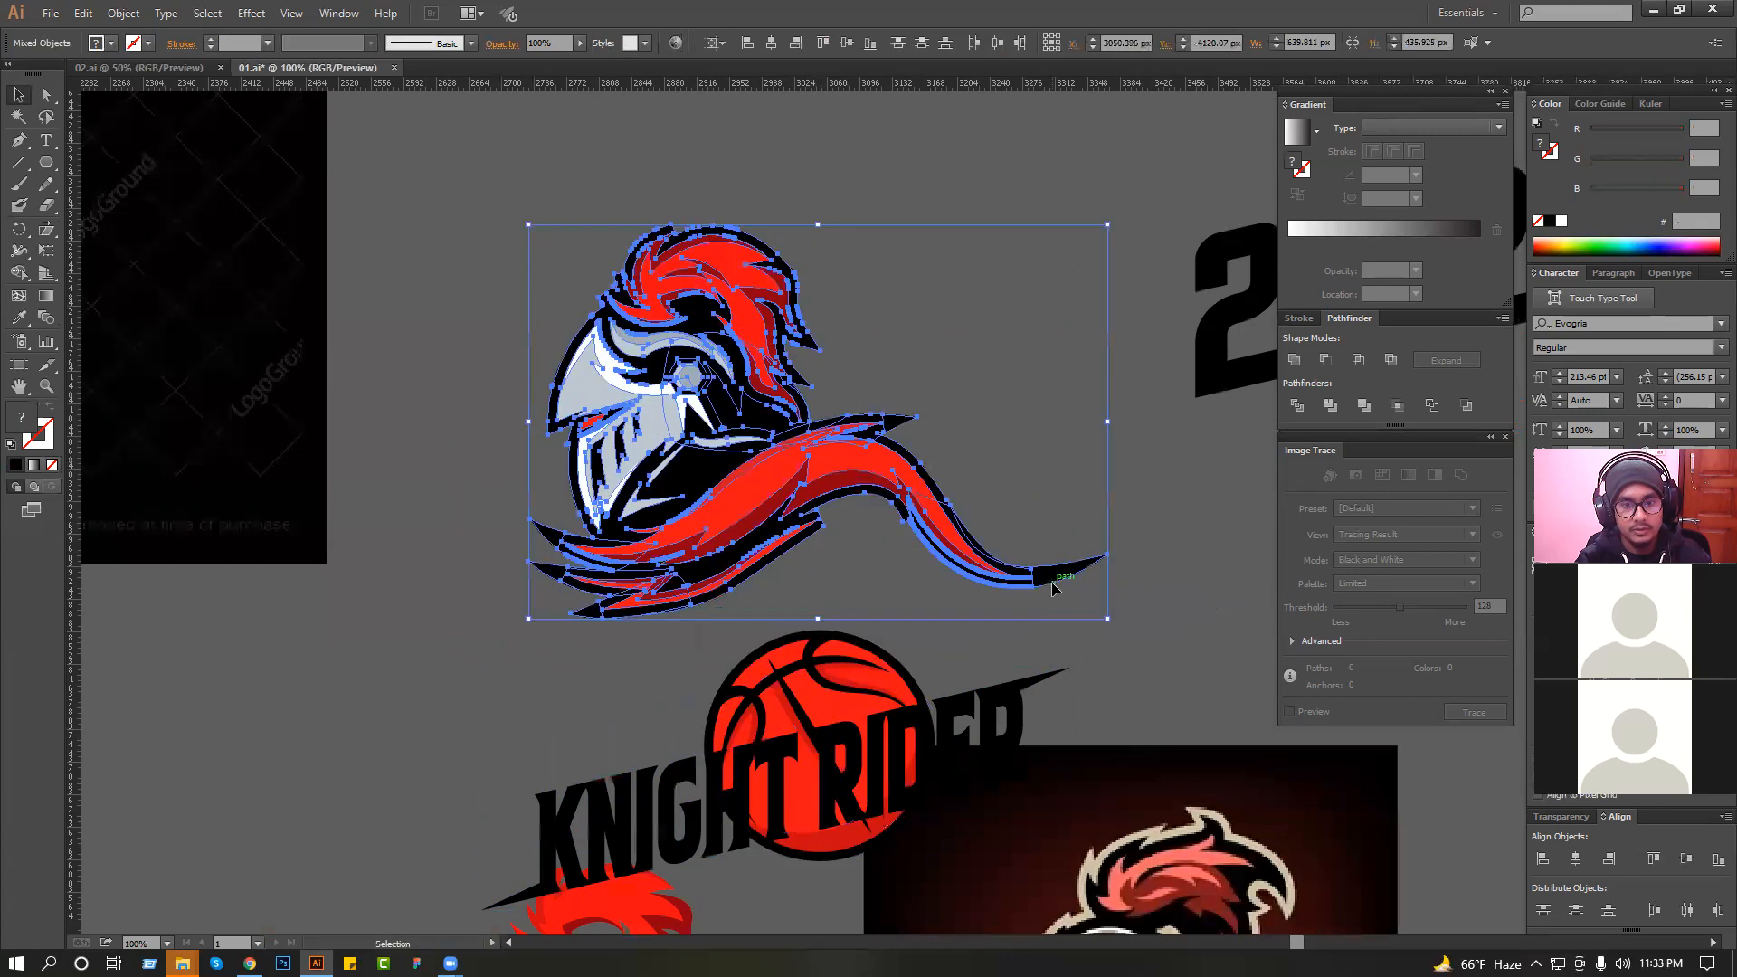
key(ctrl+g)
click(959, 626)
Move the basketball back up over the knight's cape and rotate the grouped knight artwork slightly clockwise.
drag(828, 678, 828, 467)
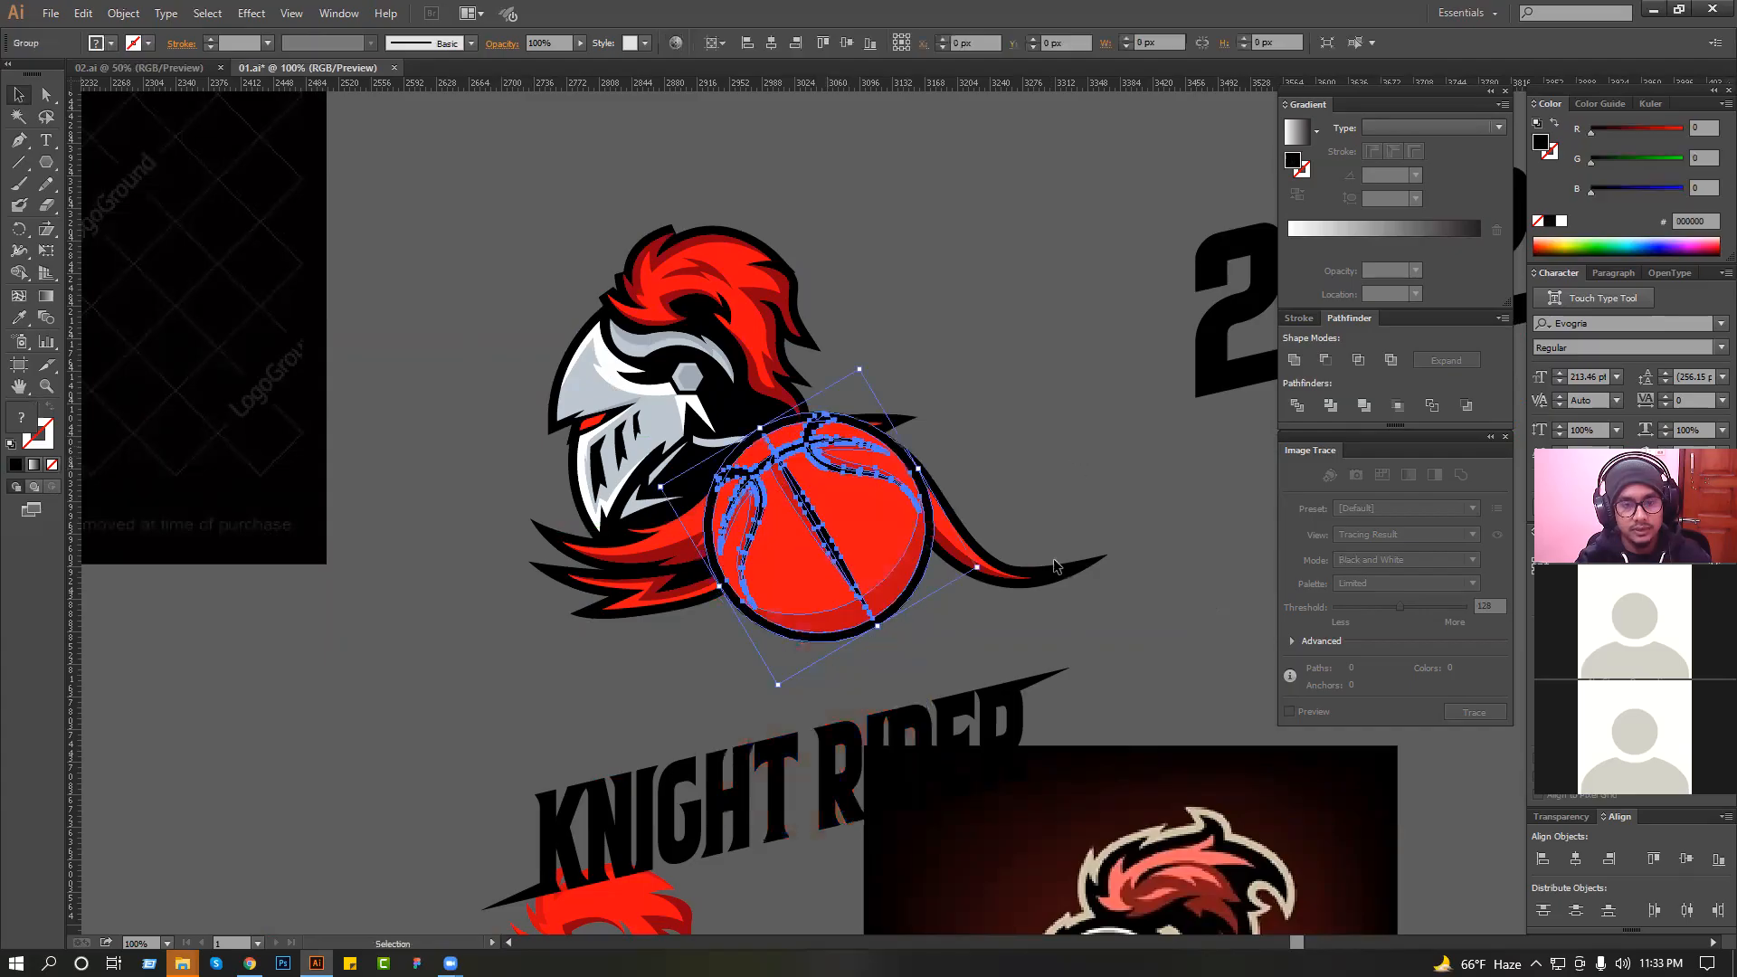
click(1053, 582)
drag(1114, 619, 1108, 655)
click(1108, 656)
click(794, 539)
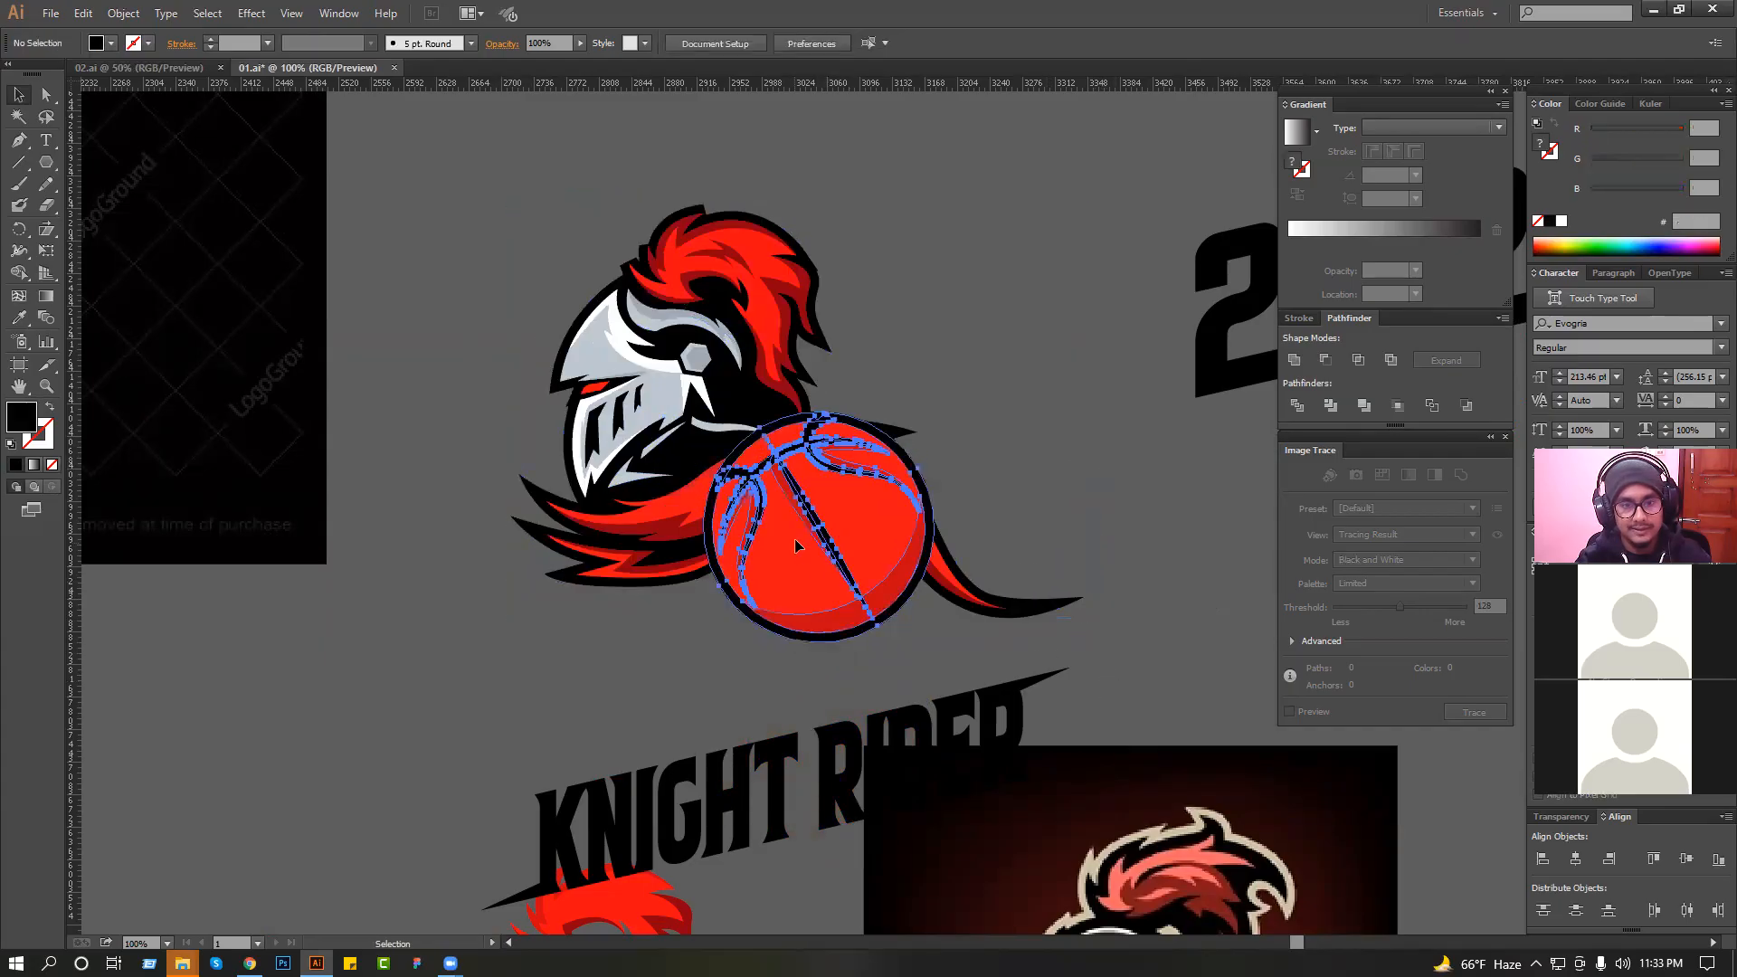
Move "KNIGHT RIDER" back up across the basketball and shift the knight artwork about 8 px right.
click(691, 623)
drag(691, 623, 615, 627)
drag(700, 793, 700, 600)
drag(650, 330, 872, 316)
click(824, 314)
click(841, 327)
drag(734, 310, 741, 309)
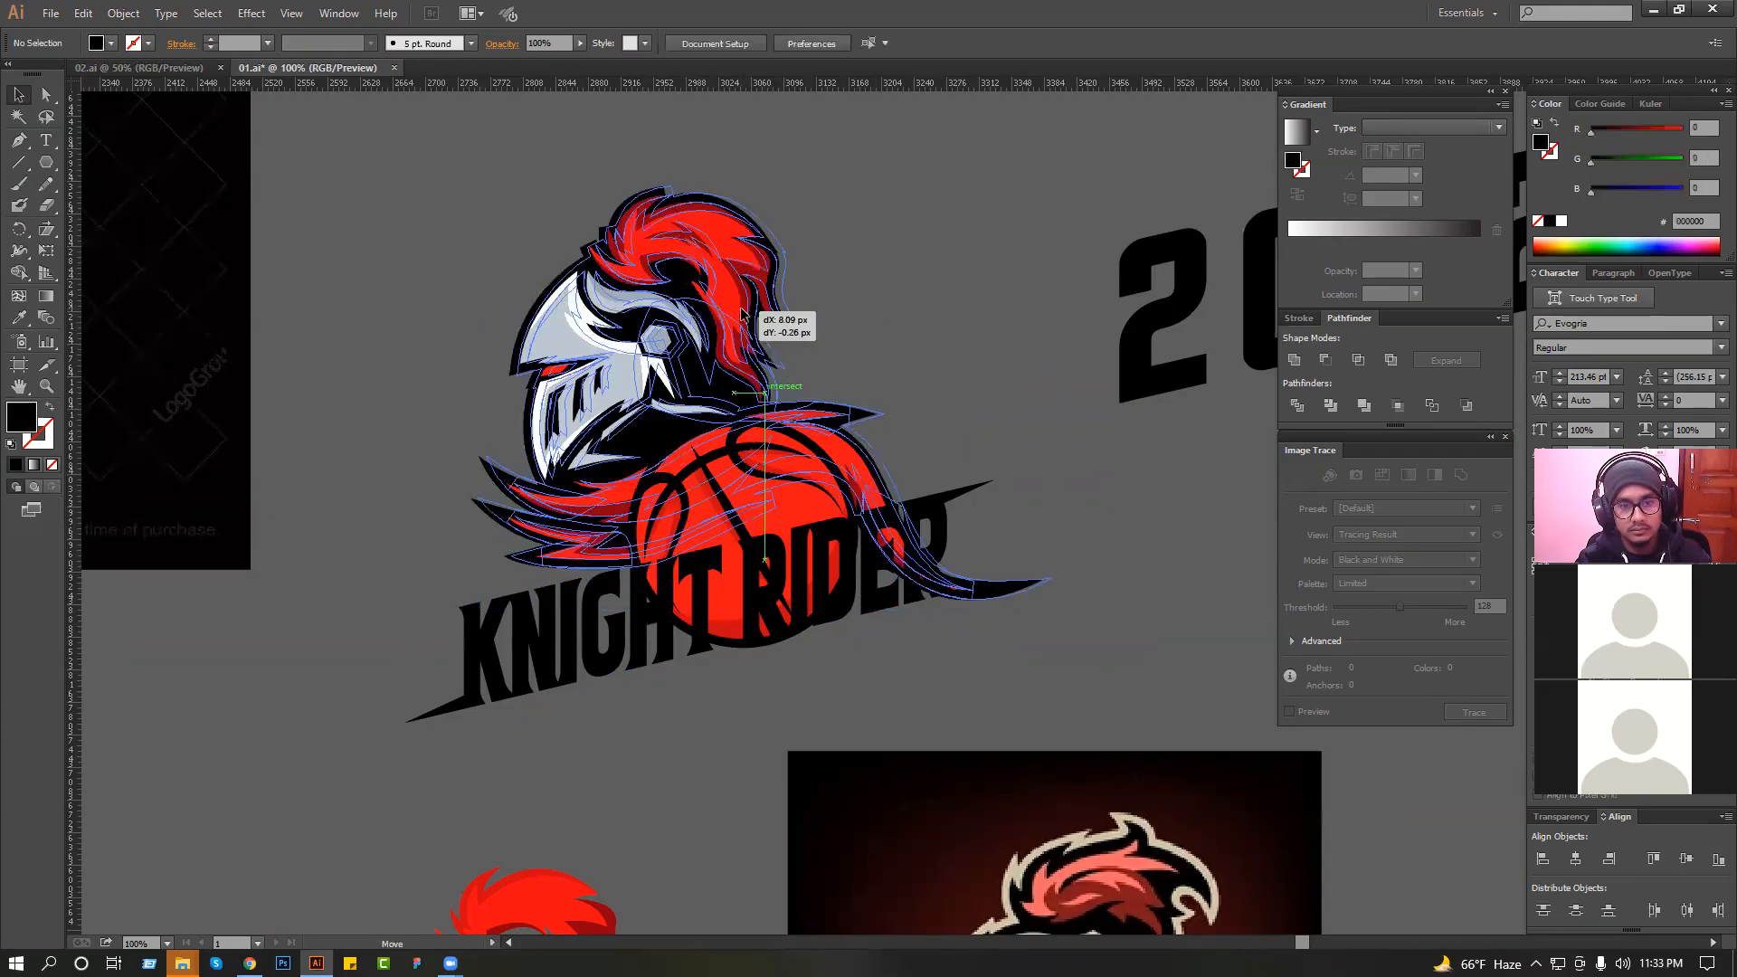
Shift the basketball about 6 px left and nudge "KNIGHT RIDER" to fit across its lower half.
mouse_move(780, 454)
mouse_down()
mouse_move(797, 424)
mouse_move(852, 448)
mouse_move(795, 475)
mouse_up()
drag(602, 596, 605, 609)
click(912, 421)
drag(917, 461, 738, 468)
click(873, 492)
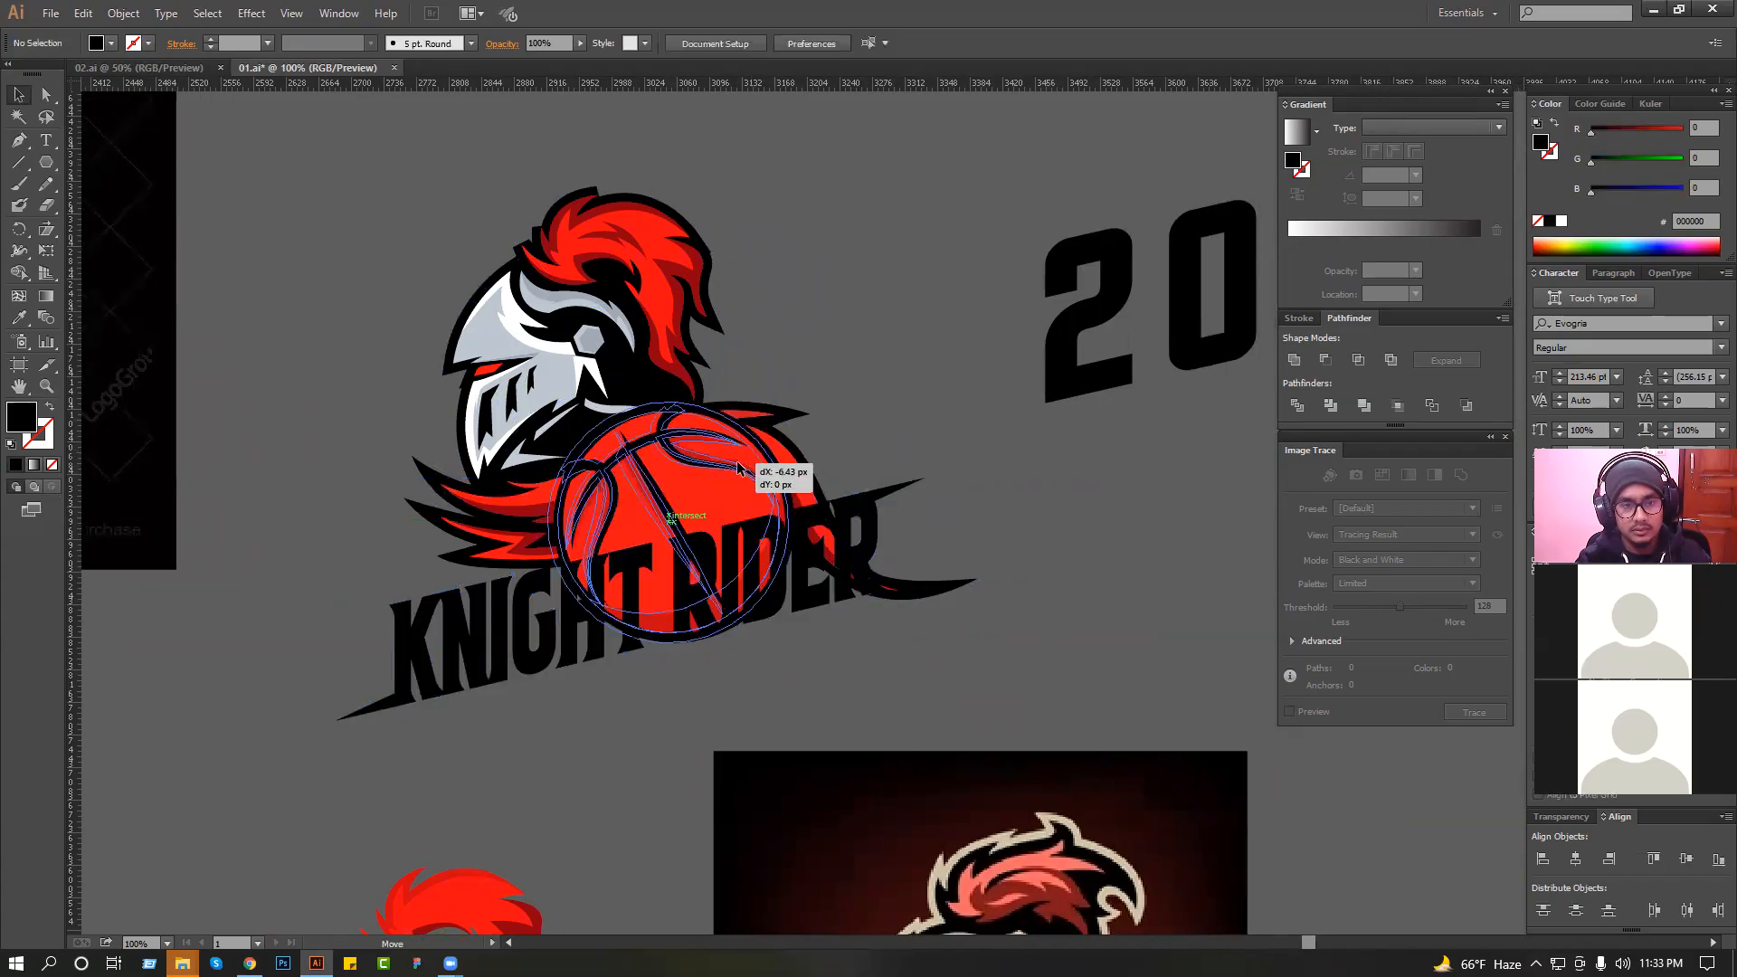
drag(628, 688, 638, 662)
click(839, 383)
drag(862, 377, 774, 388)
ctrl+alt+click(774, 388)
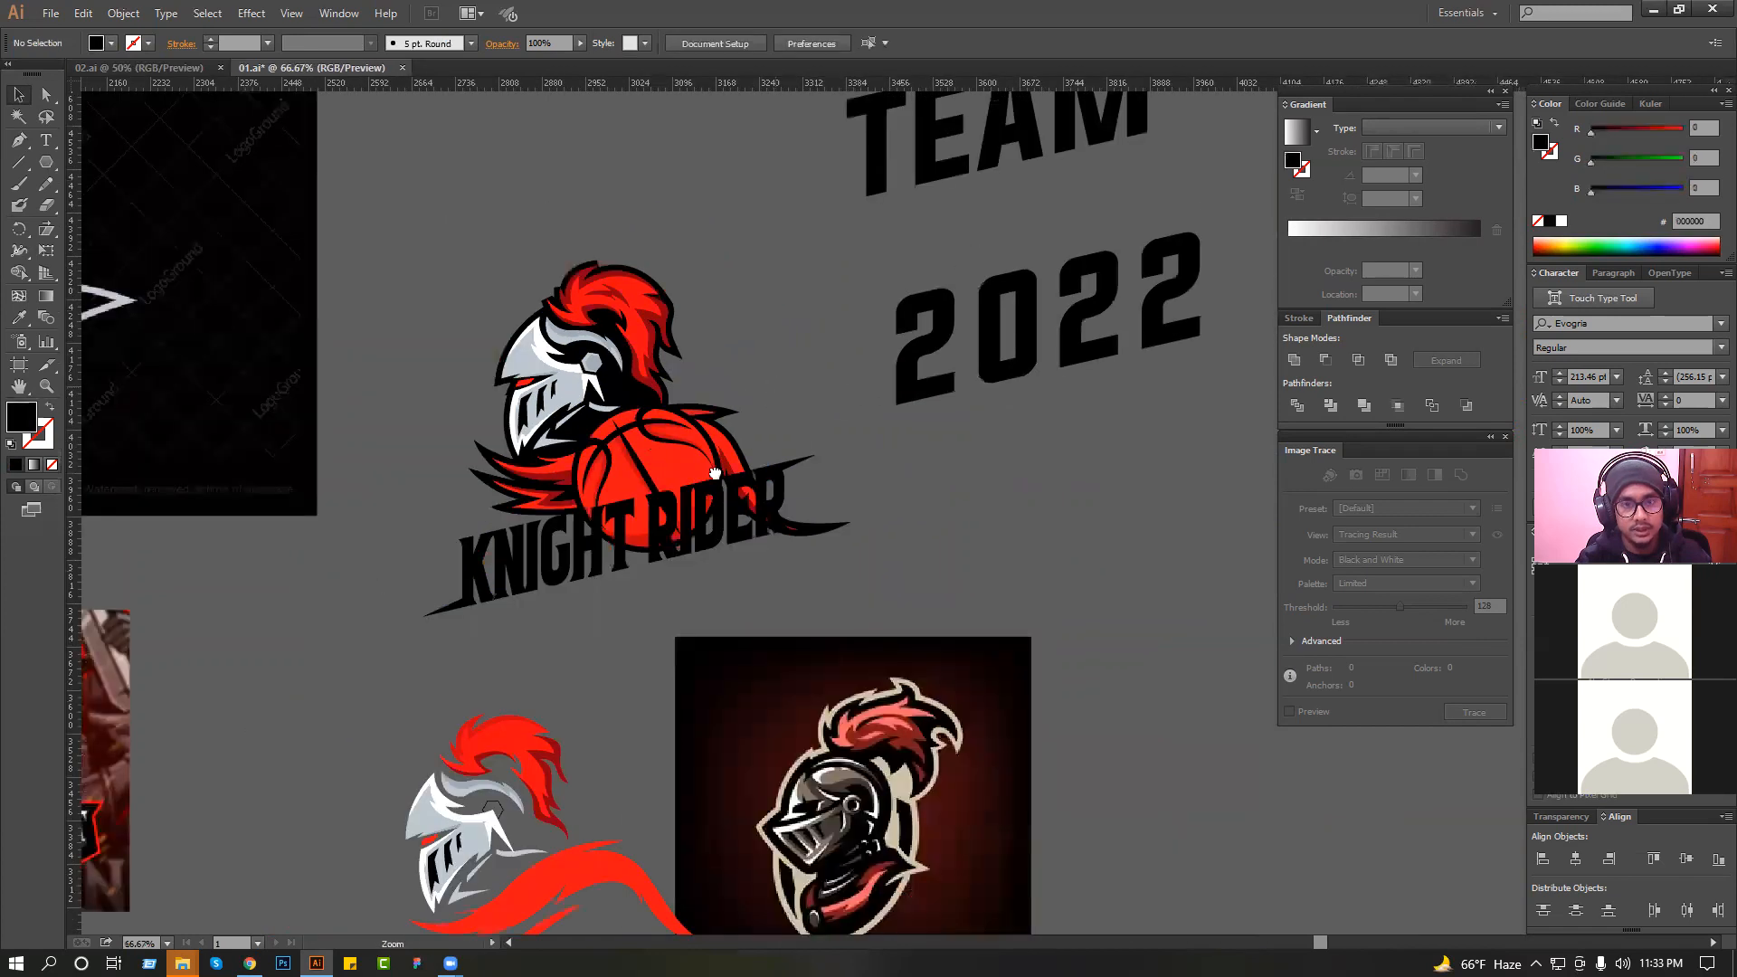
Scale down "TEAM" and place it just above "KNIGHT", overlapping the cape and the basketball's edge.
drag(925, 141, 859, 225)
click(860, 225)
drag(1055, 185, 562, 584)
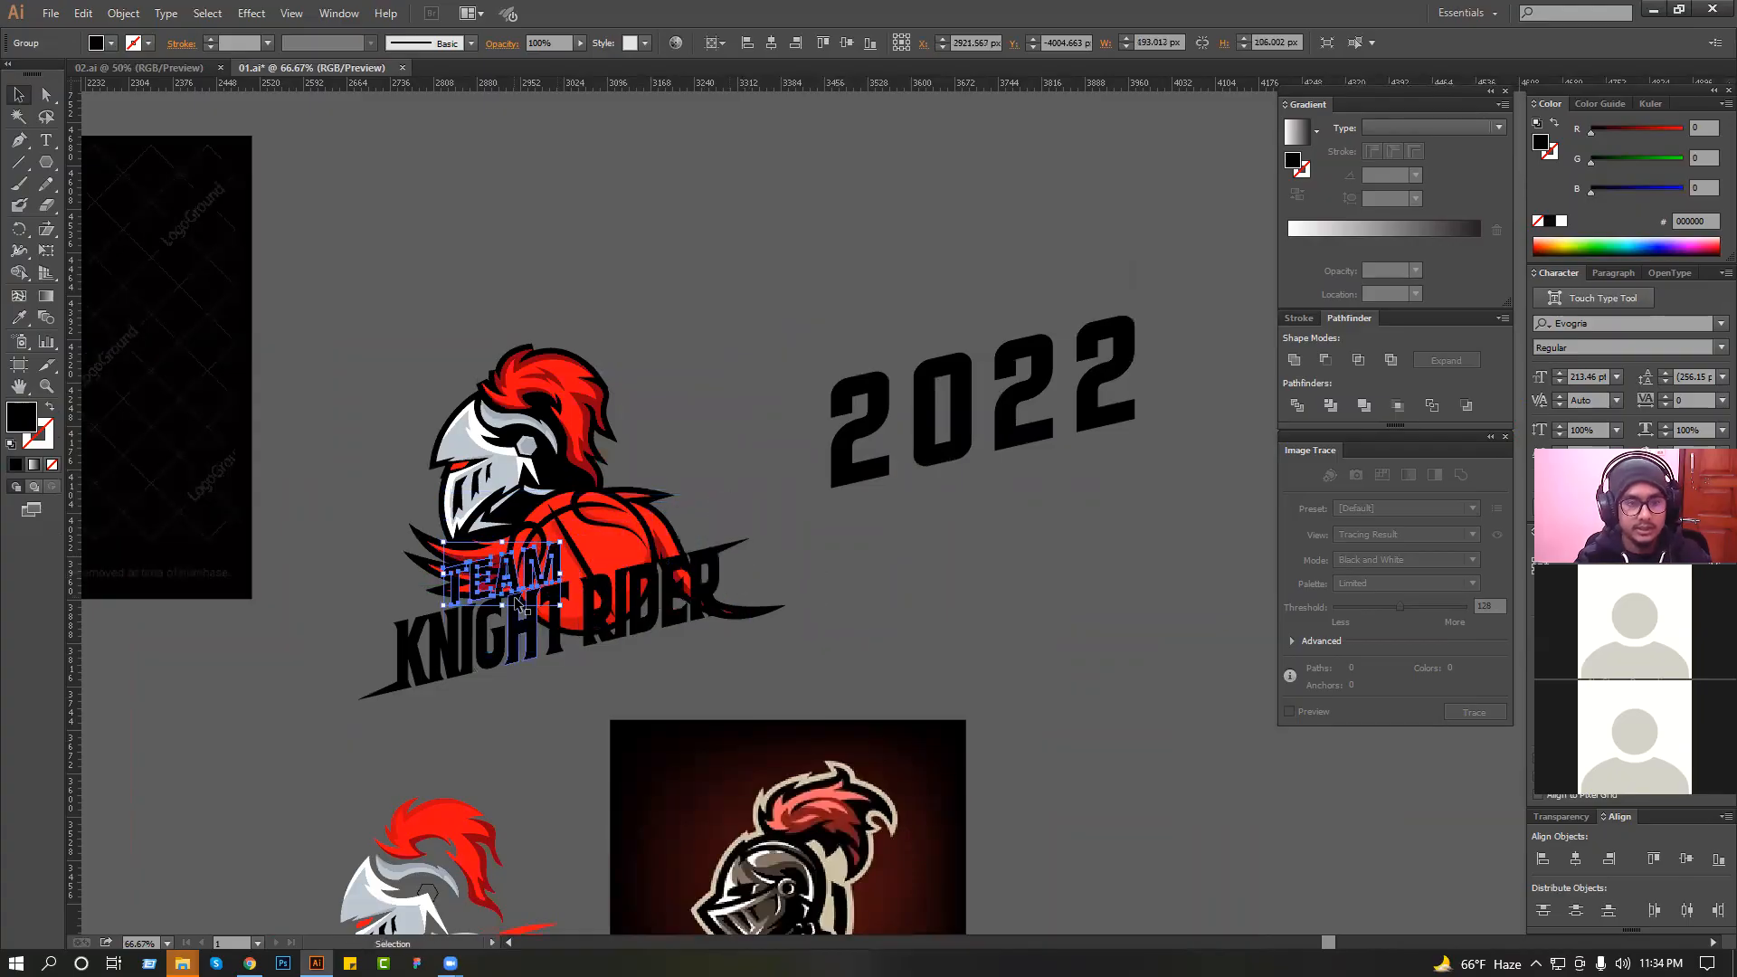
ctrl+drag(420, 507, 812, 649)
drag(617, 464, 682, 457)
click(334, 453)
Draw a pointed black spike with the Pen tool extending from the foot of the "T" in "TEAM" toward the lower left.
scroll(334, 454, down, 1)
click(386, 474)
ctrl+drag(303, 369, 776, 602)
click(231, 575)
key(p)
drag(224, 461, 381, 440)
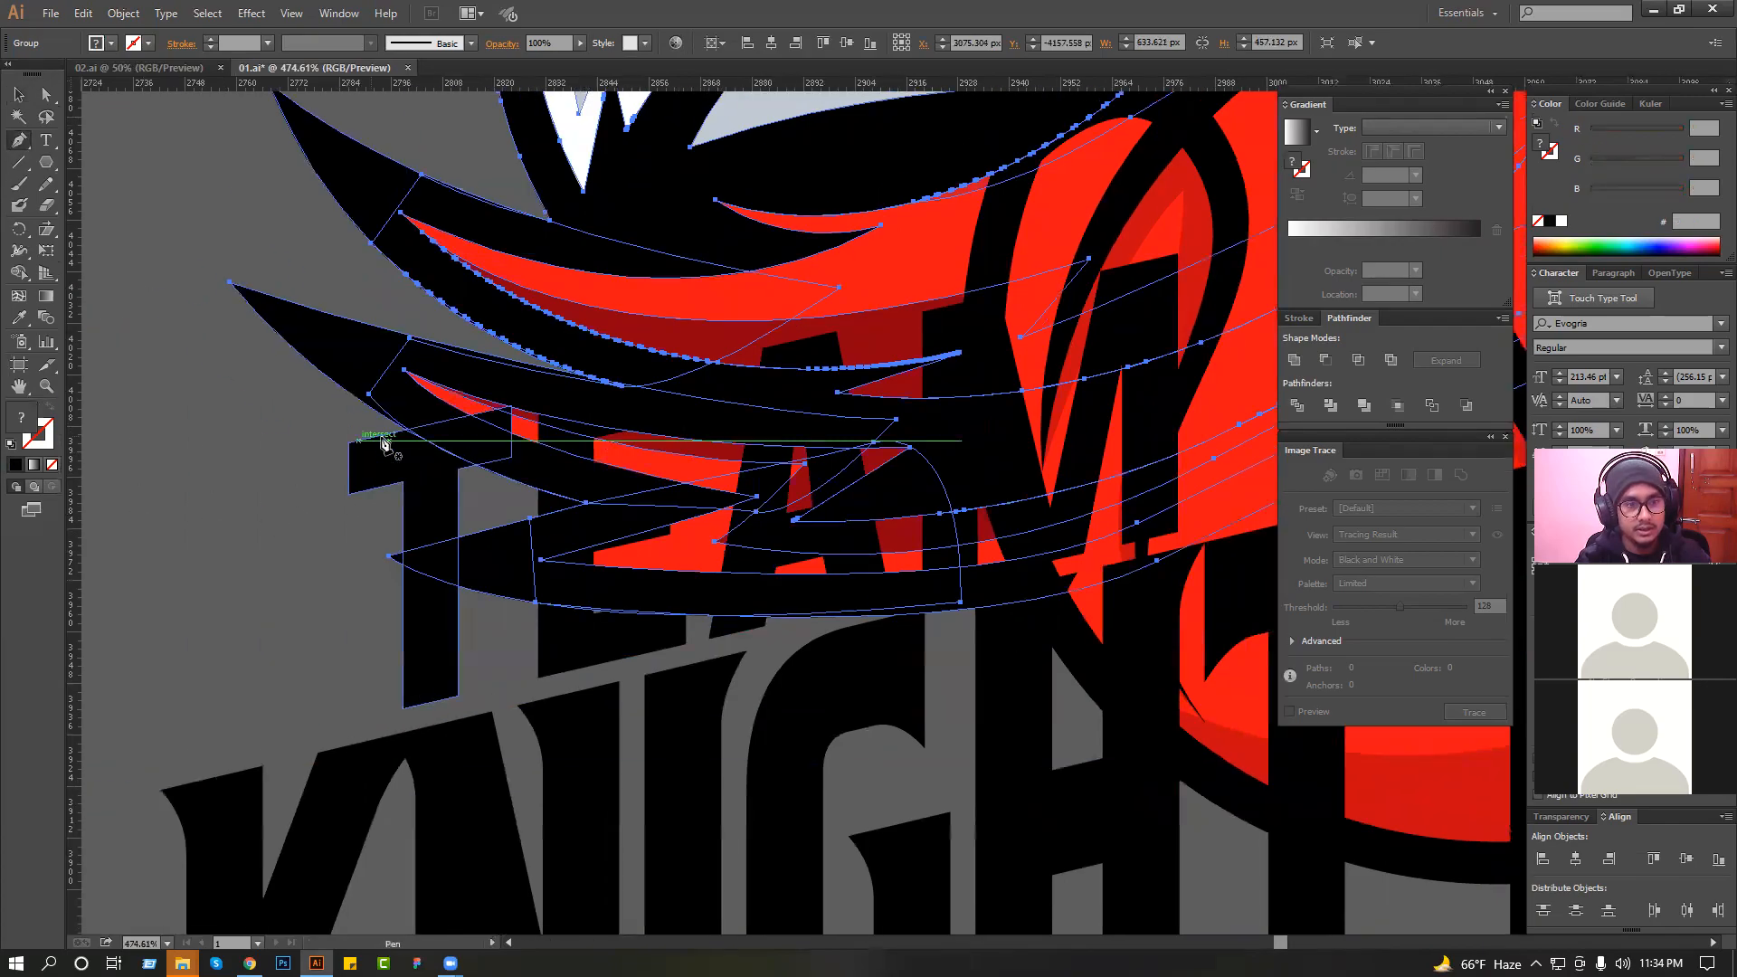
scroll(384, 443, down, 1)
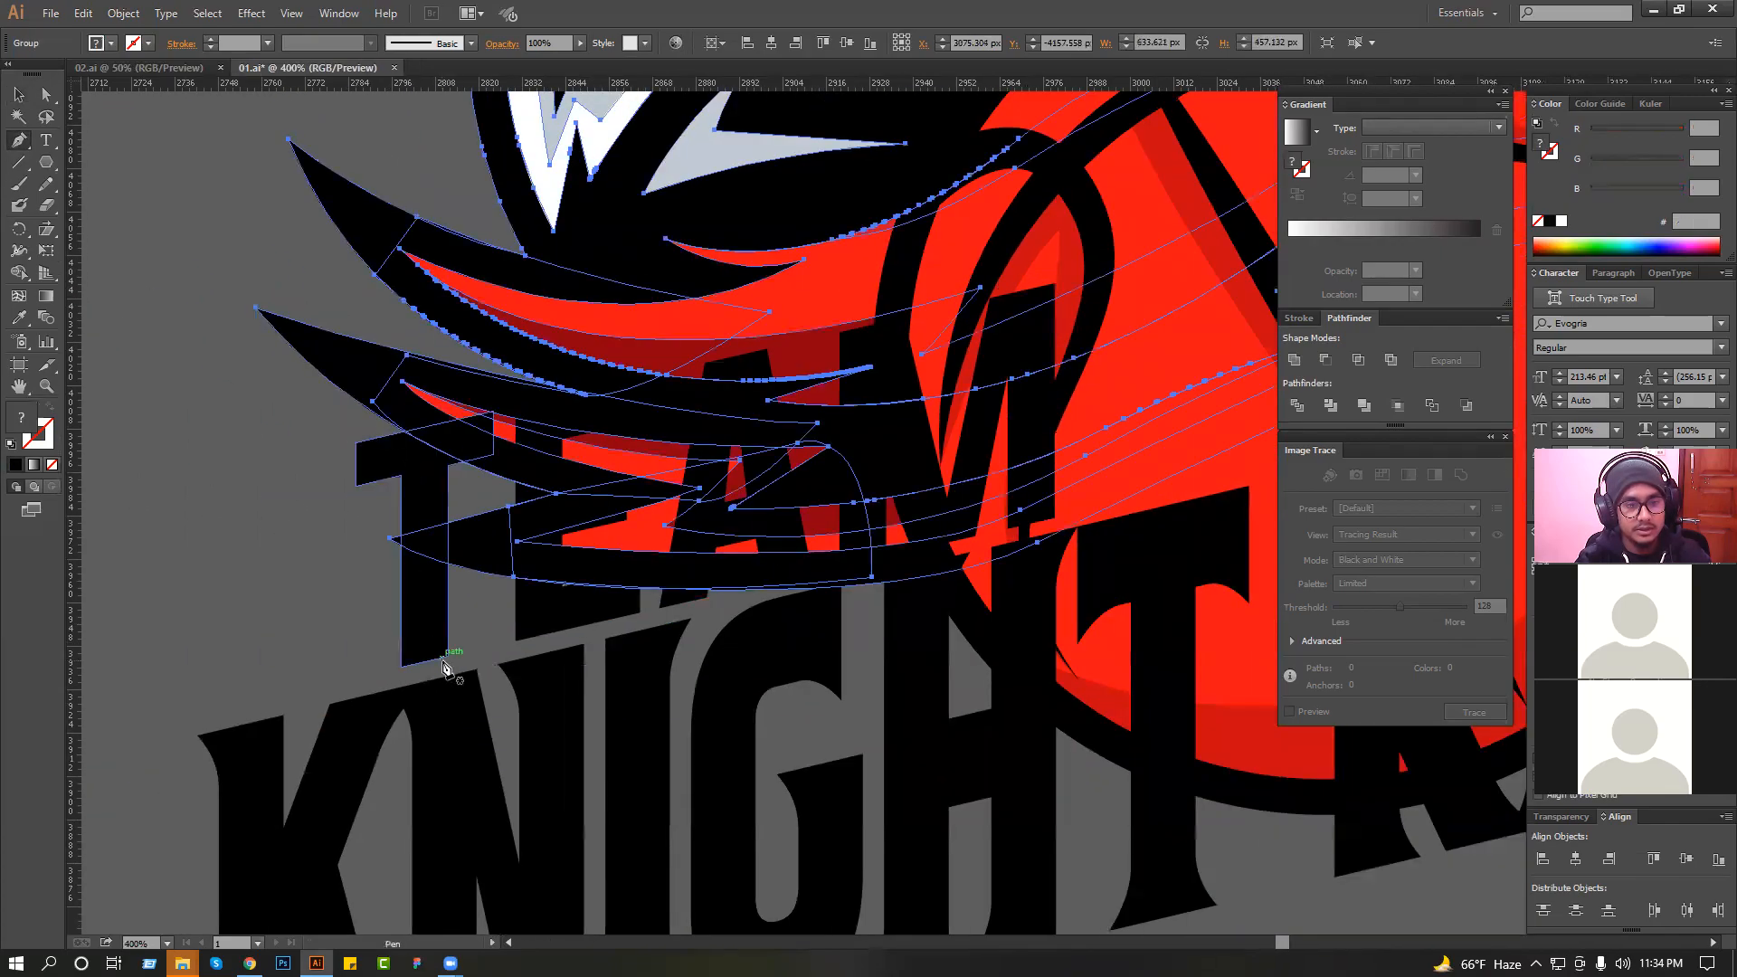
drag(450, 663, 568, 642)
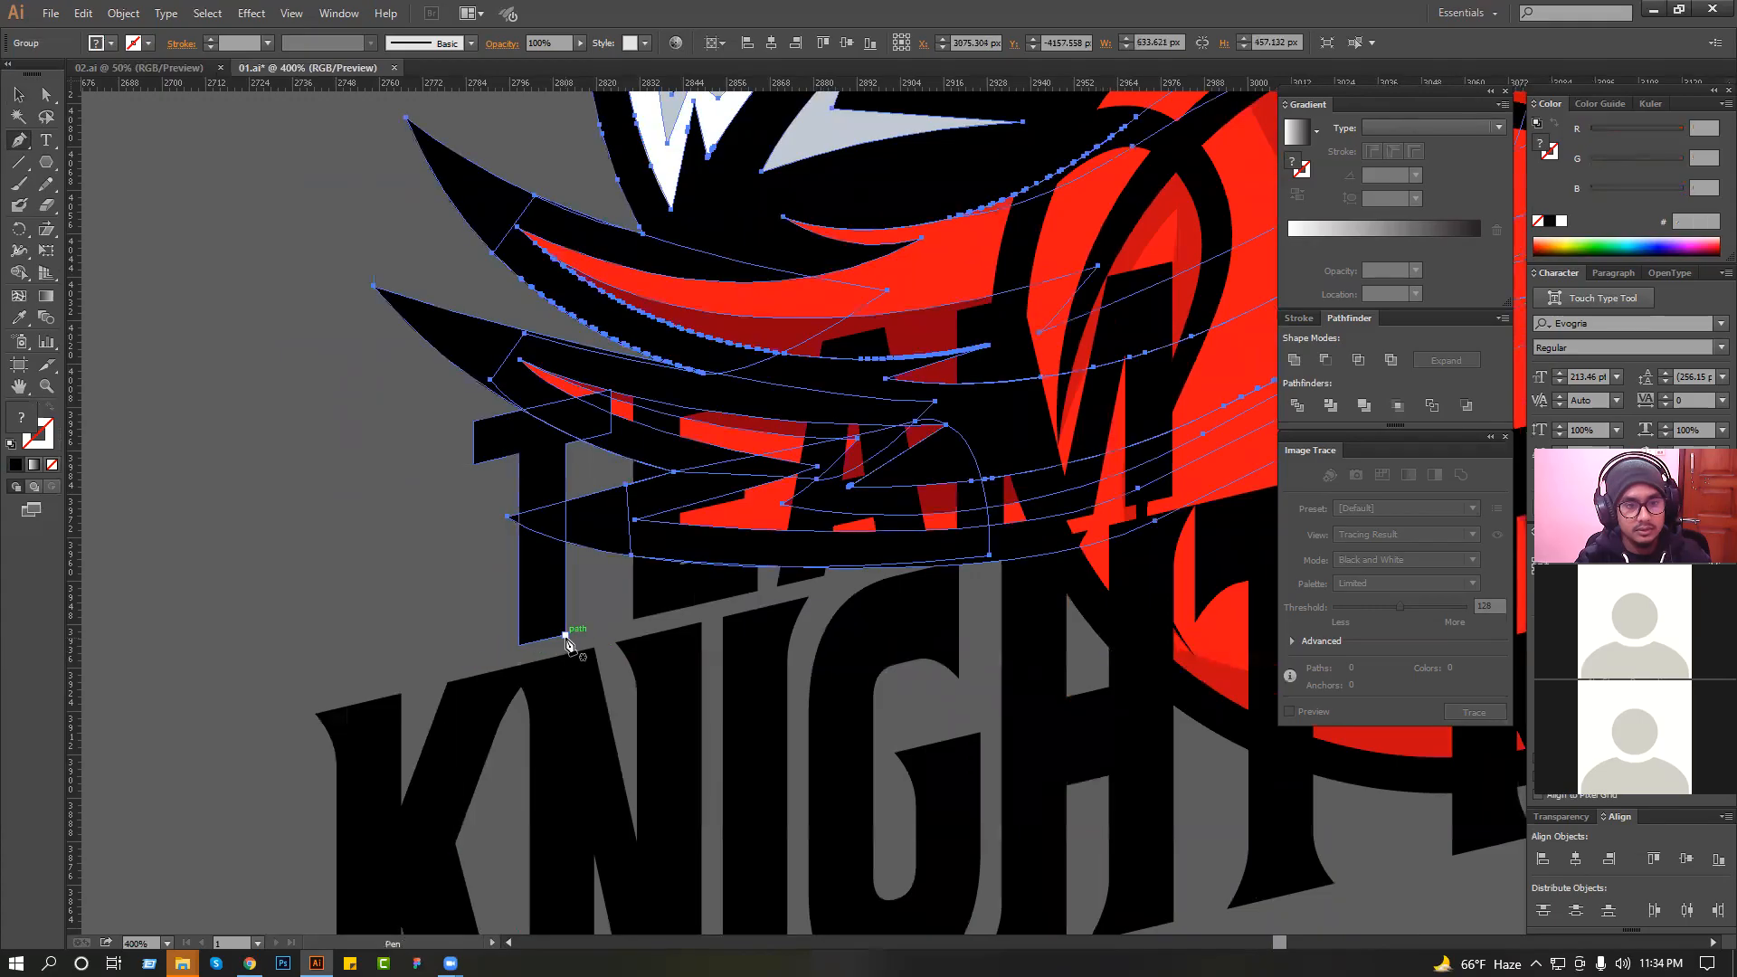
key(ctrl+z)
click(565, 635)
click(412, 673)
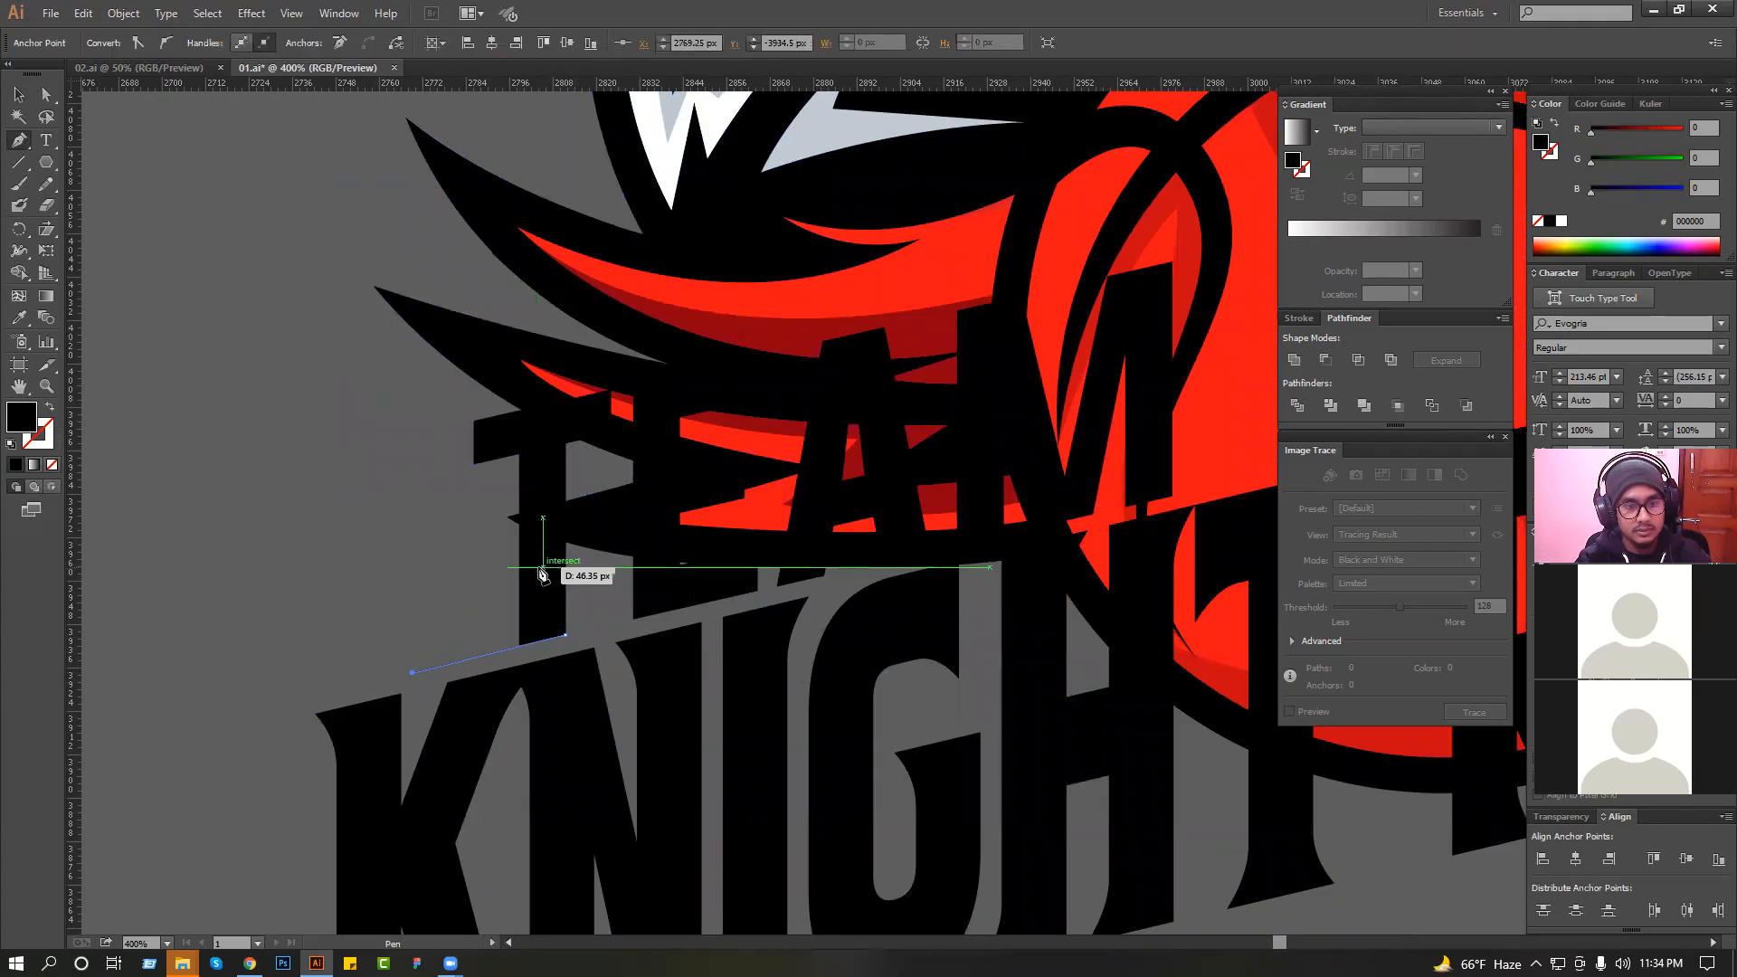
click(542, 568)
click(18, 97)
click(176, 207)
scroll(383, 439, down, 2)
Draw a triangular black spike with the Pen tool extending from the upper-right corner of the "M" in "TEAM".
drag(442, 532, 823, 353)
key(ctrl+z)
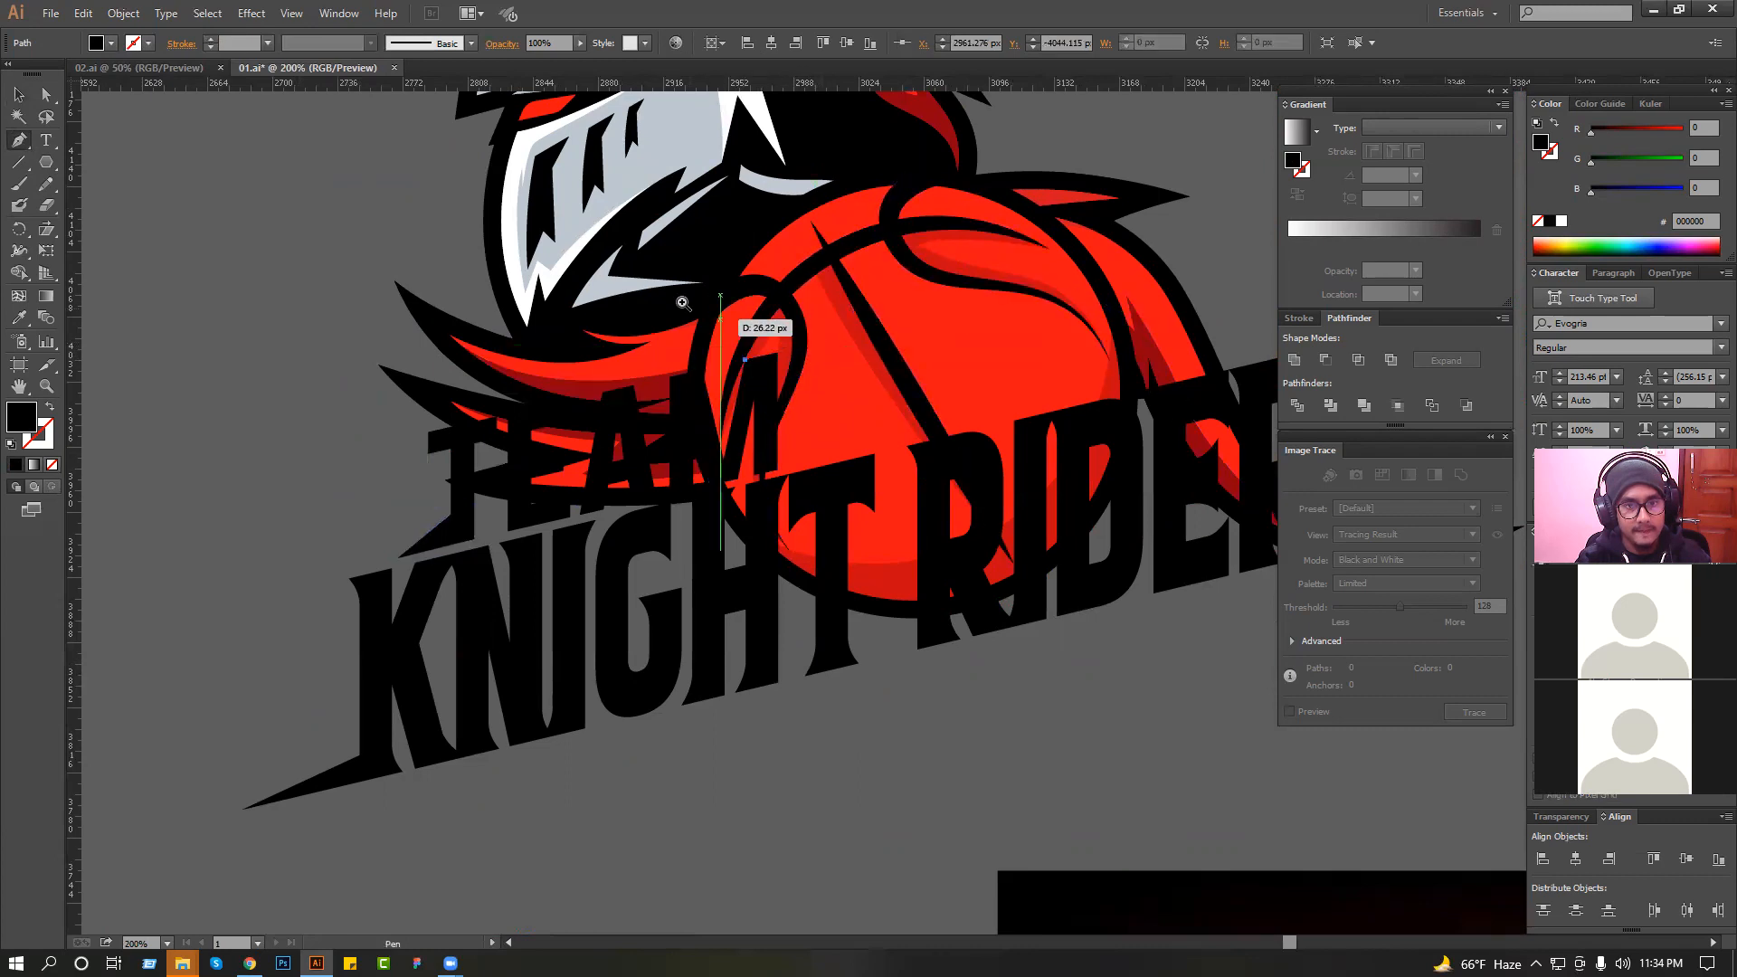
scroll(760, 321, up, 6)
click(1063, 511)
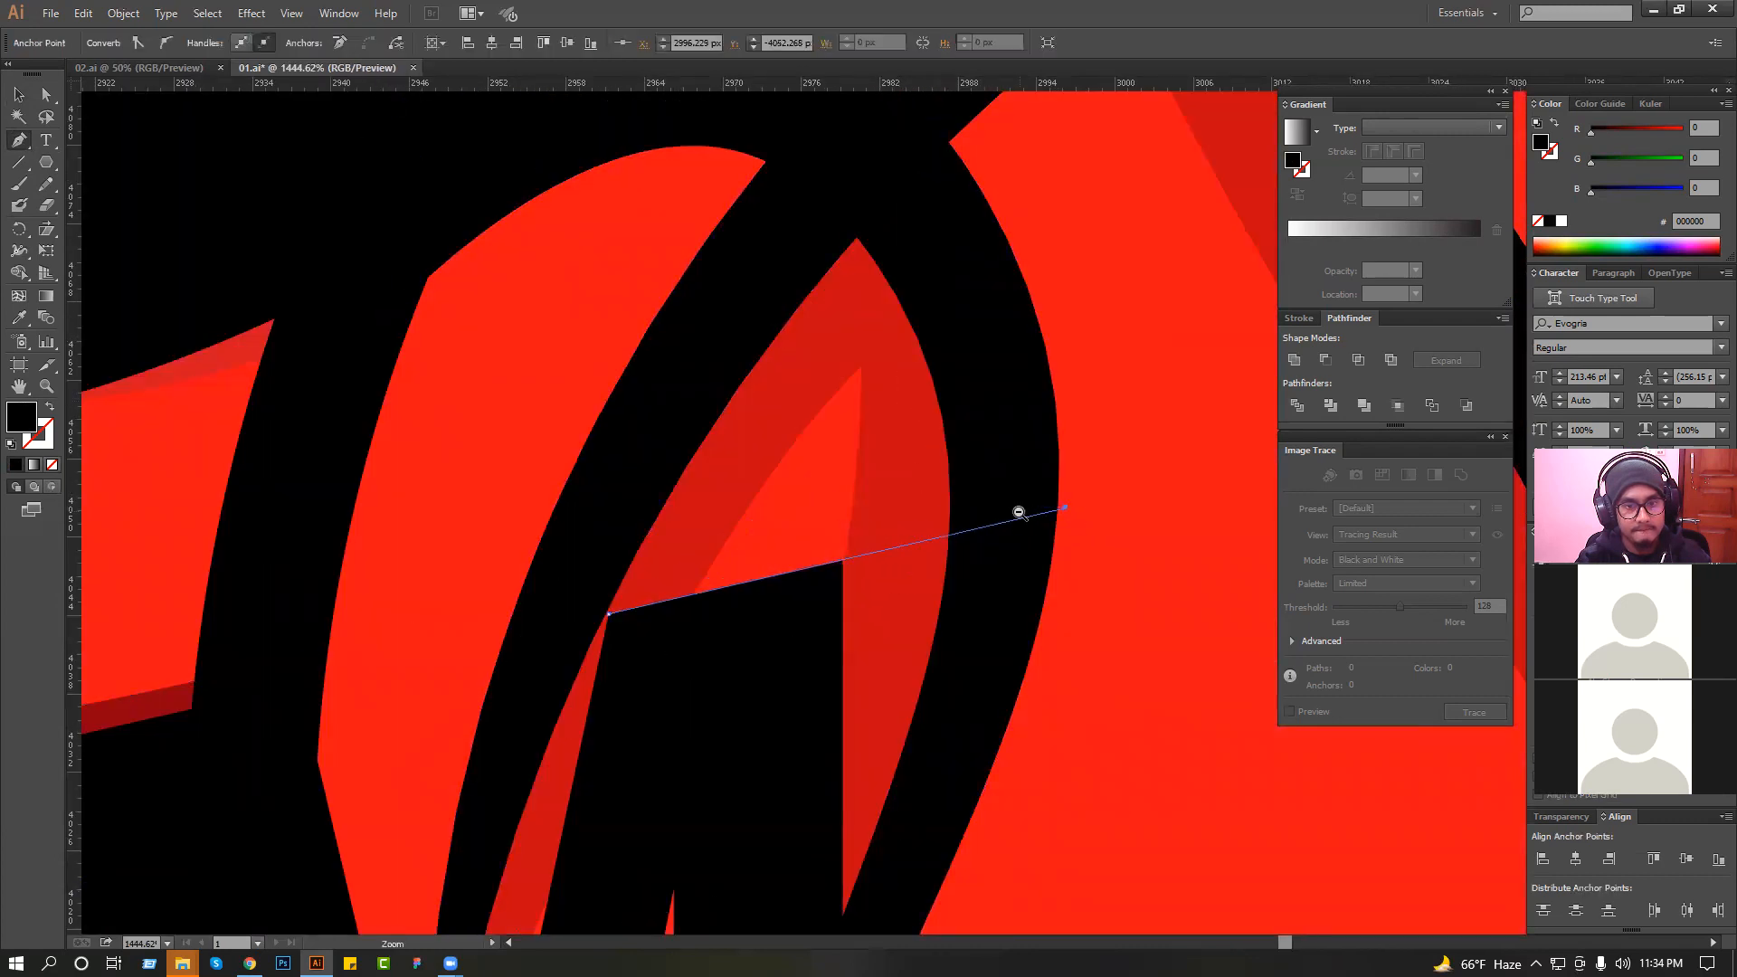
scroll(1017, 511, down, 3)
click(793, 571)
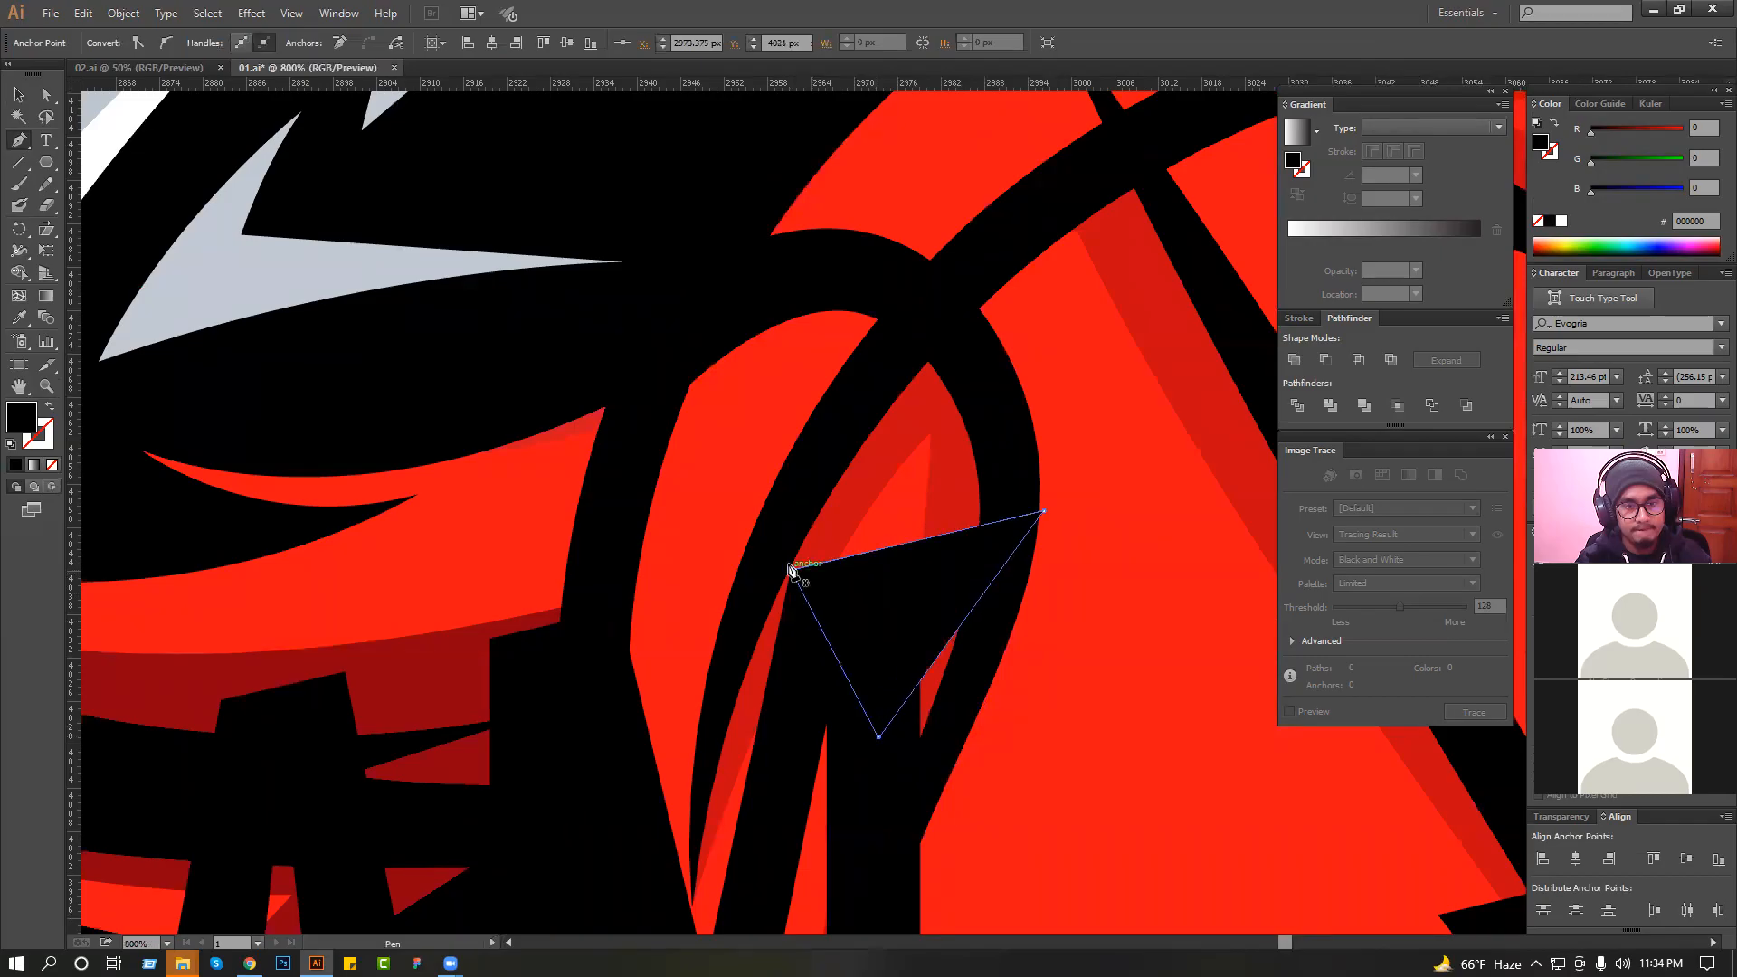
scroll(836, 629, down, 4)
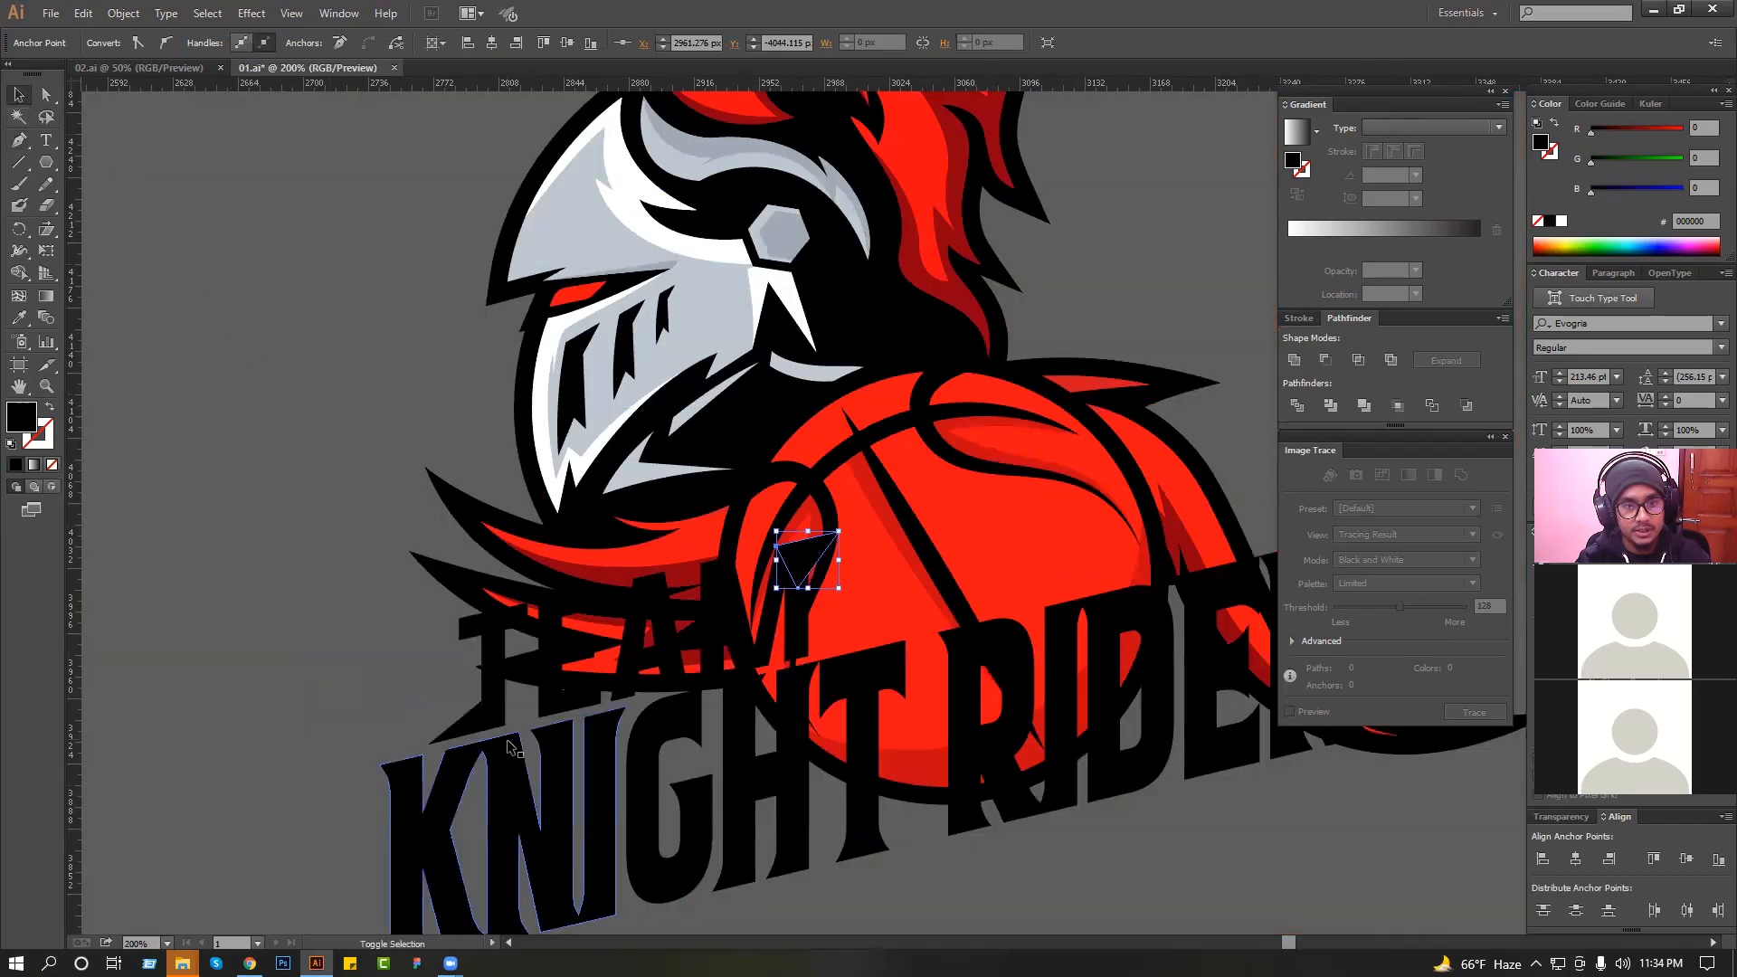
Unite both spikes with the "TEAM" lettering into one shape.
shift+click(478, 721)
shift+click(491, 638)
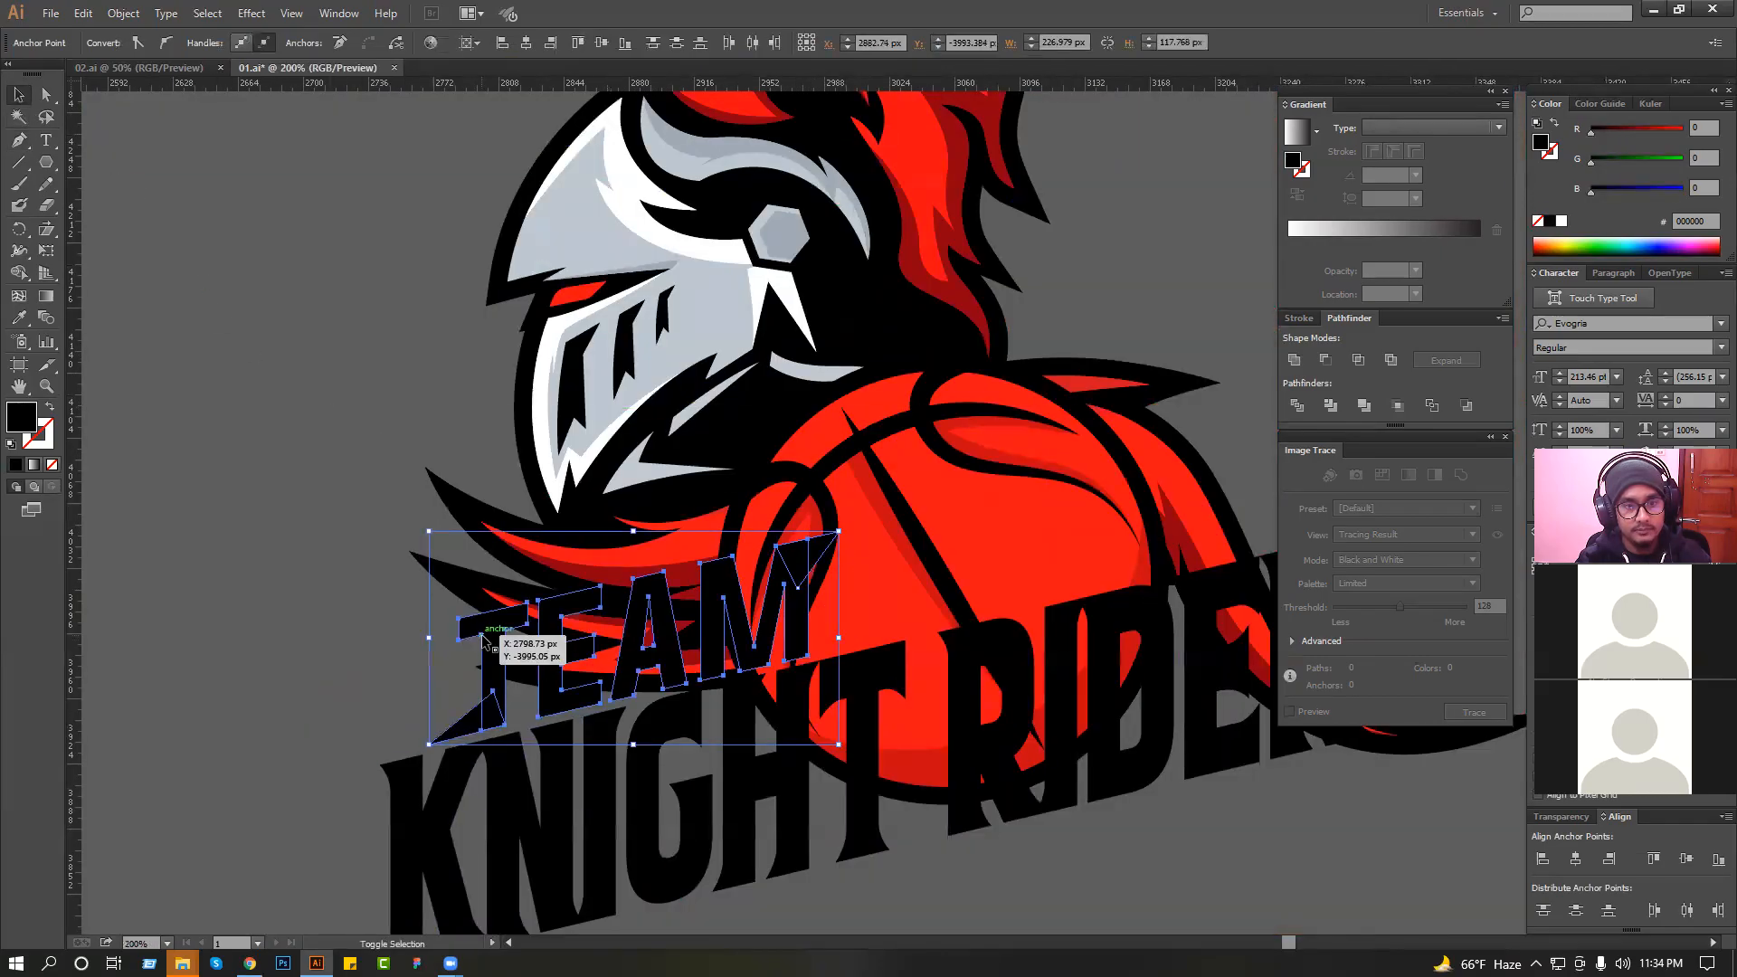
click(1294, 359)
click(280, 415)
ctrl+alt+click(369, 449)
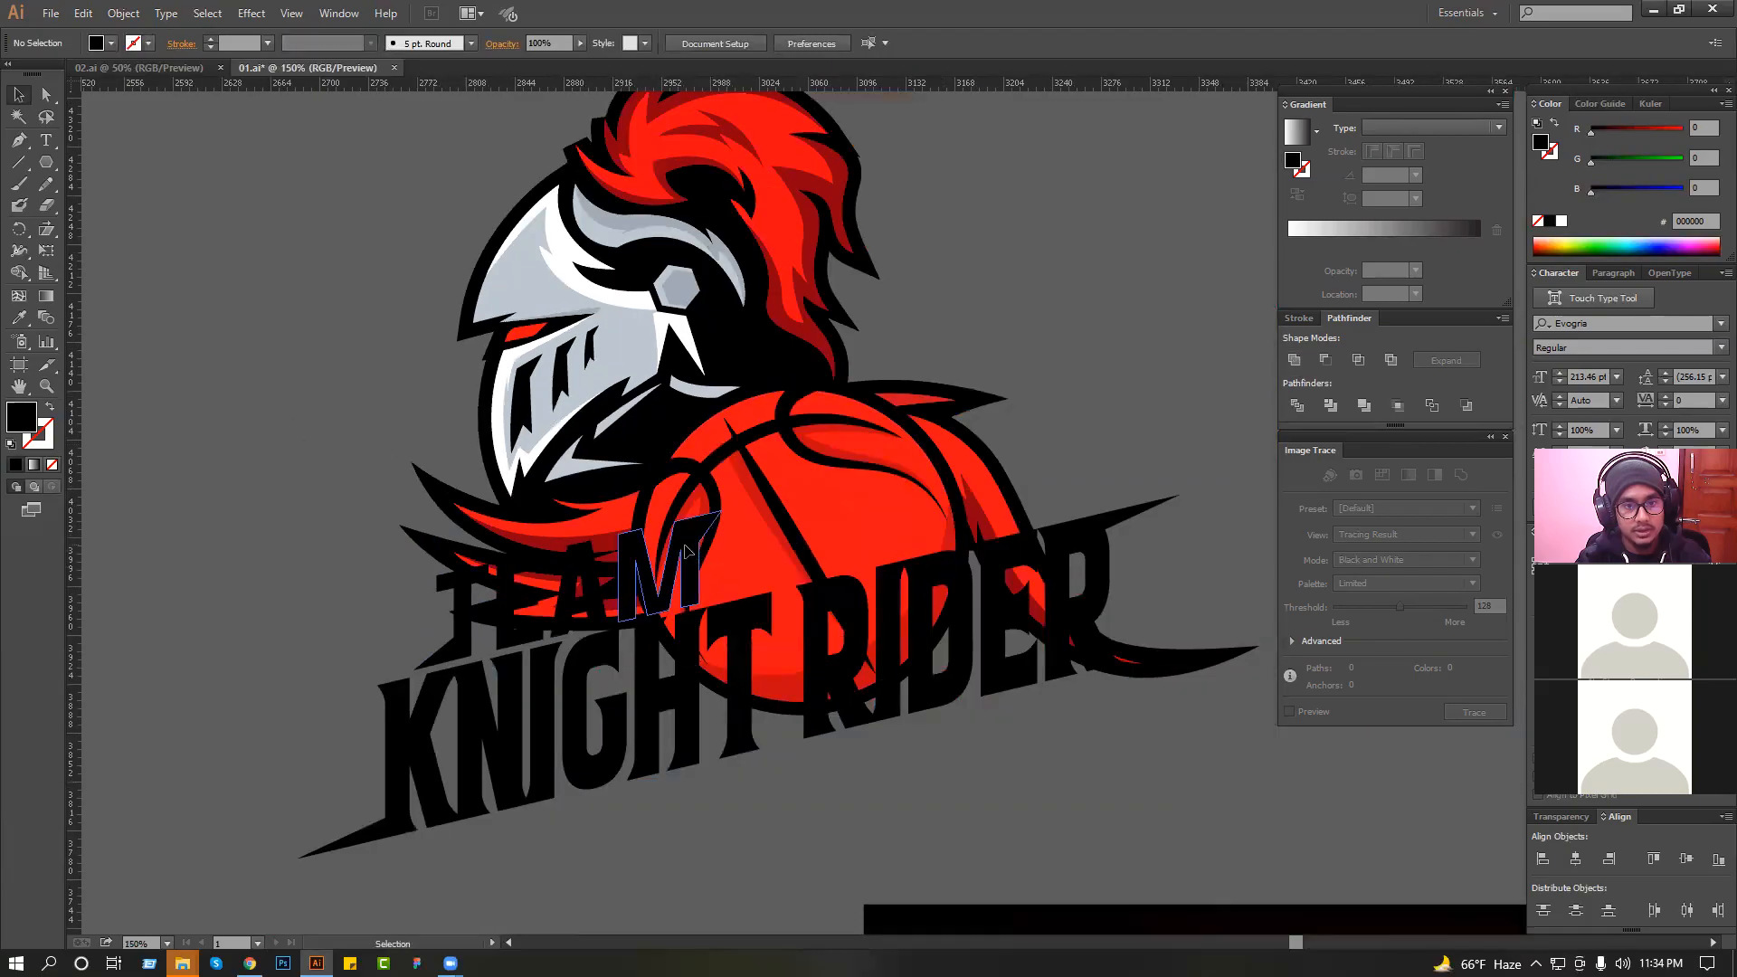
Nudge "TEAM" slightly left and move the knight artwork up by about 5 px.
click(676, 577)
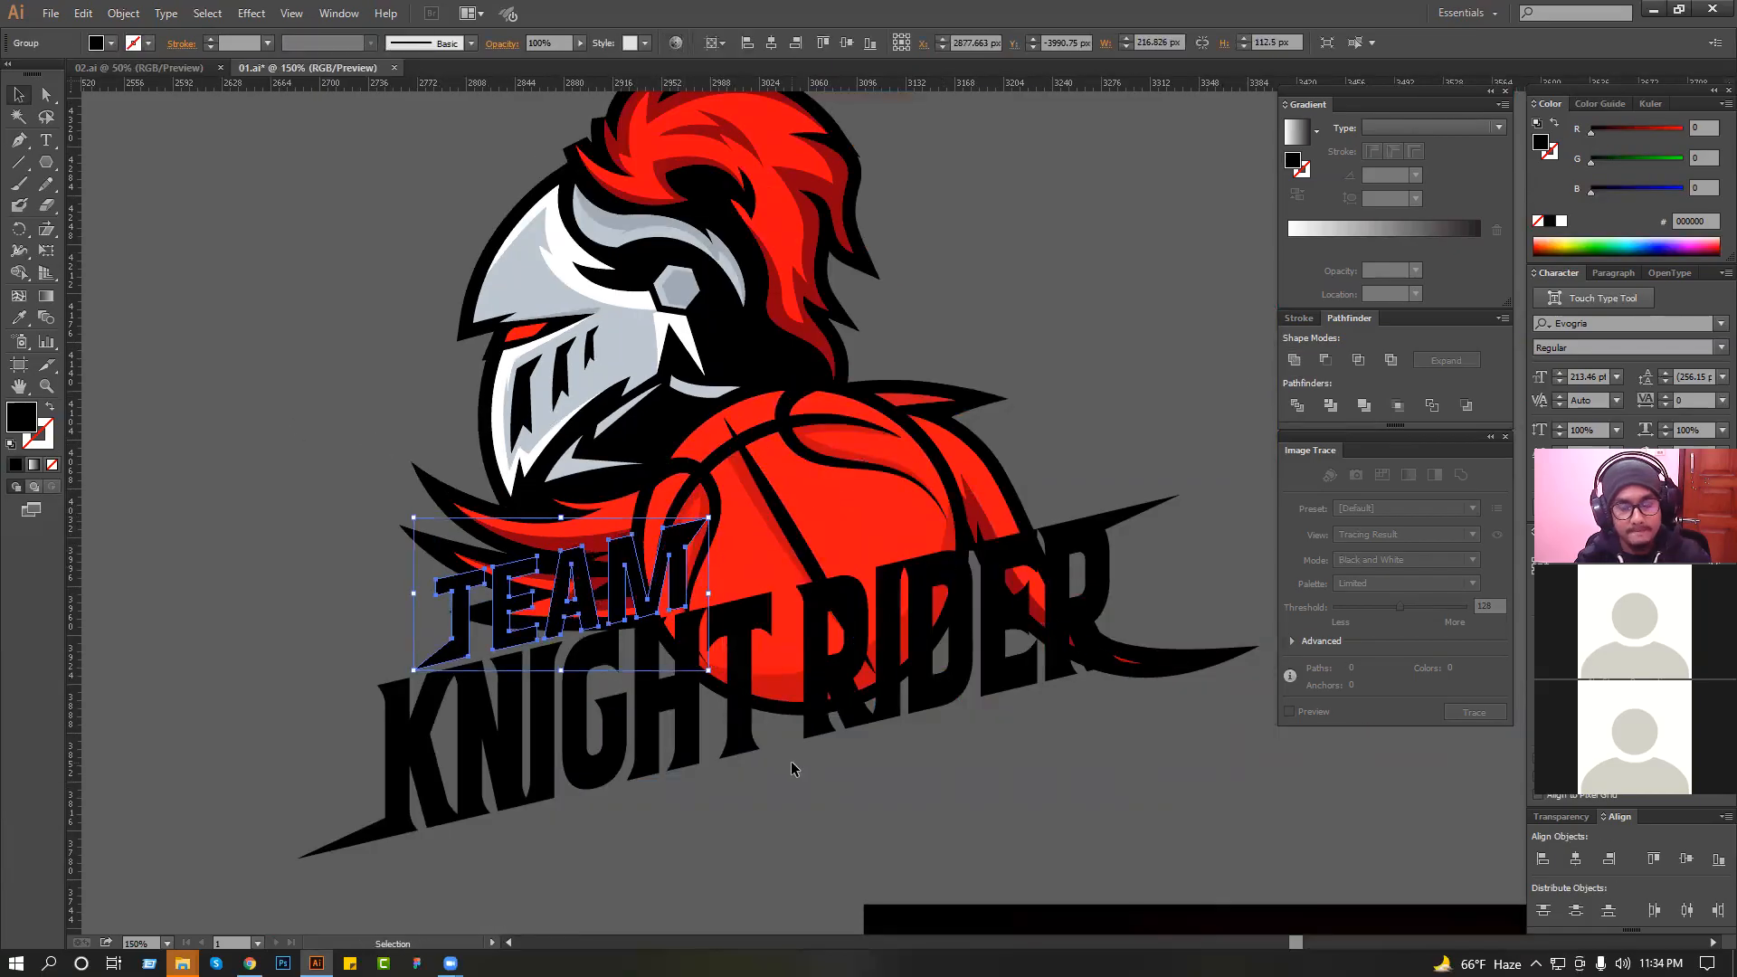
click(1016, 786)
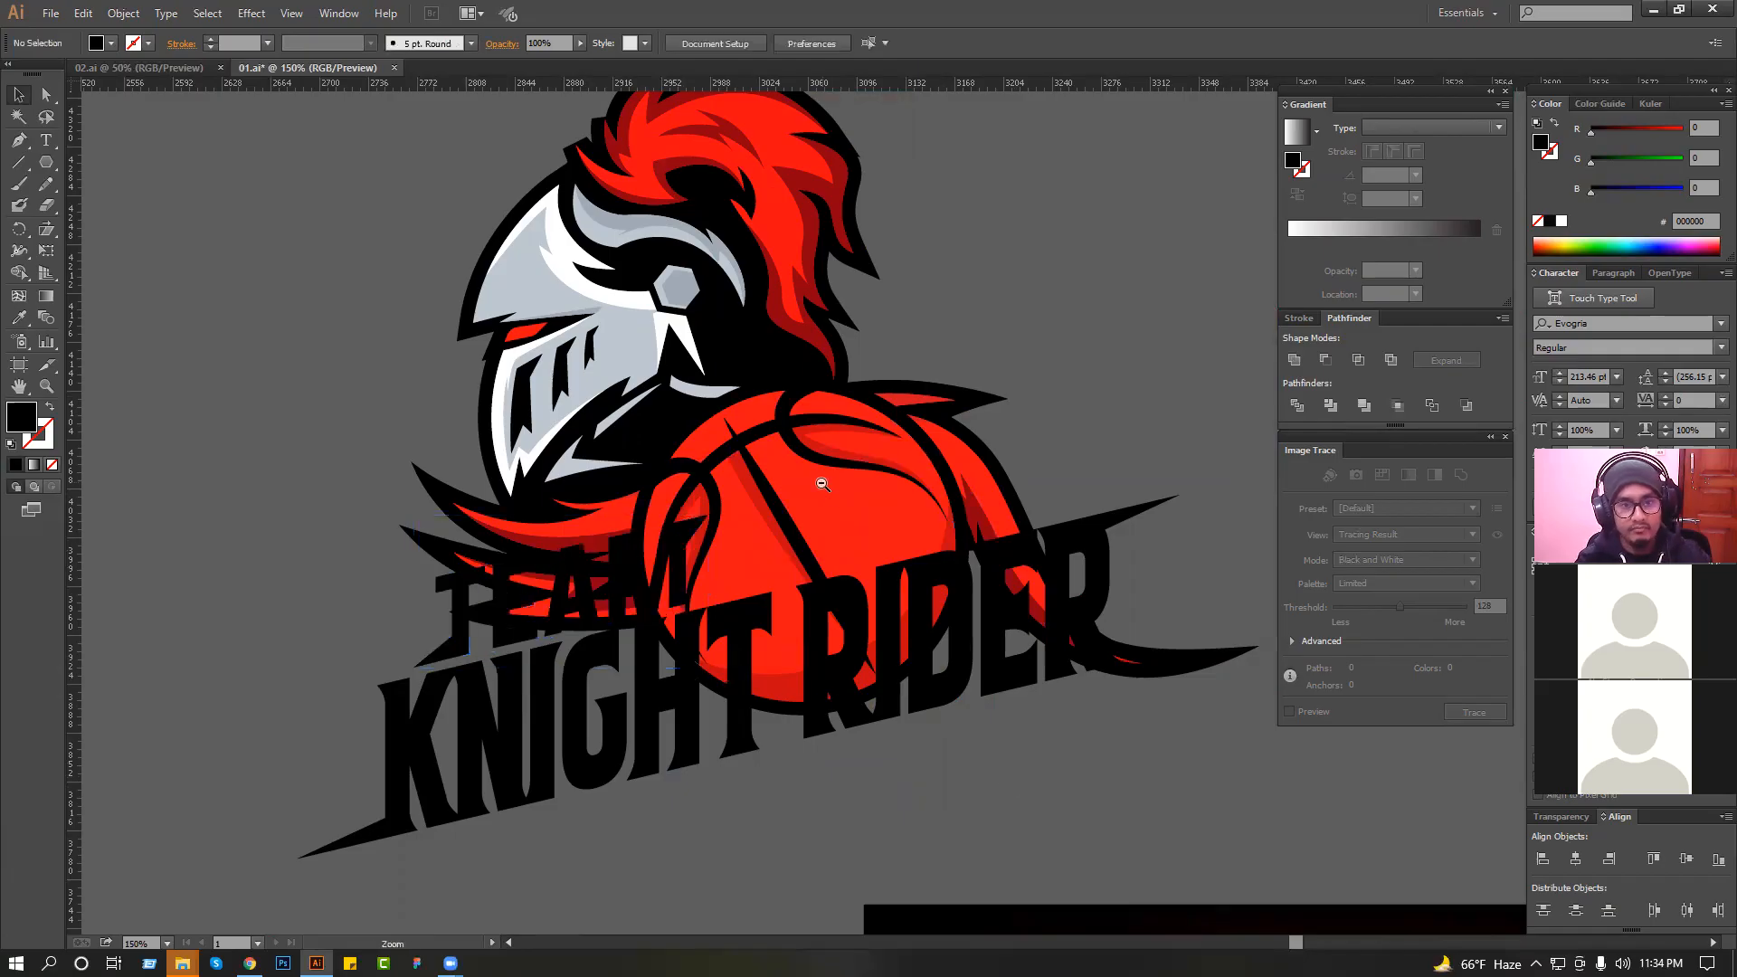
ctrl+alt+click(860, 567)
click(749, 362)
drag(749, 362, 750, 349)
click(957, 346)
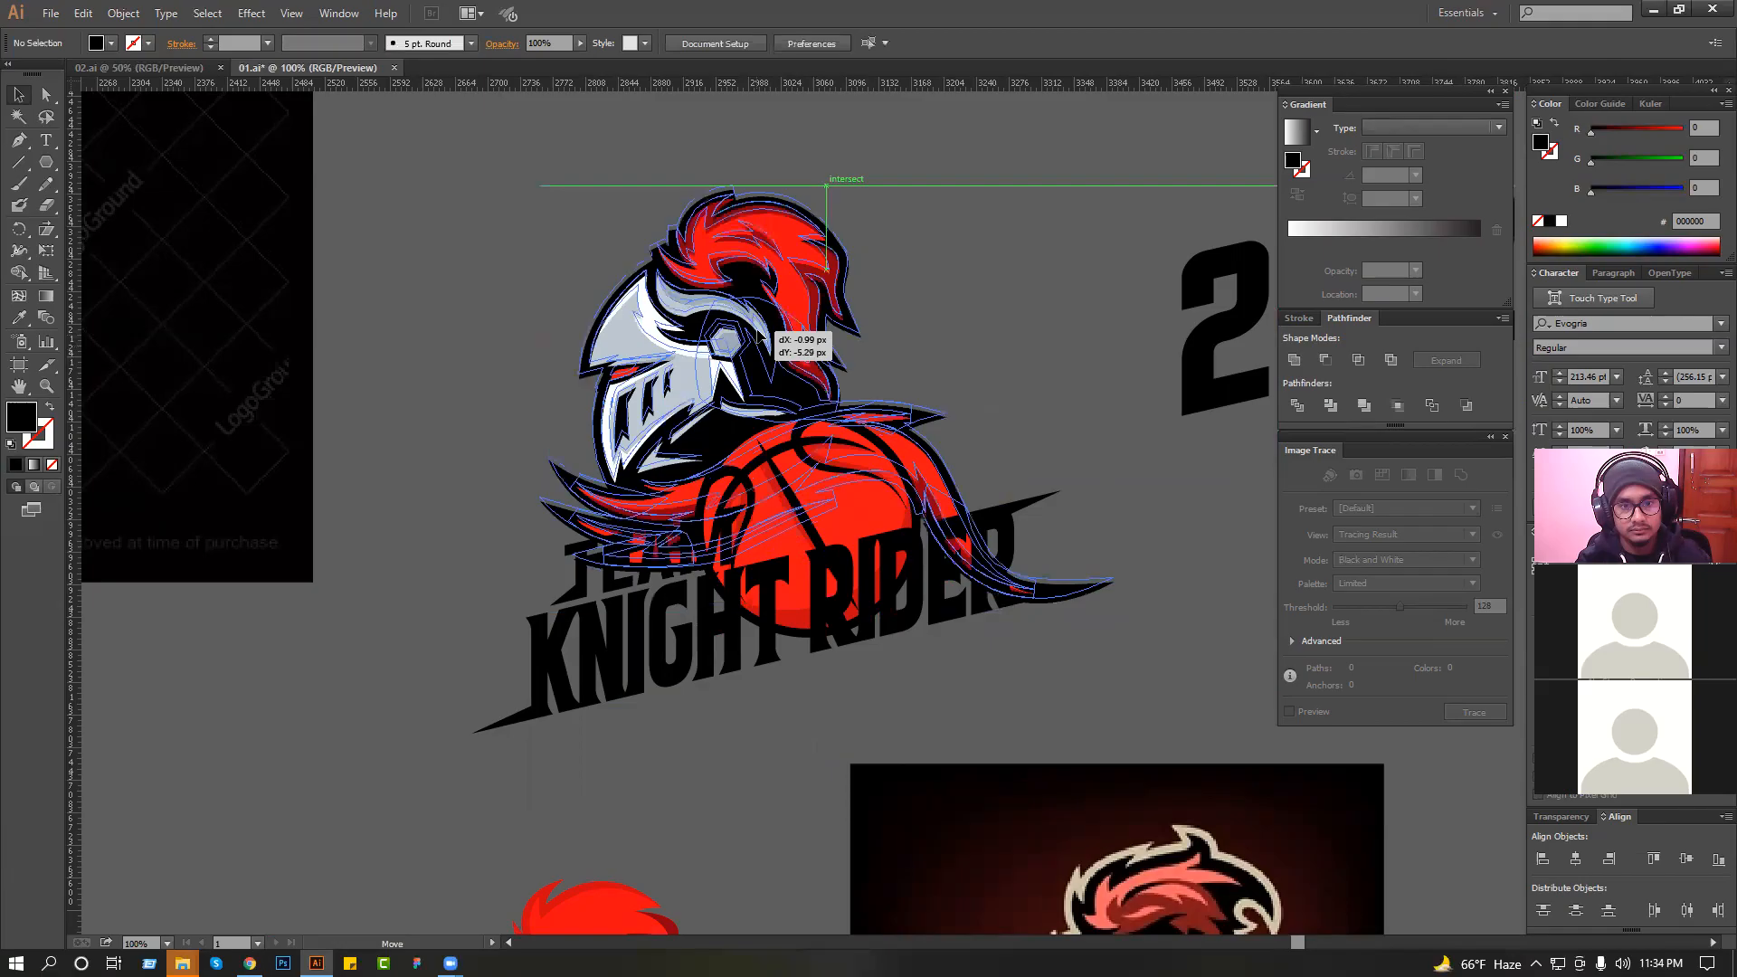
Scale down "2022" and place it beneath the "KNIGHT RIDER" lettering.
scroll(915, 346, down, 1)
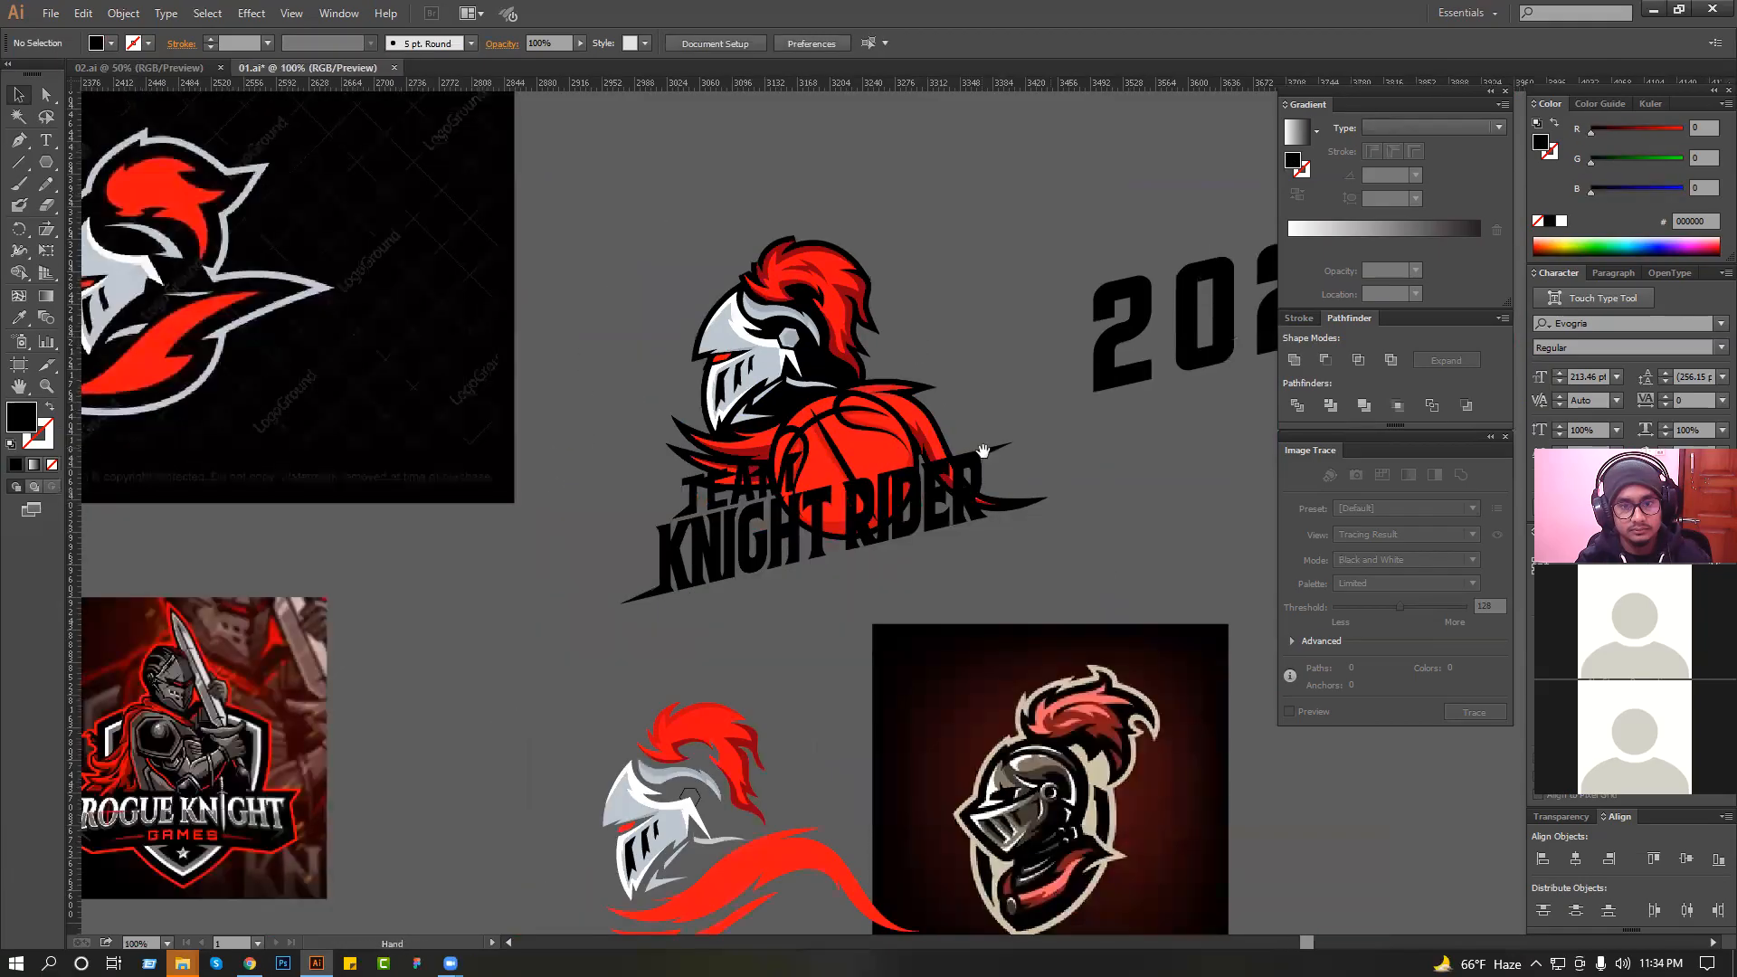
scroll(1075, 380, up, 1)
drag(1074, 380, 1011, 411)
drag(1067, 360, 495, 806)
drag(920, 746, 787, 680)
click(899, 677)
key(alt+space)
key(Escape)
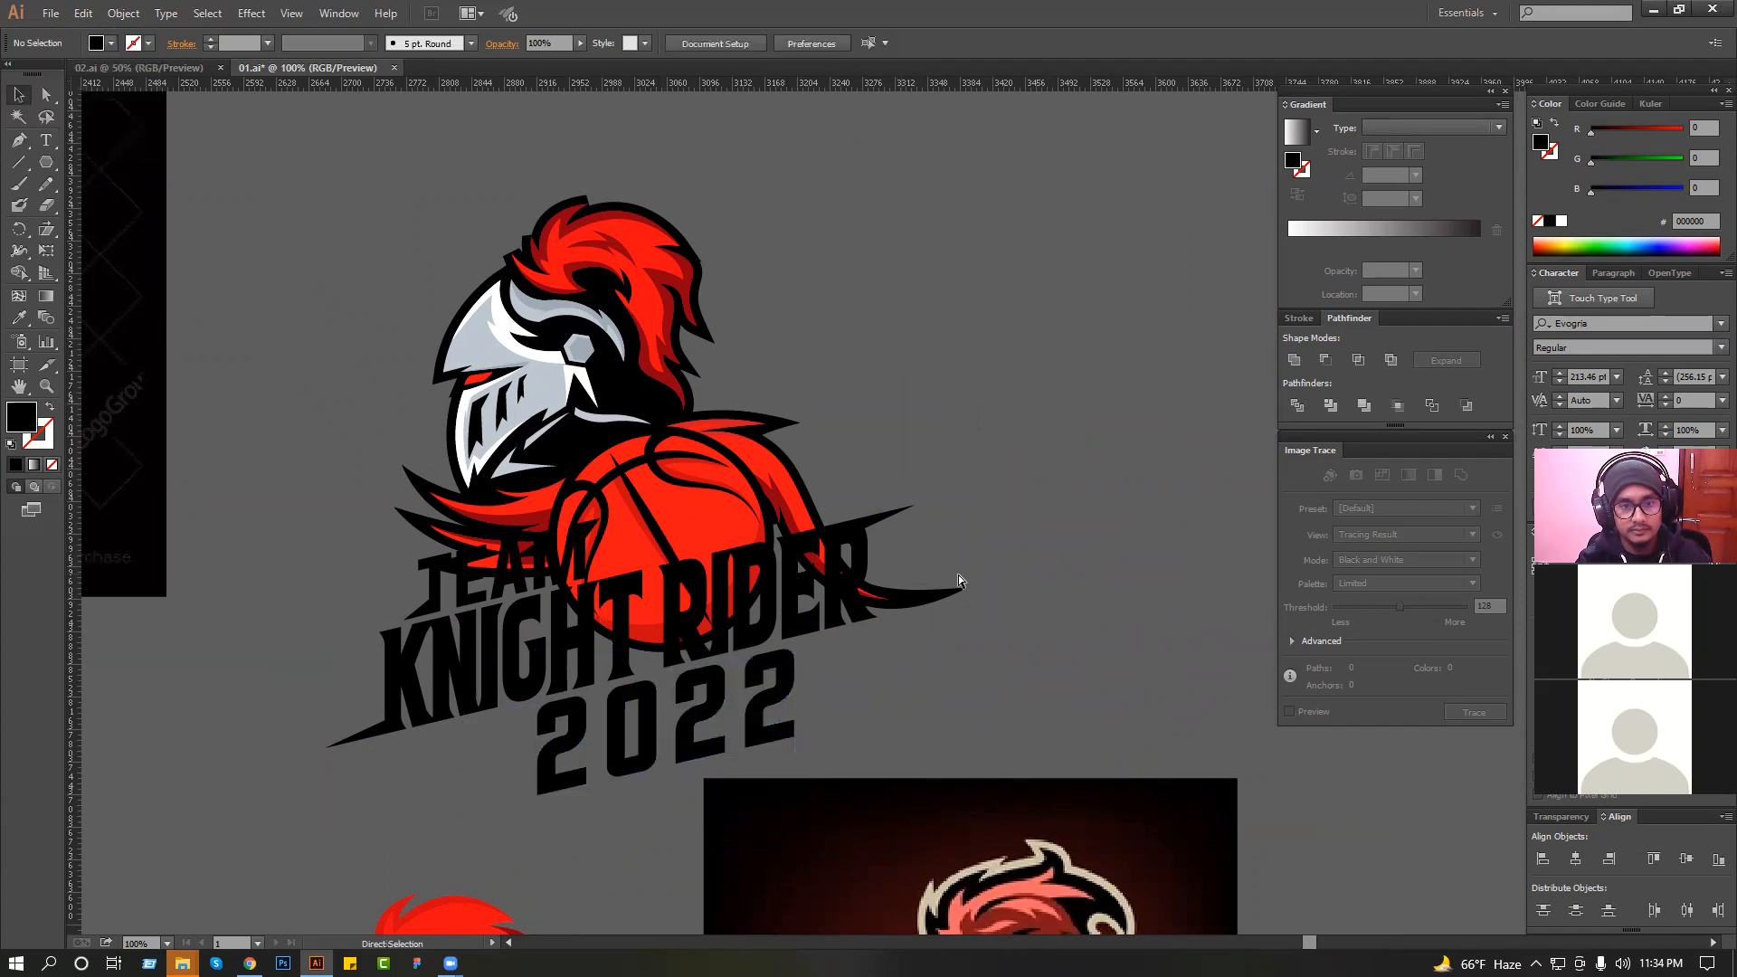
Shrink "2022" further from its lower-left corner so it sits closer under "KNIGHT RIDER".
scroll(958, 574, down, 3)
drag(676, 400, 1081, 691)
drag(950, 707, 947, 705)
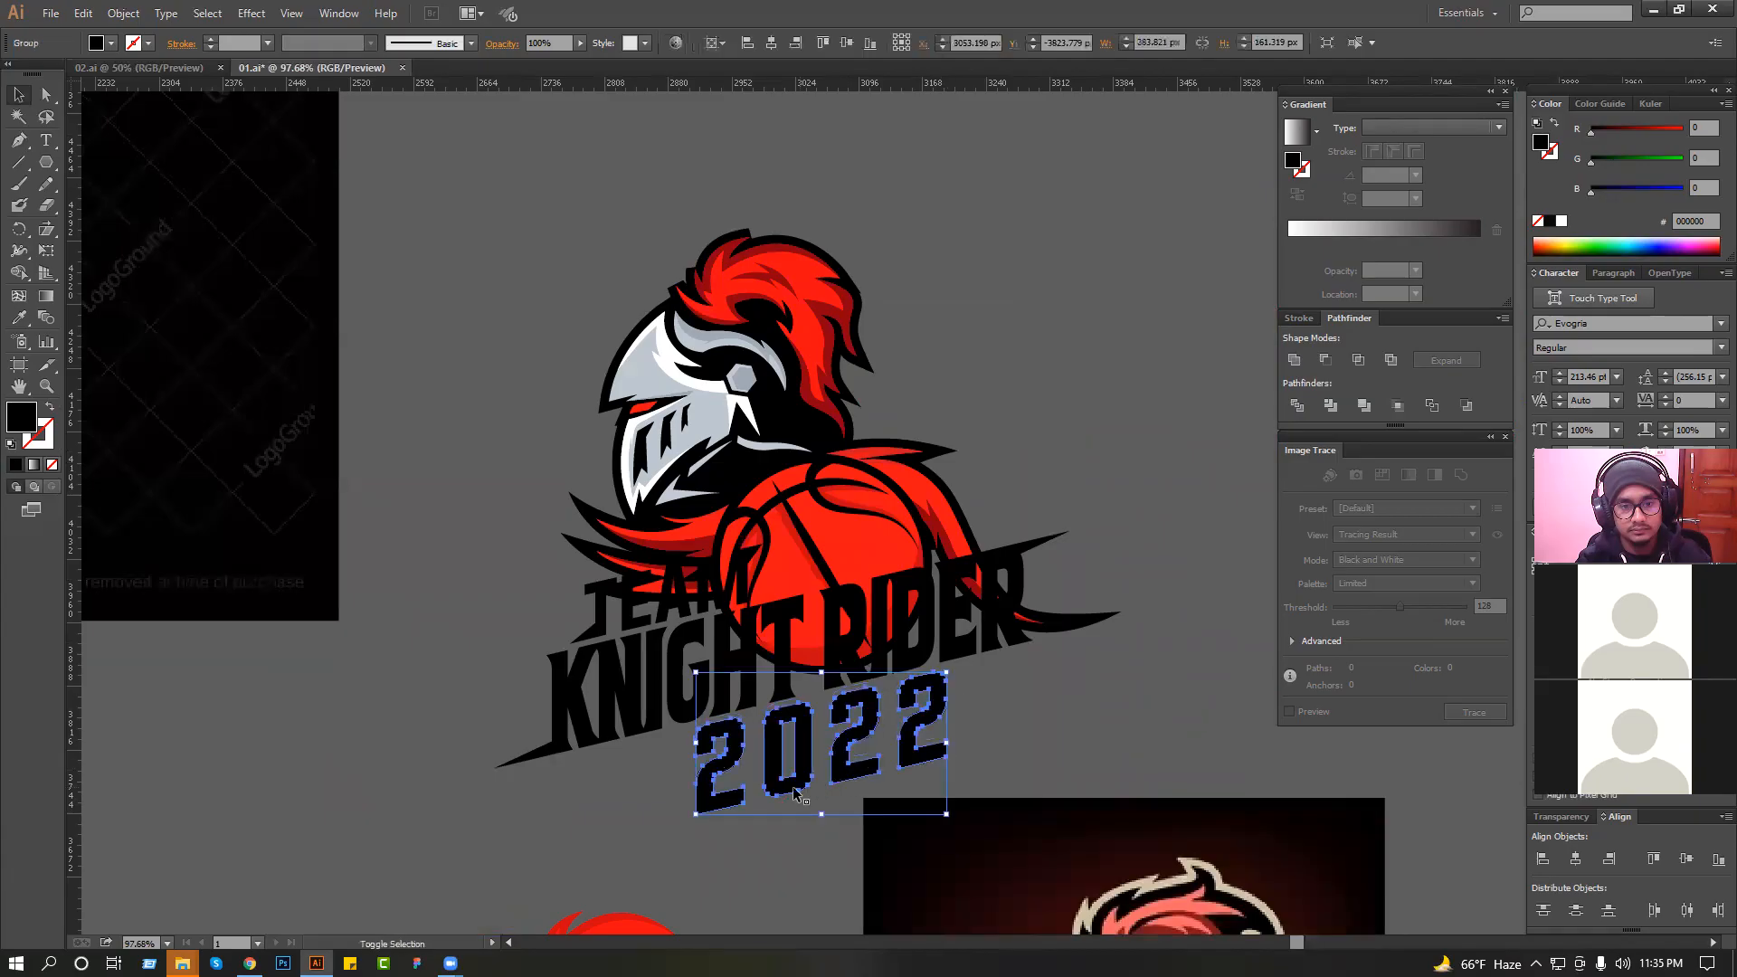
drag(691, 817, 739, 792)
click(1090, 731)
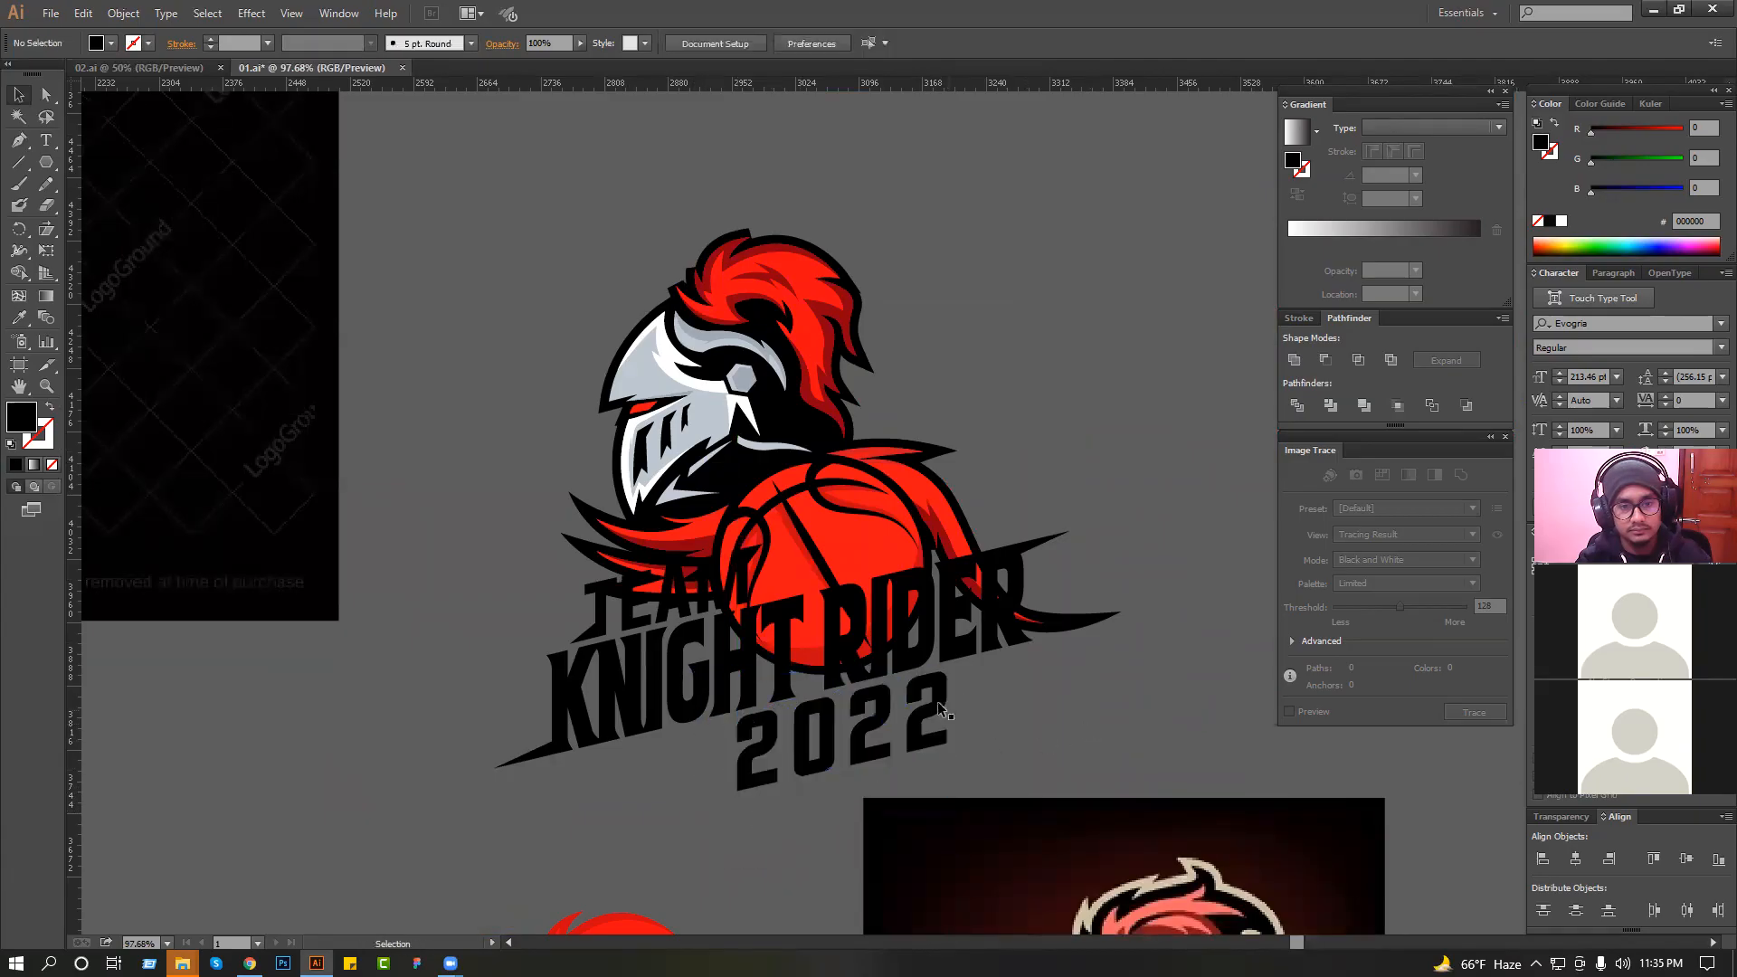
Draw a pointed black spike with the Pen tool extending from the base of the first "2" in "2022" toward the lower left.
key(ctrl+space)
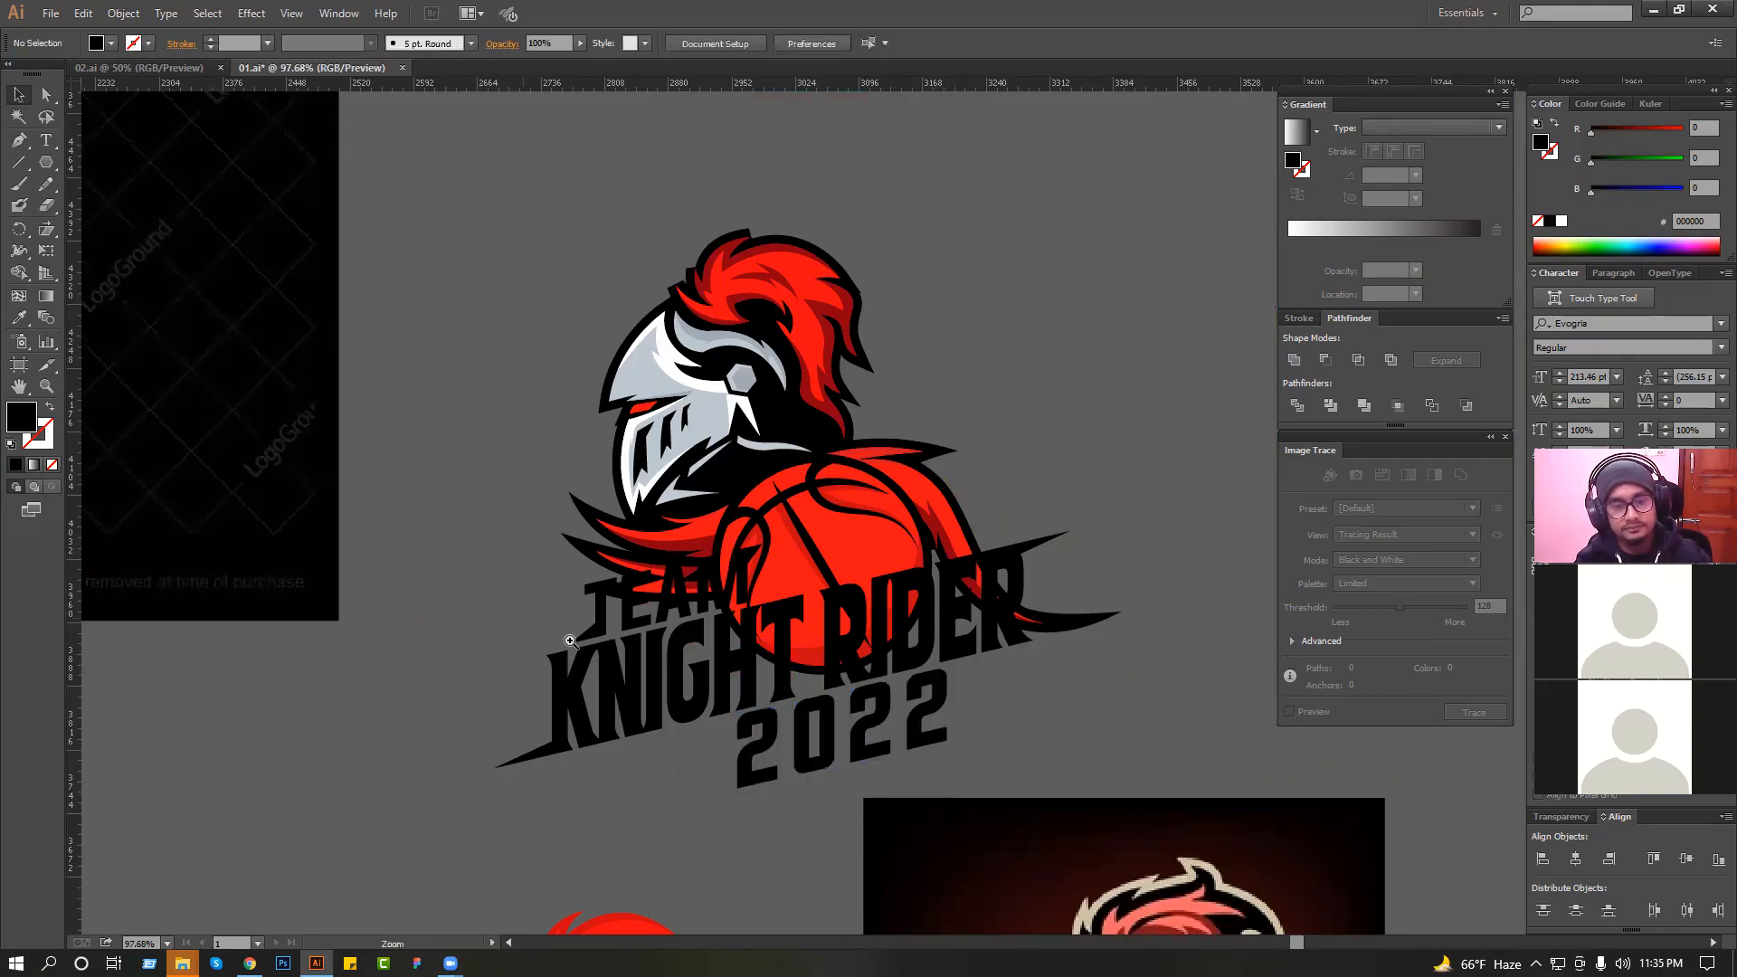
drag(570, 640, 1001, 853)
key(p)
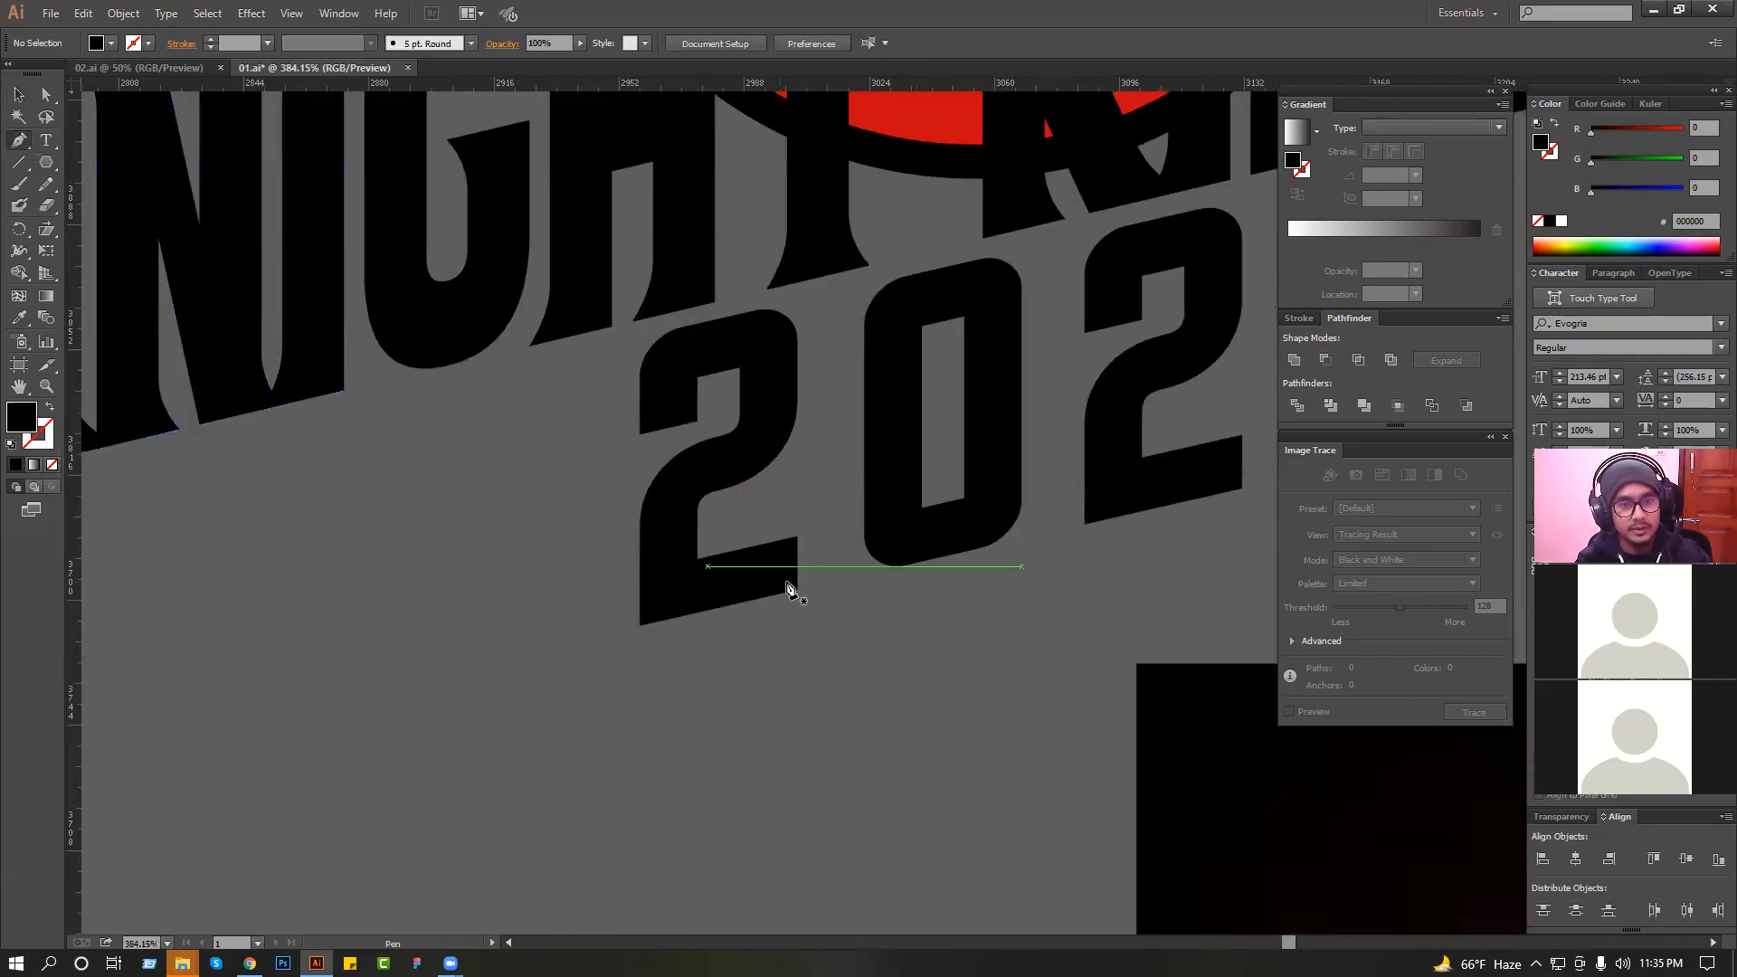
click(481, 663)
click(665, 560)
click(734, 597)
click(798, 592)
scroll(800, 592, down, 2)
drag(799, 591, 509, 688)
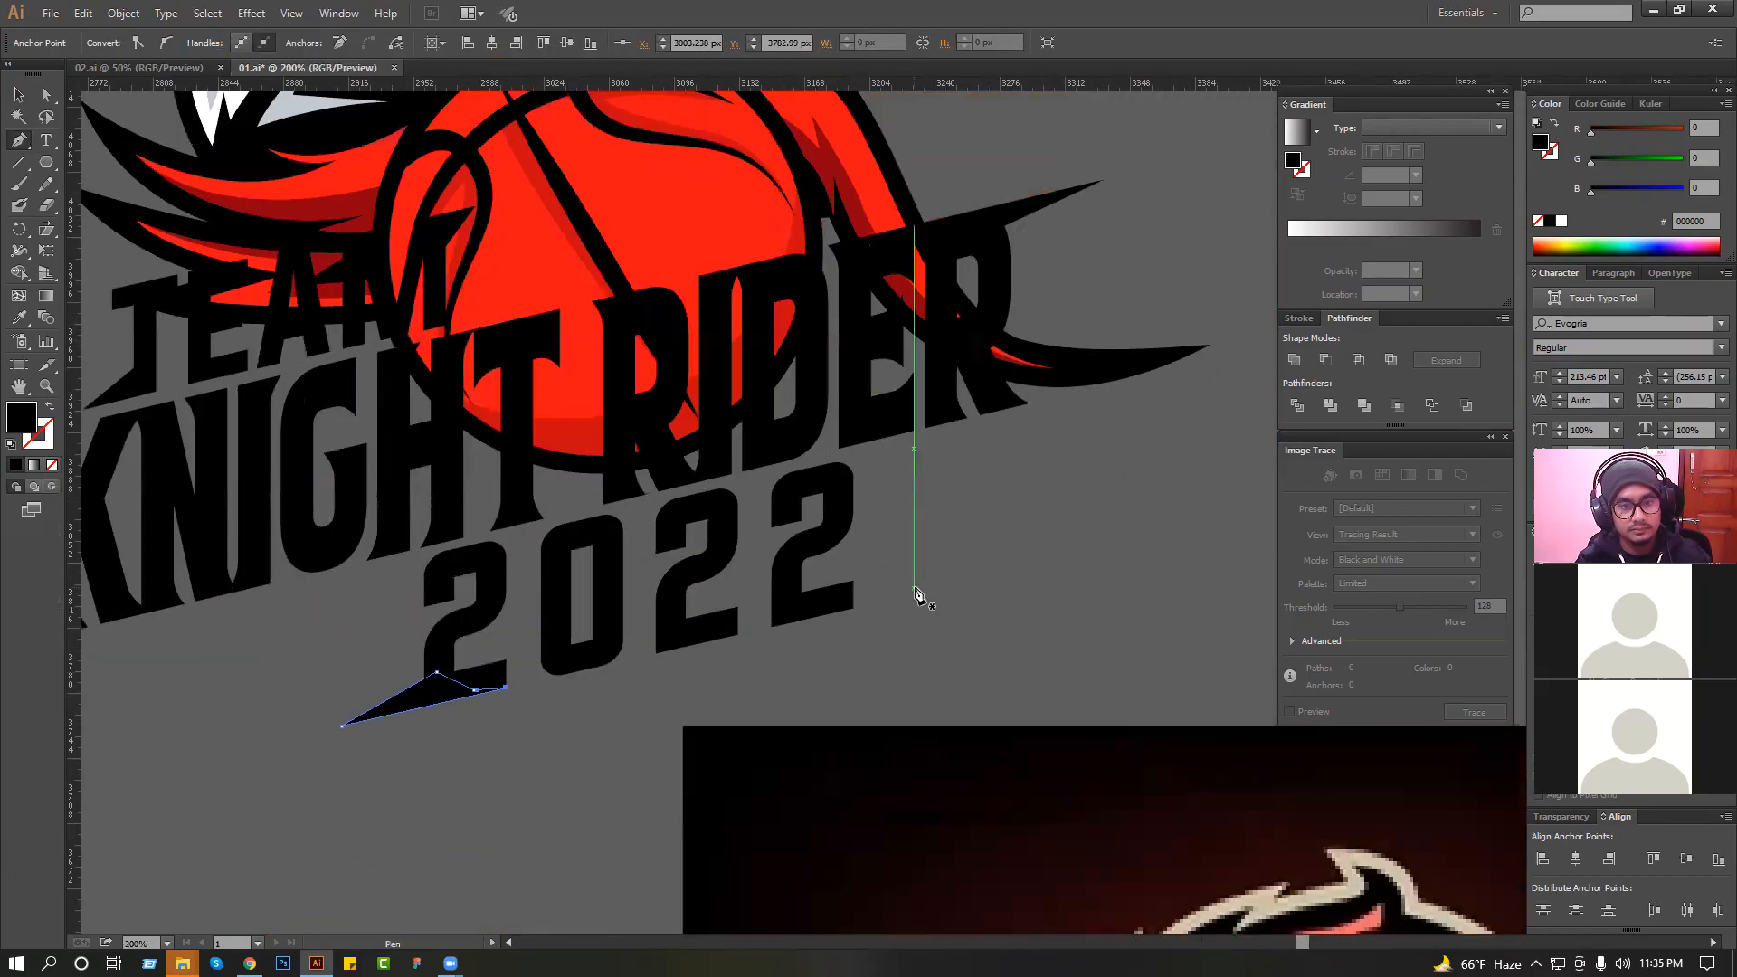
Draw a triangular black spike about 46 px long extending from the top of the last "2" toward the upper right.
click(811, 467)
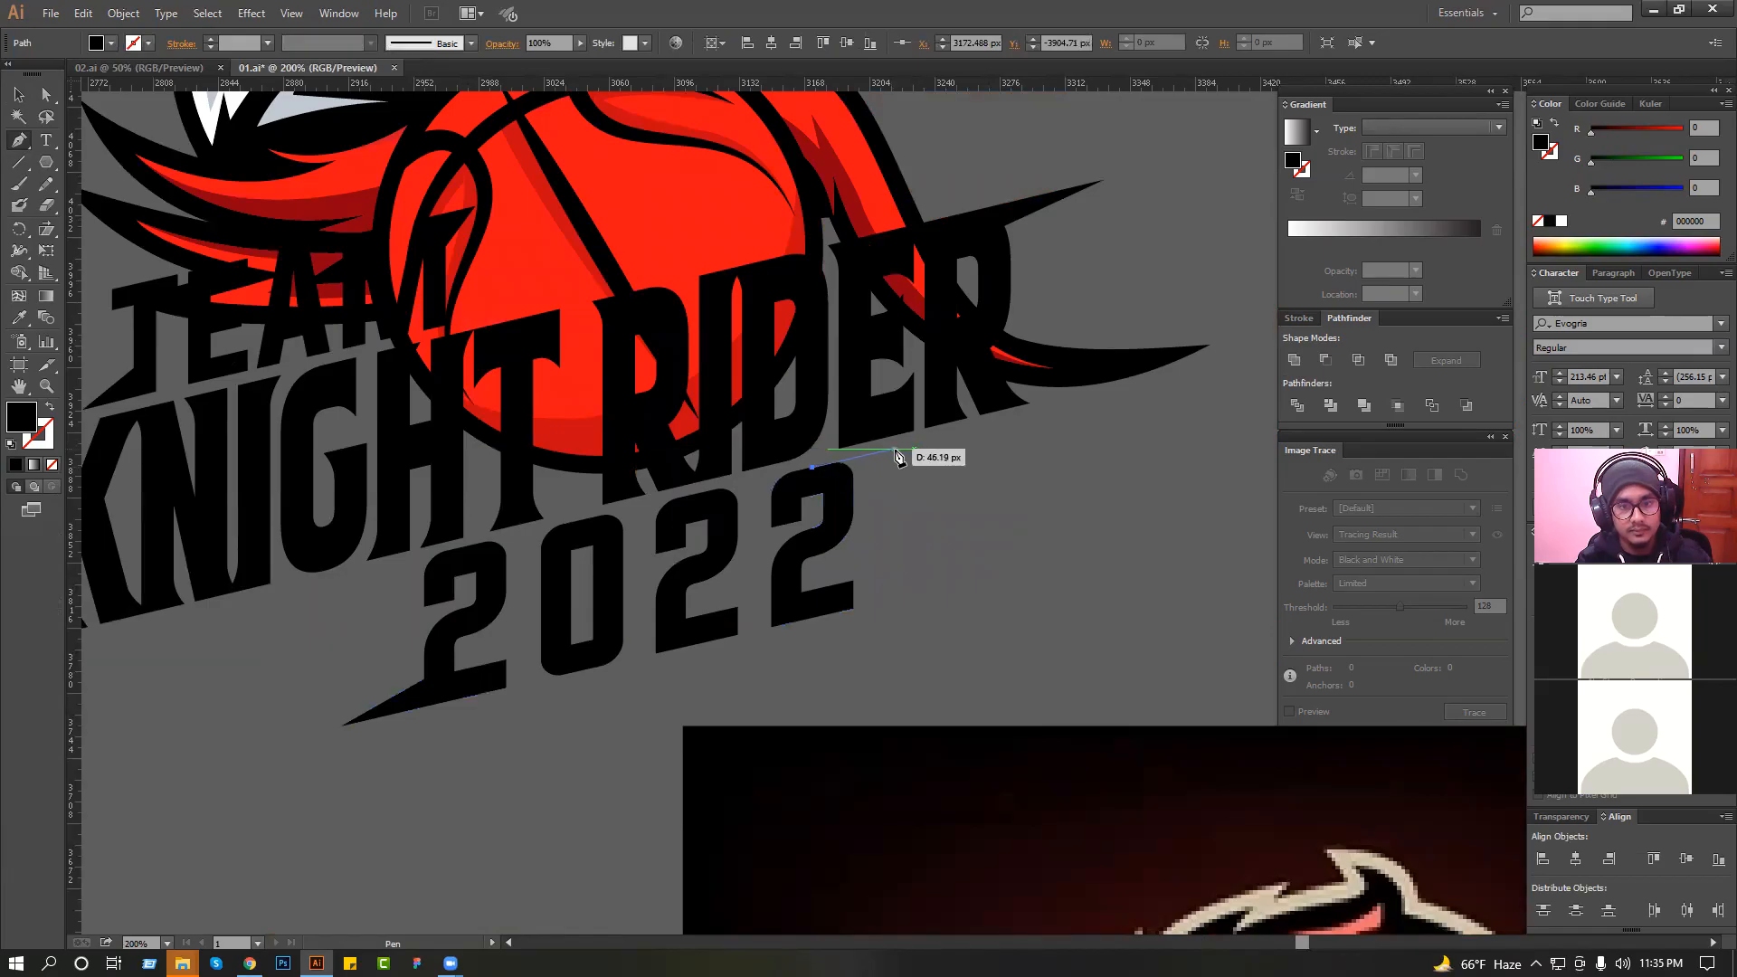
click(894, 449)
click(843, 498)
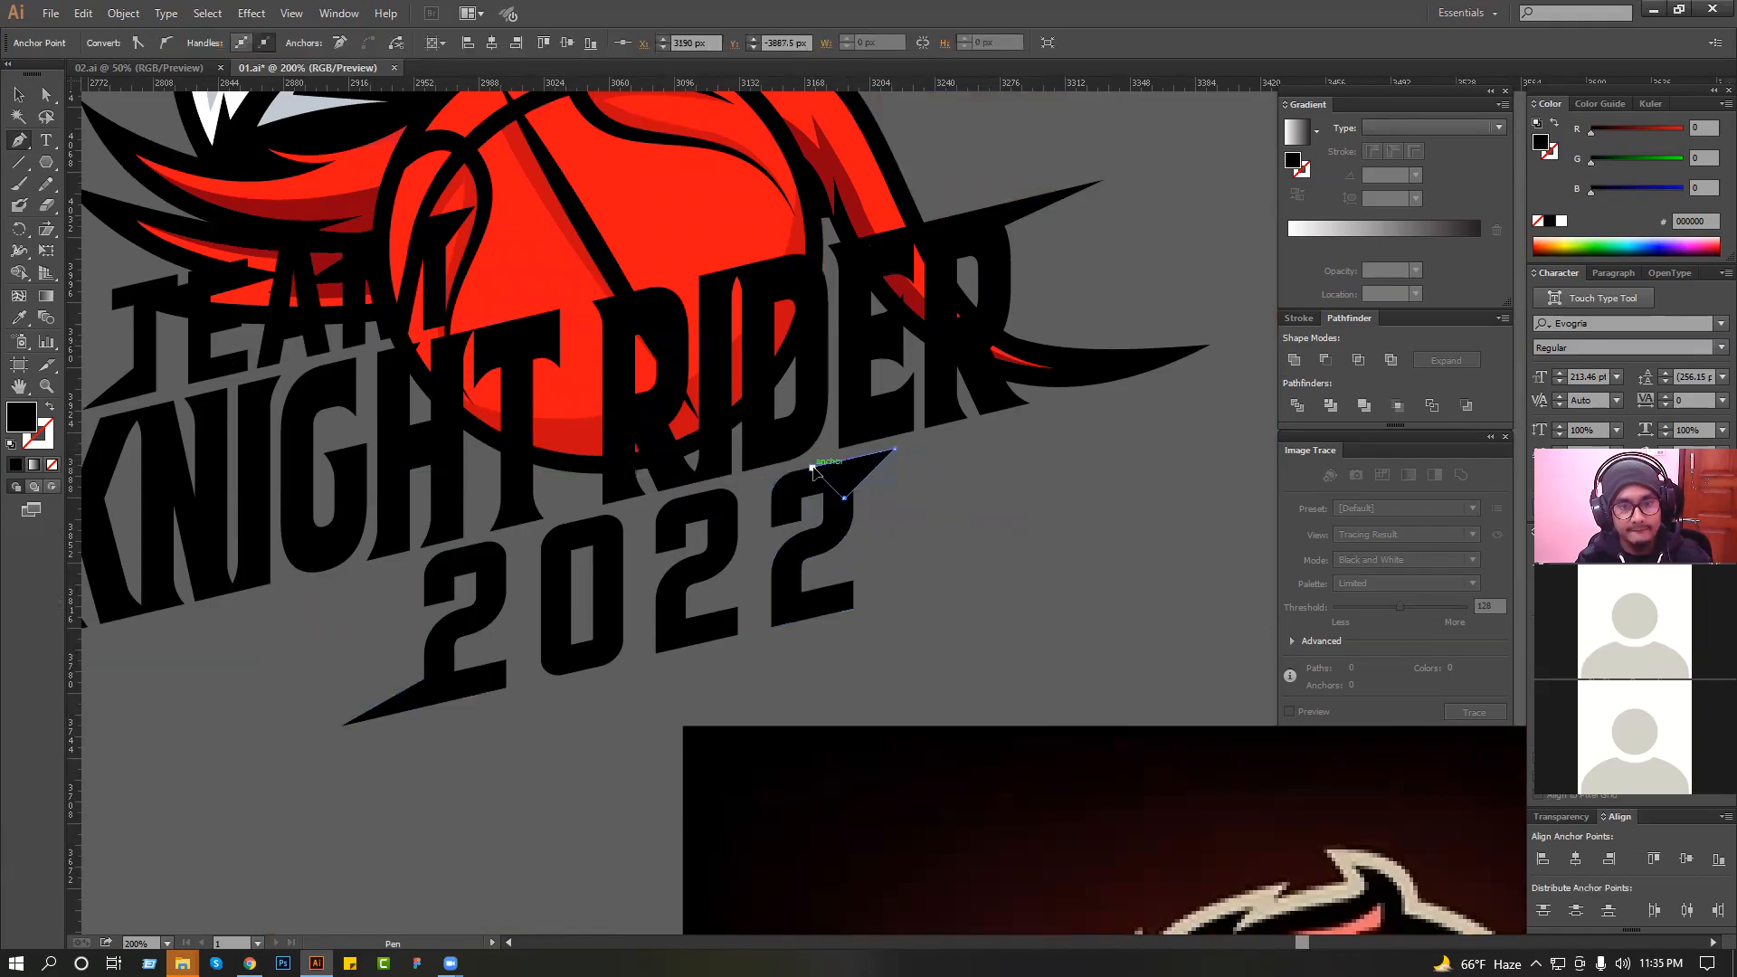
shift+click(403, 699)
Unite both spikes with the "2022" lettering and save the document.
drag(321, 695, 380, 719)
shift+click(442, 645)
shift+click(858, 473)
click(1295, 360)
click(1020, 497)
key(ctrl+1)
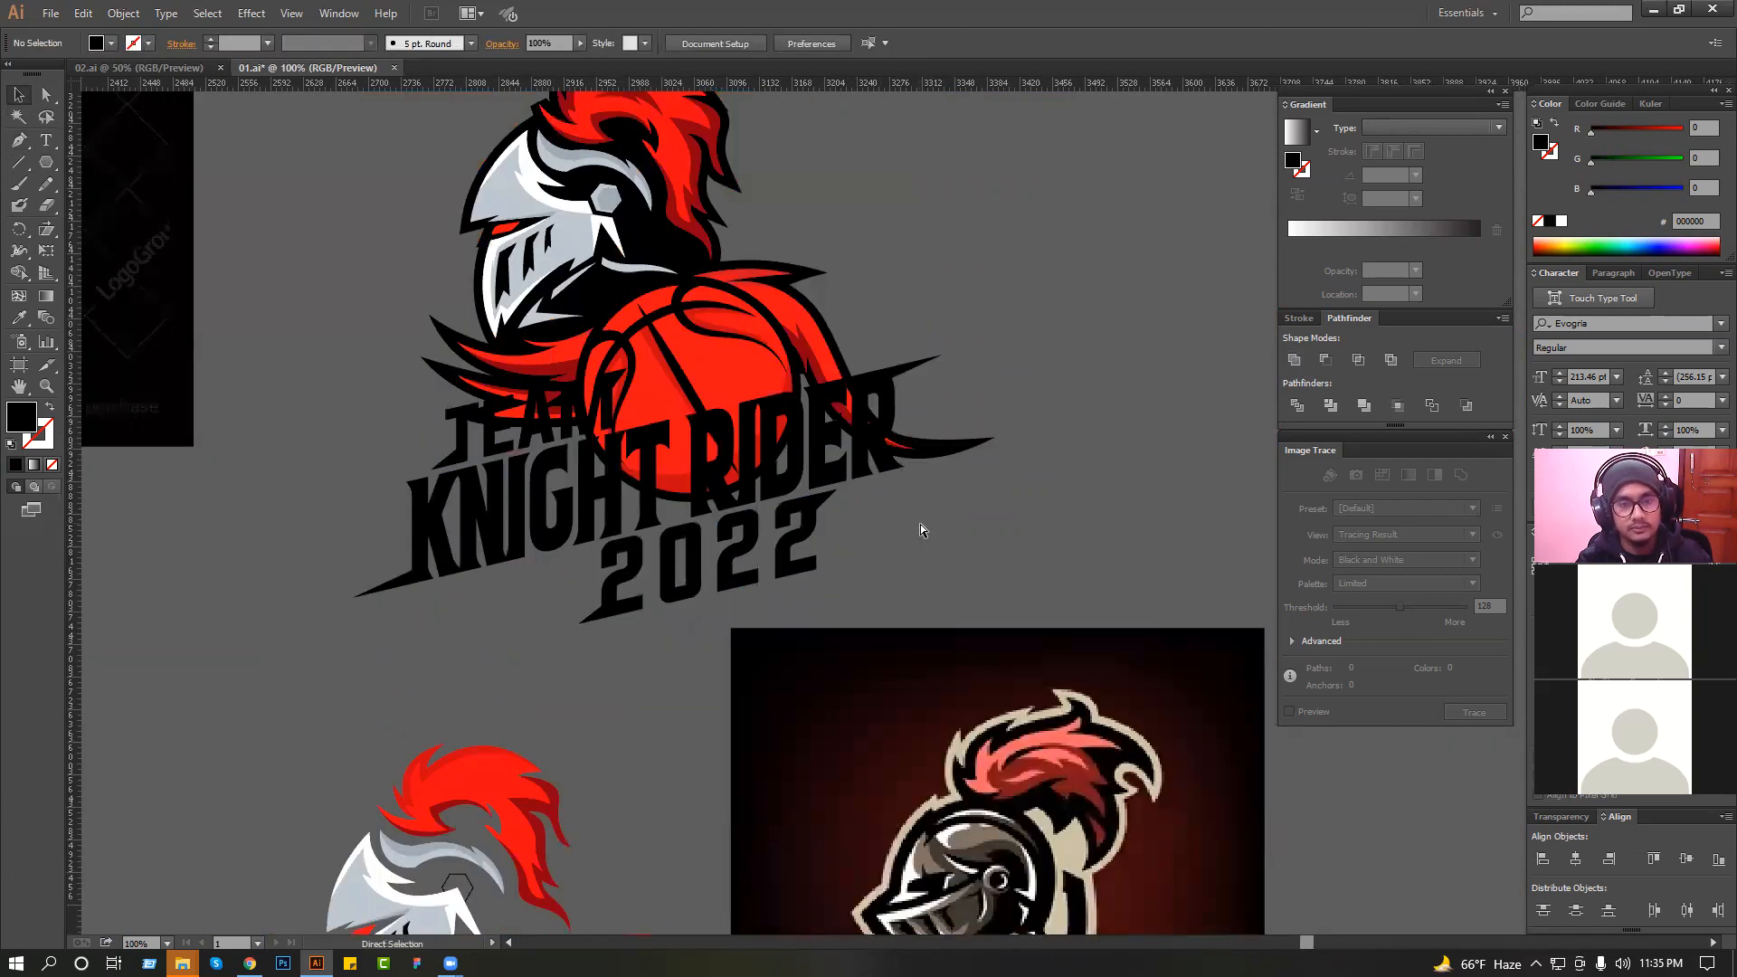
key(ctrl+s)
Nudge the knight artwork slightly to the right behind the basketball and lettering.
scroll(900, 556, up, 4)
click(721, 360)
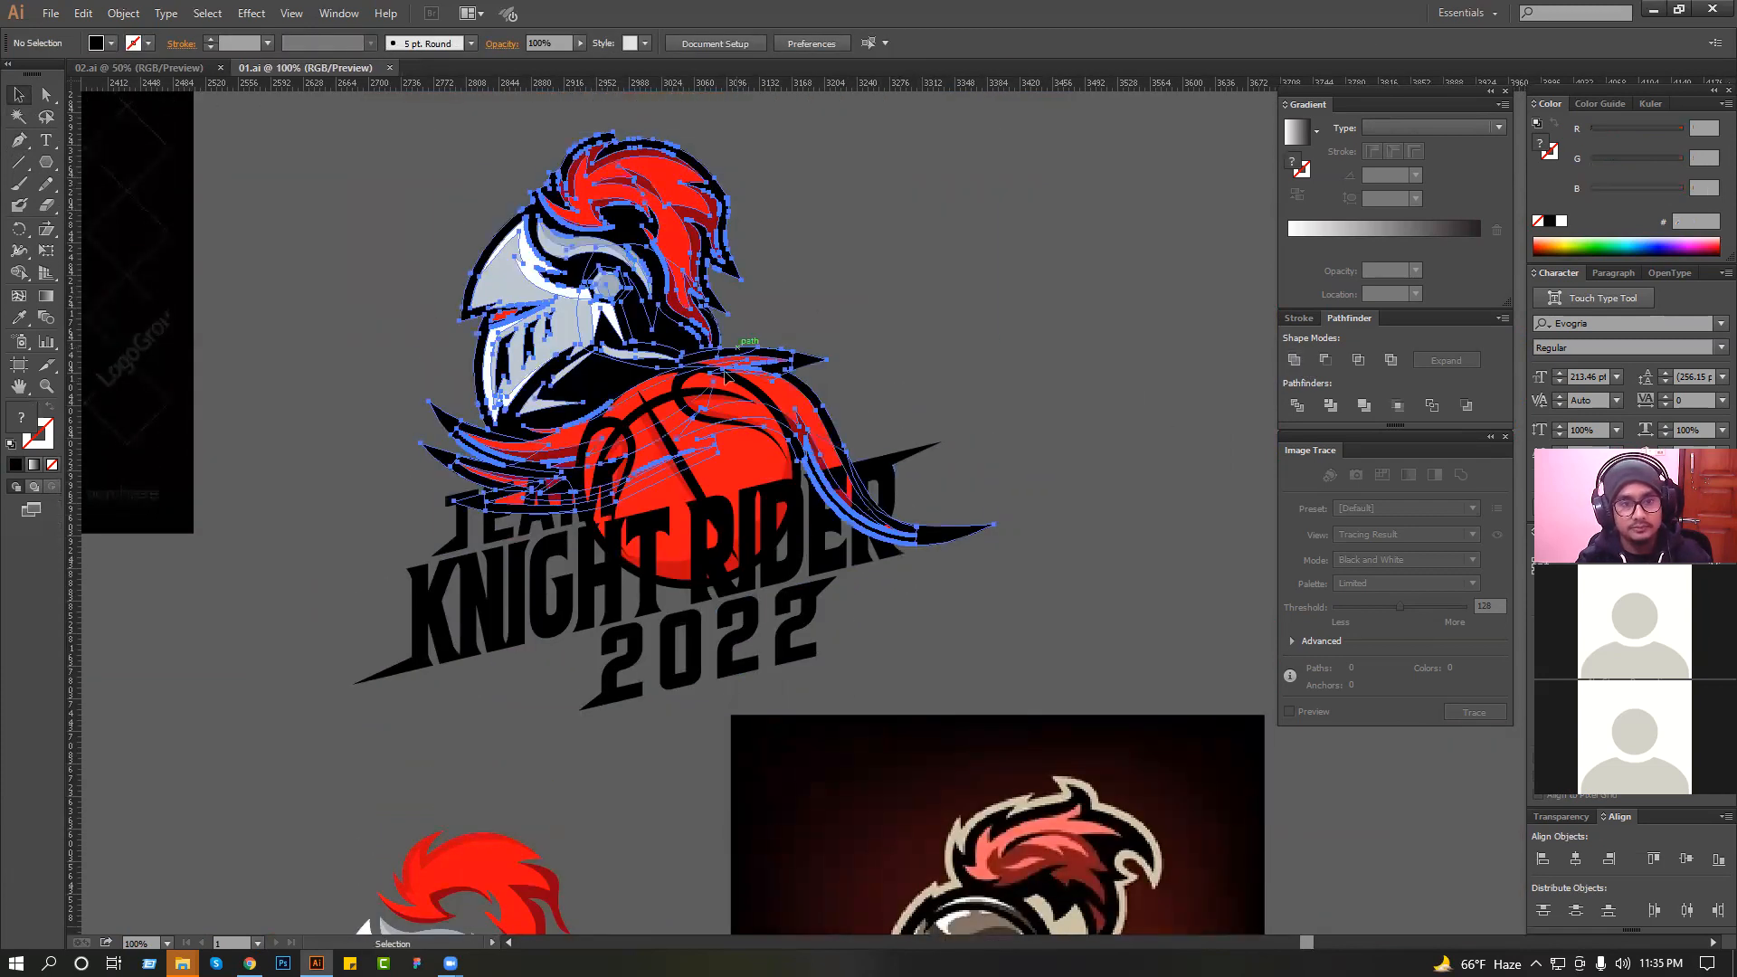
scroll(732, 381, down, 1)
click(858, 328)
ctrl+click(863, 399)
drag(791, 422, 810, 395)
drag(687, 322, 696, 322)
click(934, 324)
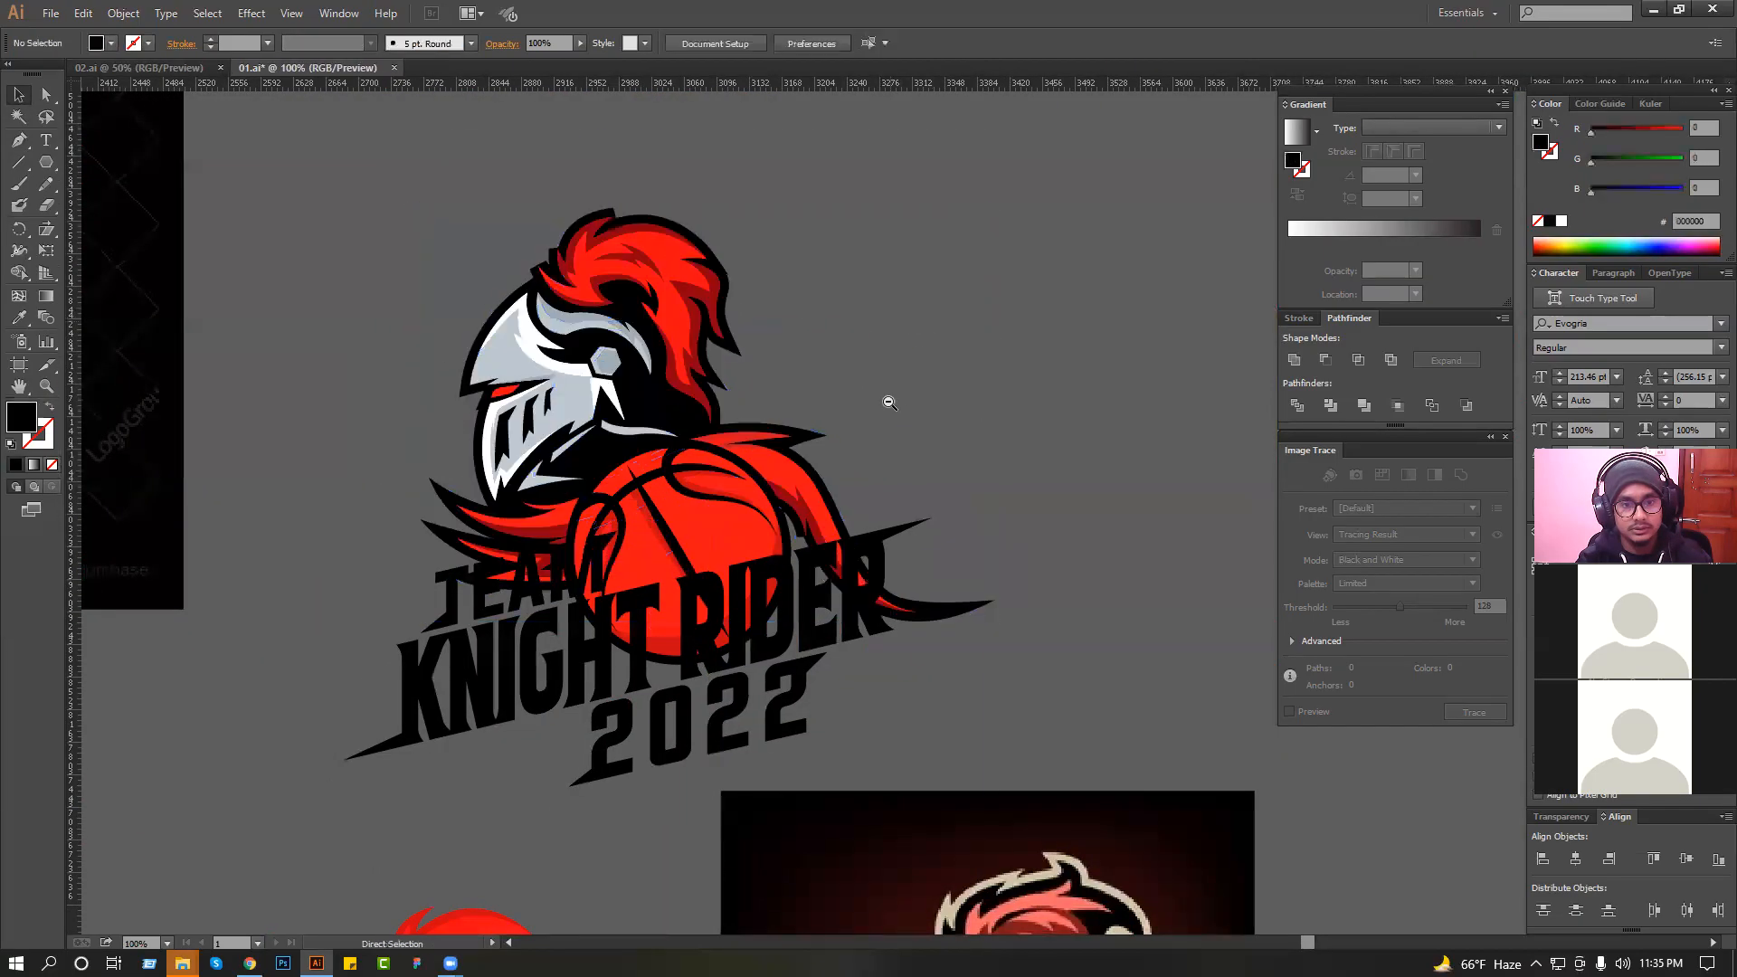
Move the knight artwork slightly up and rotate it a little clockwise around the basketball.
scroll(887, 400, down, 1)
click(821, 443)
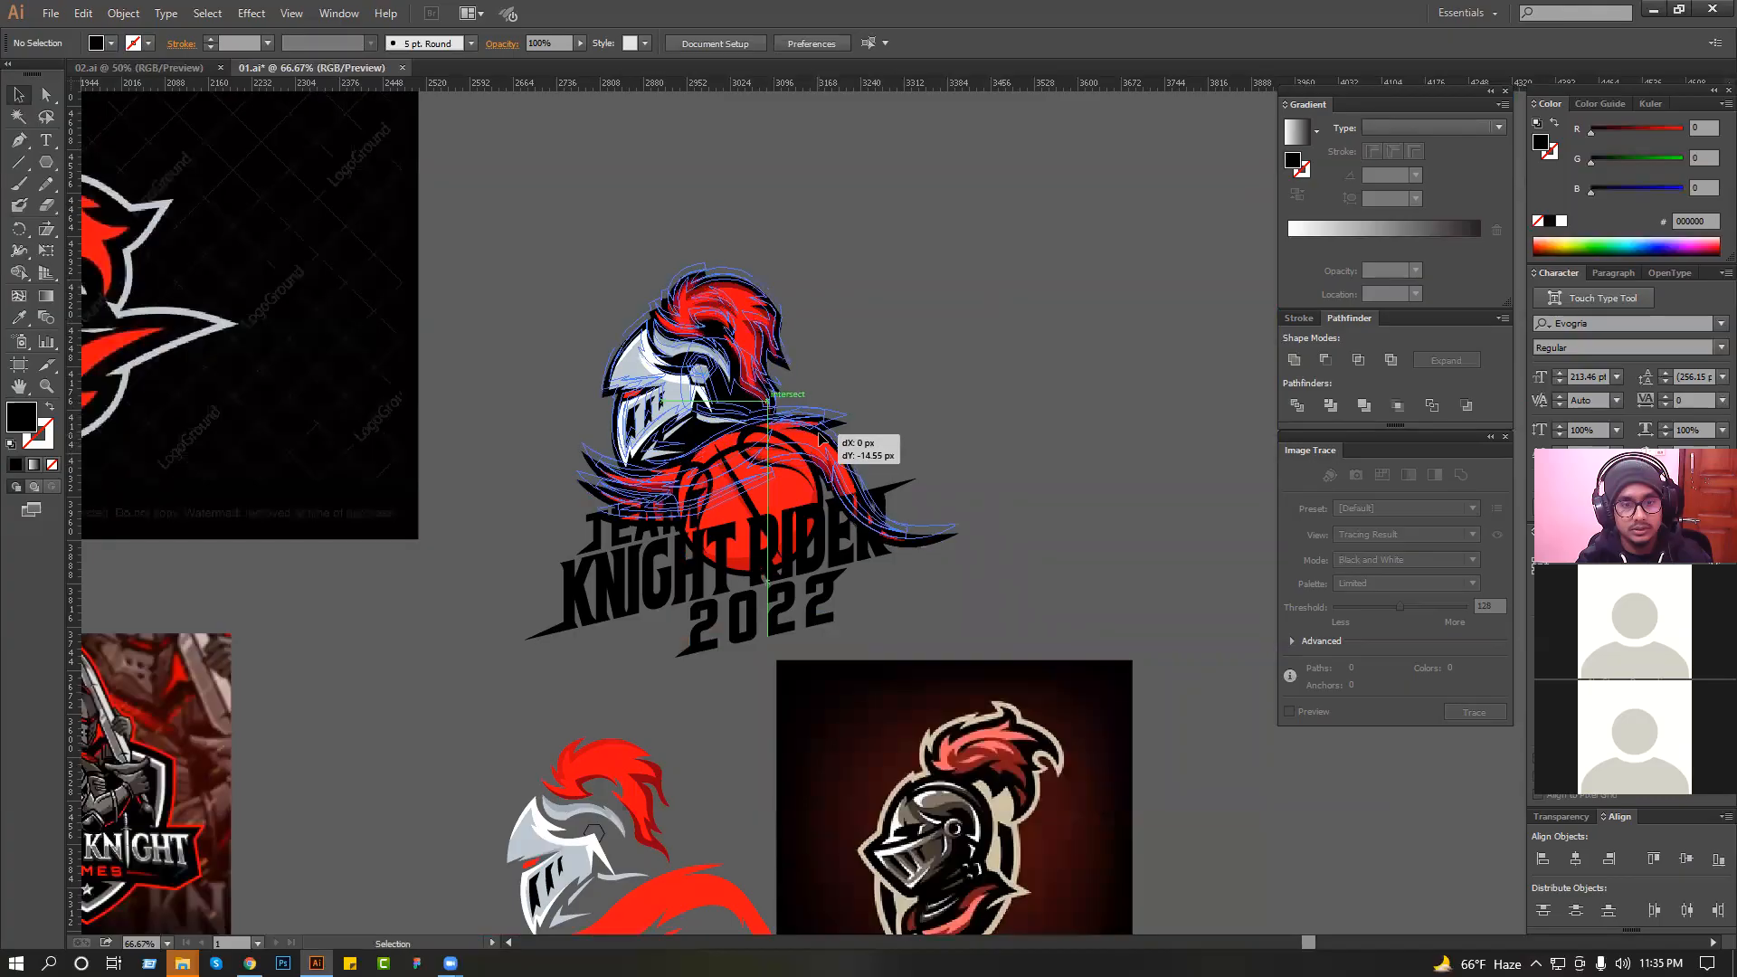
mouse_move(965, 544)
mouse_down()
mouse_move(952, 560)
mouse_move(955, 543)
mouse_up()
click(980, 545)
click(863, 467)
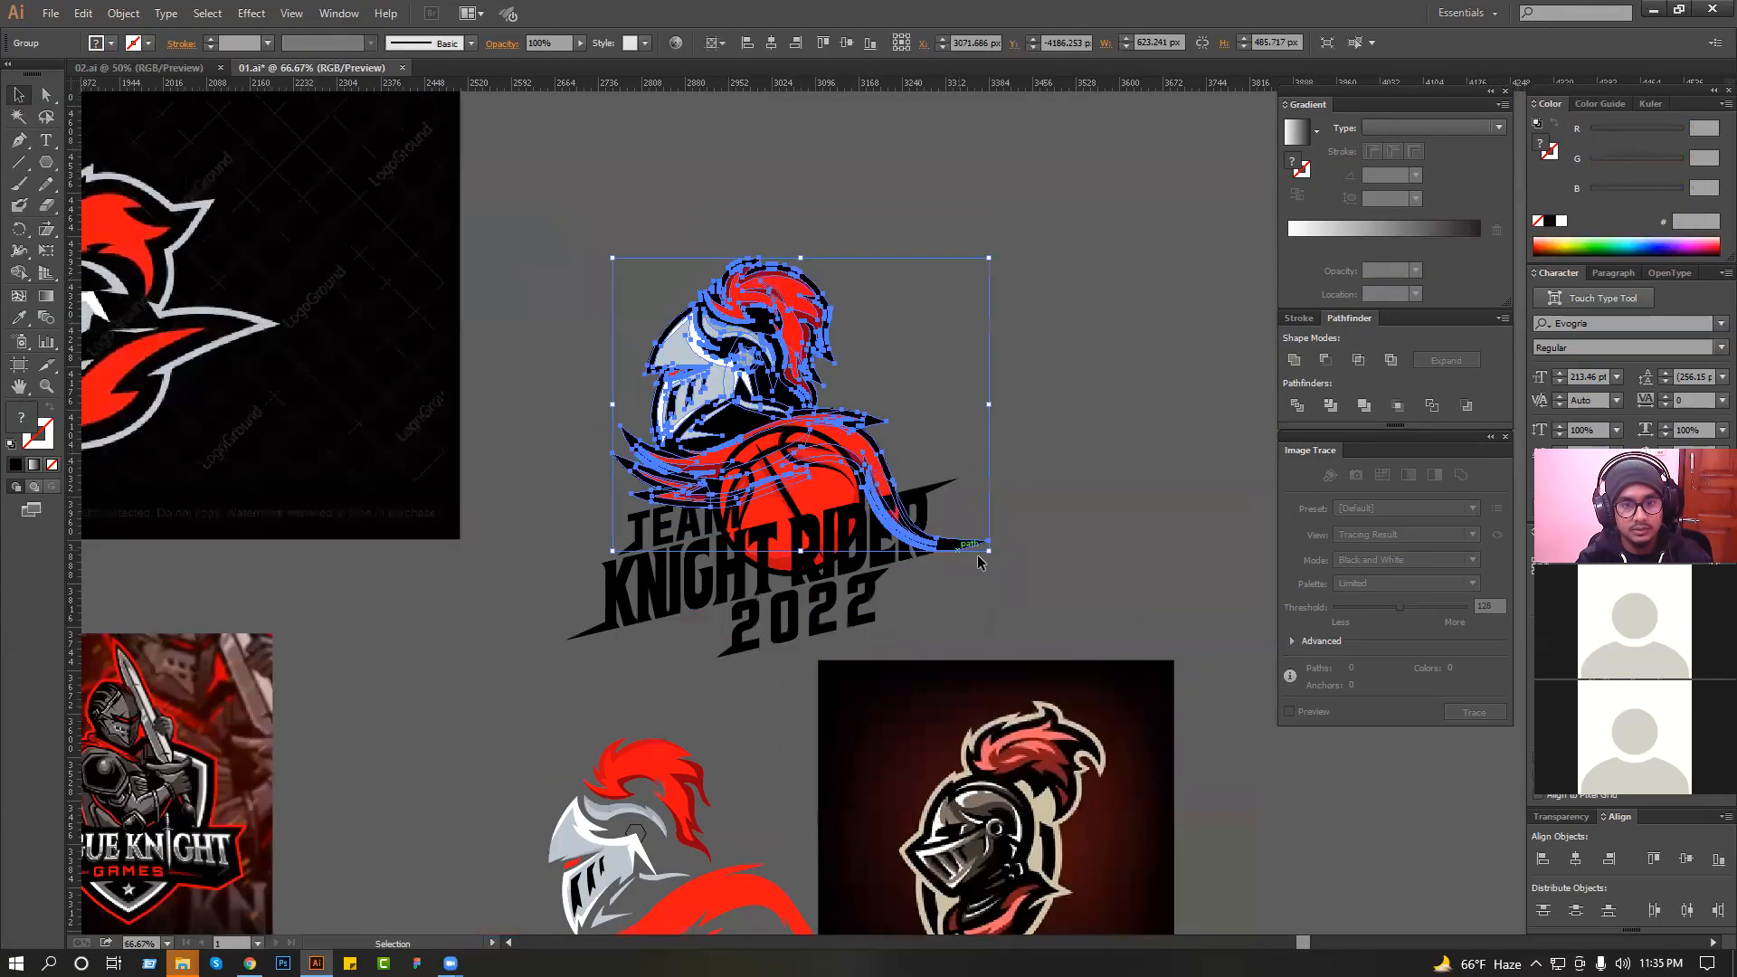
Save the document with the repositioned knight artwork.
click(1048, 525)
scroll(1048, 525, down, 1)
key(ctrl+equal)
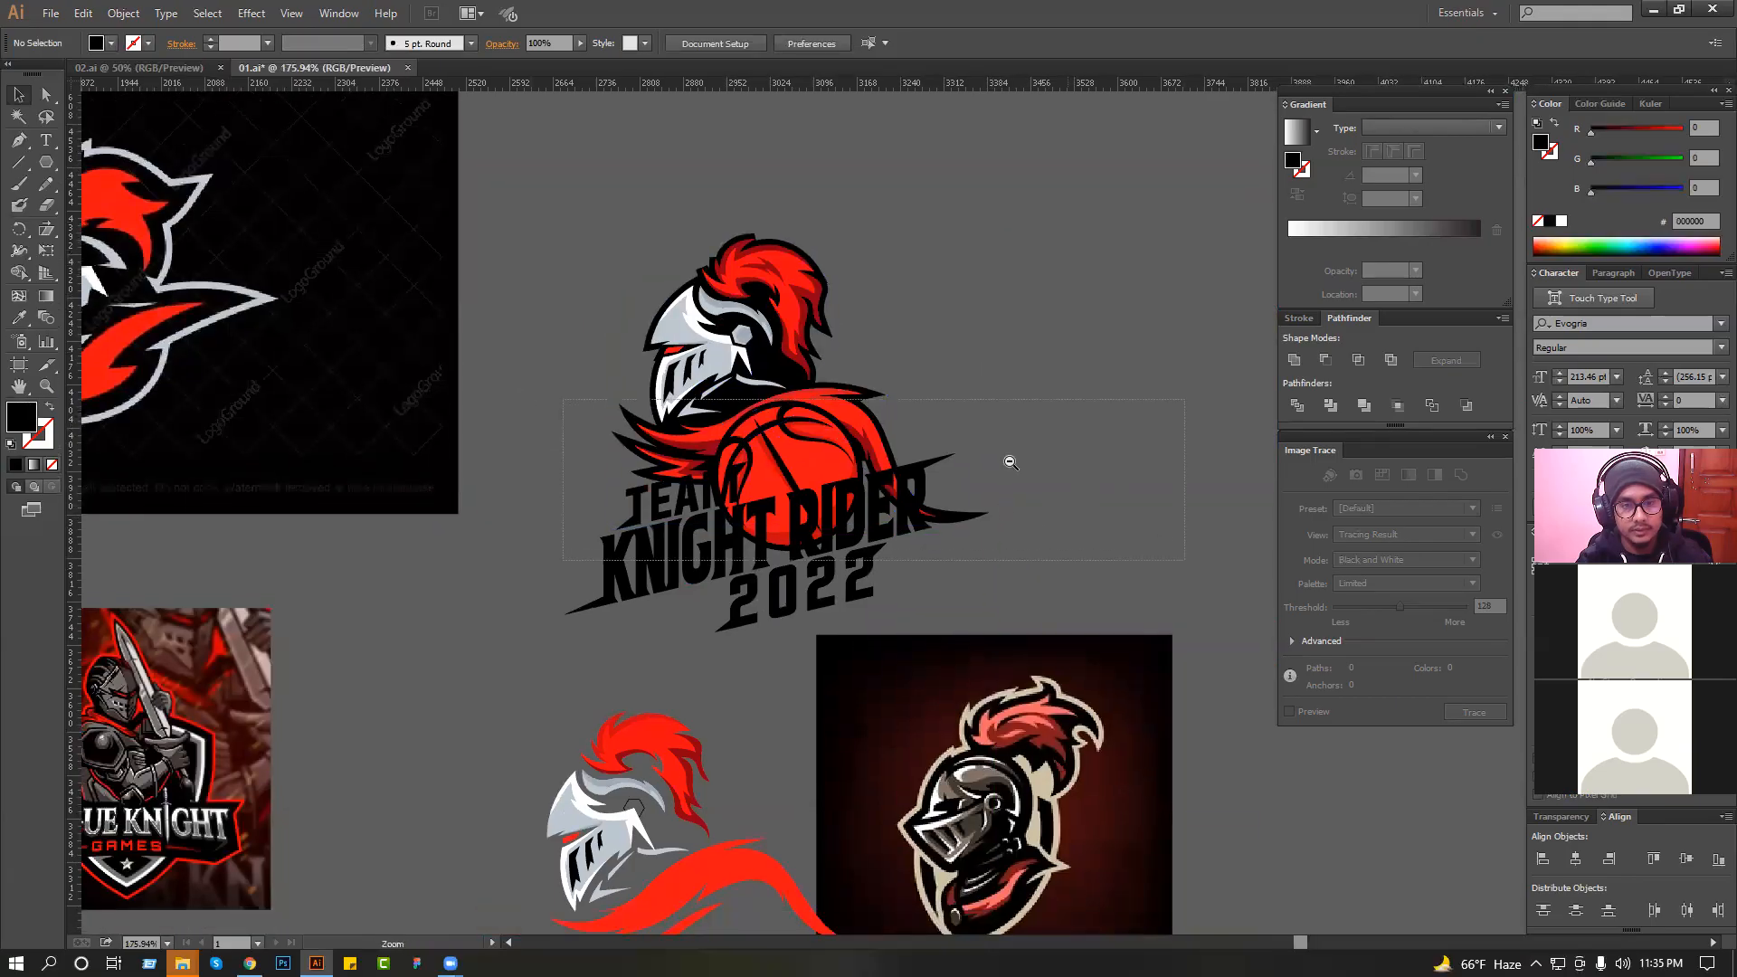
key(ctrl+s)
Examine the "Rogue Knight Games" reference logo up close.
scroll(633, 452, down, 2)
drag(502, 519, 681, 538)
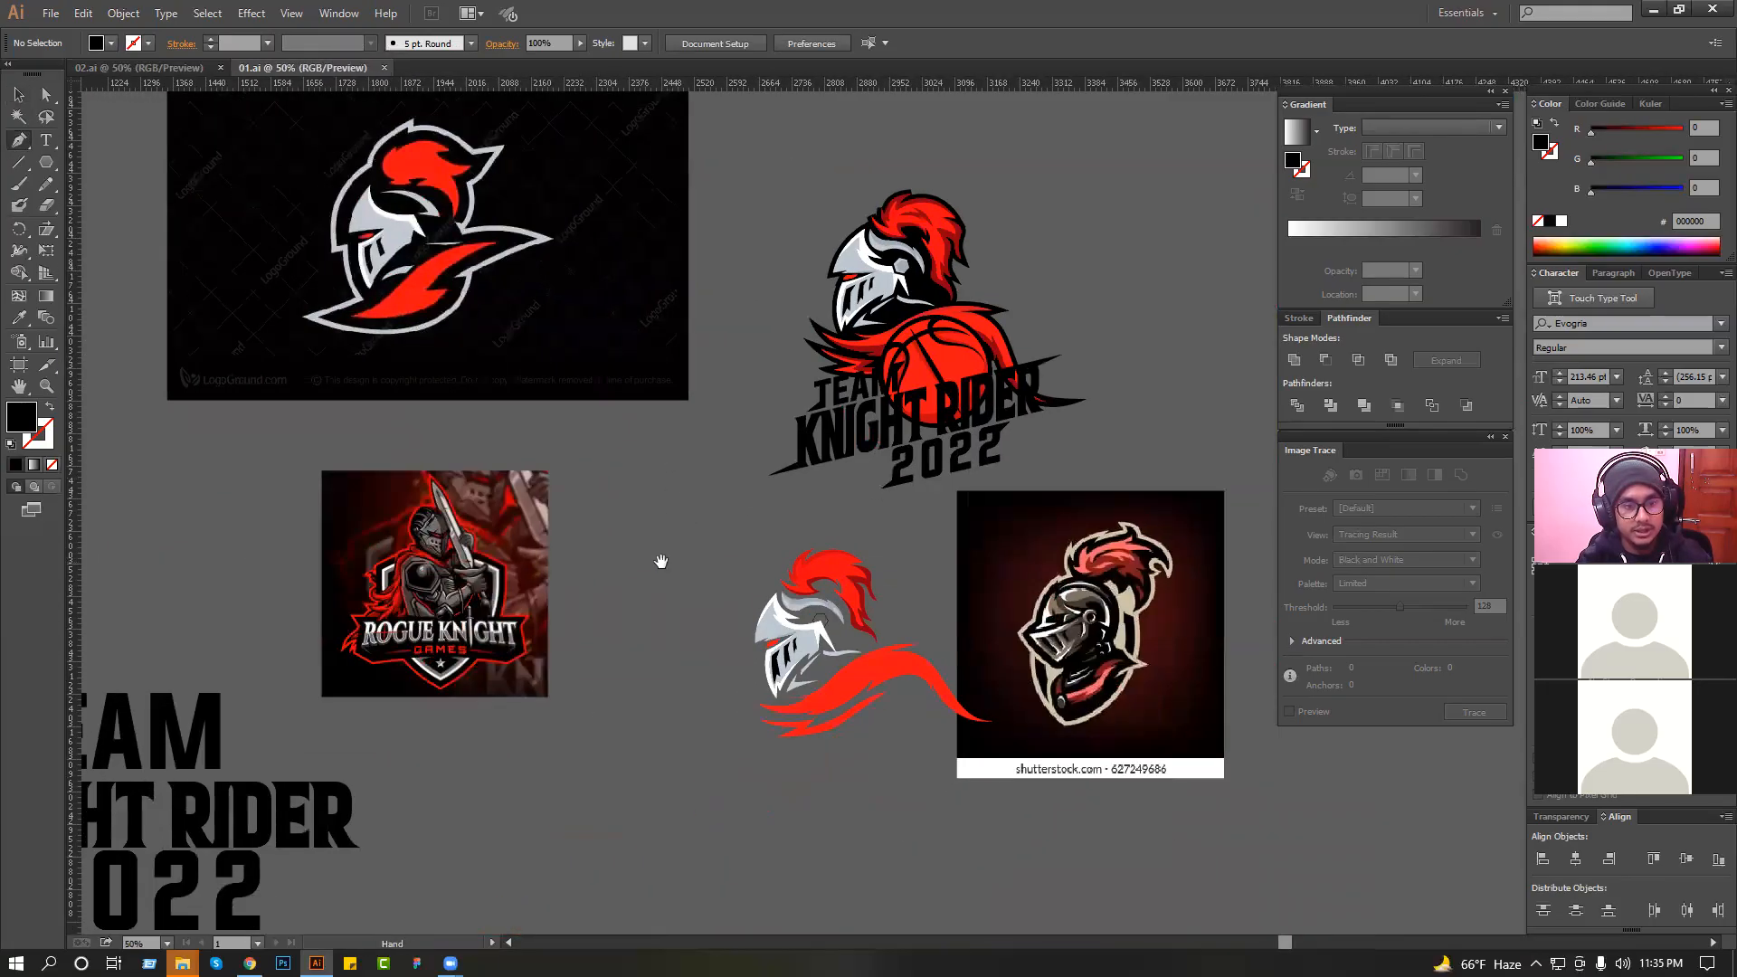
drag(237, 415, 821, 728)
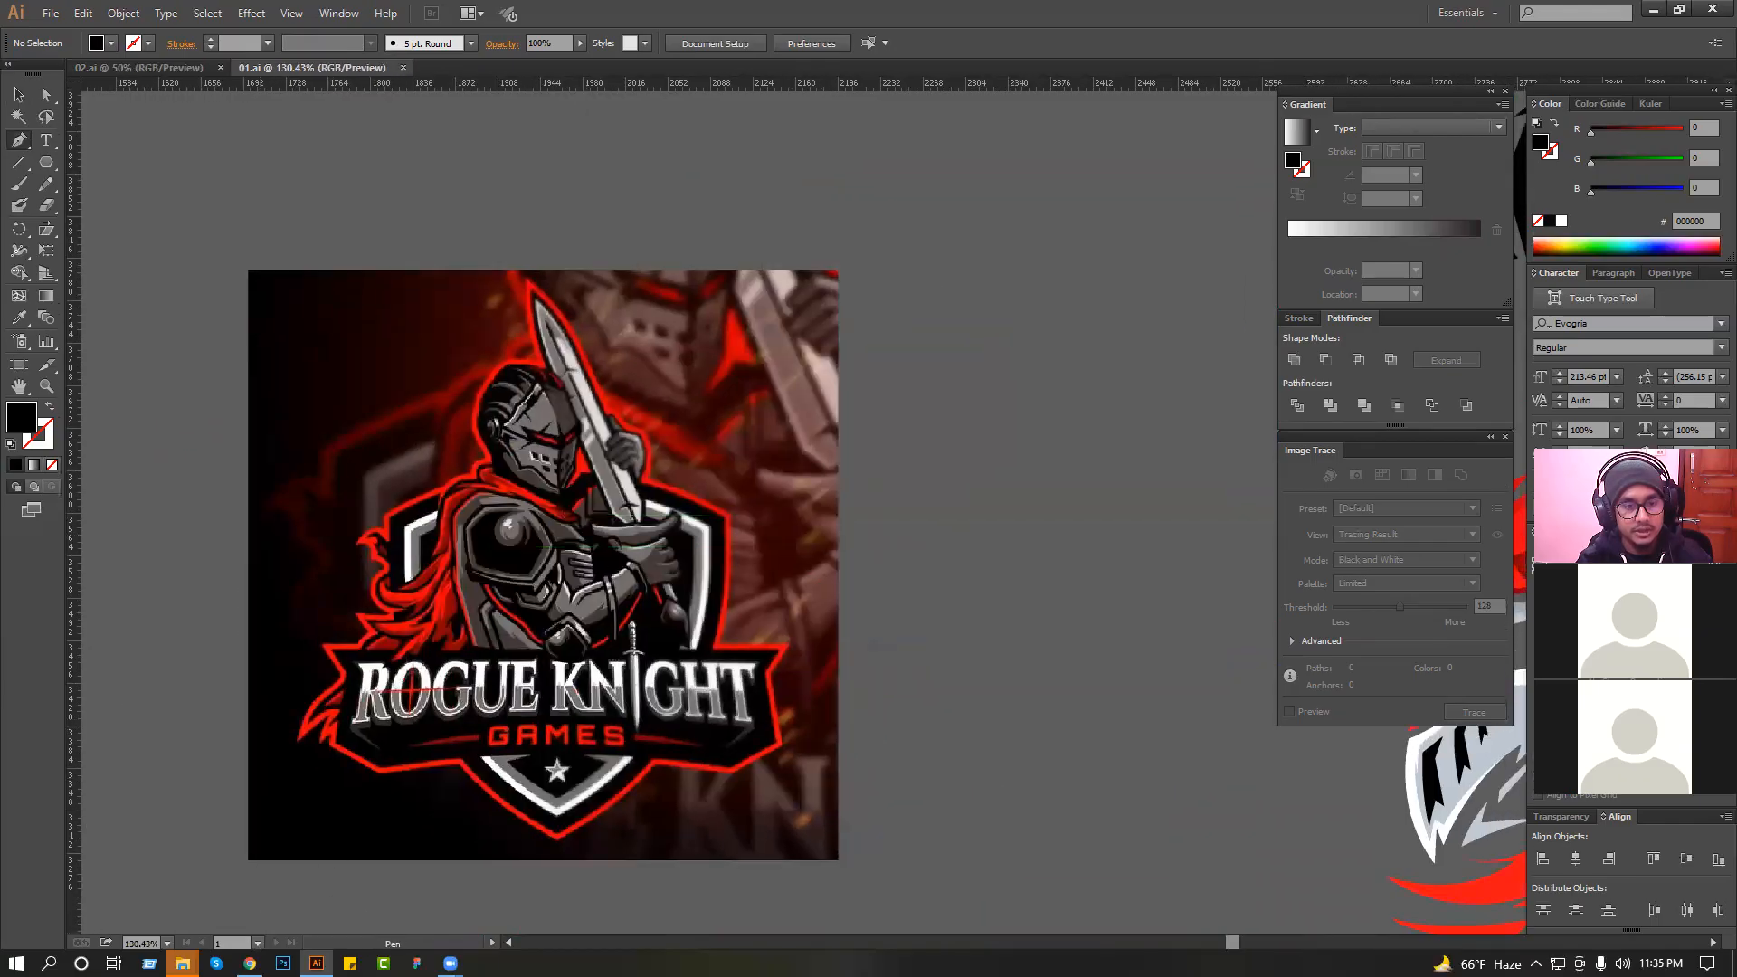
Open the class - 01.ai file from the Workshop - 01 folder in Illustrator alongside the other documents.
click(249, 962)
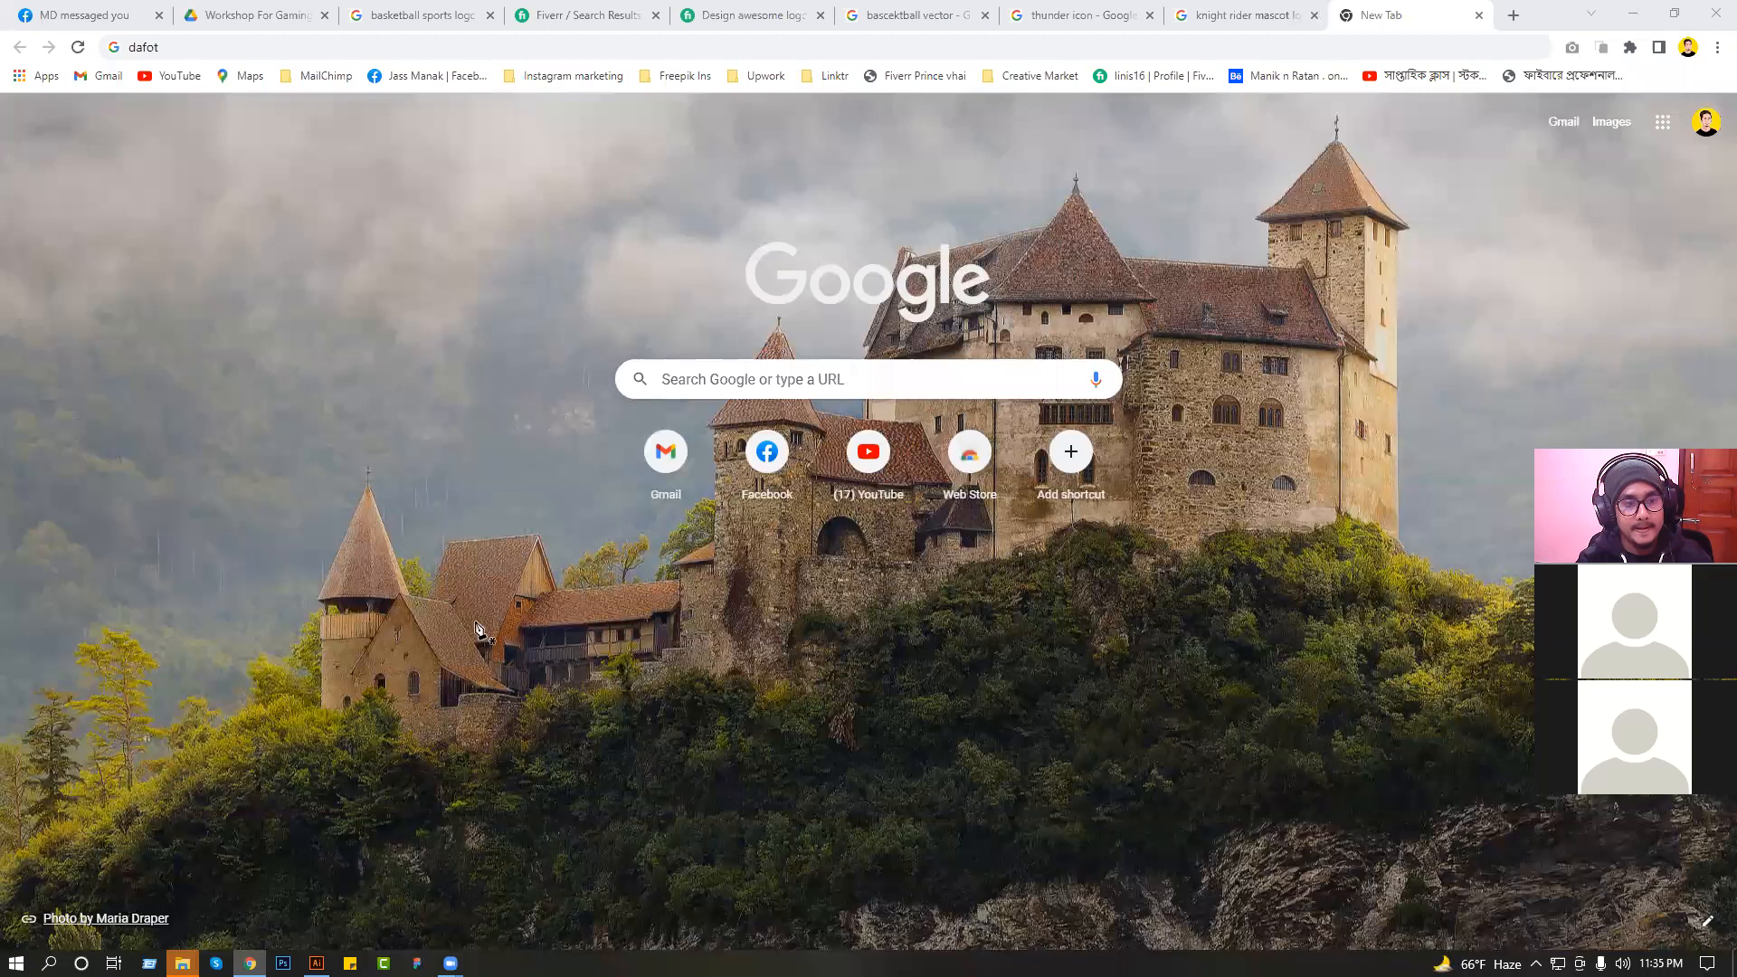
key(alt+Tab)
ctrl+alt+click(695, 591)
ctrl+alt+click(695, 591)
ctrl+alt+click(694, 590)
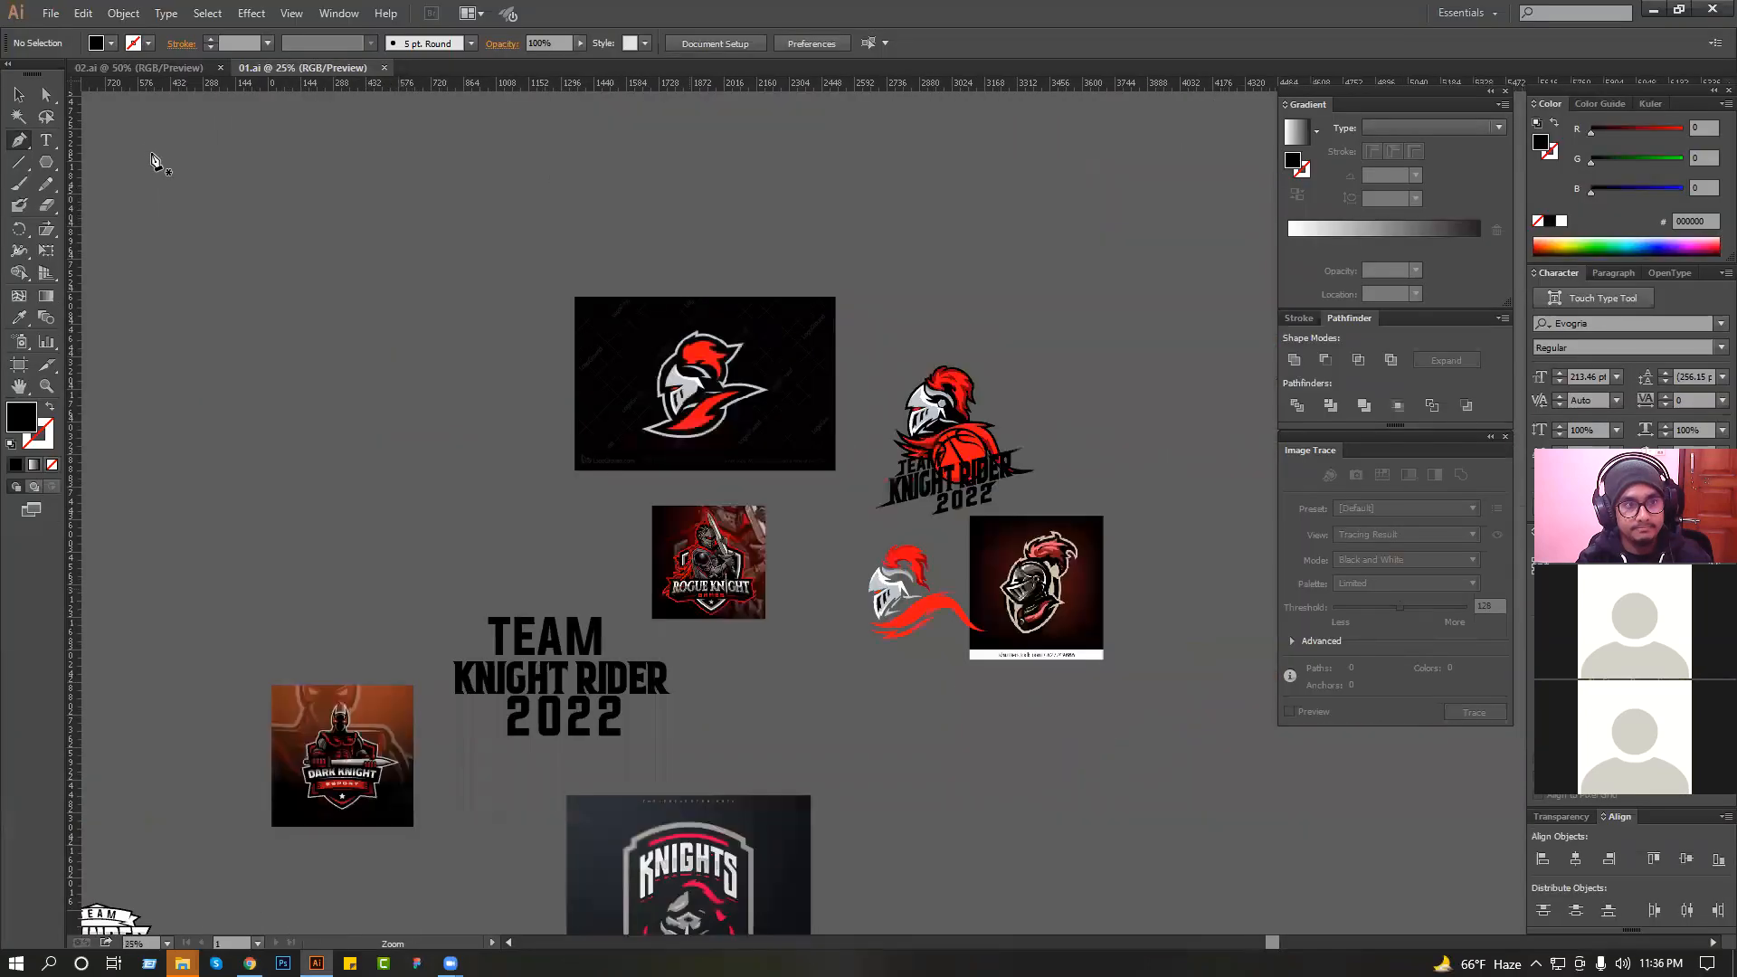
click(140, 69)
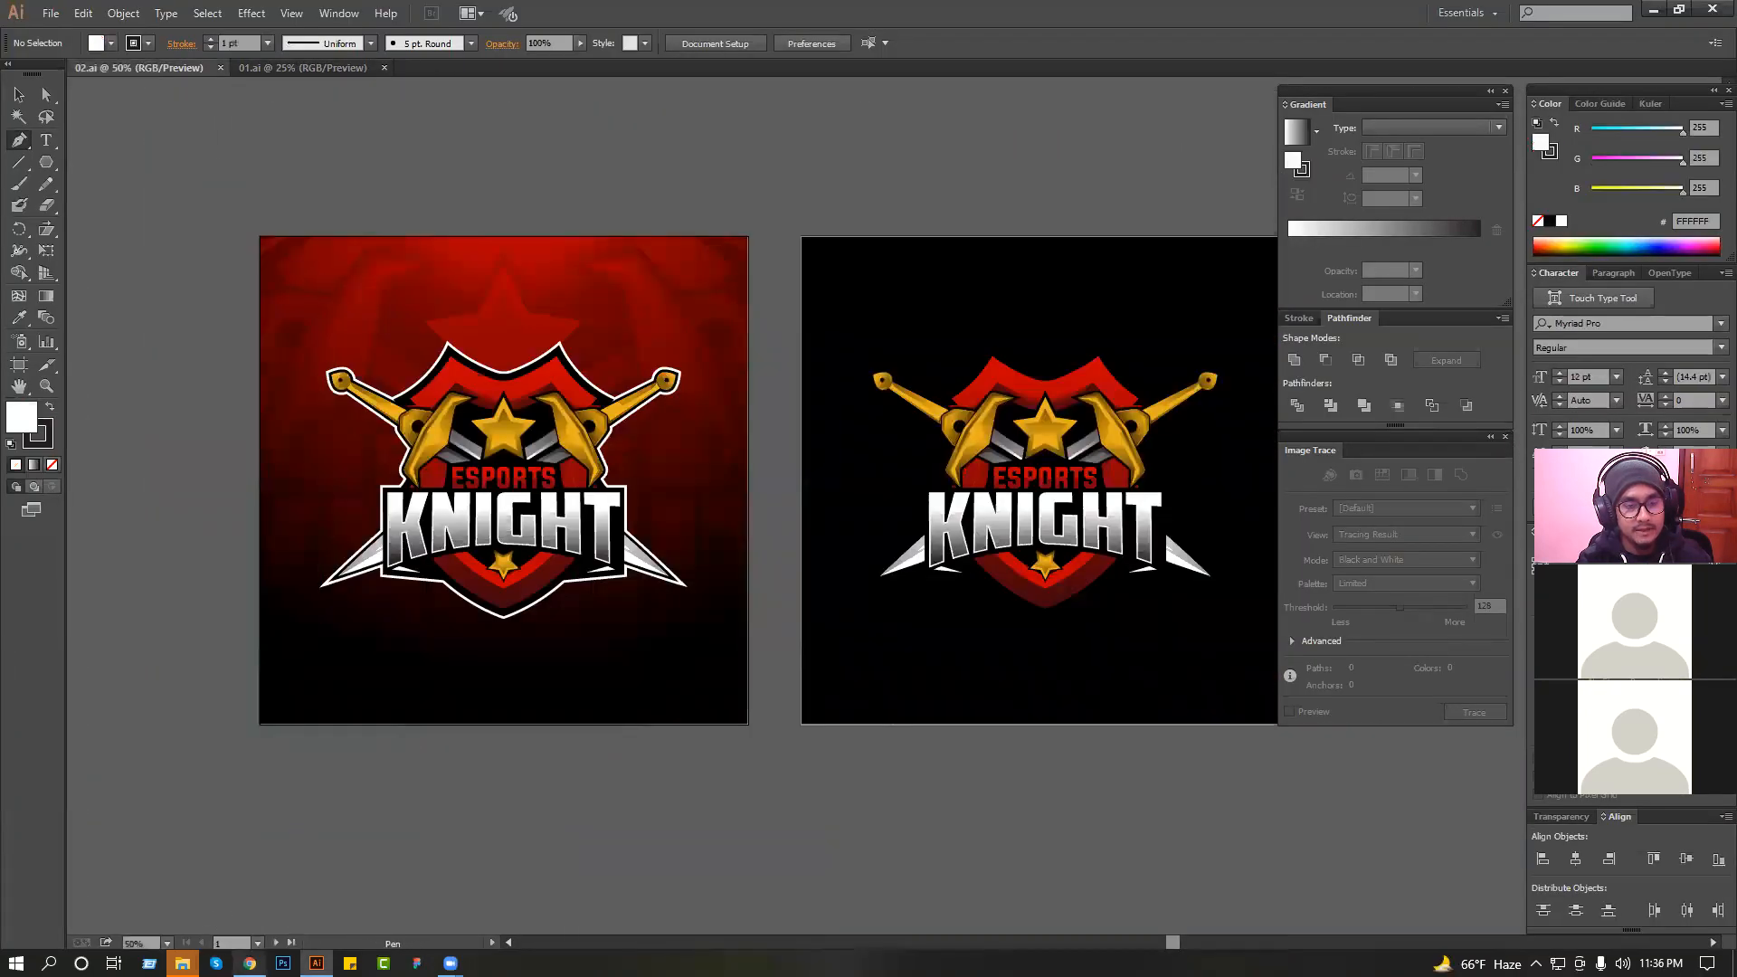
key(alt+Tab)
click(182, 964)
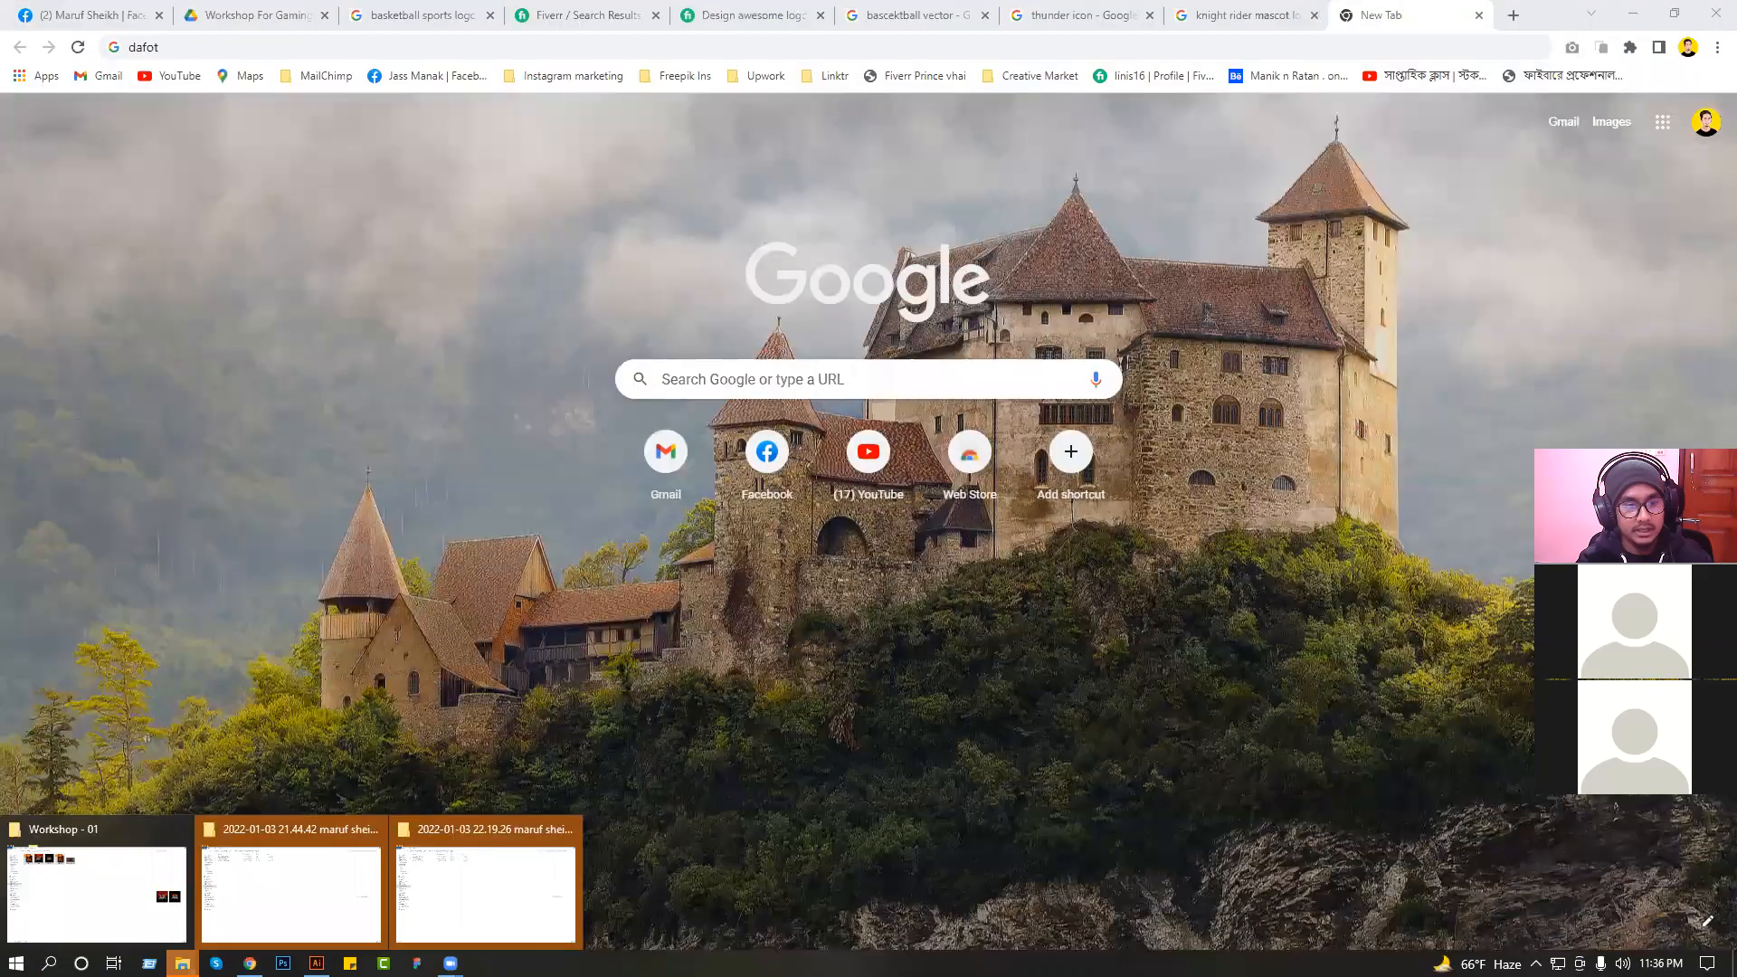
click(133, 907)
drag(500, 131, 888, 65)
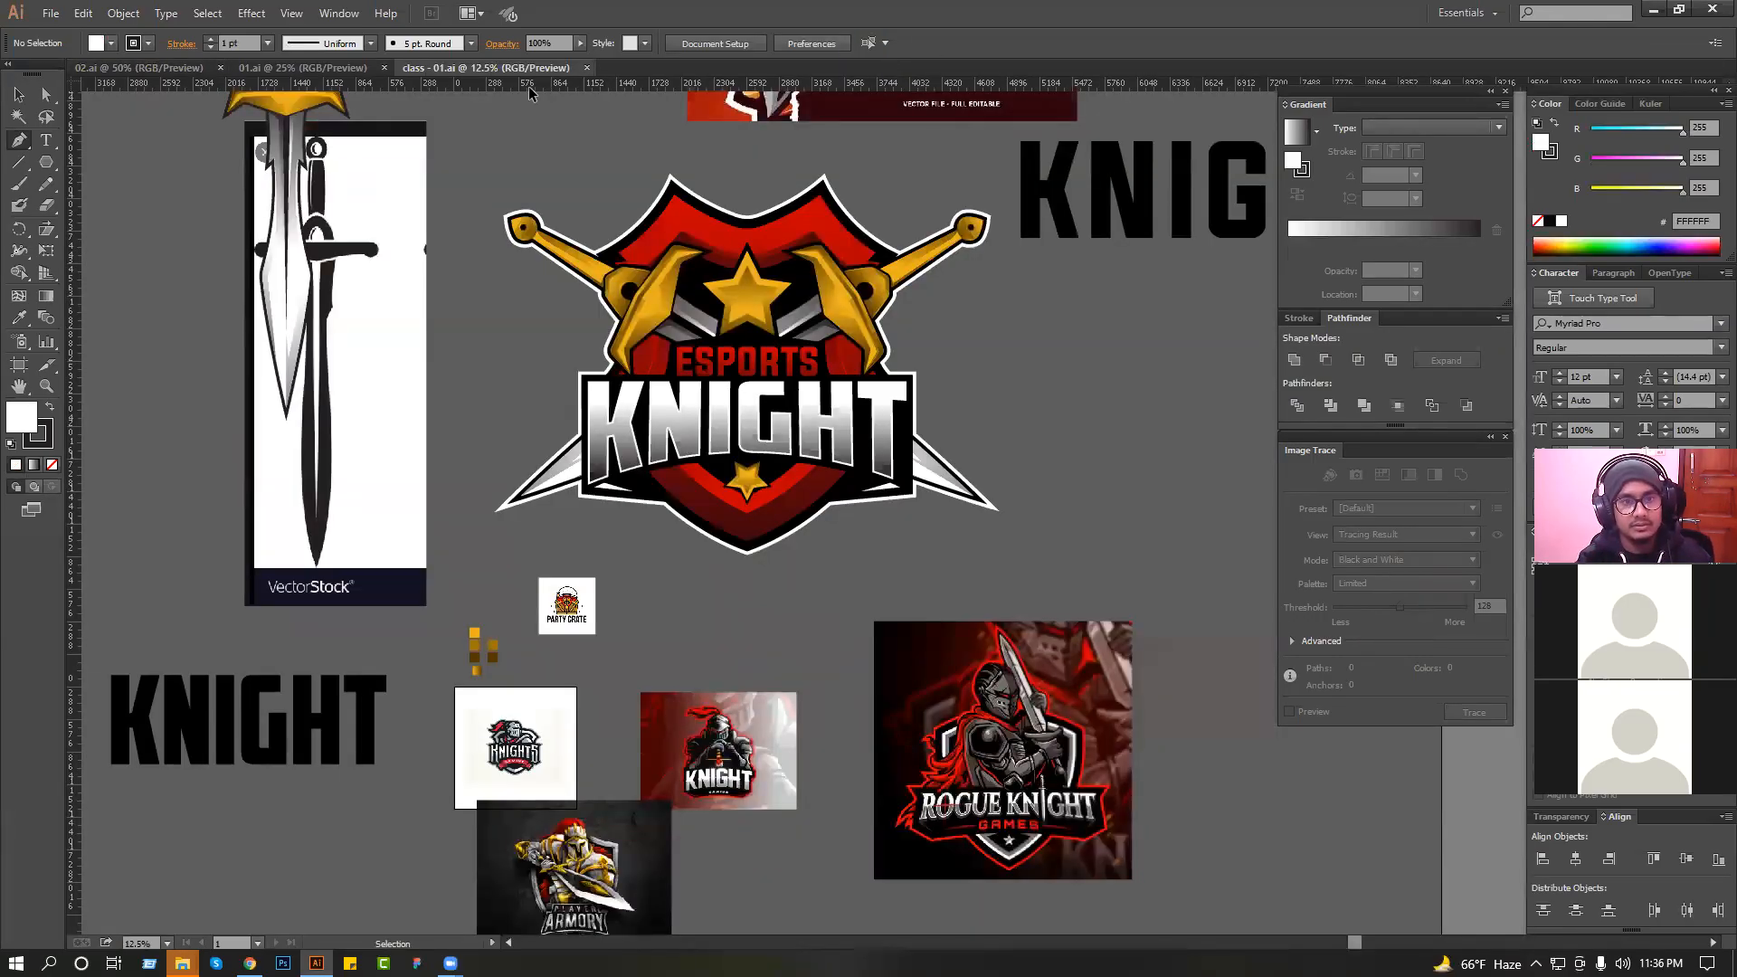
Examine the reference sheet of dark shield silhouettes for a shape that suits the logo.
ctrl+alt+click(695, 420)
ctrl+alt+click(694, 420)
drag(715, 542, 797, 531)
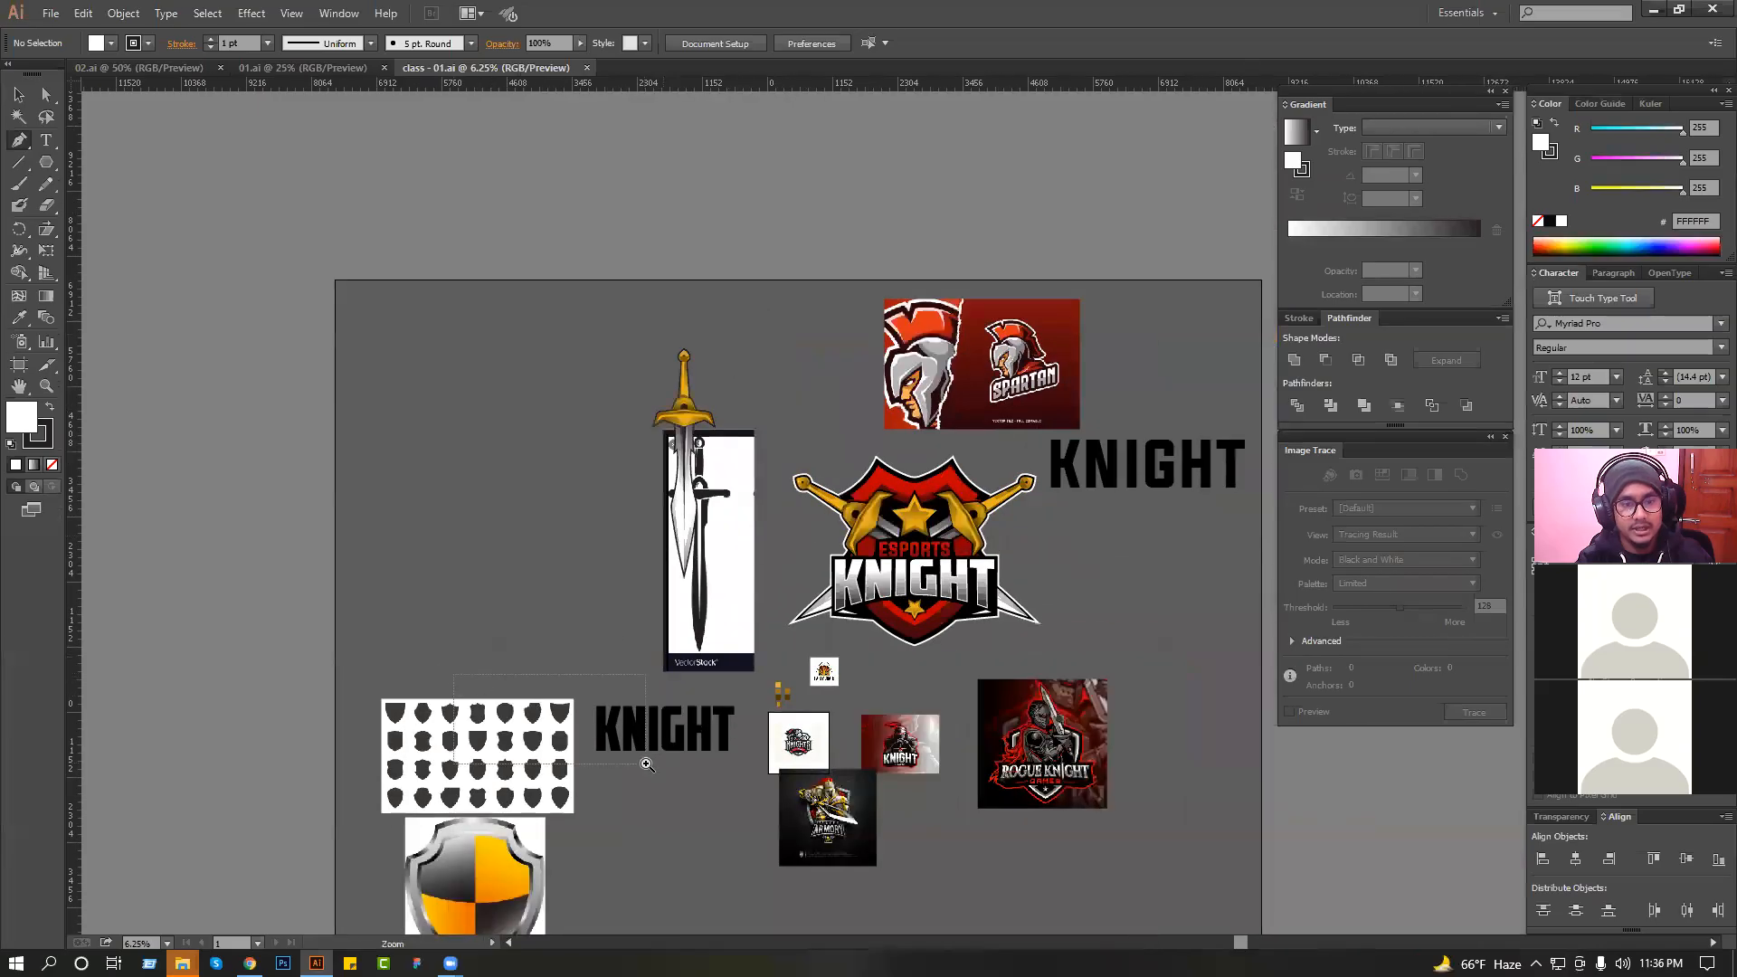
drag(646, 764, 646, 765)
drag(479, 728, 810, 593)
drag(615, 632, 694, 589)
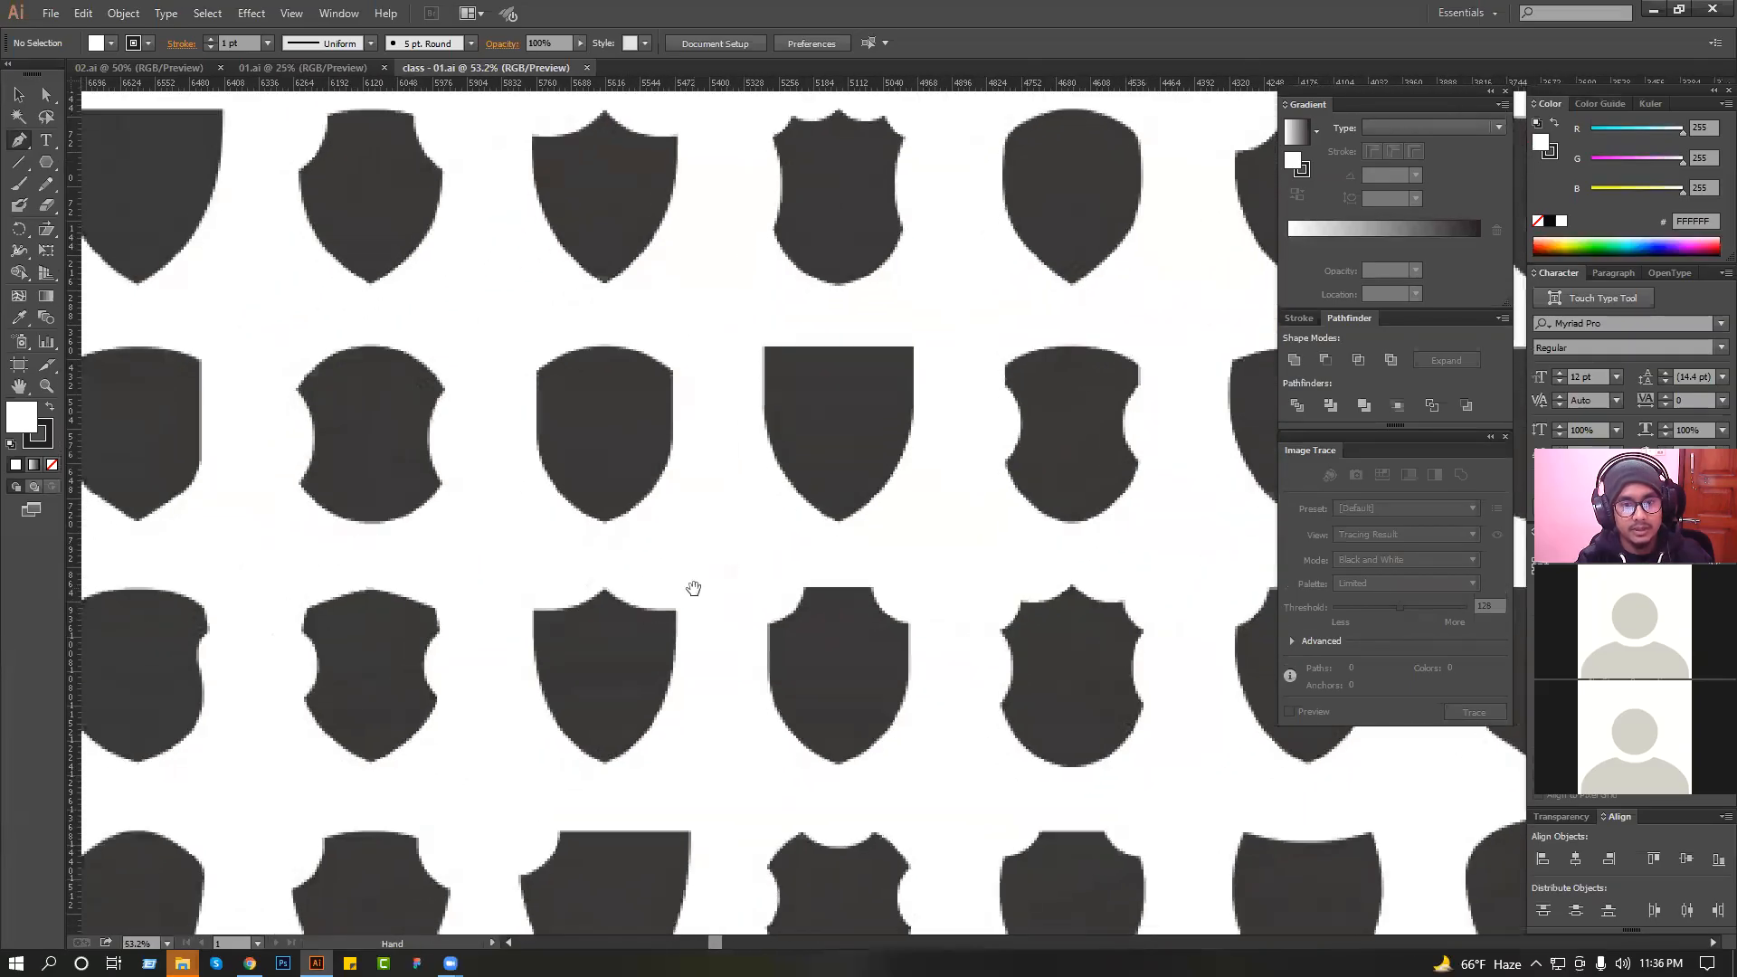
drag(1027, 651, 700, 586)
mouse_move(624, 401)
mouse_down()
mouse_move(946, 651)
mouse_move(877, 446)
mouse_move(992, 442)
mouse_up()
click(712, 274)
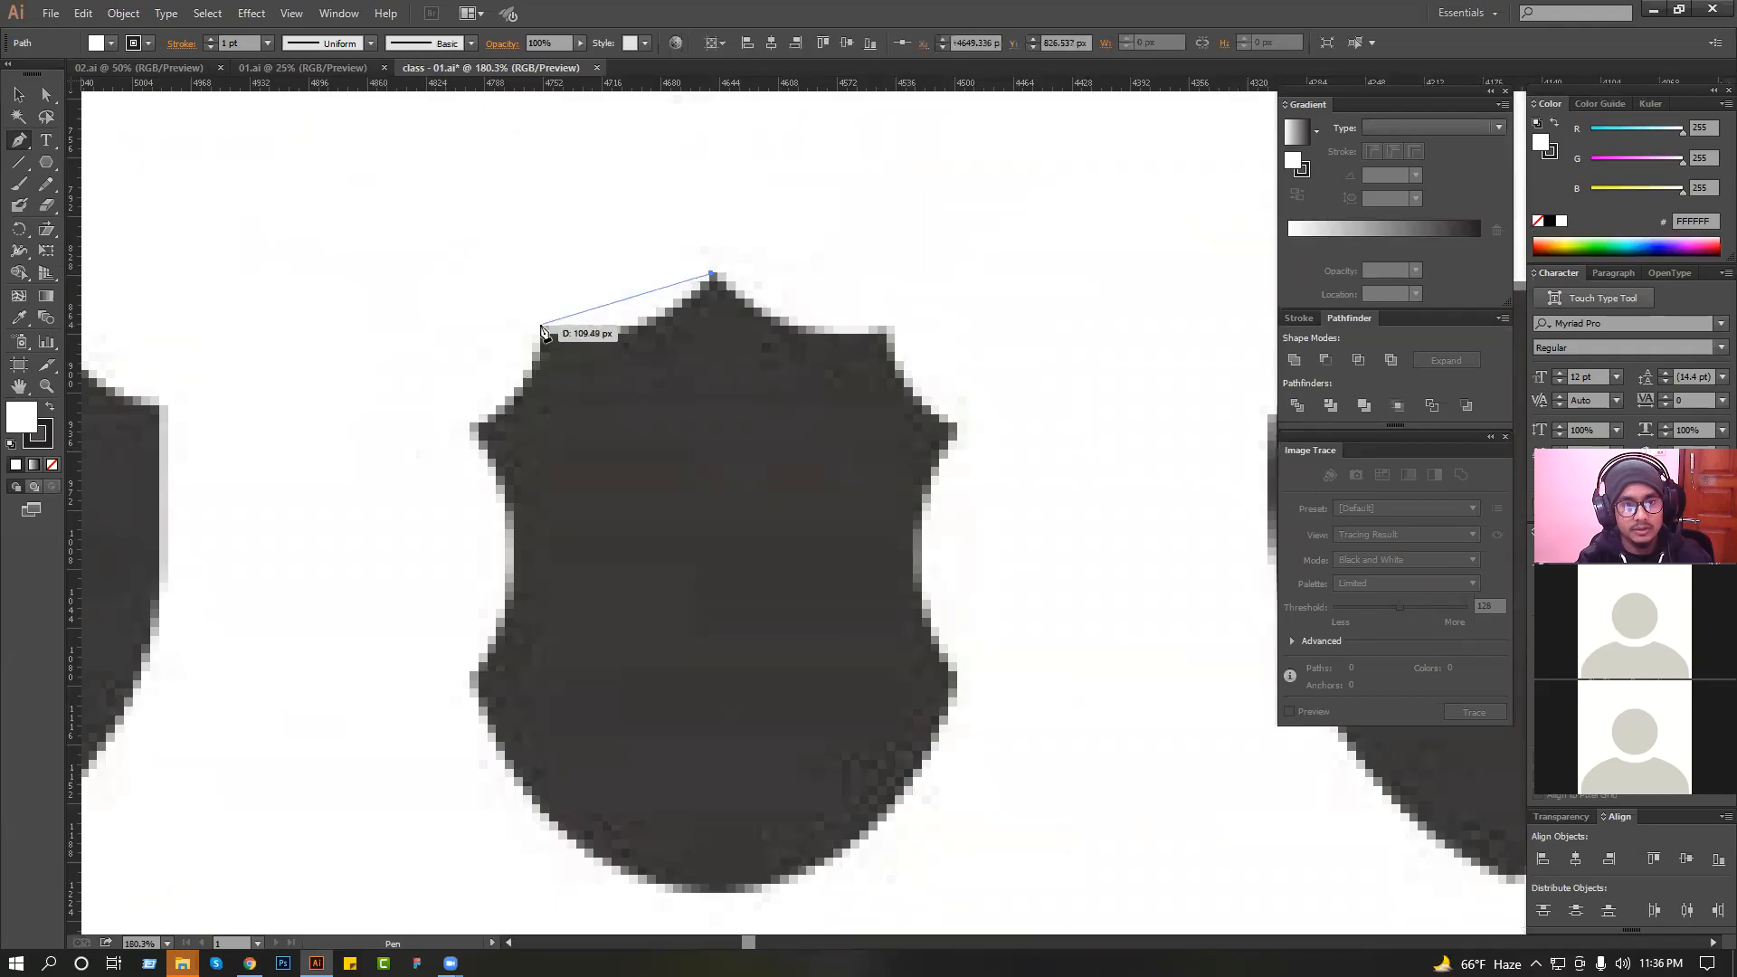
scroll(661, 377, down, 4)
key(ctrl+z)
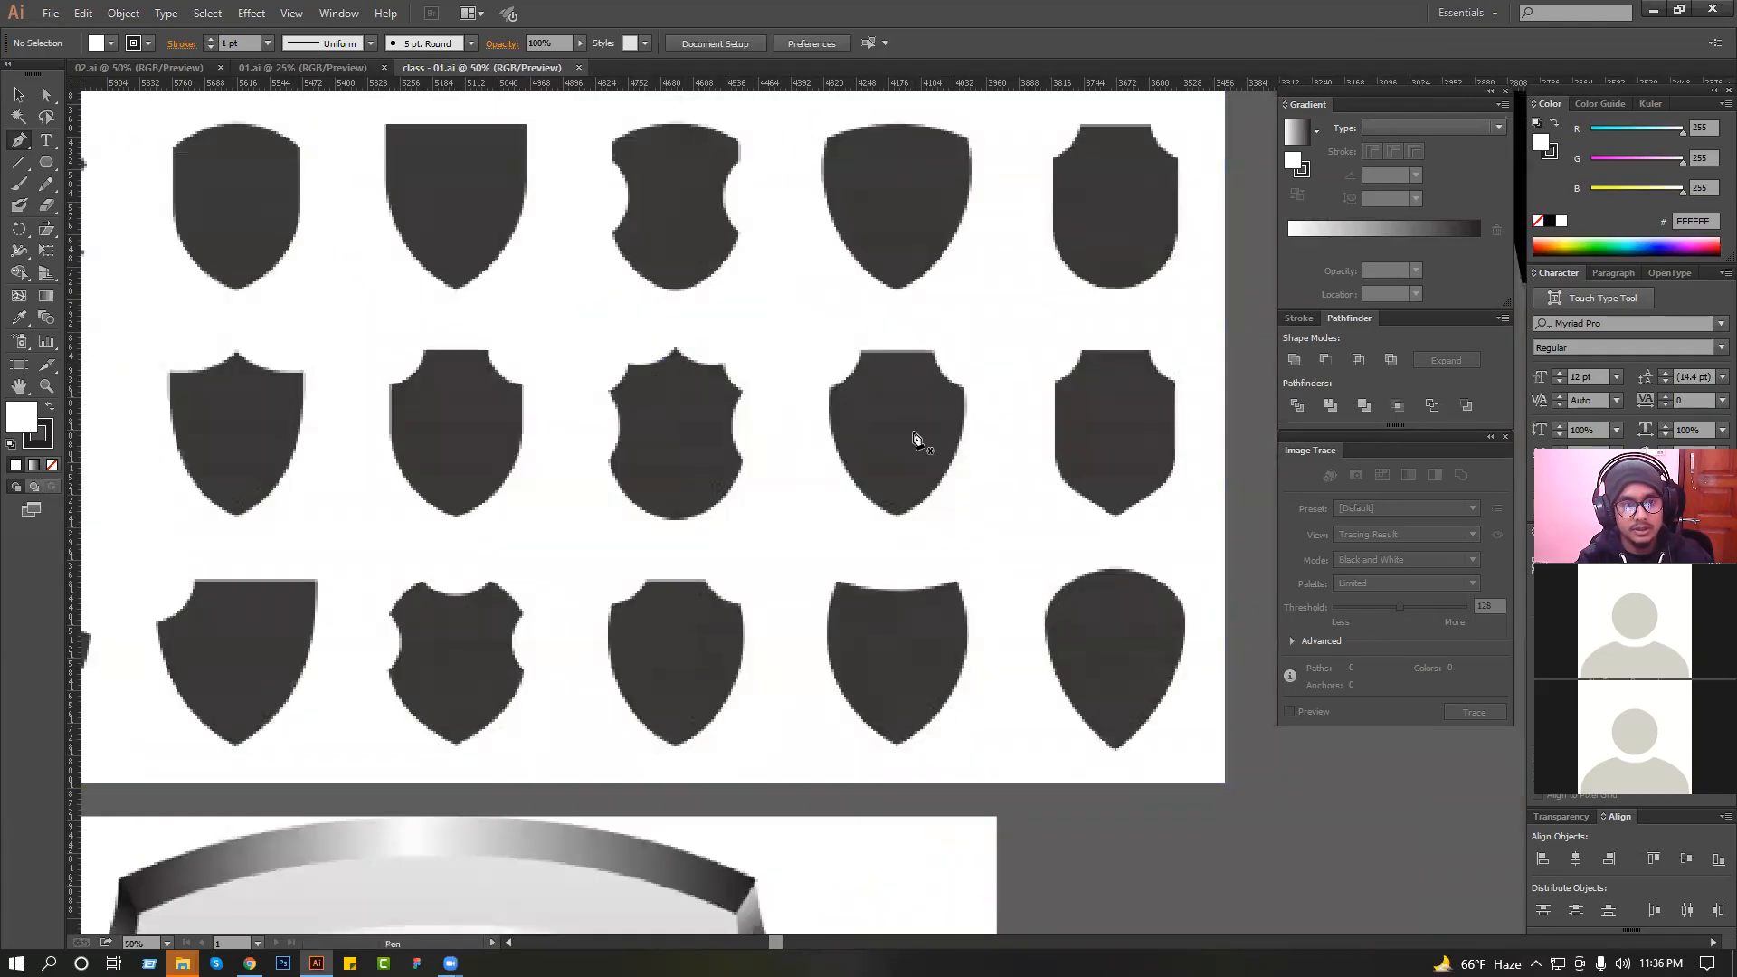
Trace the left half of the second shield in the sheet's third row as a closed Pen tool shape.
drag(1173, 413, 1187, 492)
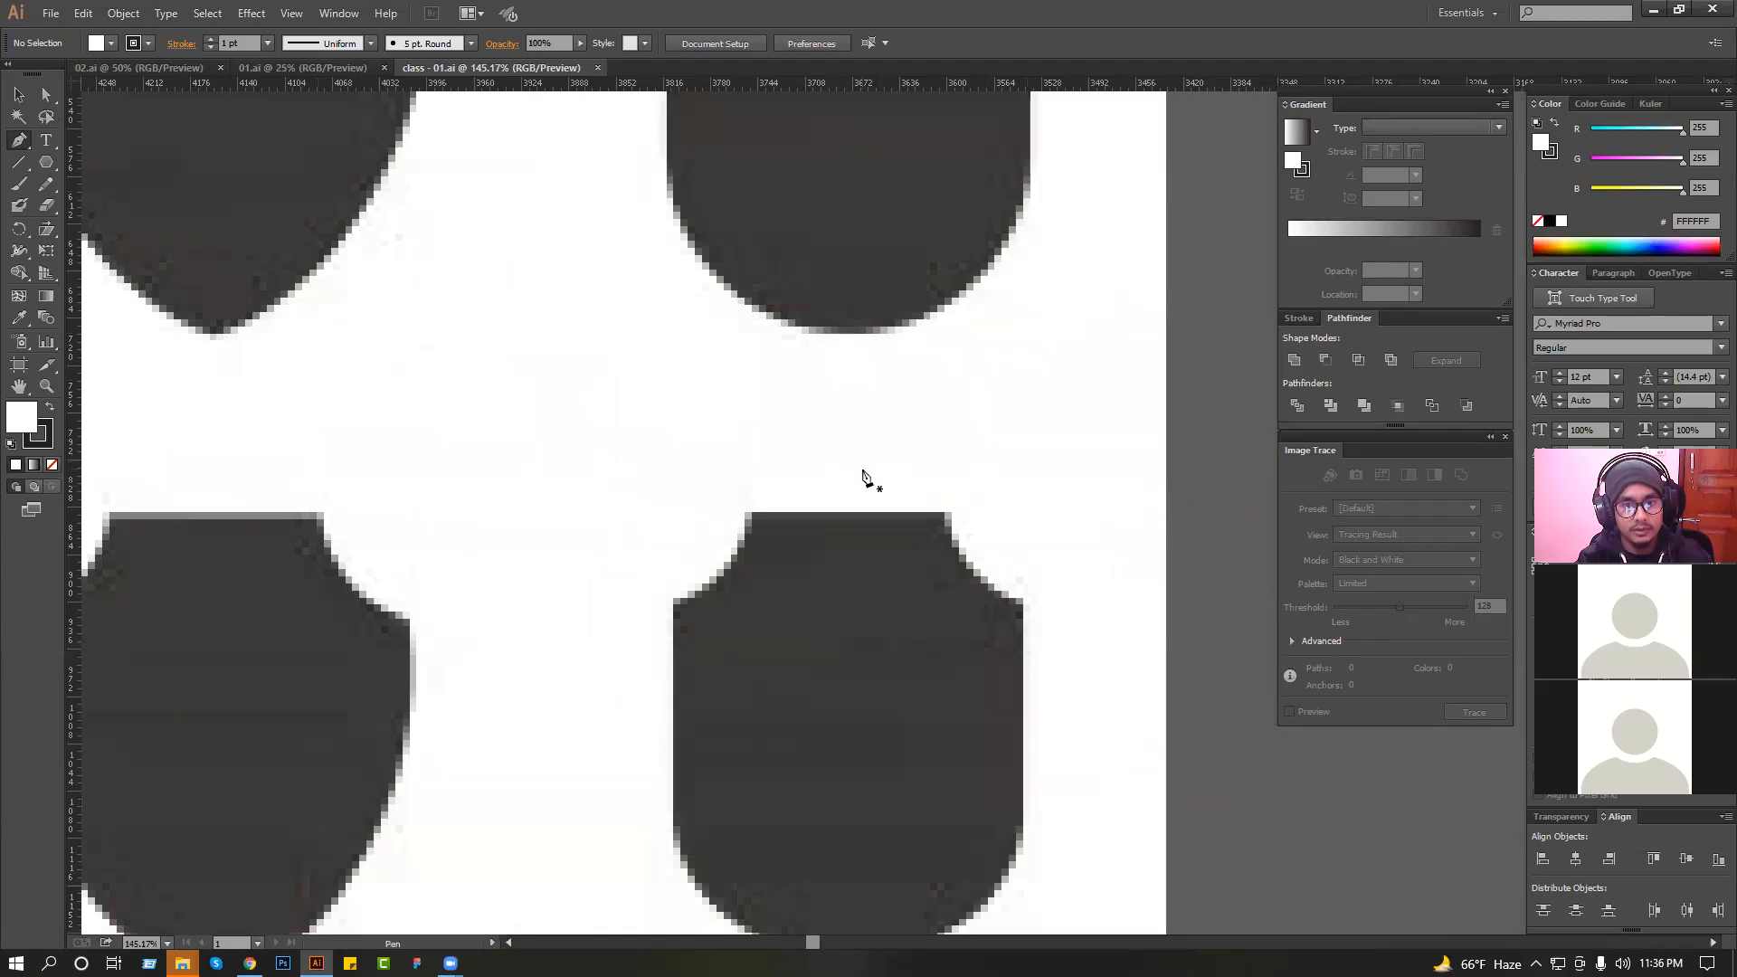
scroll(762, 458, down, 2)
drag(633, 504, 831, 508)
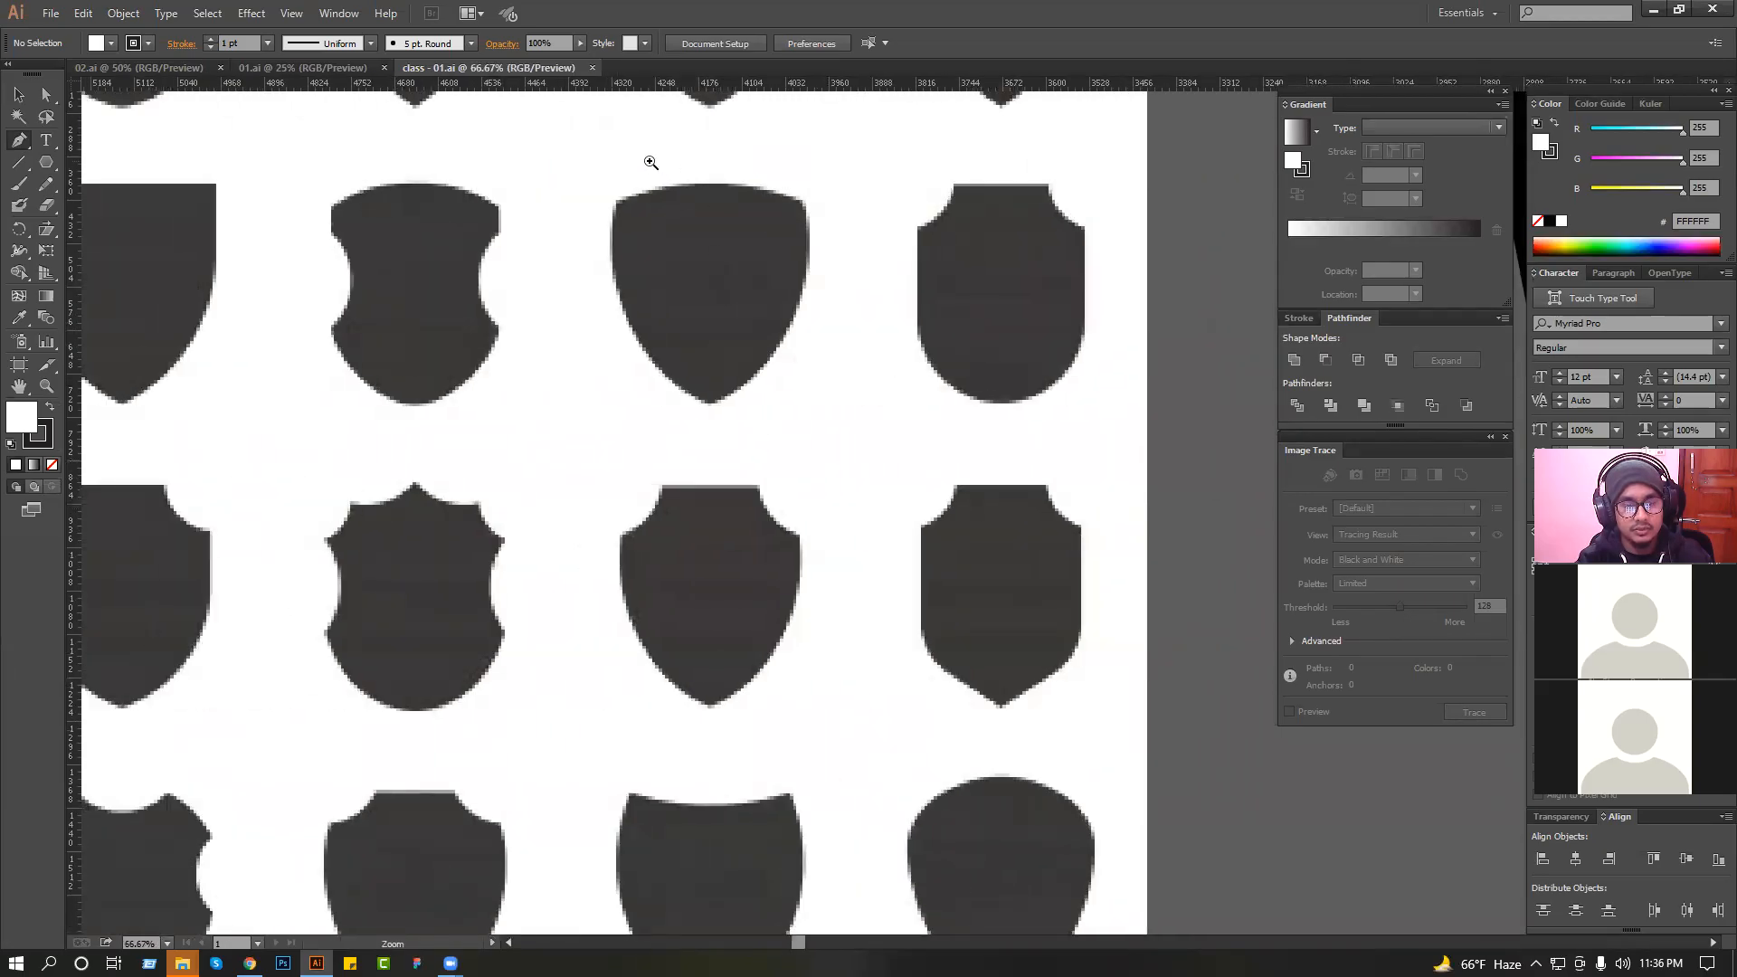
scroll(597, 434, down, 2)
drag(597, 435, 937, 449)
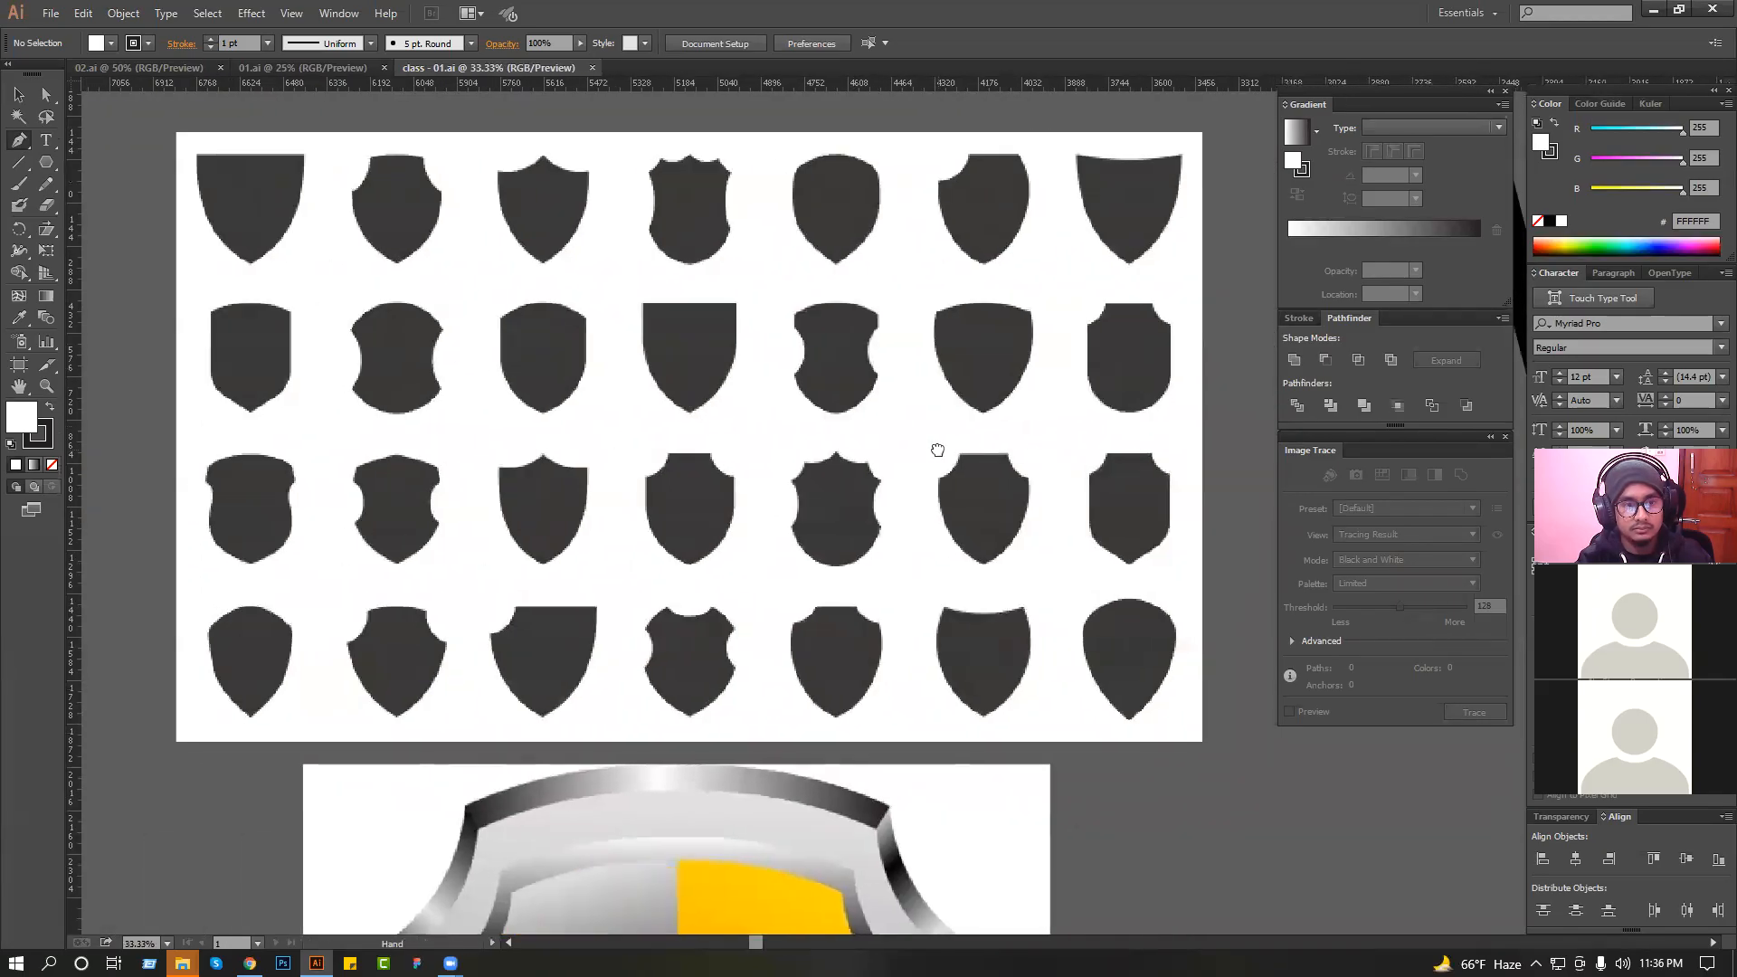
drag(320, 355, 731, 606)
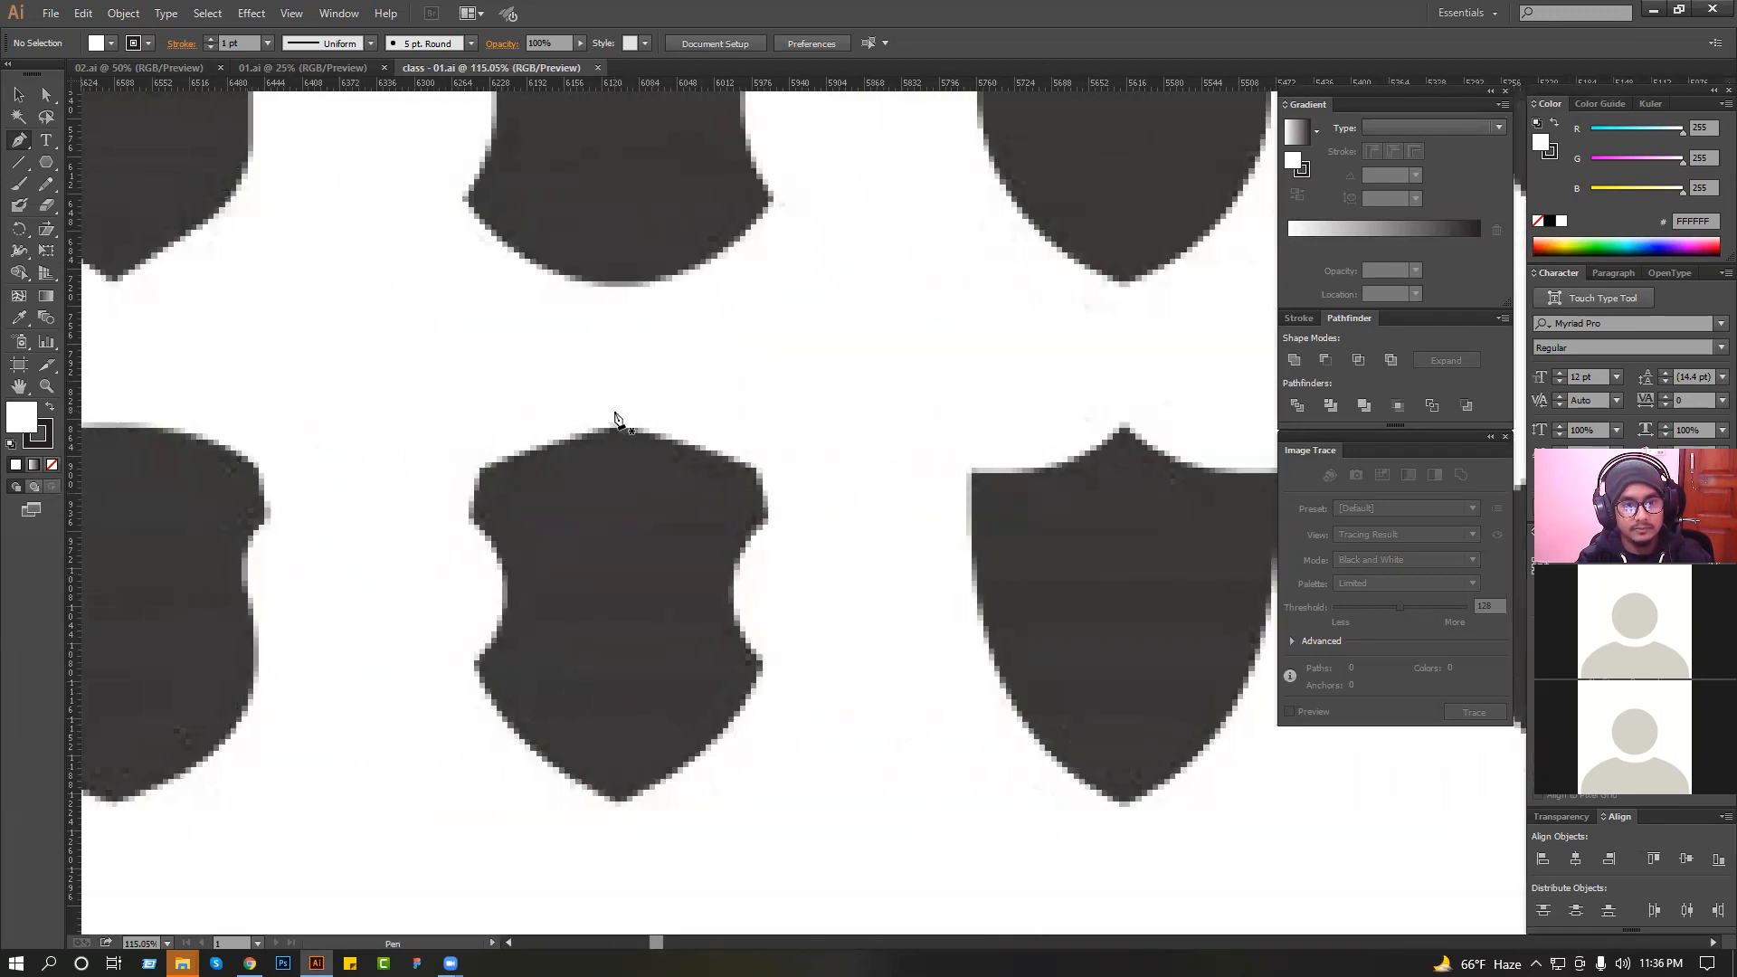
click(615, 413)
click(473, 454)
click(458, 526)
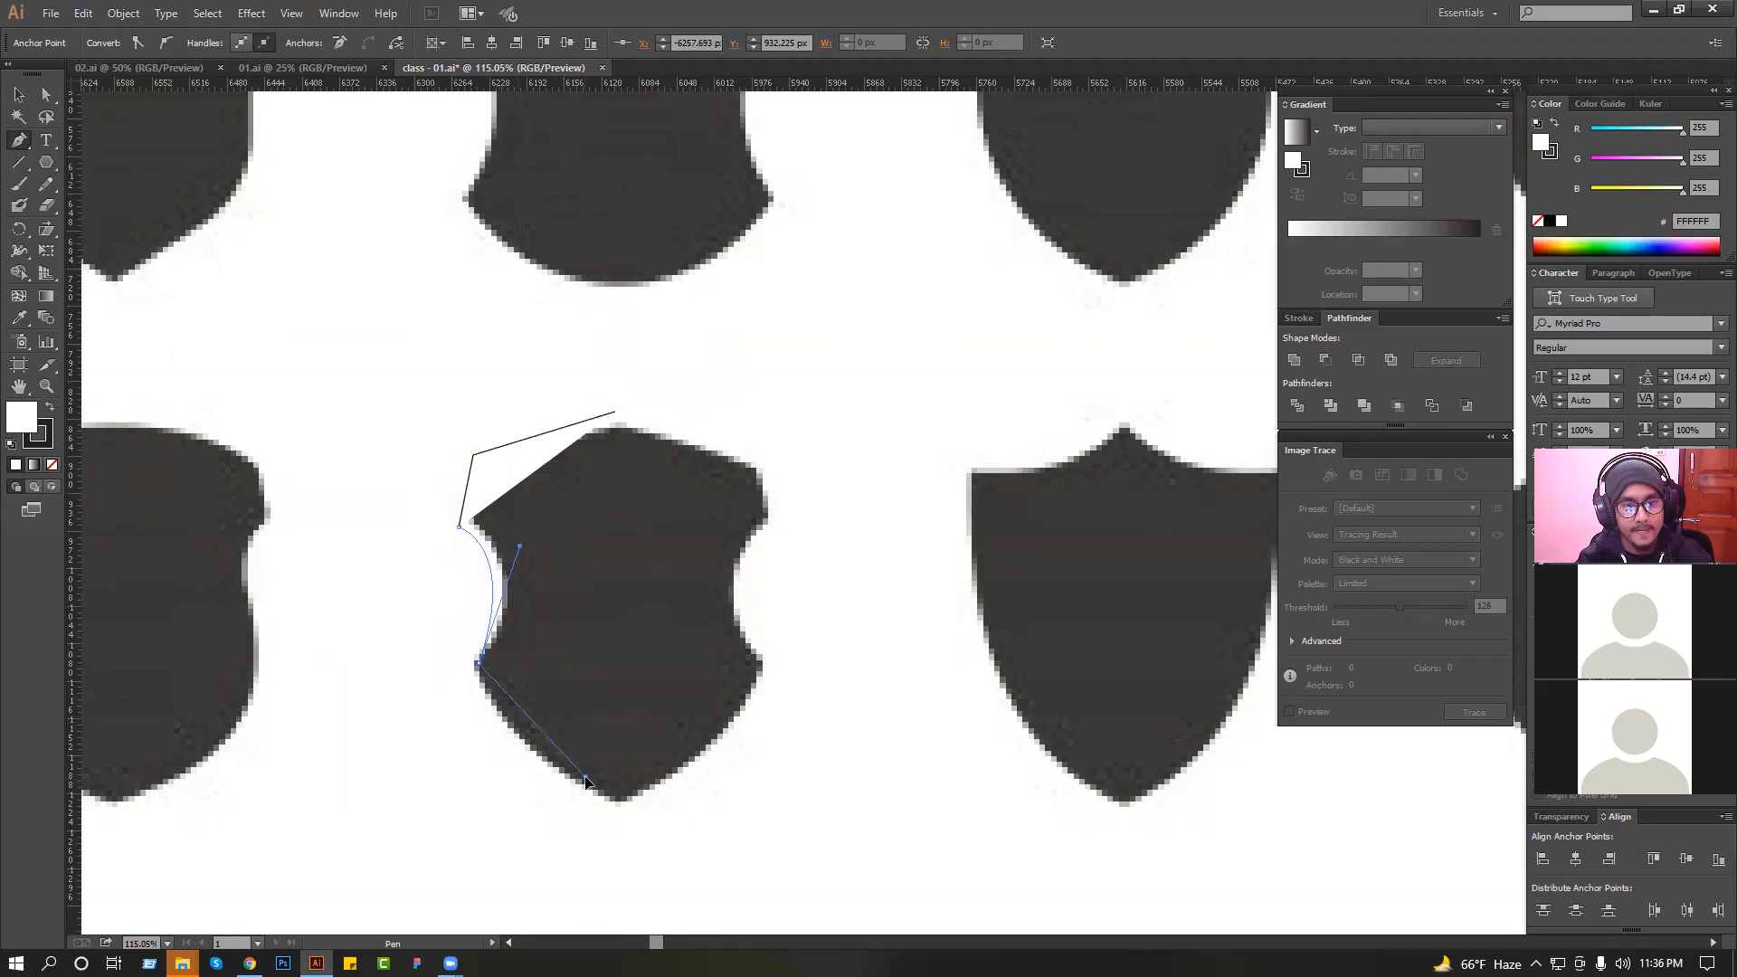
drag(535, 775, 535, 773)
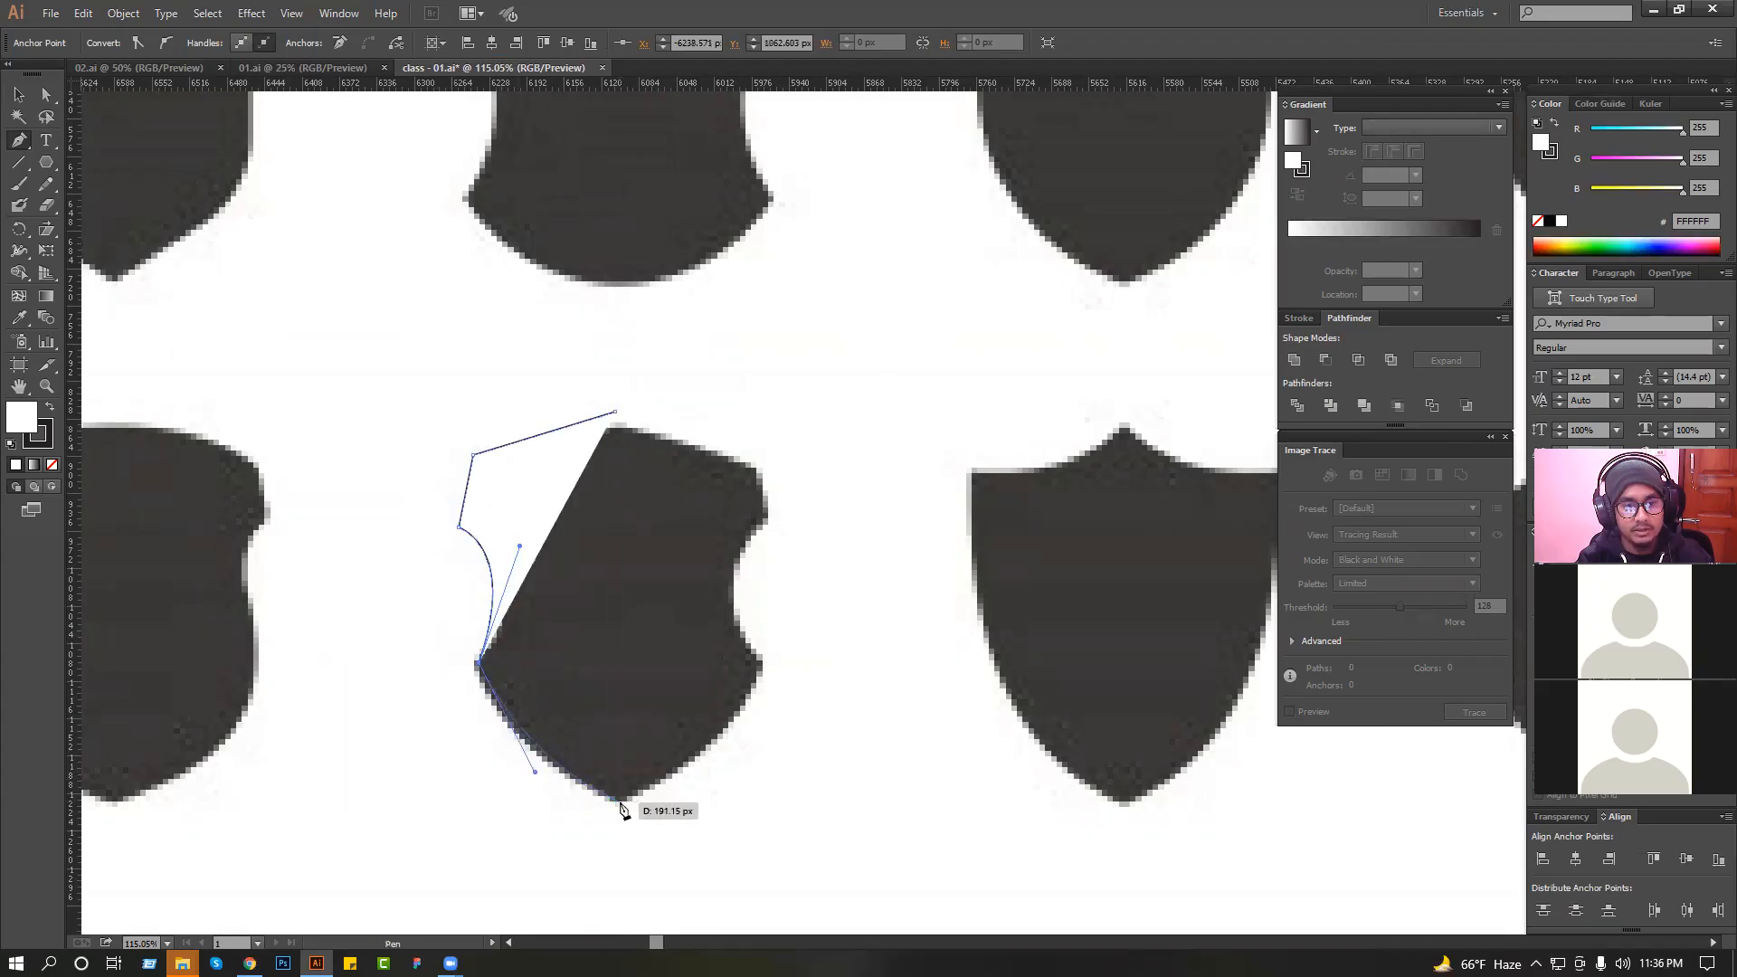
click(617, 802)
click(615, 414)
Copy the traced half shield from class - 01.ai into 01.ai next to the knight logo.
click(18, 93)
key(ctrl+minus)
key(ctrl+minus)
key(ctrl+minus)
key(ctrl+minus)
key(ctrl+minus)
key(ctrl+minus)
key(ctrl+minus)
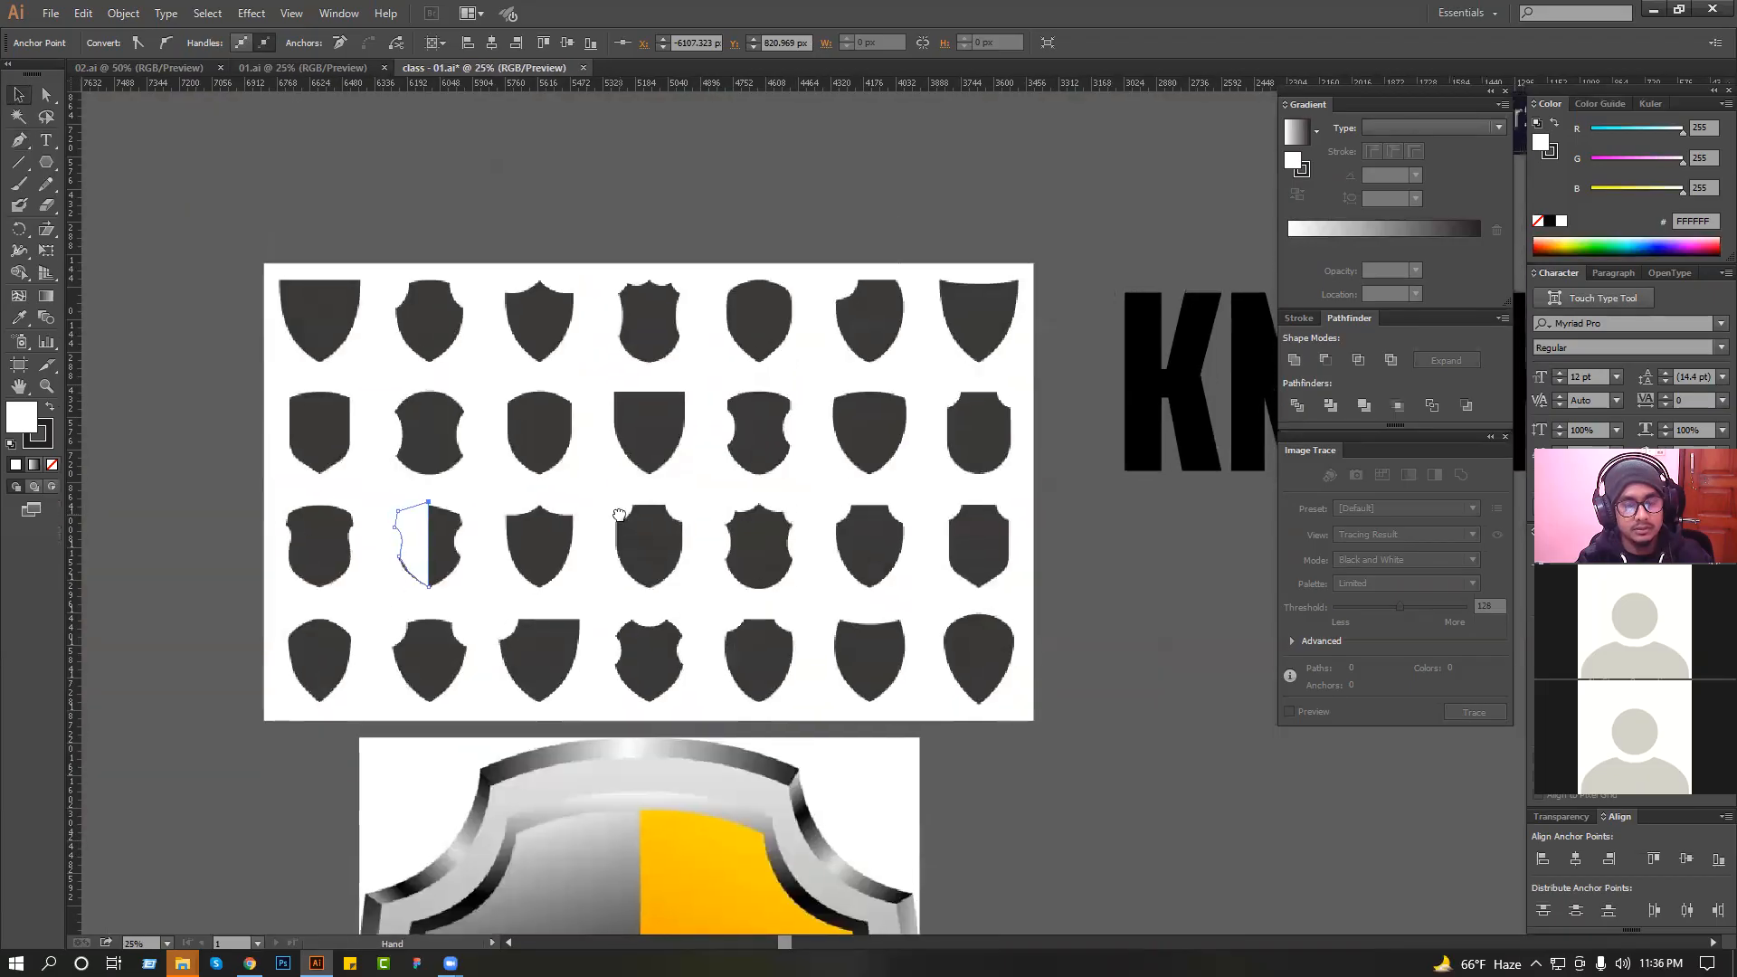
click(664, 541)
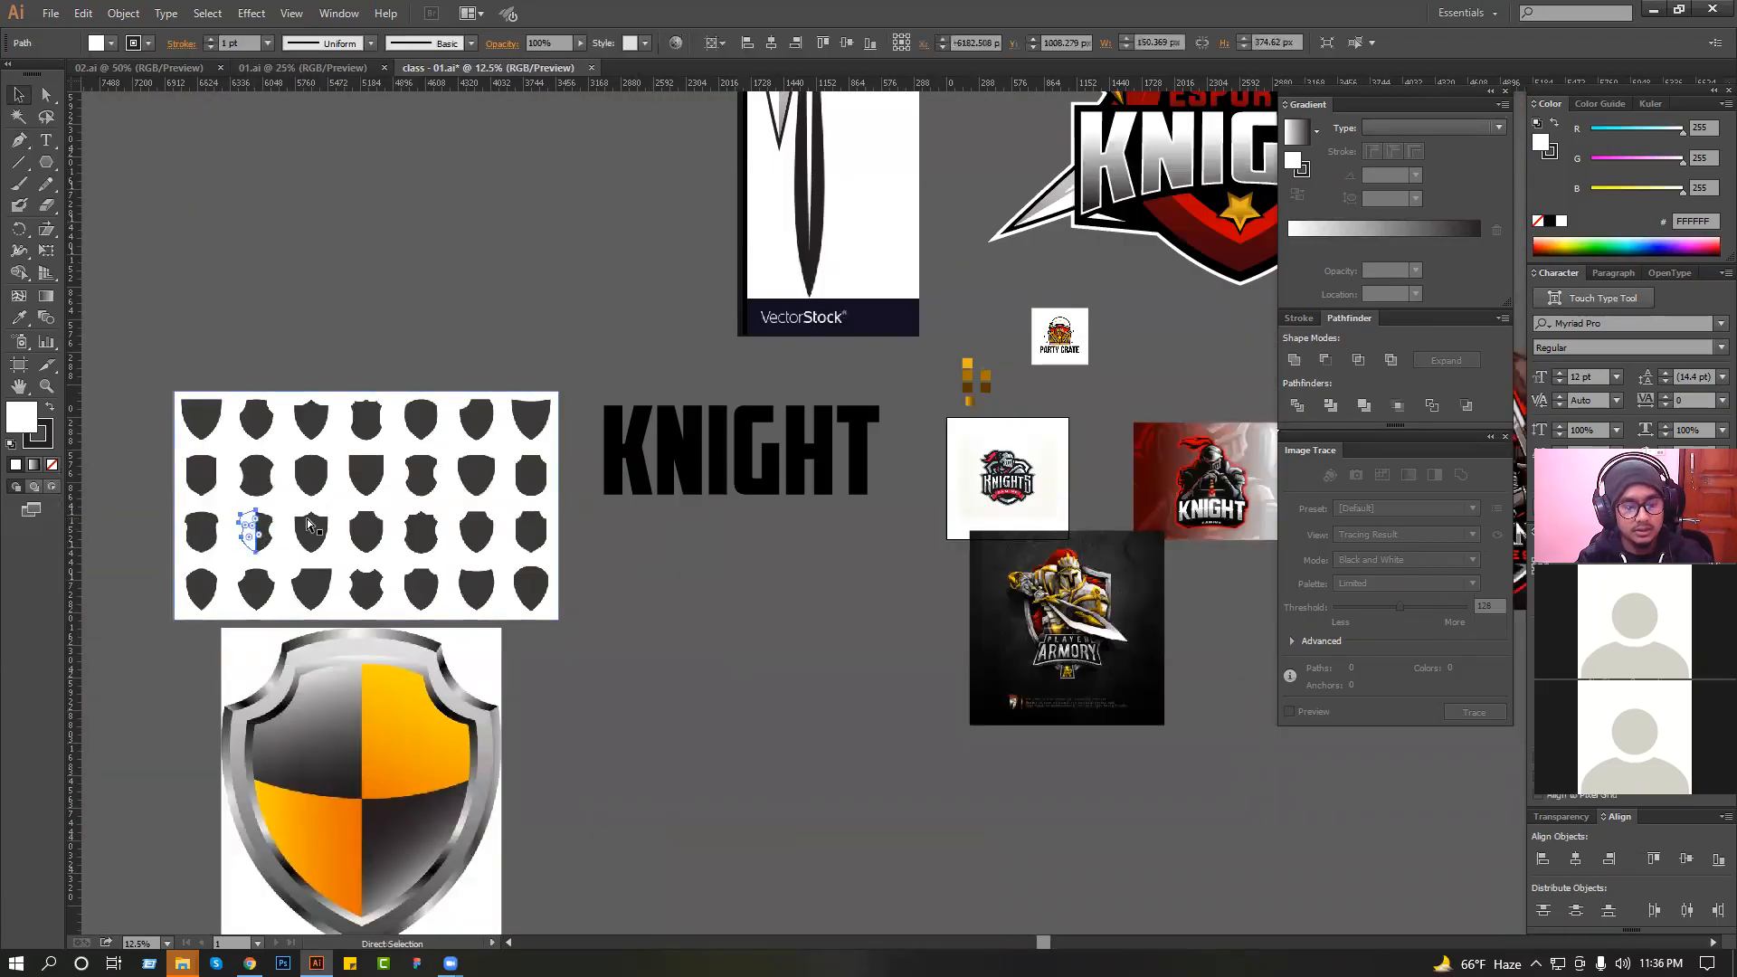
click(318, 67)
drag(905, 349, 1036, 473)
drag(1048, 453, 803, 318)
key(ctrl+v)
Duplicate the half shield beside the original and reflect the copy to form the opposite half.
click(1013, 489)
drag(945, 448, 1048, 437)
right_click(1048, 437)
mouse_move(1172, 671)
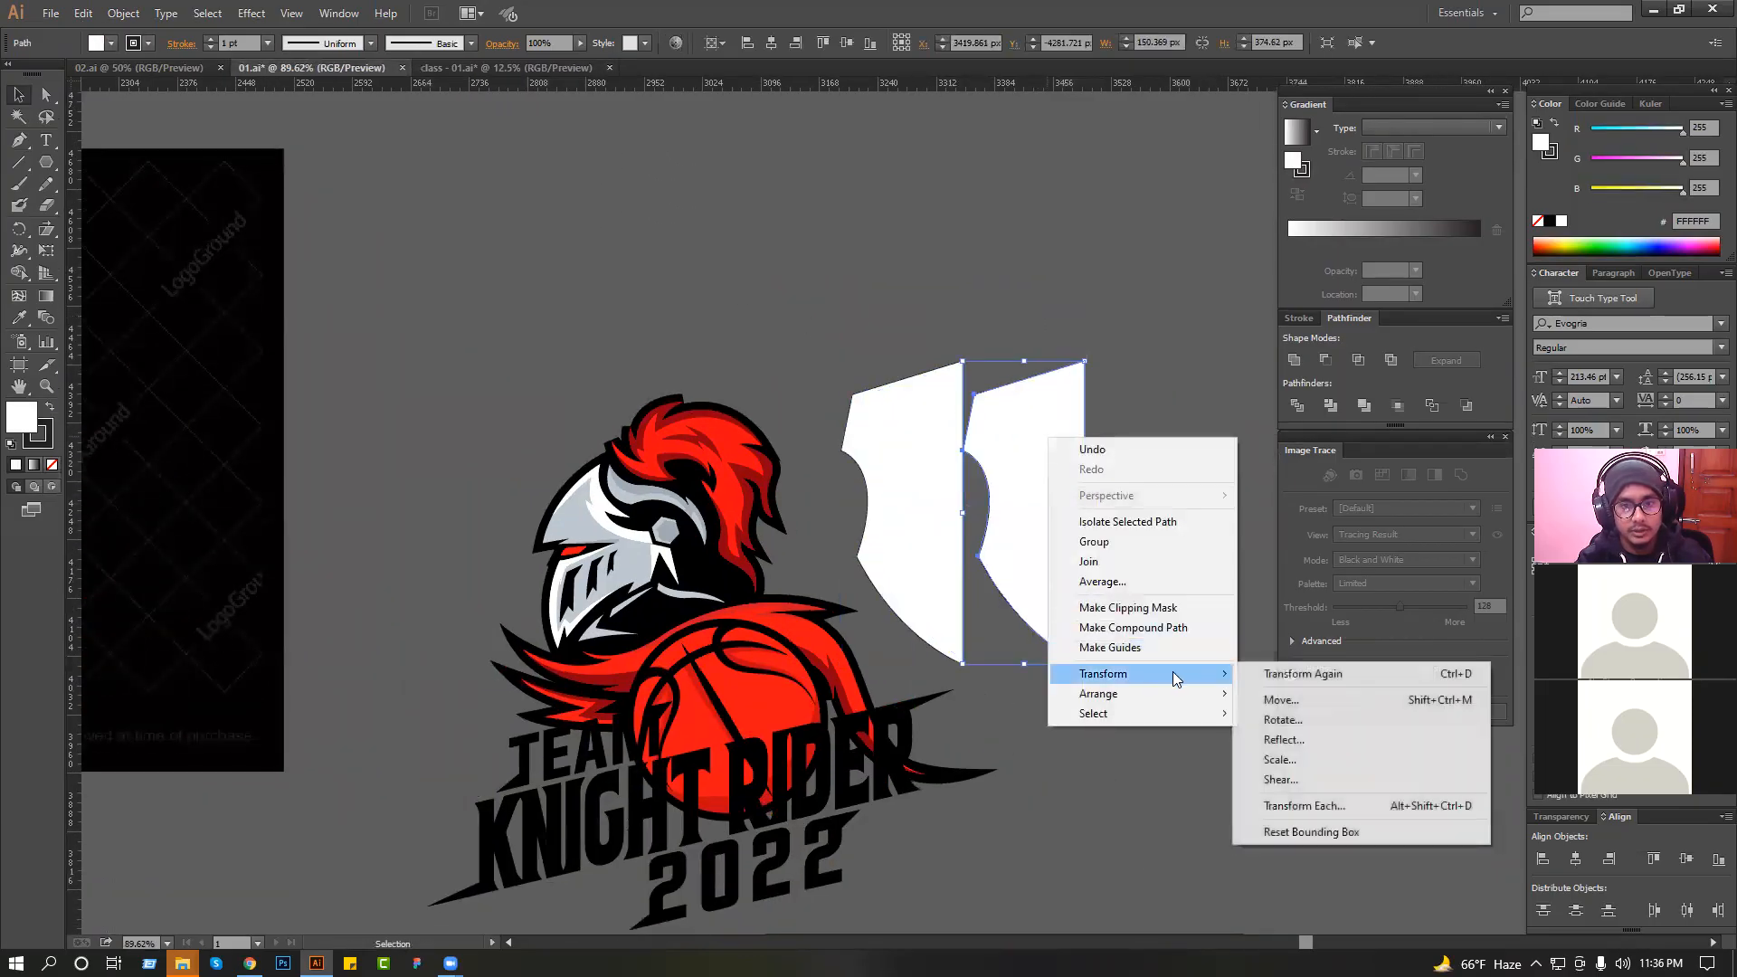
click(1271, 737)
key(Return)
Bring the mirrored half against the original along the centre edge and remove the stroke from both halves.
drag(955, 295, 1065, 567)
drag(532, 291, 866, 481)
drag(834, 392, 889, 392)
drag(850, 391, 793, 387)
shift+click(477, 174)
click(49, 444)
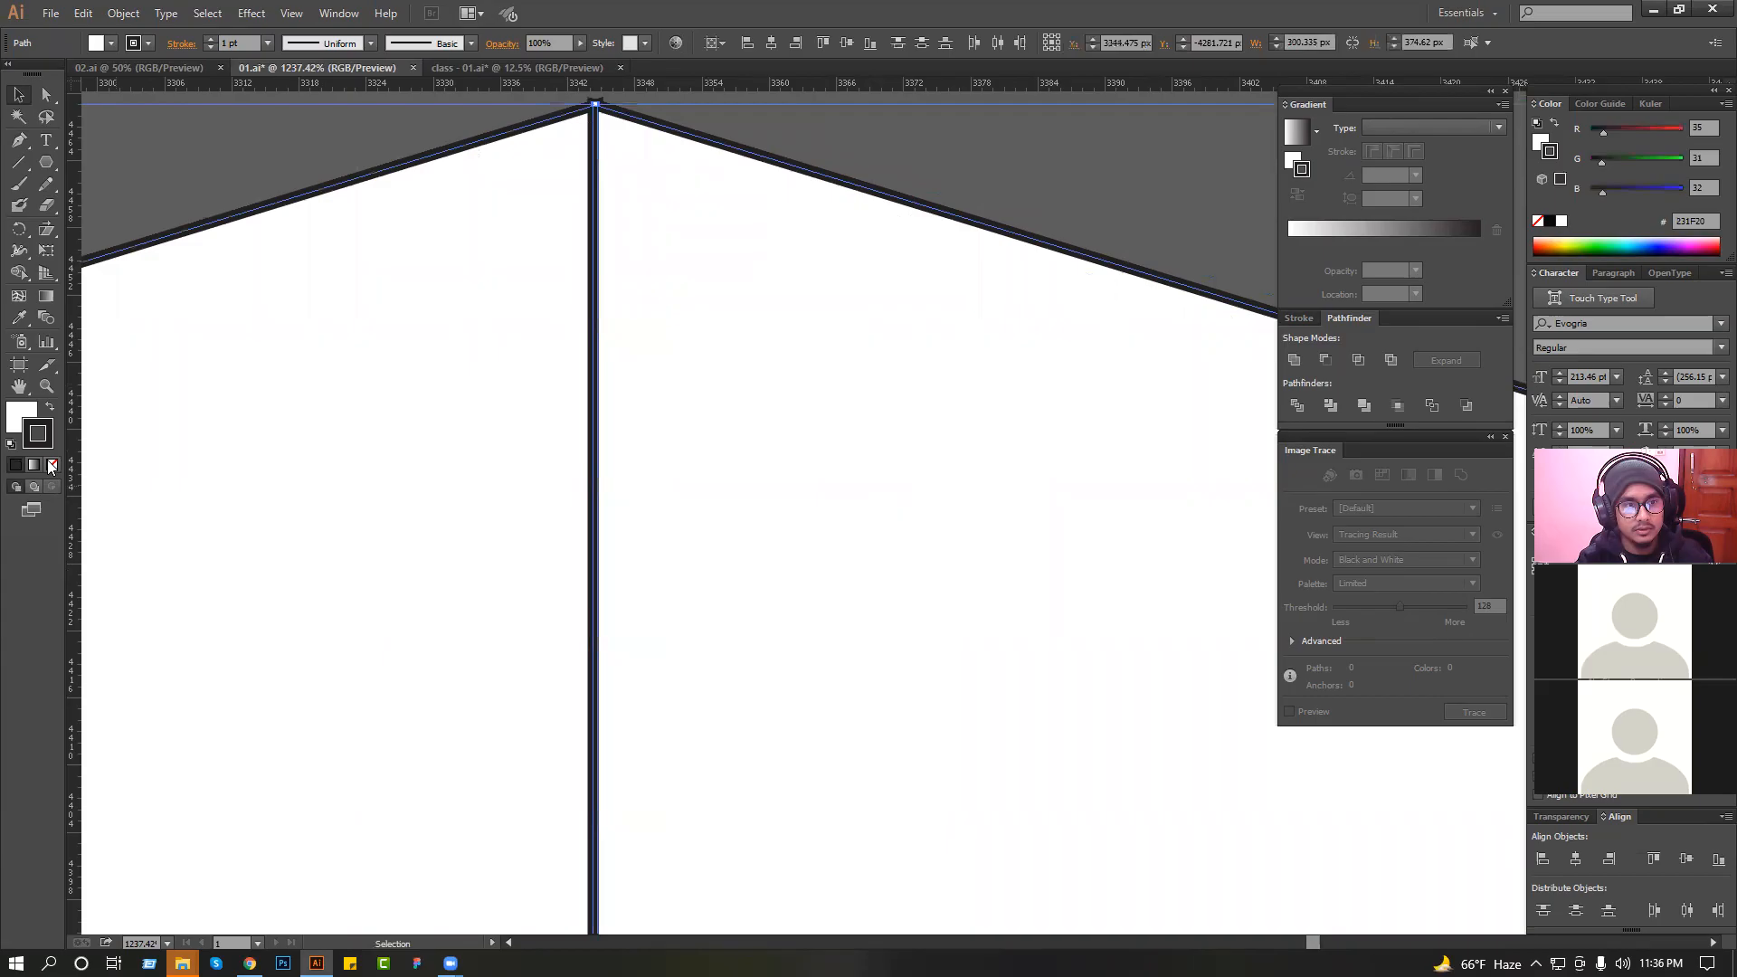
click(52, 465)
Nudge one stroke-free half inward so the two shield halves meet at the centre line without a gap.
click(215, 193)
mouse_move(749, 222)
mouse_down()
mouse_move(624, 225)
mouse_move(642, 225)
mouse_up()
drag(632, 232, 627, 225)
scroll(671, 376, up, 3)
click(757, 166)
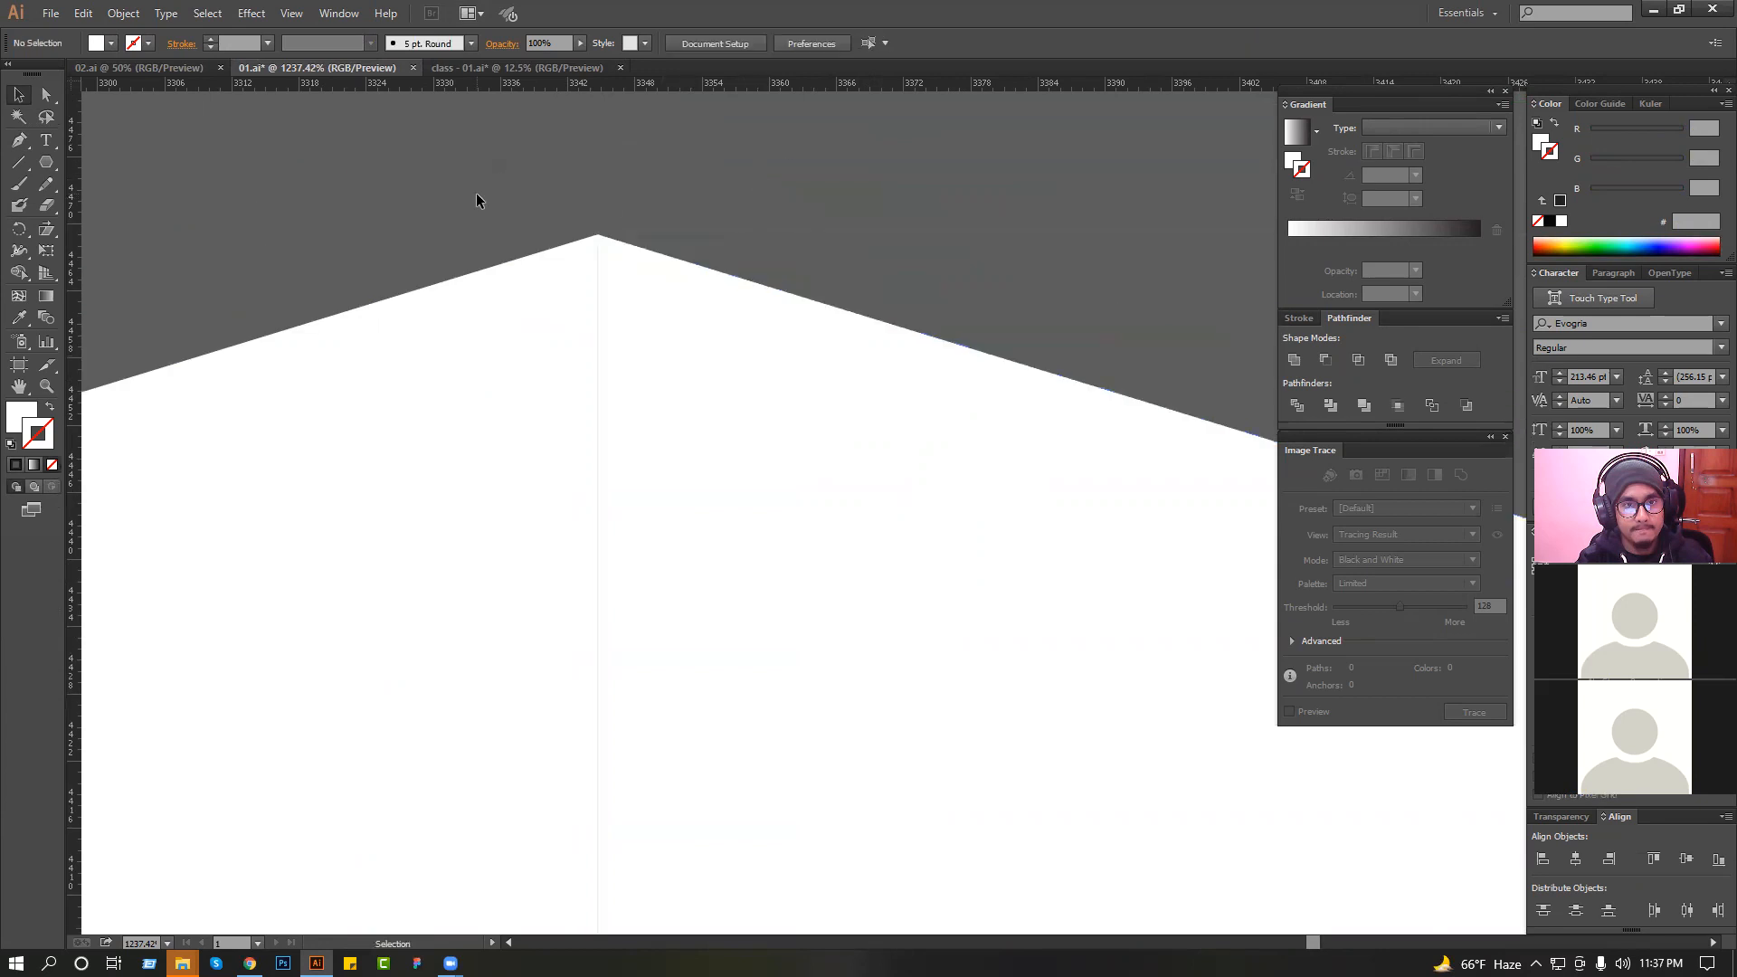
Unite the two shield halves into a single shape.
drag(478, 196, 660, 311)
click(1292, 360)
click(876, 268)
scroll(814, 244, down, 8)
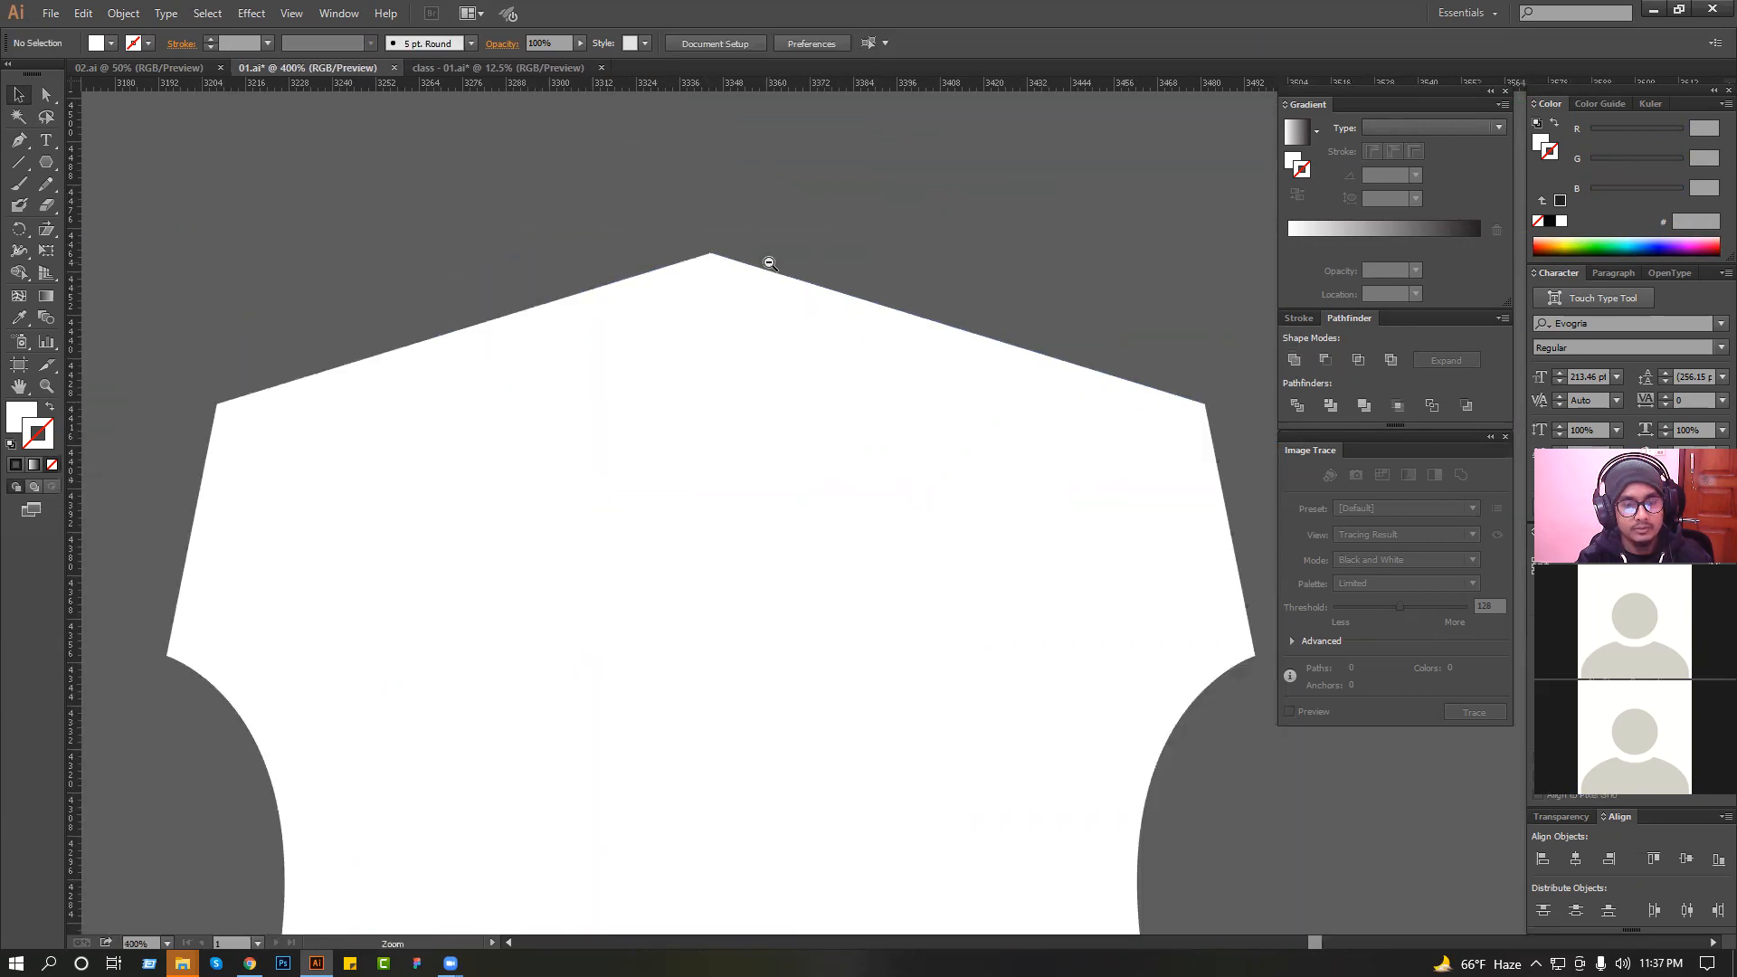
Enlarge the merged shield to about 329 by 421 px and place it just to the right of the logo.
drag(799, 263, 936, 292)
click(1116, 388)
key(a)
drag(945, 588, 893, 562)
click(942, 532)
click(919, 497)
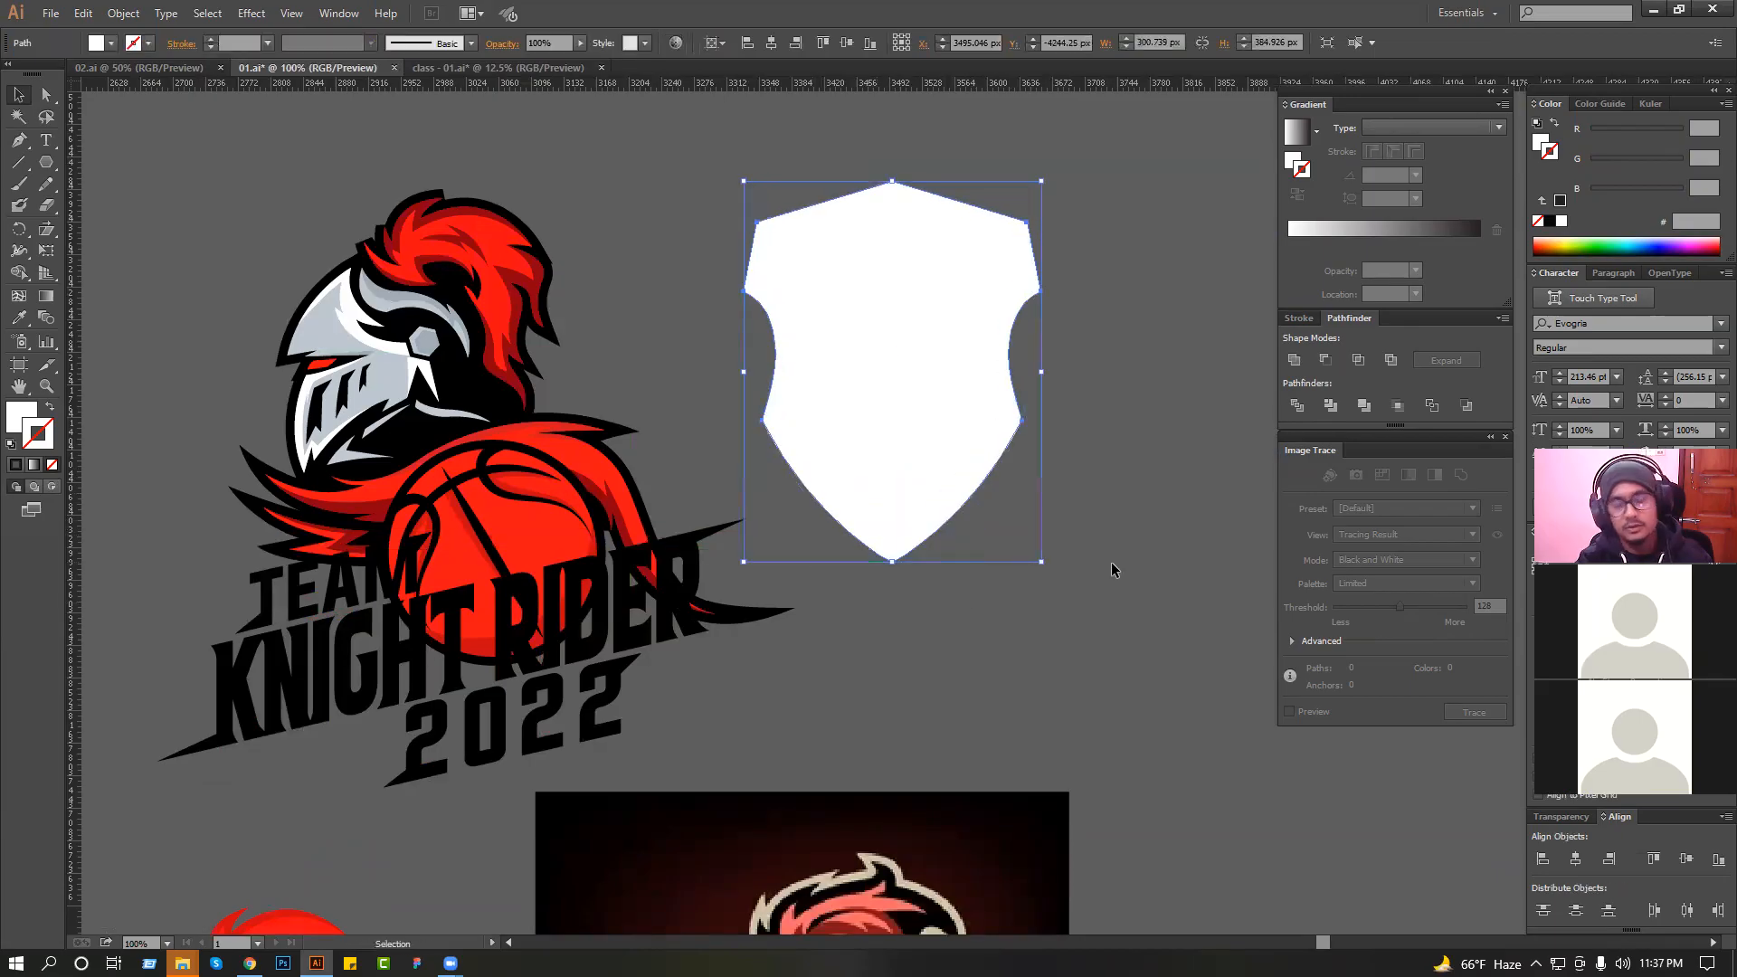
Fill the shield with a linear white-to-black gradient running vertically at 90°, dark at the top and white at the bottom point.
click(1446, 247)
key(ctrl+z)
key(x)
click(1404, 250)
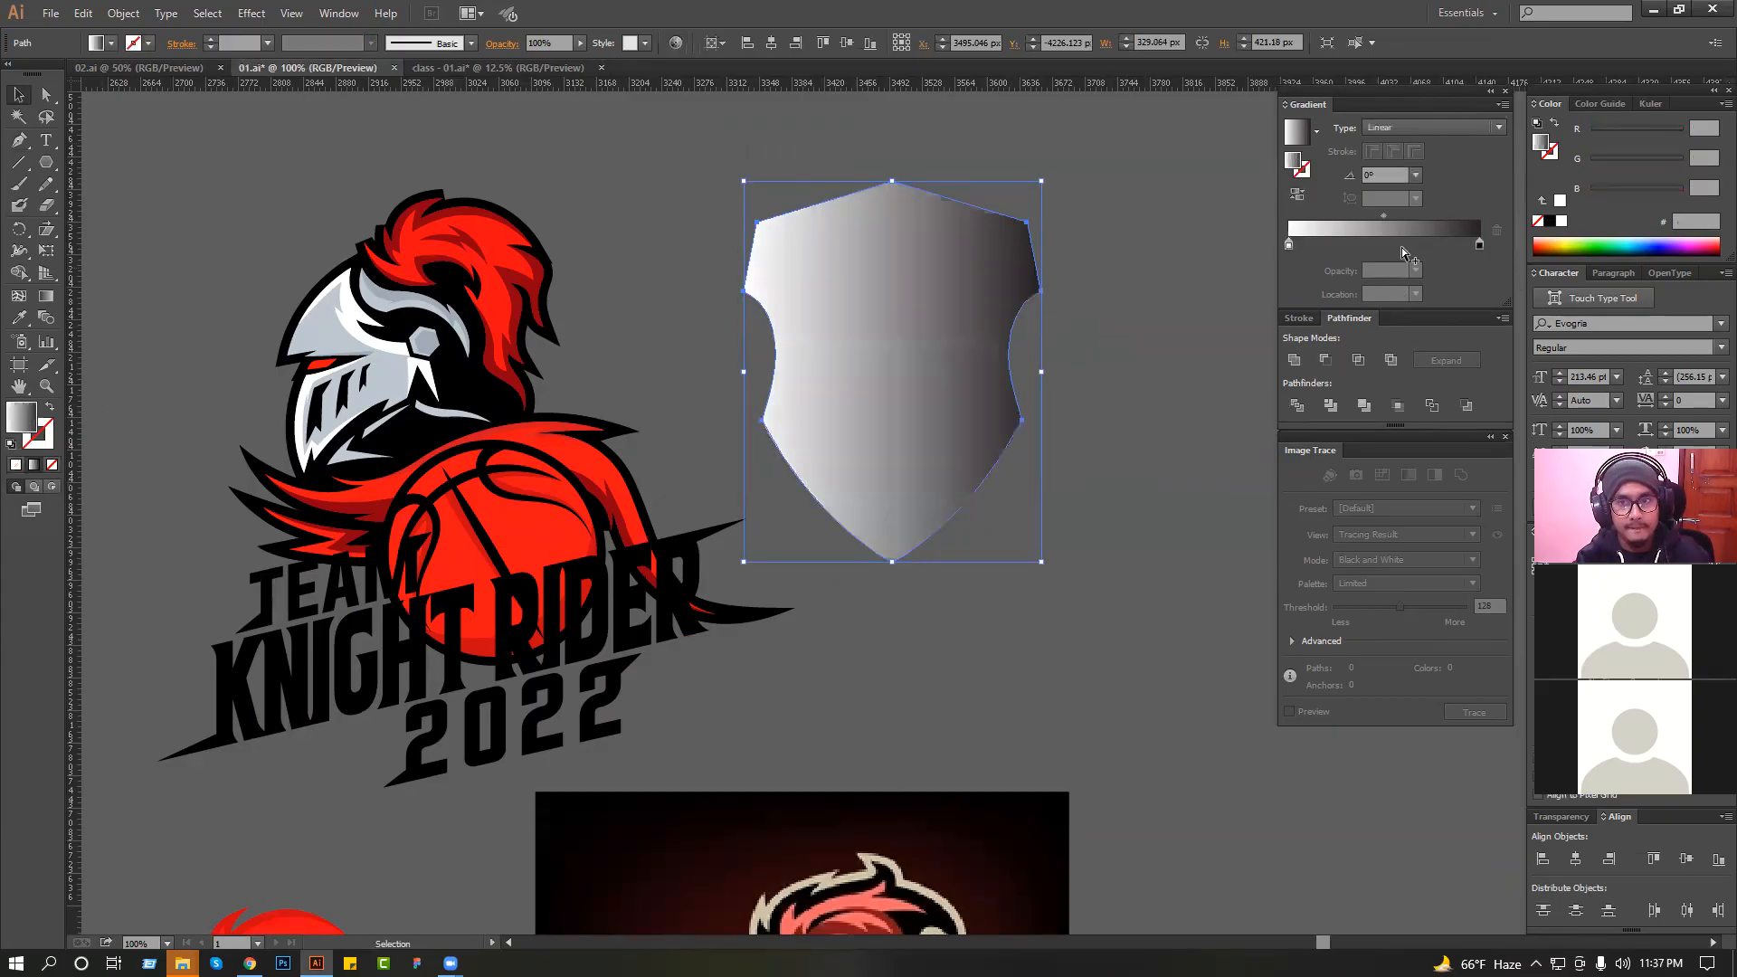
click(48, 295)
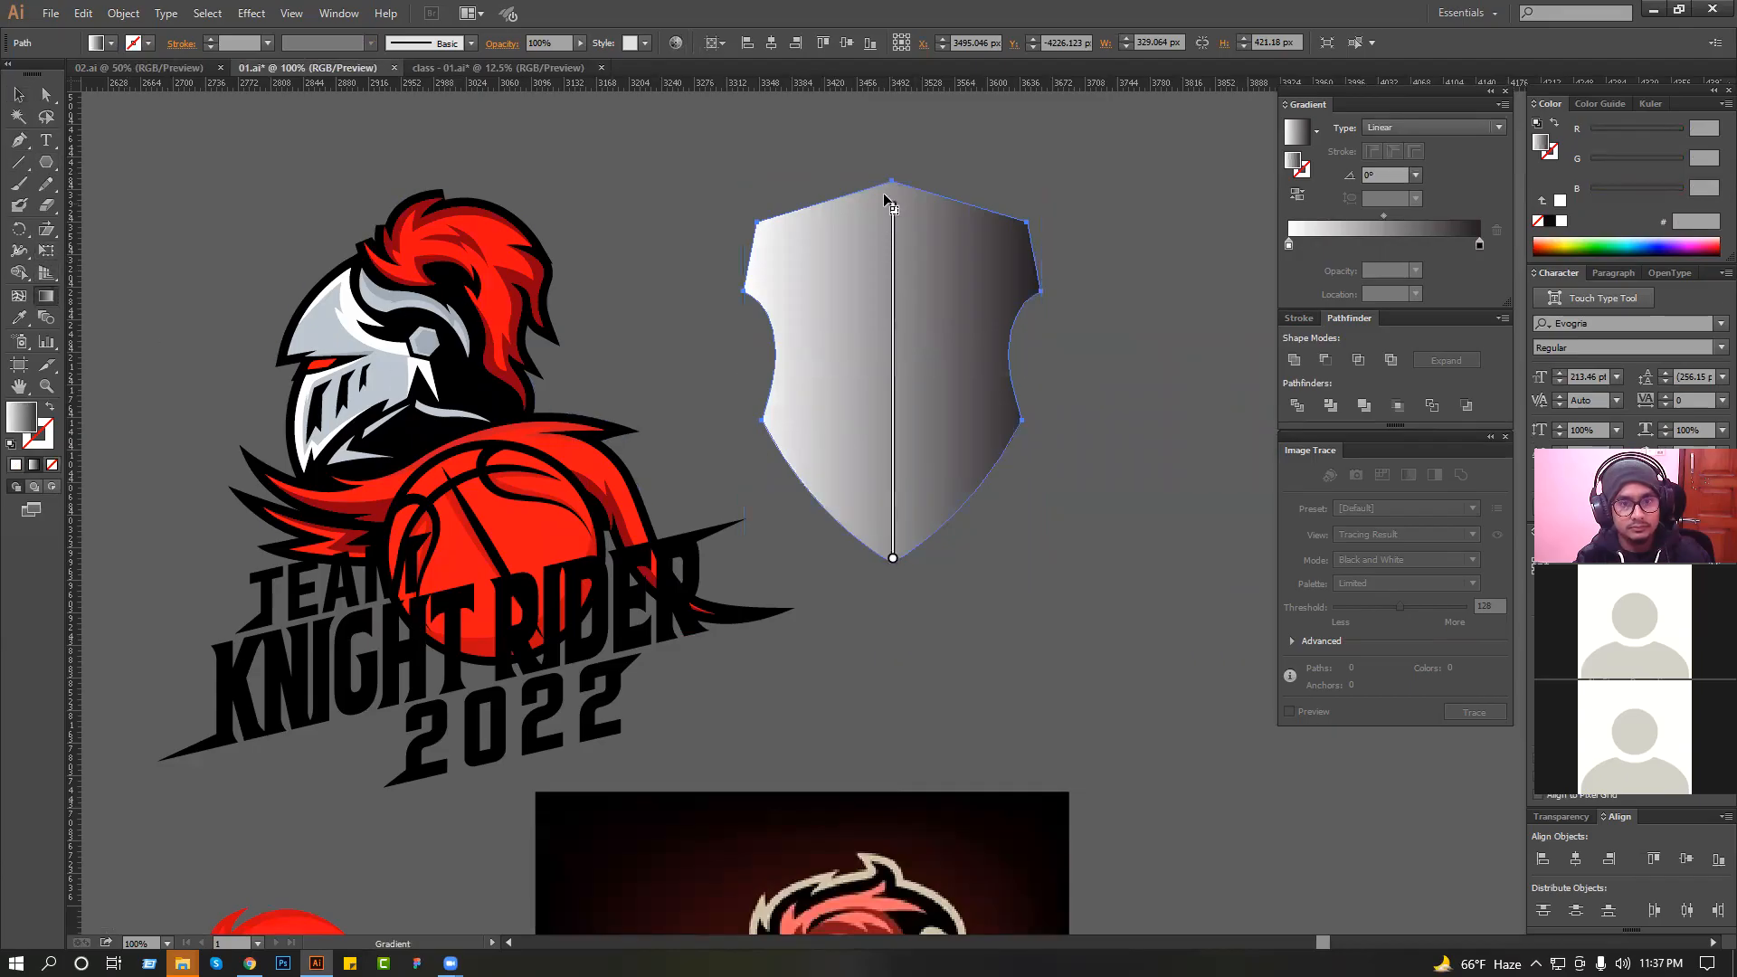
drag(884, 195, 898, 165)
scroll(837, 538, up, 1)
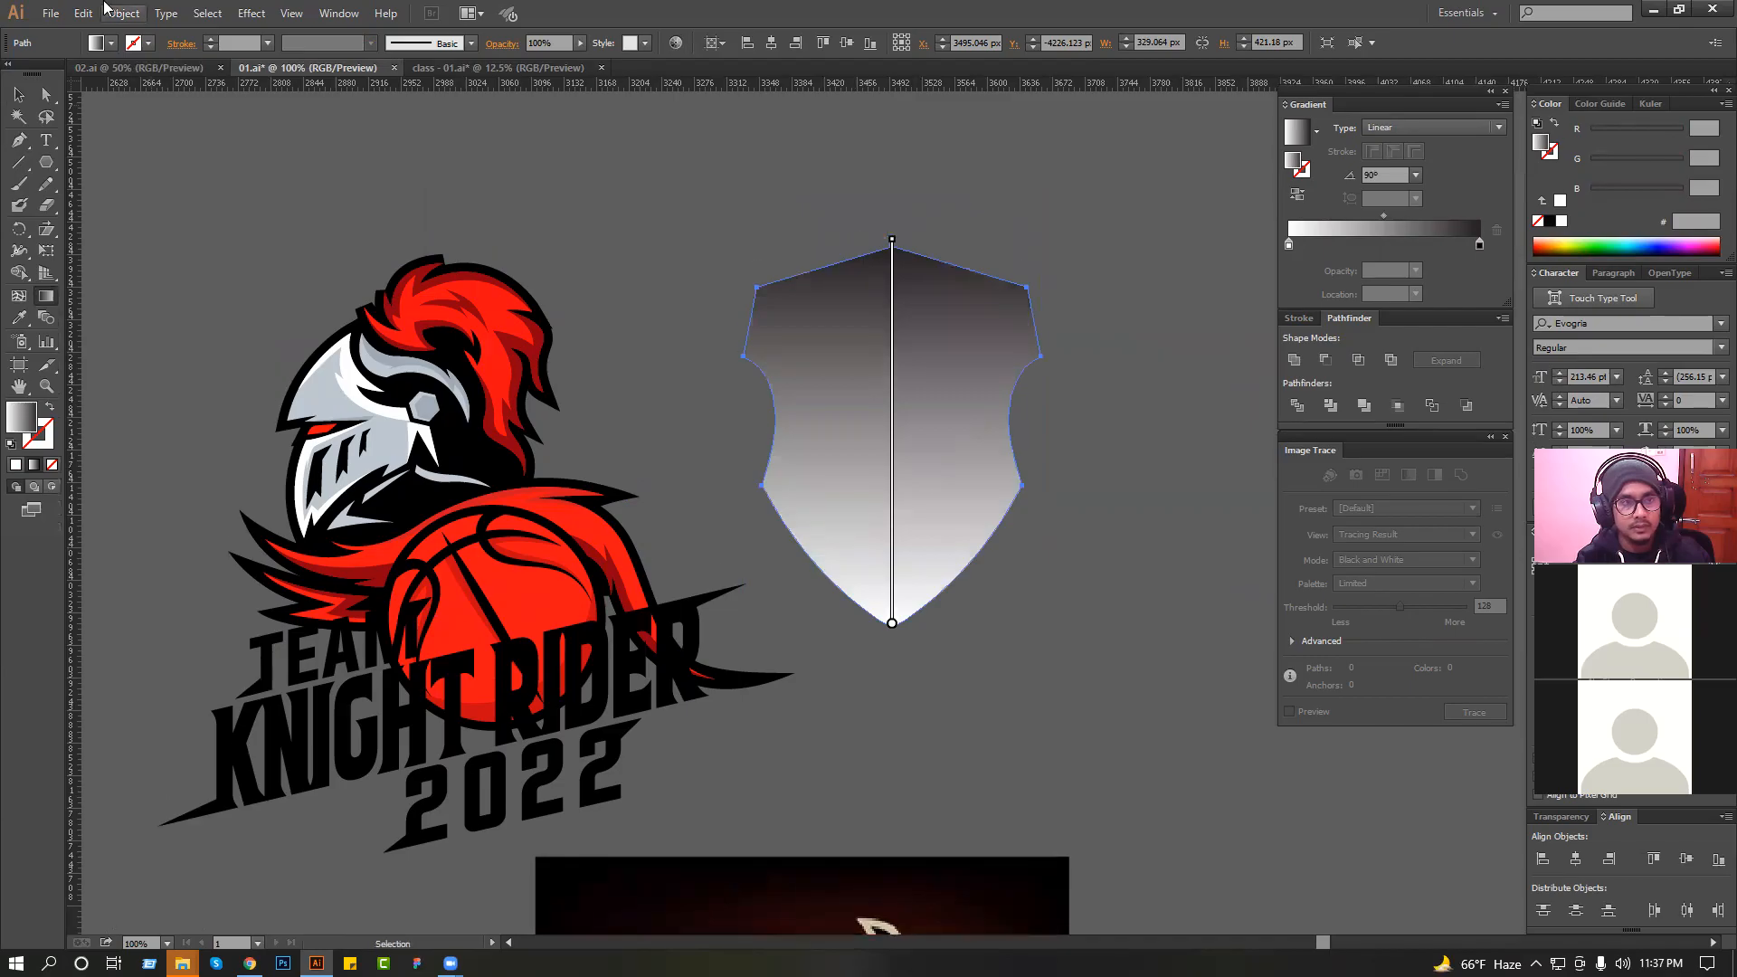
Create an inner shield by offsetting the gradient shield's path by -48 px with mitered joins.
click(122, 13)
mouse_move(202, 376)
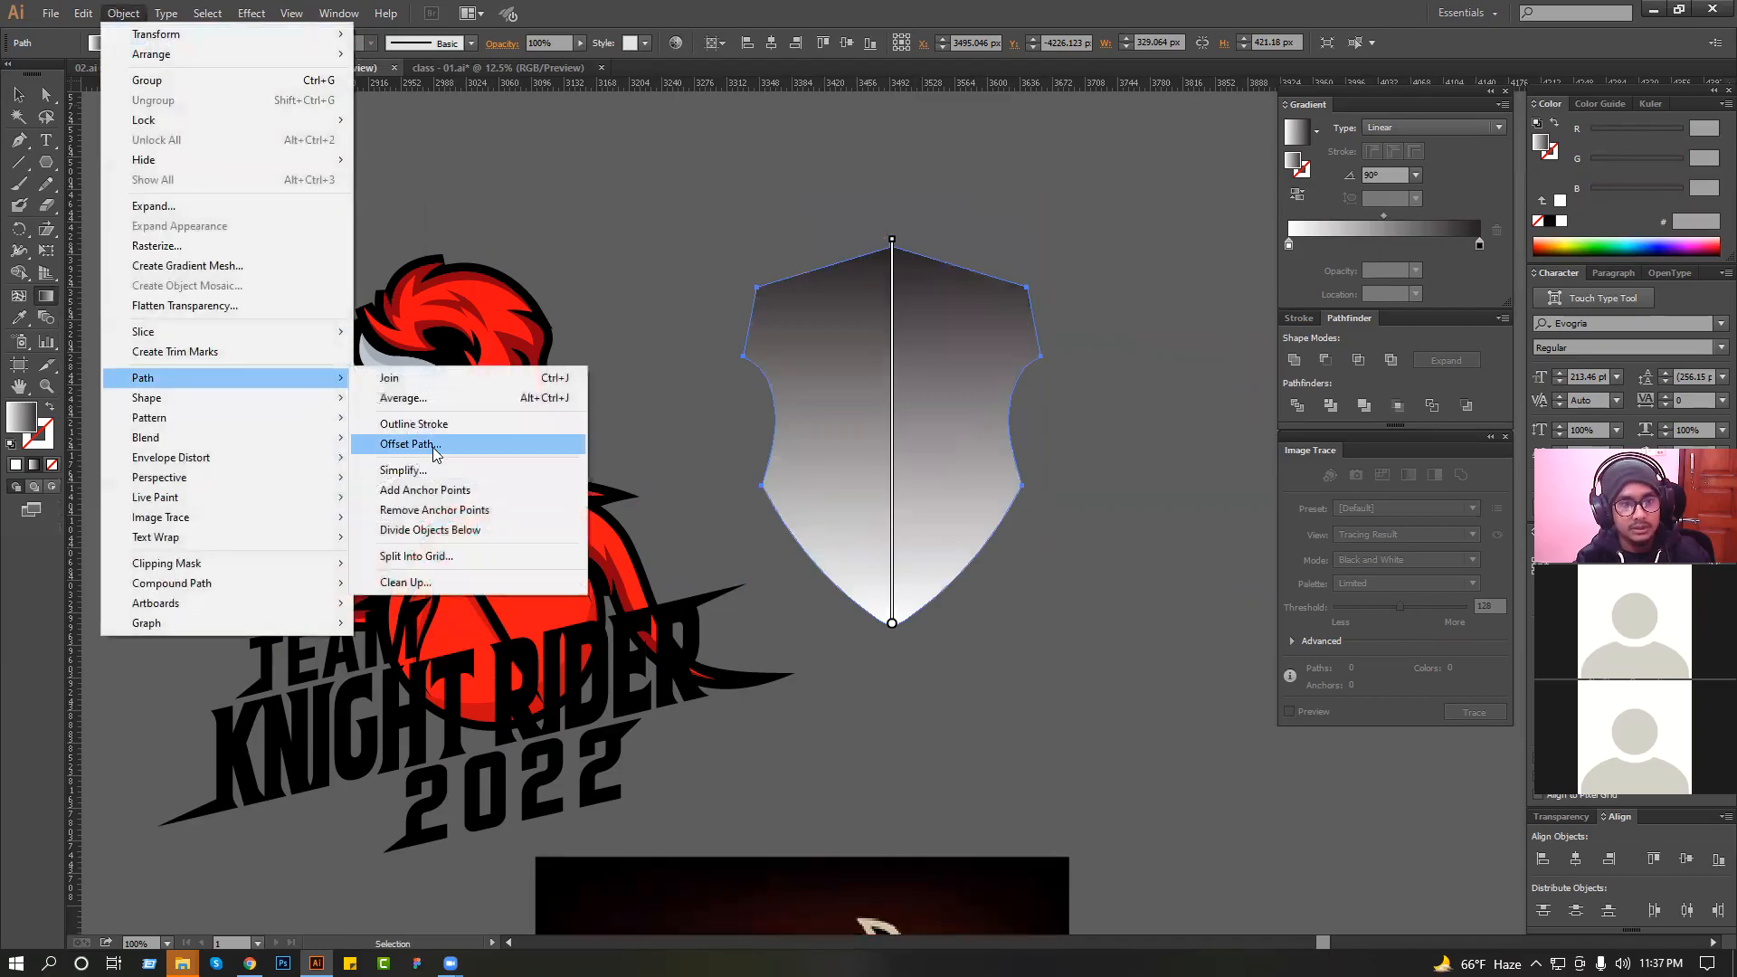
click(415, 442)
click(866, 535)
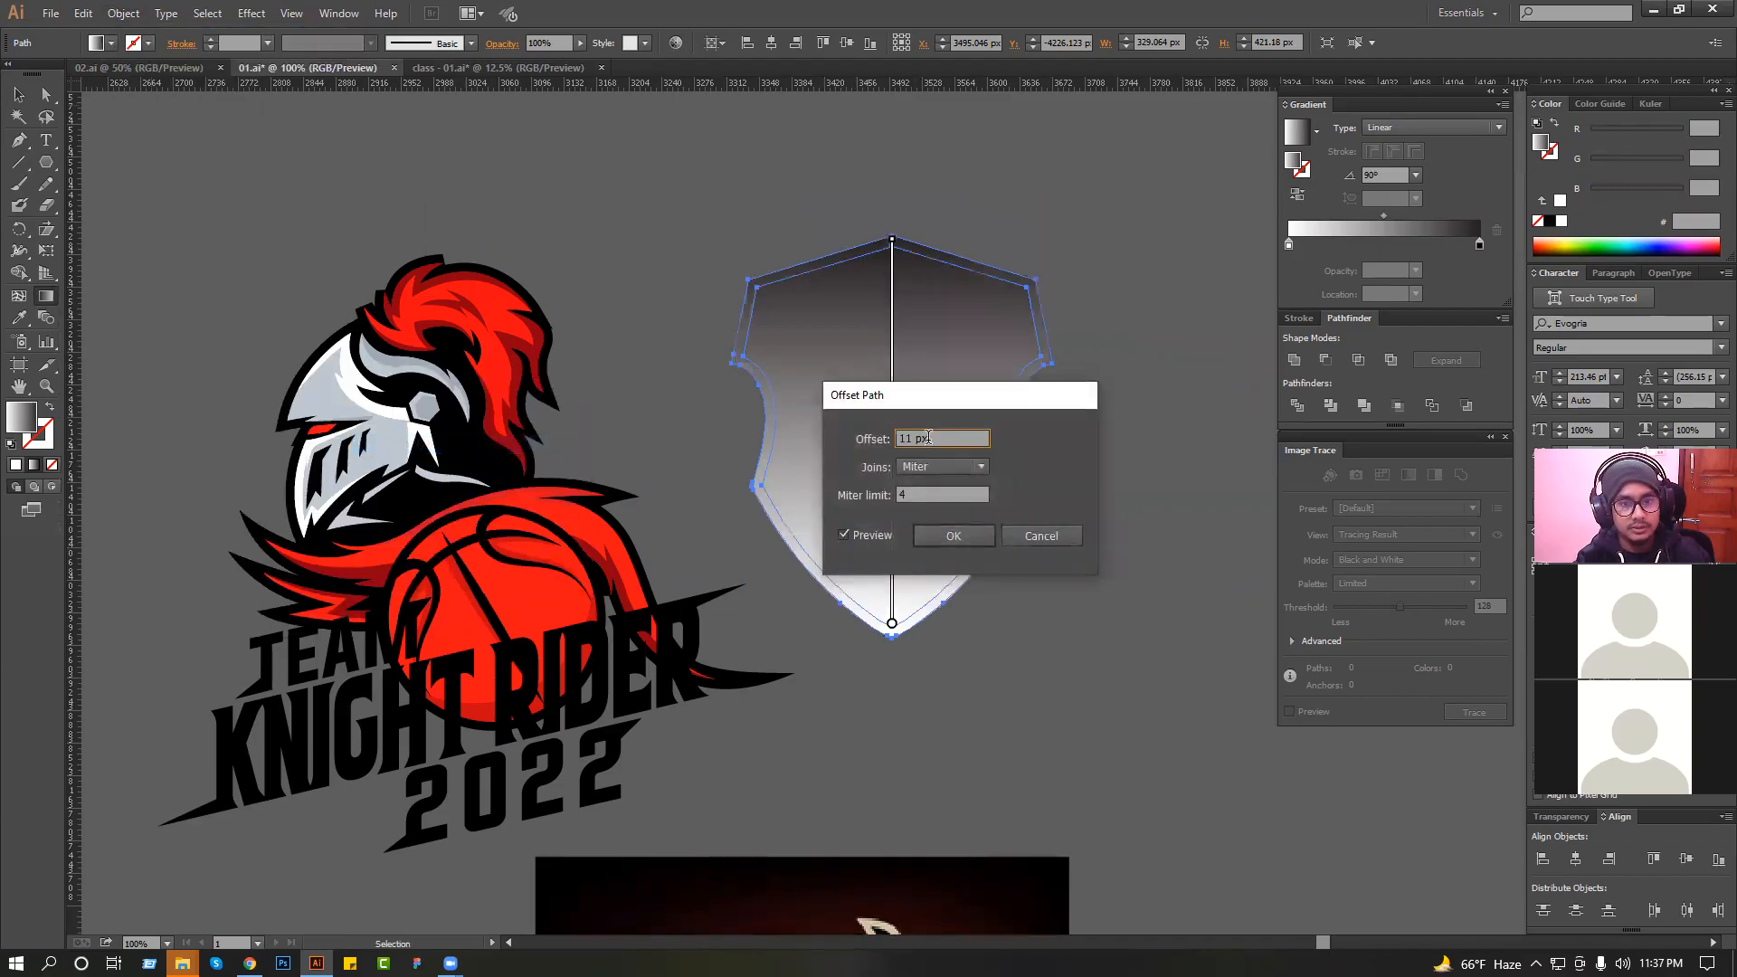
key(Down)
key(Down)
key(Down)
key(Down)
key(Down)
key(Down)
key(Down)
key(Down)
key(Down)
key(Down)
key(Down)
key(Down)
key(Down)
key(Down)
key(Down)
key(Down)
key(Down)
key(Down)
key(Down)
key(Down)
key(Down)
key(Down)
key(Down)
key(Down)
key(Down)
key(Down)
key(Down)
key(Down)
key(Down)
key(Down)
key(Down)
key(Down)
key(Down)
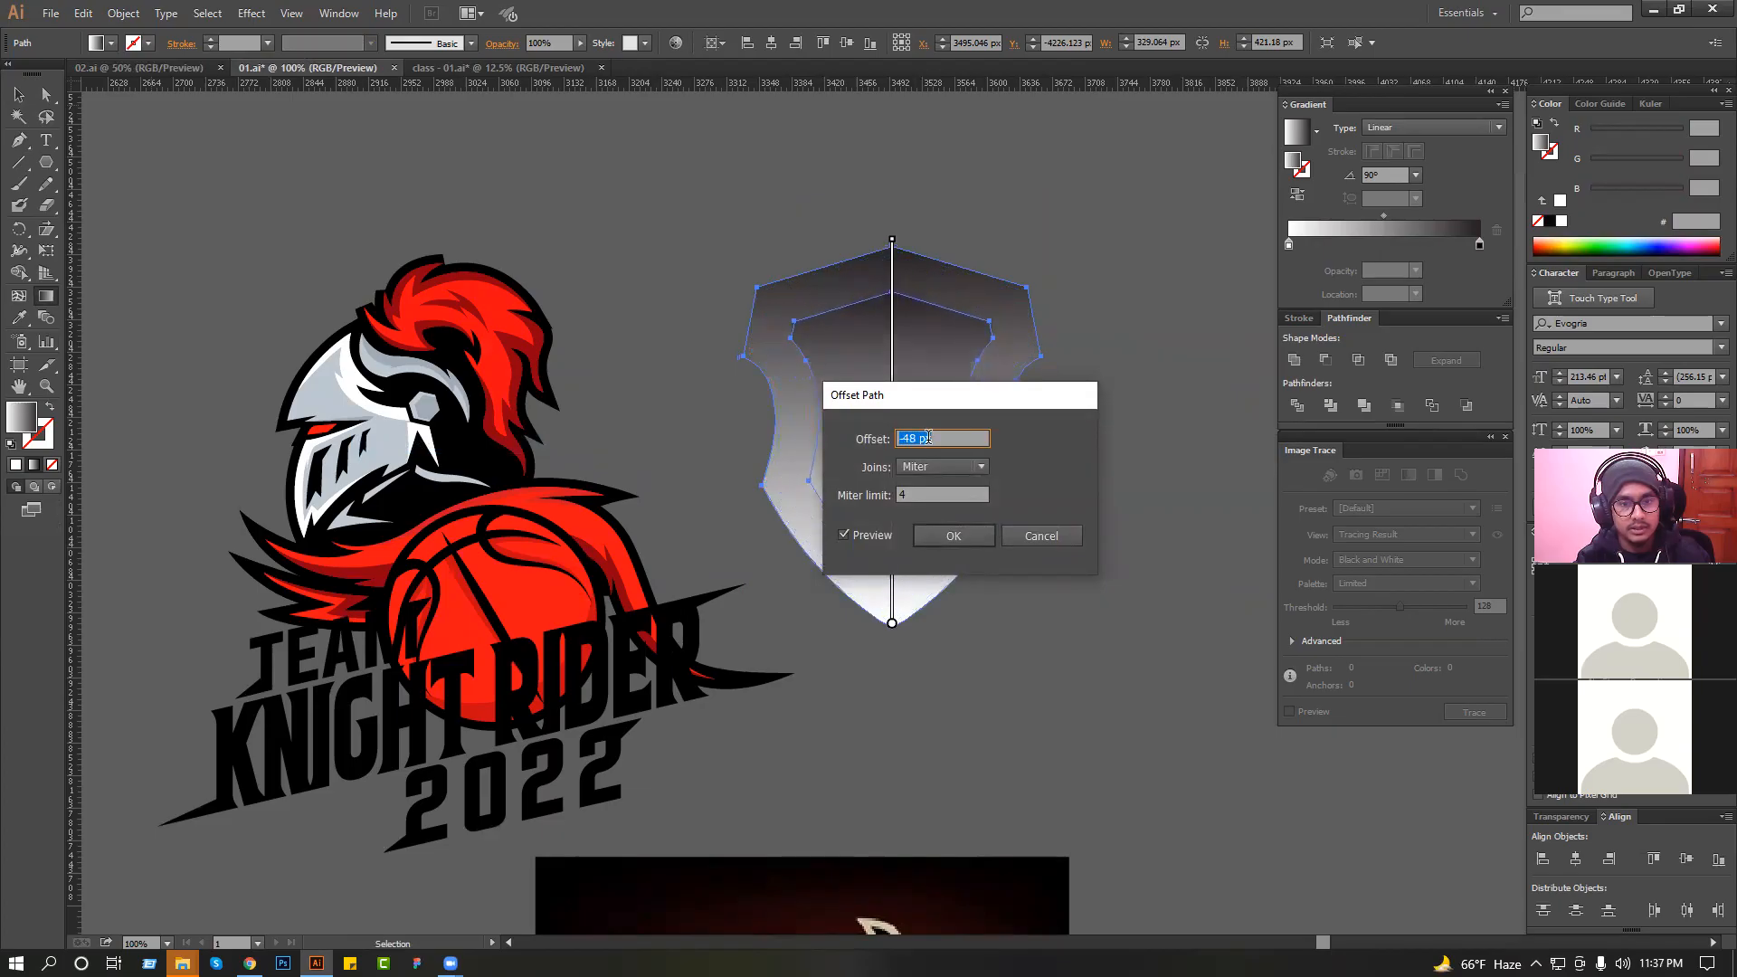
click(944, 536)
Fill the inner shield with black sampled from the knight artwork.
click(20, 324)
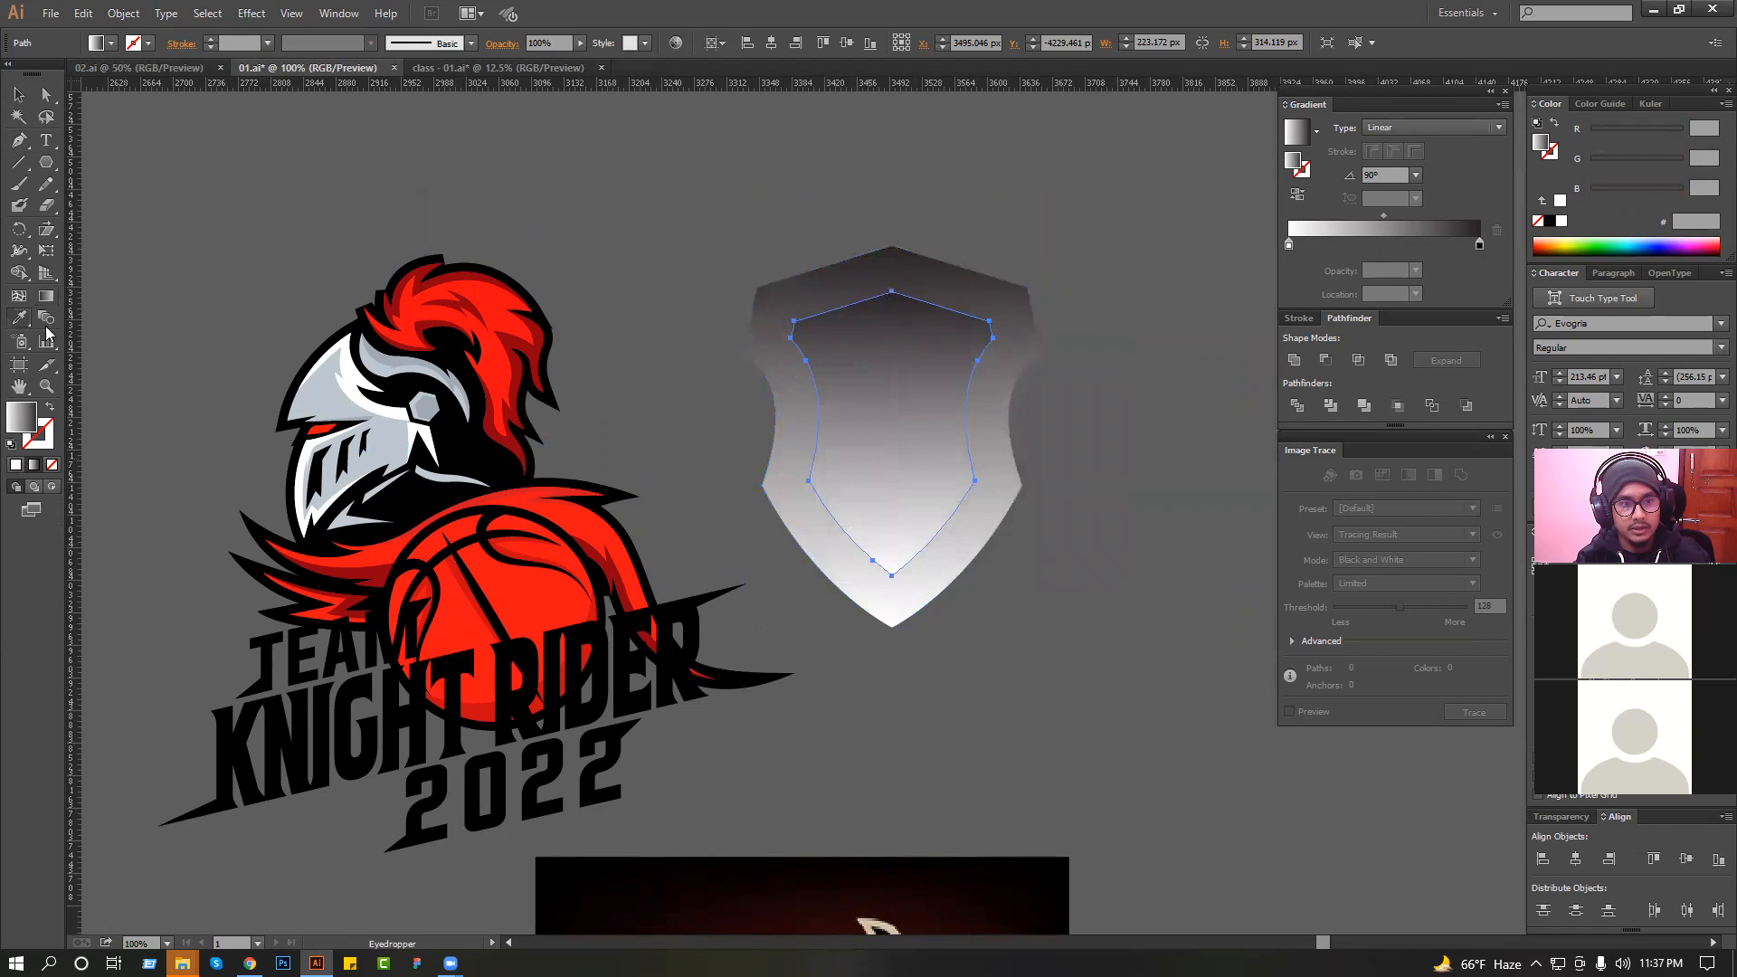
click(465, 444)
click(20, 94)
click(302, 104)
Offset the outer shield's path by -29 px to add a middle shield between the outer and black shapes.
click(881, 268)
click(123, 12)
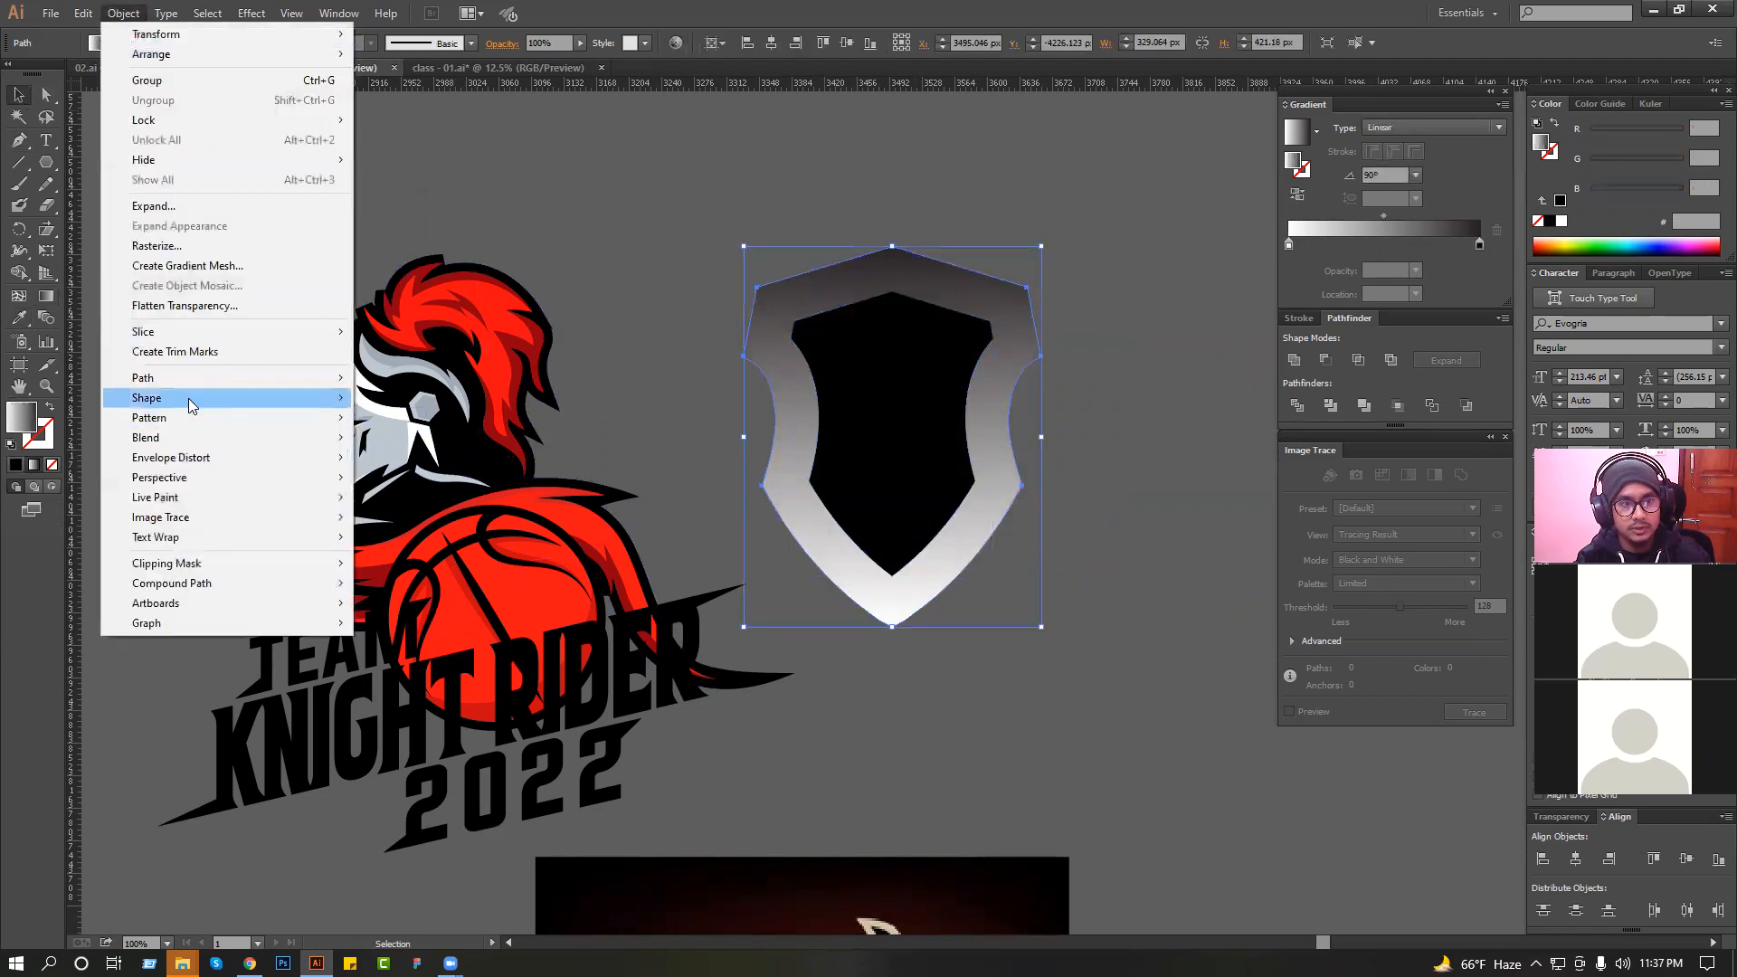
mouse_move(181, 377)
click(530, 443)
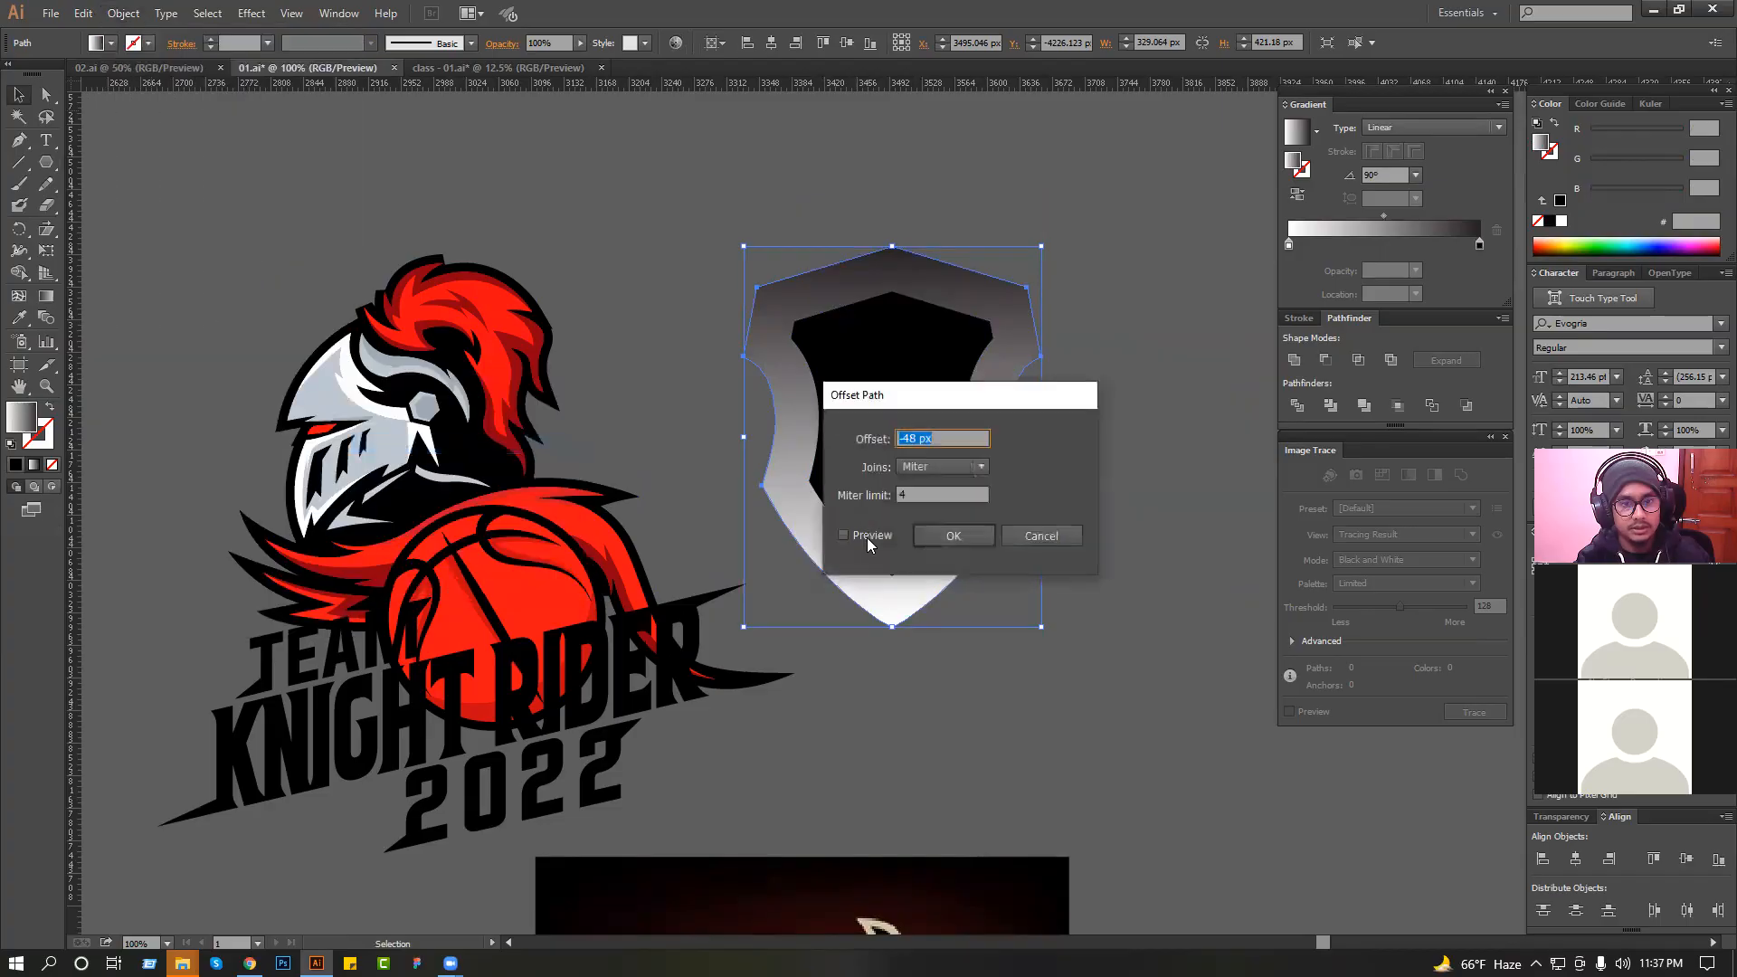
scroll(937, 441, up, 6)
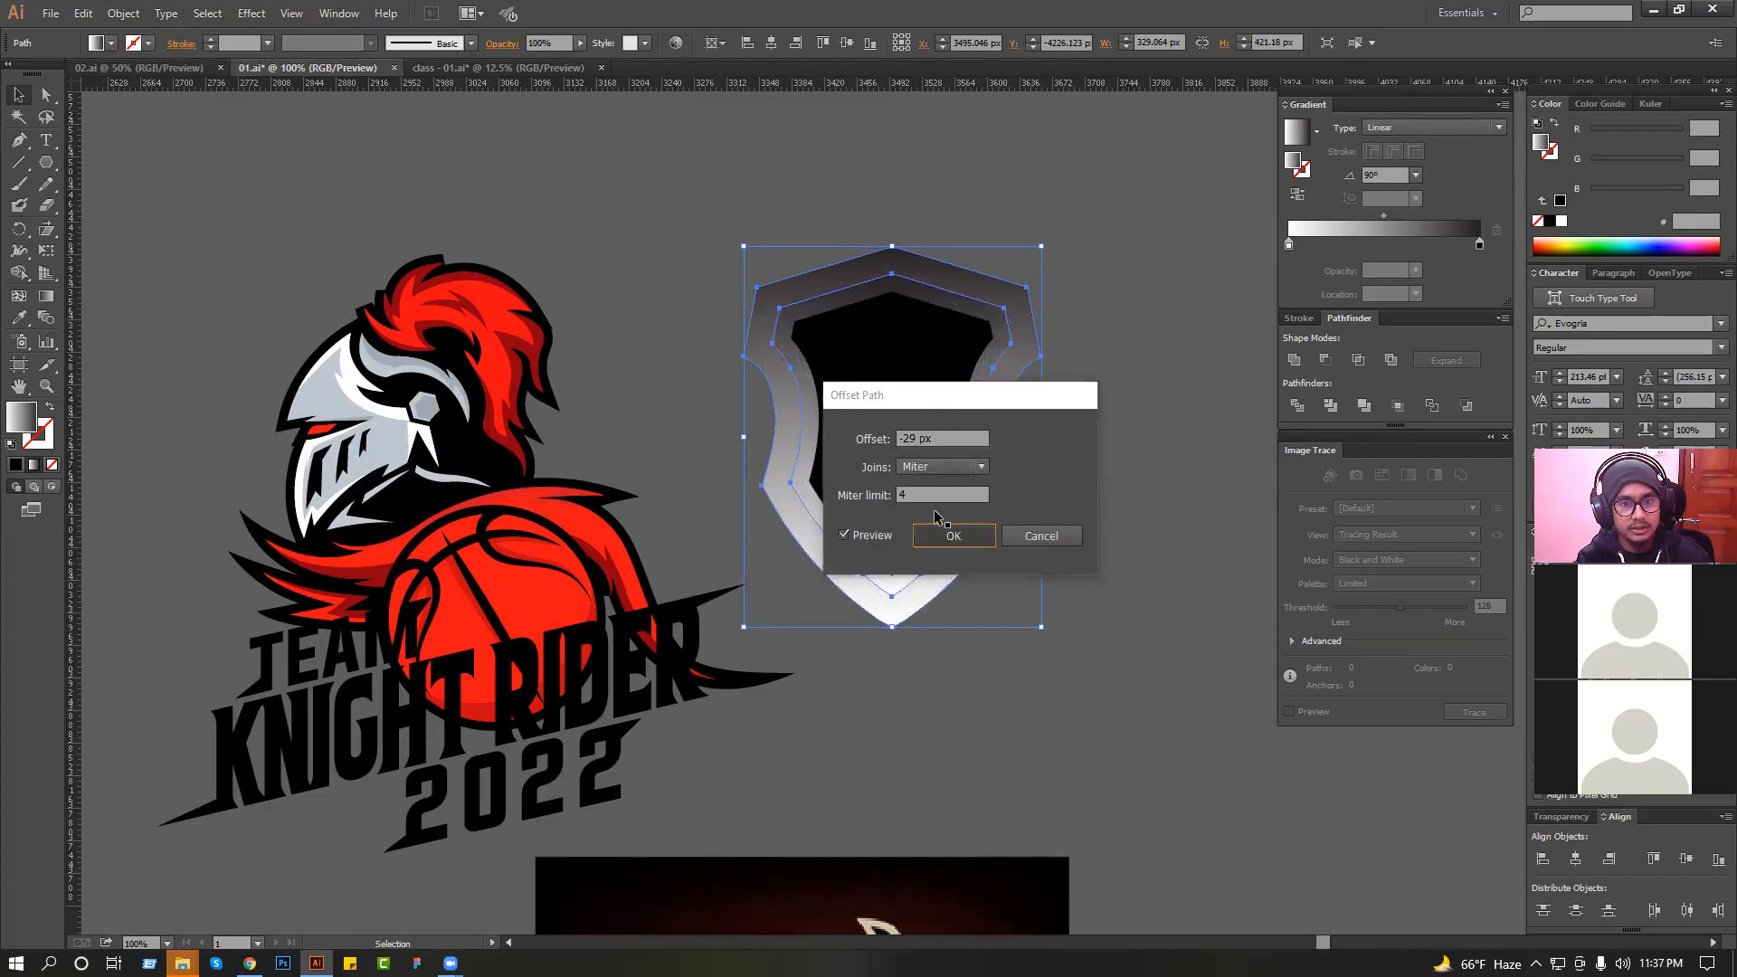
key(Return)
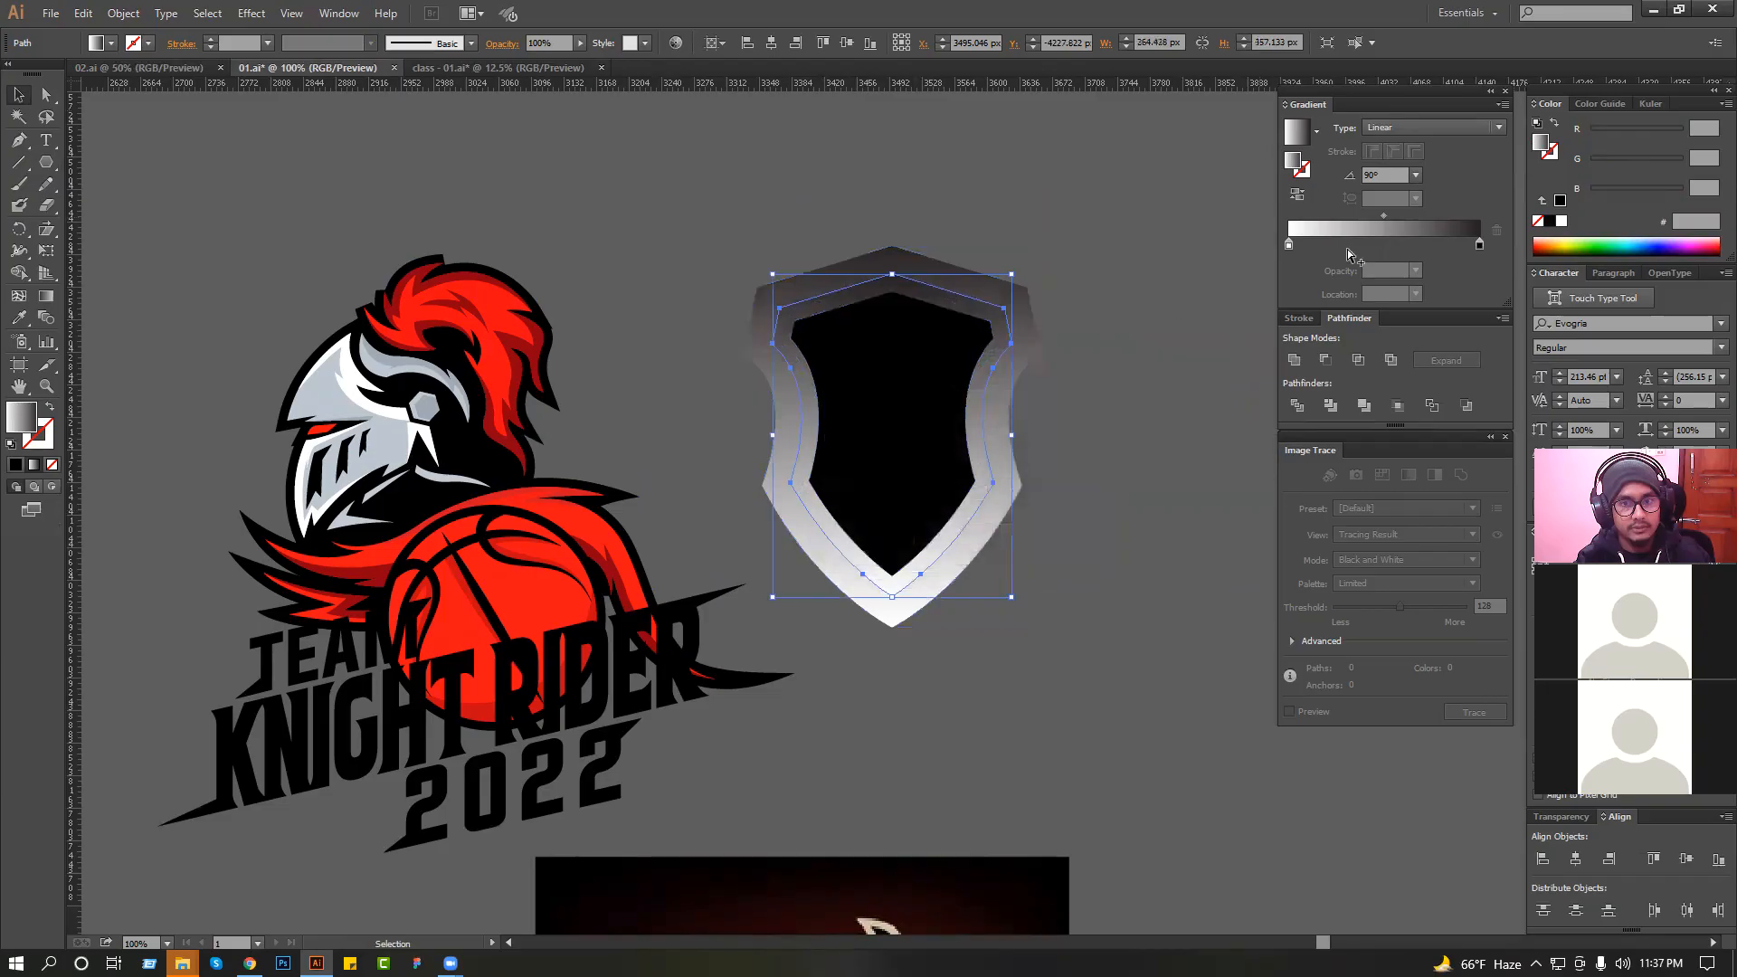
Reverse the middle shield's gradient, then redraw it straight down at -90°, ending well below the shield's point.
click(1298, 194)
click(1097, 208)
ctrl+click(962, 297)
click(45, 296)
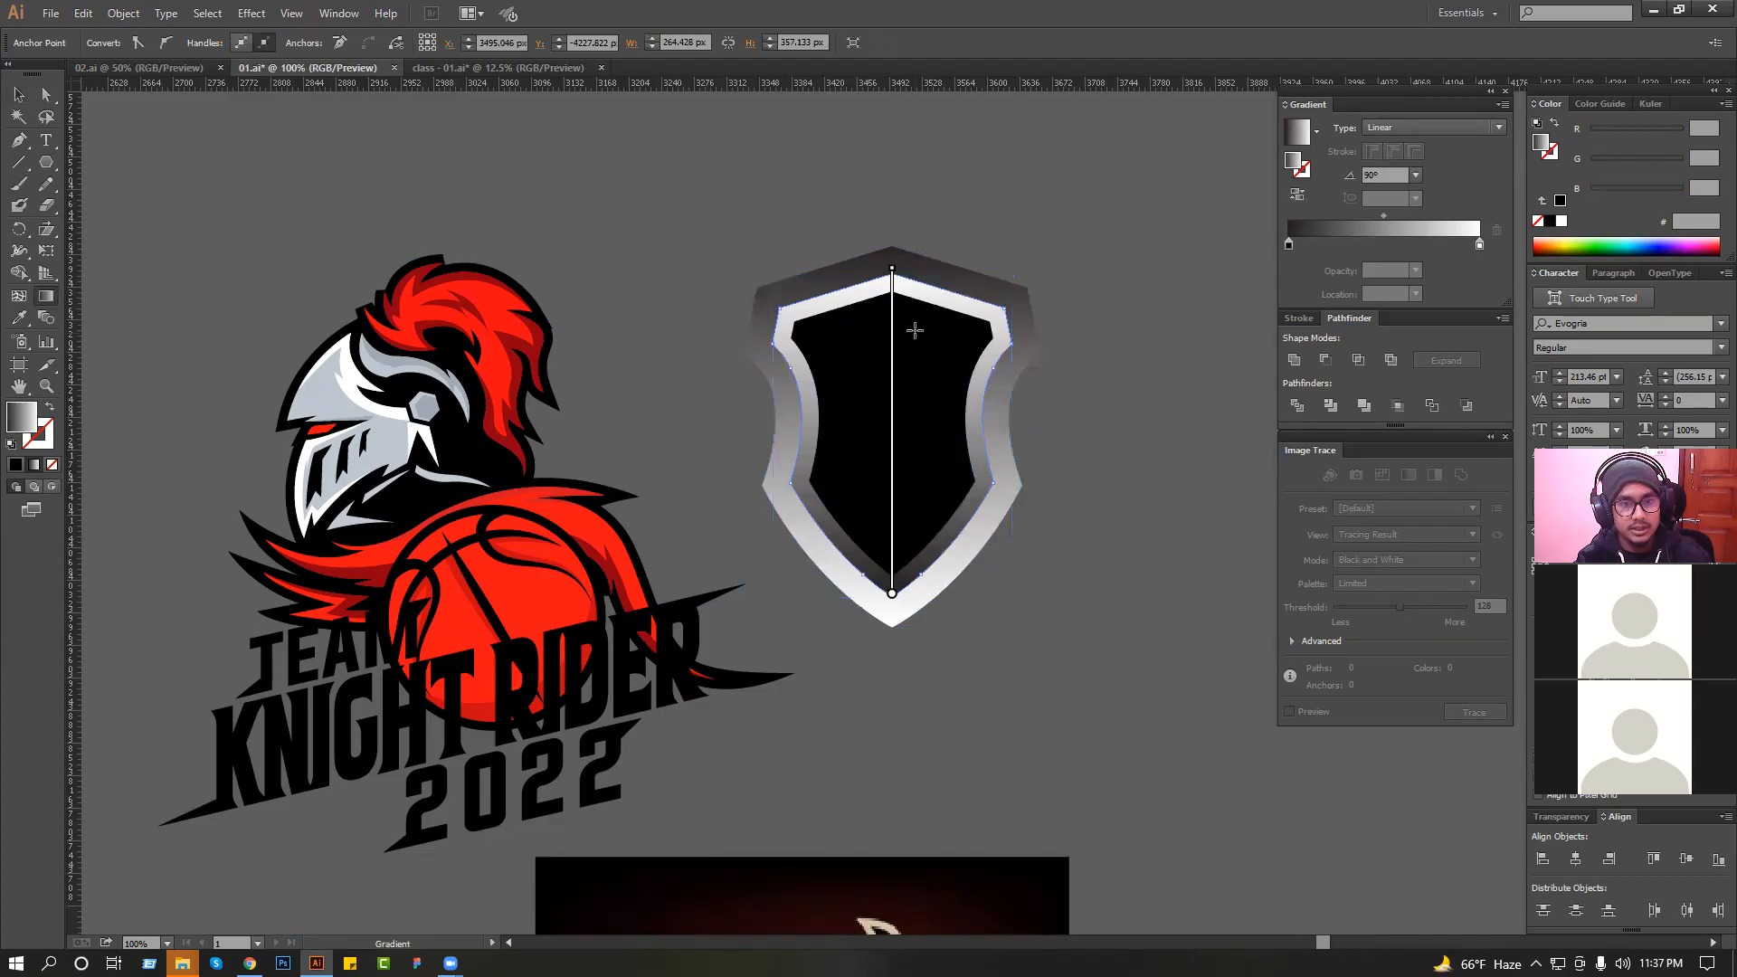
drag(909, 485, 941, 790)
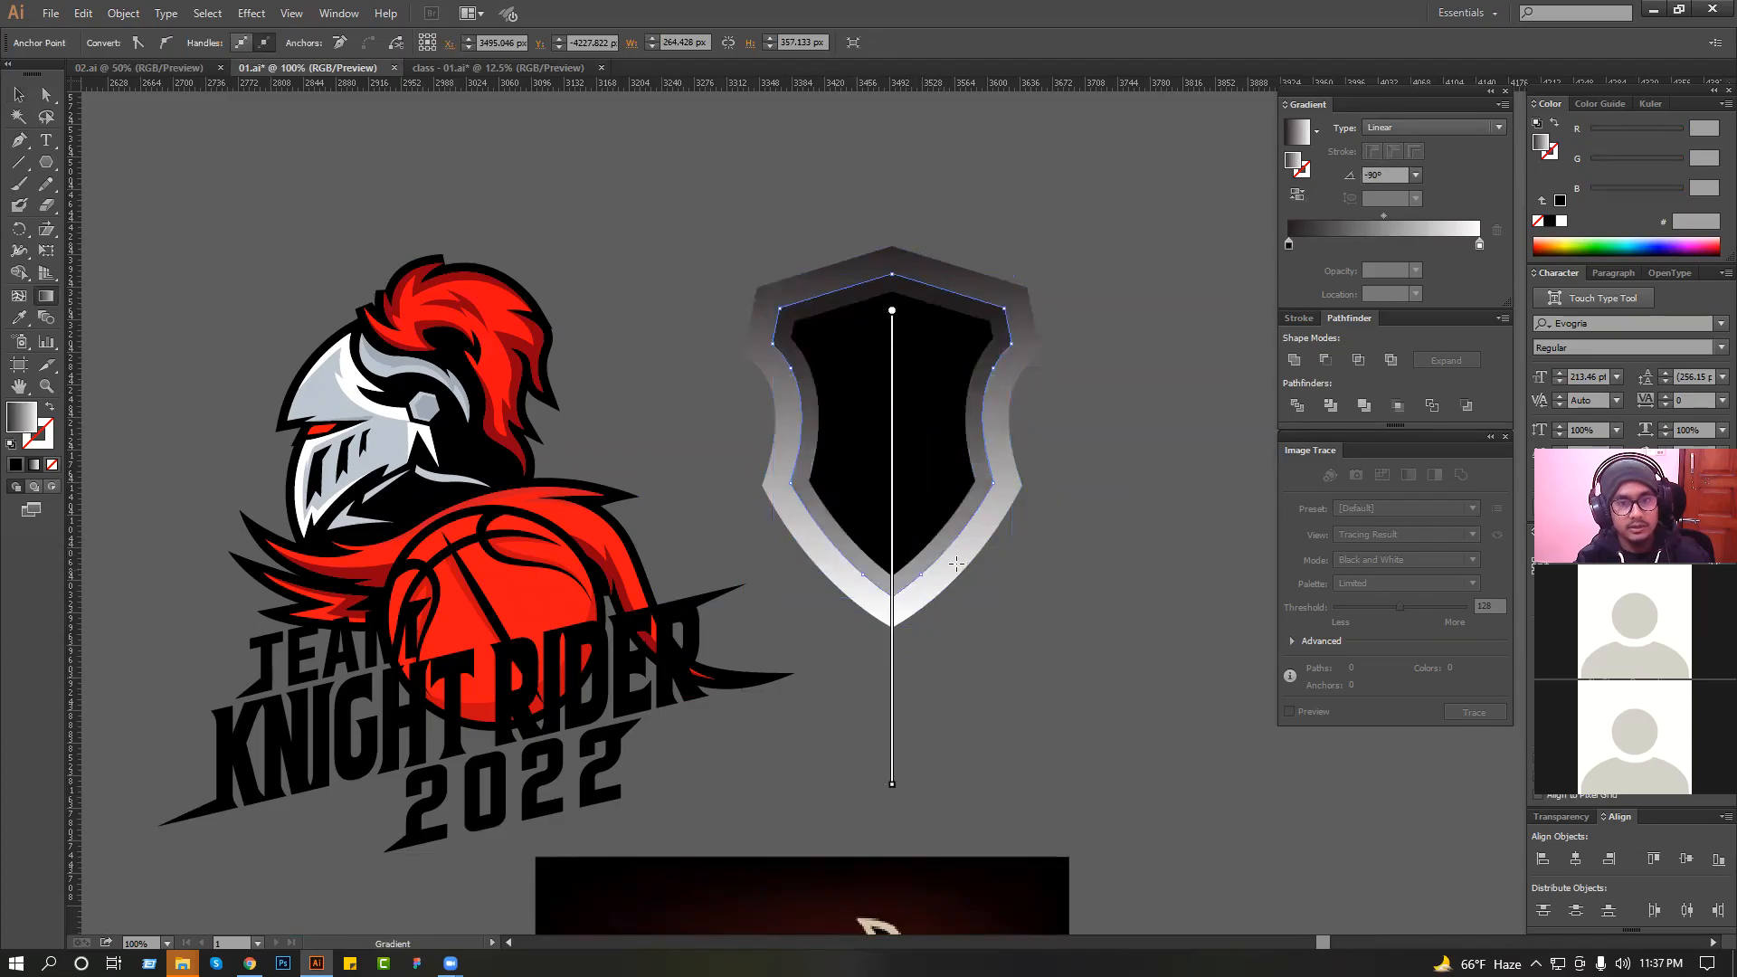
Undo the middle shield's last gradient and redraw it straight up at 90°, starting below the shield's point.
key(ctrl+z)
drag(941, 552, 899, 170)
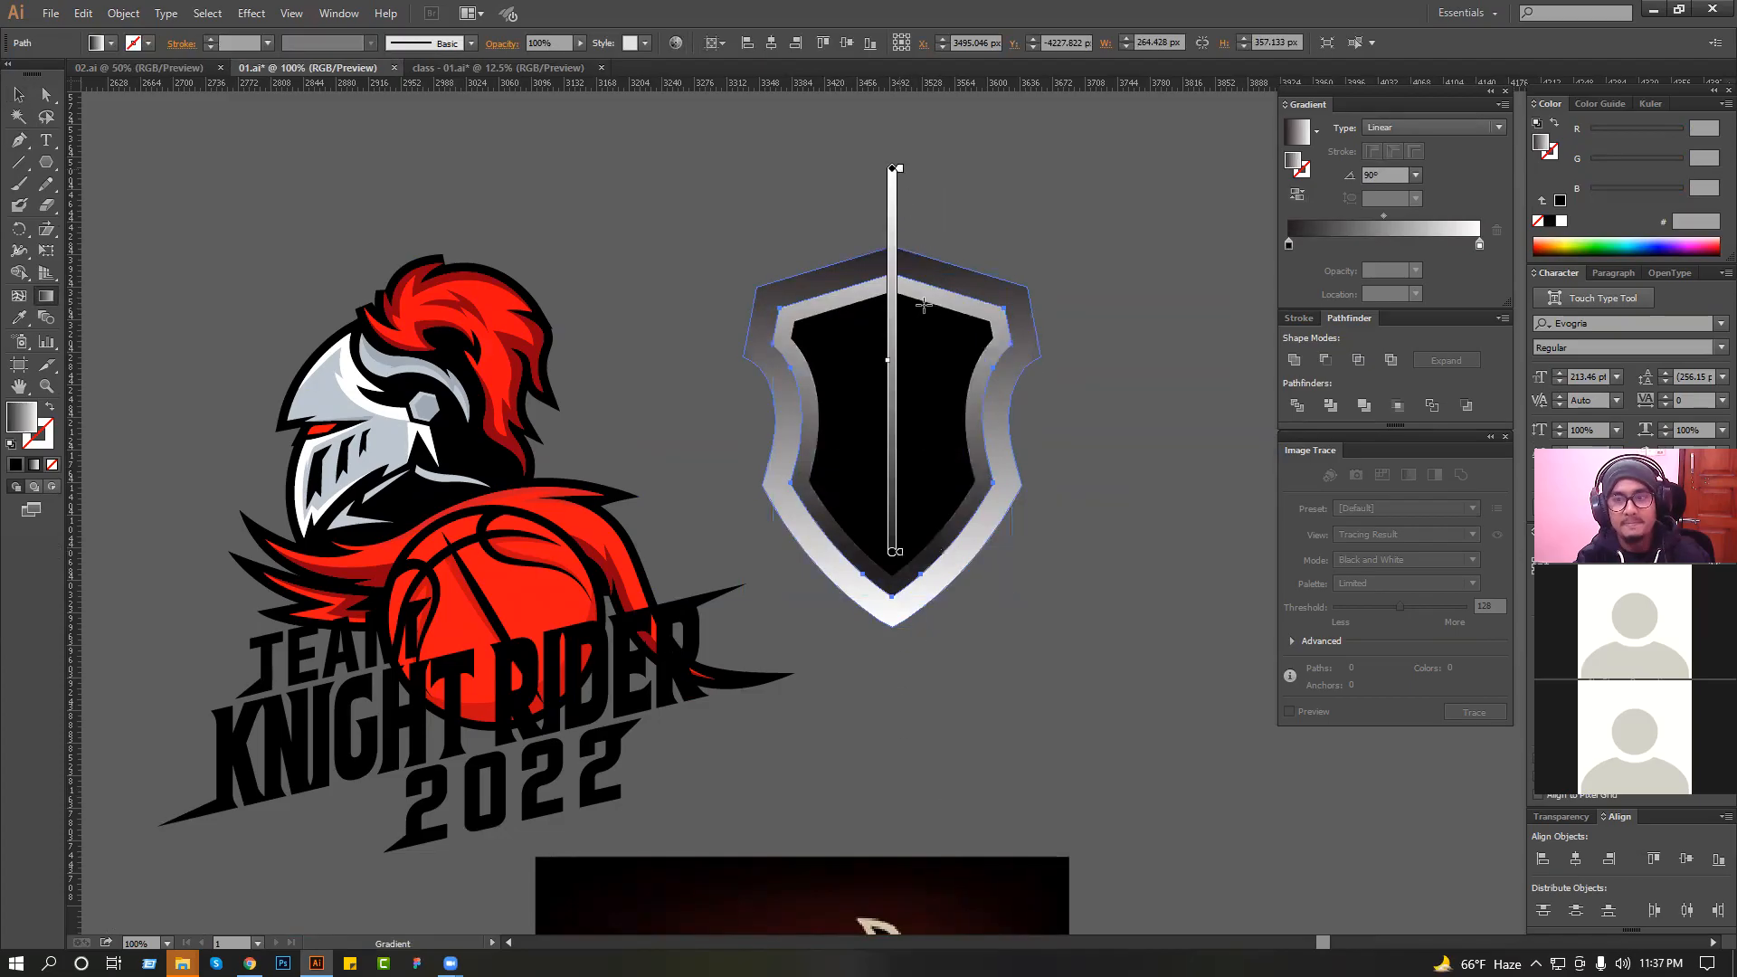
drag(892, 715, 892, 323)
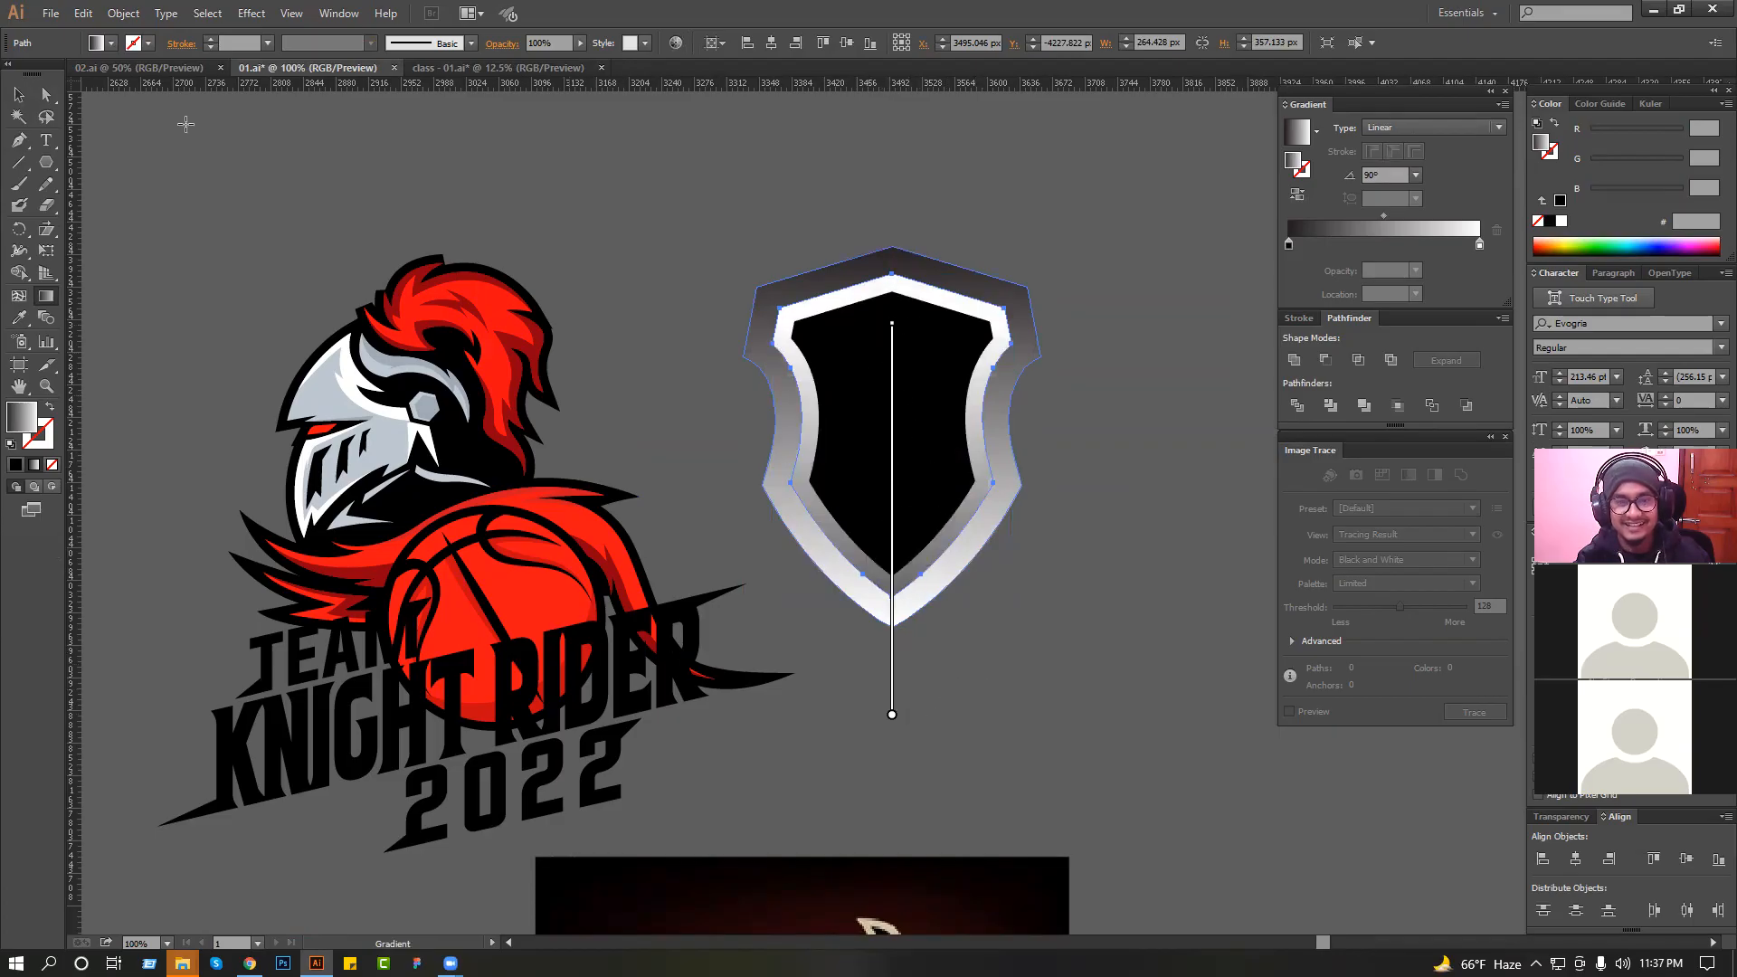
Redraw the outer shield's gradient vertically at 90°, extending its dark end above the shield's top point.
key(v)
click(46, 296)
scroll(872, 470, up, 2)
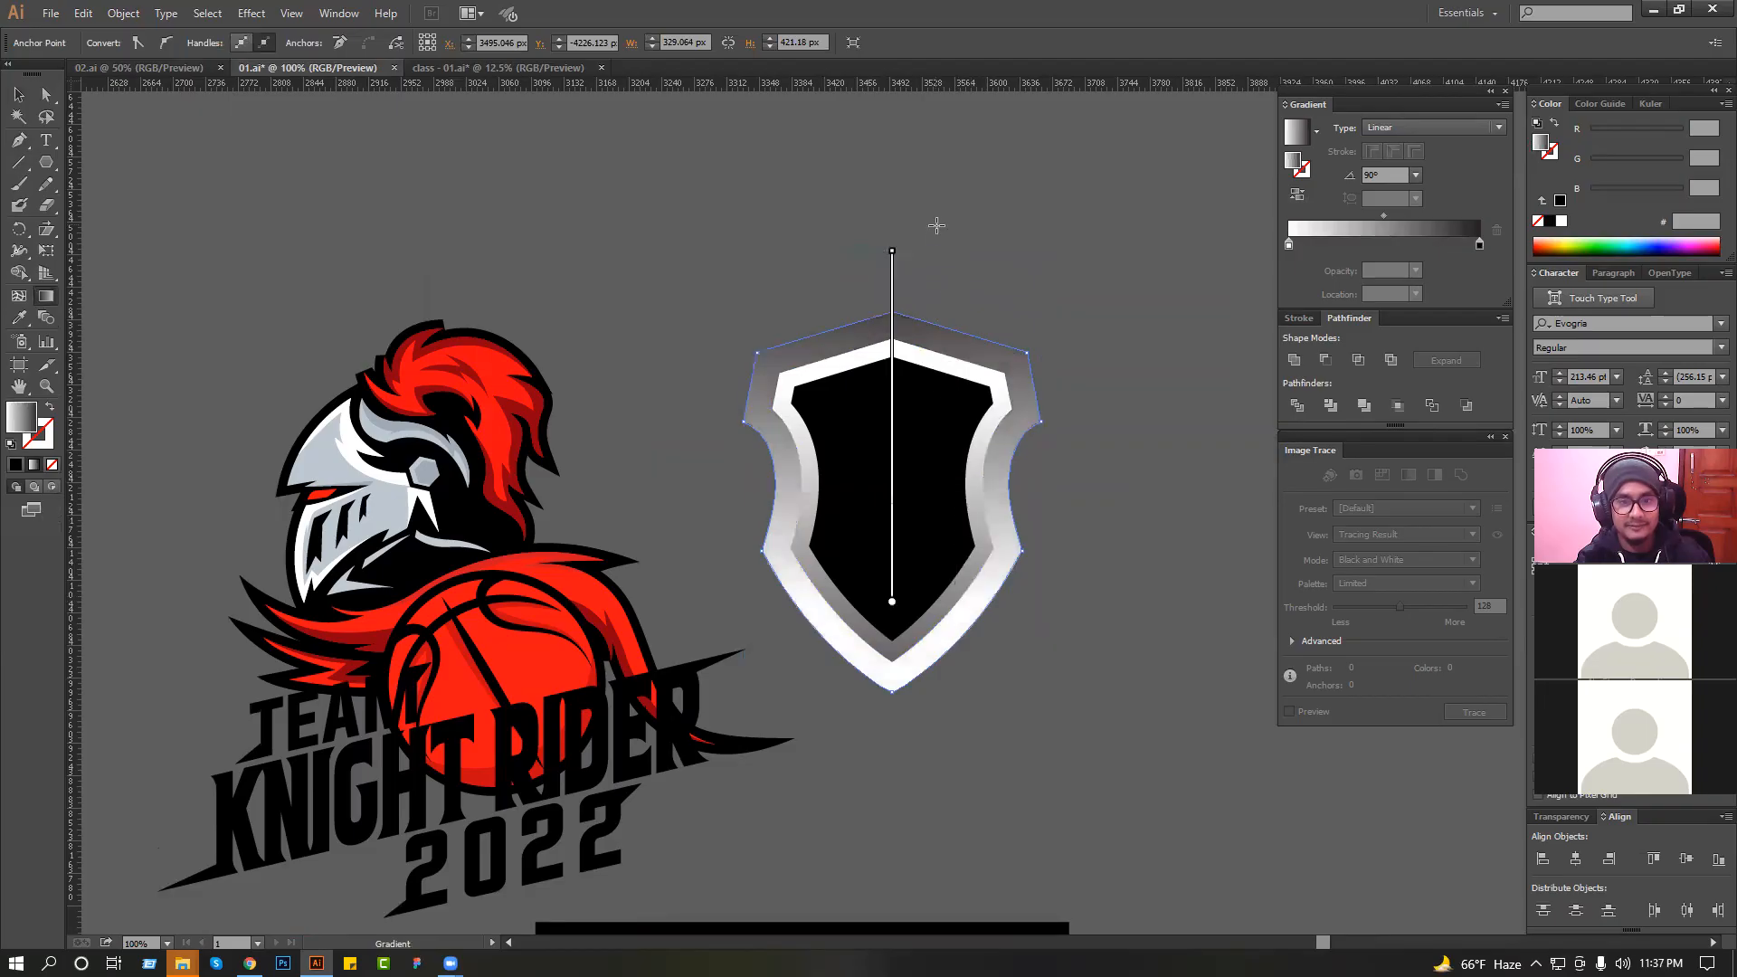
mouse_move(892, 250)
mouse_down()
mouse_move(892, 308)
mouse_move(892, 211)
mouse_up()
click(19, 95)
click(746, 174)
drag(756, 205, 1015, 535)
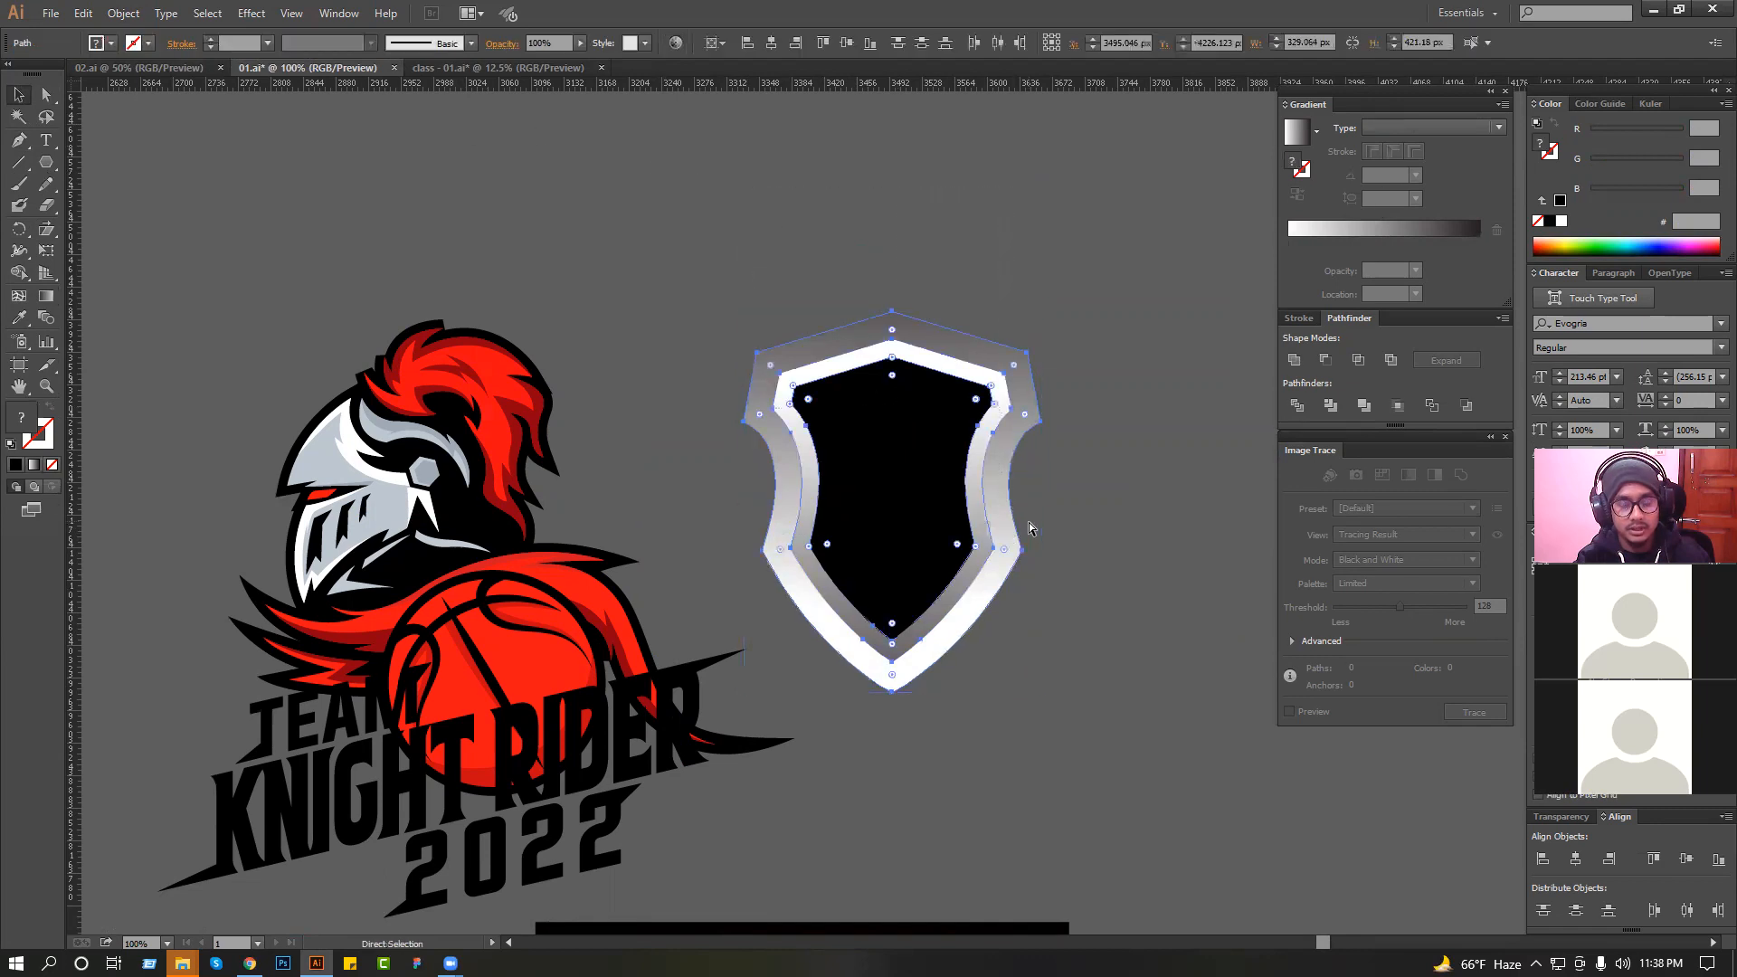
click(1056, 518)
Offset the outer shield's path slightly outward with mitered joins to create an outline shape around it.
click(1027, 382)
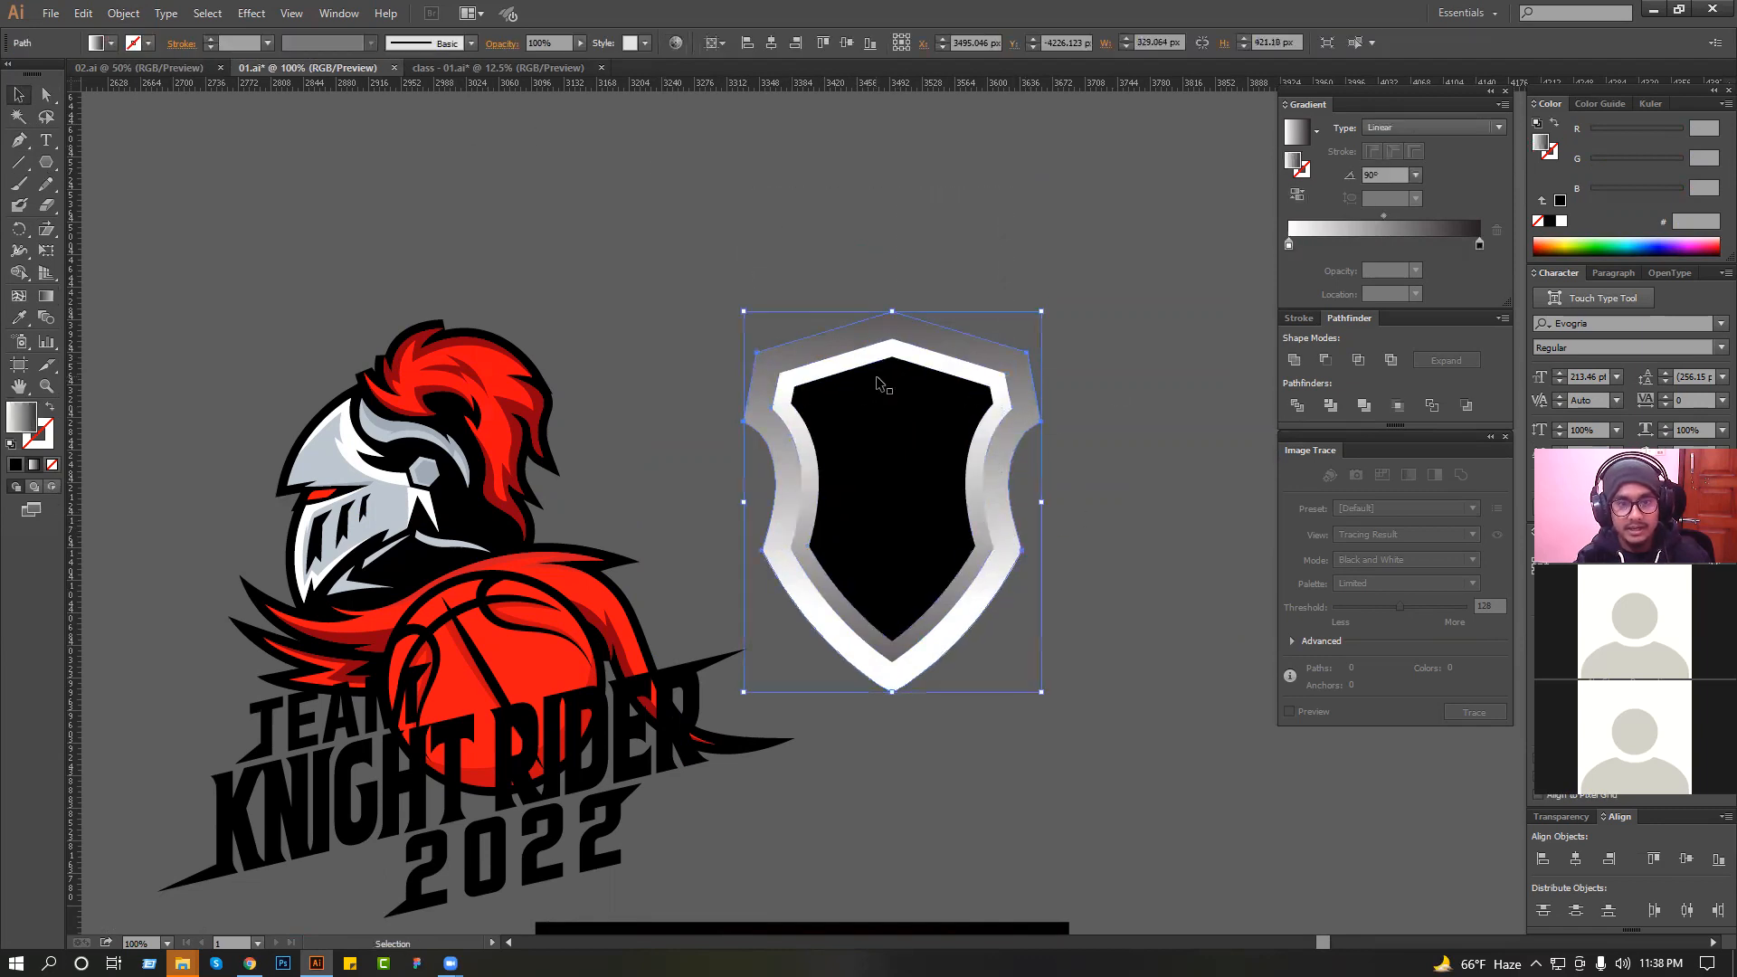
click(124, 13)
click(832, 248)
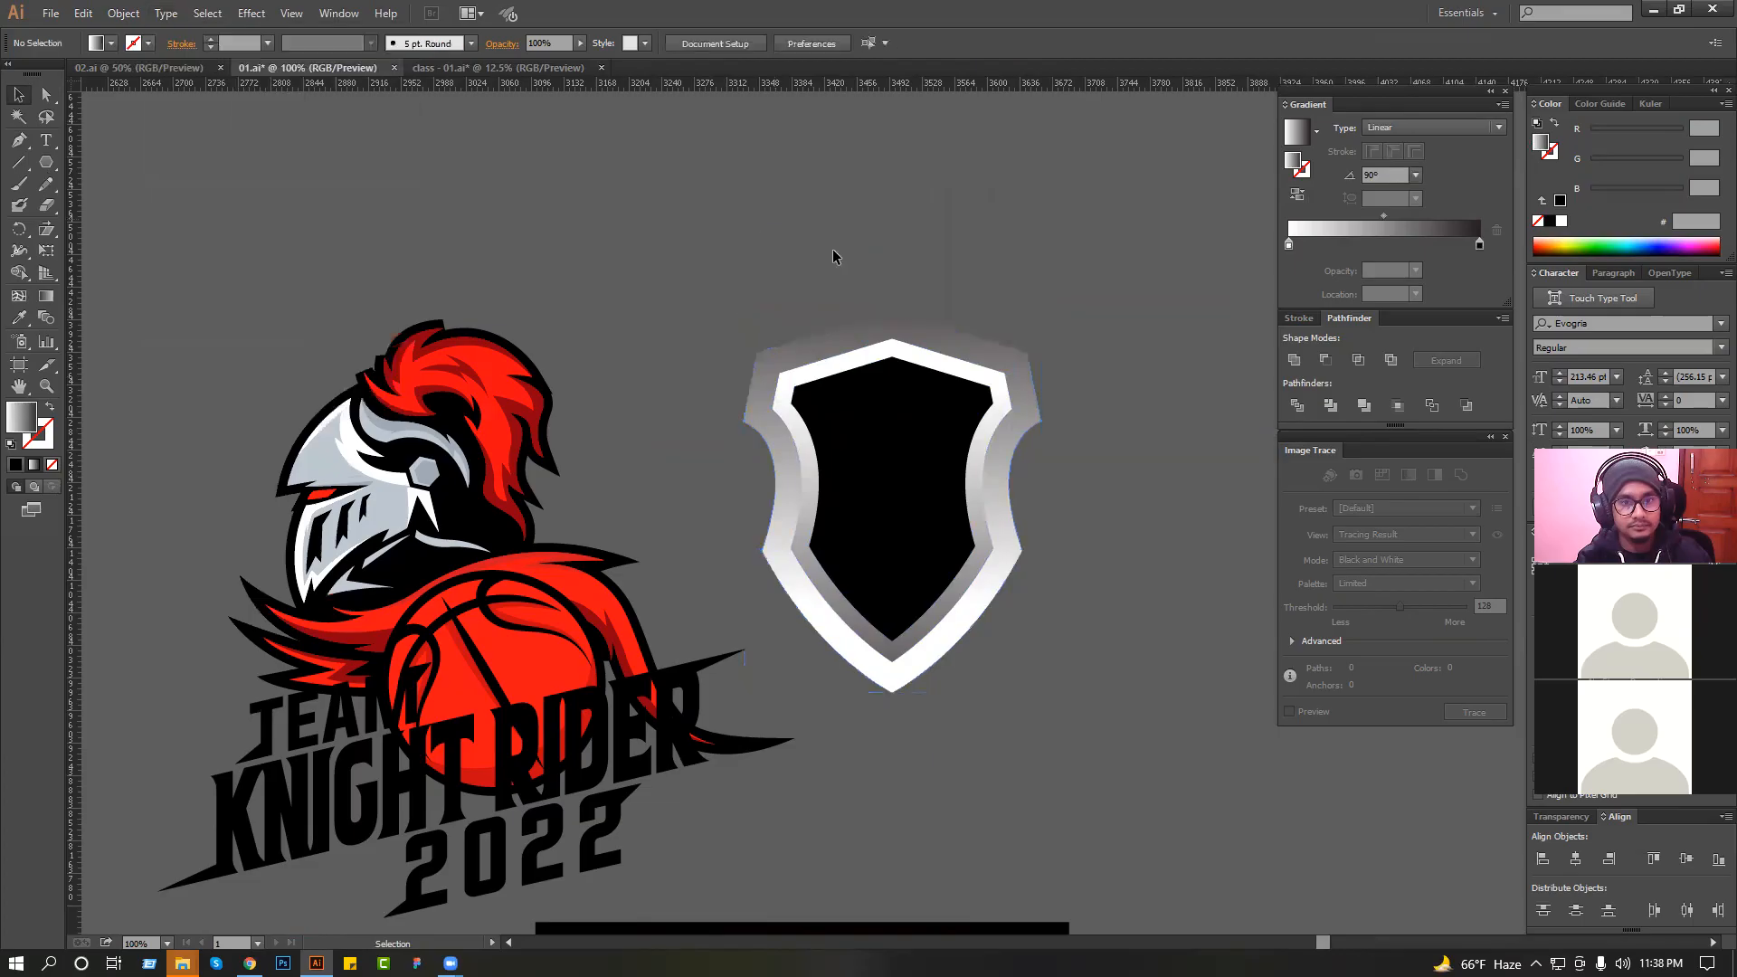
click(968, 360)
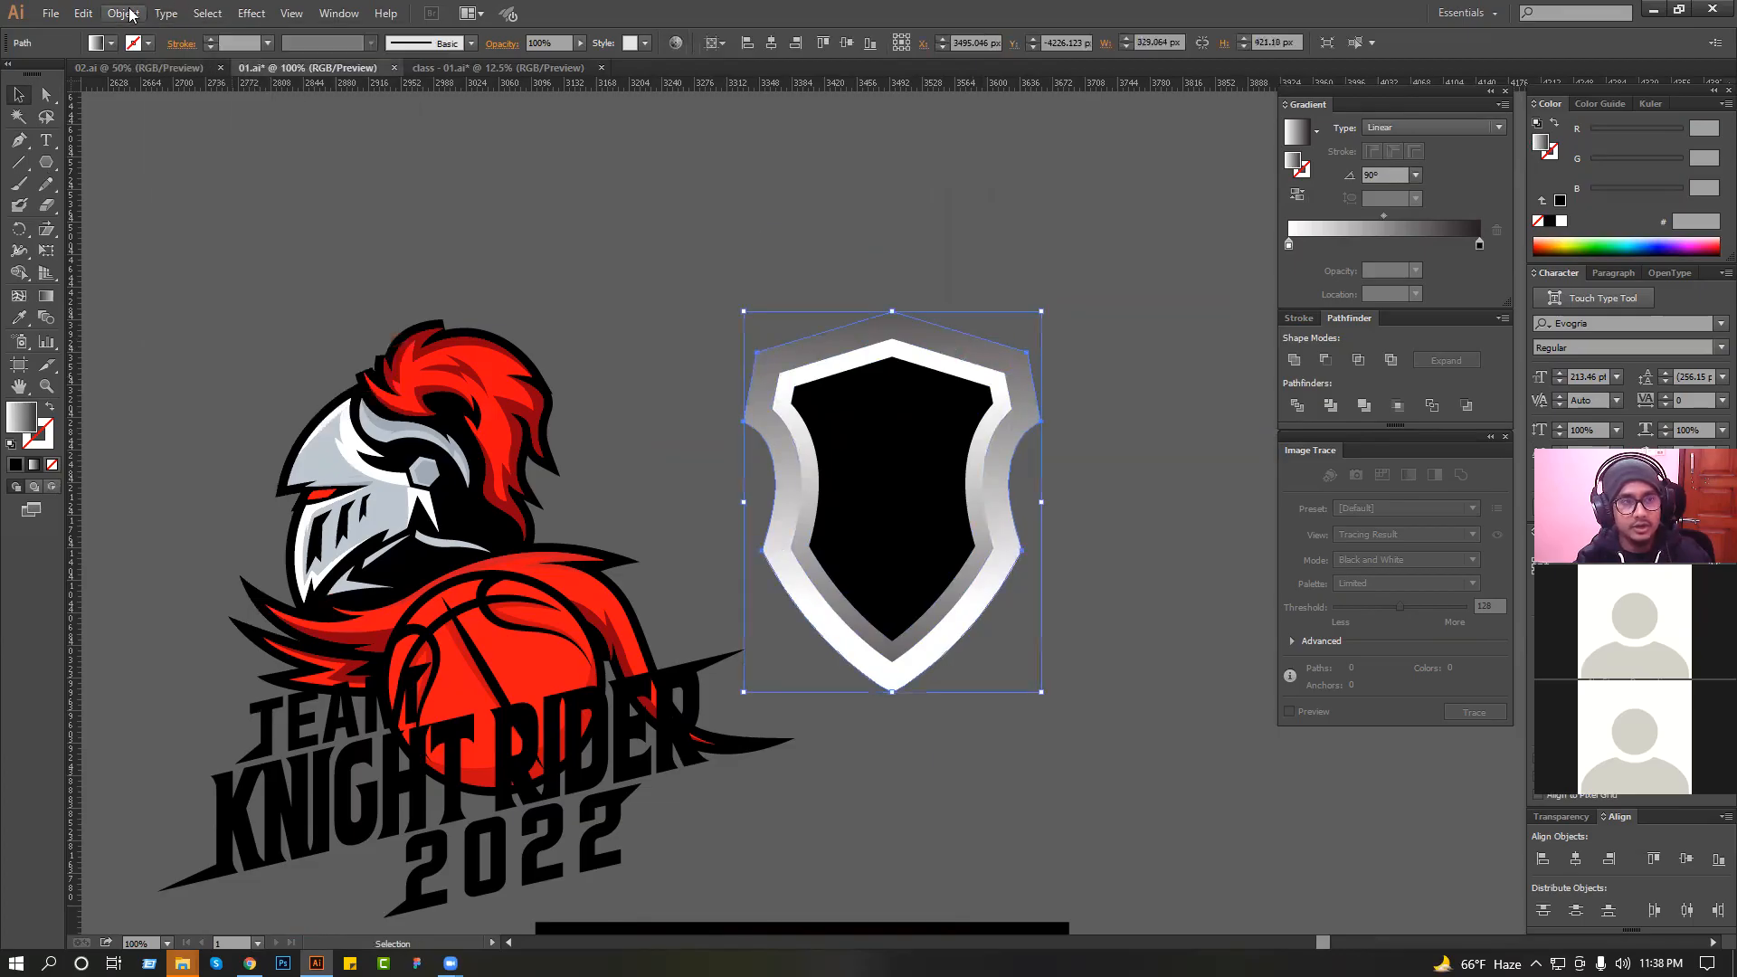
click(124, 13)
mouse_move(224, 381)
click(425, 440)
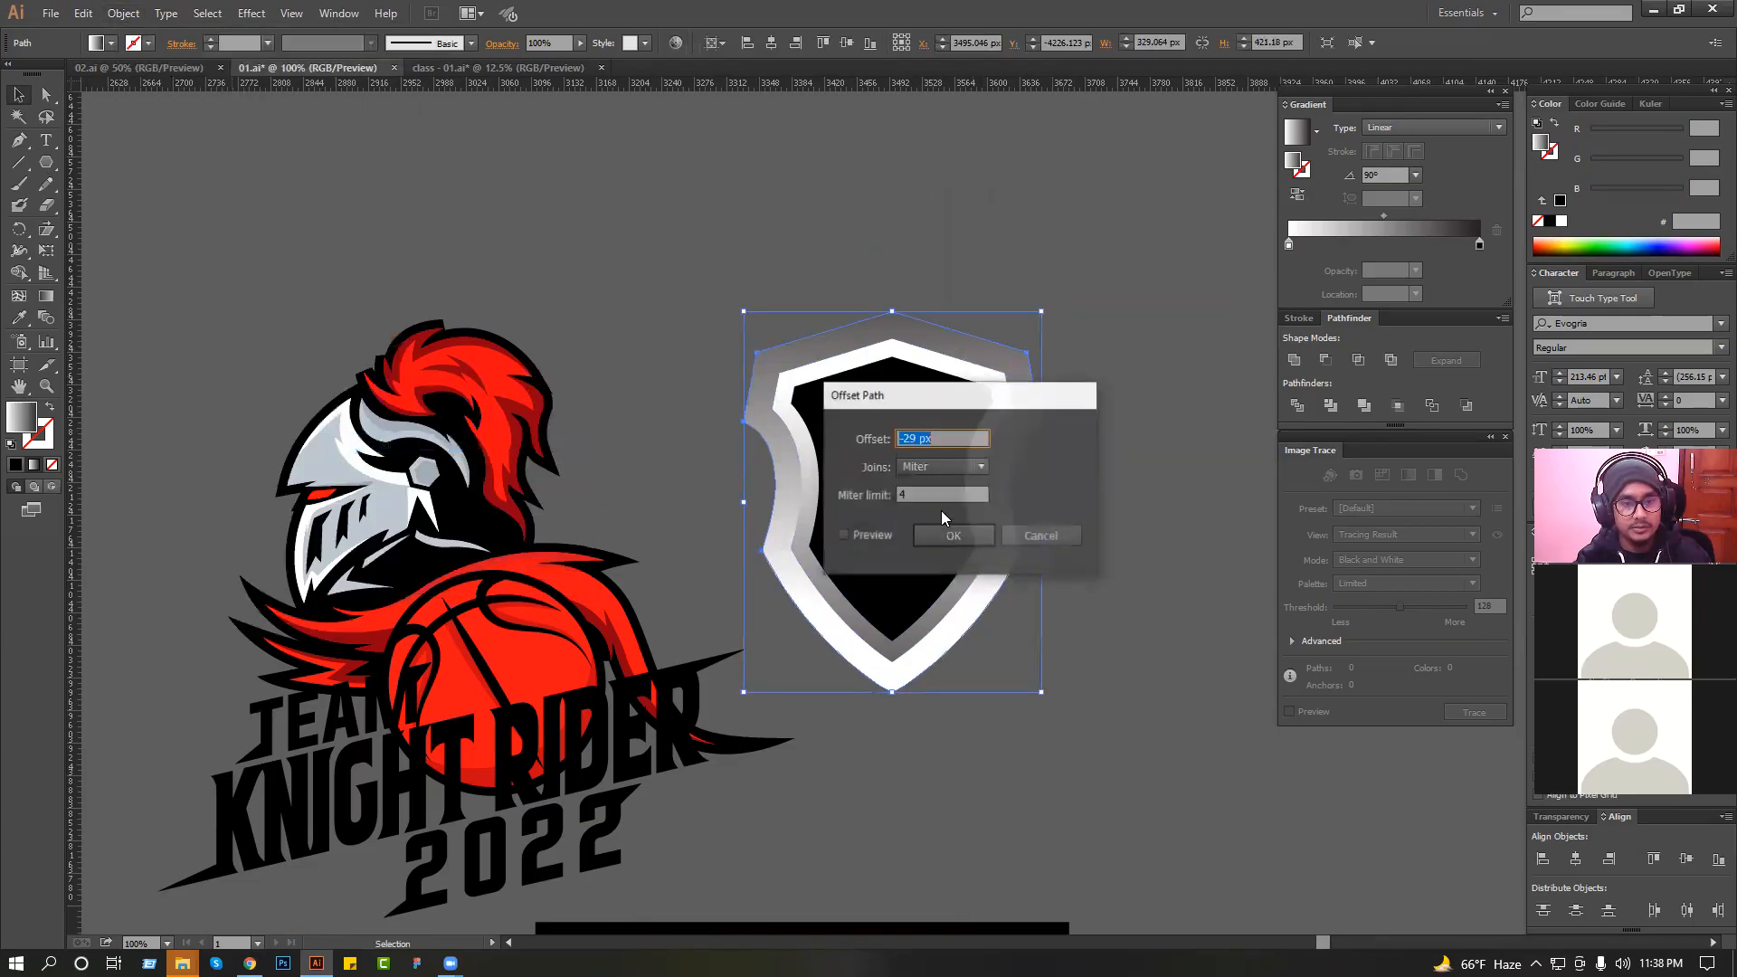
click(872, 535)
click(934, 440)
scroll(934, 440, up, 20)
scroll(934, 440, up, 1)
click(945, 541)
Fill the new outline shape with black sampled from the knight artwork.
click(17, 319)
click(472, 487)
click(18, 95)
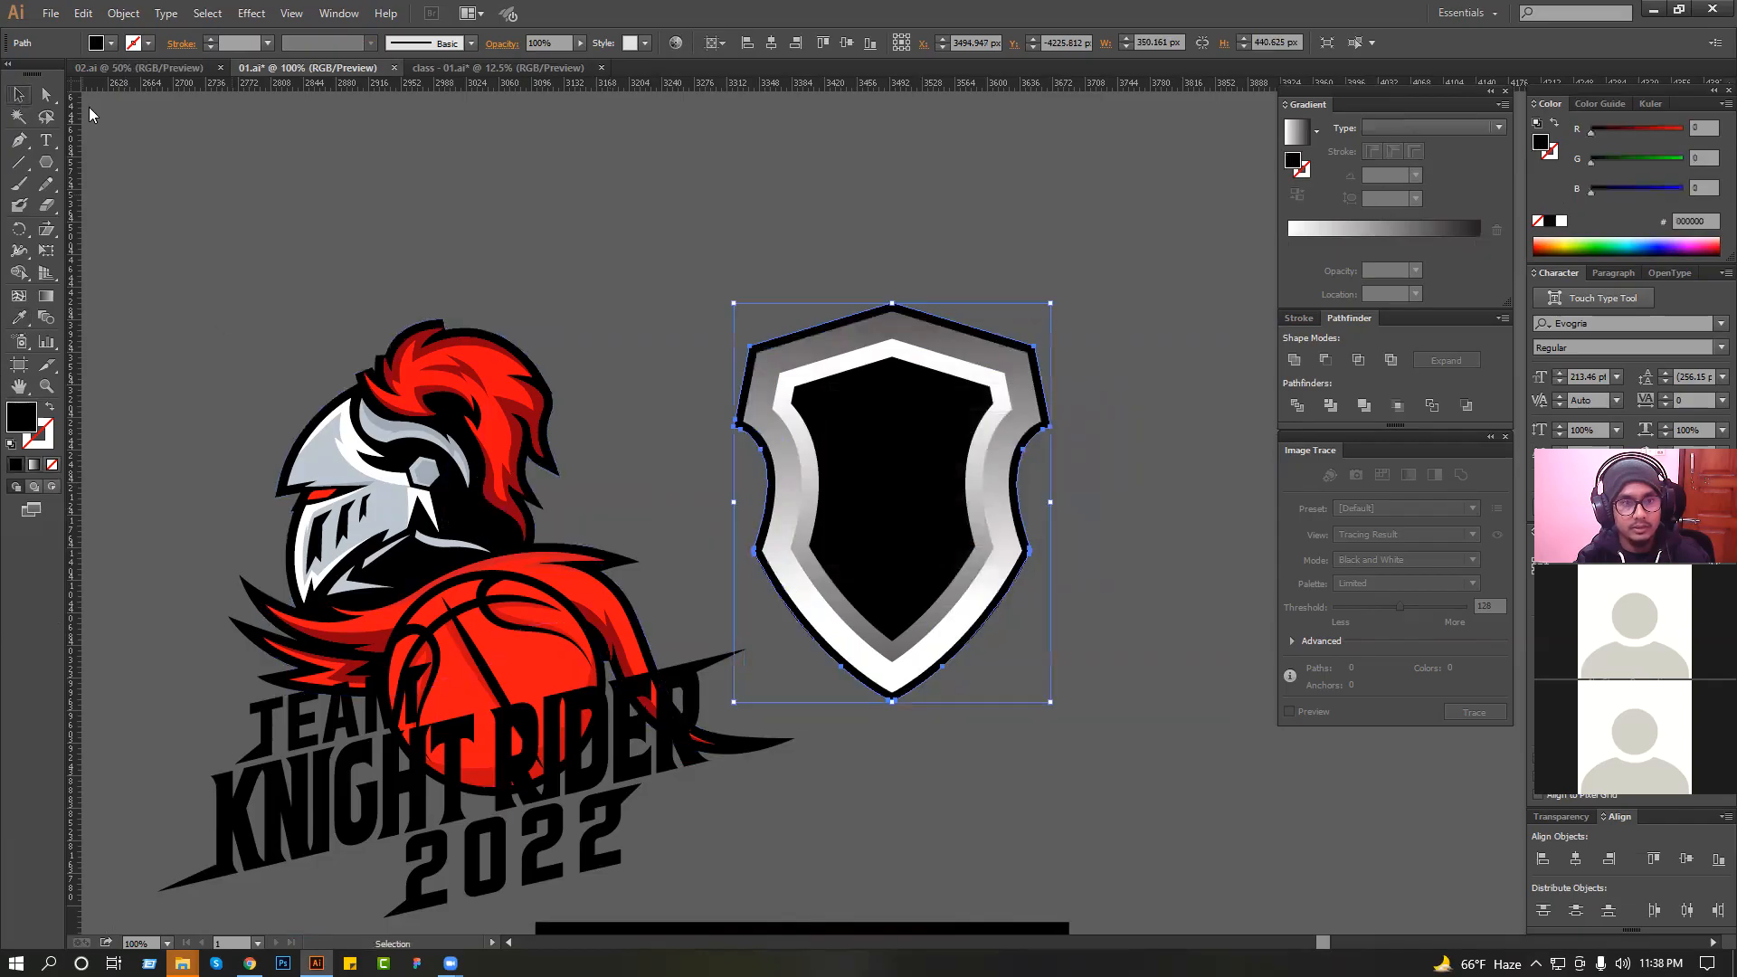
click(92, 111)
Move the shield group over the knight artwork and enlarge it proportionally to about 517 px wide.
scroll(907, 539, down, 1)
click(815, 501)
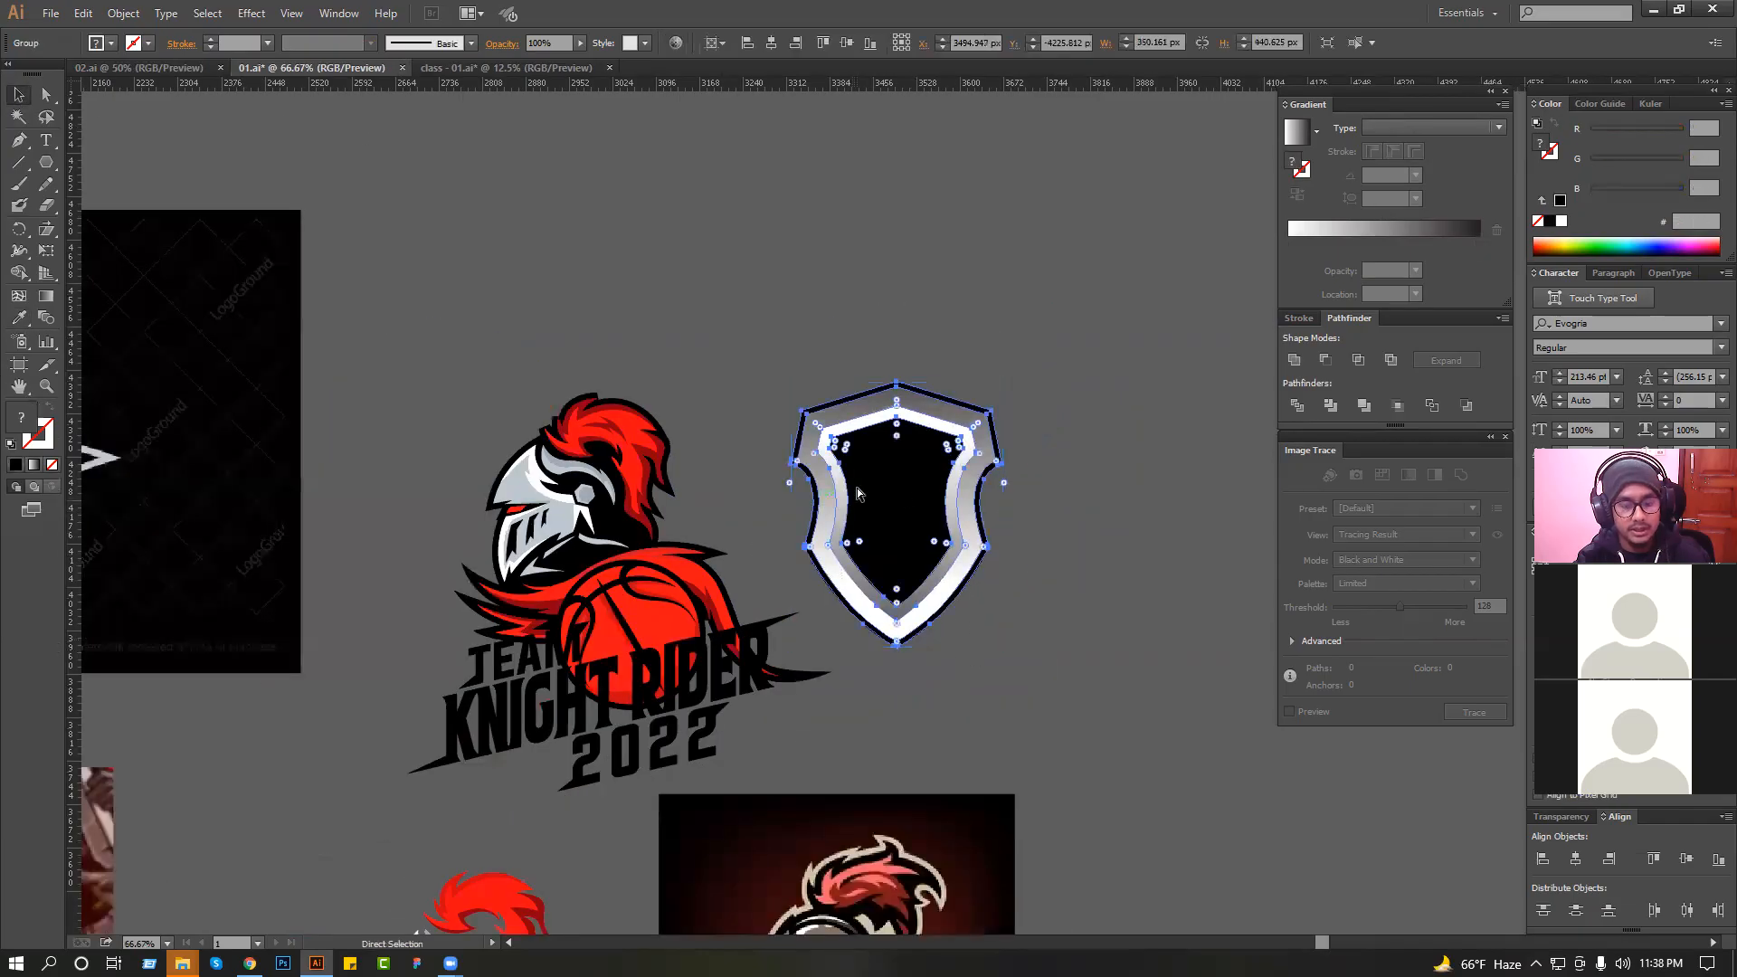
drag(1004, 517, 1126, 344)
click(1056, 514)
drag(1029, 390, 715, 504)
scroll(715, 502, down, 1)
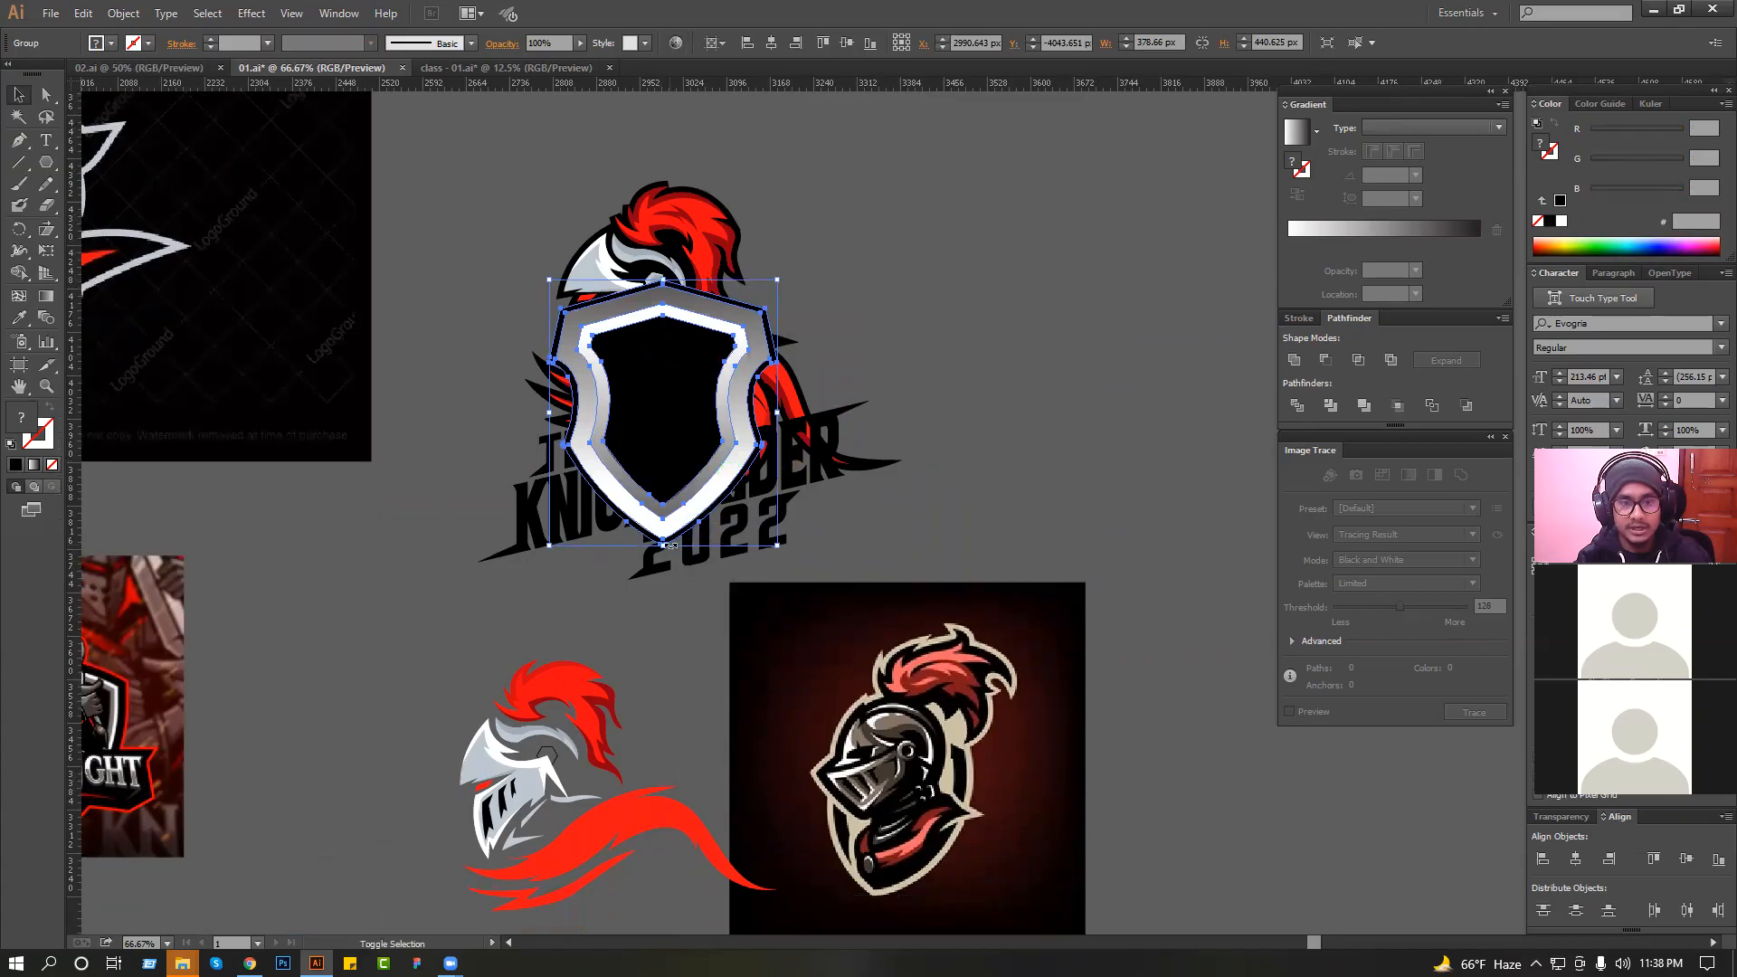
drag(665, 546, 681, 647)
click(908, 484)
click(710, 417)
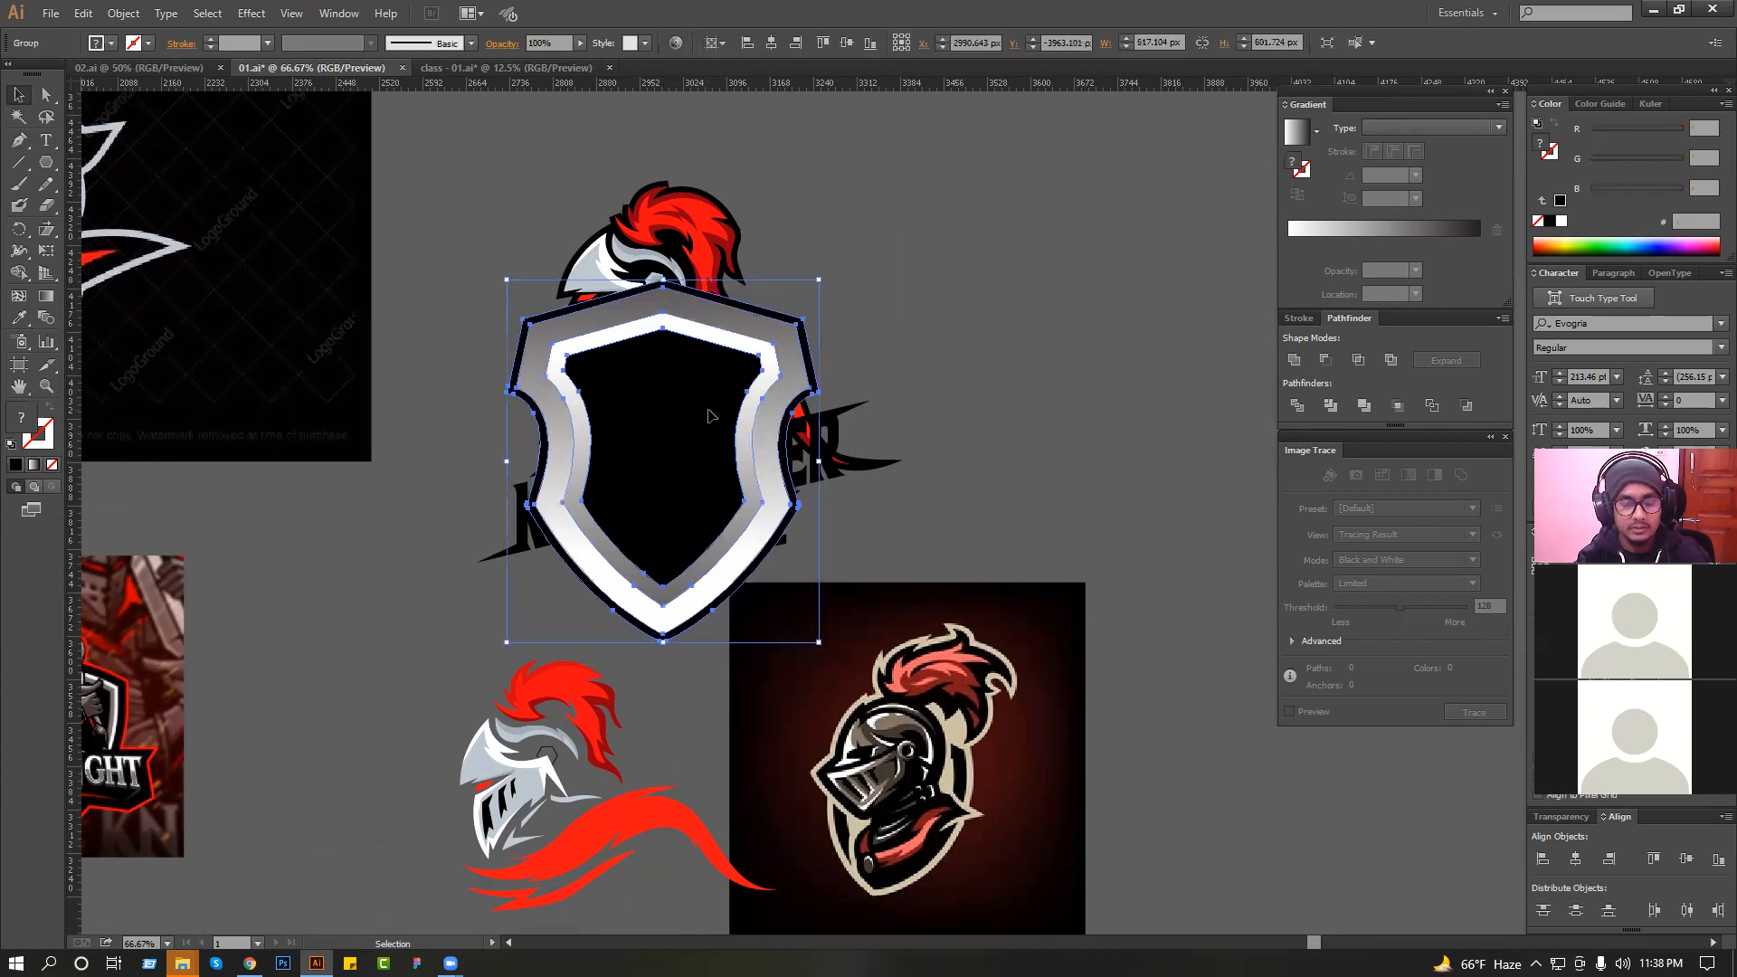
Send the shield group behind the knight, basketball and lettering.
key(ctrl+shift+bracketleft)
click(986, 345)
drag(452, 201, 1033, 503)
ctrl+alt+click(966, 588)
ctrl+alt+click(827, 487)
ctrl+alt+click(827, 488)
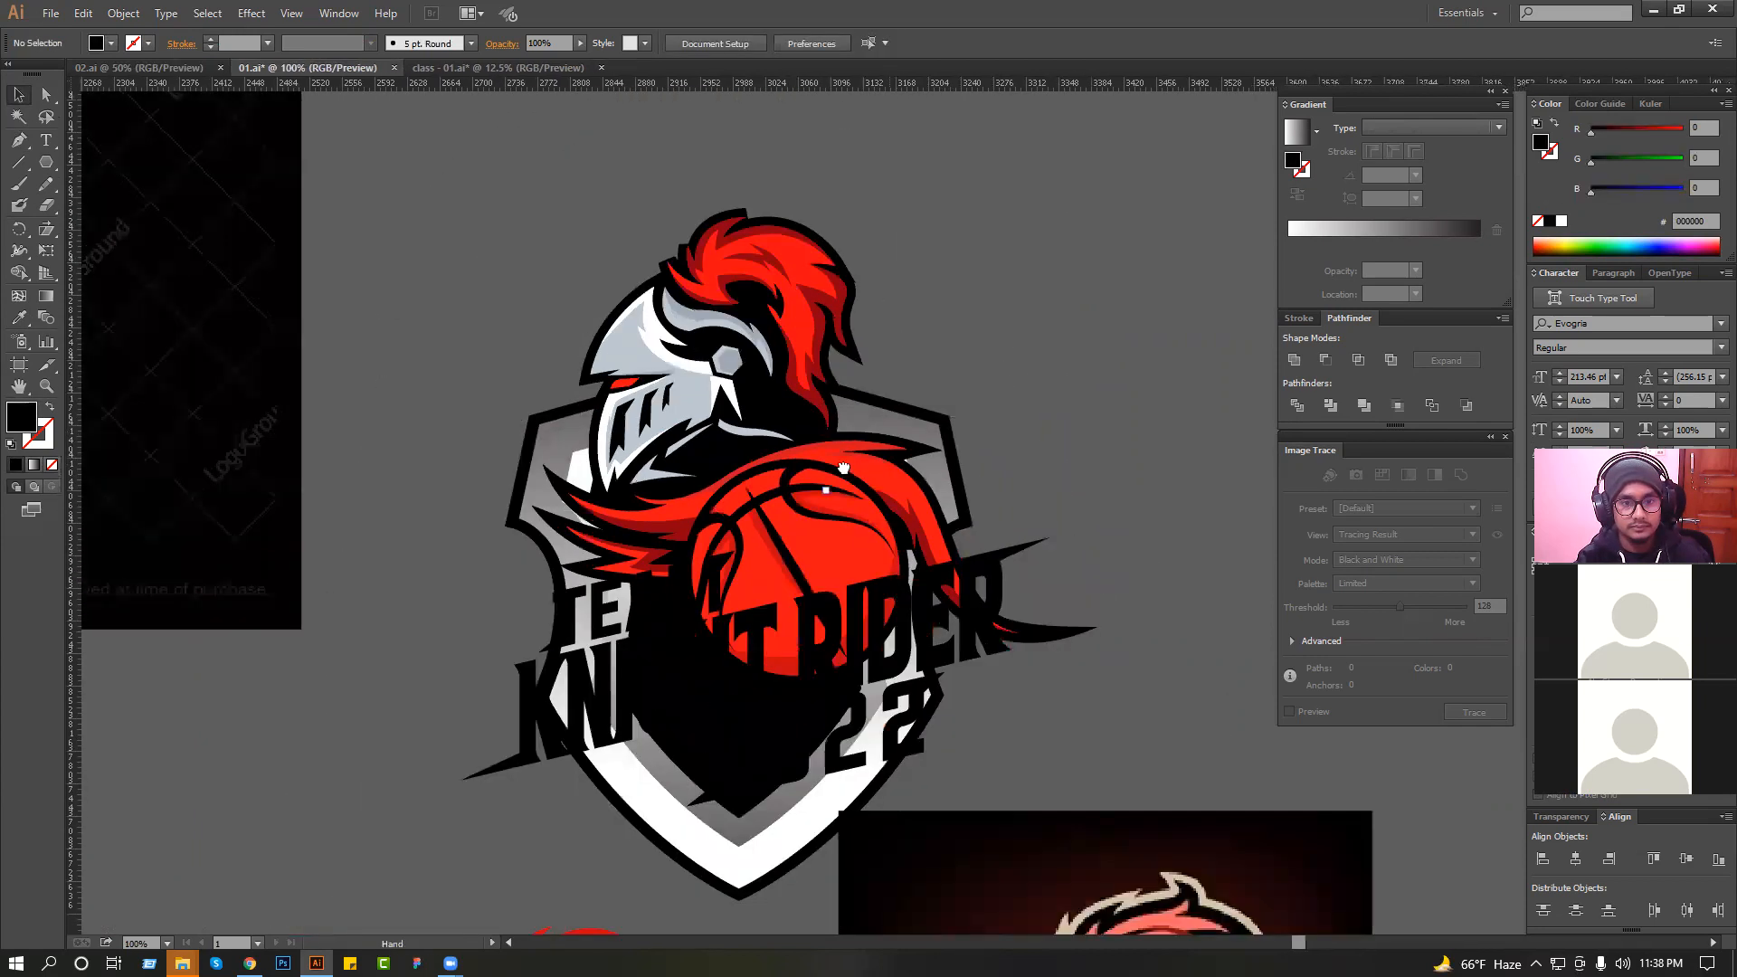
Try shifting the knight and cape group slightly to the right over the shield, and undo the move.
scroll(687, 506, down, 3)
click(710, 256)
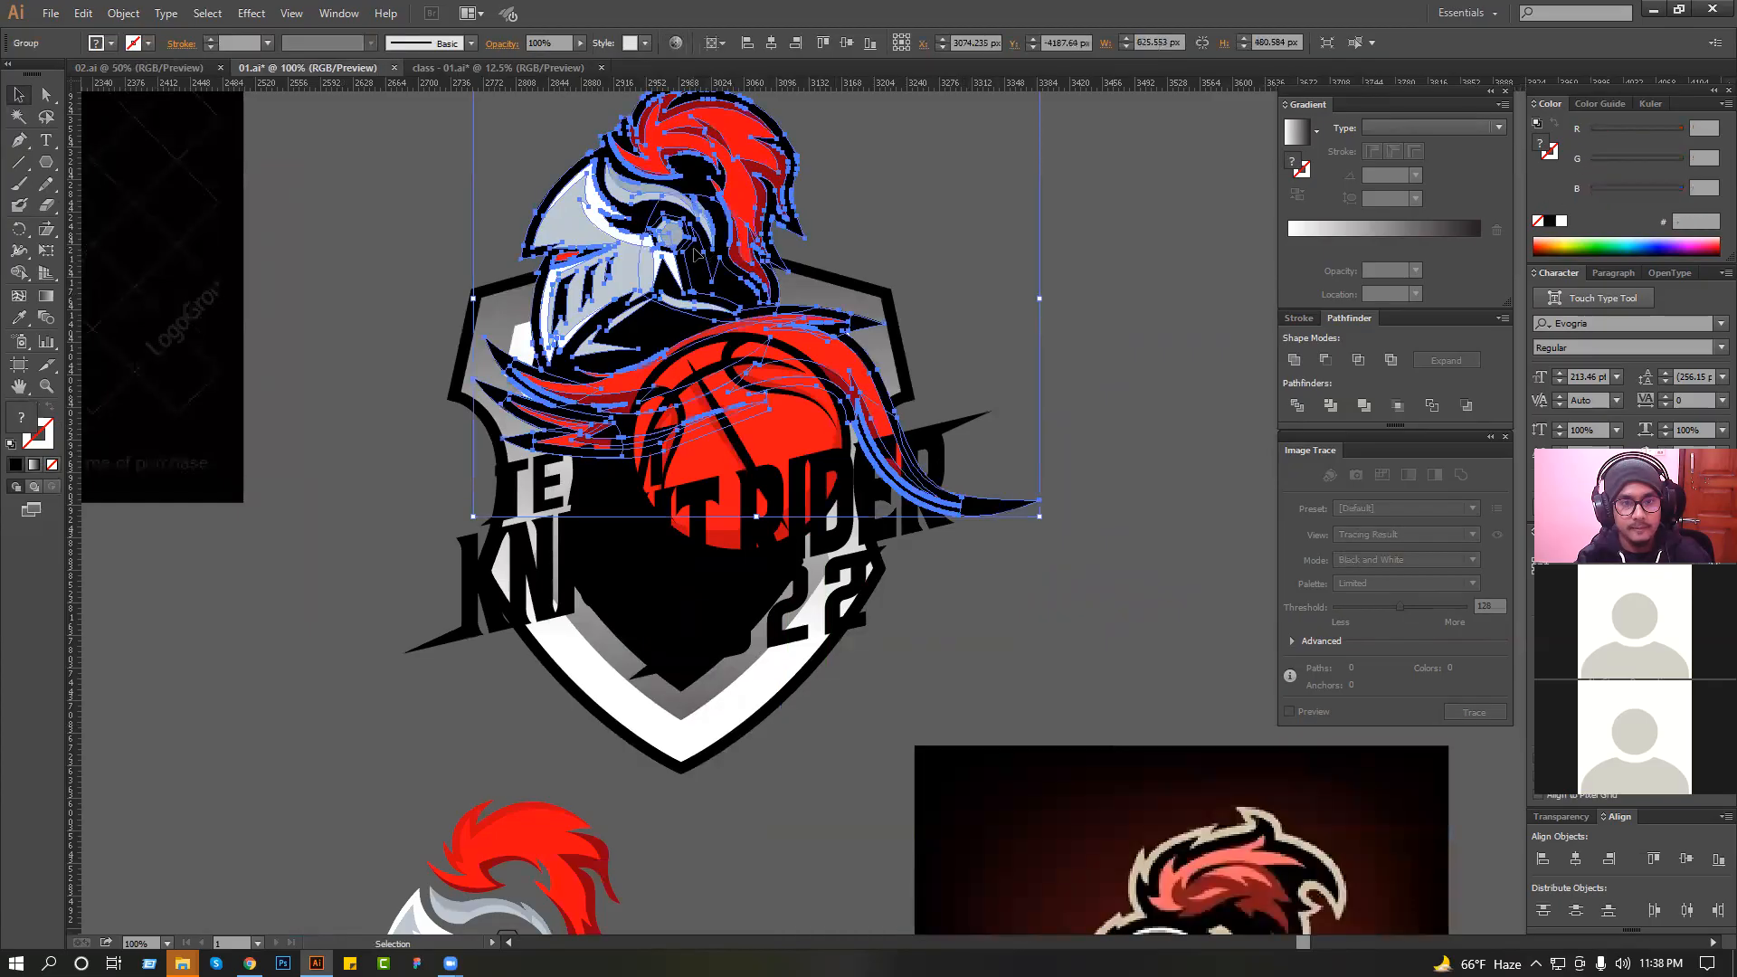
drag(694, 248, 703, 248)
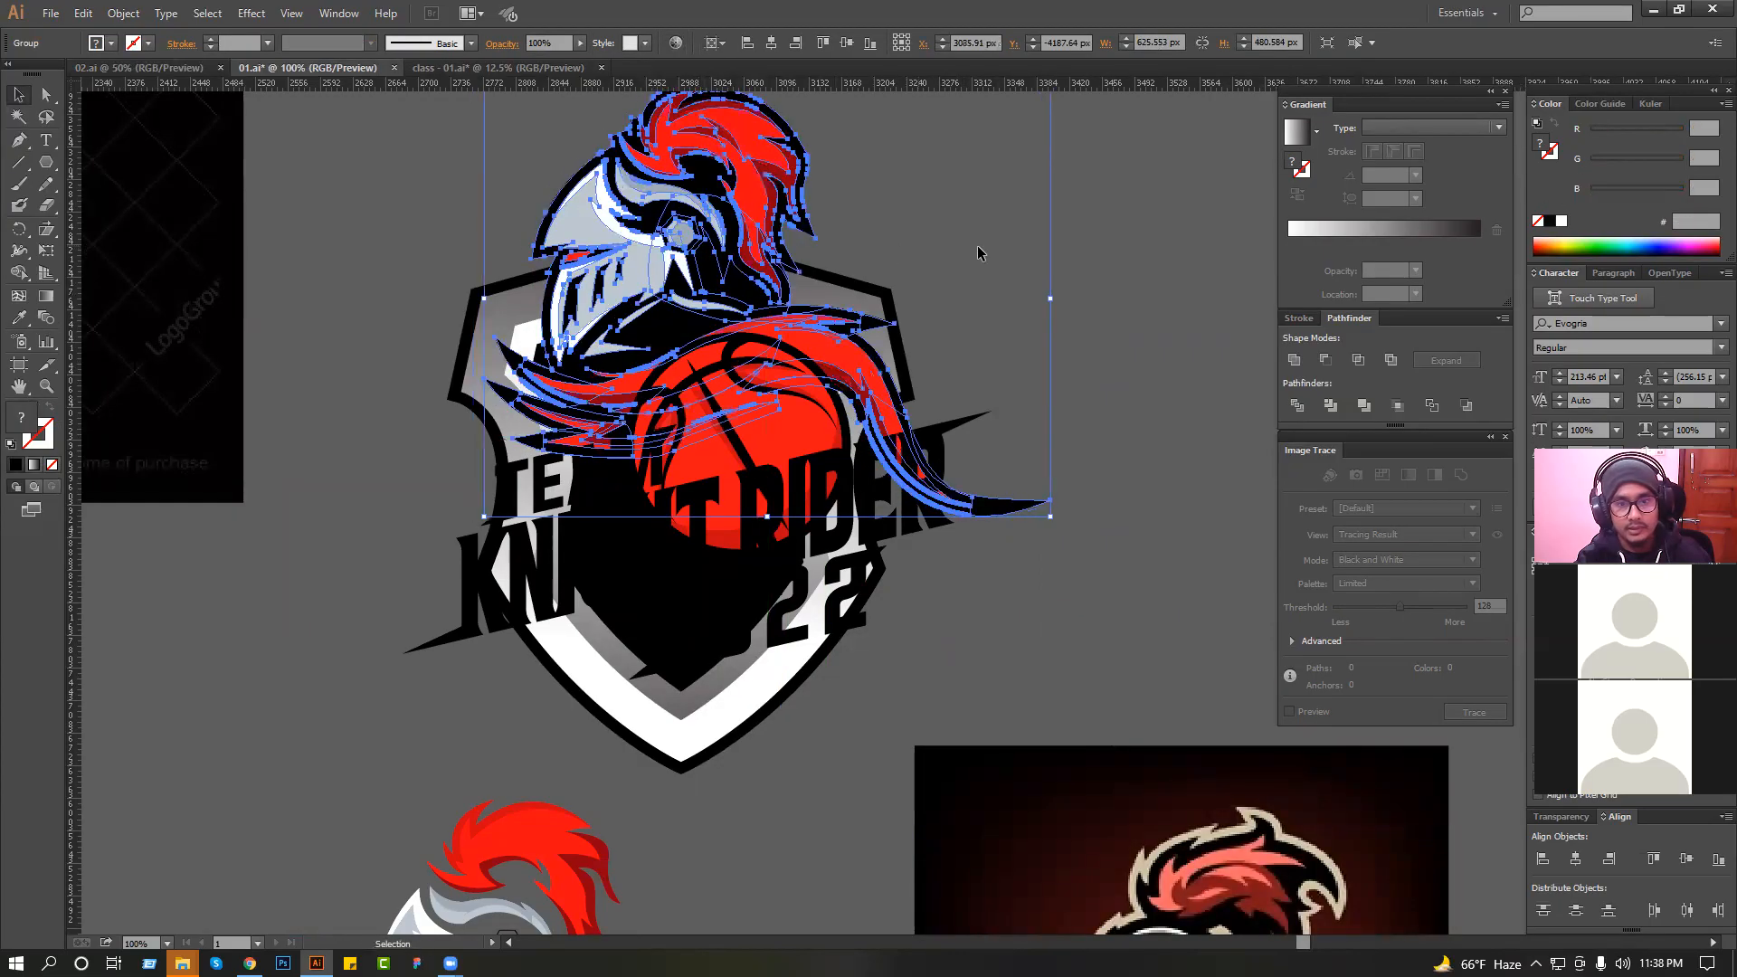
click(978, 248)
key(ctrl+z)
Reshape the black outline of the cape's tail by adjusting the direction handle at its pointed tip.
drag(905, 445, 1069, 618)
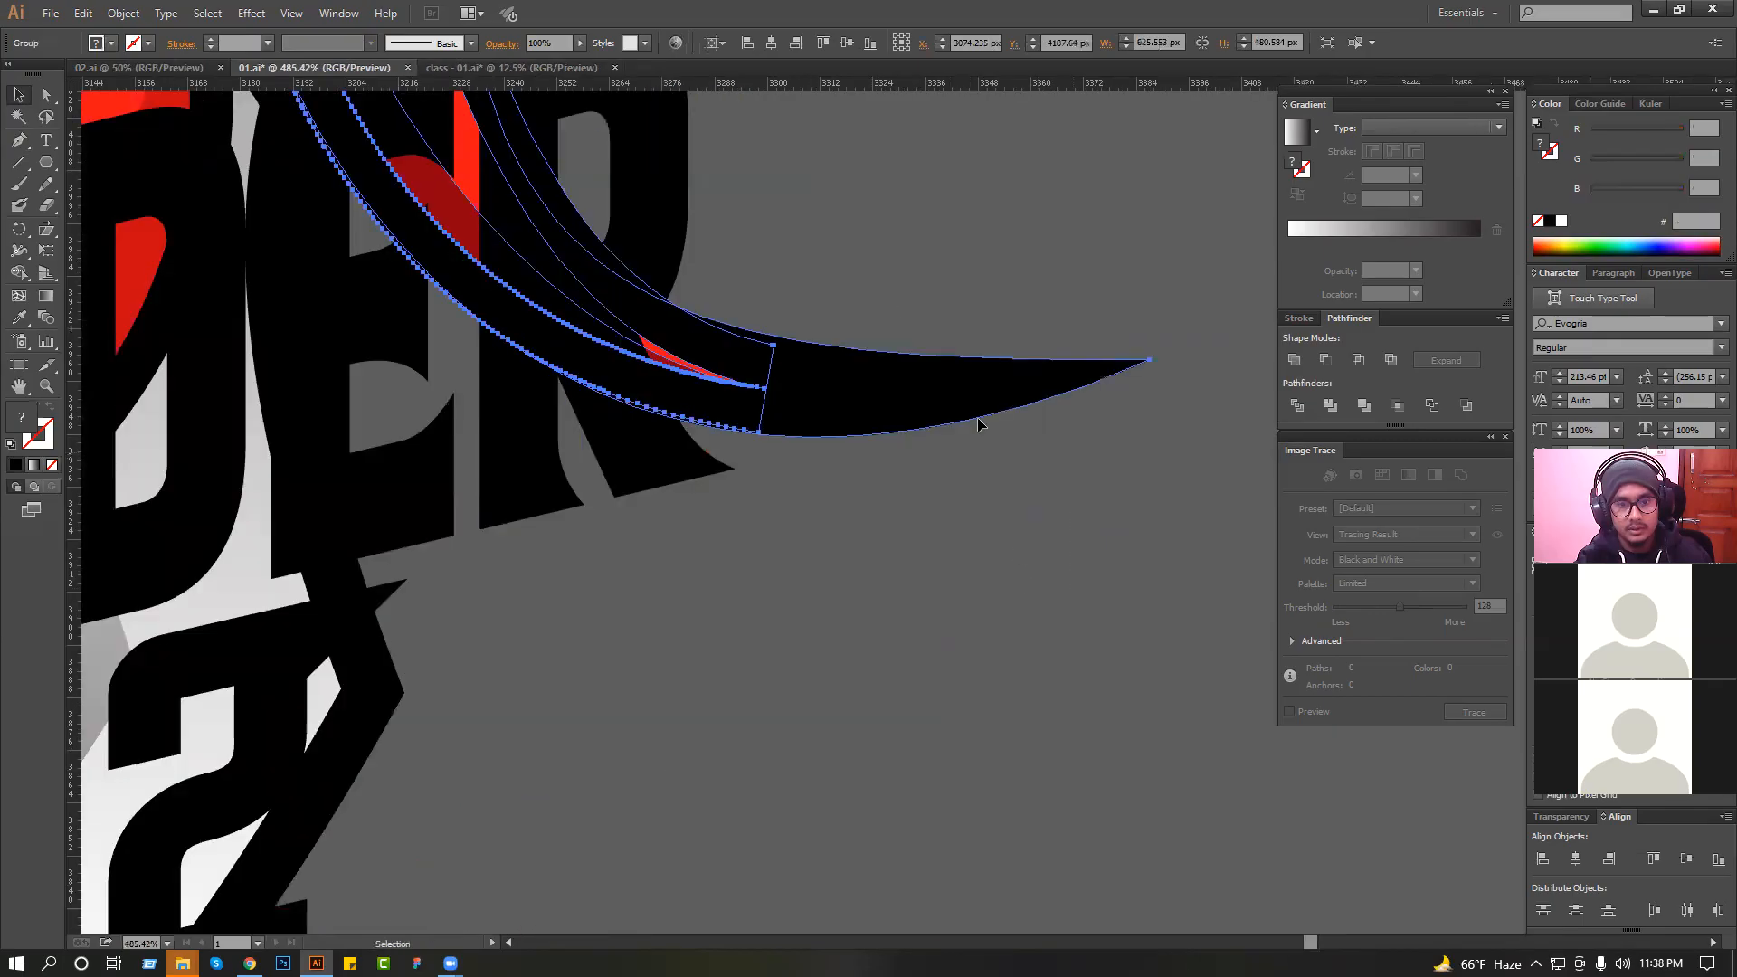
click(913, 339)
click(841, 347)
drag(706, 360, 780, 402)
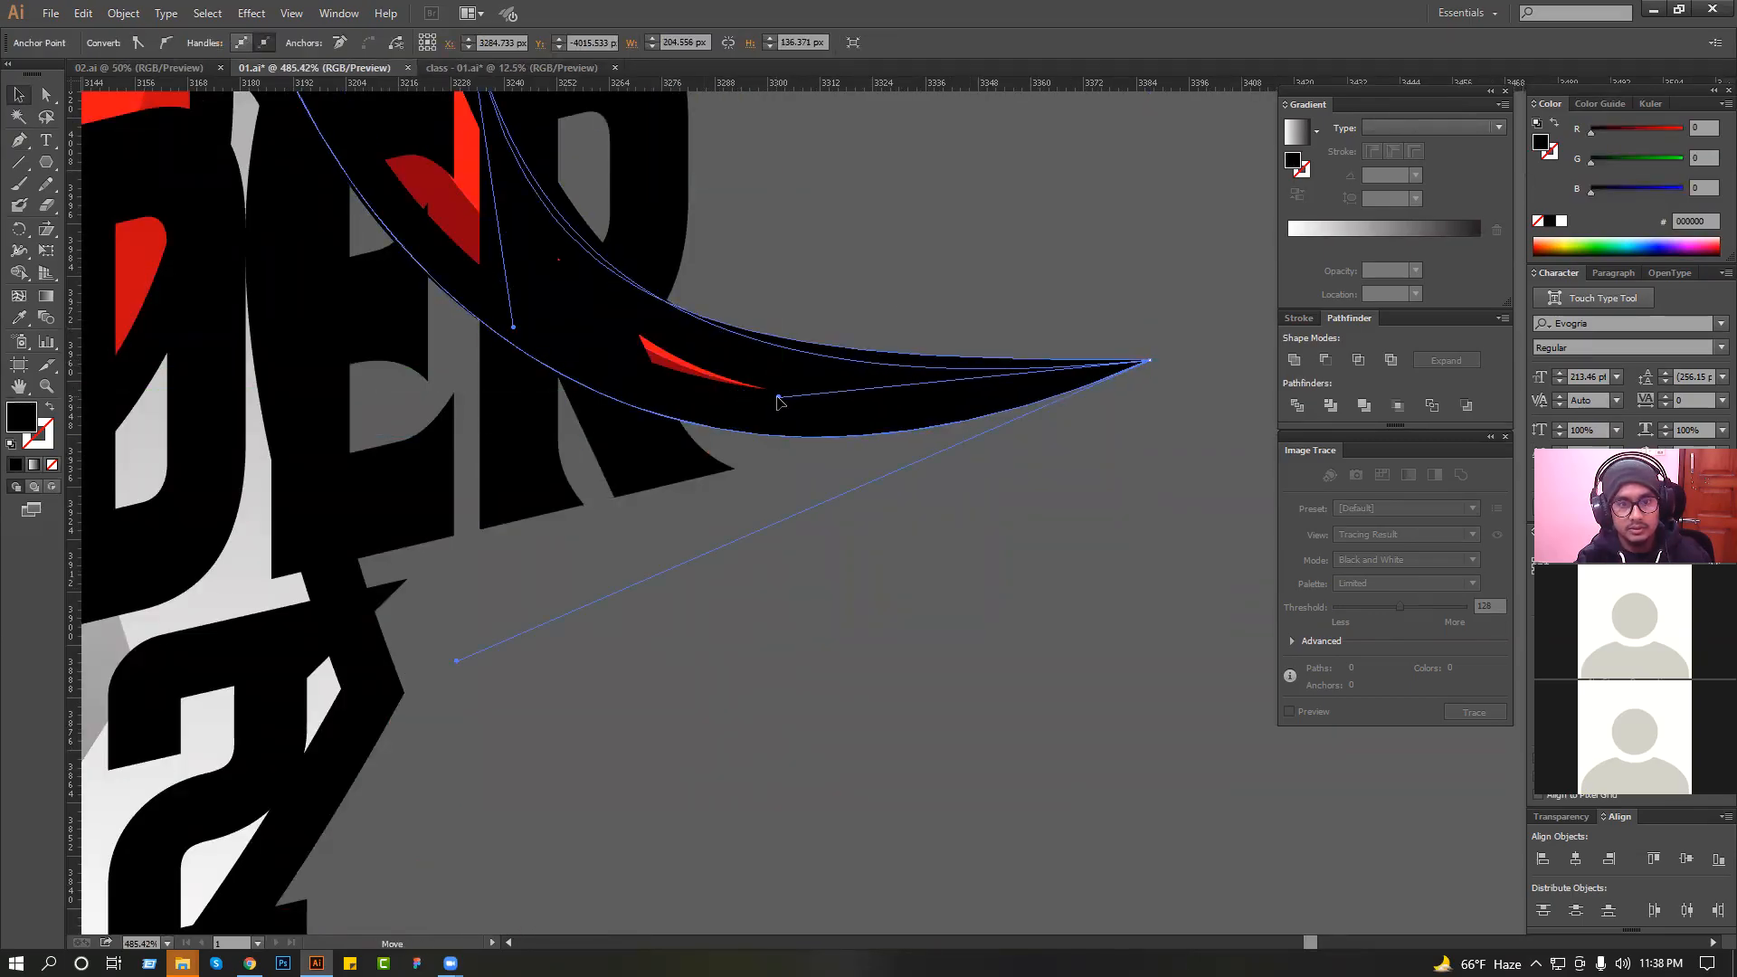
click(872, 296)
Shift the TEAM lettering slightly left above the KNIGHT RIDER line.
scroll(868, 298, down, 4)
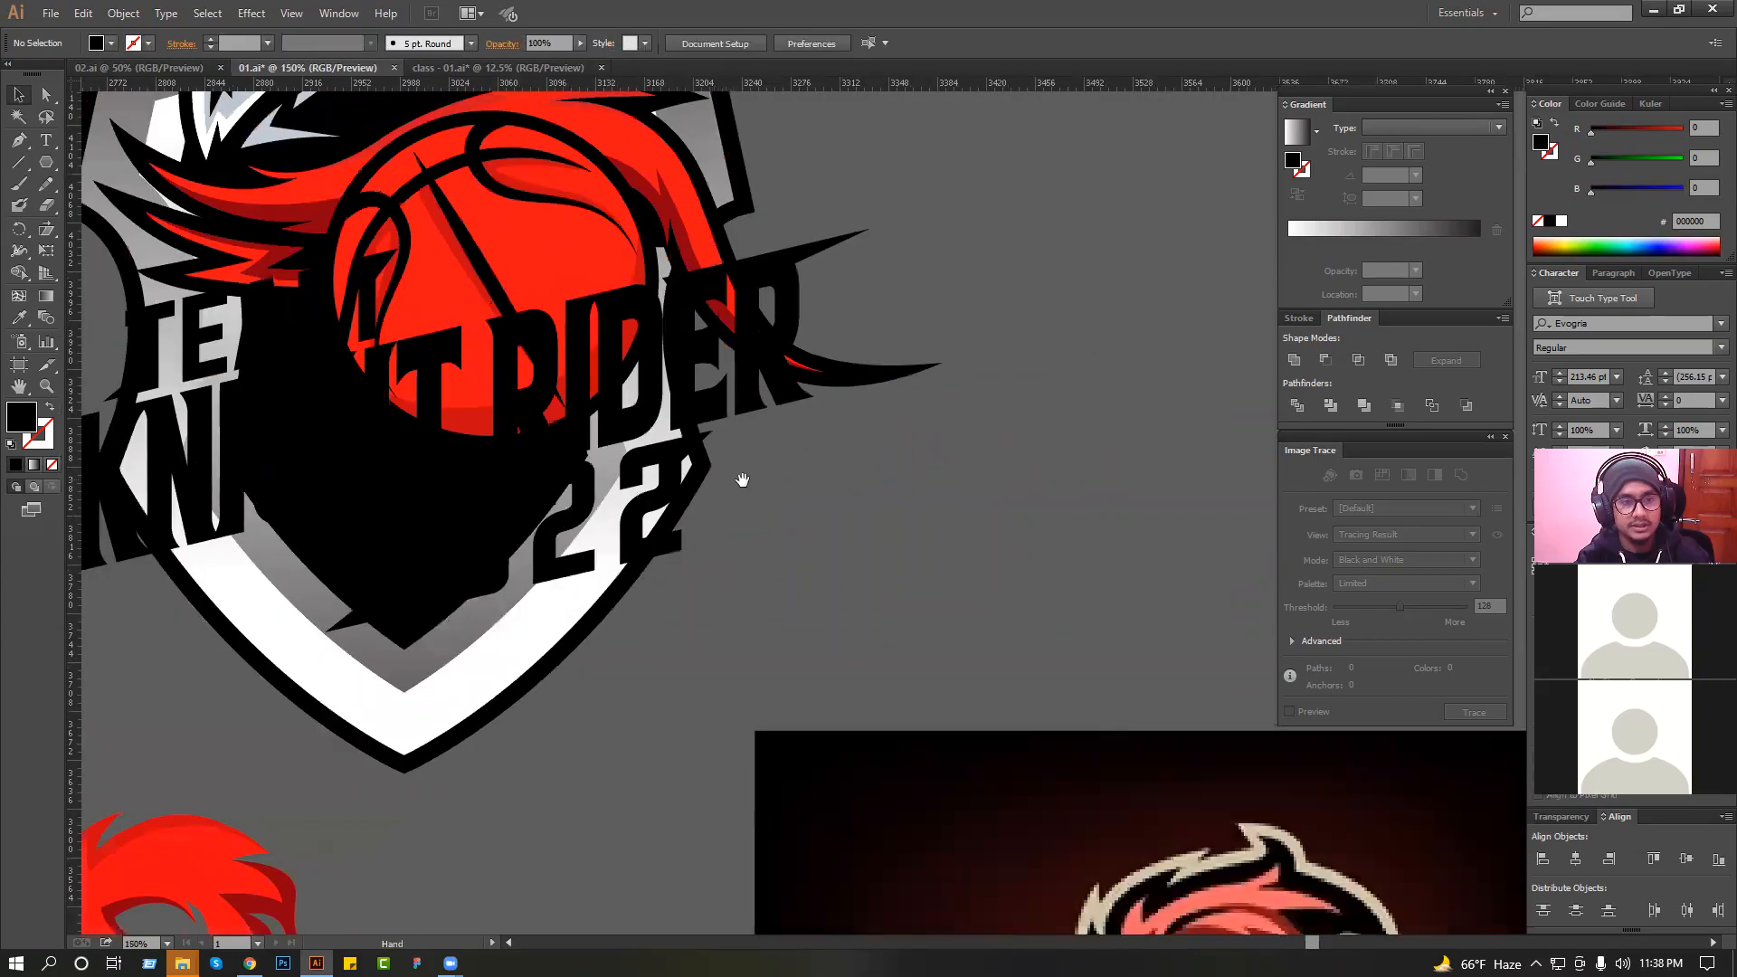
drag(743, 478, 985, 484)
click(378, 342)
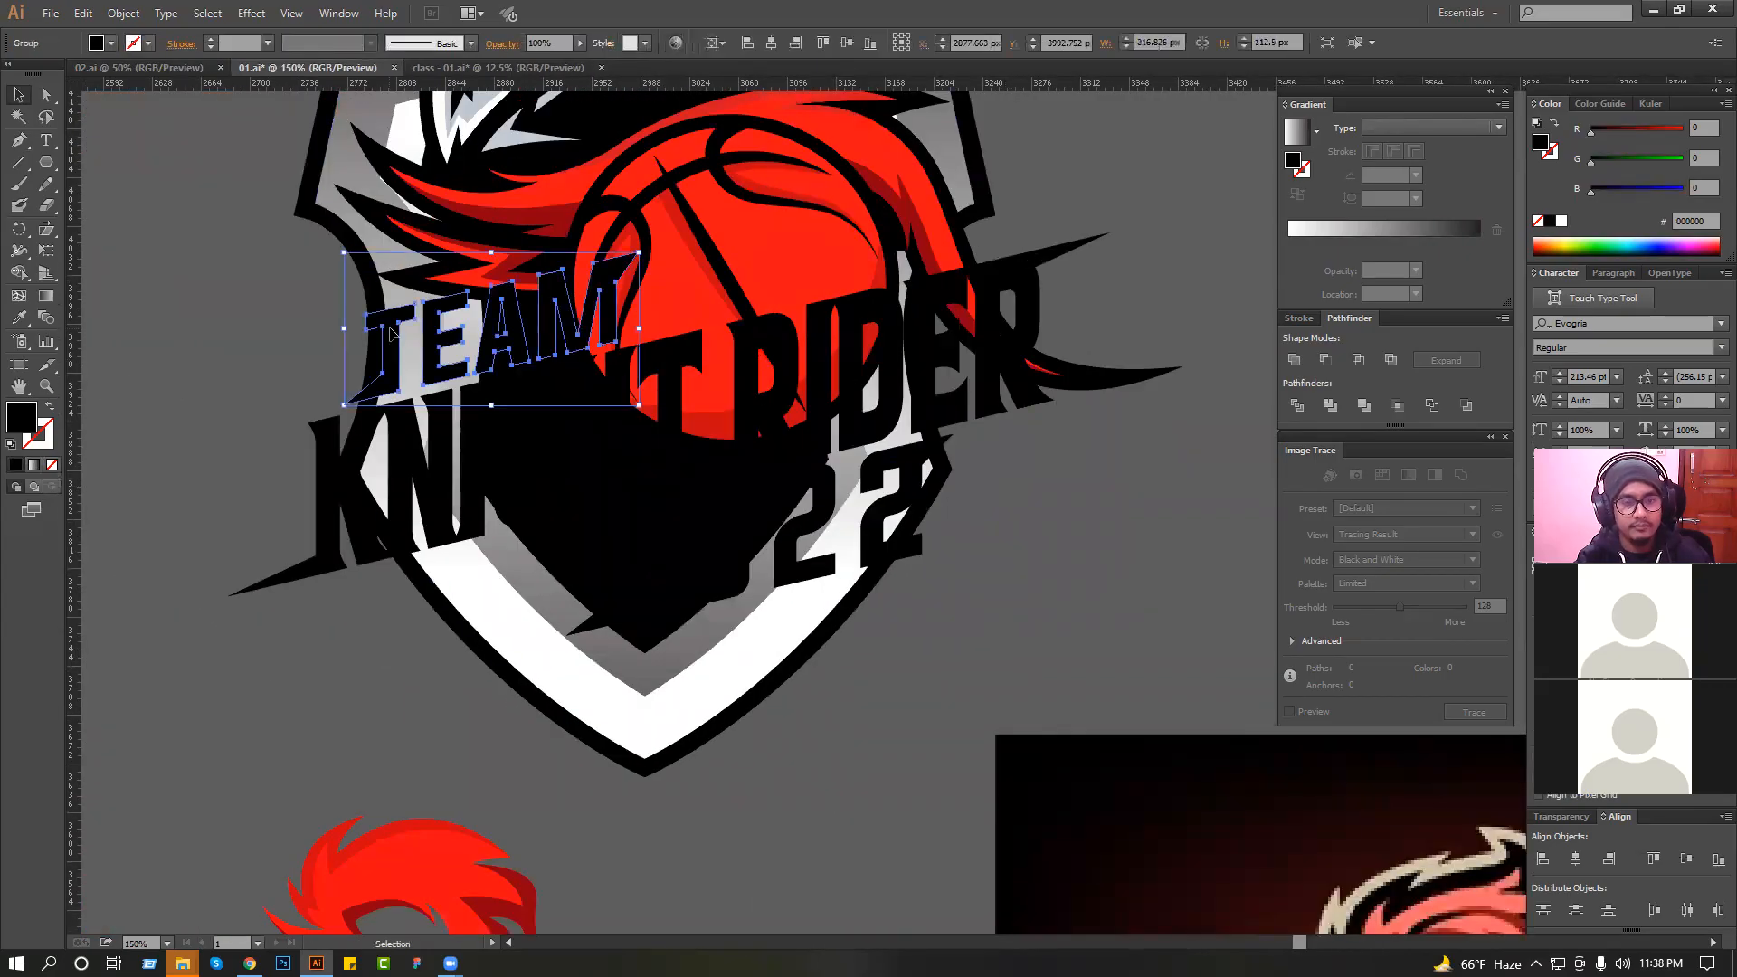
drag(378, 342, 362, 342)
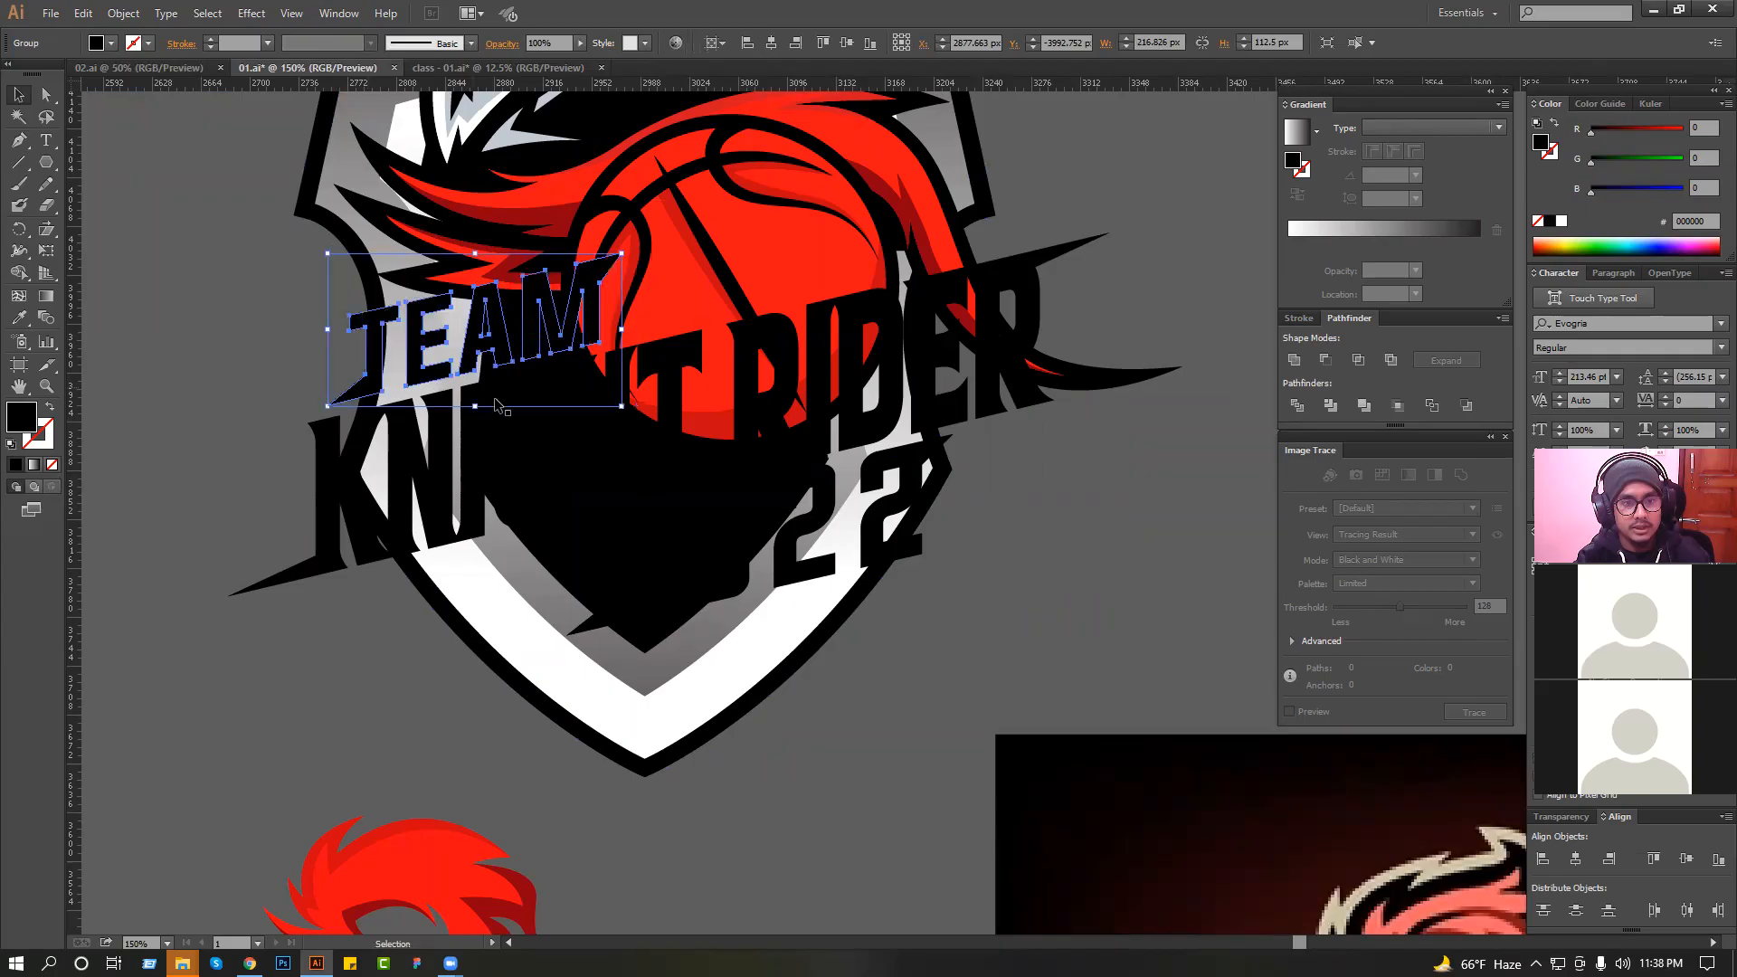